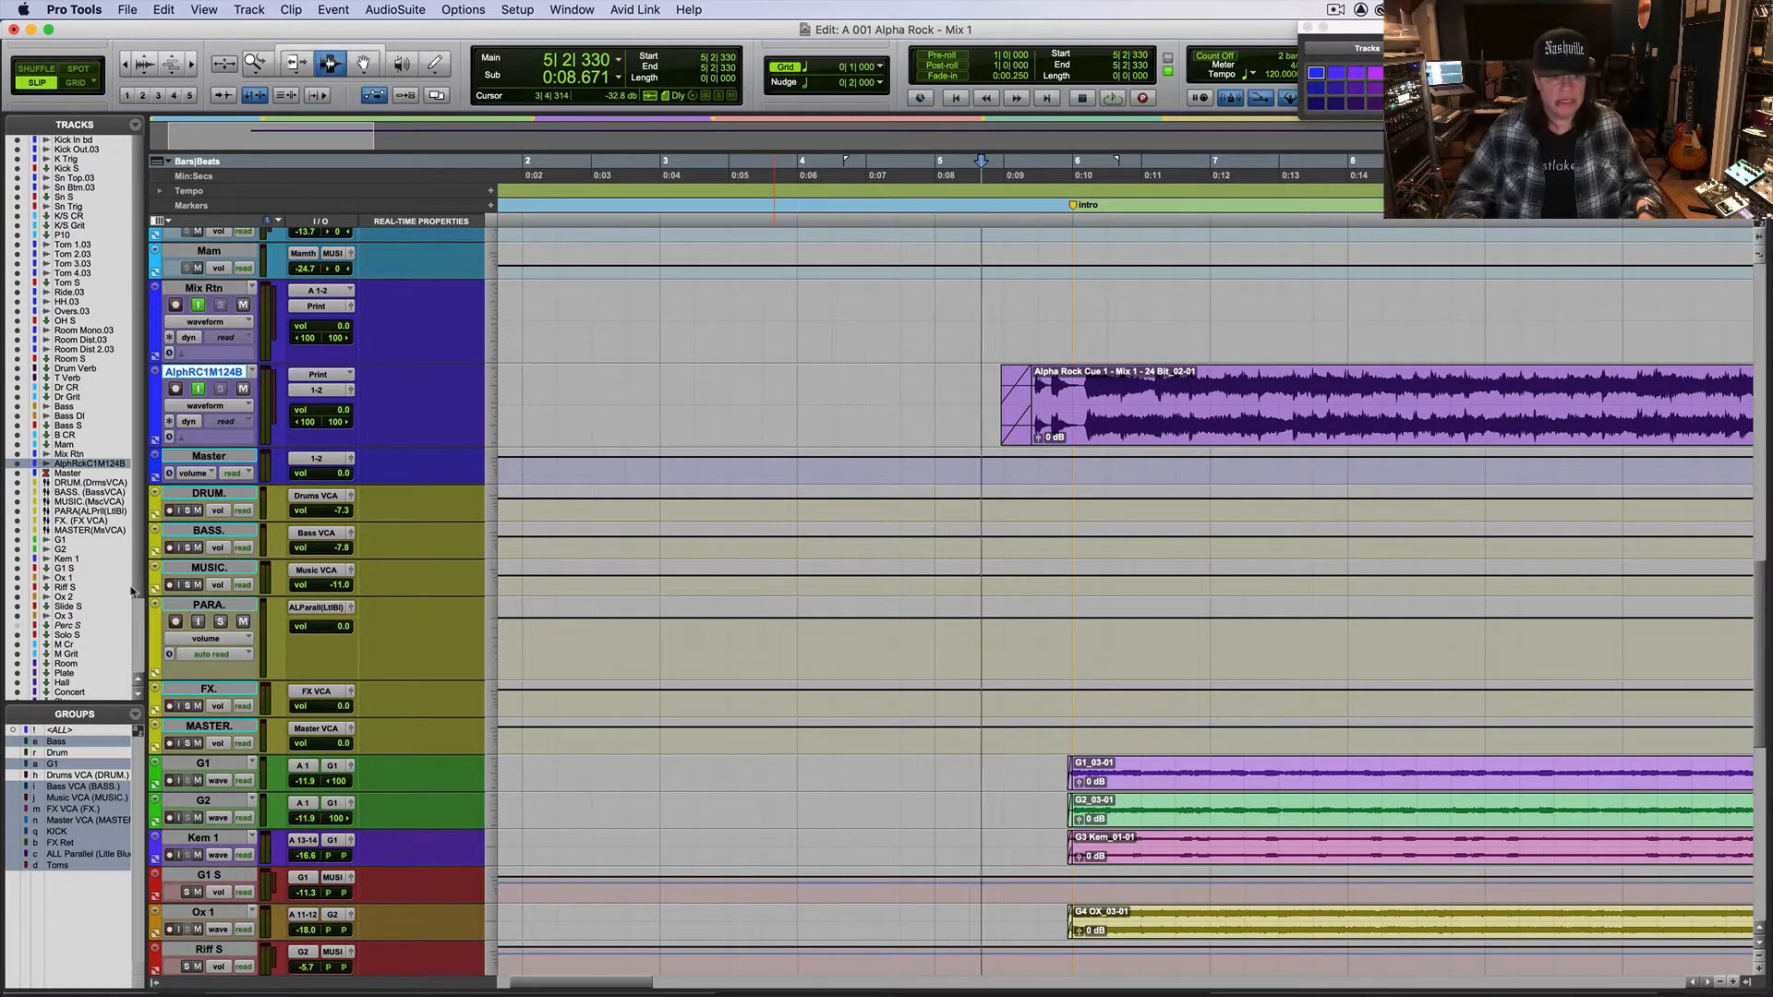
Step: Set the PARA. VCA track's height to small and place the edit cursor just before the printed mix clip
click(157, 607)
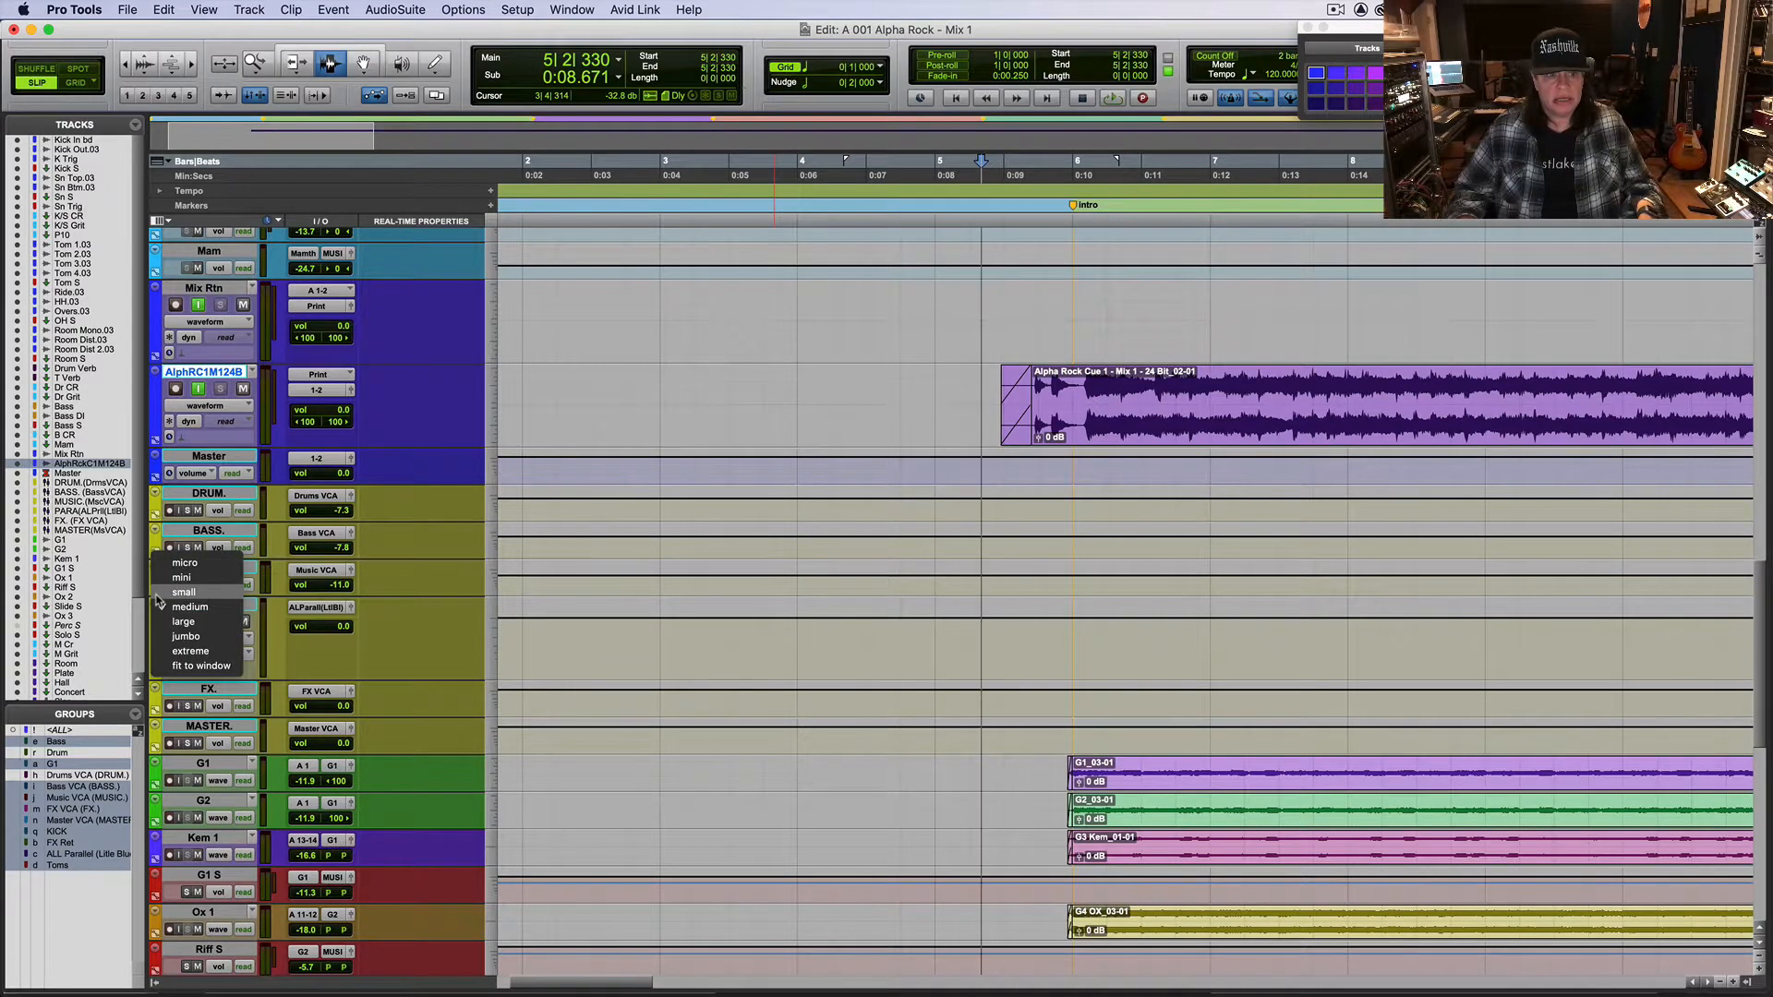
click(184, 592)
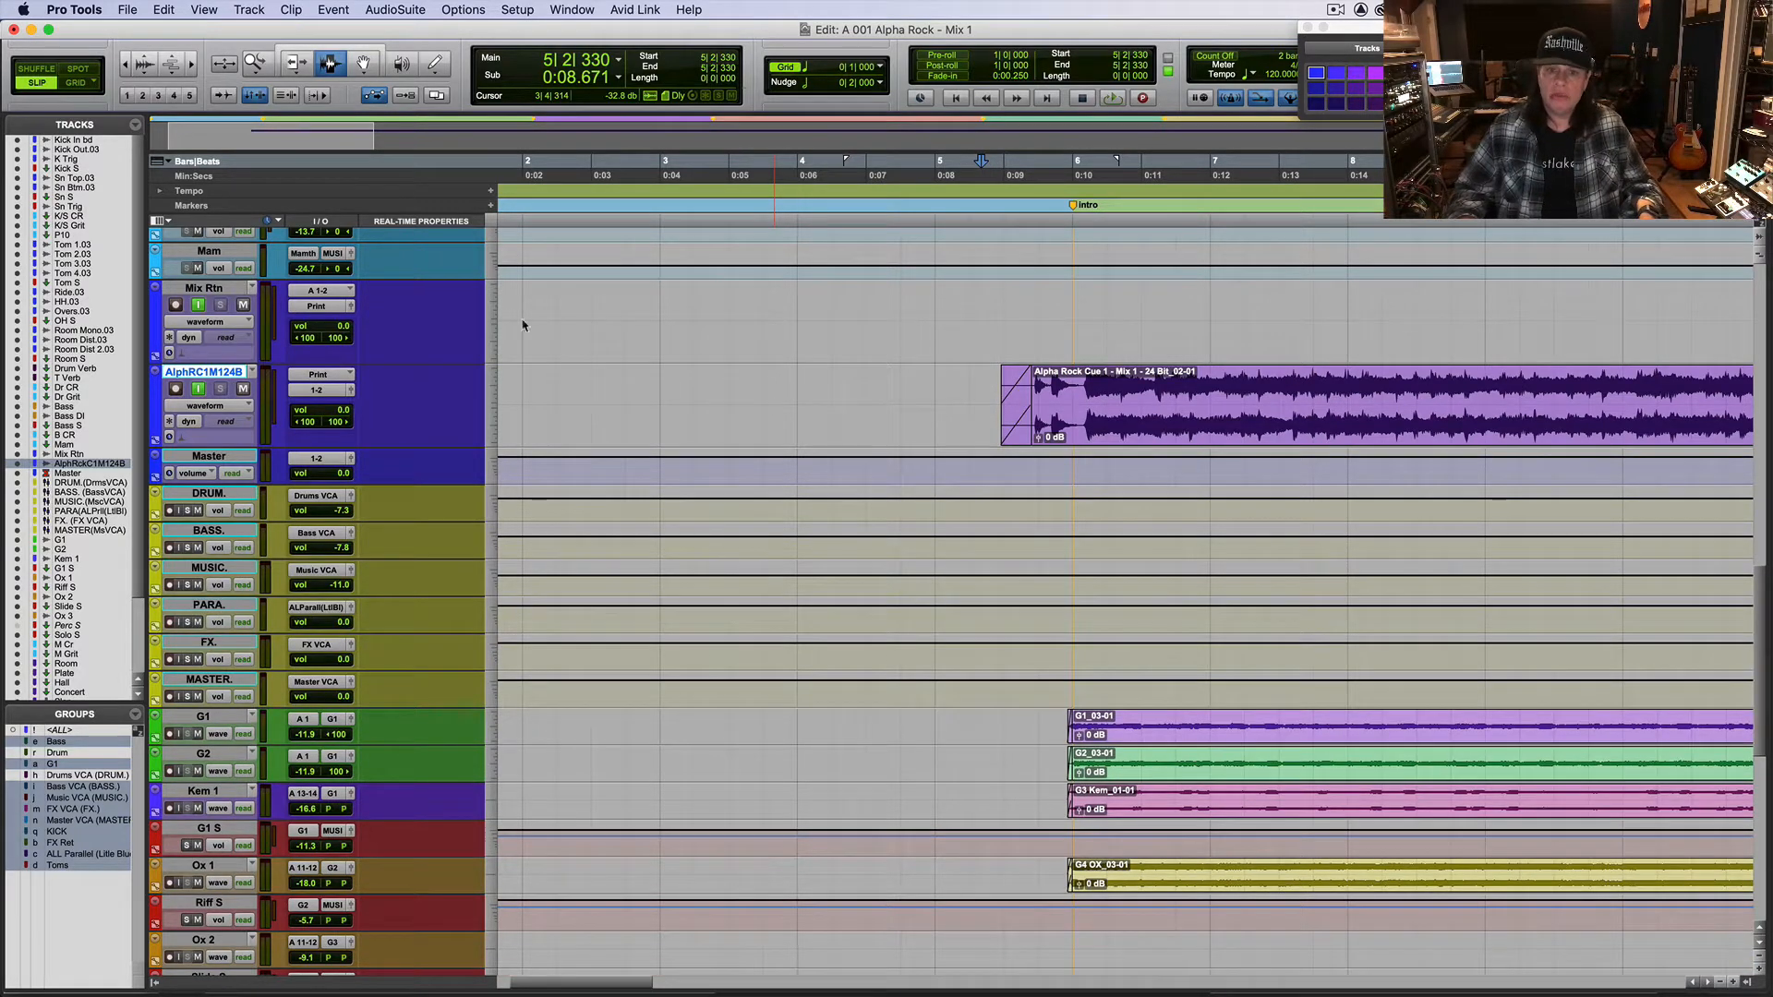
click(973, 377)
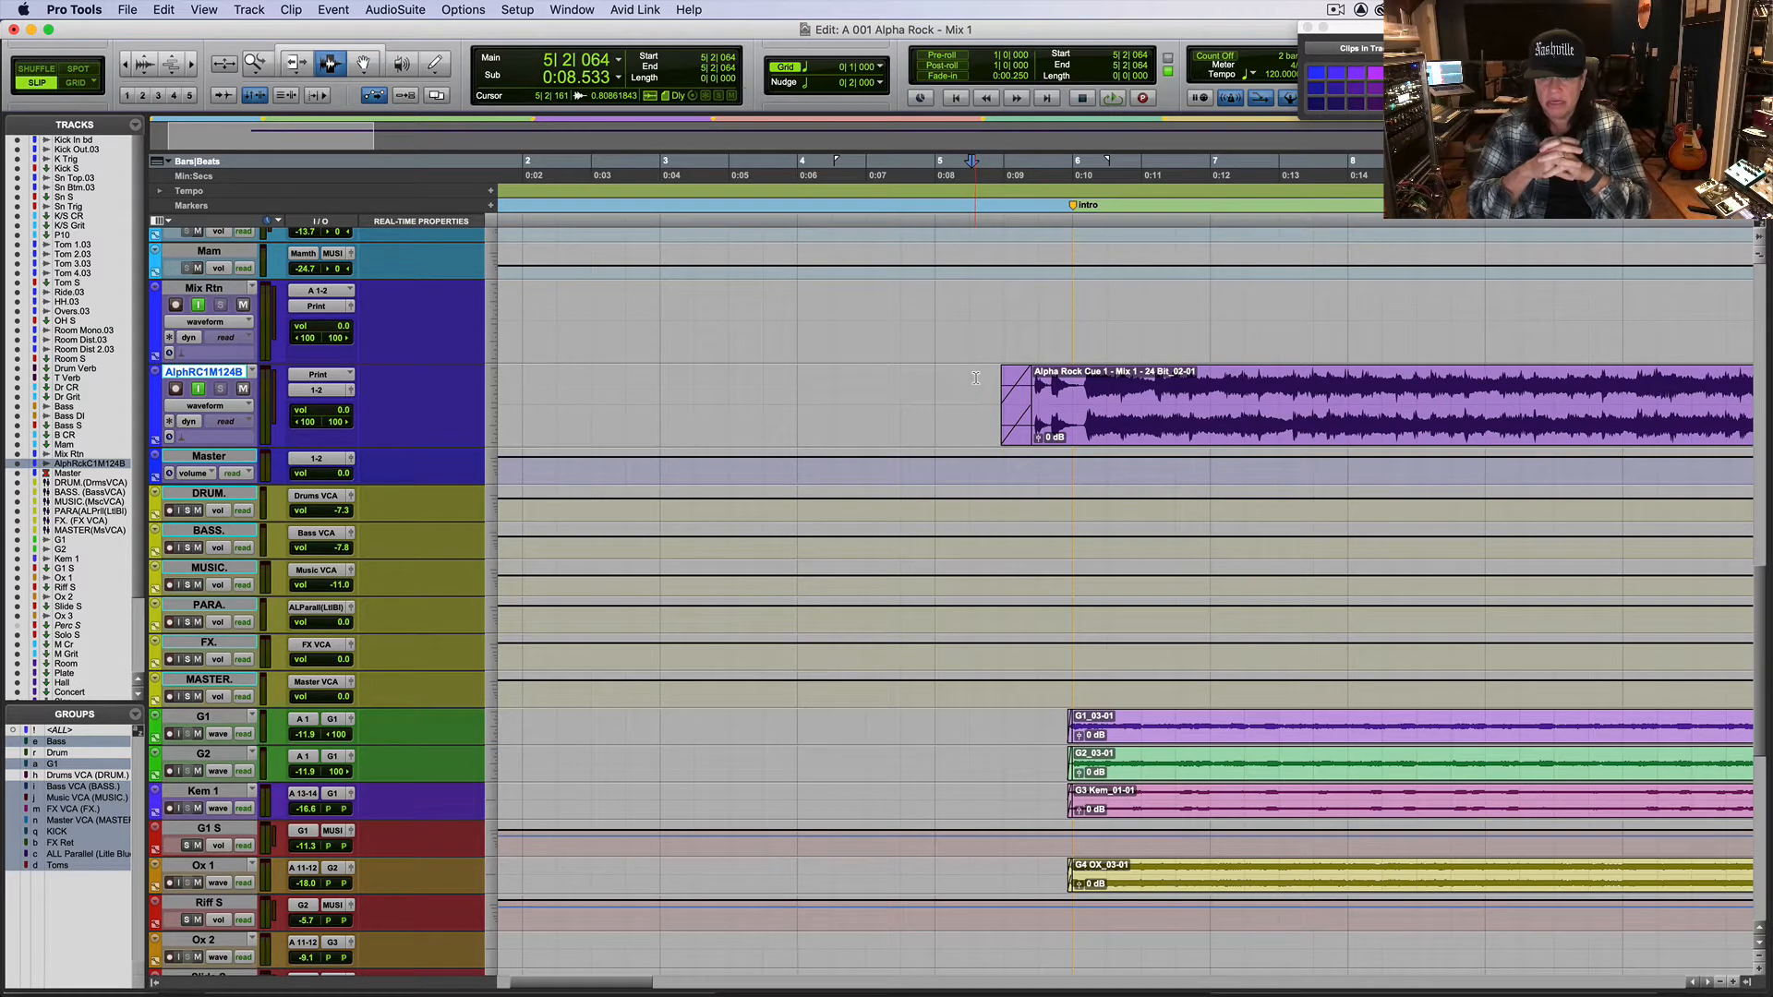
Step: Place the edit cursor just before the start of the drum clips, at about 5|1|879, with the kick and snare tracks in view
key(r)
key(r)
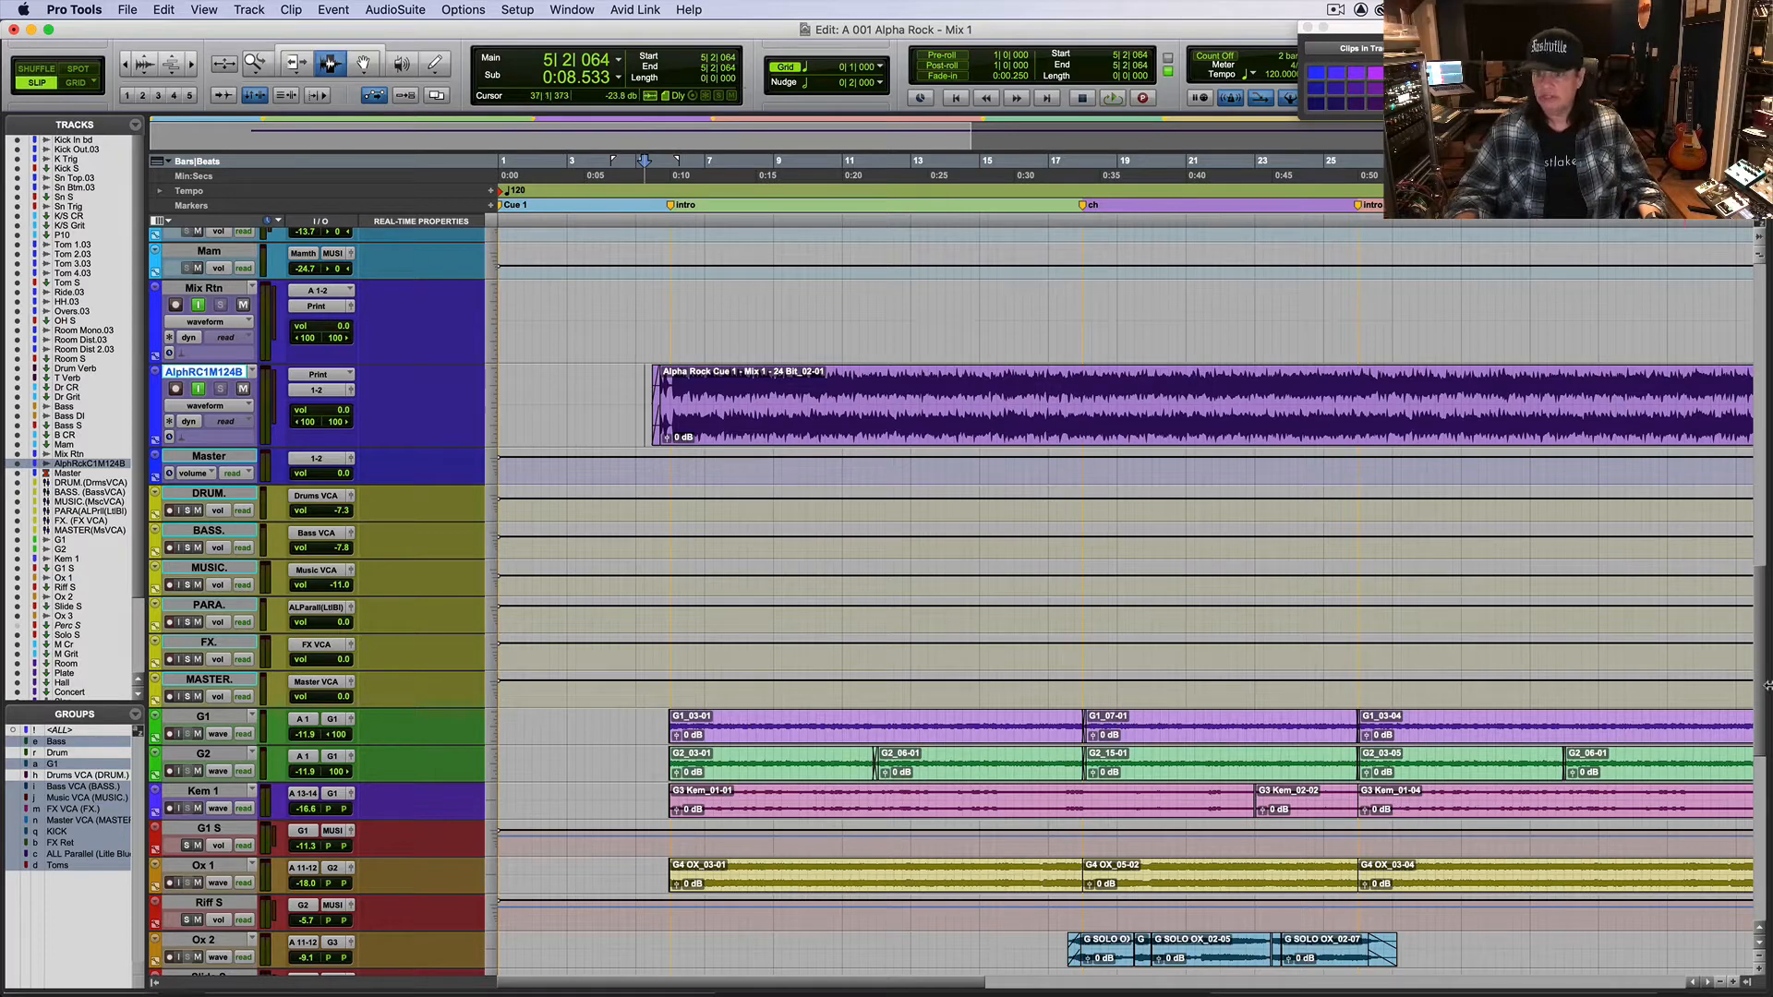
drag(1757, 697, 1768, 344)
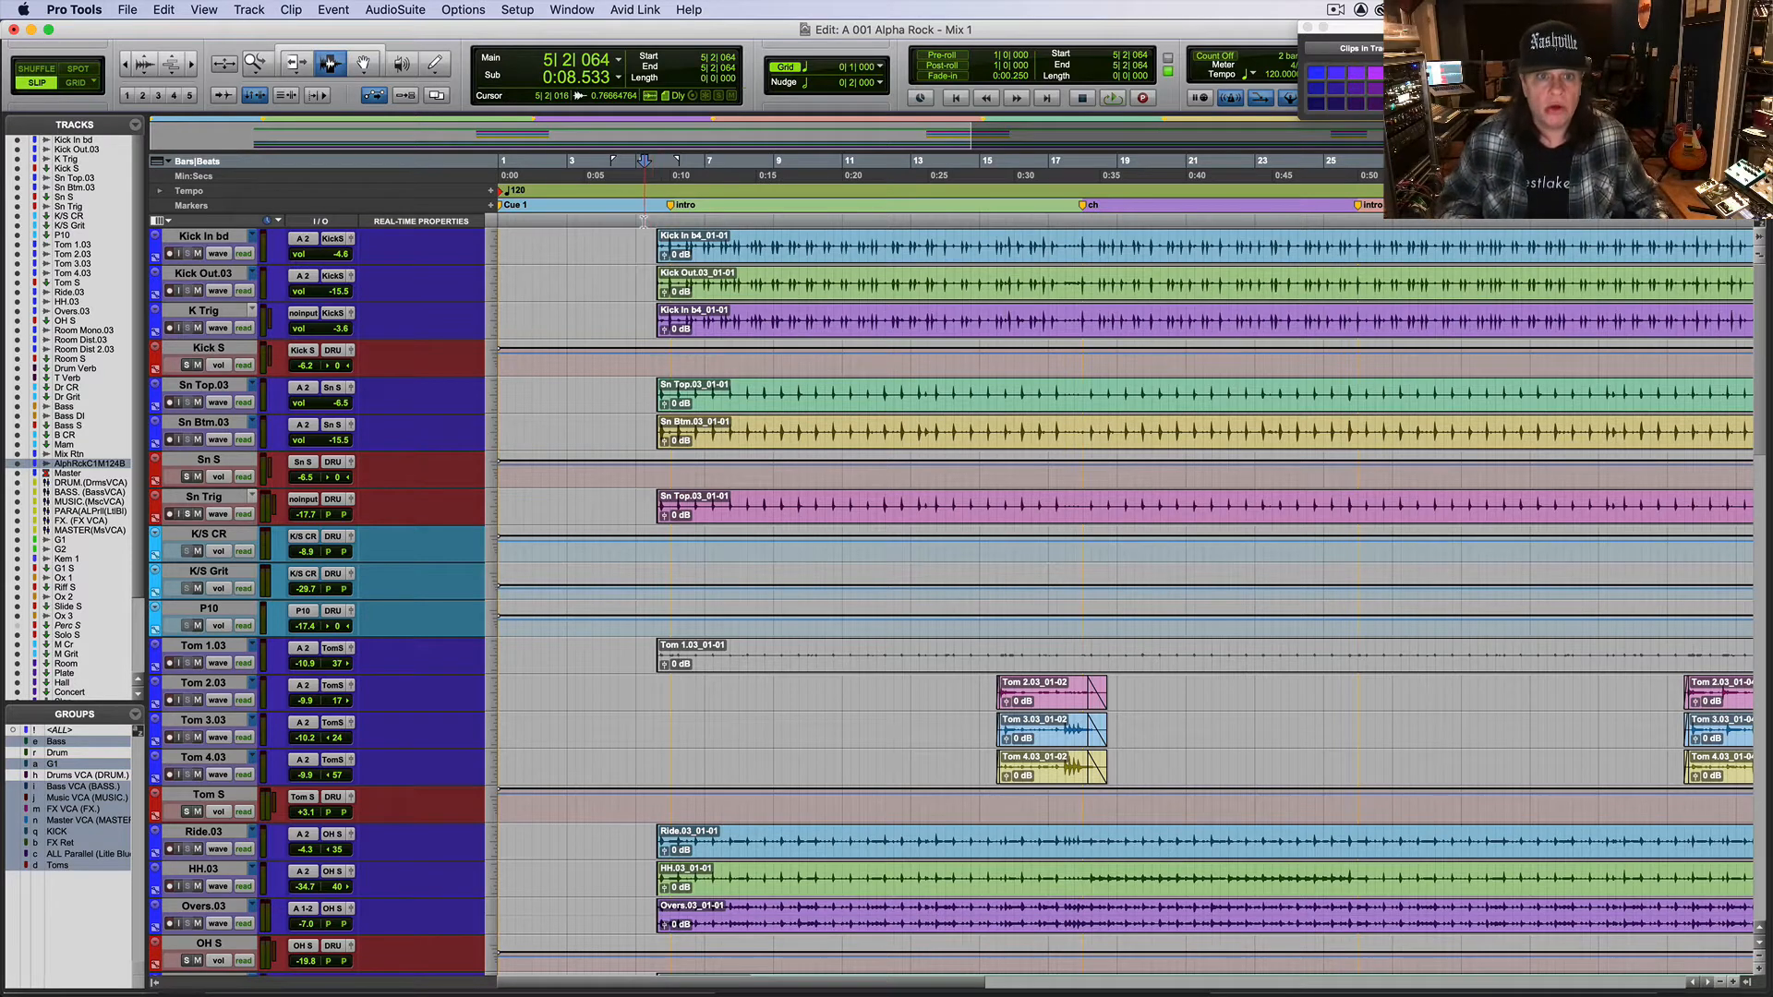
click(643, 221)
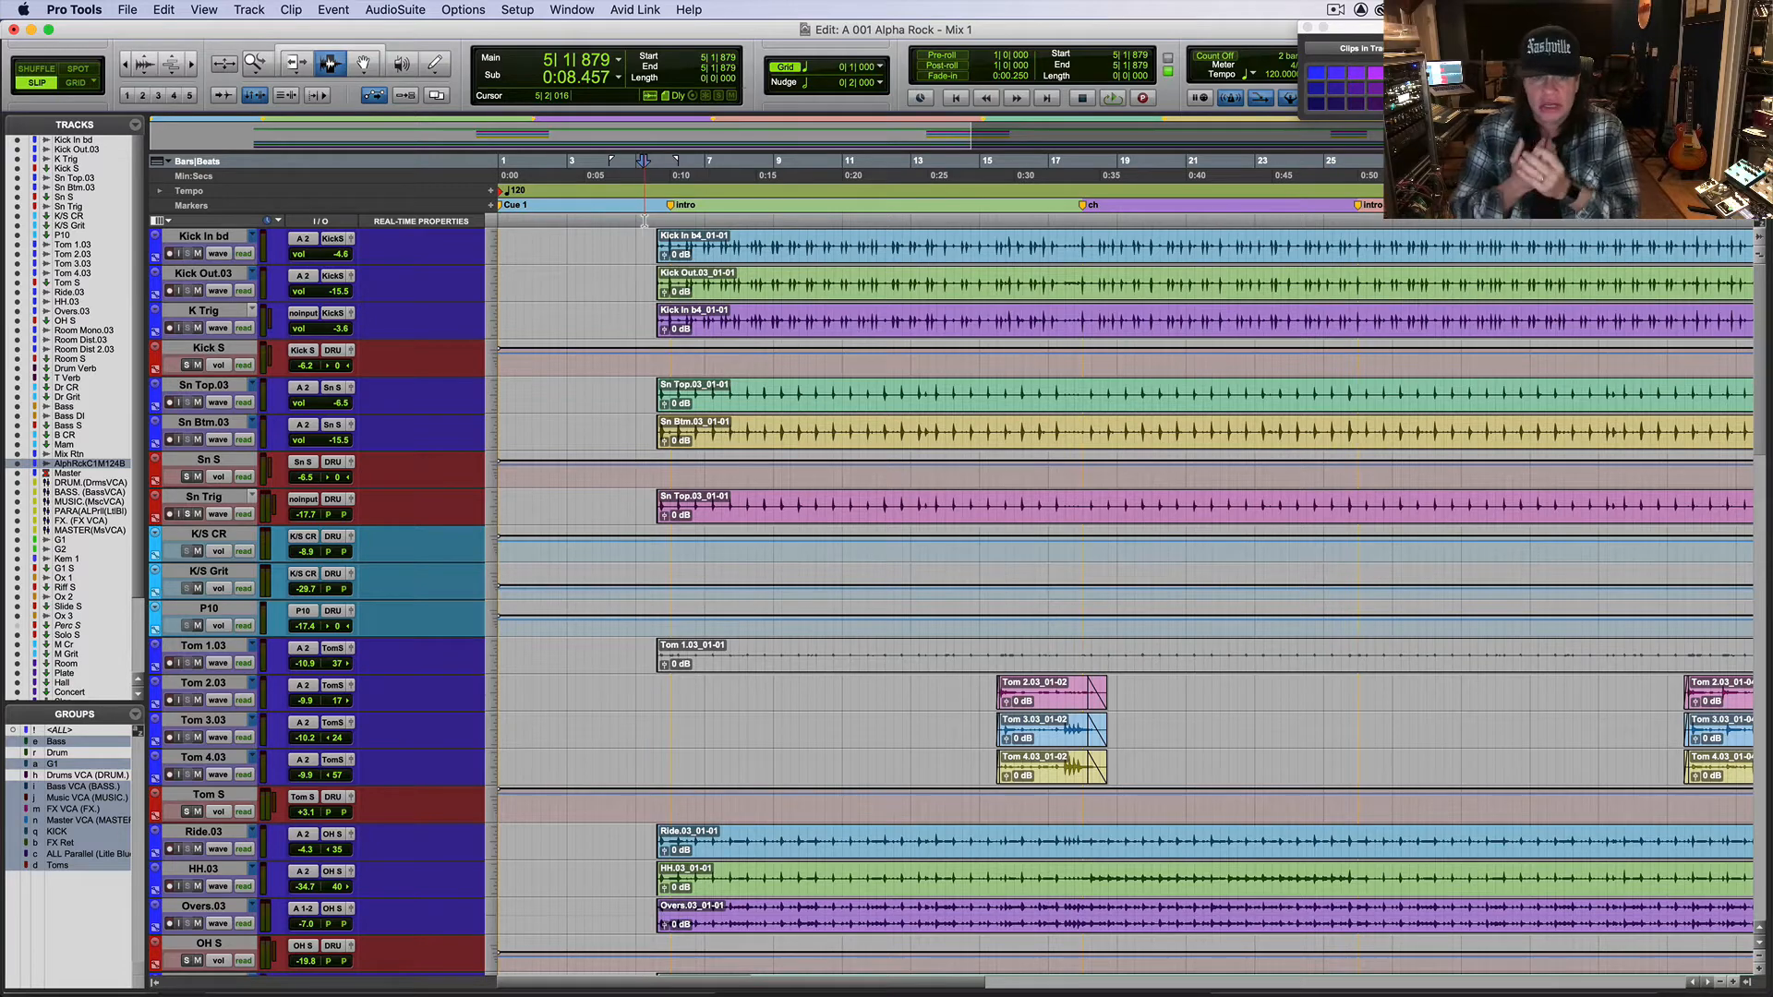
Step: Switch to the Mix window and select the Kick In bd and Kick Out.03 channels in turn to review the kick inputs
key(super+equal)
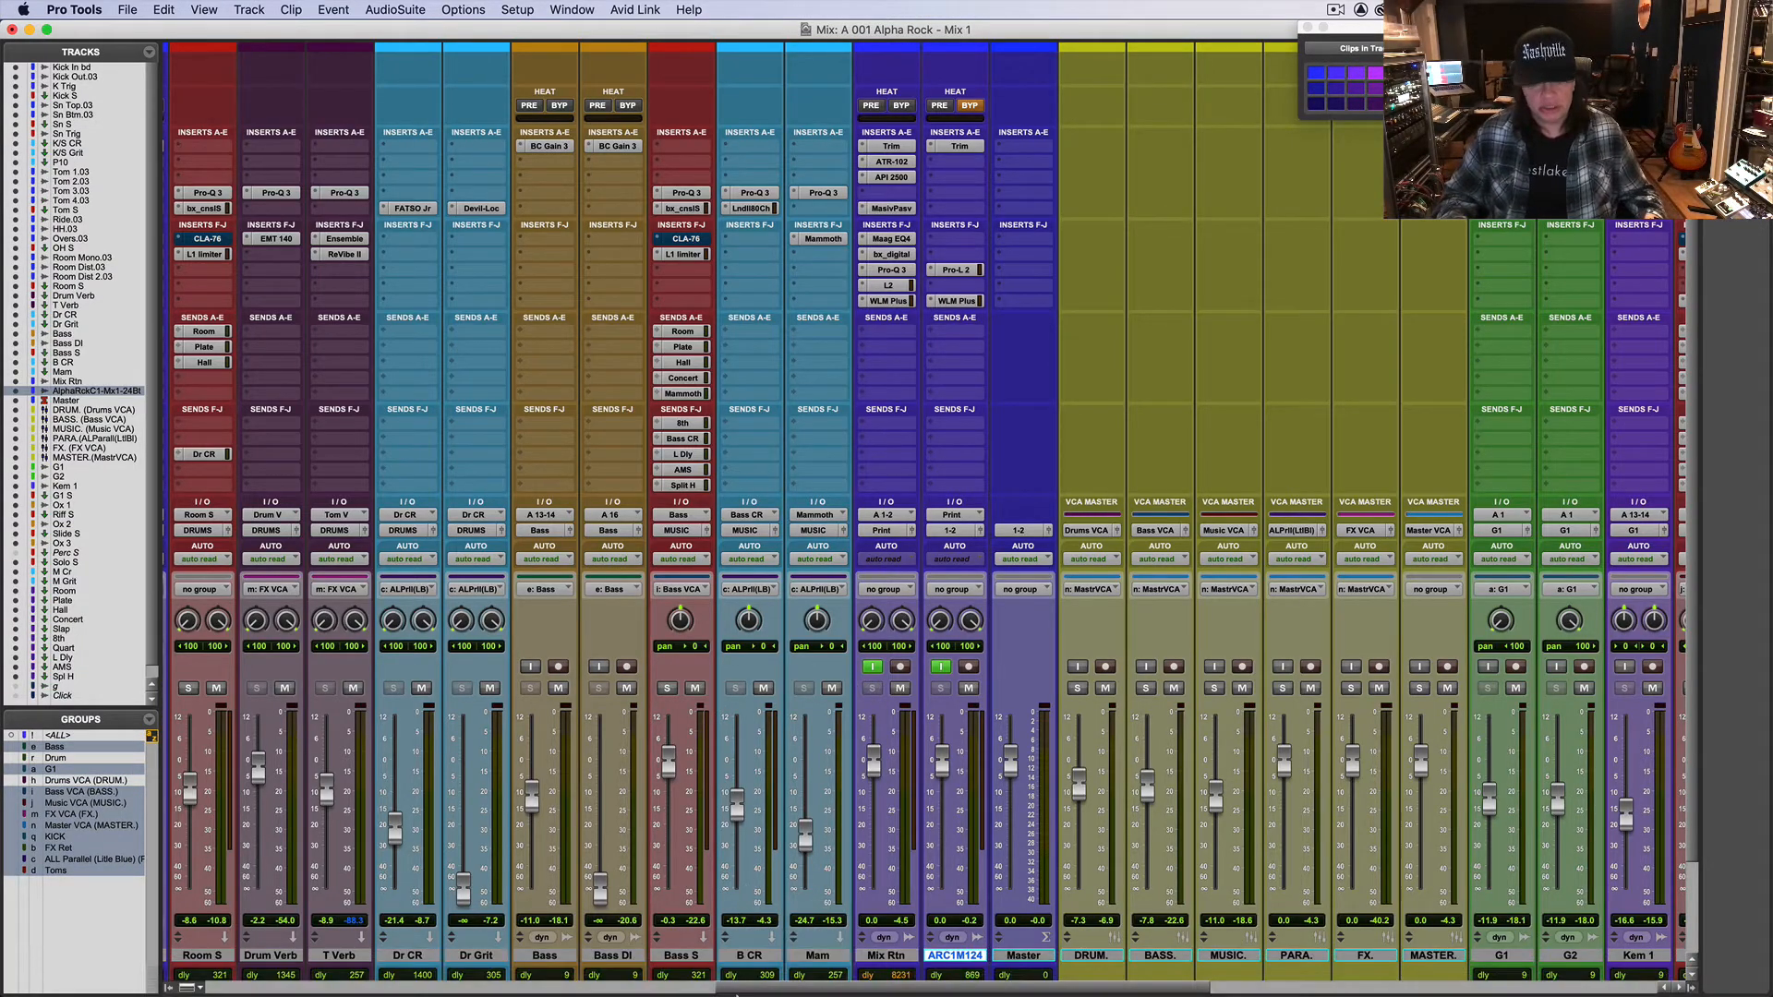
drag(742, 987, 22, 965)
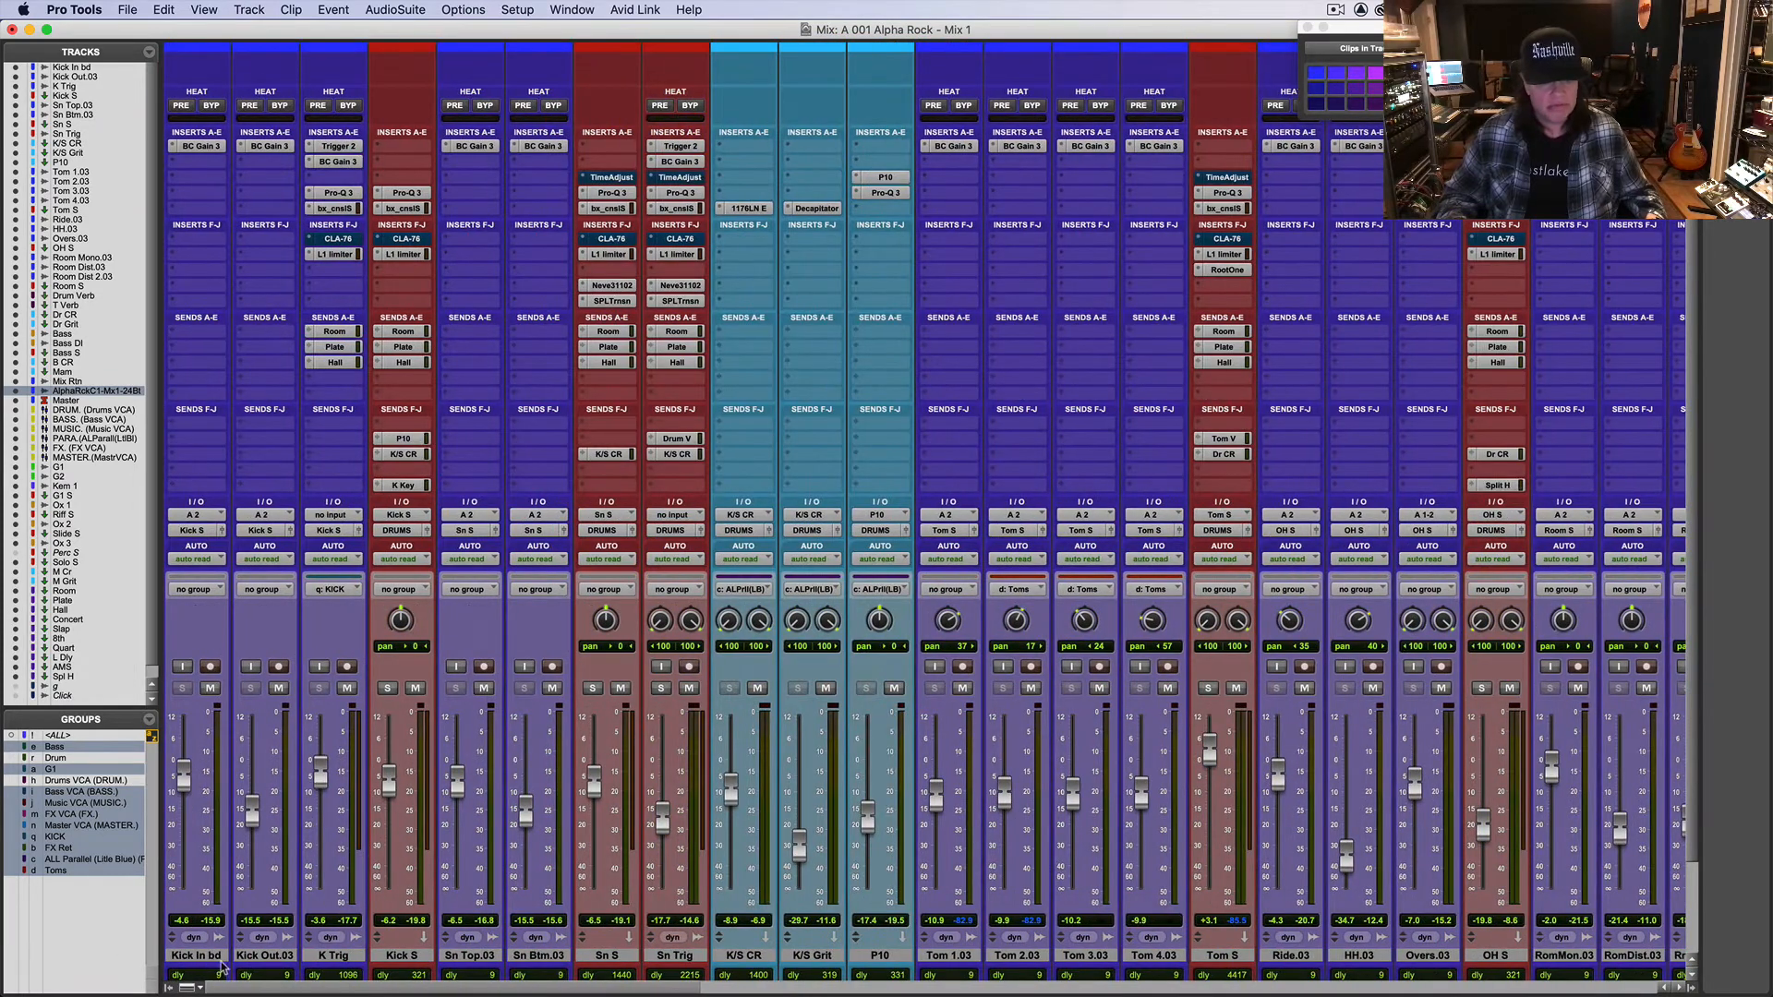
click(196, 956)
shift+click(277, 958)
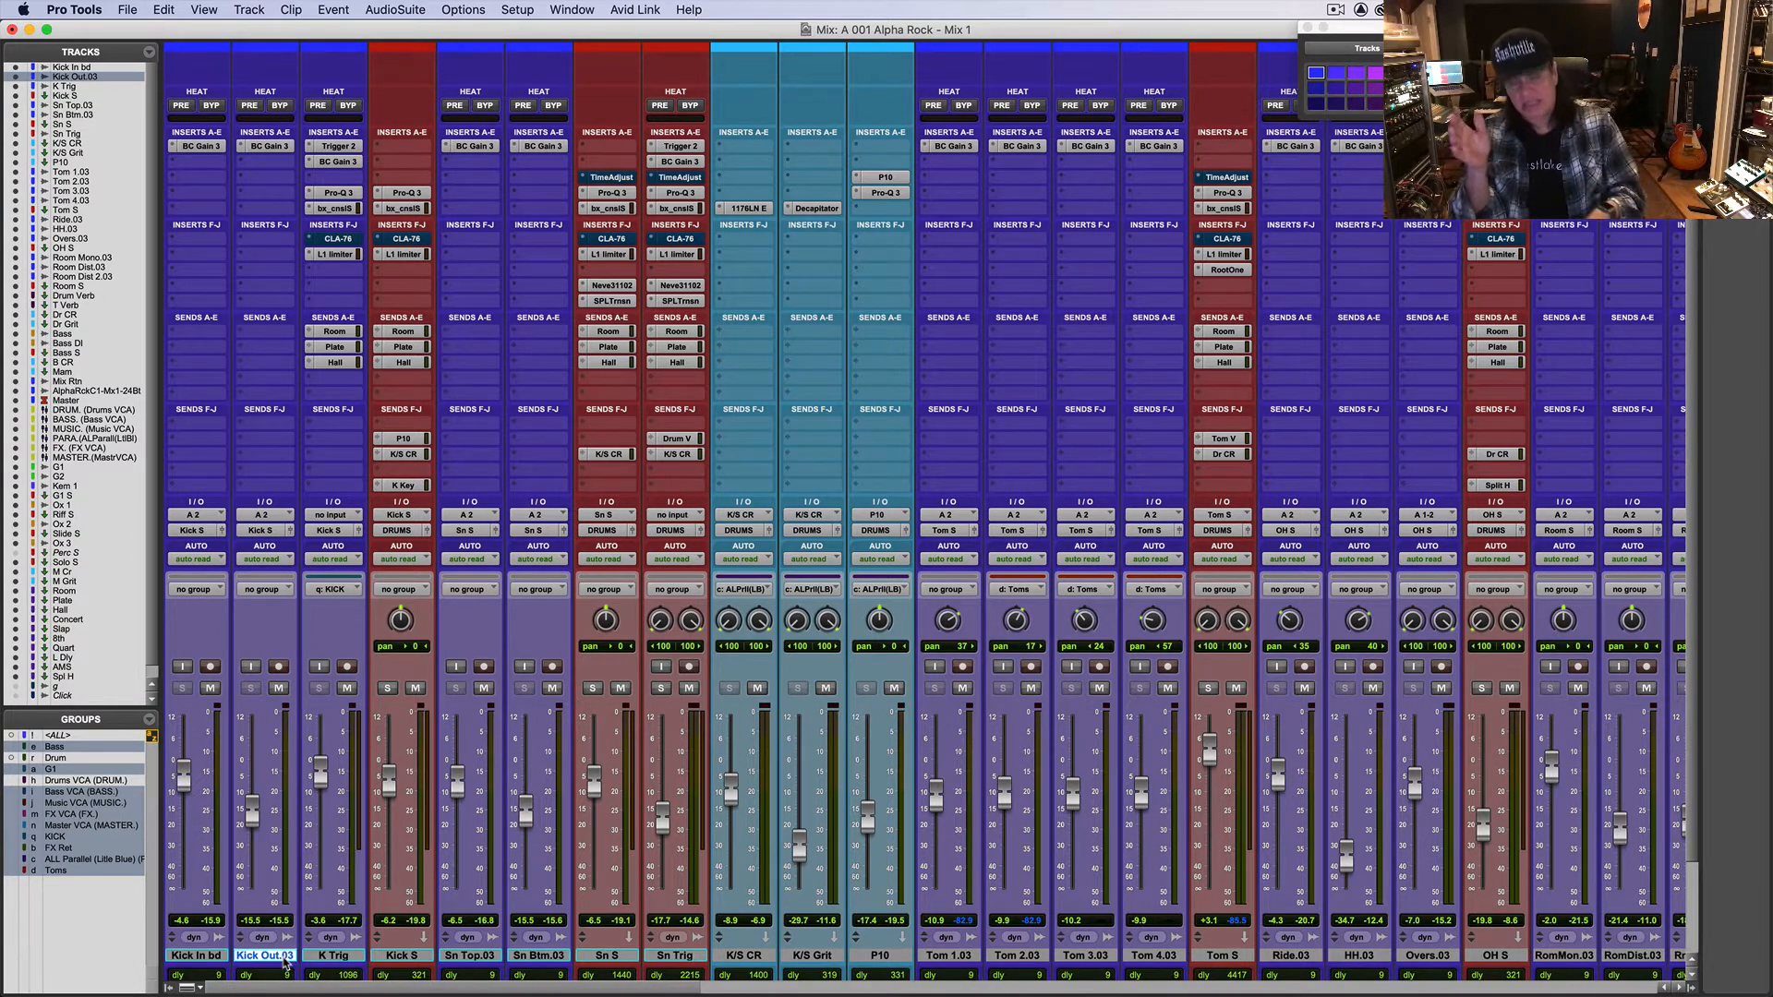
Step: Review the kick and snare tracks in the Edit window, selecting K Trig, Kick S, Sn Btm.03 with Sn Top.03, Sn S and Sn Trig
key(super+equal)
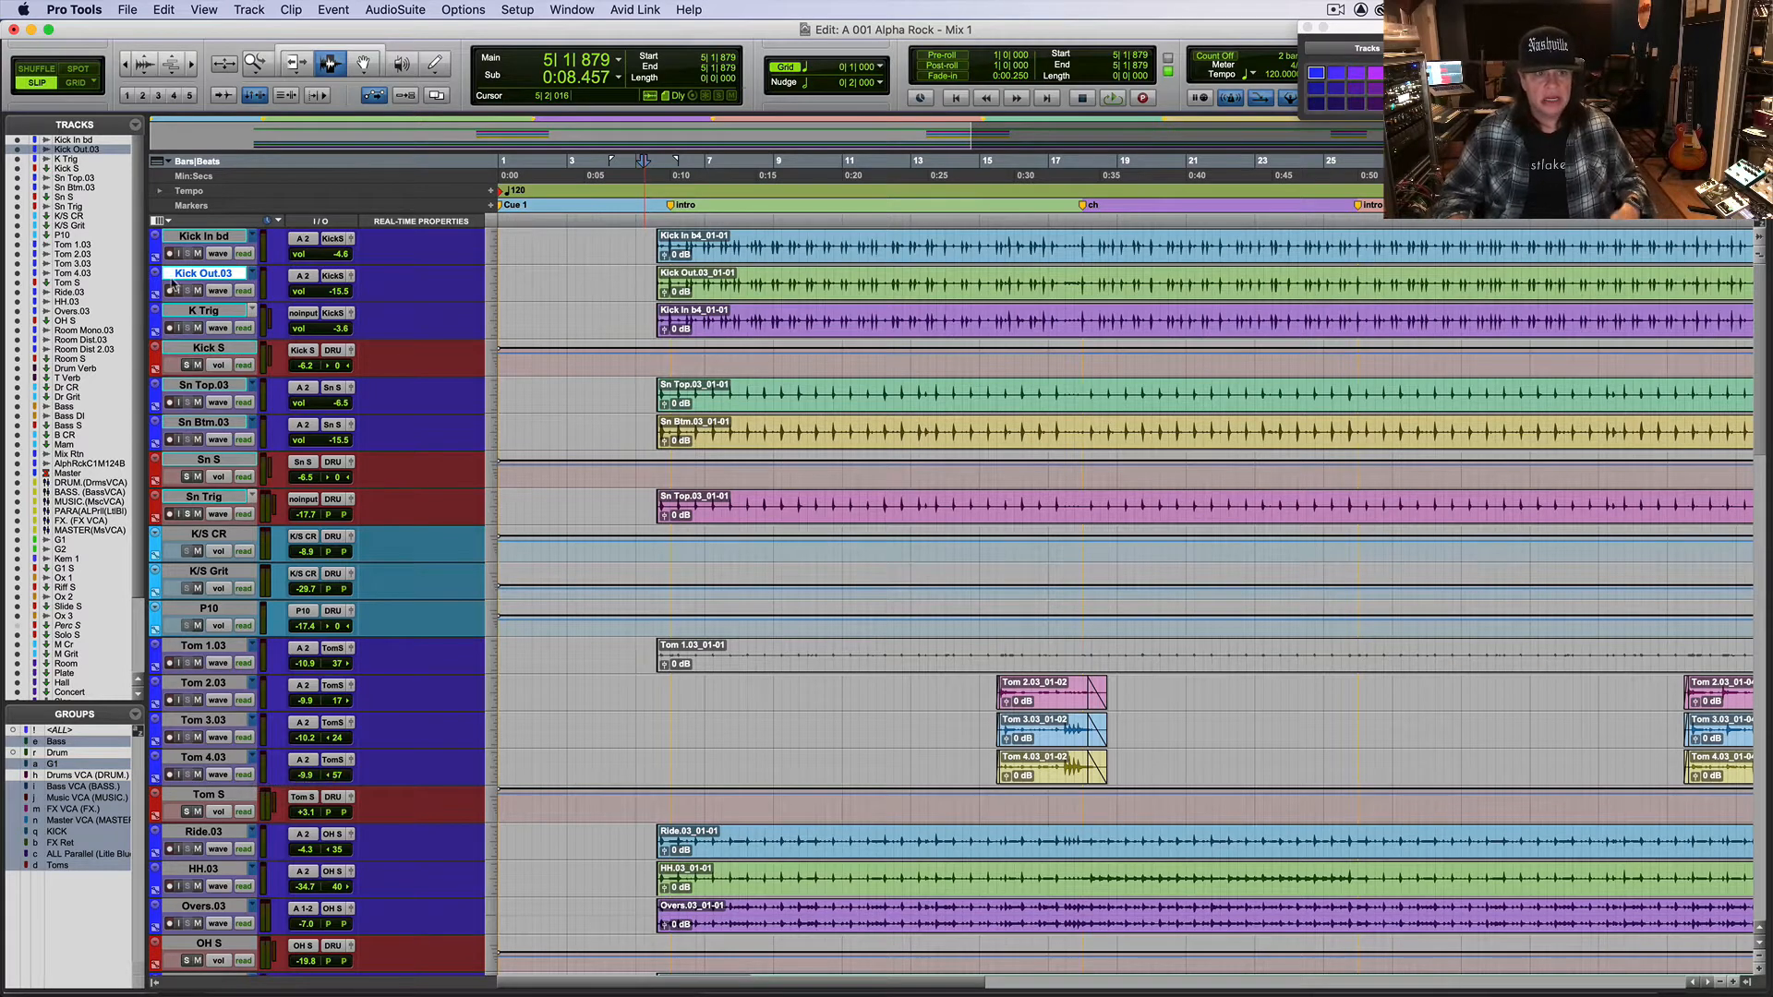
click(211, 310)
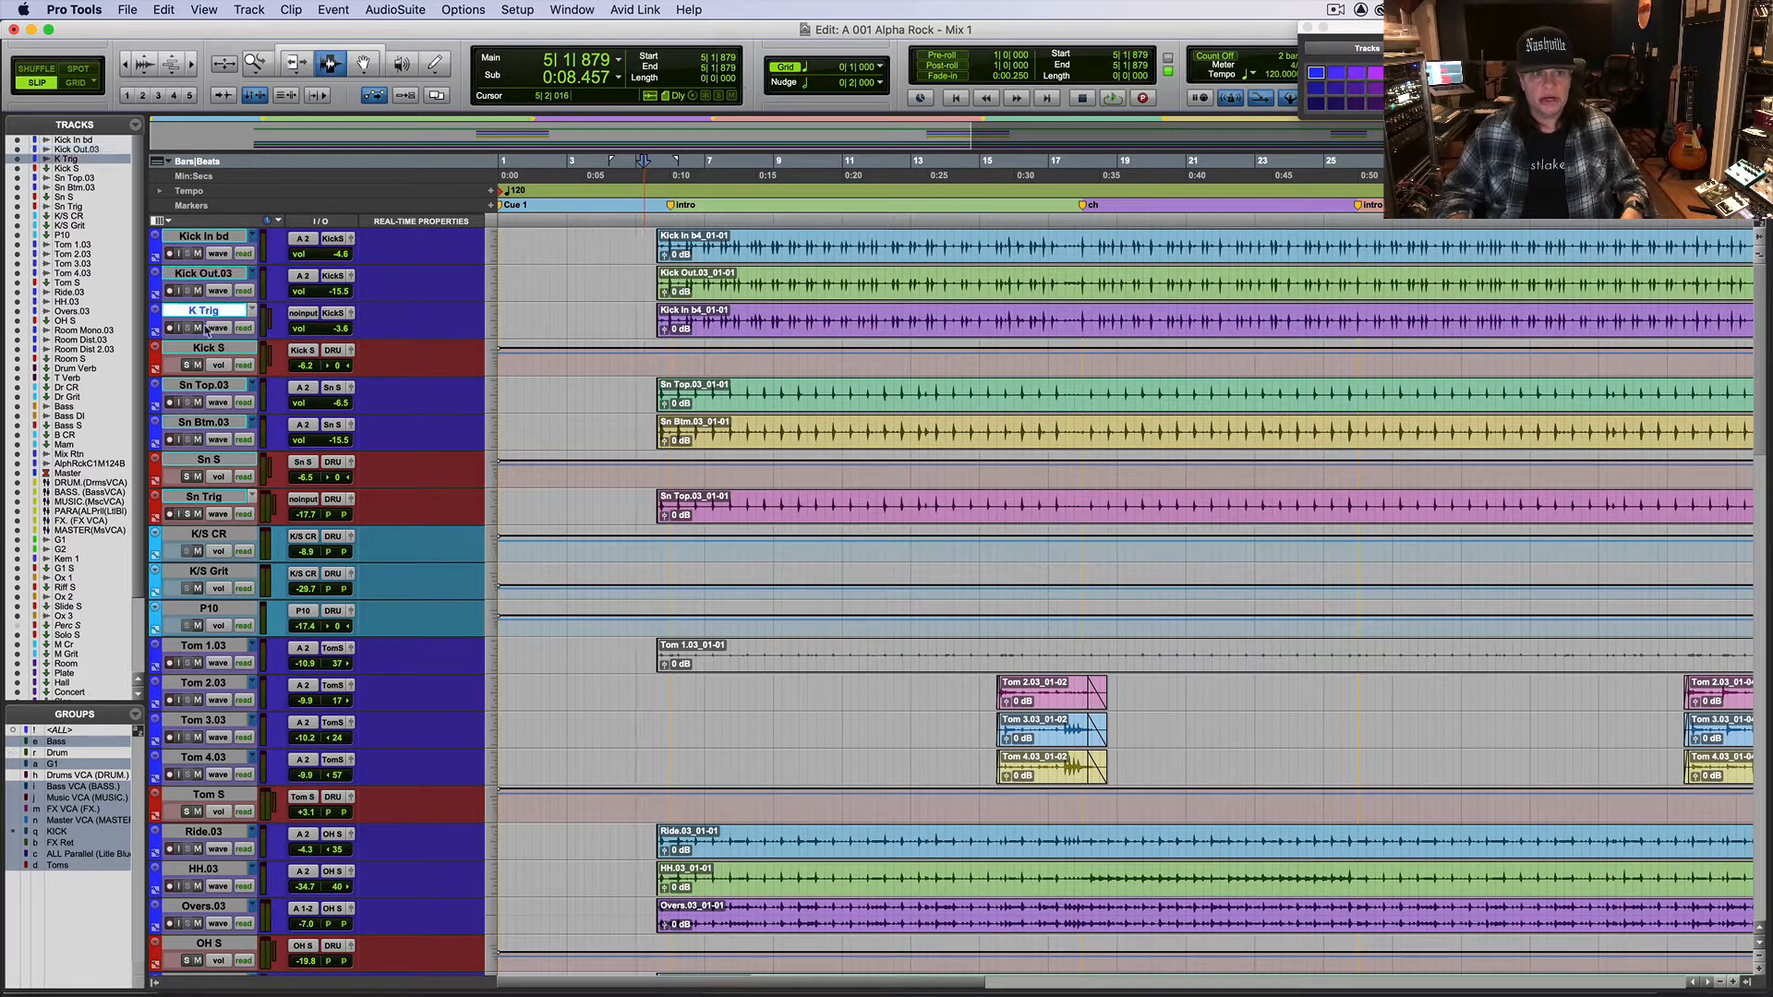
click(207, 348)
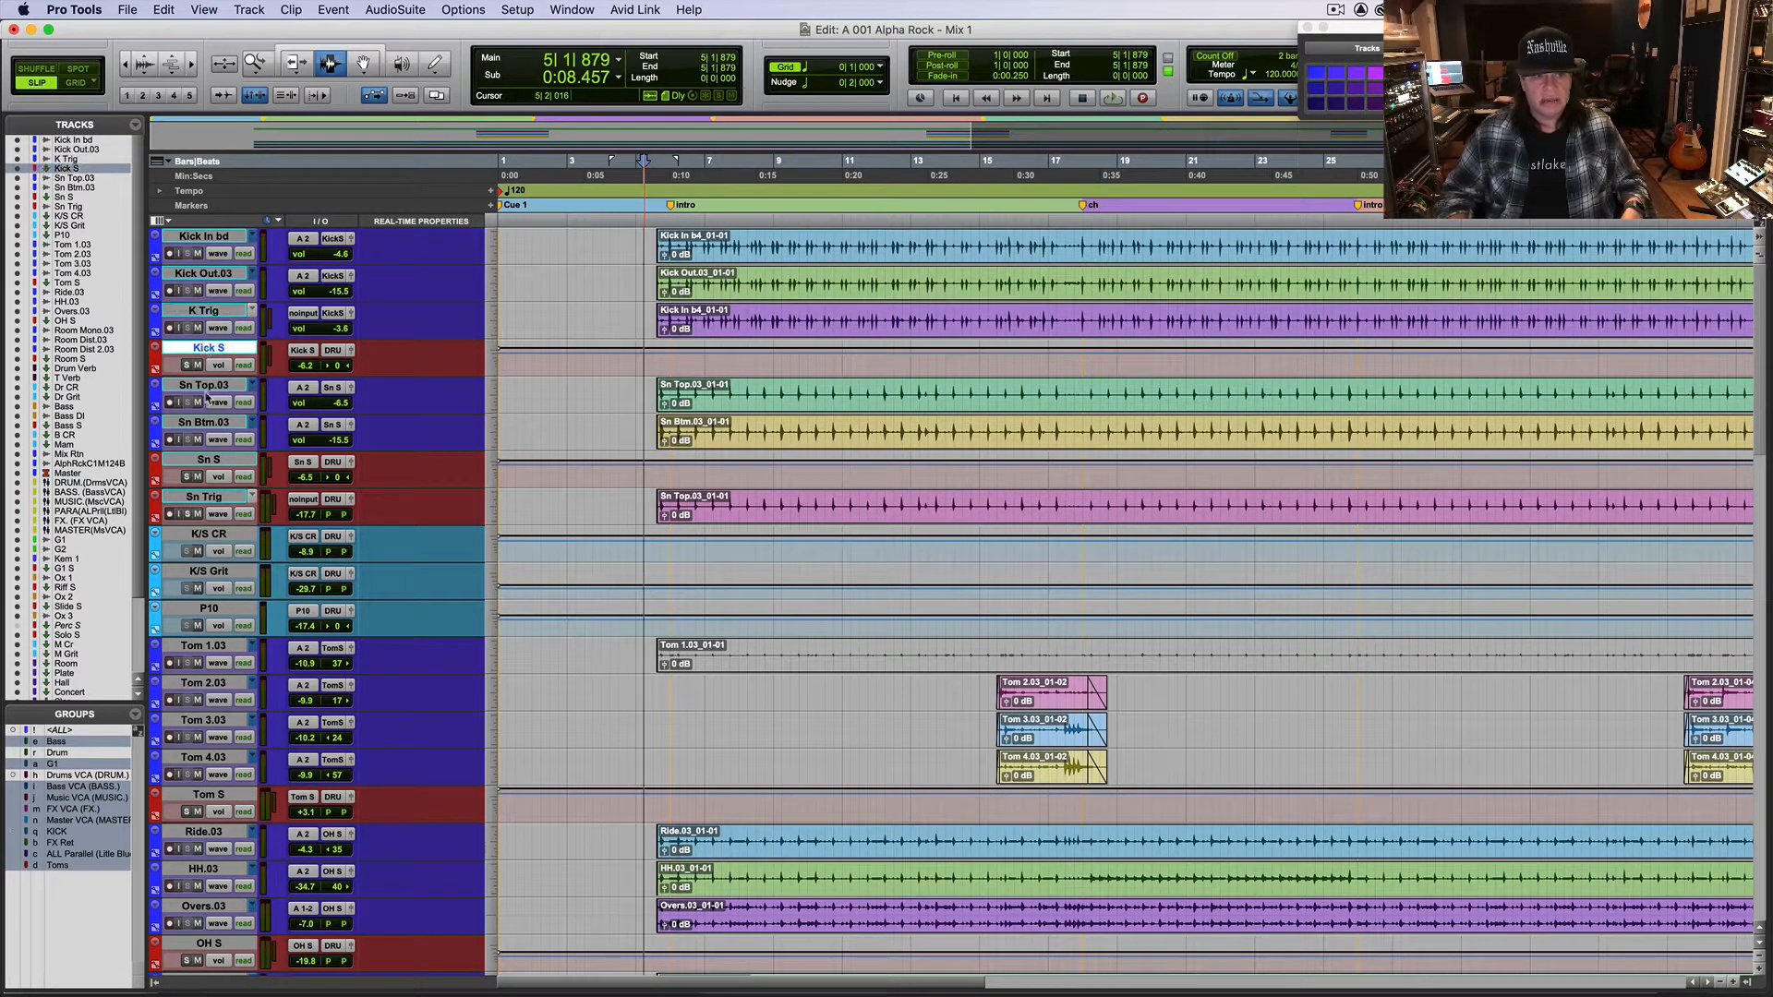
click(208, 423)
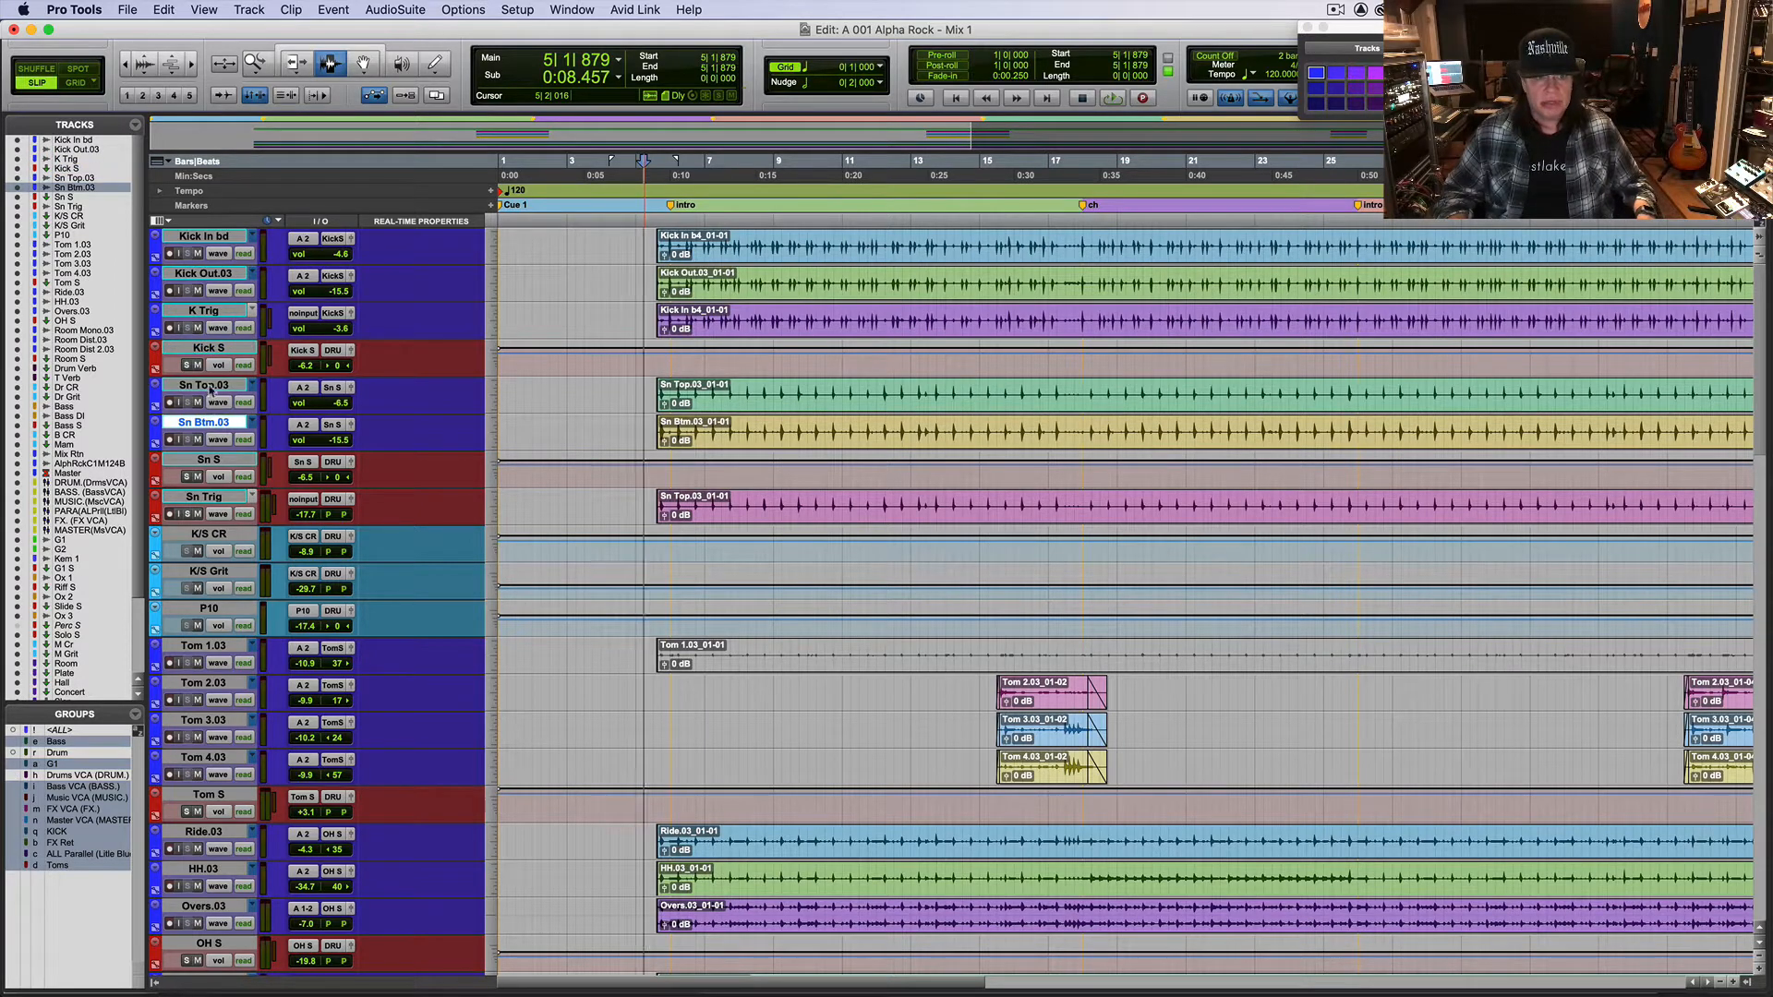
shift+click(211, 386)
click(210, 459)
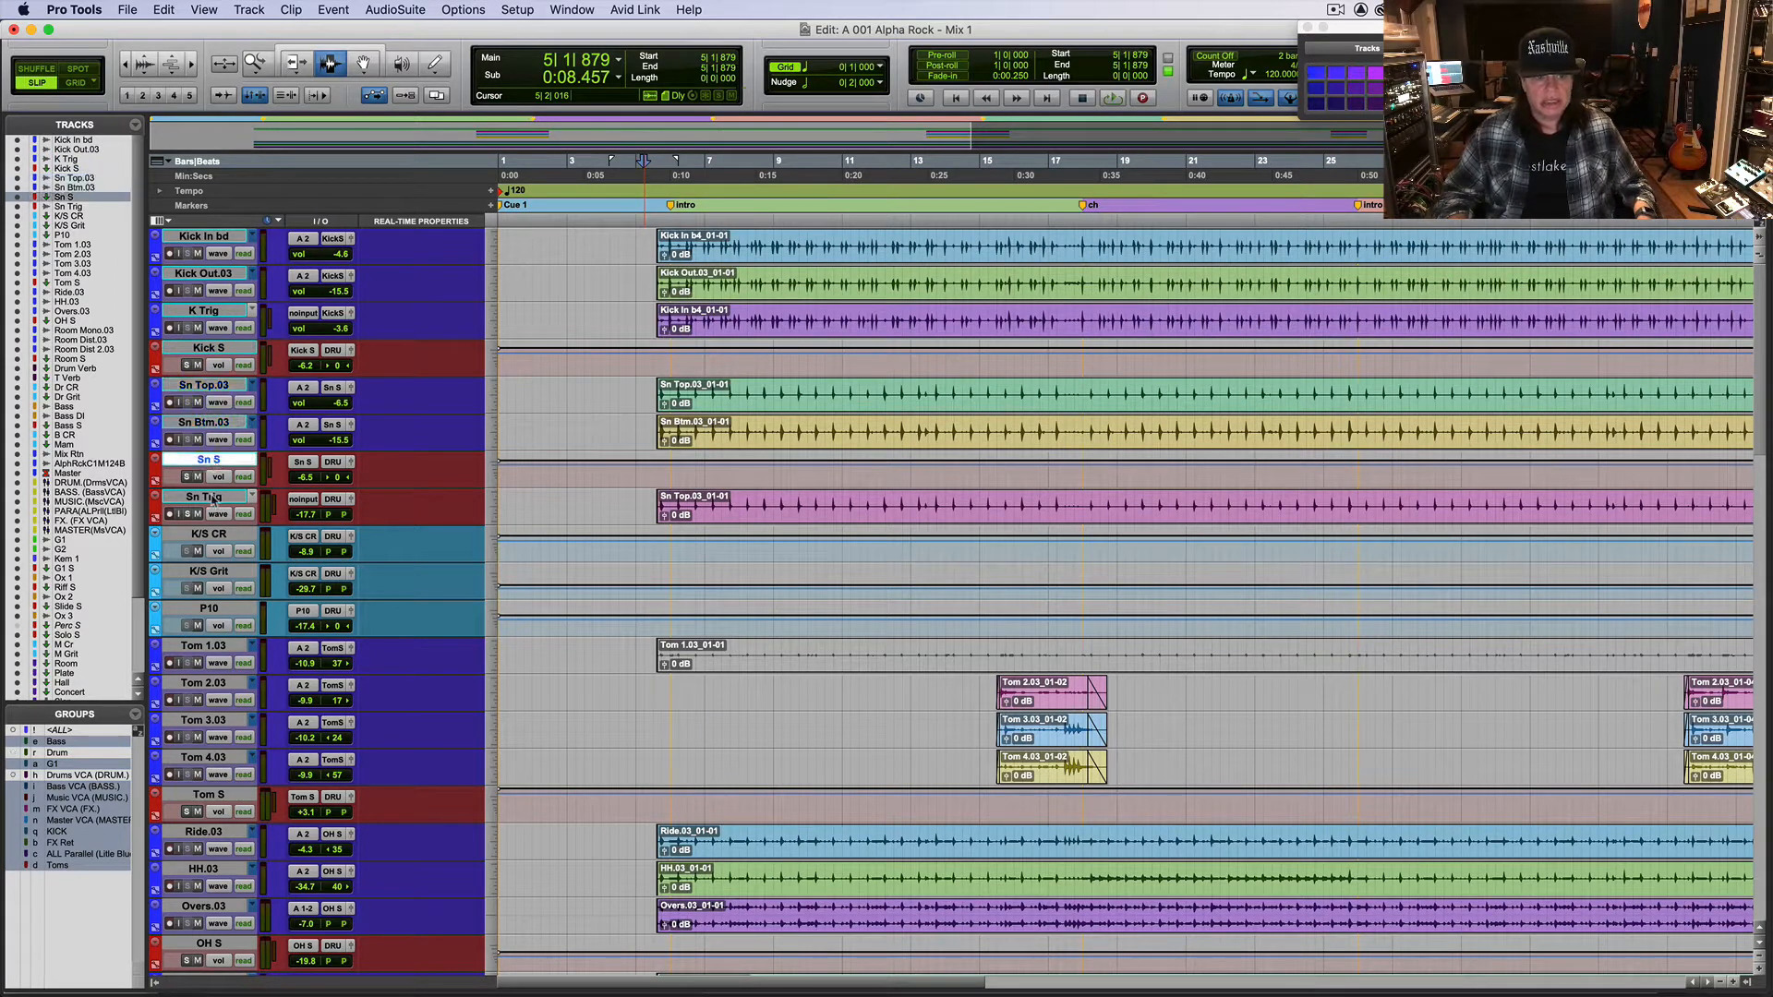
click(206, 497)
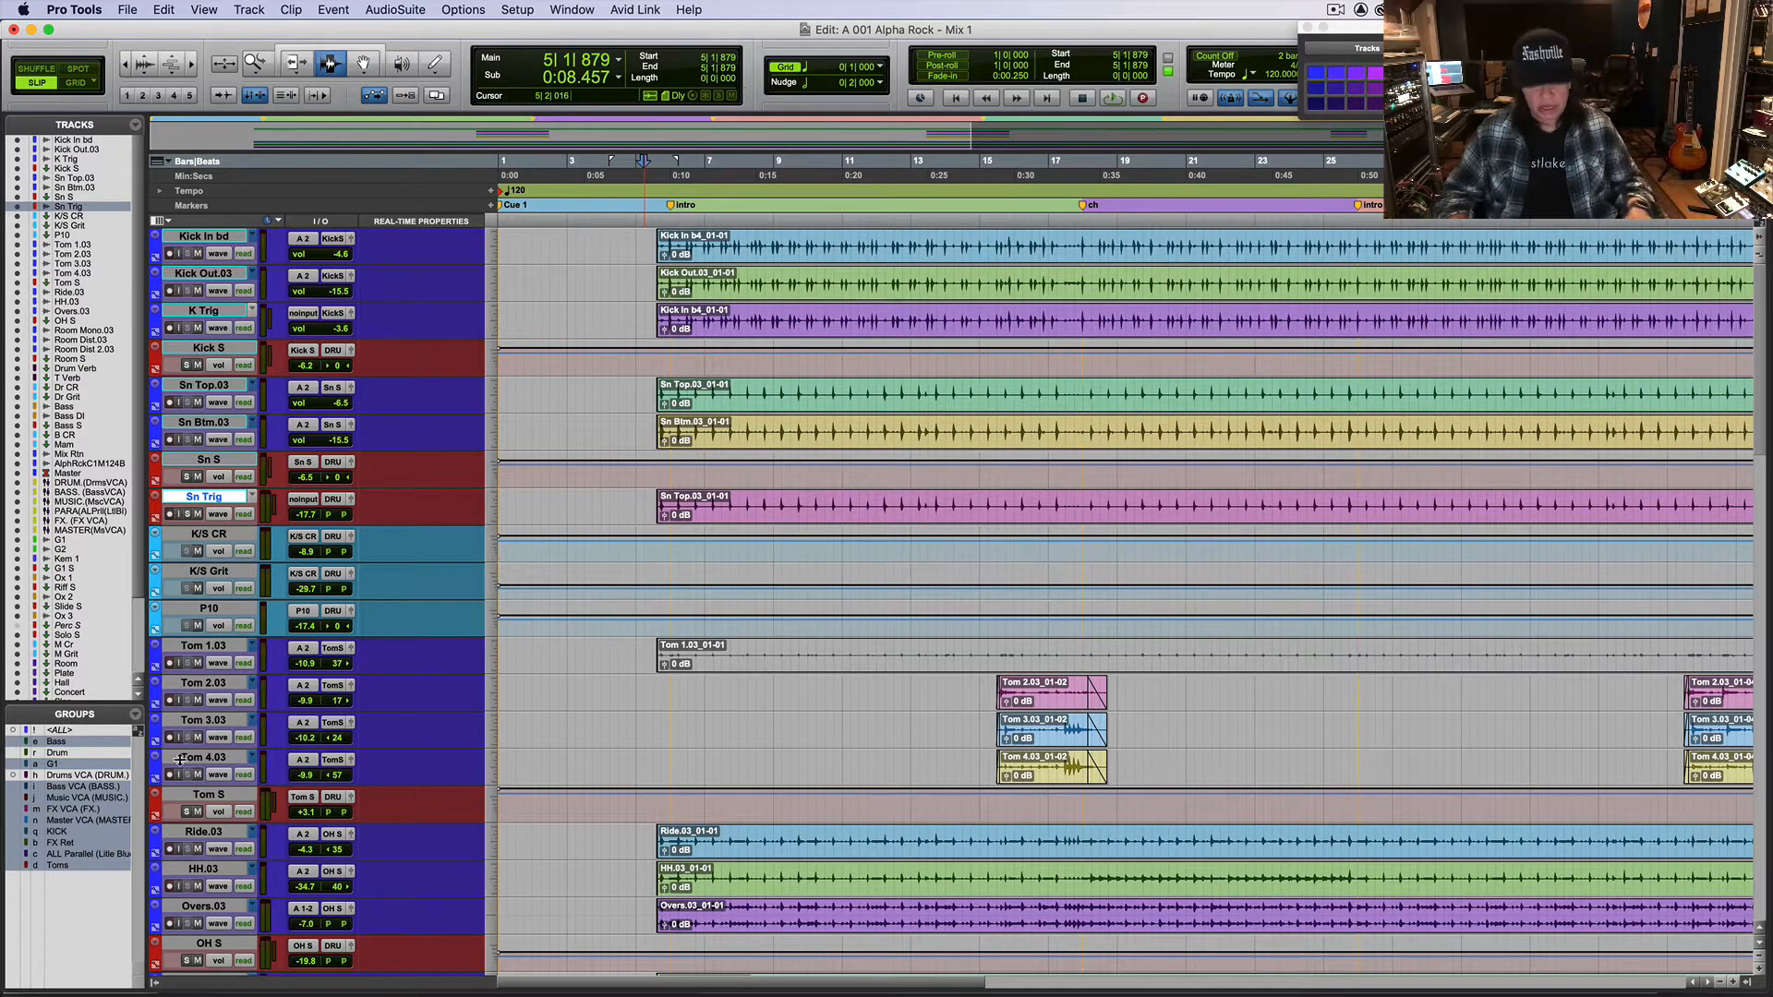
Step: Return to the Mix window and select the parallel channels K/S CR and K/S Grit together
key(super+equal)
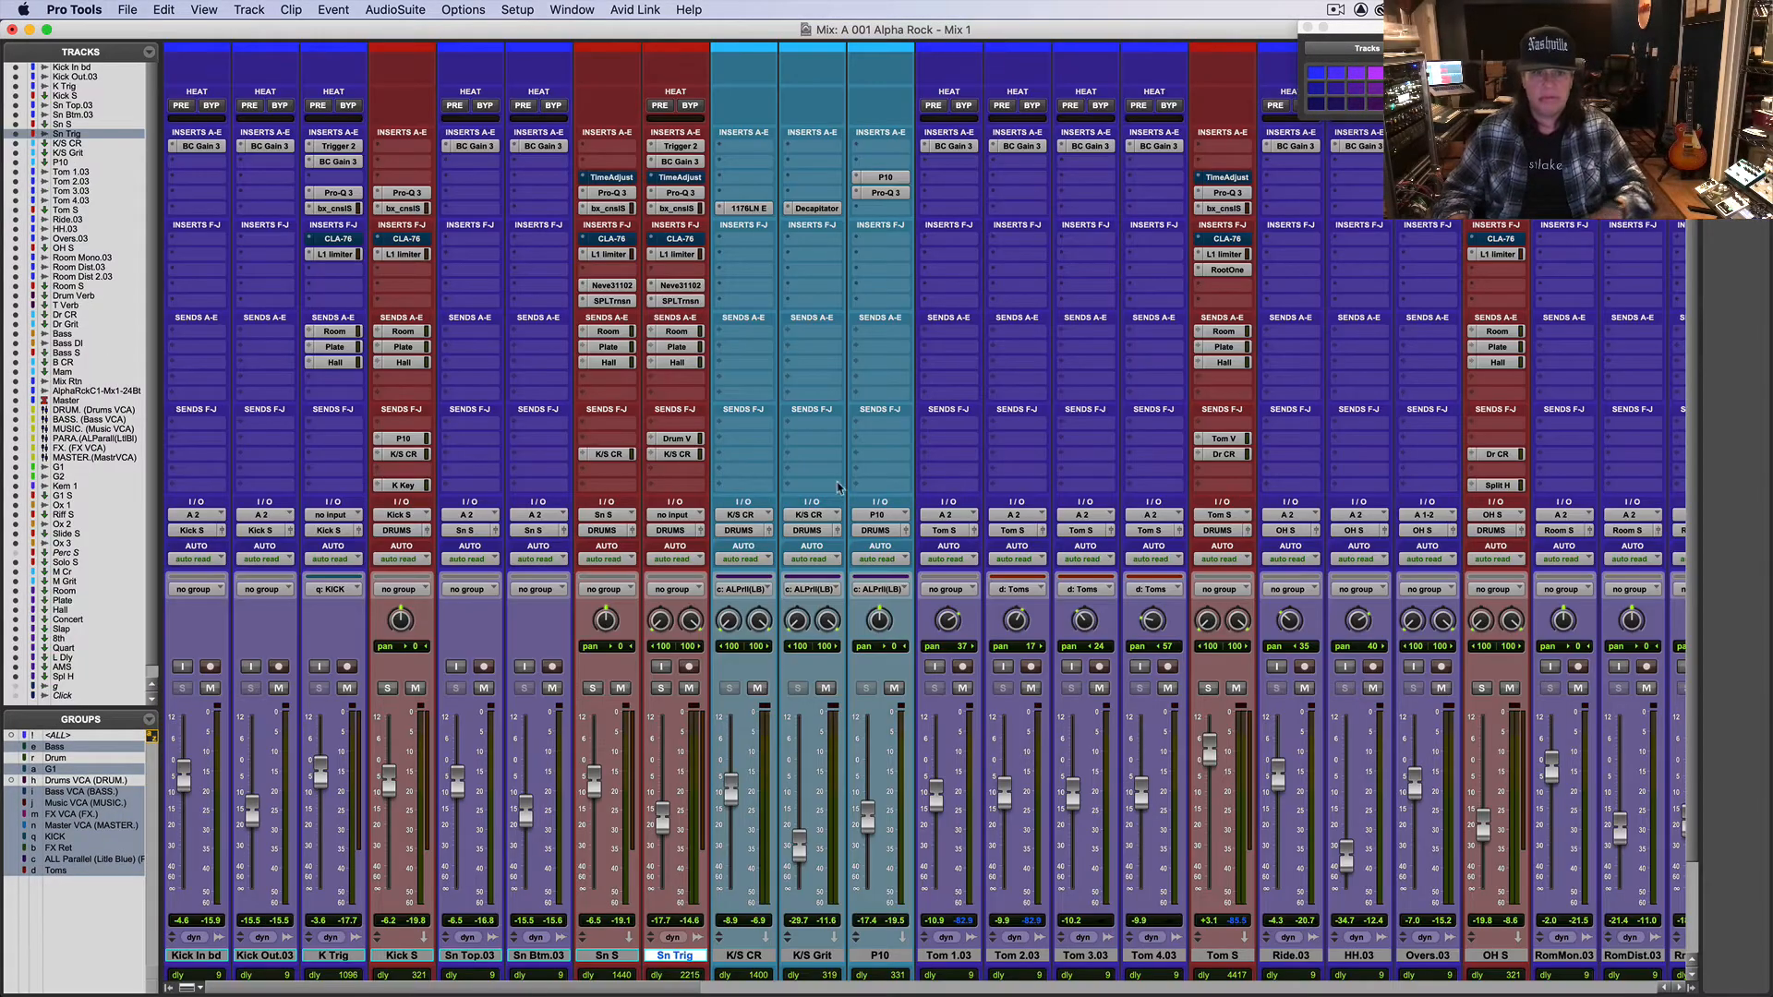
click(739, 957)
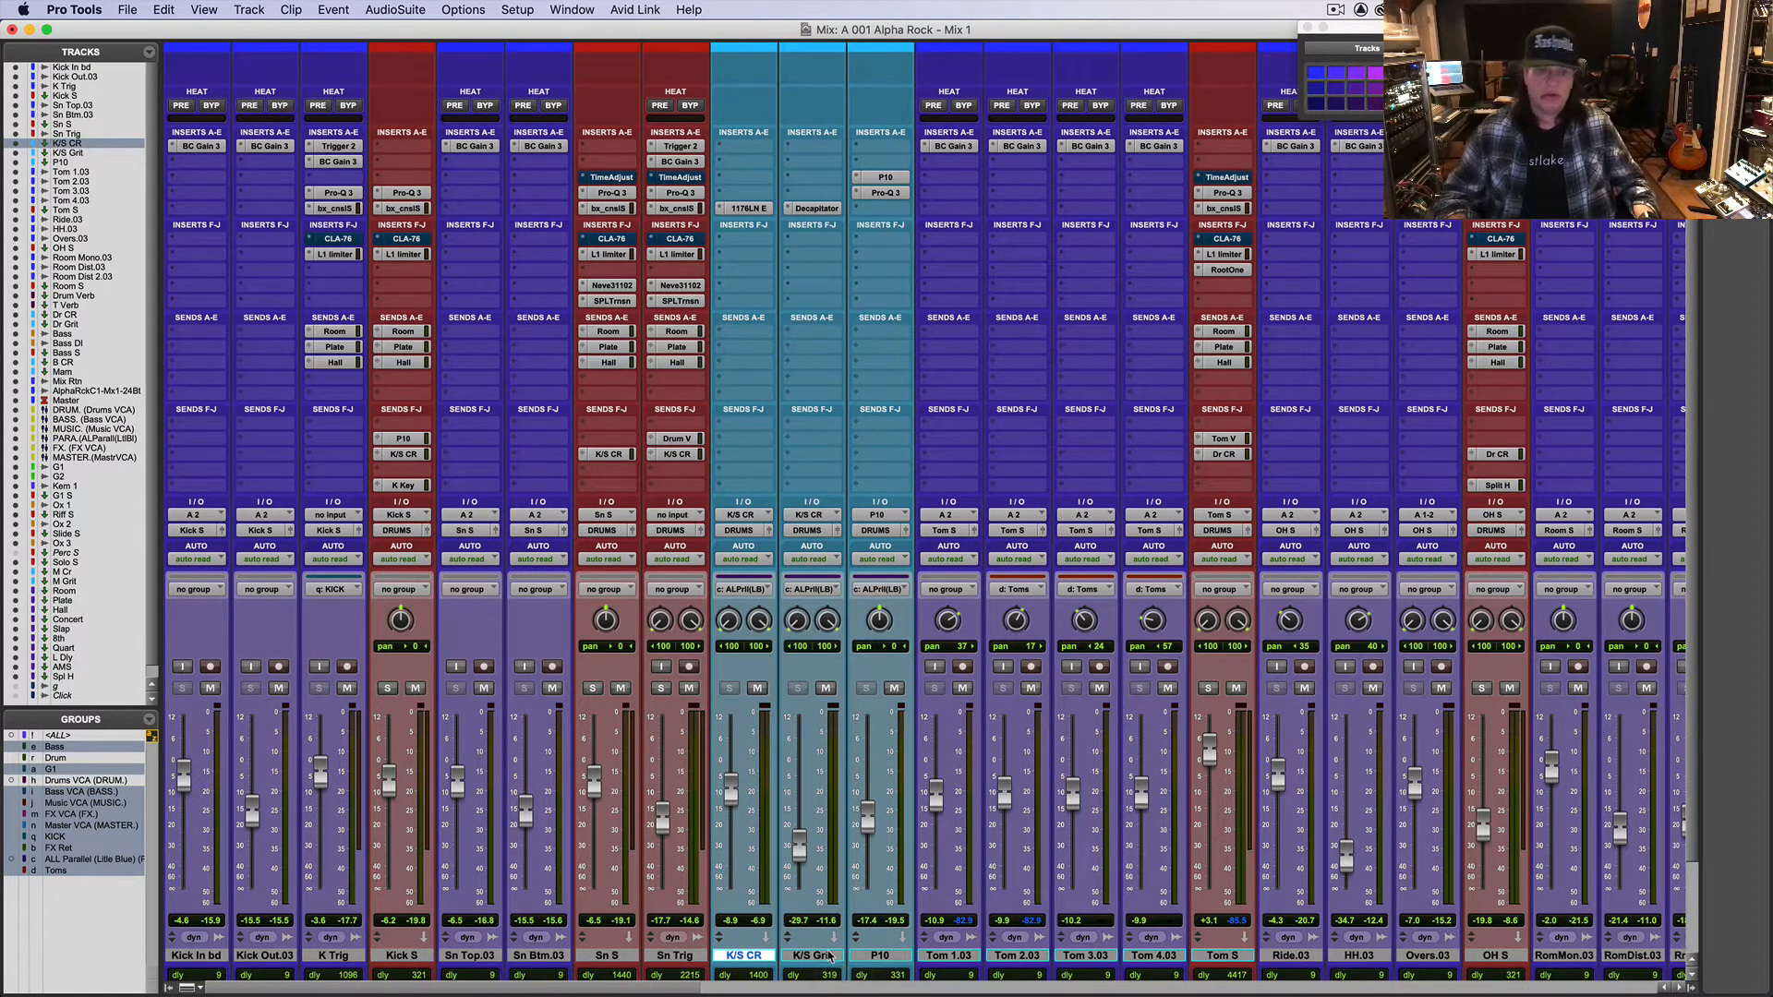
shift+click(812, 957)
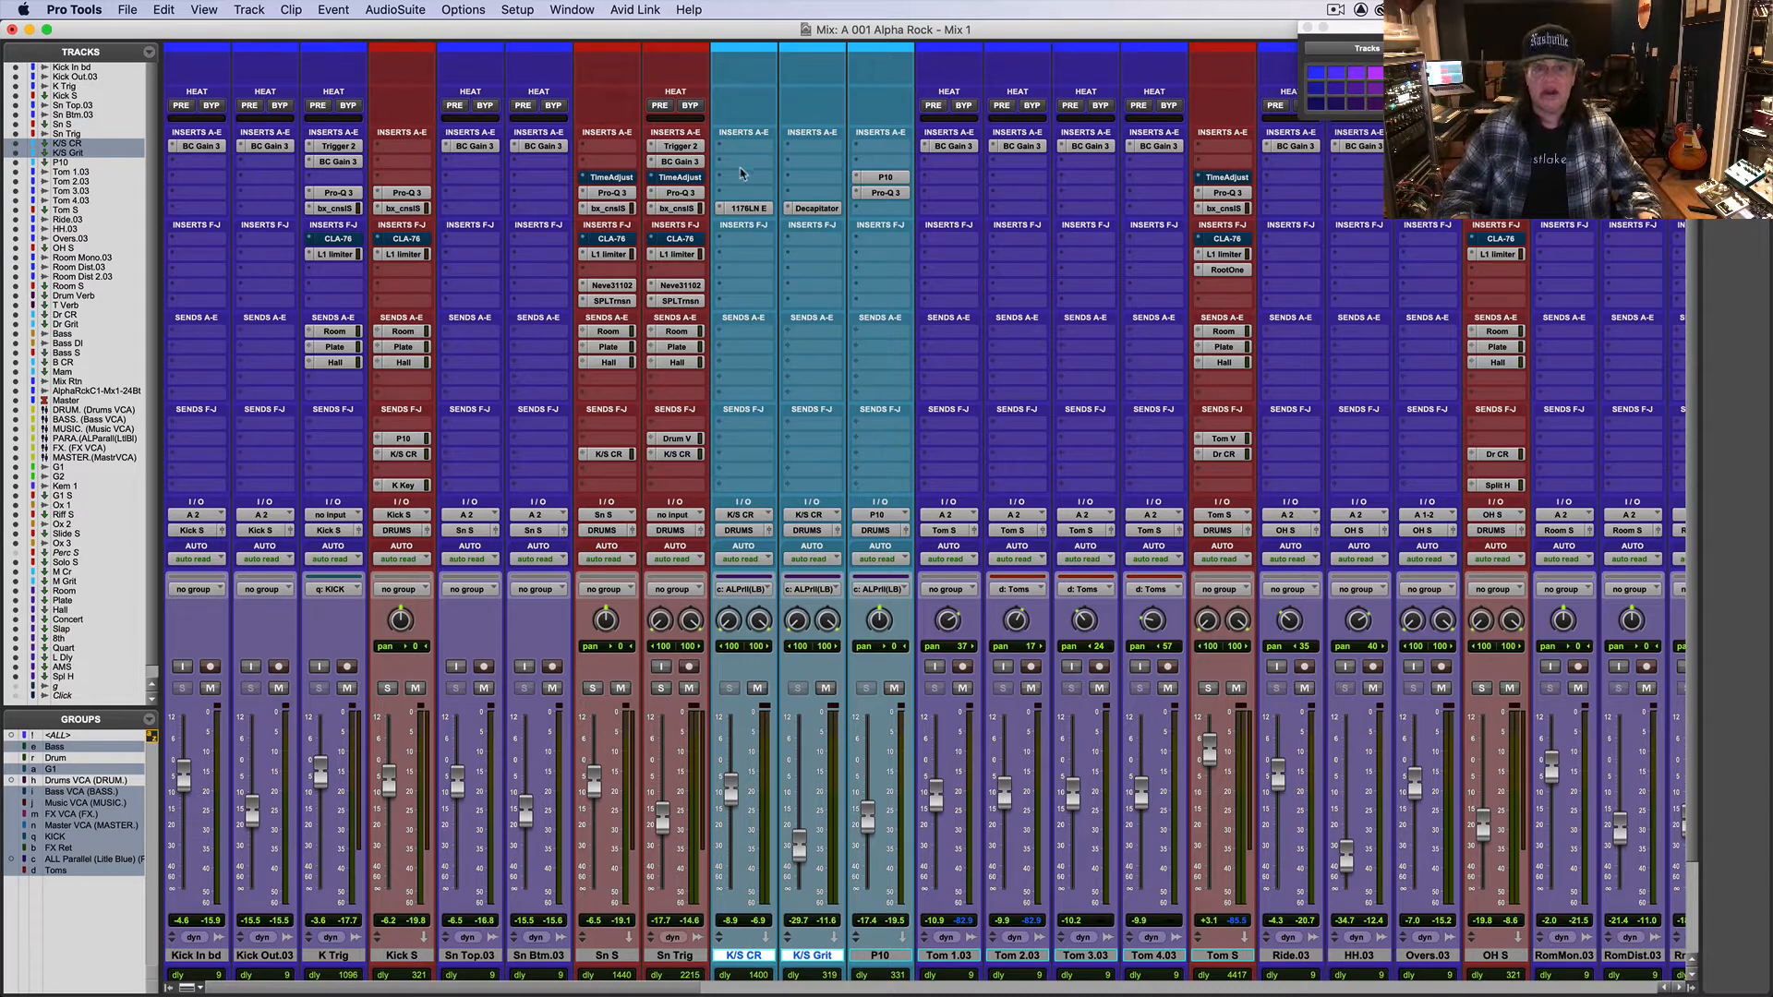
Step: Inspect the 1176LN E on K/S CR and the Decapitator on K/S Grit, and close the plug-in window
click(743, 209)
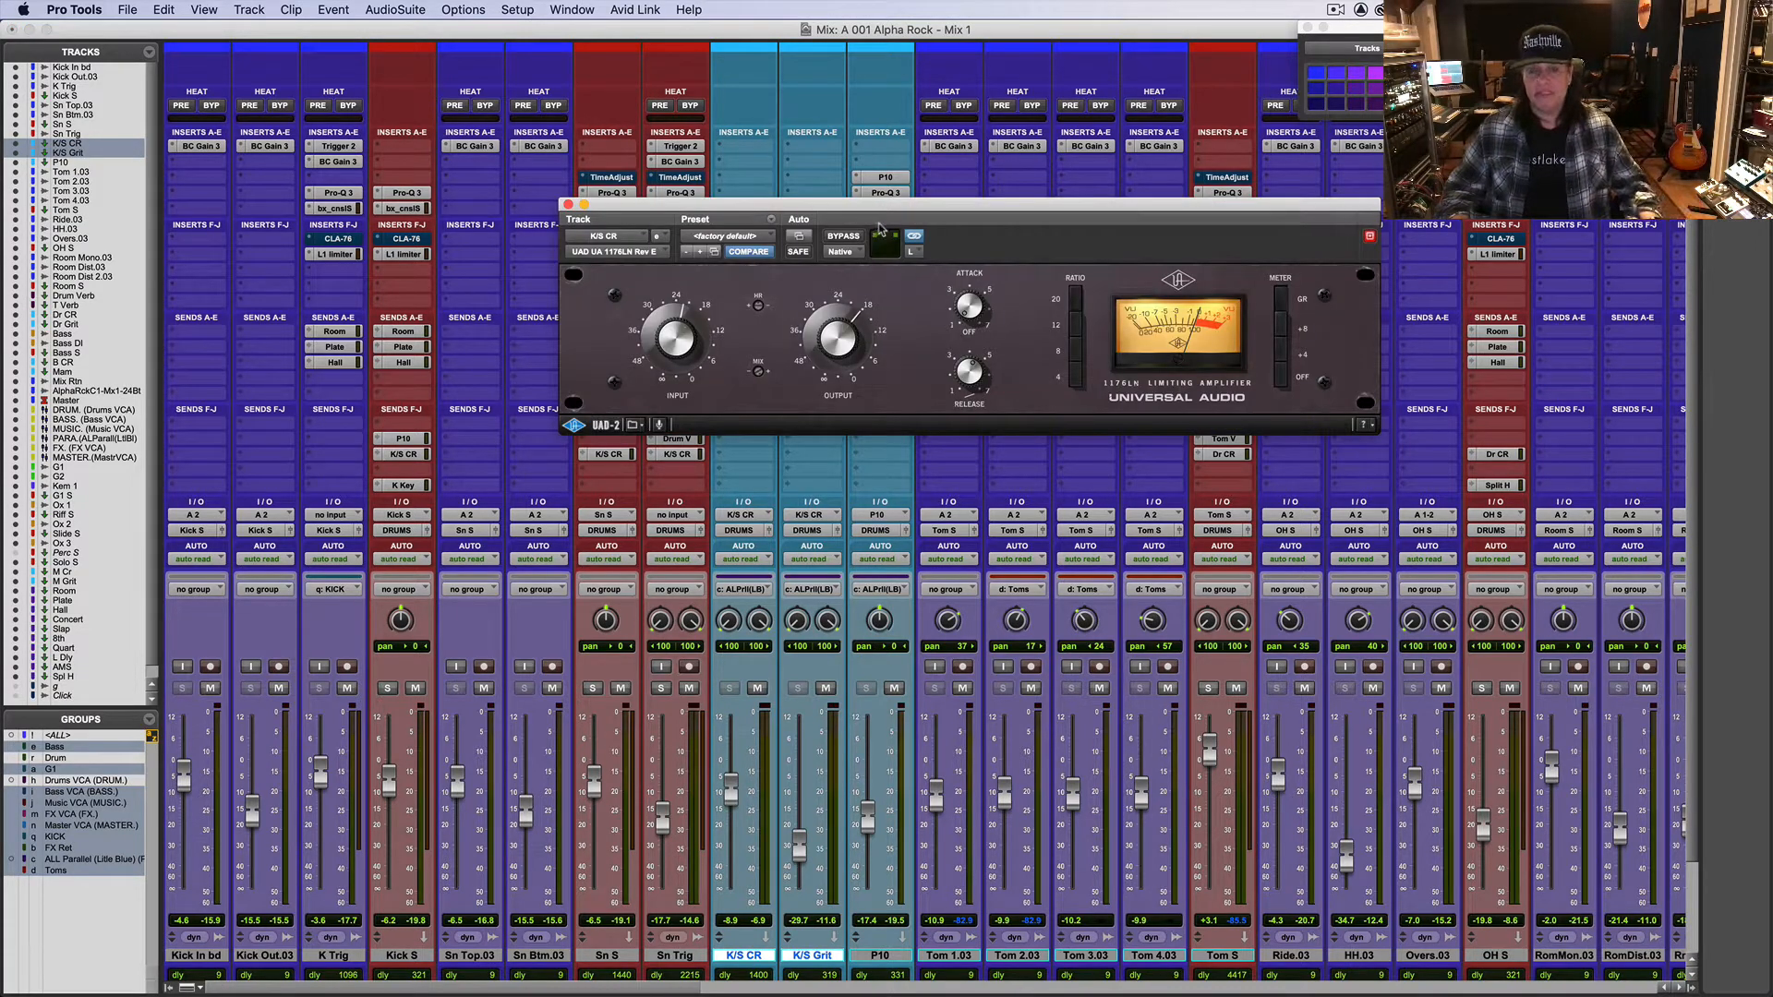
drag(856, 210, 919, 343)
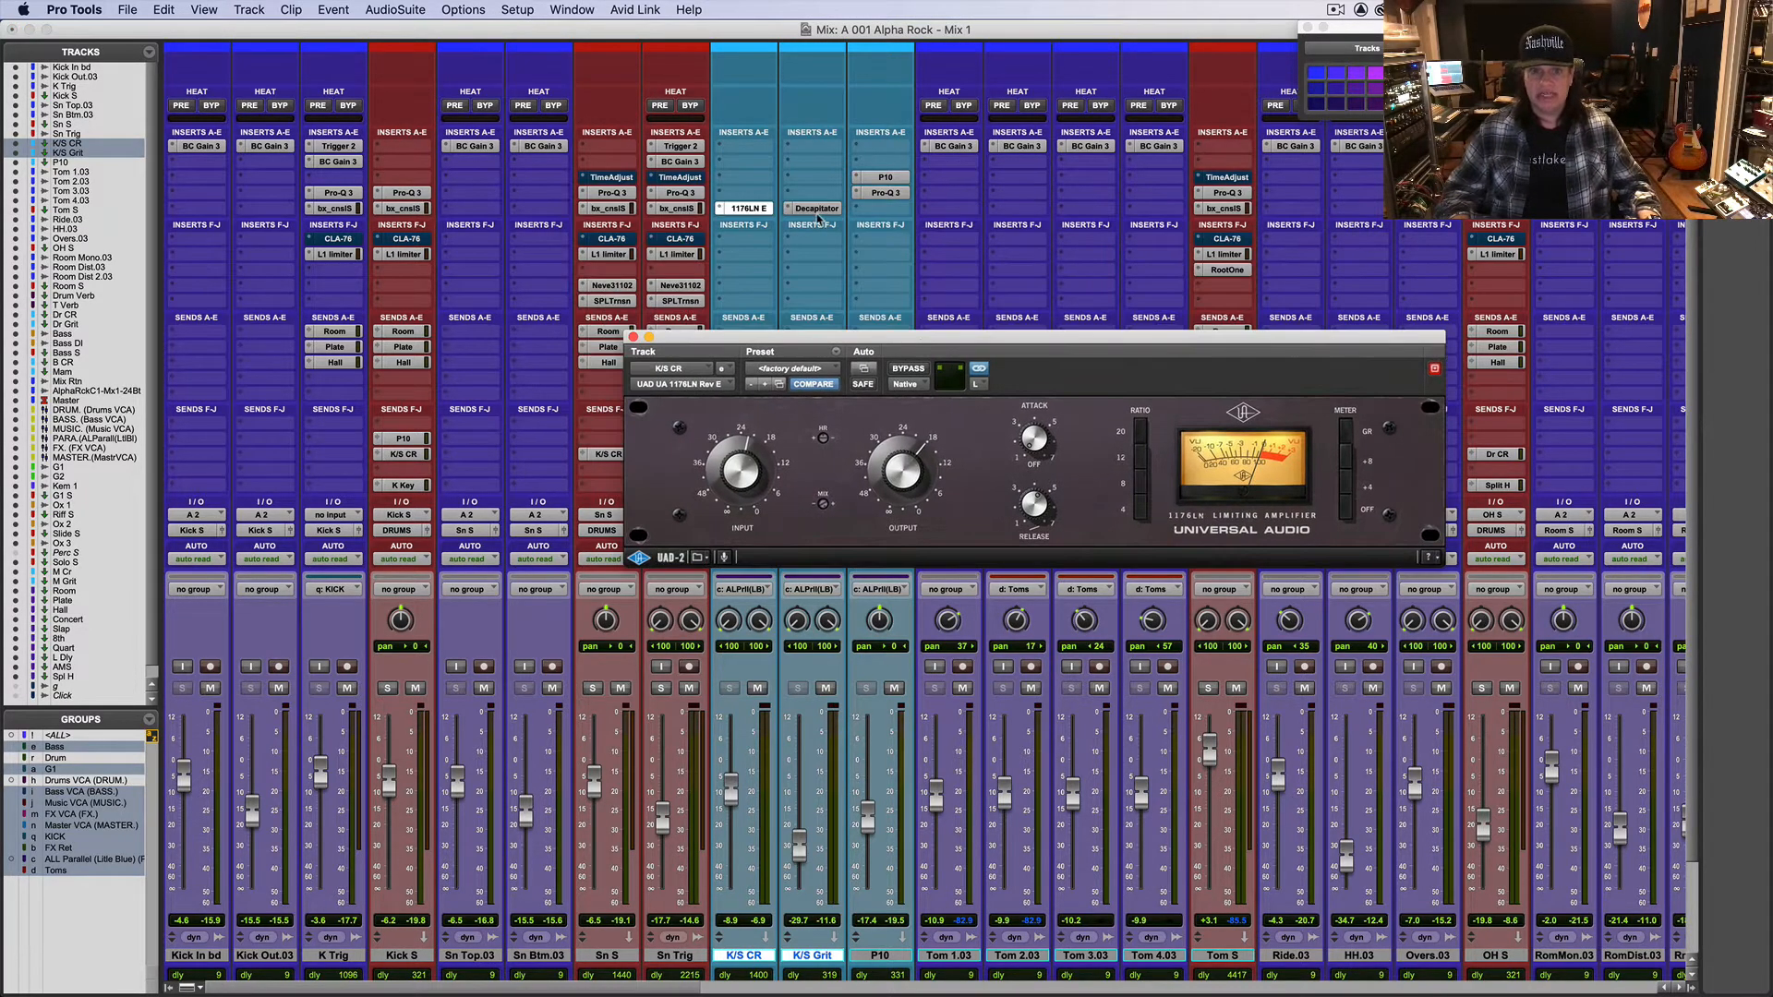
click(816, 211)
click(817, 209)
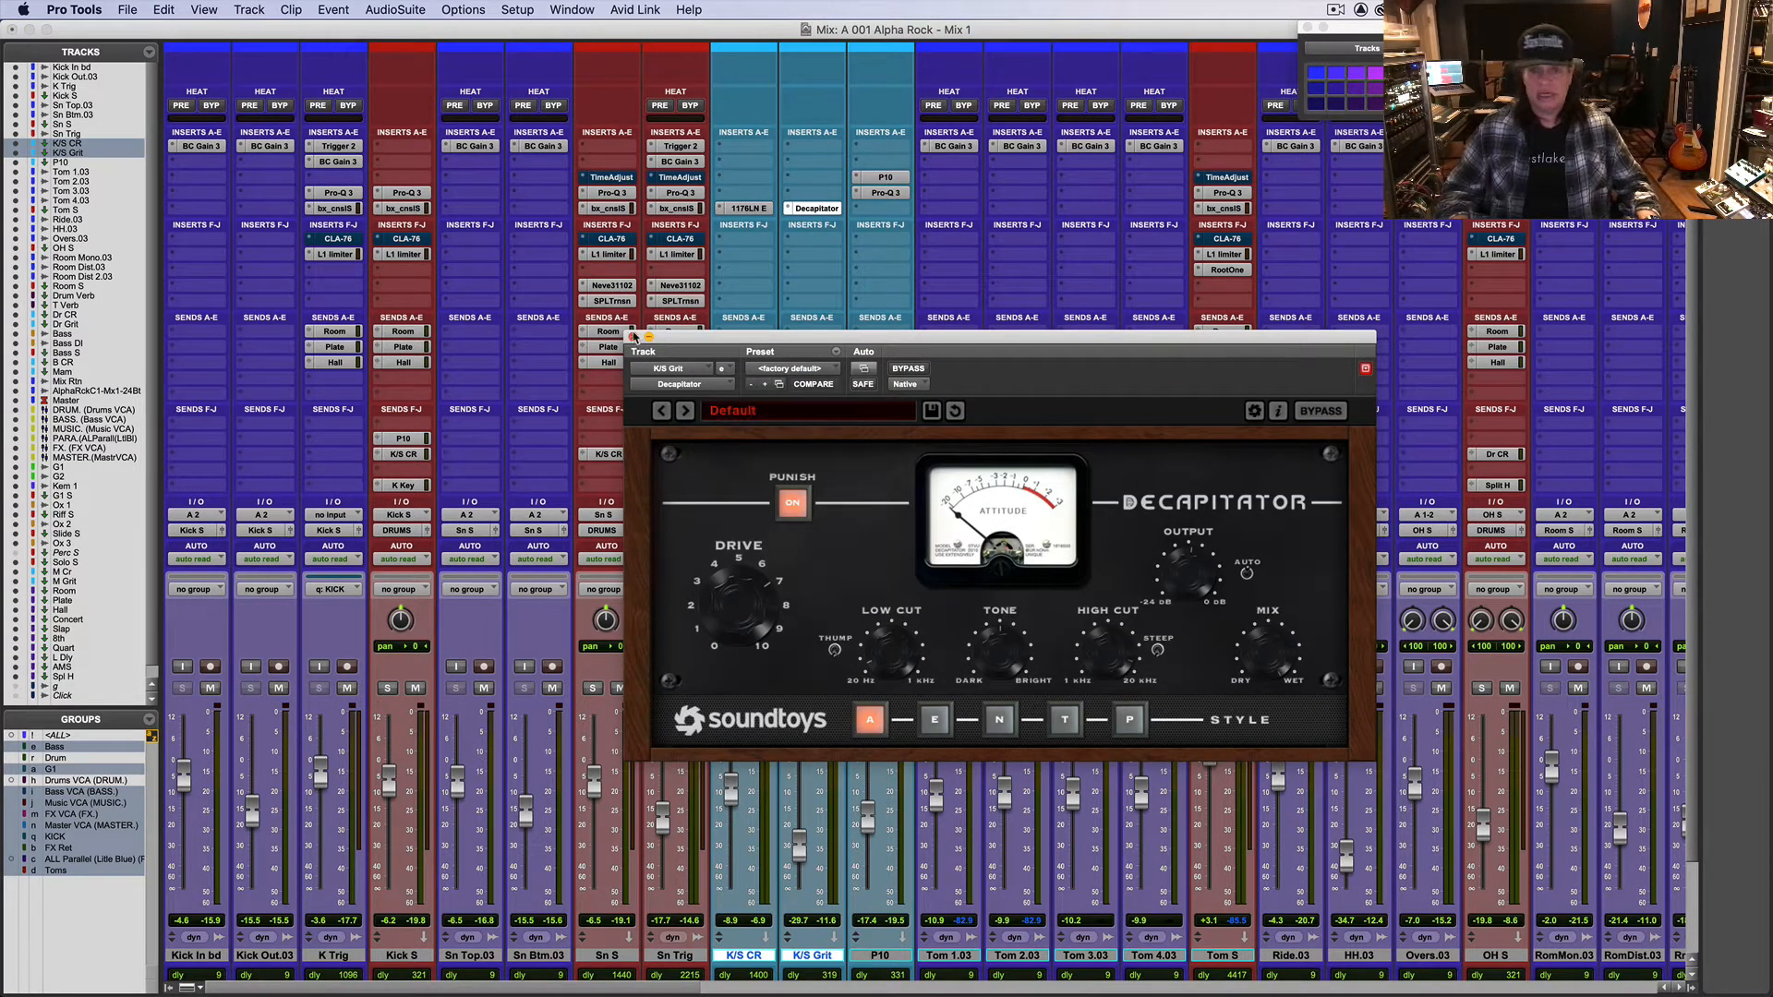
click(633, 337)
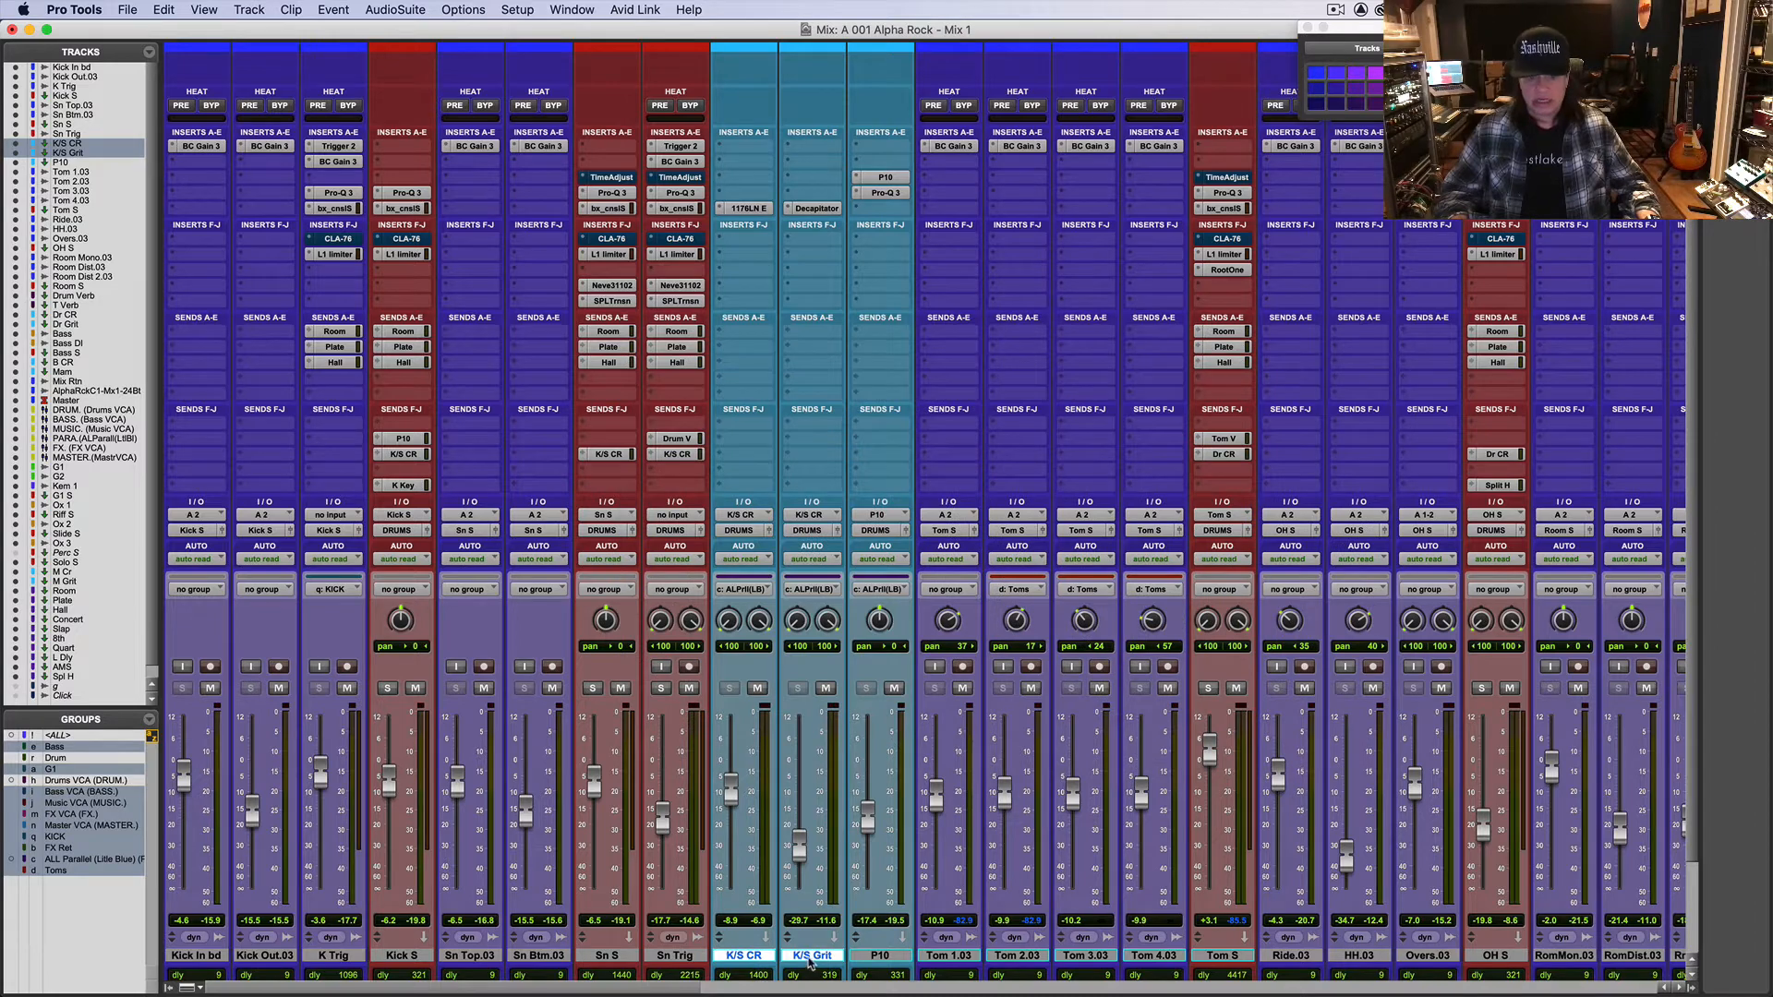
Step: Select the Dr CR and Dr Grit channels in turn and inspect their FATSO Jr and Devil-Loc plug-ins
scroll(809, 962, right, 1)
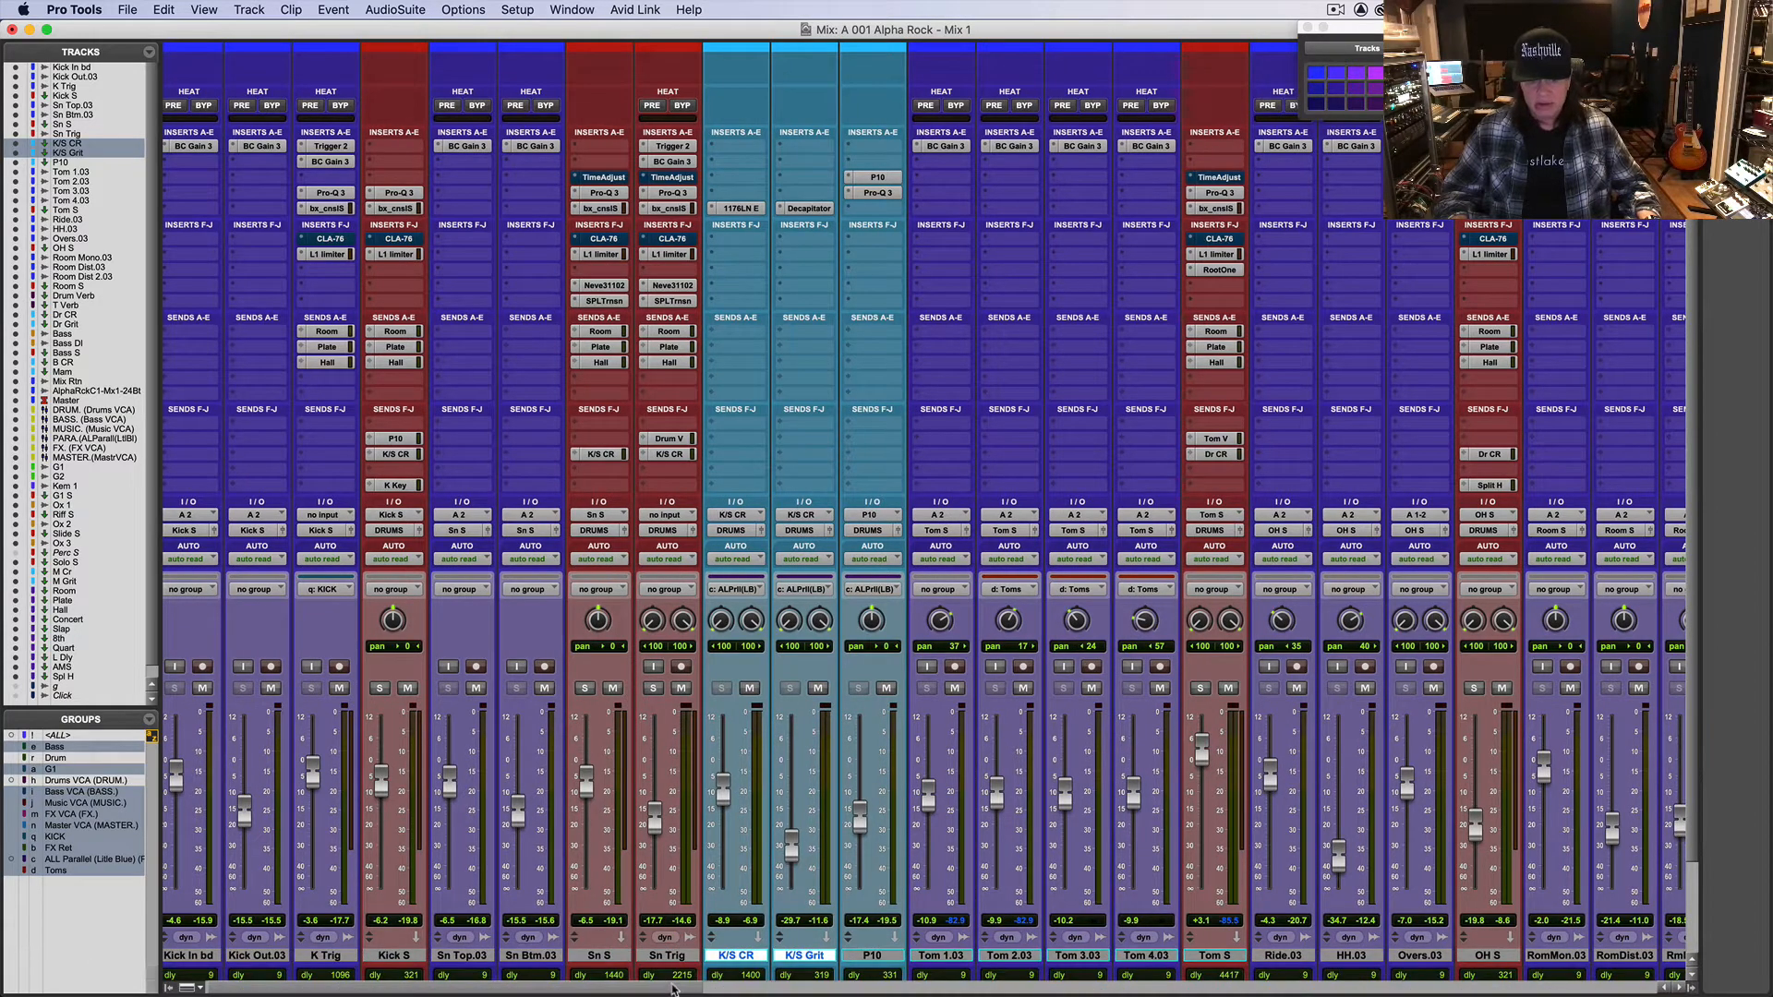
scroll(672, 989, right, 15)
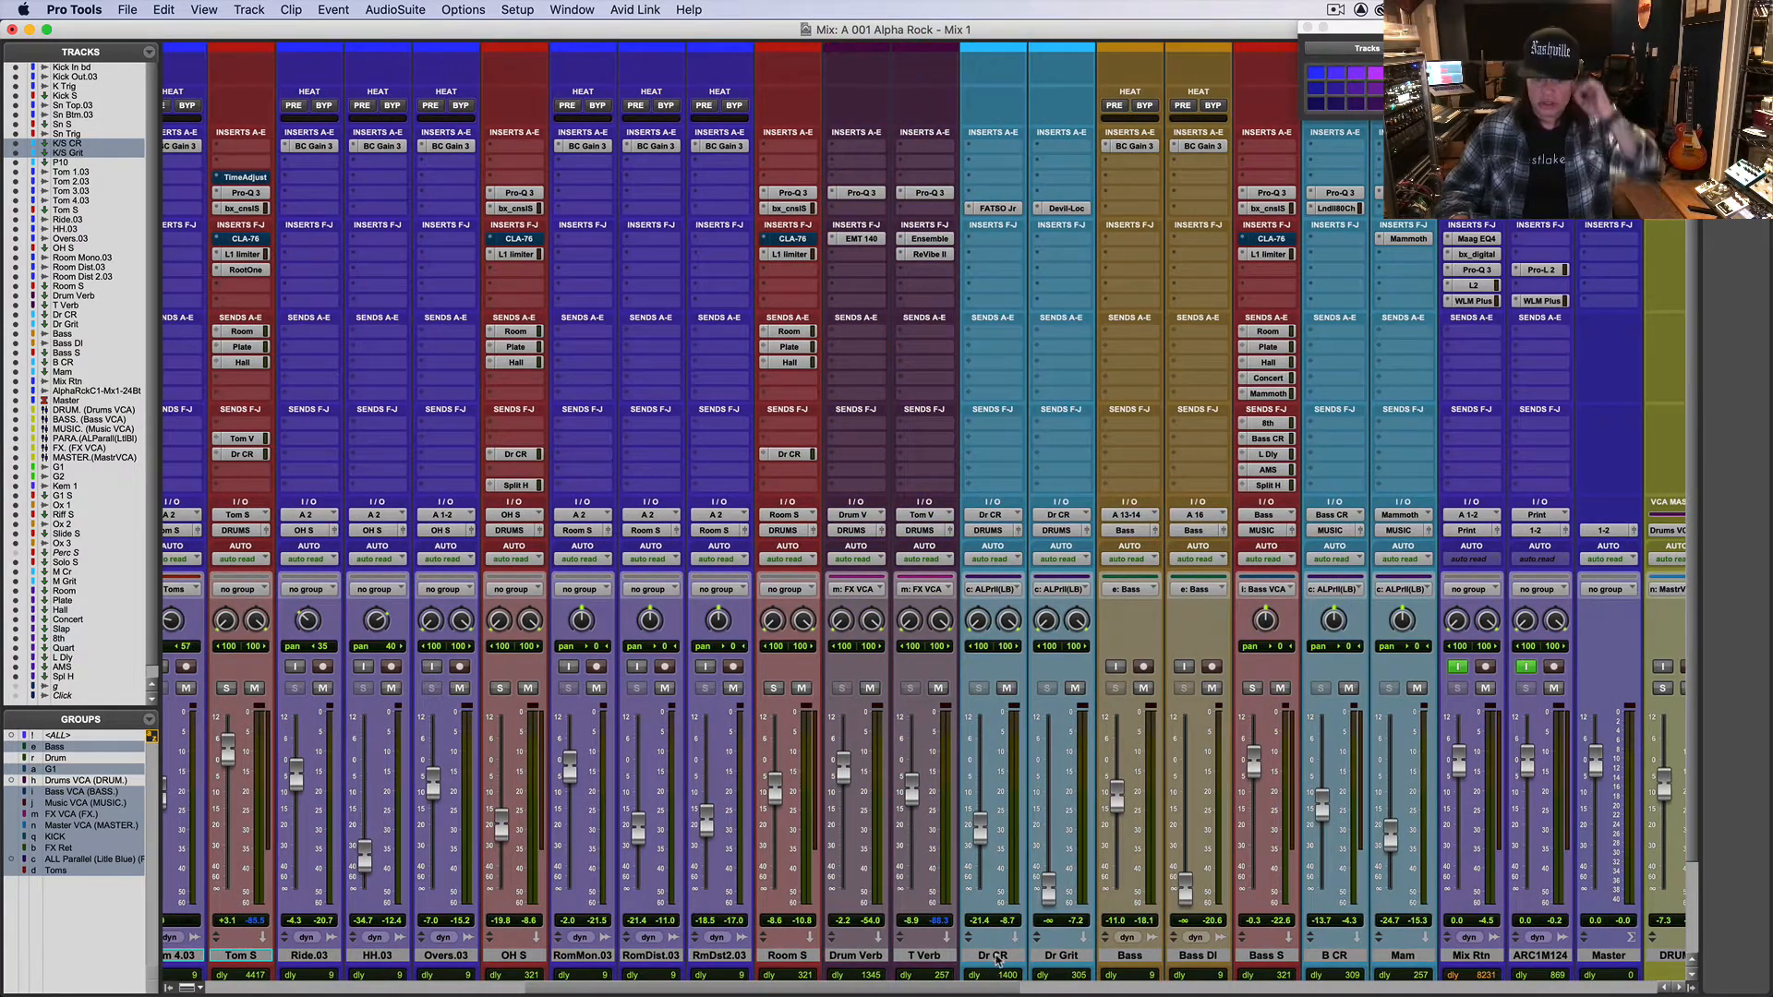
click(993, 956)
click(1053, 956)
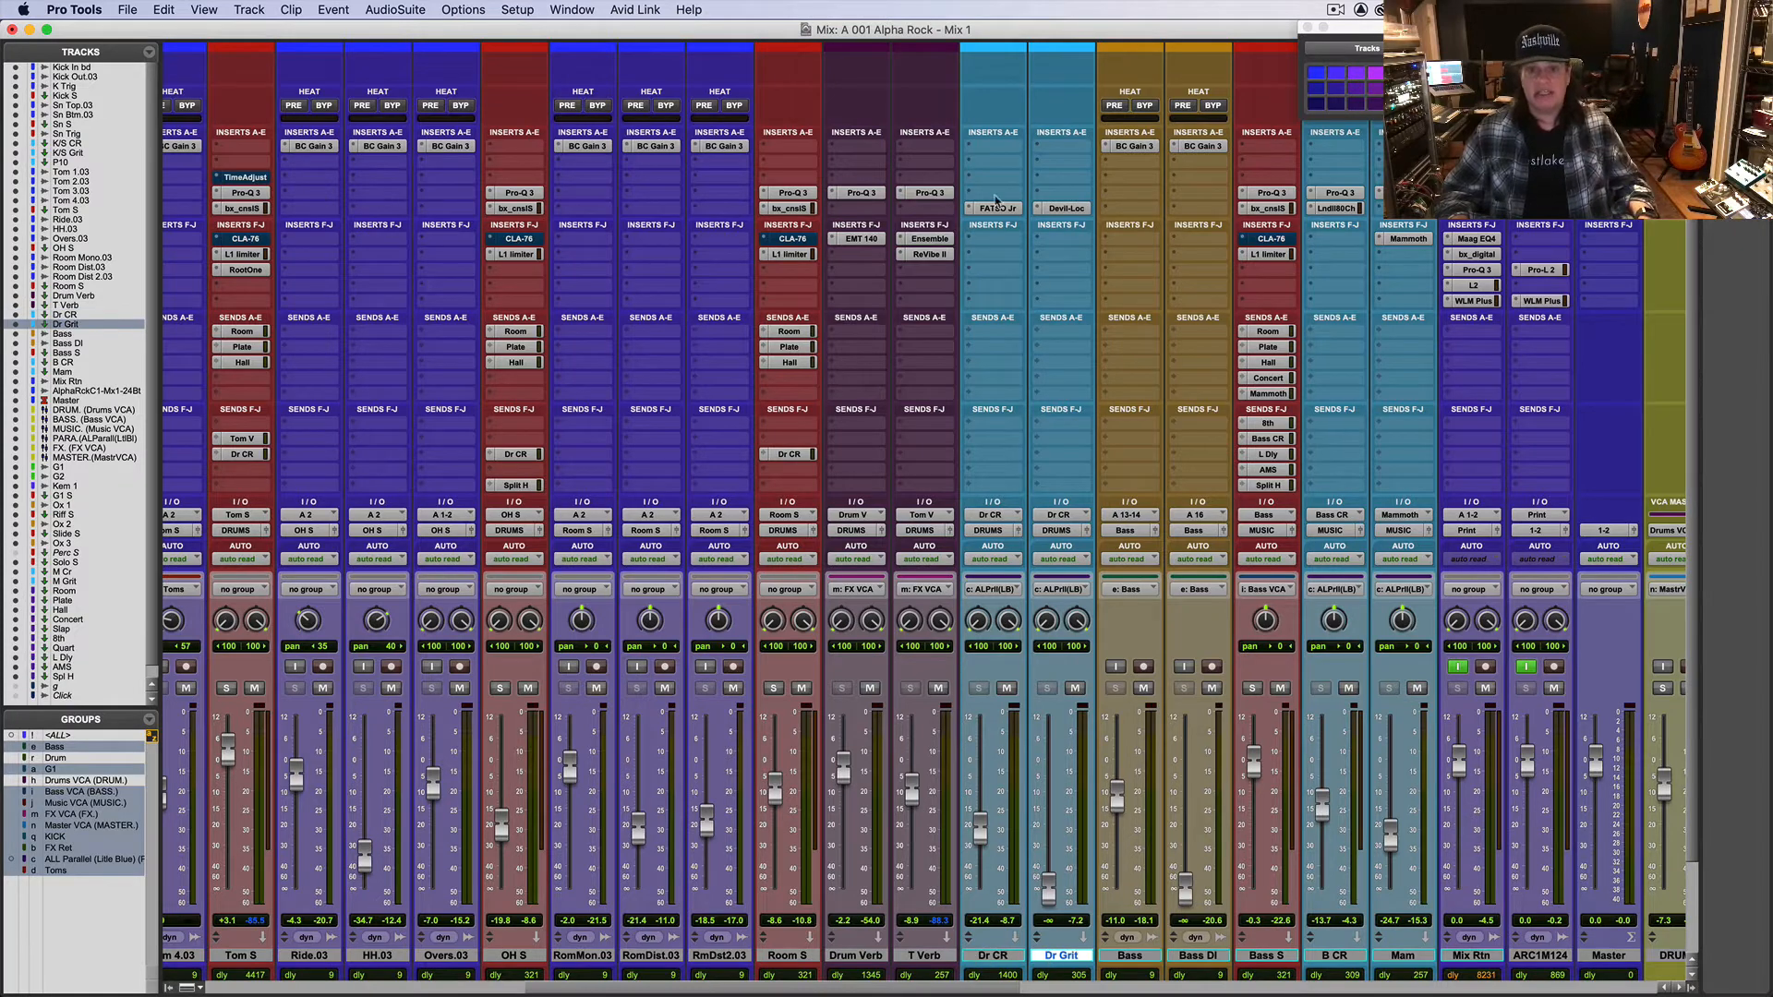
click(995, 208)
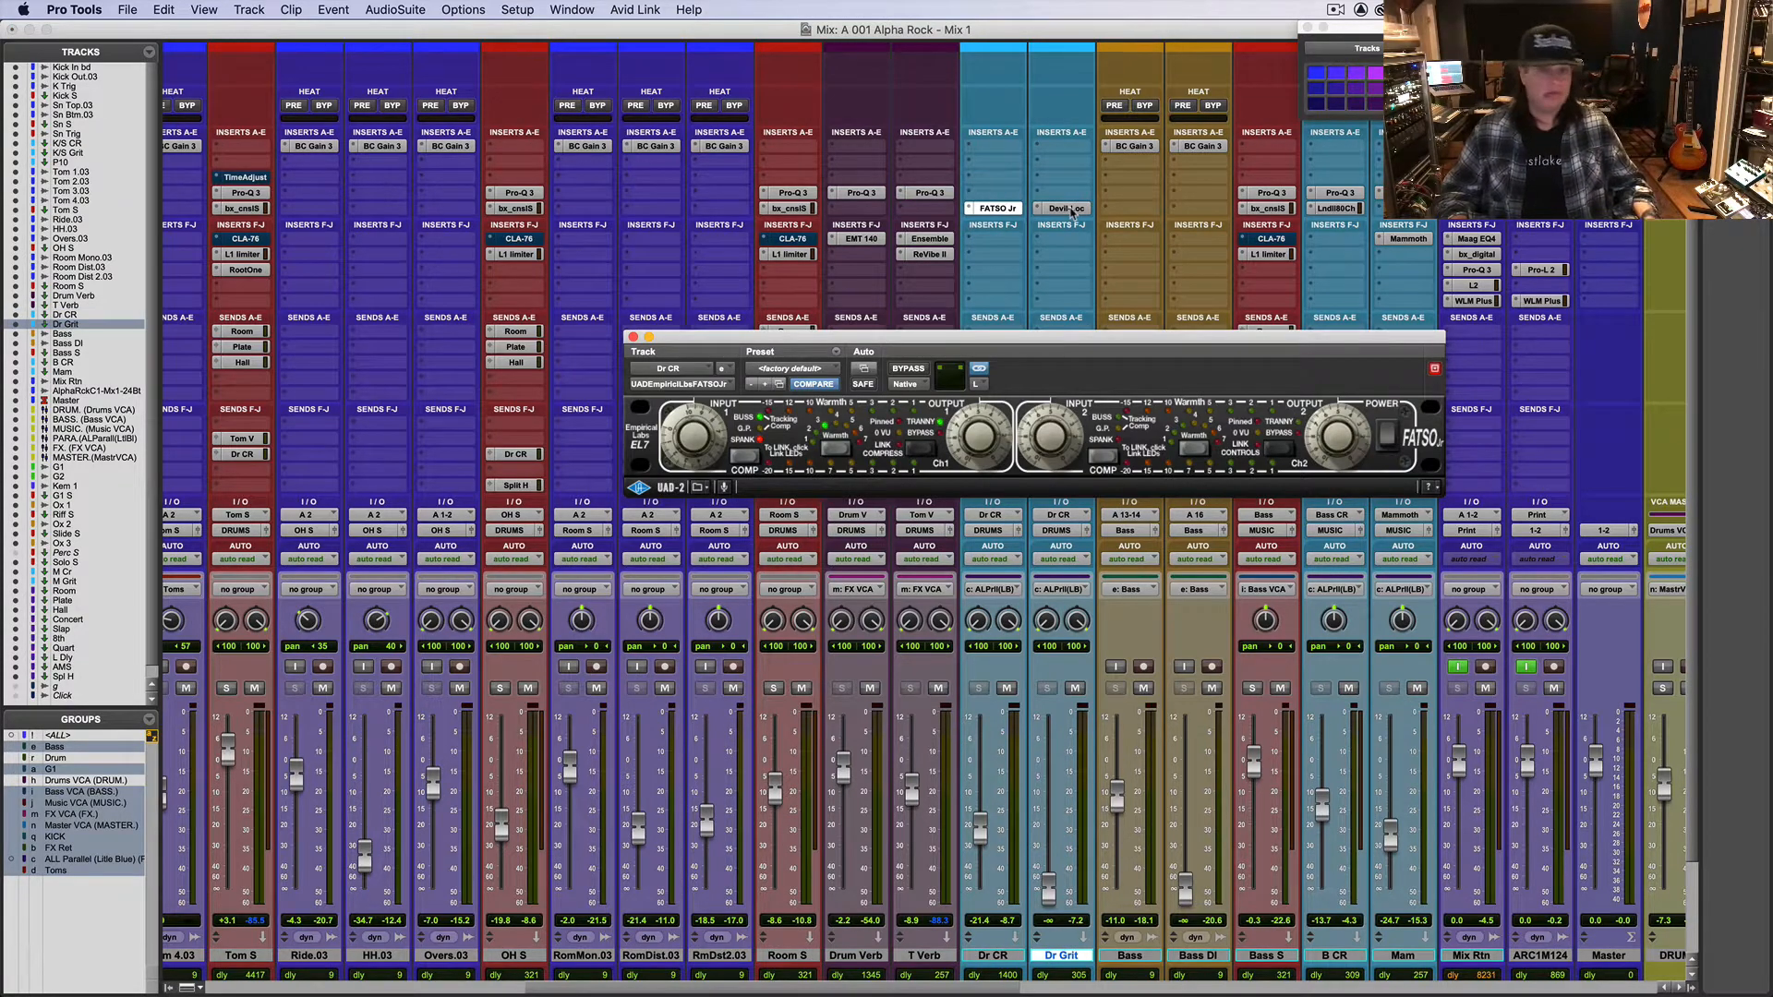
click(1068, 209)
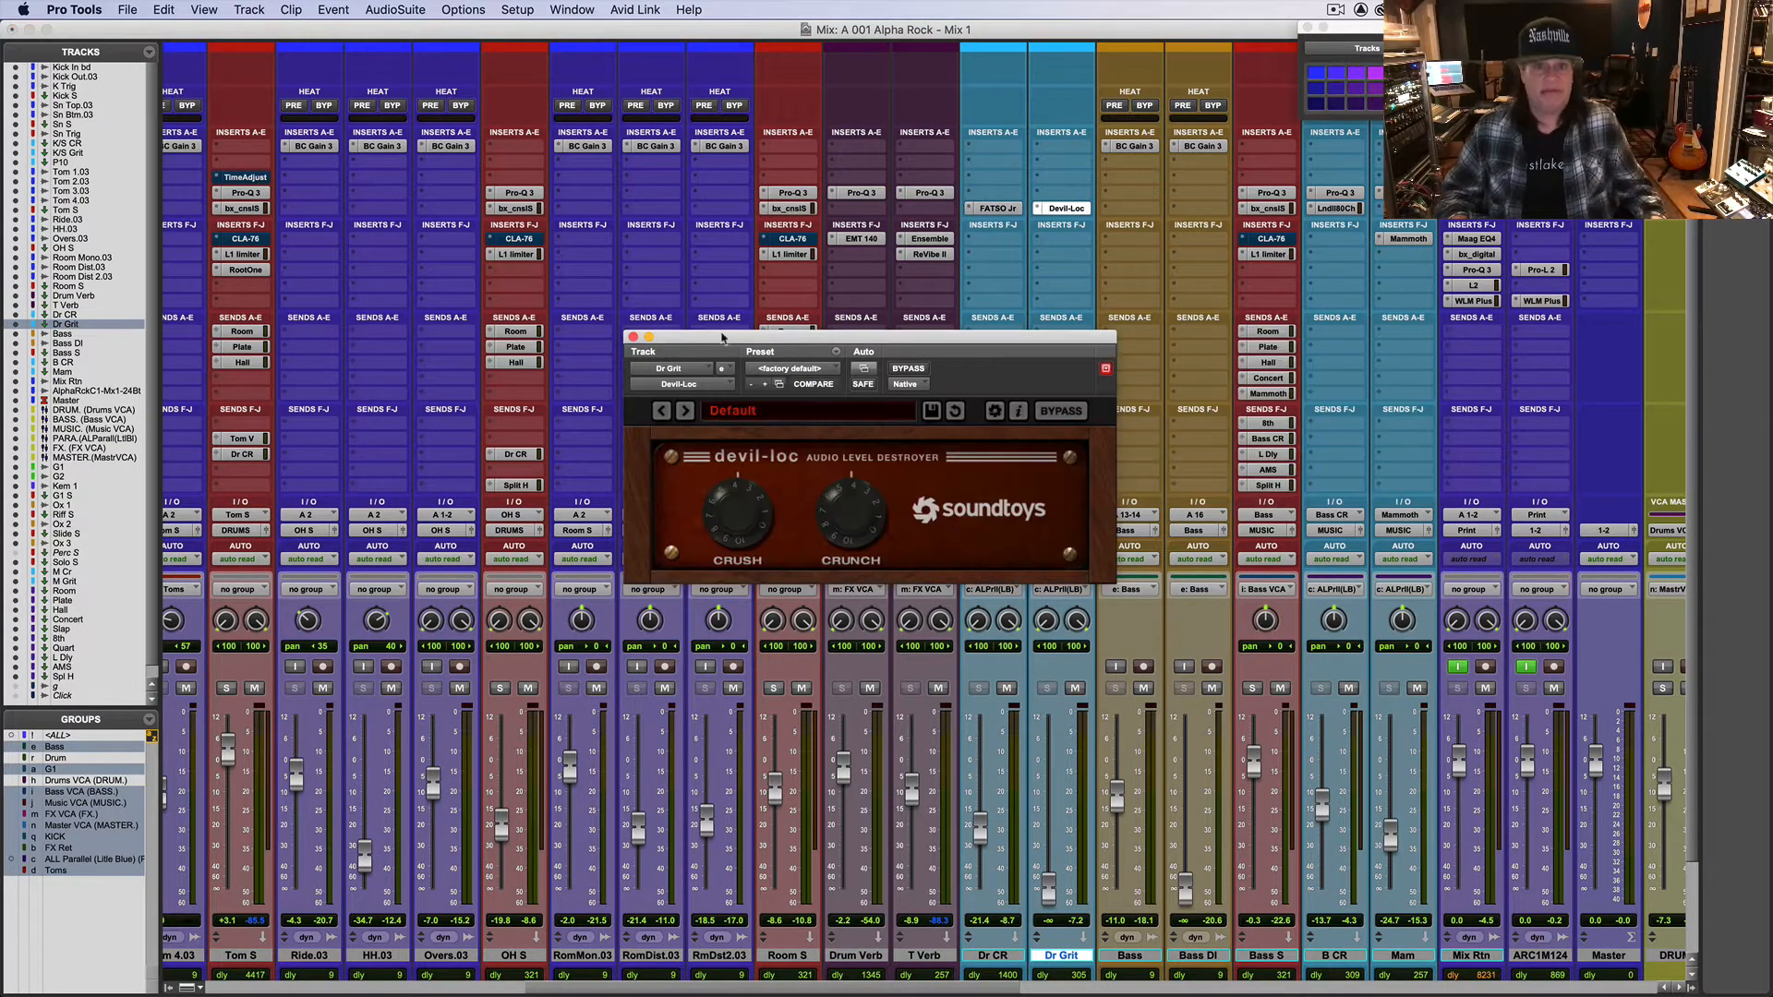
click(632, 337)
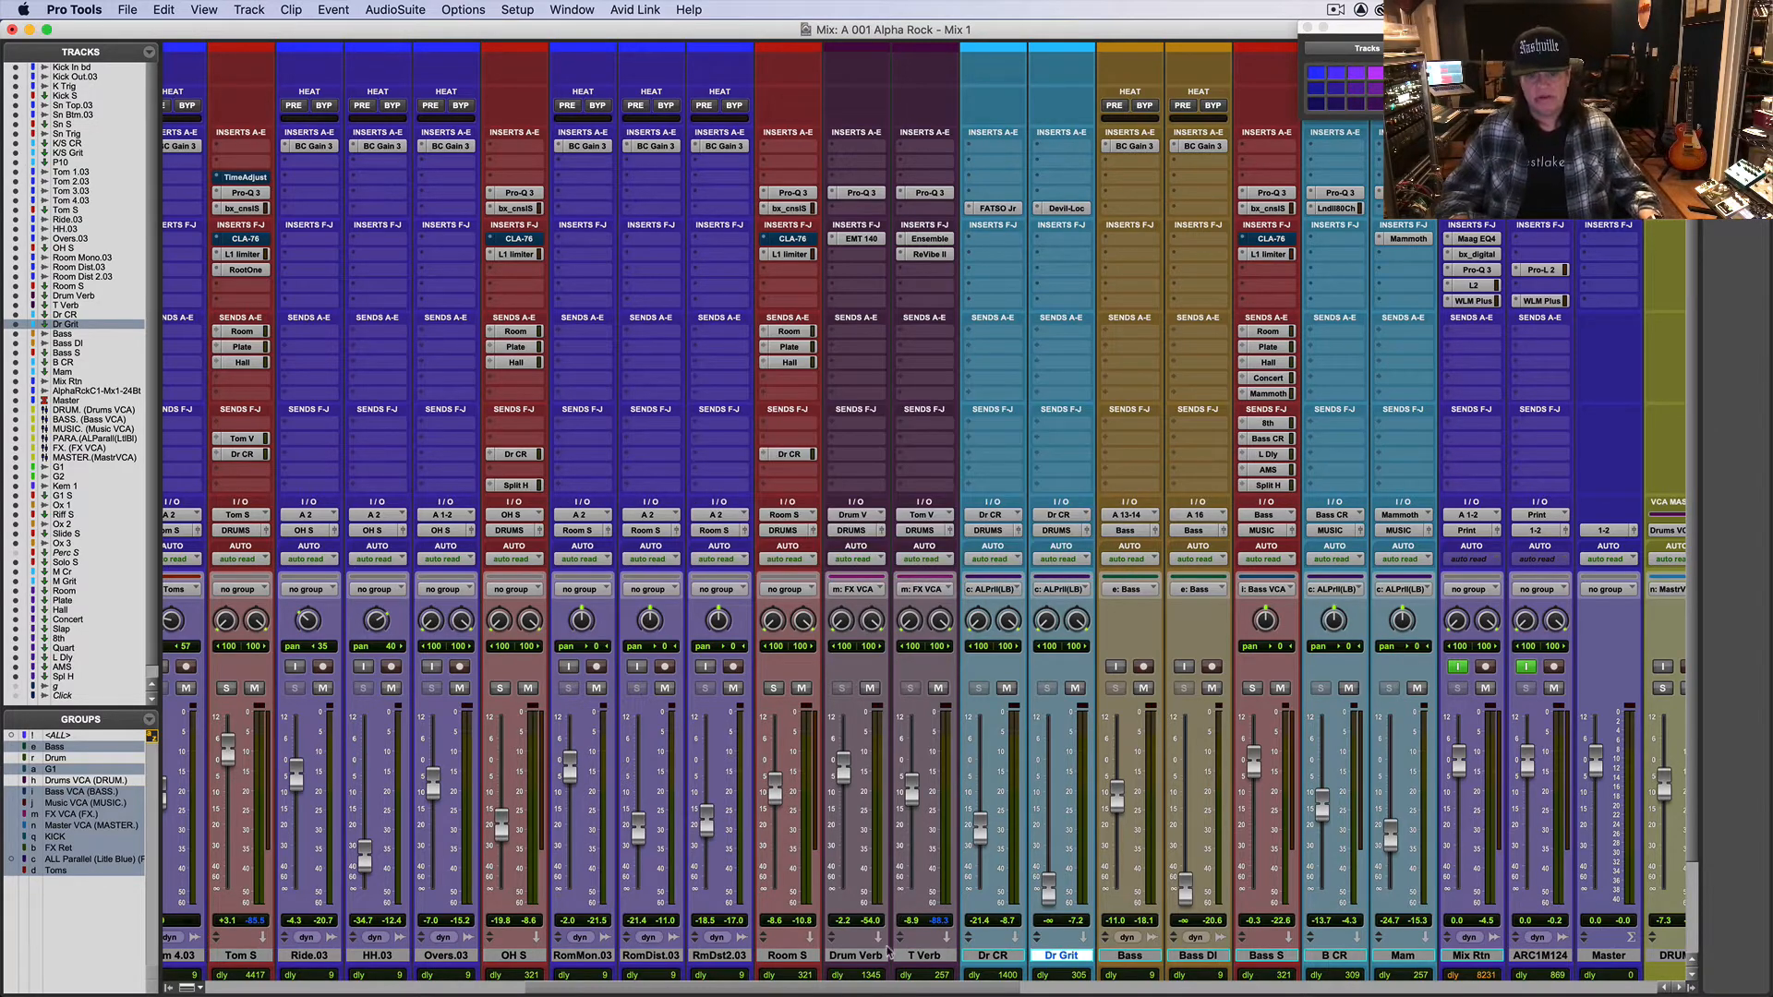
Step: Select the B CR and Mam bass channels in turn and inspect Mam's Pro-Q 3 and Mammoth plug-ins
scroll(853, 990, right, 6)
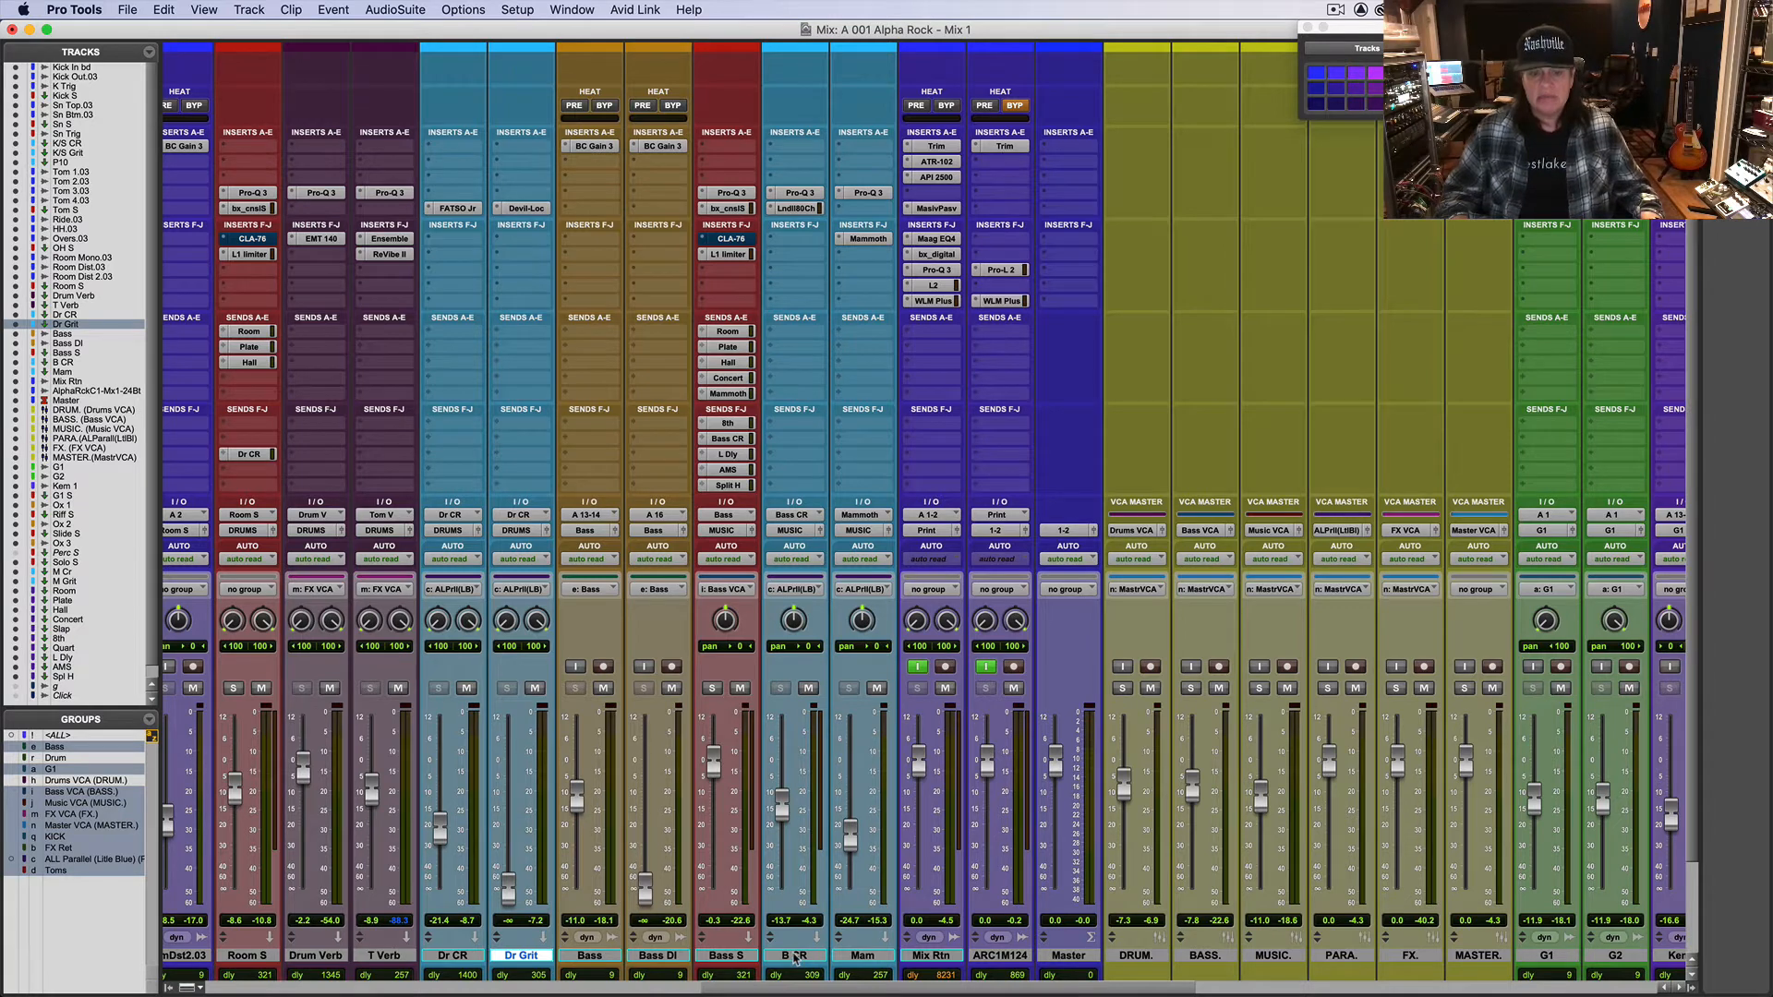
click(794, 956)
click(863, 956)
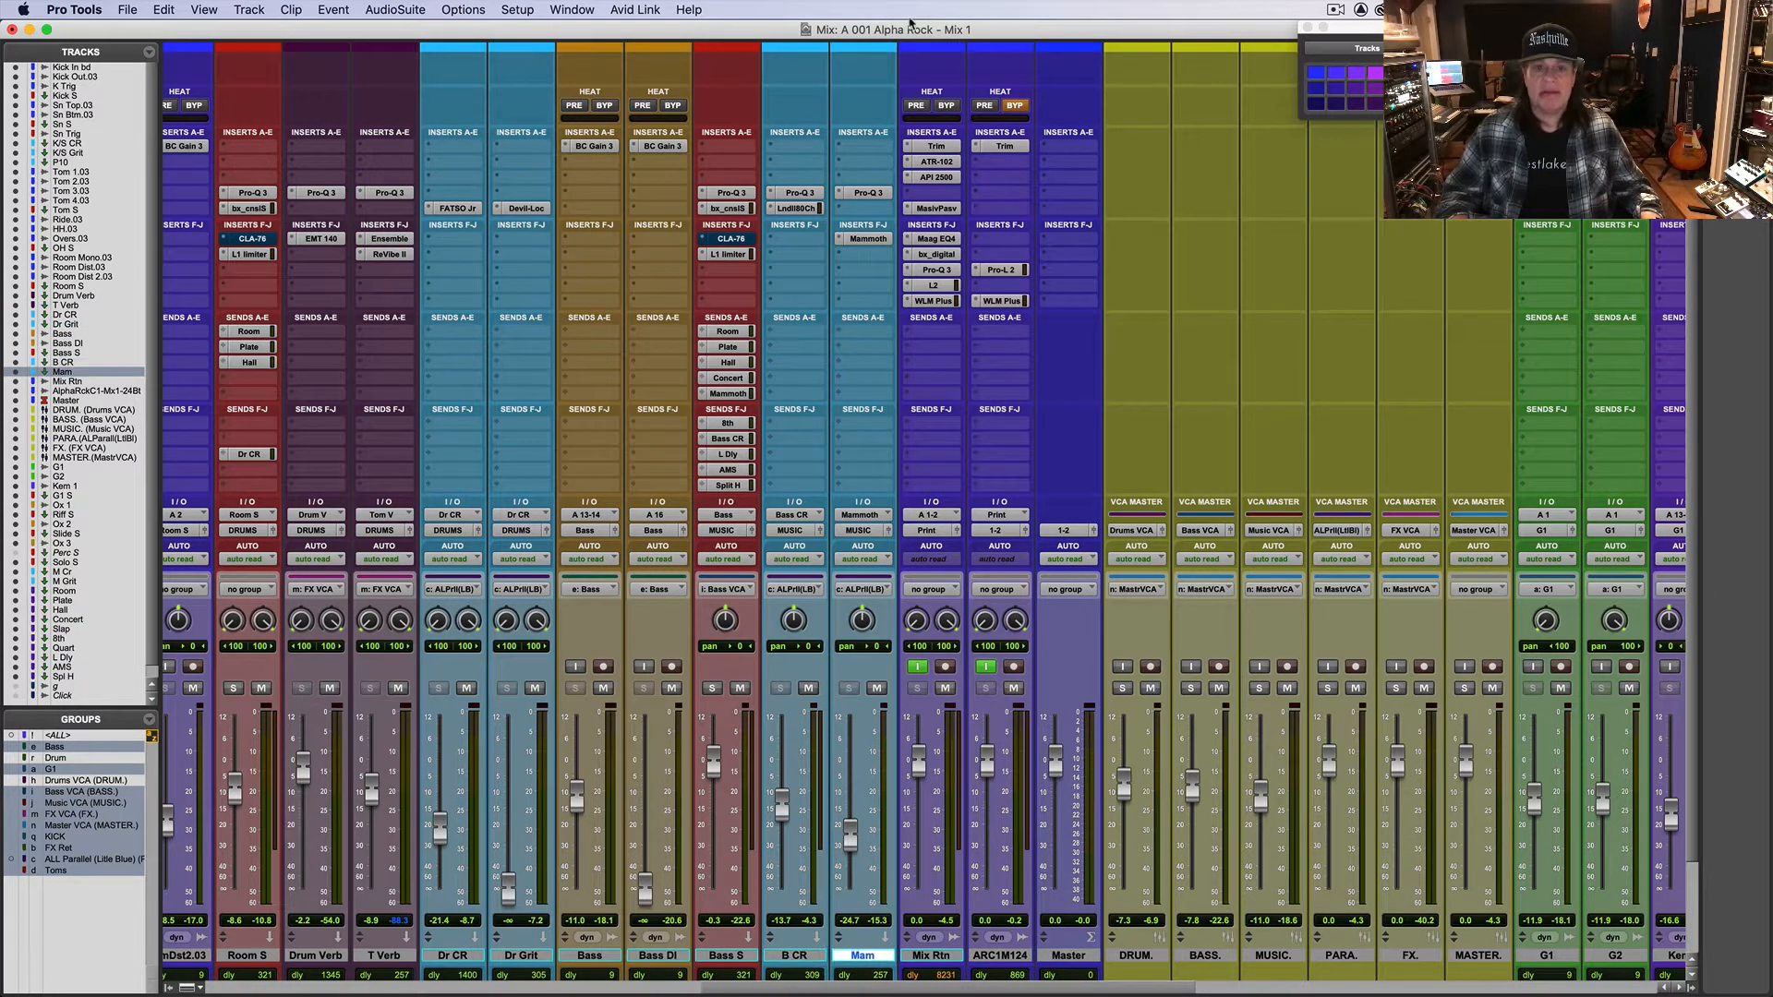
click(867, 194)
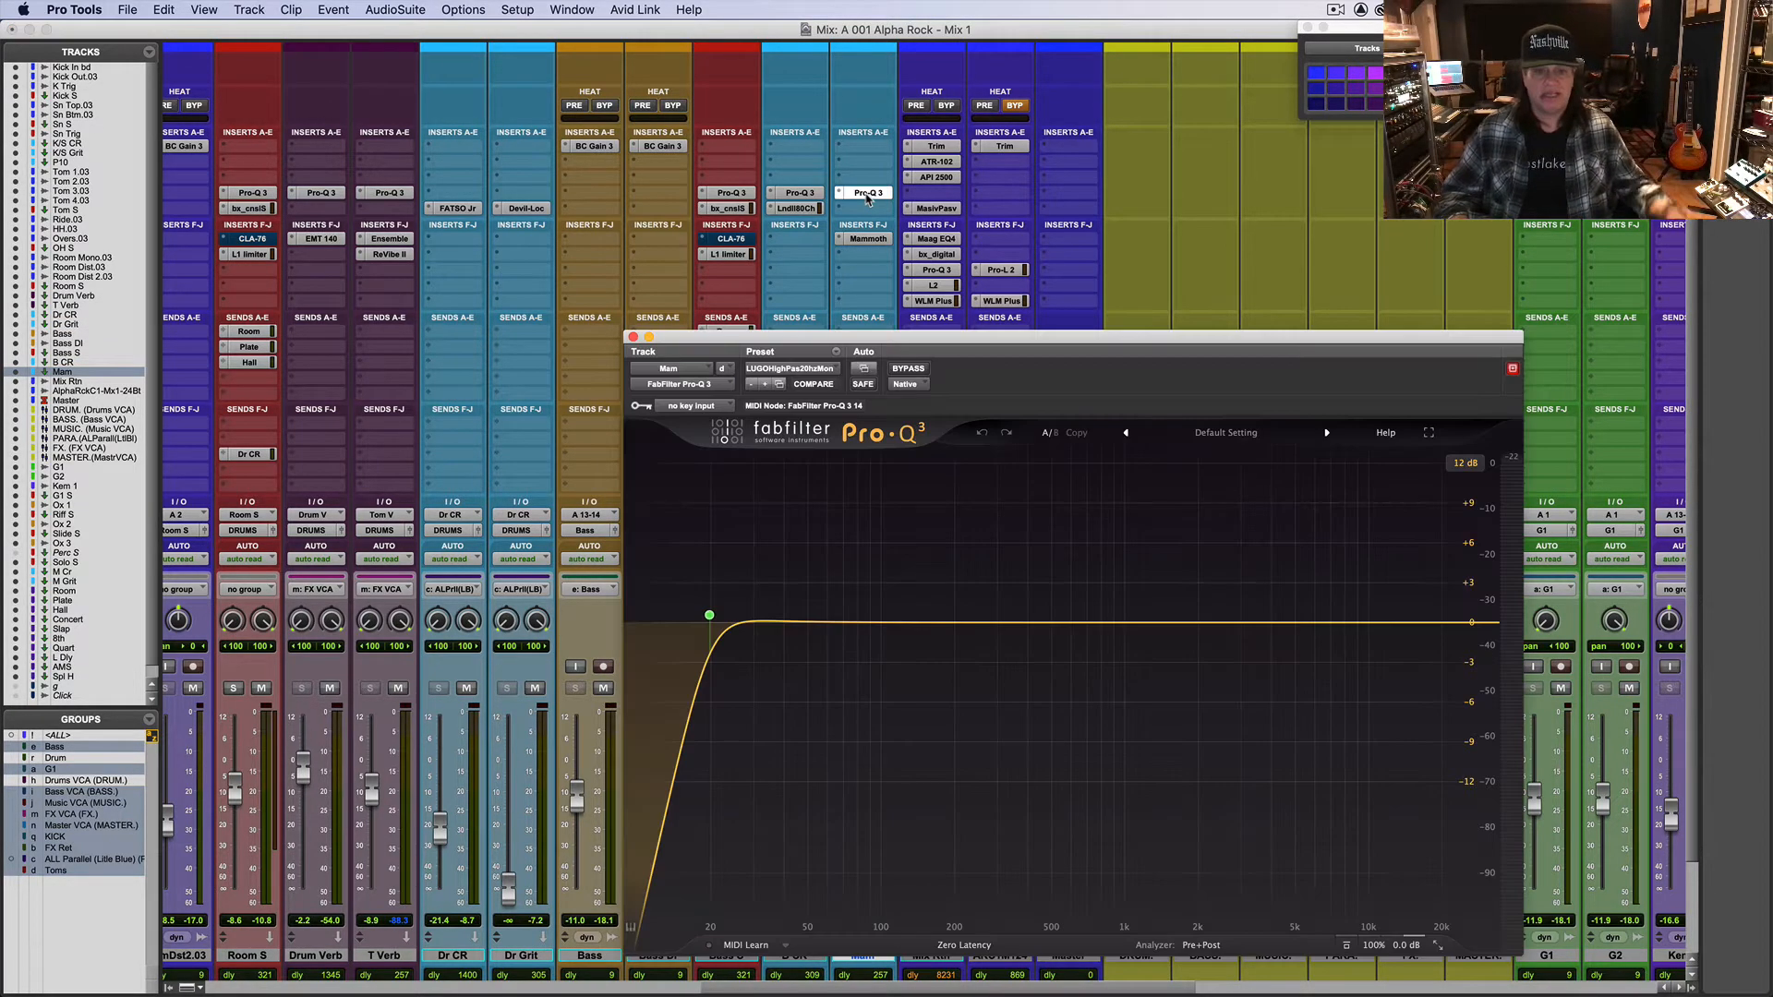
click(868, 239)
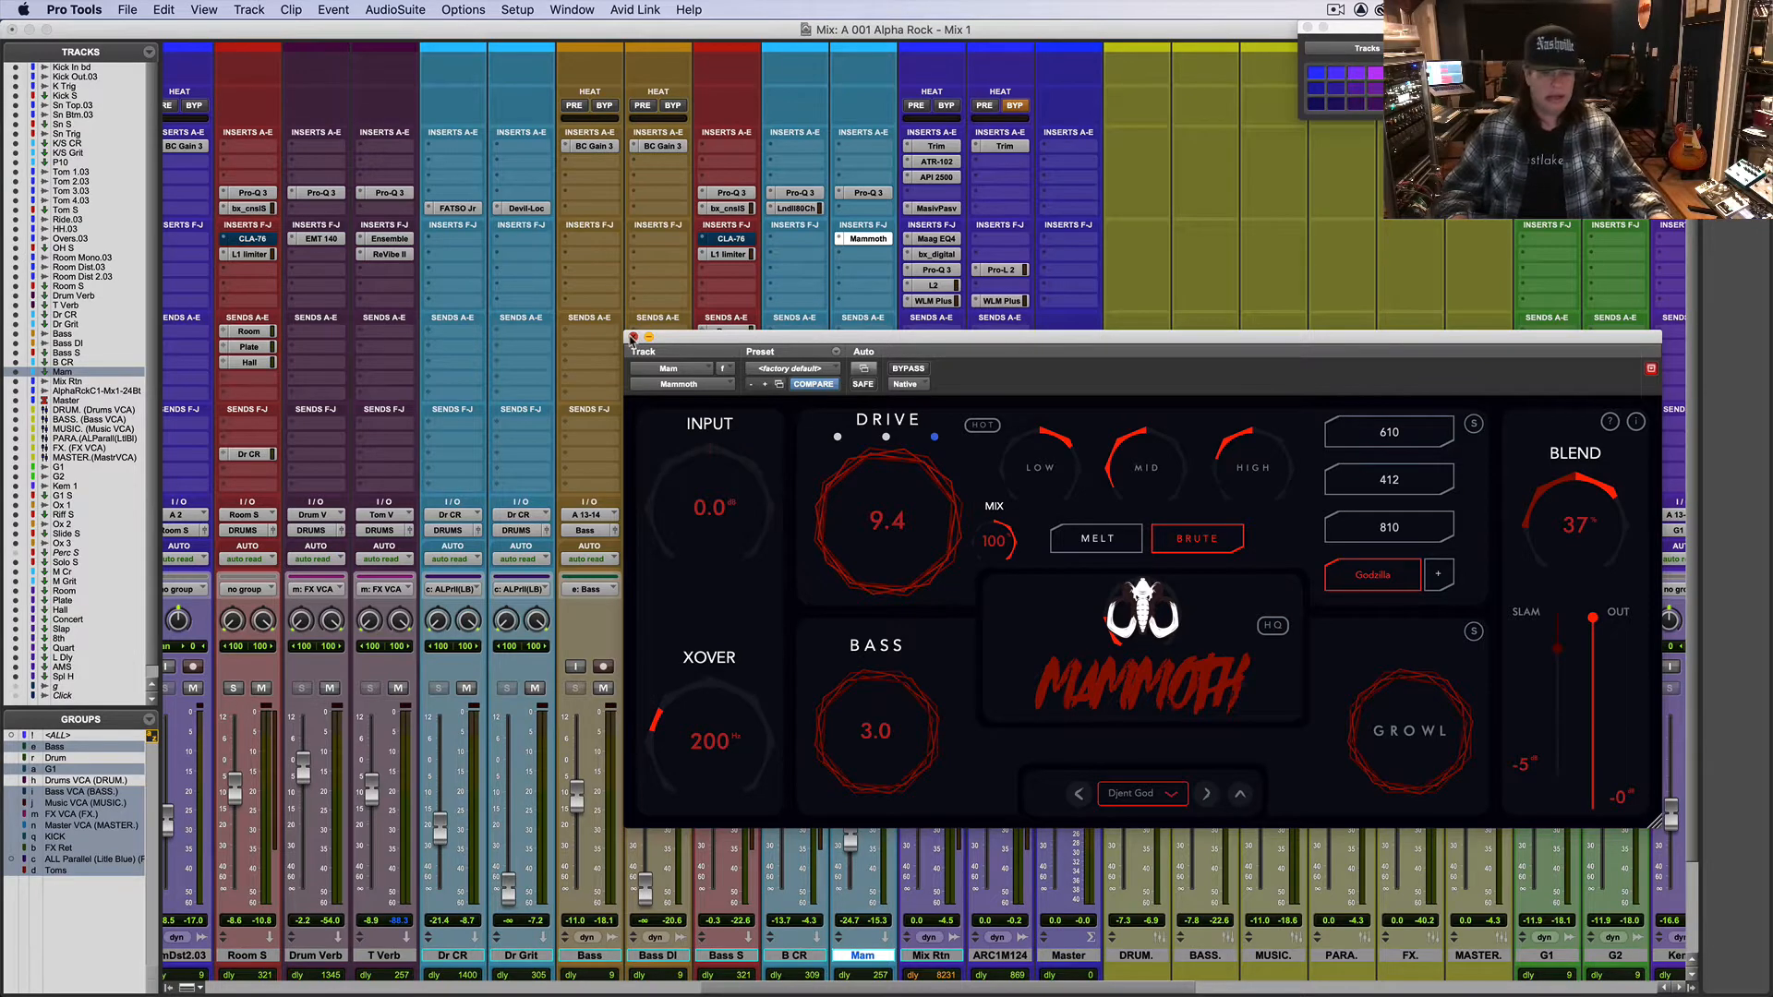
click(633, 338)
Step: Select the Mix Rtn channel and the adjacent print channel in turn to review the mix return and print routing
drag(781, 991, 885, 989)
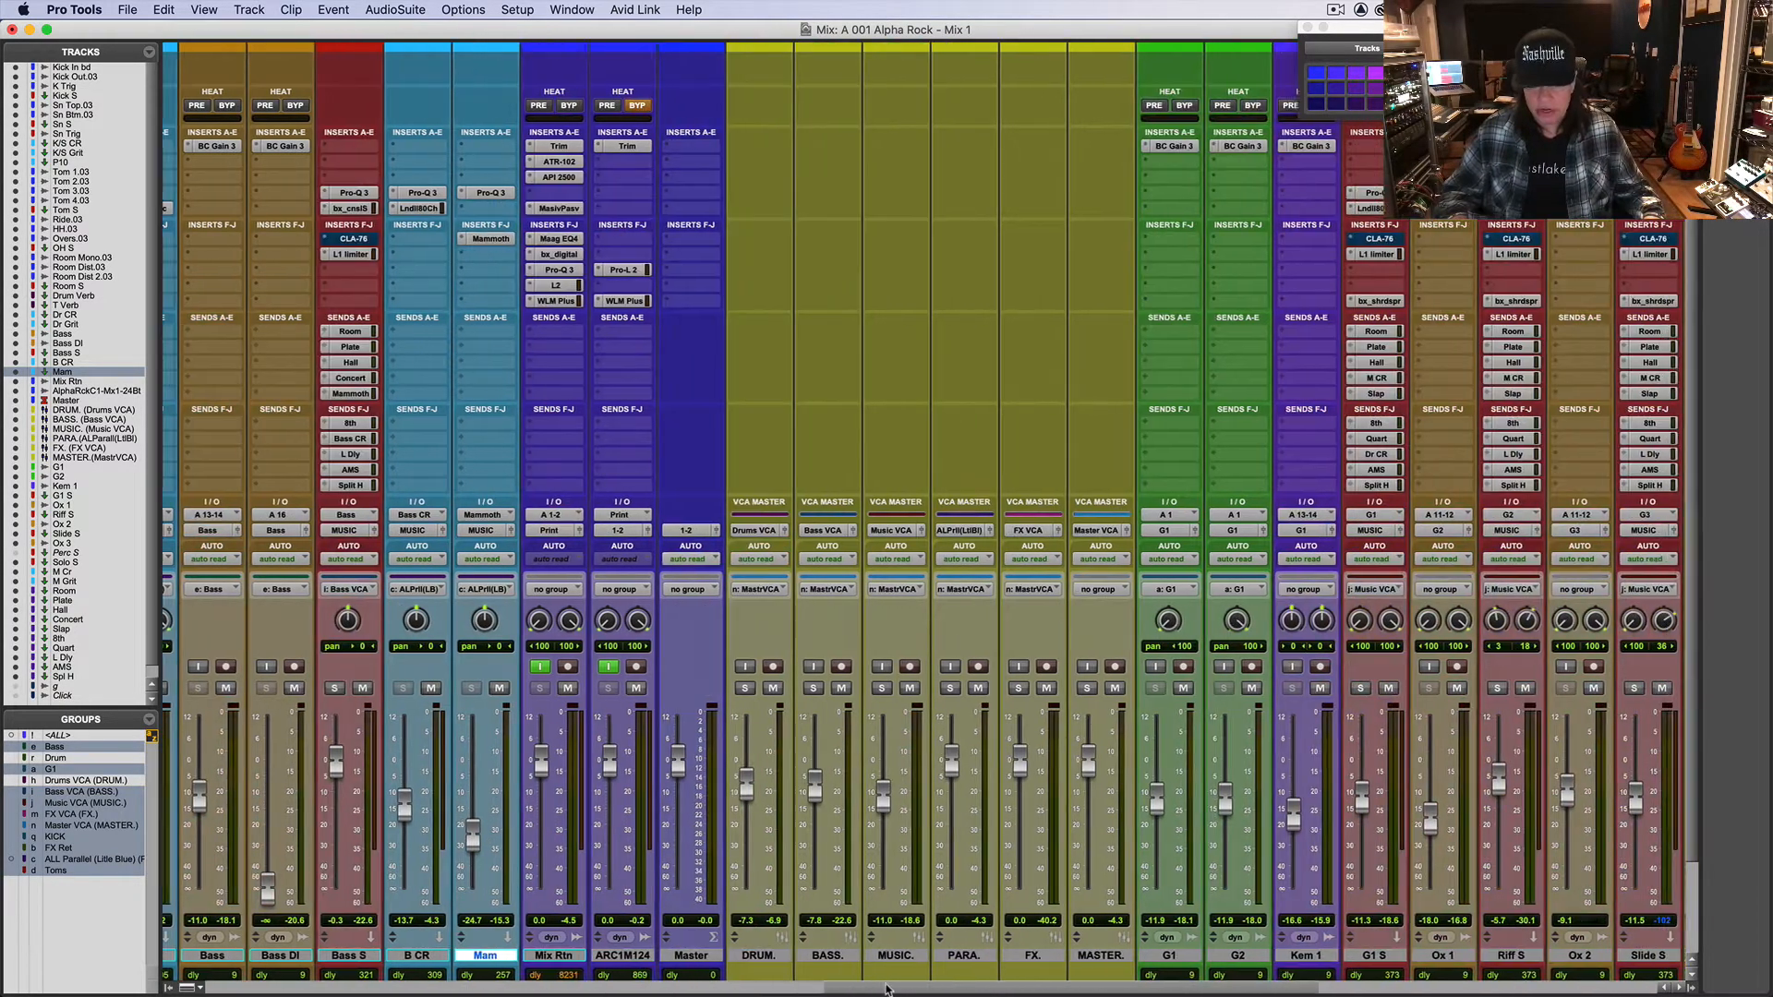
click(552, 956)
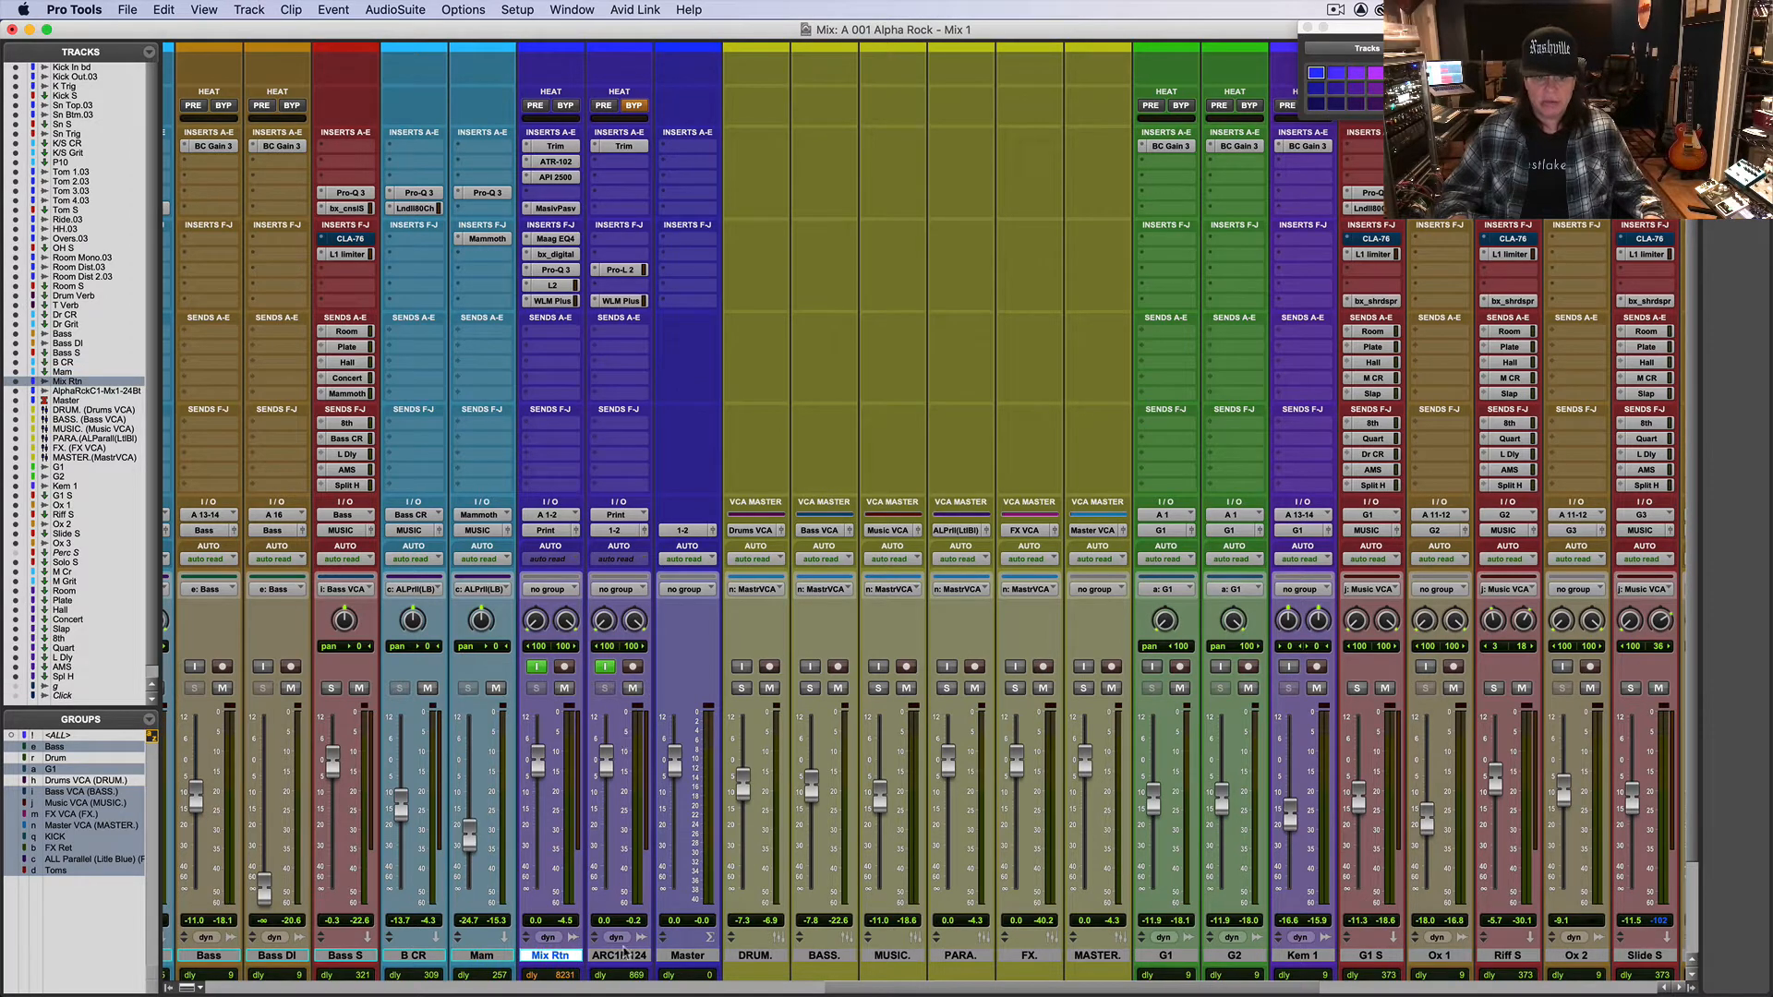
click(621, 956)
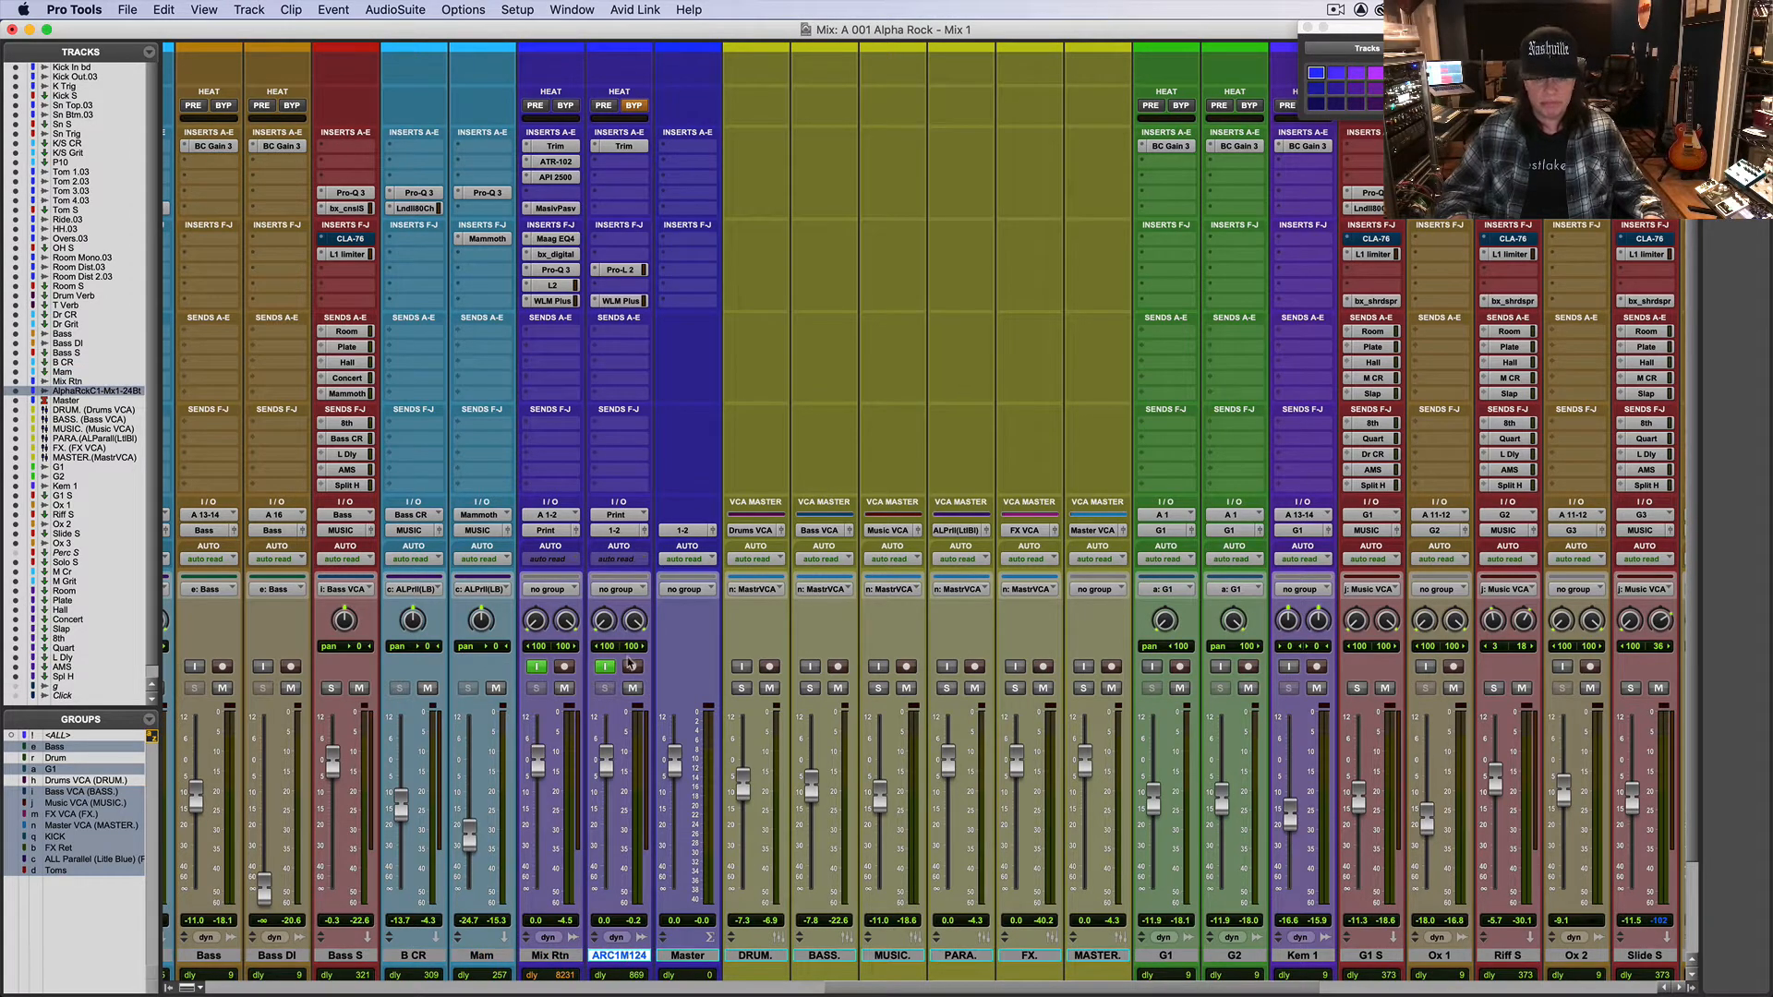
Step: Examine the printed mix clip beneath Mix Rtn in the Edit window and return to the Mix window
key(super+equal)
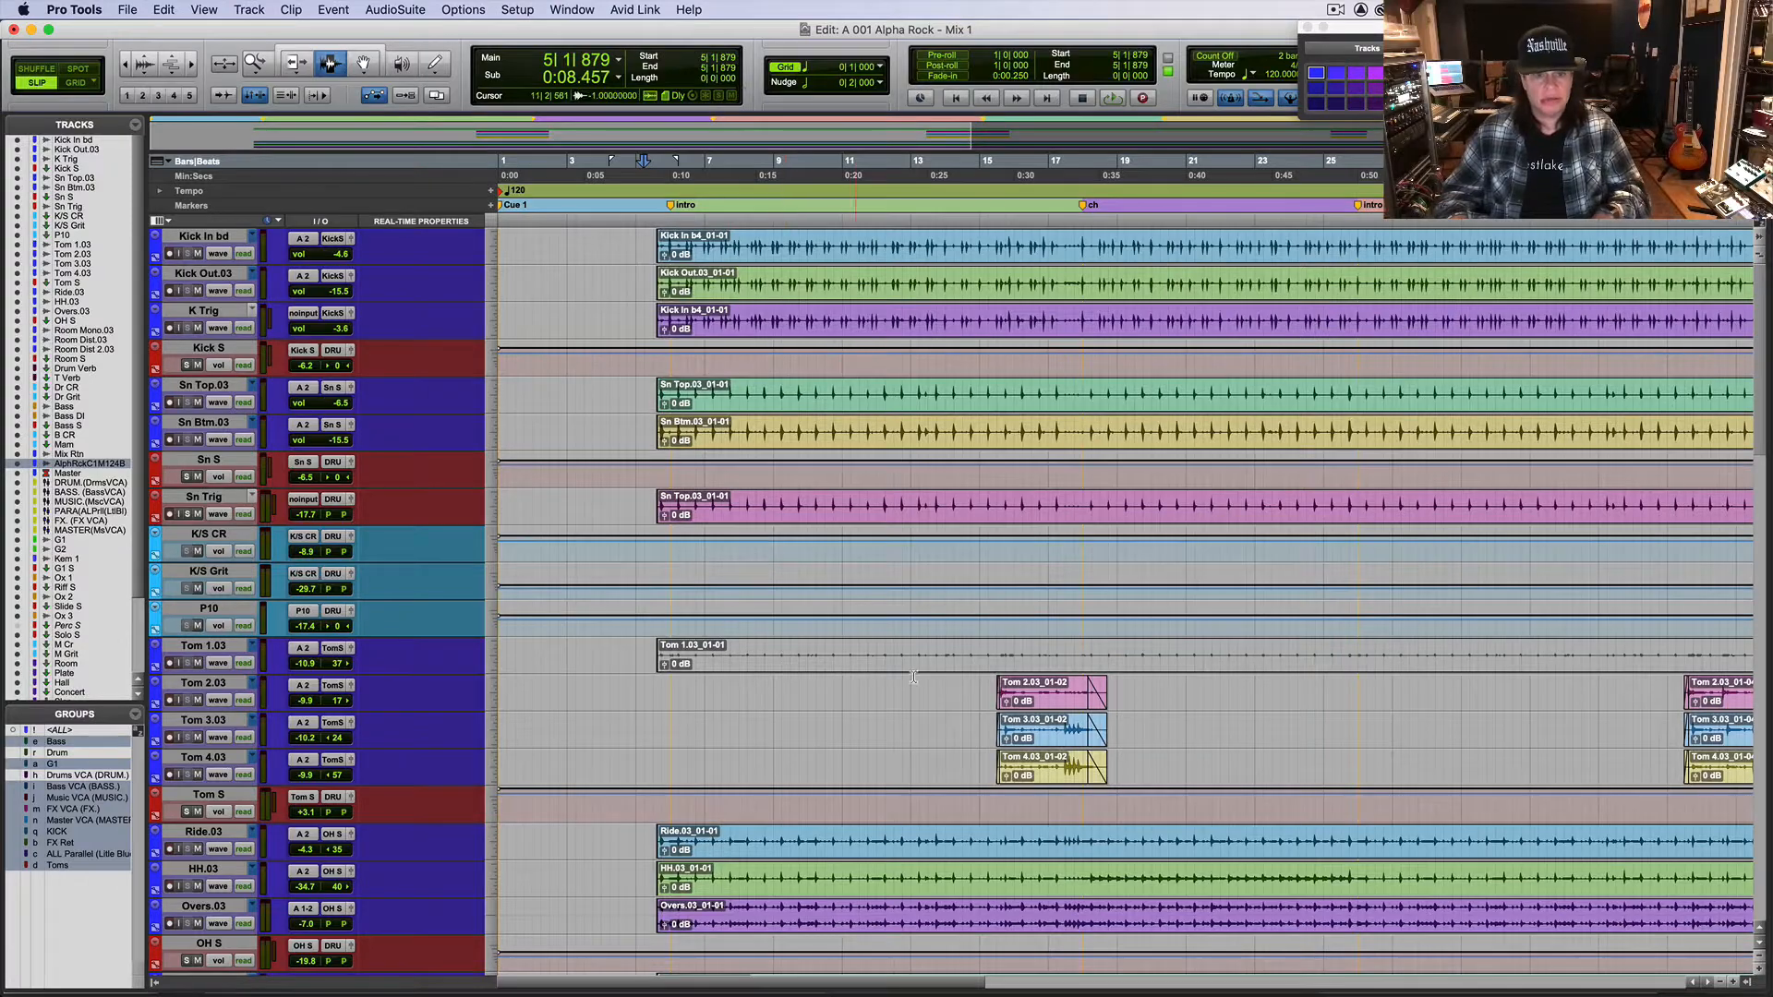
drag(1769, 394, 1760, 650)
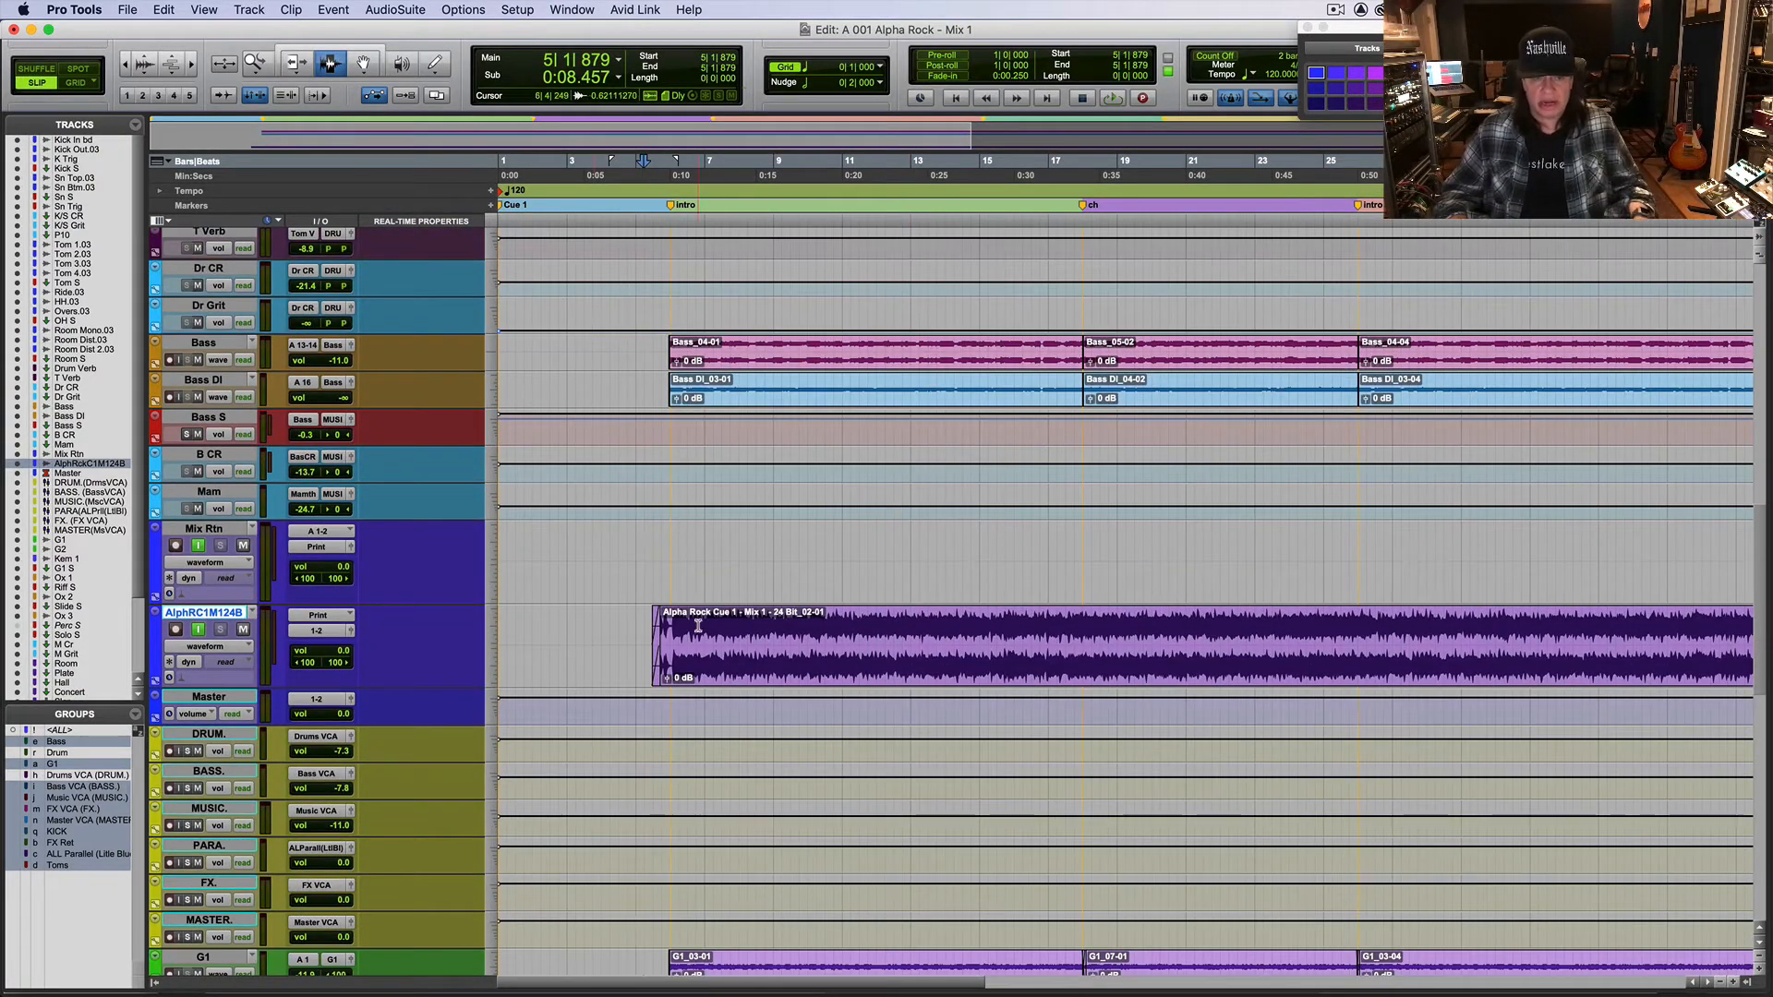
key(super+equal)
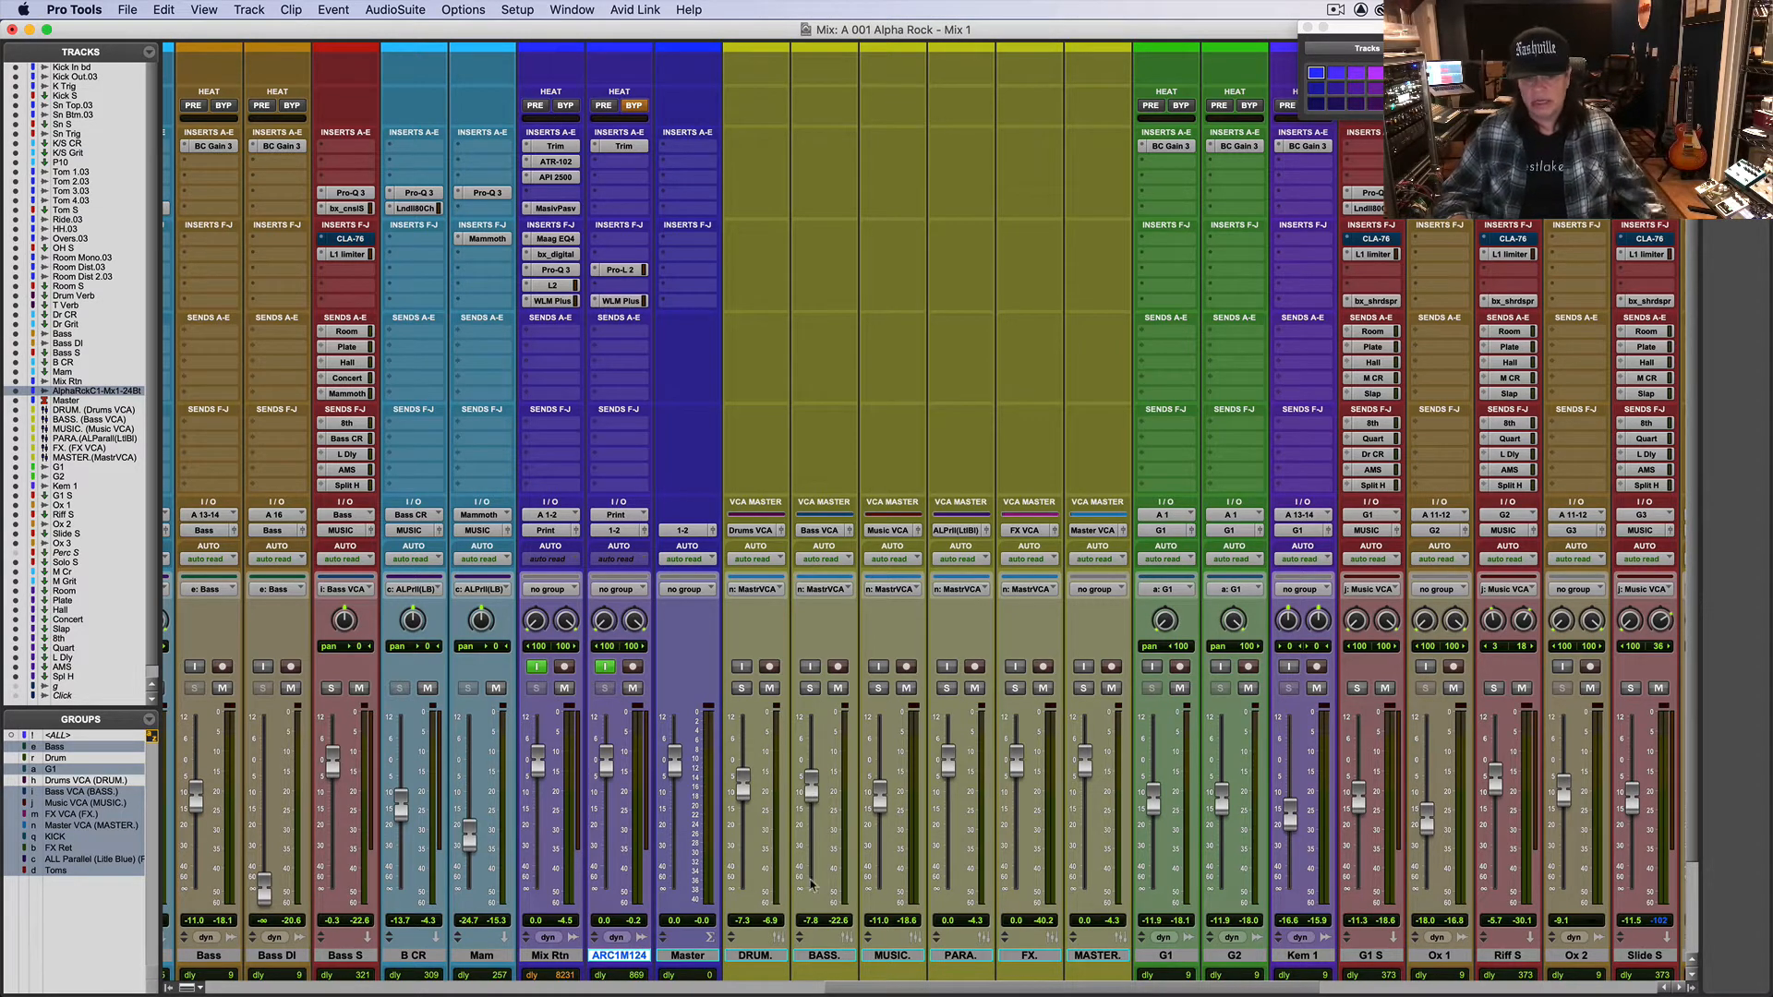
Step: Select the VCA masters DRUM. through MASTER. together, followed by the M Cr and M Grit parallel channels in turn
click(757, 956)
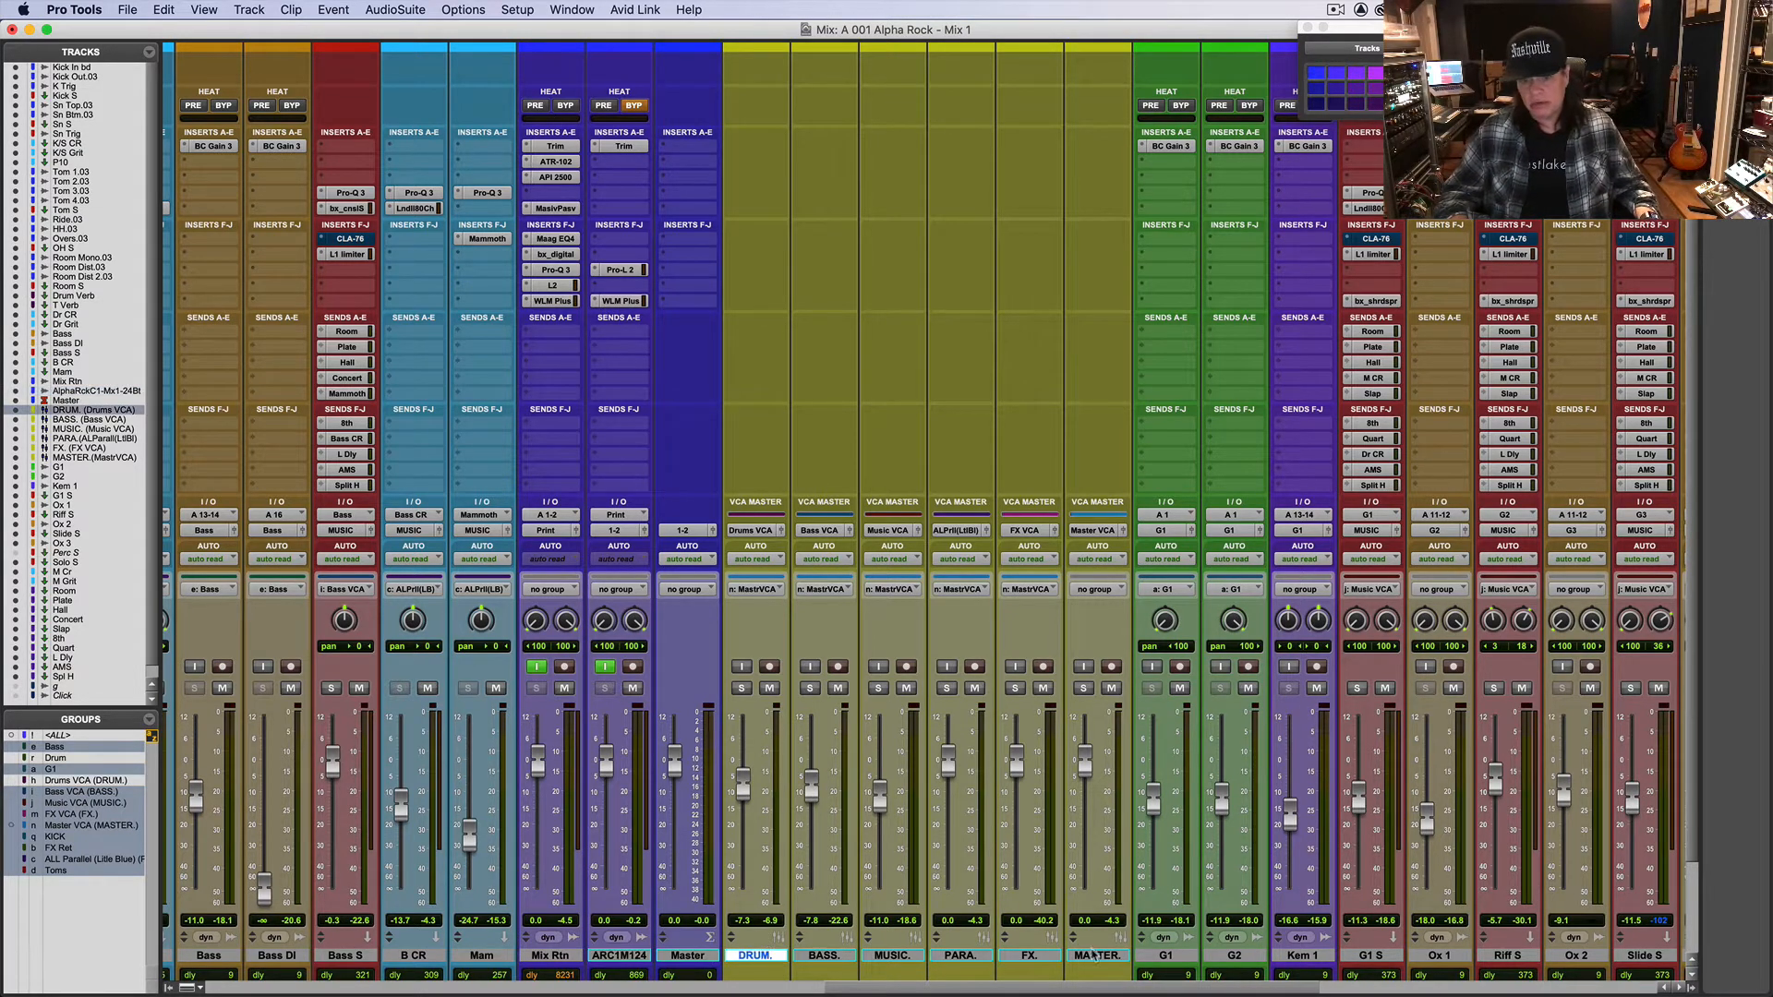
shift+click(1096, 956)
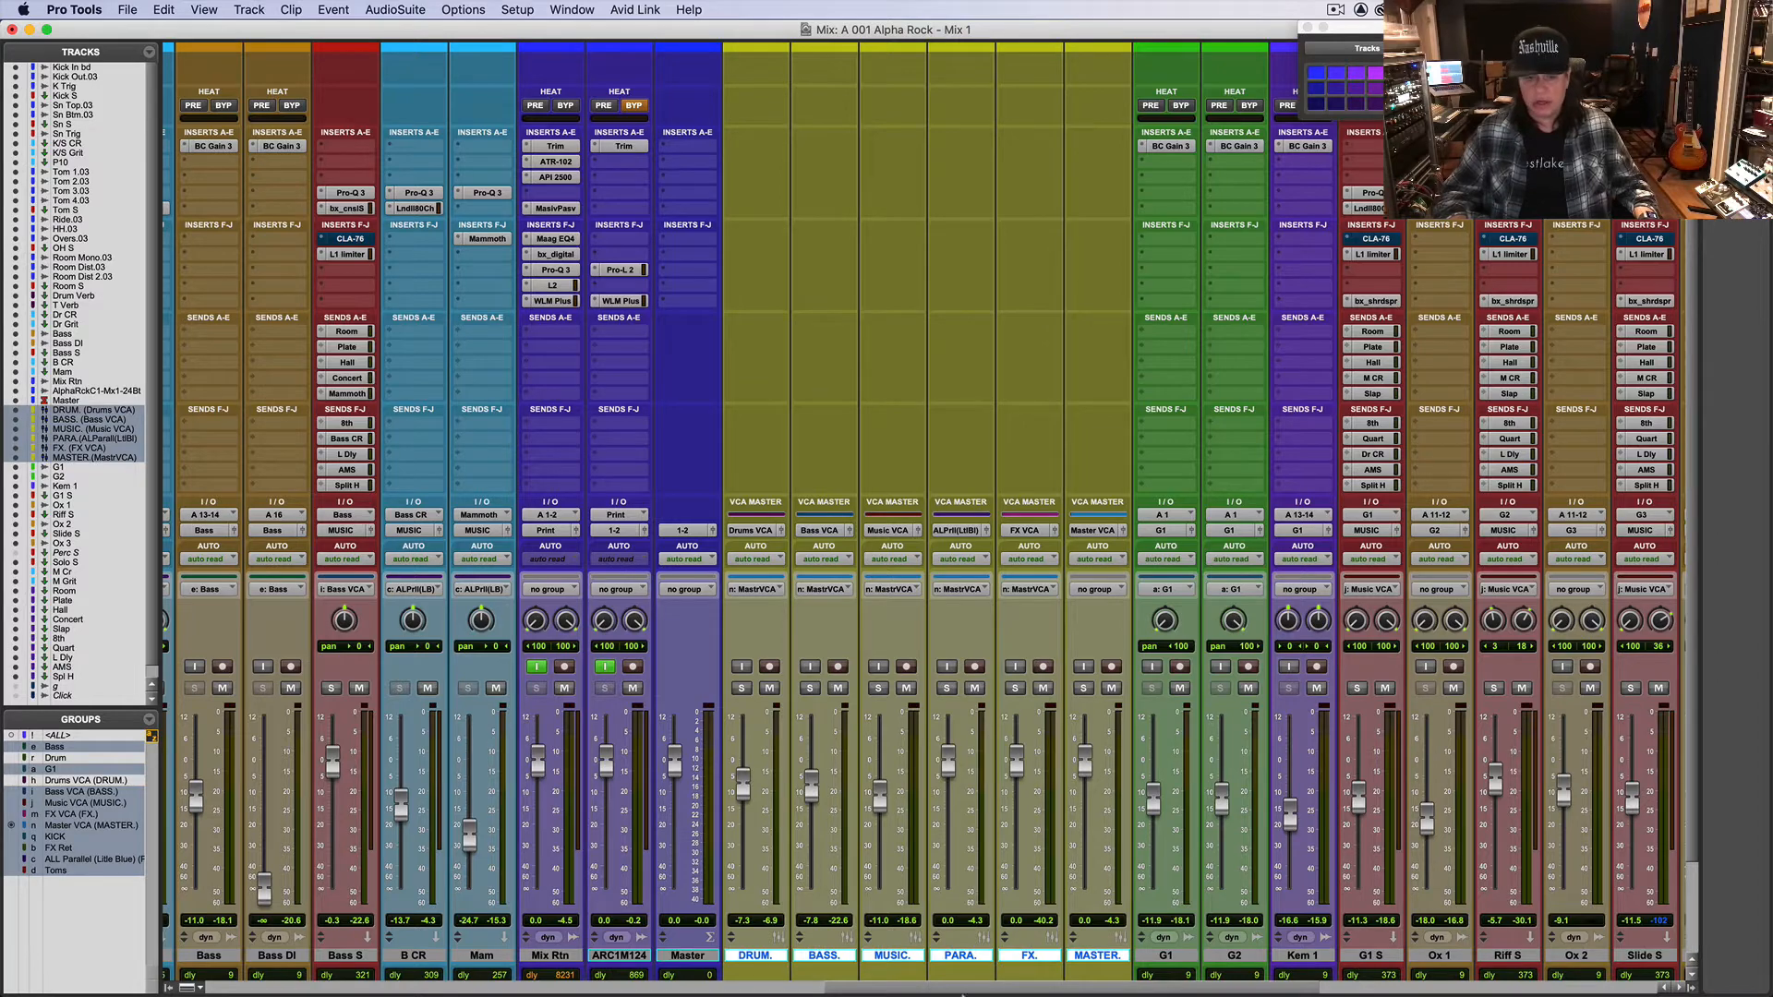
drag(857, 990, 1119, 988)
click(1046, 956)
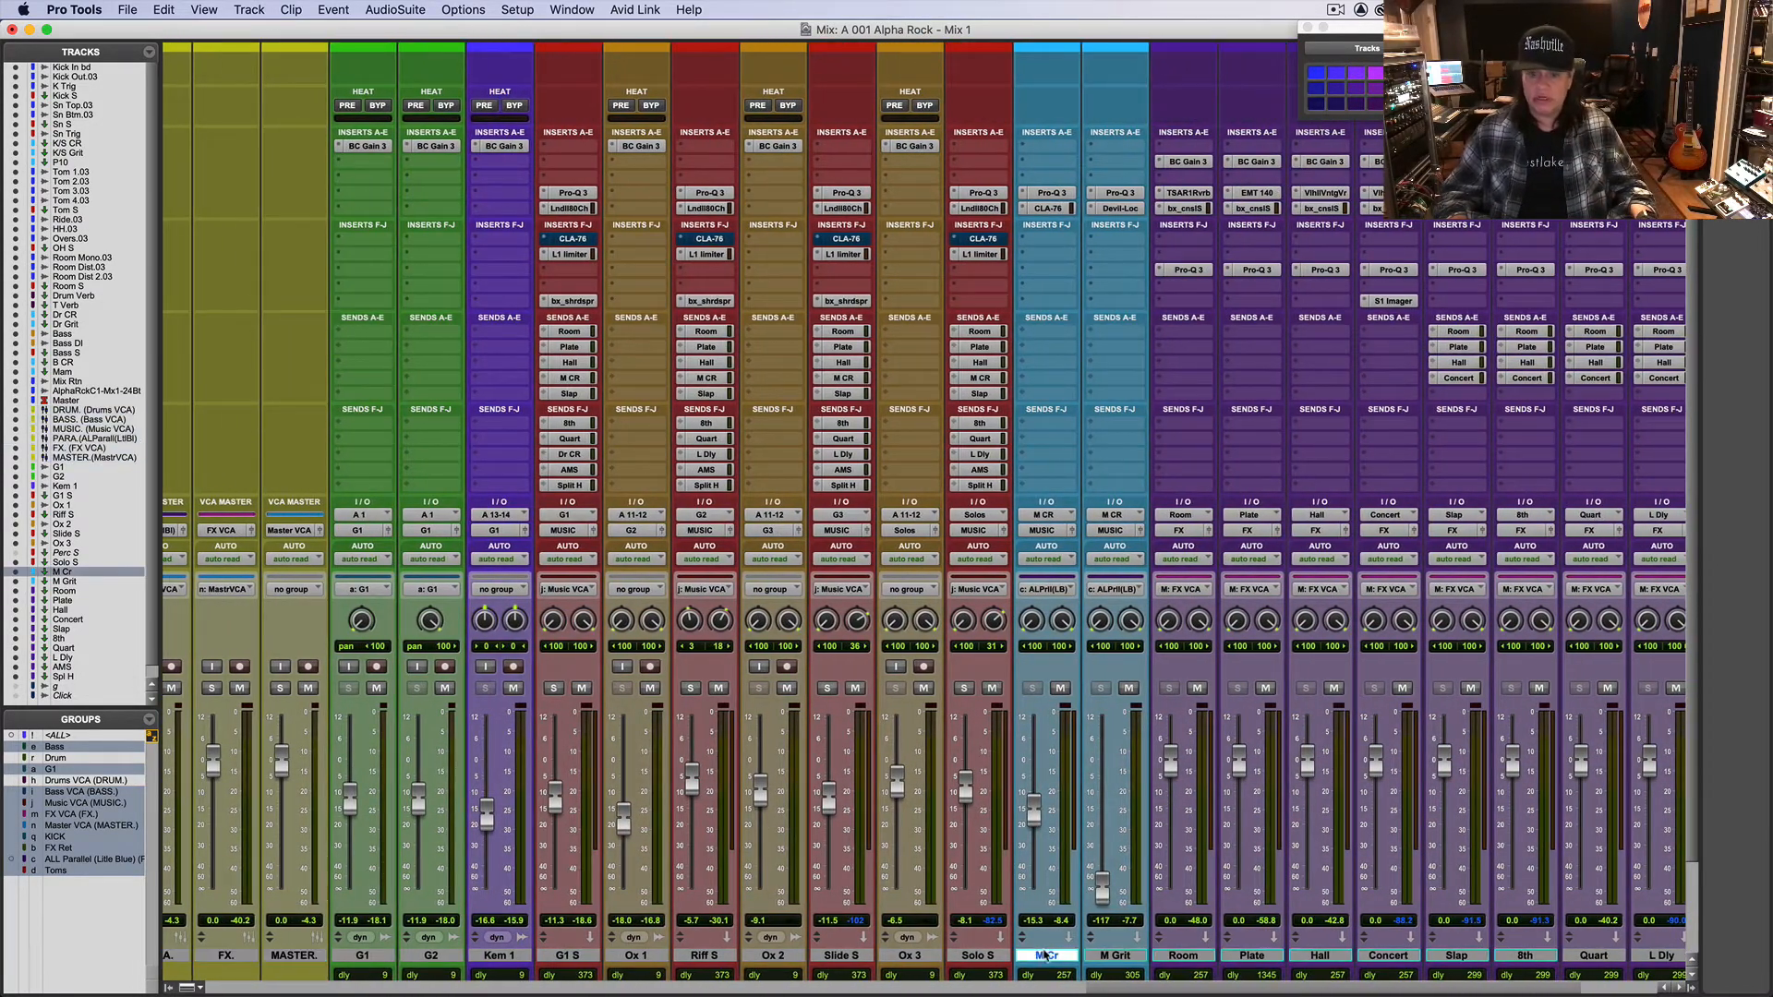
click(1115, 956)
drag(1120, 988, 1193, 990)
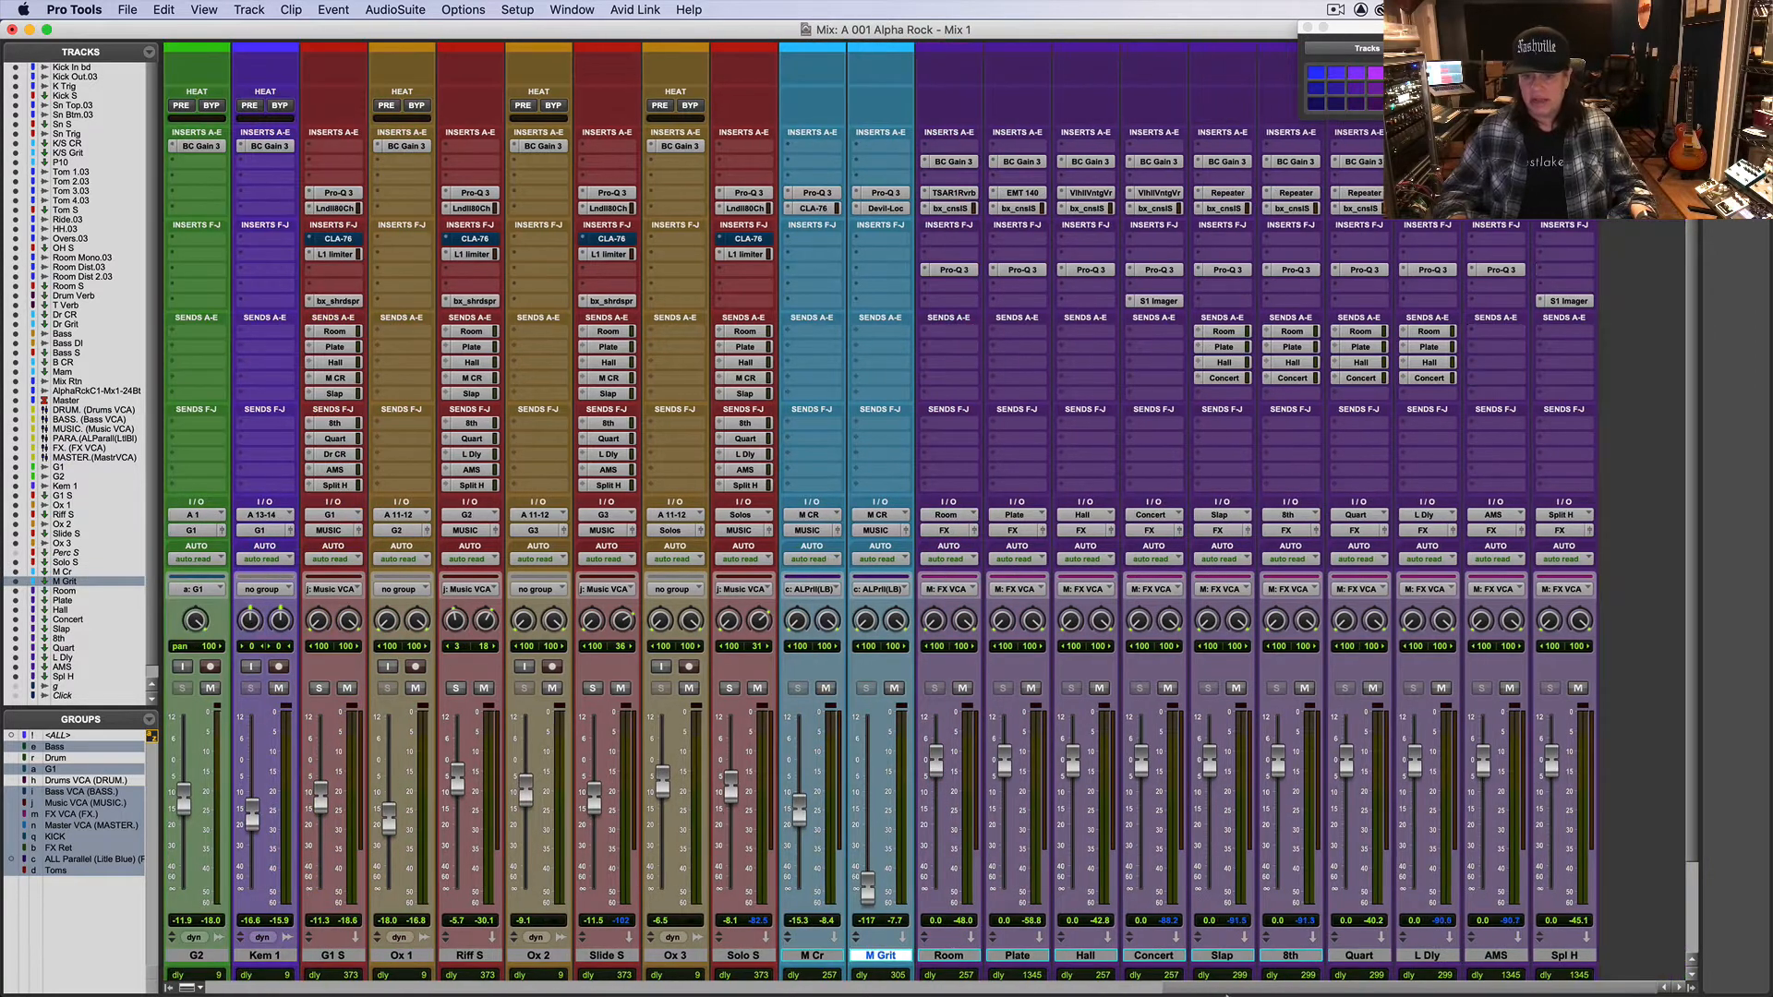
Step: Select the effects return channels from Room through Spl H and close the floating color palette
click(961, 956)
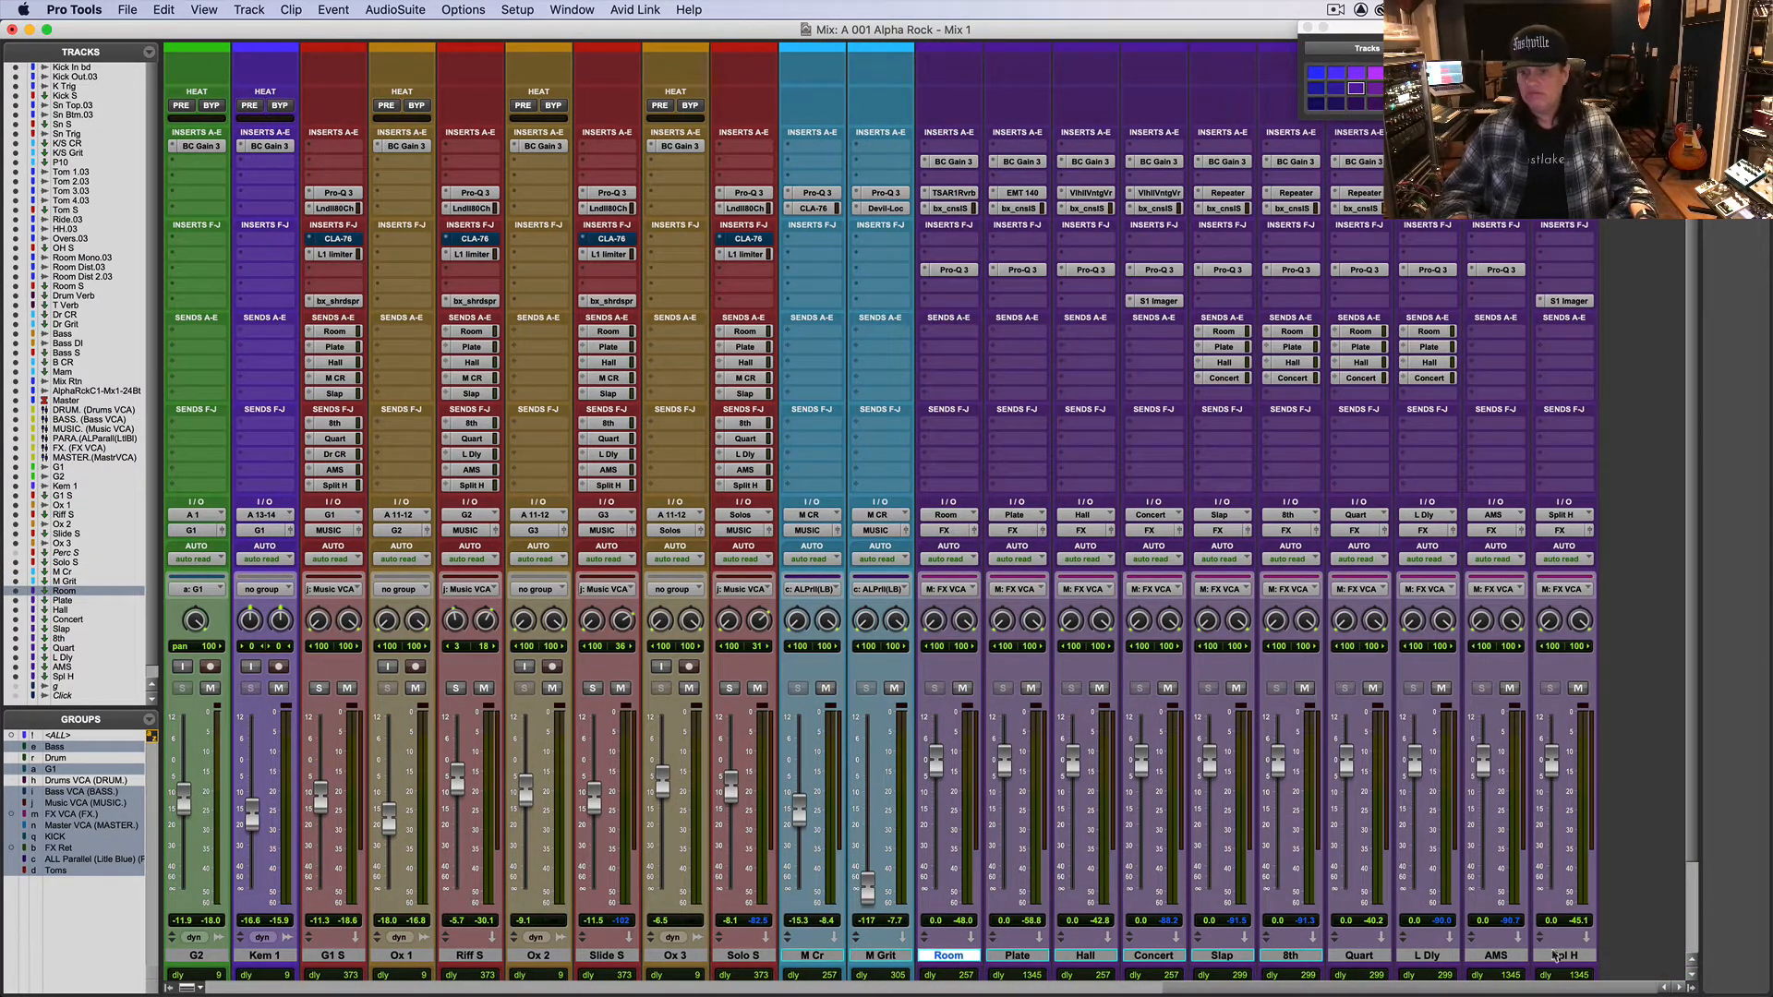
shift+click(1566, 956)
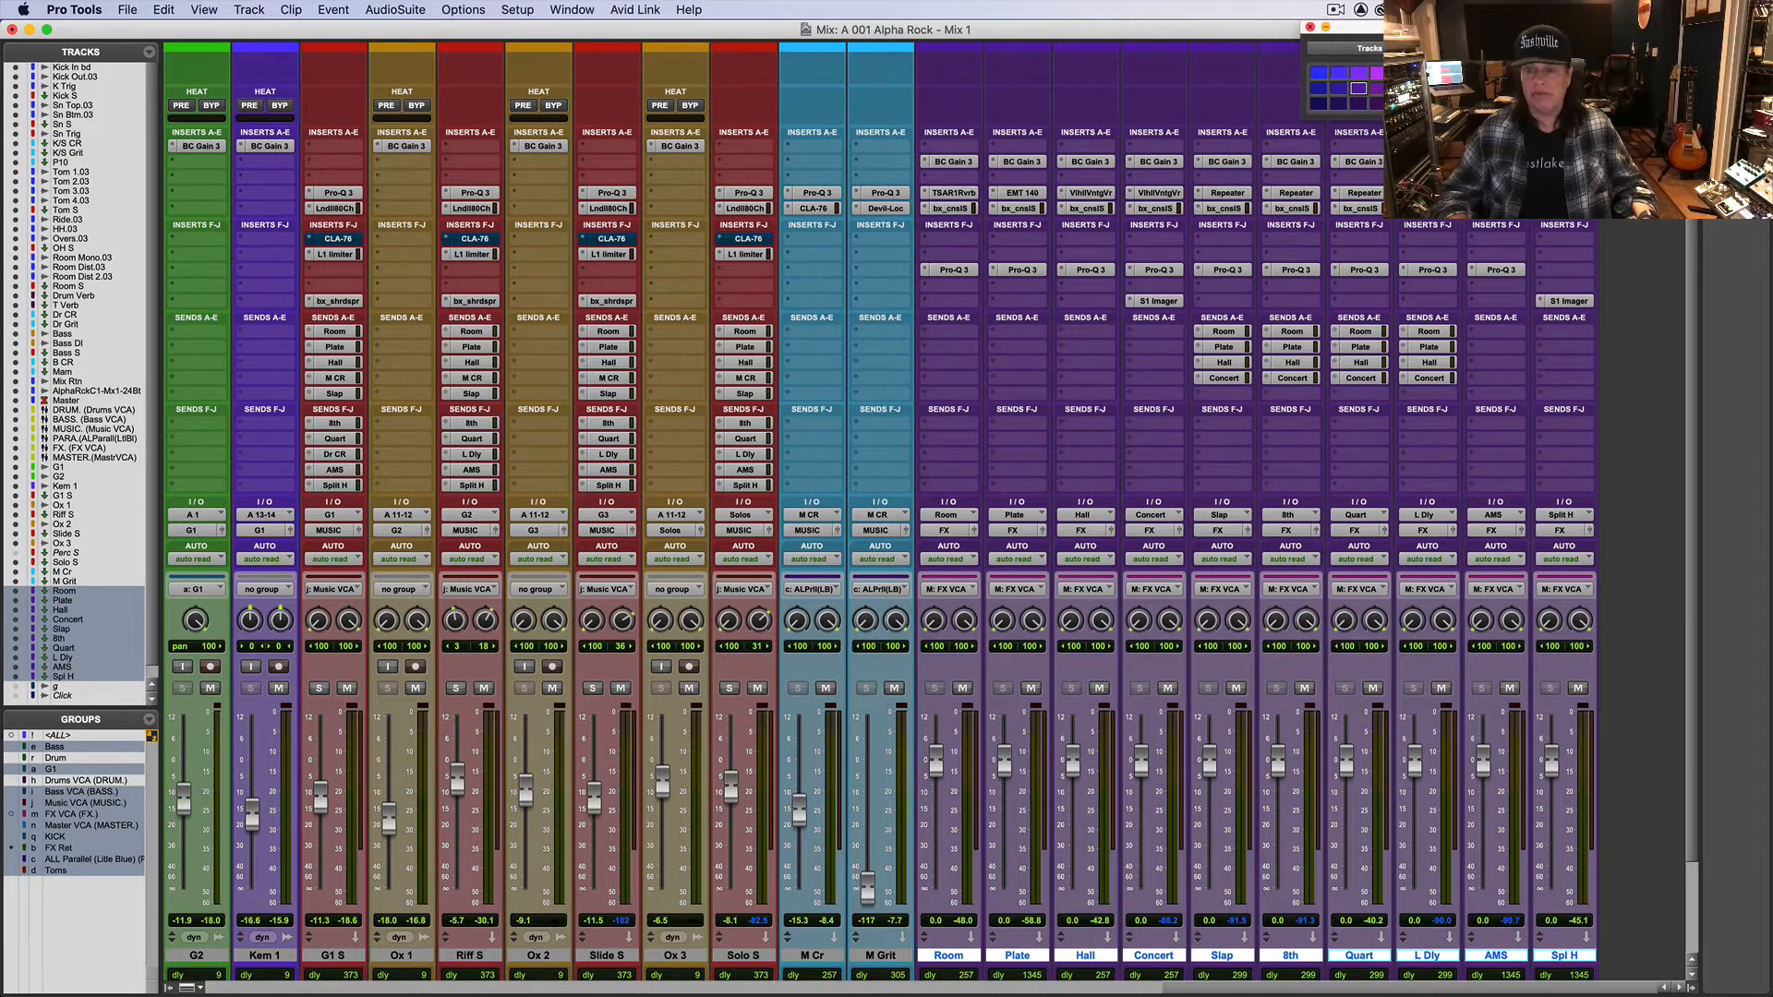
click(1307, 28)
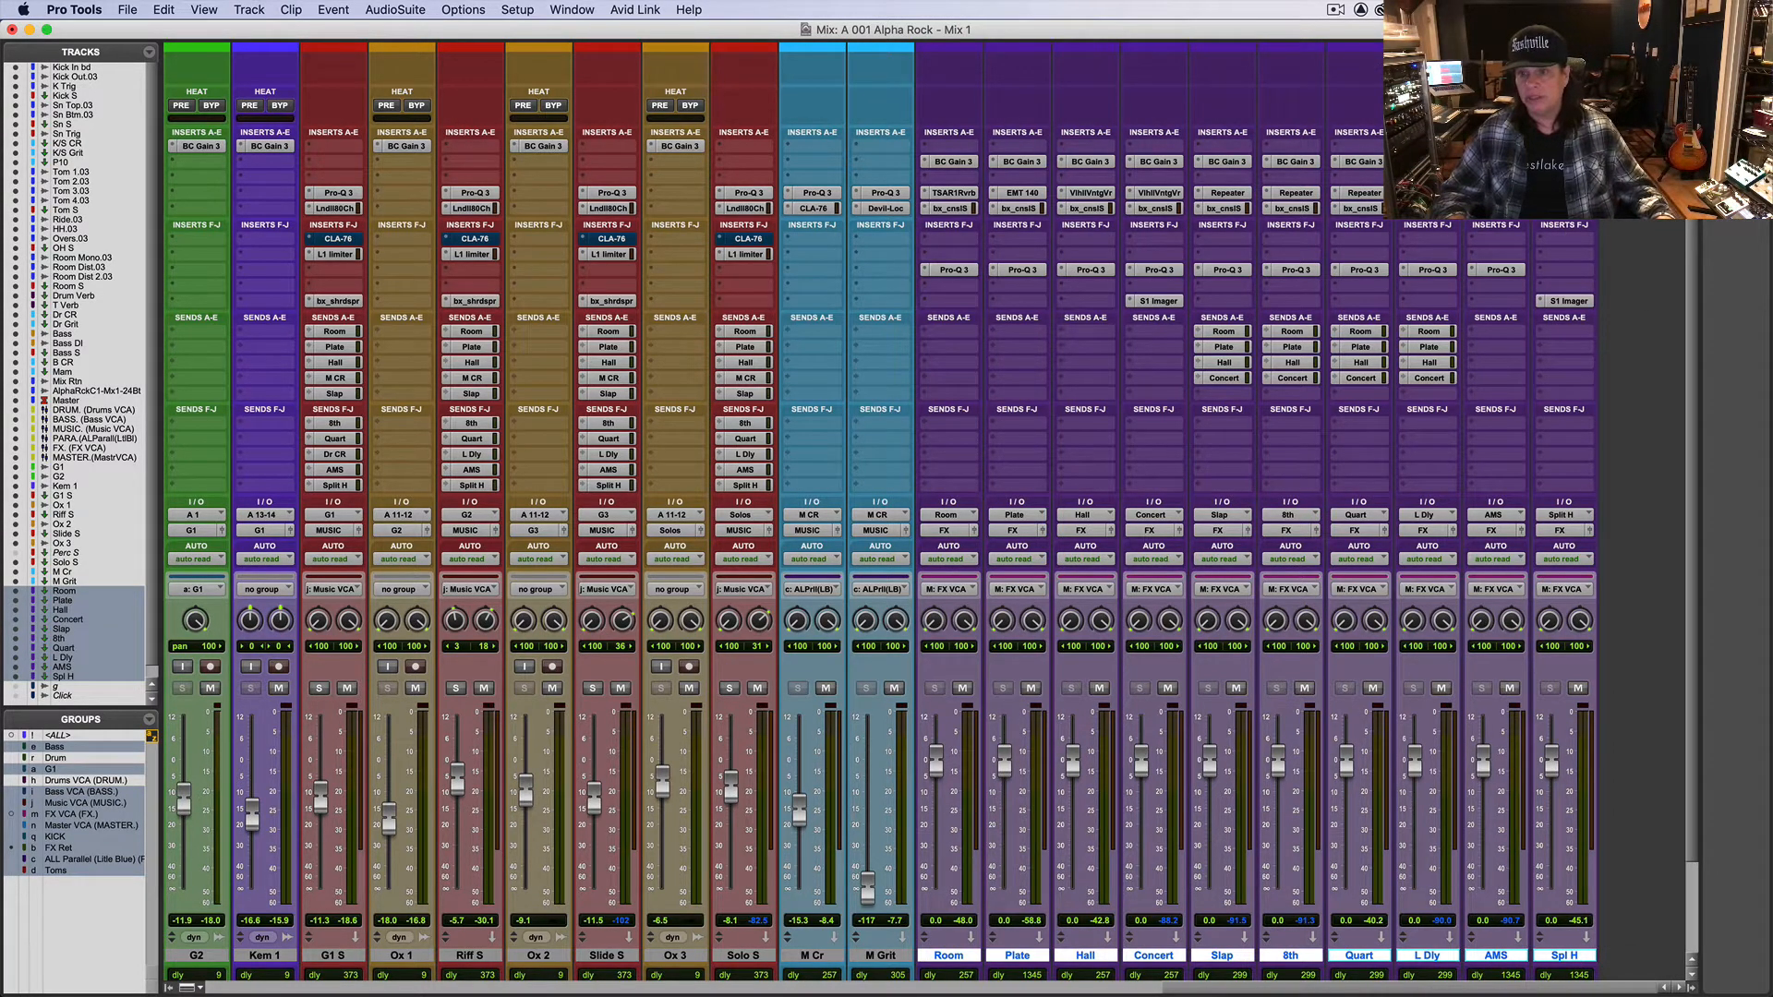
Step: Inspect the UAD Studio D Chorus on the Spl H channel and close the plug-in window
click(1569, 193)
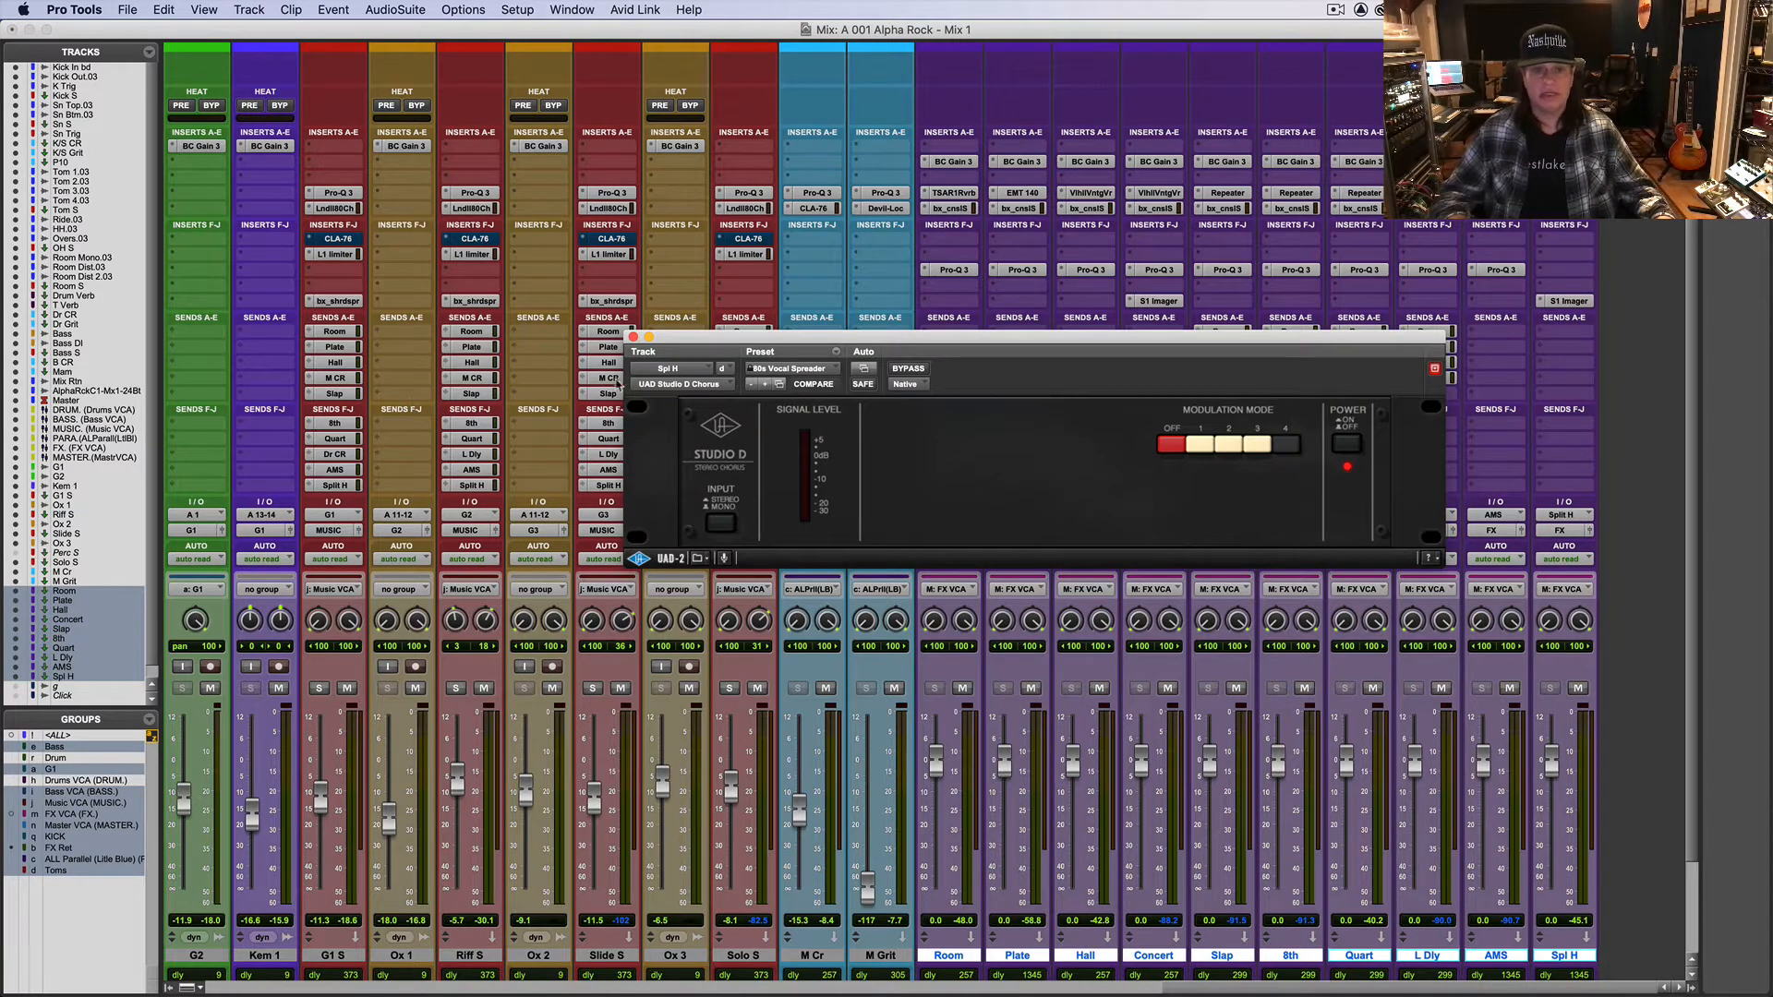
click(634, 338)
mouse_move(953, 965)
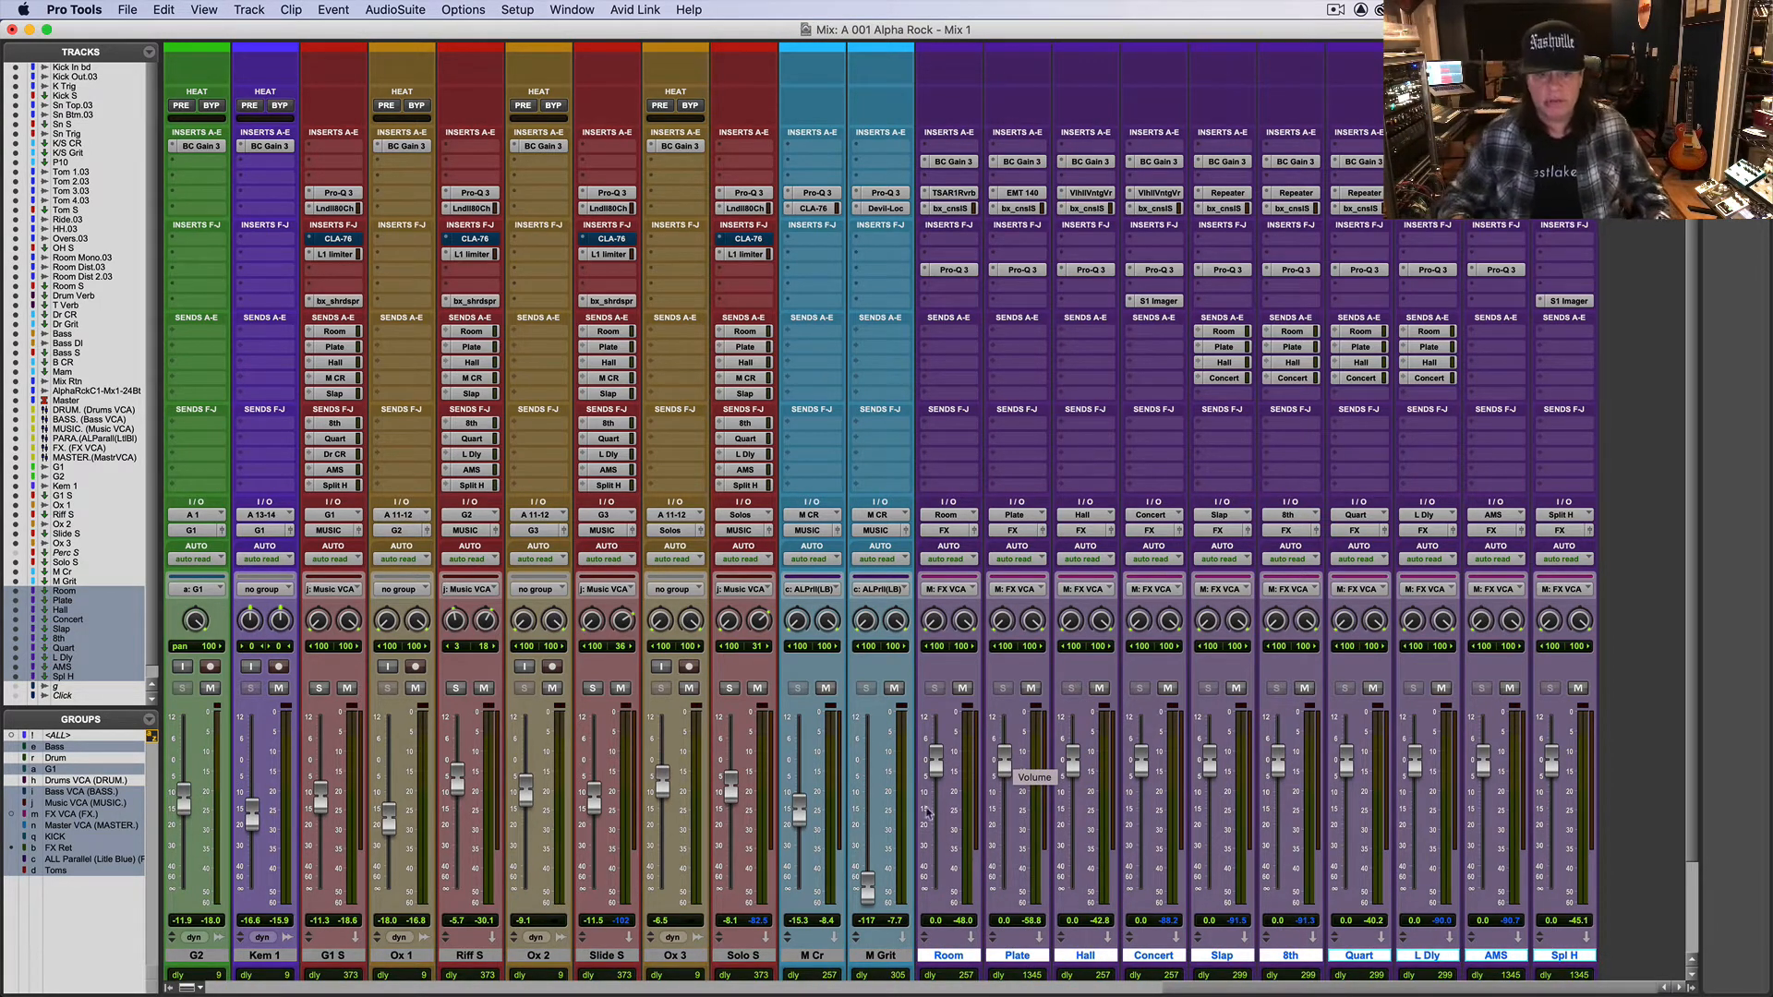
Step: Select the print track in the Edit window and place the playback position inside its printed clip, near bar 6
key(super+equal)
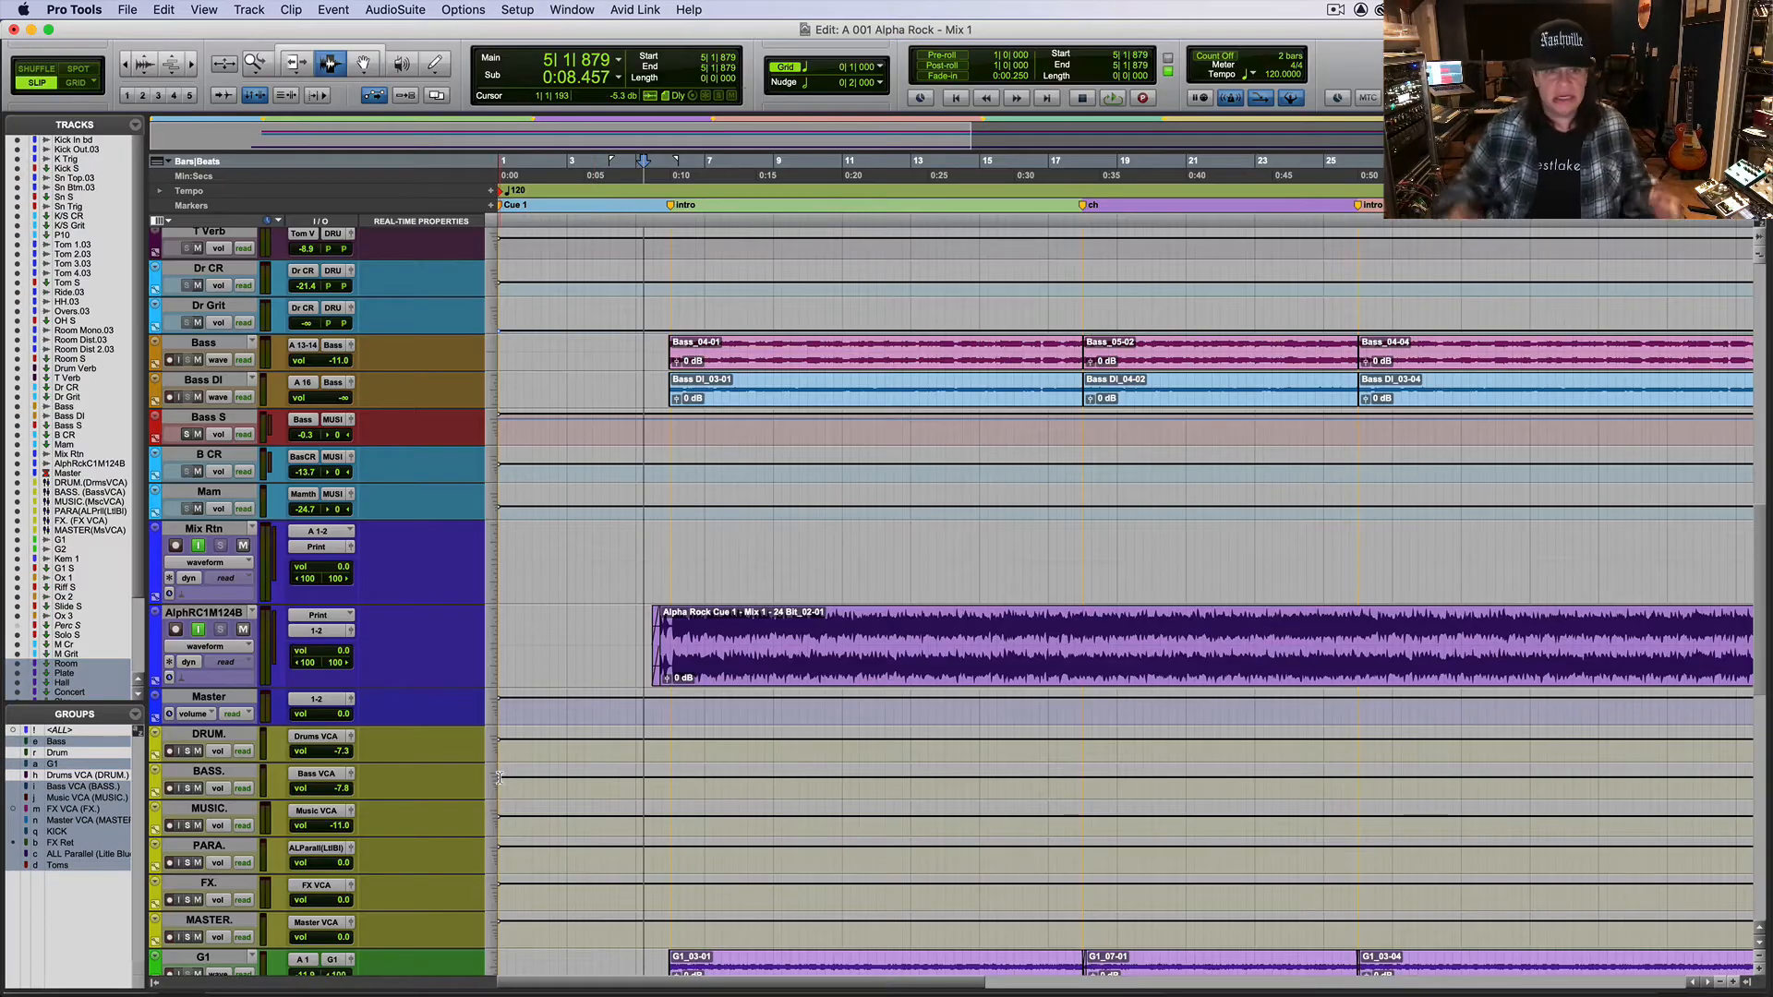
click(185, 613)
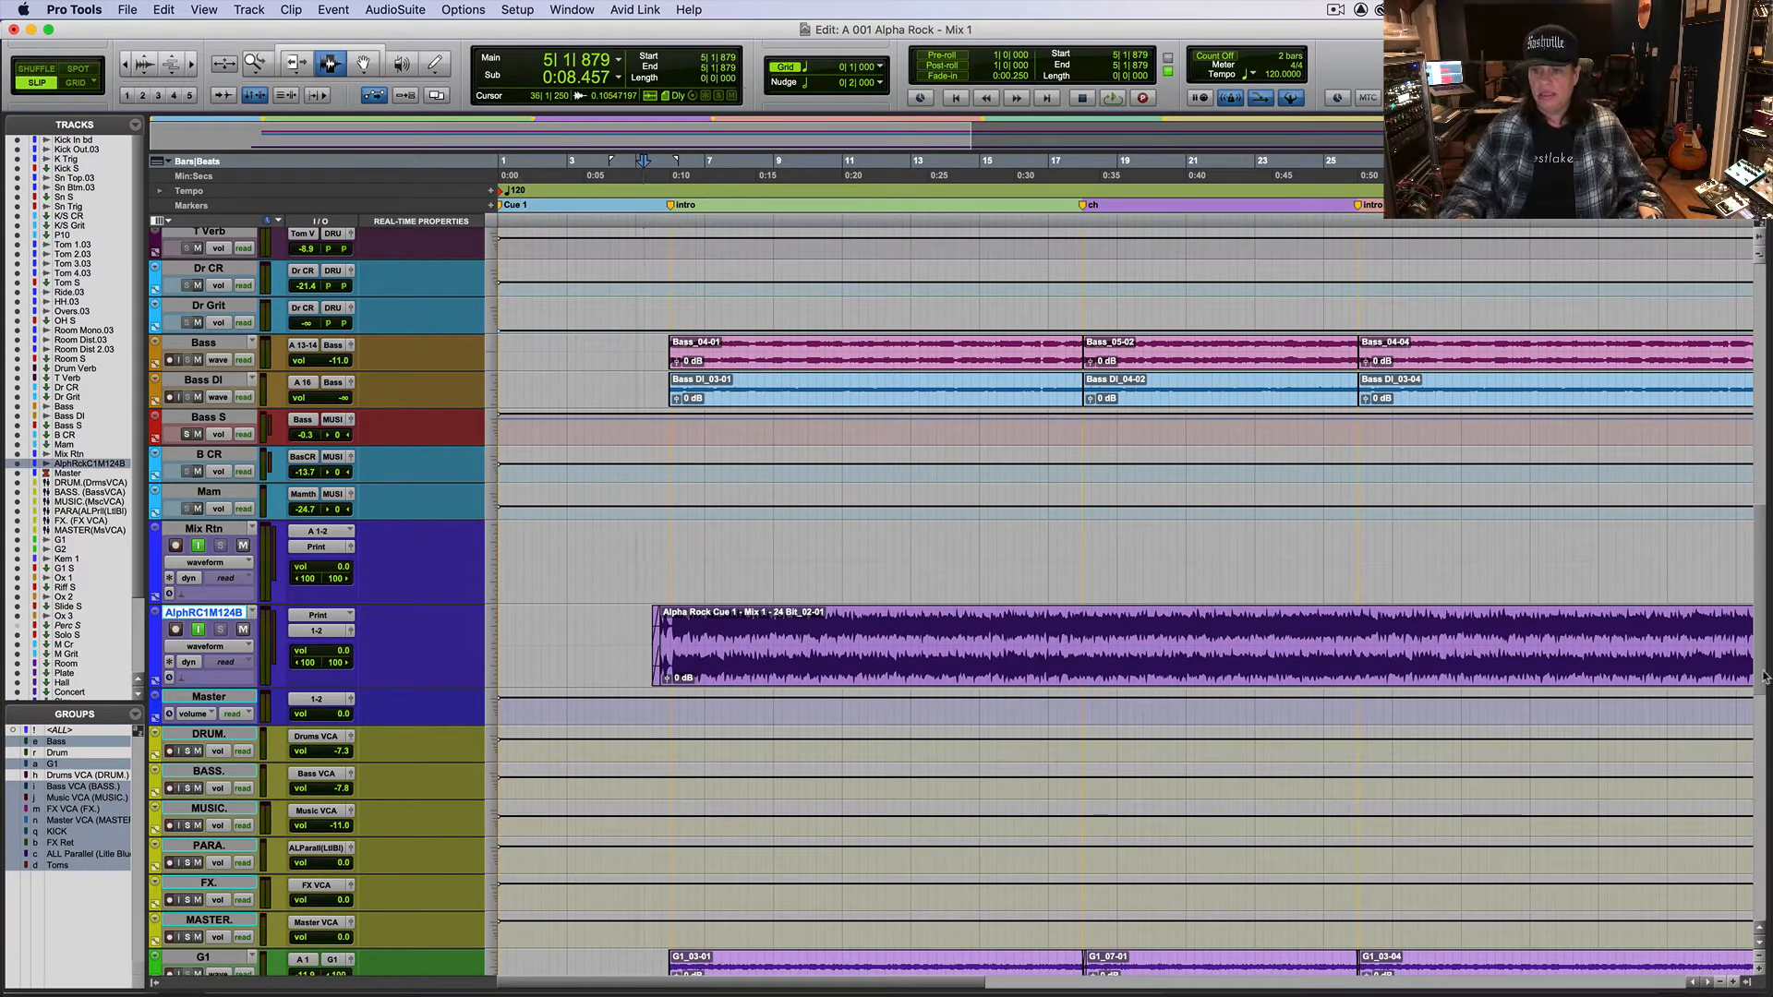
scroll(1760, 655, up, 10)
scroll(1760, 656, down, 10)
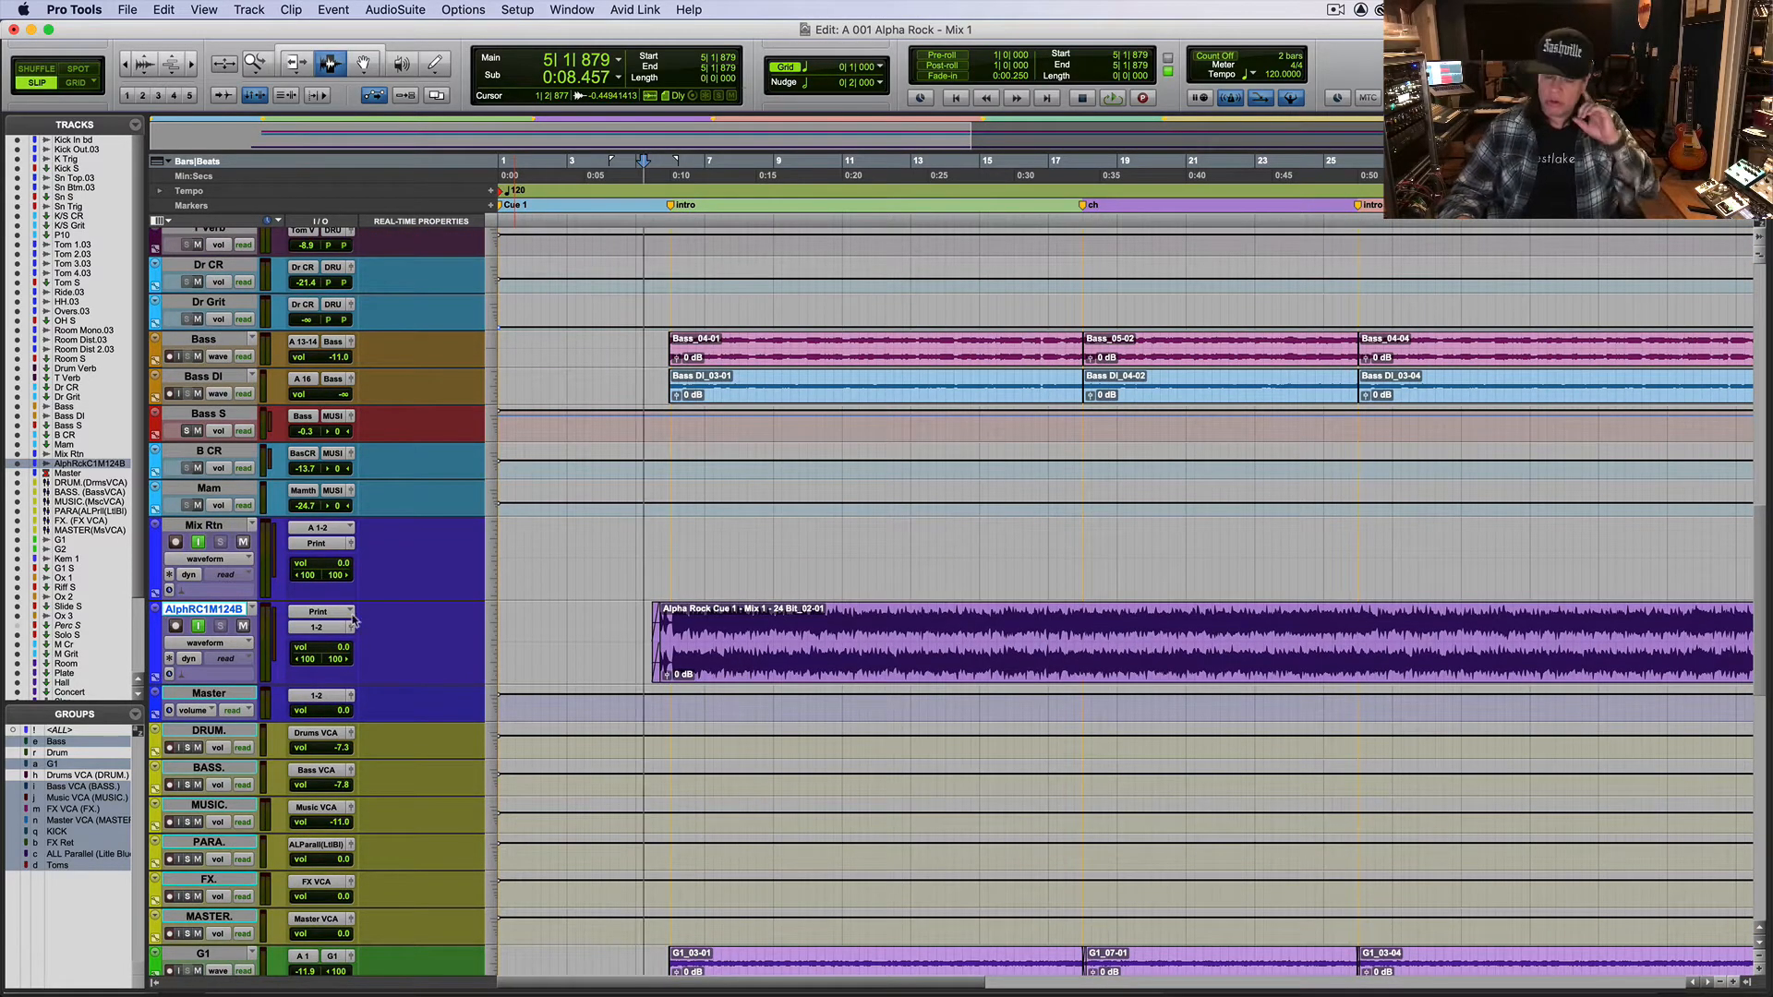
click(680, 648)
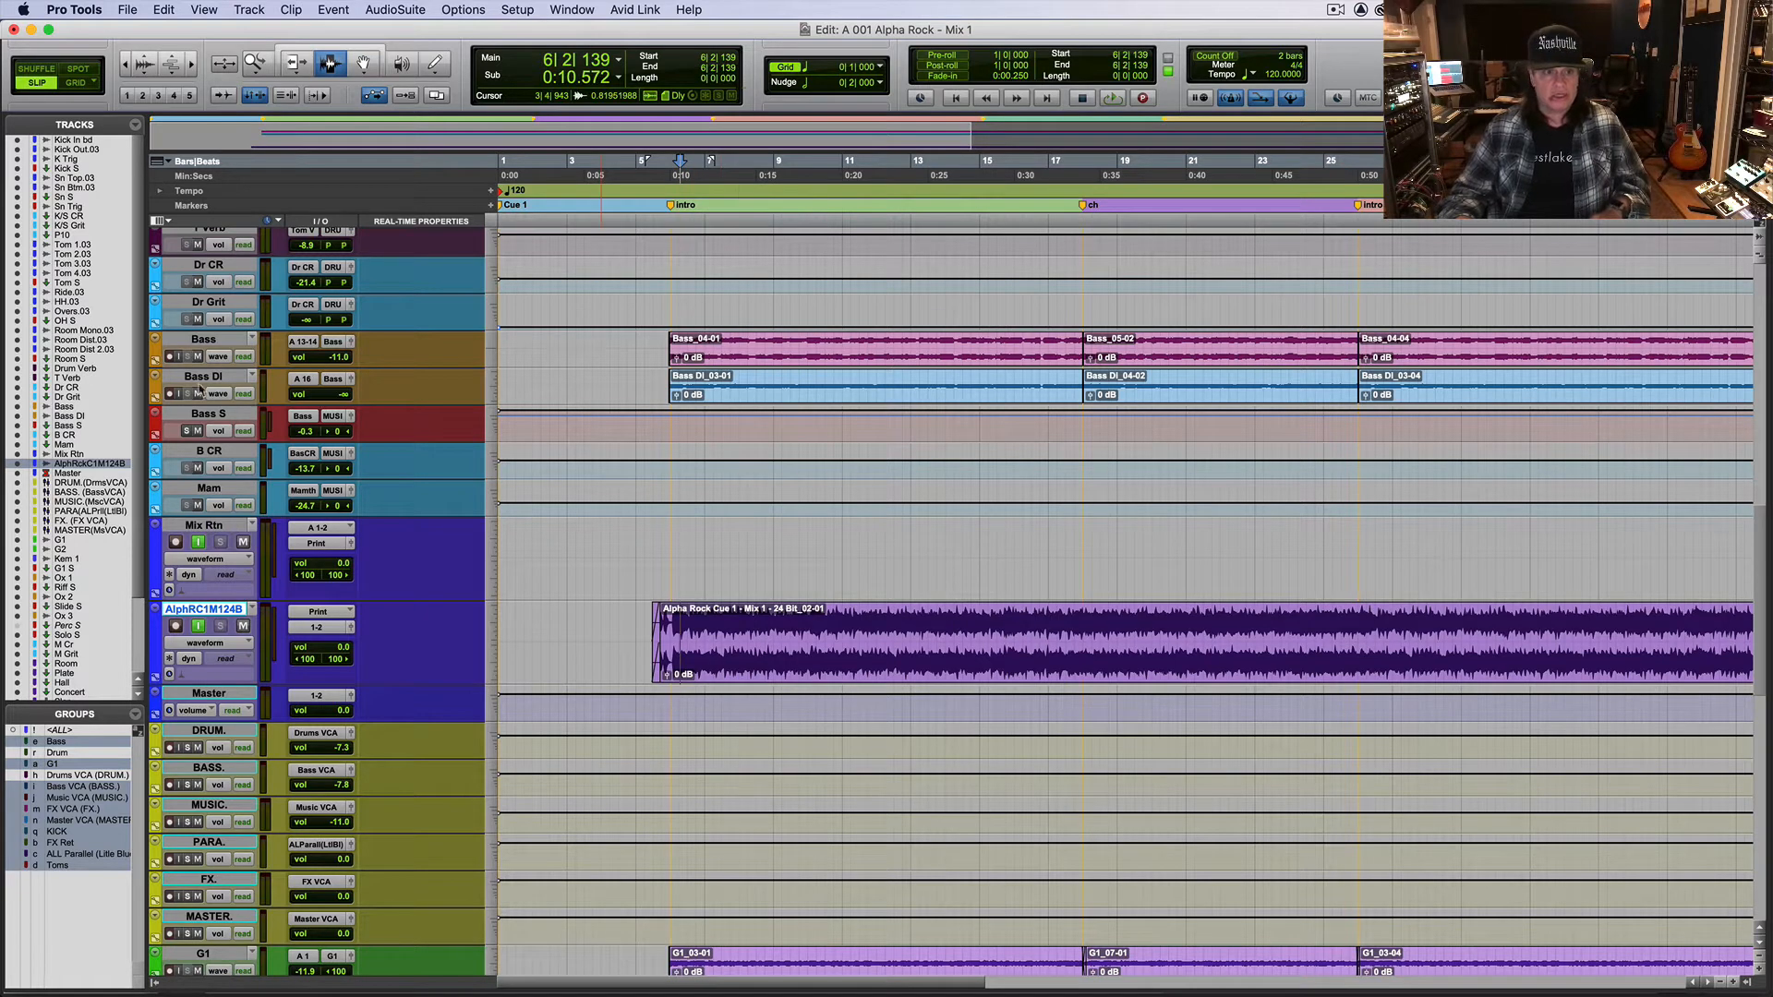
Step: Play the session briefly with Bass S soloed while the print track monitors its input, and clear the solo
click(186, 431)
key(space)
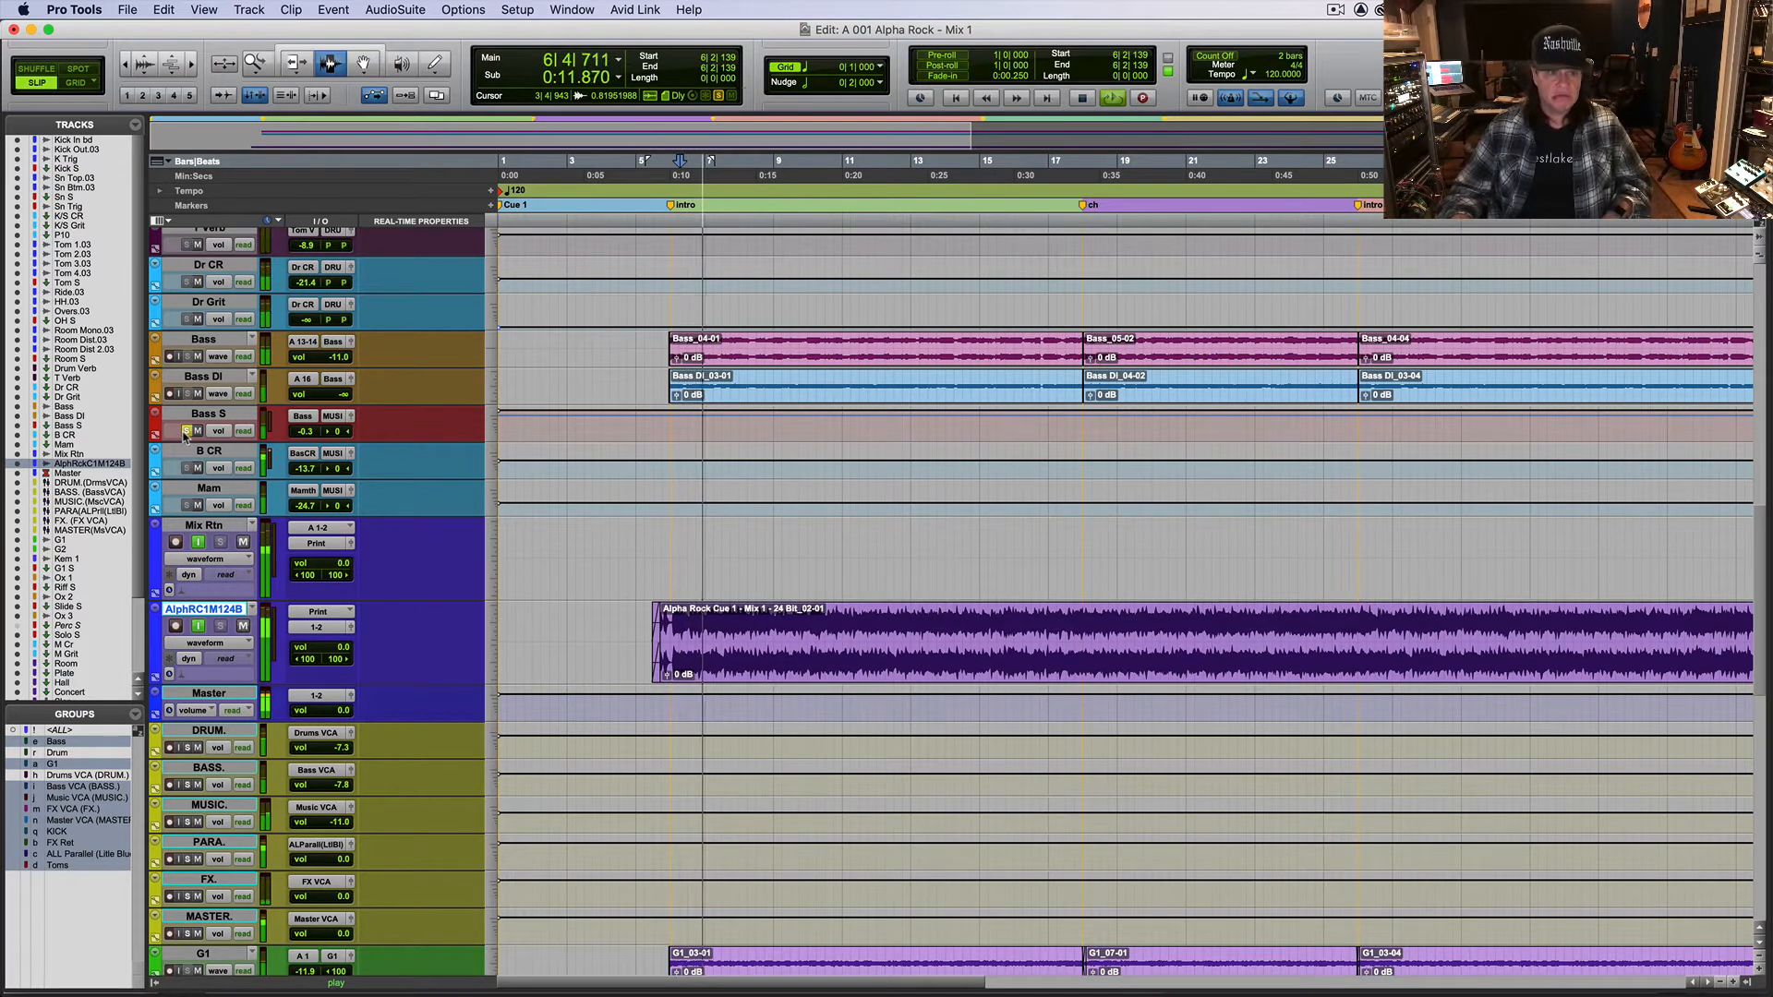
key(space)
click(185, 432)
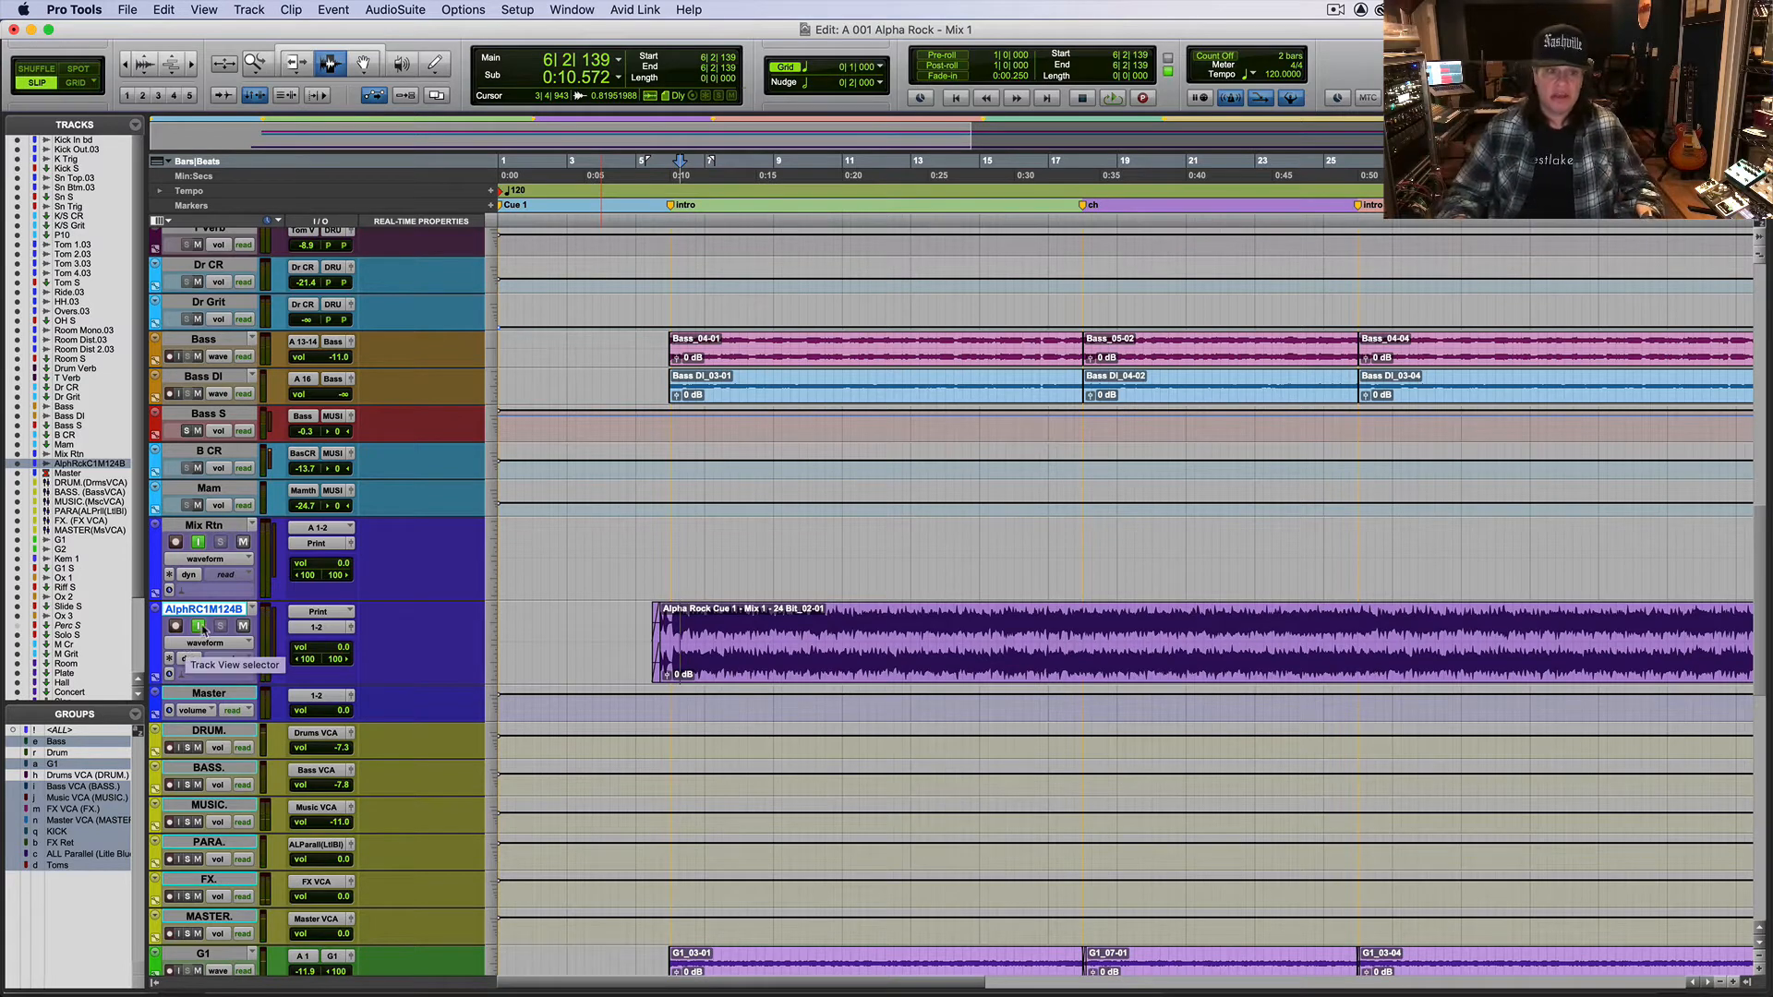
Step: Audition the printed clip with the print track's input monitoring off and Bass S soloed, and switch input monitoring back on
click(201, 626)
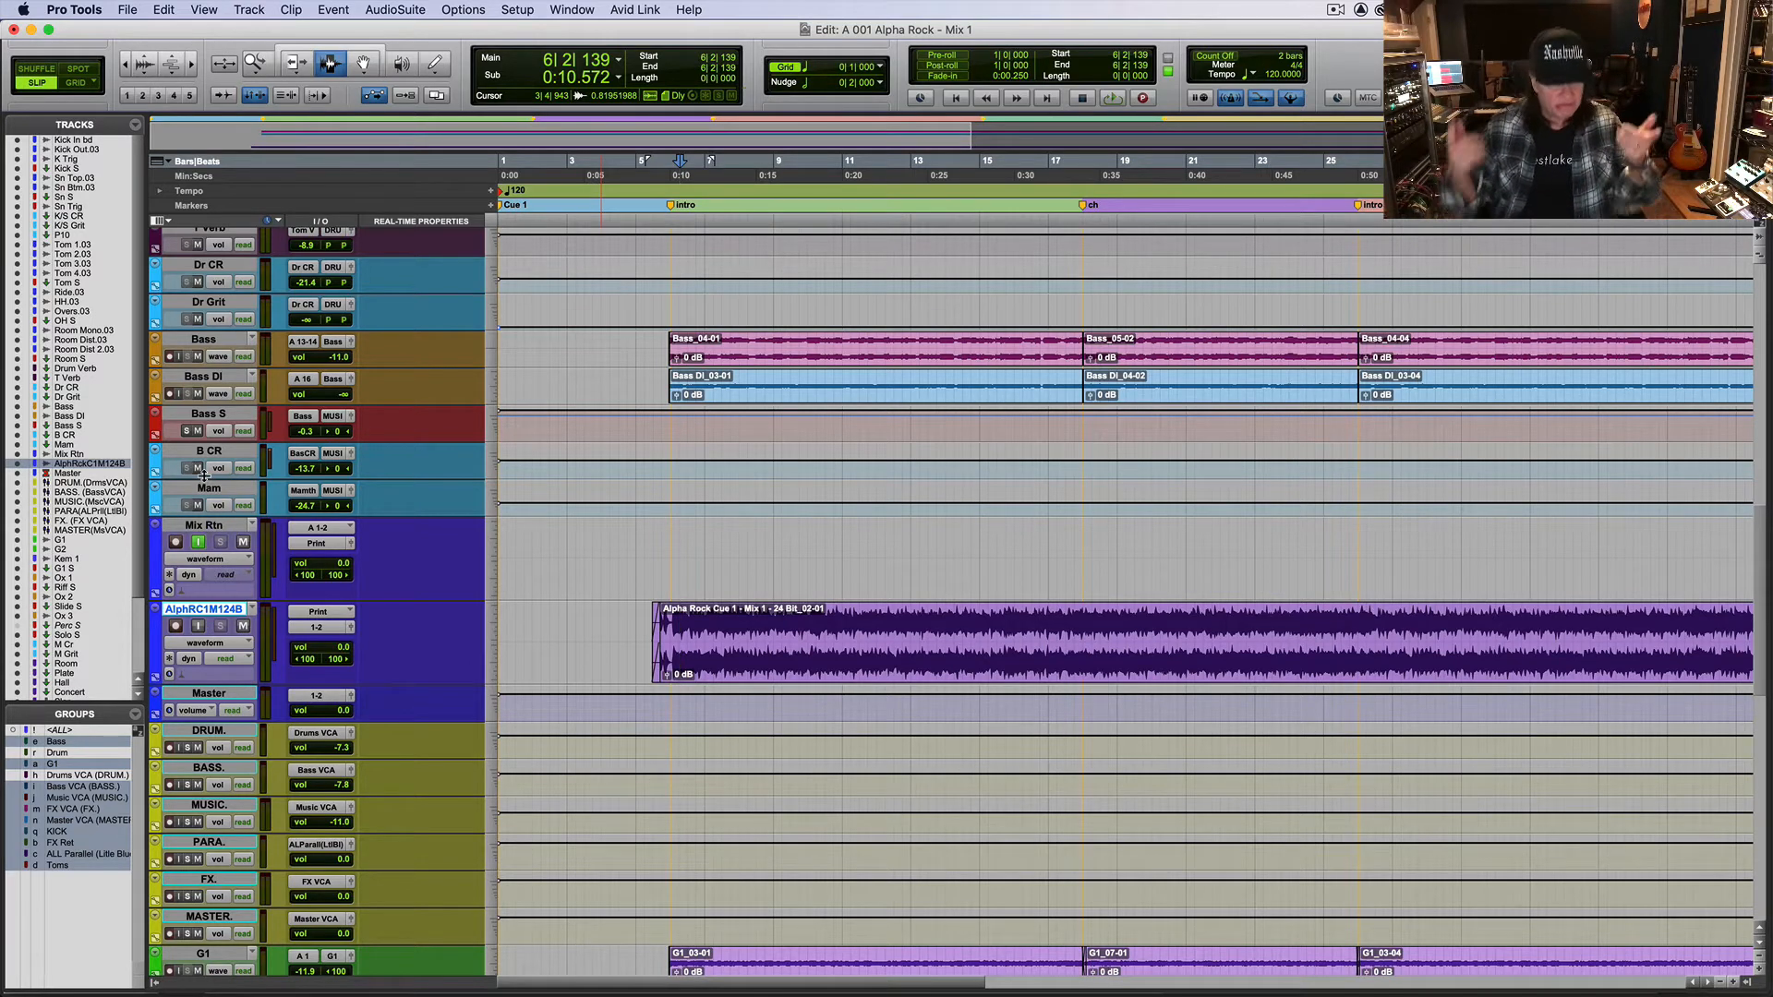
key(space)
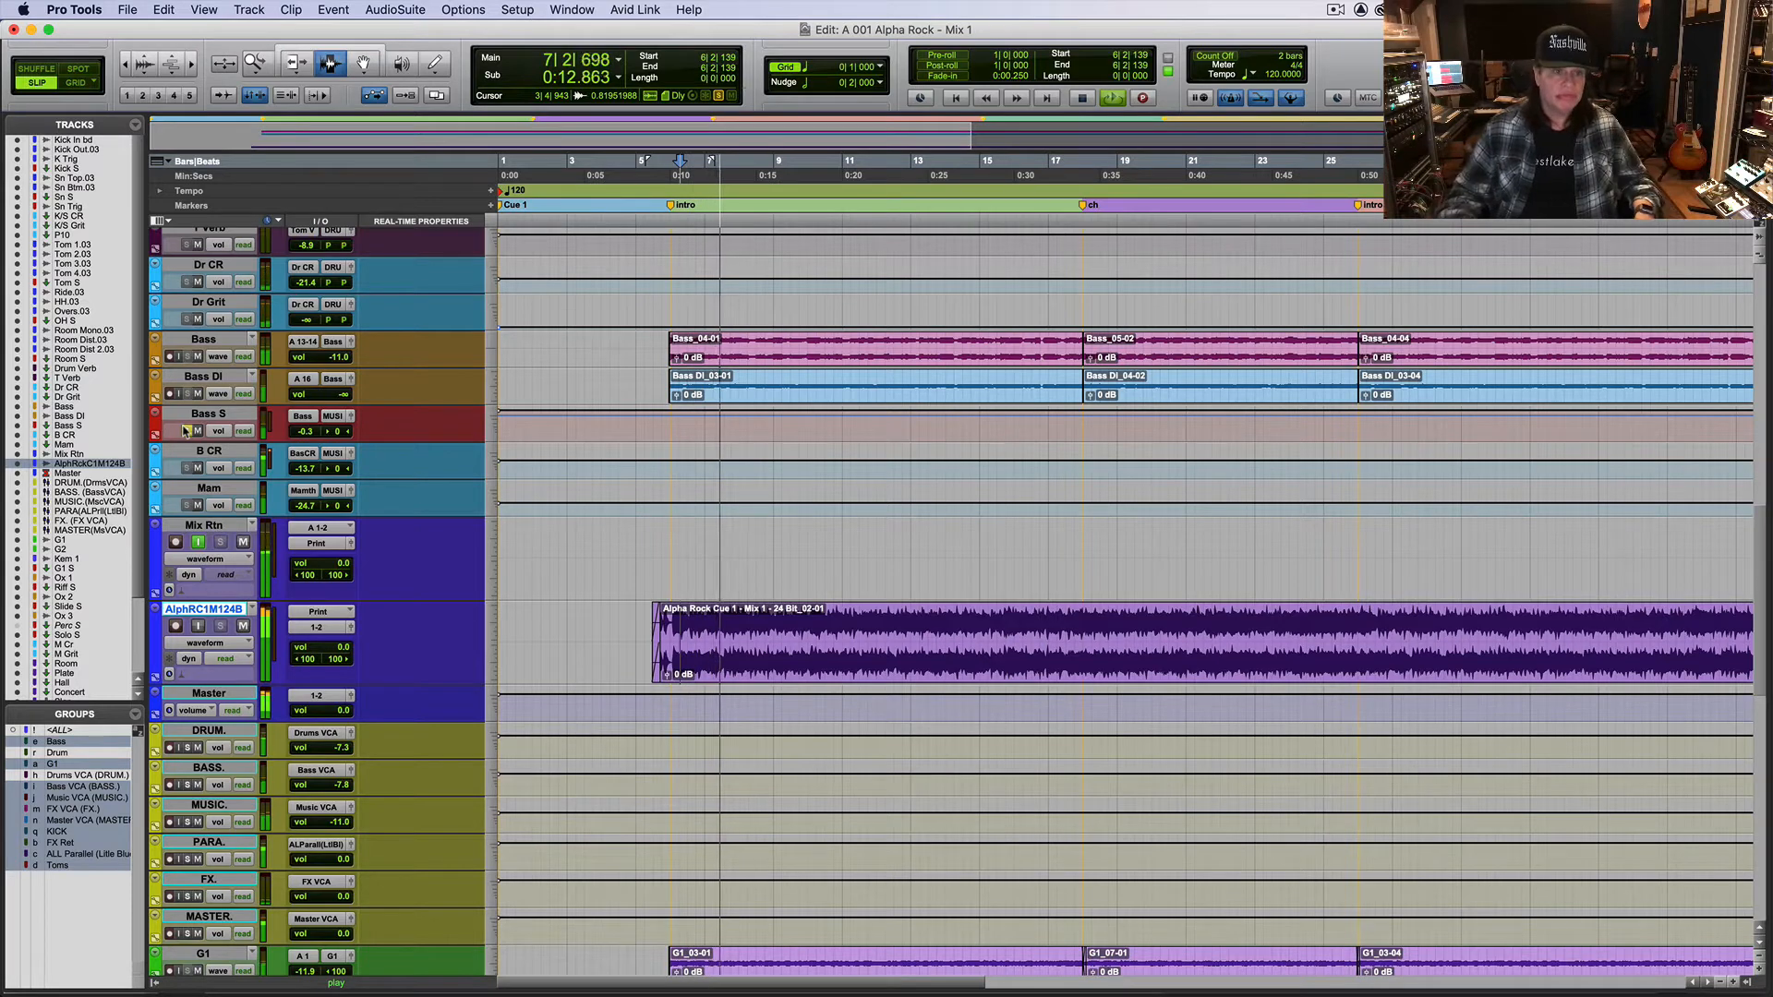
key(space)
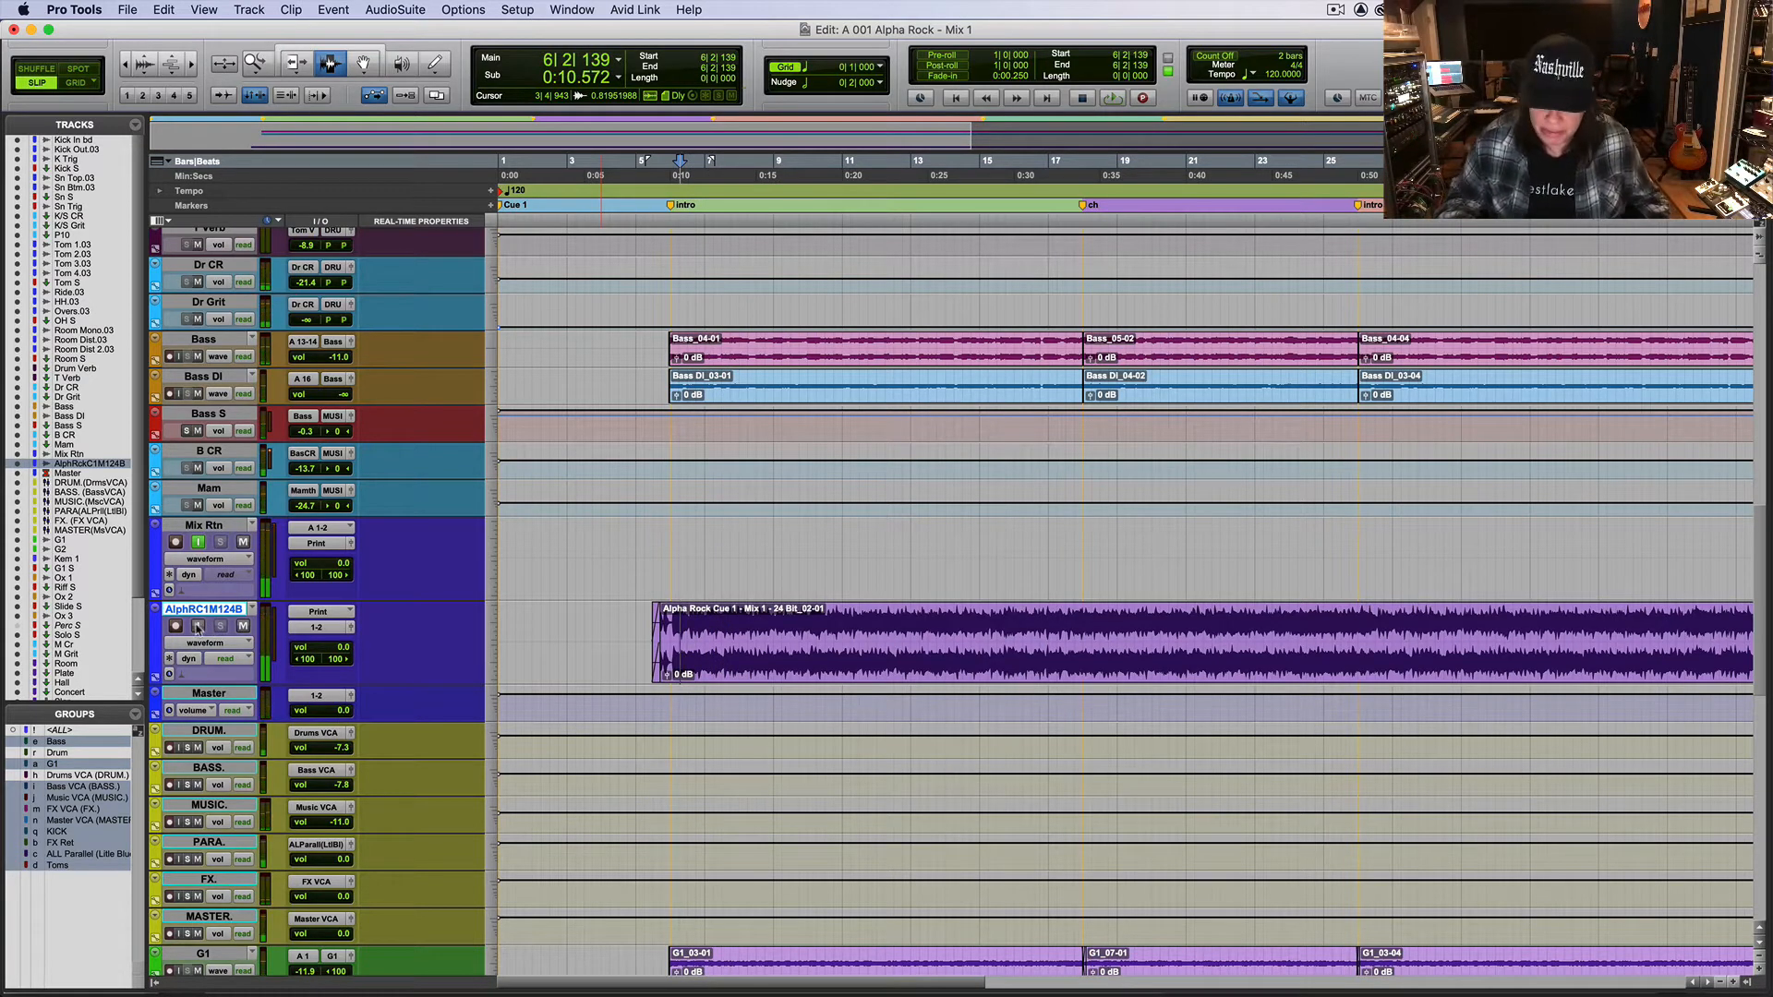
click(196, 626)
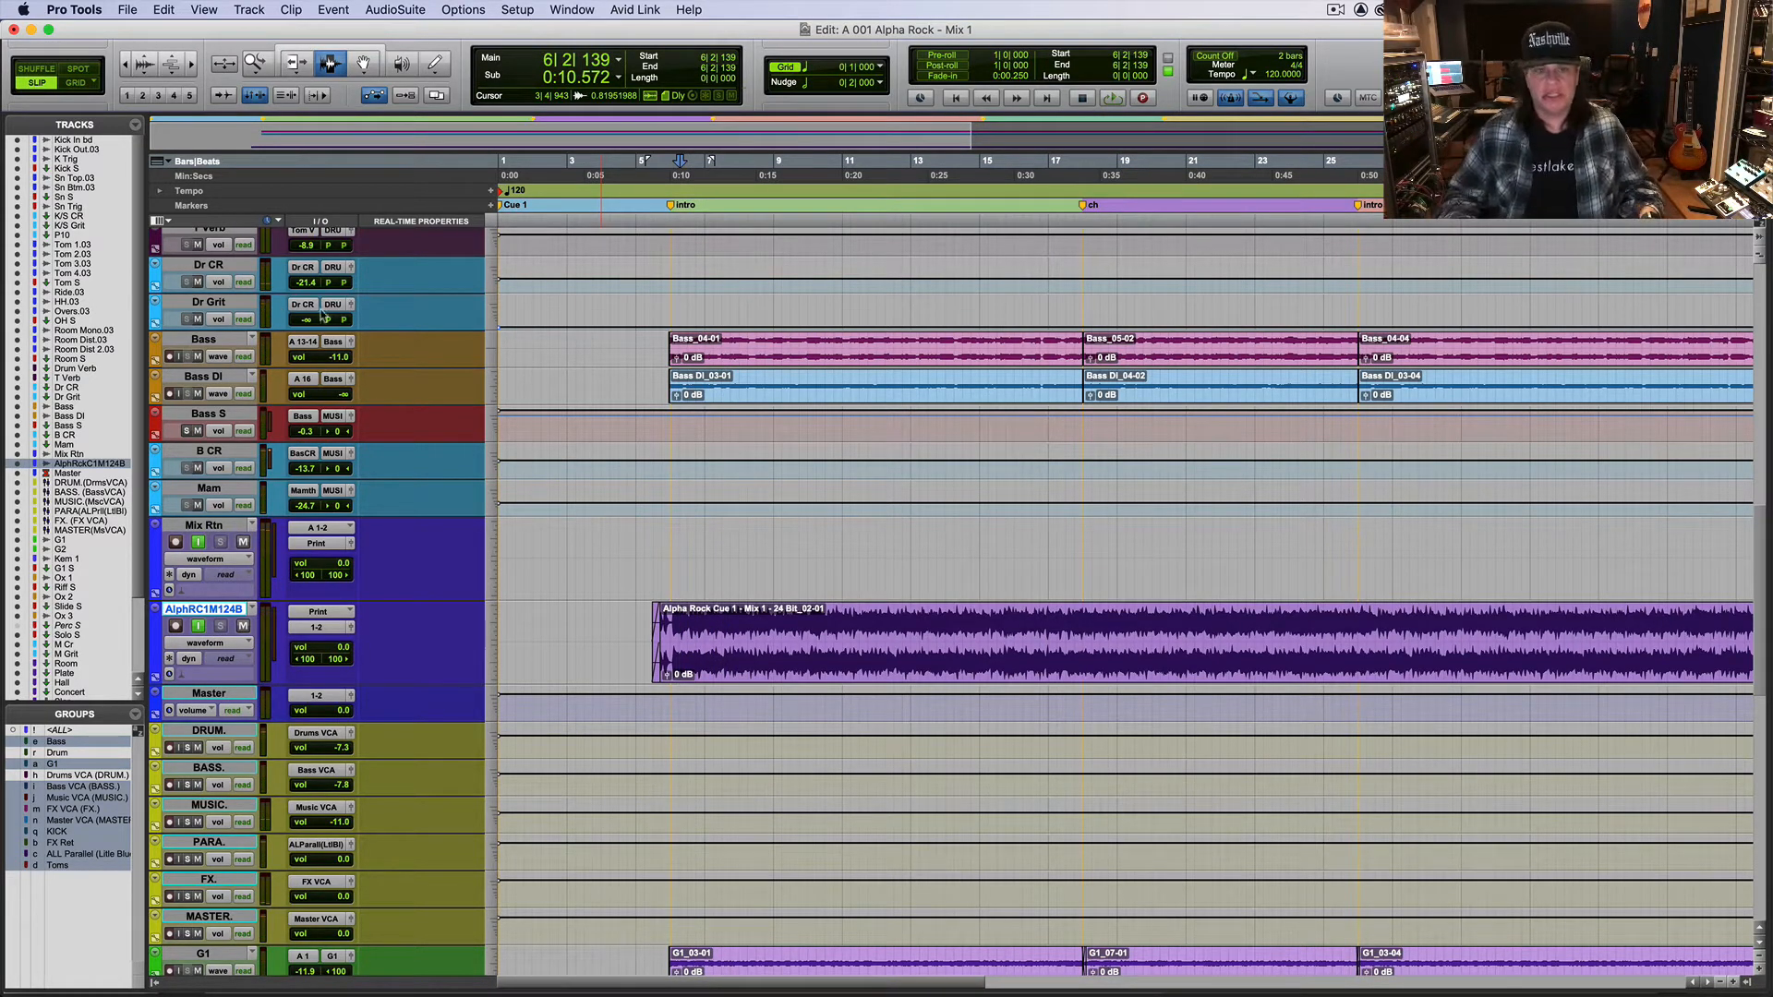
Step: Start playback from just before the printed mix clip, near bar 5, and bypass Pro-L 2 on the print channel
click(638, 634)
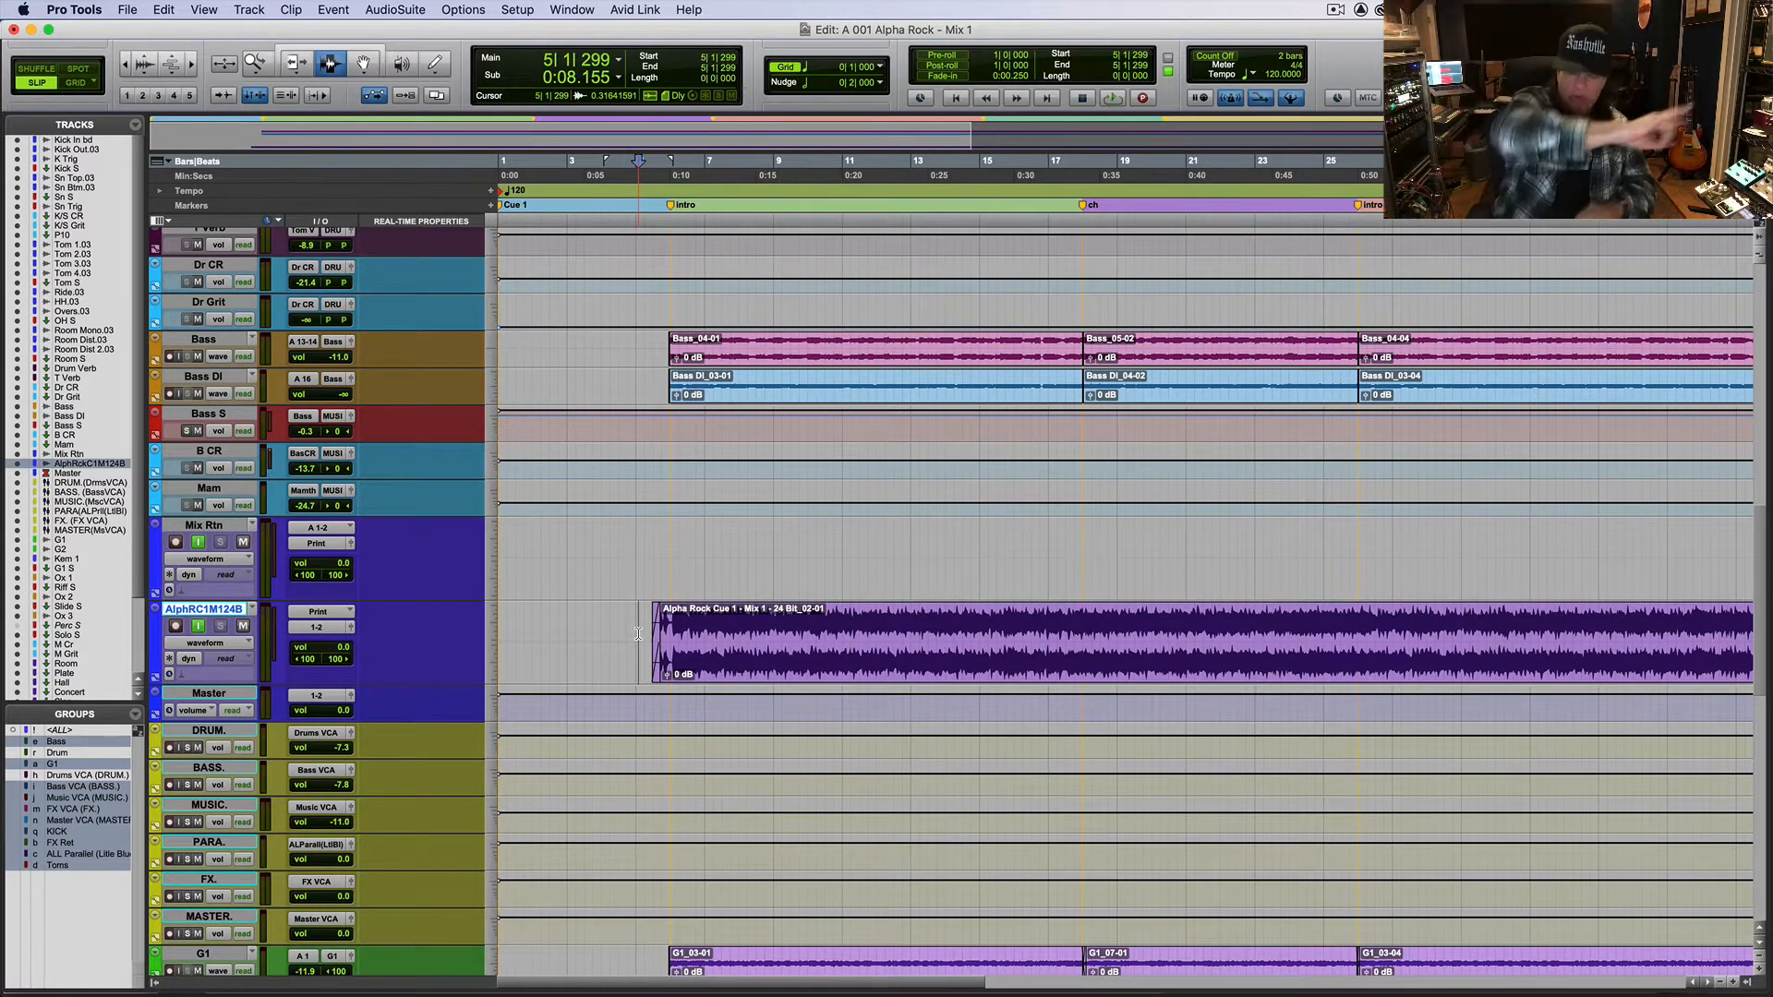
key(space)
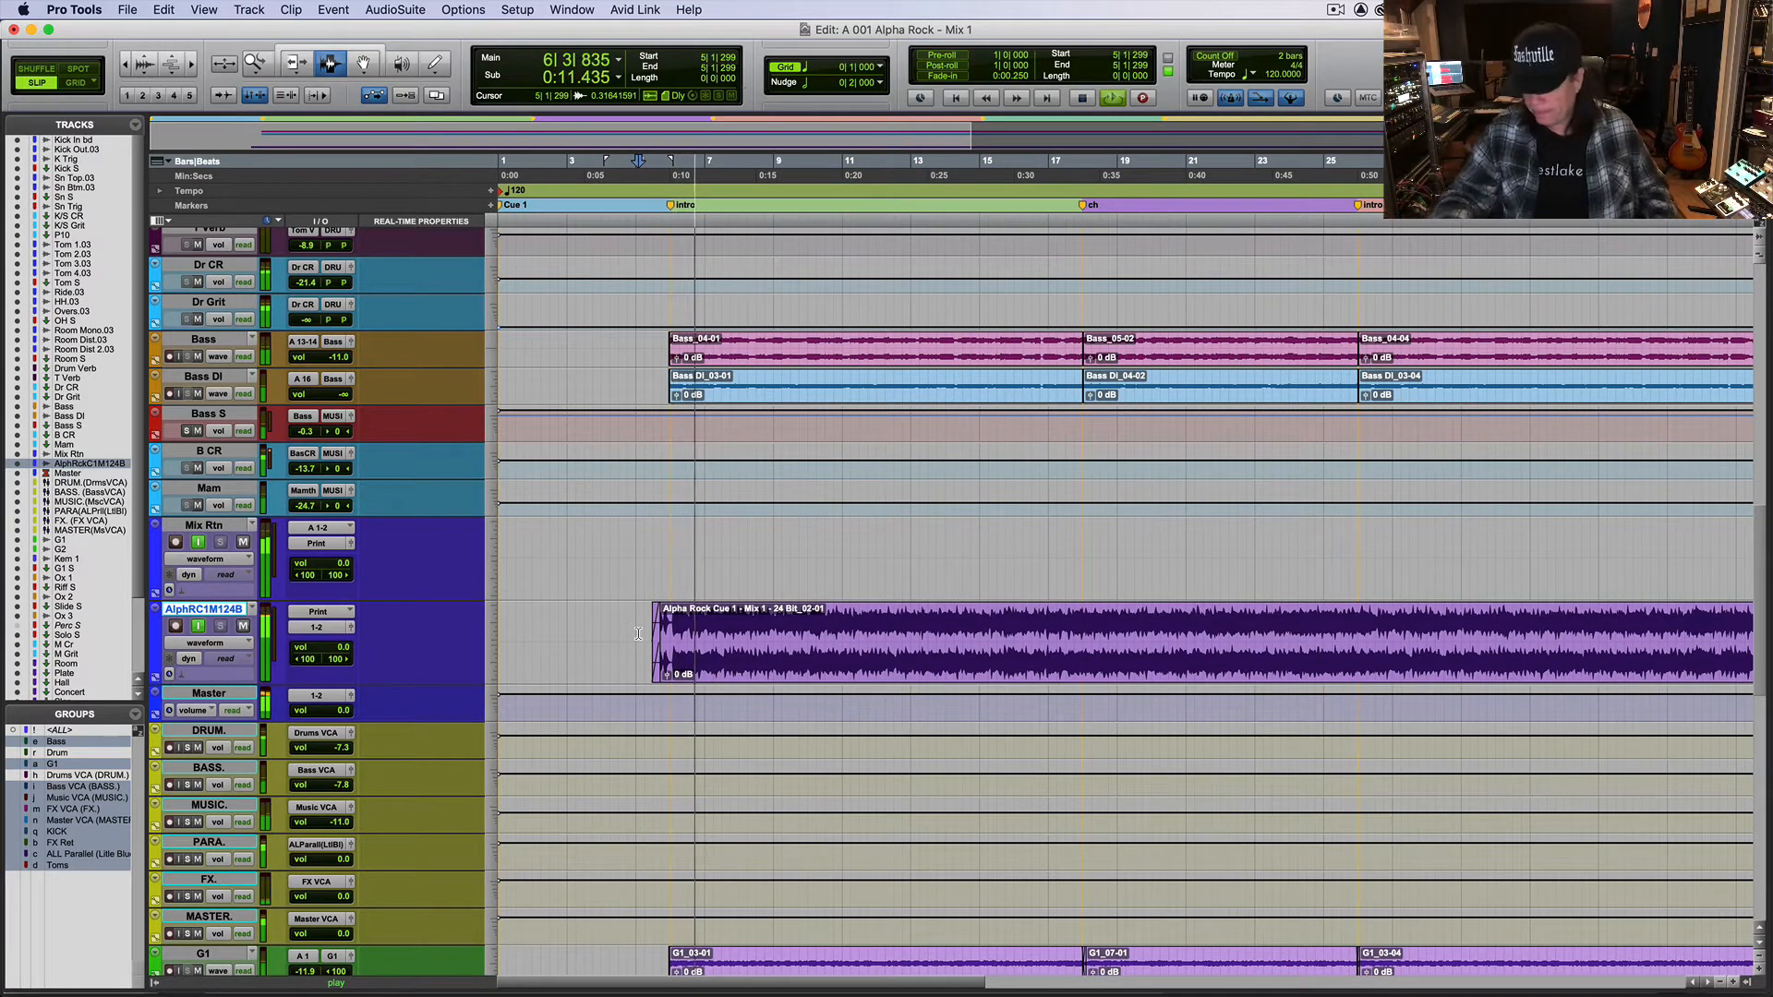
key(super+equal)
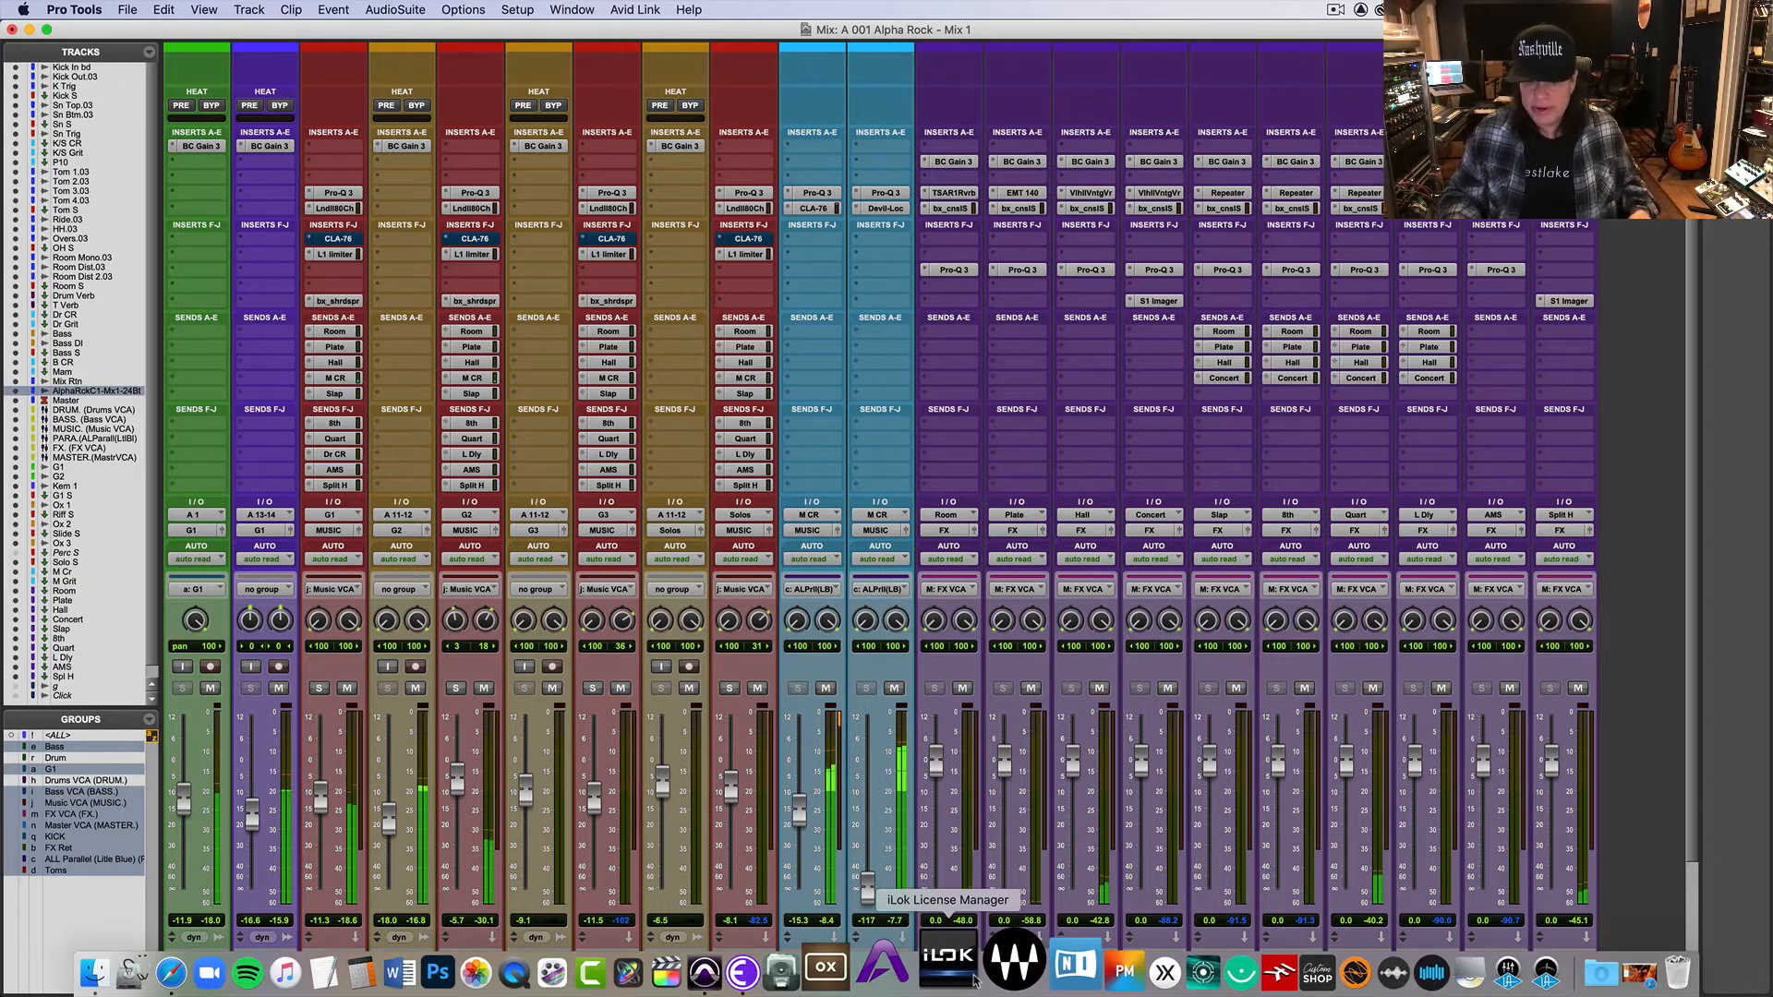
drag(1216, 991, 855, 991)
super+click(677, 271)
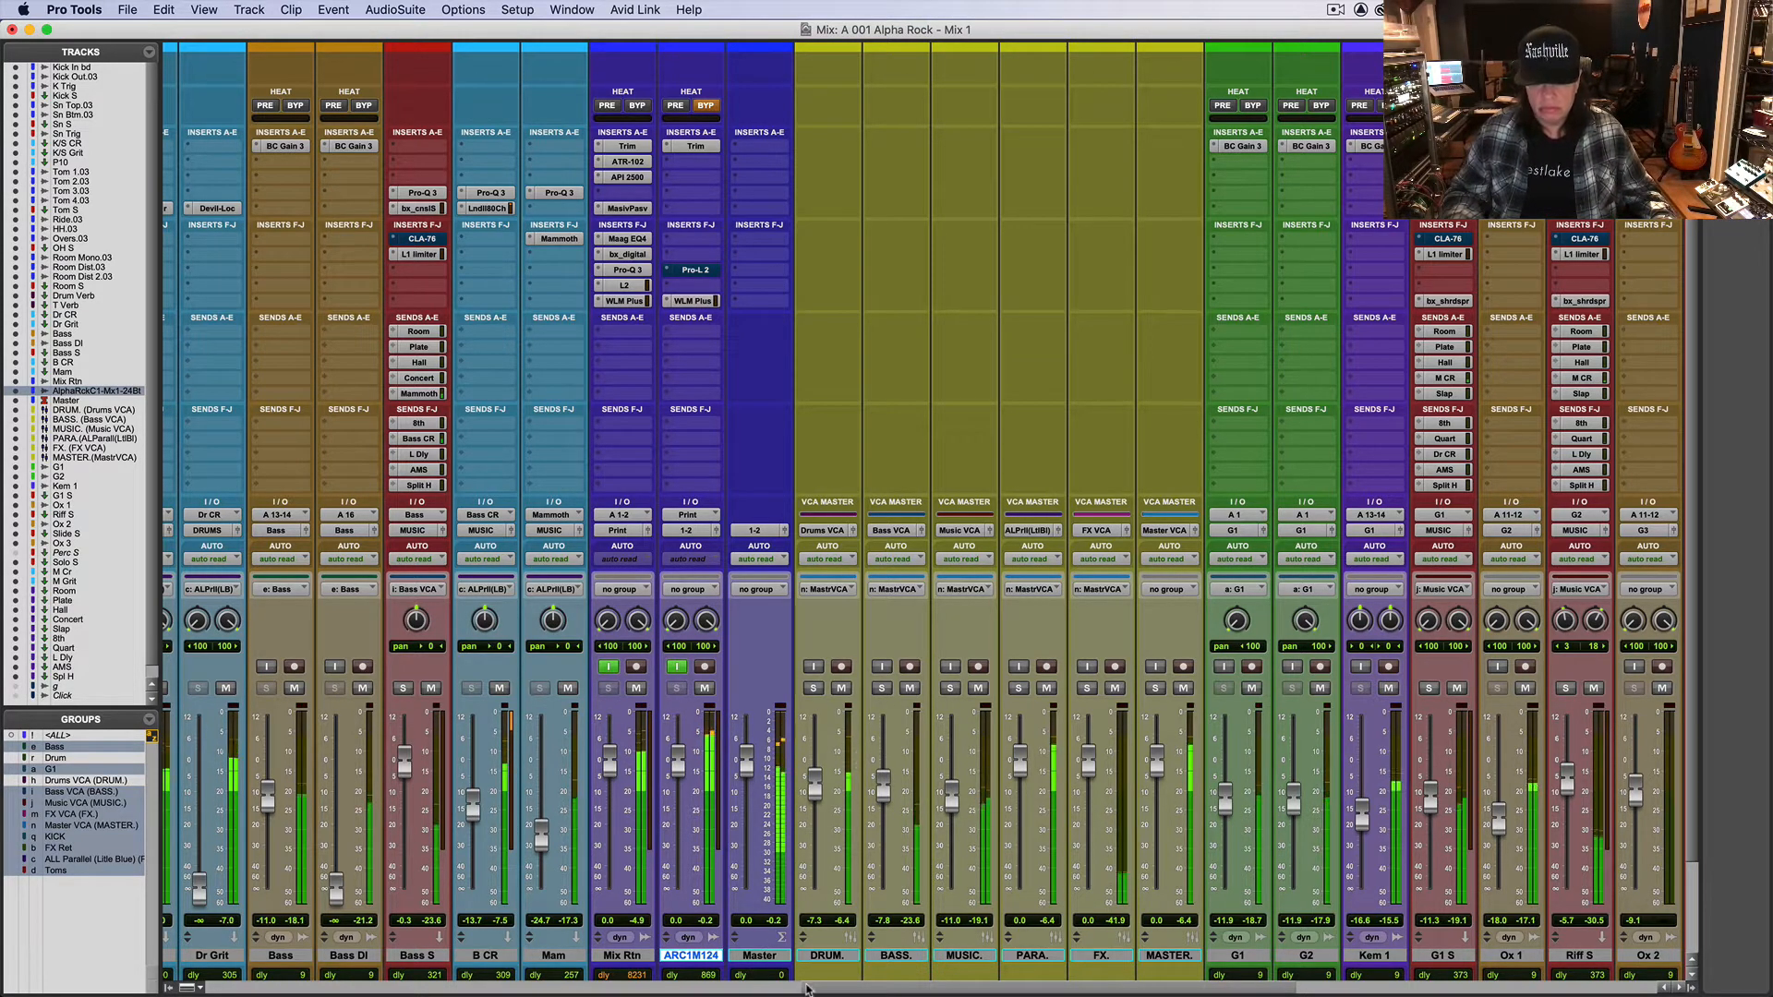
Step: Set the low cut in Kick S's Pro-Q 3 to about 42 Hz with the channel soloed during the adjustment
scroll(812, 989, left, 15)
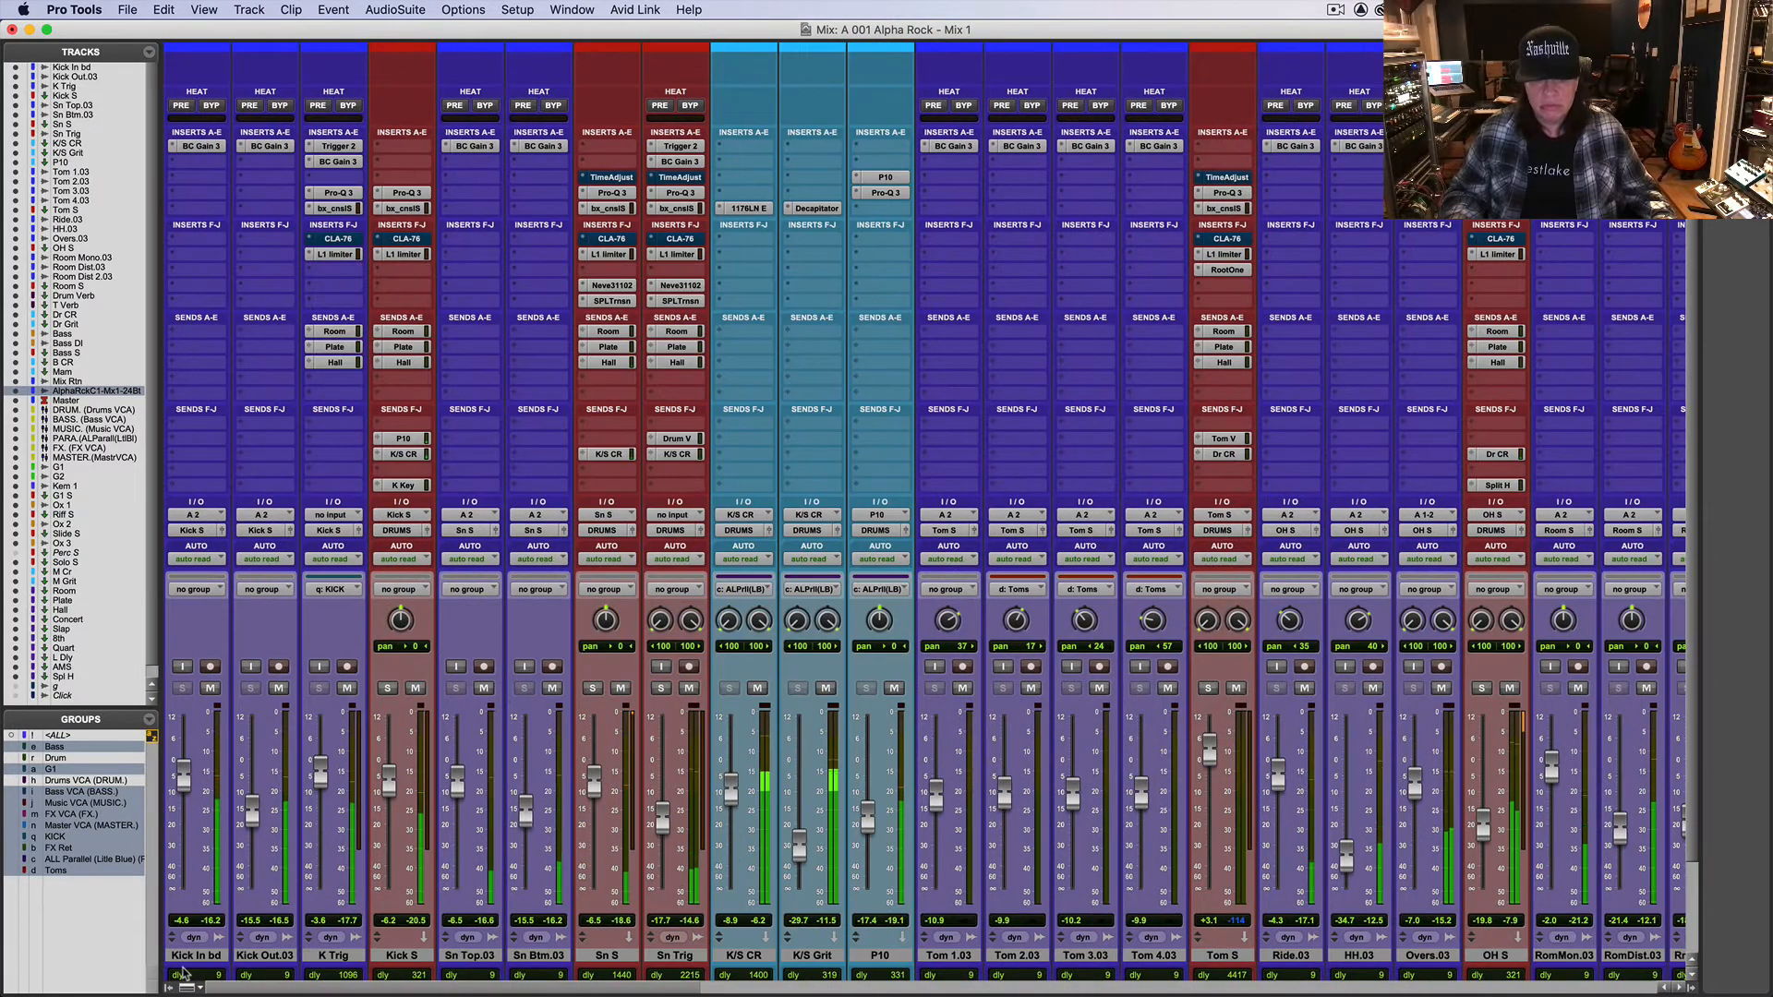
click(395, 688)
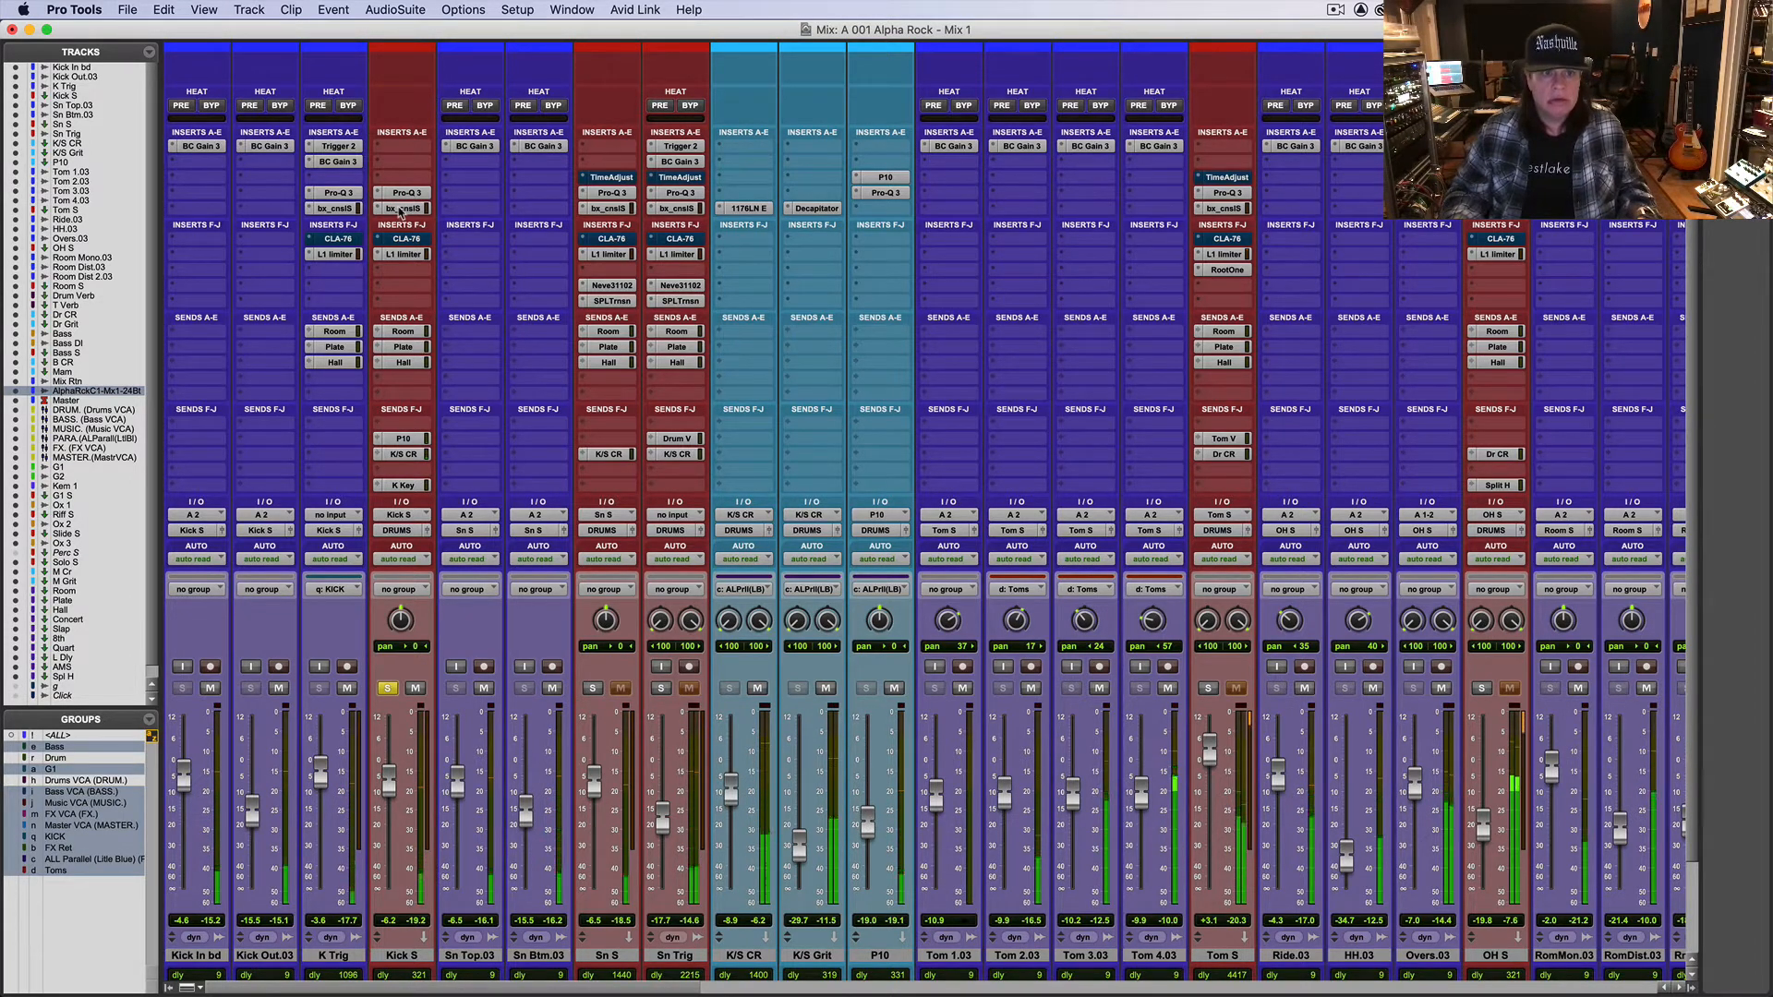
click(404, 192)
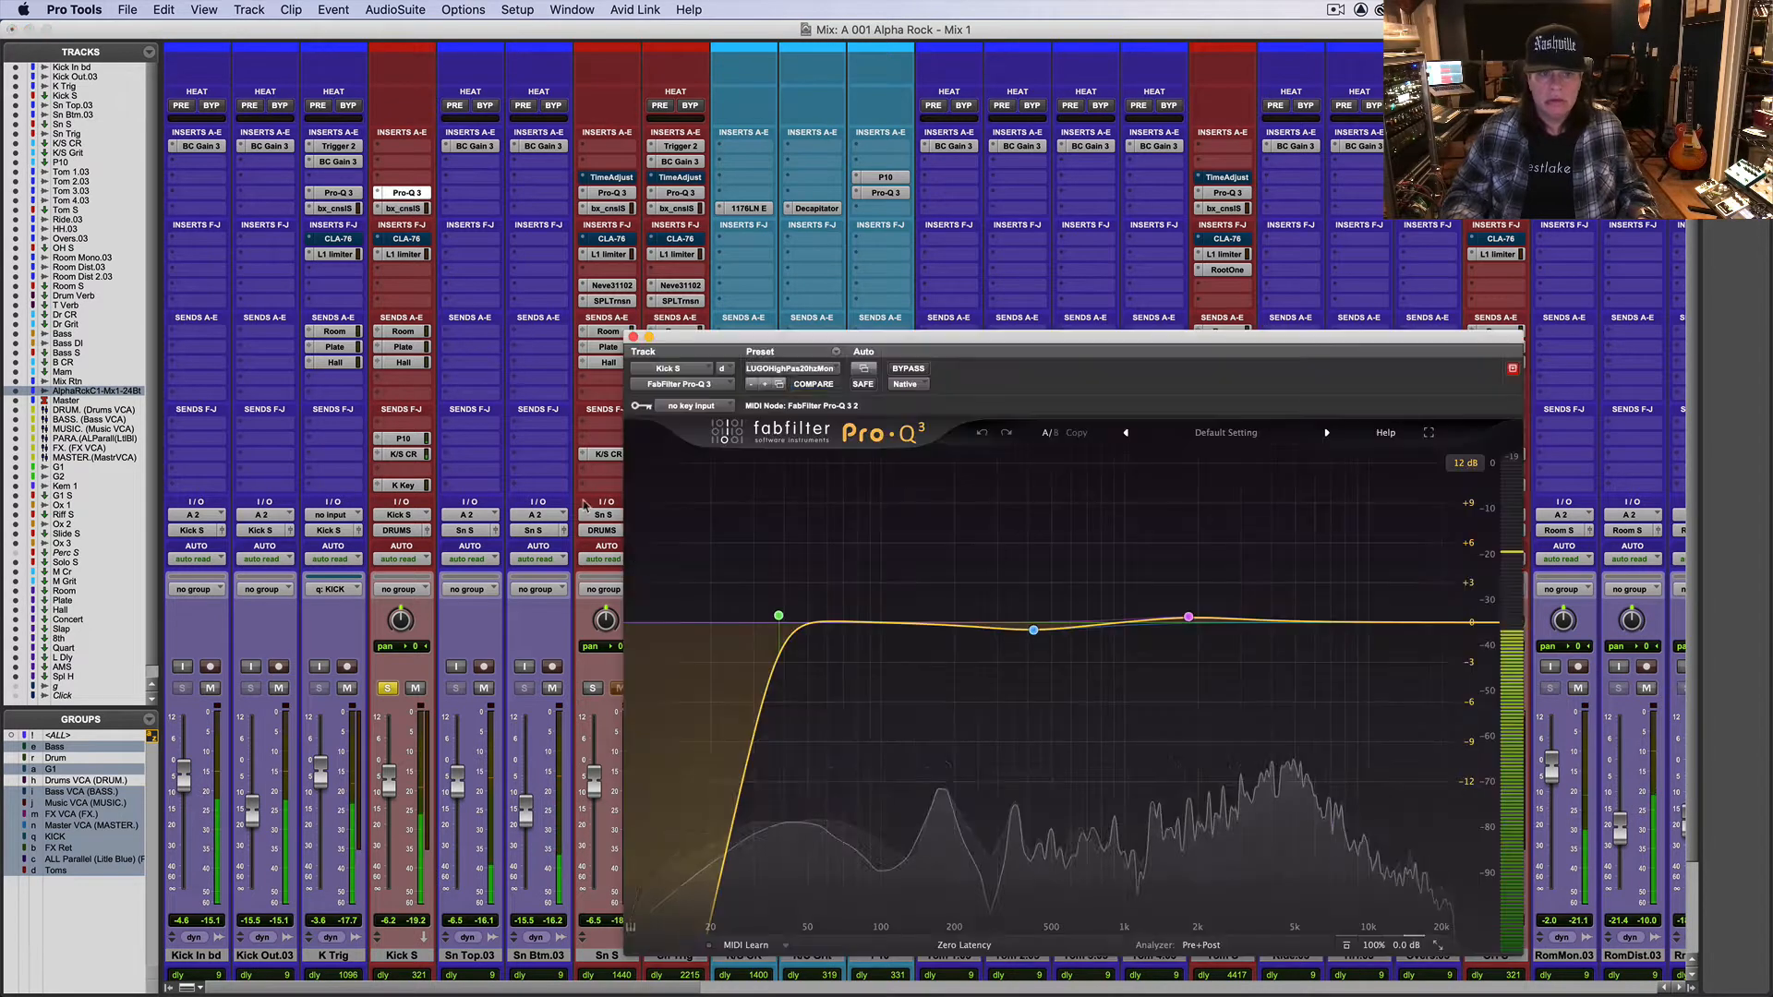
drag(779, 616, 779, 621)
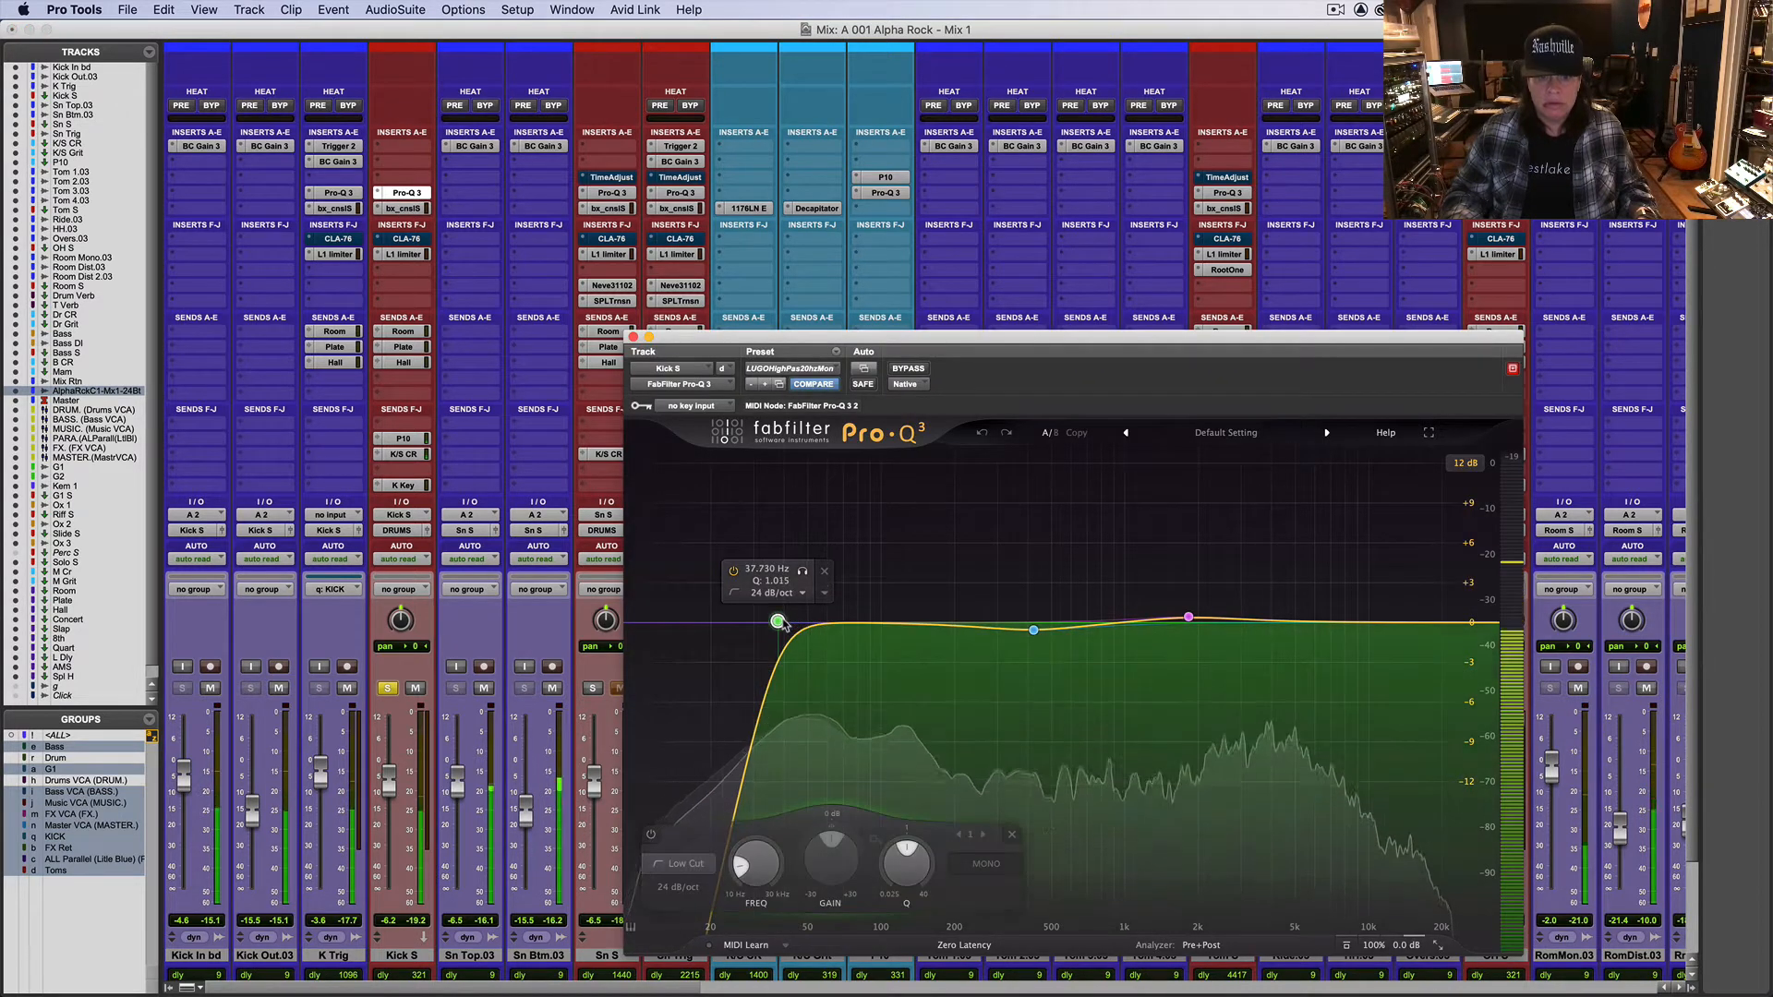
drag(779, 622, 788, 629)
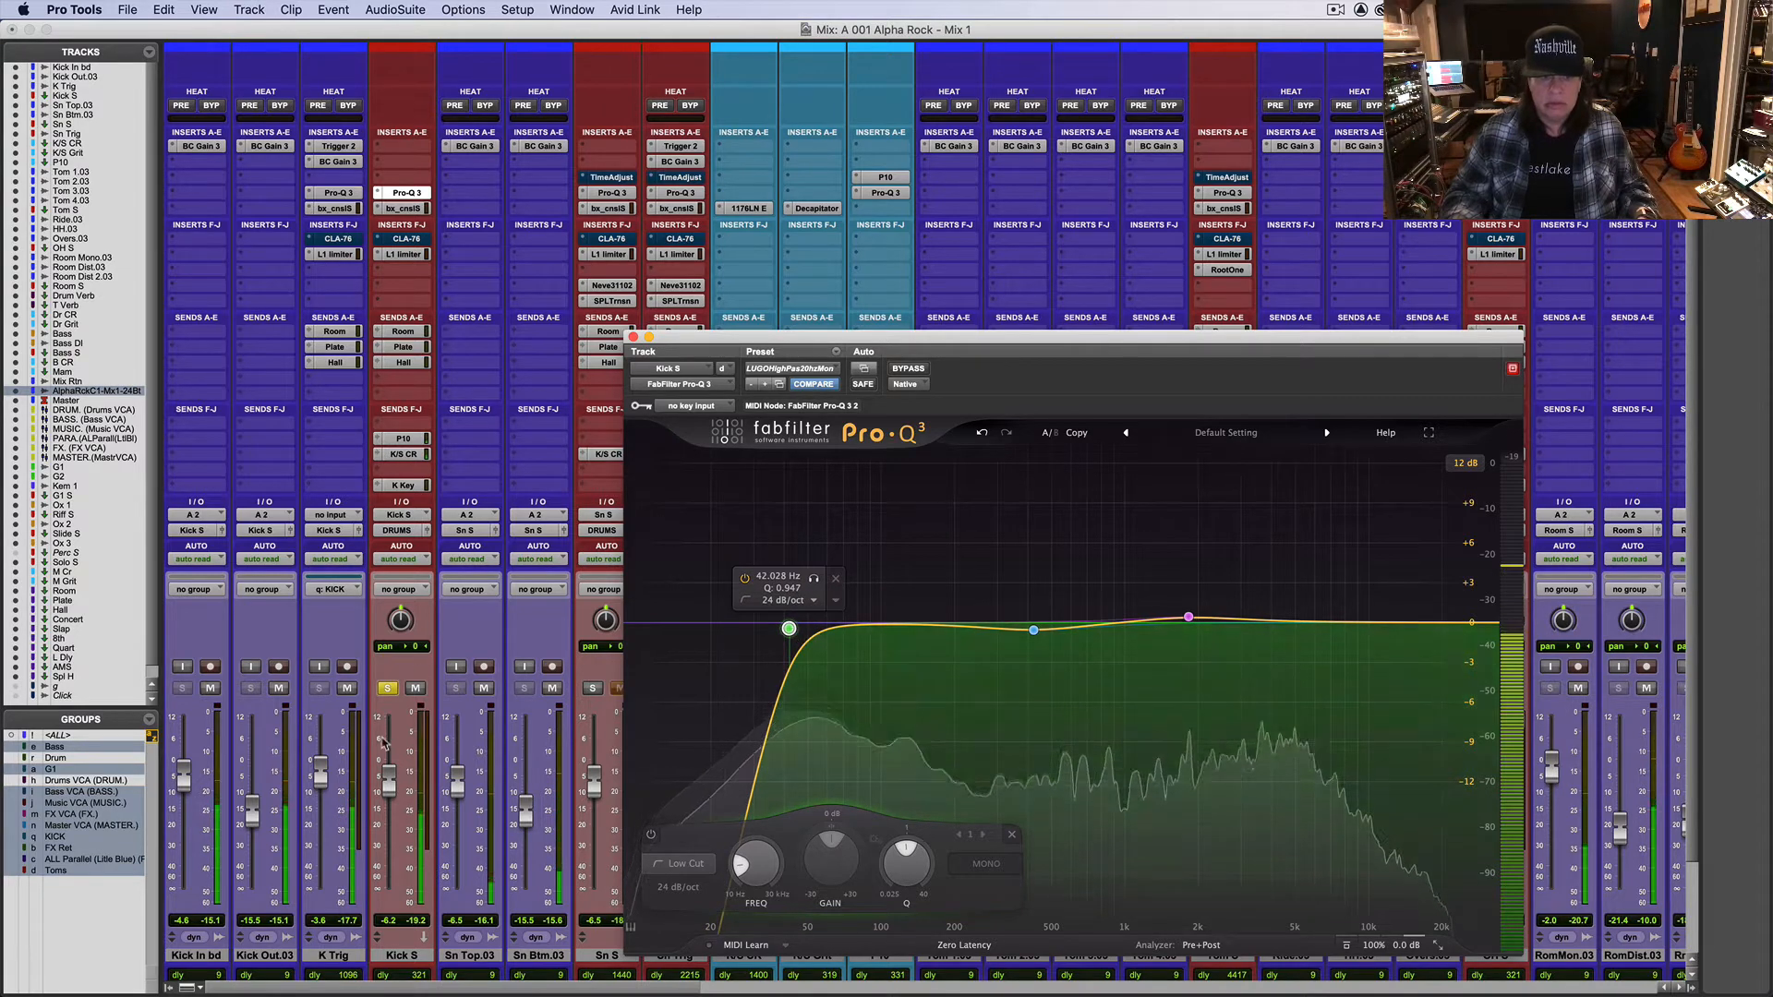
click(387, 688)
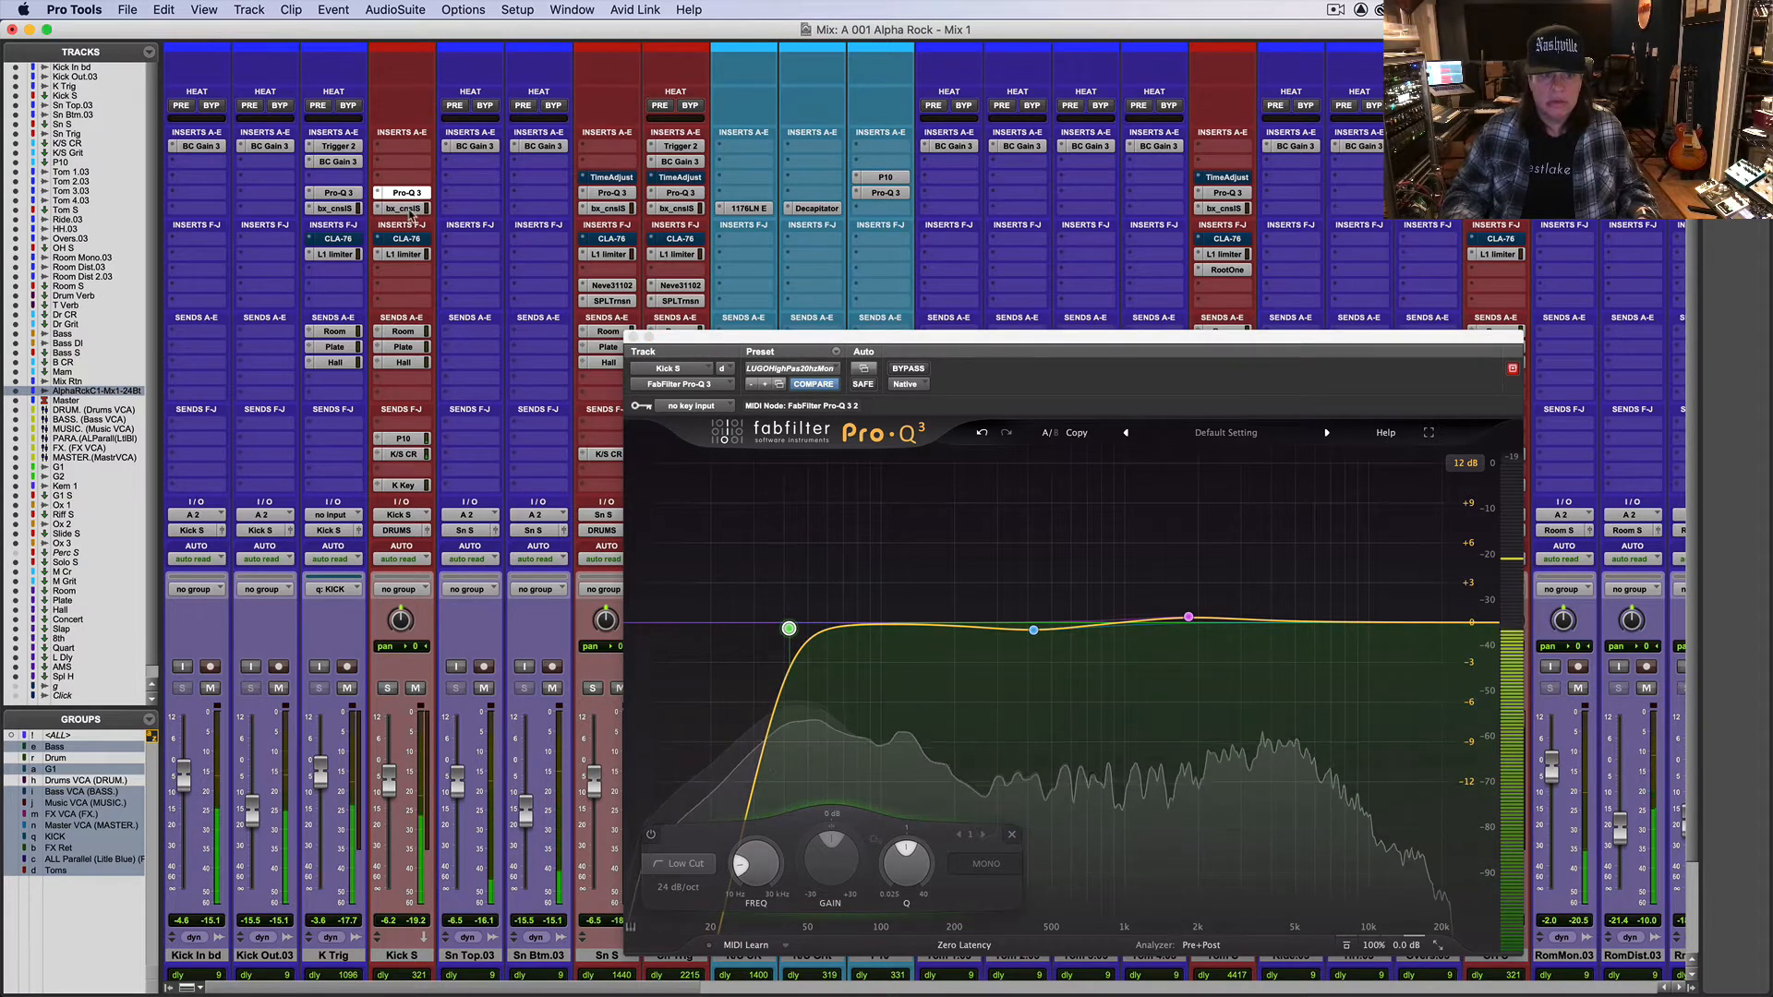
Step: Raise the compressor ratio and lower its threshold in Kick S's bx_console SSL 4000 E, and fine-tune the LF gain
click(407, 210)
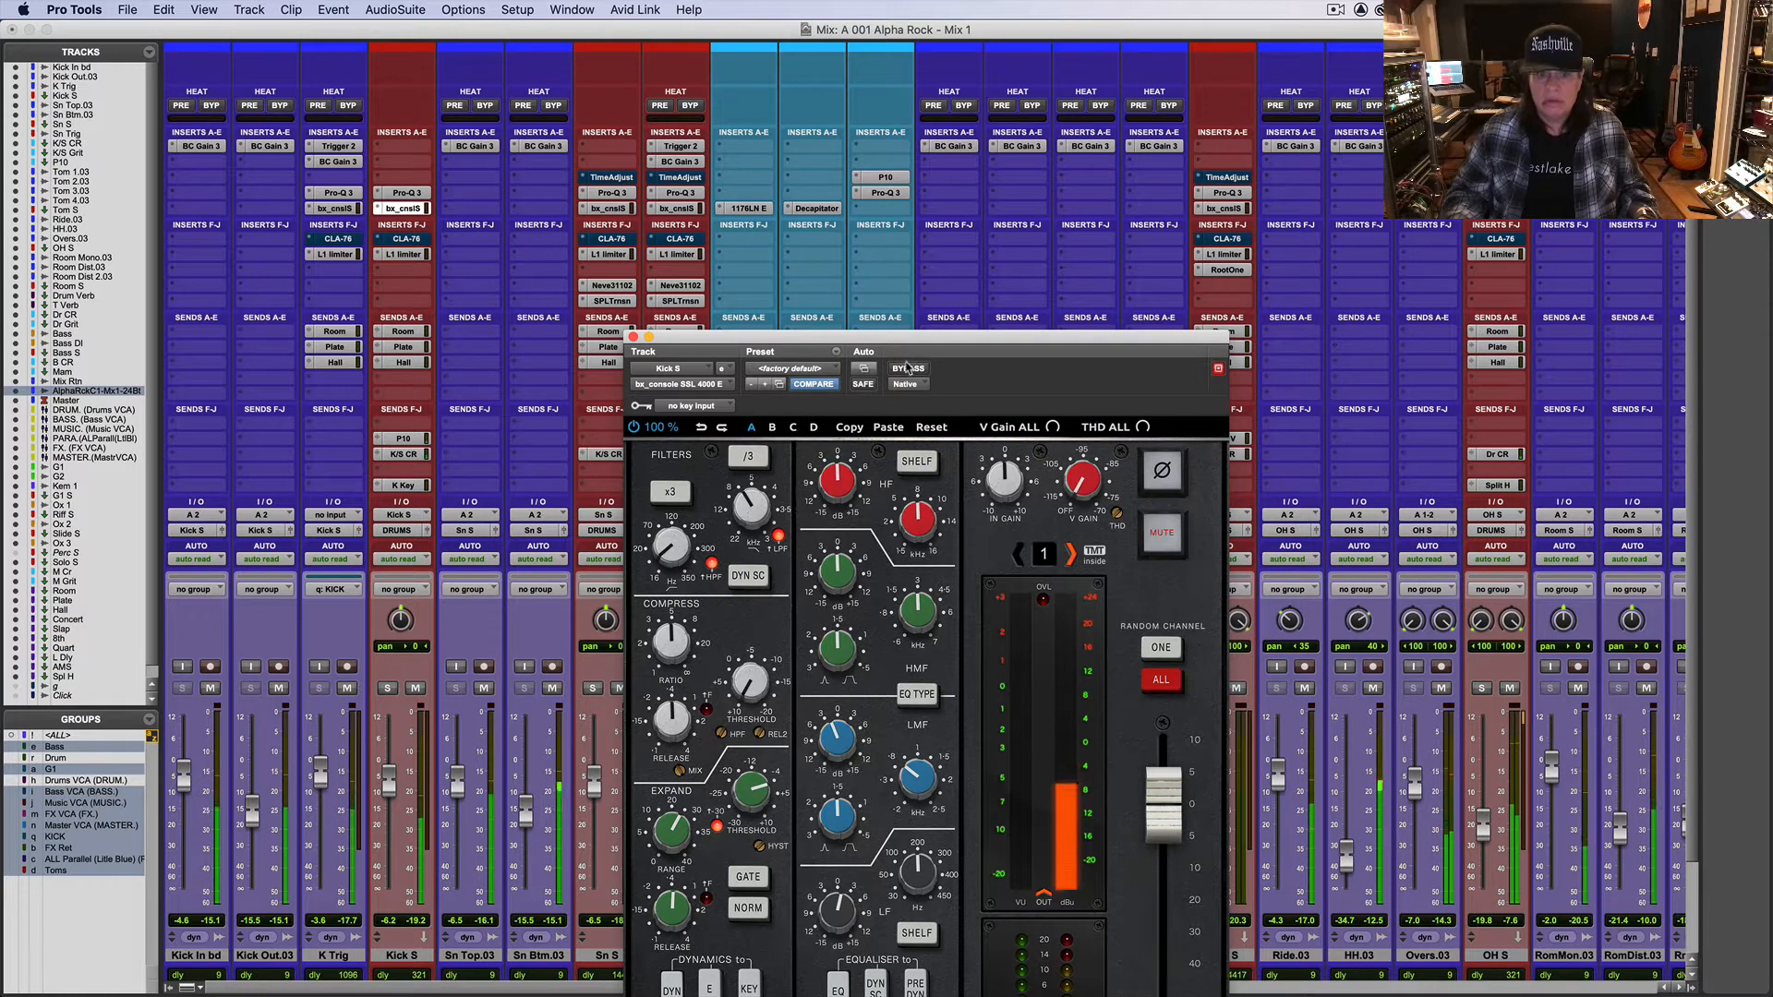
drag(906, 337, 912, 132)
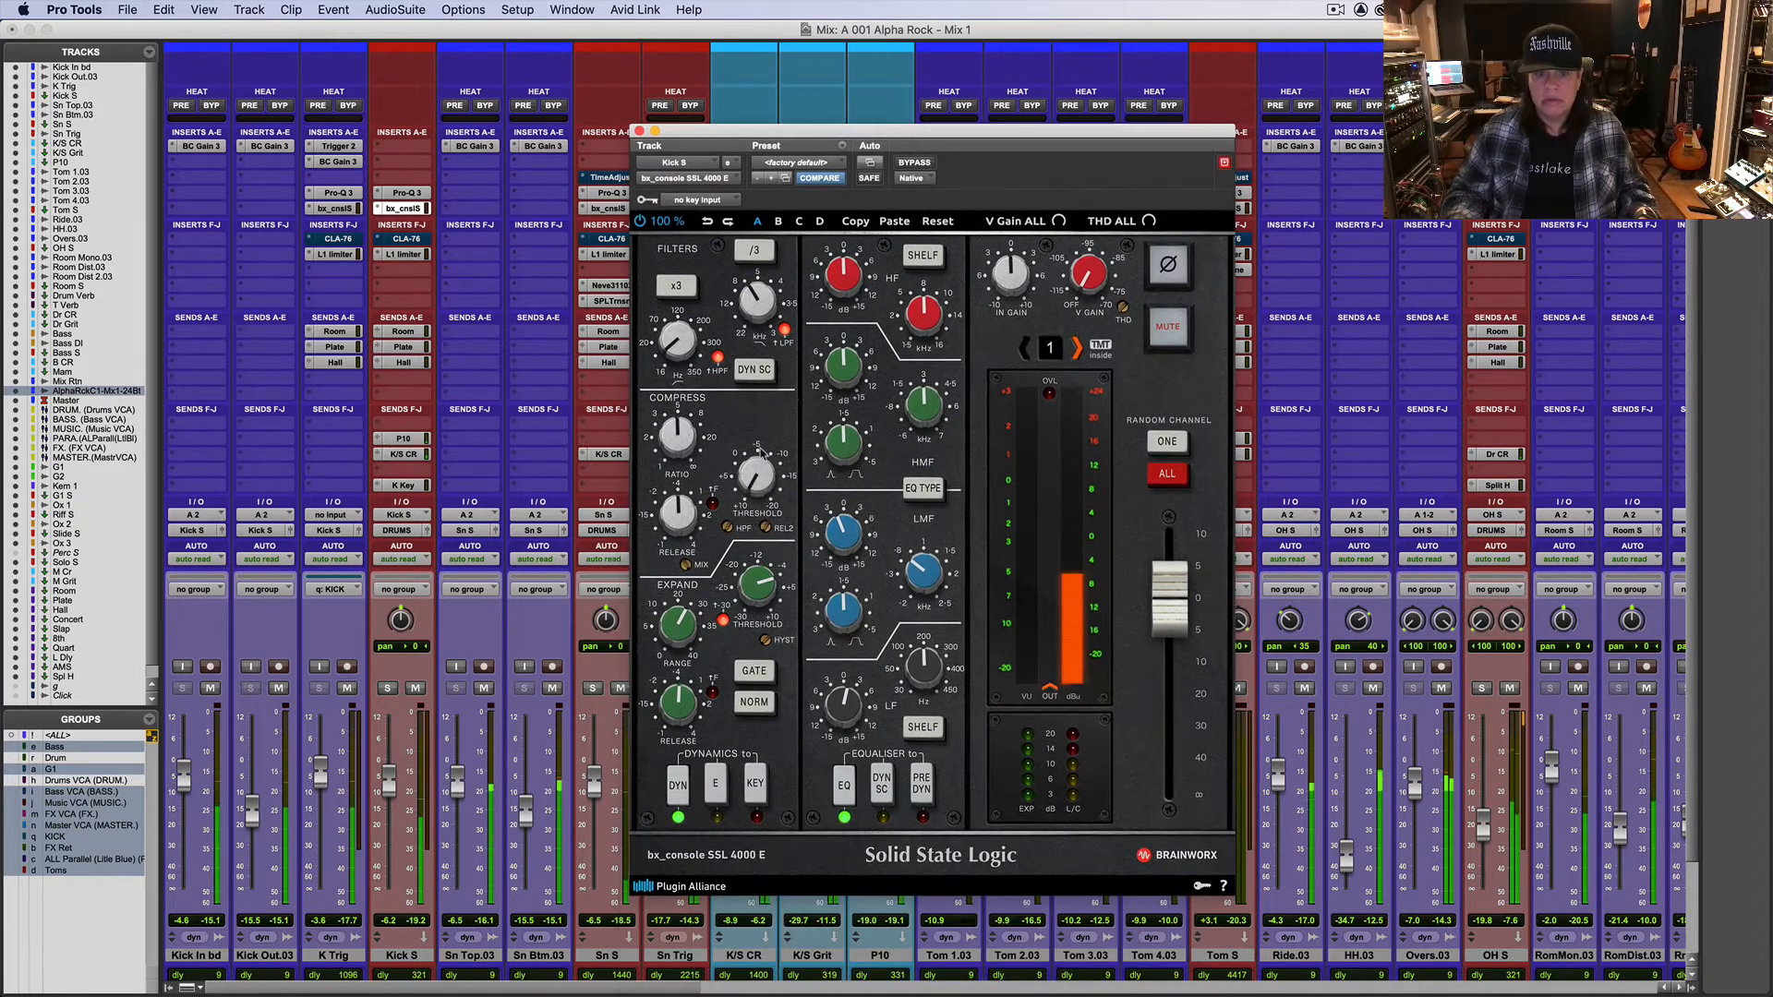
drag(677, 442, 679, 392)
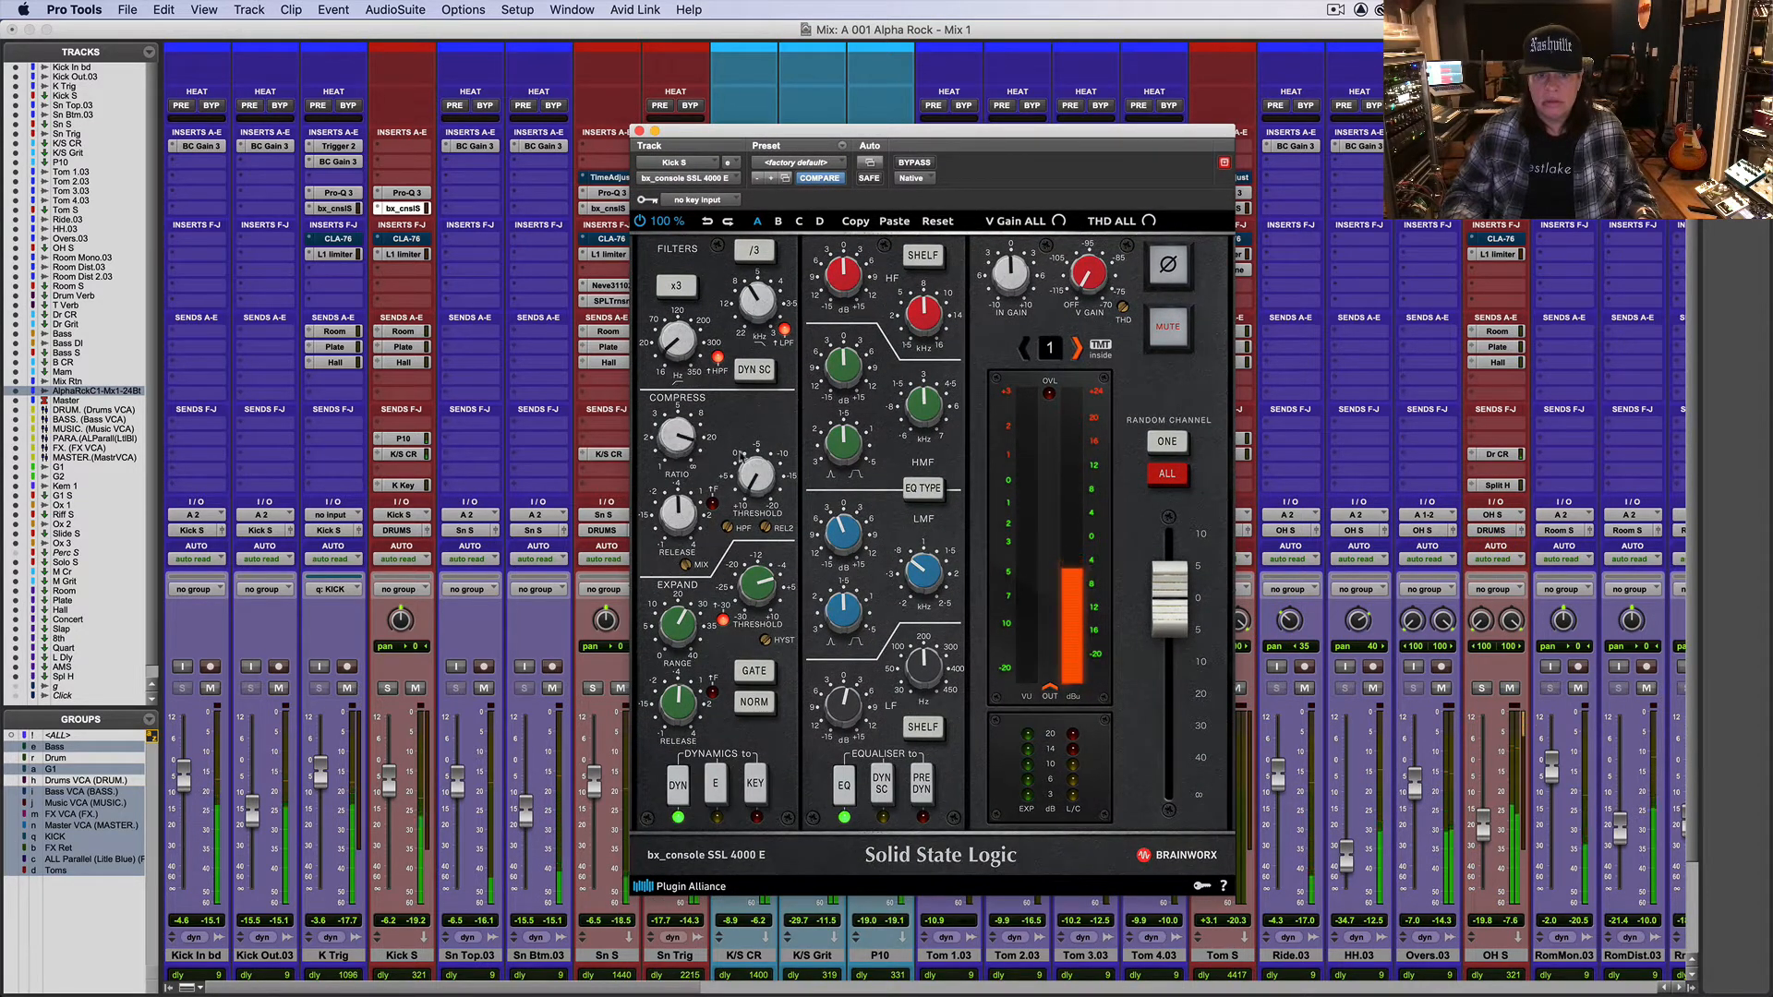
mouse_move(753, 476)
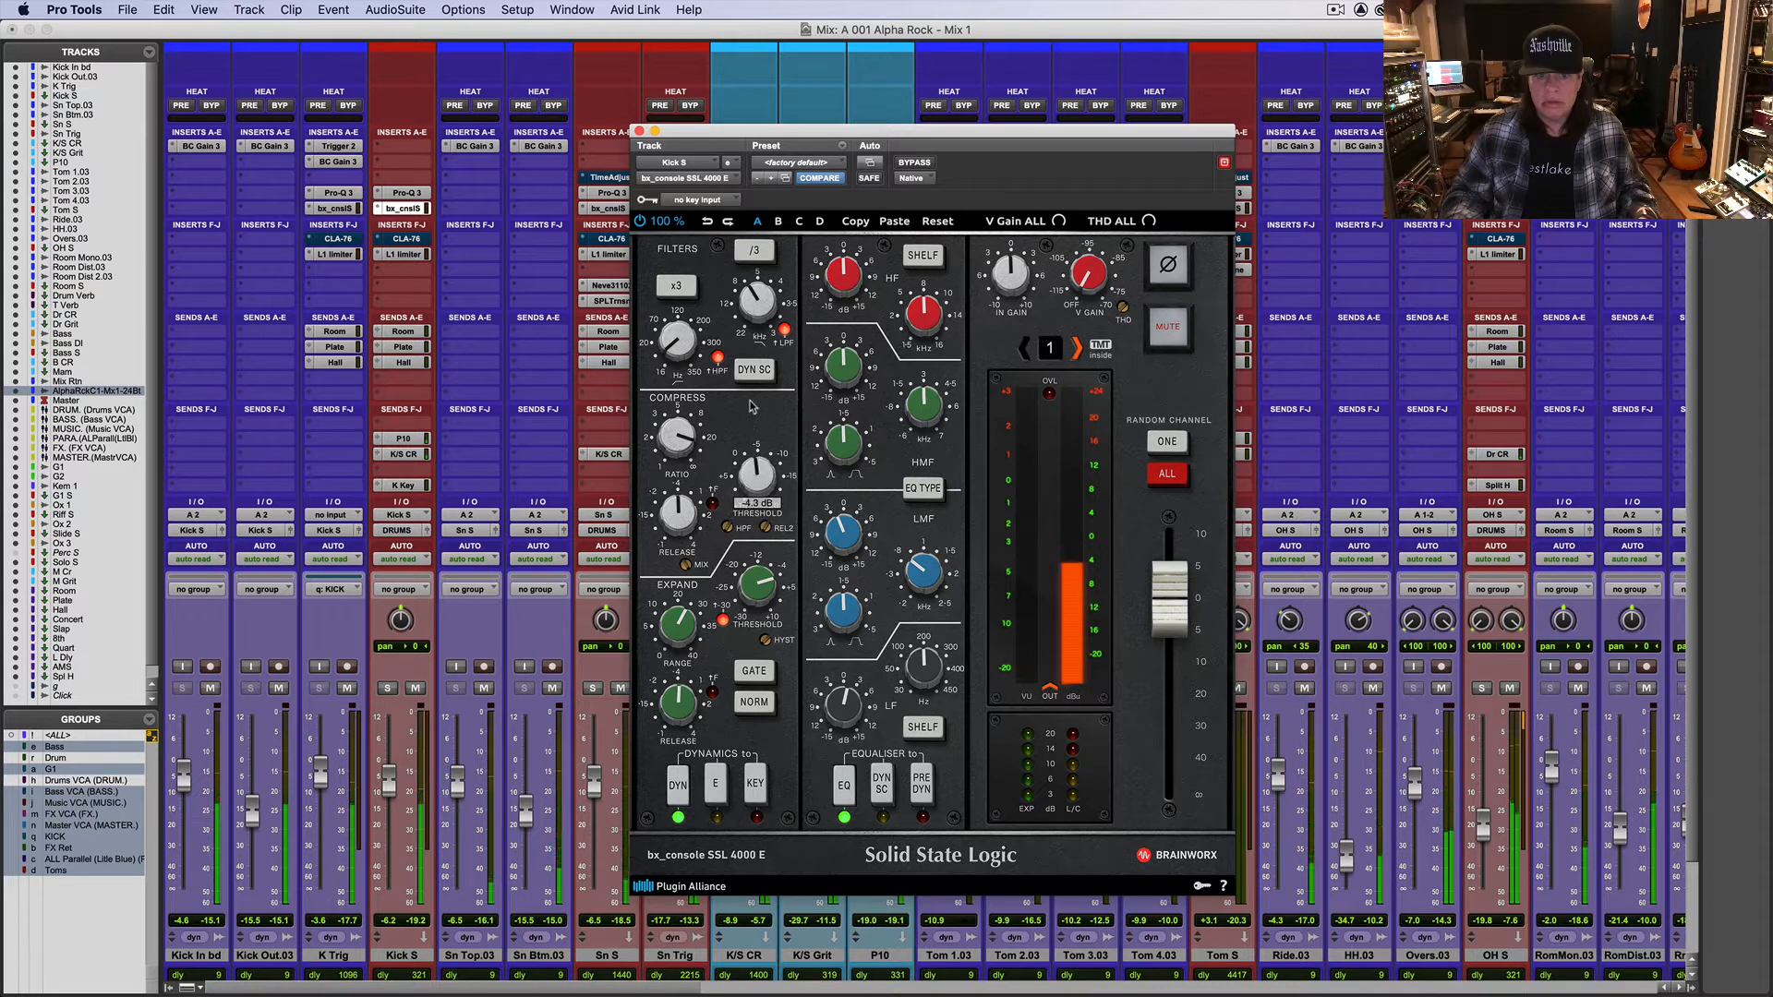
drag(754, 370, 755, 394)
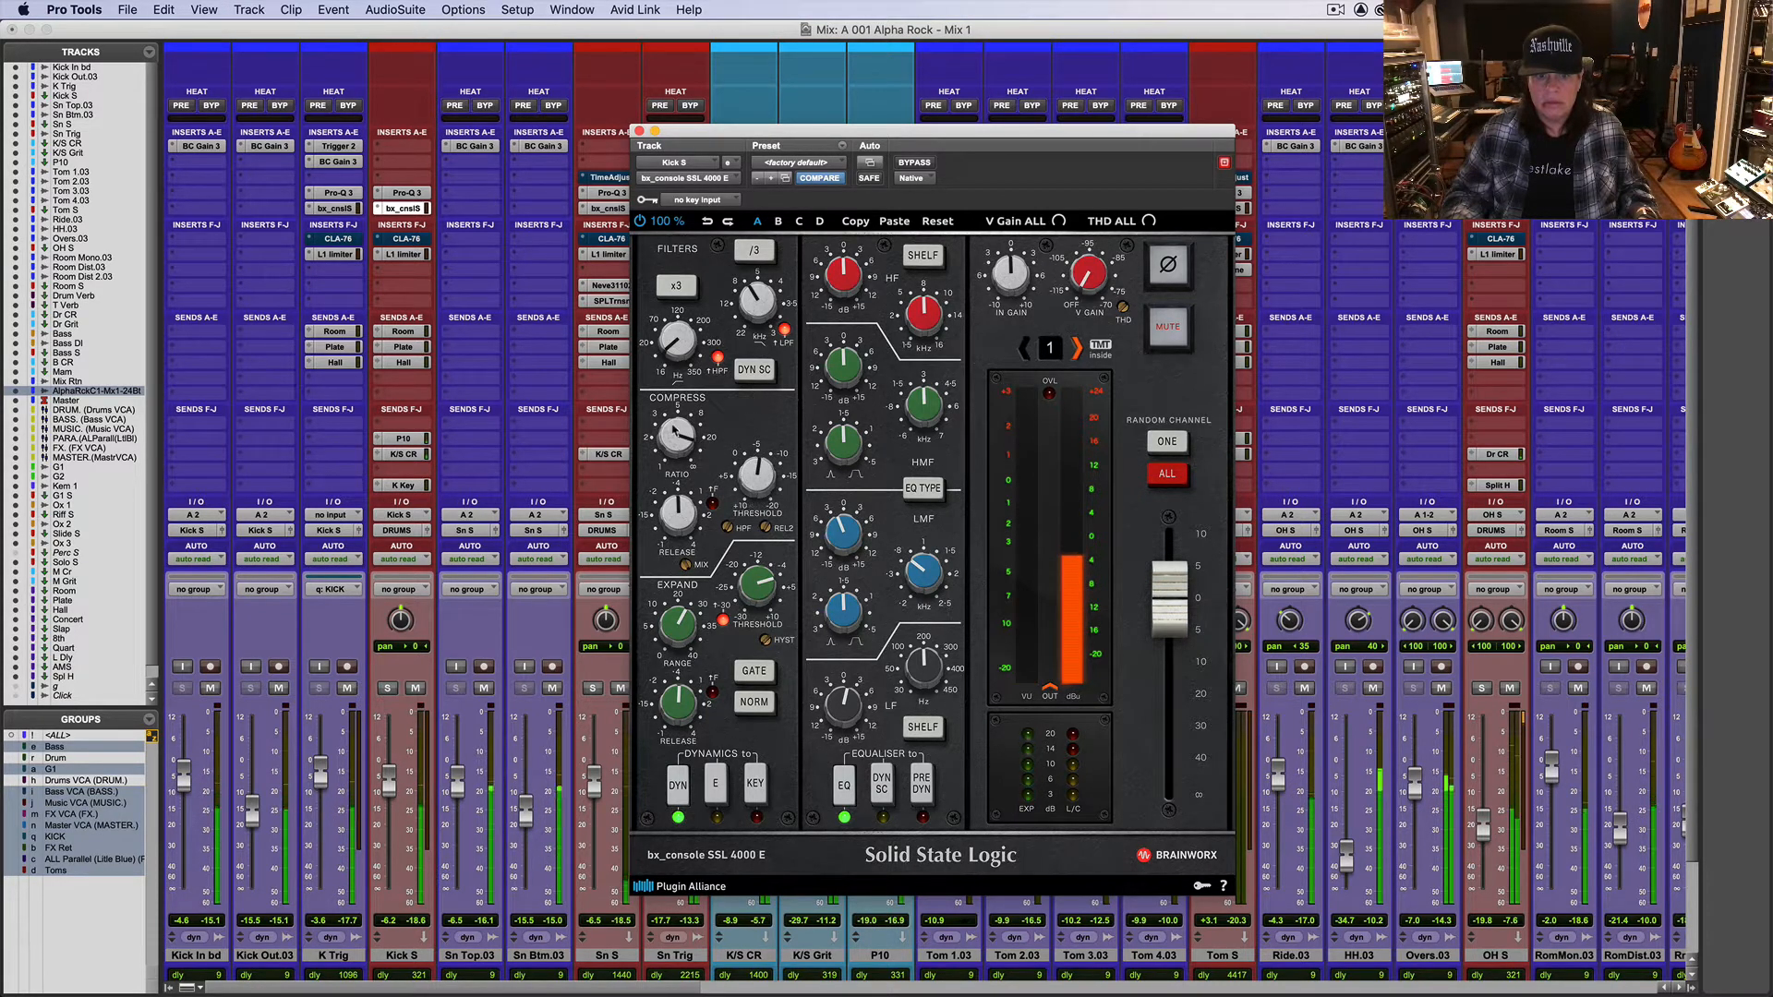
mouse_move(759, 476)
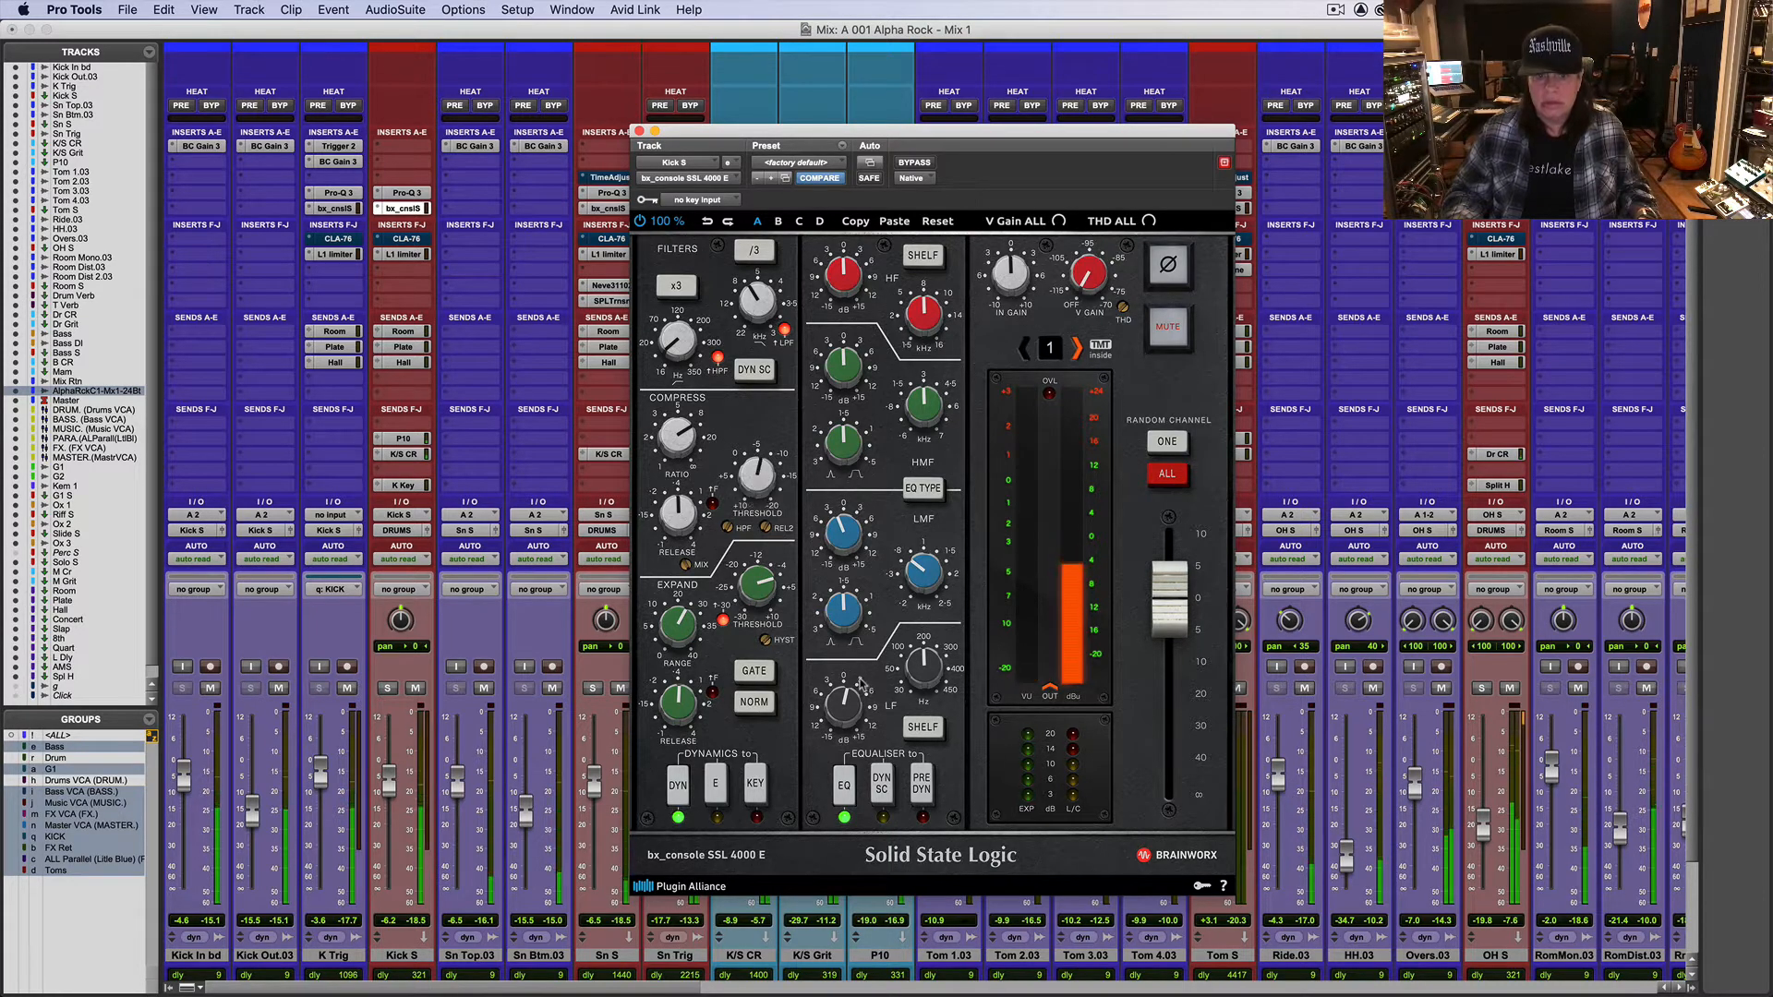
mouse_move(848, 706)
drag(848, 706, 850, 708)
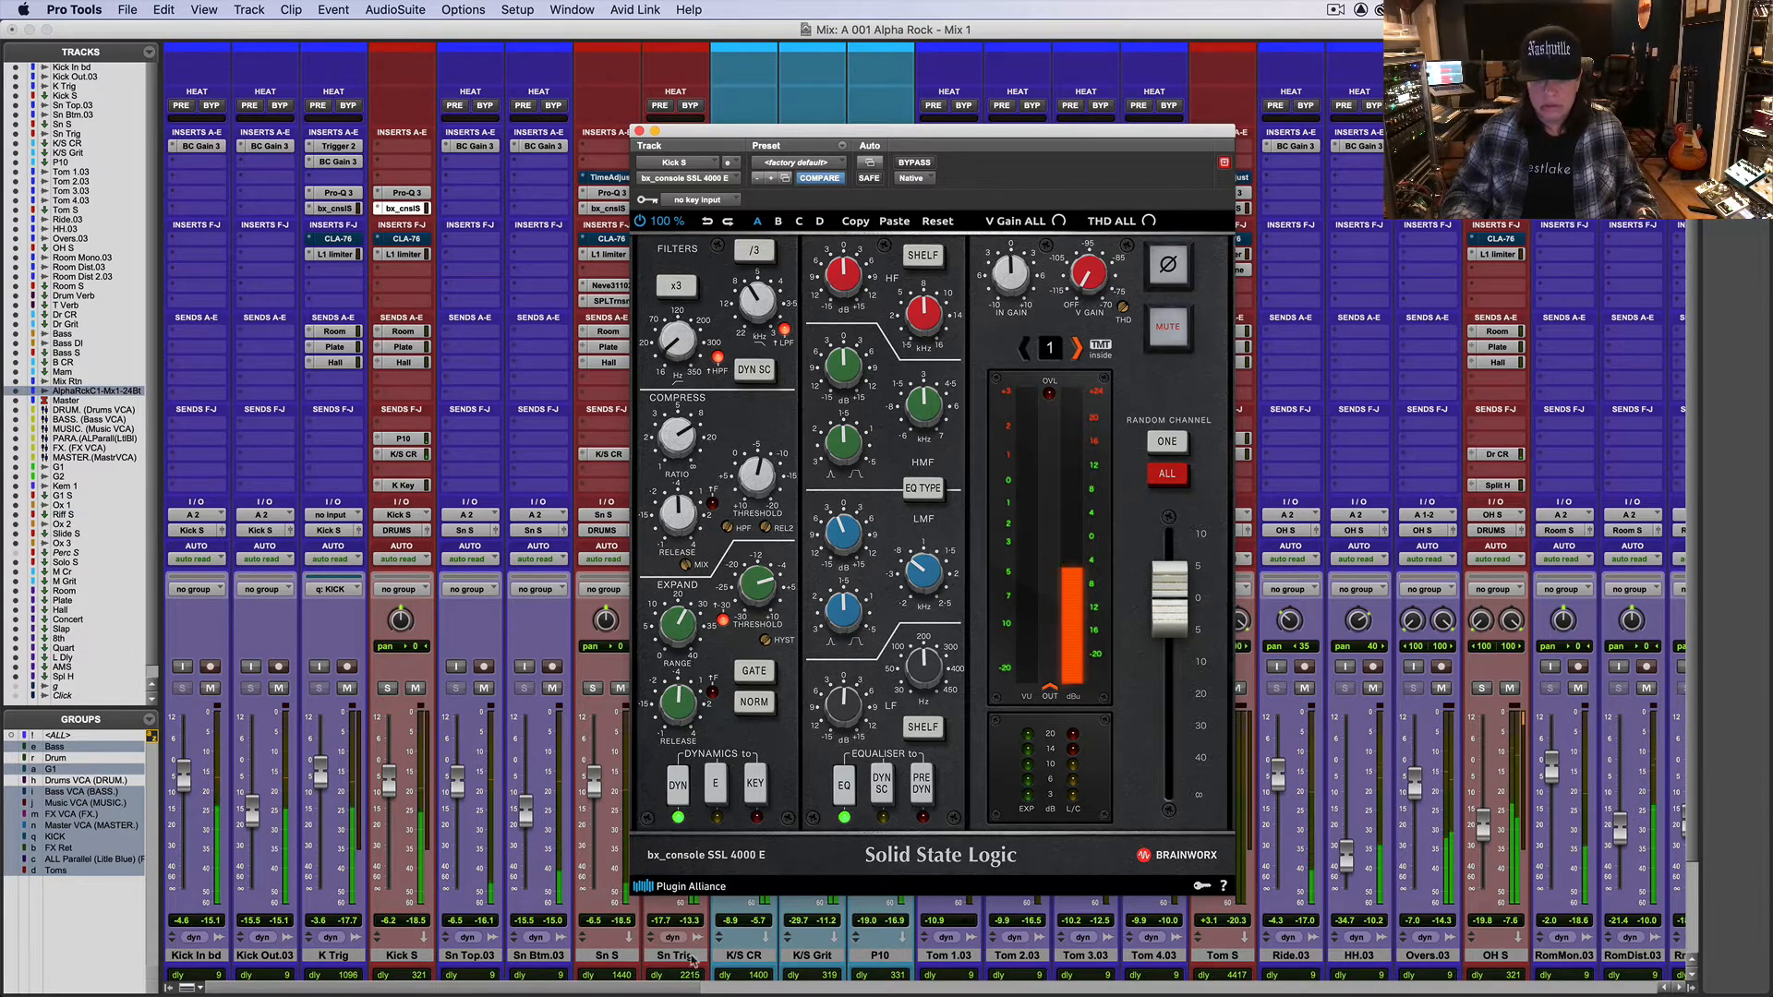
Step: Compare the live mix with the printed mix by switching the print track's input monitoring off and back on
drag(679, 990, 1036, 996)
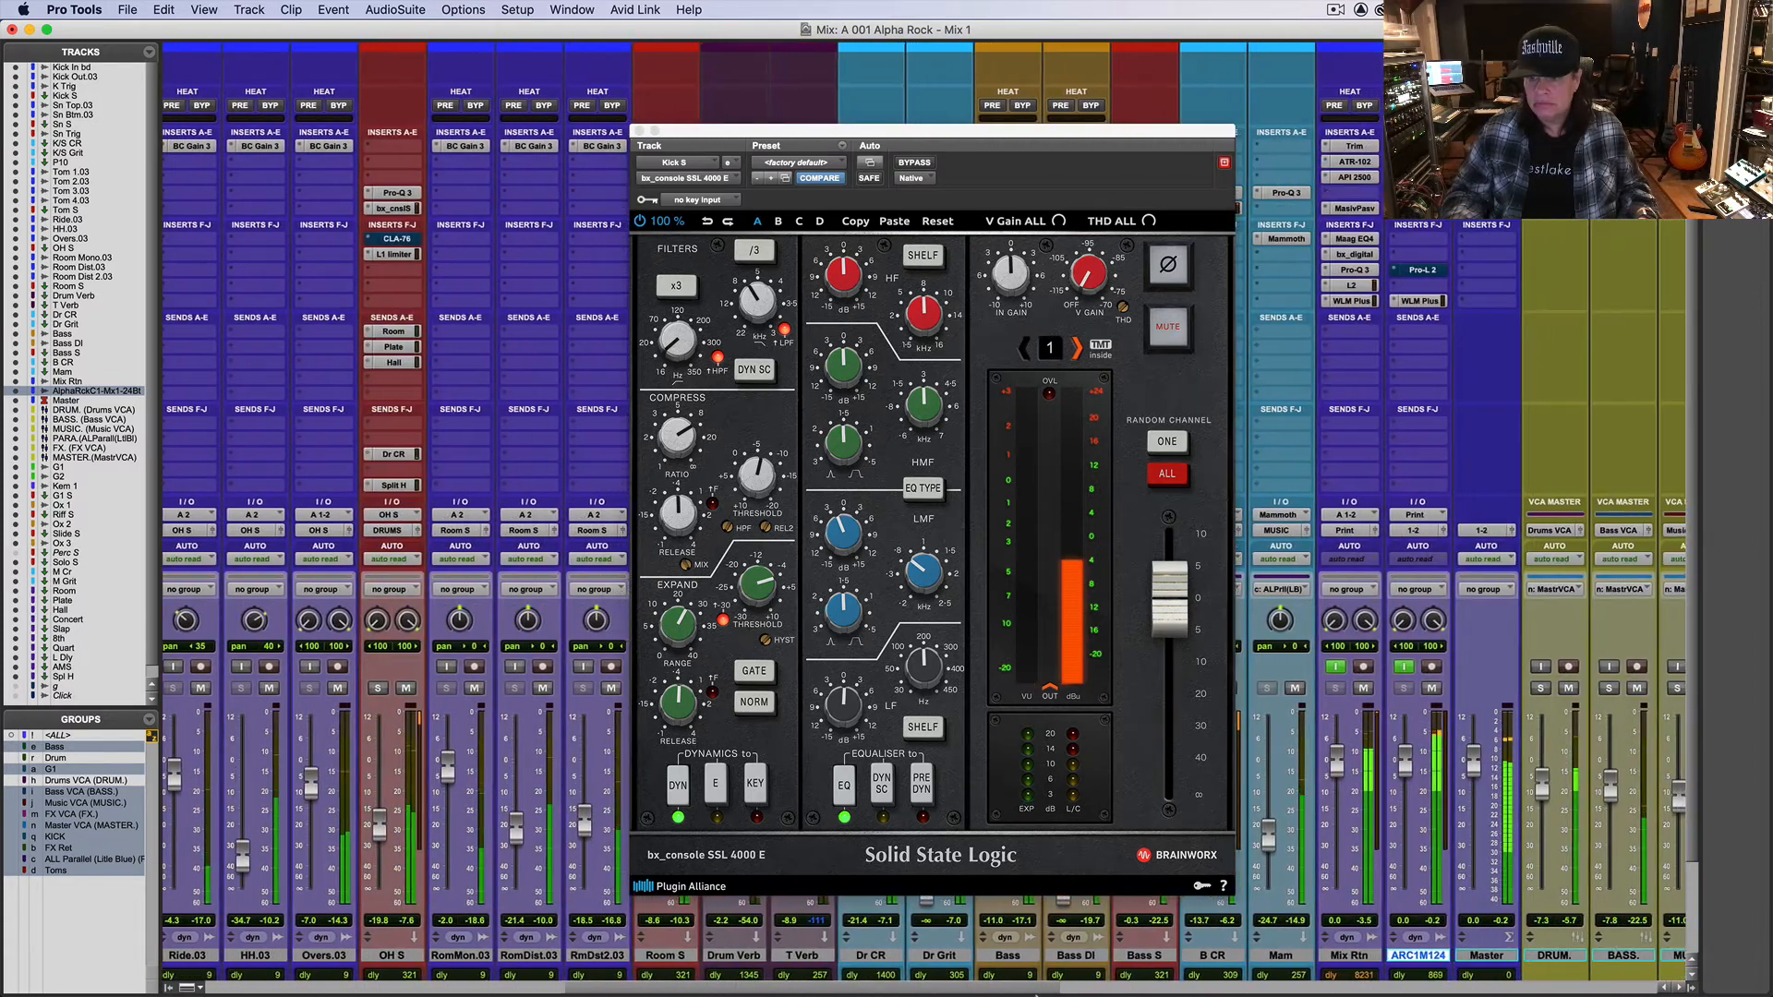
click(1401, 668)
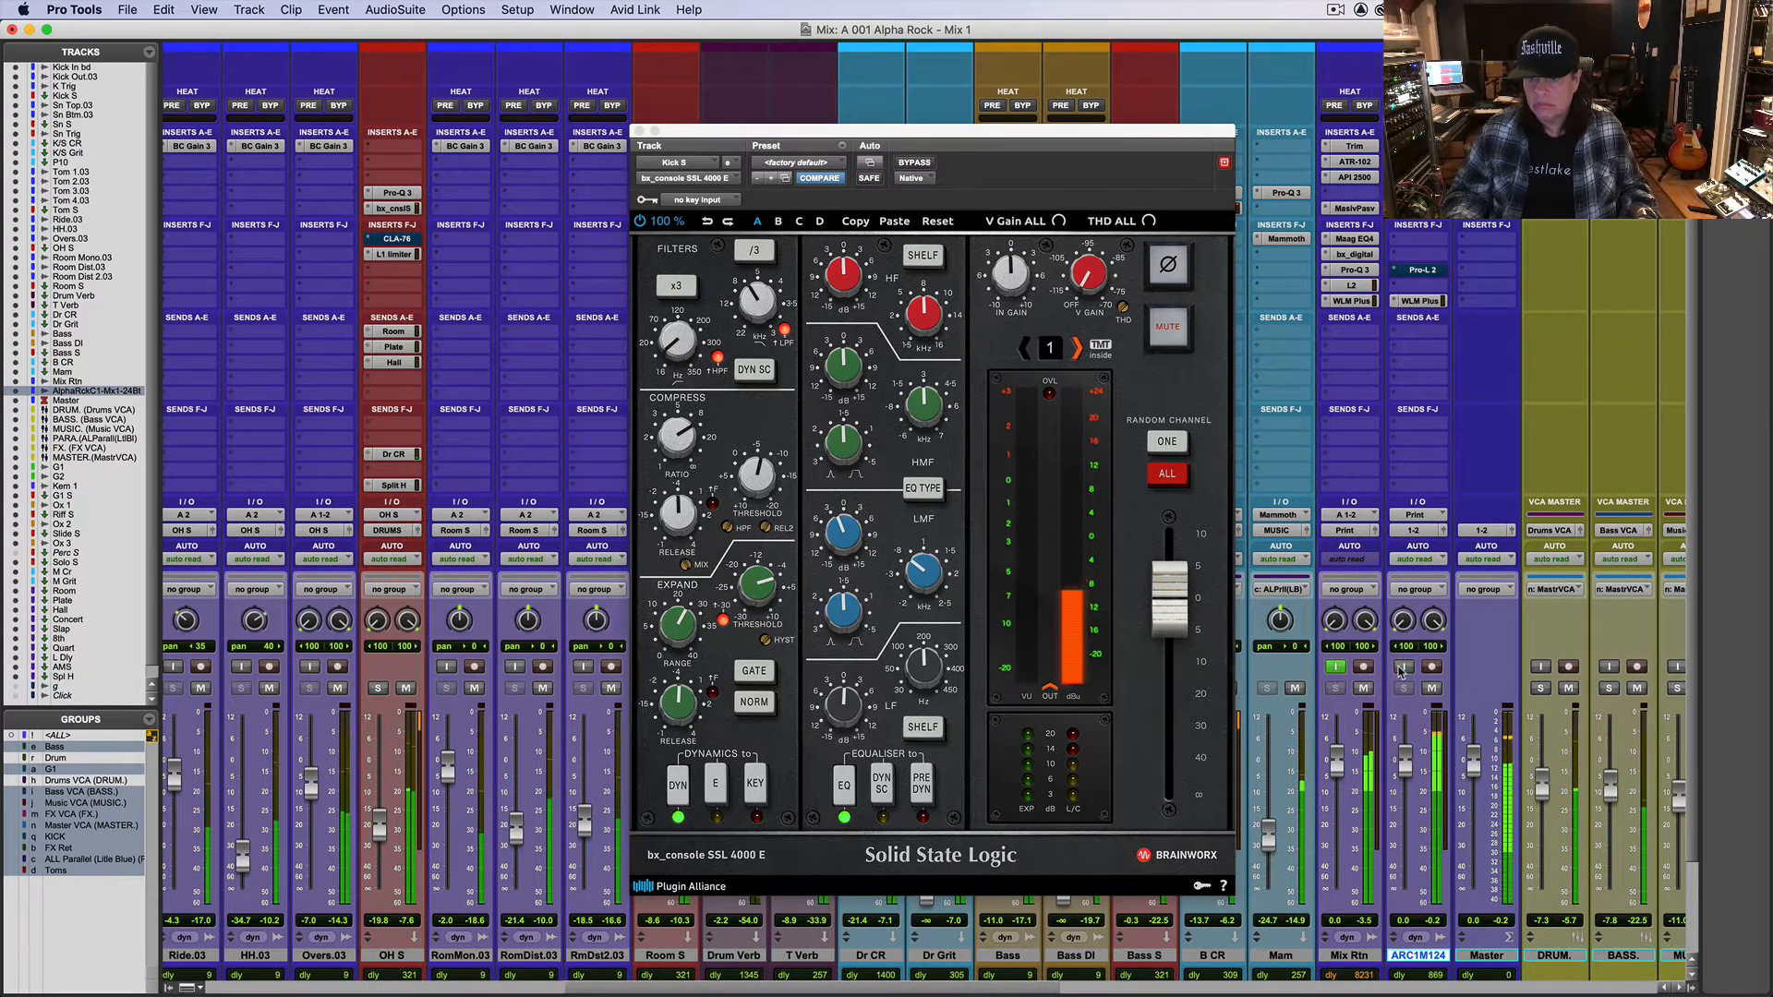
click(1401, 667)
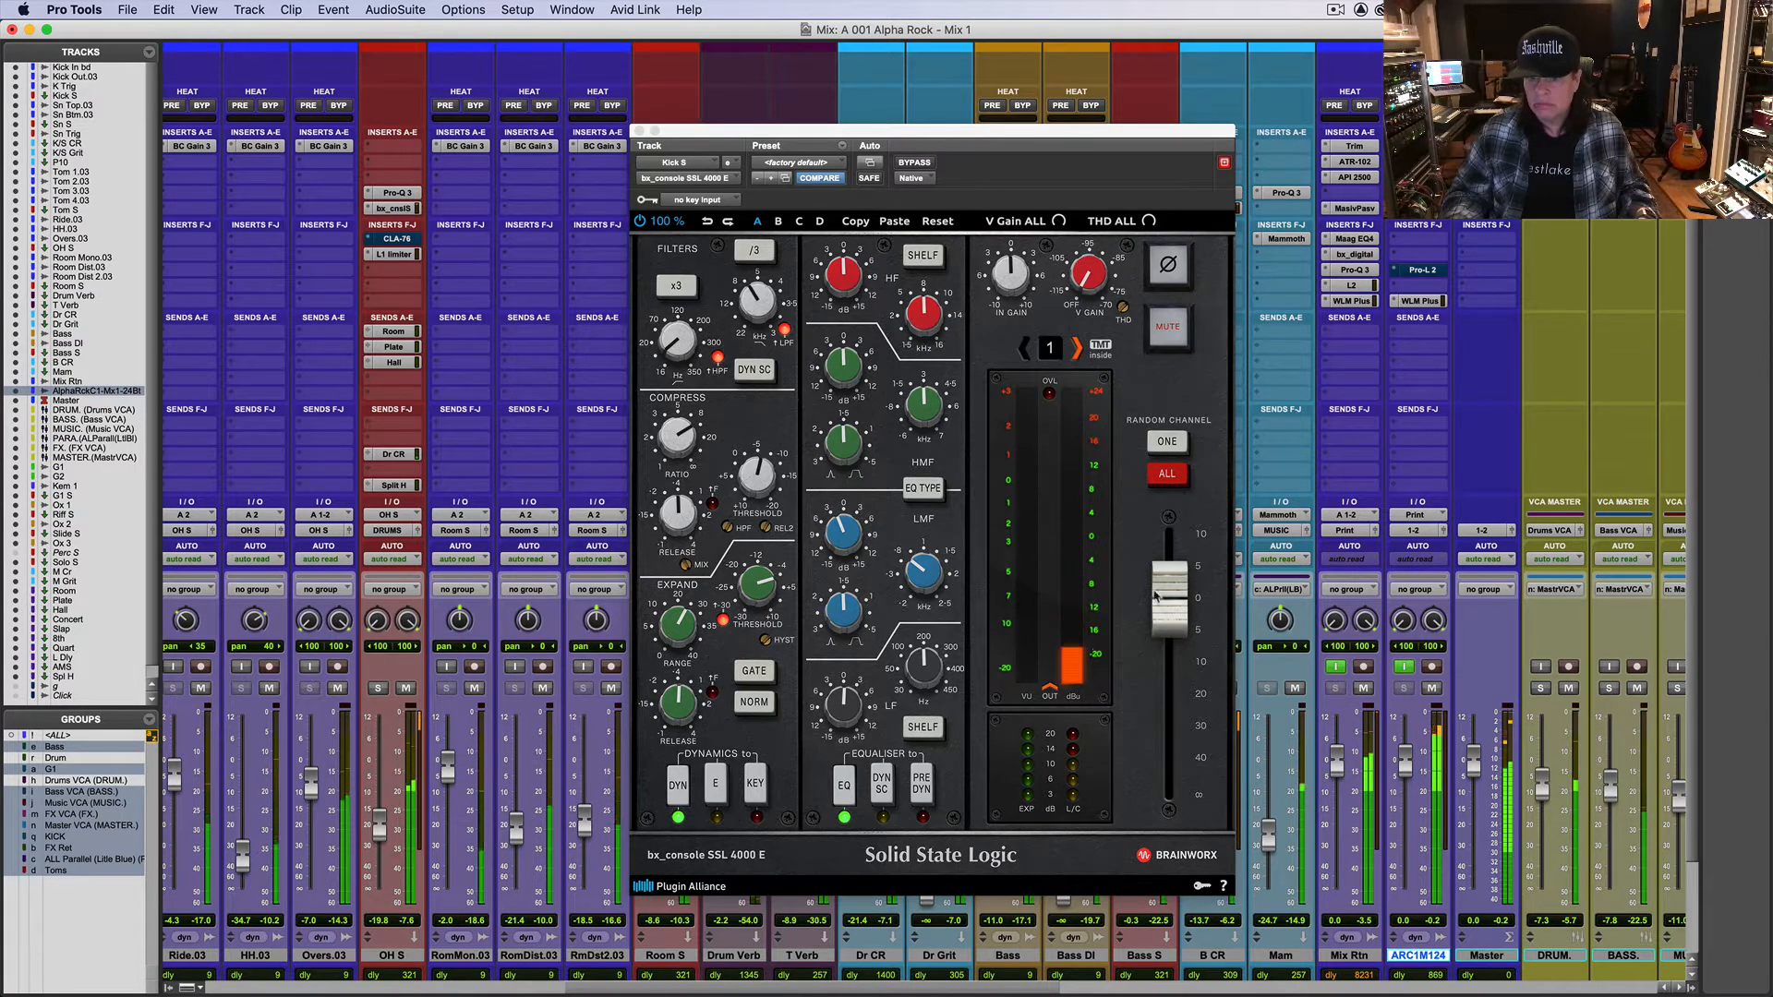
Step: Try a slightly lower output fader level in Kick S's bx_console and bring the fader back up
drag(1175, 598, 1175, 608)
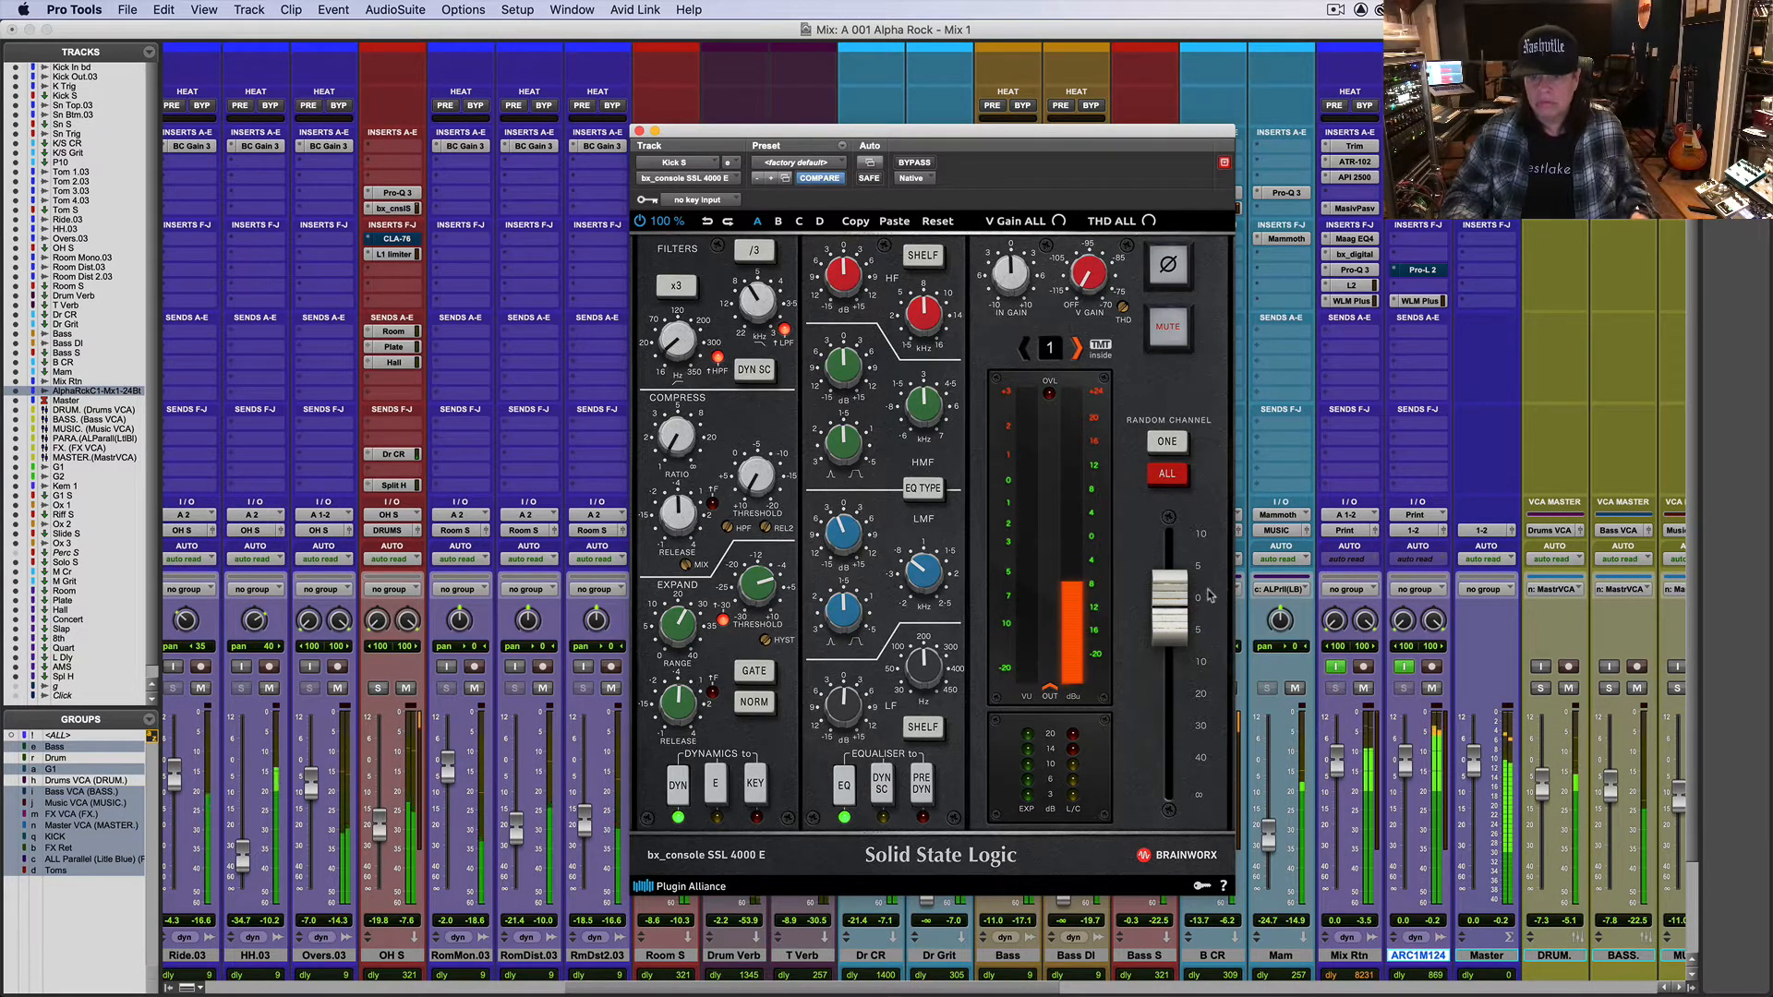
drag(1187, 606, 1186, 596)
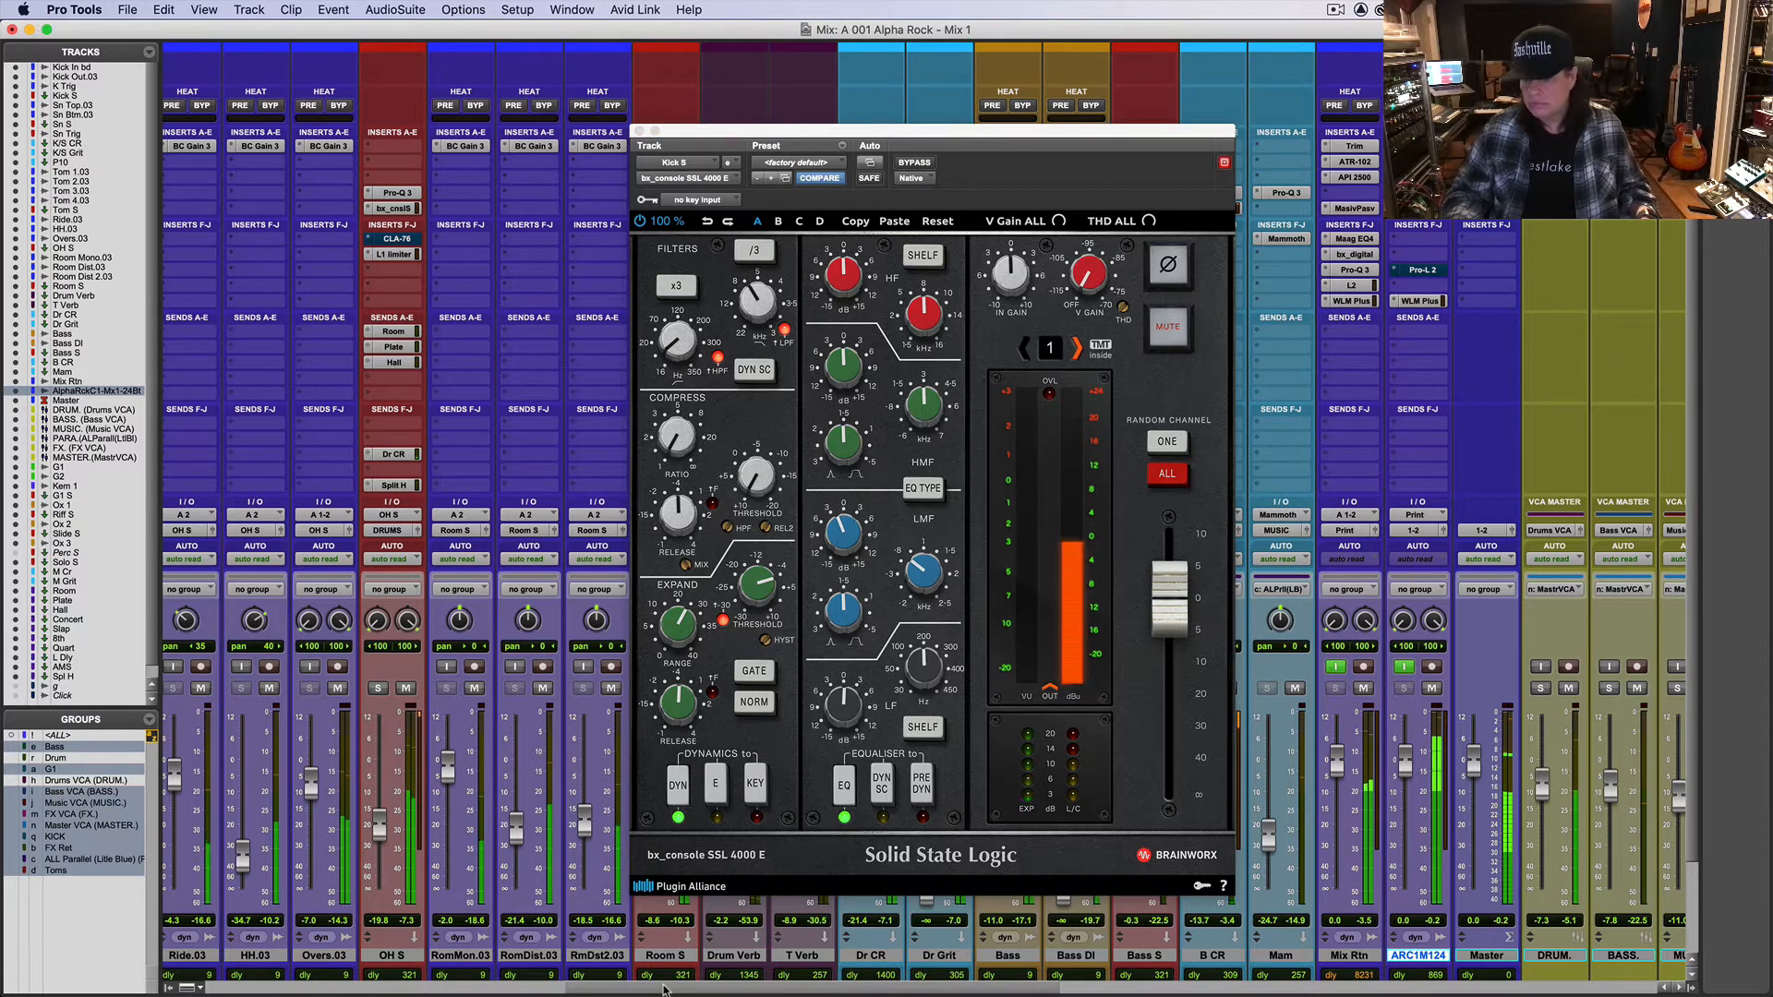
Step: Lower the linked threshold and out ceiling of Kick S's L1 limiter to -23.1 with the channel soloed, and clear the solo
drag(662, 990, 143, 975)
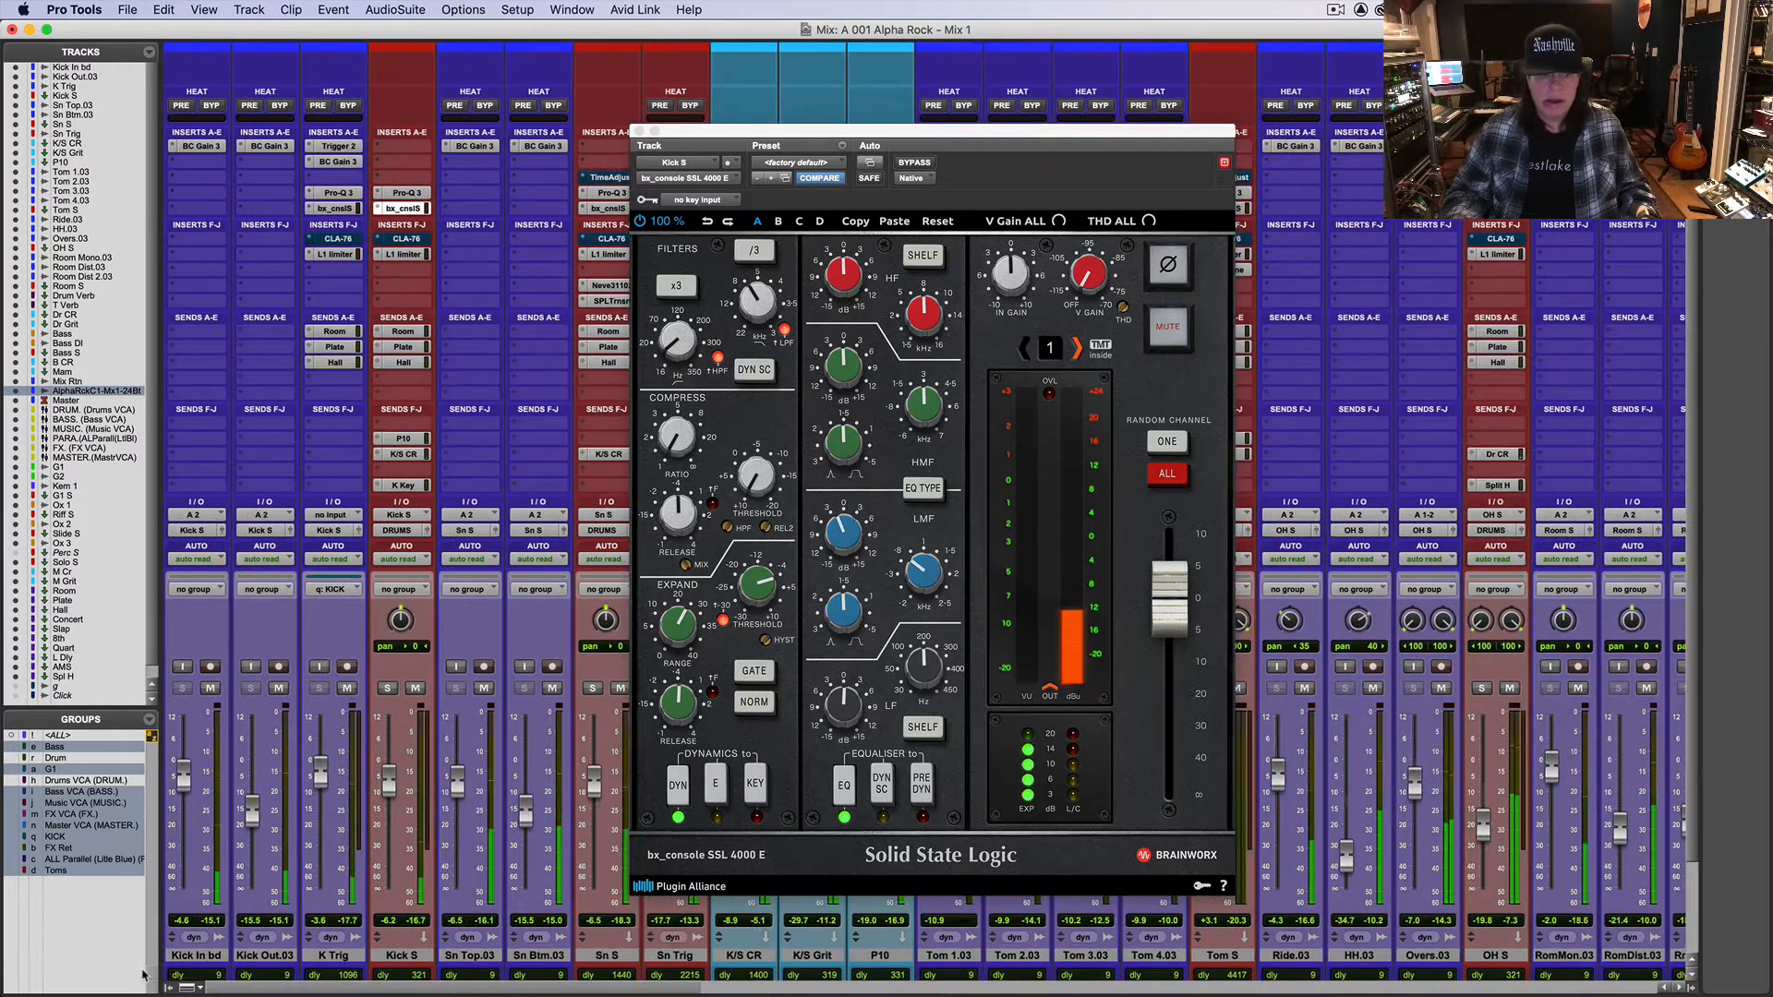
click(389, 689)
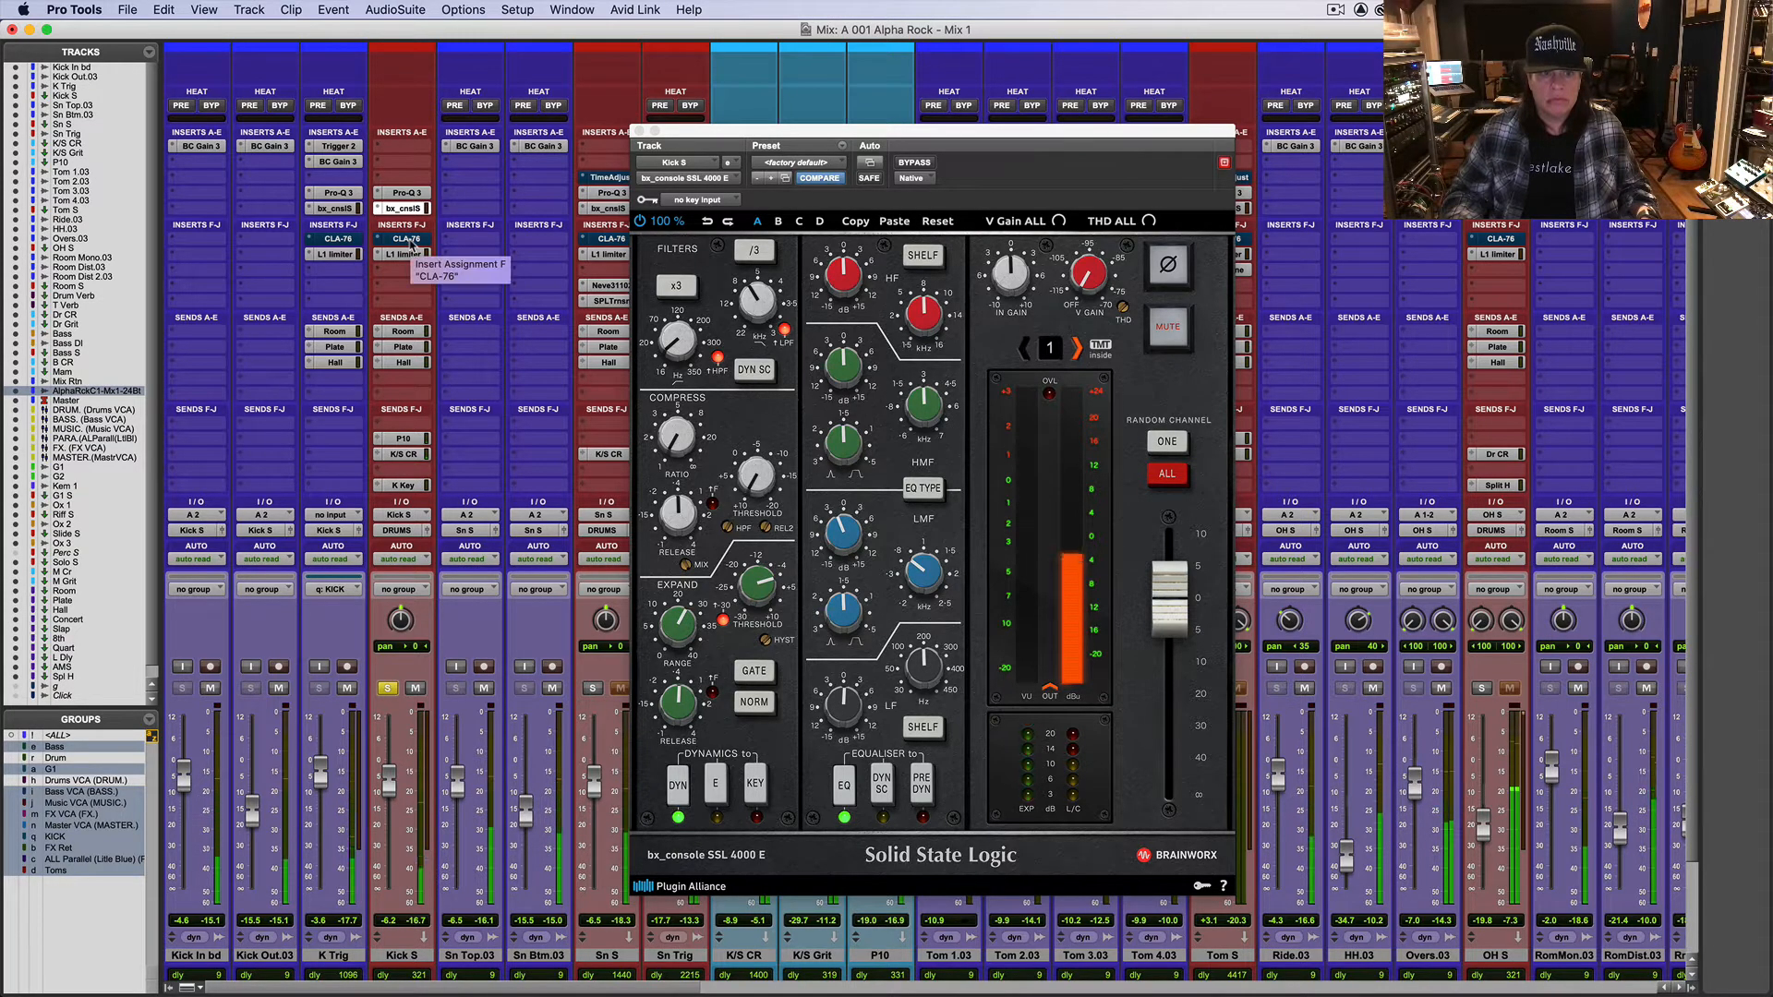
click(406, 254)
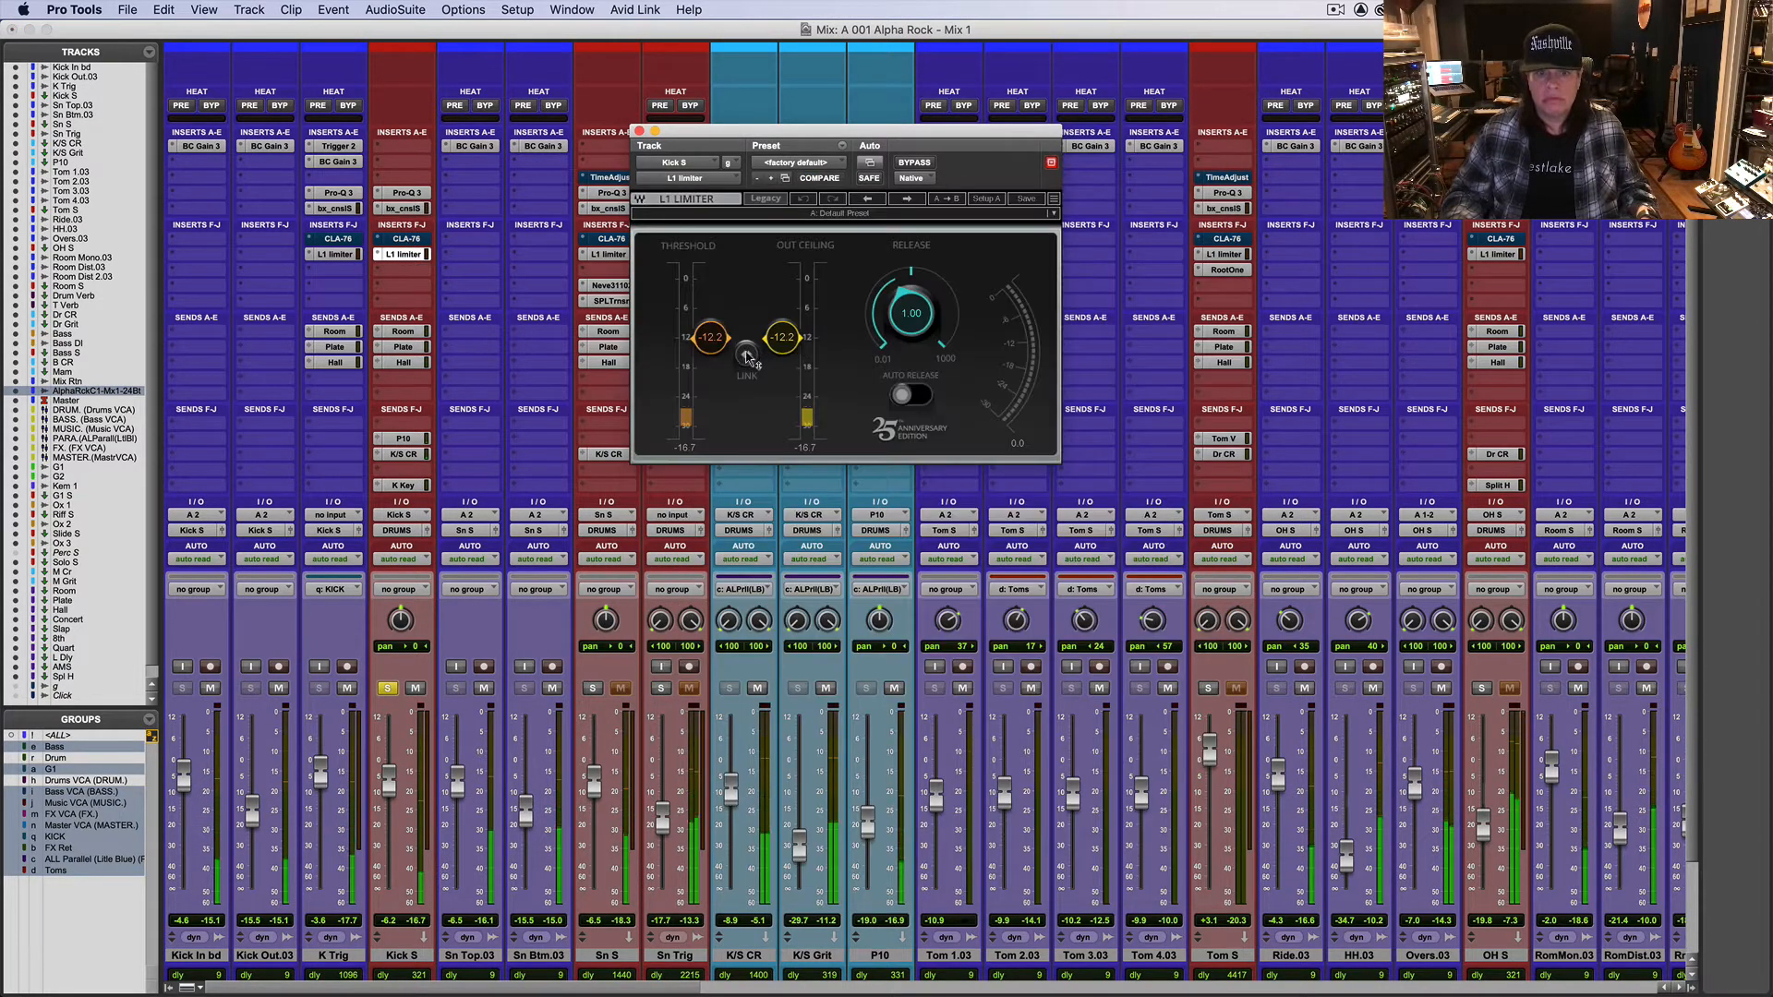
drag(799, 350, 781, 391)
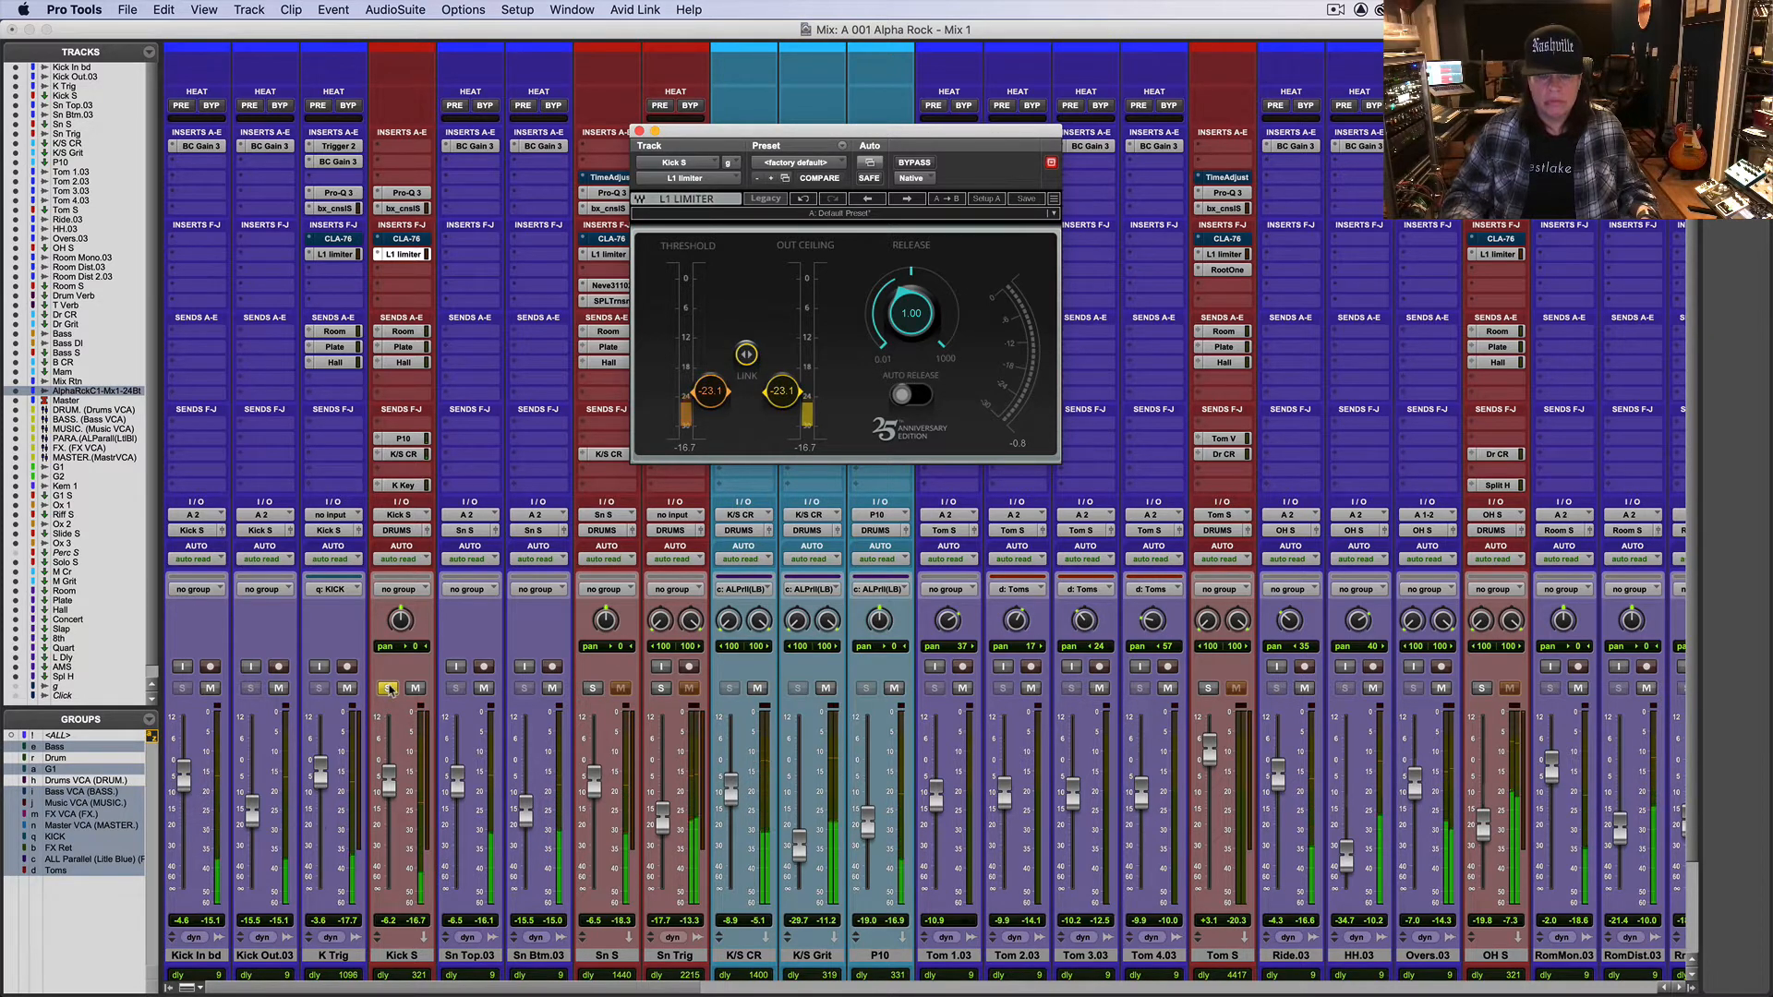
click(389, 690)
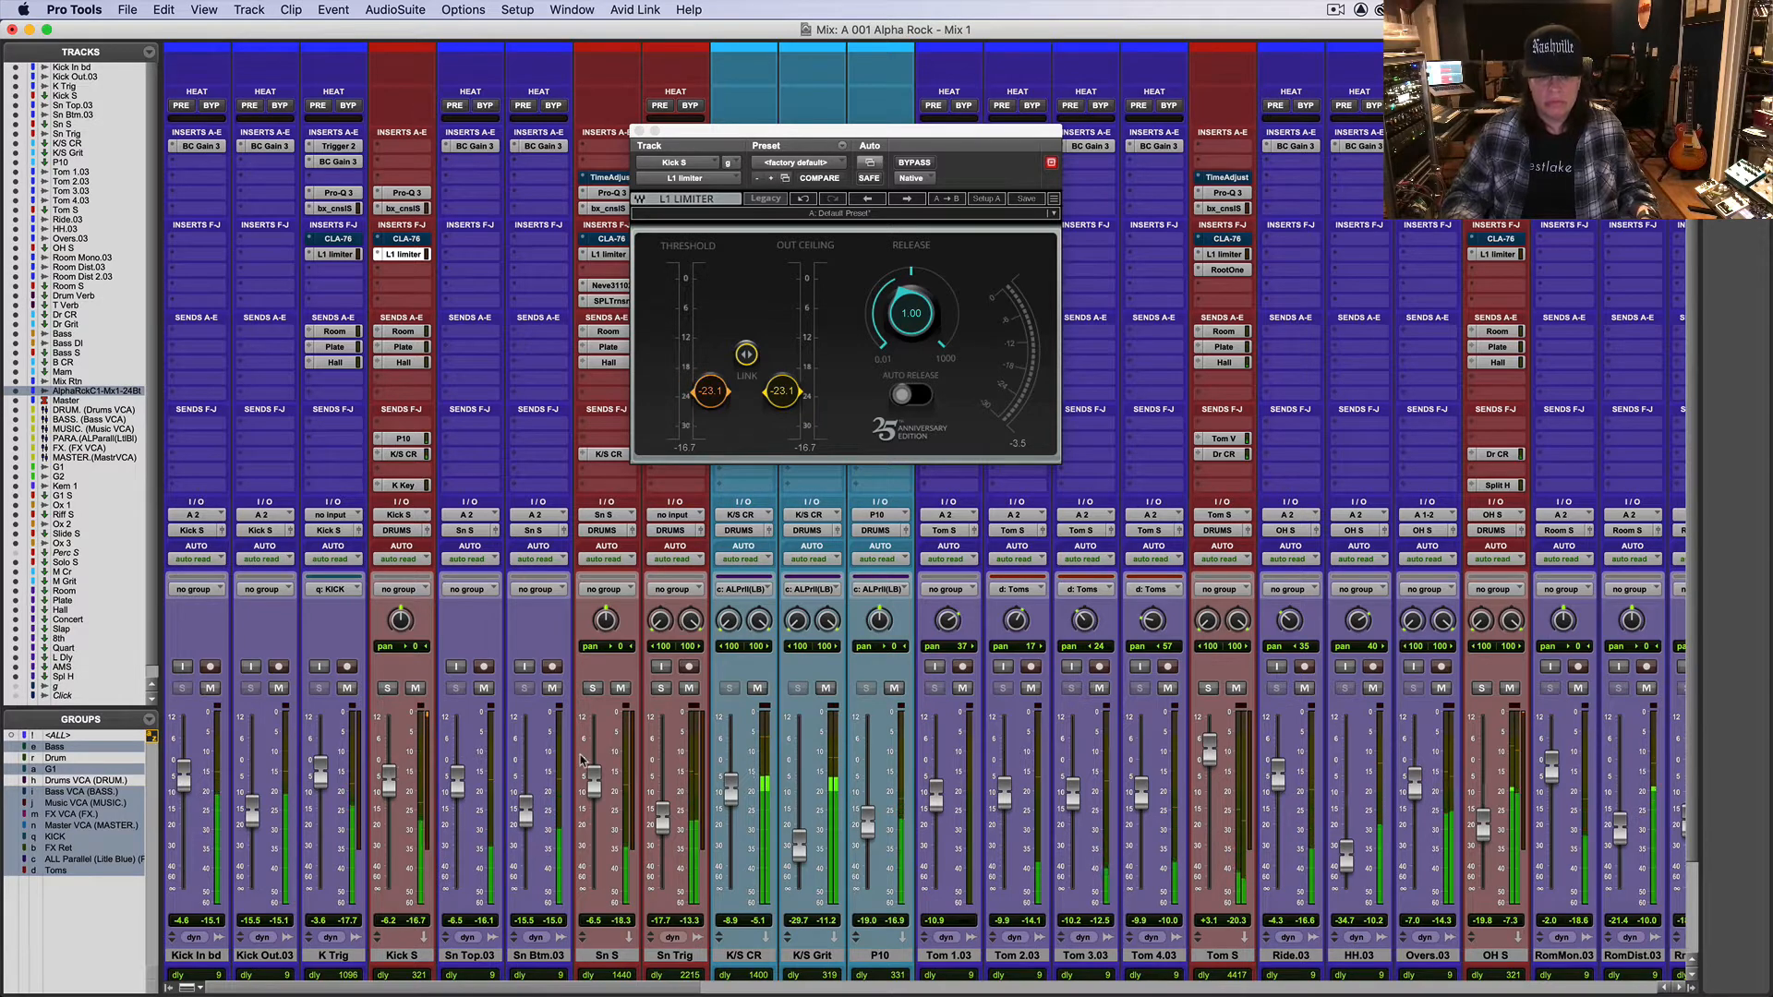
drag(731, 802, 732, 799)
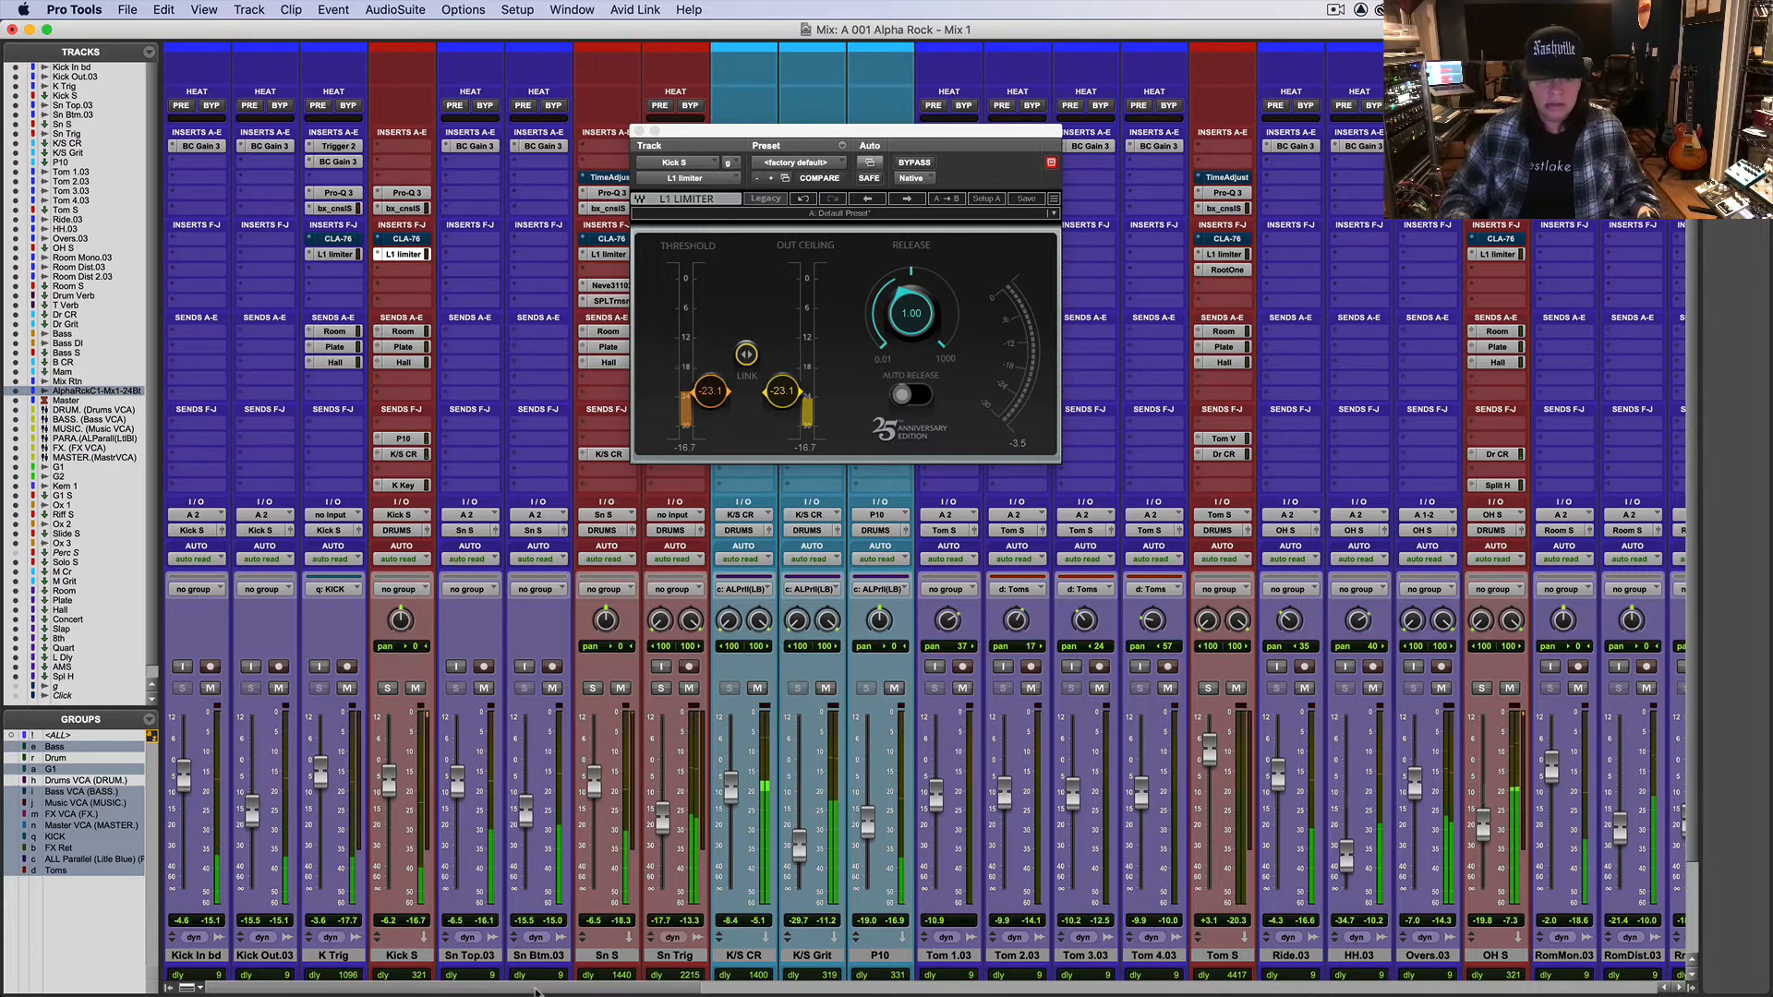
Step: Solo OH S and show the overhead and ride tracks in the Edit window, with the L1 limiter window moved clear of the clips
drag(529, 995, 614, 995)
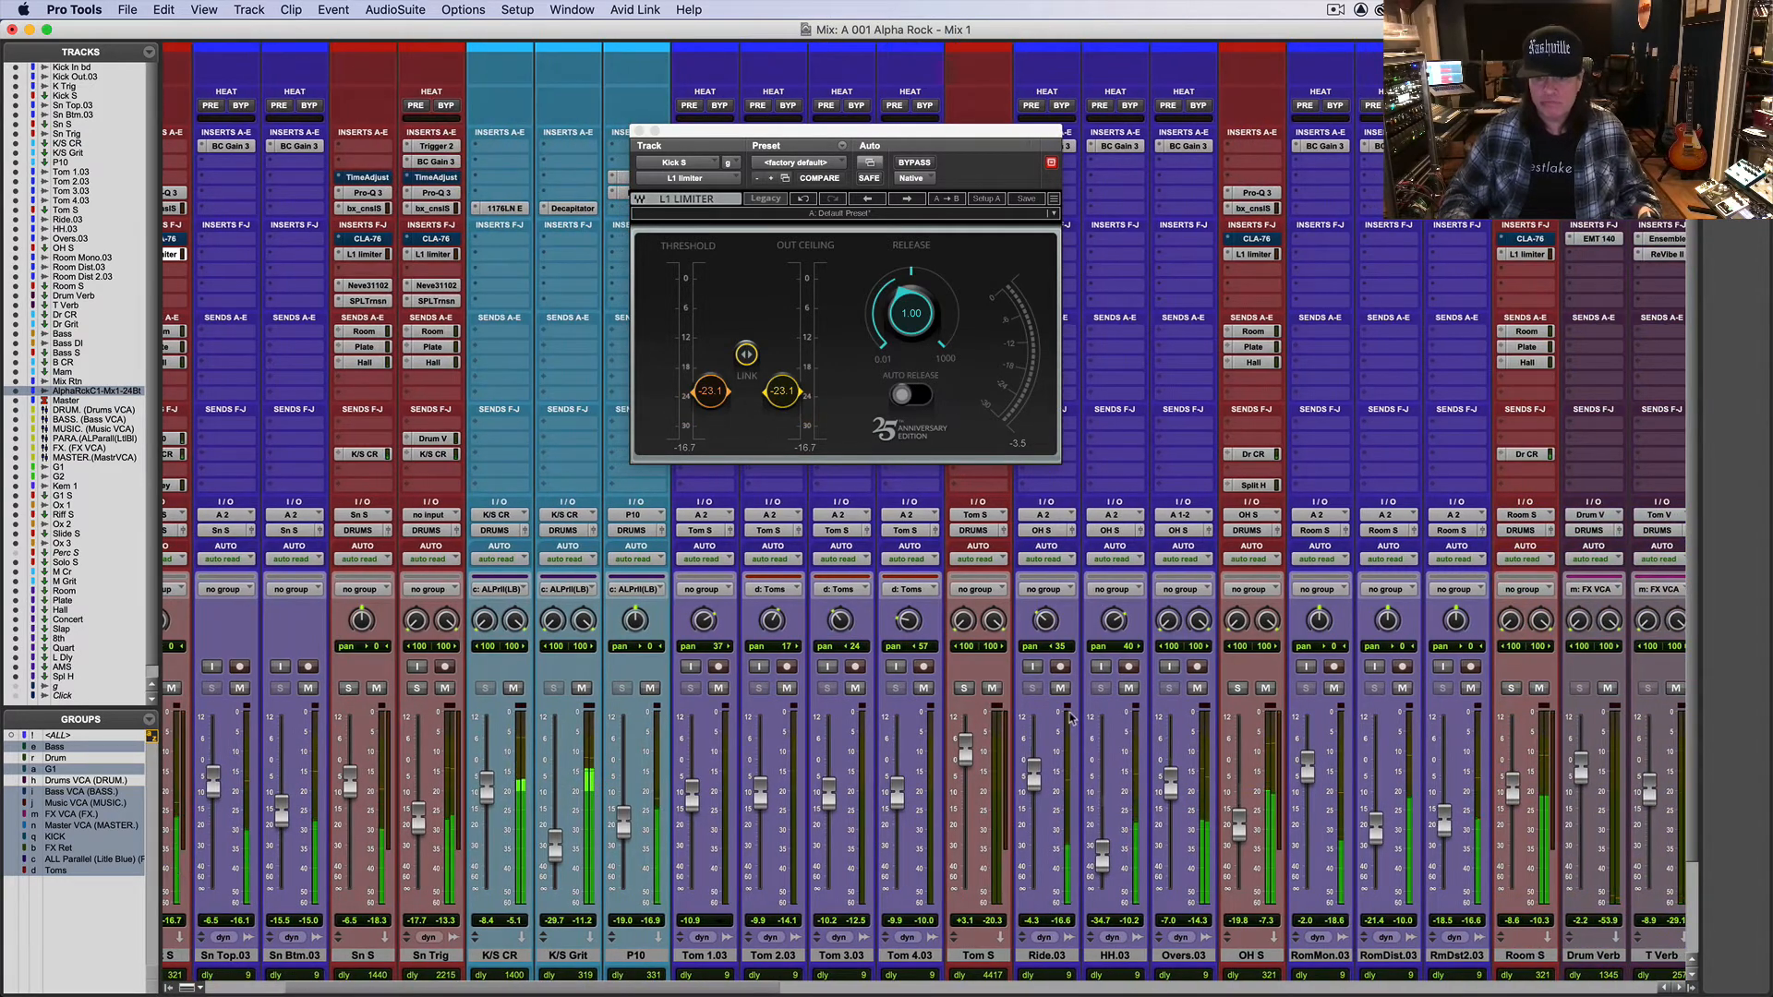
click(1237, 688)
key(super+equal)
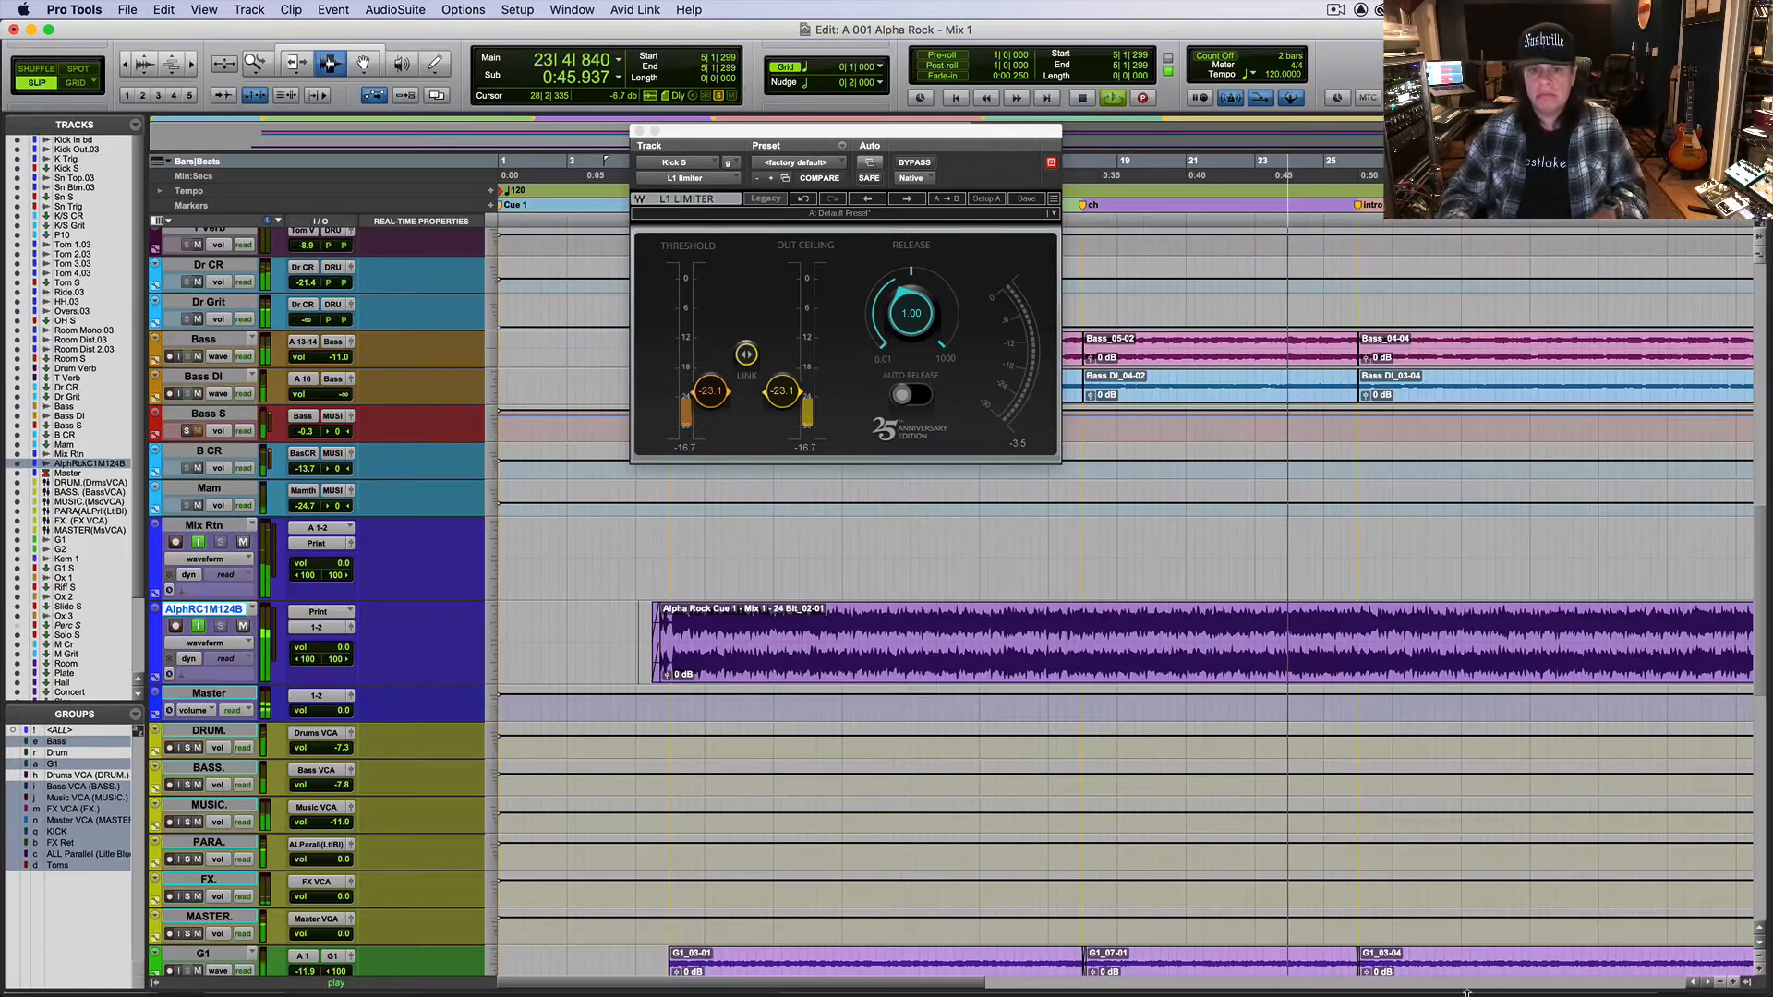
drag(1756, 549, 1768, 404)
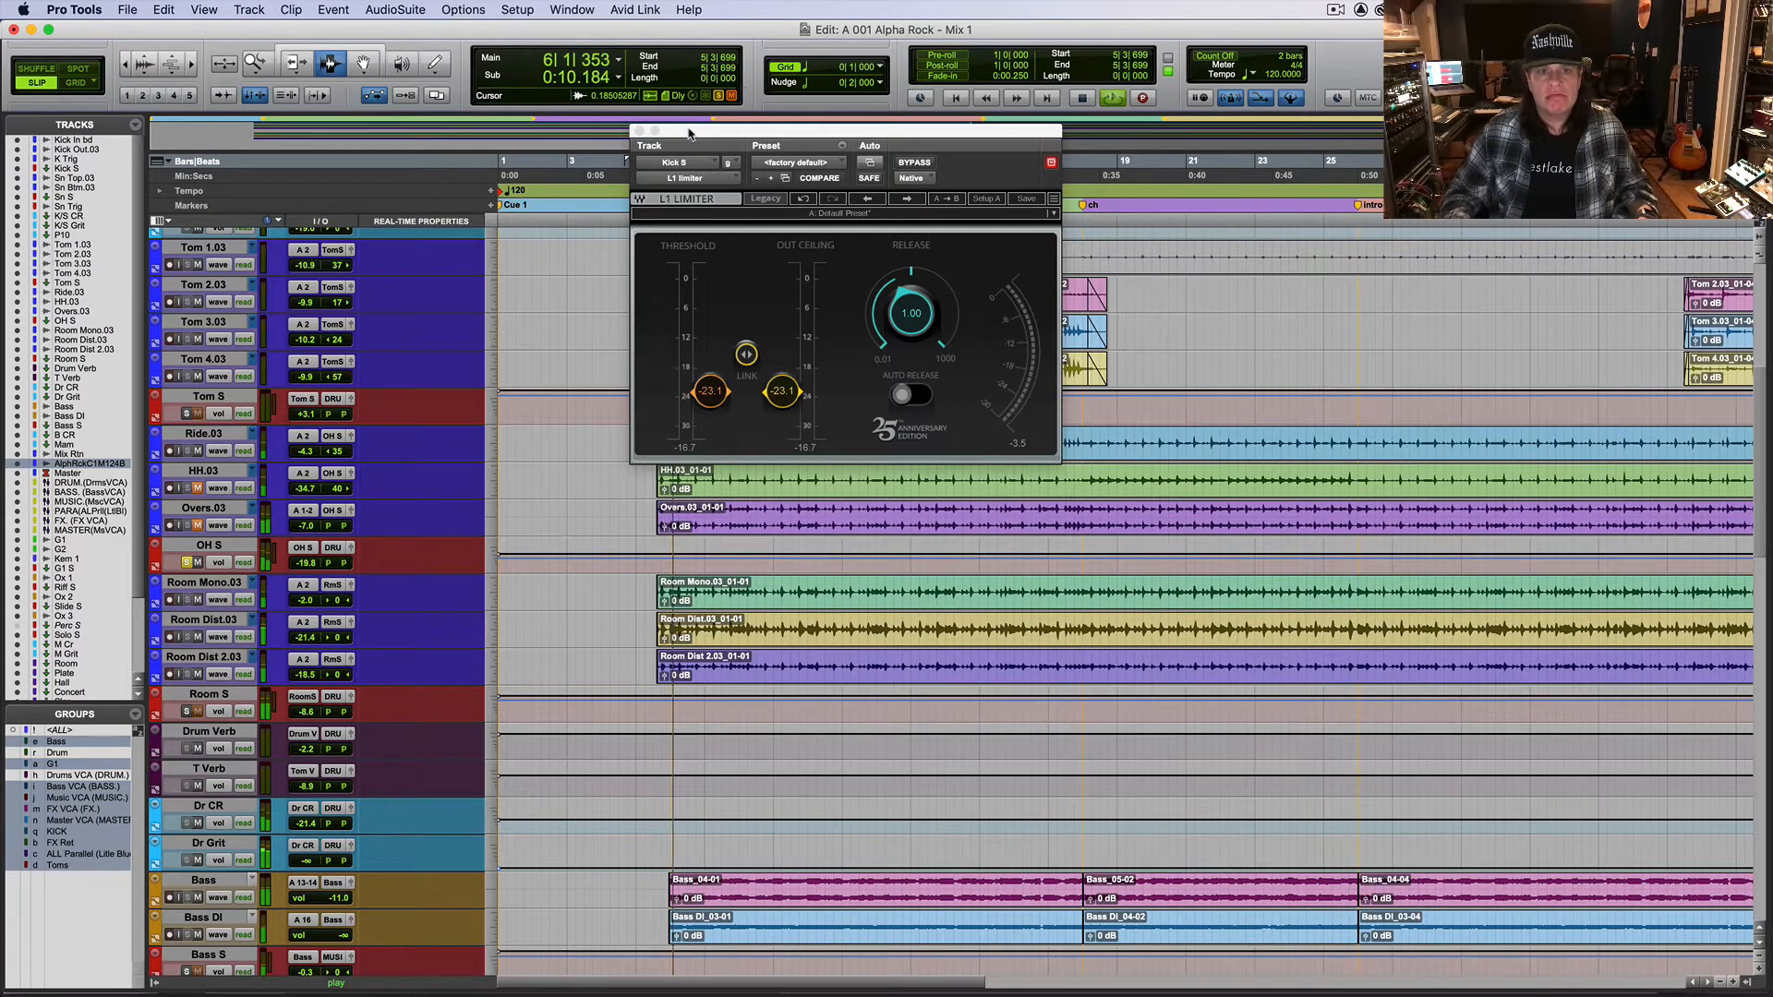
drag(734, 218, 1202, 849)
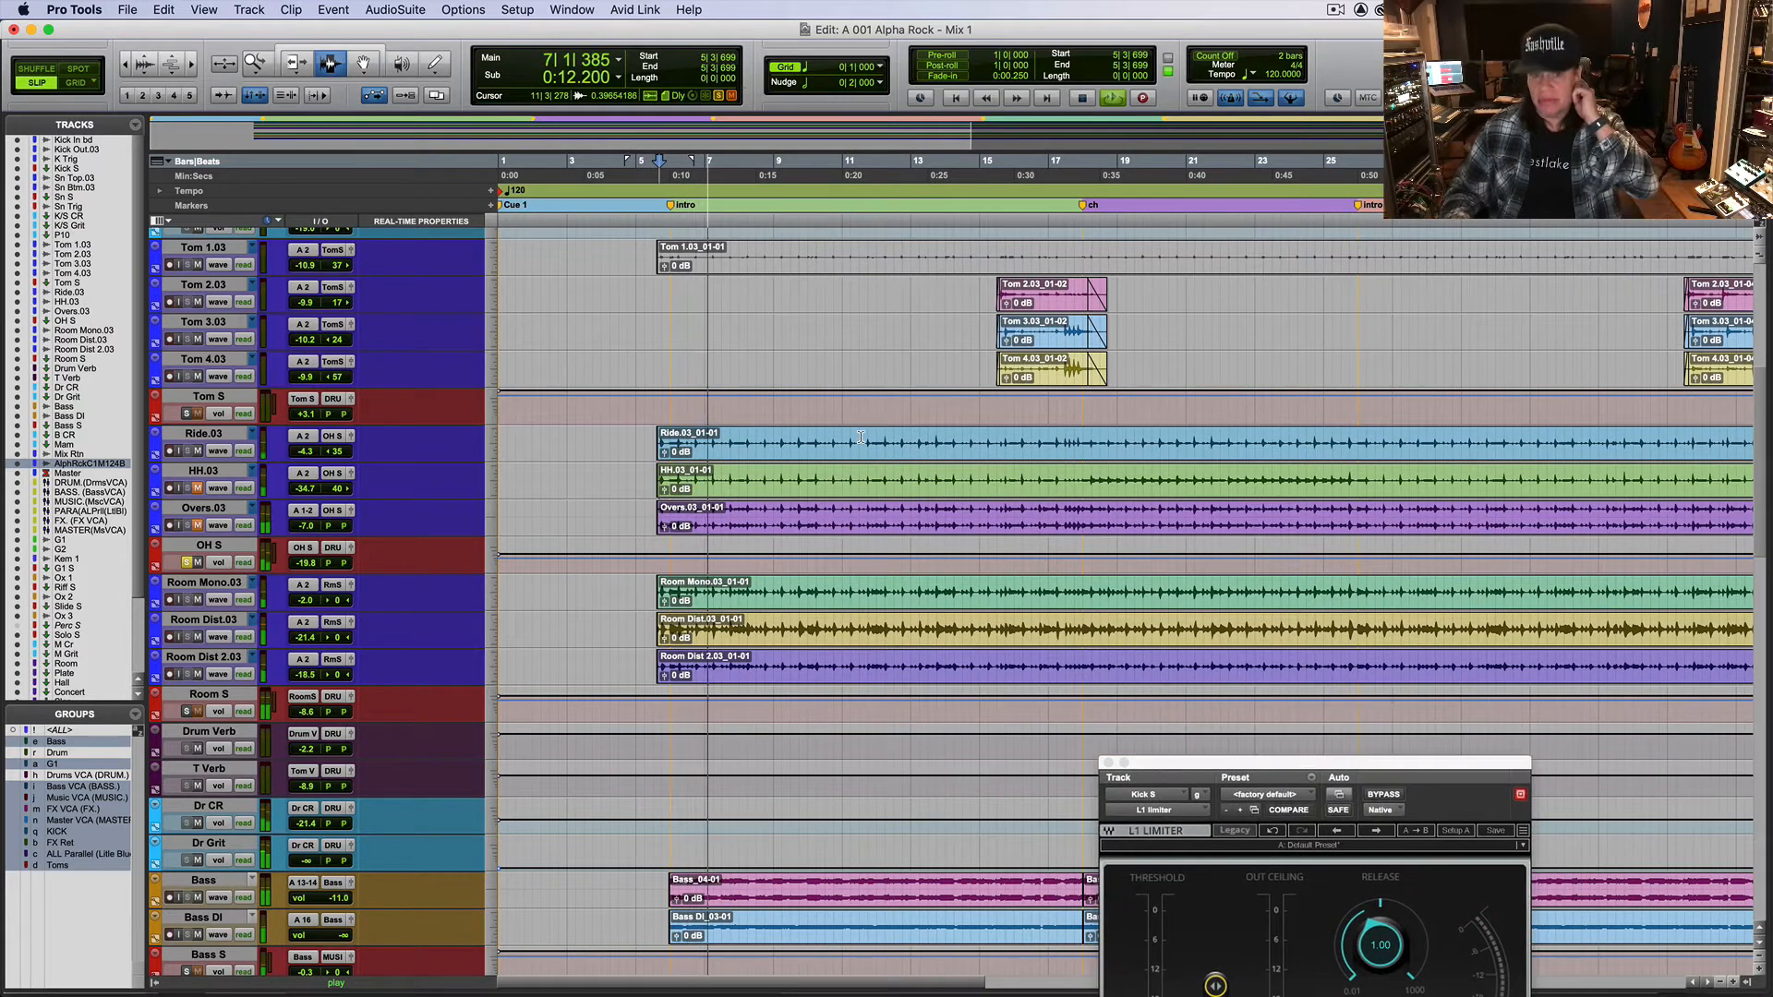
Step: Select the Ride.03 track and audition it from 15|4|294 and 17|4|637, with a close-up view around the first ch marker
click(203, 434)
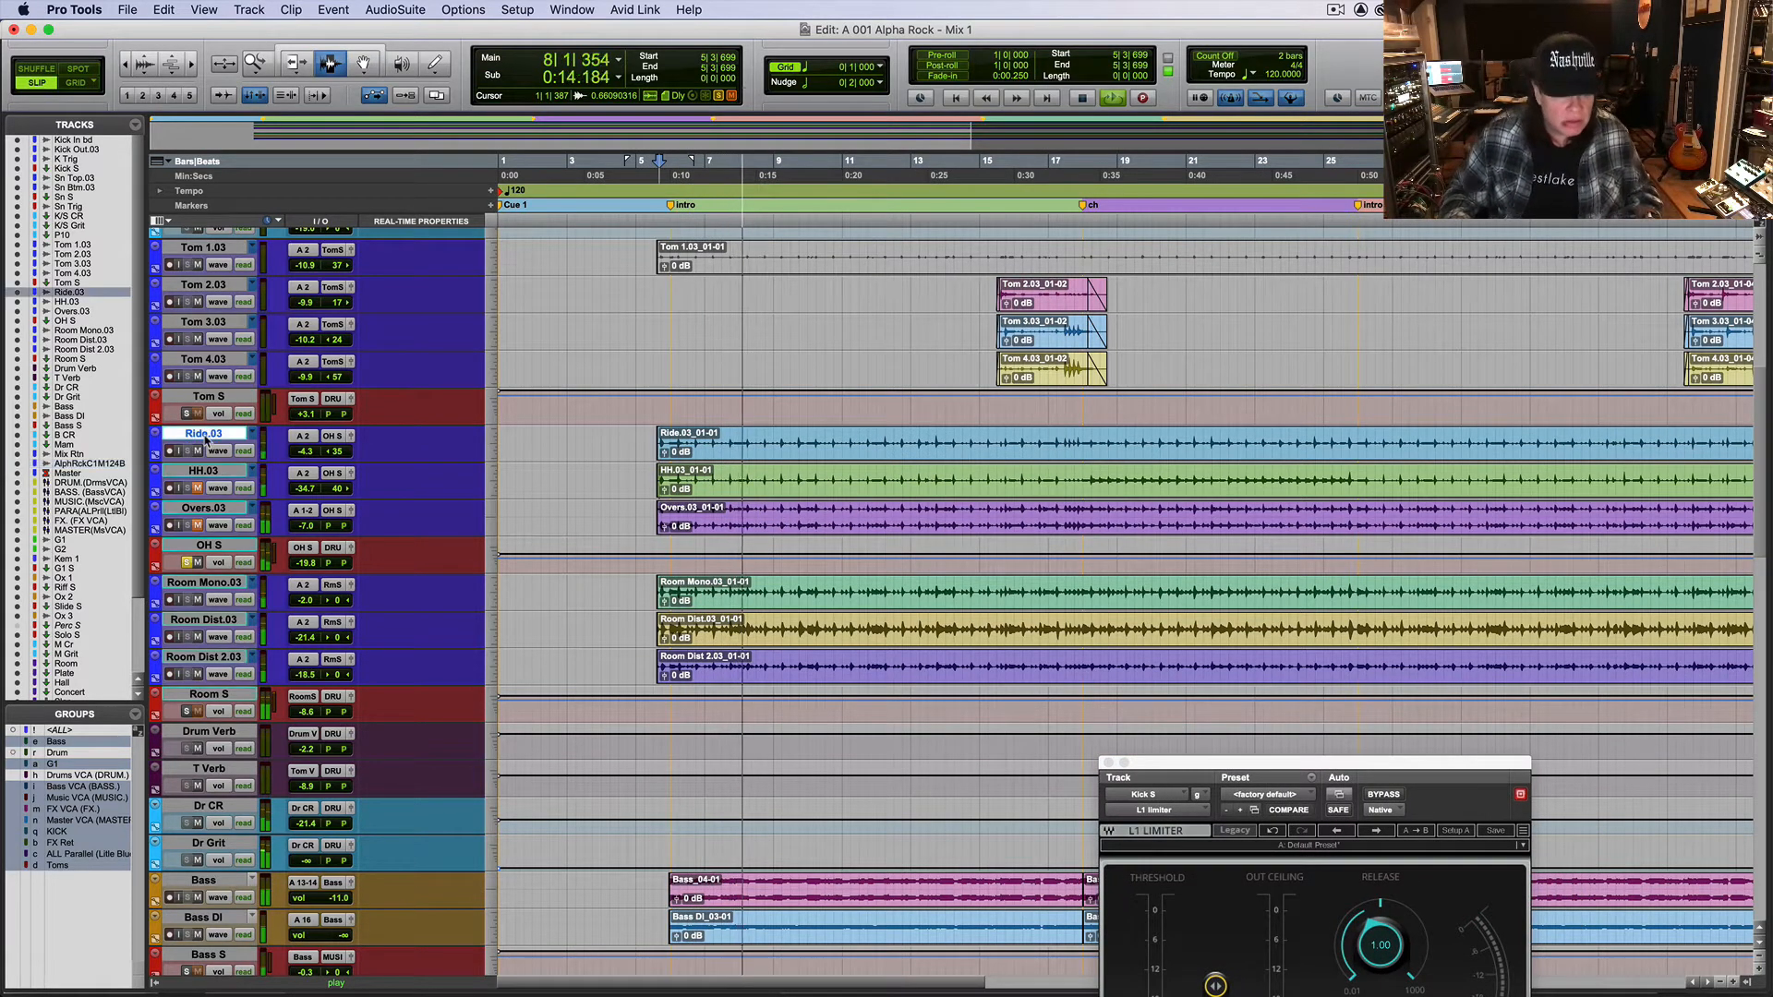
click(1008, 442)
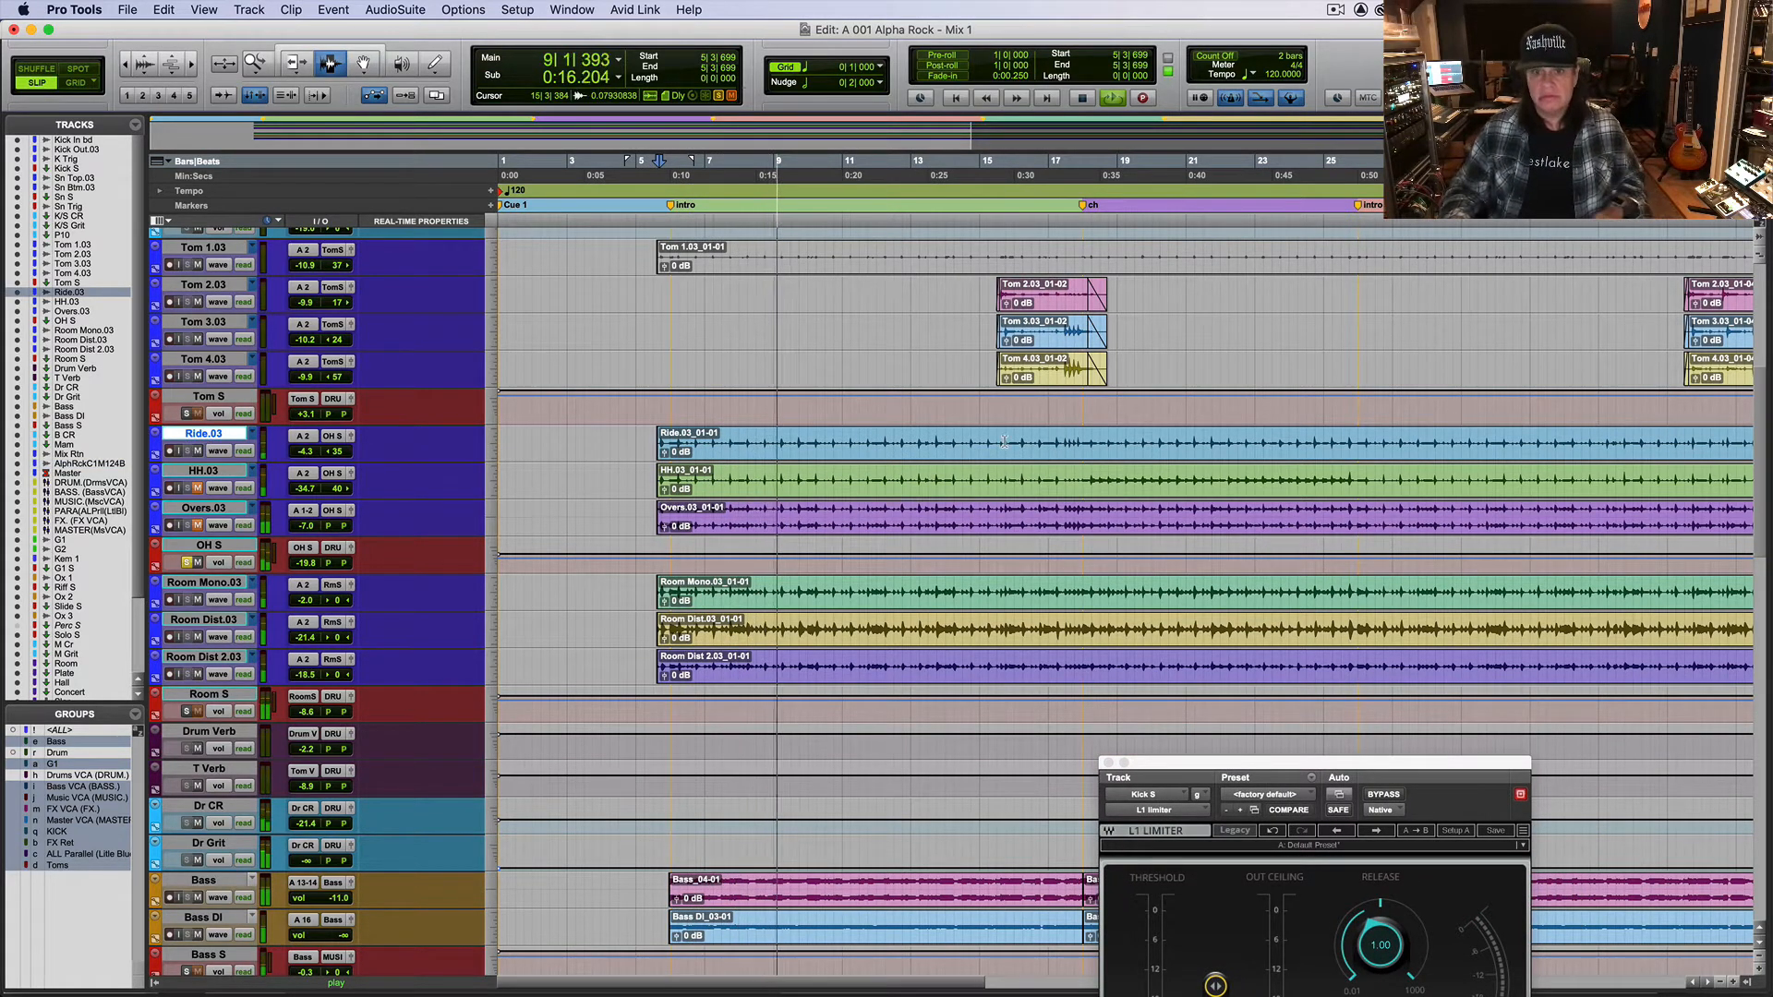
key(space)
key(space)
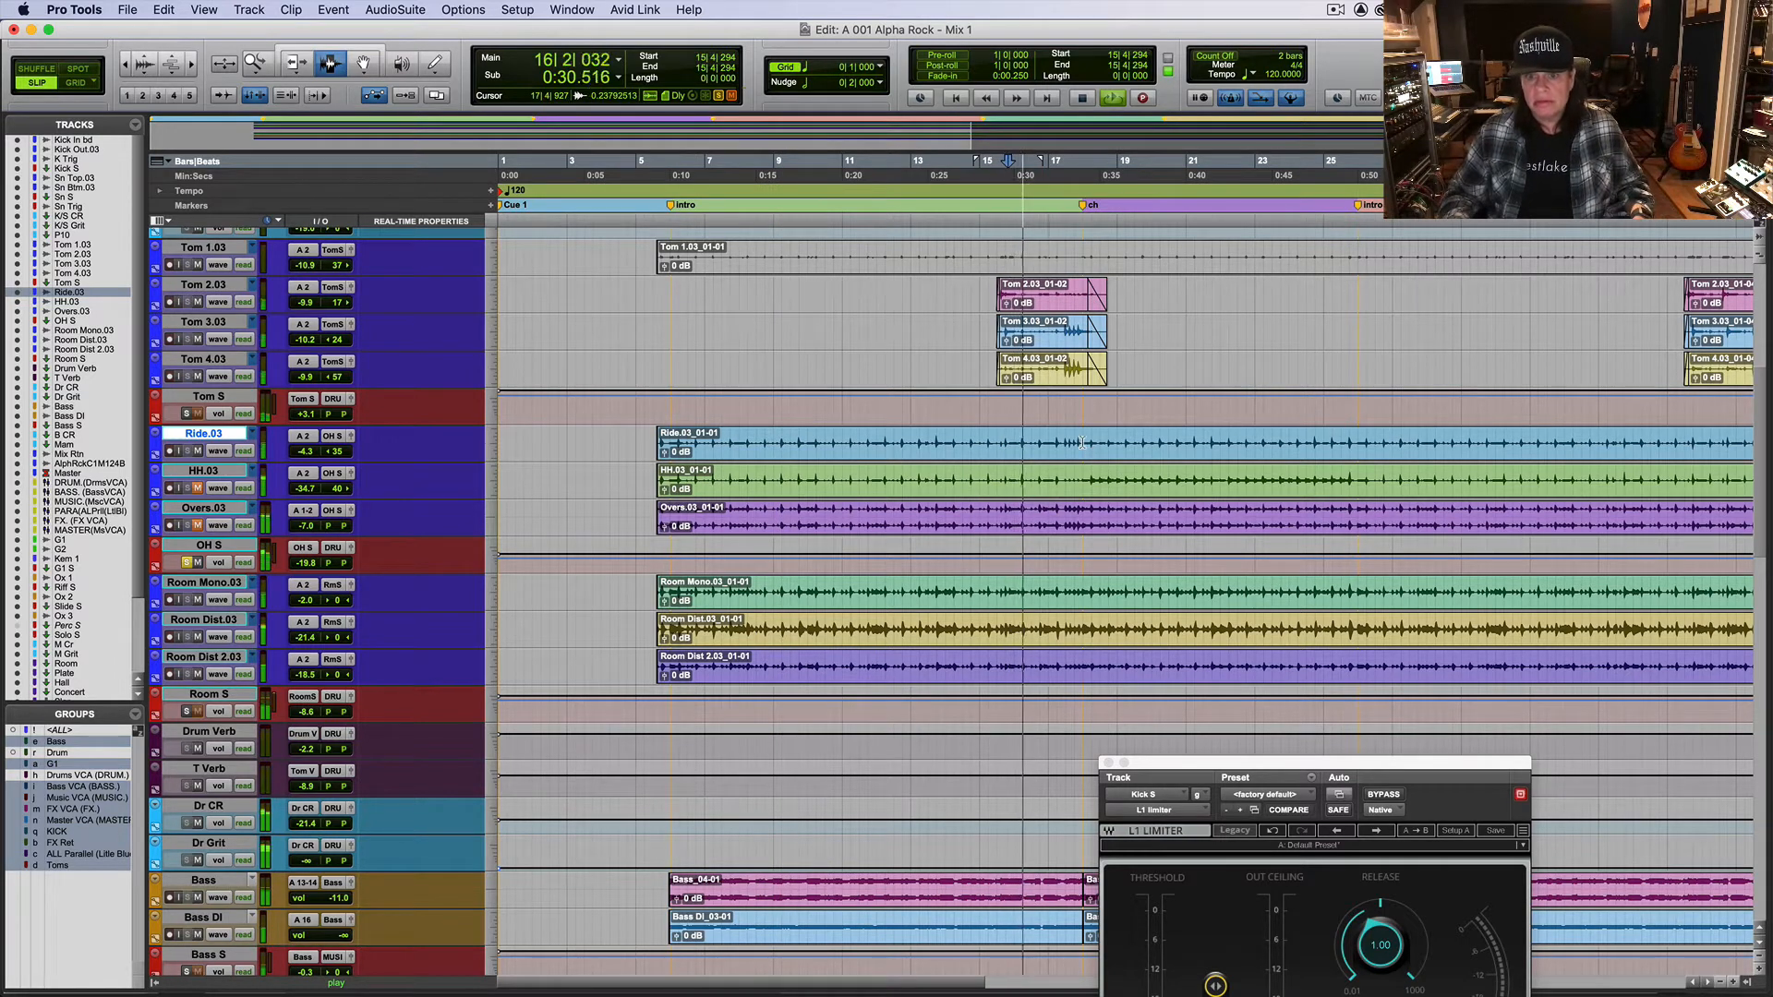
click(1086, 454)
key(super+bracketright)
key(super+bracketright)
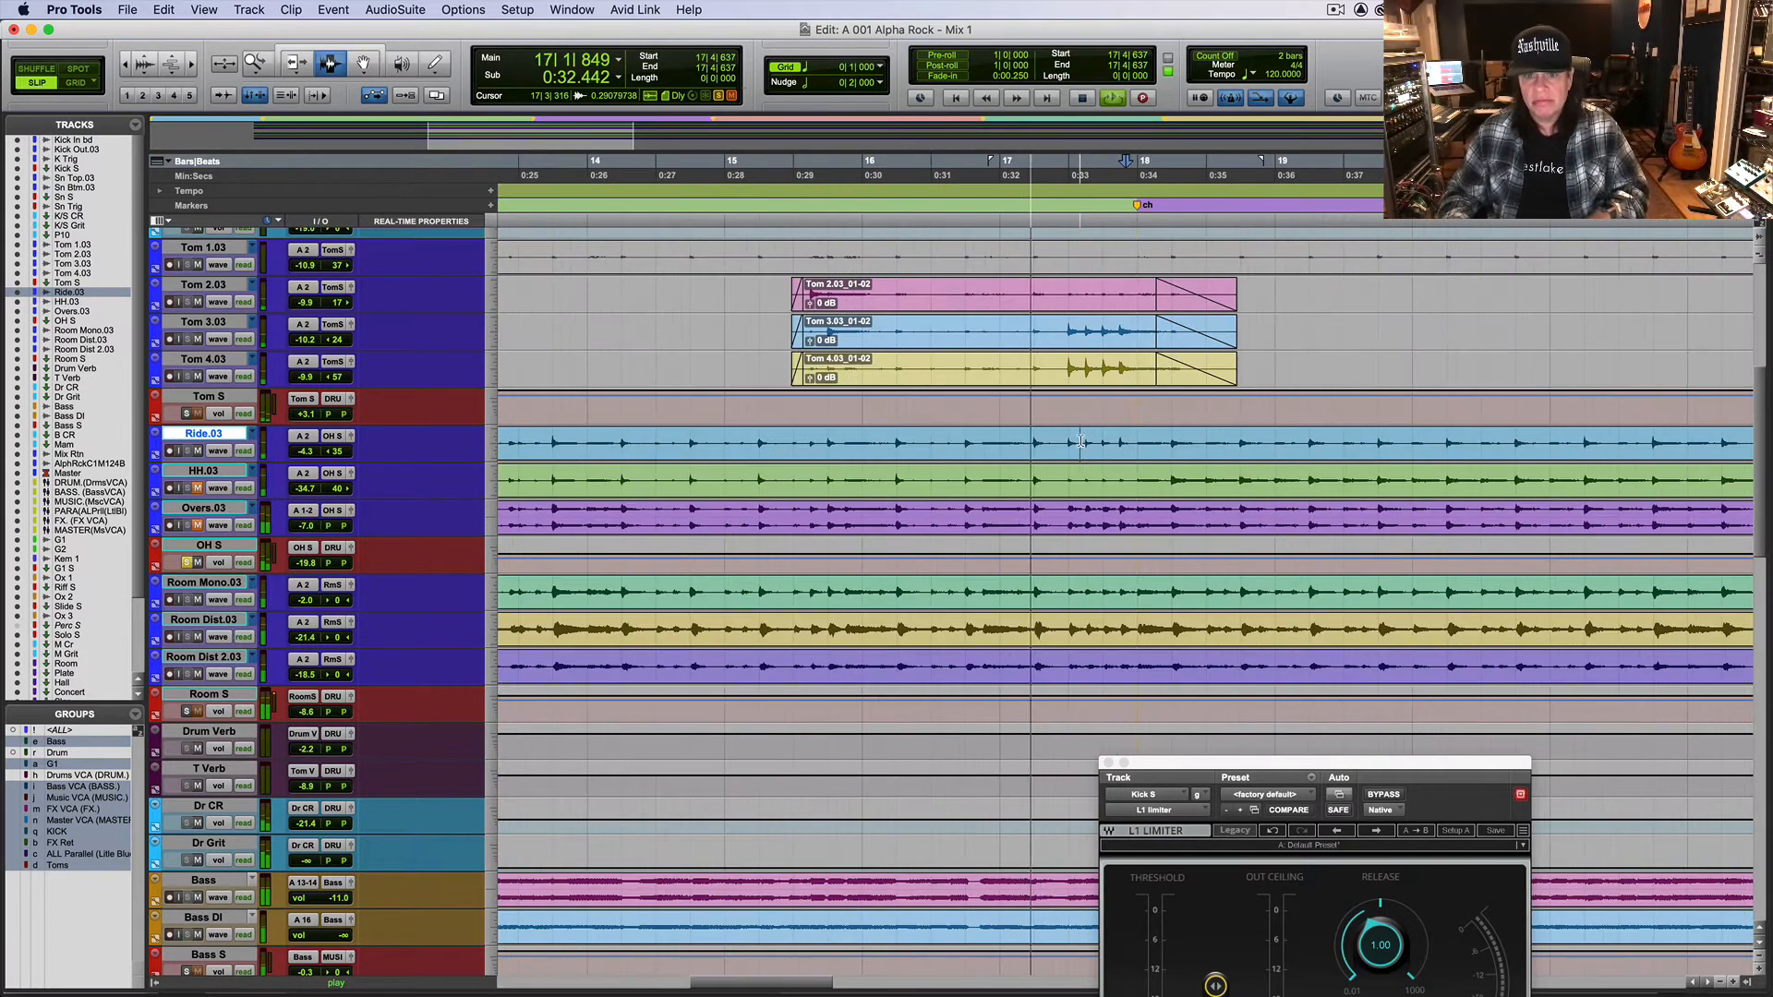
key(space)
Step: Separate the Ride.03 clip over the first ch section, from 17|2|865 to 26|1|082
drag(1065, 443, 1117, 454)
key(super+bracketleft)
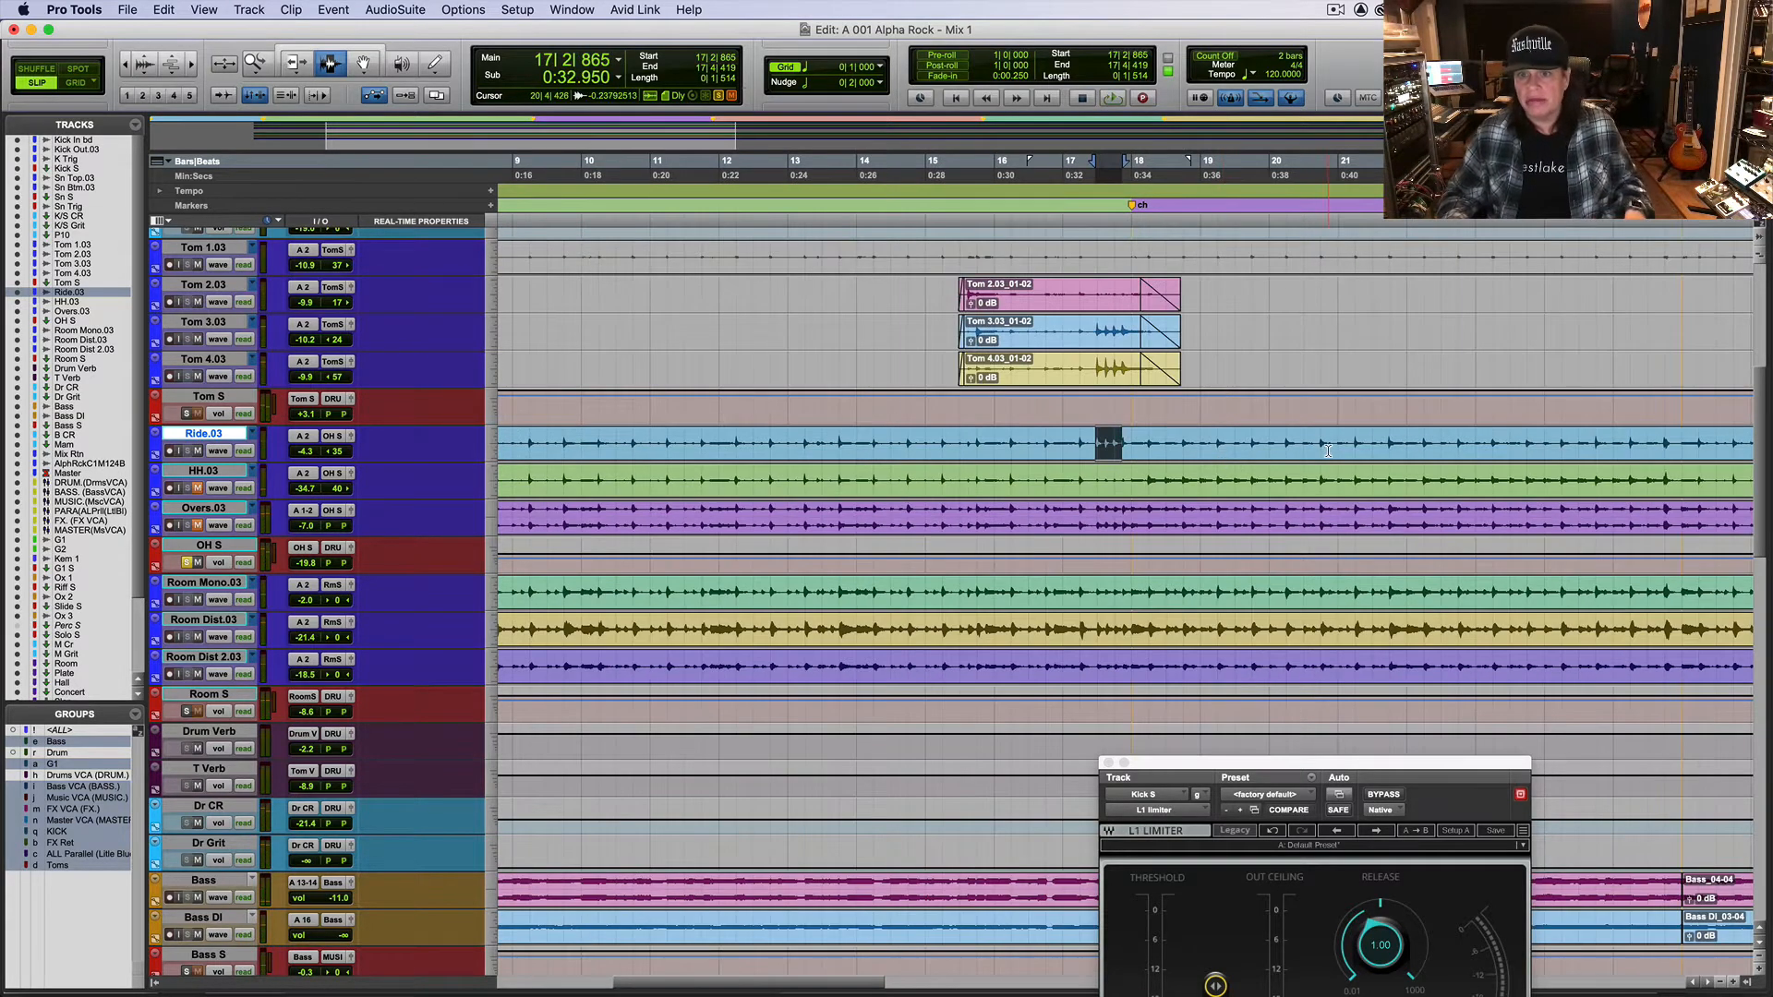
key(super+bracketleft)
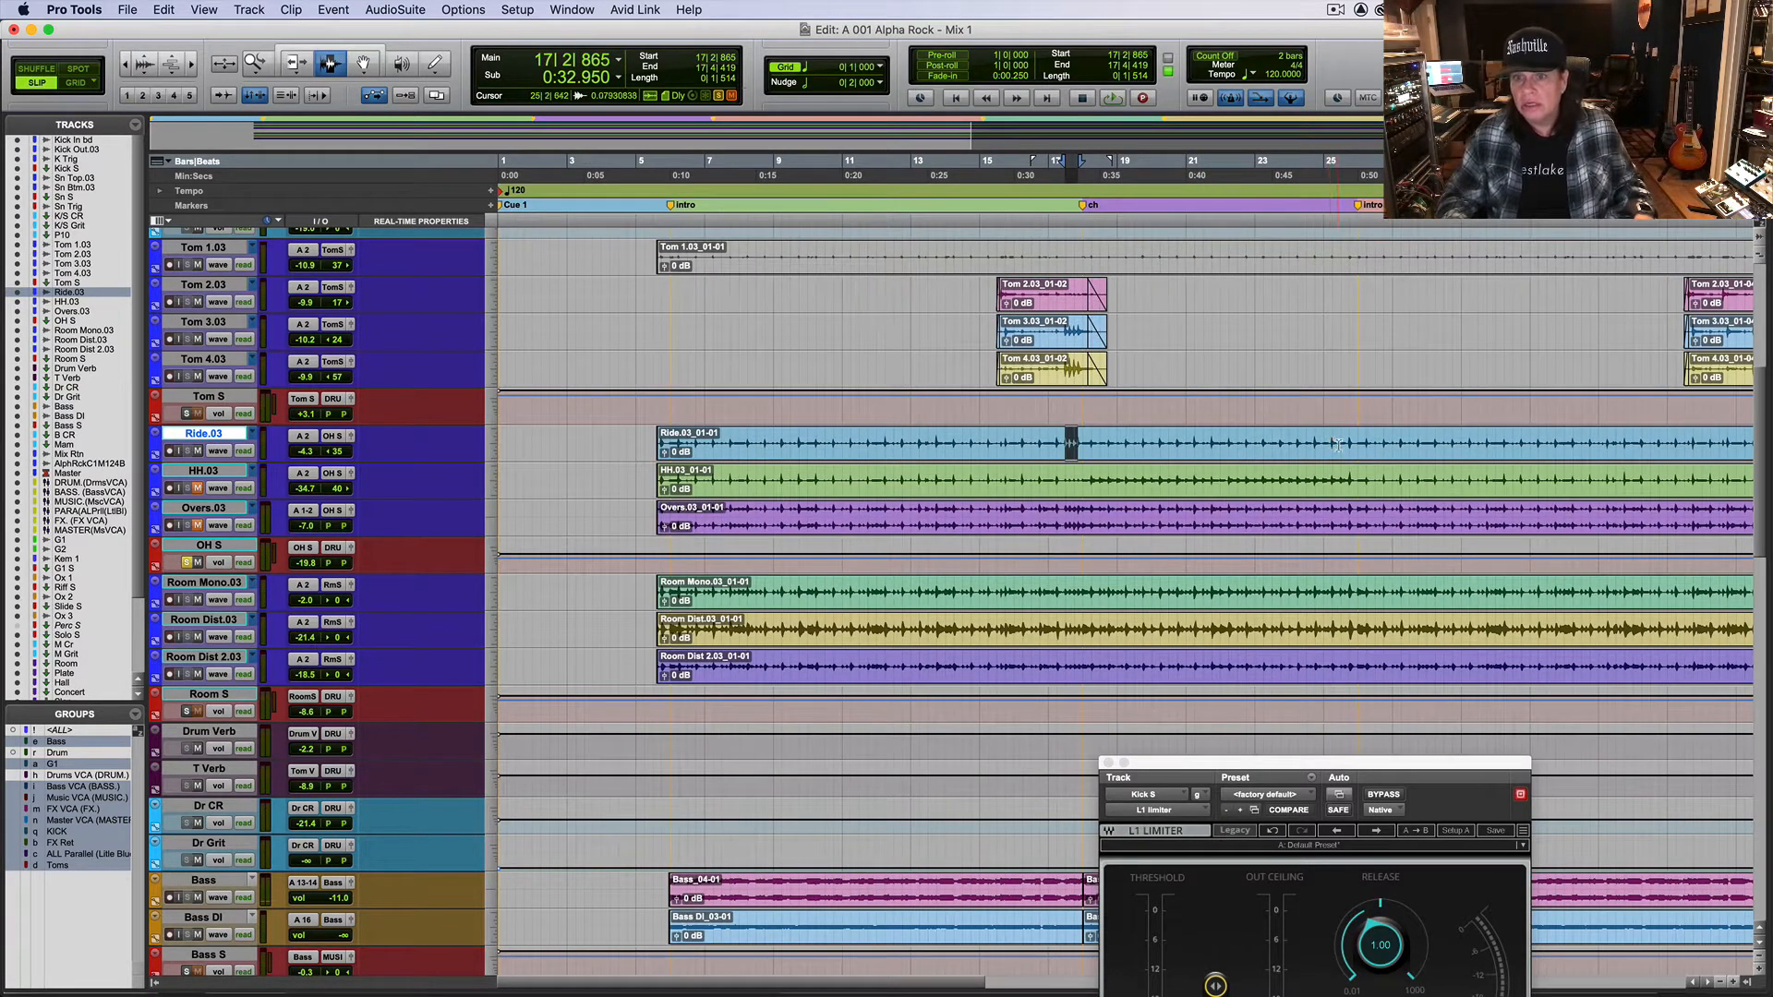
drag(1339, 445, 1351, 445)
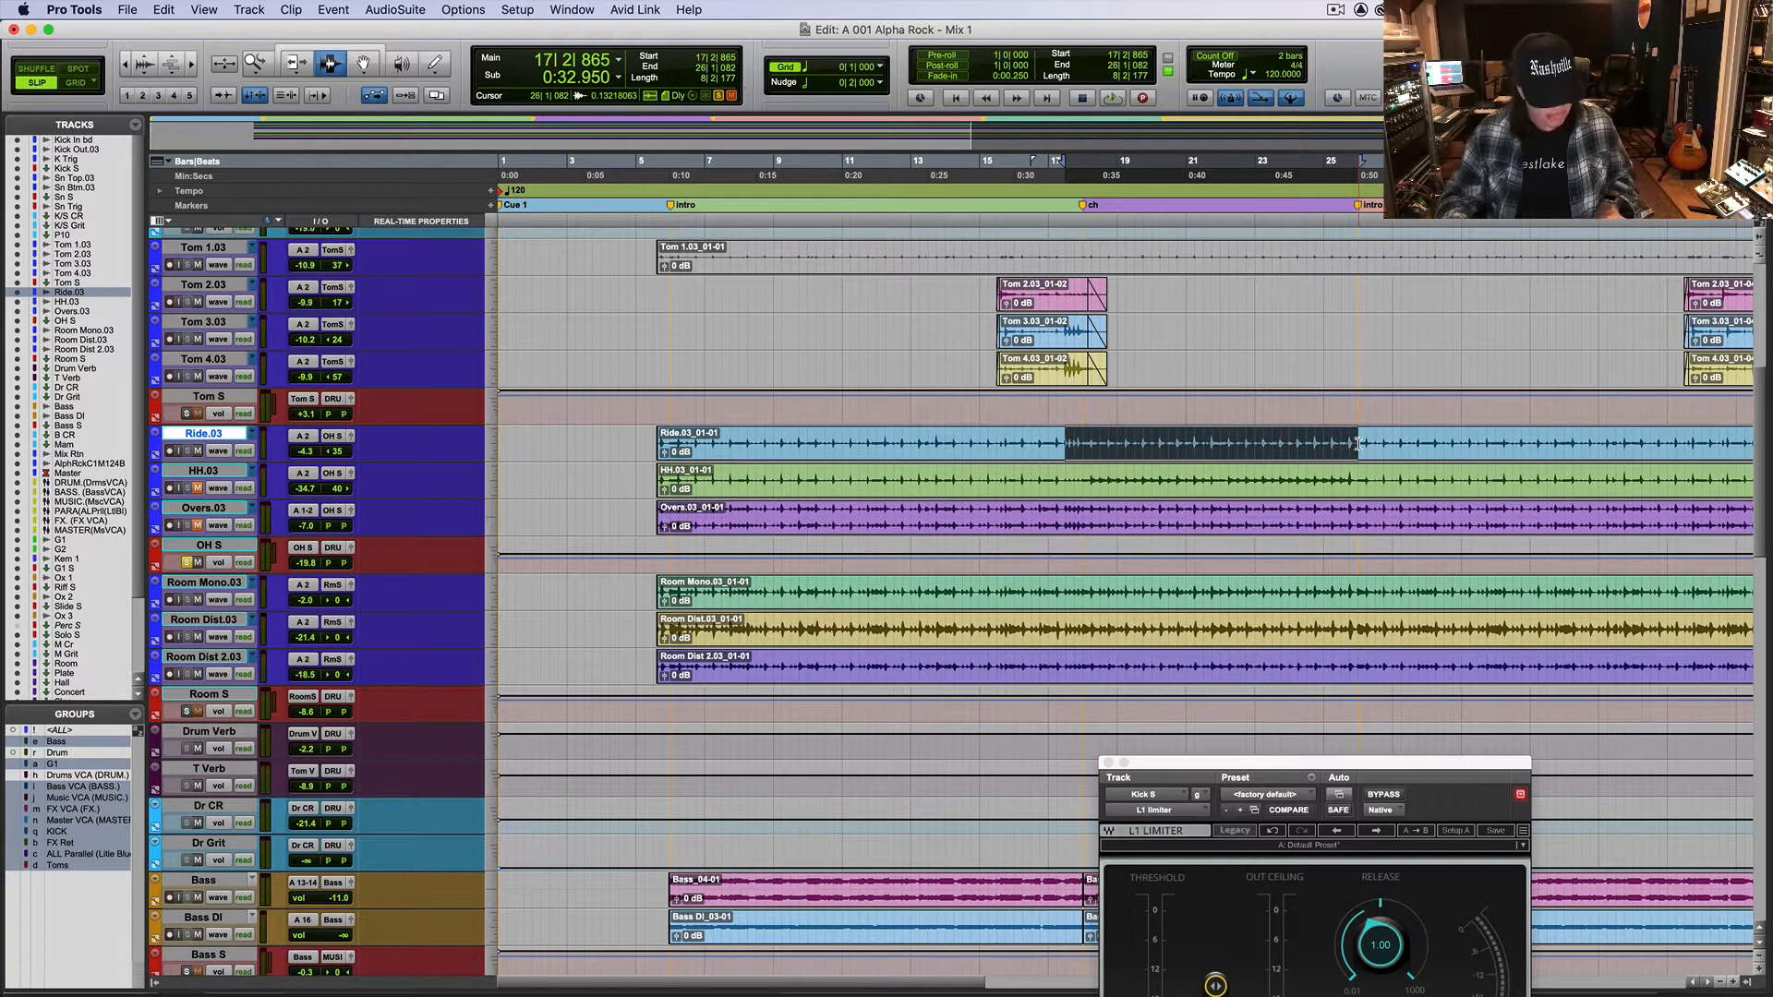
key(super+e)
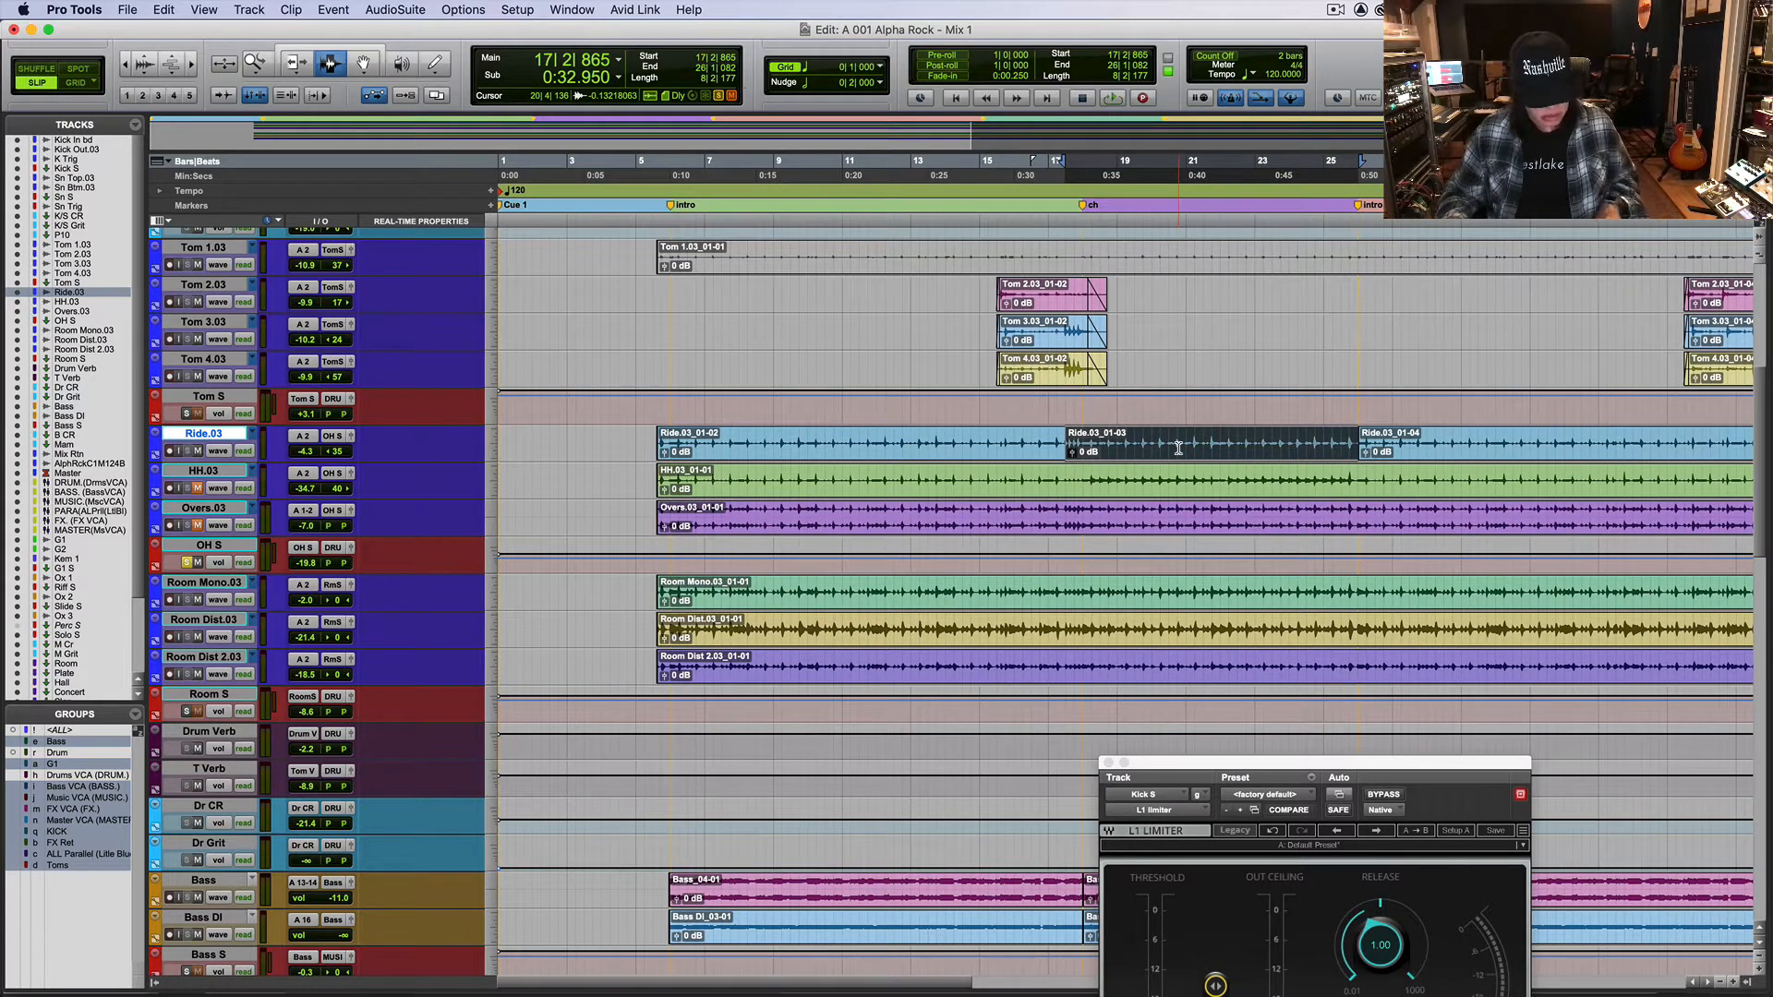
Step: Lower the clip gain of the separated Ride.03 section to -9.4 dB while playing from 20|1|407
click(1157, 445)
key(space)
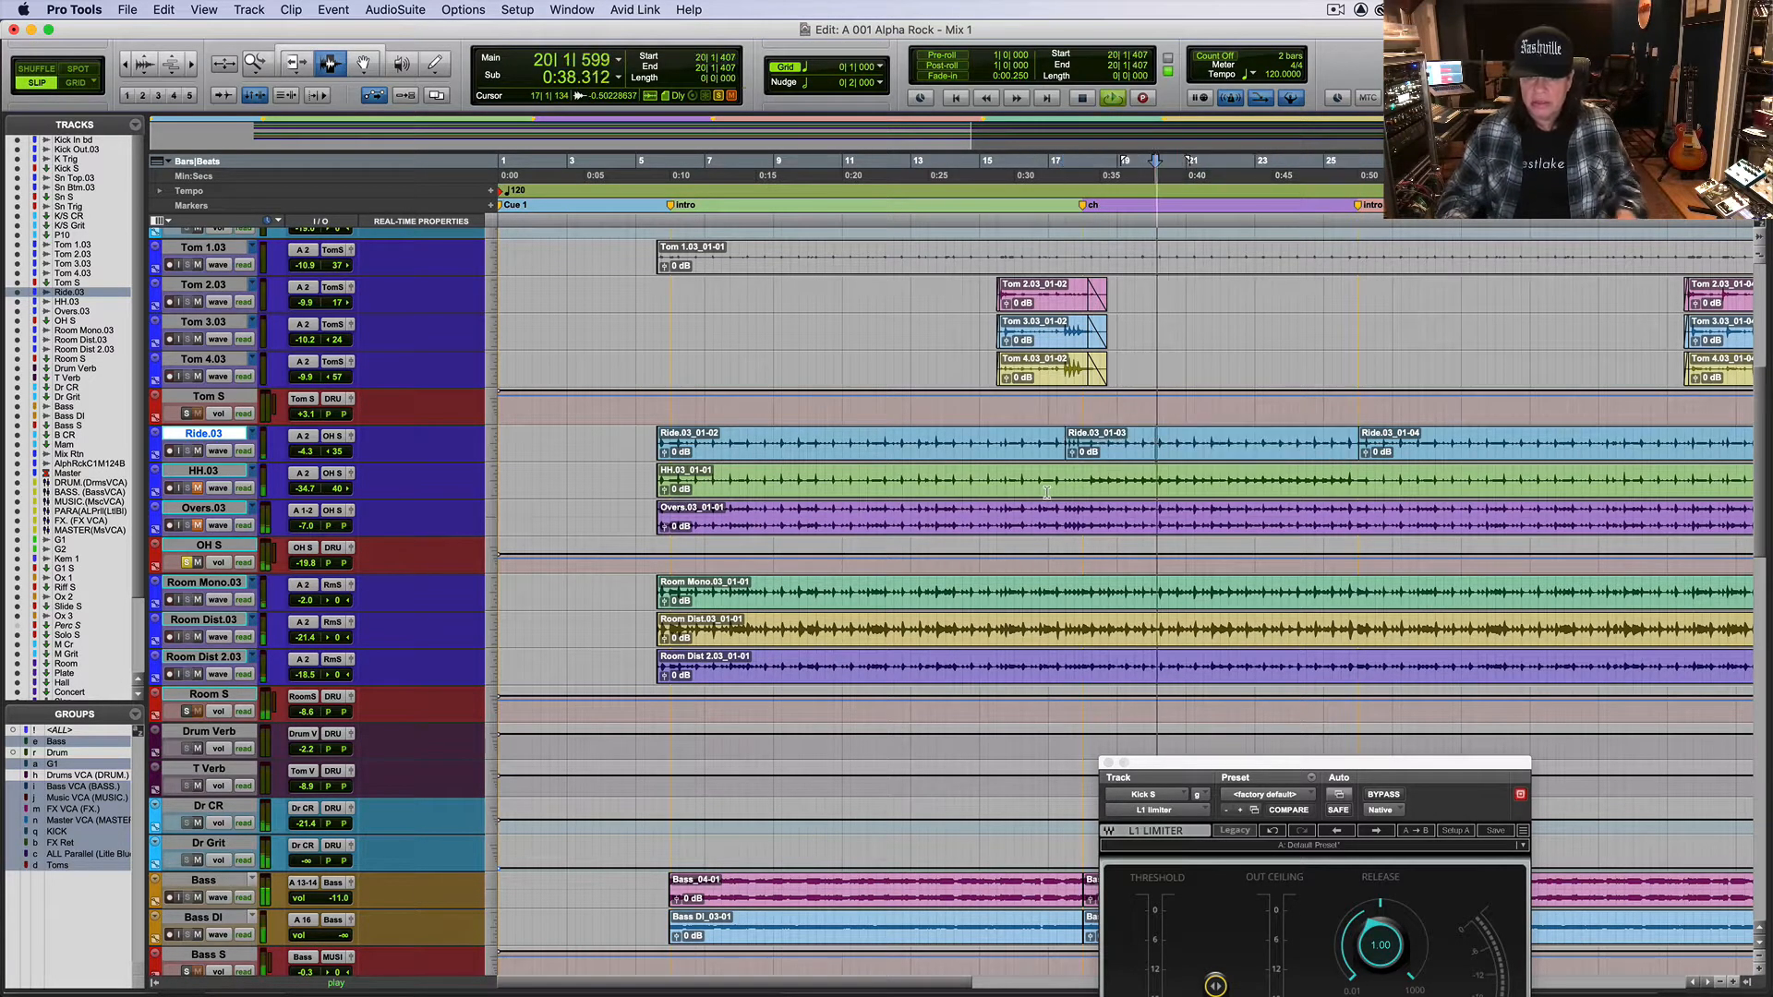
drag(1074, 453, 1072, 467)
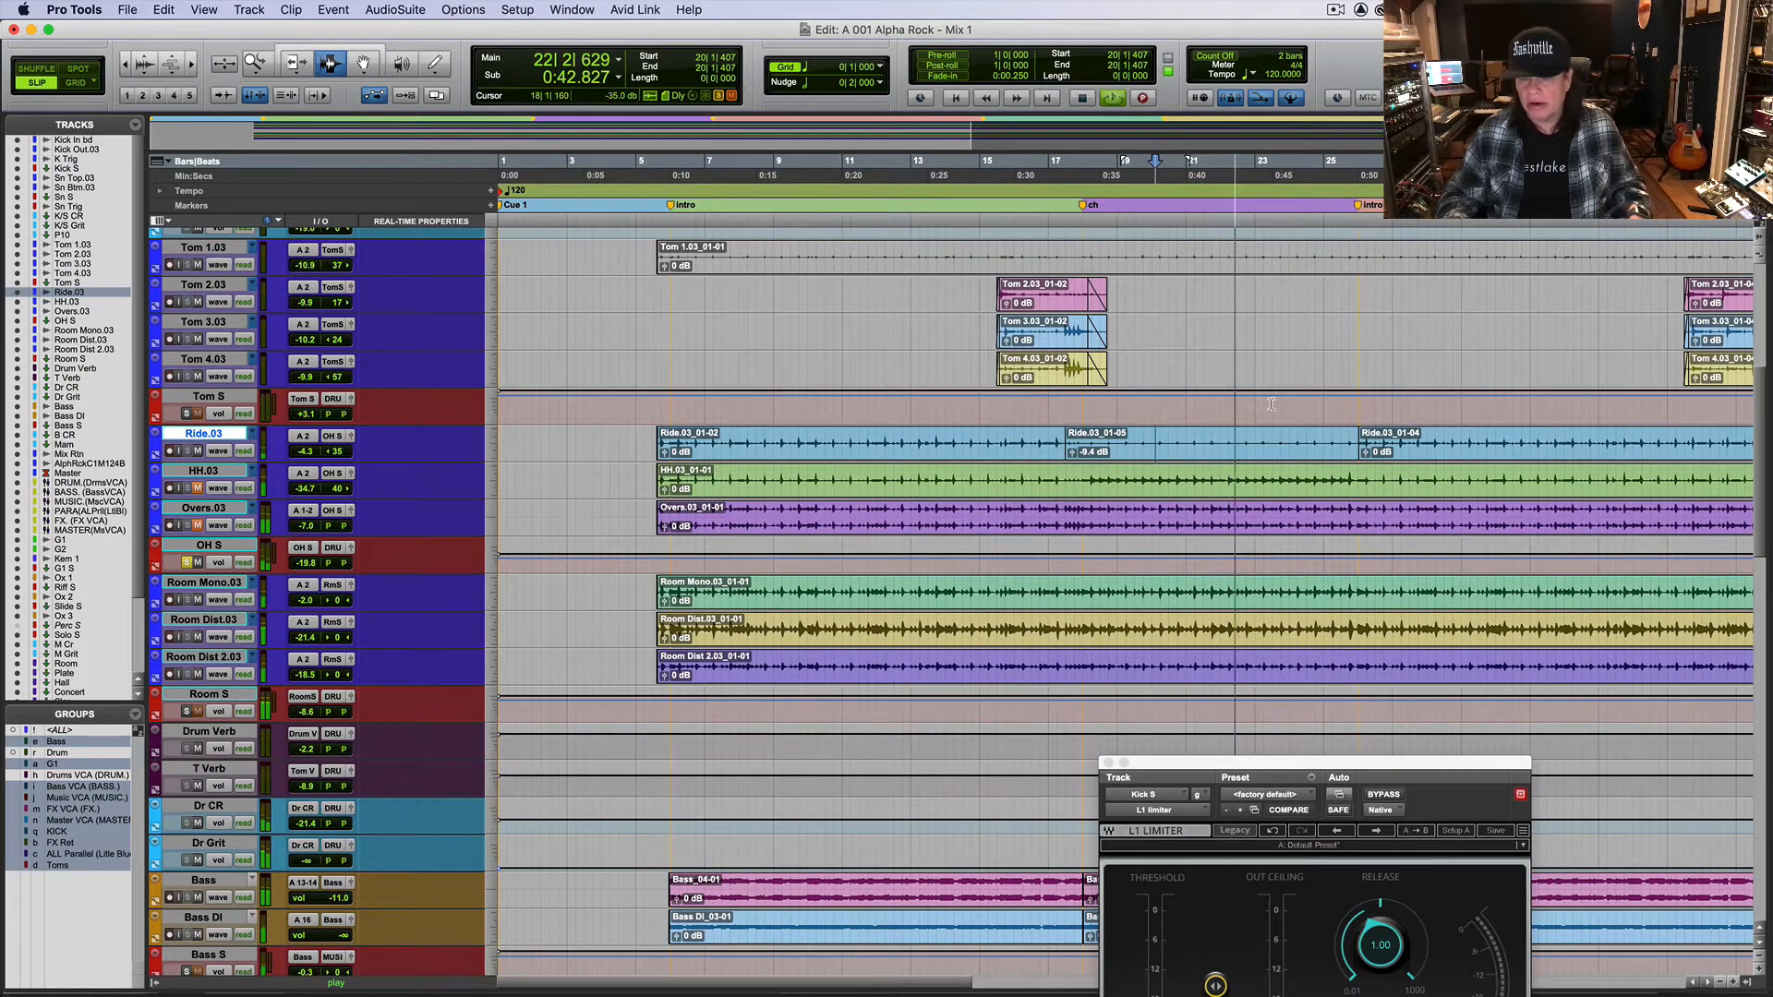
Step: Play Ride.03 from 26|1|662 and up to the second ch marker, and separate its clip at 37|2|815
click(1364, 443)
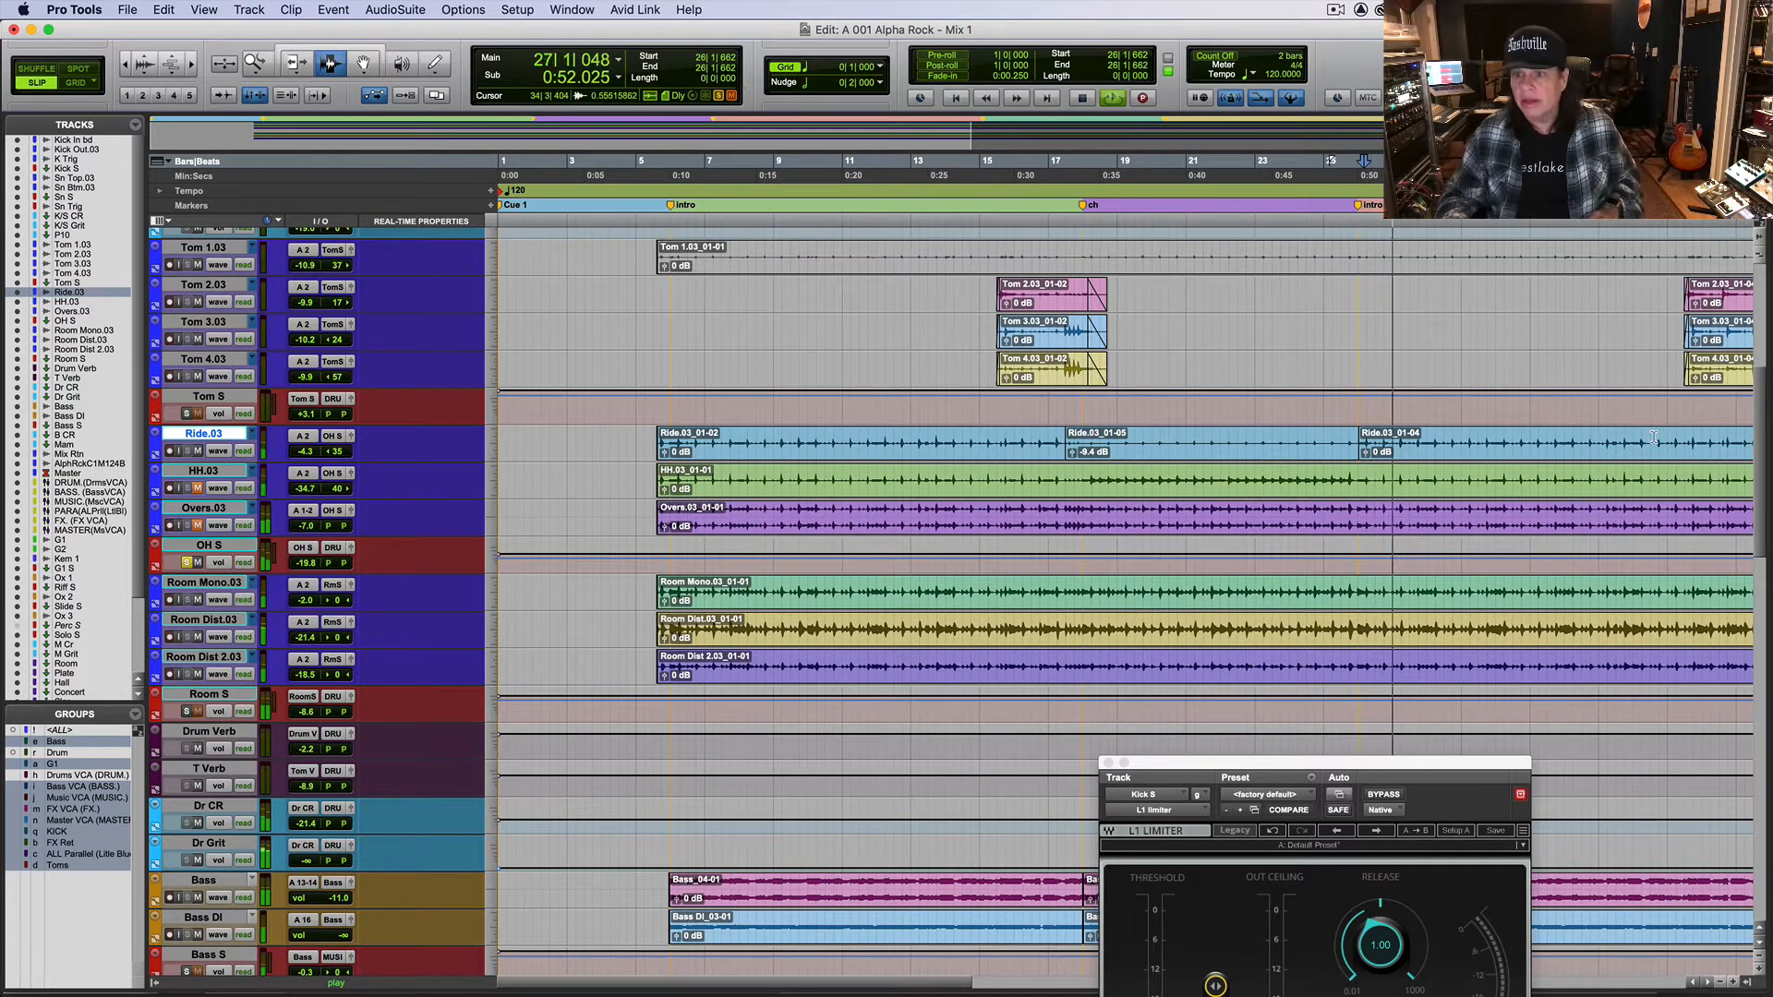
key(r)
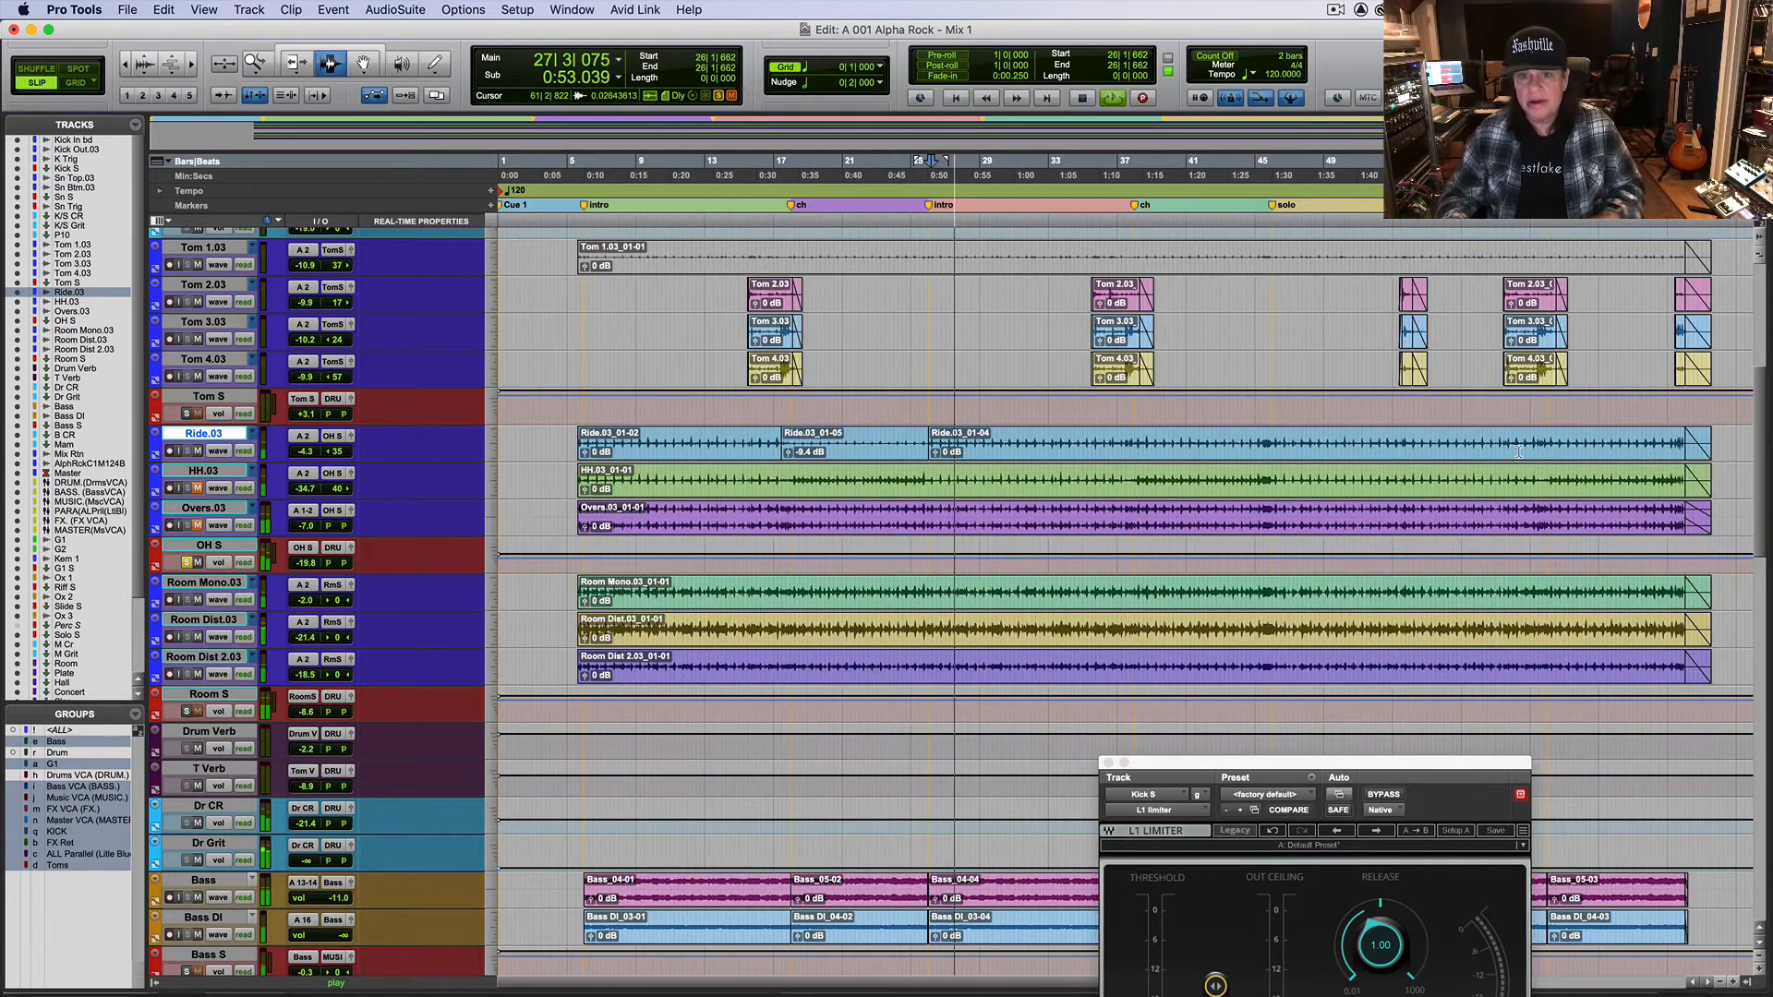
click(1115, 443)
key(t)
key(t)
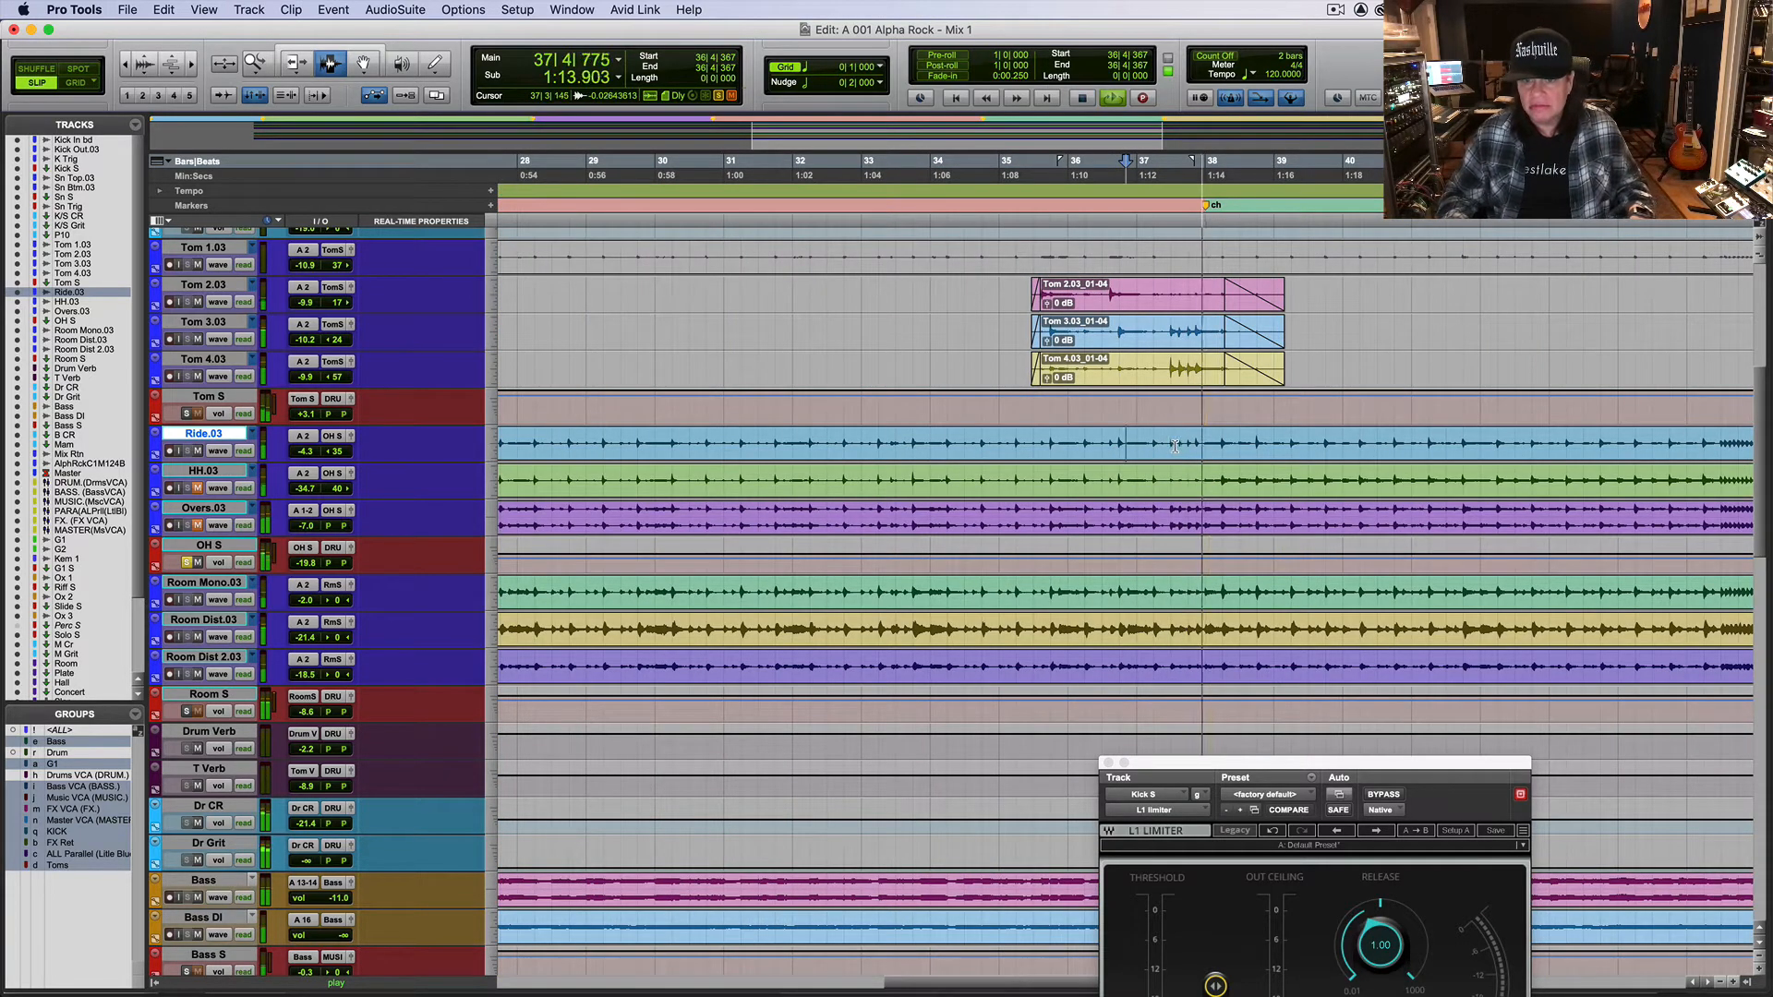
click(1165, 443)
key(space)
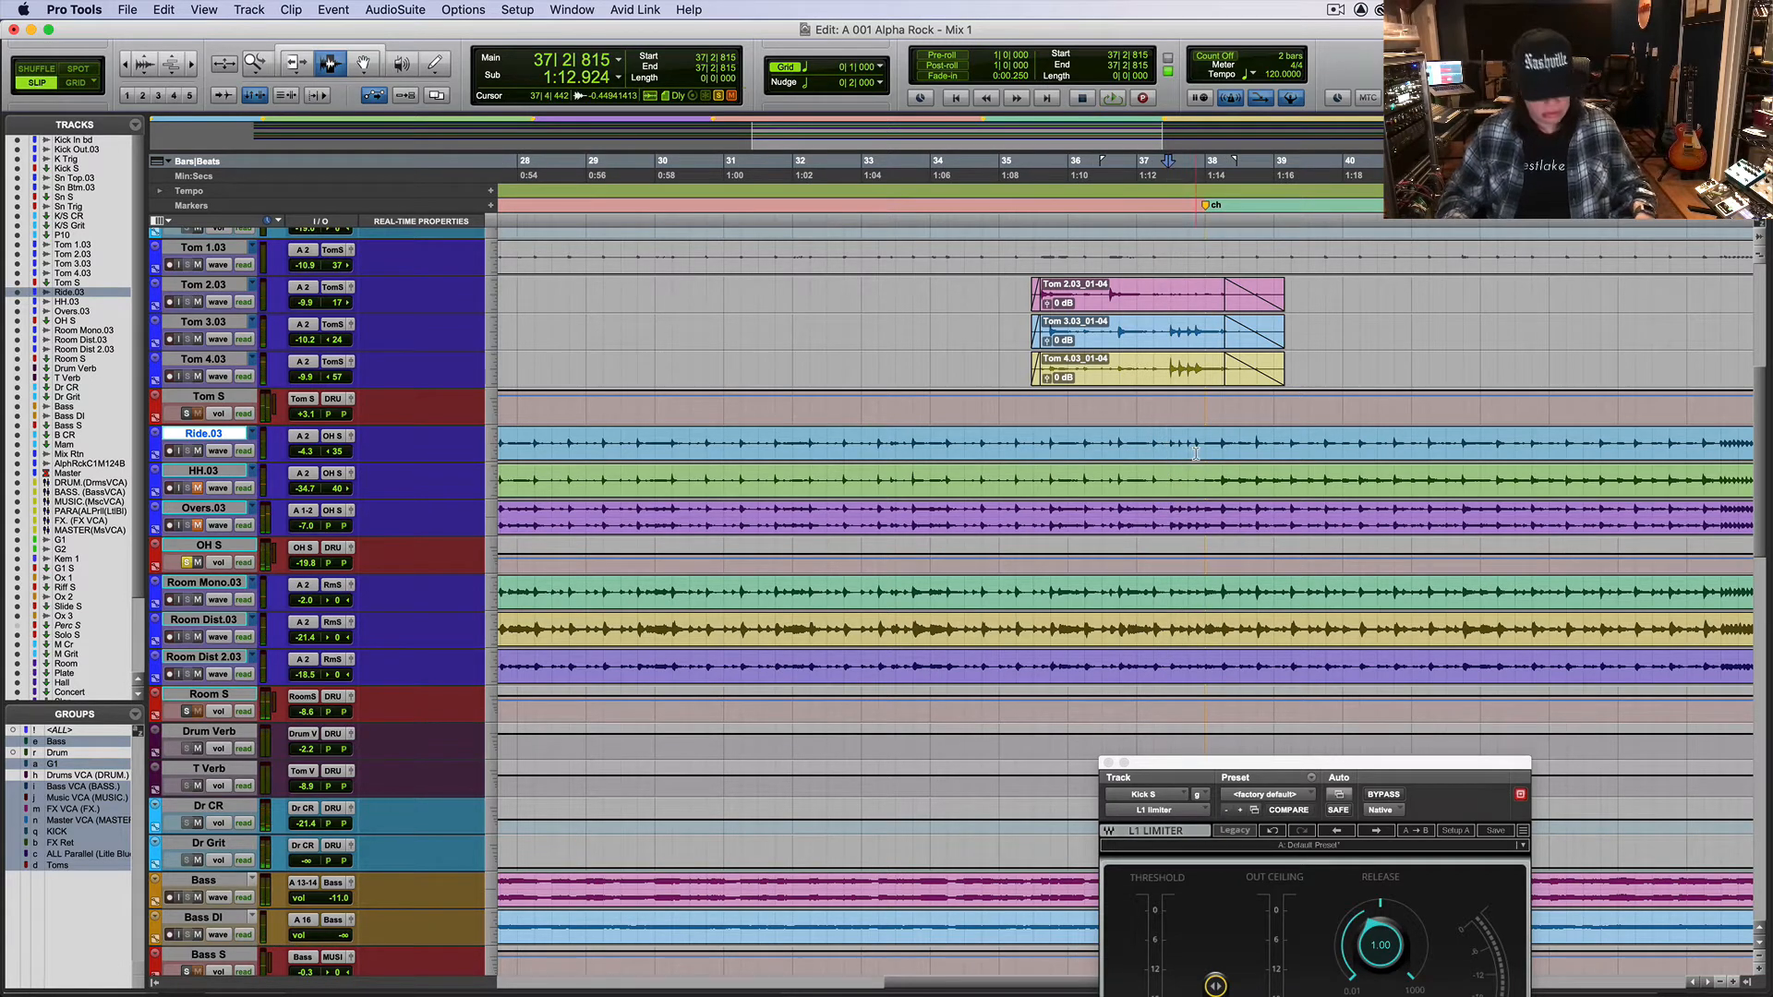
key(super+e)
key(space)
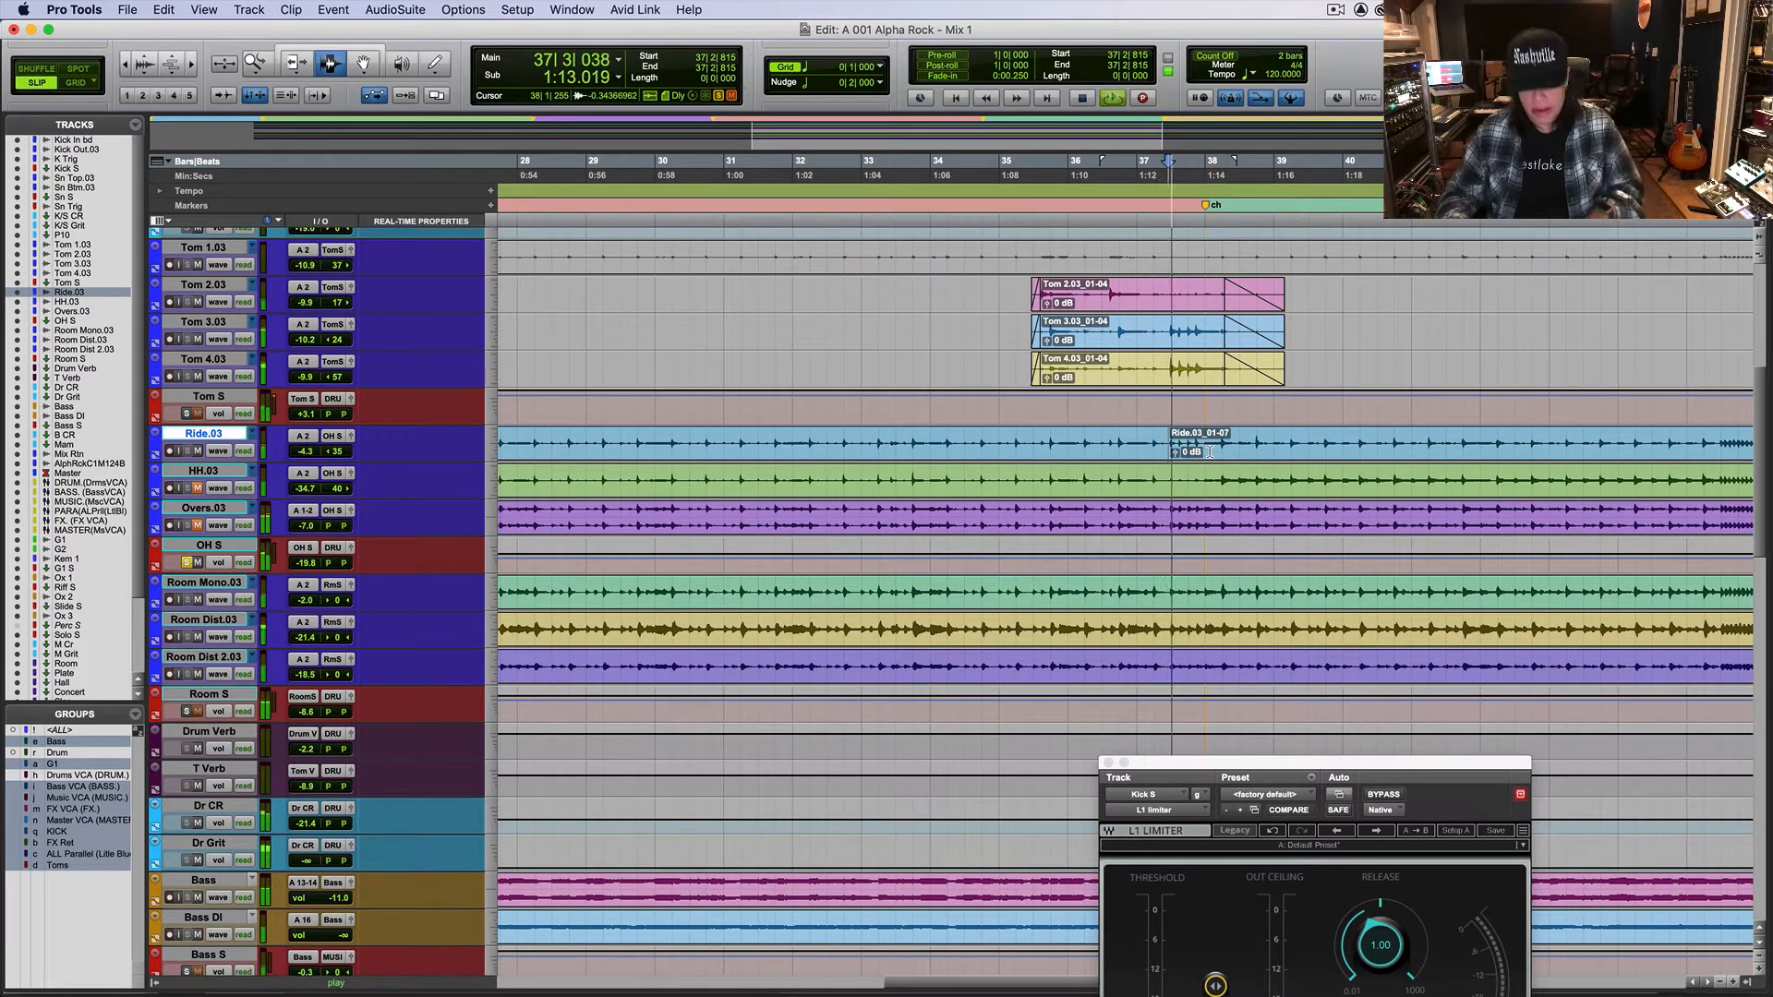
Step: Jump to the solo marker and separate the Ride.03 clip just past it, at 46|1|902
key(super+bracketleft)
key(super+bracketleft)
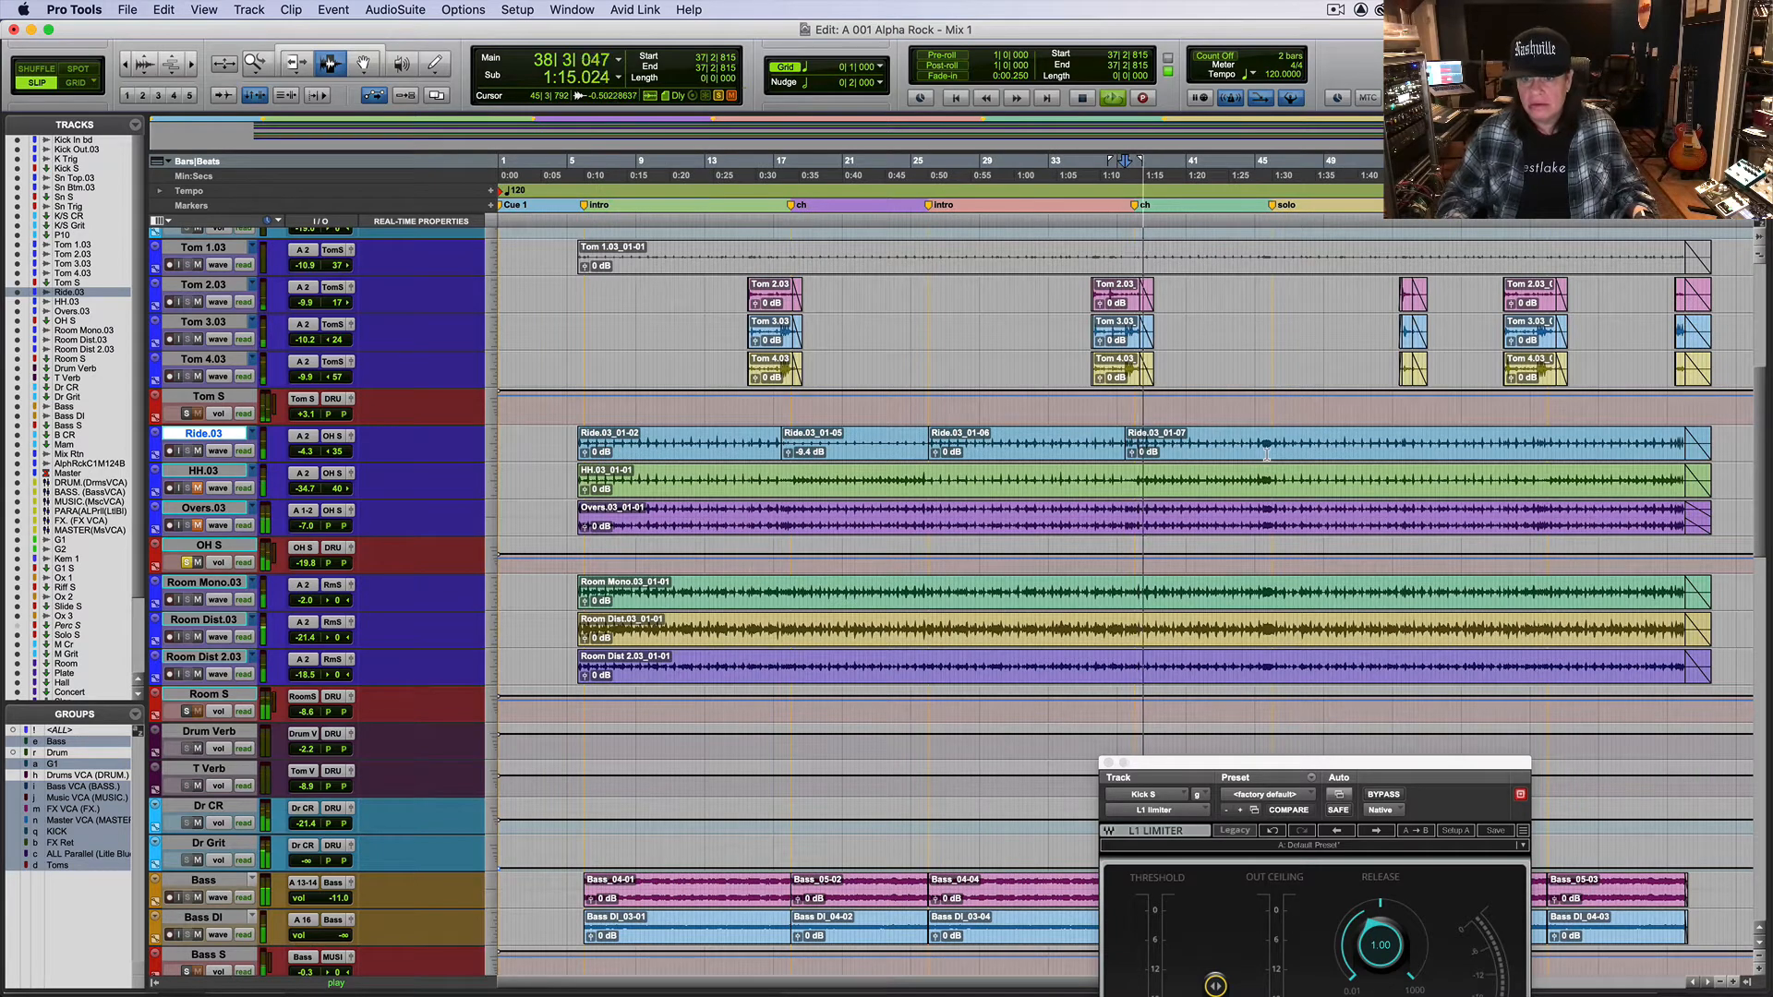
key(KP_Decimal)
key(6)
key(KP_Decimal)
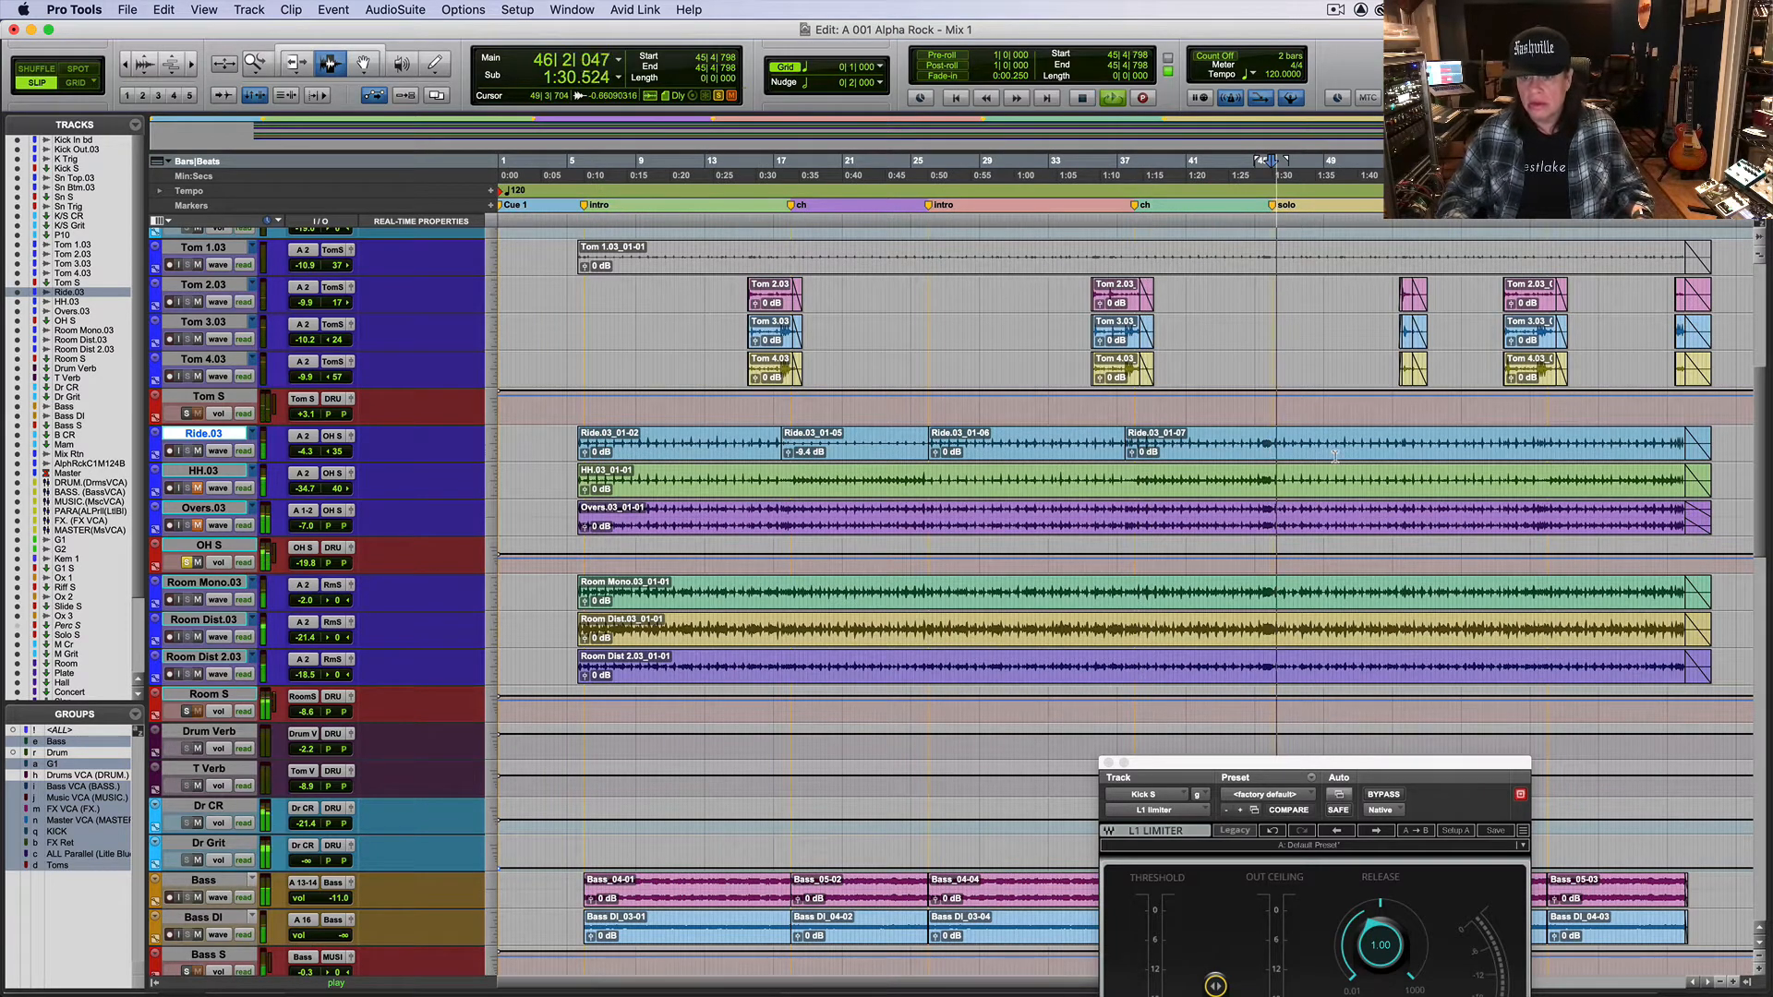
key(space)
key(super+bracketright)
key(super+bracketright)
key(super+bracketright)
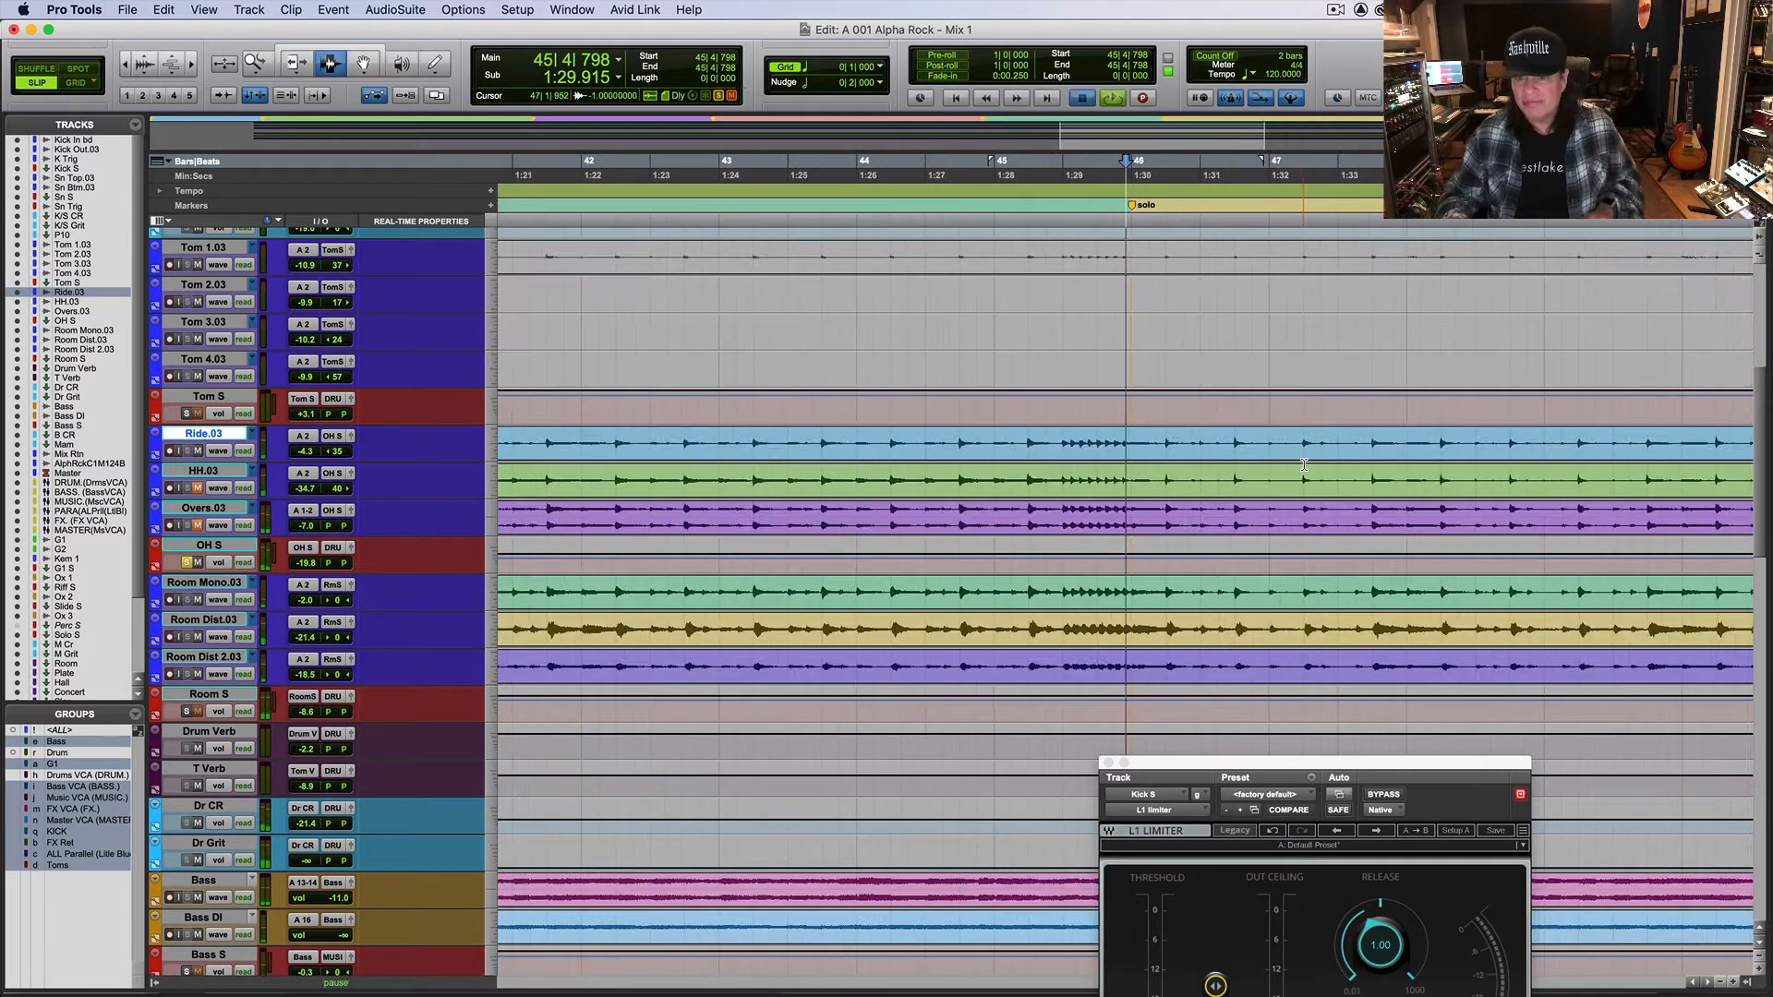
click(1165, 447)
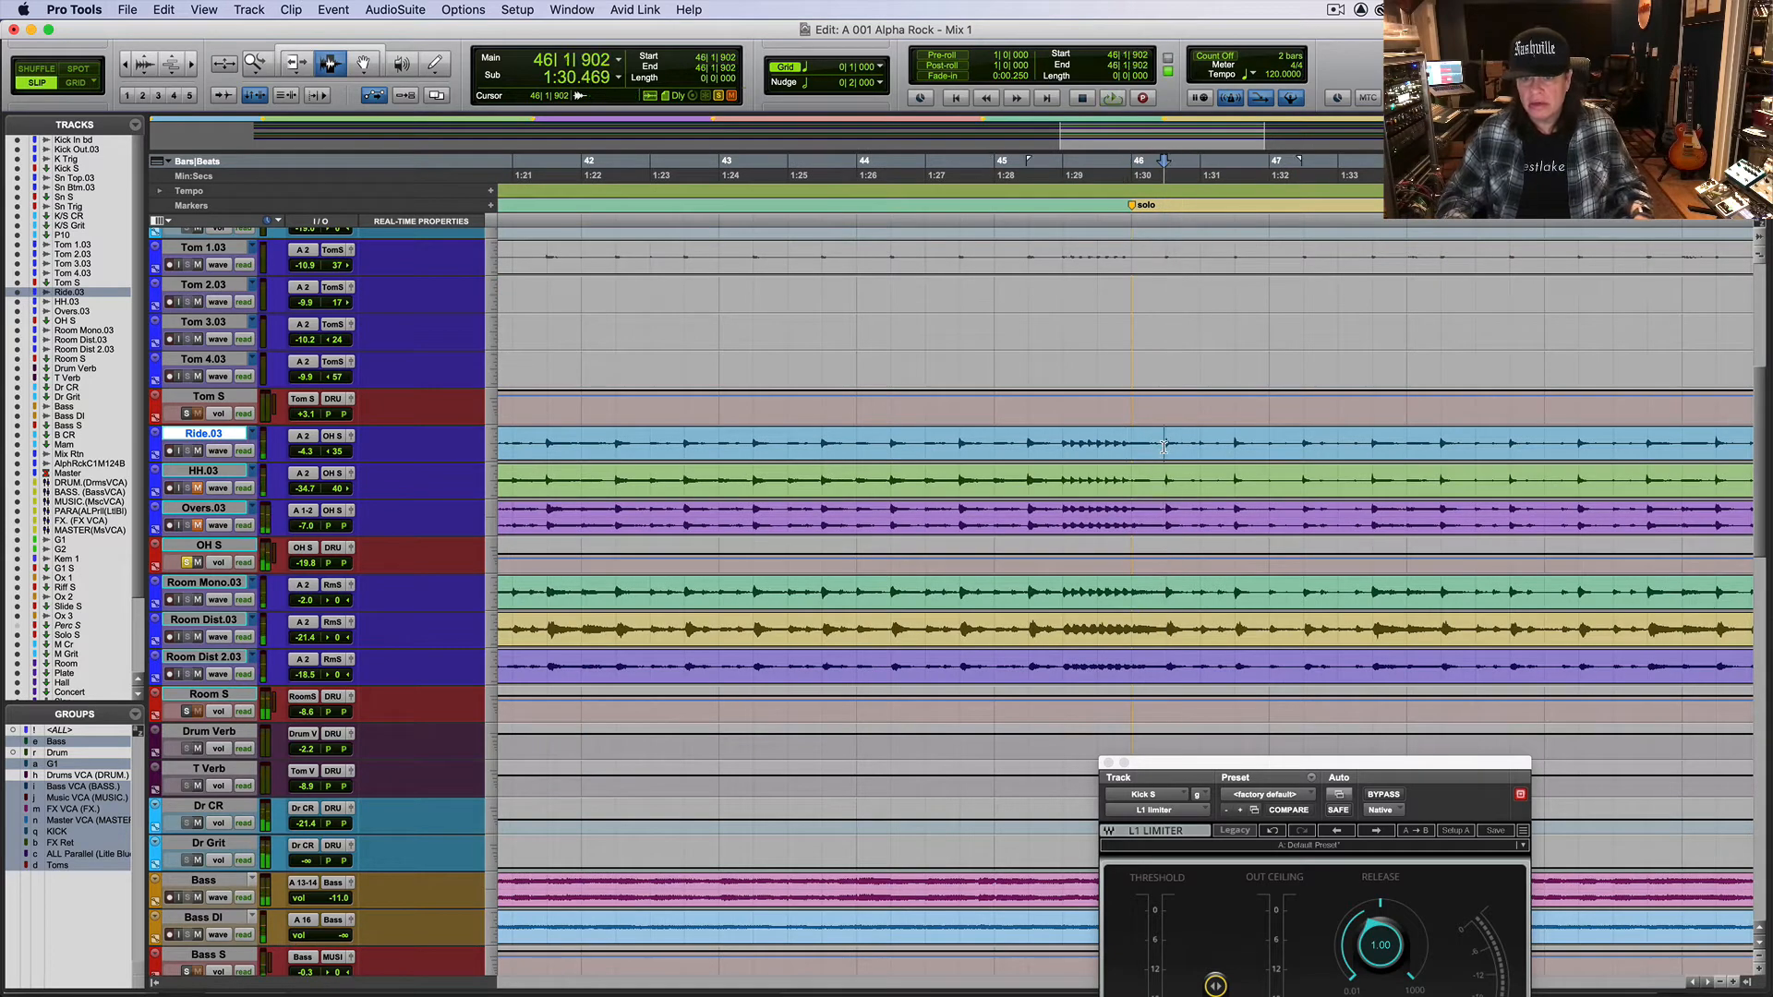
key(super+e)
key(super+bracketleft)
key(super+bracketleft)
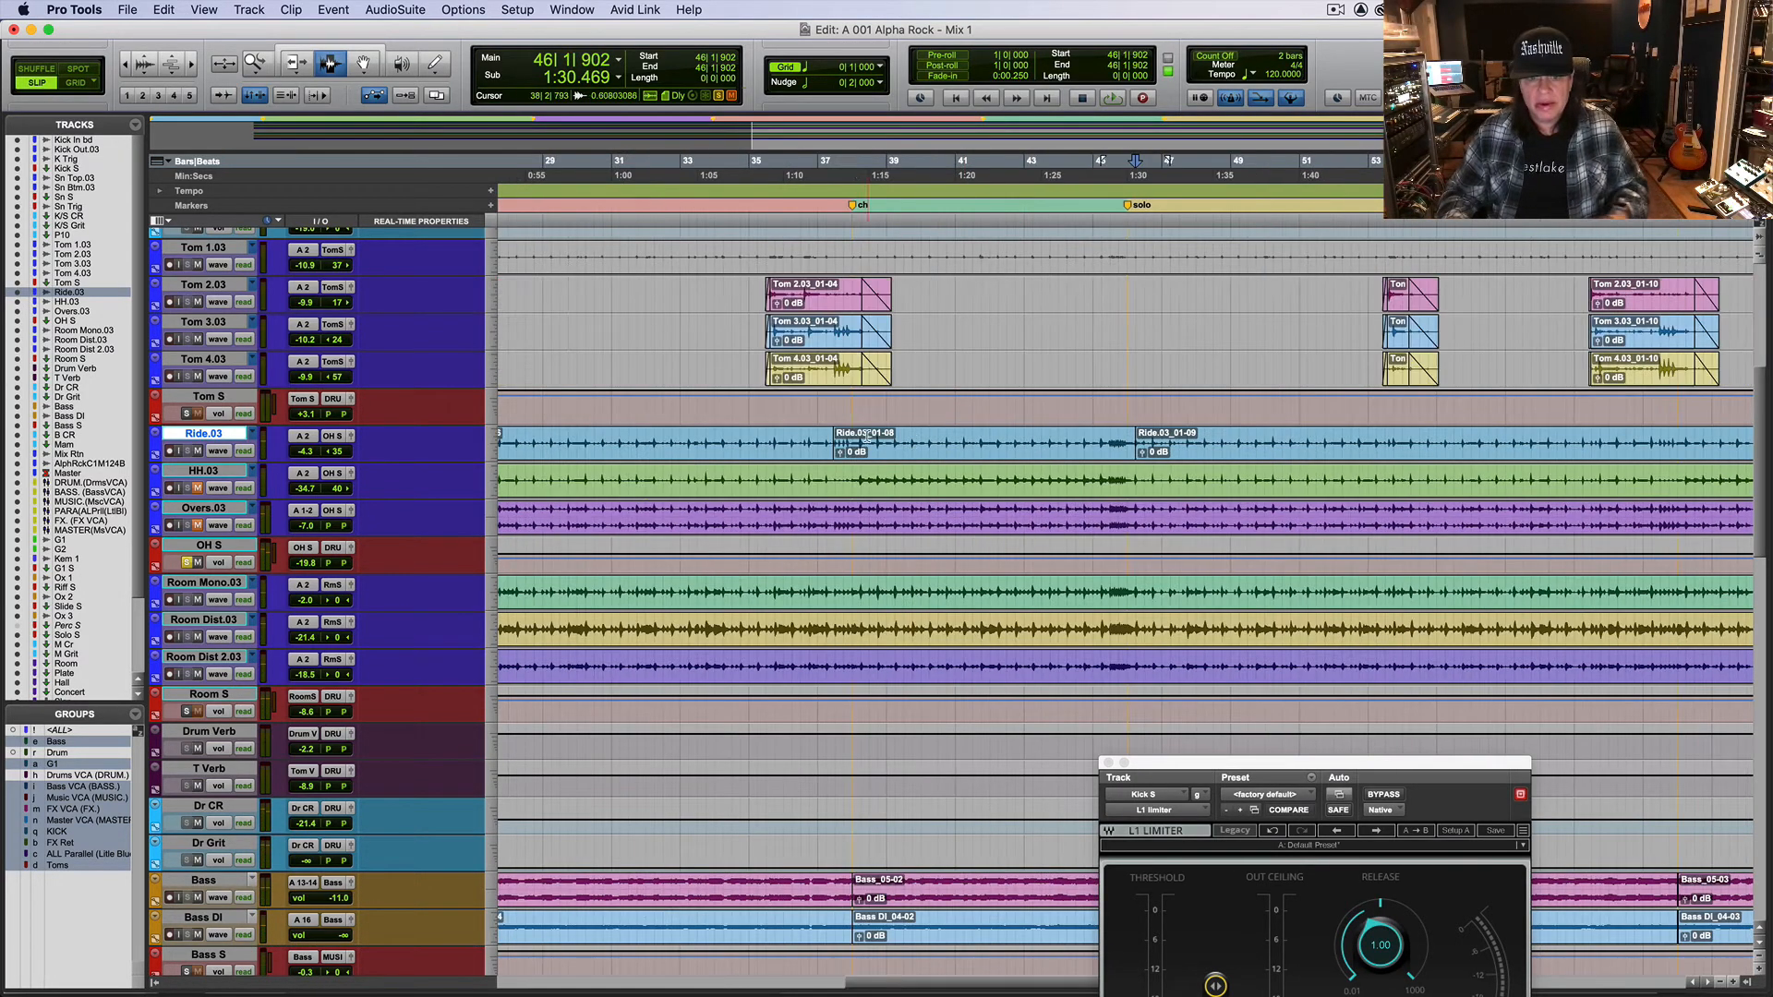
Step: Lower the clip gain of the Ride.03 section over the second ch to -9.6 dB
drag(840, 456, 841, 466)
key(super+bracketleft)
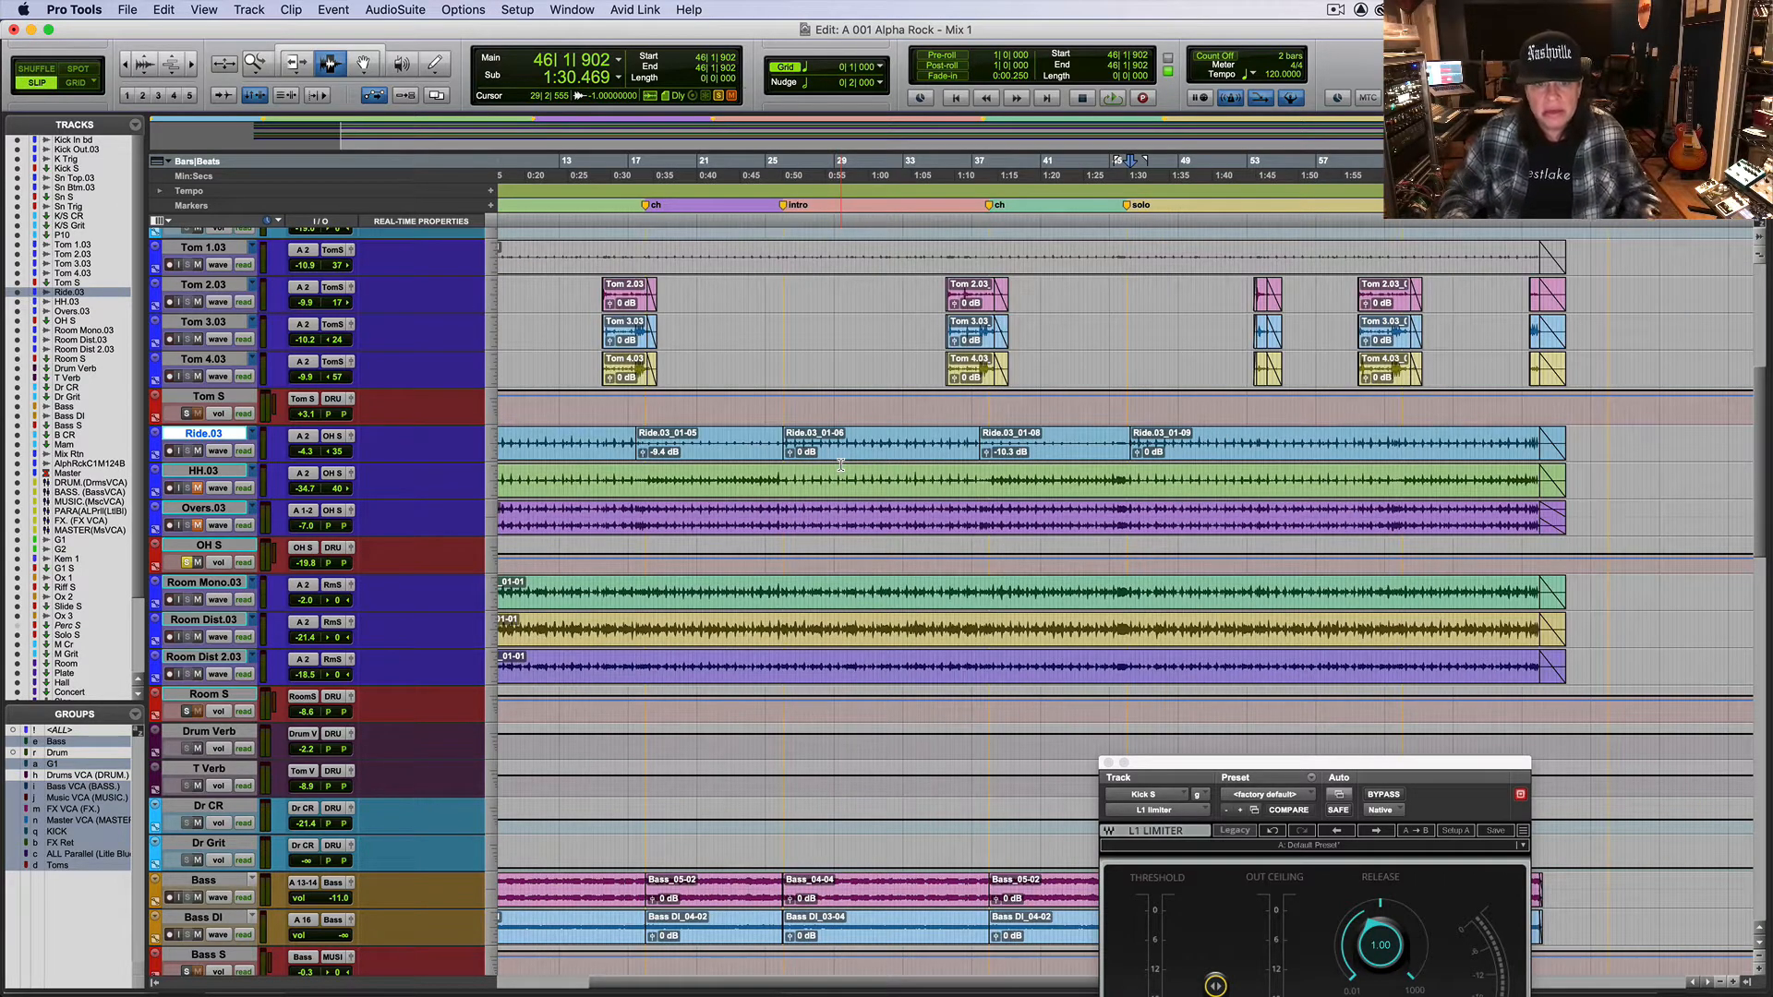
click(987, 453)
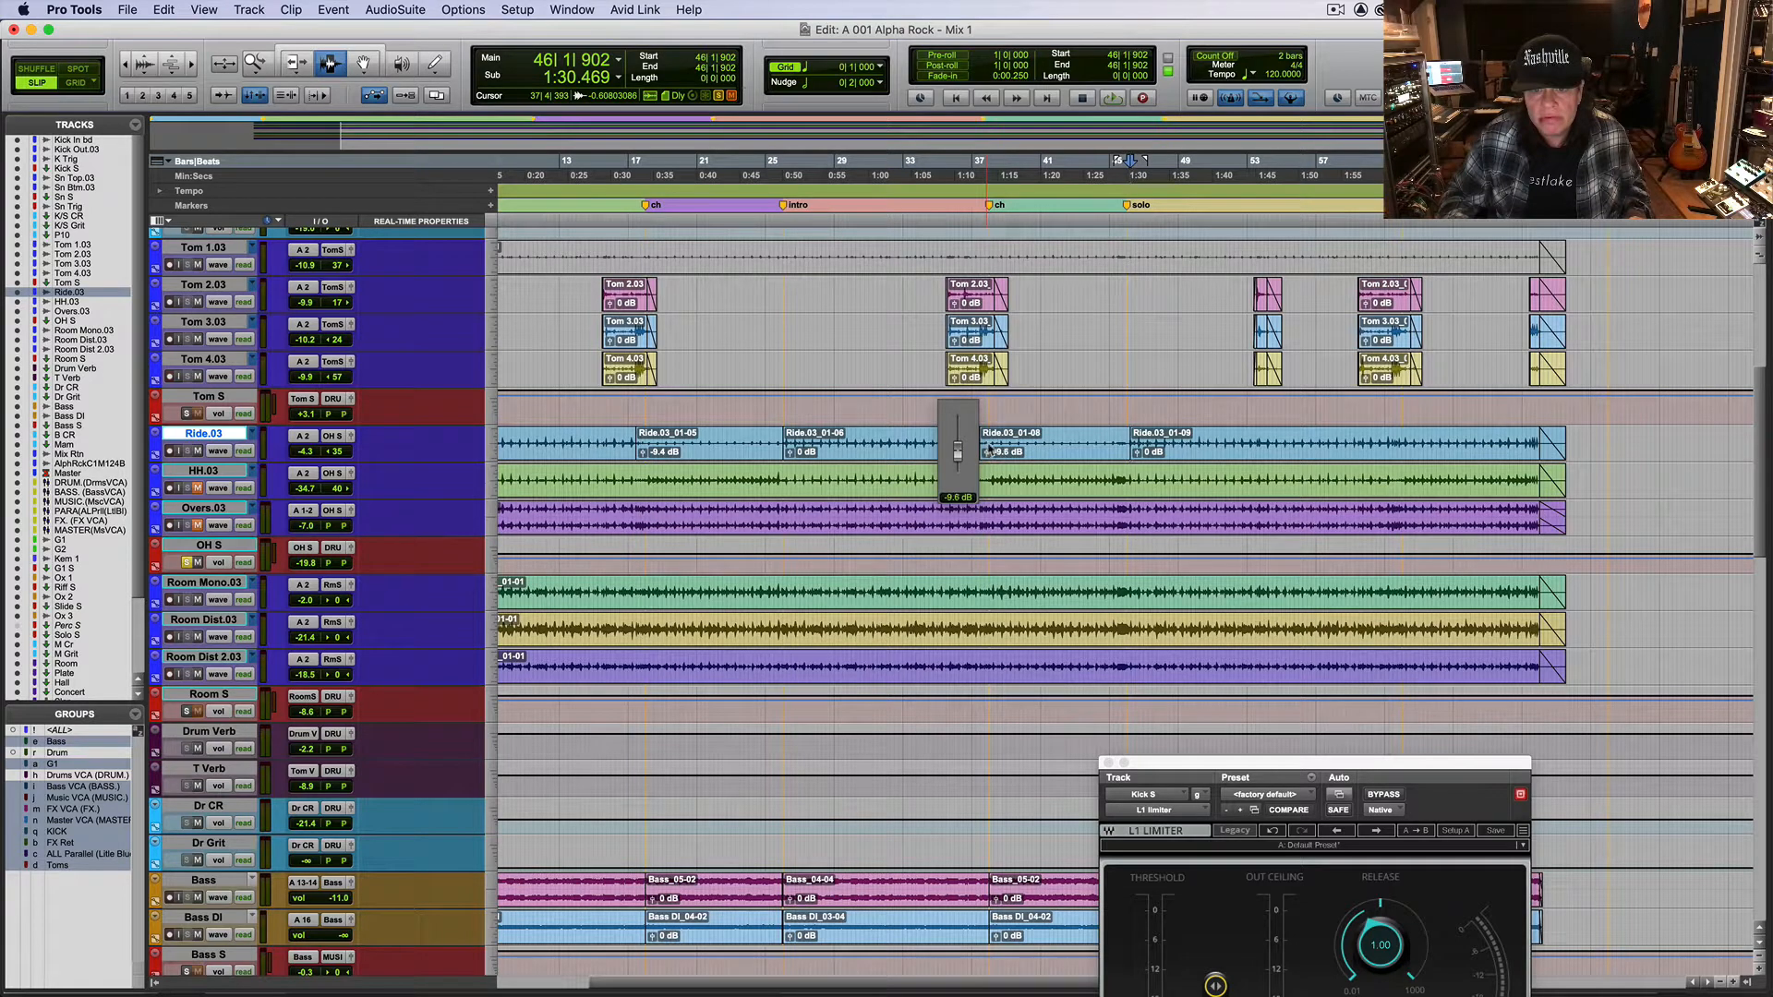
drag(988, 451, 987, 449)
Step: Play Ride.03 through the solo to the last ch marker and separate its clip at 62|1|069
click(1196, 433)
key(space)
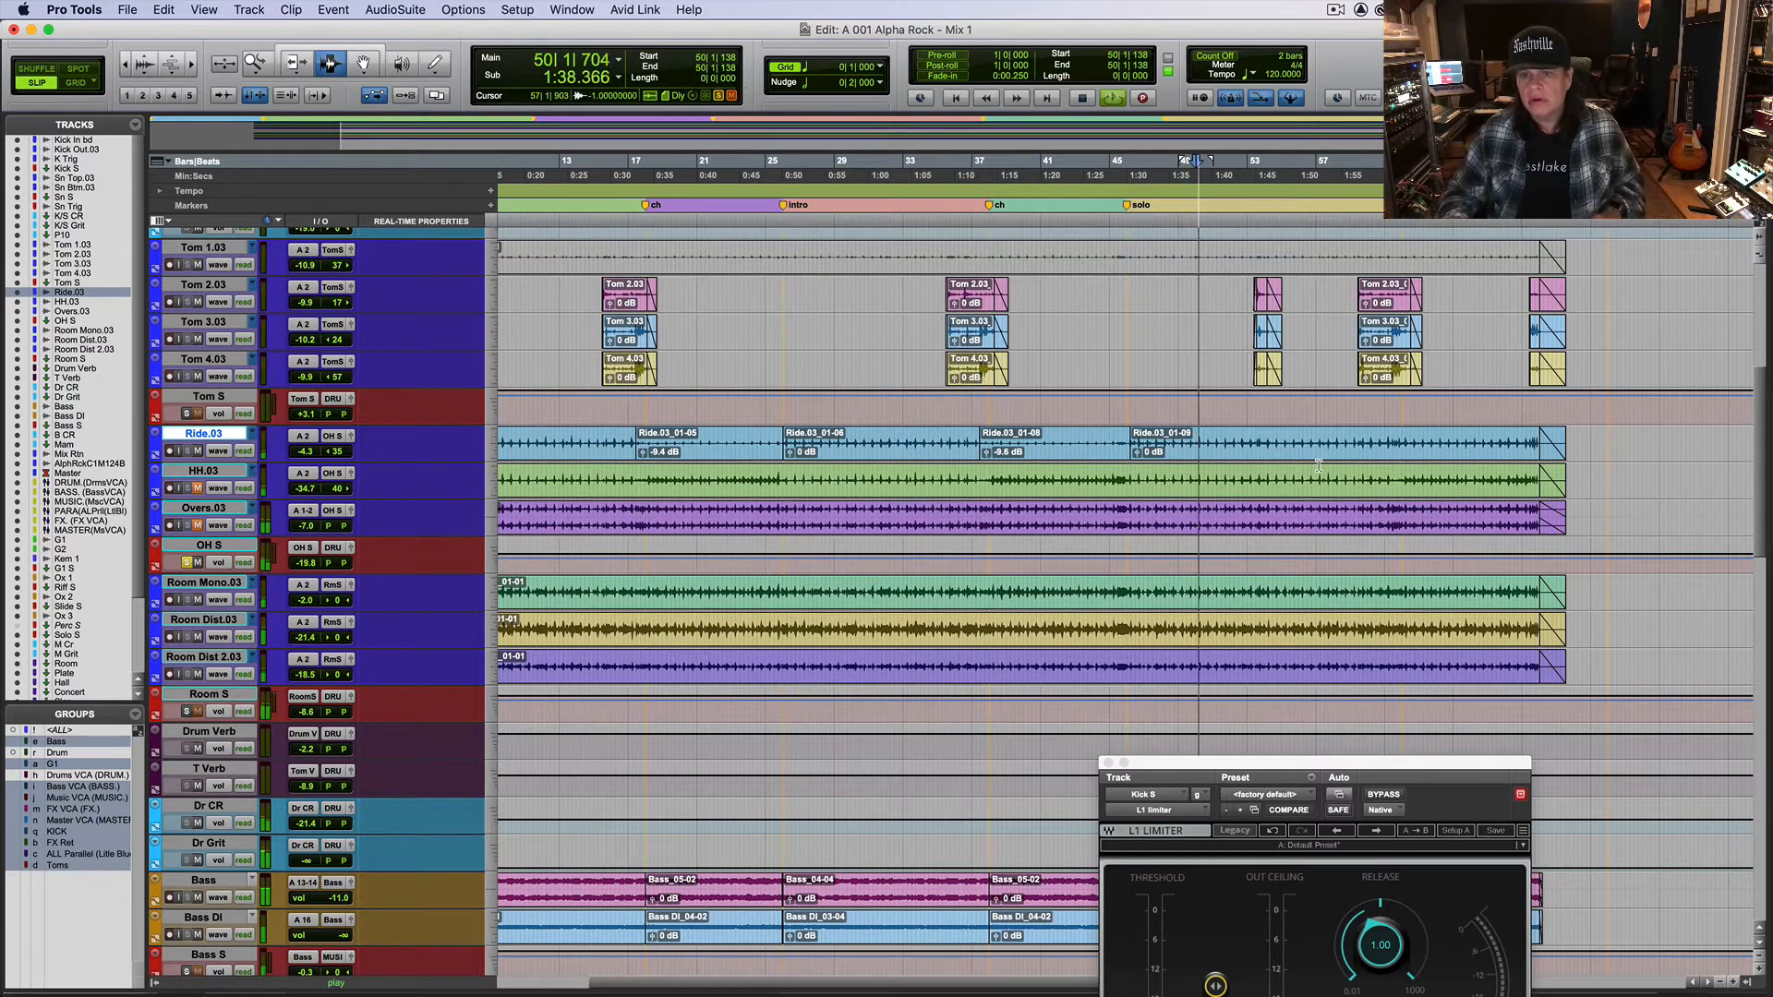
click(1317, 450)
key(space)
key(space)
key(t)
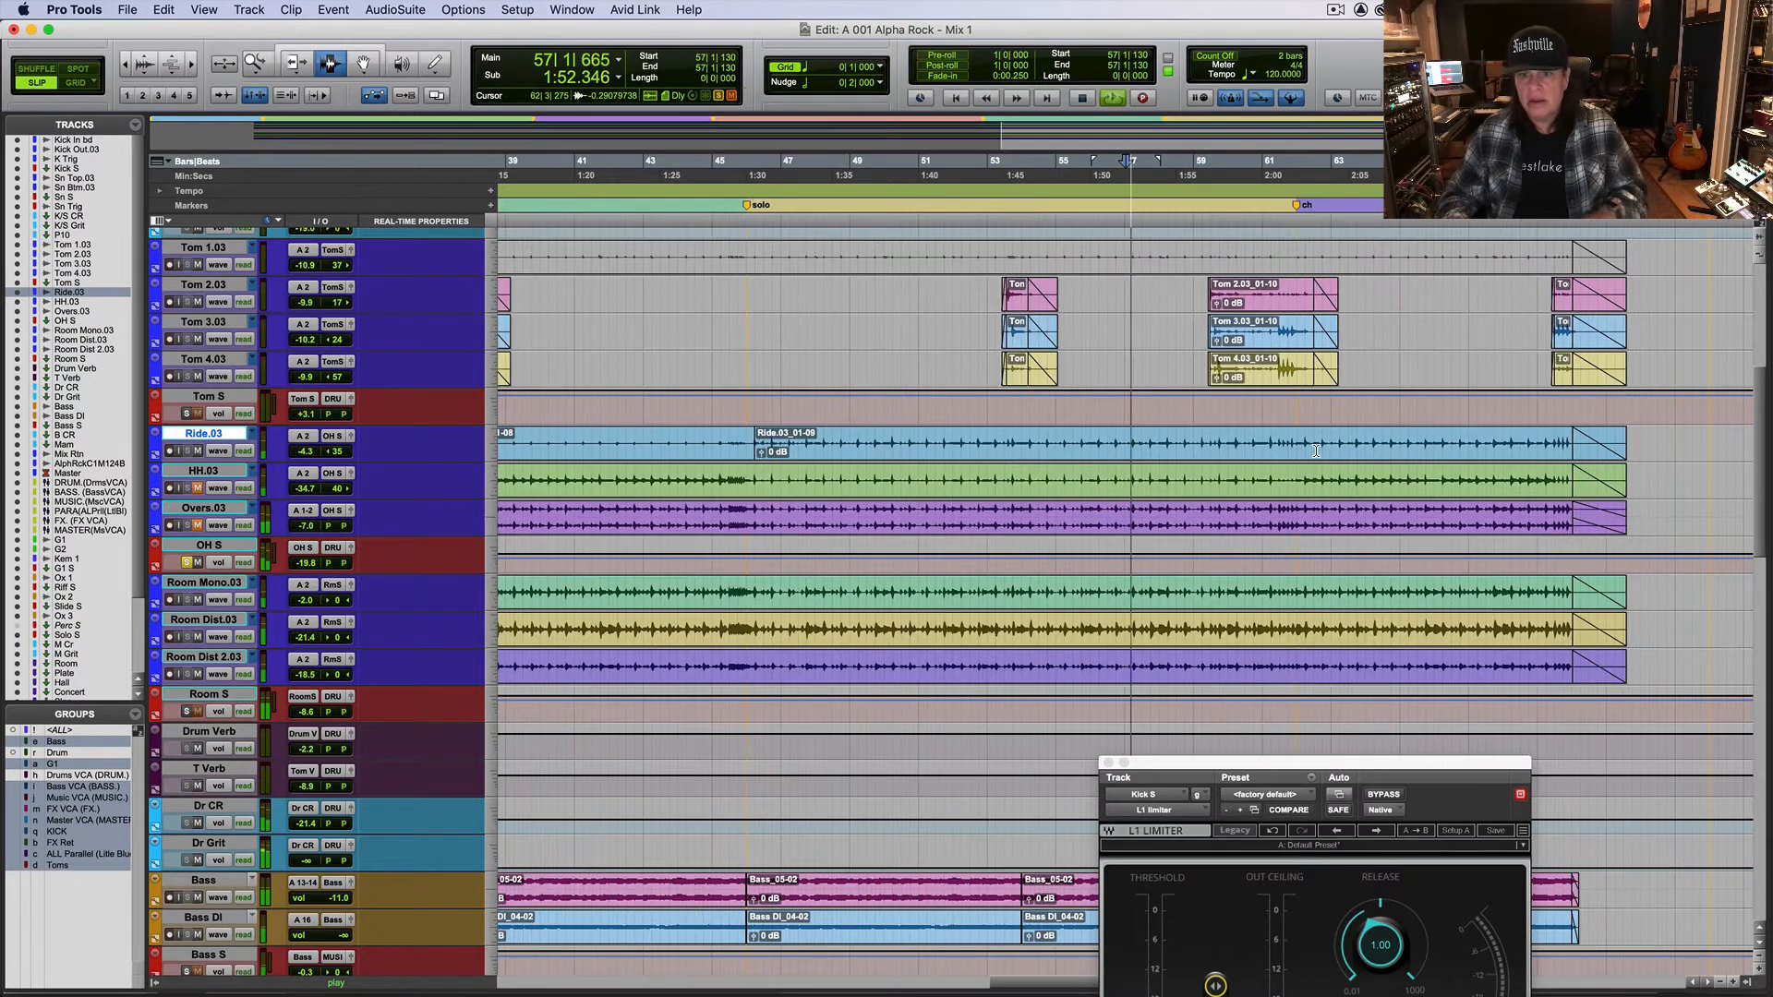
click(1299, 443)
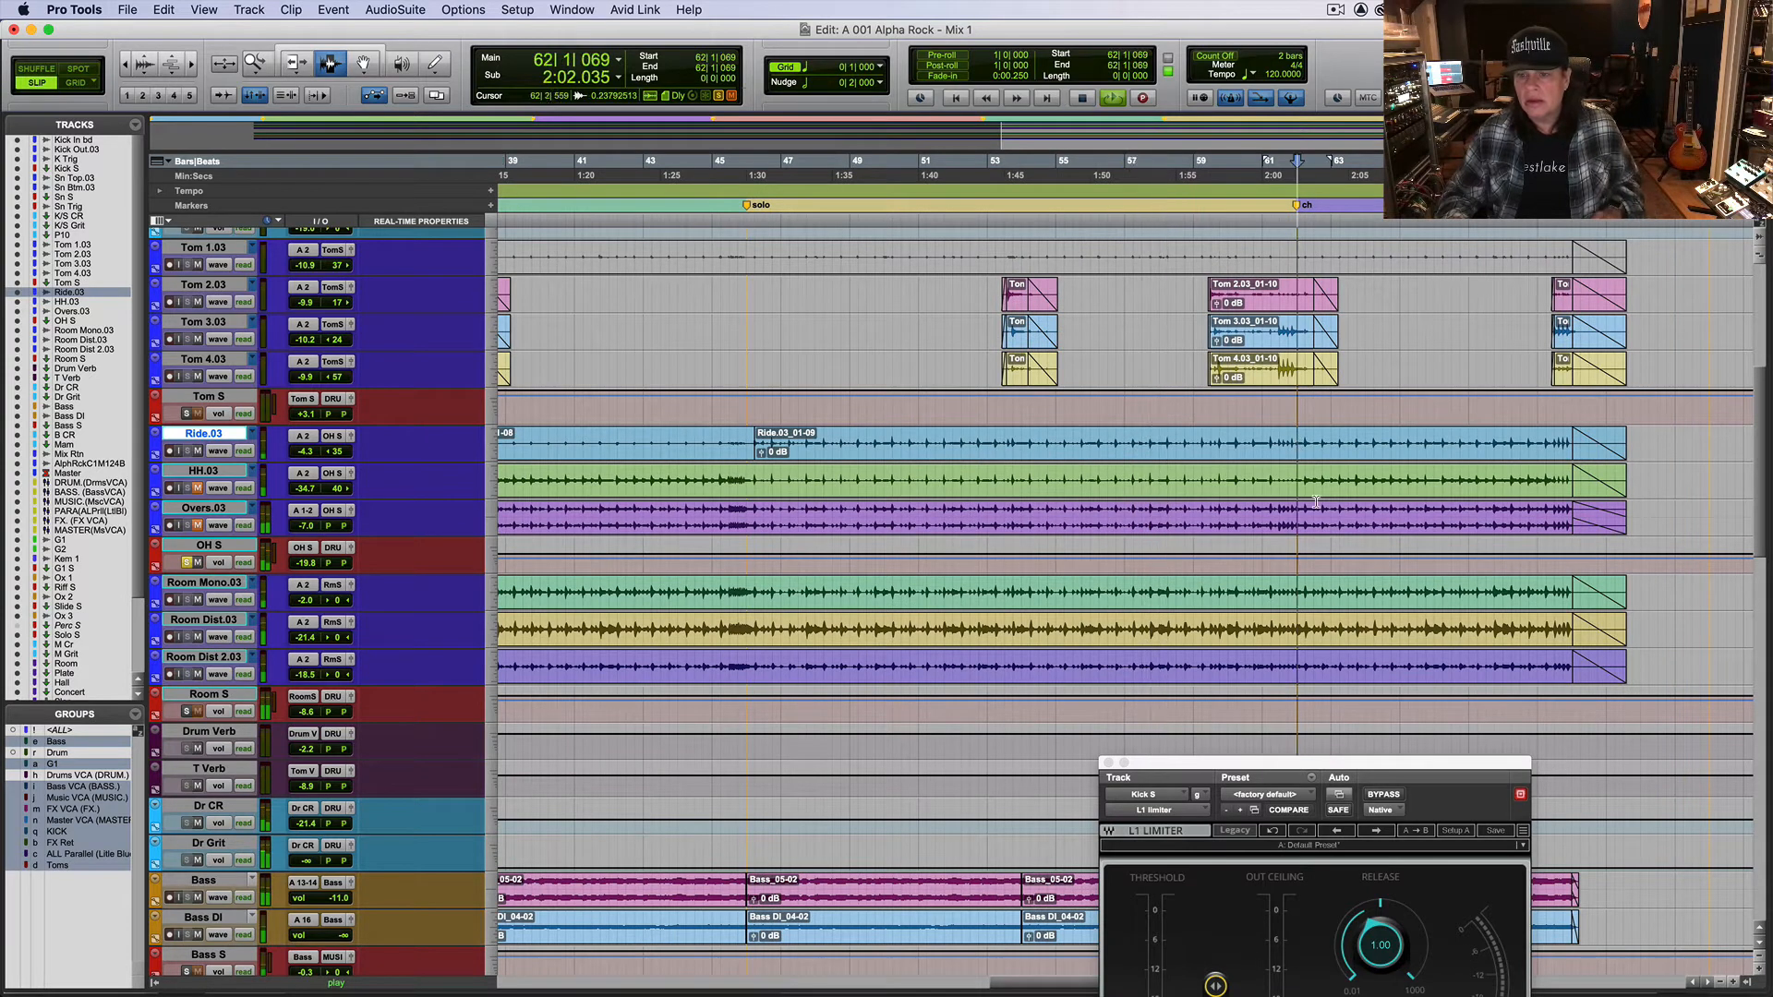
key(space)
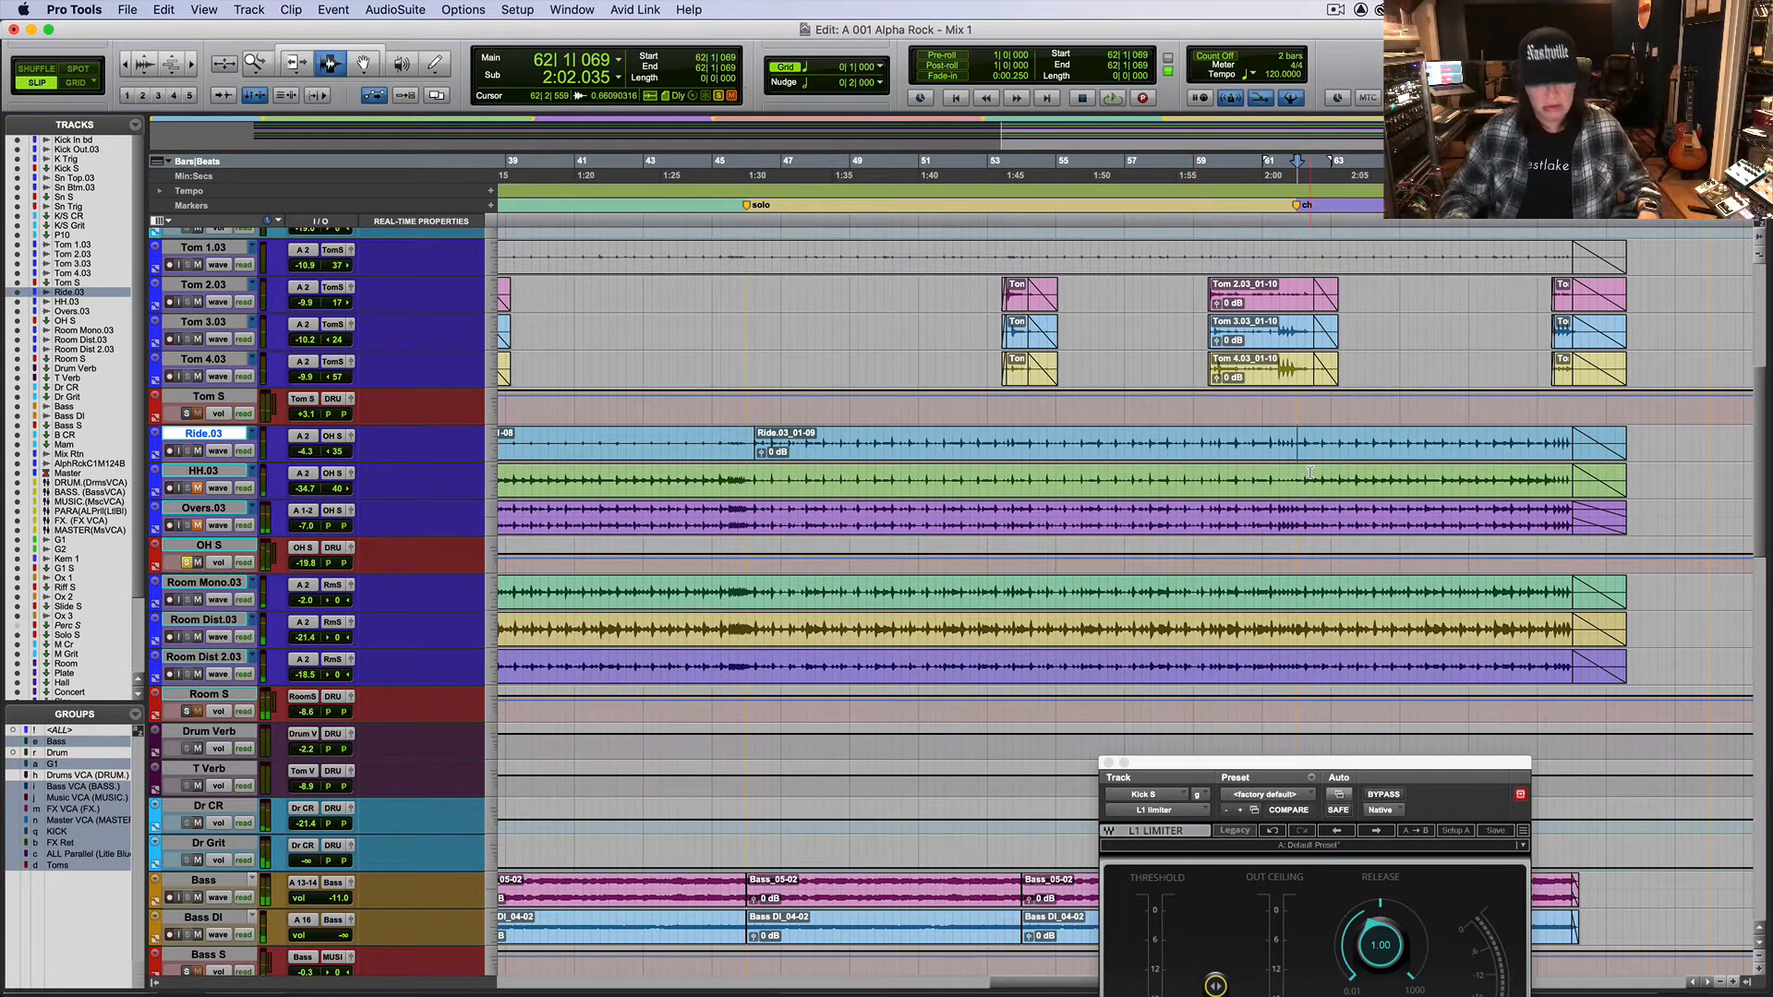
key(super+e)
Step: Lower the clip gain of the last ch section of Ride.03 to -9.4 dB and view all its sections
drag(1305, 453, 1303, 462)
key(r)
key(r)
key(r)
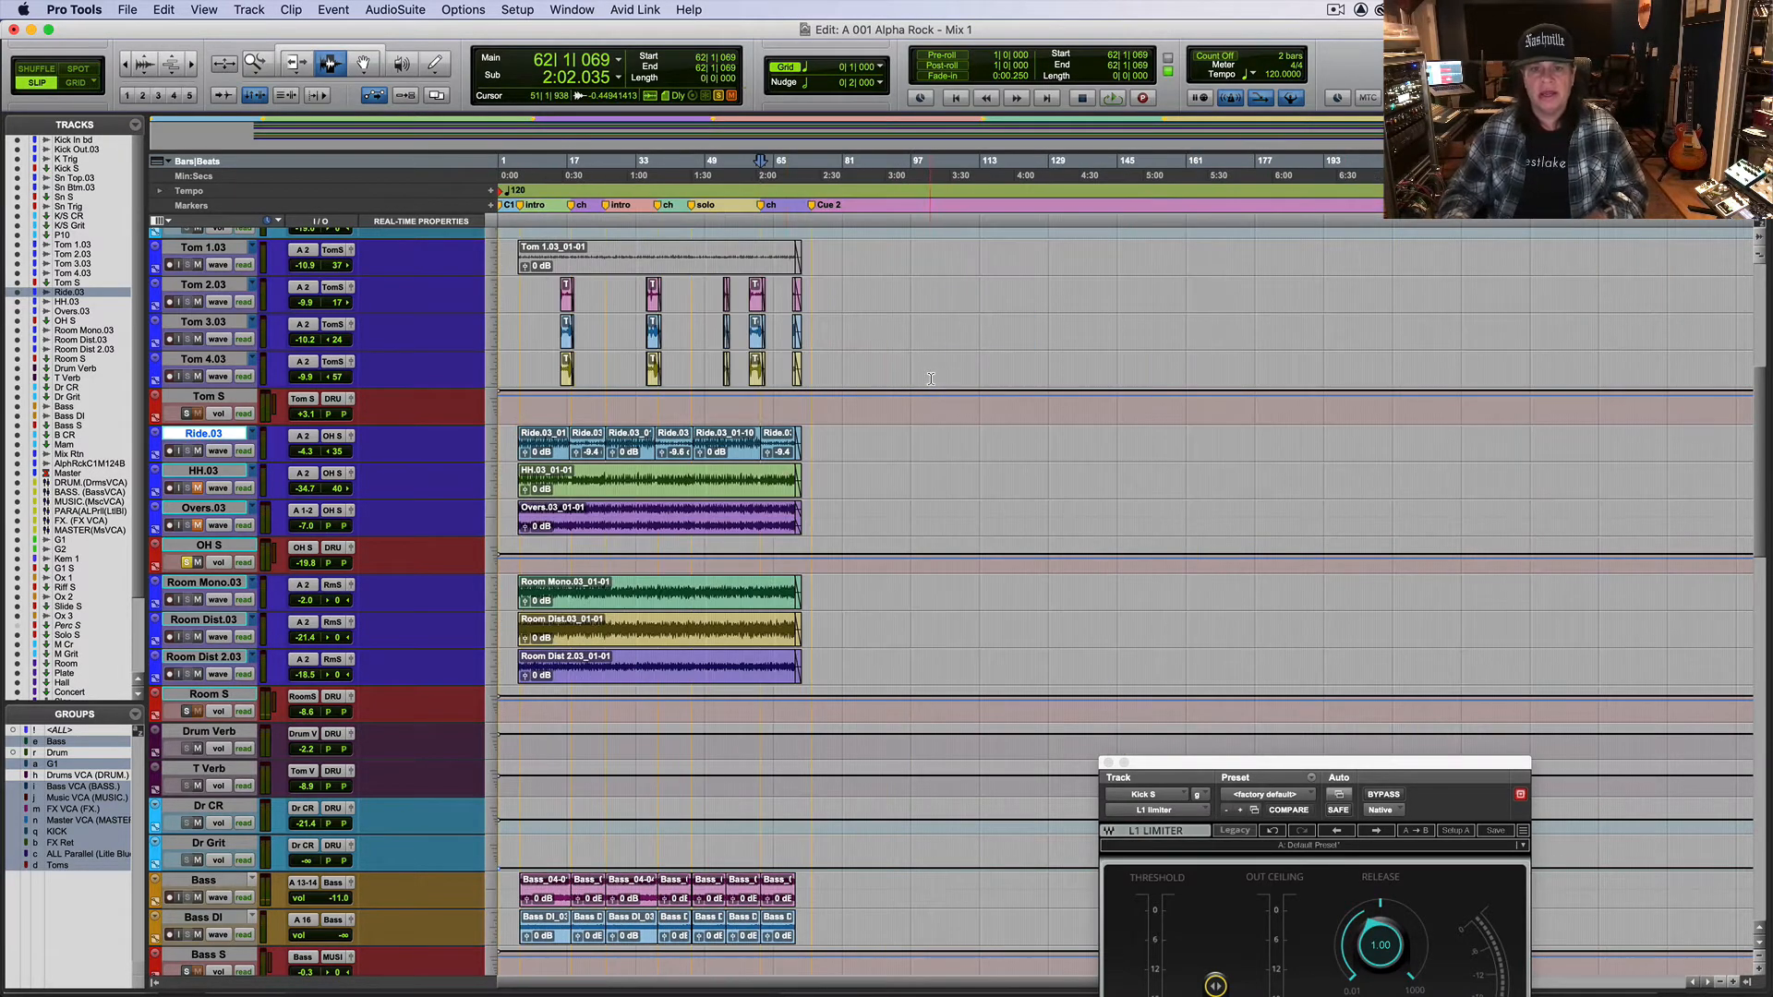
key(t)
key(t)
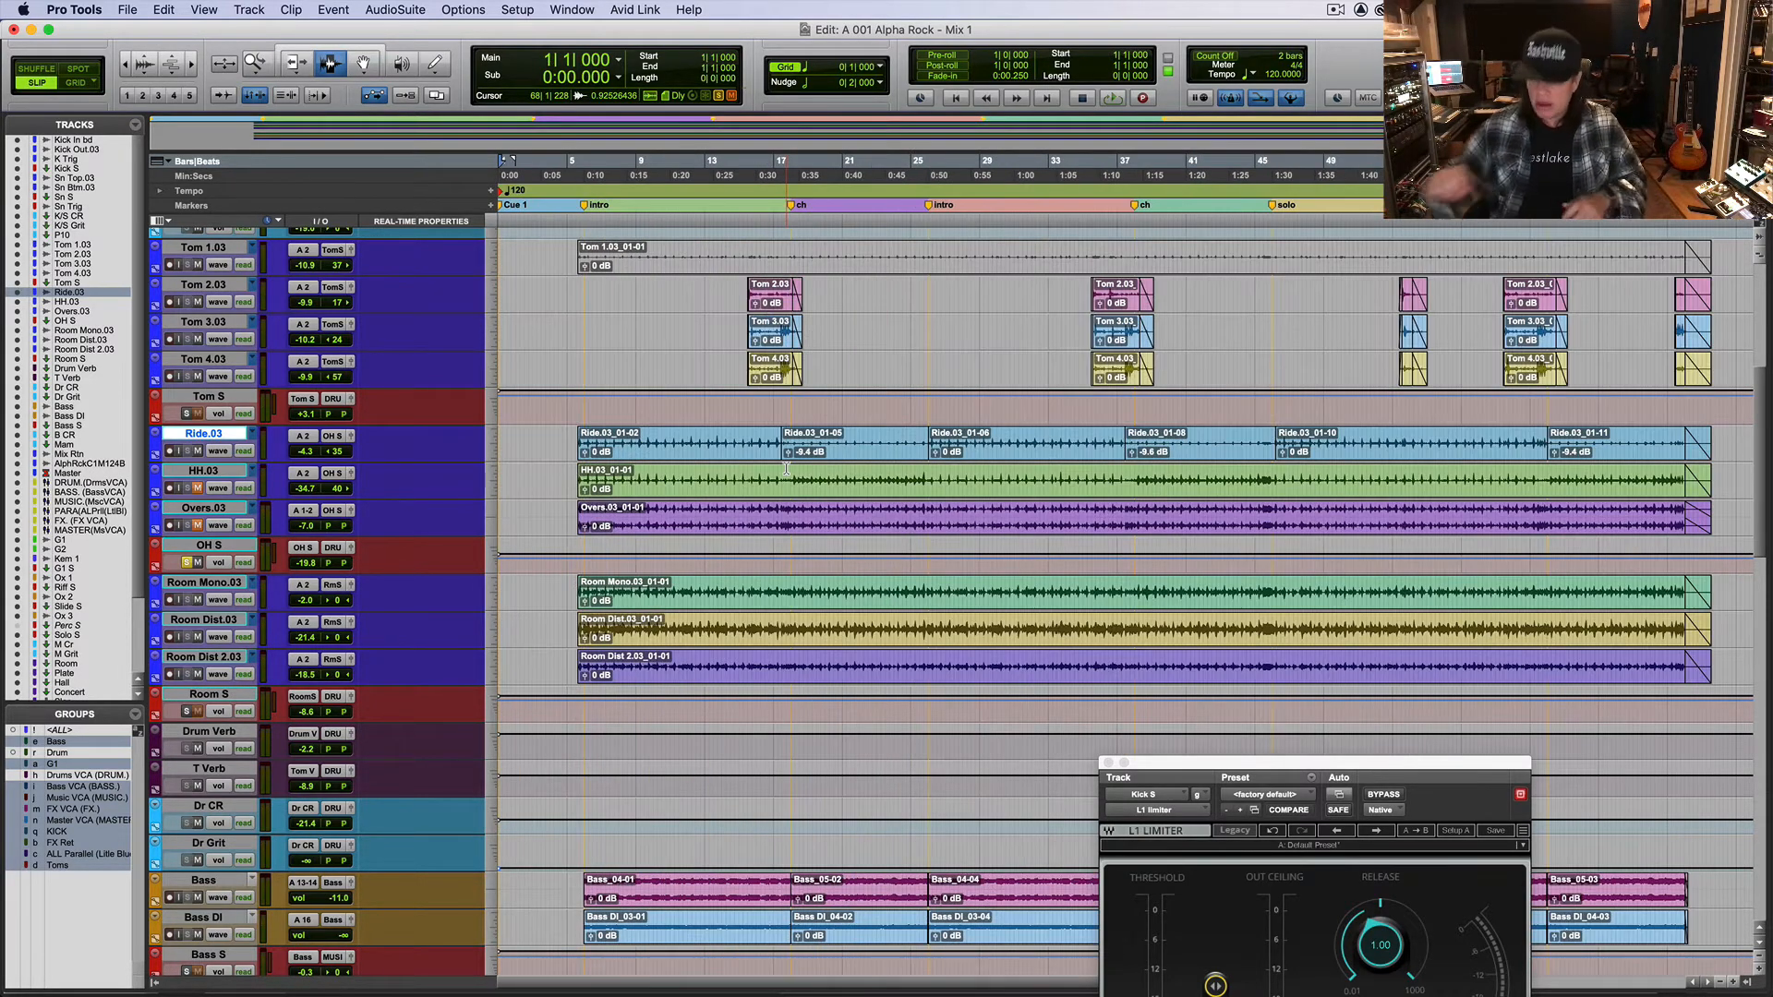
Step: Toggle the mute on Overs.03 and play the intro from 5|2|693
click(573, 462)
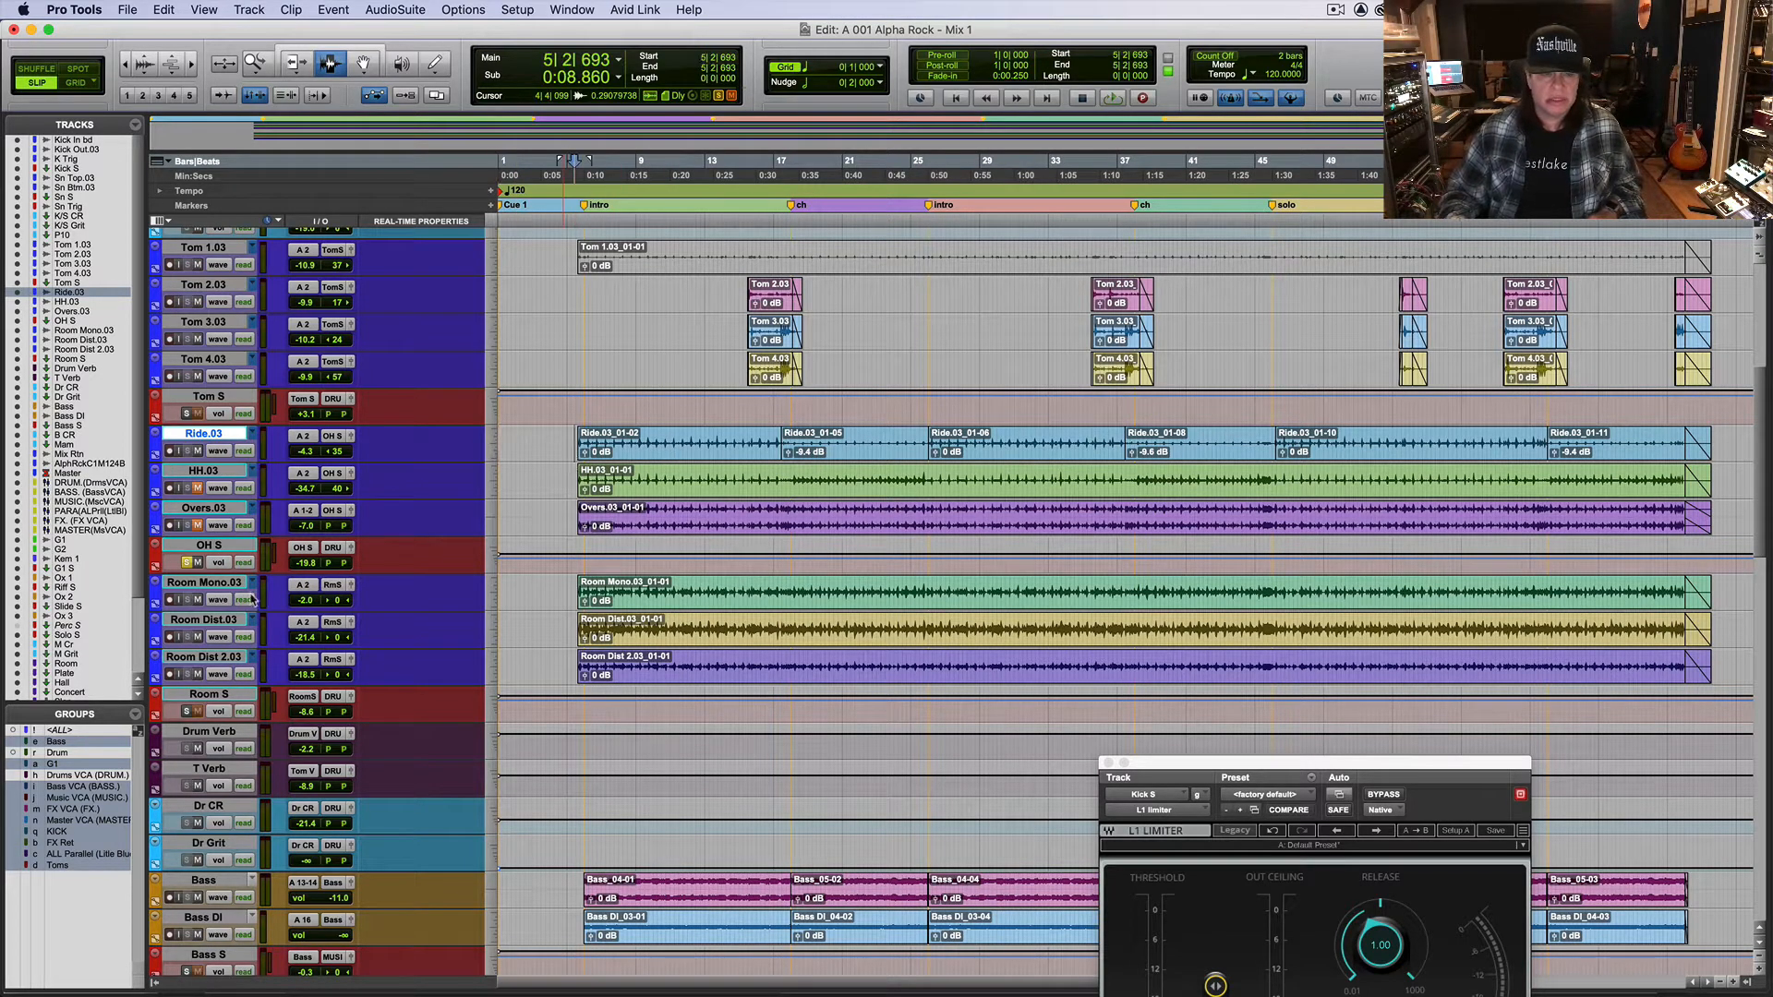
click(196, 525)
key(space)
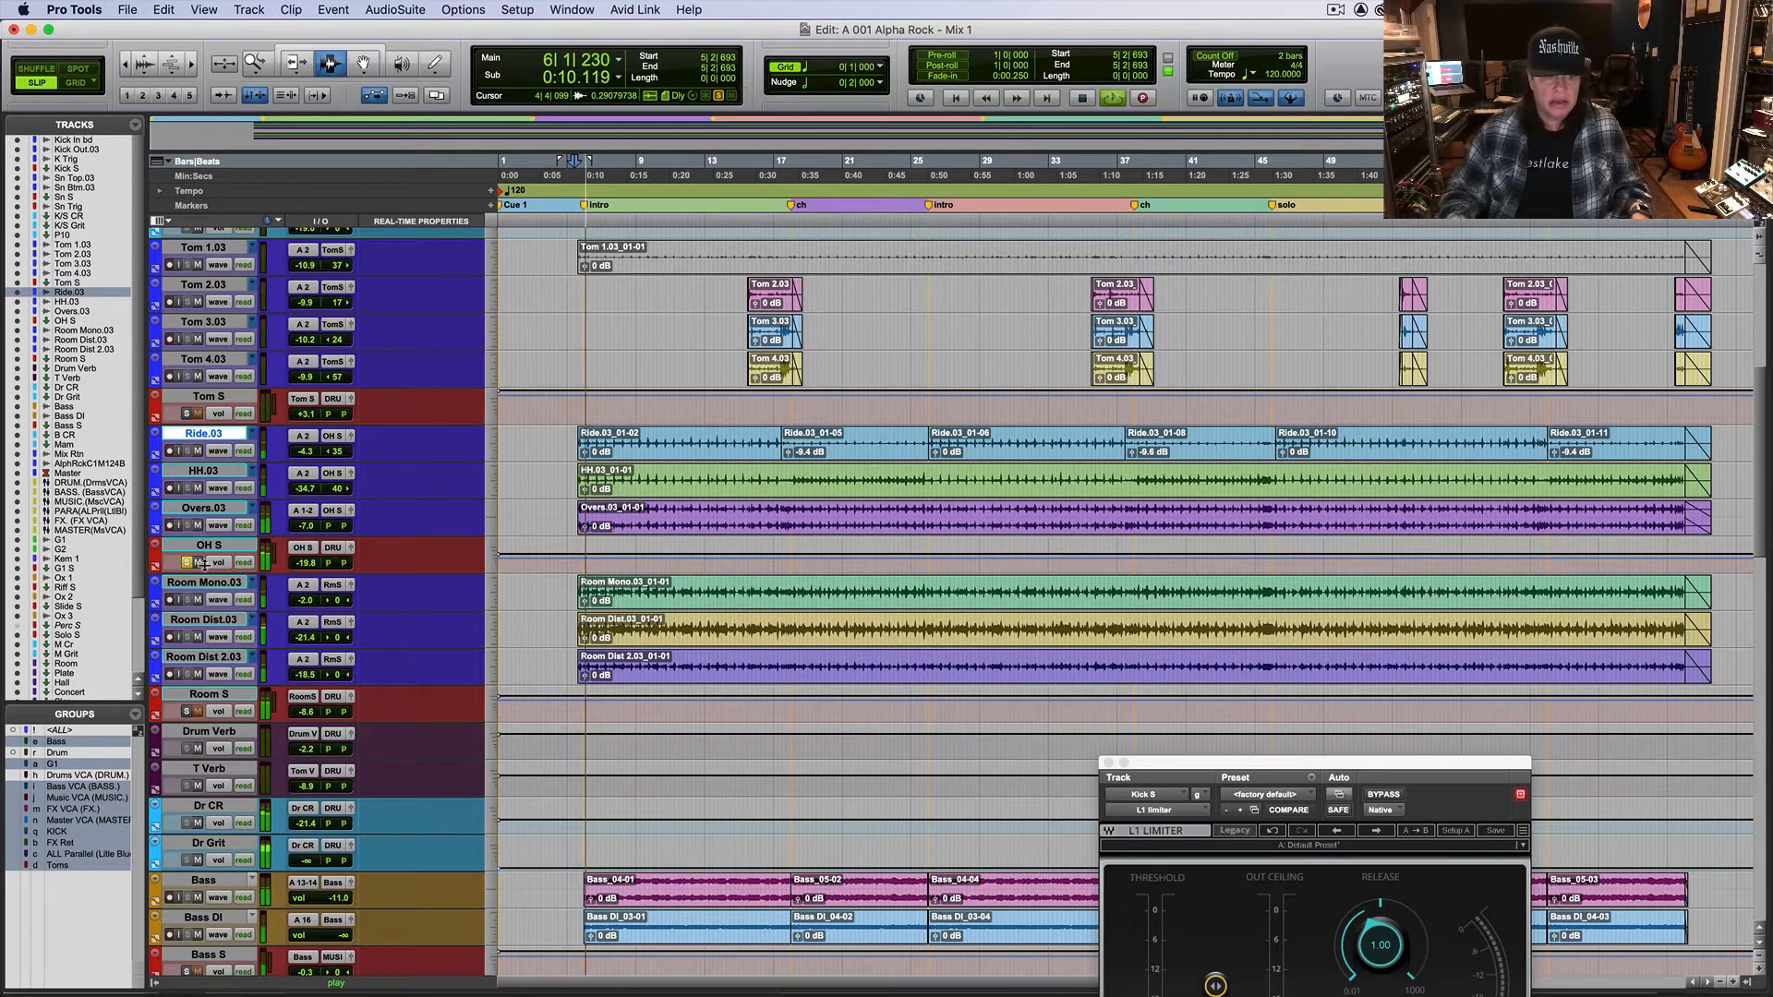
Step: In the Mix window, raise the Ride.03 fader to +1.4 dB and insert FabFilter Pro-Q 3 (Native) on the track
key(super+equal)
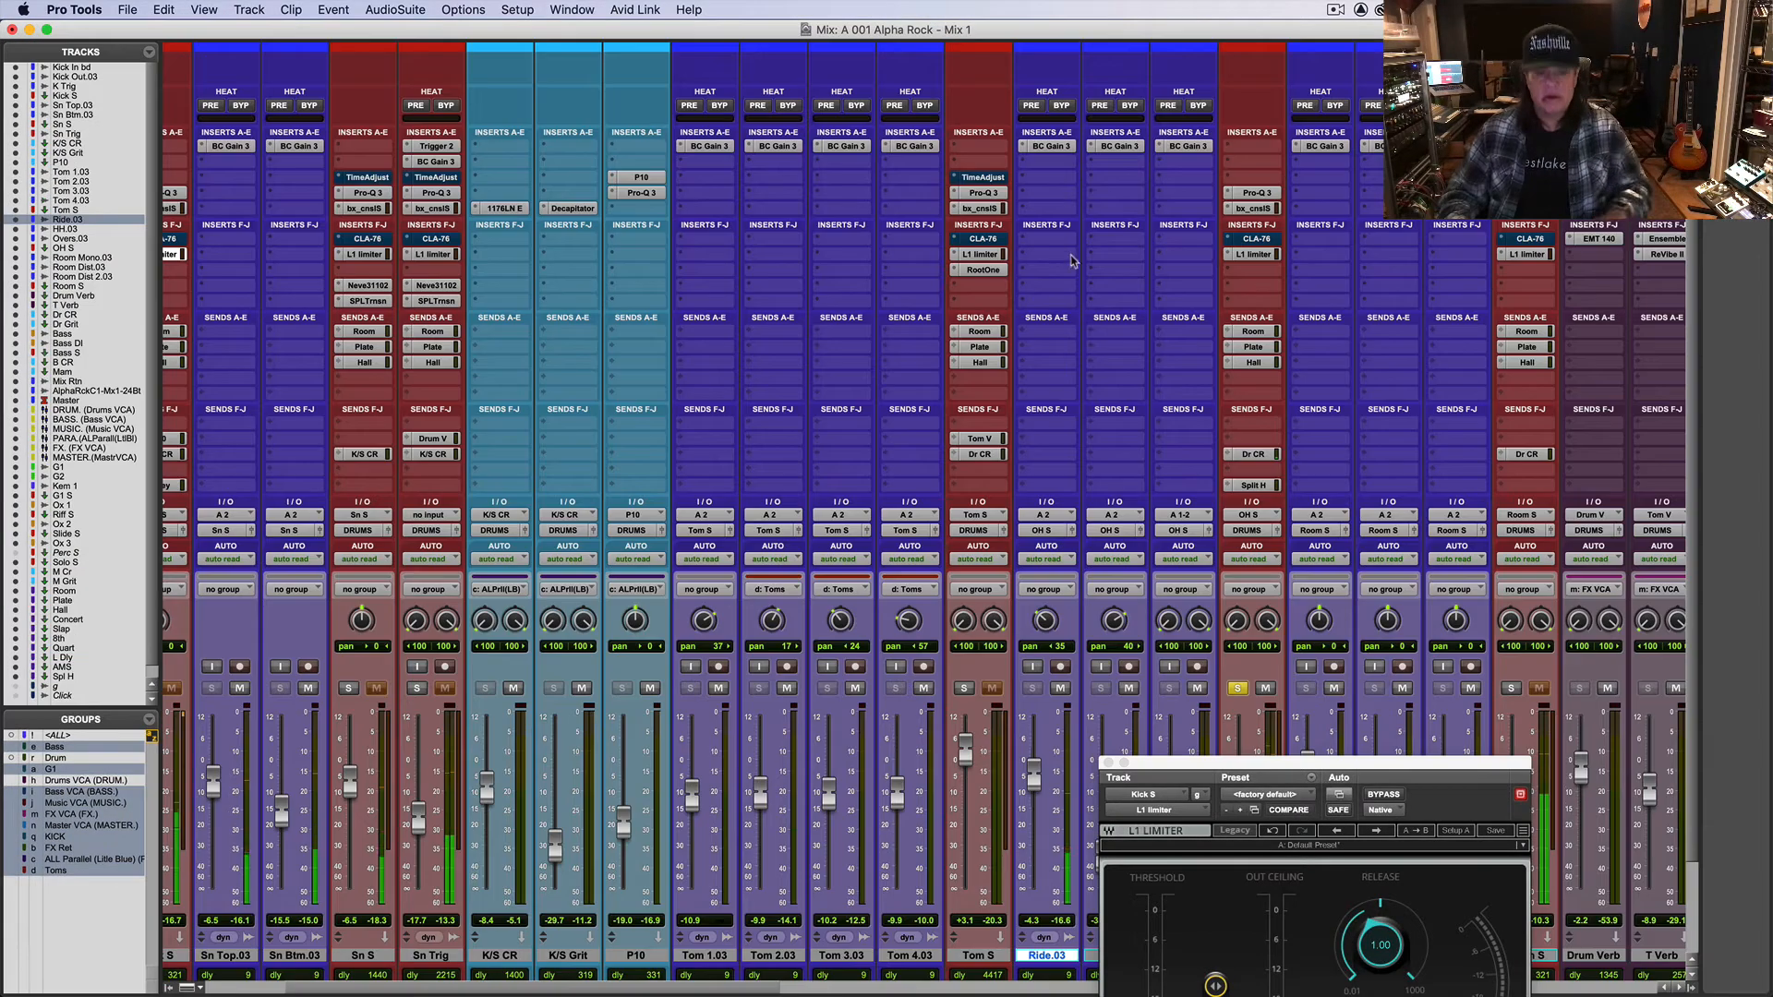
drag(1035, 781, 1038, 762)
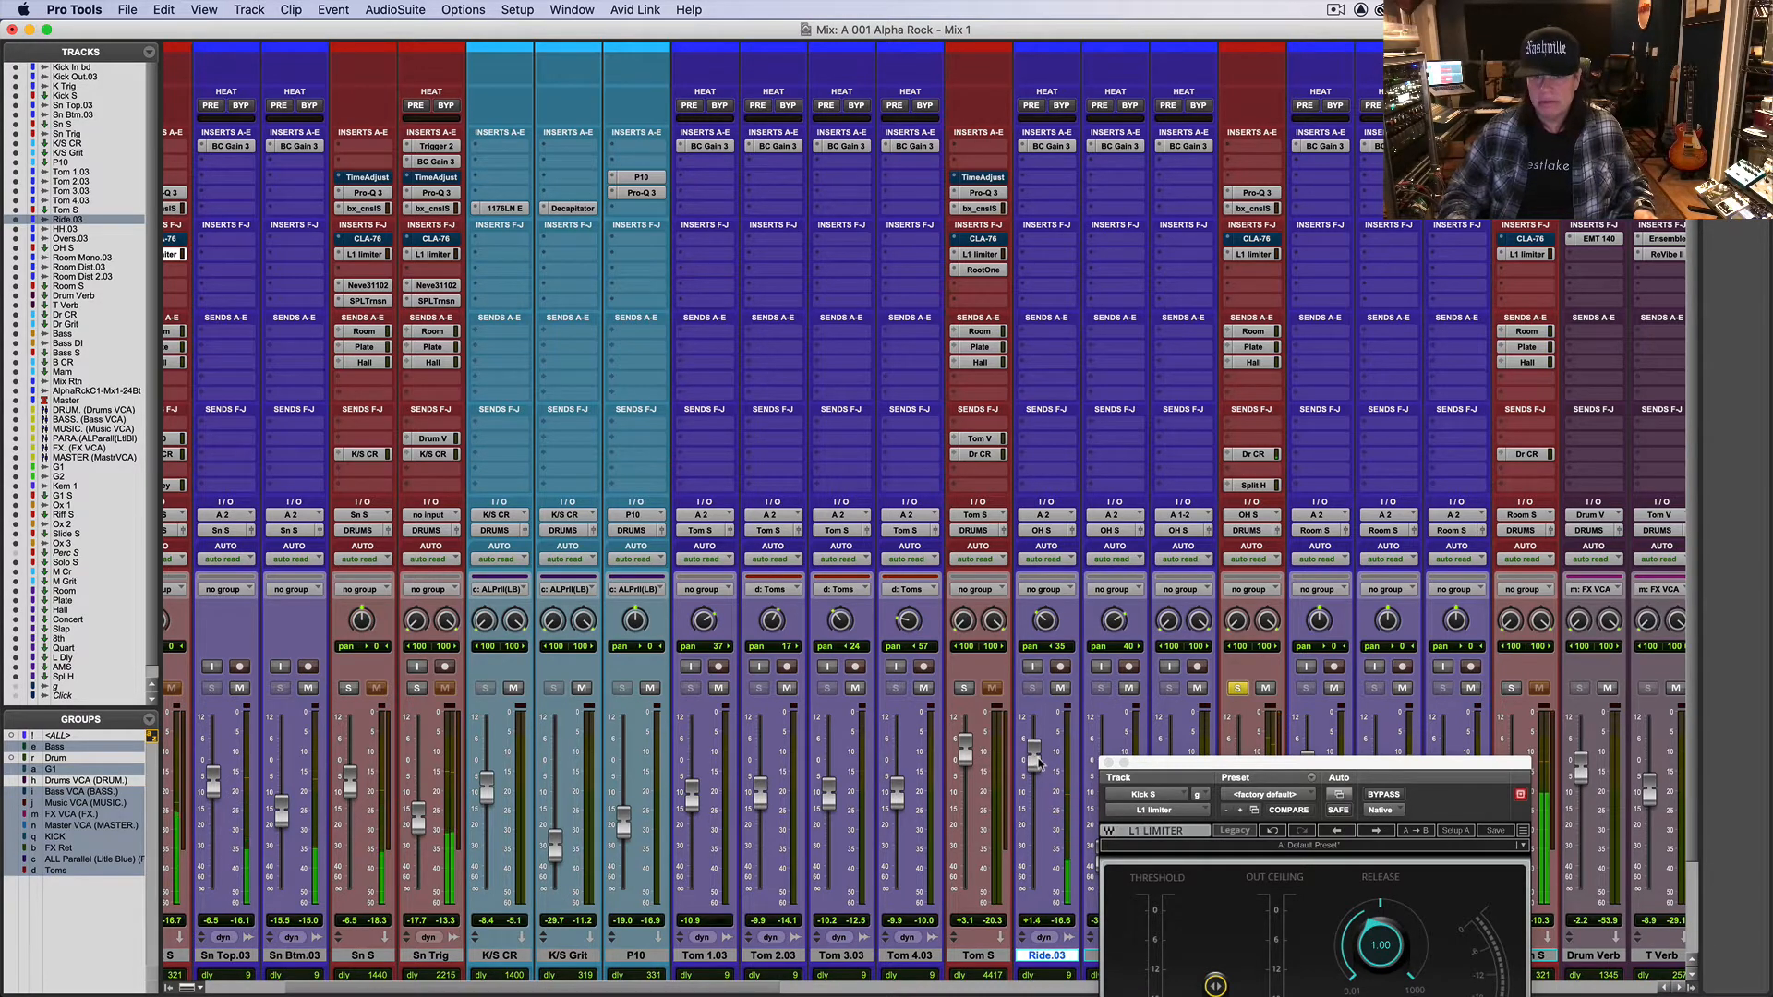
click(1037, 176)
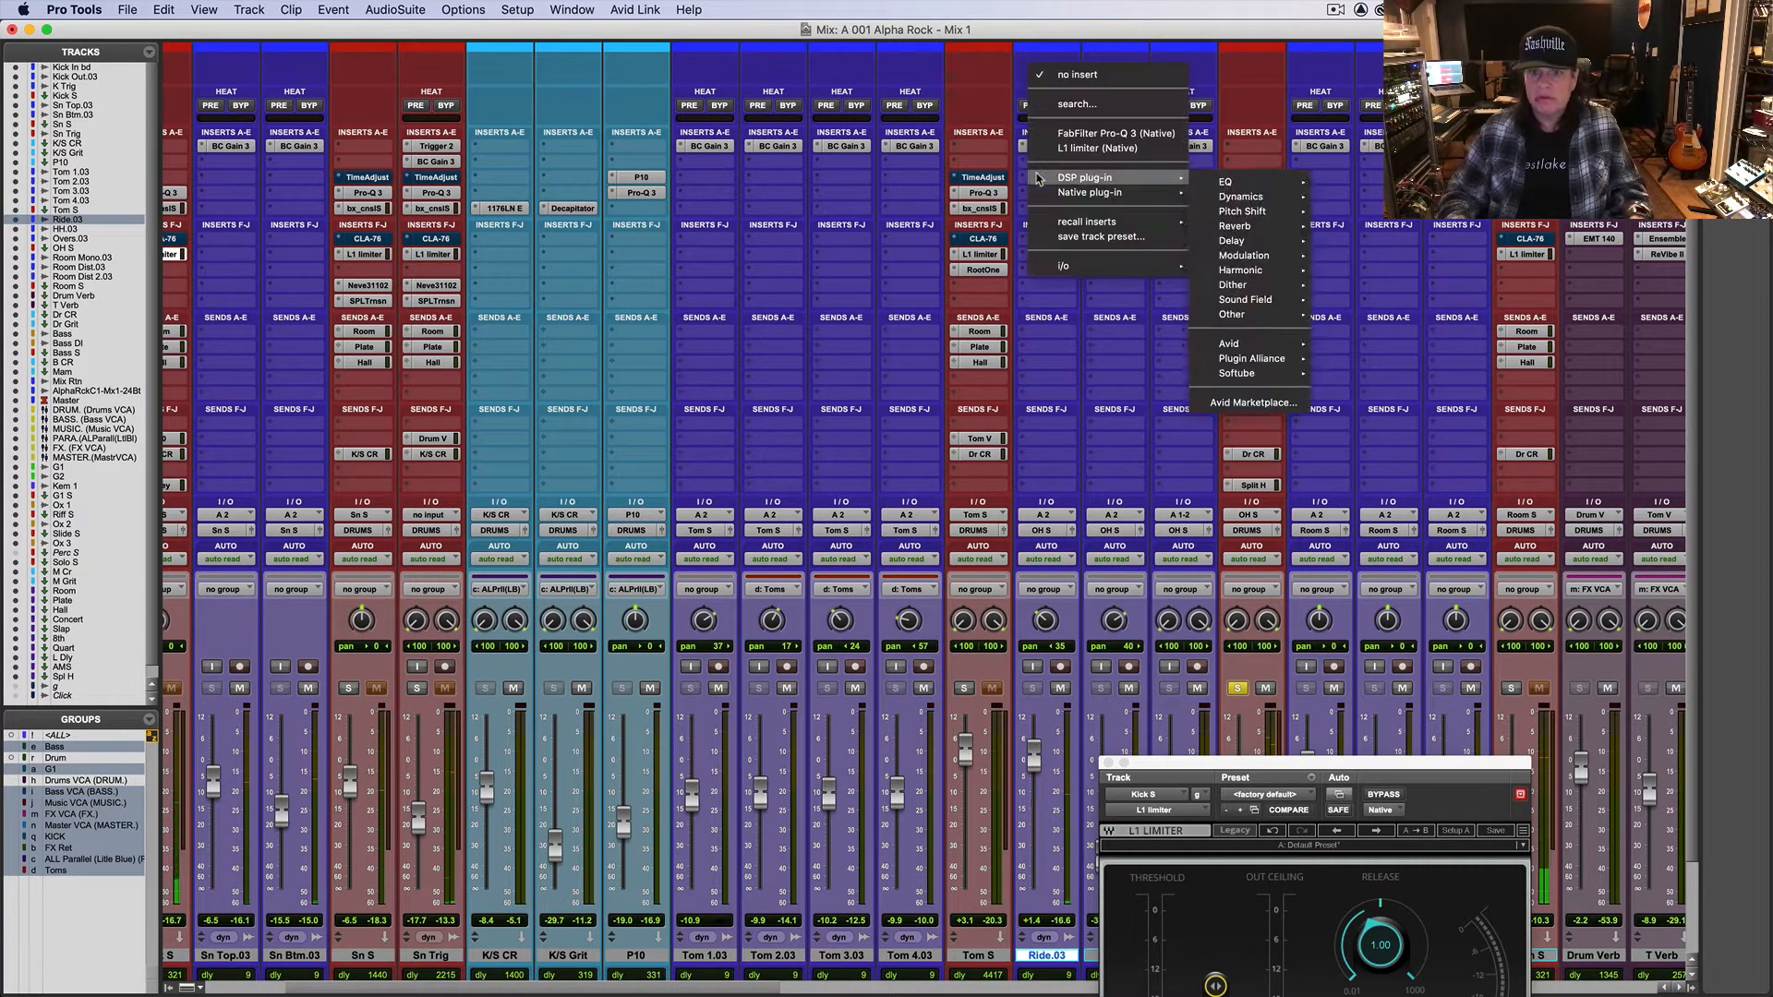
click(1078, 134)
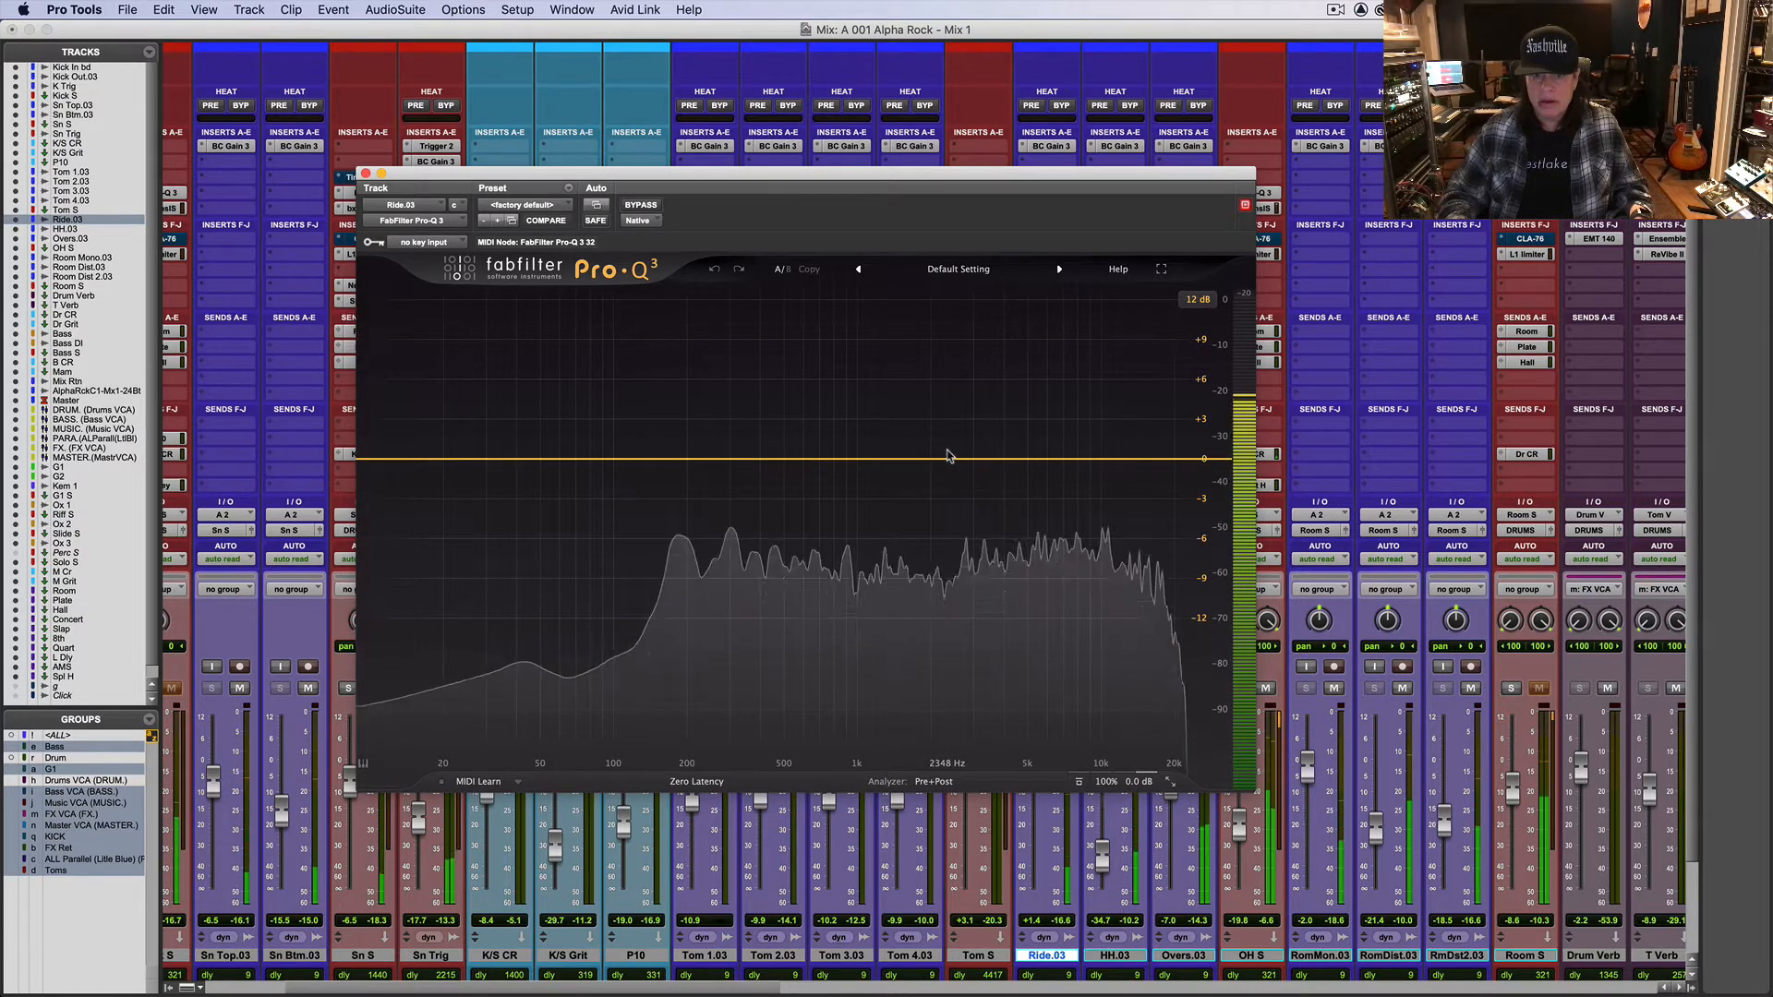
Step: Add a narrow bell boost of just under 3 dB at about 3.7 kHz in Ride.03's Pro-Q 3
drag(947, 460, 952, 410)
drag(1027, 706, 959, 679)
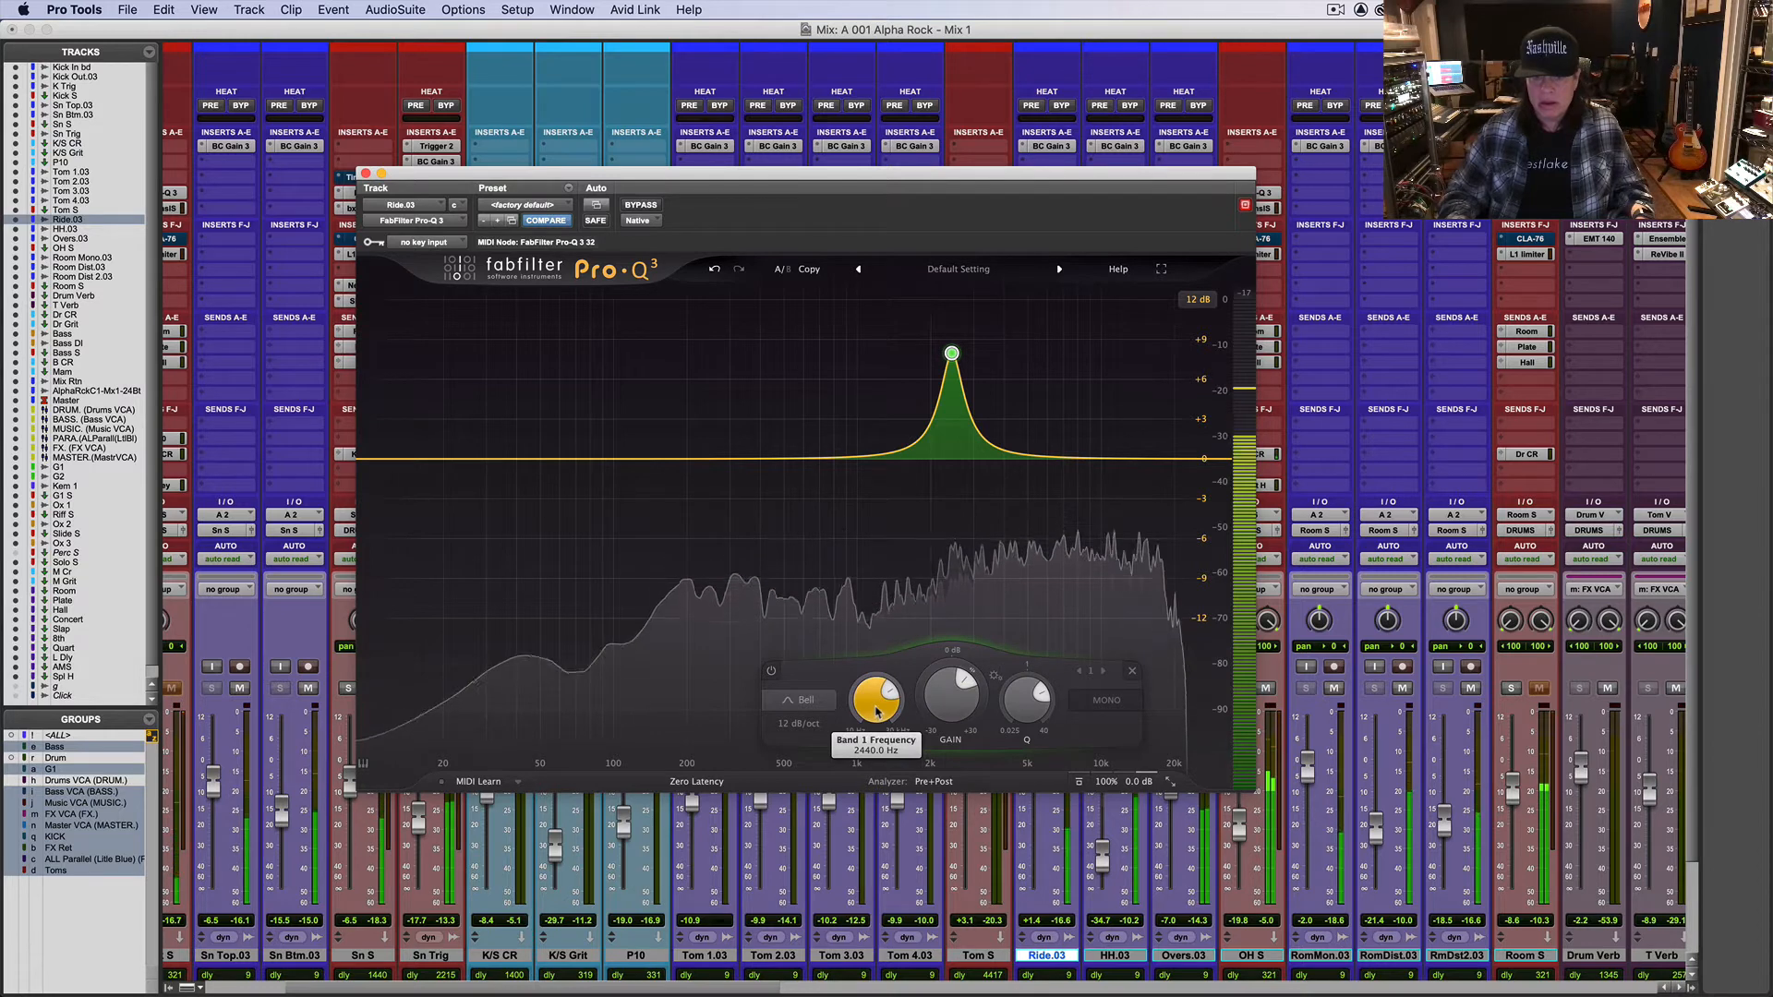
drag(876, 712, 929, 740)
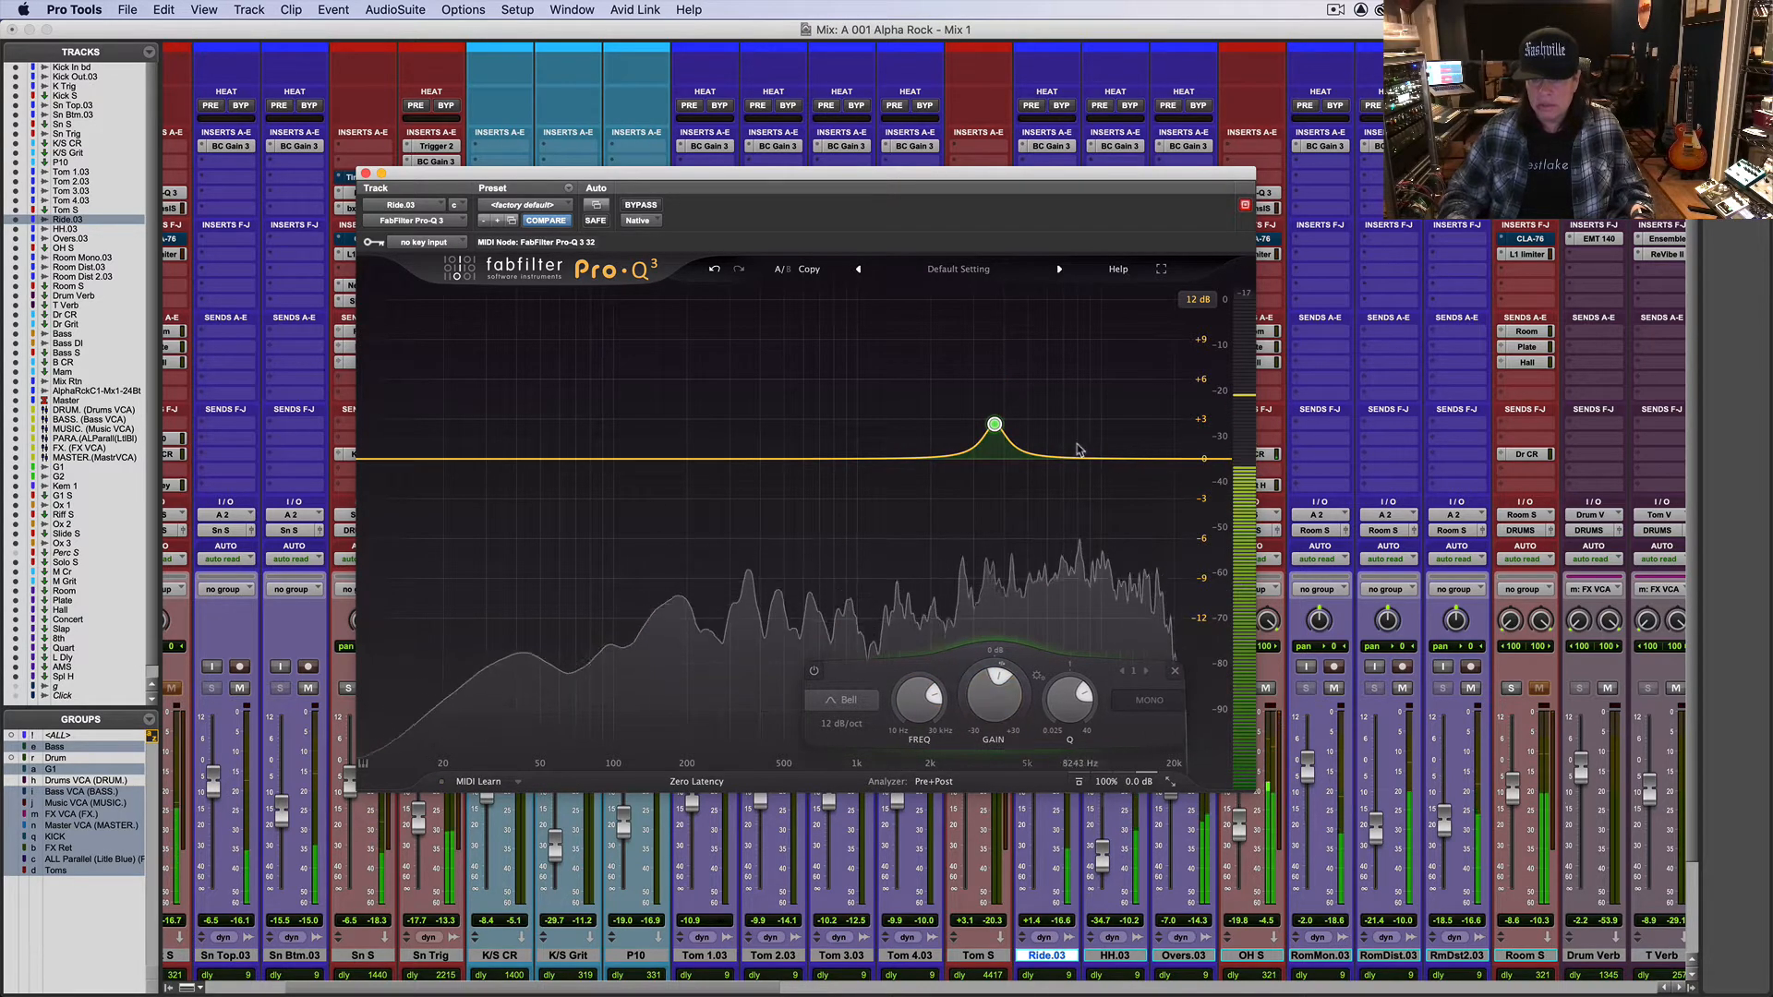
Step: Add a 48 dB/oct High Cut to the ride EQ at 13669 Hz with a Q of 0.457
click(1110, 462)
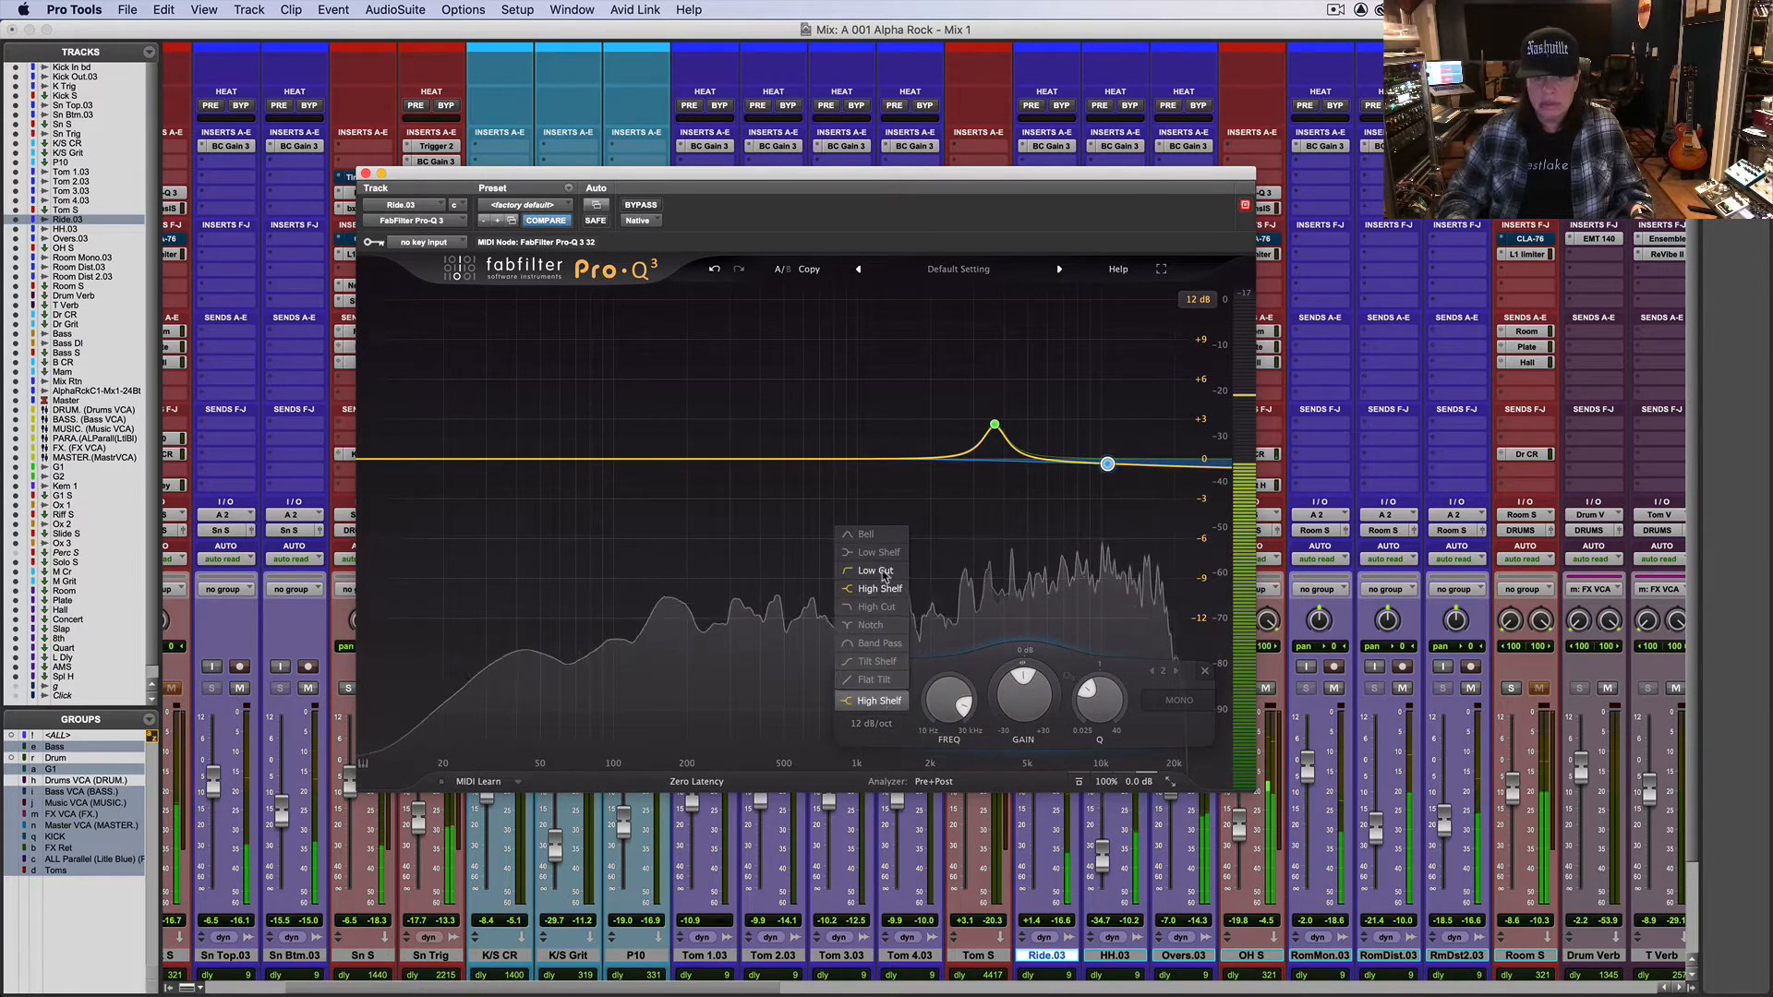
click(886, 608)
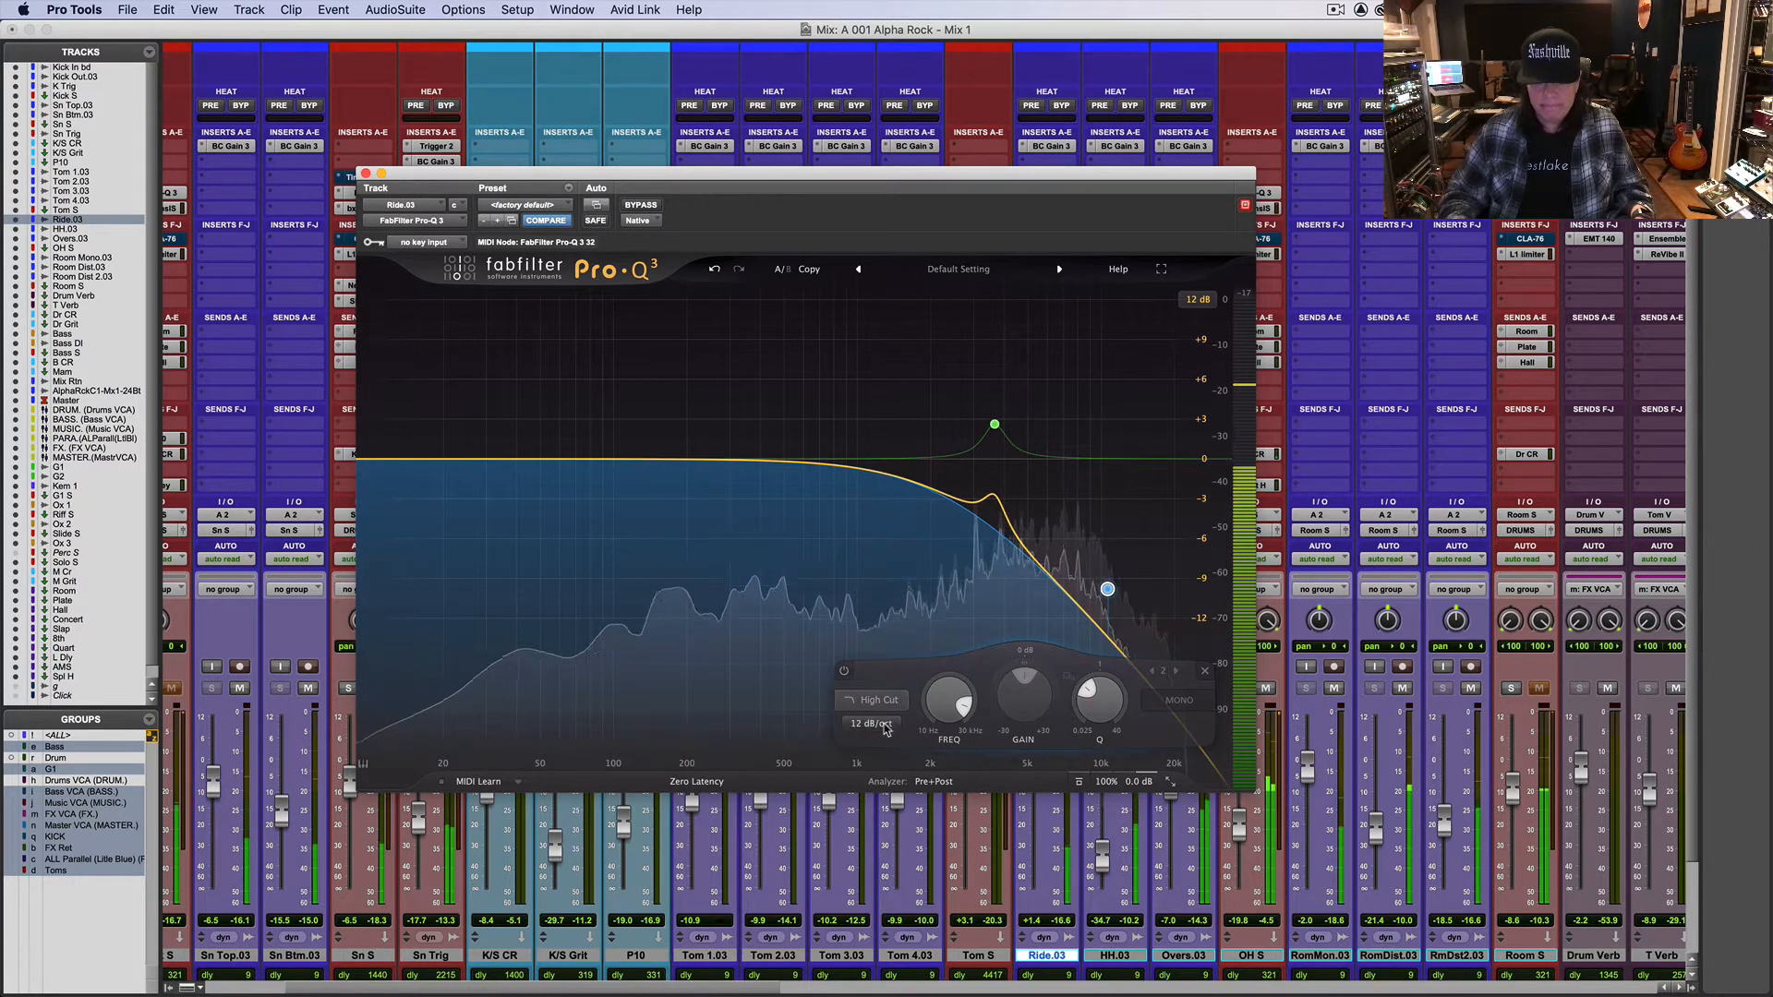
click(885, 724)
click(887, 845)
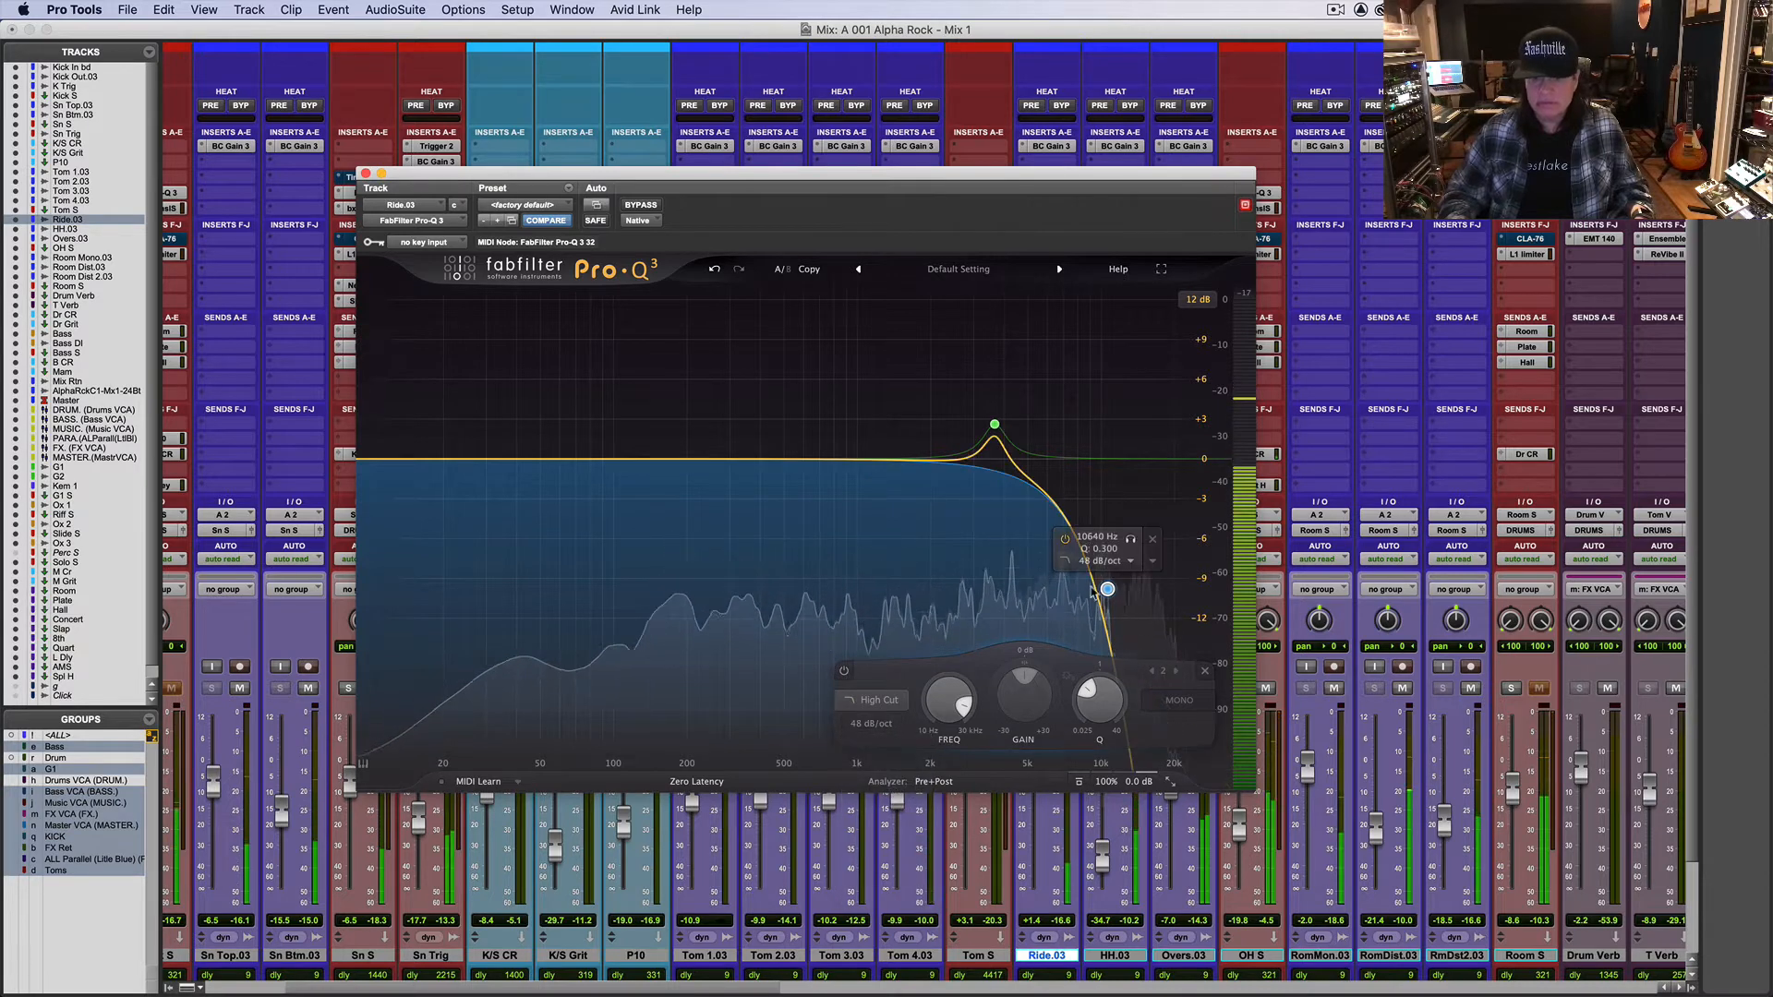
drag(1108, 590, 1134, 542)
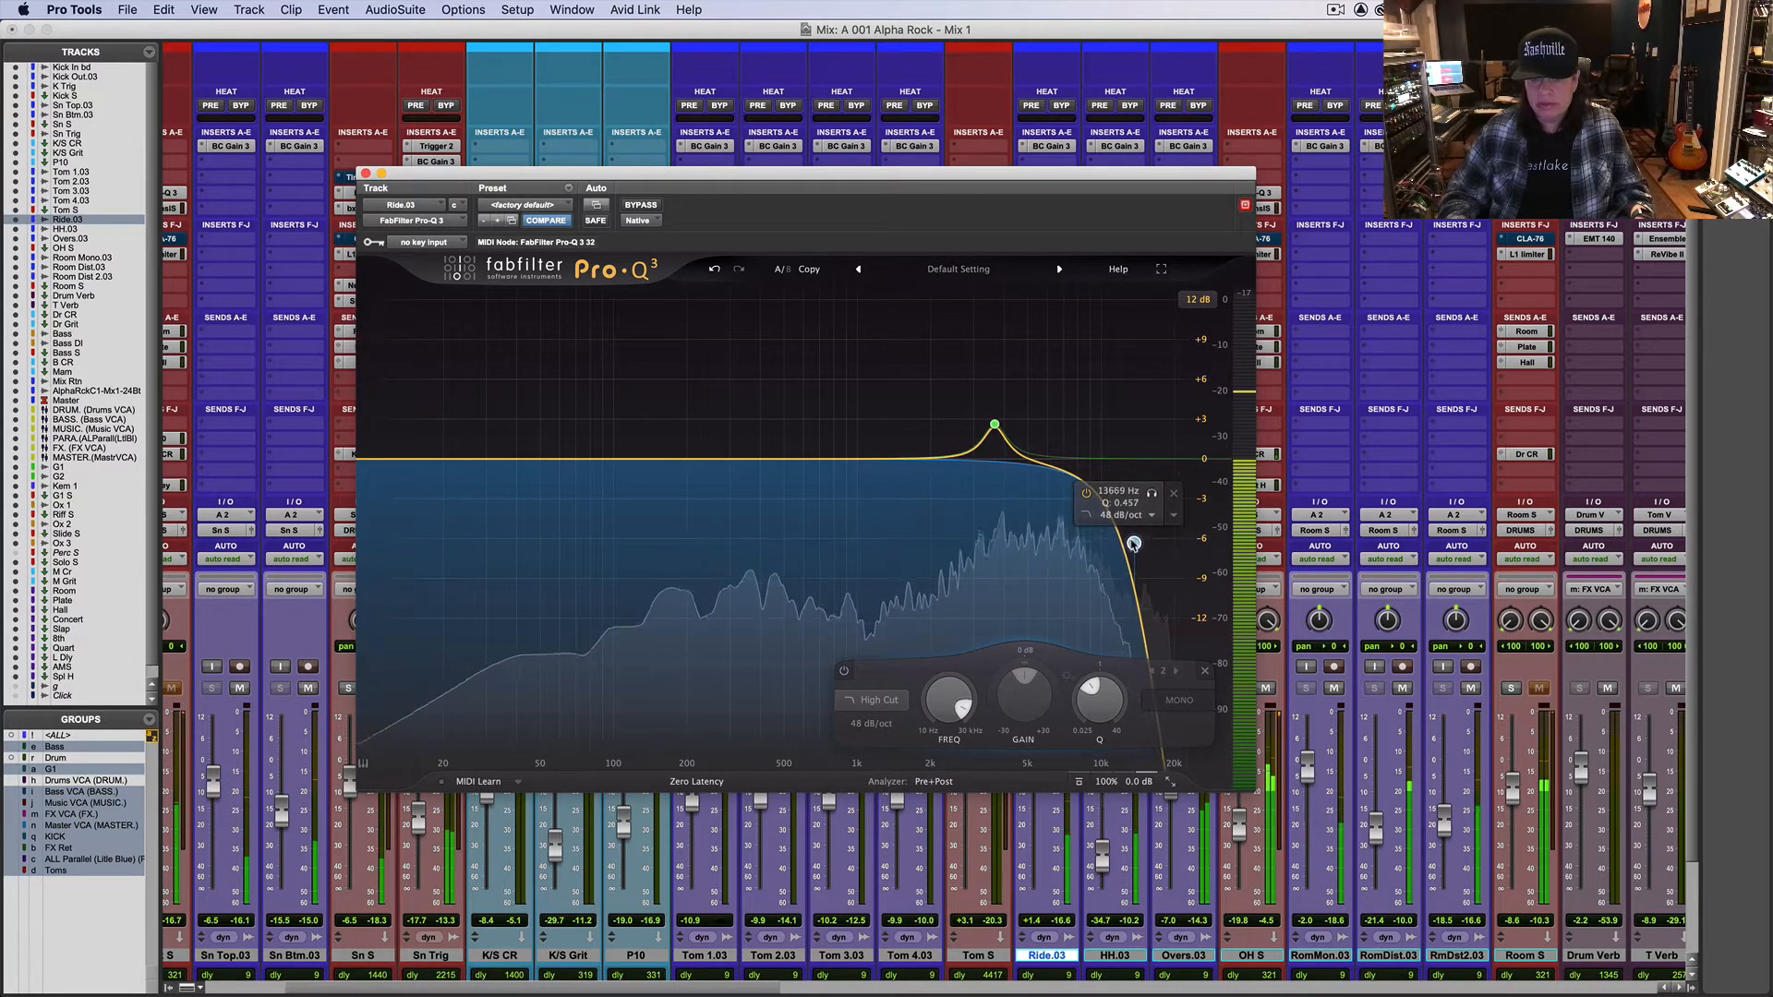
Step: Add a 12 dB/oct Low Cut to the ride EQ at about 509 Hz with a Q of 1.015 and close Pro-Q 3
drag(729, 461, 724, 487)
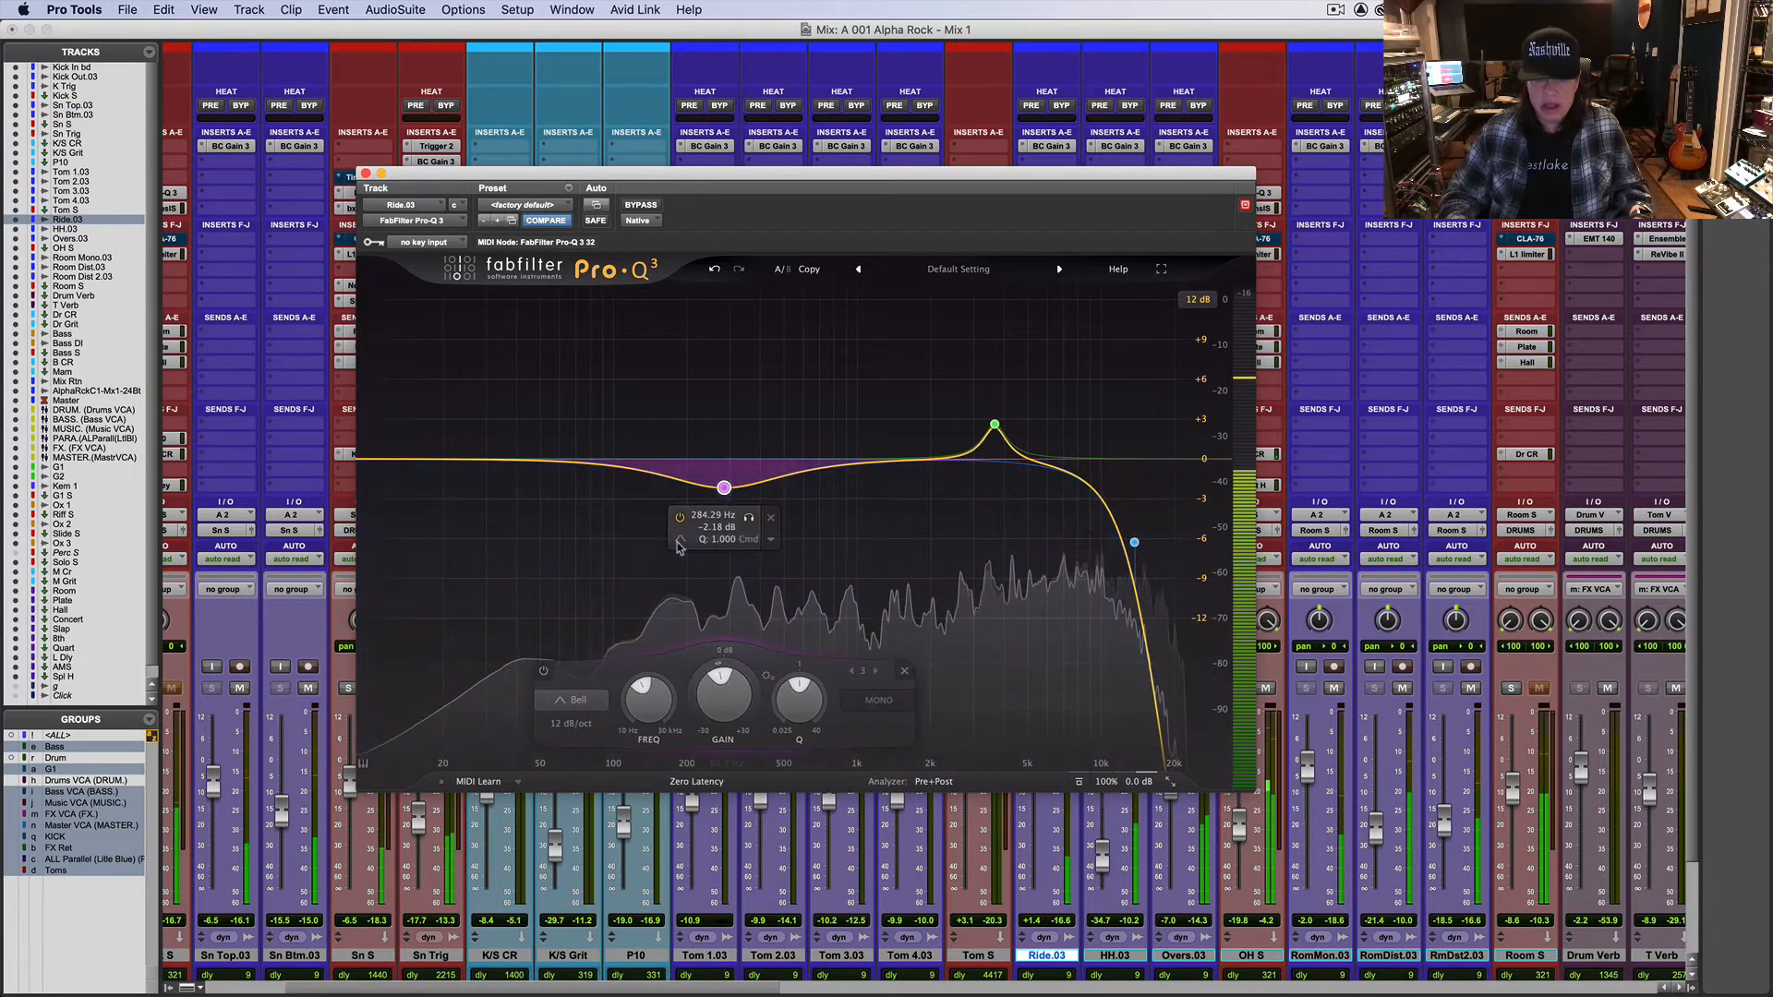
click(560, 703)
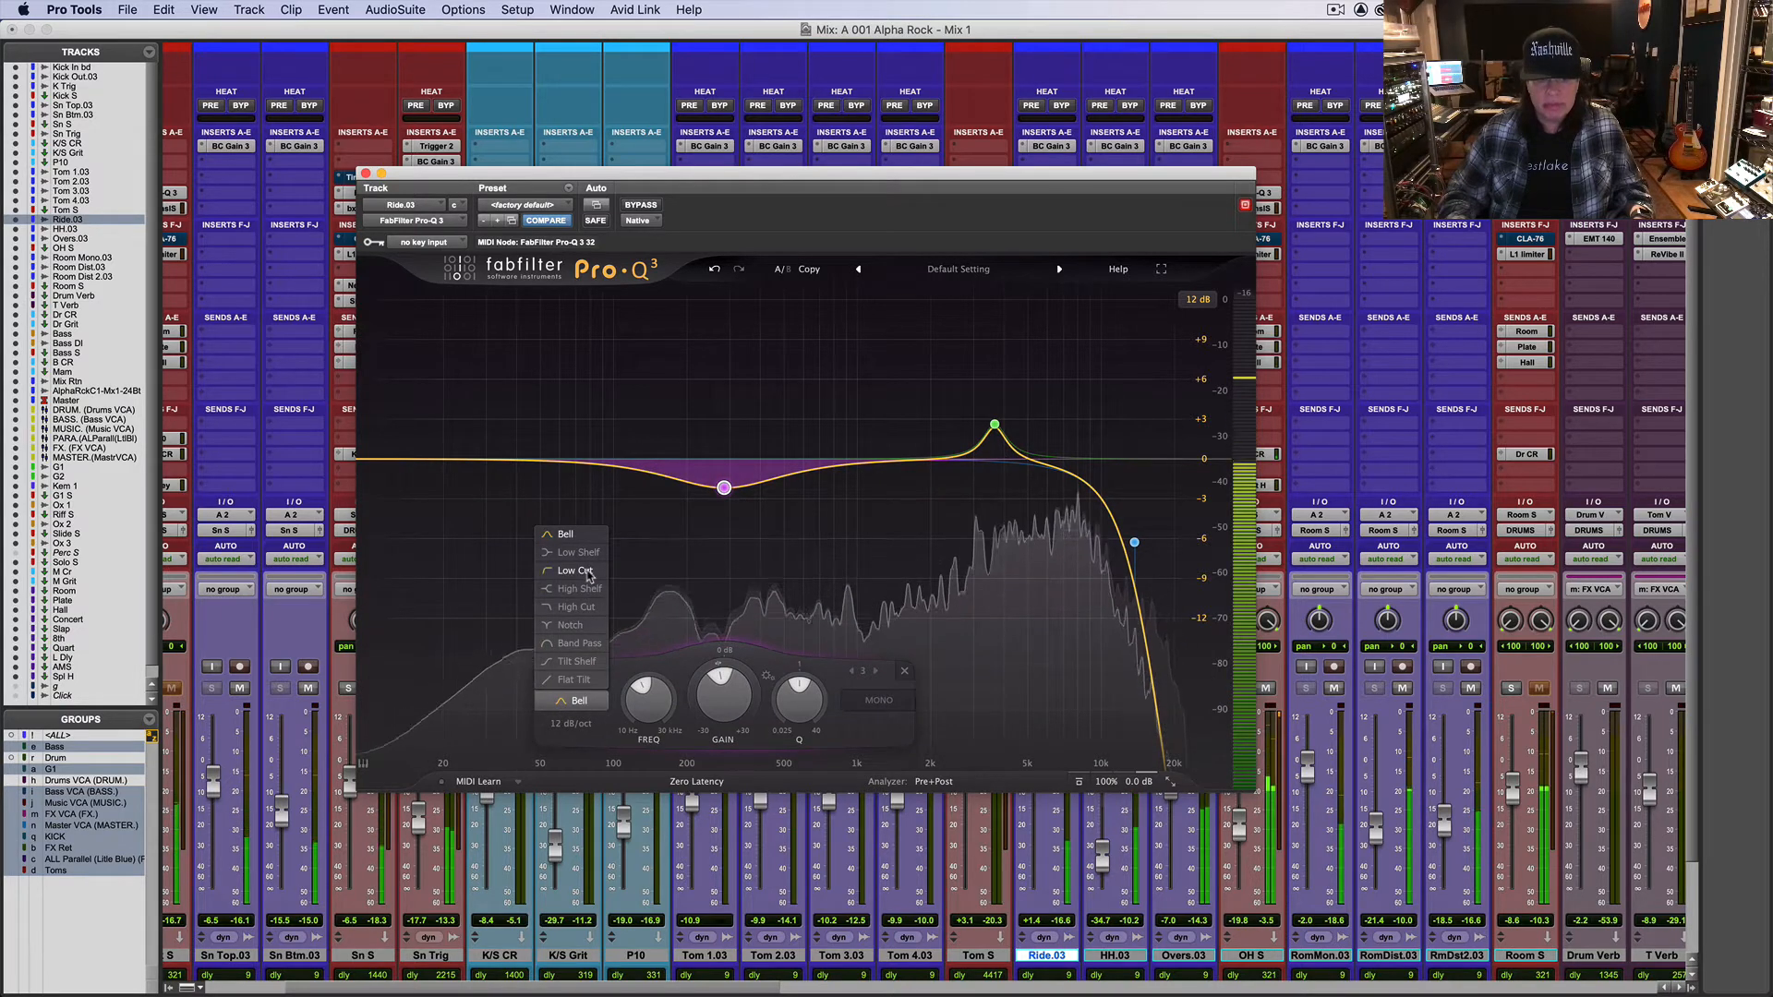
click(589, 573)
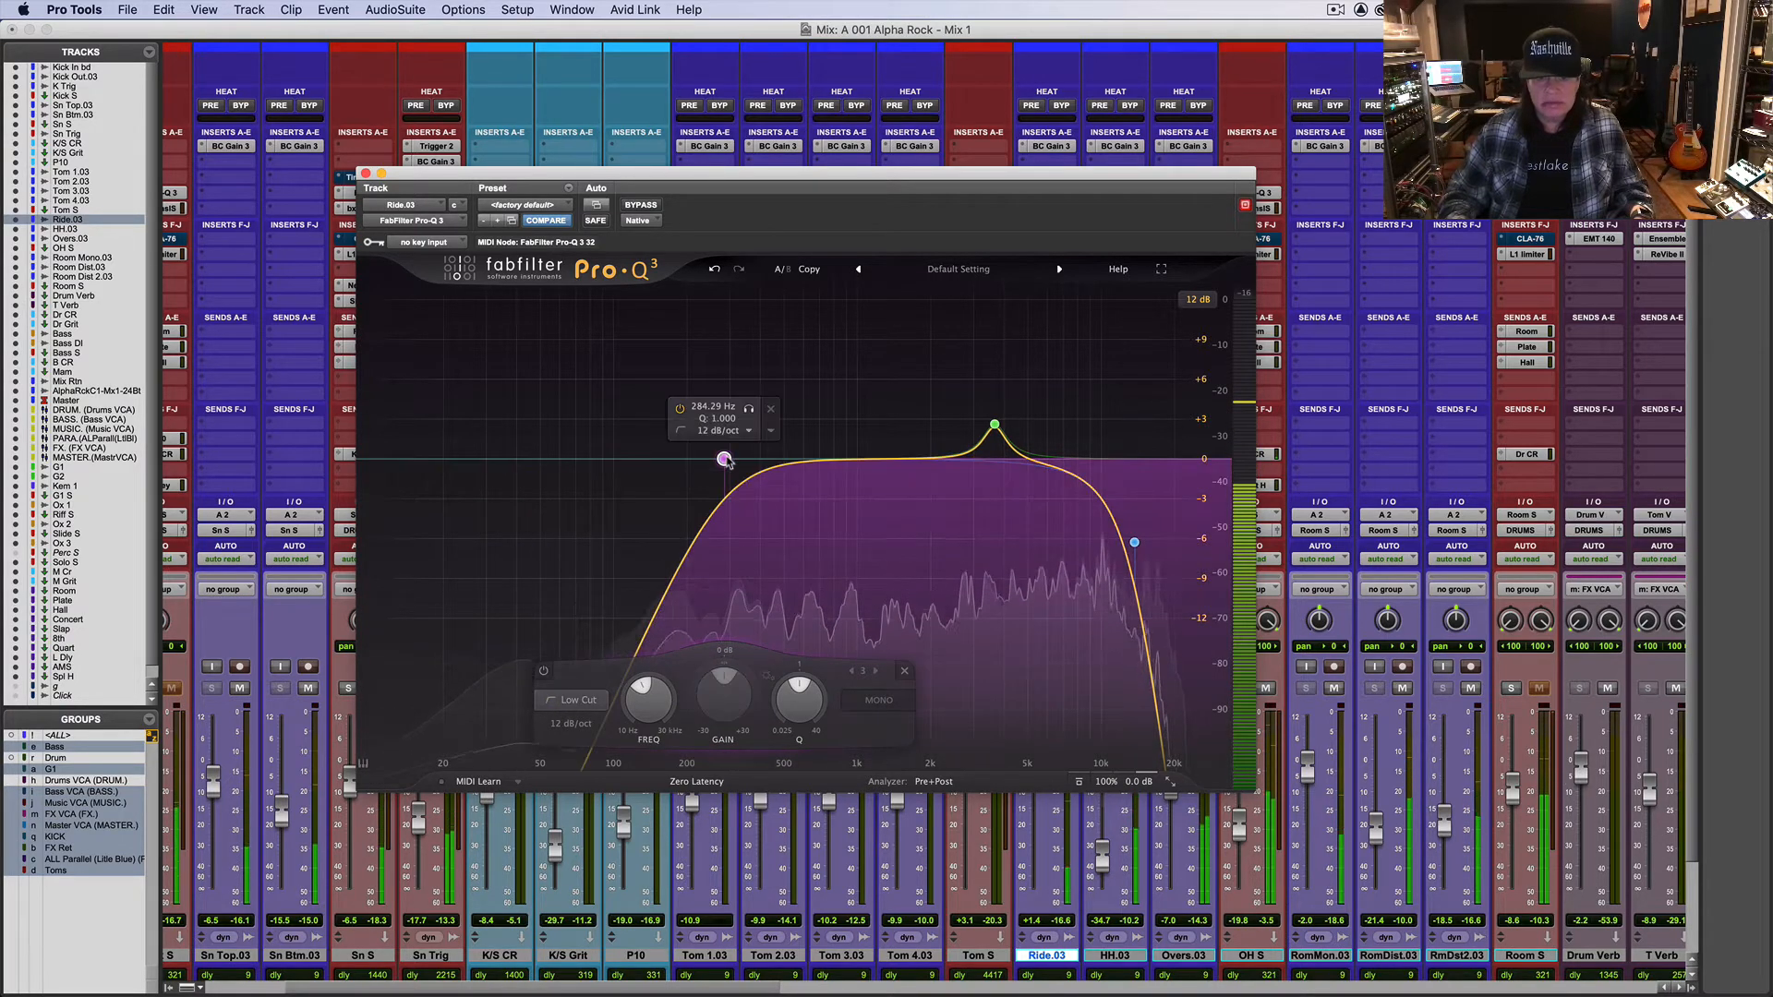
drag(724, 459, 786, 458)
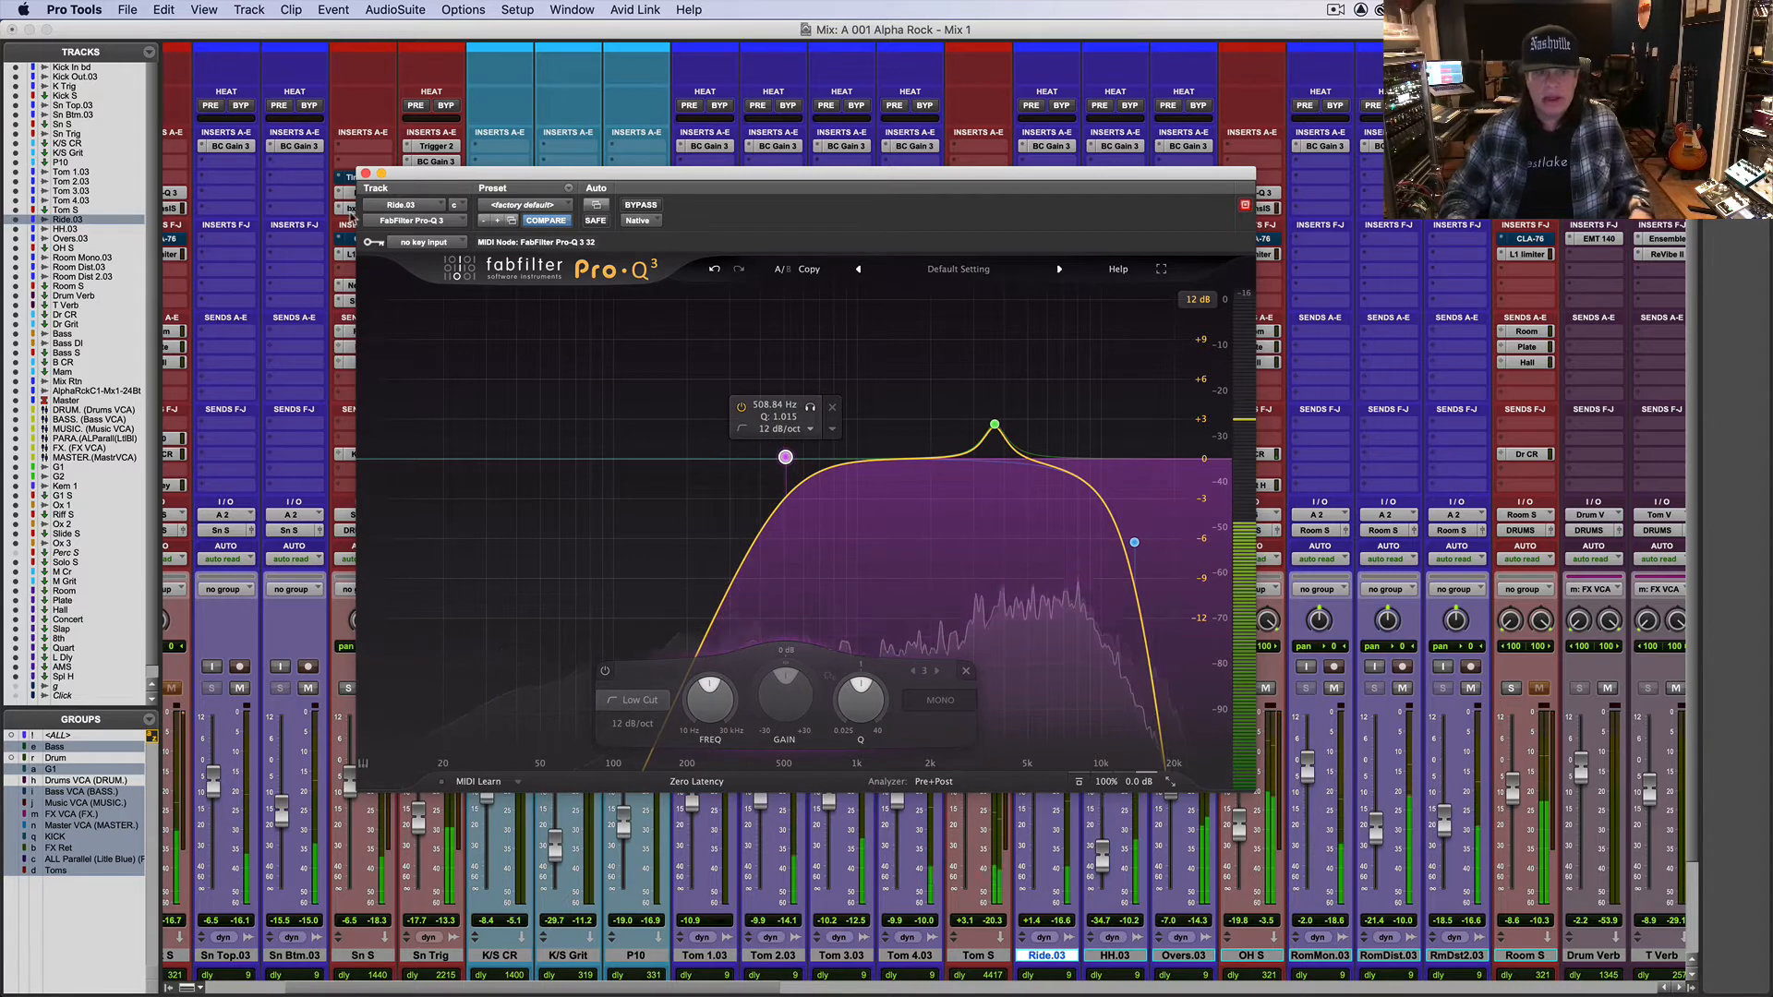
click(365, 174)
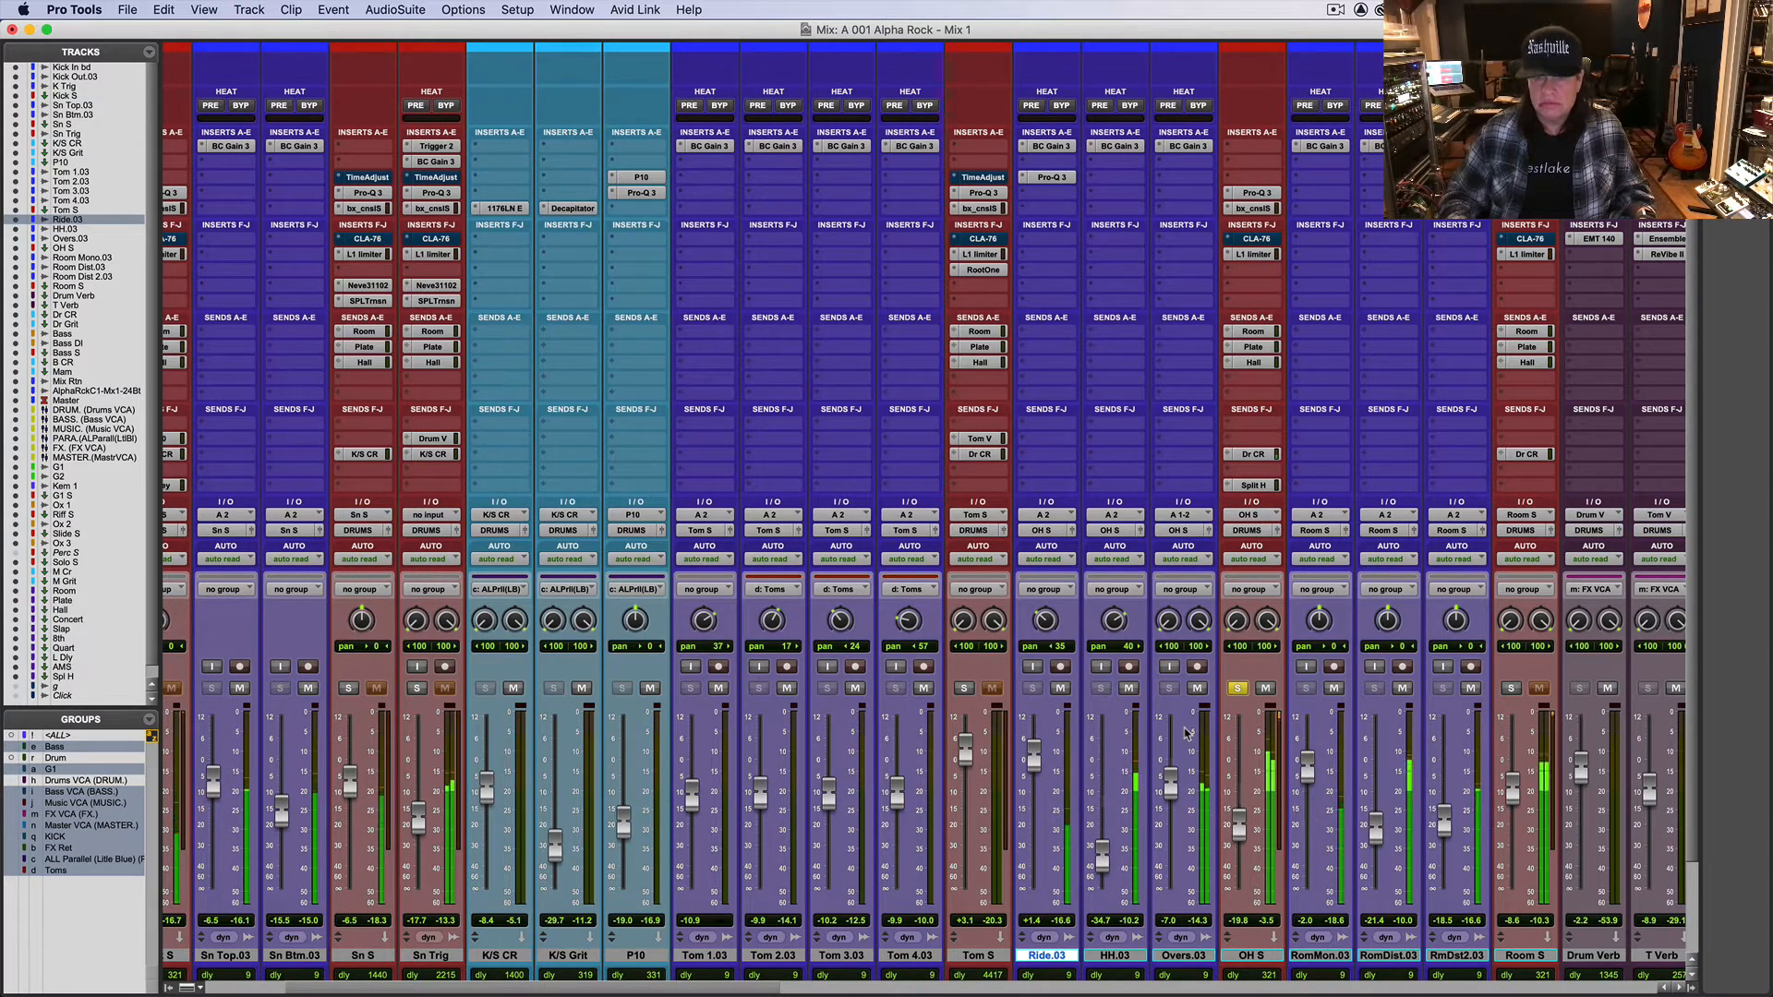
Step: Unsolo OH S, replay the song from just before the intro, and set the Ride.03 fader to +6.2 dB
click(1242, 685)
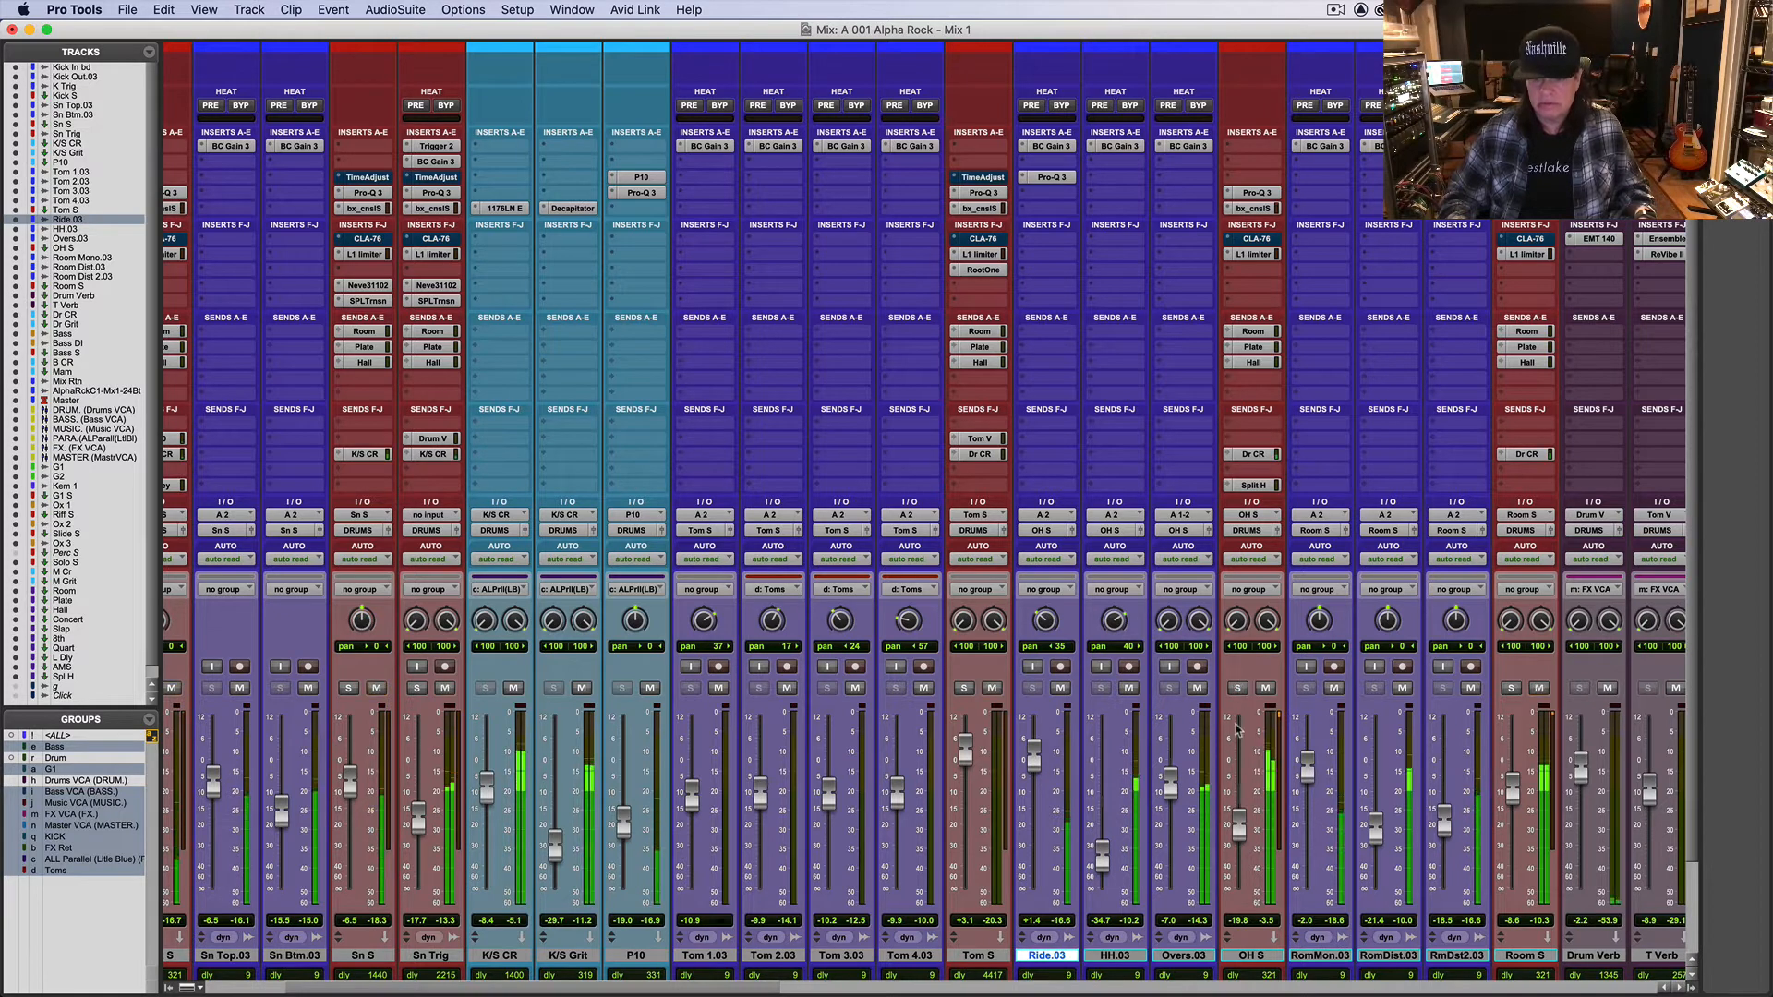
drag(1036, 772, 1038, 721)
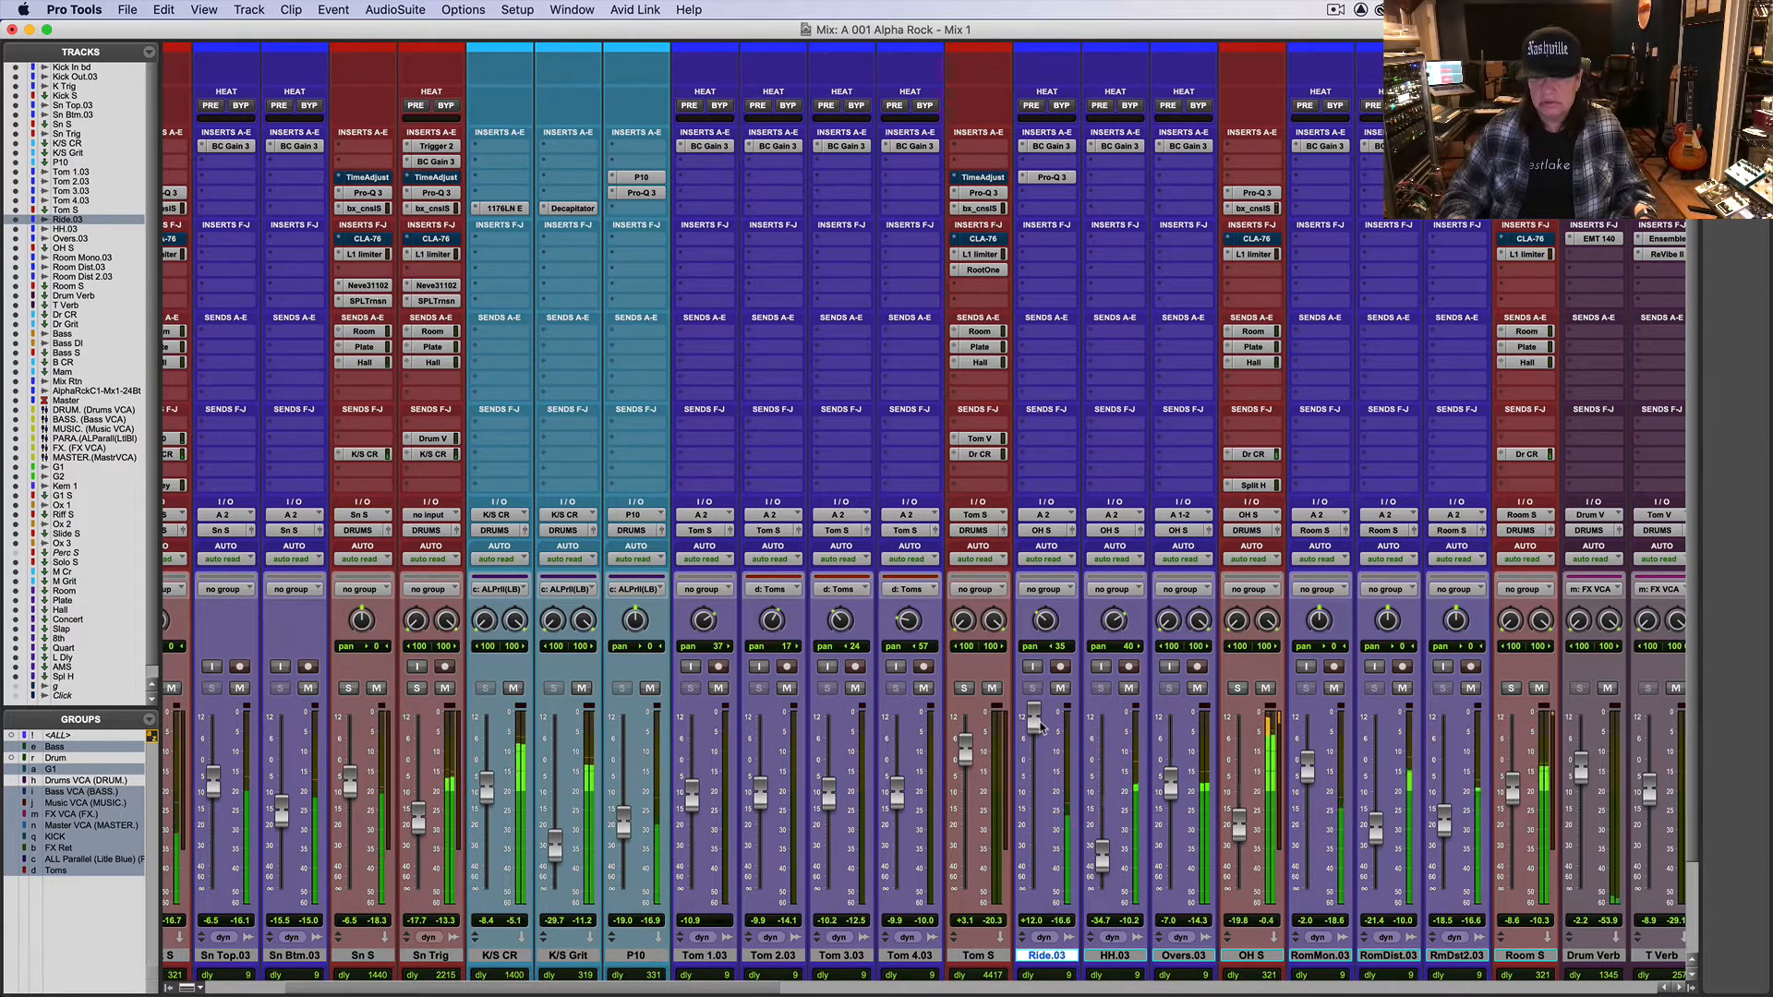
drag(1038, 739, 1039, 747)
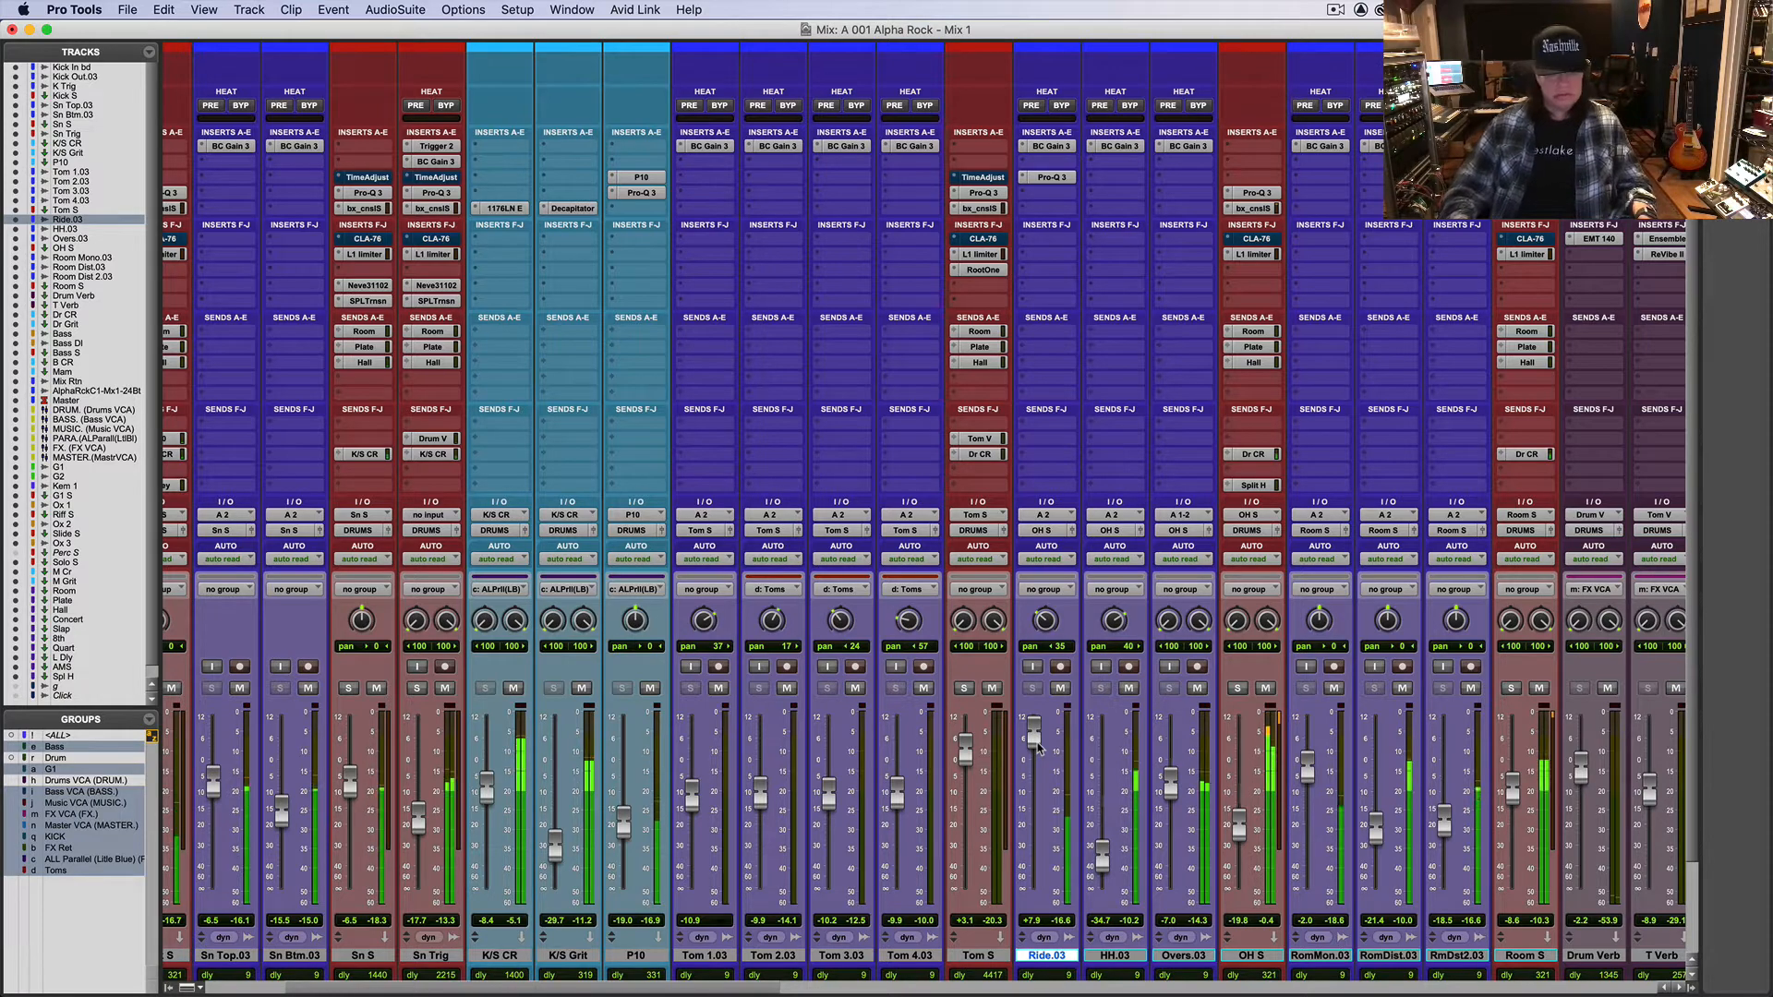
key(super+equal)
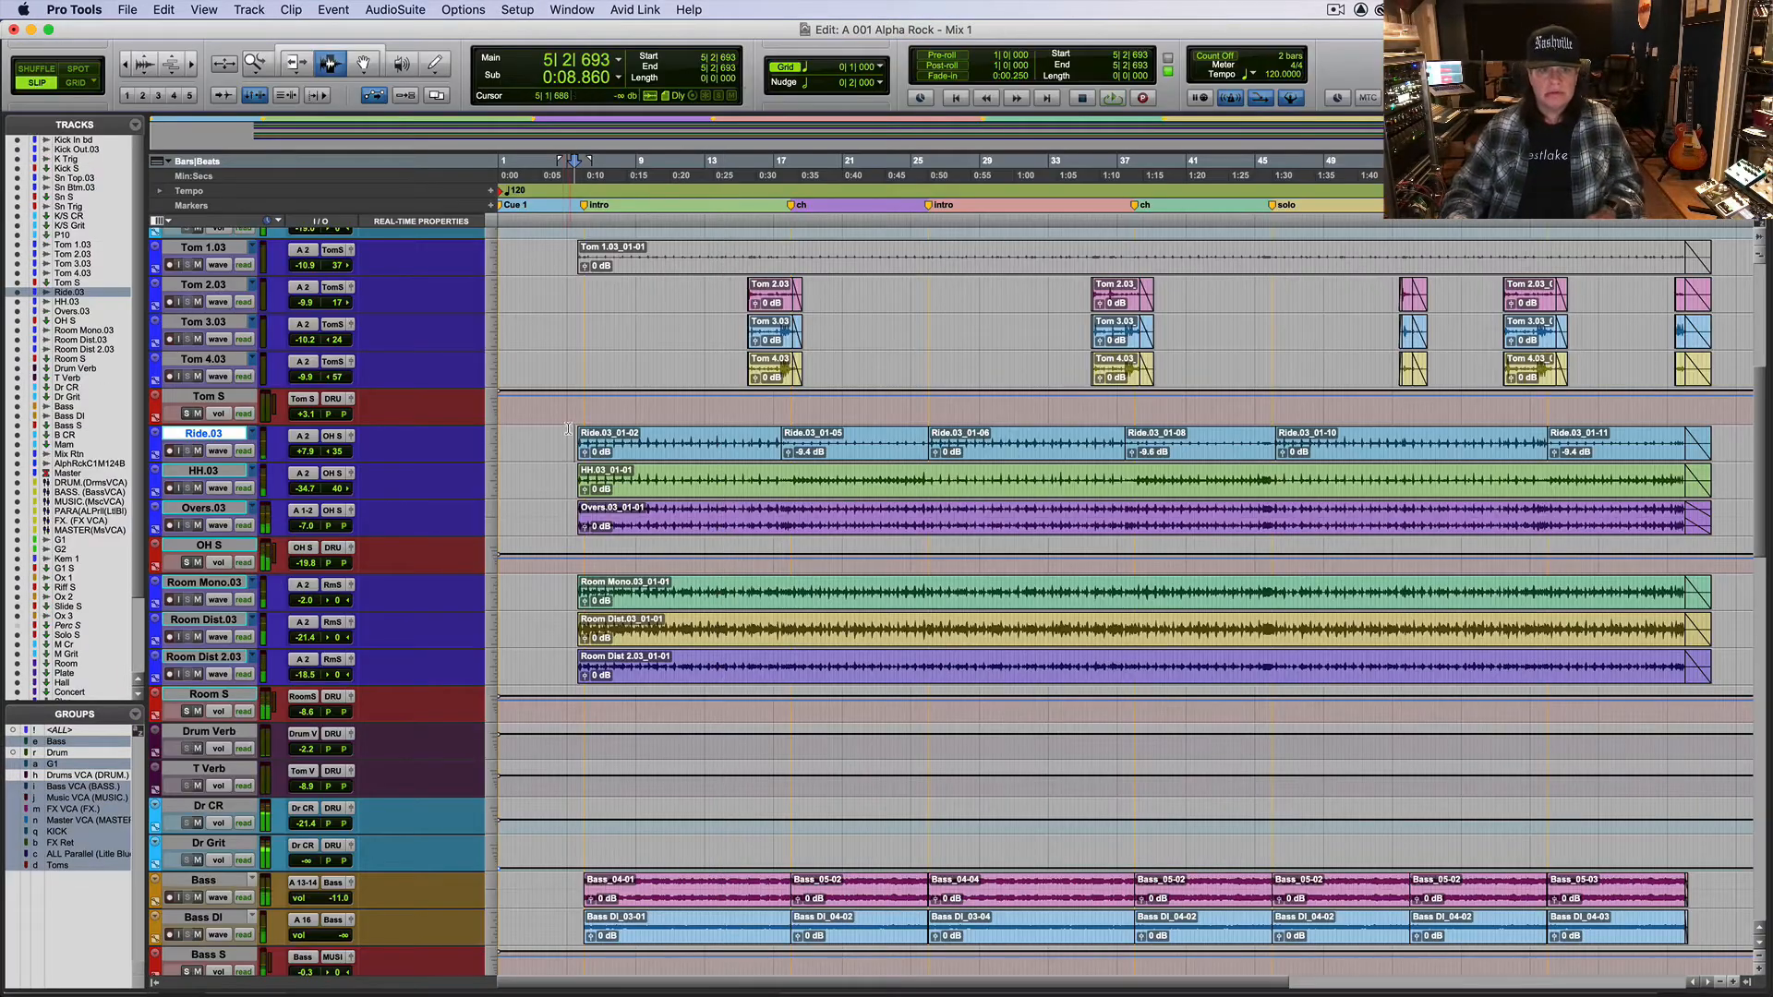
click(568, 431)
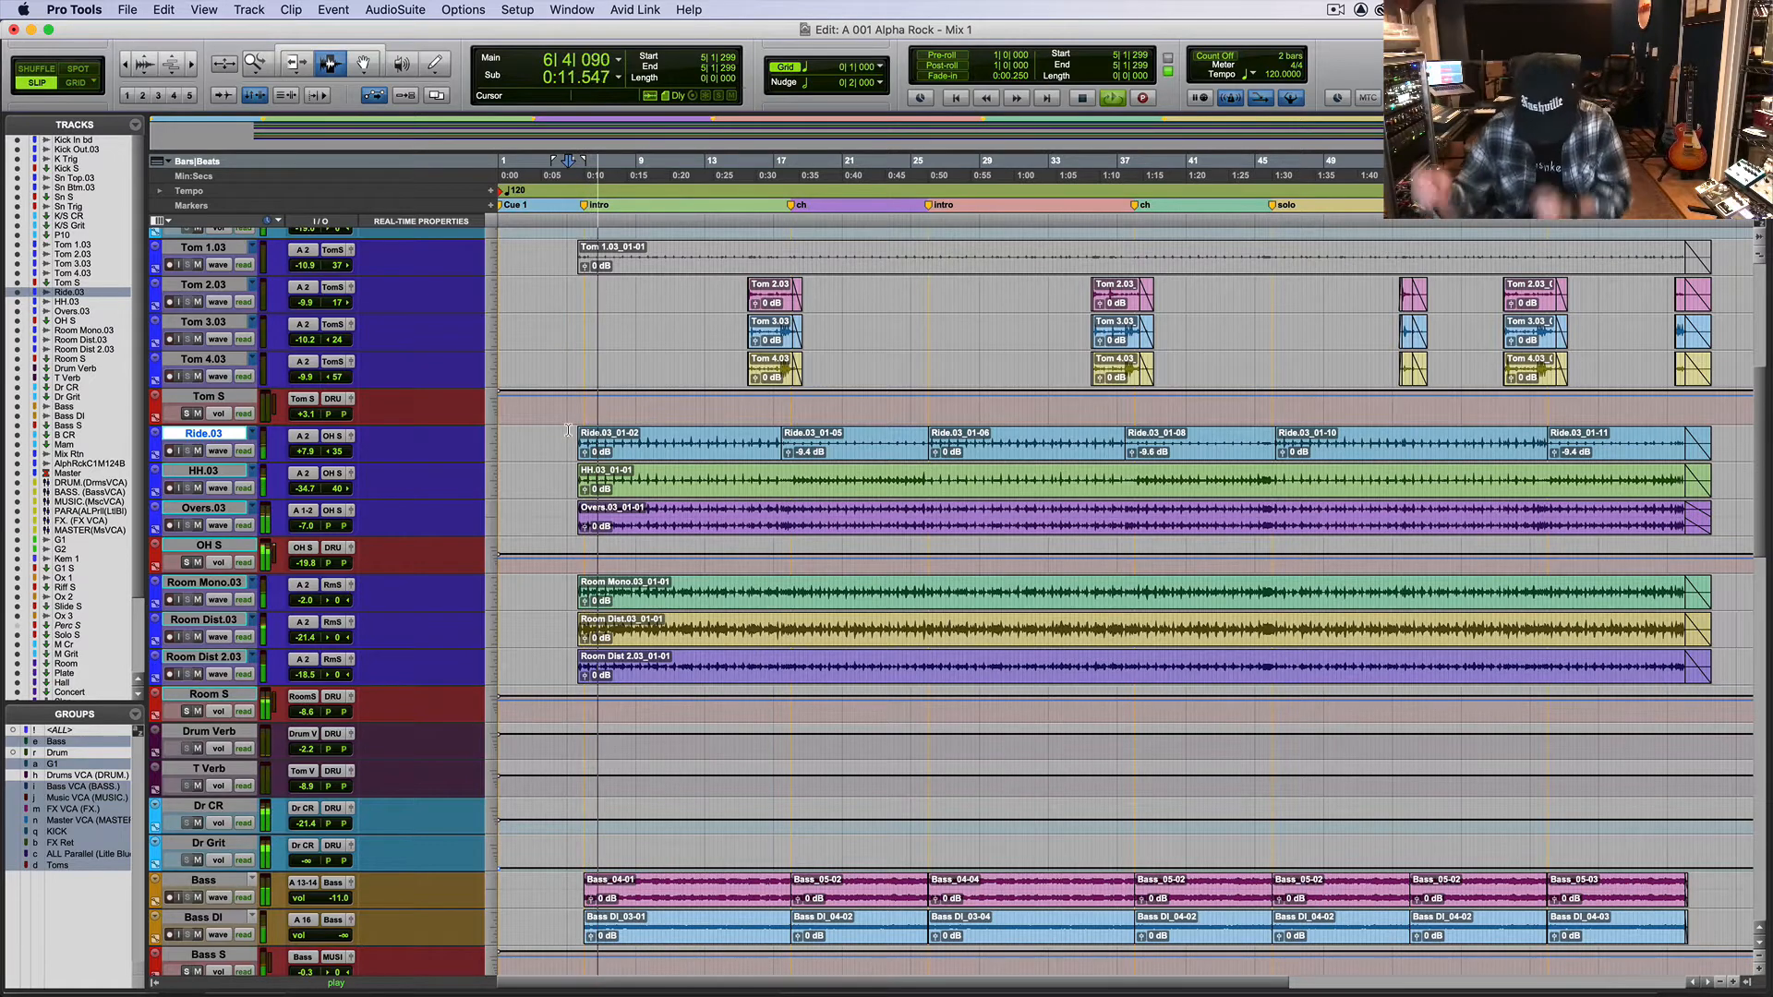
key(super+equal)
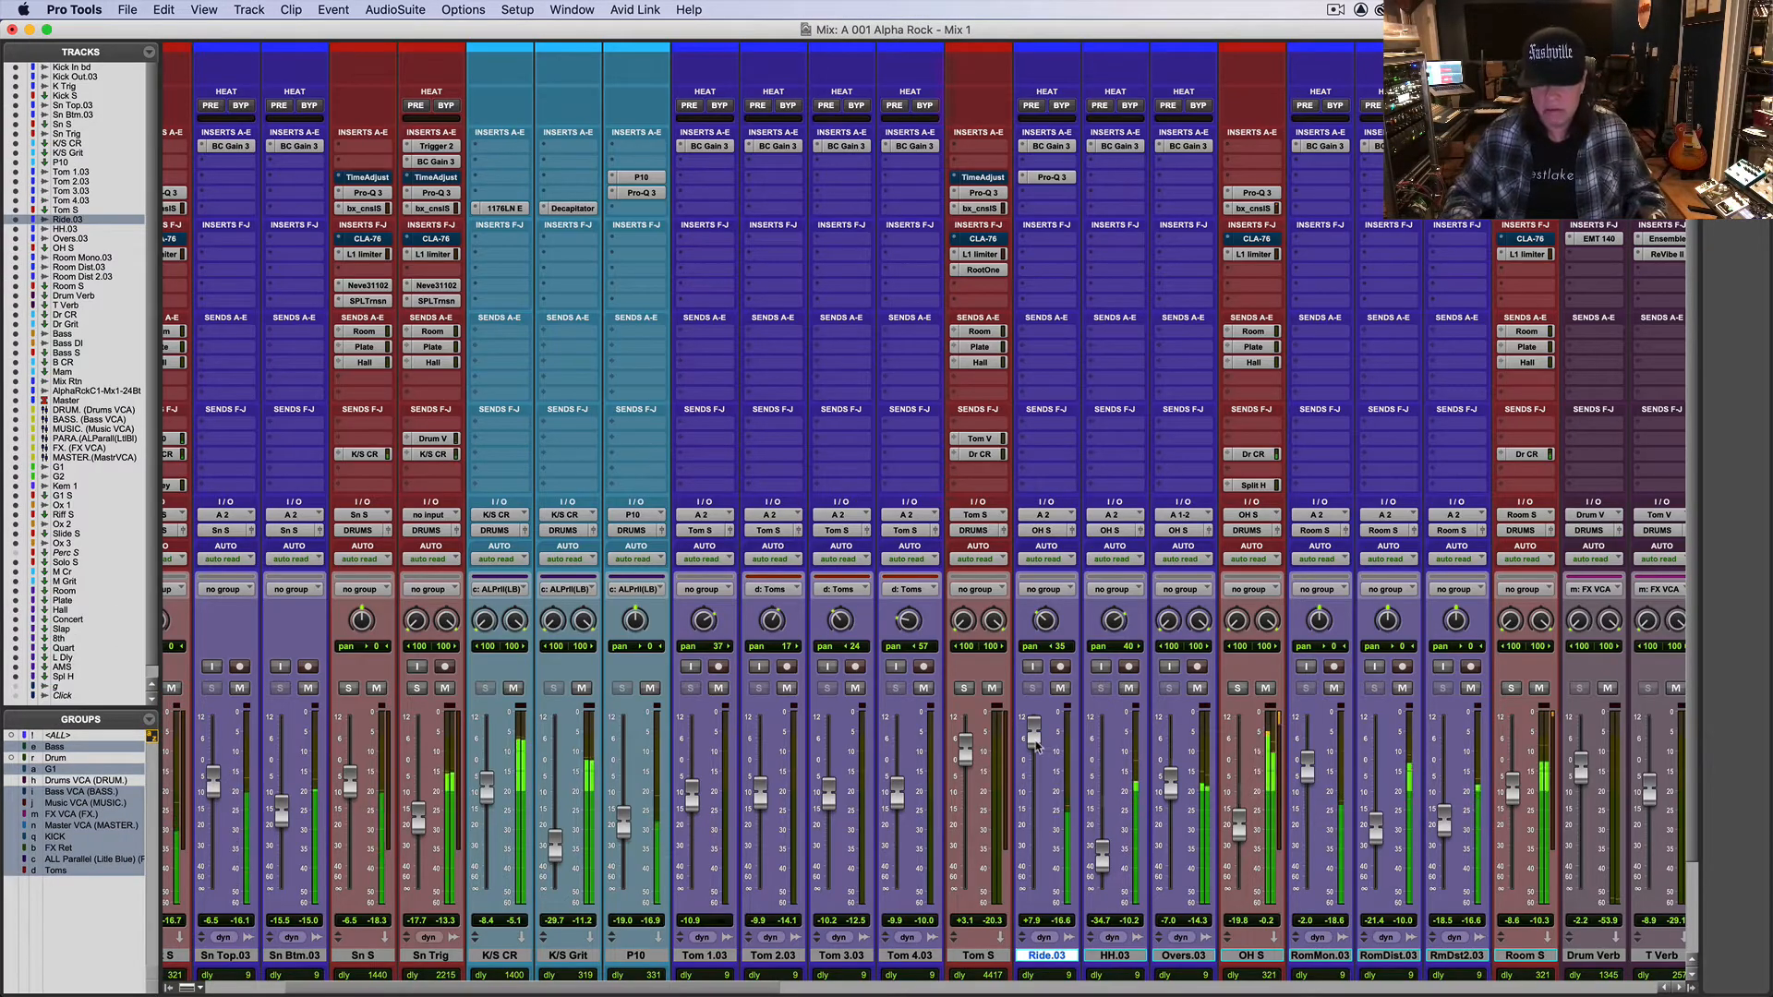
drag(1035, 738, 1036, 753)
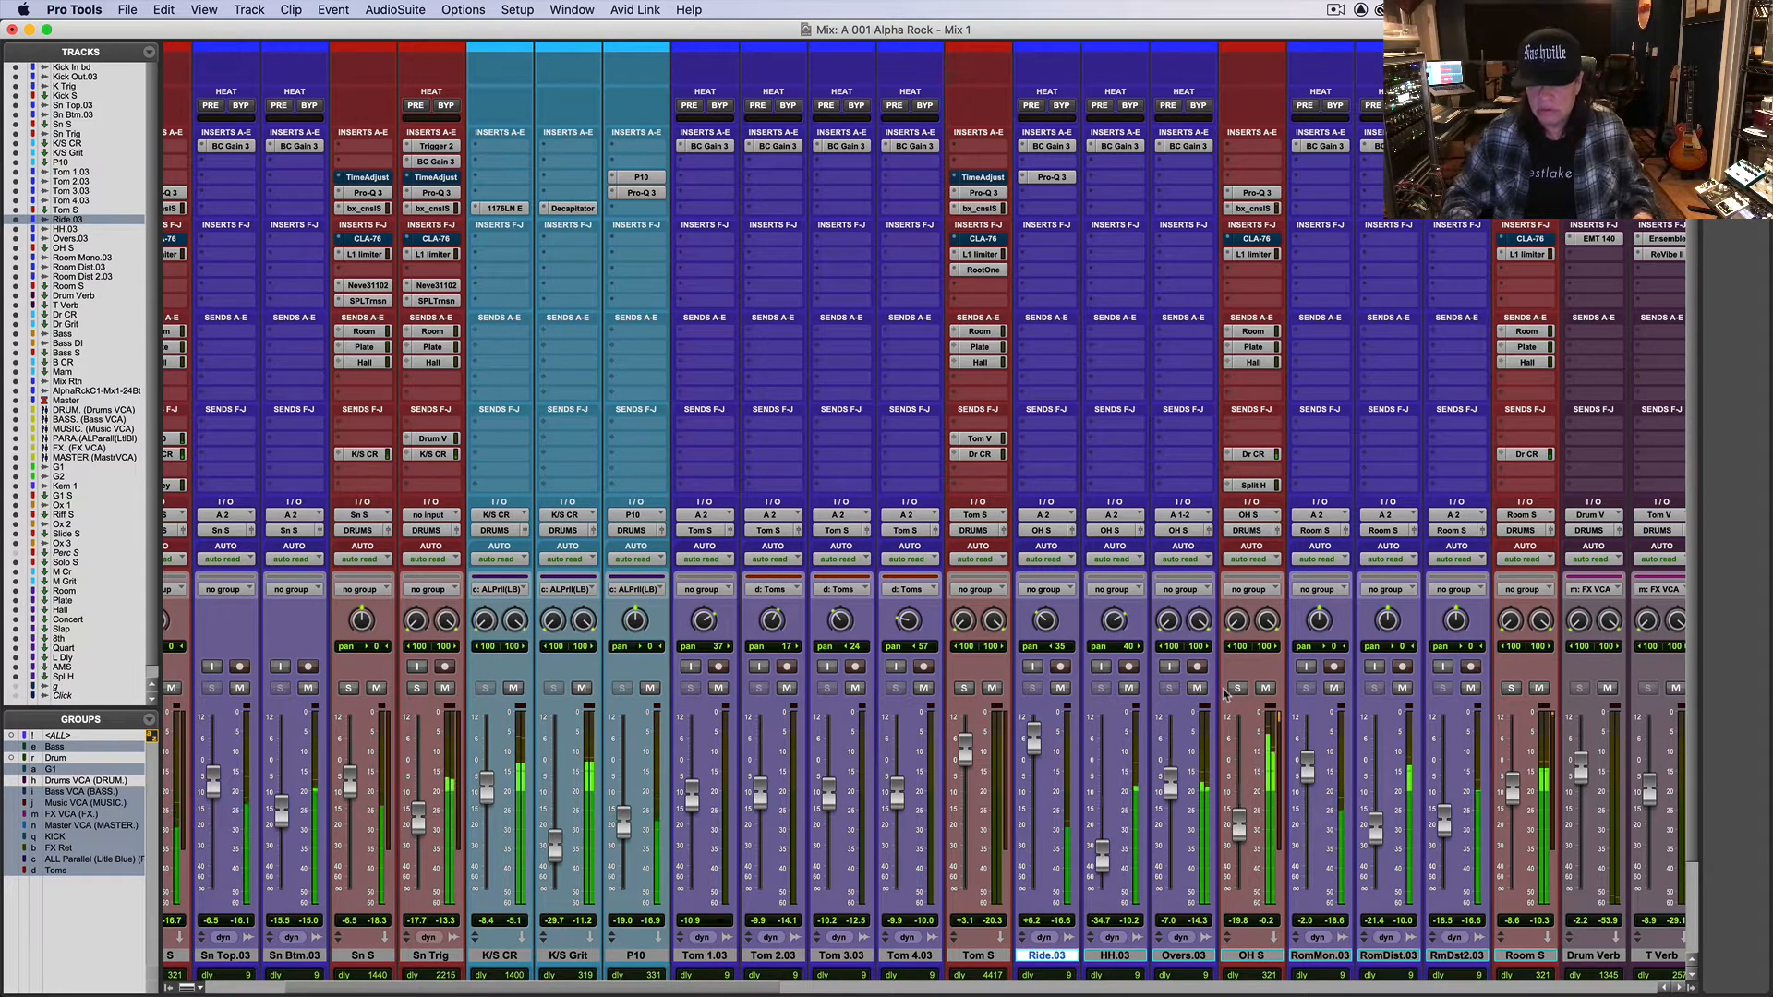
Step: Solo OH S, compare the overheads with HH.03 muted and unmuted, and clear the solo
click(1236, 689)
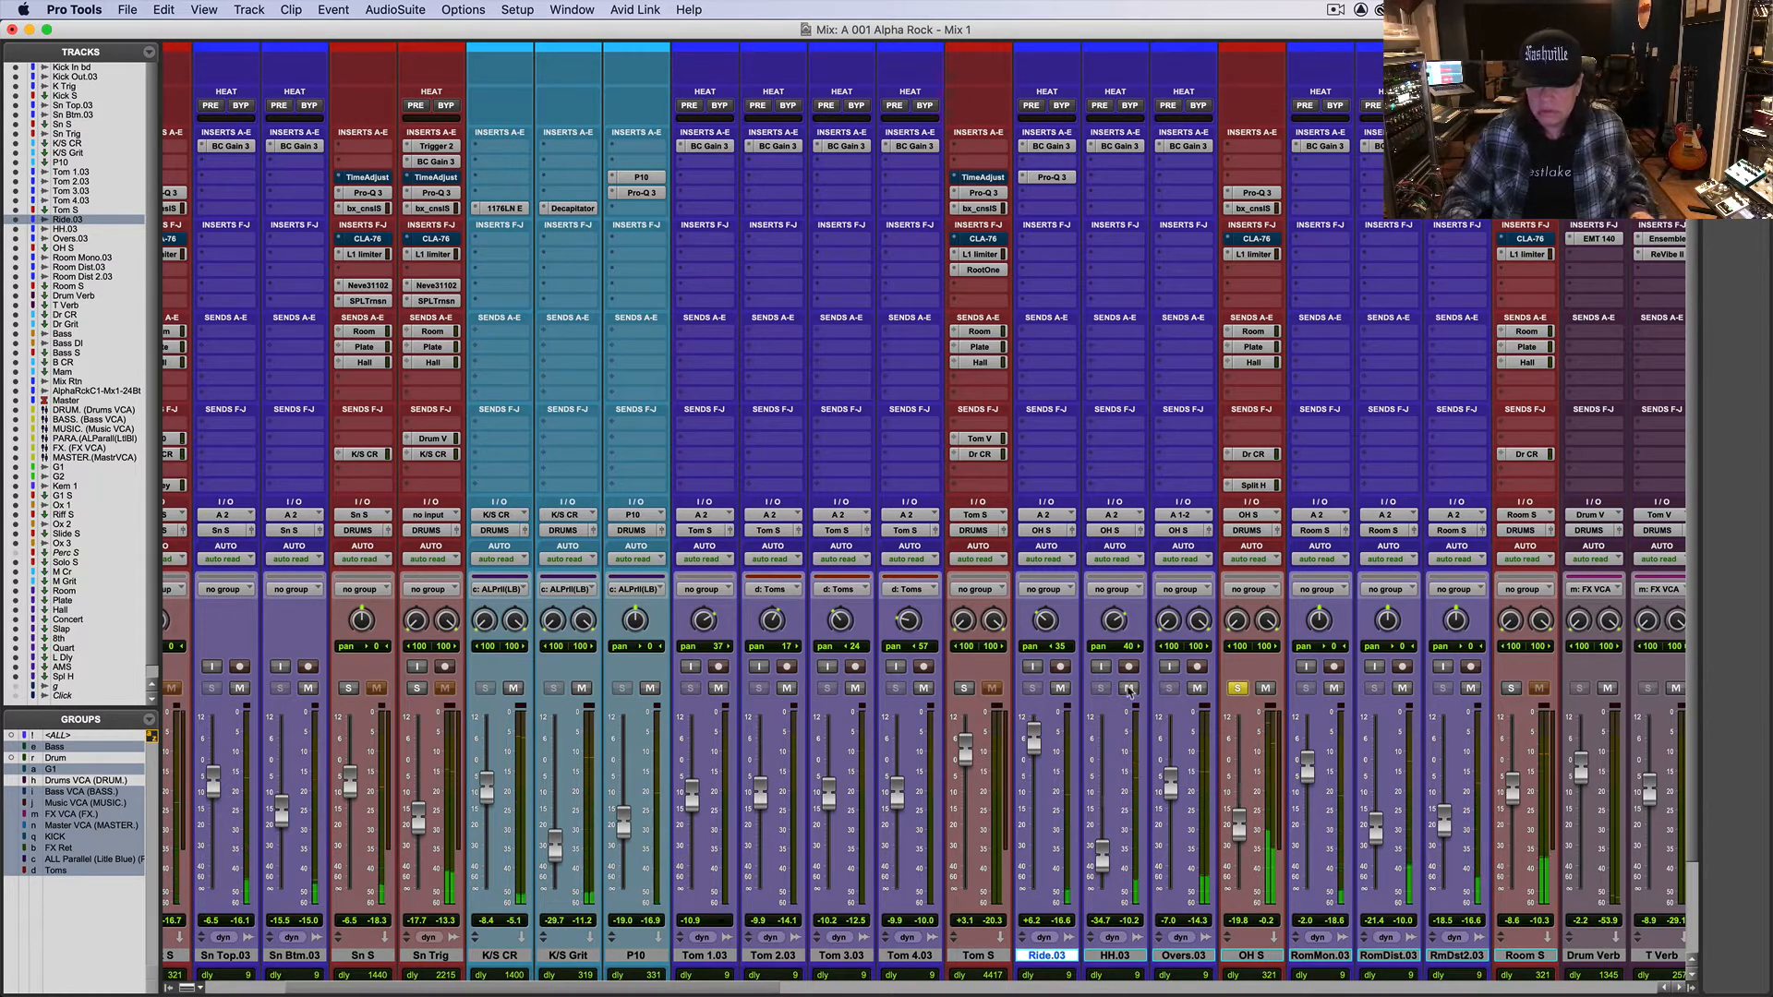
click(1129, 688)
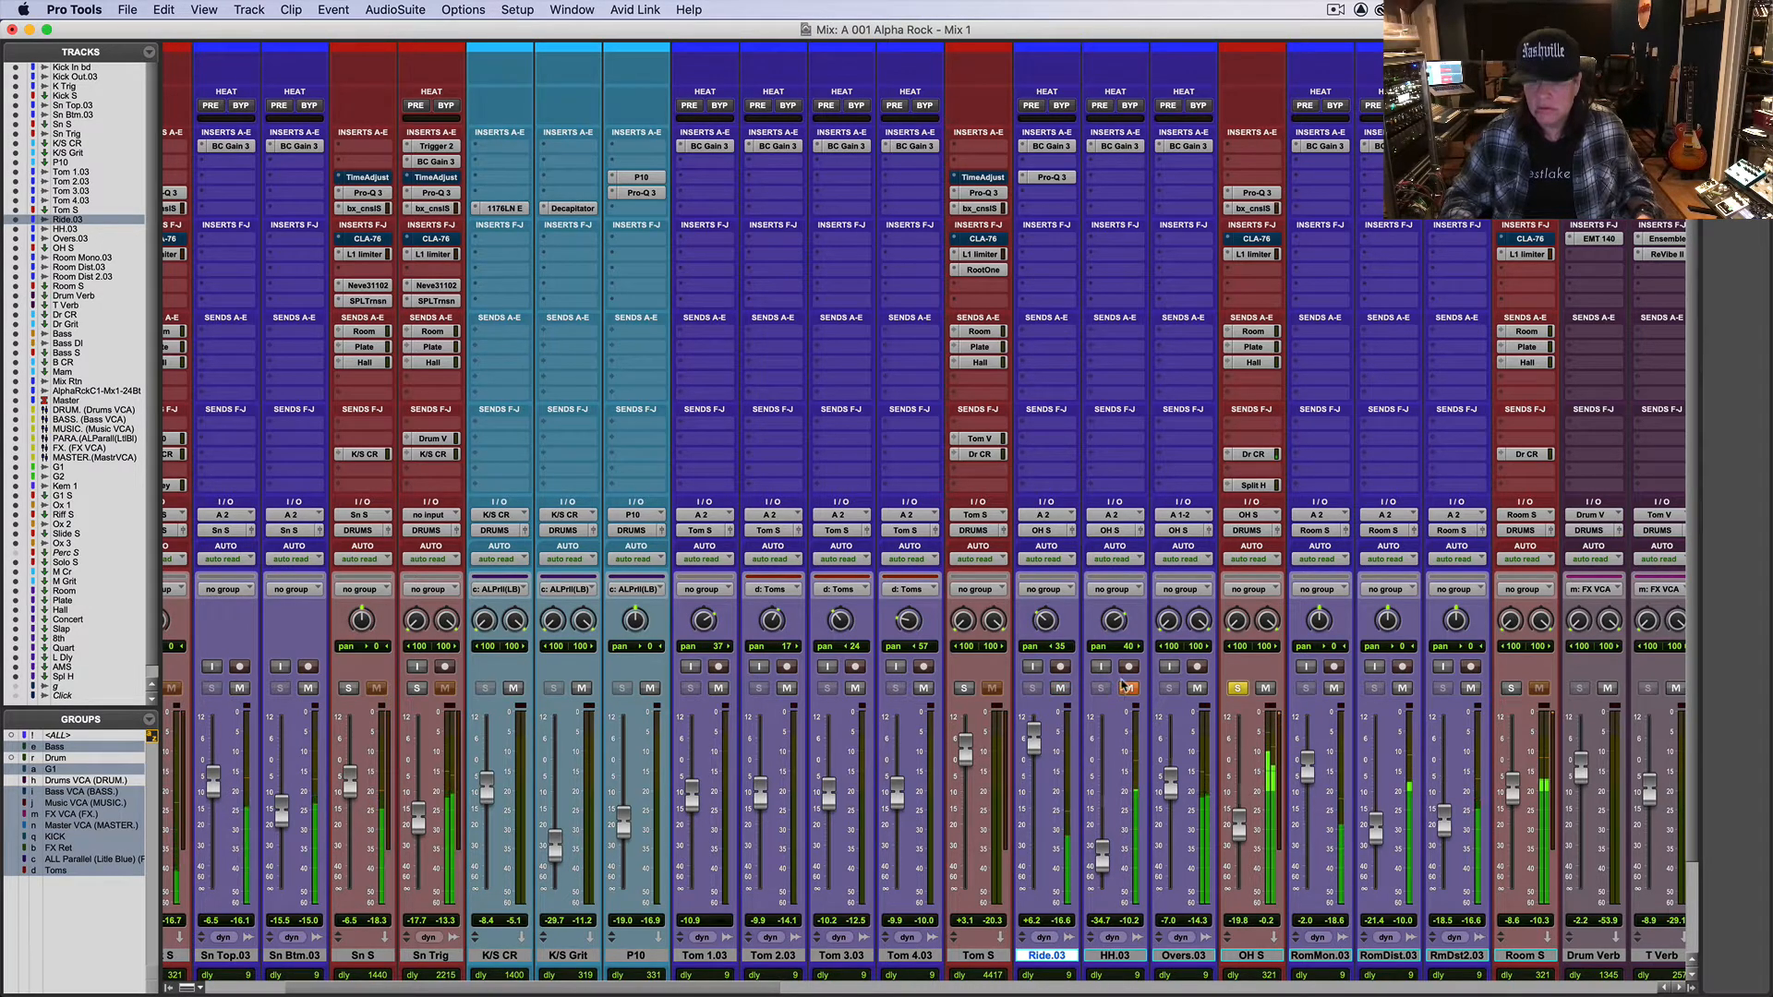
click(1236, 689)
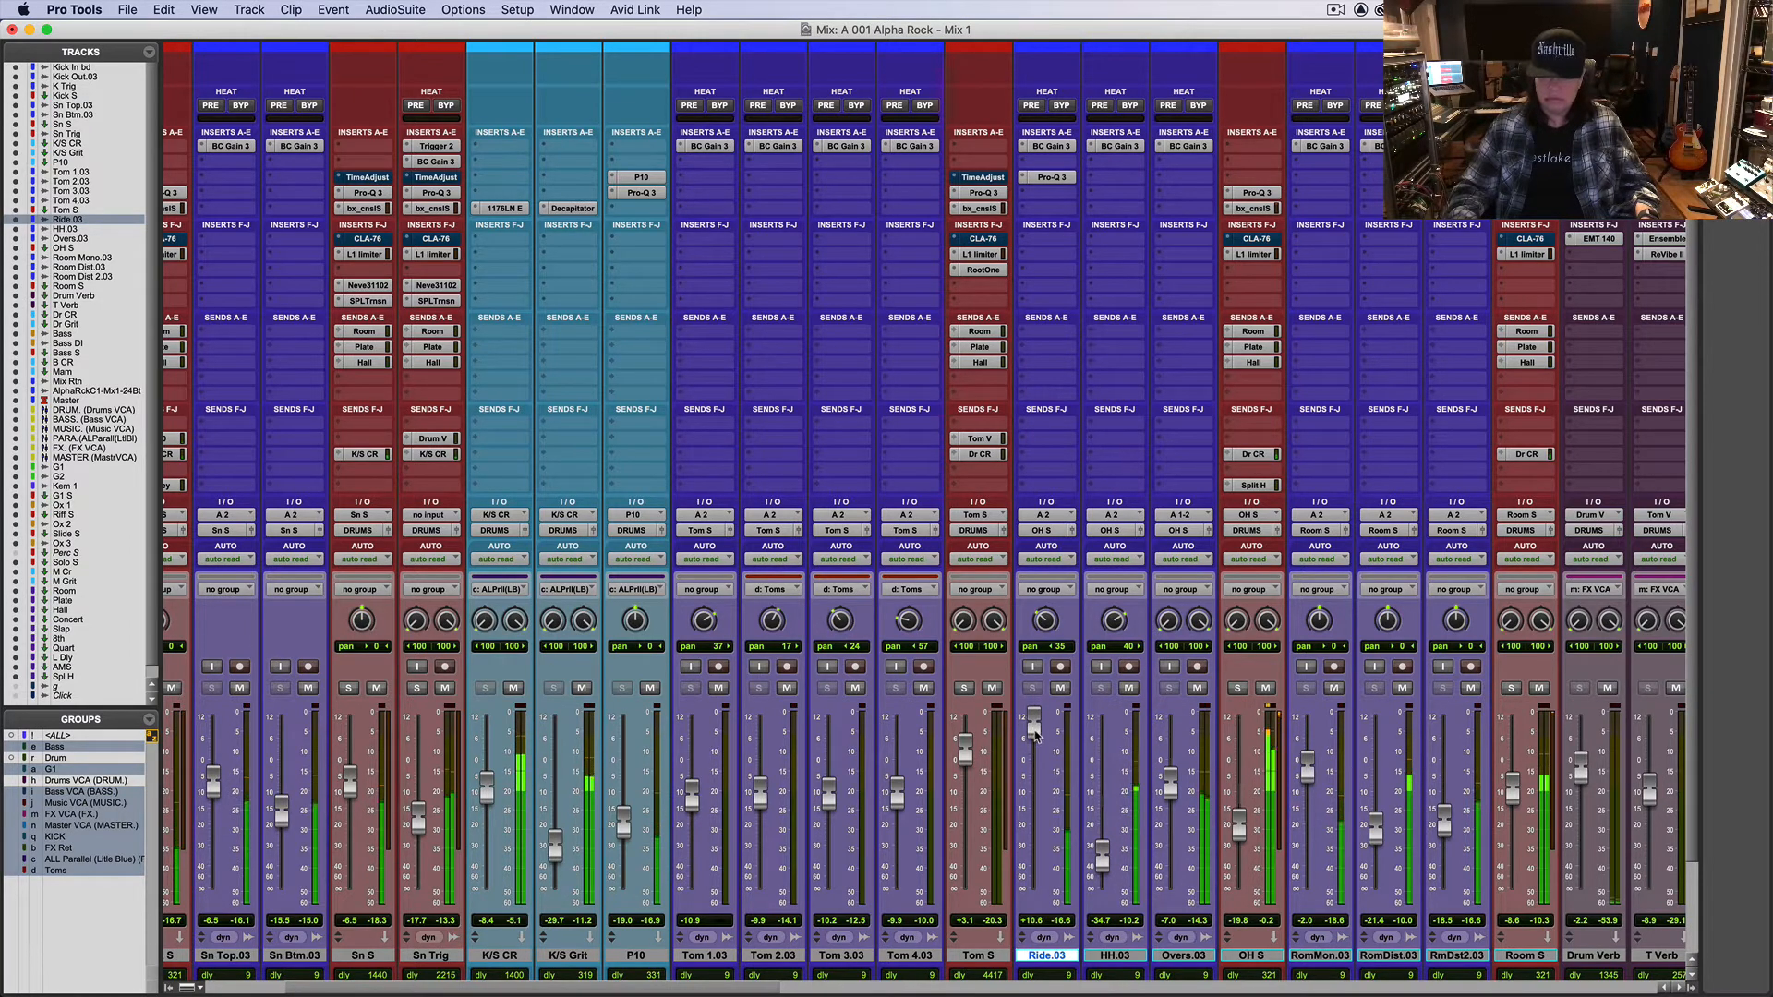
Step: Raise the Ride.03 fader to about +10.4 dB in the full mix
drag(1035, 736, 1034, 740)
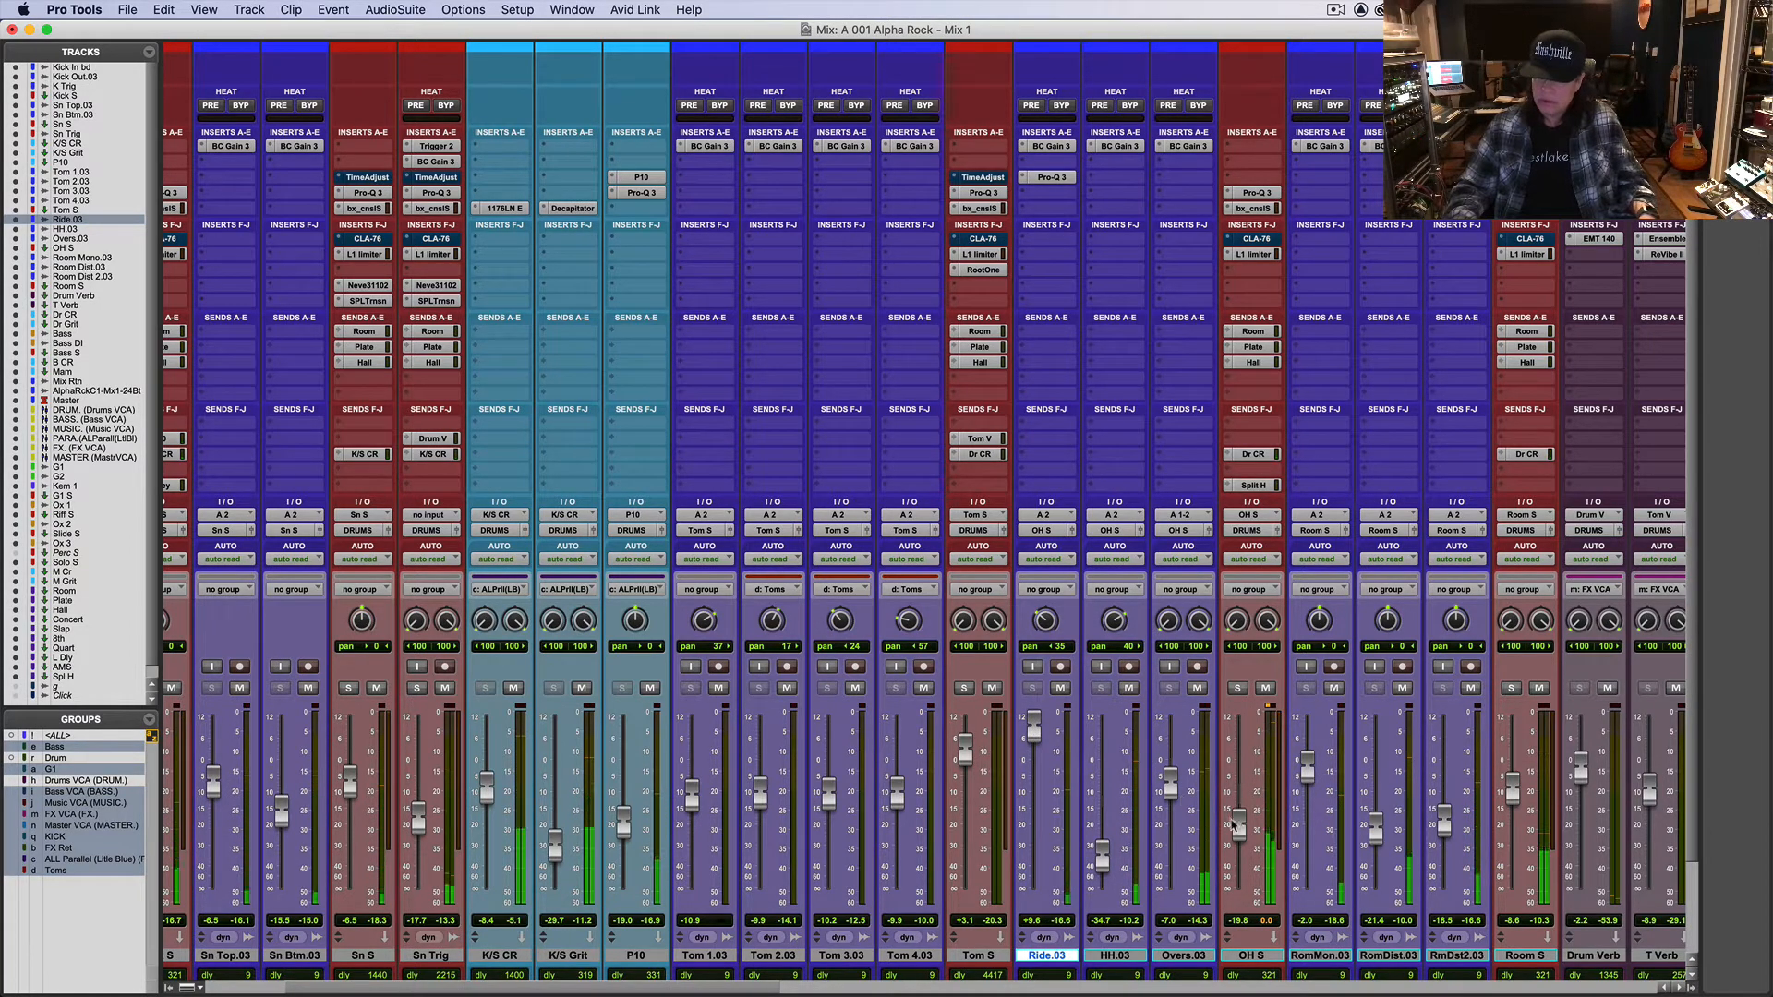
drag(1238, 825, 1239, 820)
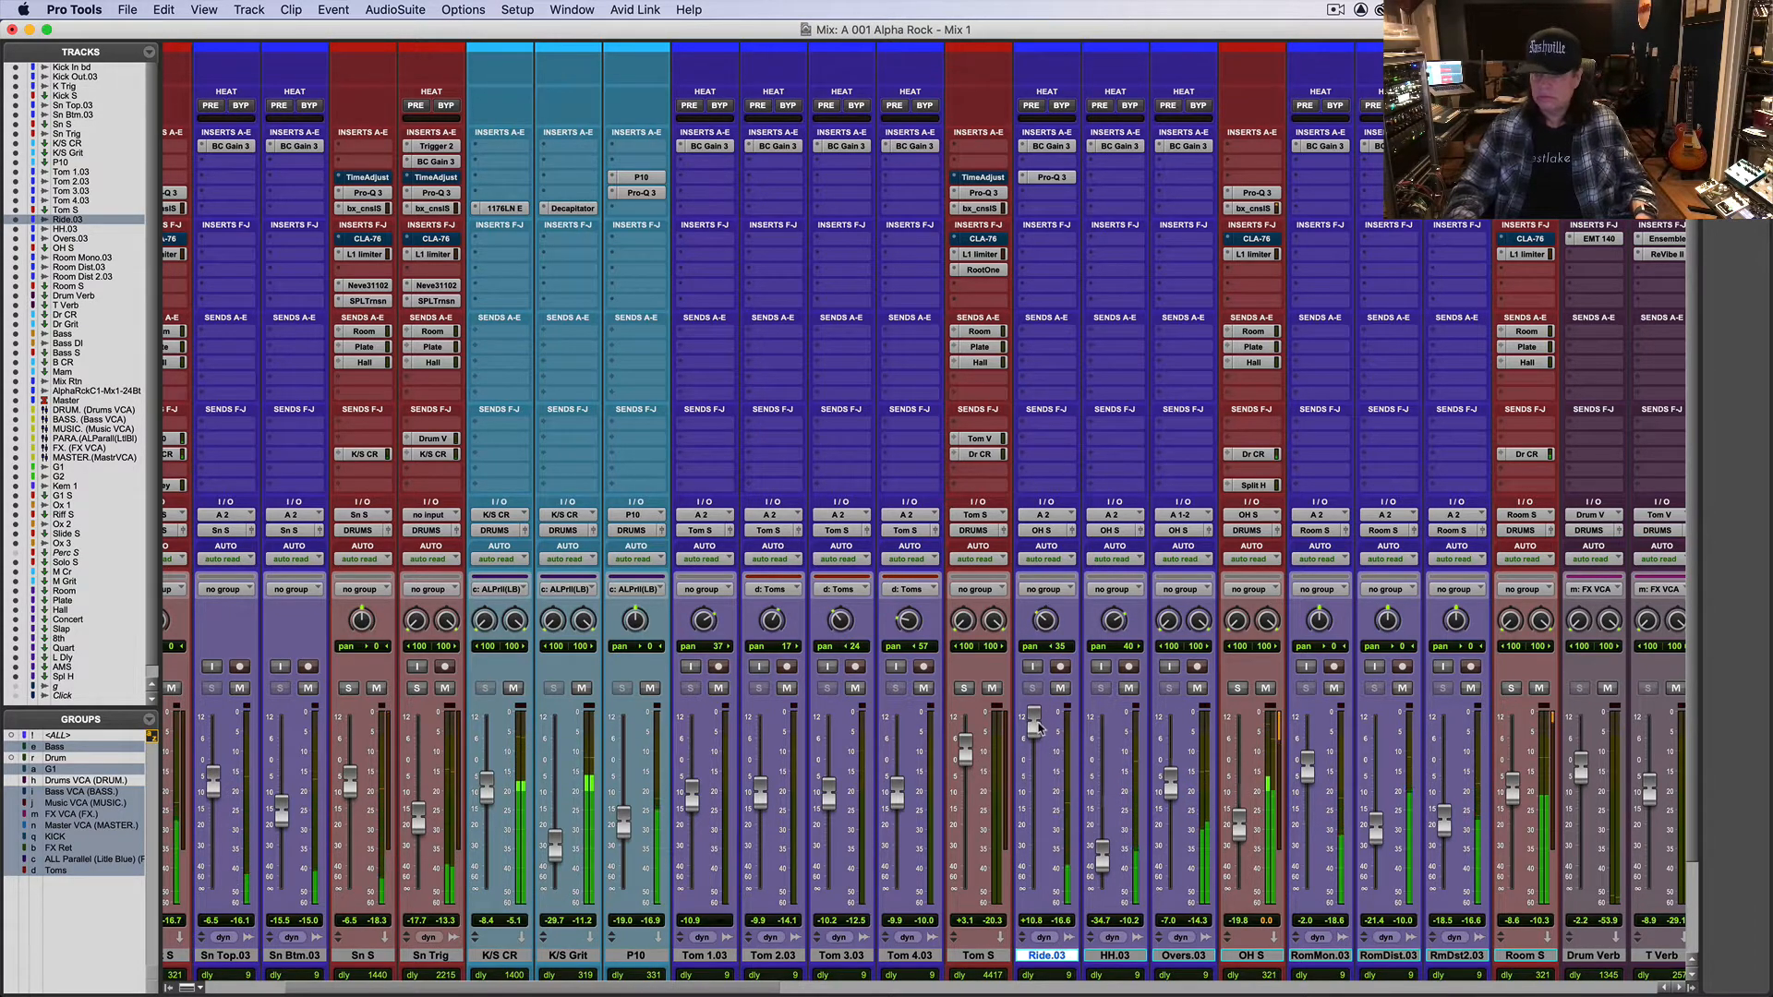
Step: In the ride's Pro-Q 3, move the Low Cut to about 664 Hz and add a bell boost just under 1 dB near 8 kHz
click(1049, 177)
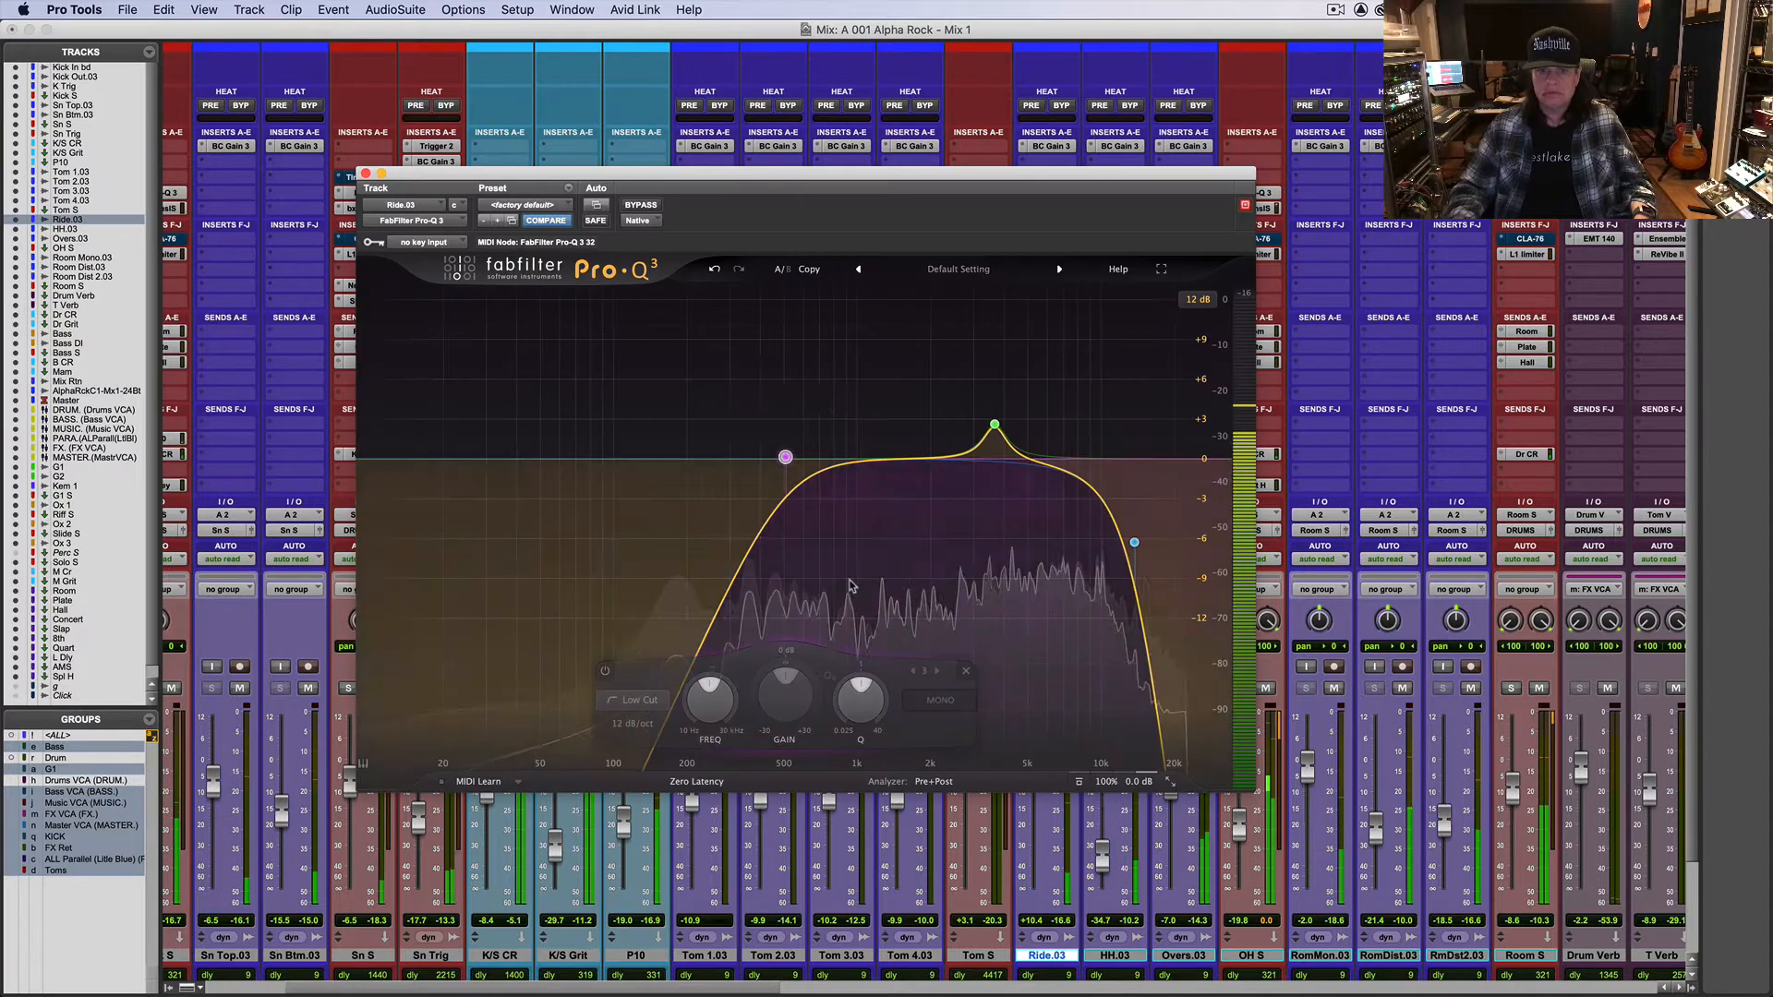
mouse_move(785, 457)
drag(785, 457, 814, 469)
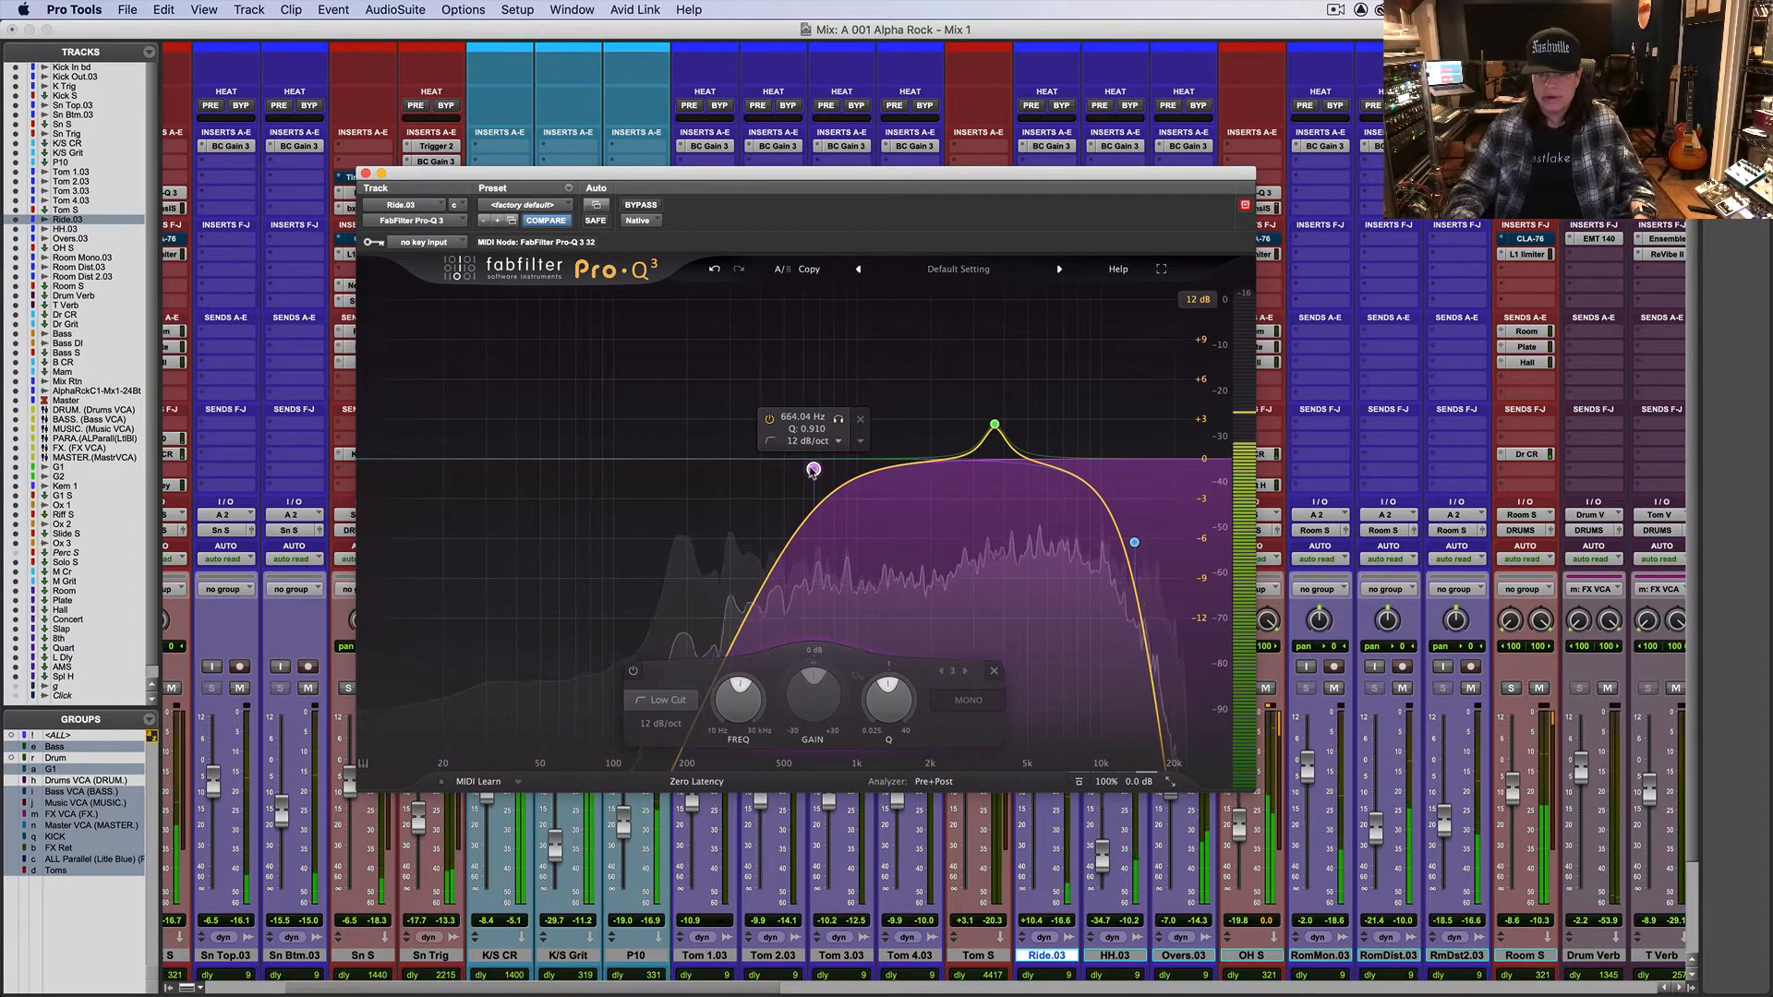
drag(1071, 474, 1077, 447)
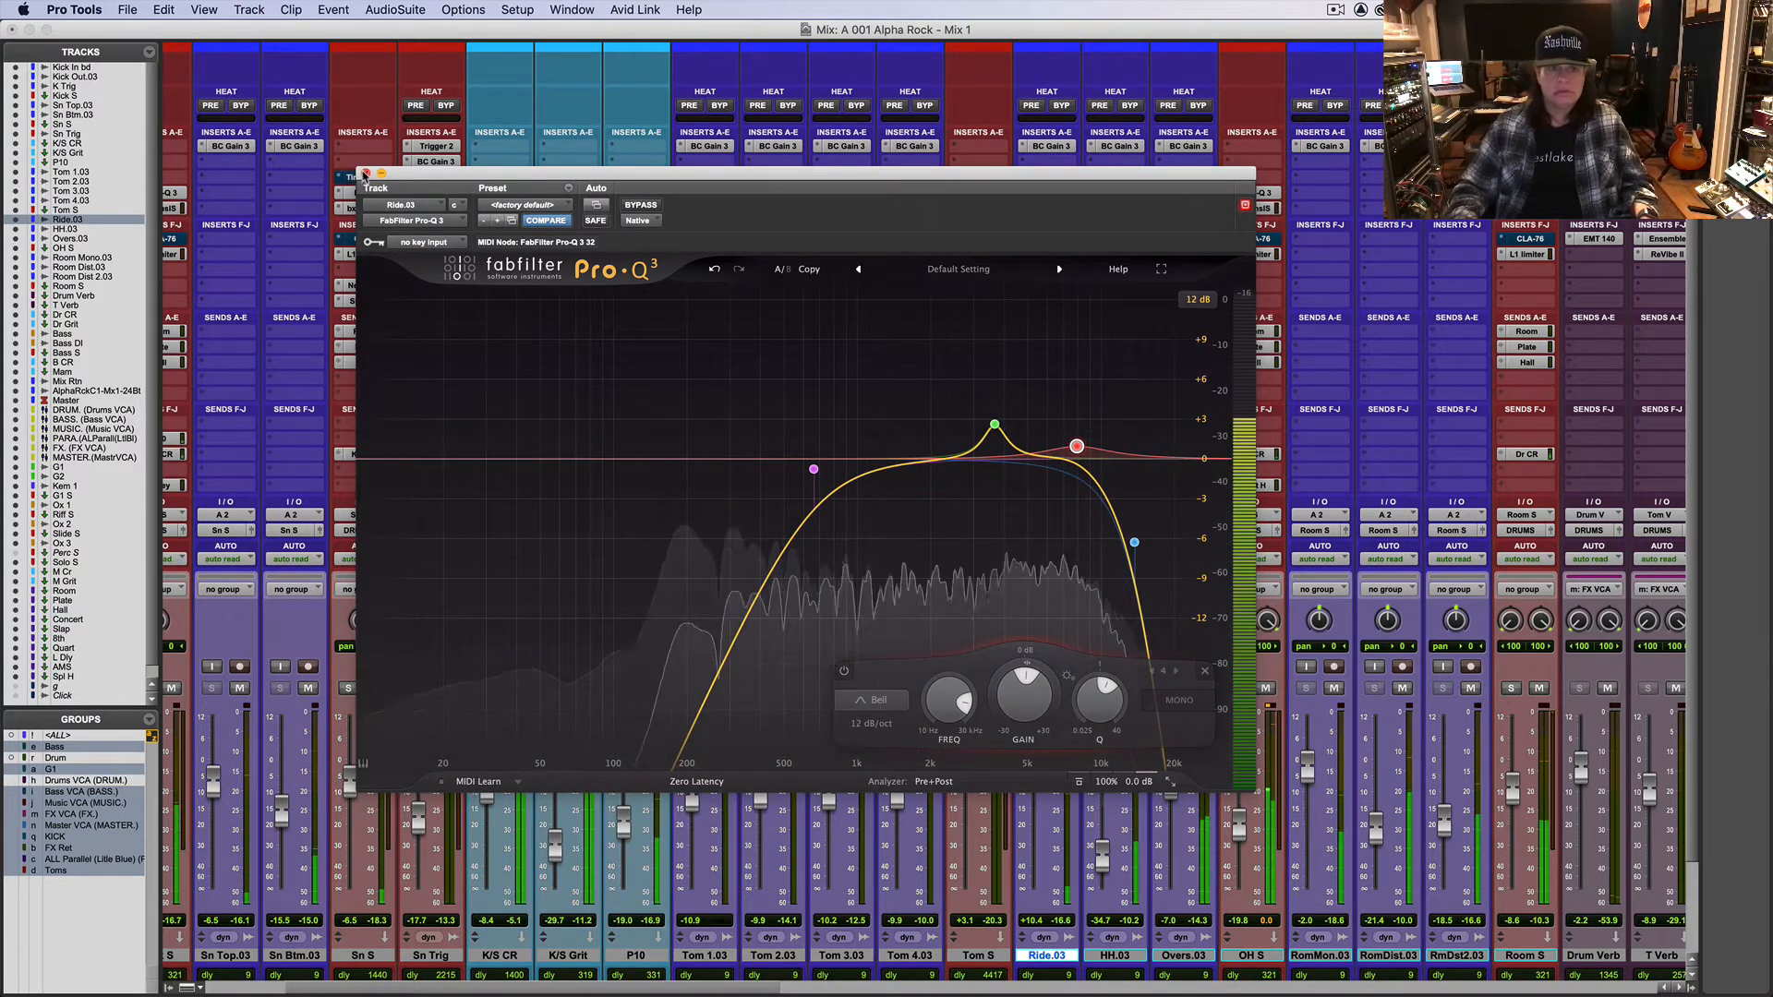
click(366, 174)
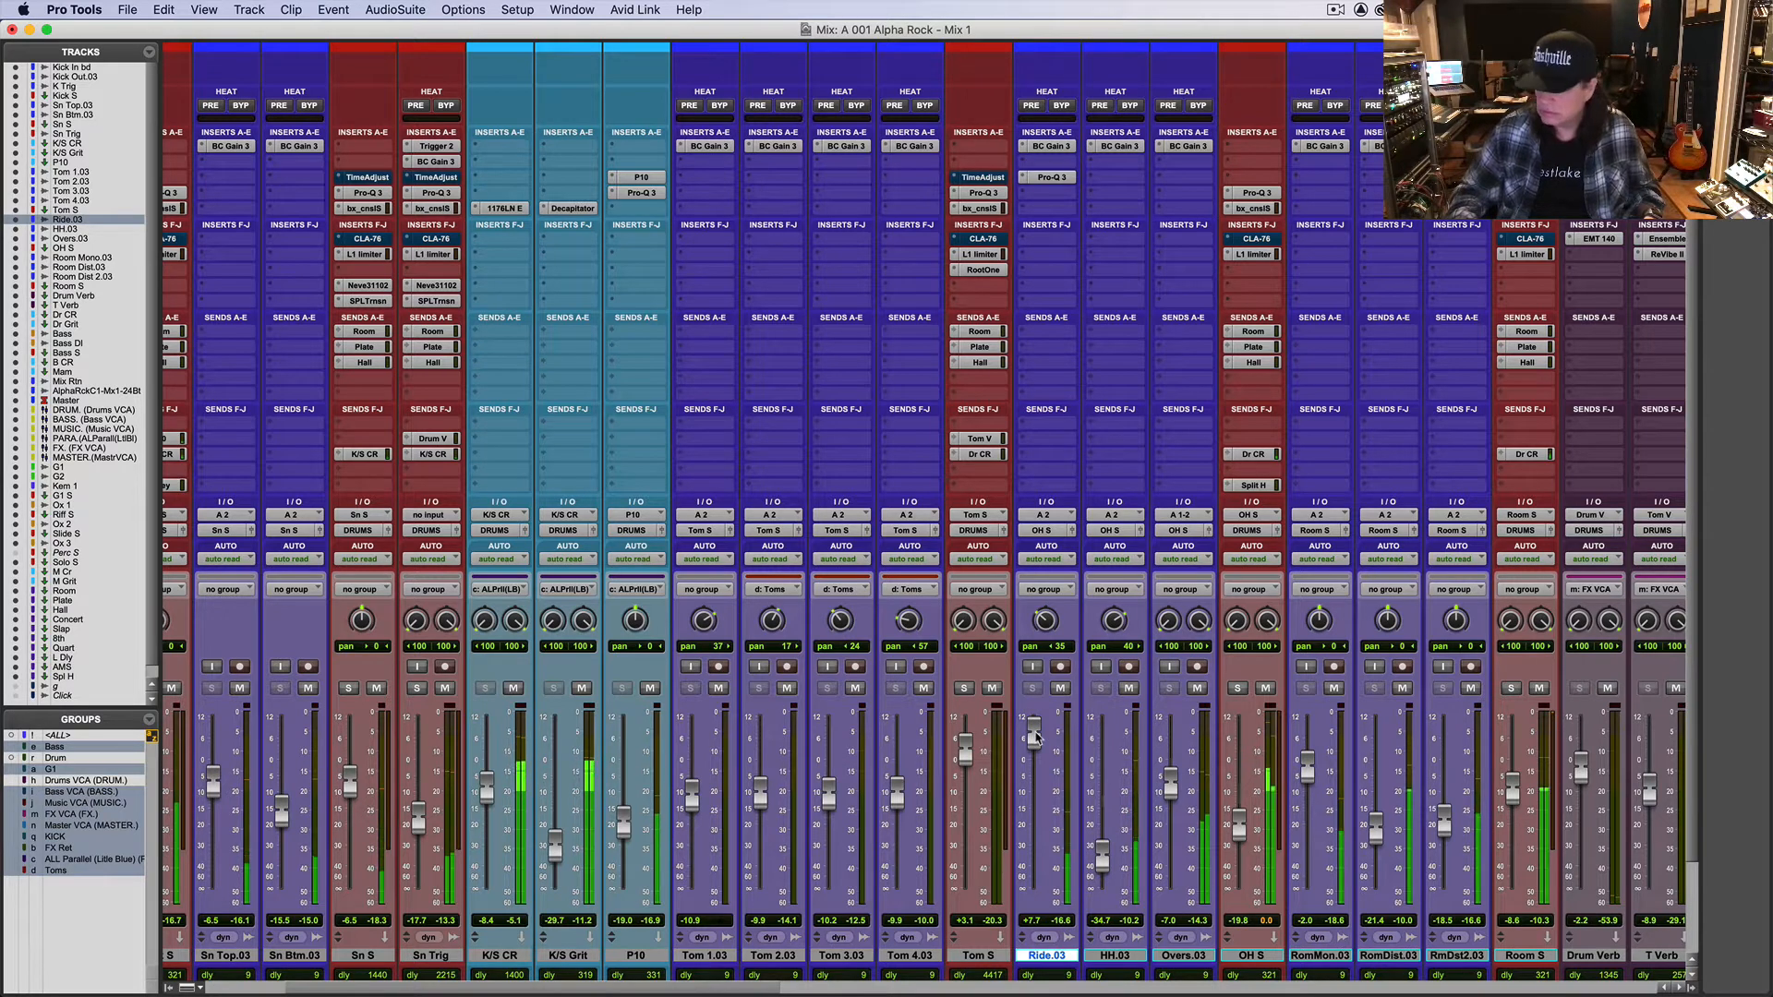
Step: Lower the Ride.03 fader to +5.3 dB
drag(1037, 737, 1038, 748)
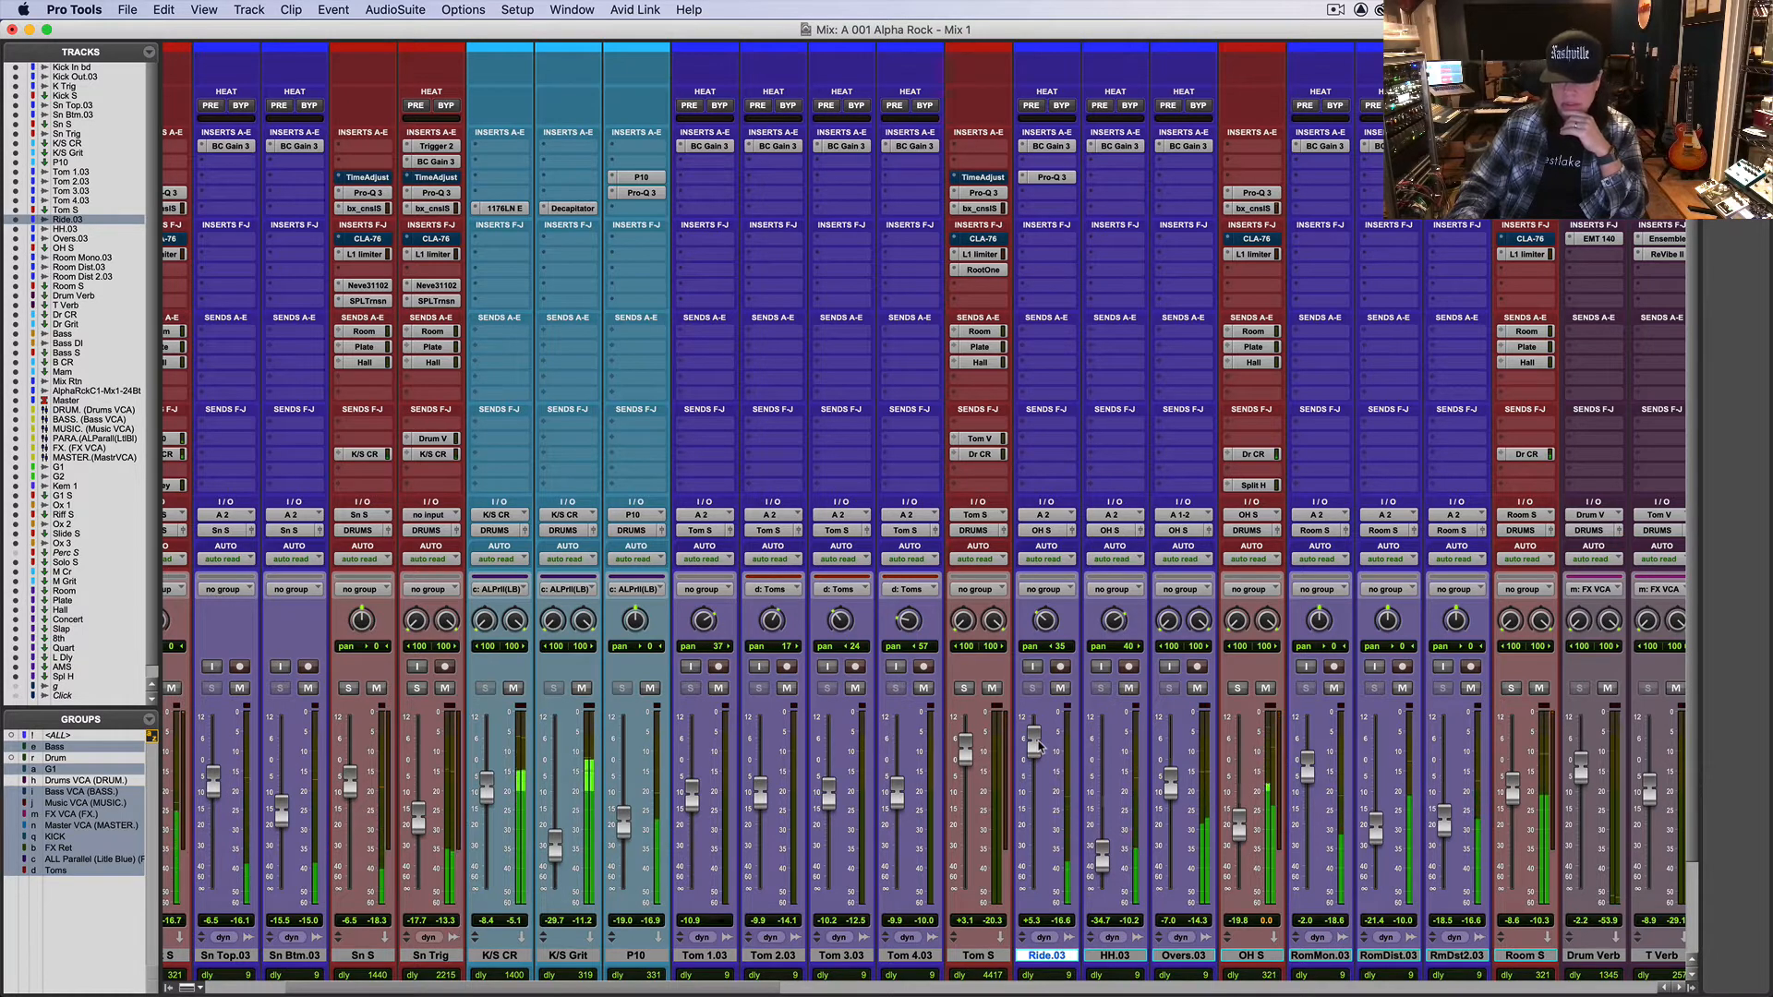
drag(1037, 746, 1038, 743)
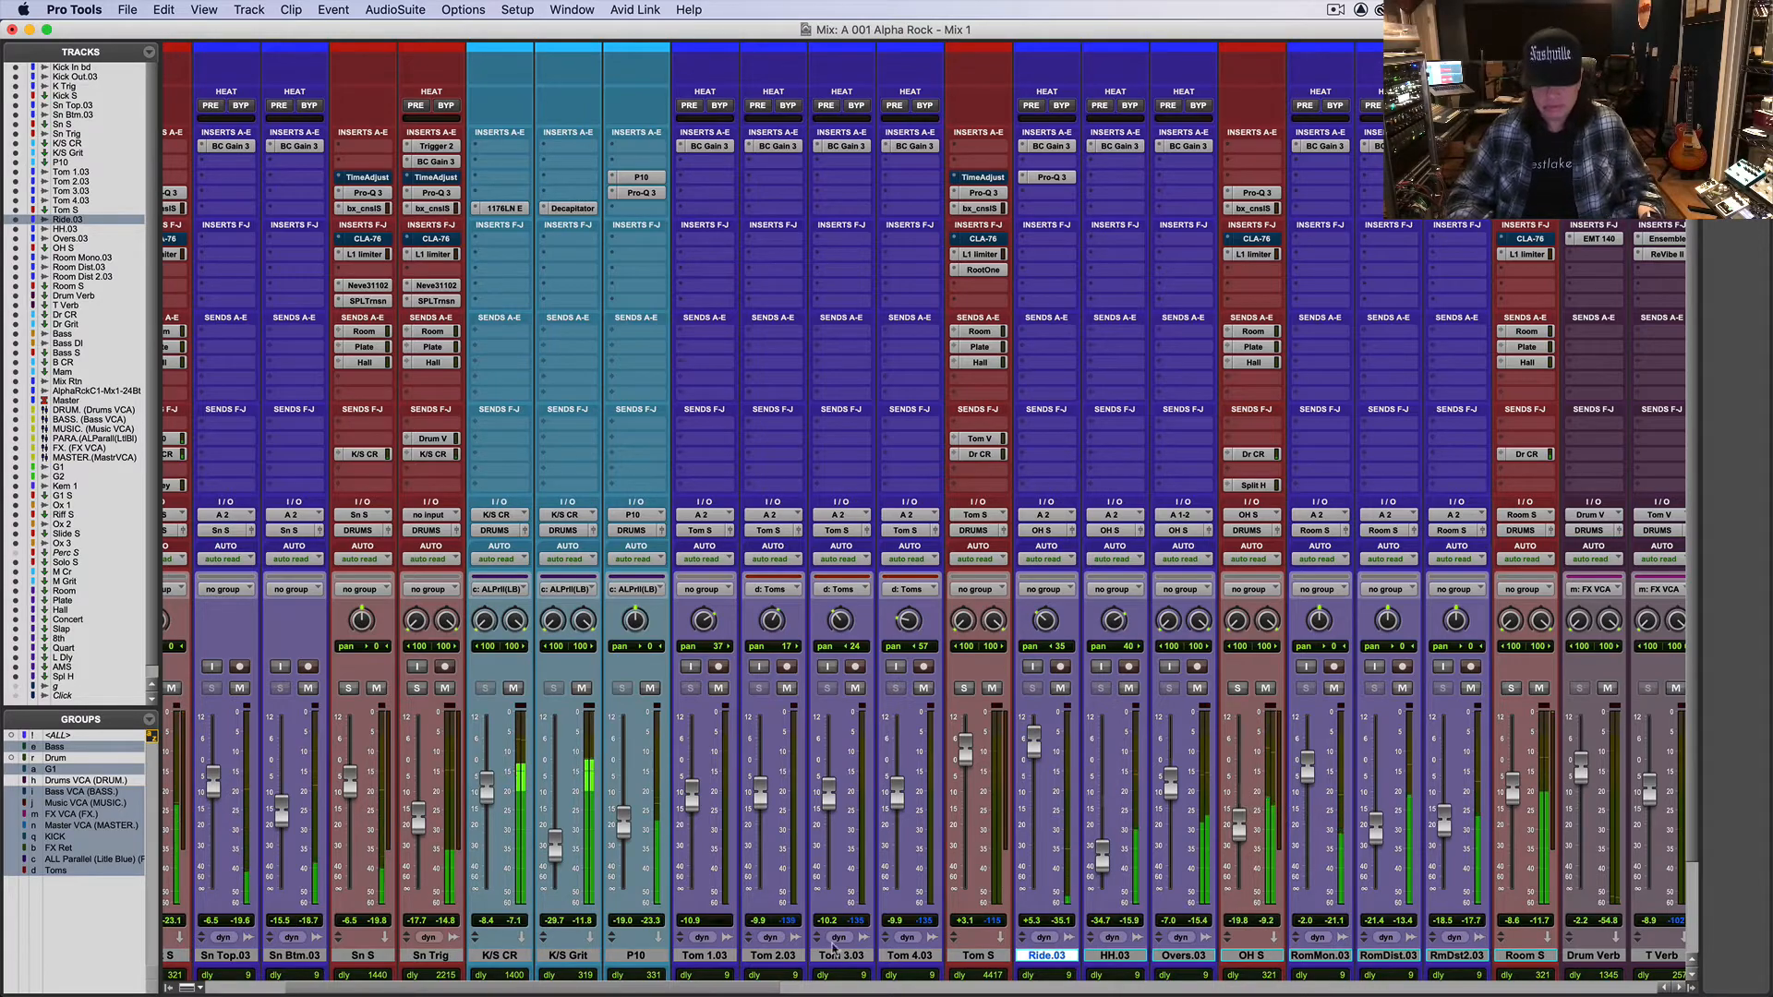
Step: Audition Riff S and Slide S briefly in solo, clear the solos, and raise the Riff S fader to -4.9 dB
drag(817, 988, 1372, 990)
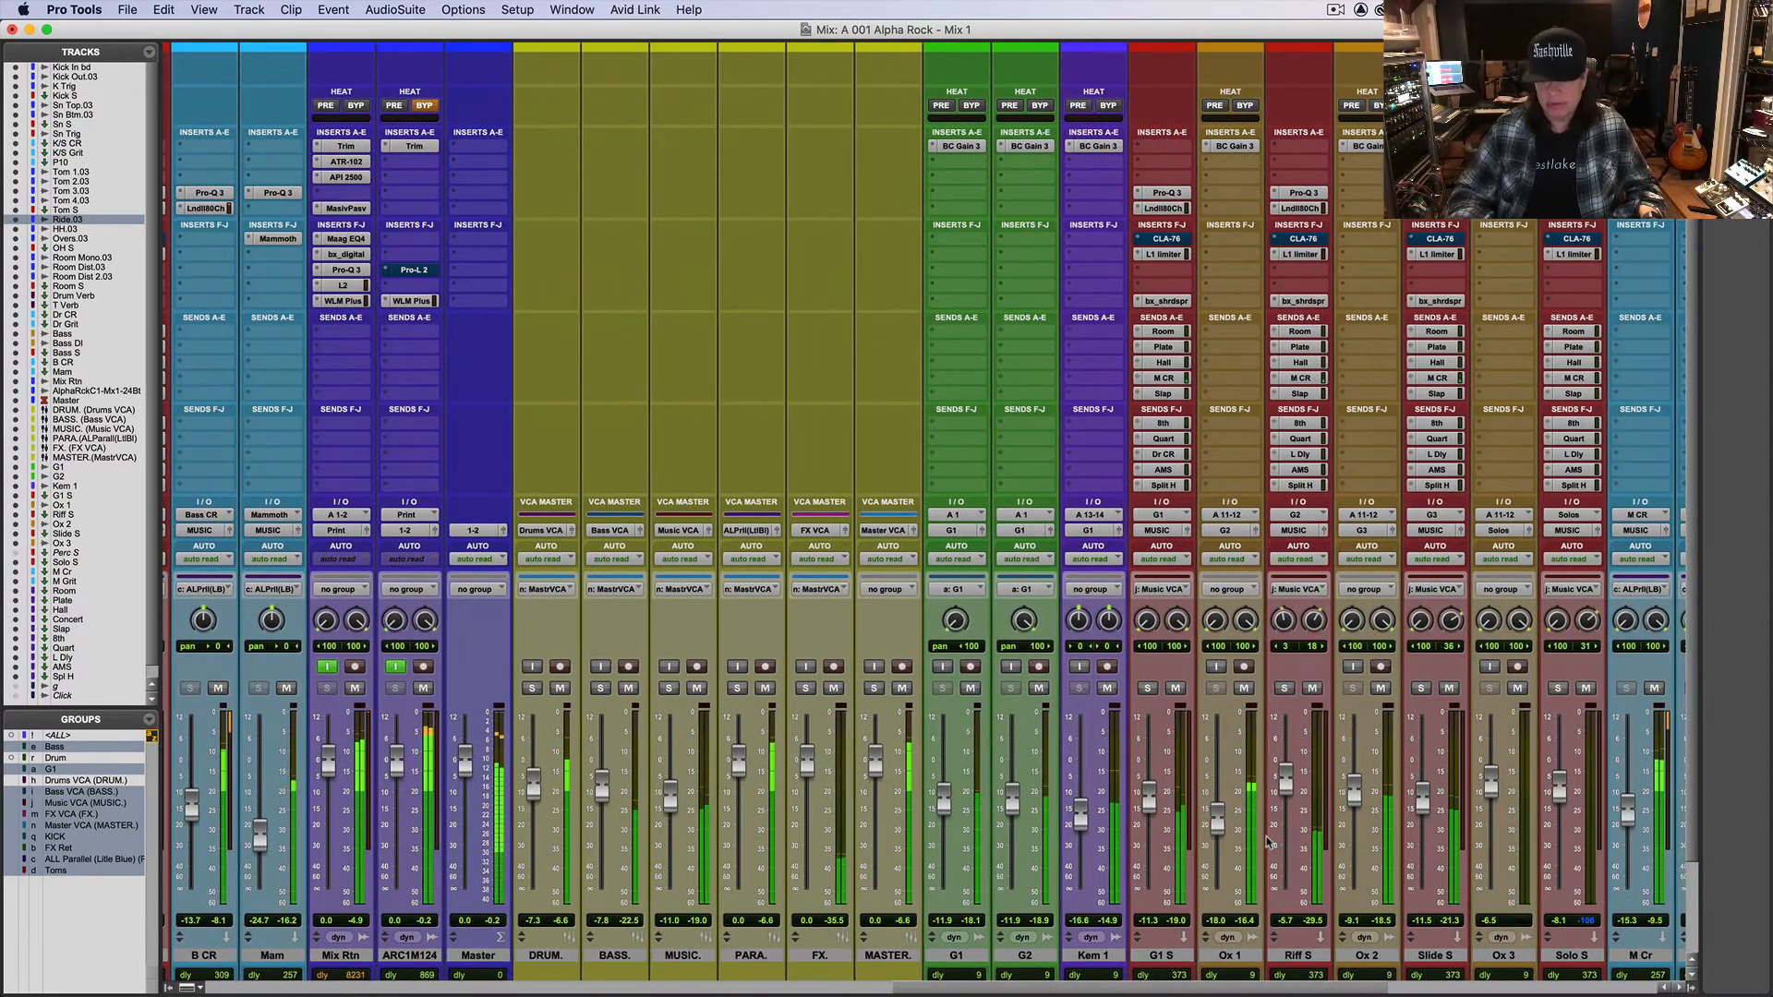
click(1284, 690)
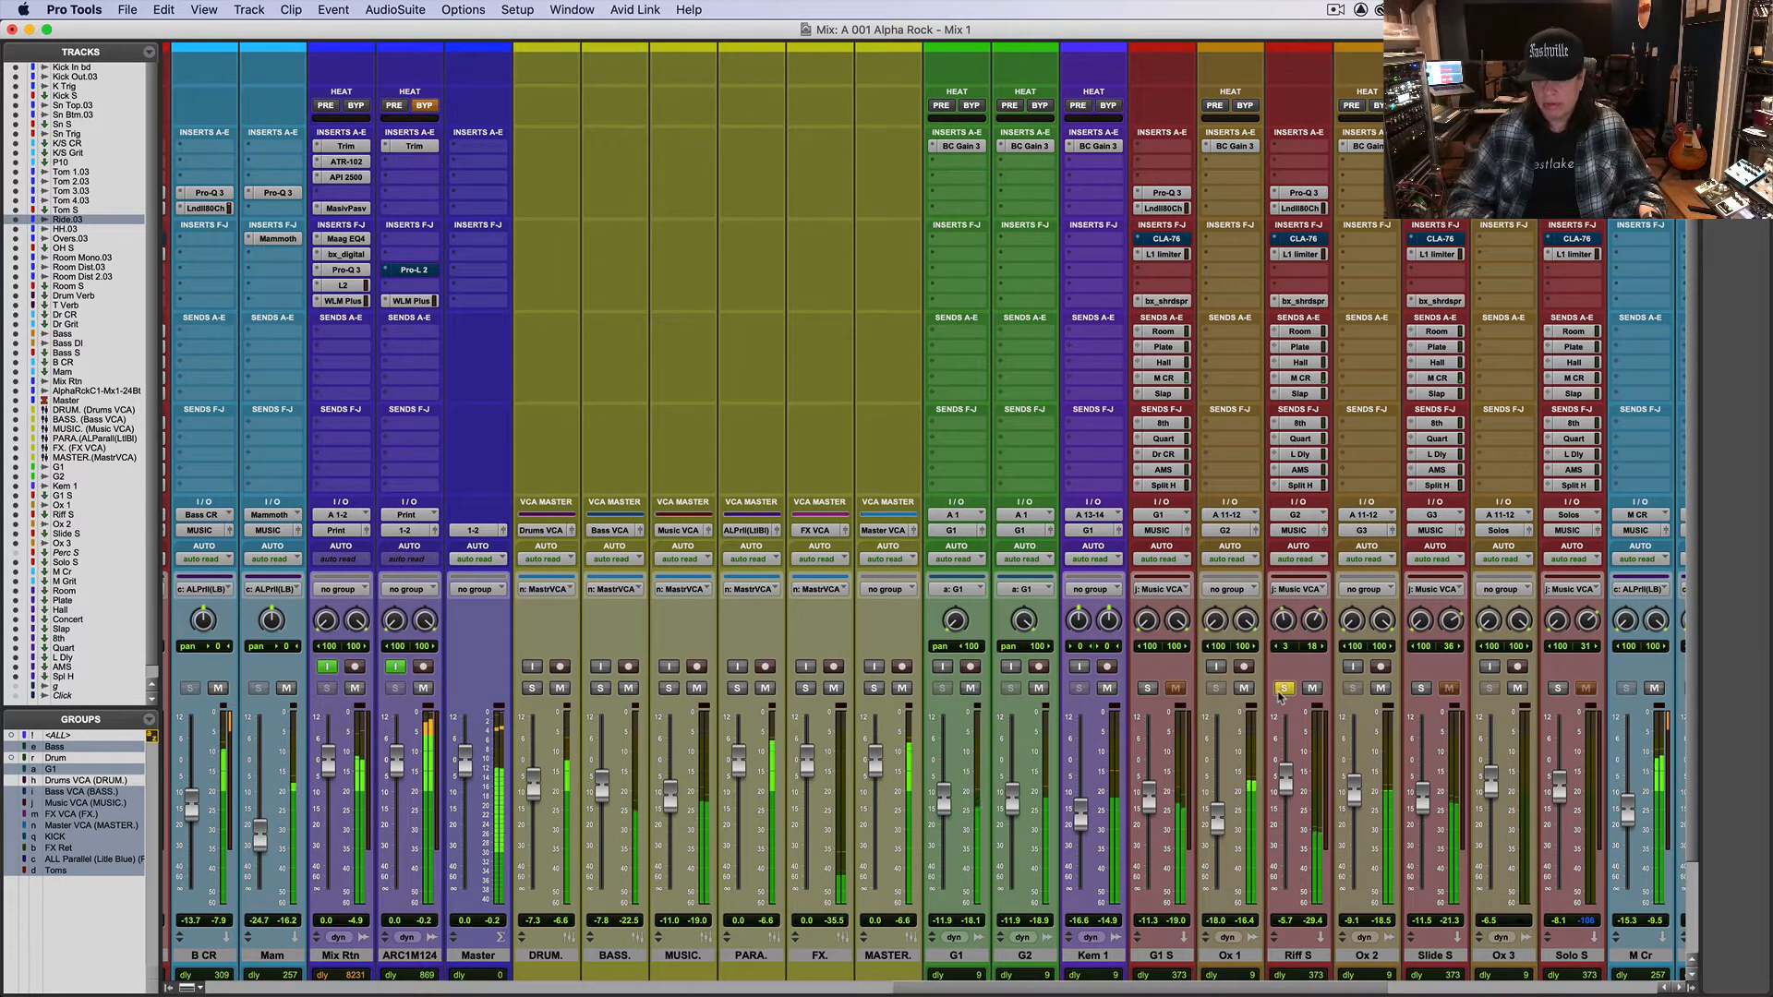
click(1284, 689)
click(1421, 689)
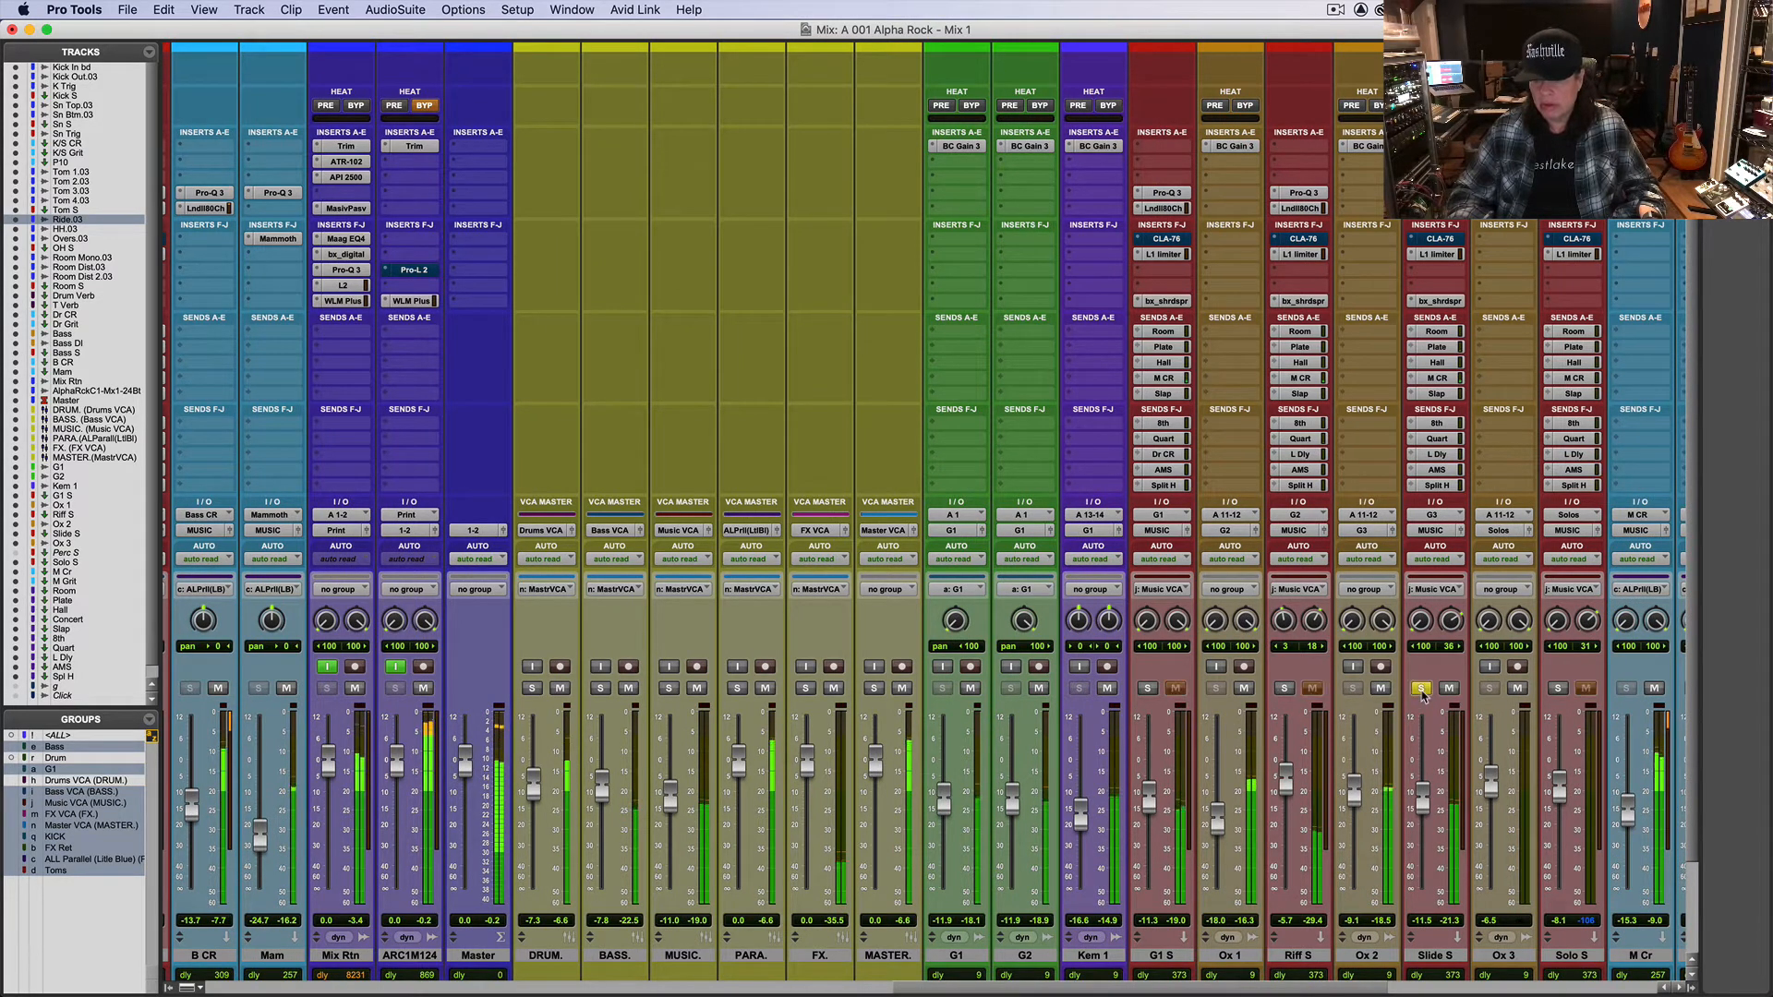
click(1422, 689)
drag(1429, 791, 1429, 790)
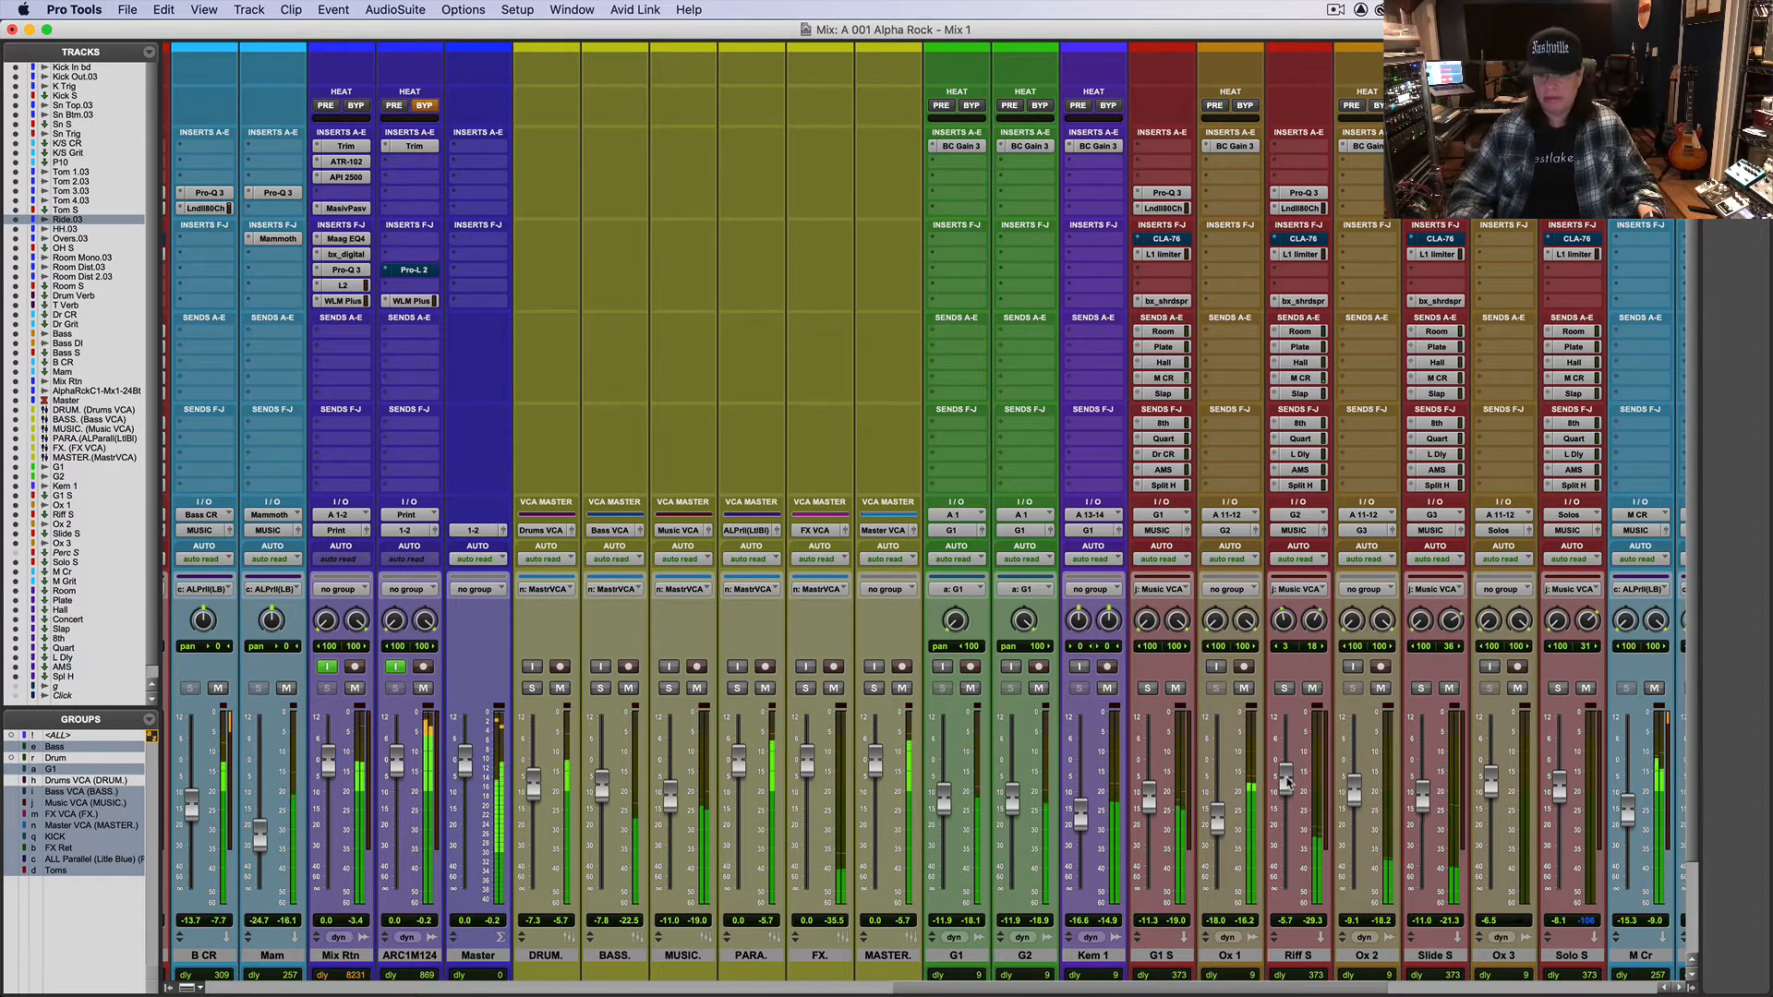
drag(1280, 779, 1288, 777)
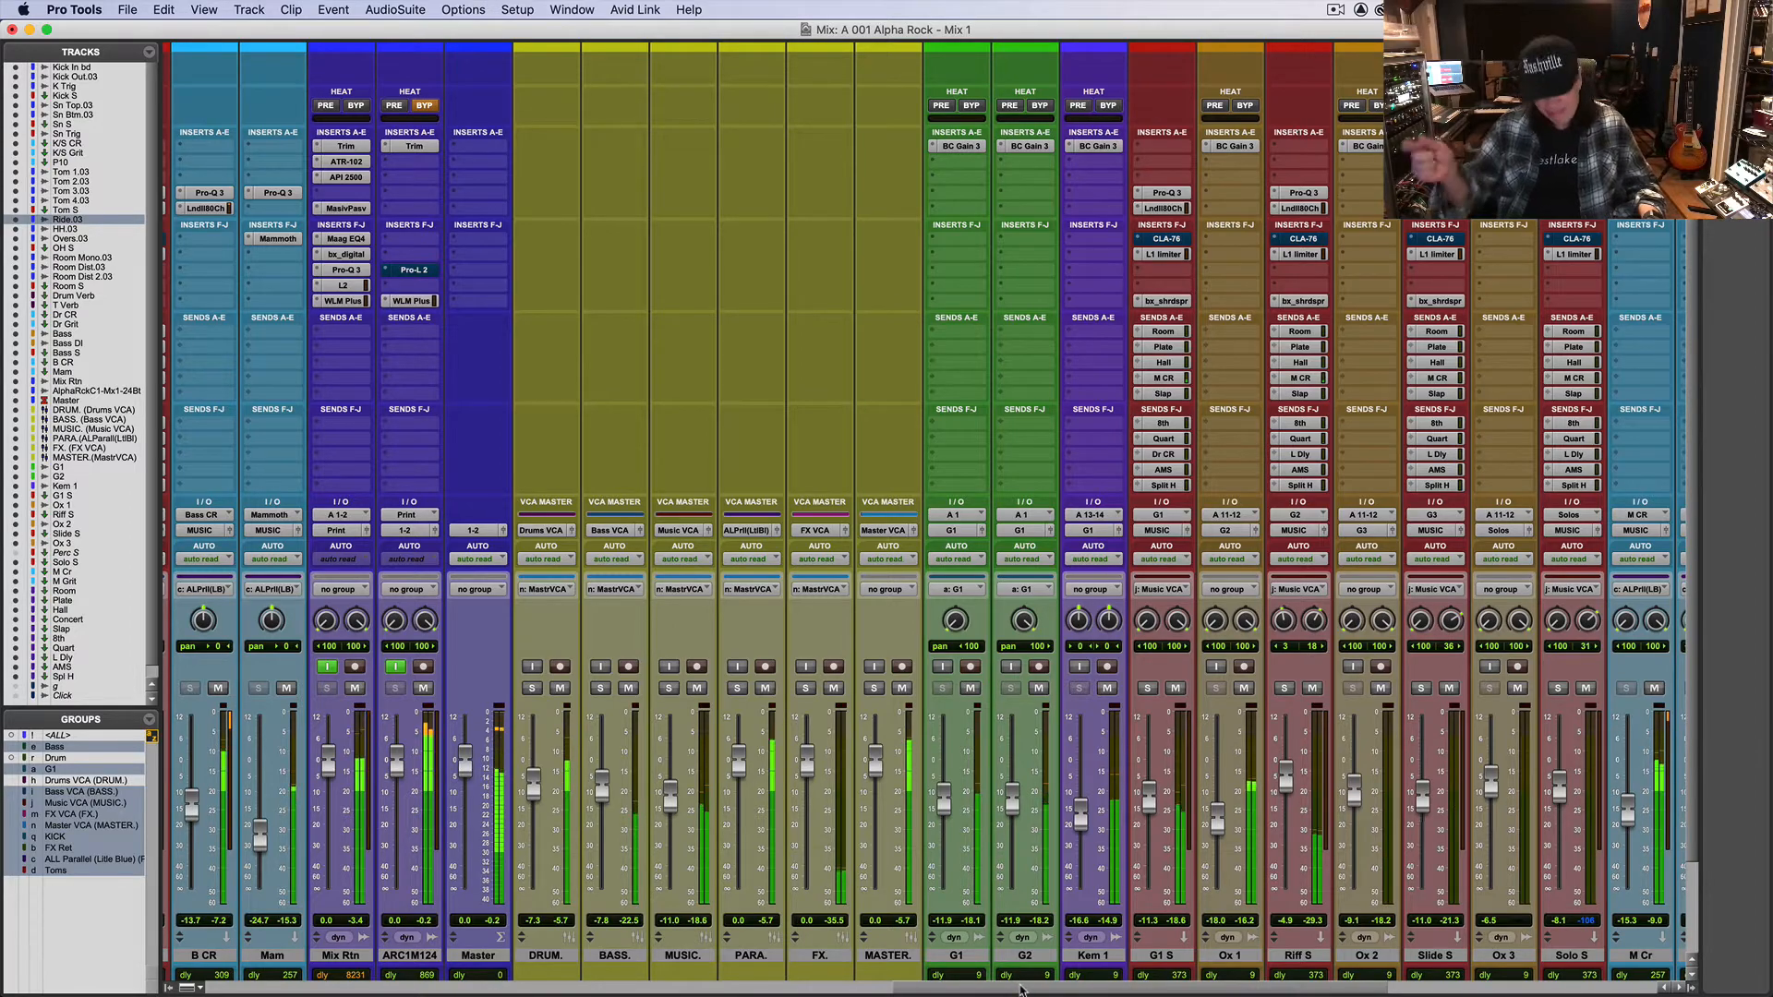
Step: Copy the Hall send from OH S to Ride.03 and lower the Ride.03 fader to +0.7 dB
scroll(544, 739, left, 15)
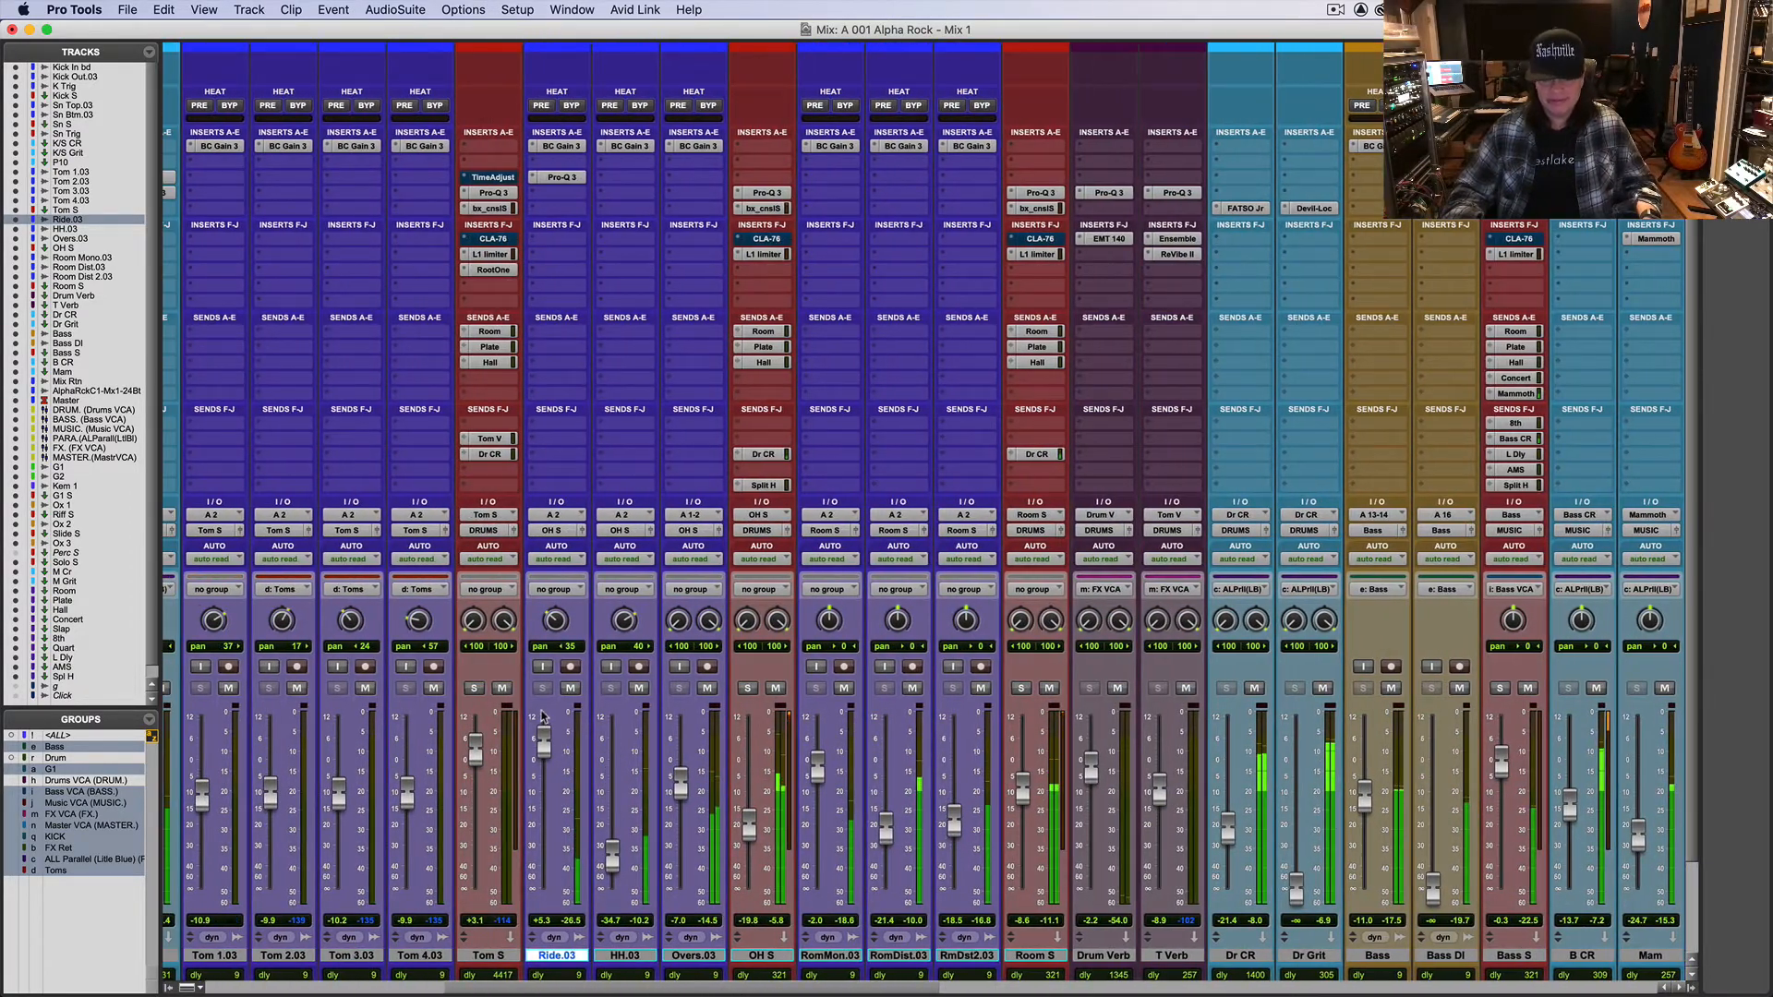
drag(545, 741, 547, 755)
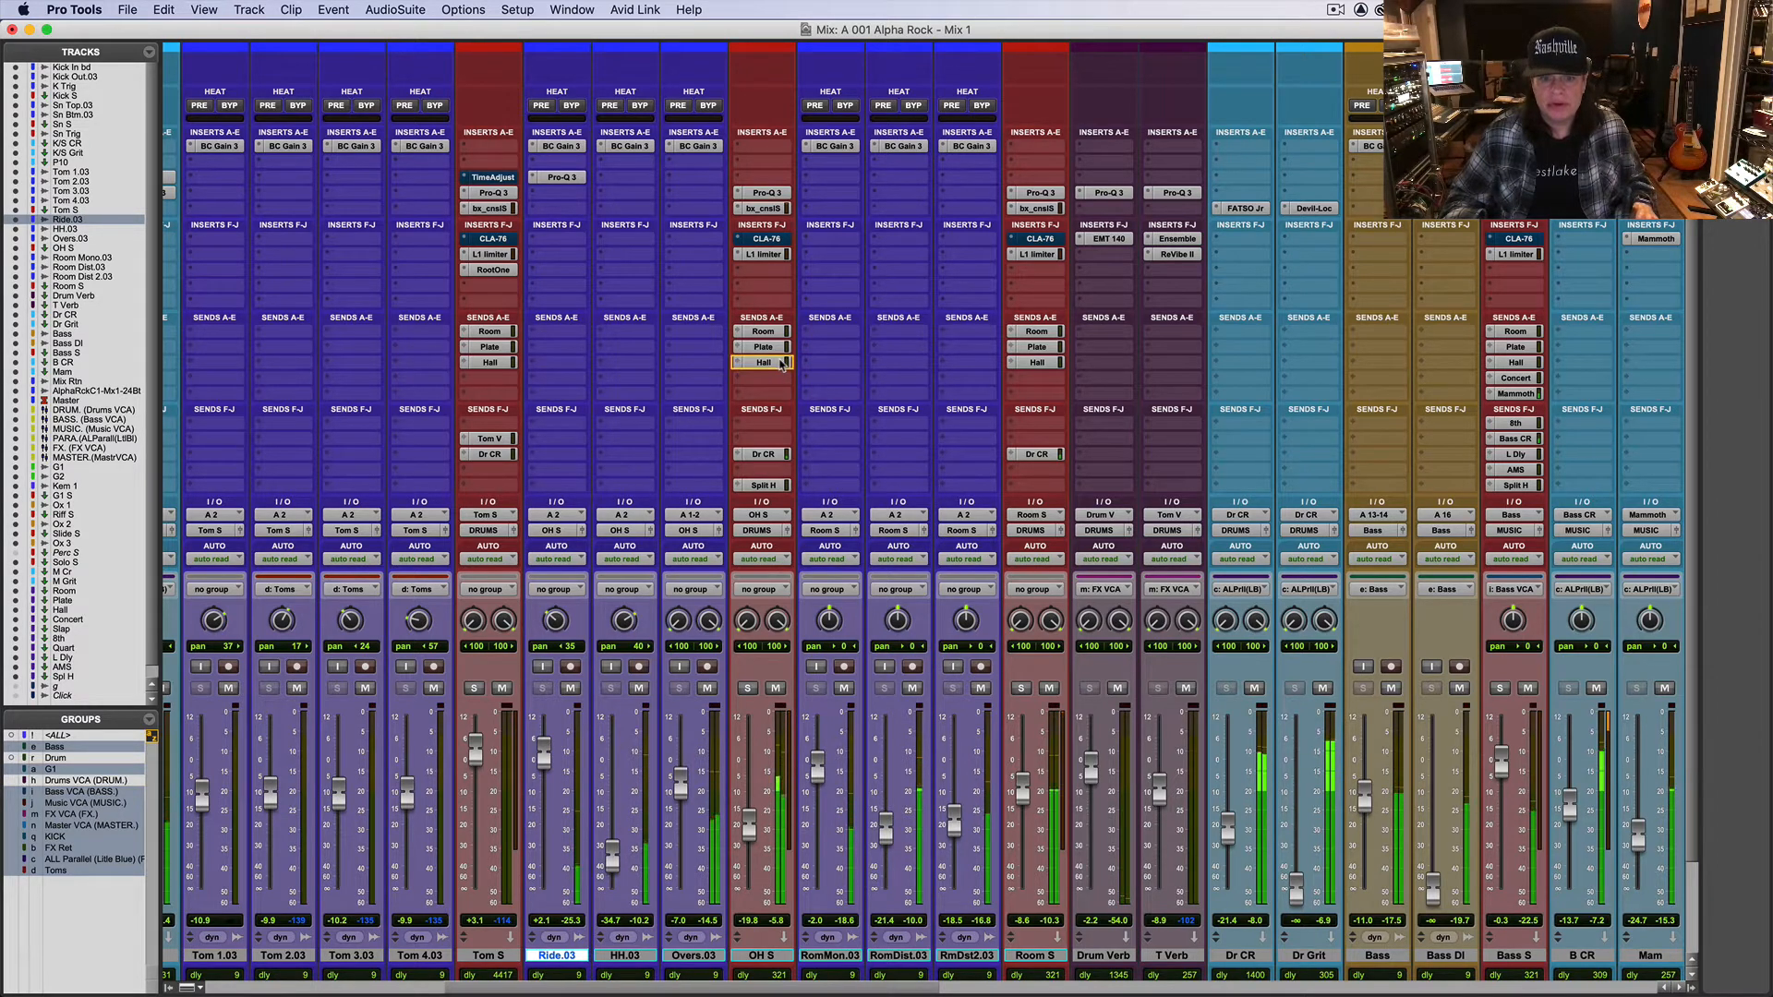
drag(780, 362, 559, 347)
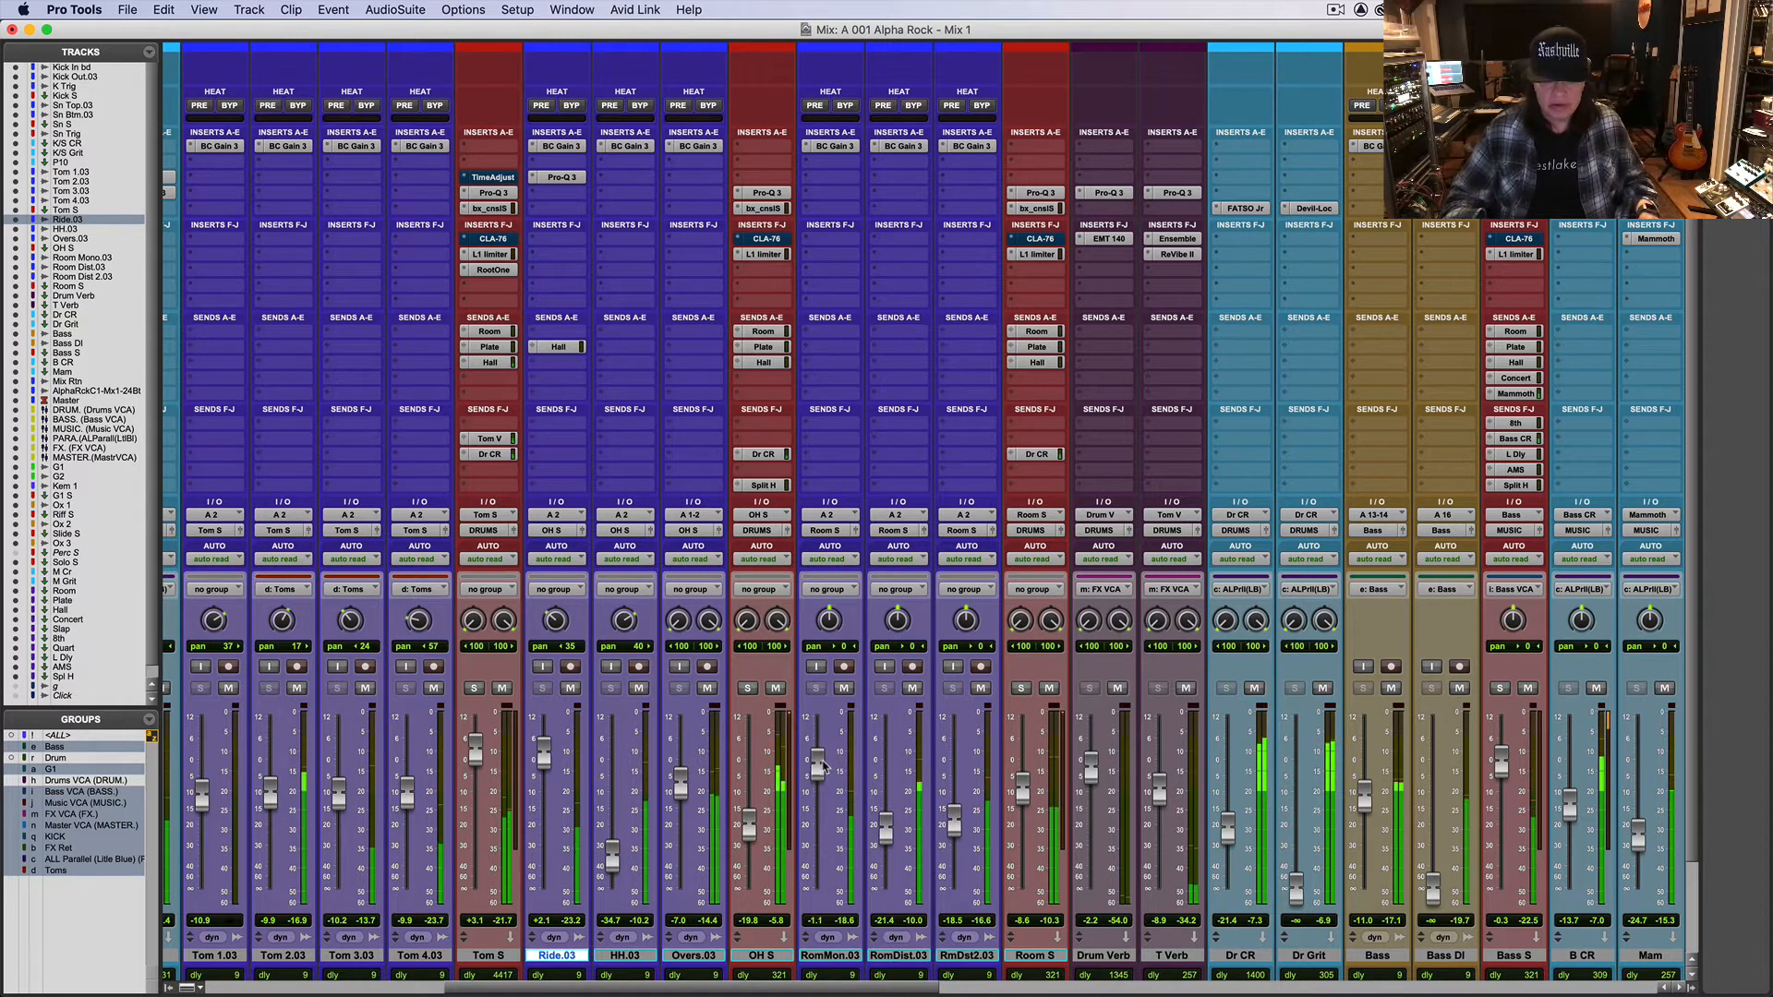
drag(545, 753, 545, 759)
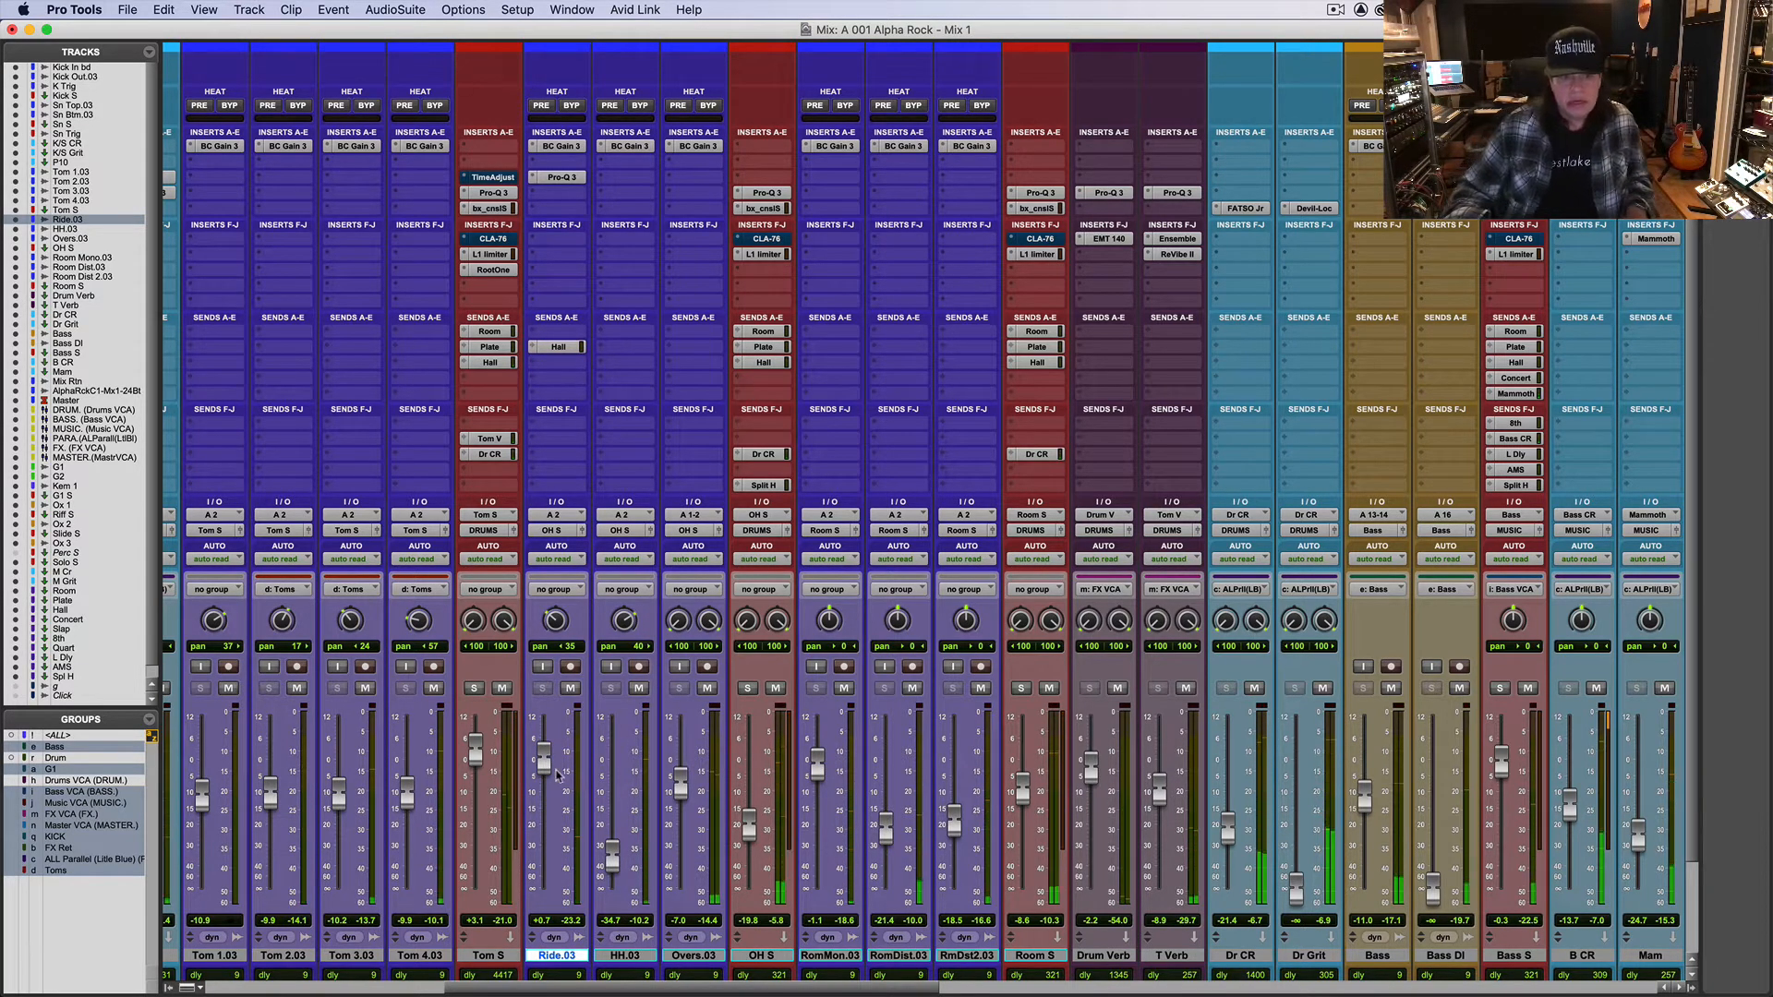
Step: Set Ride.03's Hall send to about -15.8 dB and pan the send to -21
click(558, 346)
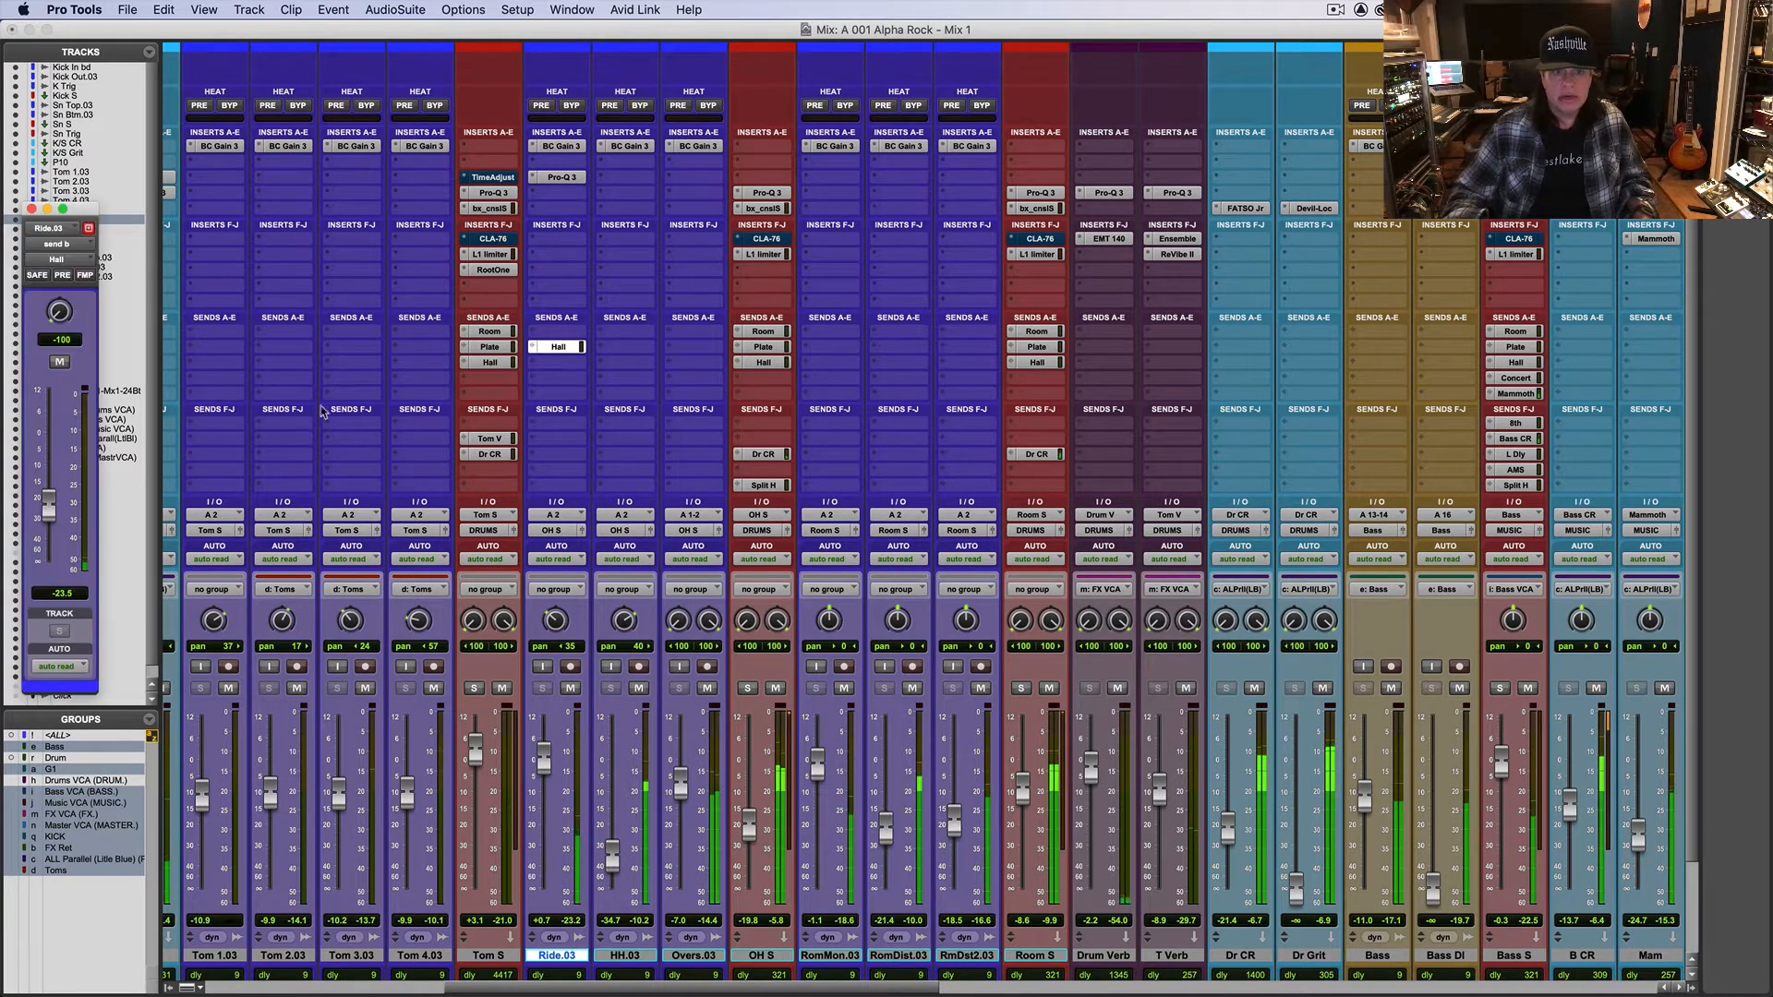
mouse_move(45, 503)
mouse_down()
mouse_move(62, 357)
mouse_move(66, 489)
mouse_up()
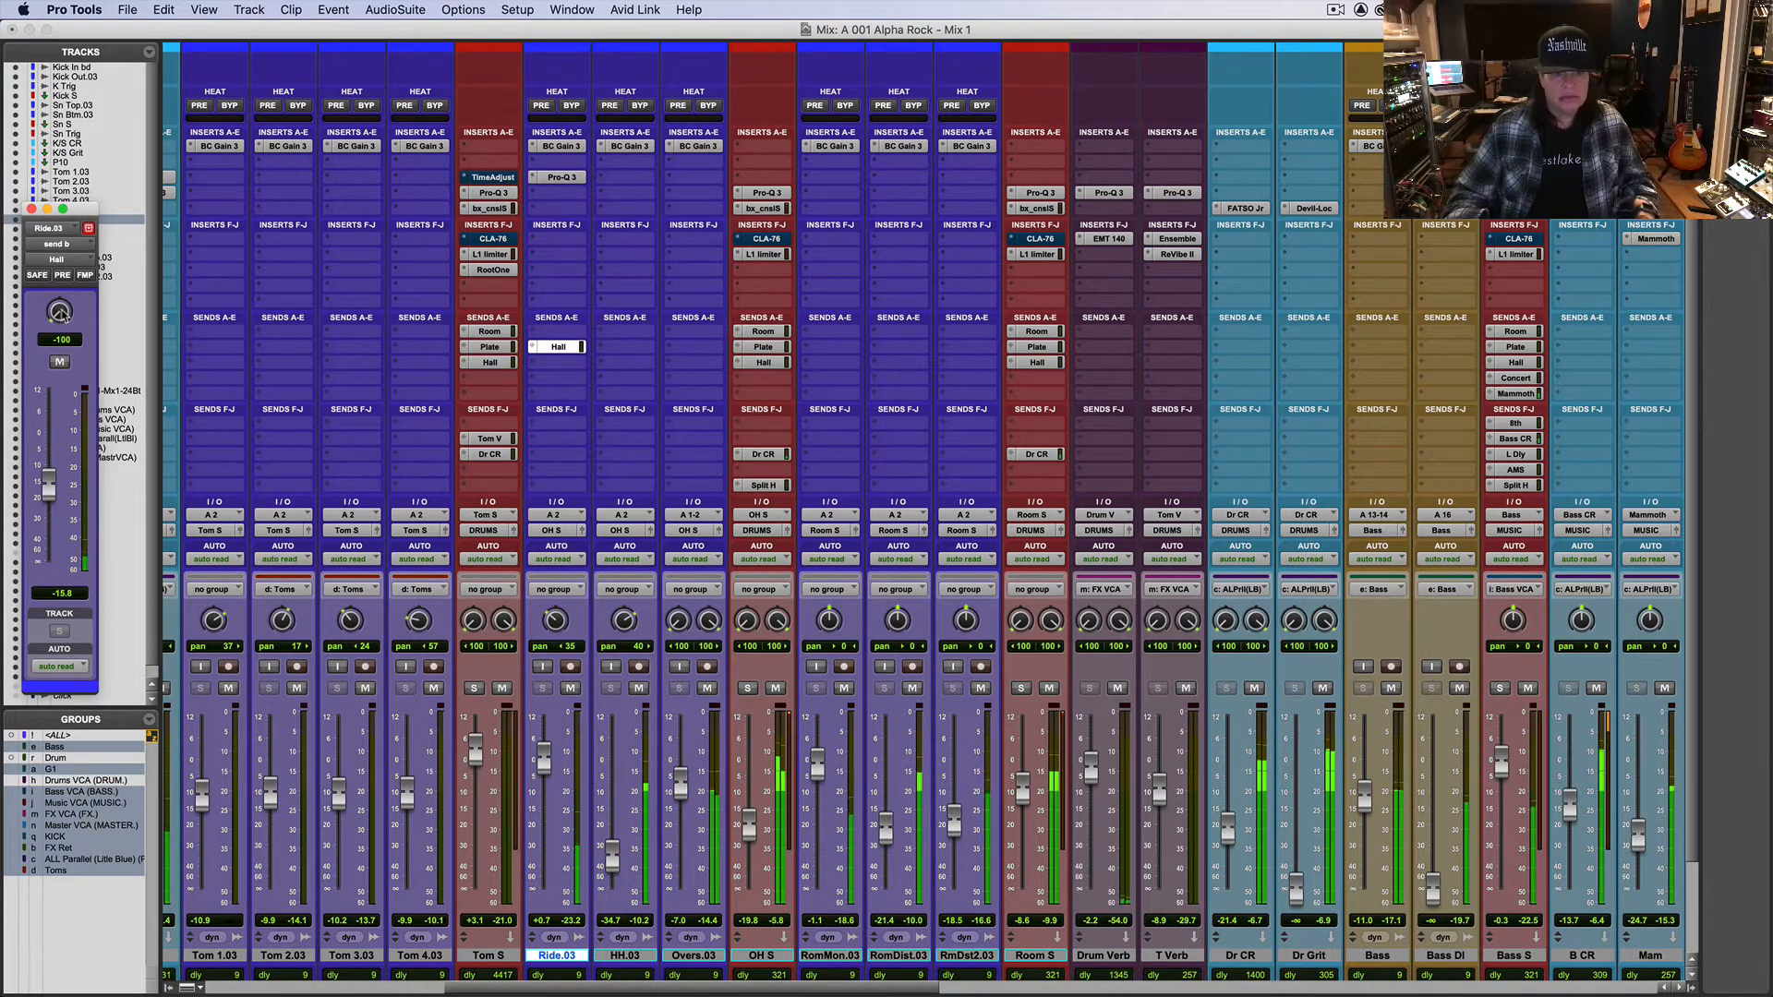
drag(52, 479, 52, 487)
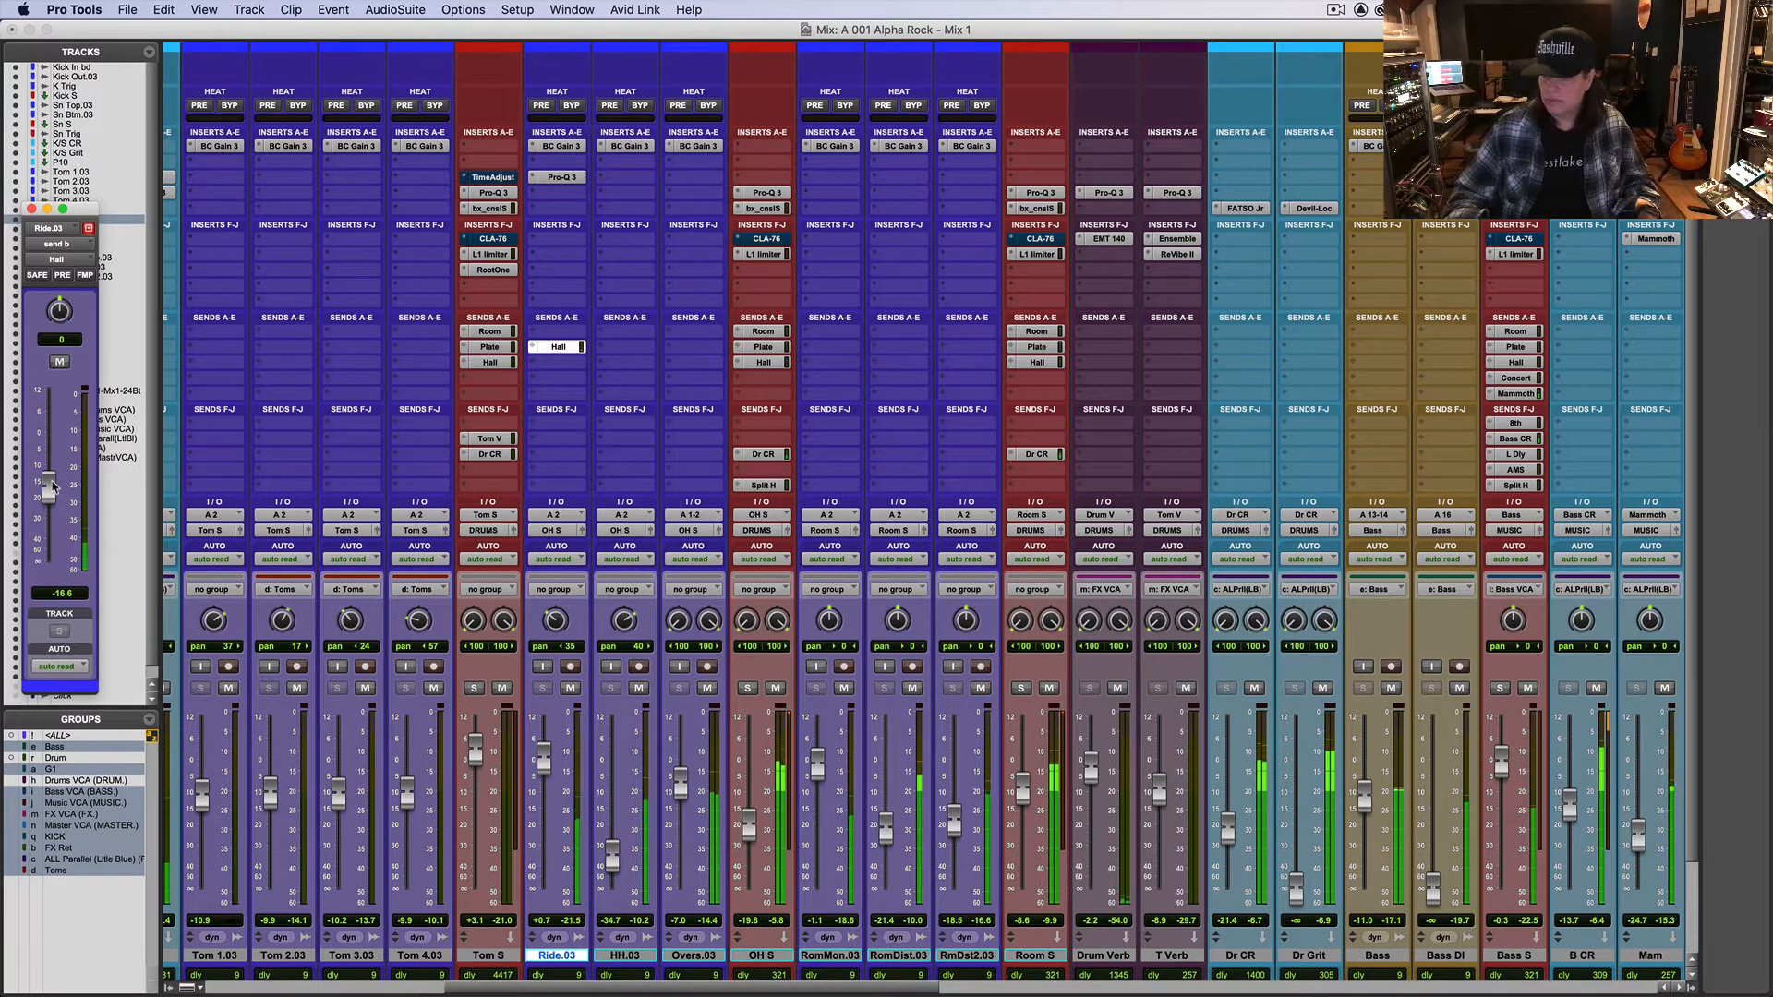
drag(53, 487, 52, 485)
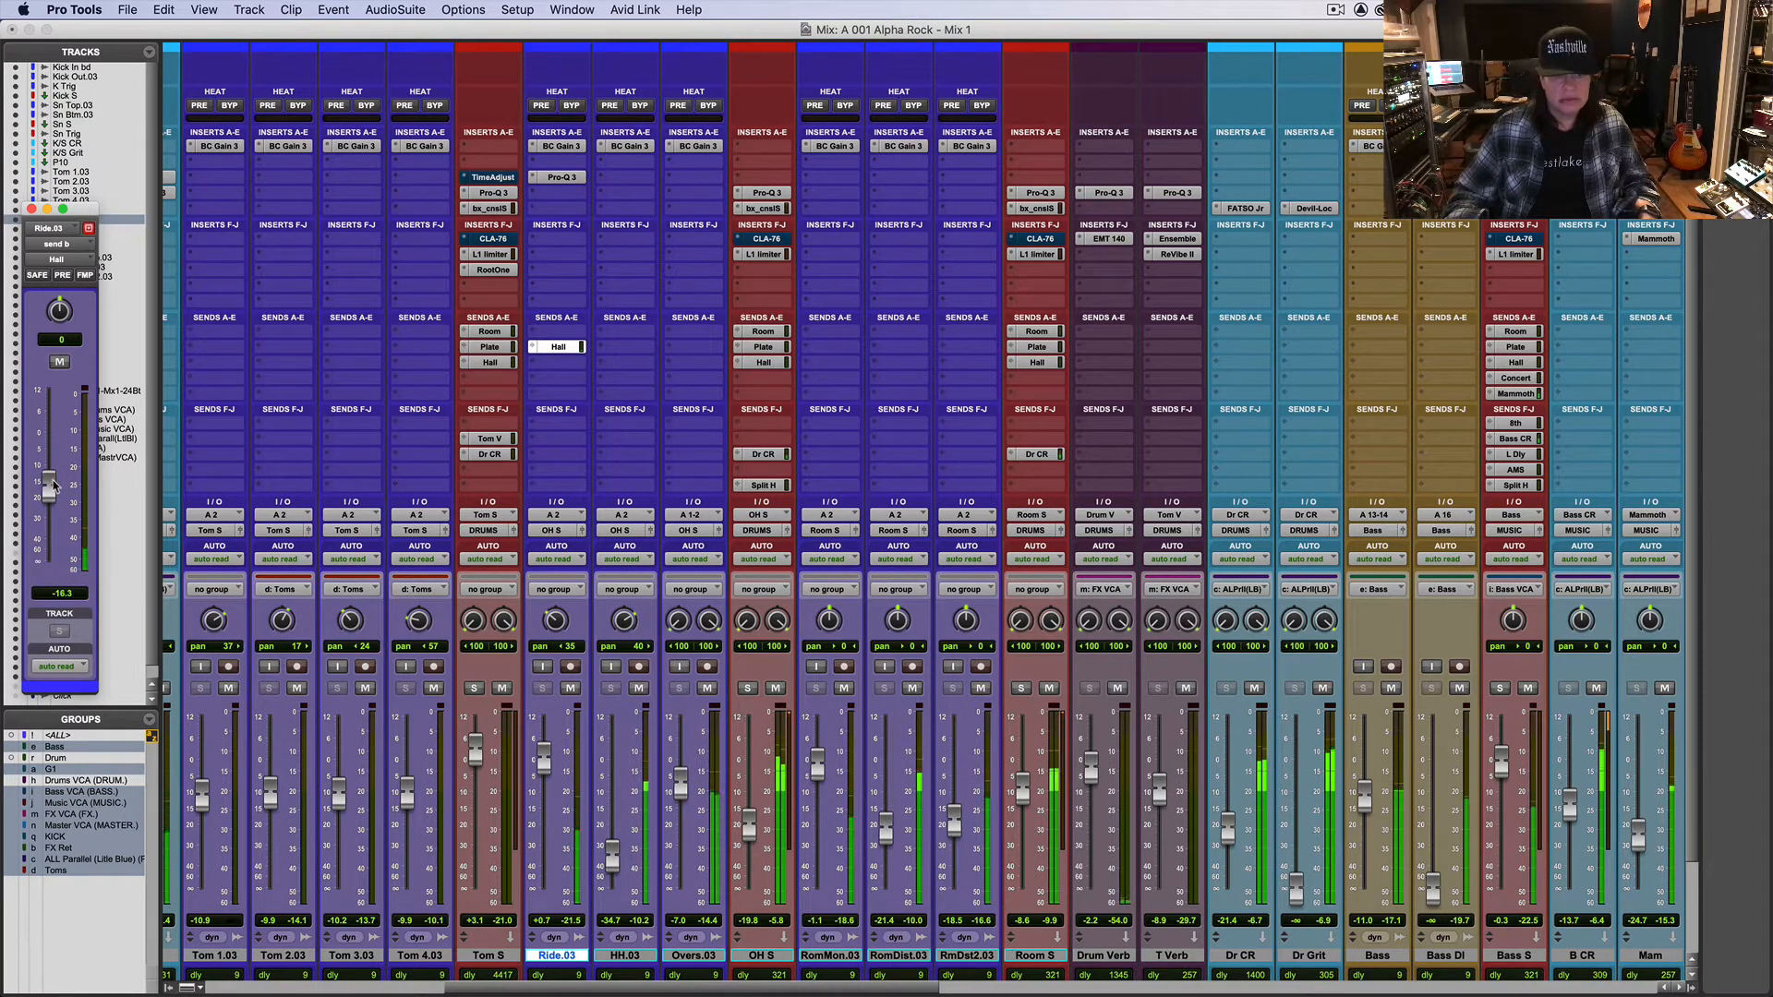
drag(59, 304, 58, 308)
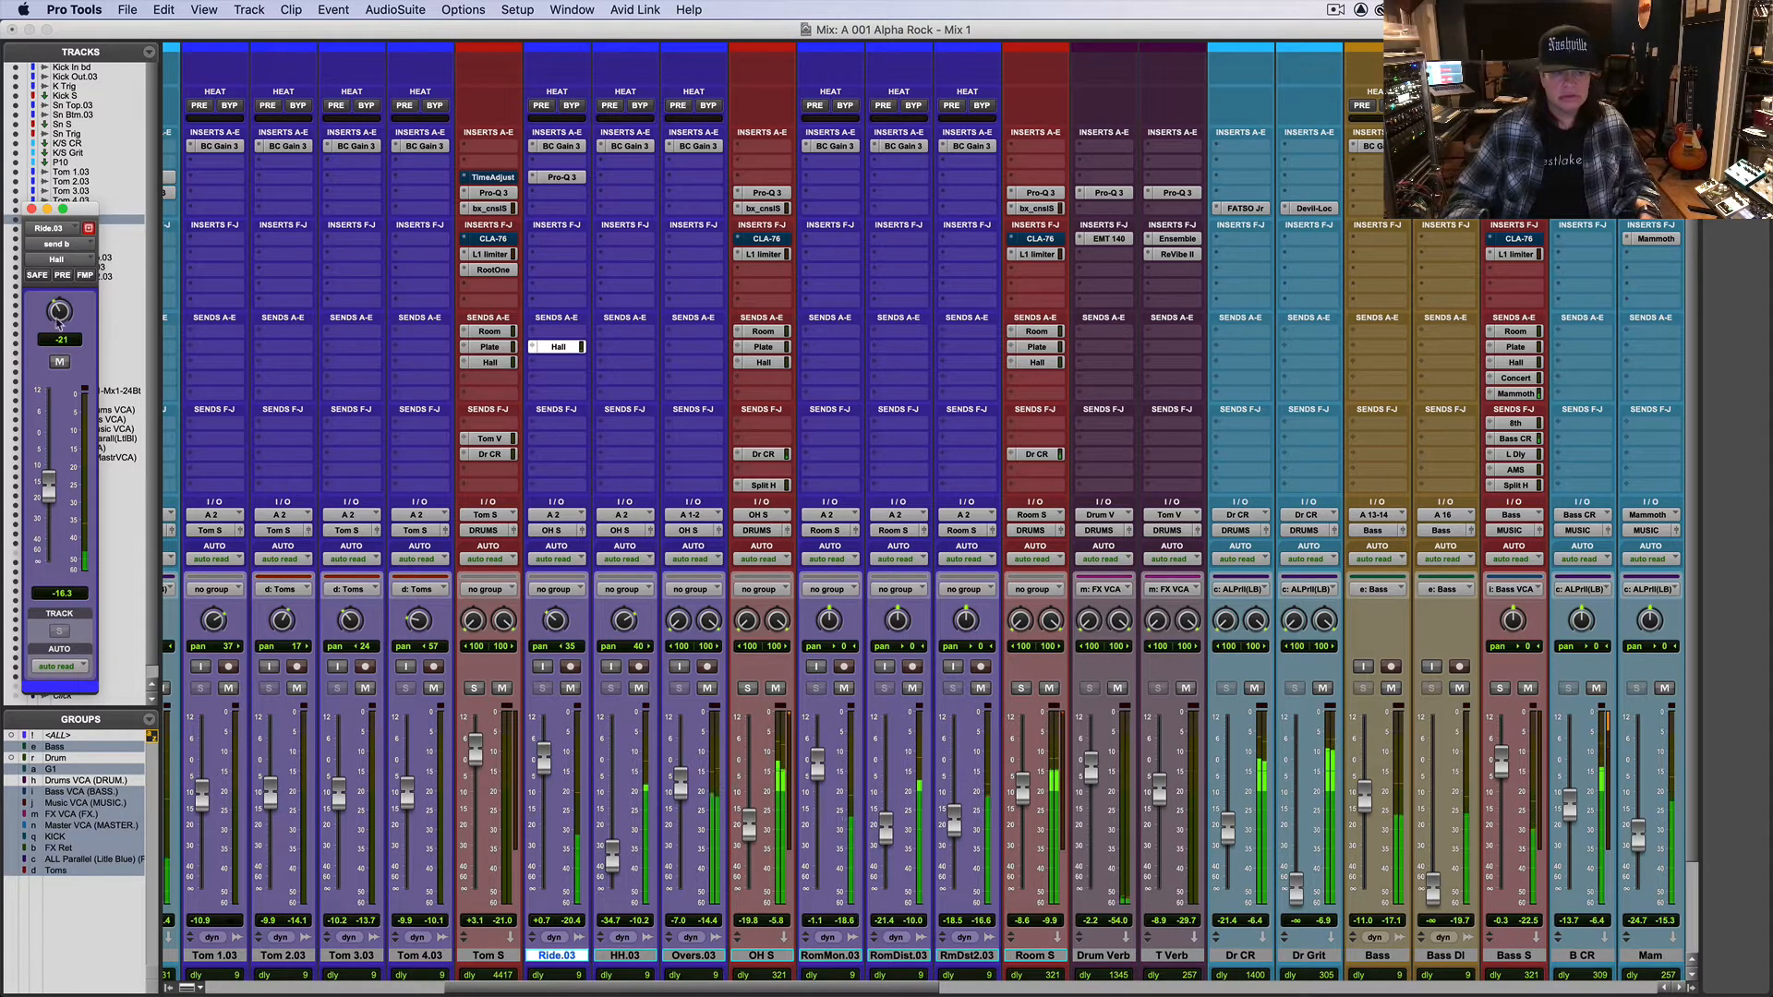
drag(49, 487, 49, 481)
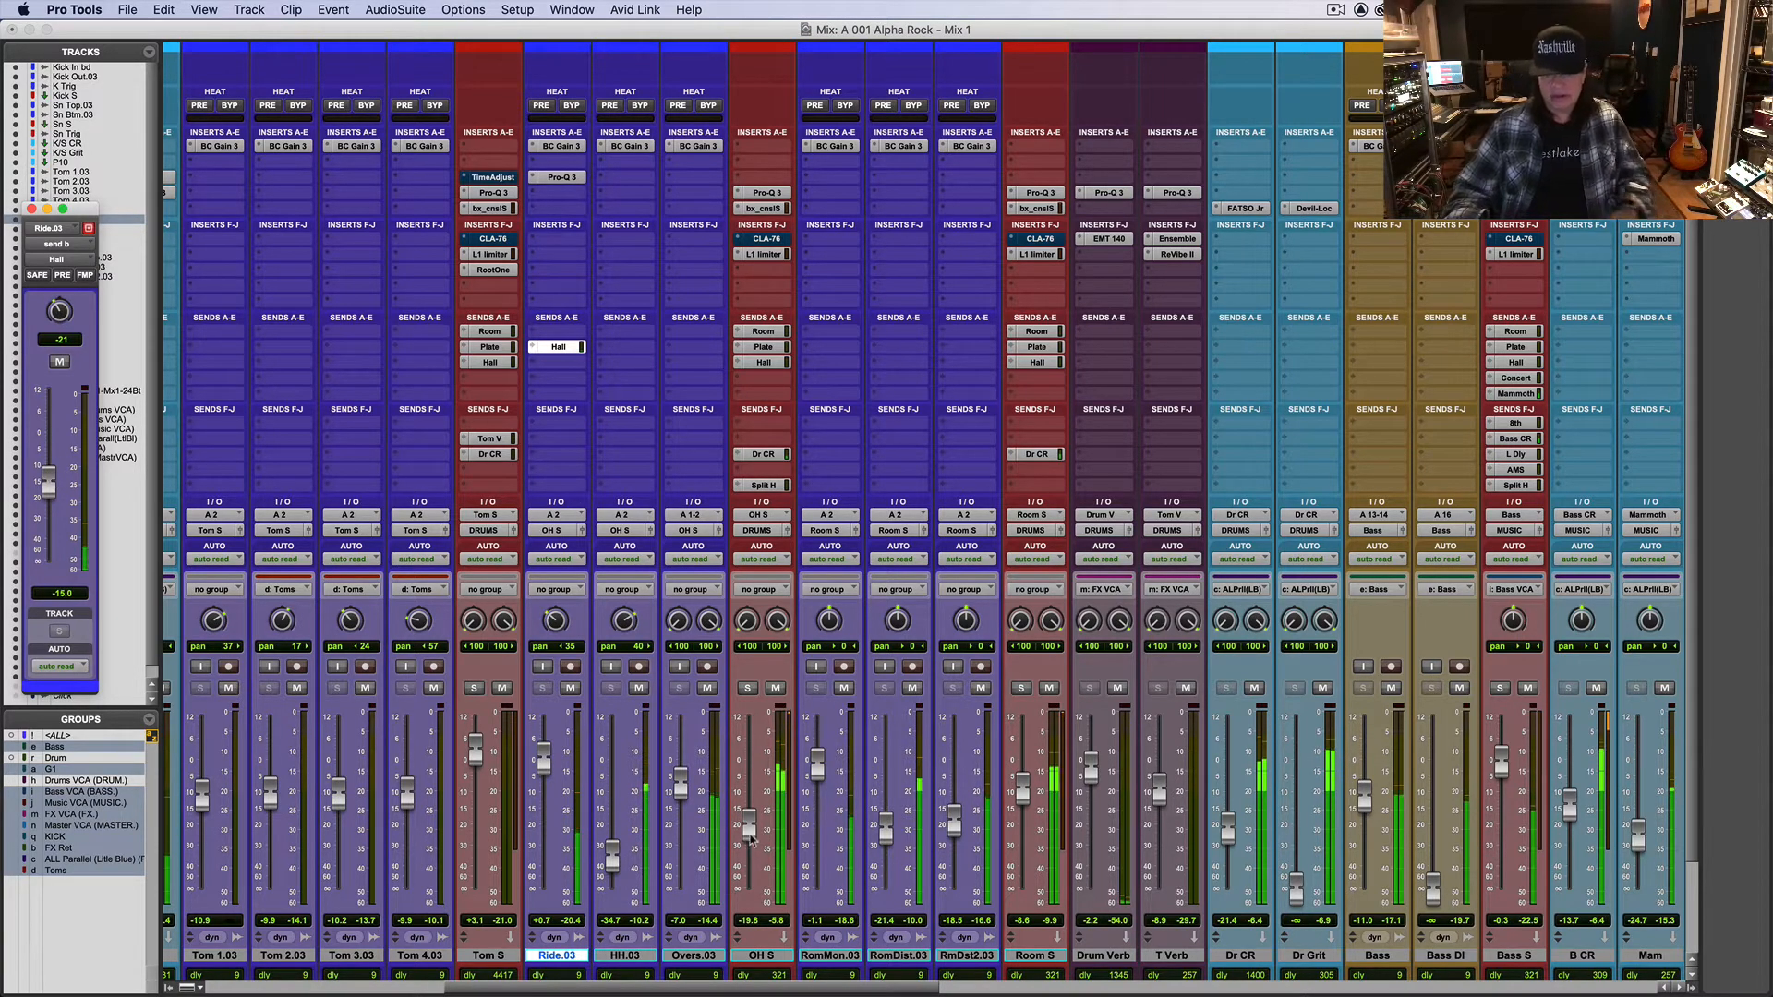
Step: Raise the Riff S fader to -3.6 dB
drag(739, 988, 1226, 990)
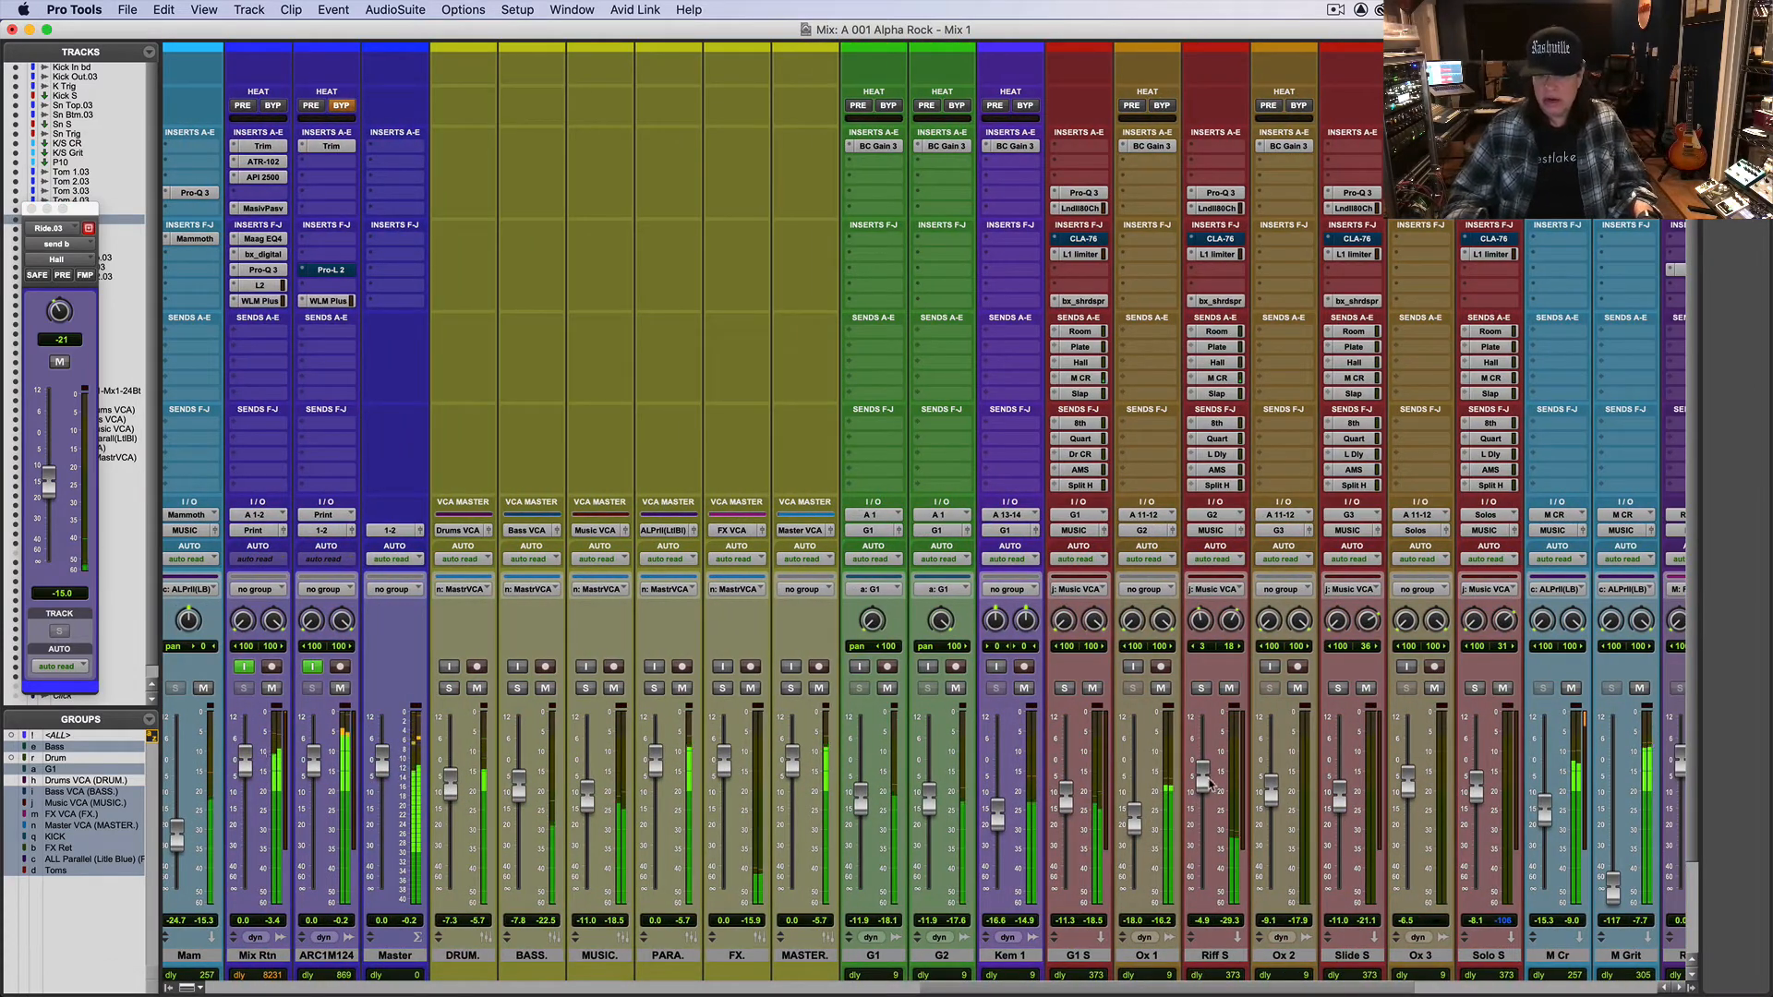
drag(1203, 783, 1206, 774)
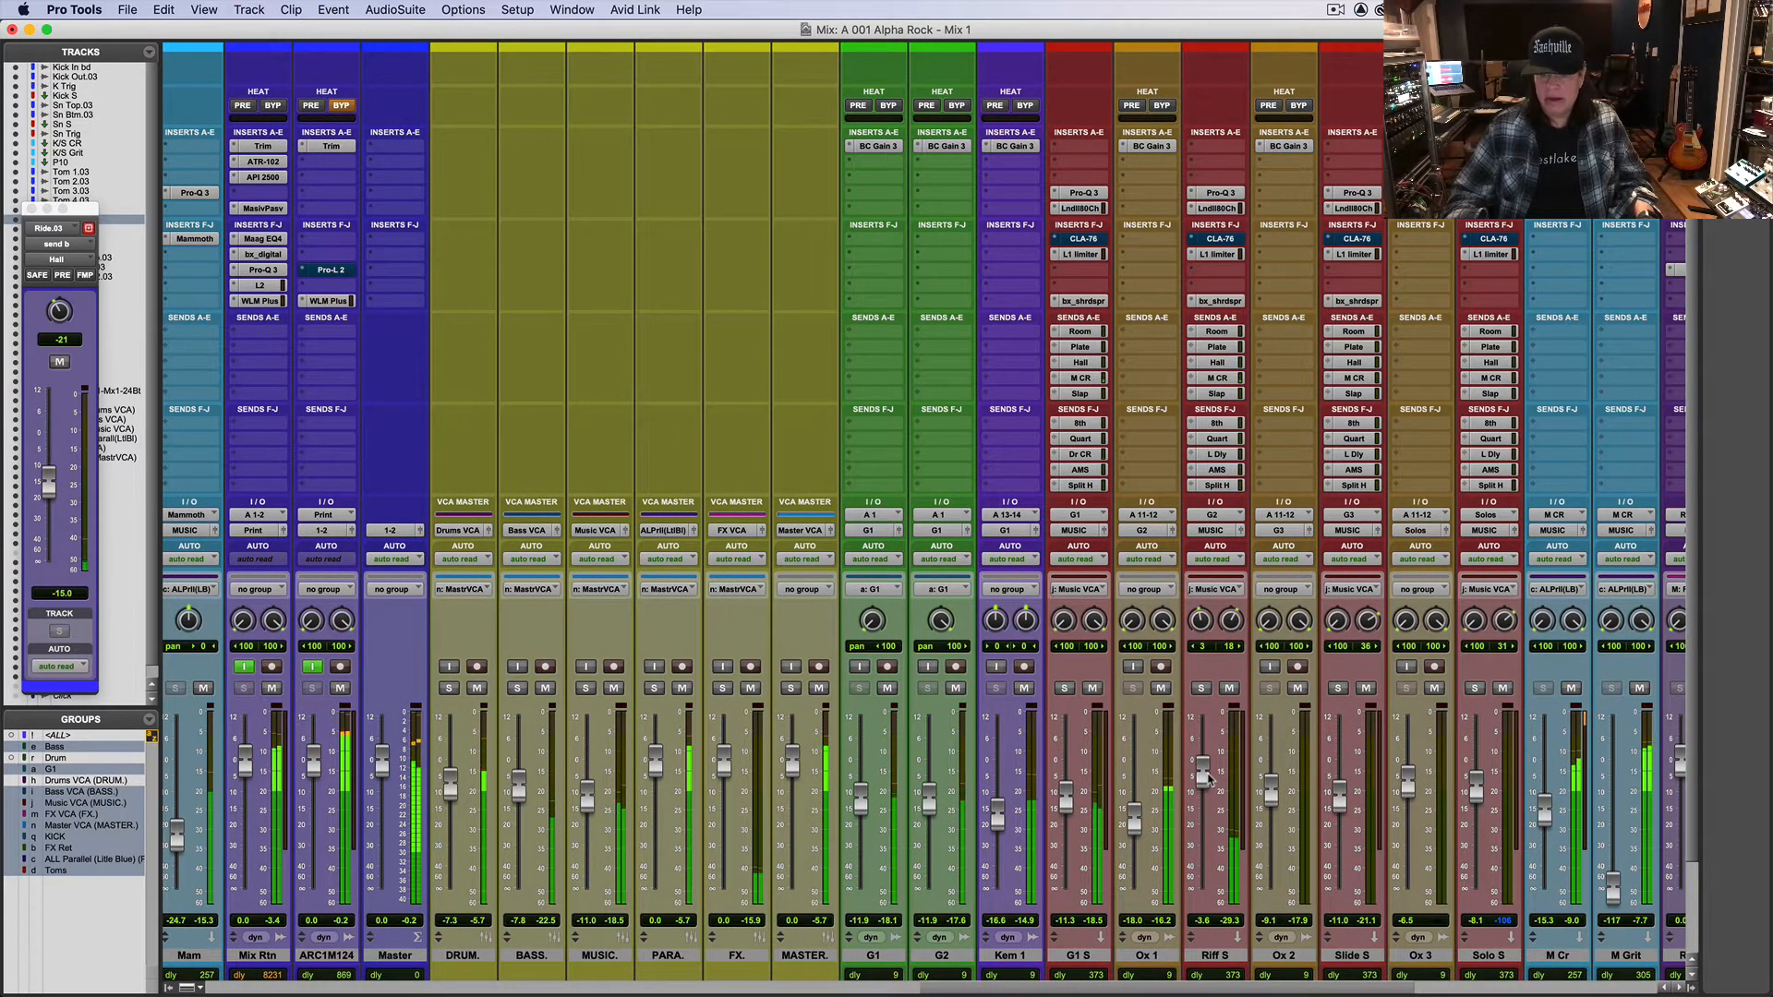
Step: Set Riff S's pan values to 19 and 30 and add an EQ bell cut of about -1 dB near 4.4 kHz
drag(1201, 619, 1230, 541)
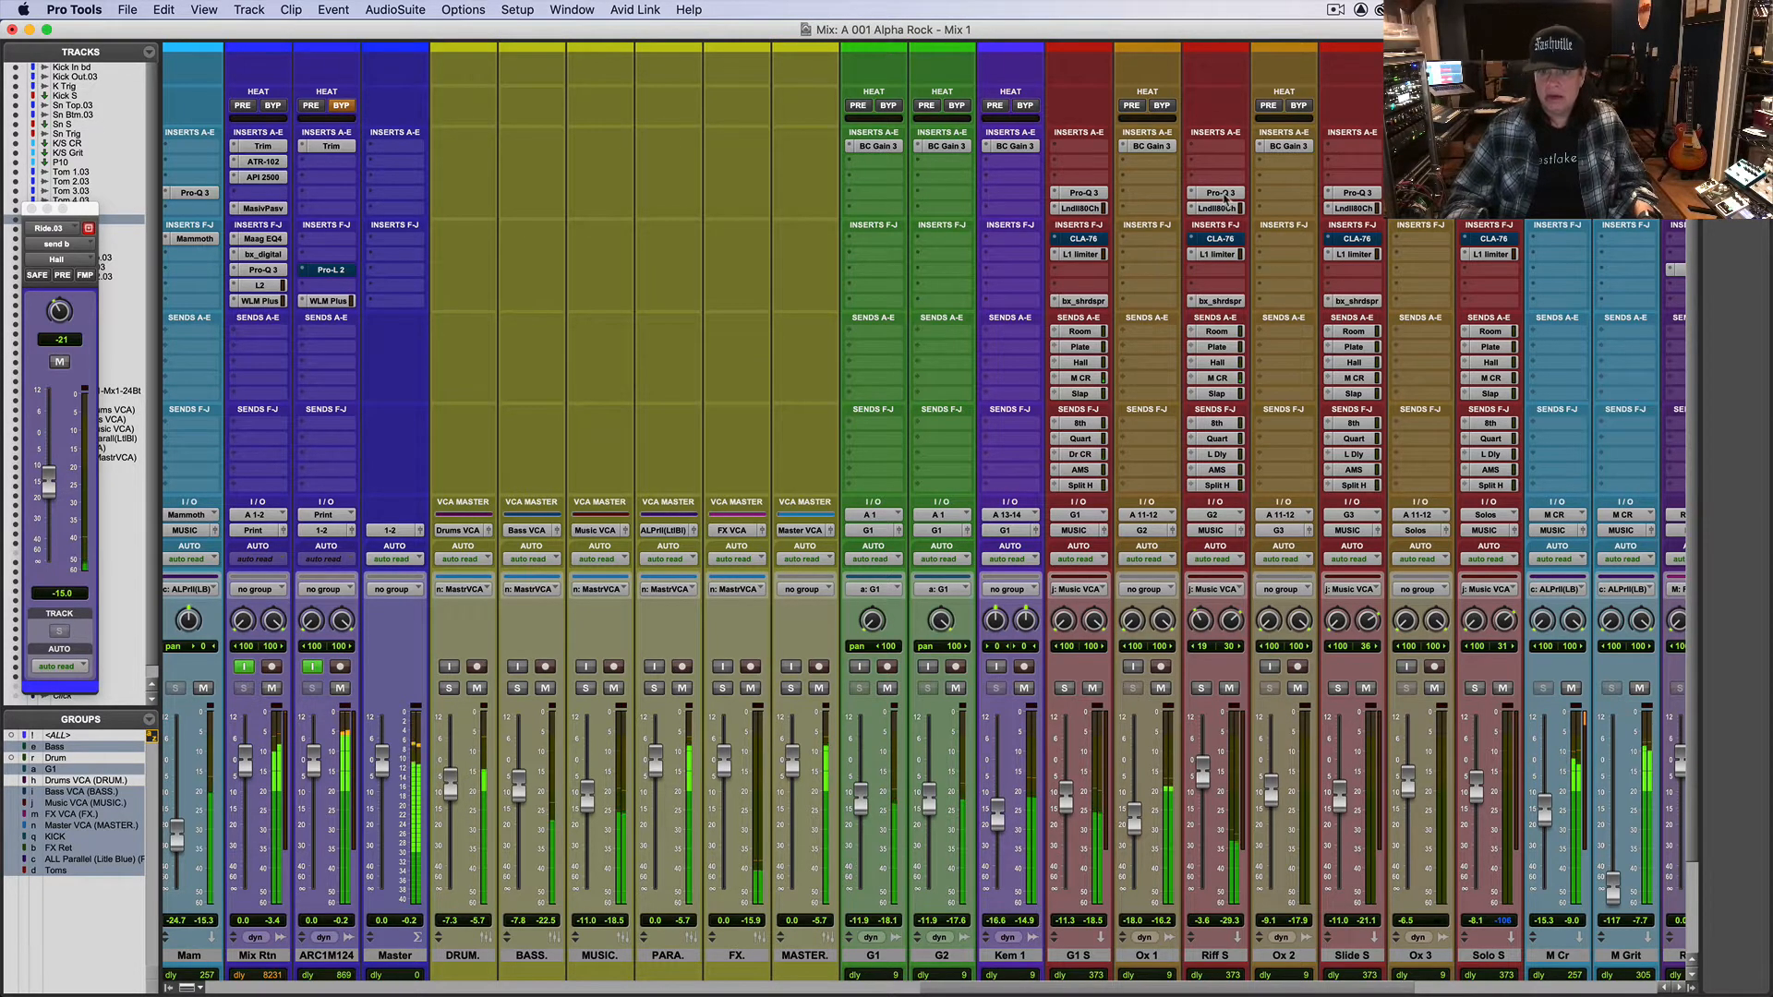
click(1220, 192)
drag(1041, 466, 1012, 472)
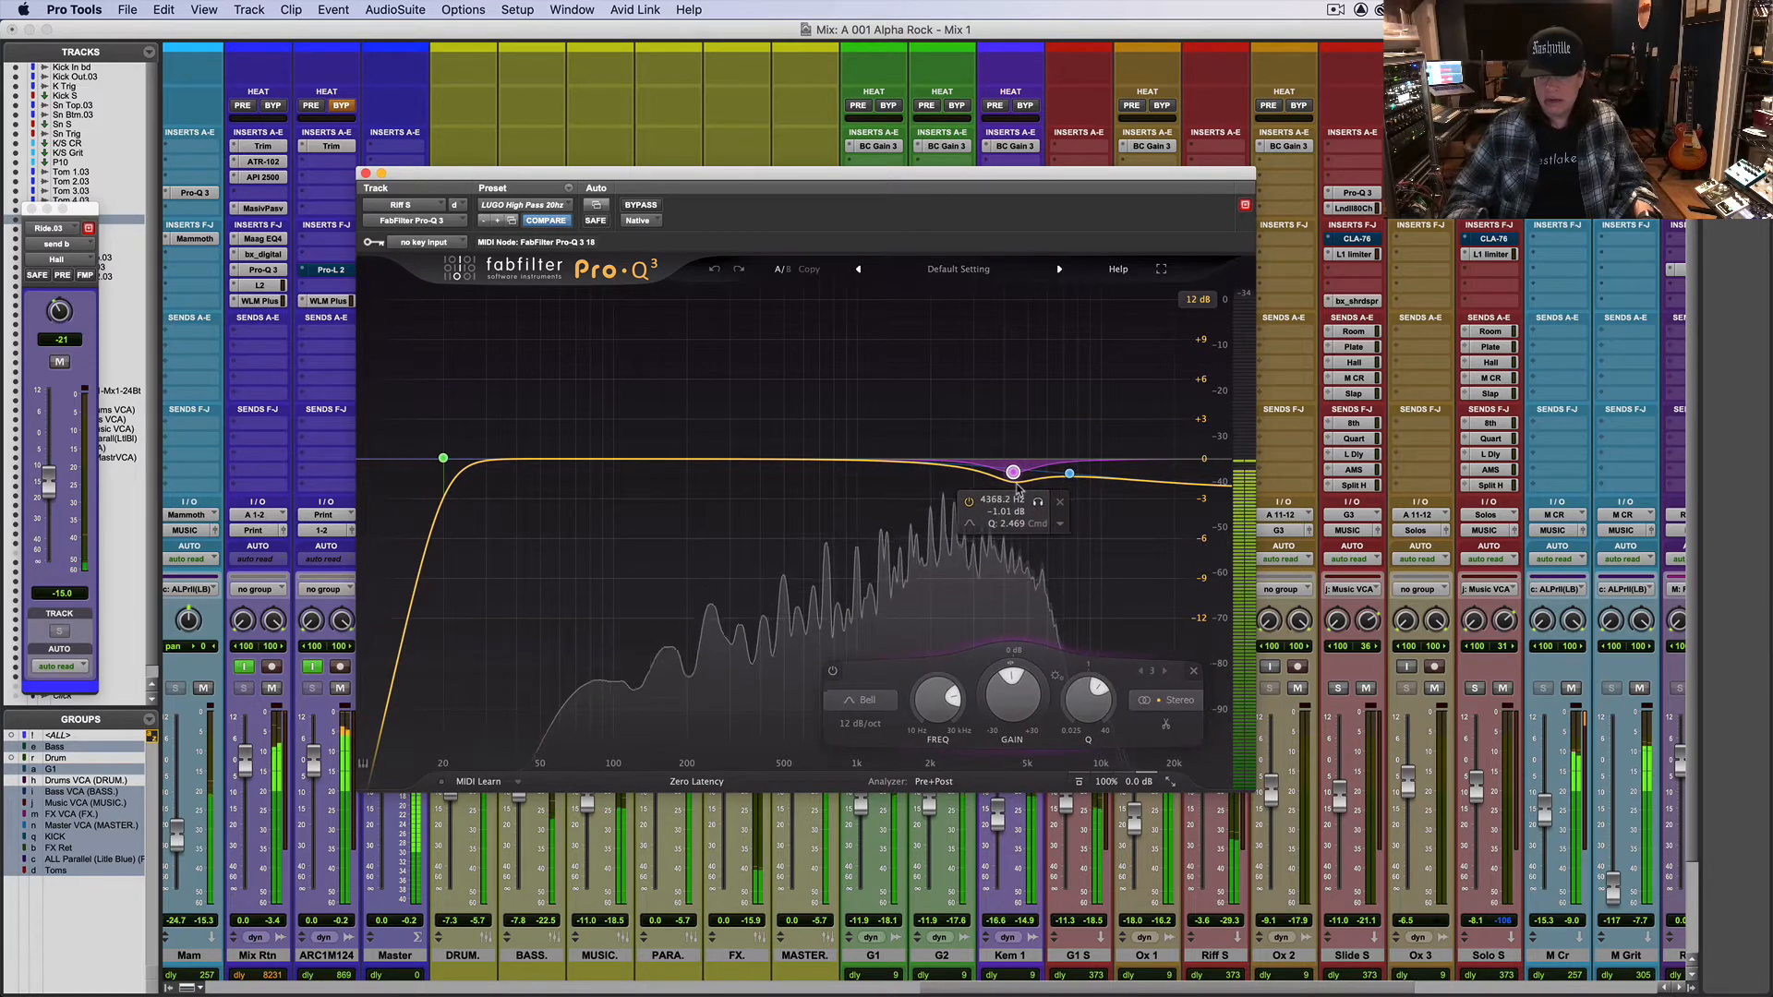
Step: Raise the Riff S EQ low cut to just above 100 Hz and lower its high shelf to -2.59 dB near 7.9 kHz
click(444, 458)
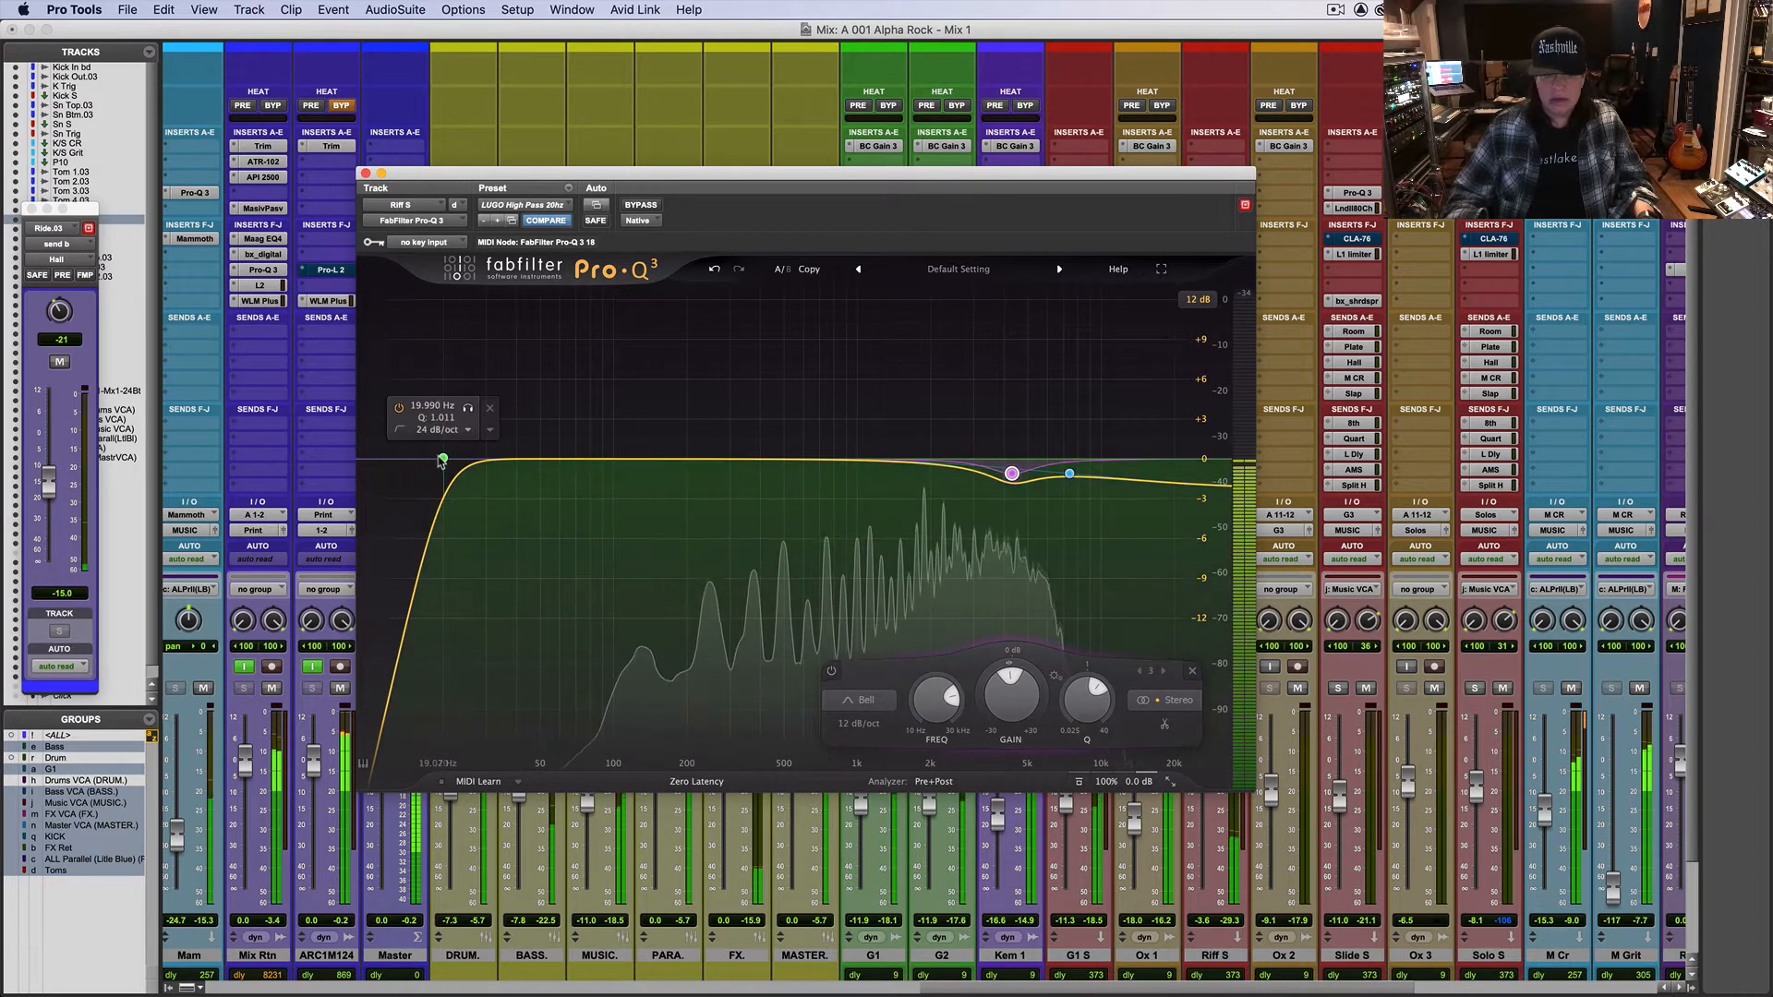
drag(445, 460, 630, 467)
mouse_move(1009, 490)
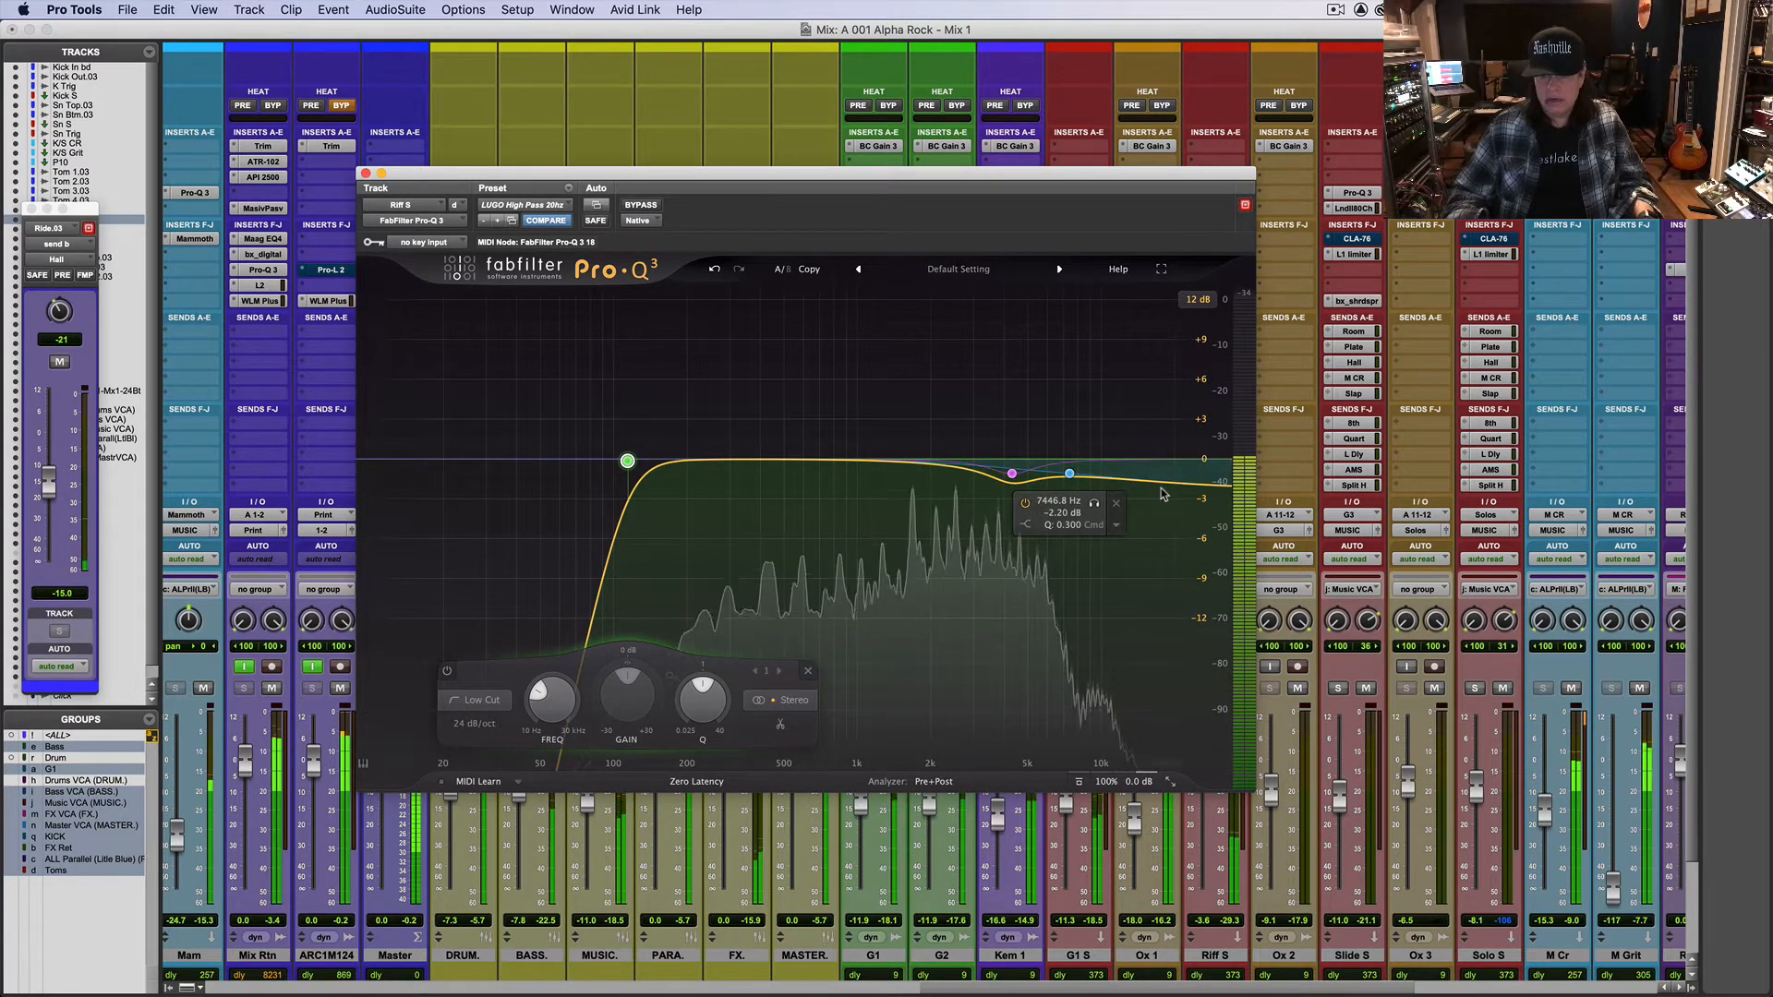
click(1070, 475)
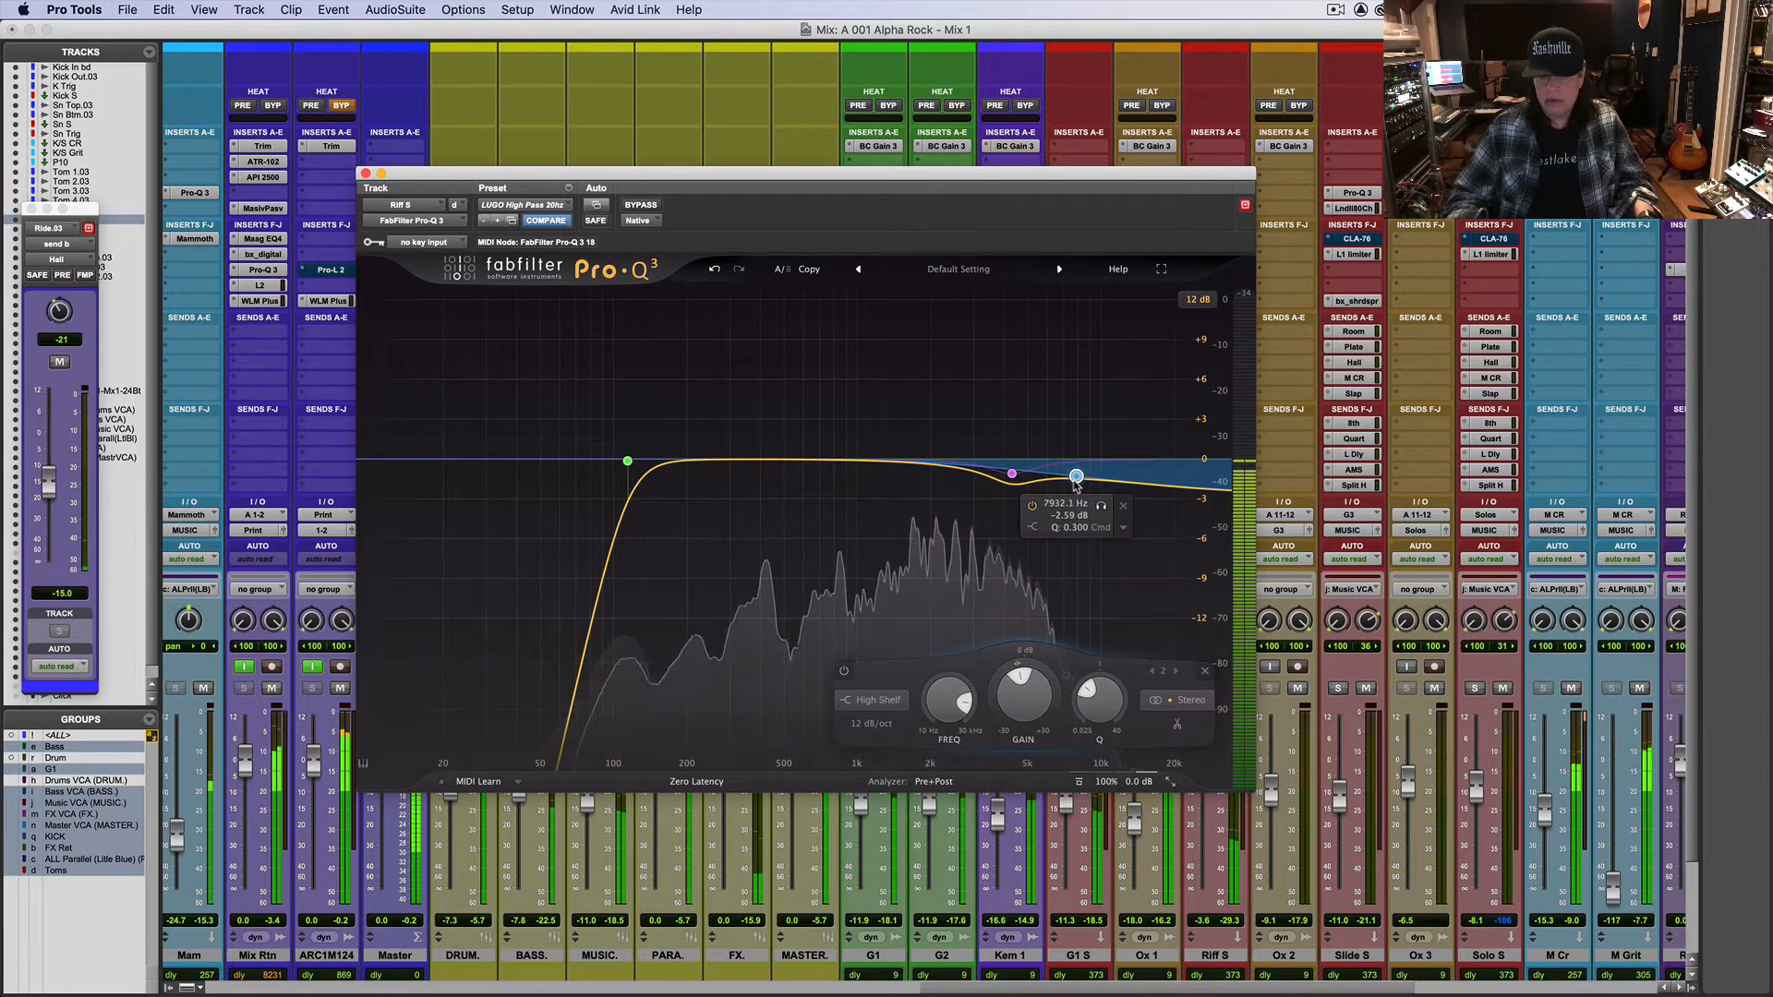
click(366, 174)
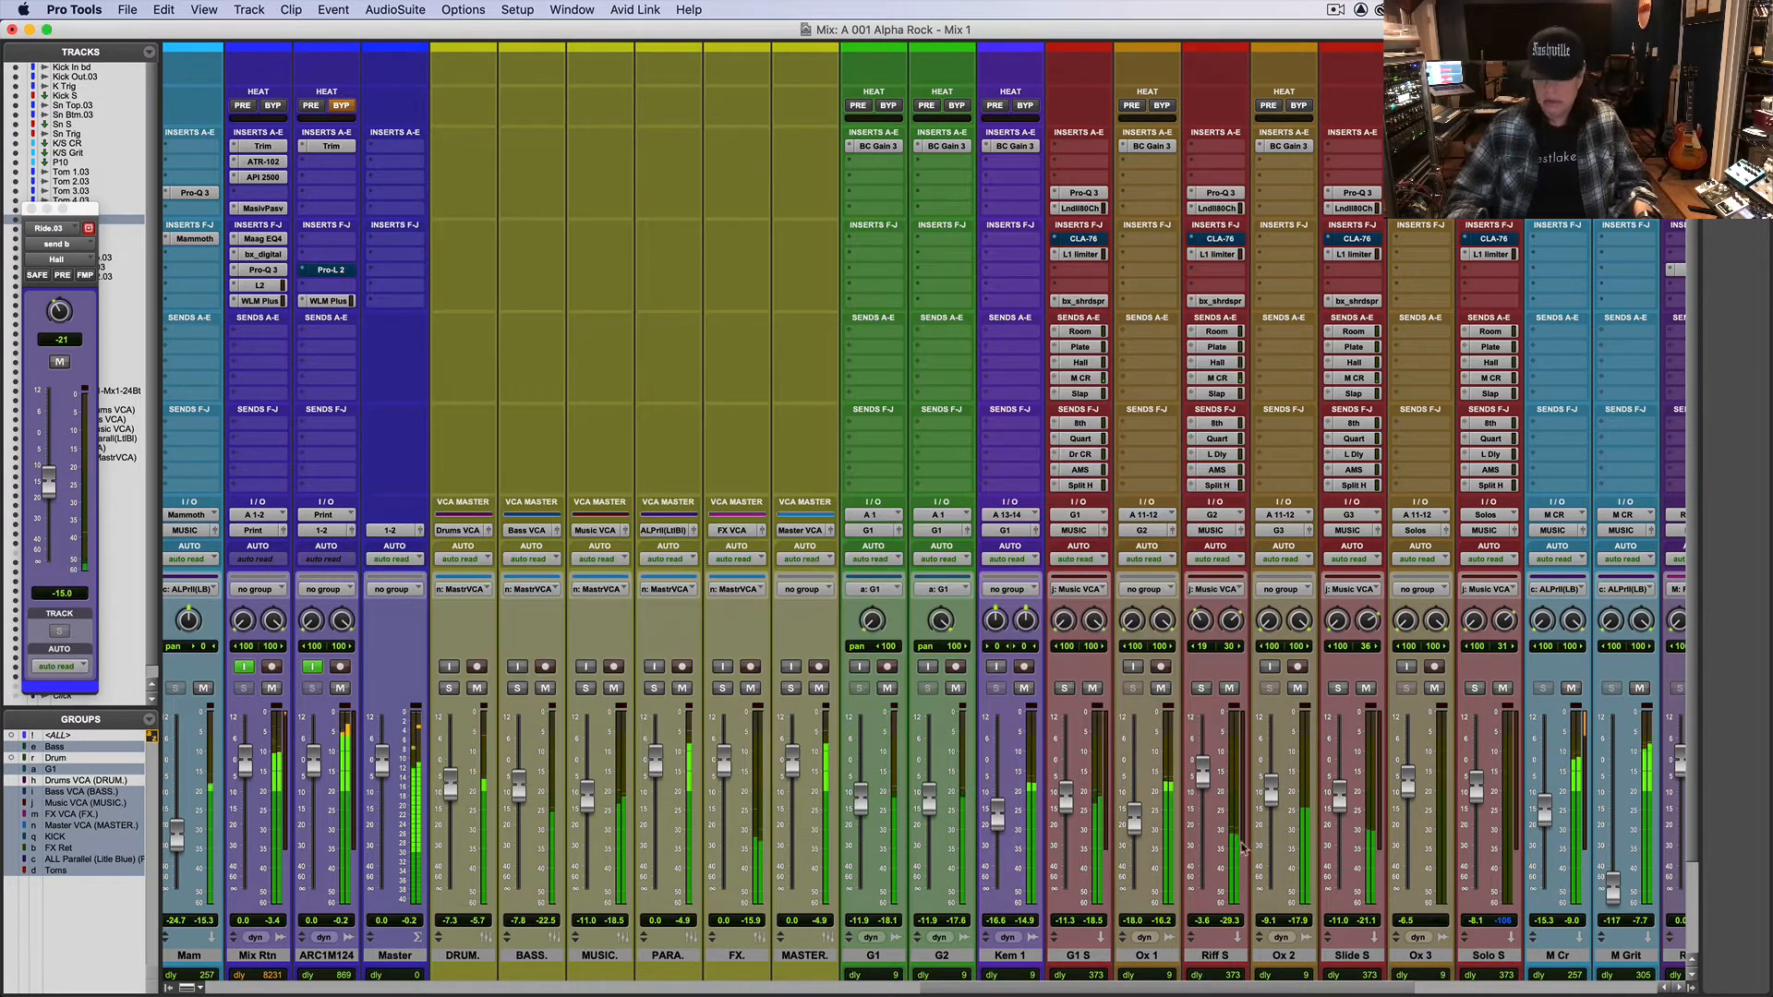
Step: Raise the Slide S fader slightly, and audition G1 S in solo while raising its fader to -10.5 dB
drag(1354, 803, 1349, 803)
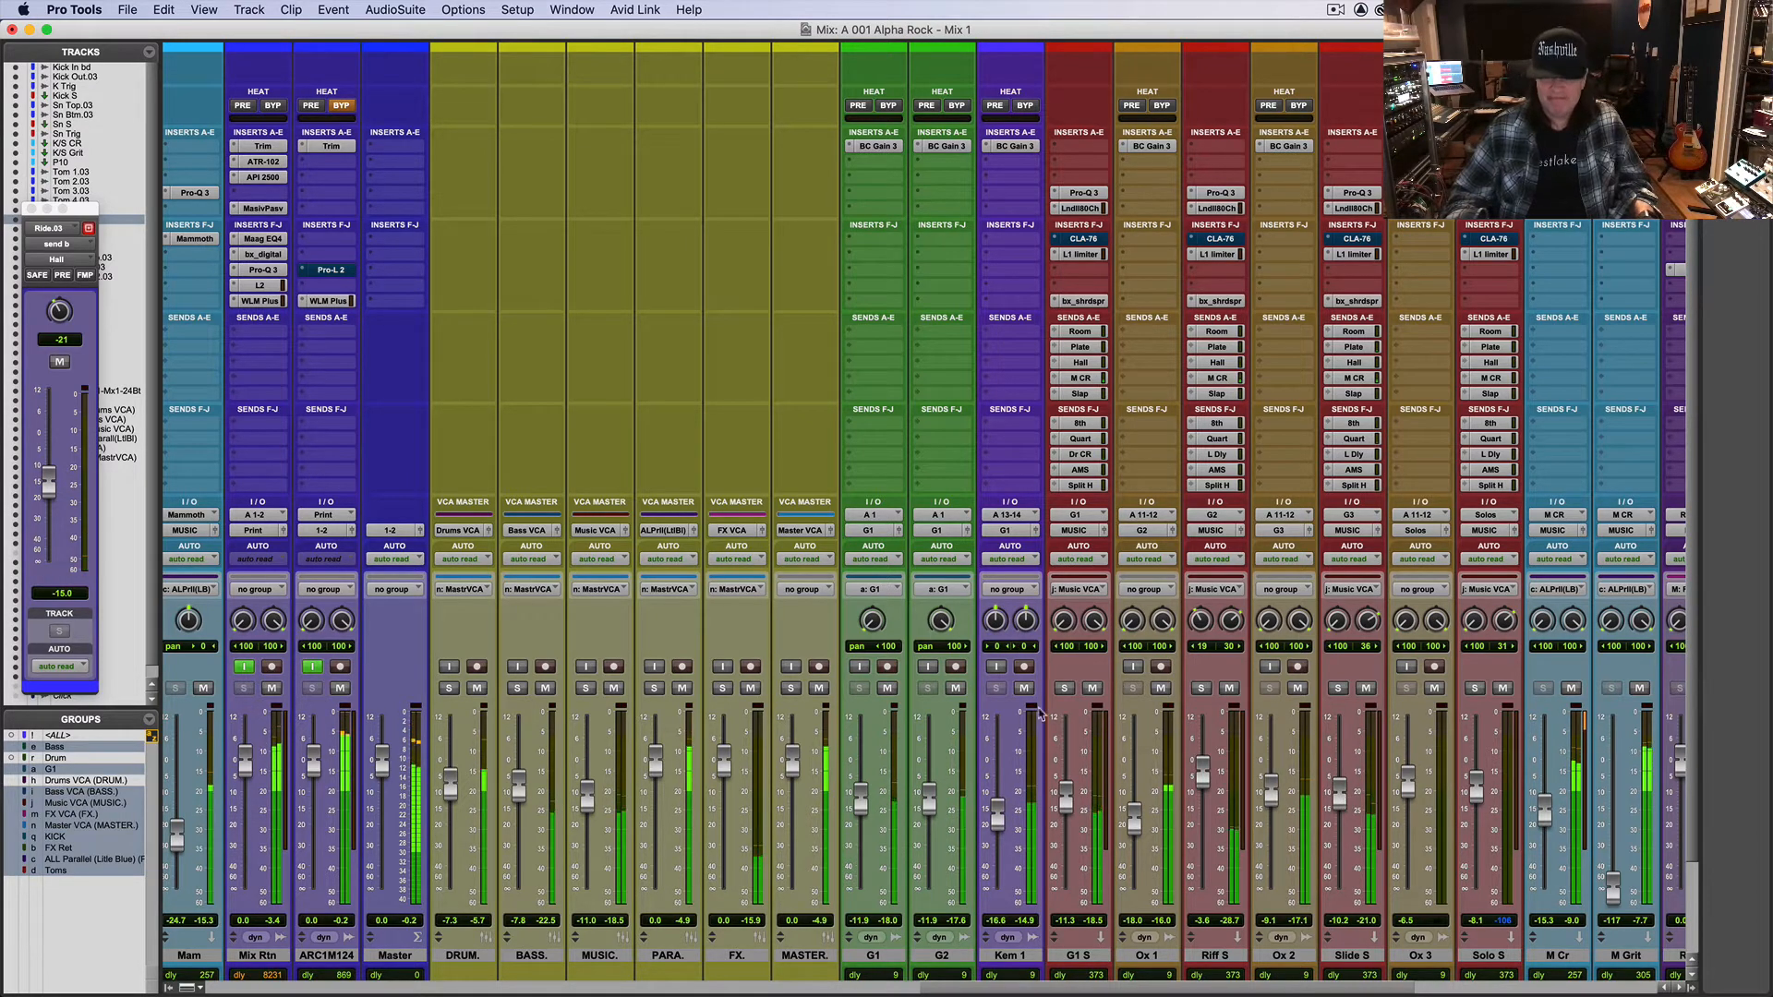
click(1067, 689)
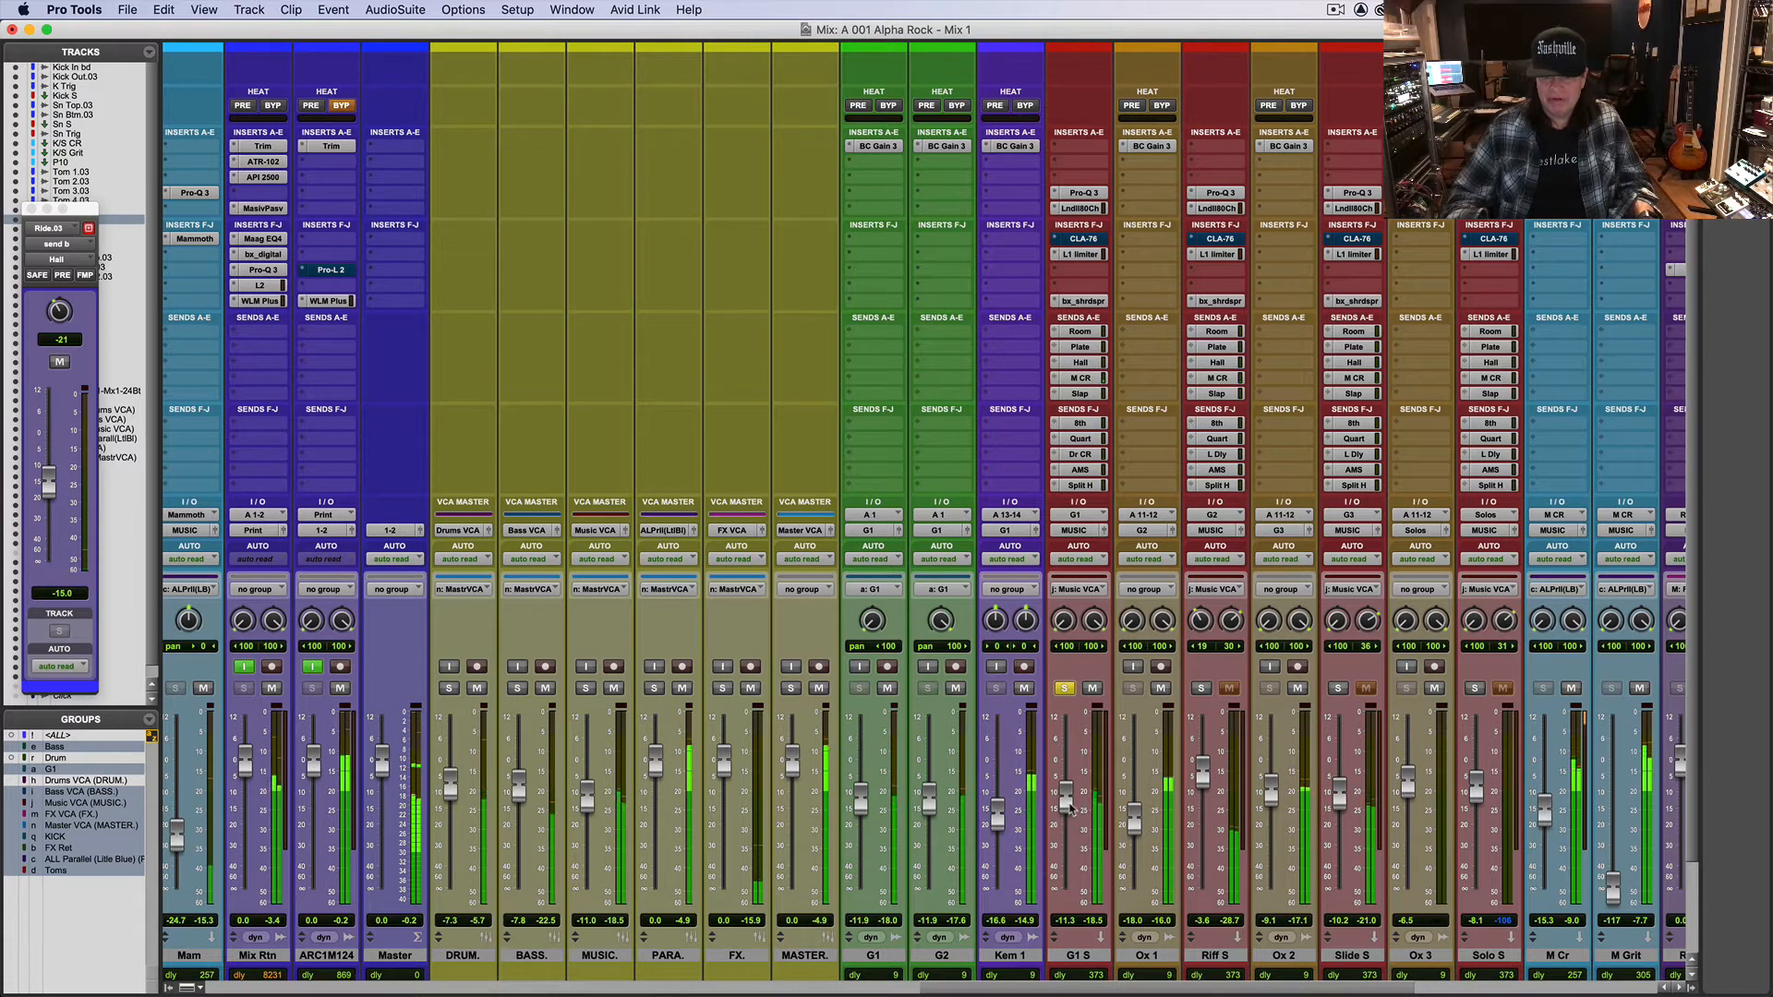
click(1064, 691)
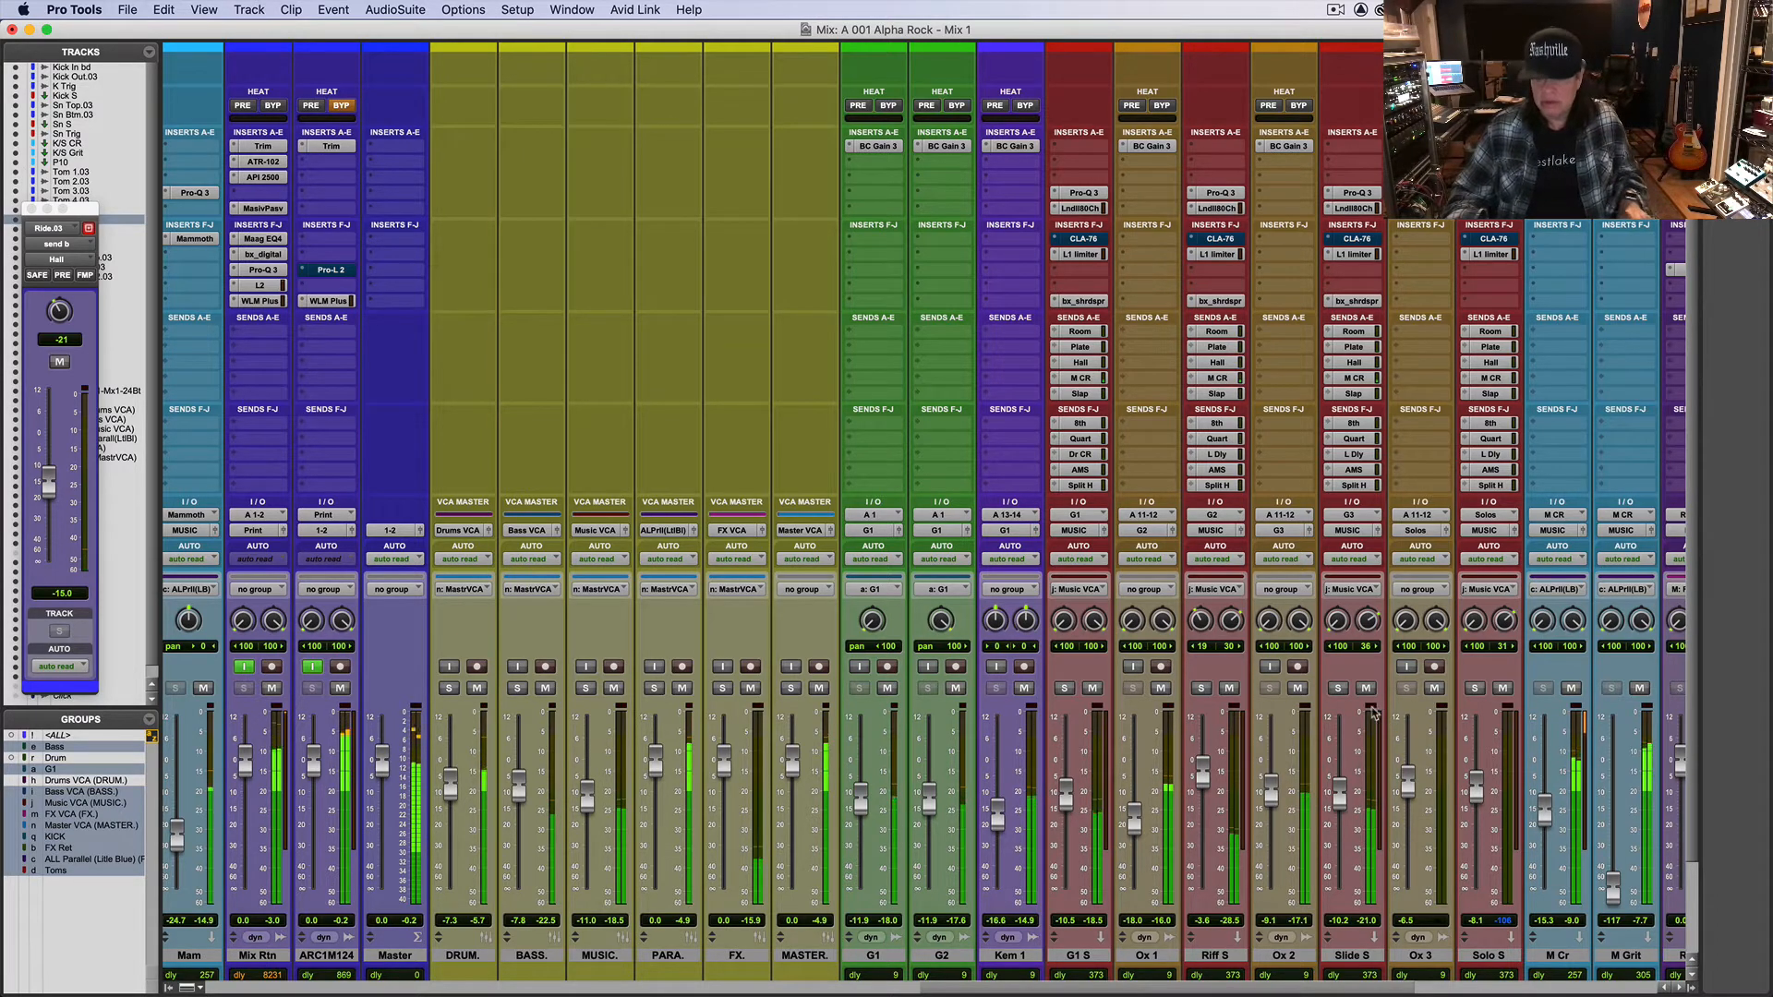
Step: In the Edit window, select the whole printed mix clip on the AlphRC1M124B track and play from its start
key(super+equal)
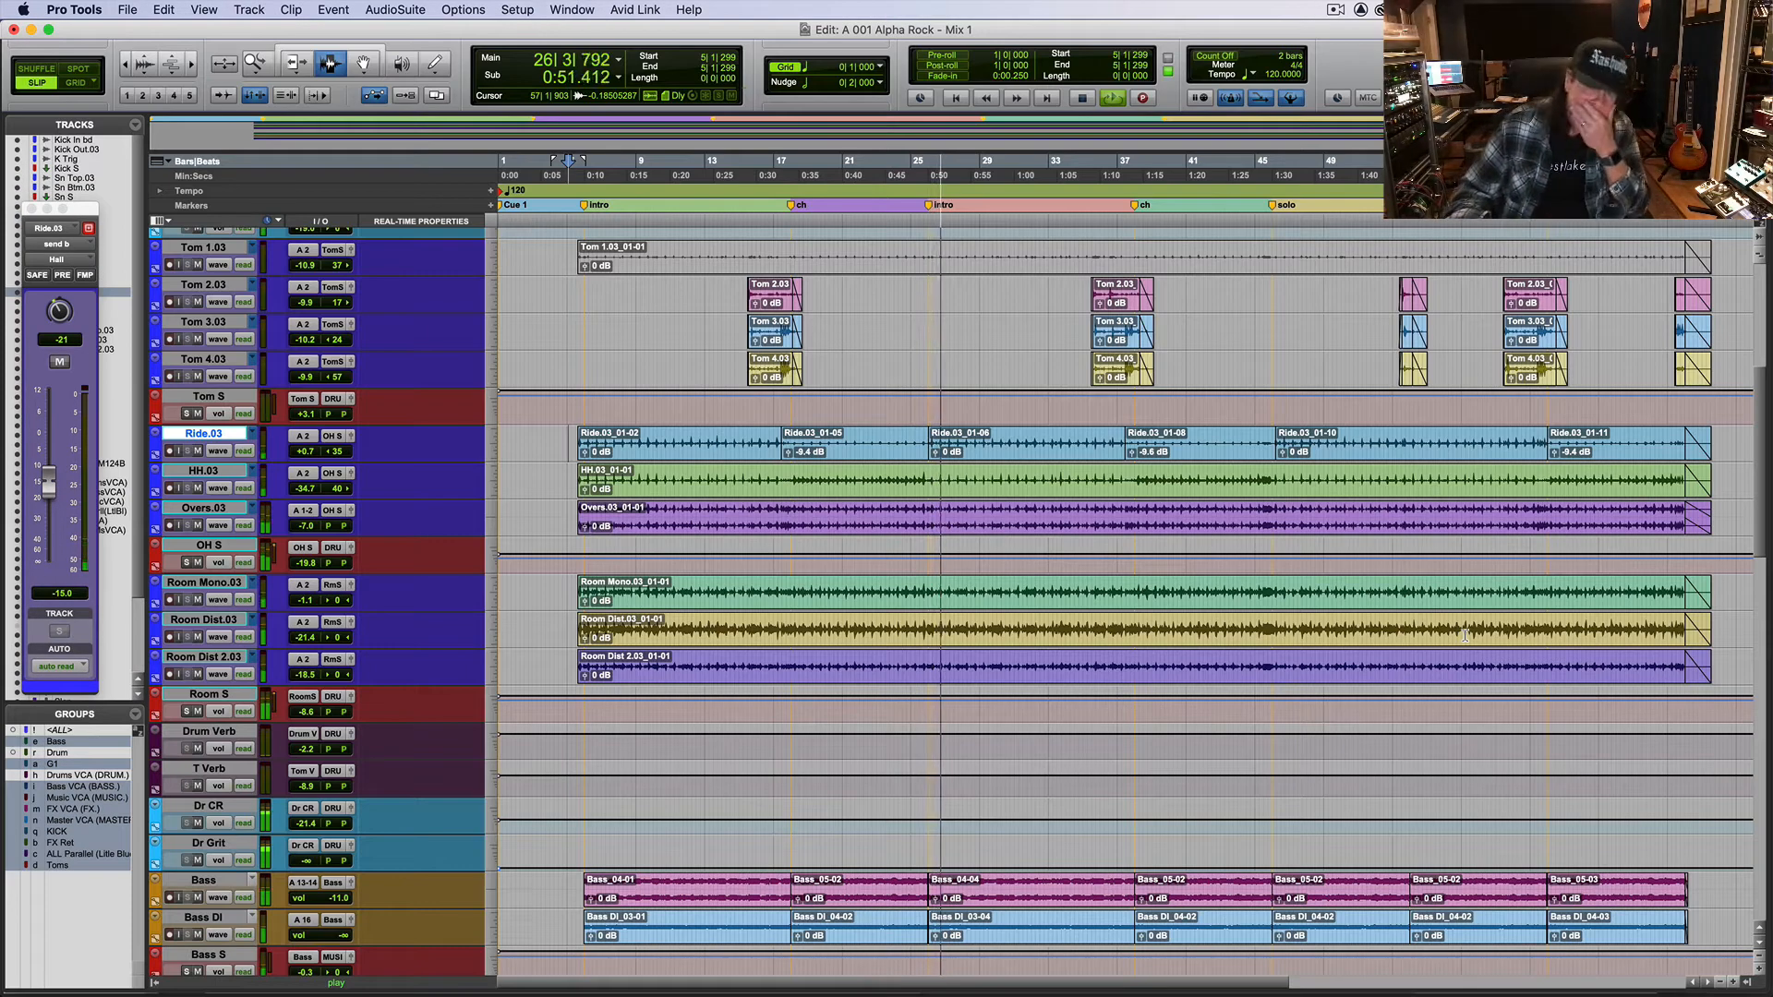
key(space)
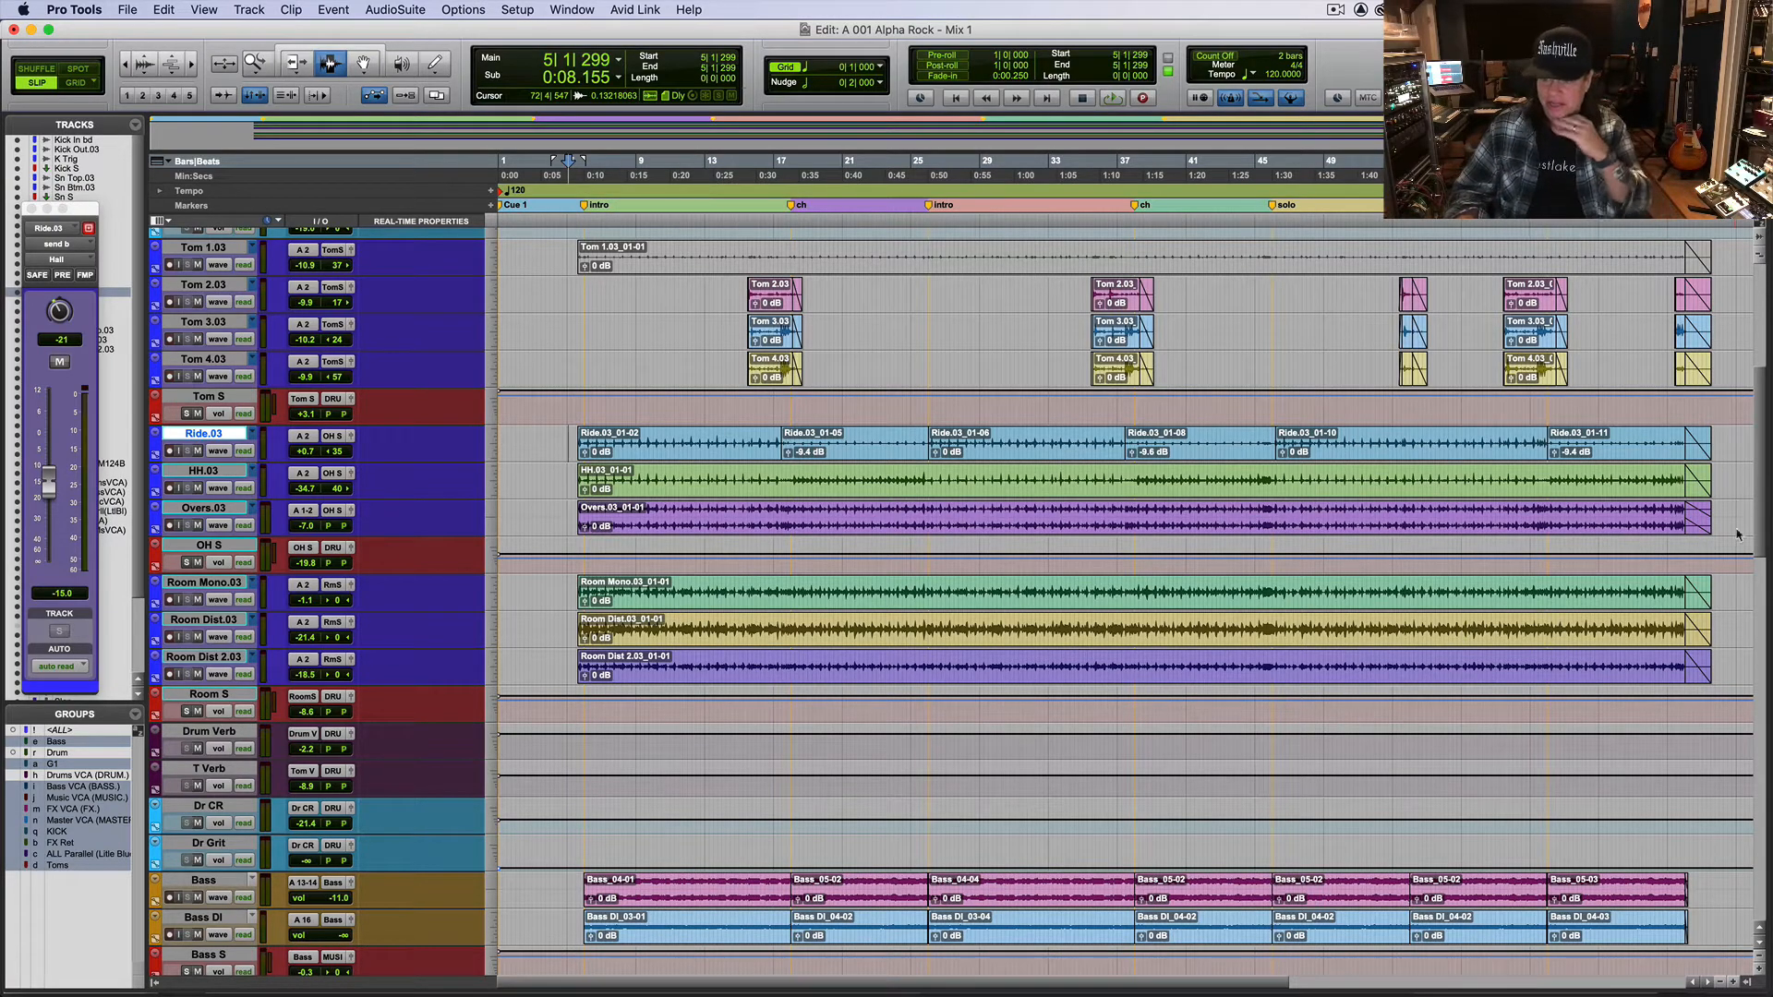
drag(1762, 516, 1768, 586)
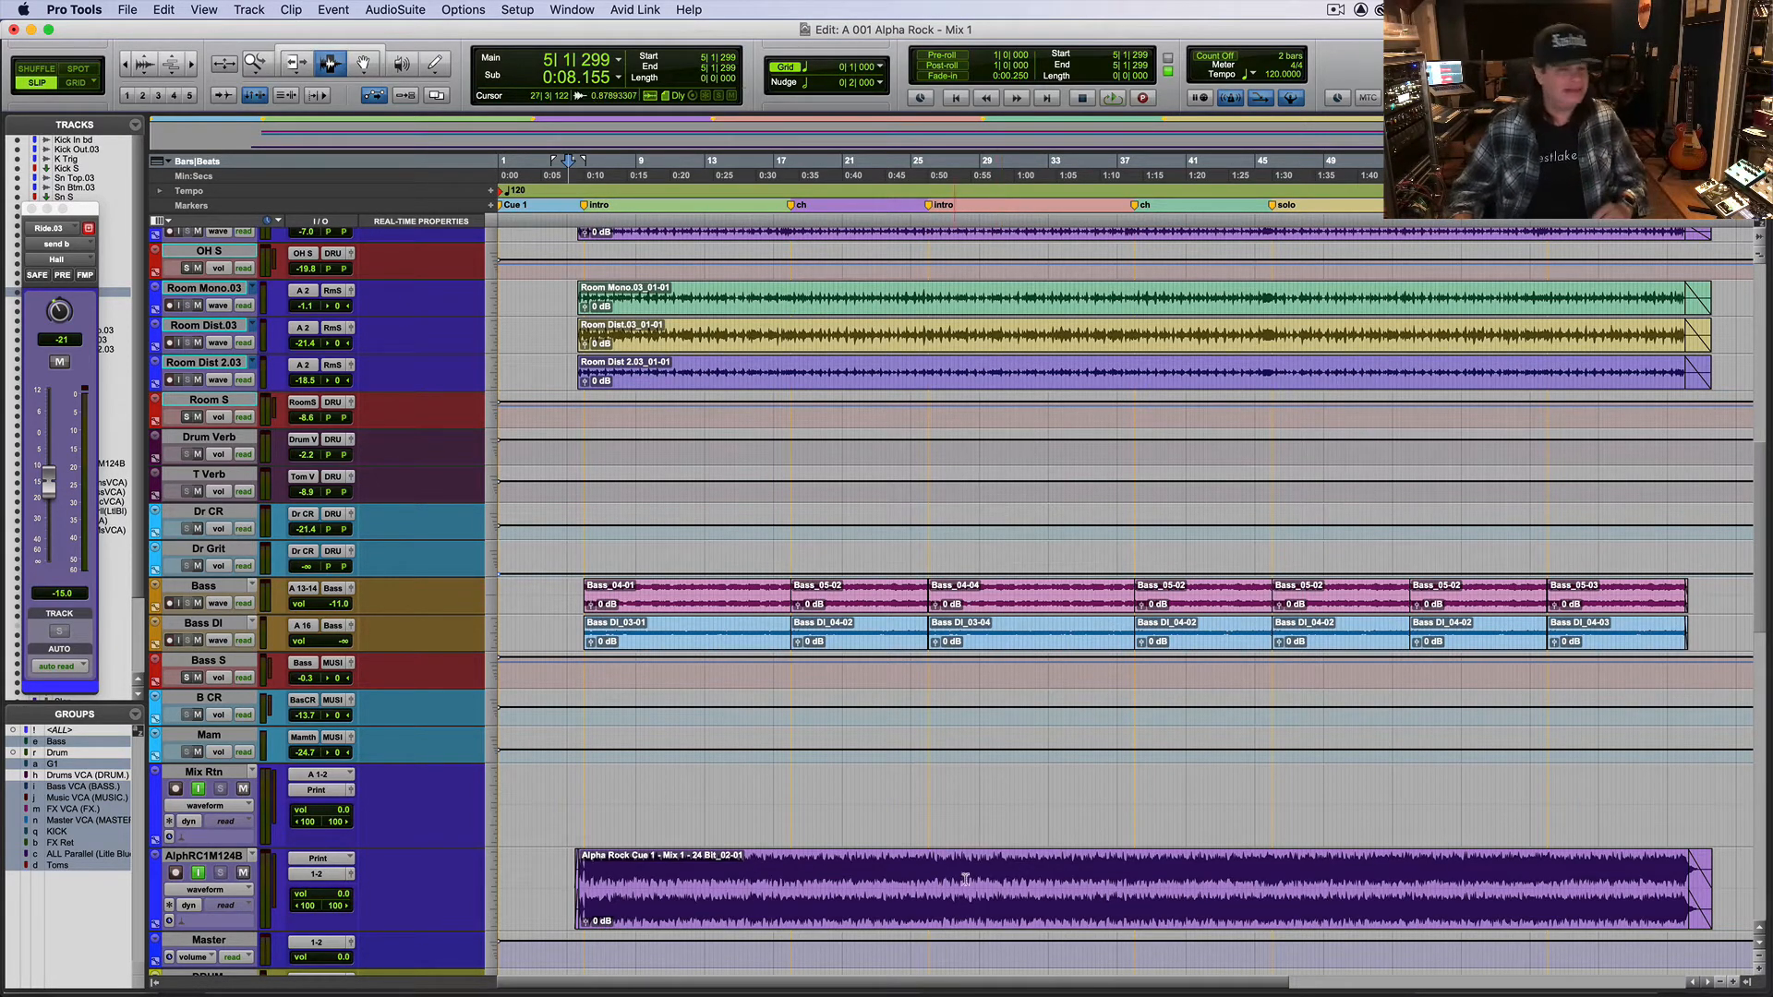
click(630, 901)
key(shift+Tab)
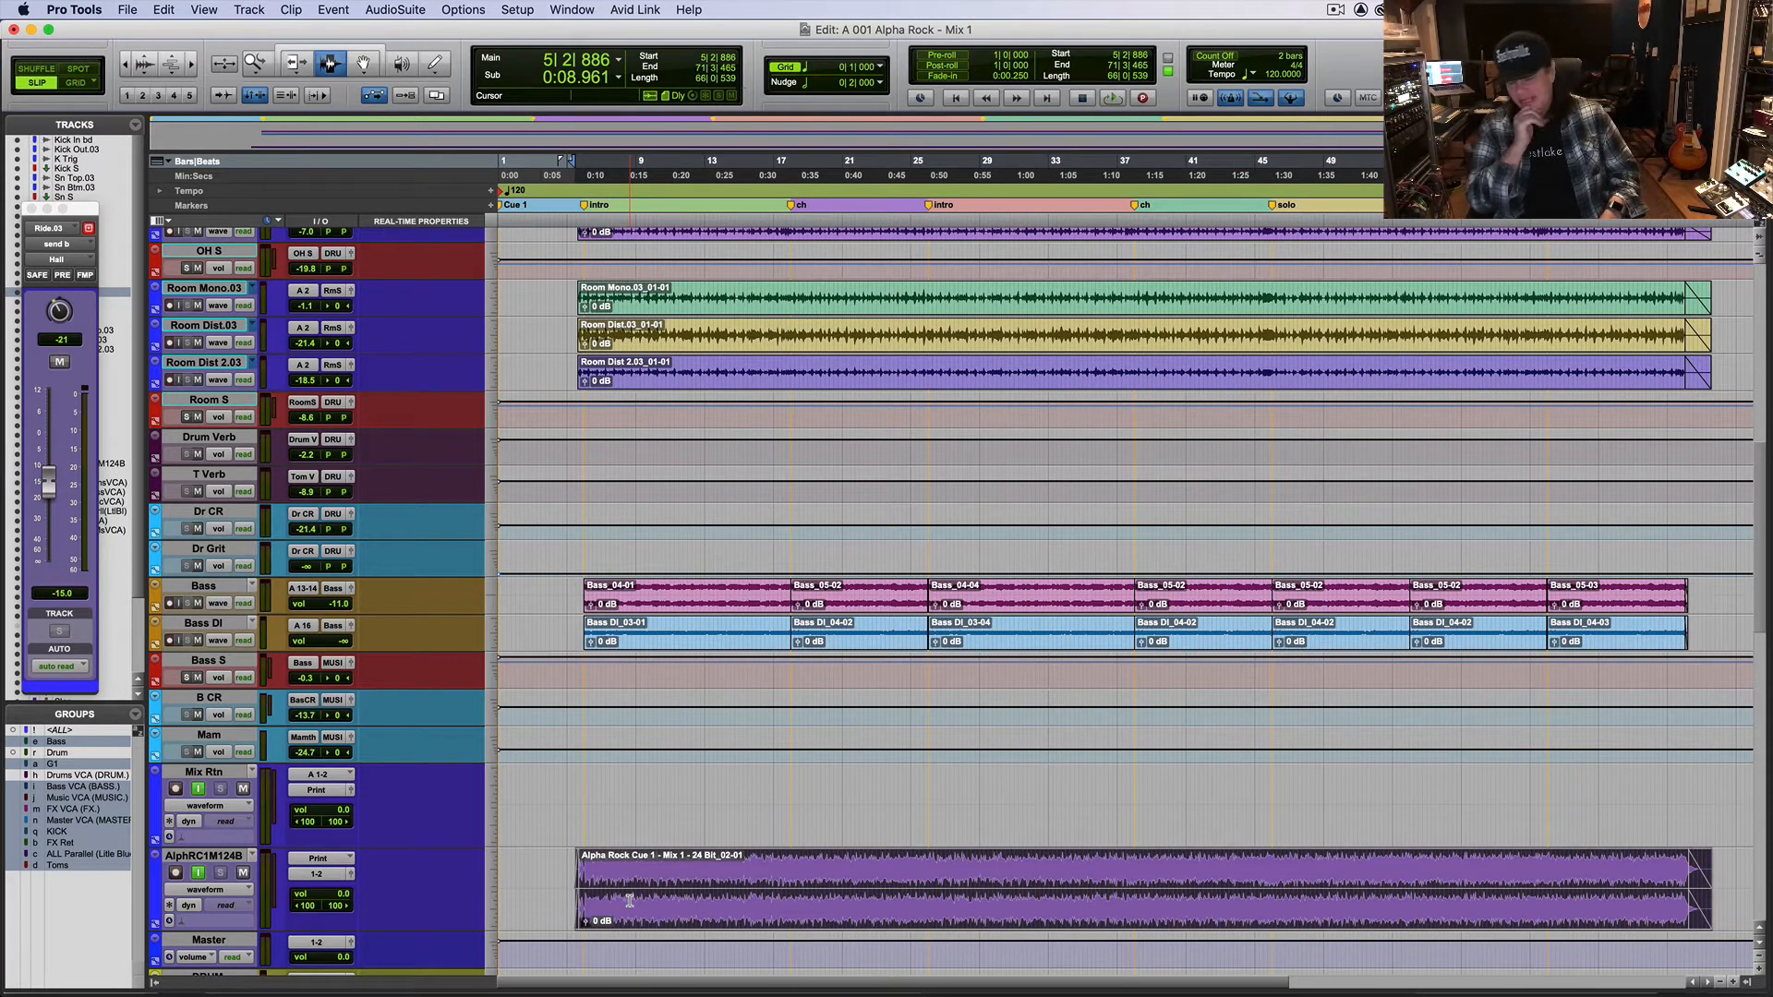
key(space)
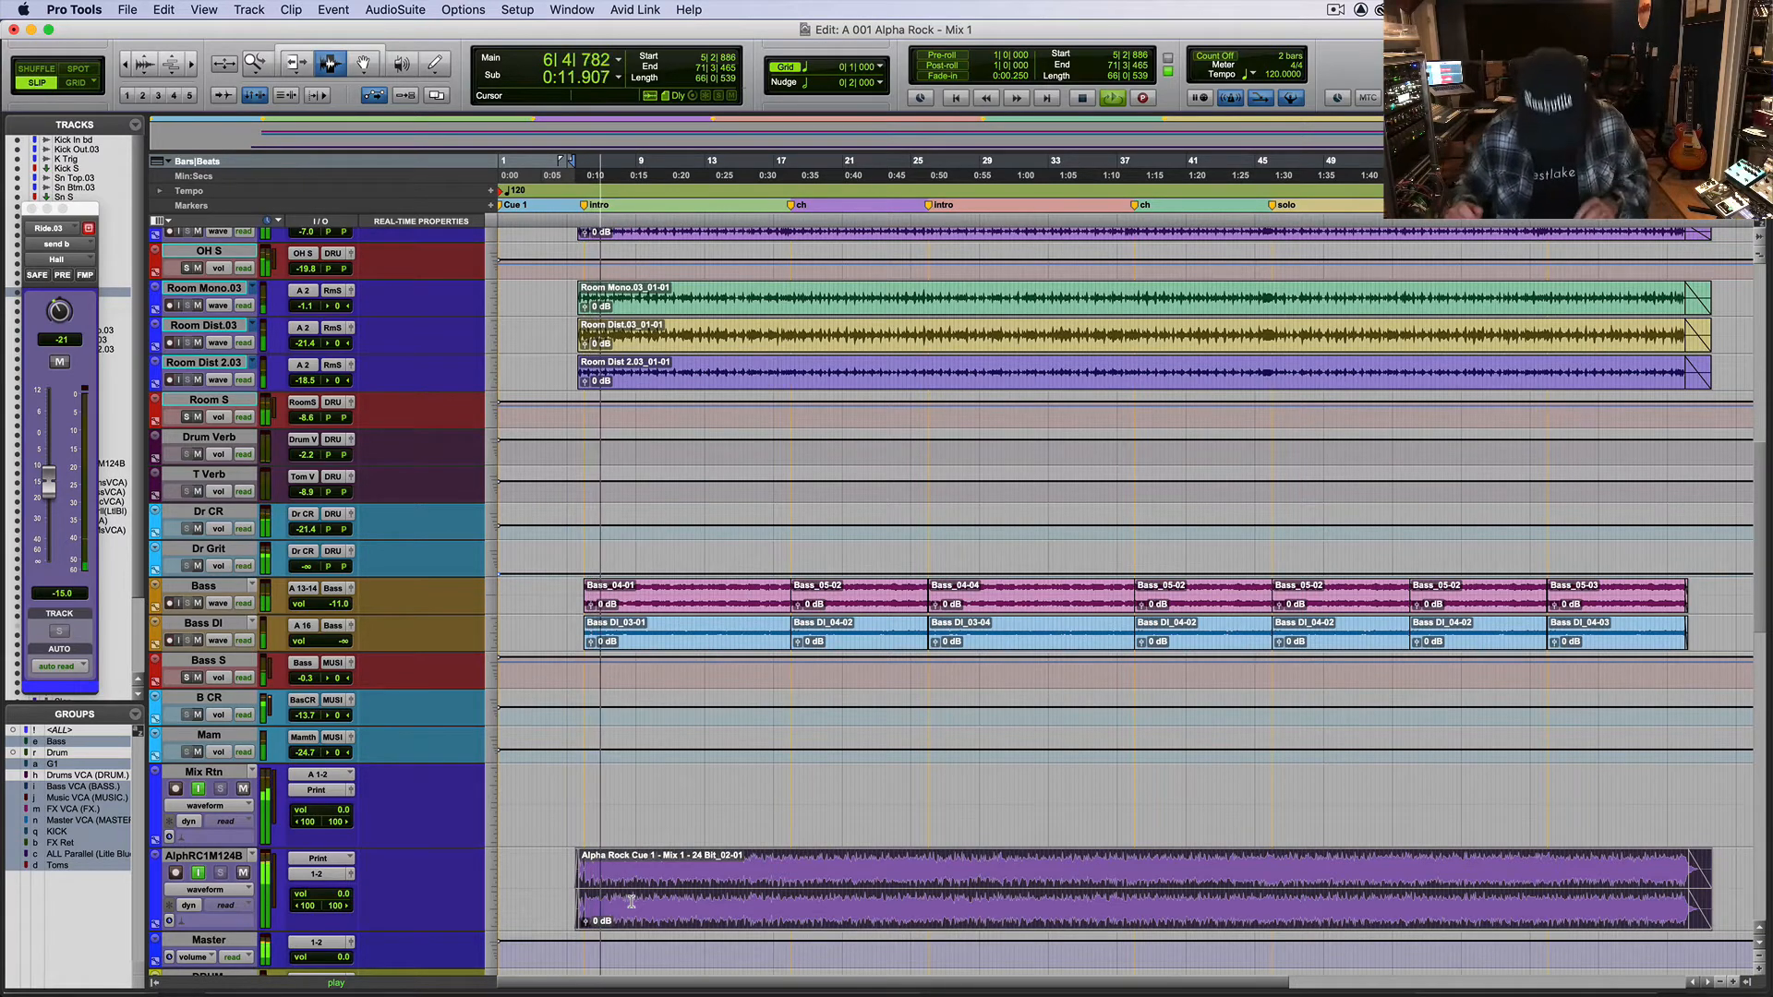
key(space)
Step: In the Mix window, lower the Ride.03 fader to -0.6 dB and slightly raise its EQ boosts near 3.7 kHz and 8 kHz
key(super+equal)
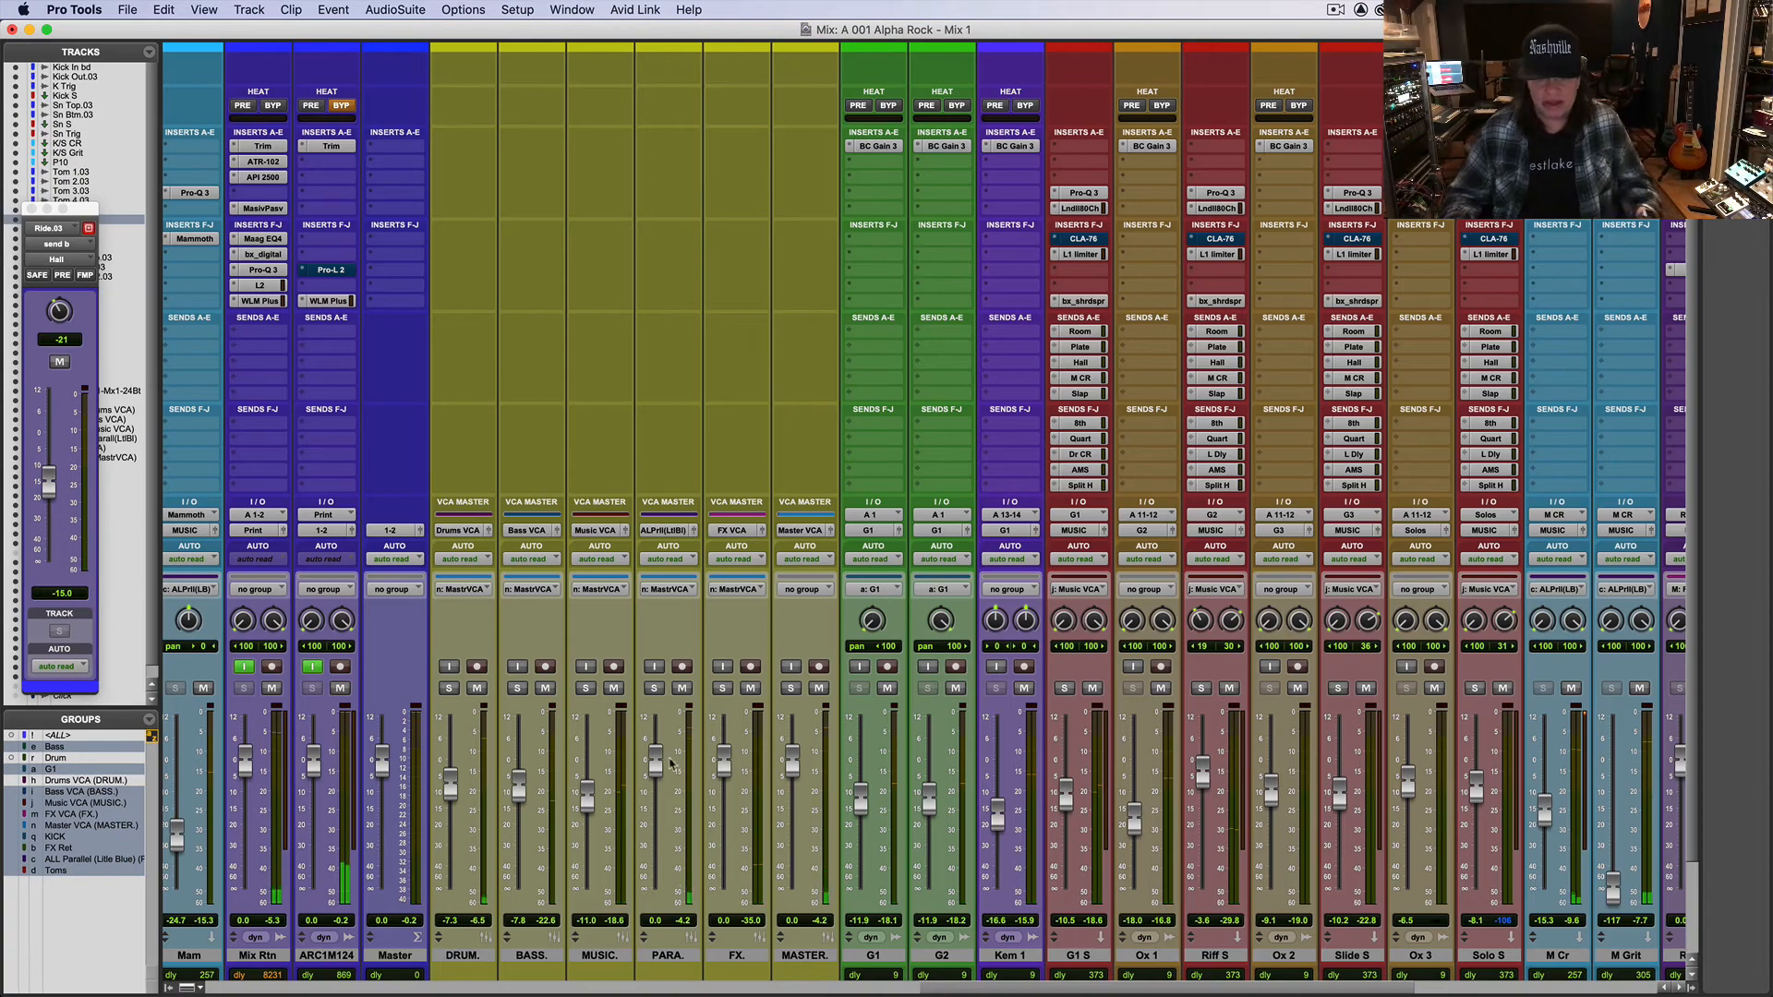
drag(939, 989, 401, 991)
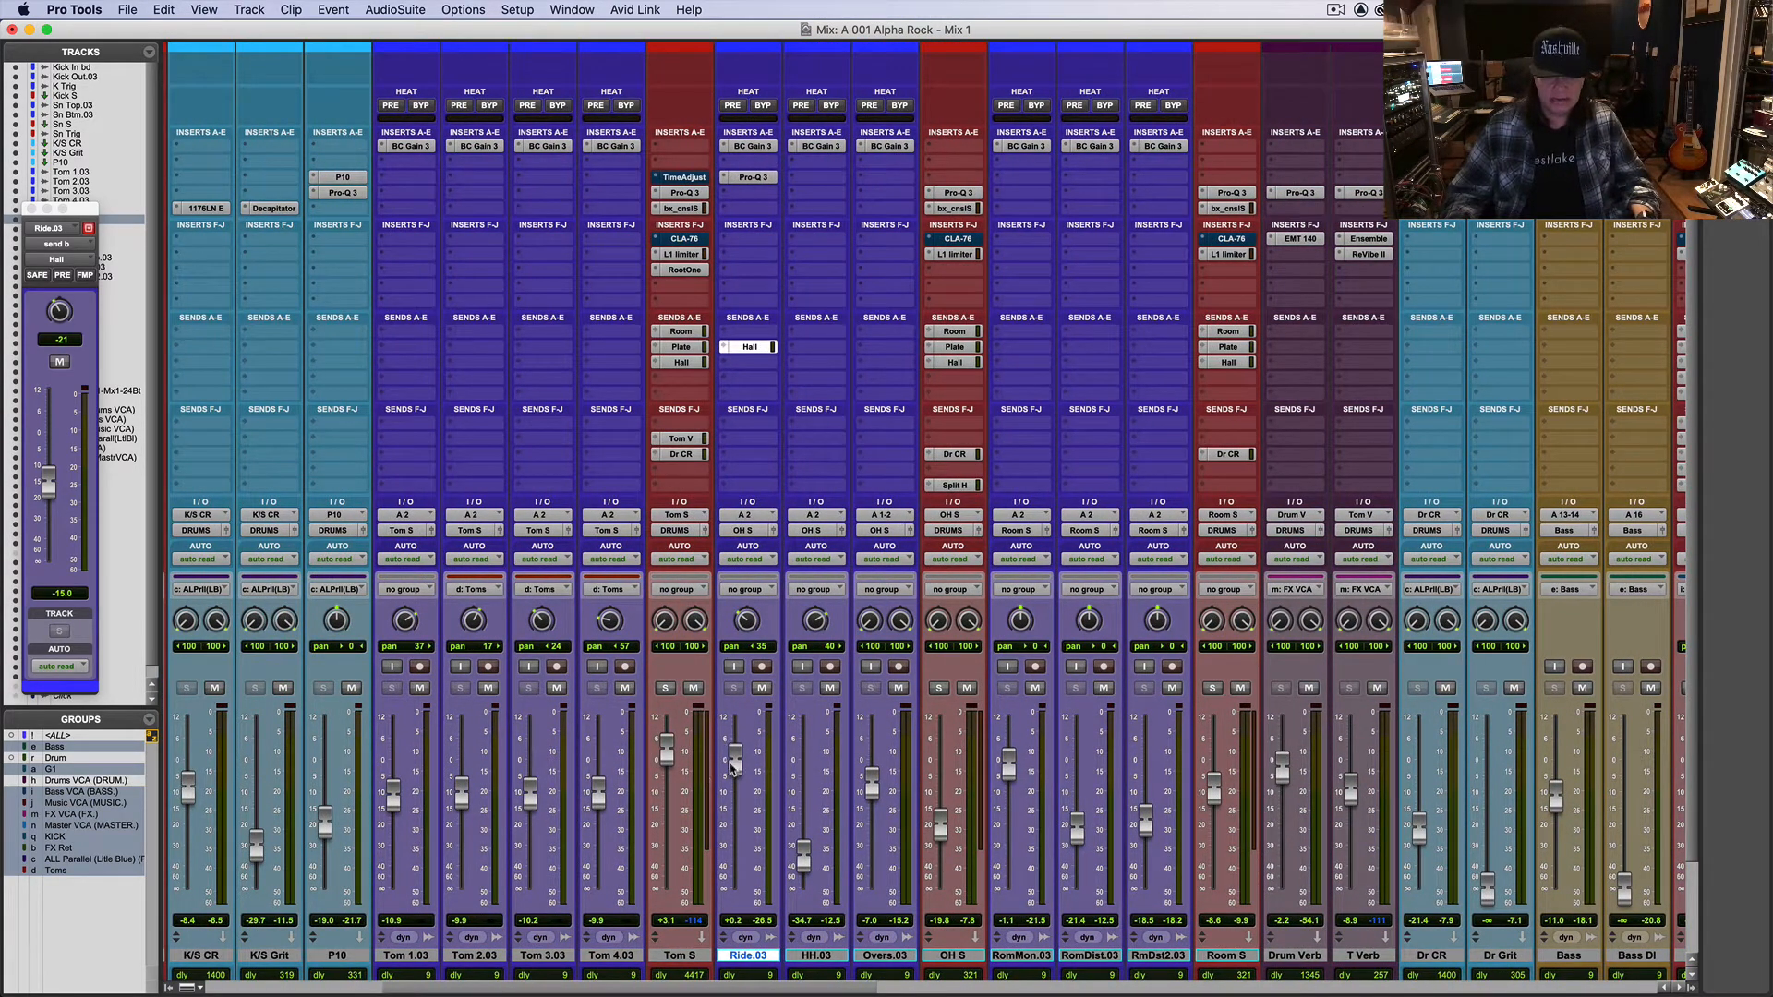
click(759, 180)
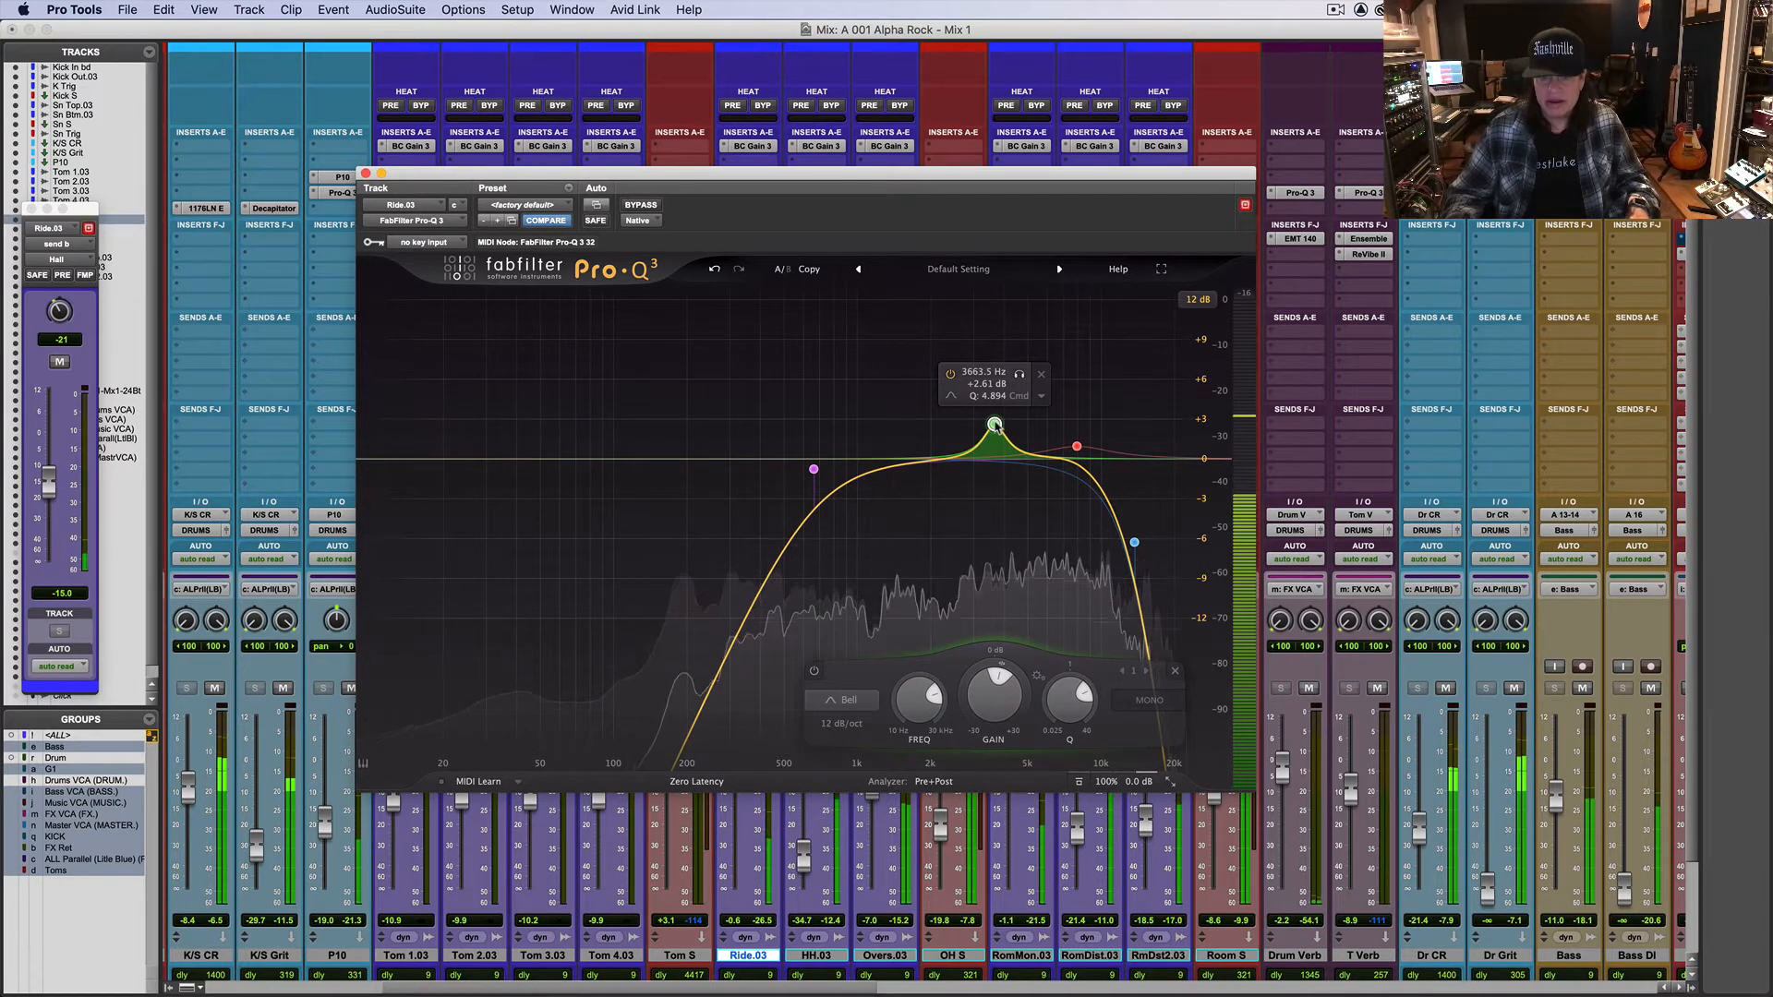
right_click(994, 426)
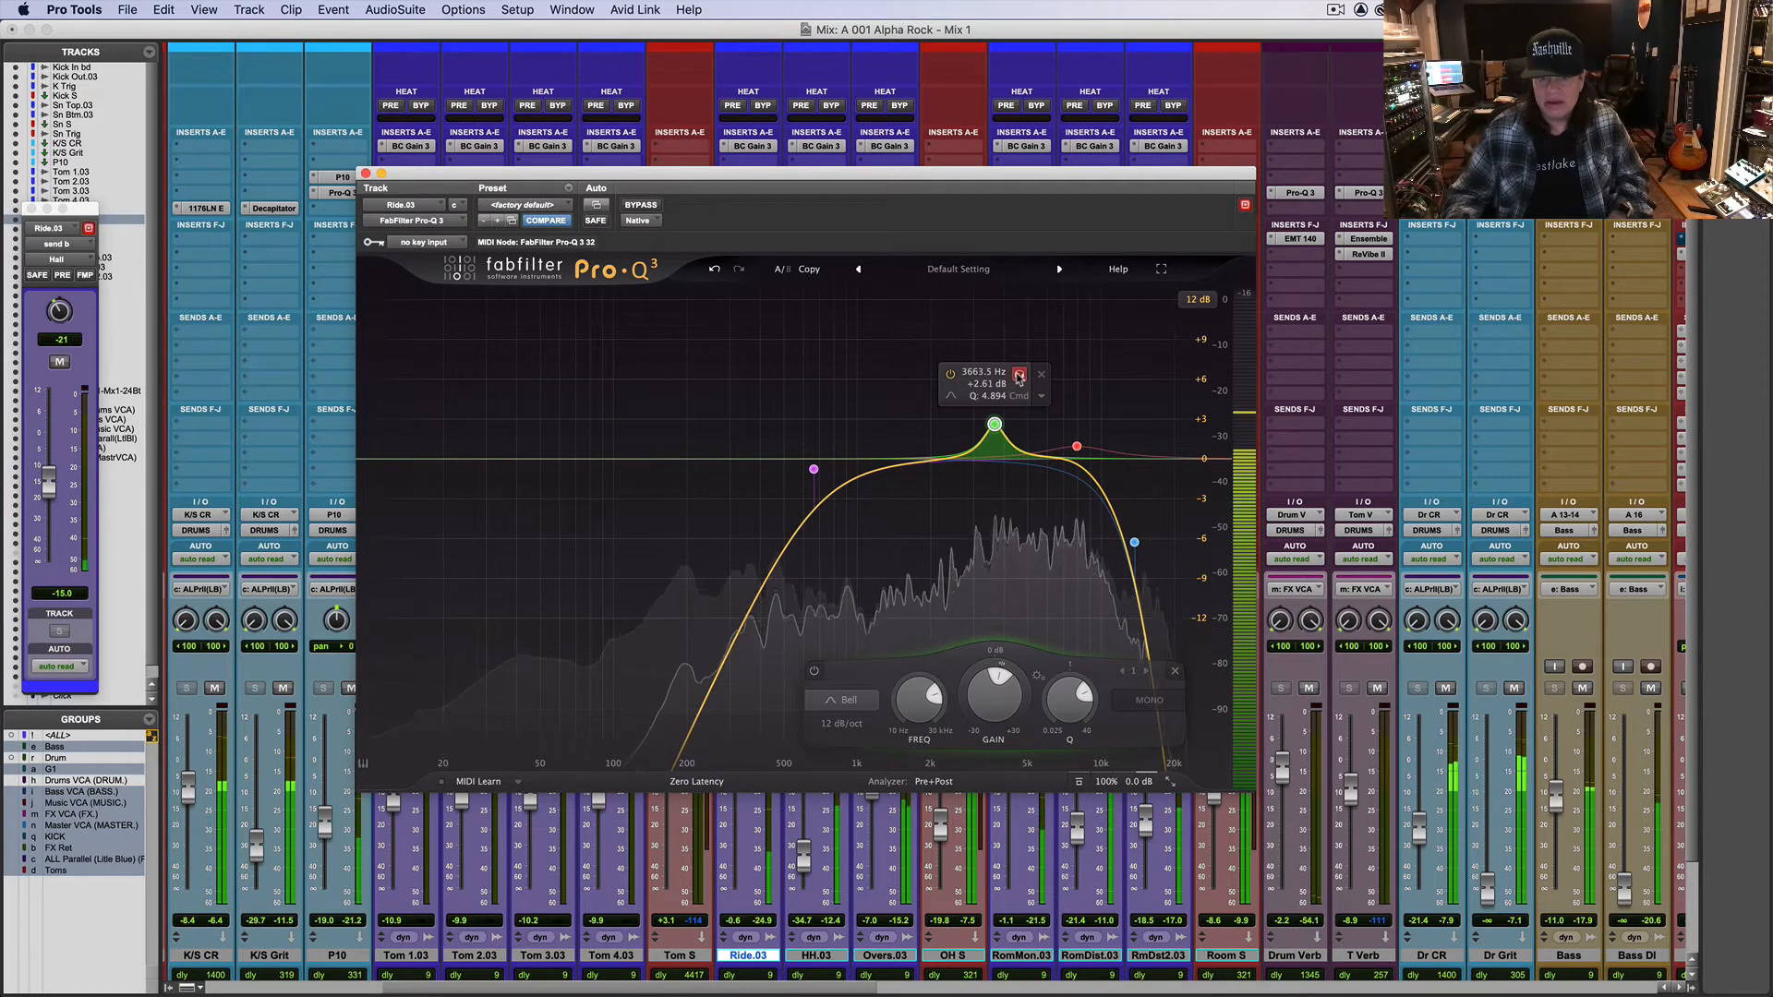
click(1019, 375)
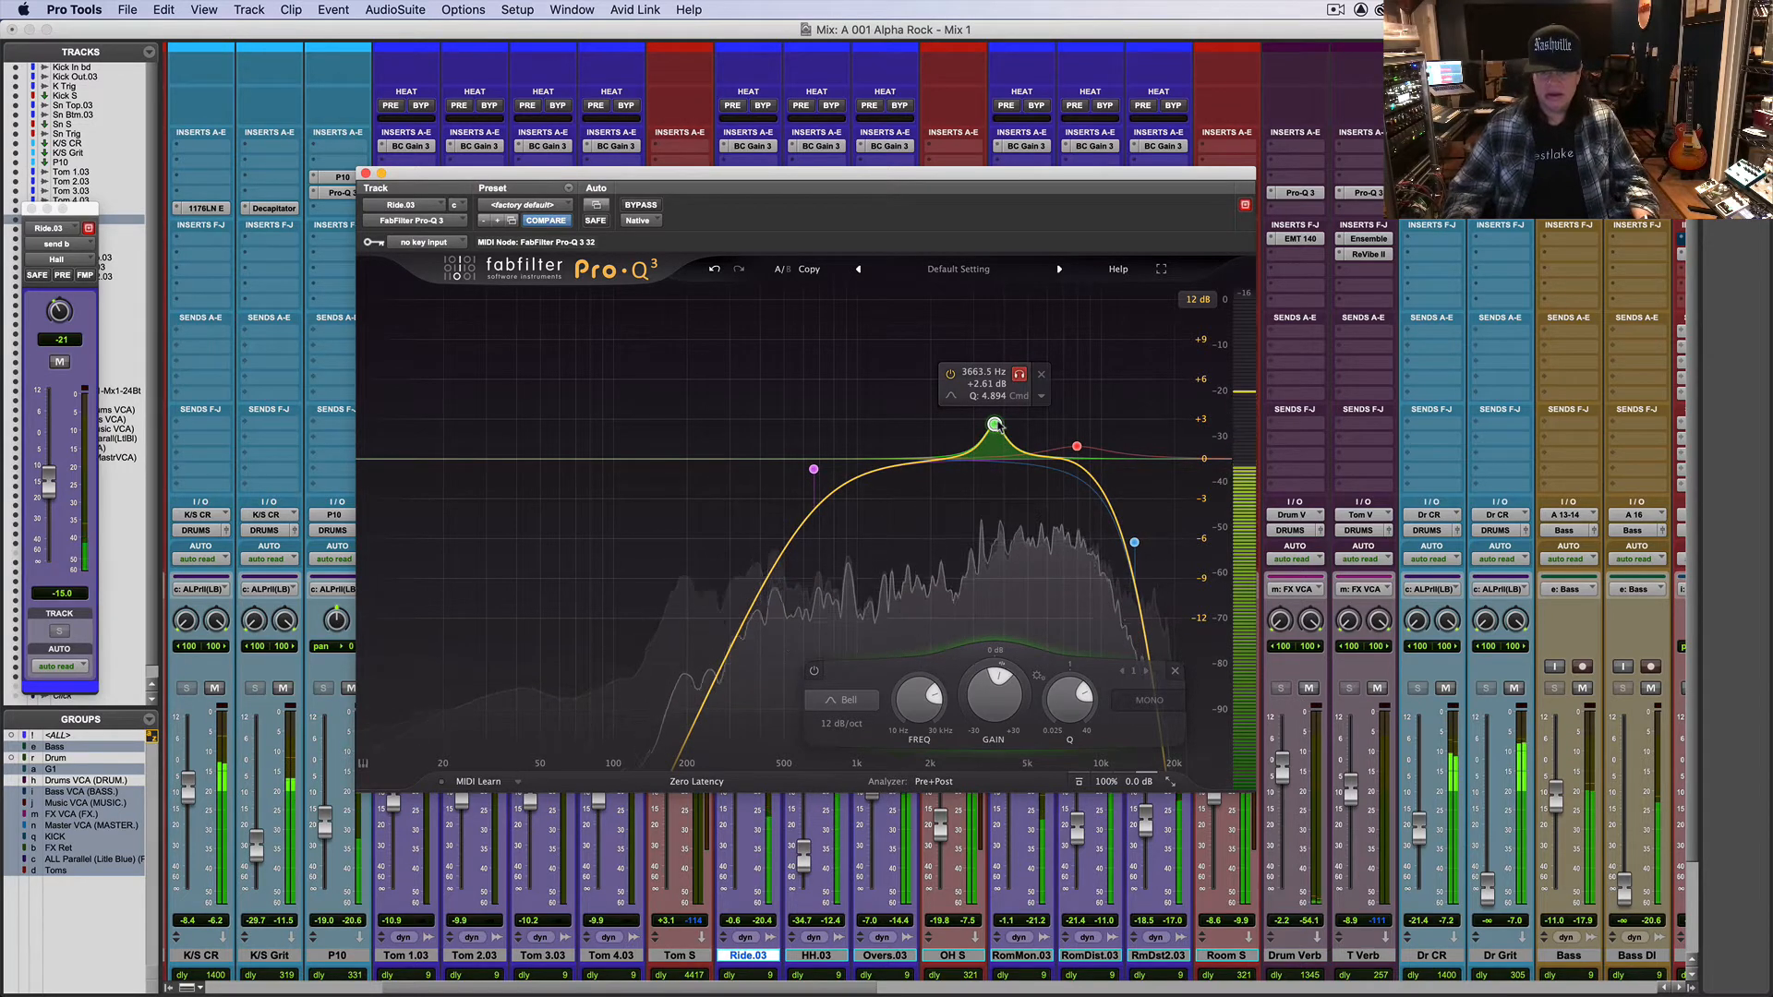
drag(998, 427, 1085, 442)
click(1077, 447)
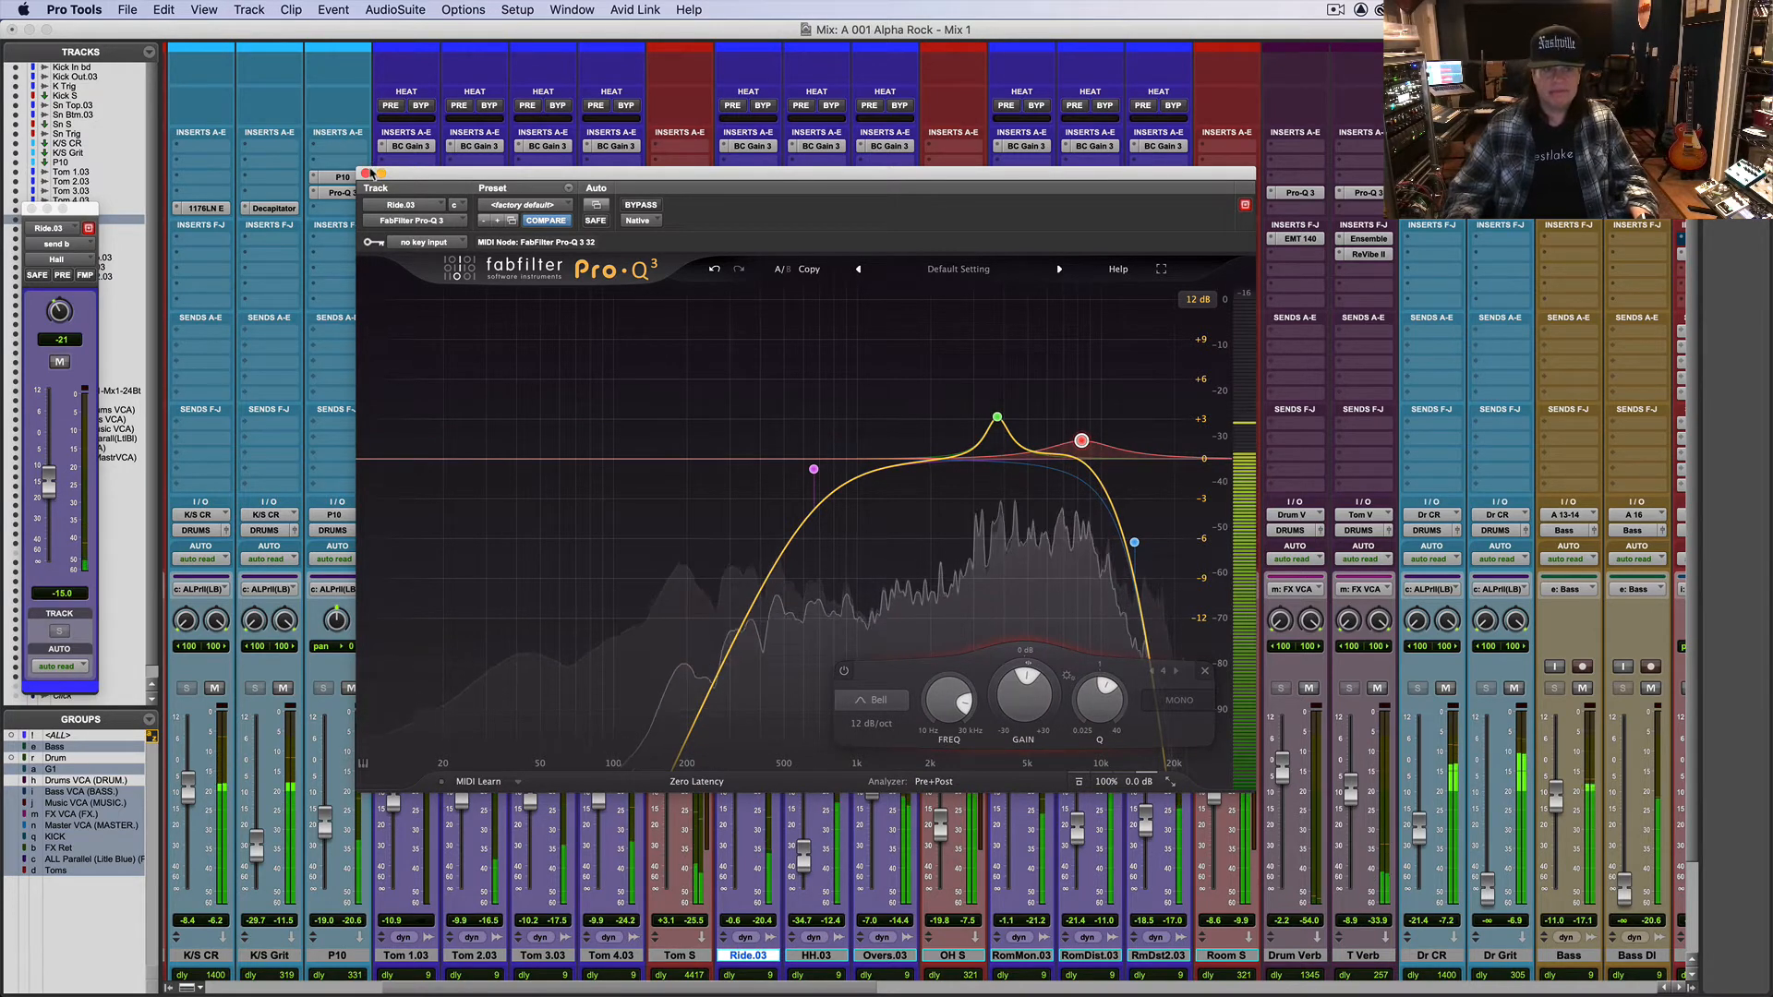
click(366, 174)
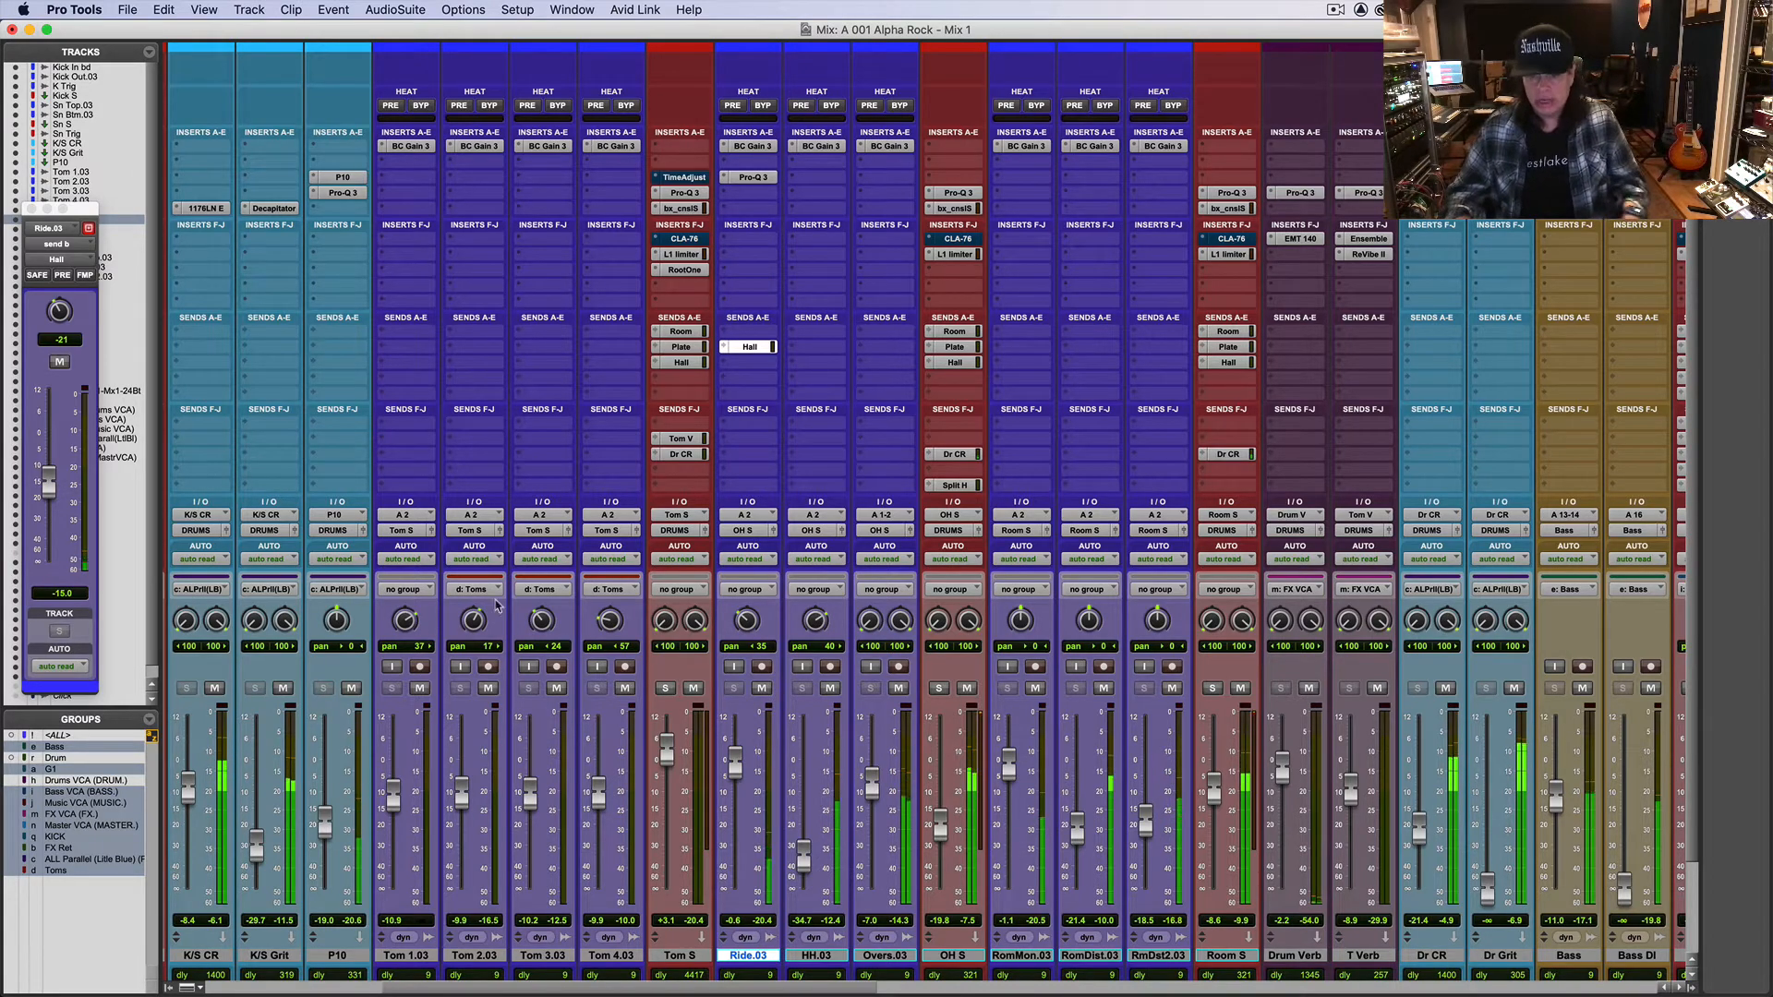
Step: Solo Bass S and raise its Pro-Q 3 bell boost near 2.4 kHz to about +3.15 dB
scroll(933, 986, right, 10)
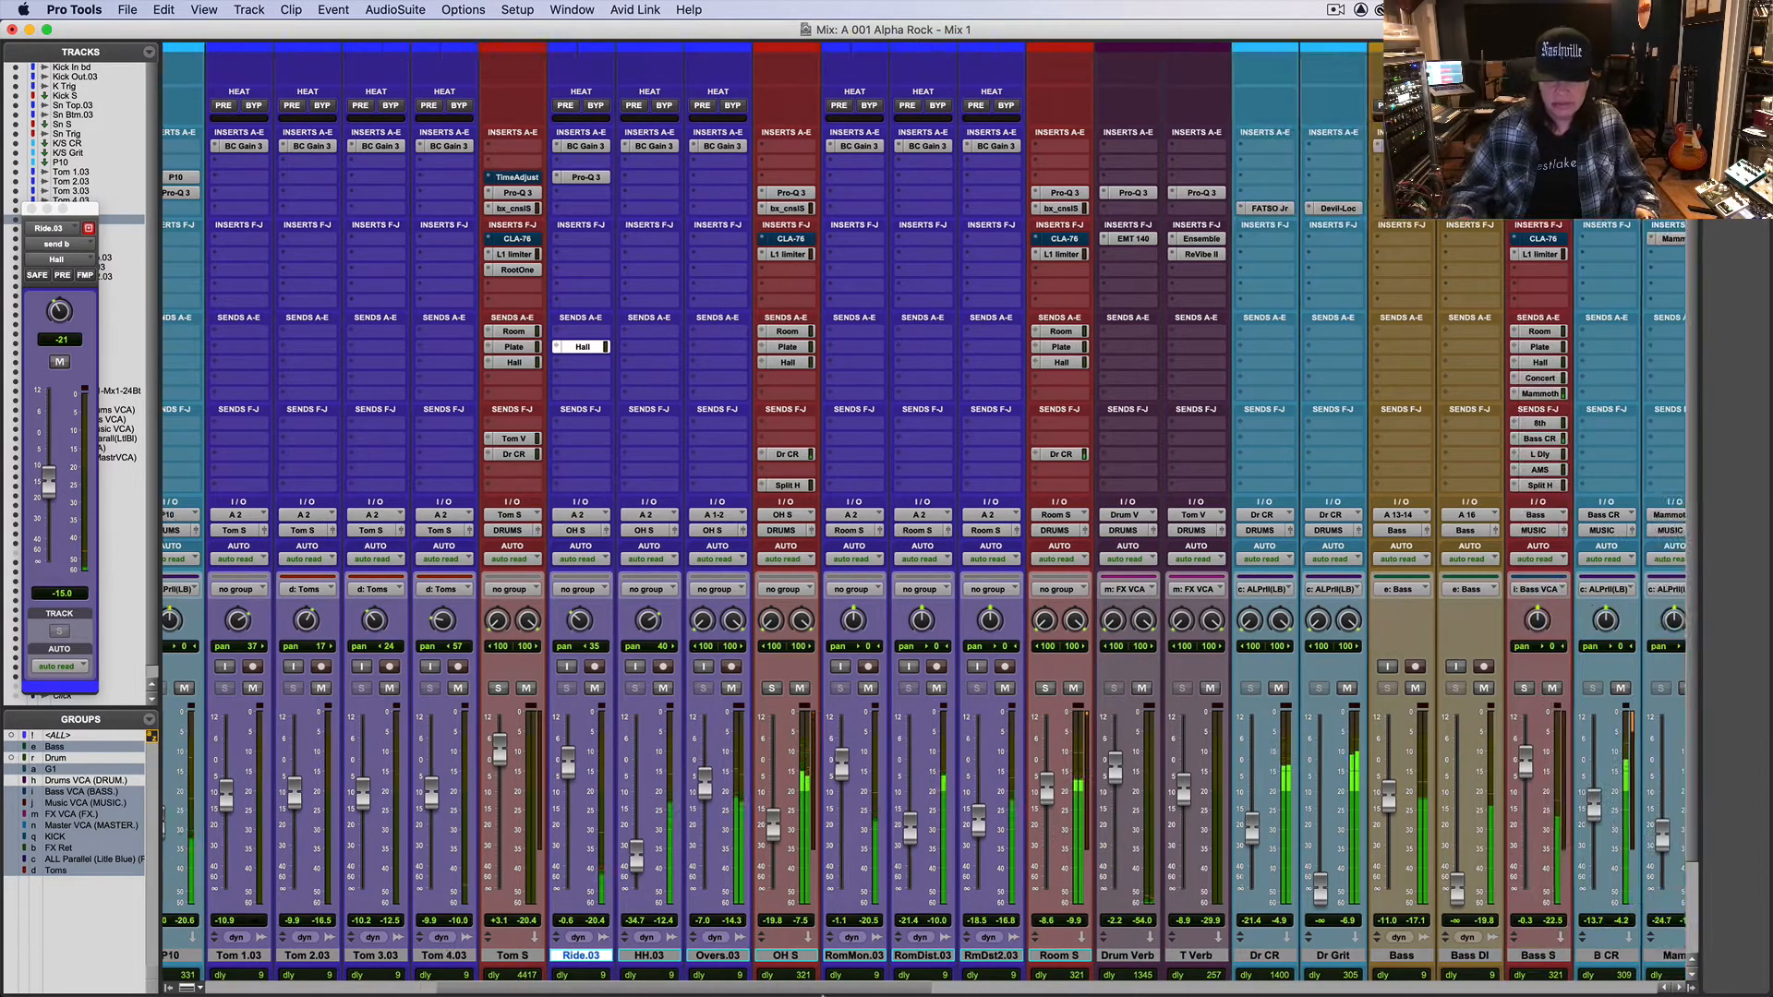
scroll(932, 988, right, 7)
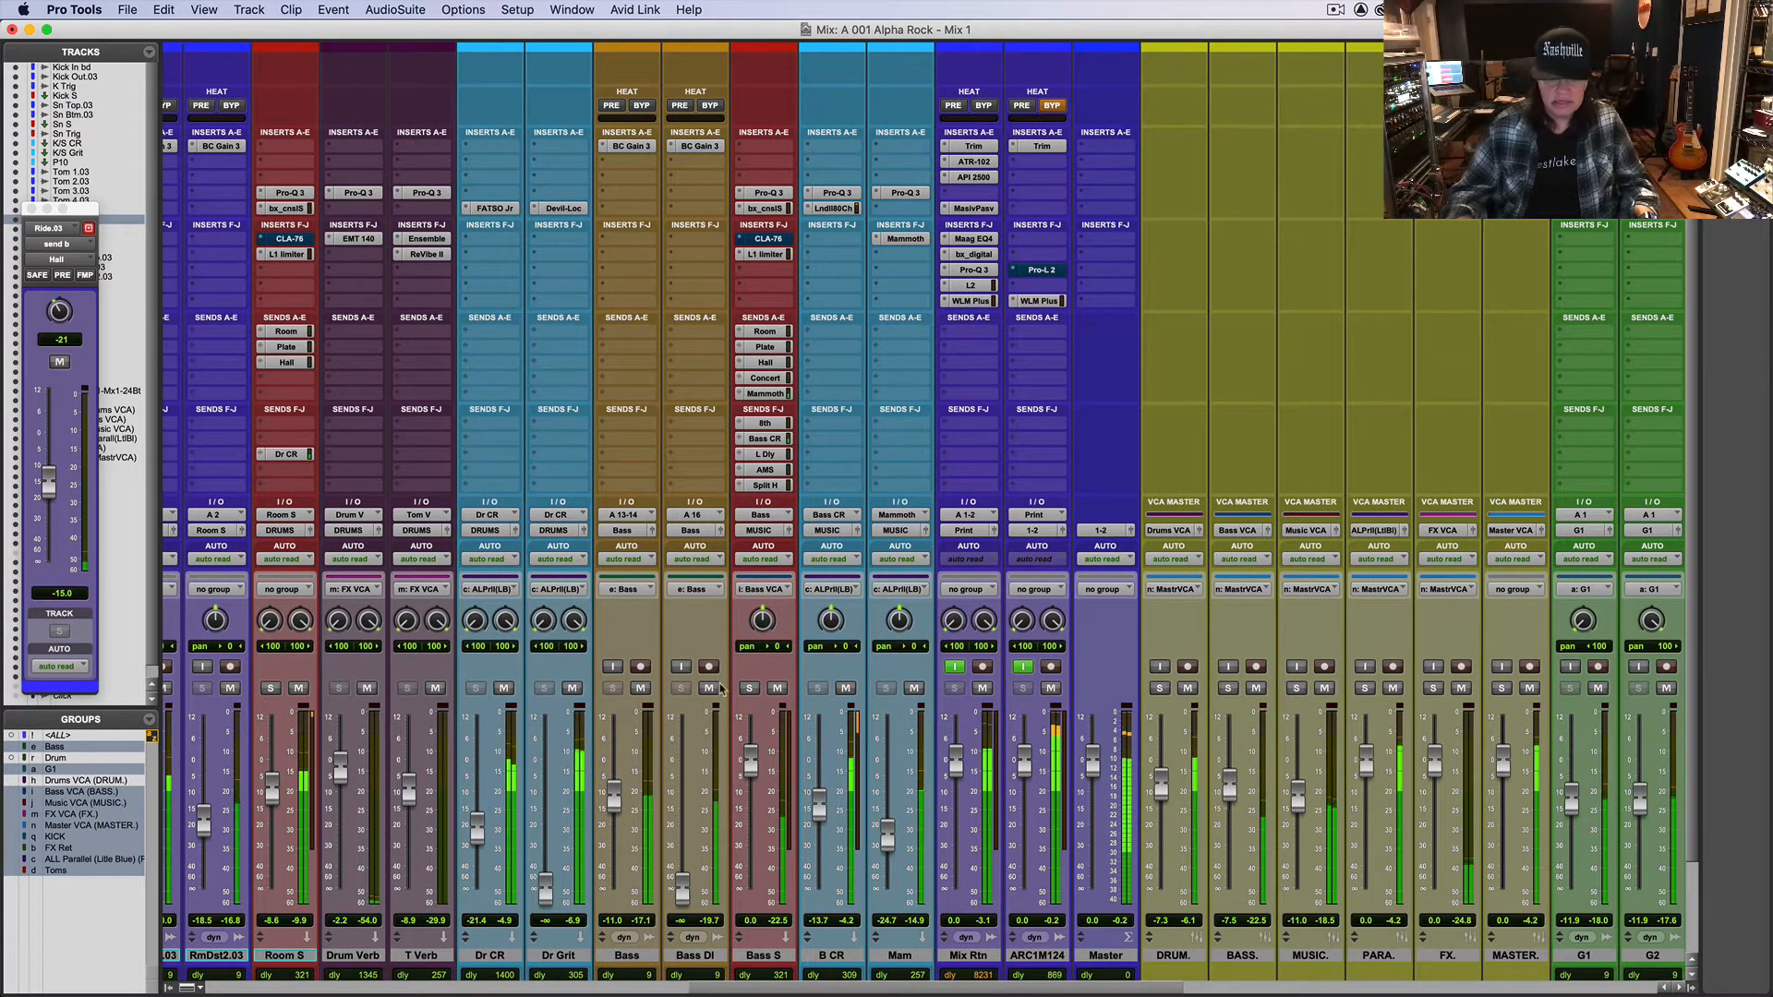
click(749, 688)
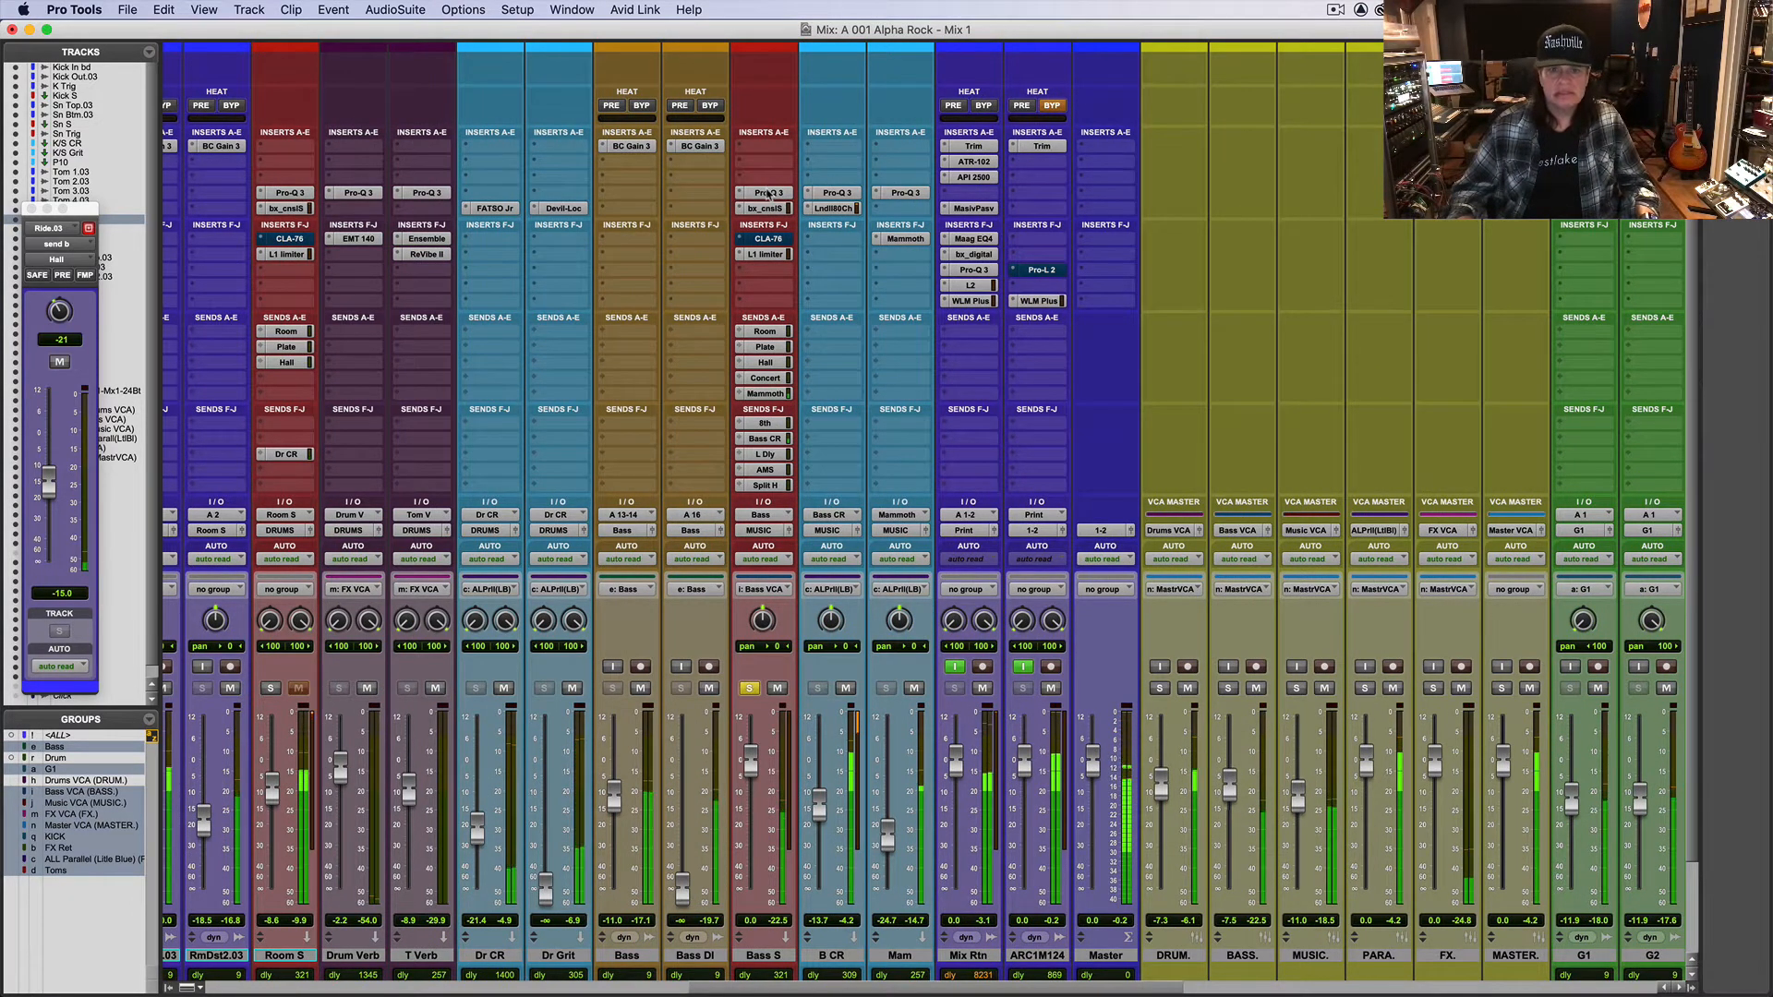
click(768, 194)
mouse_move(951, 425)
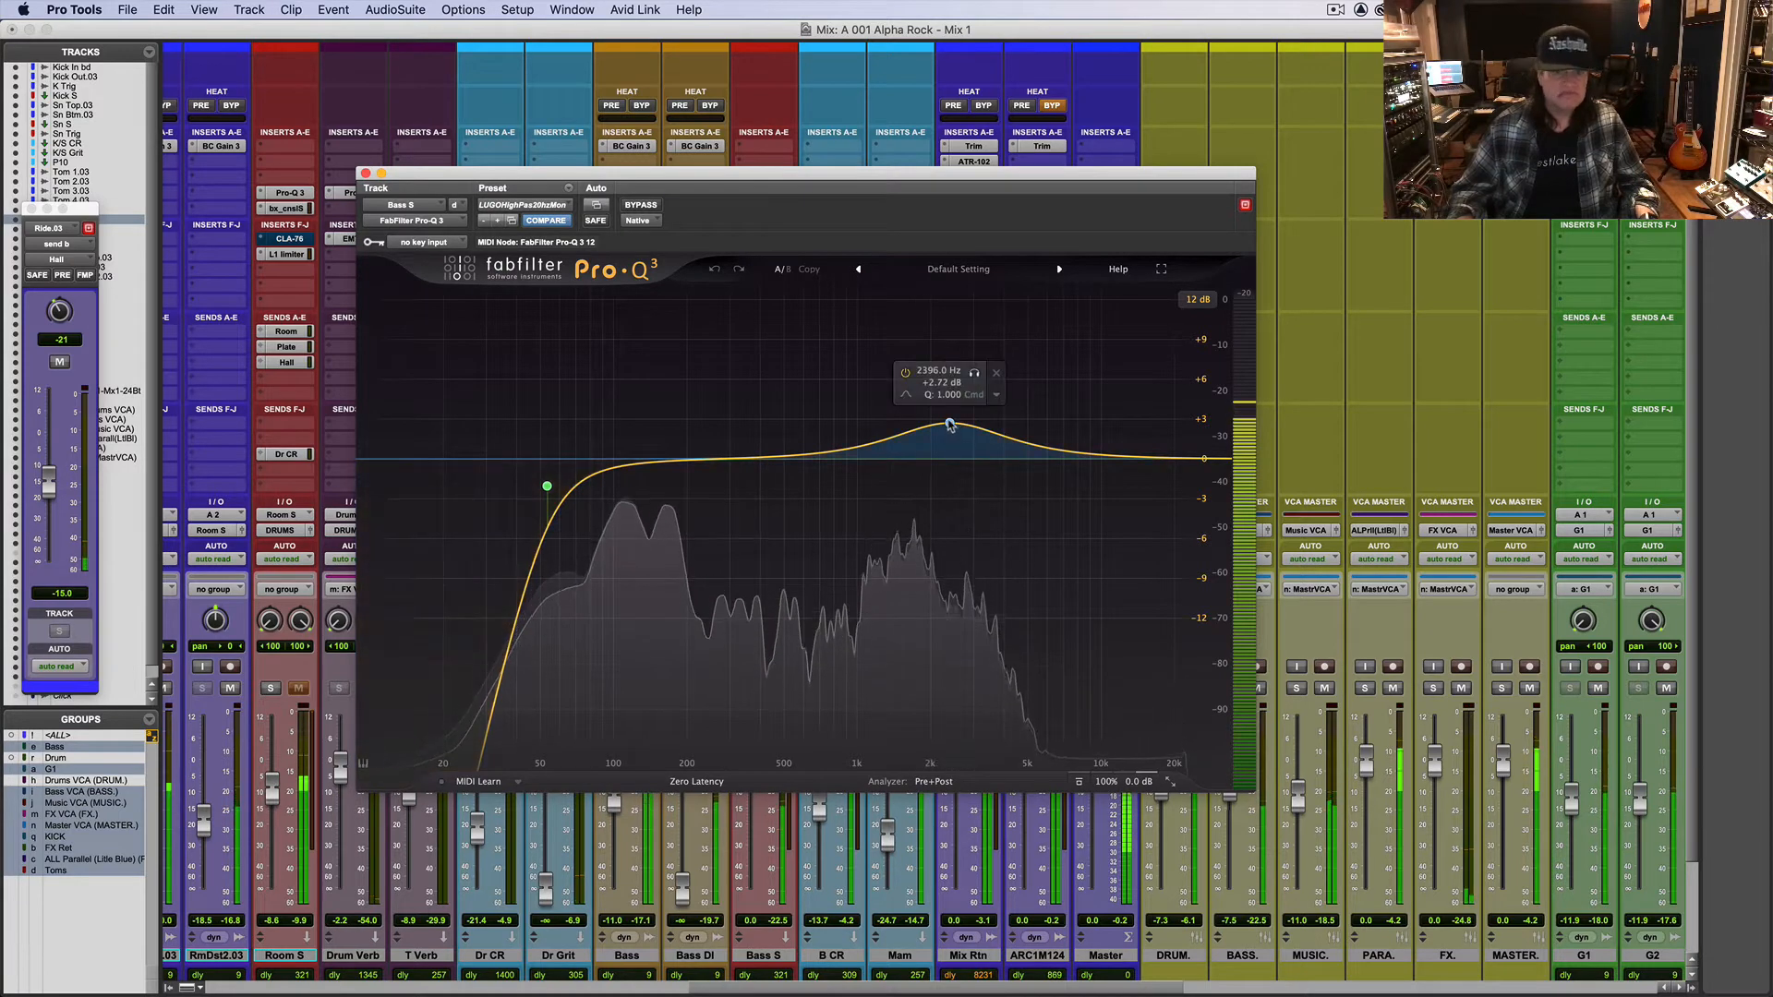
Step: Add a 48 dB/oct high cut at about 5.8 kHz to the Bass S EQ and raise its 2.45 kHz boost to +4.88 dB
click(1137, 460)
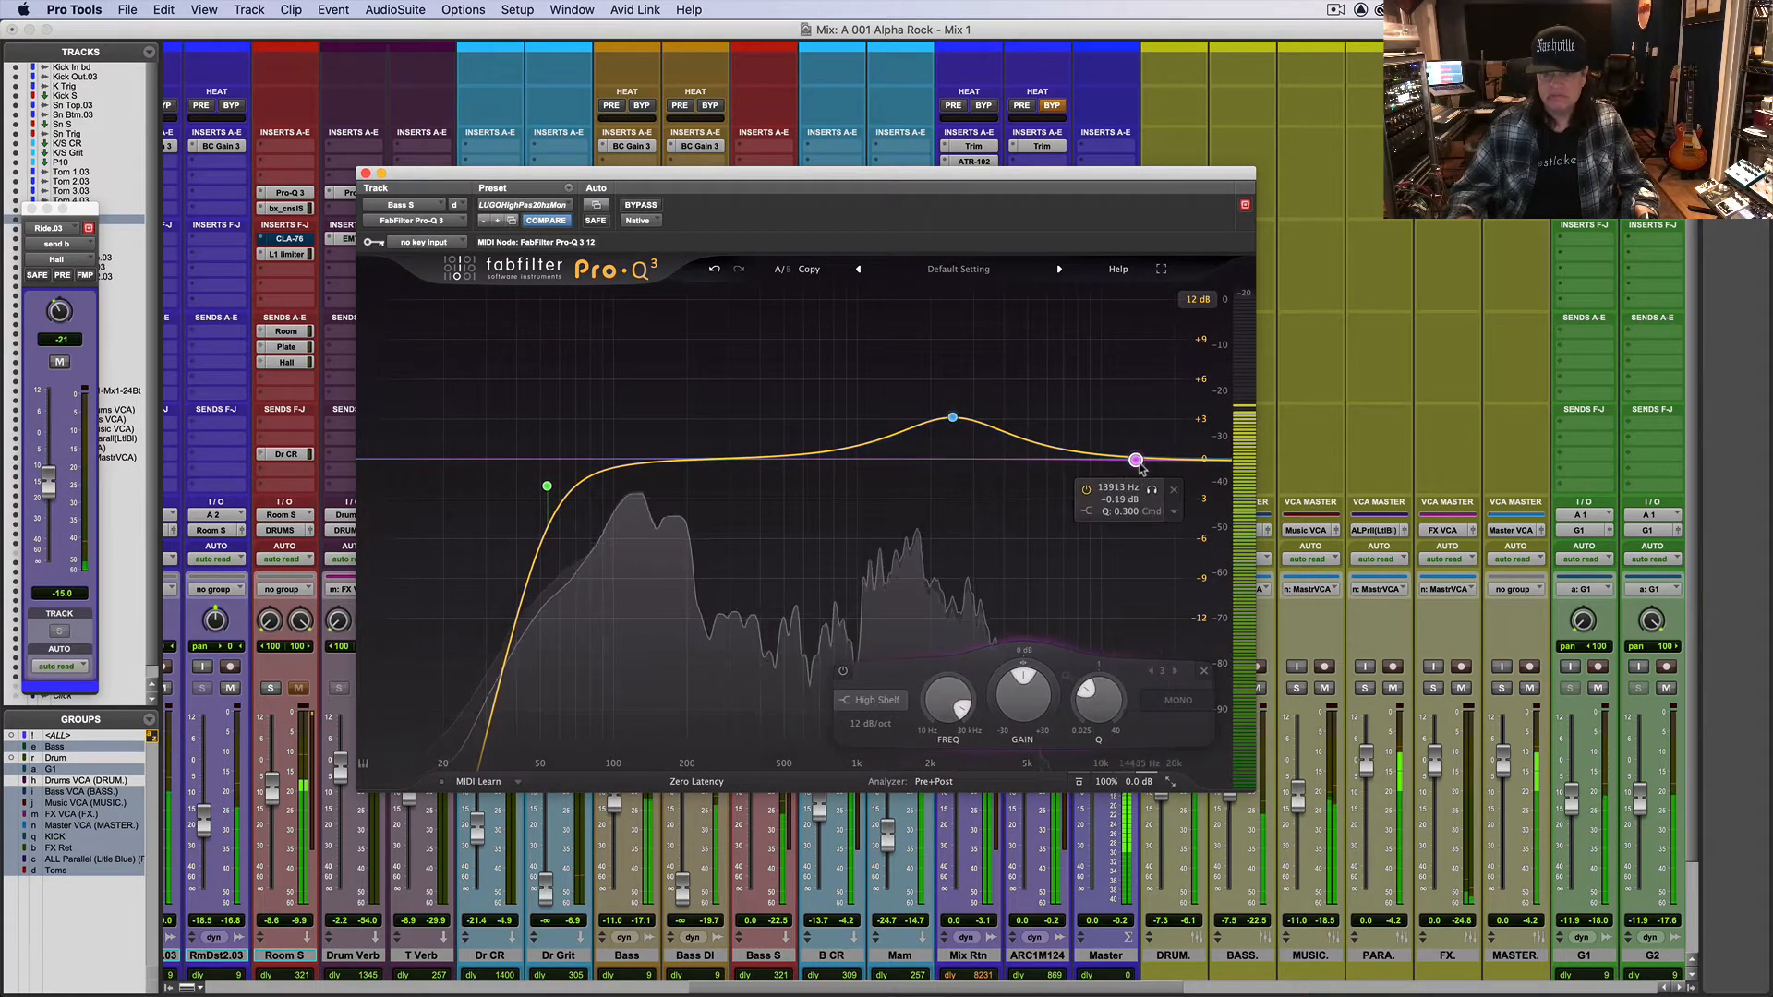
click(877, 700)
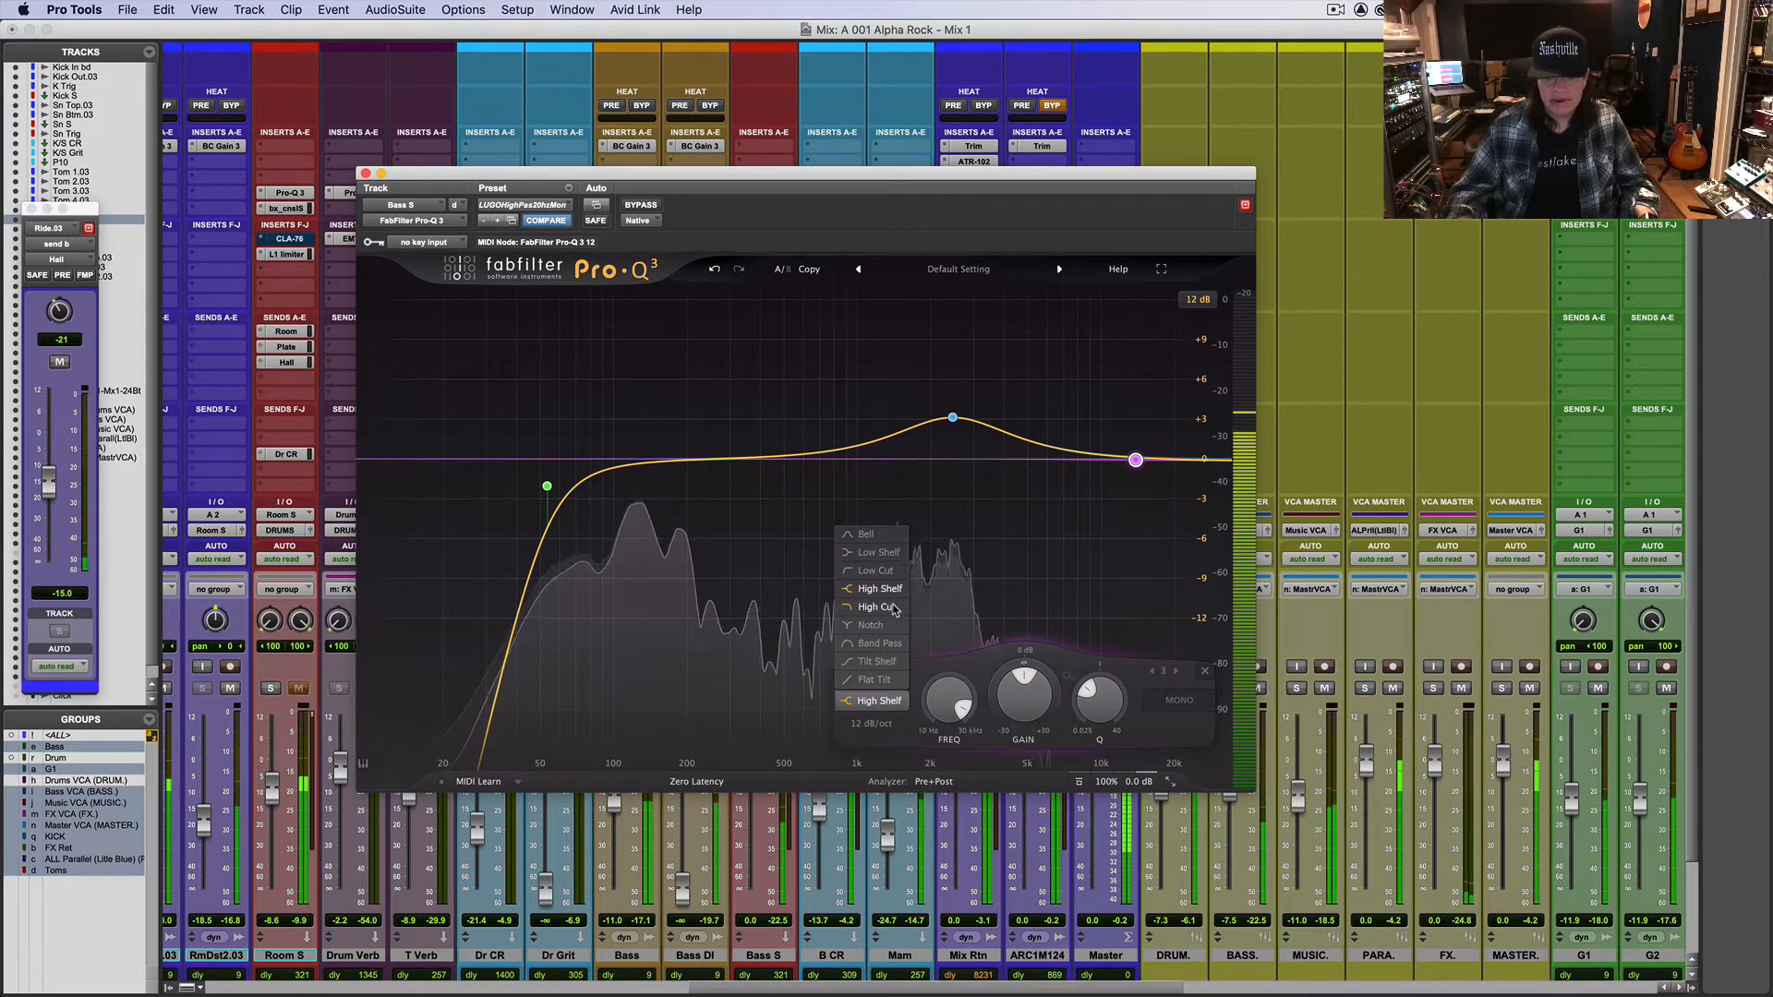
click(894, 608)
click(878, 726)
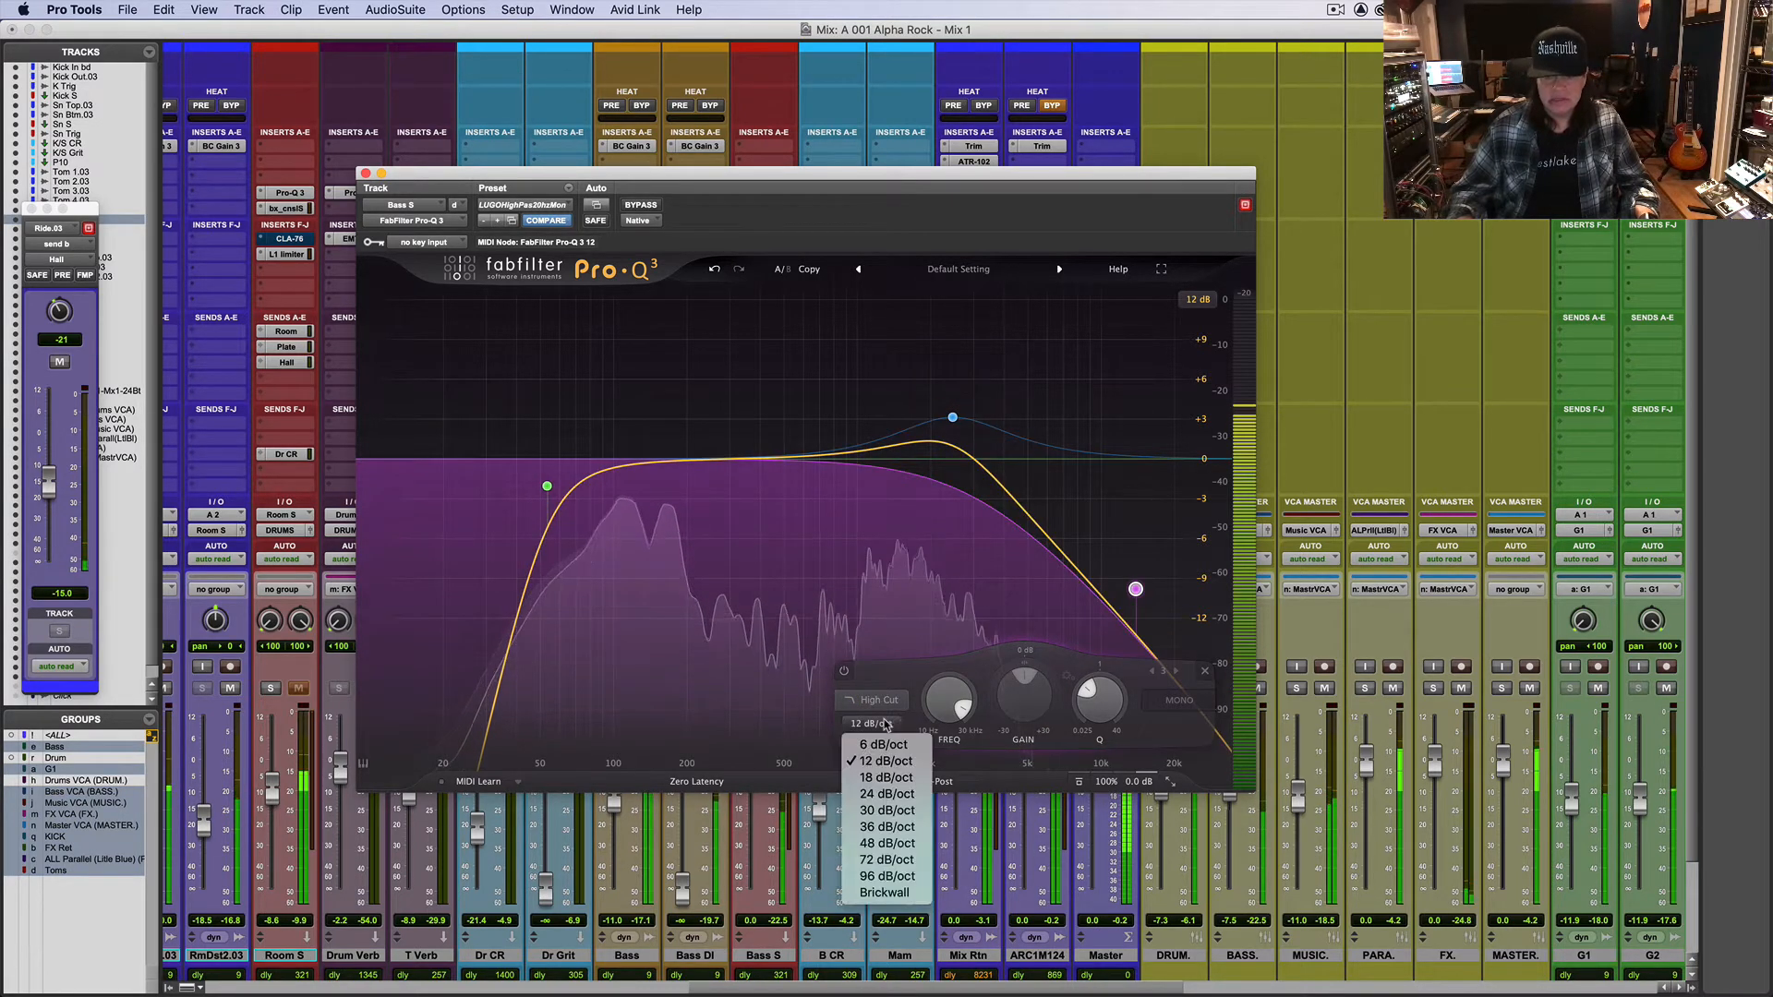
click(893, 843)
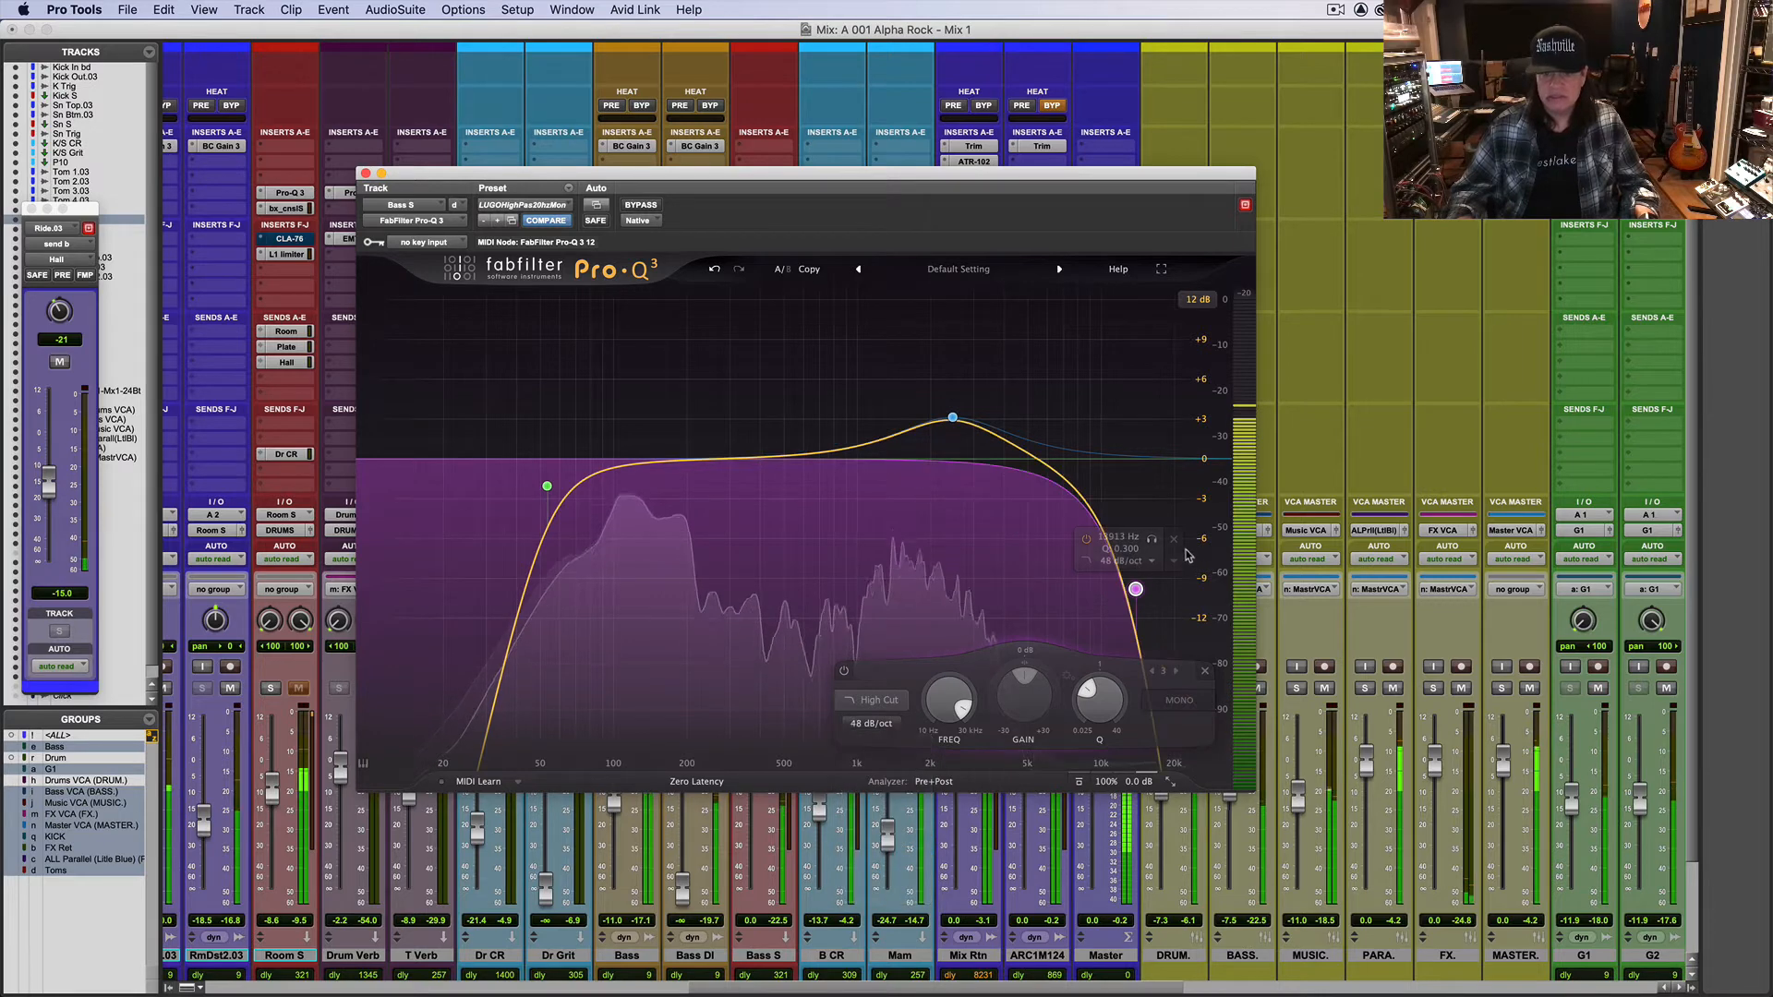
mouse_move(1166, 590)
drag(1136, 588, 1053, 538)
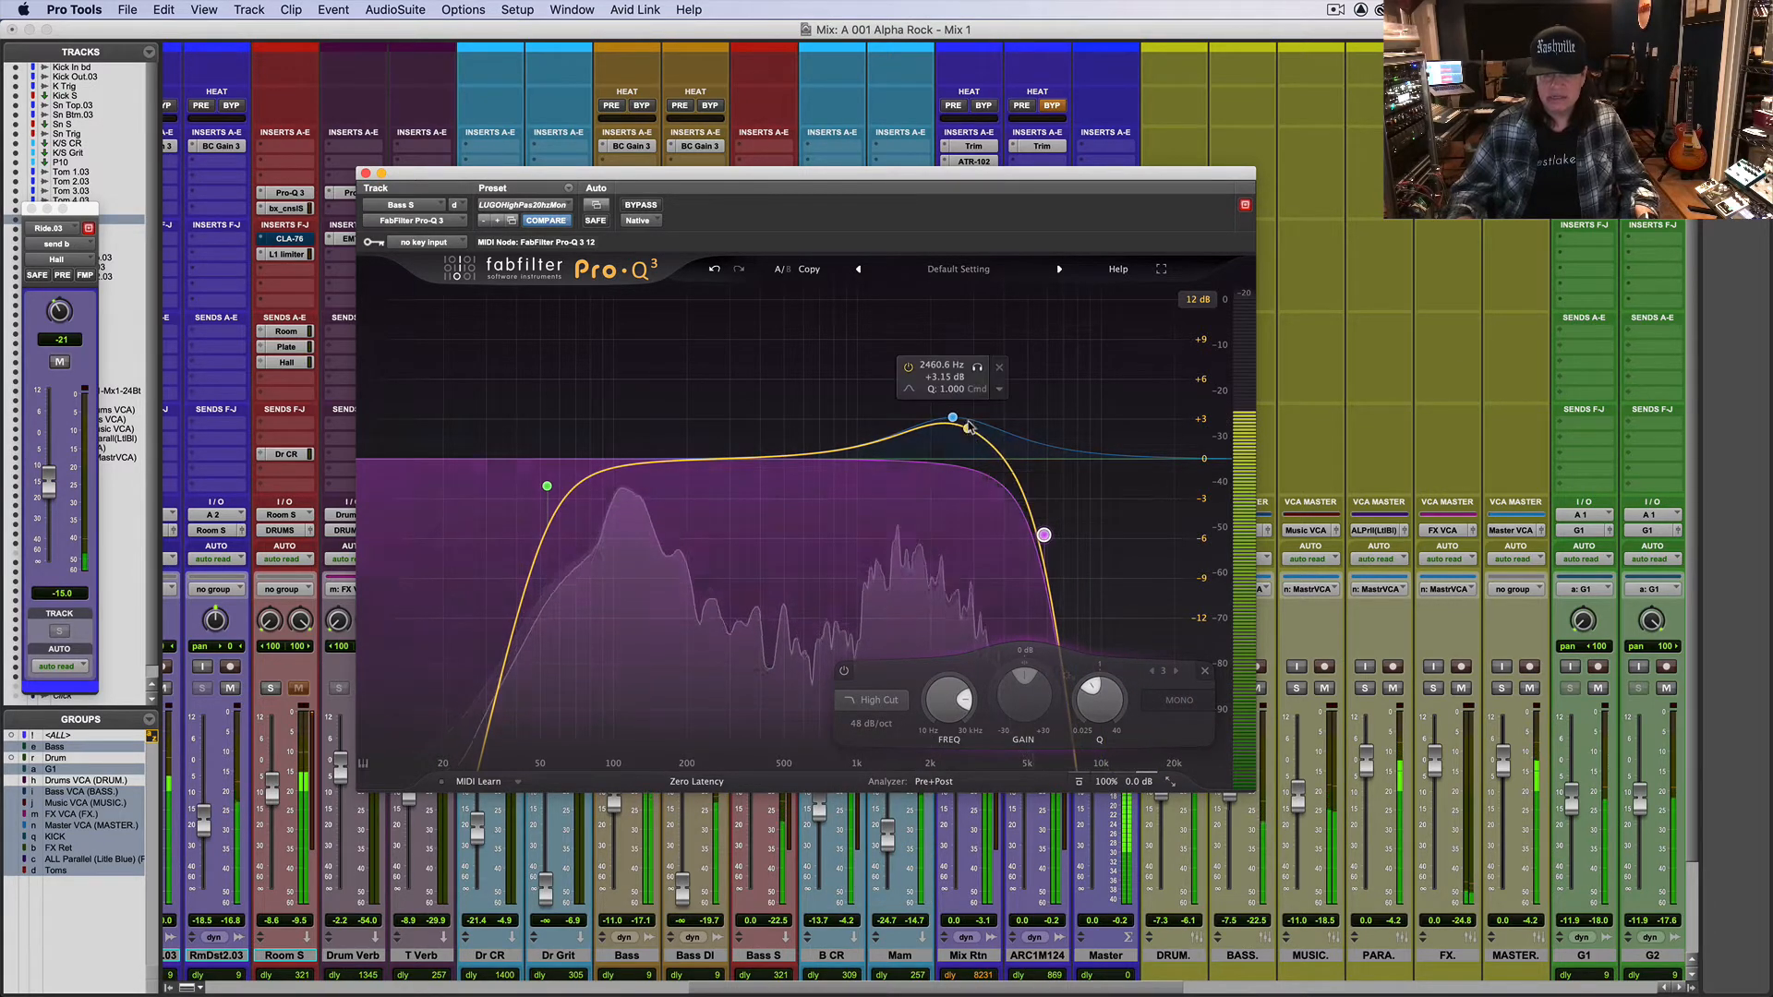
drag(953, 417, 952, 400)
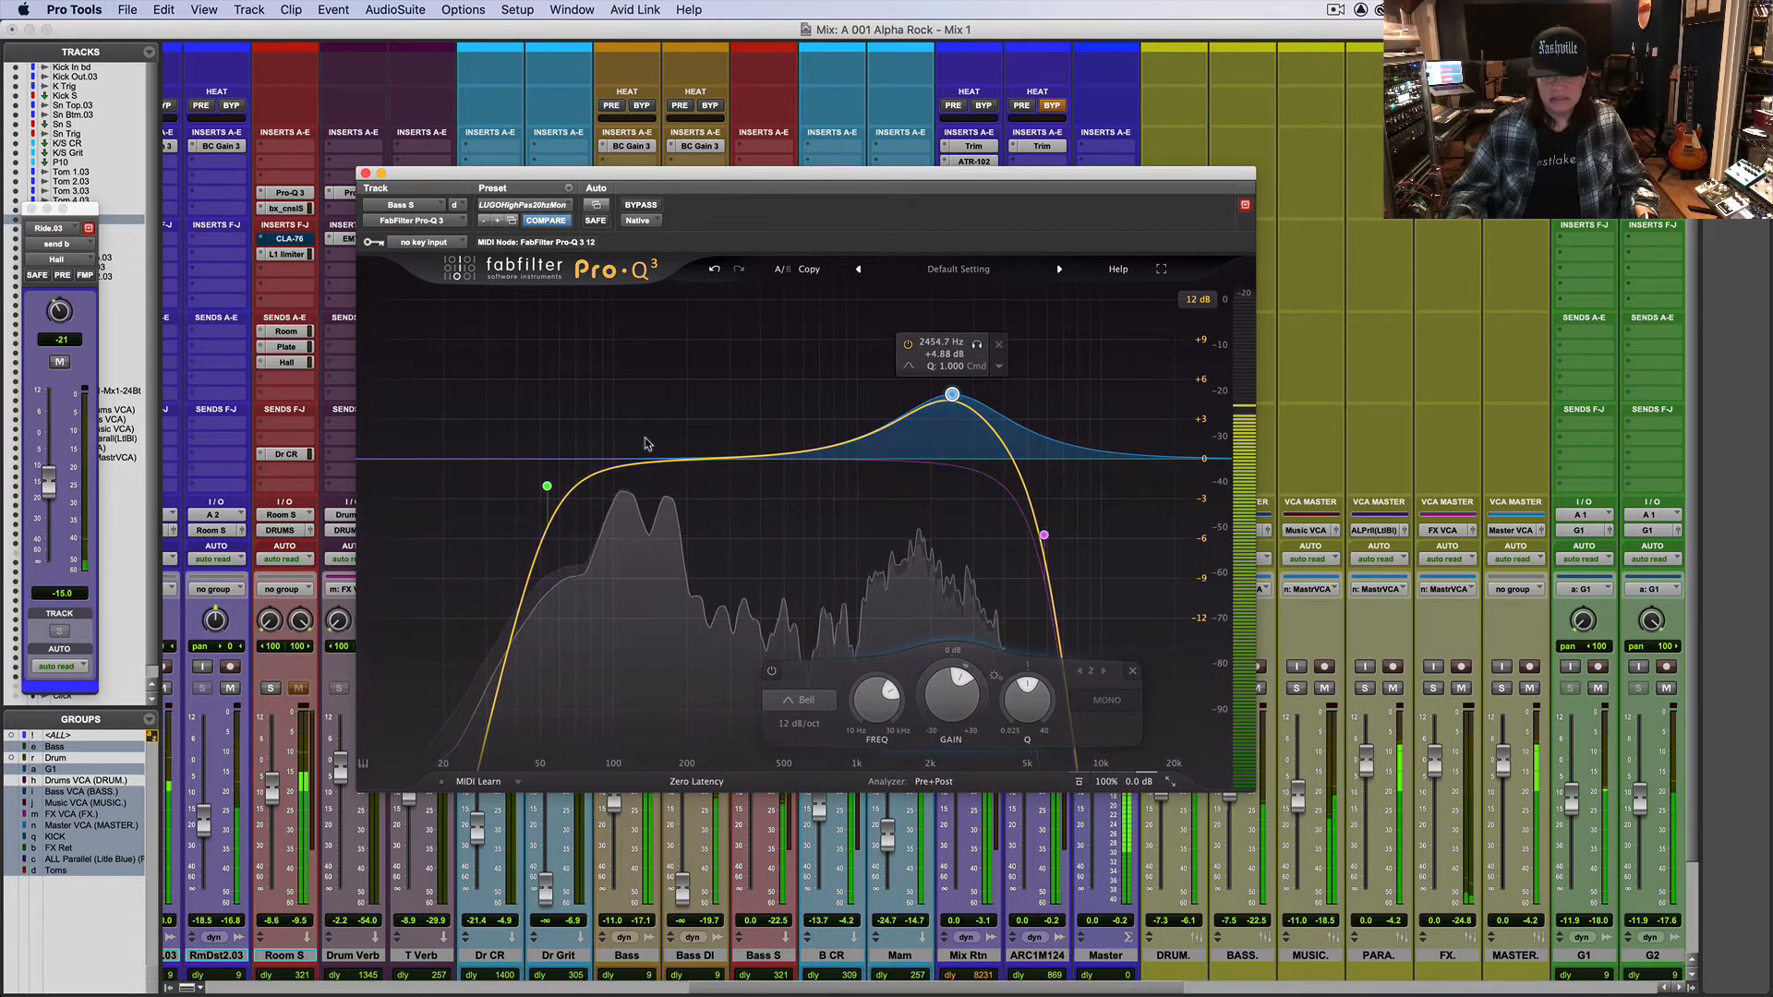
Step: Move the Bass S EQ low cut to about 71 Hz and add a bell cut of about -1.3 dB near 136 Hz
drag(553, 489, 648, 484)
double_click(665, 467)
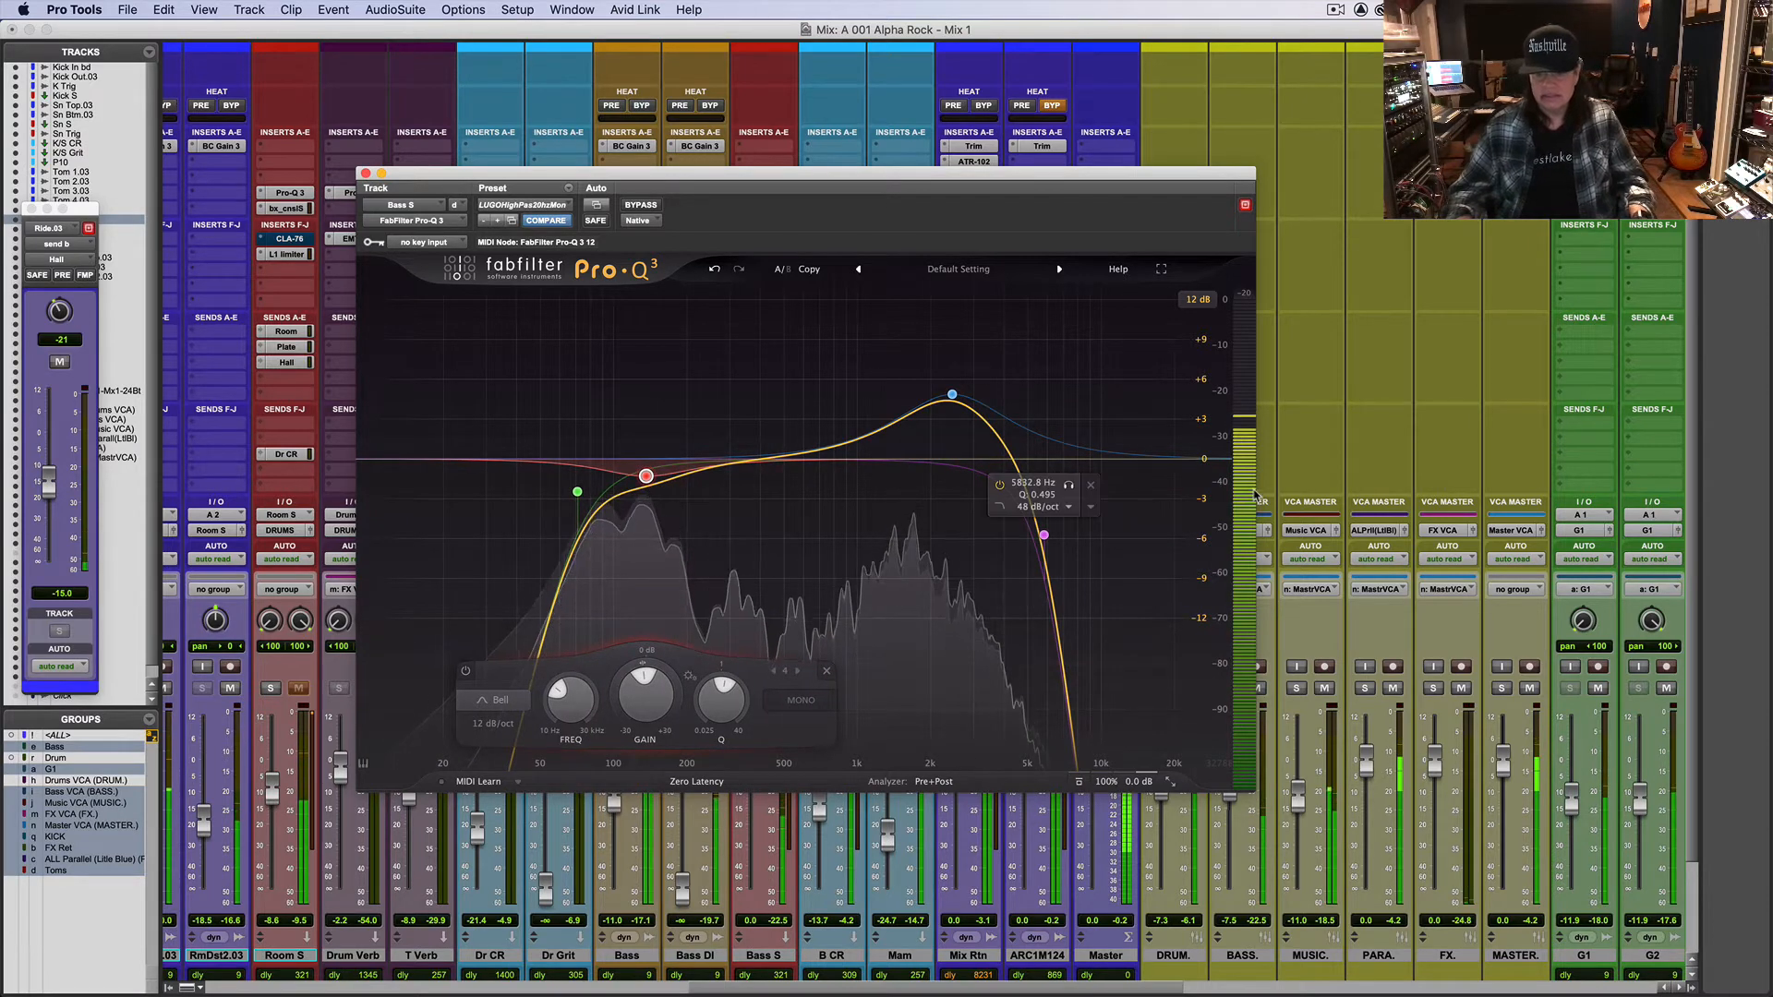
Step: Clear the Bass S solo and move its EQ window aside to uncover the mixer channels
drag(982, 172, 1772, 305)
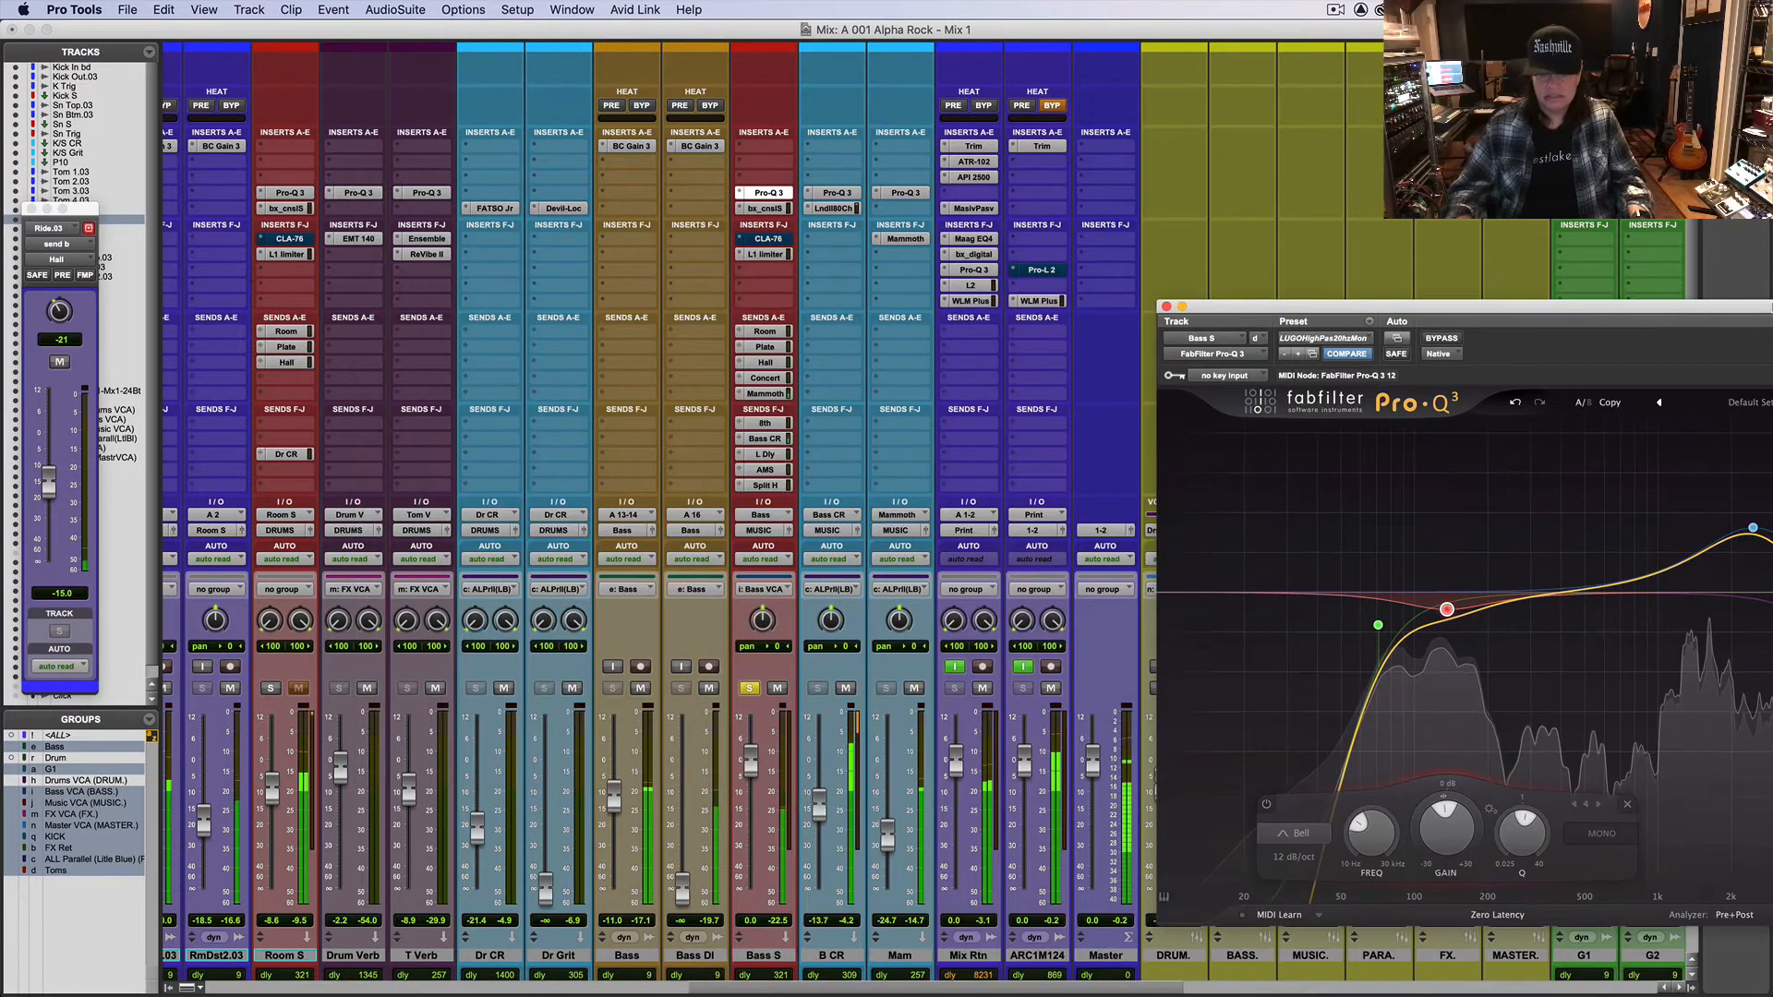
click(749, 688)
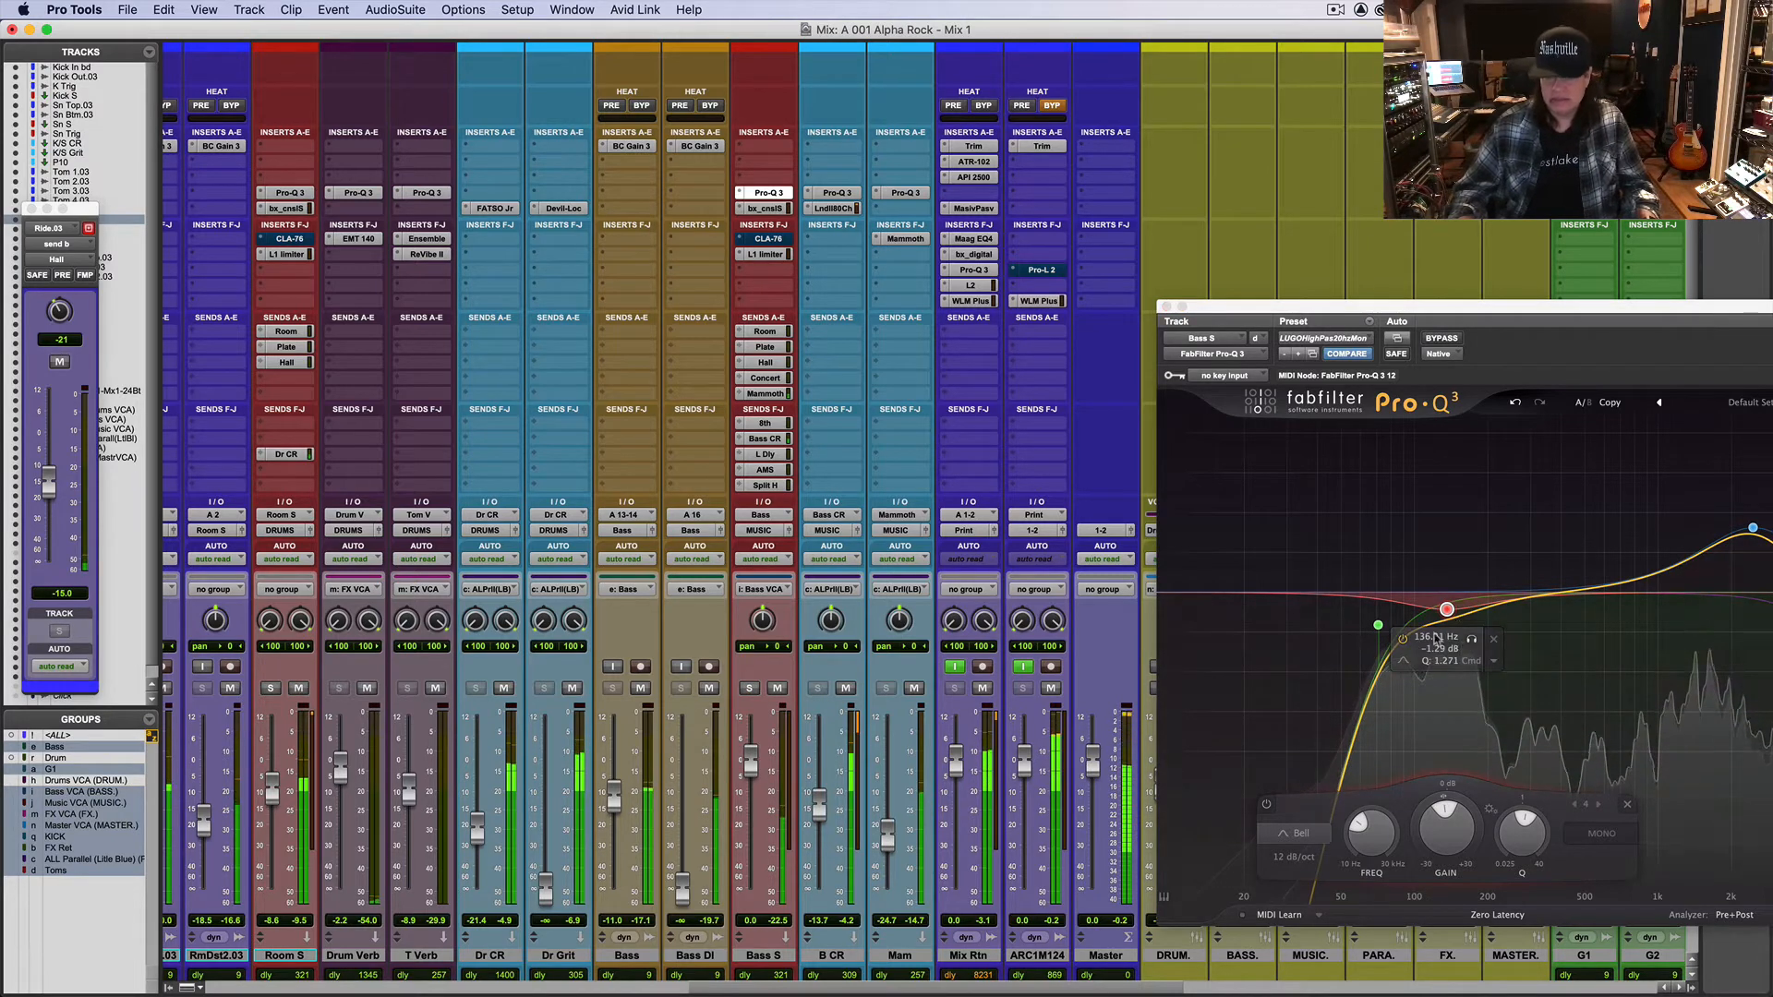
drag(1392, 305, 1608, 397)
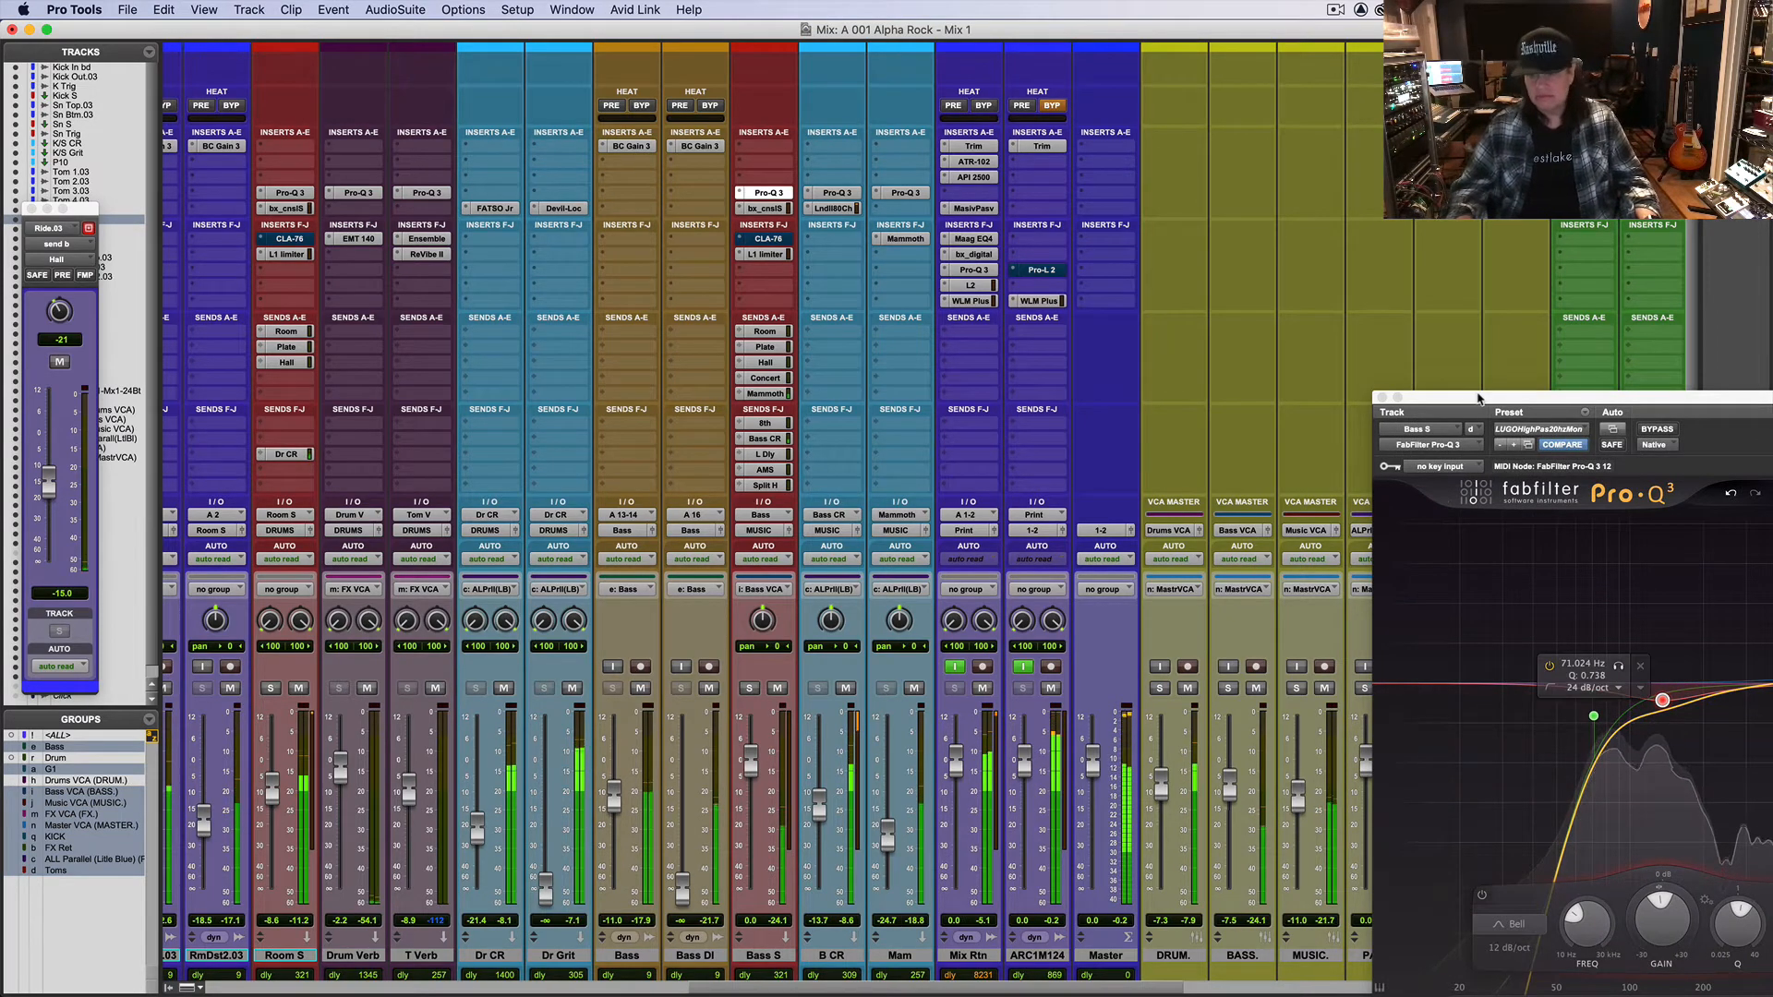
Step: Ease the Bass S EQ bell cut to about -0.67 dB near 133 Hz and raise the 71 Hz low cut's Q to about 0.77
drag(1404, 398, 721, 159)
click(1251, 388)
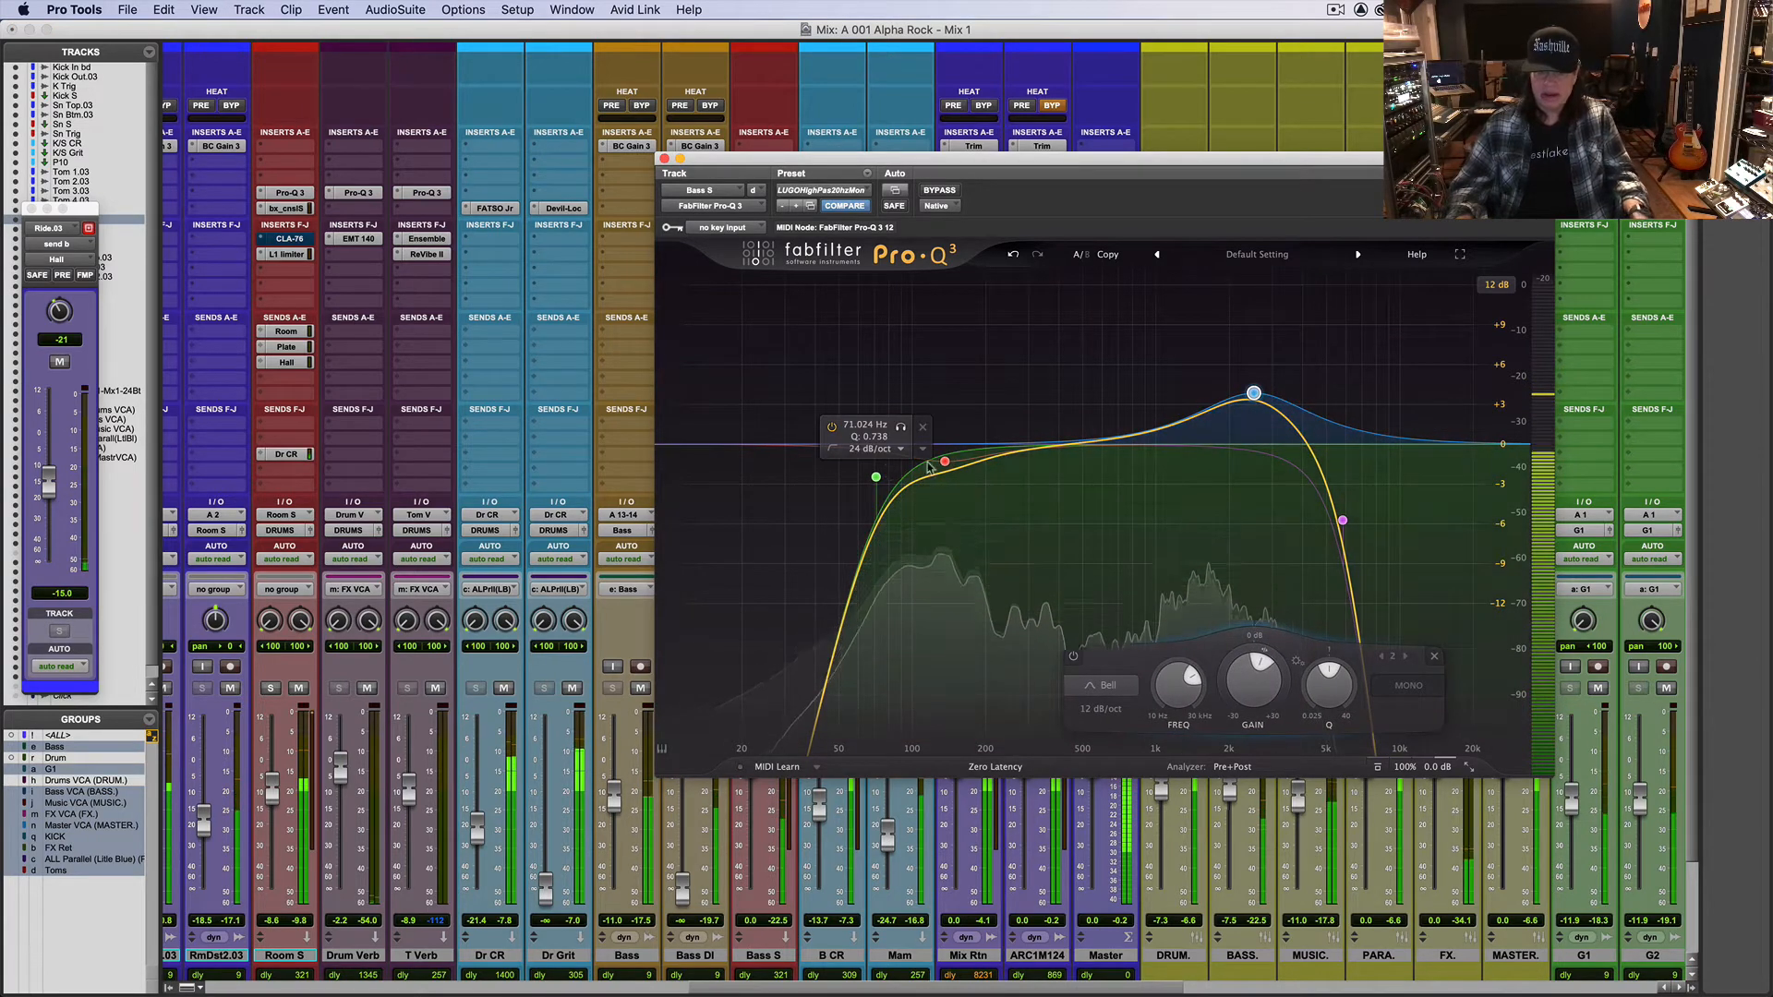
mouse_move(946, 464)
drag(946, 464, 943, 453)
click(876, 475)
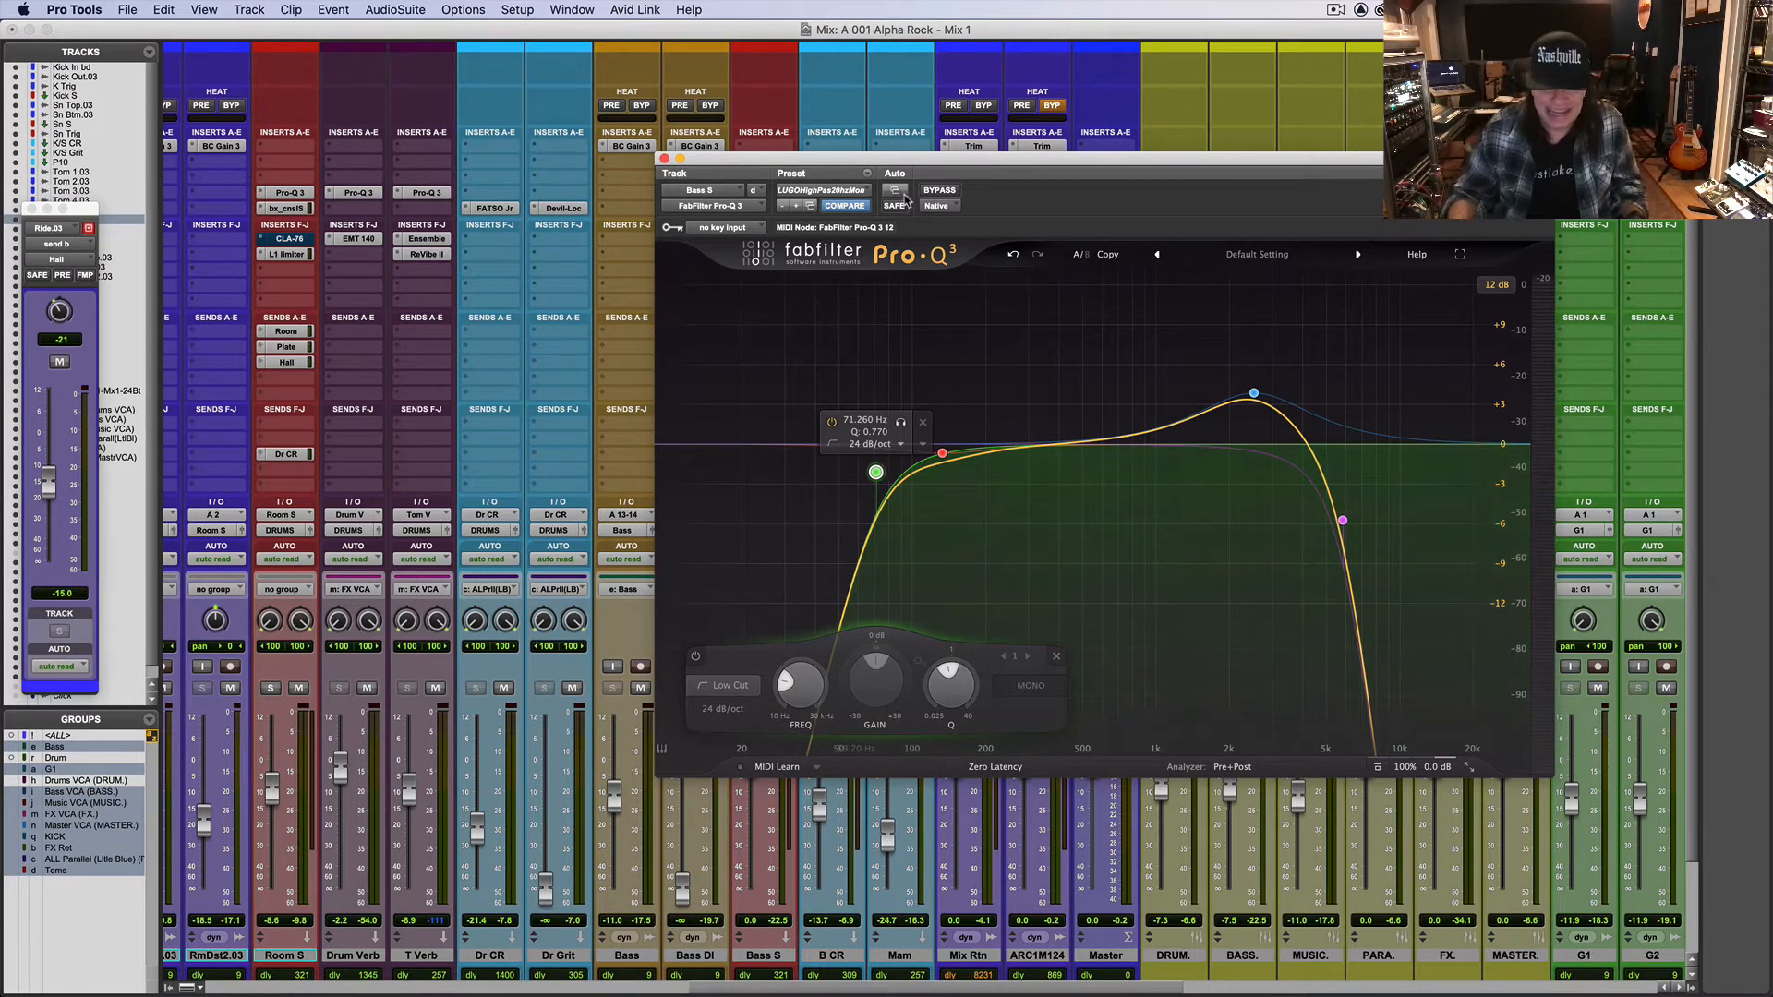
drag(795, 161, 1152, 137)
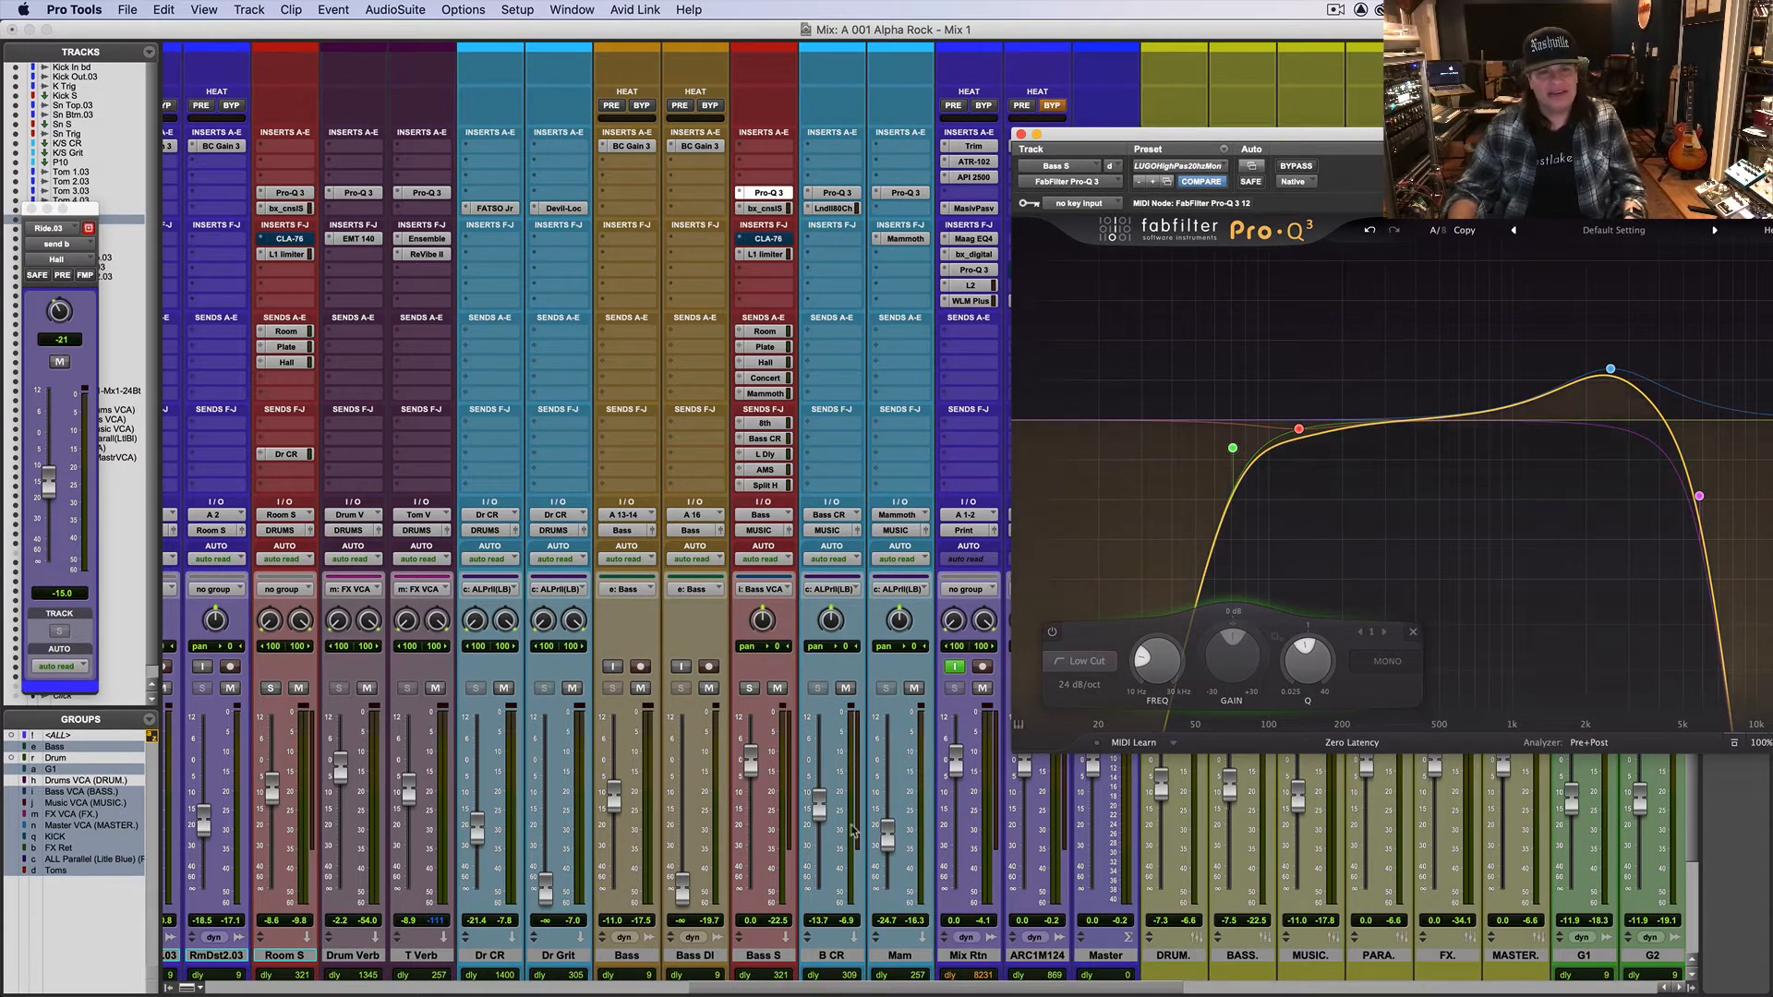
Step: During playback, shift the Bass S EQ boost to about 2.2 kHz with more gain and lower the low cut to about 61 Hz
key(space)
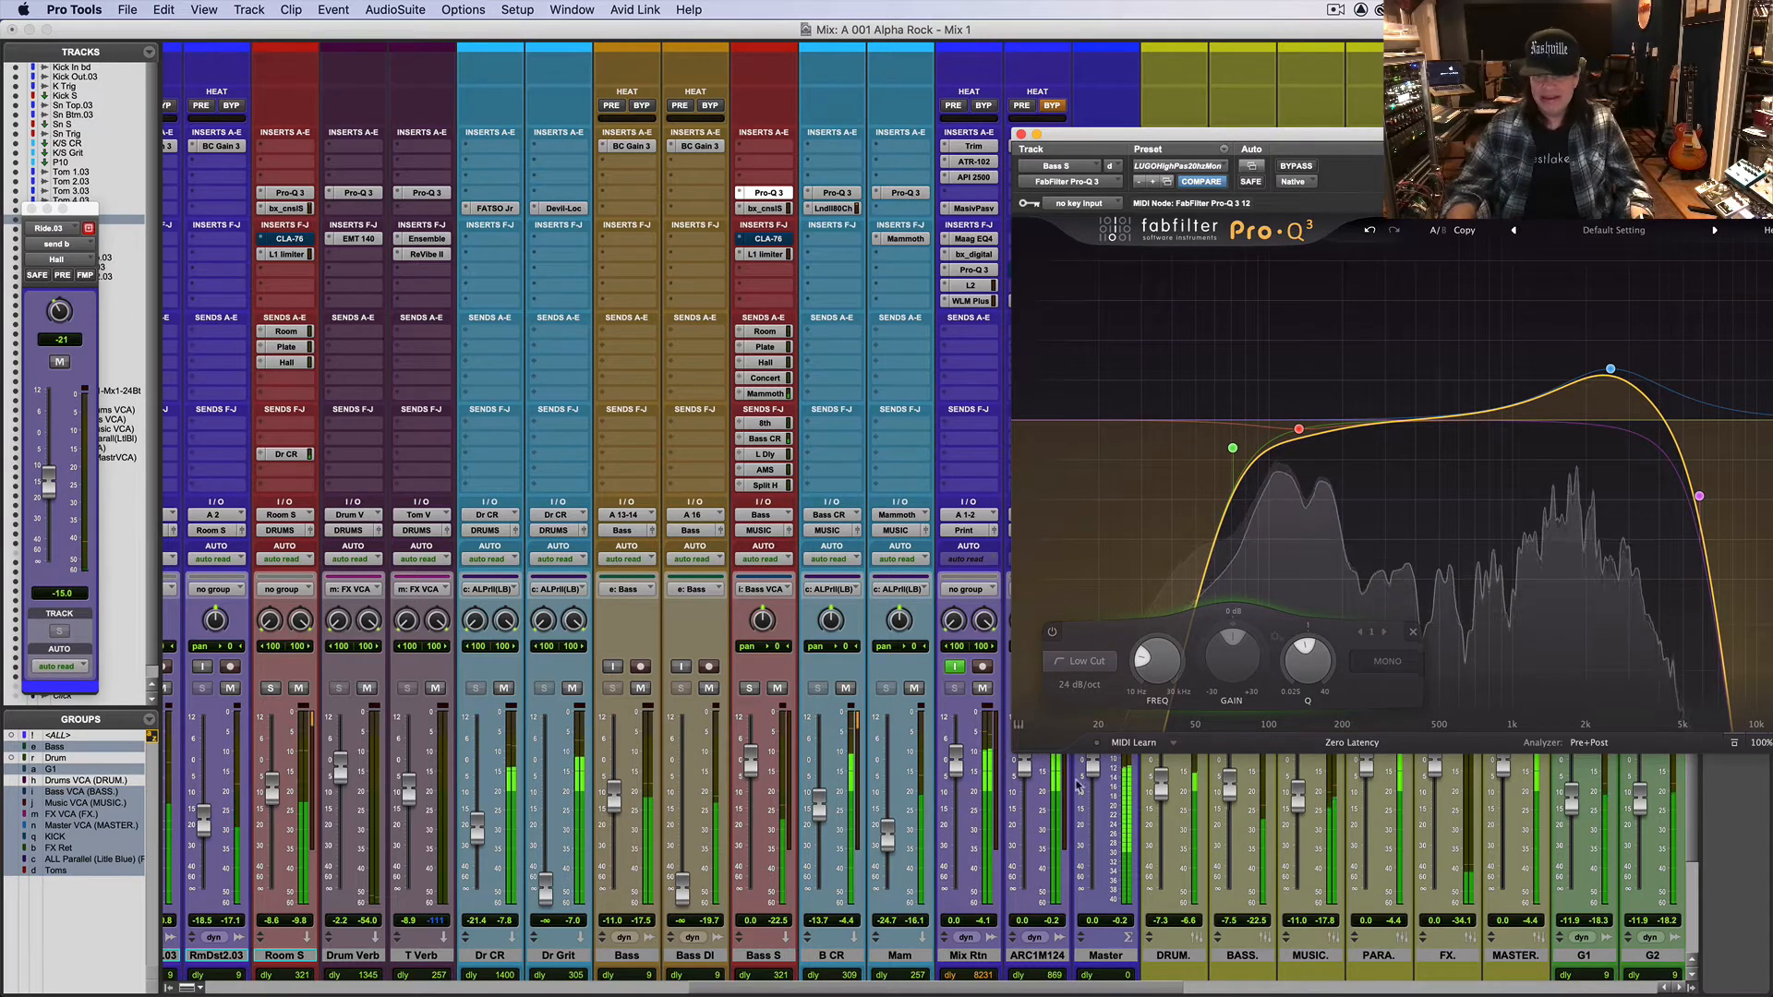
drag(1611, 369, 1598, 355)
drag(1686, 647, 1688, 637)
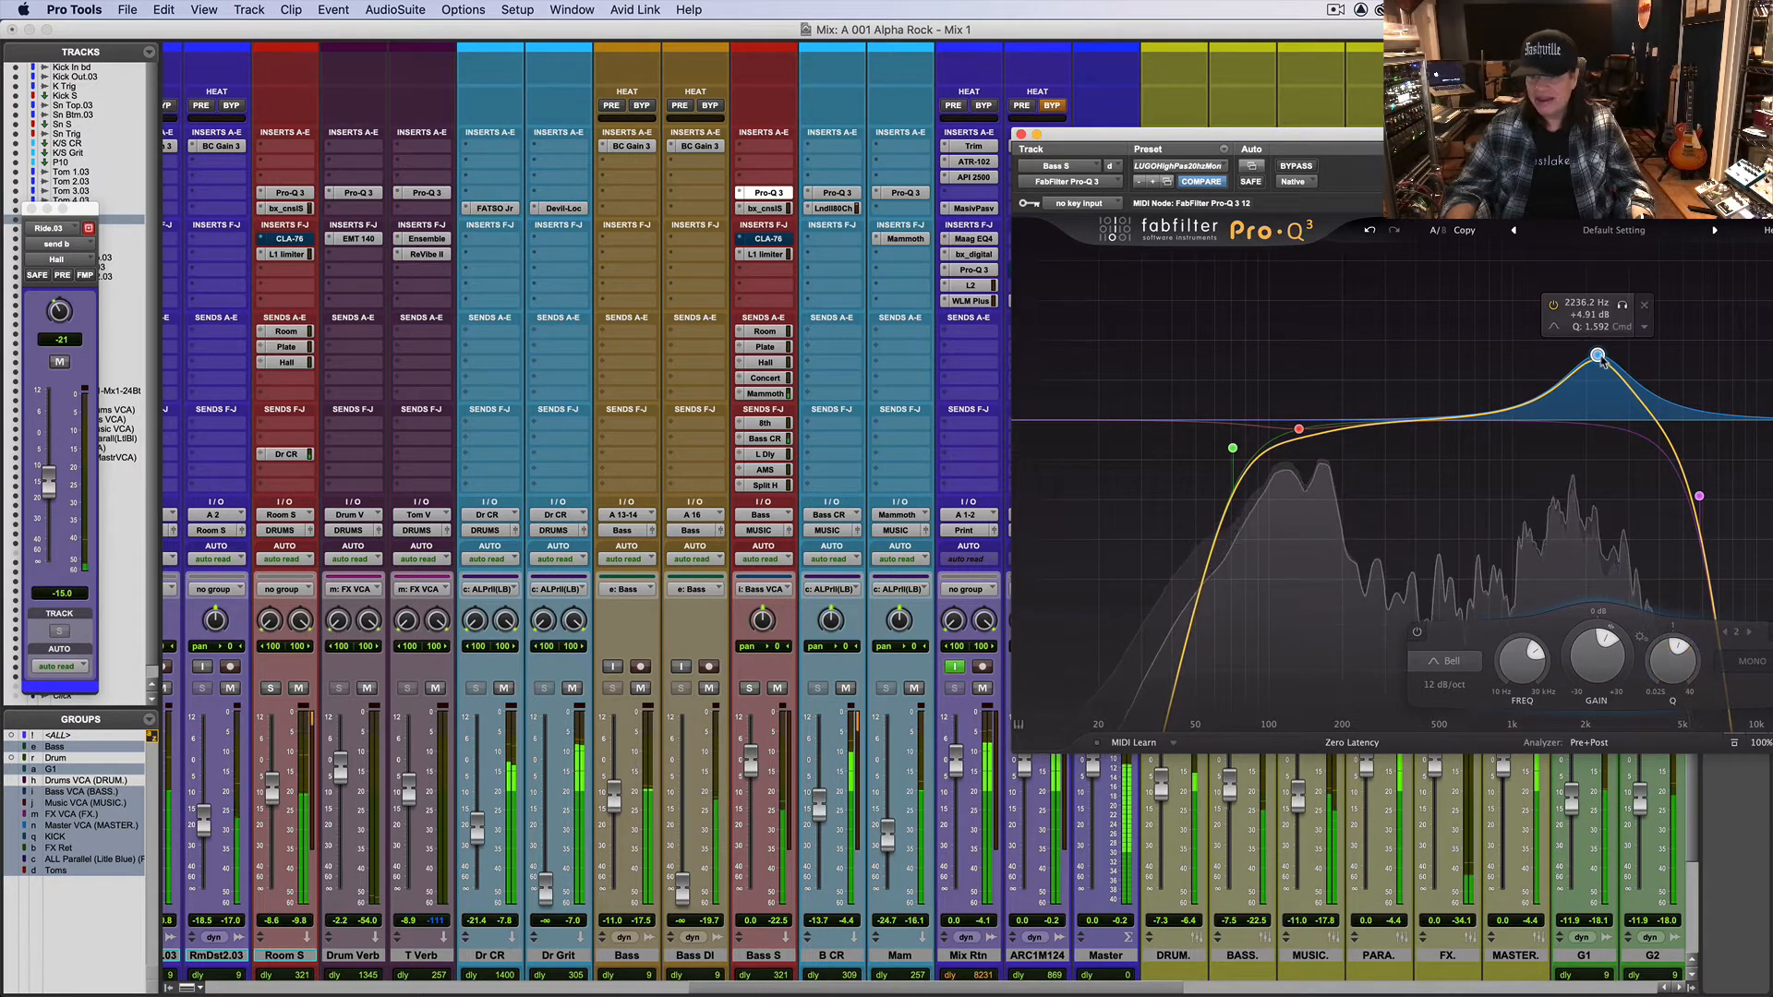
mouse_move(1600, 362)
mouse_down()
mouse_move(1586, 289)
mouse_move(1600, 344)
mouse_up()
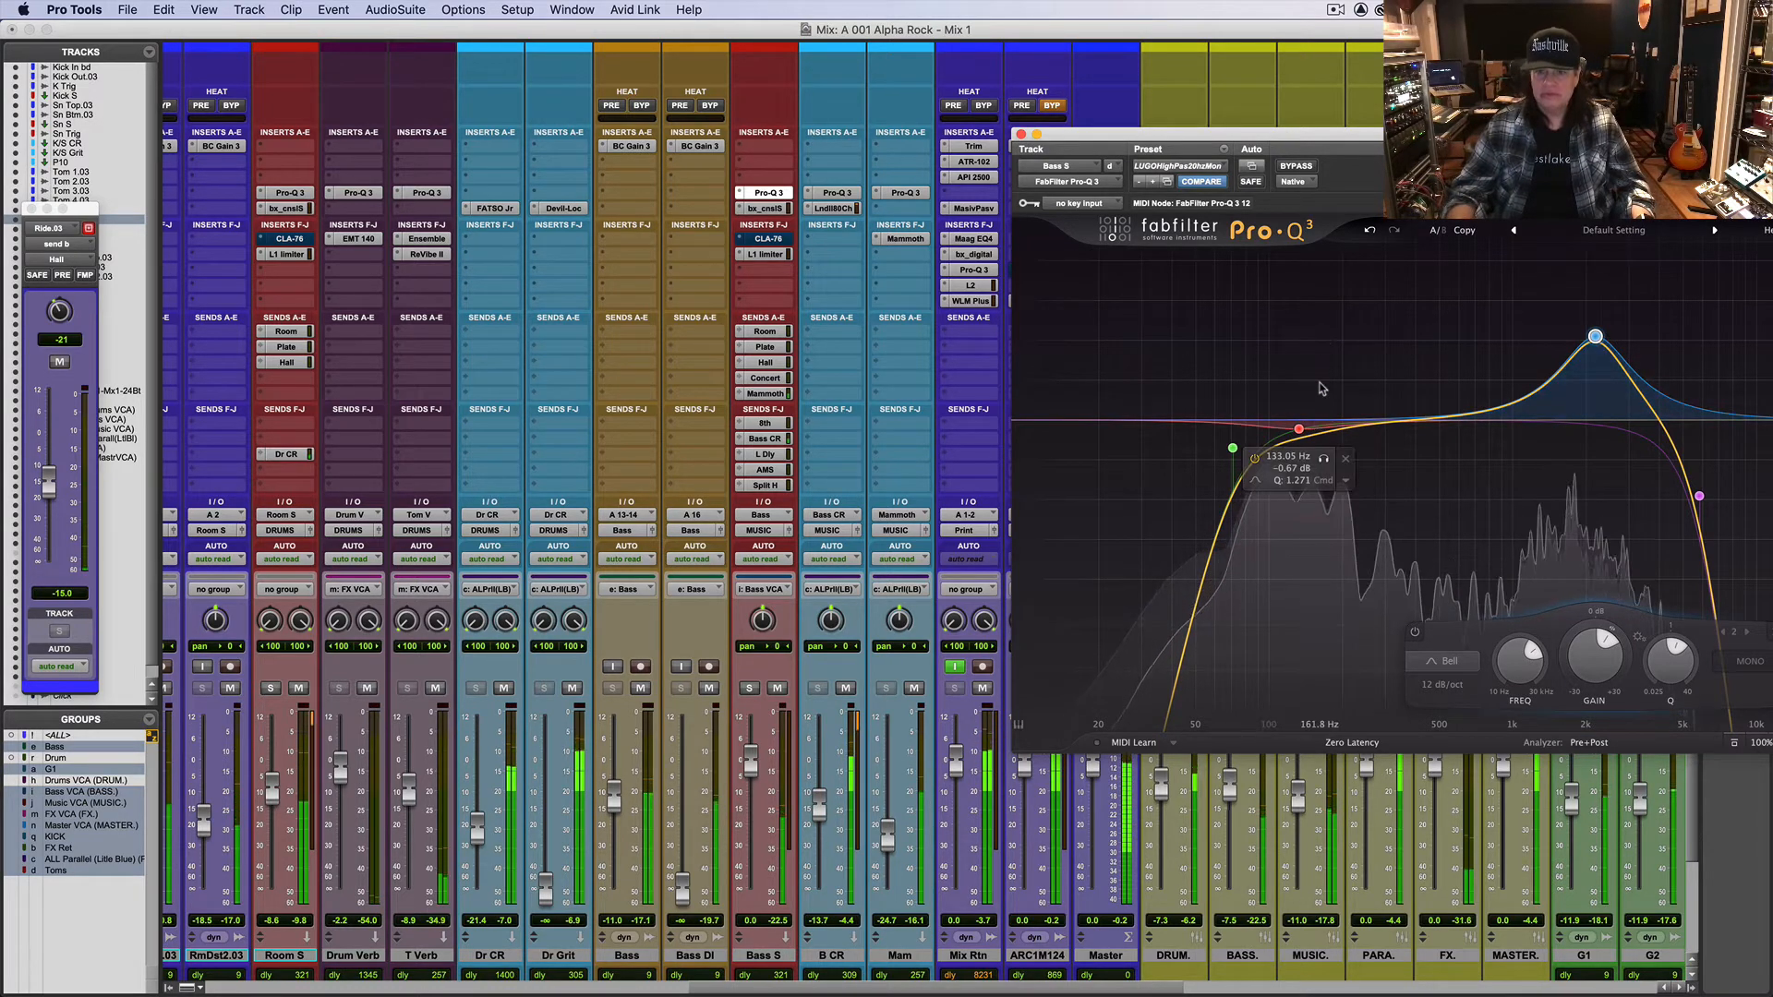
click(1233, 448)
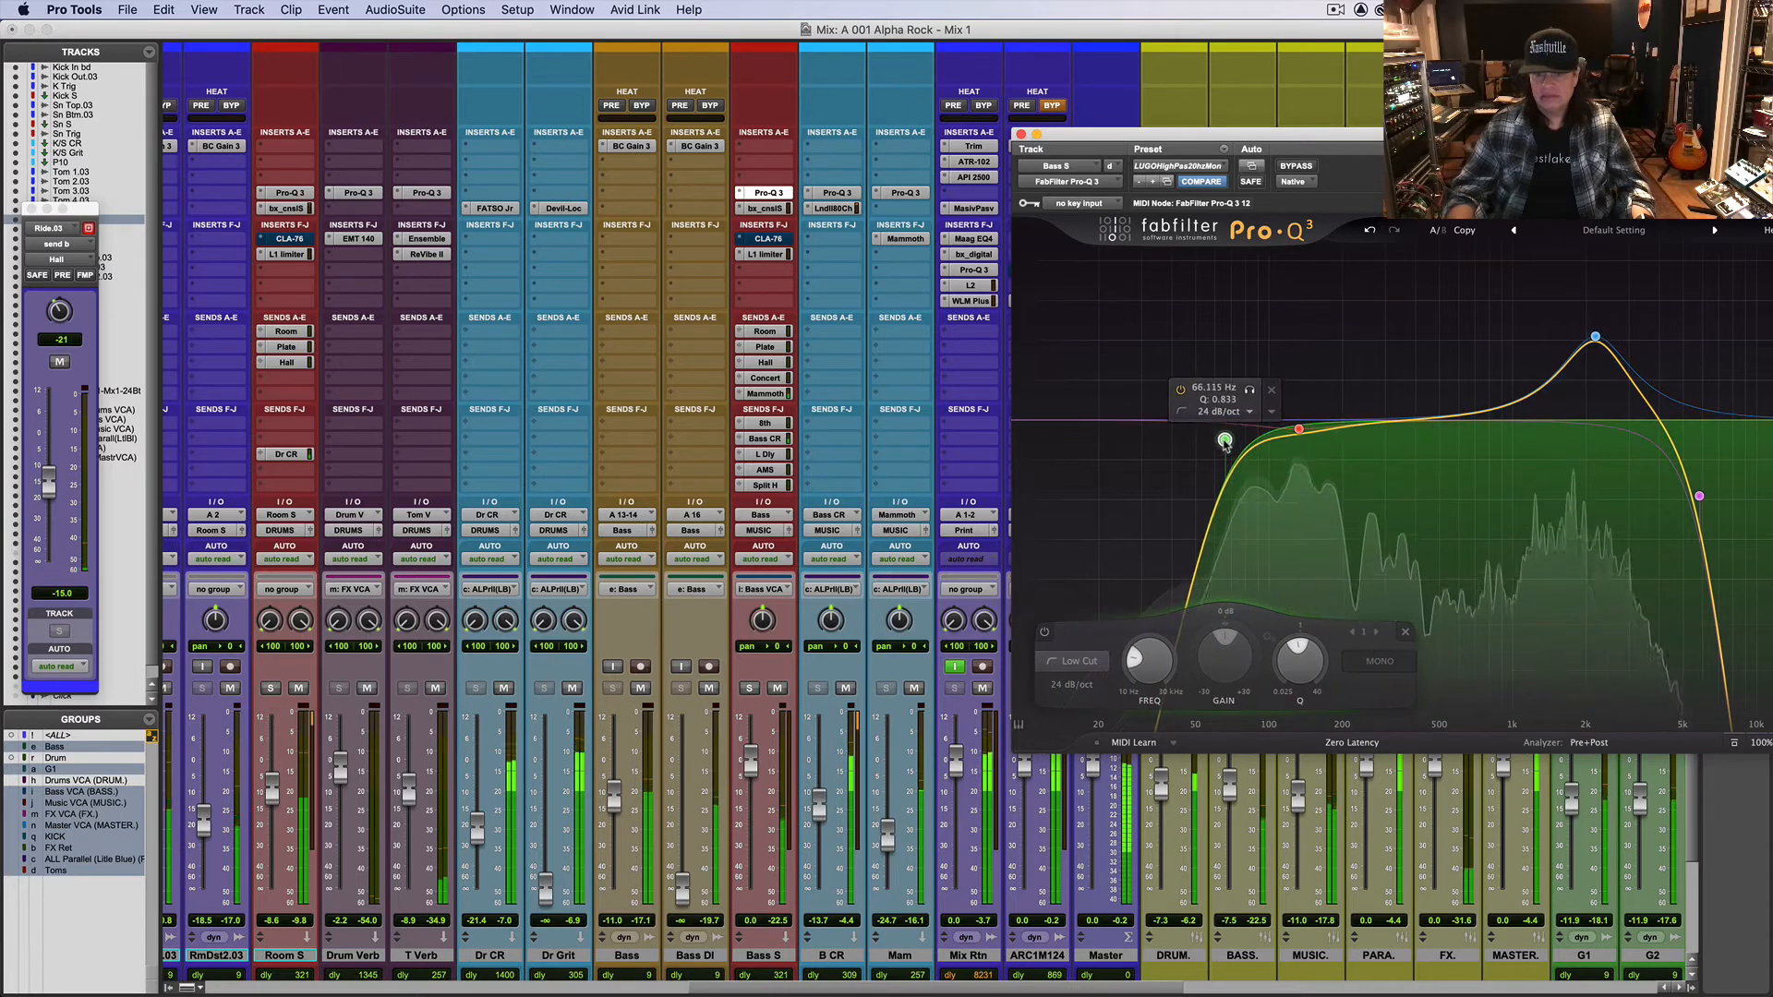
drag(1226, 445, 1218, 444)
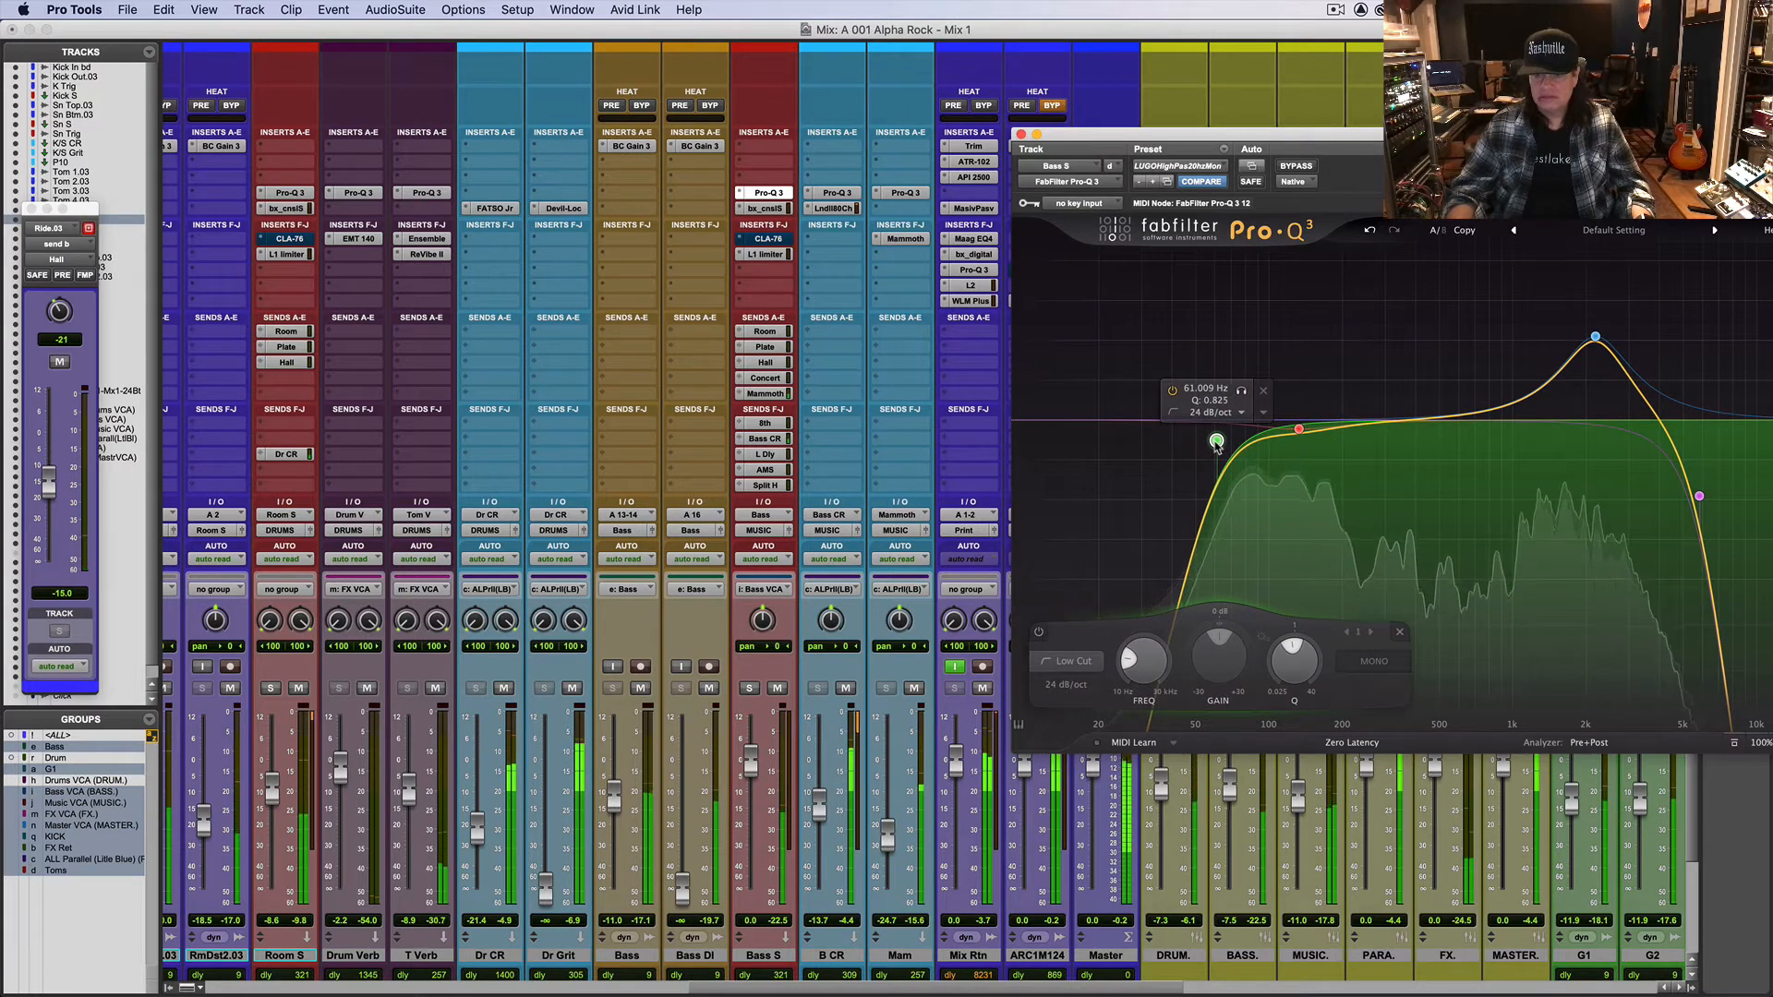
Step: Add a slight bell cut just above 500 Hz to the Bass S EQ, ease the 133 Hz cut to about -0.51 dB and close it
click(1445, 430)
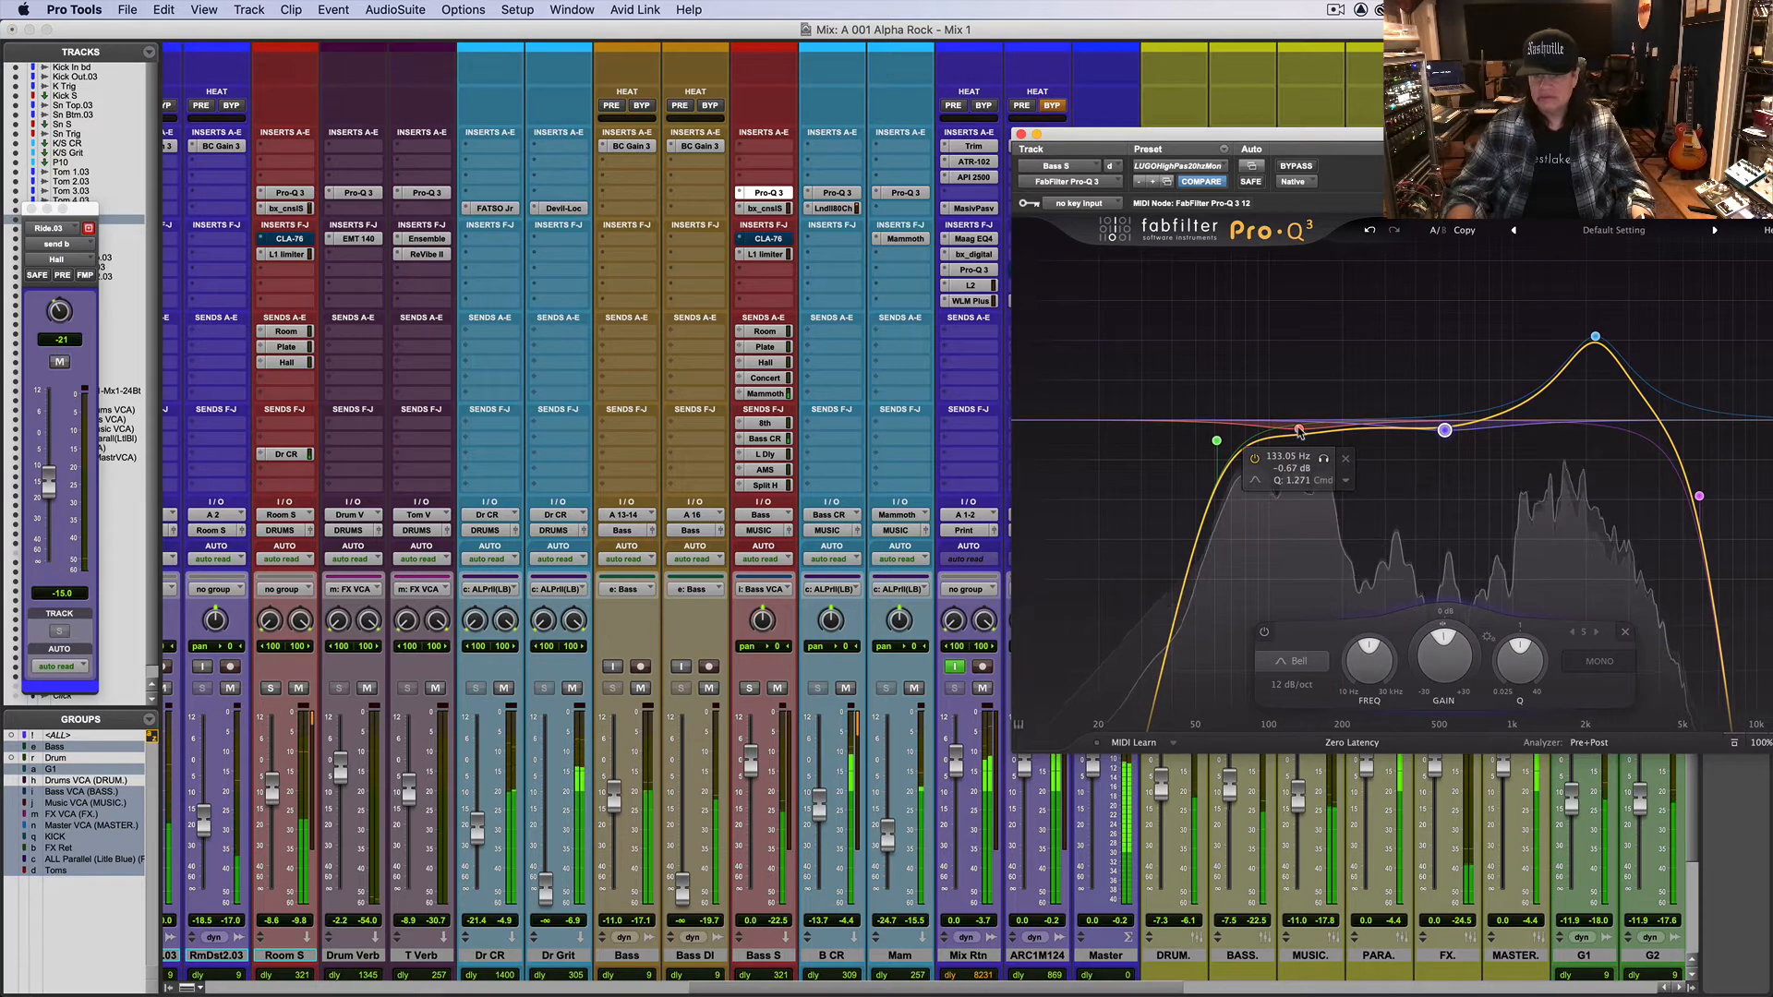
click(1298, 430)
drag(1300, 430, 1300, 428)
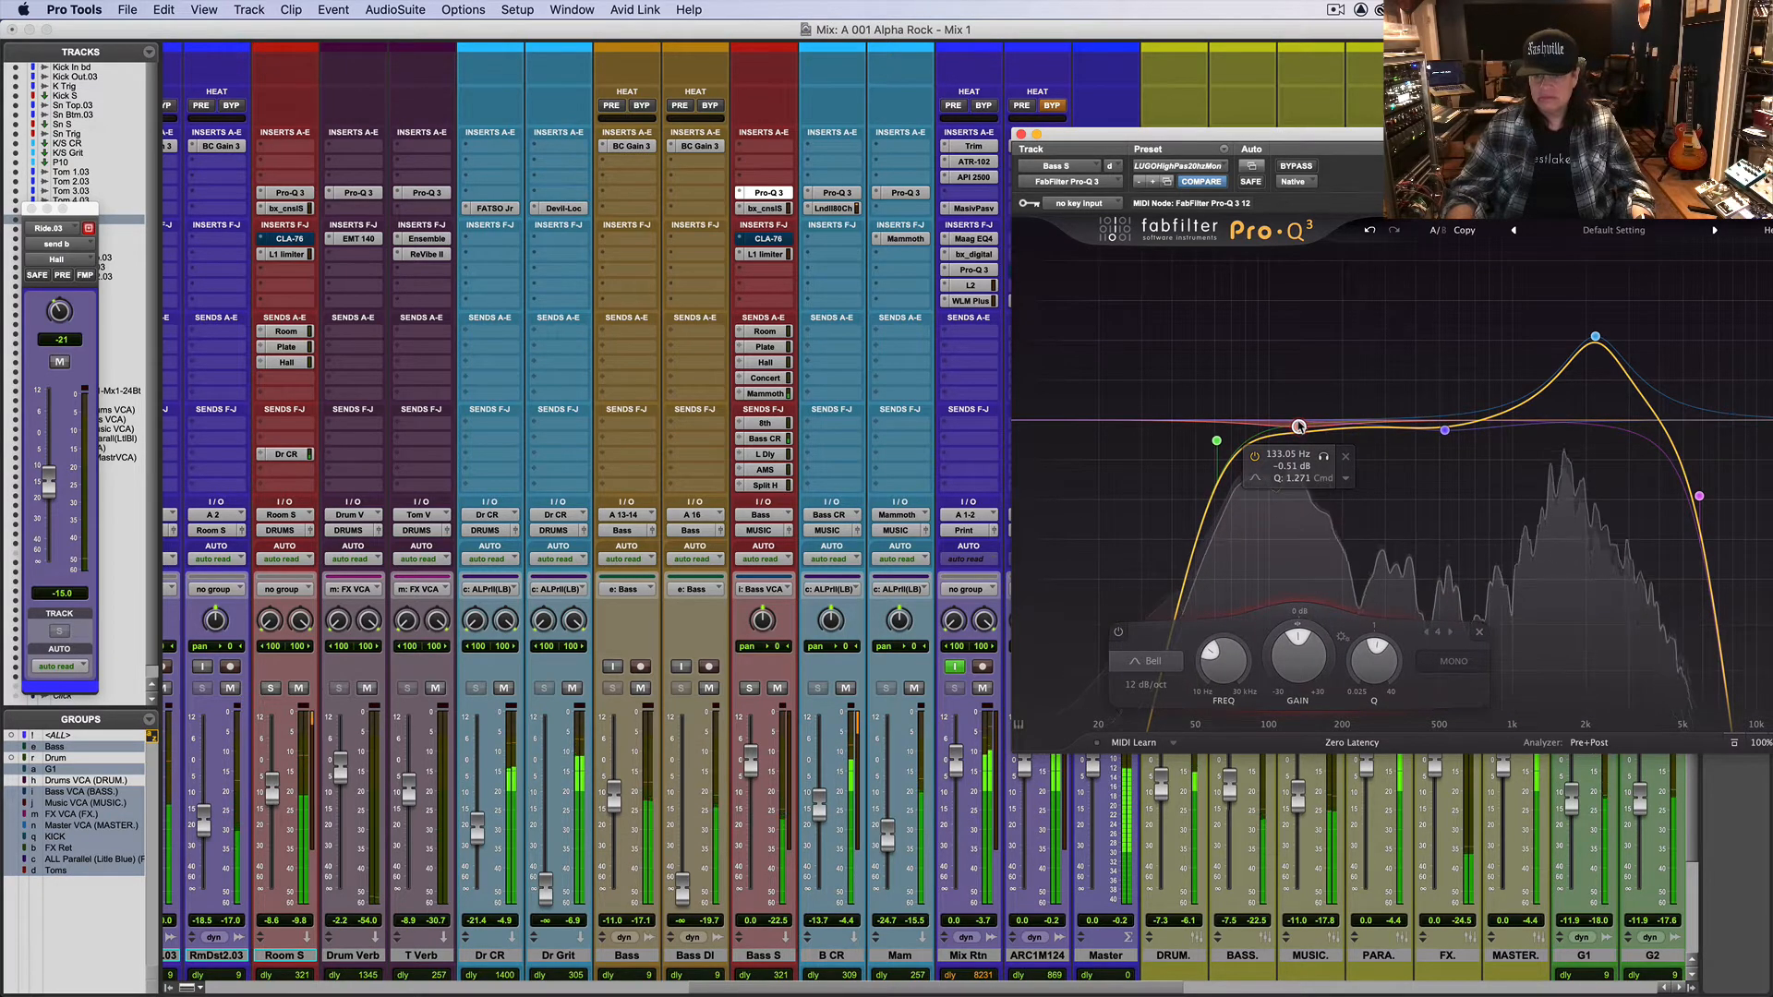
click(1021, 135)
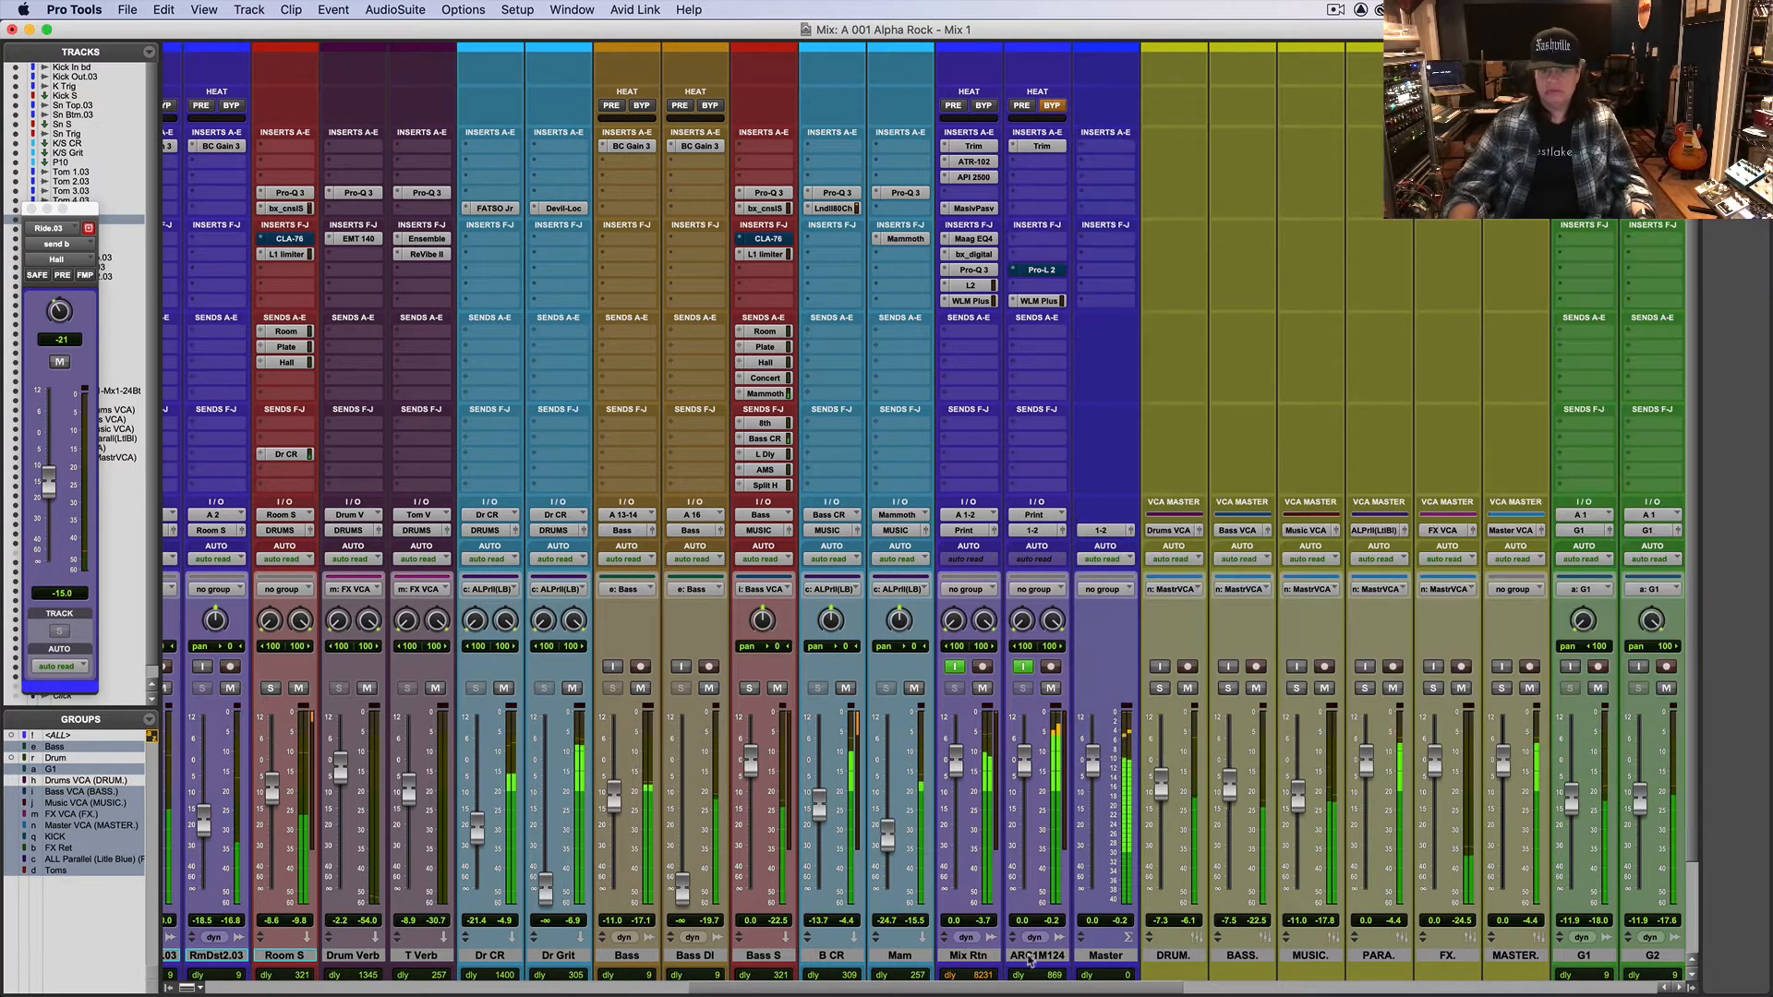
Step: Activate the Pro-L 2 limiter on the ARC1M124 print track and save the session from the Edit window
super+click(1041, 271)
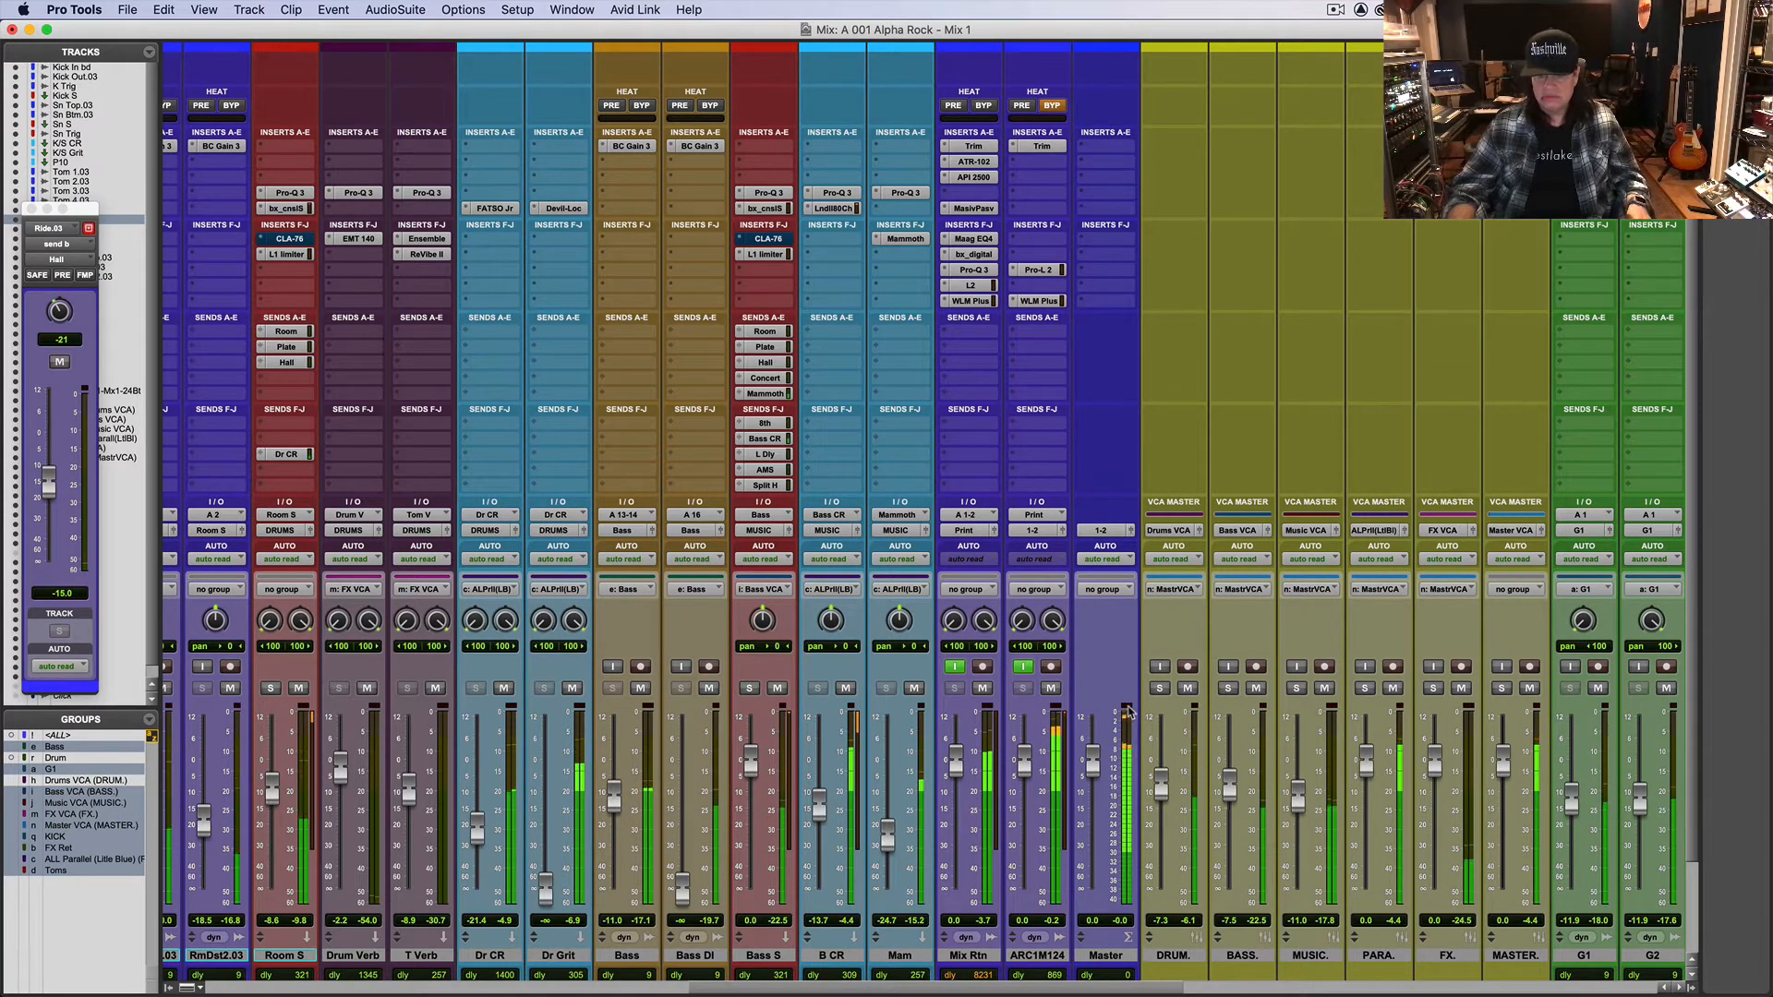
key(super+equal)
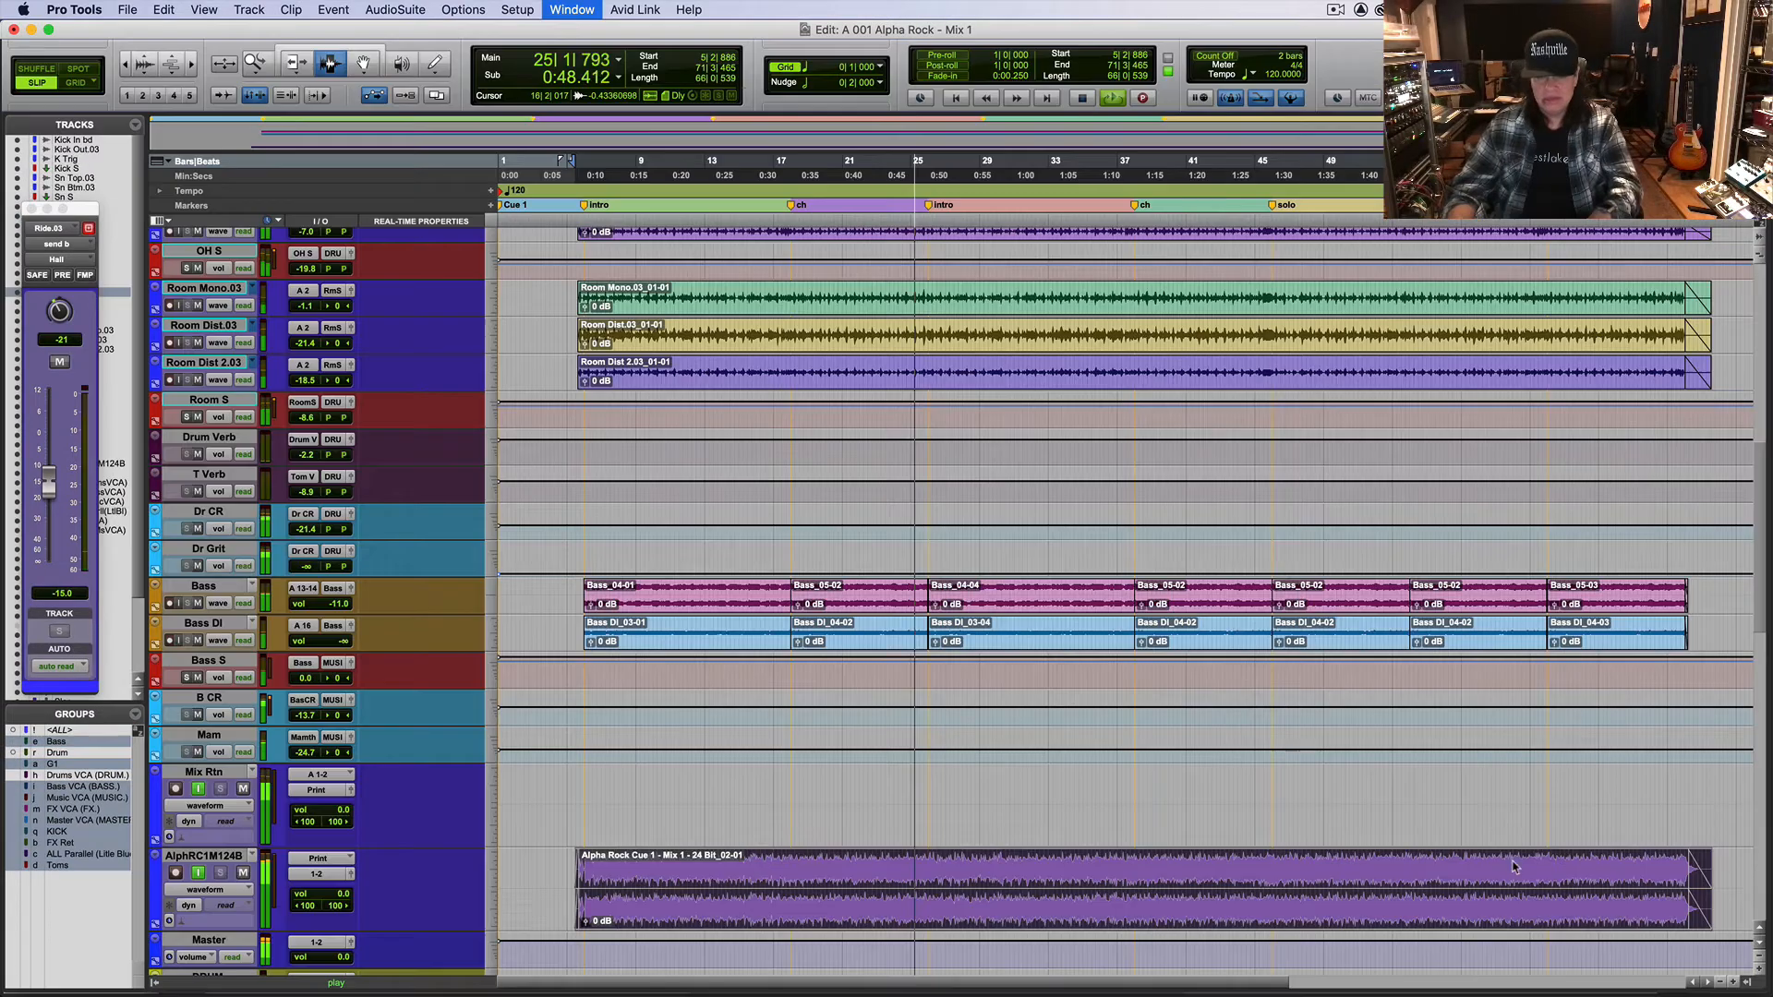
key(super+s)
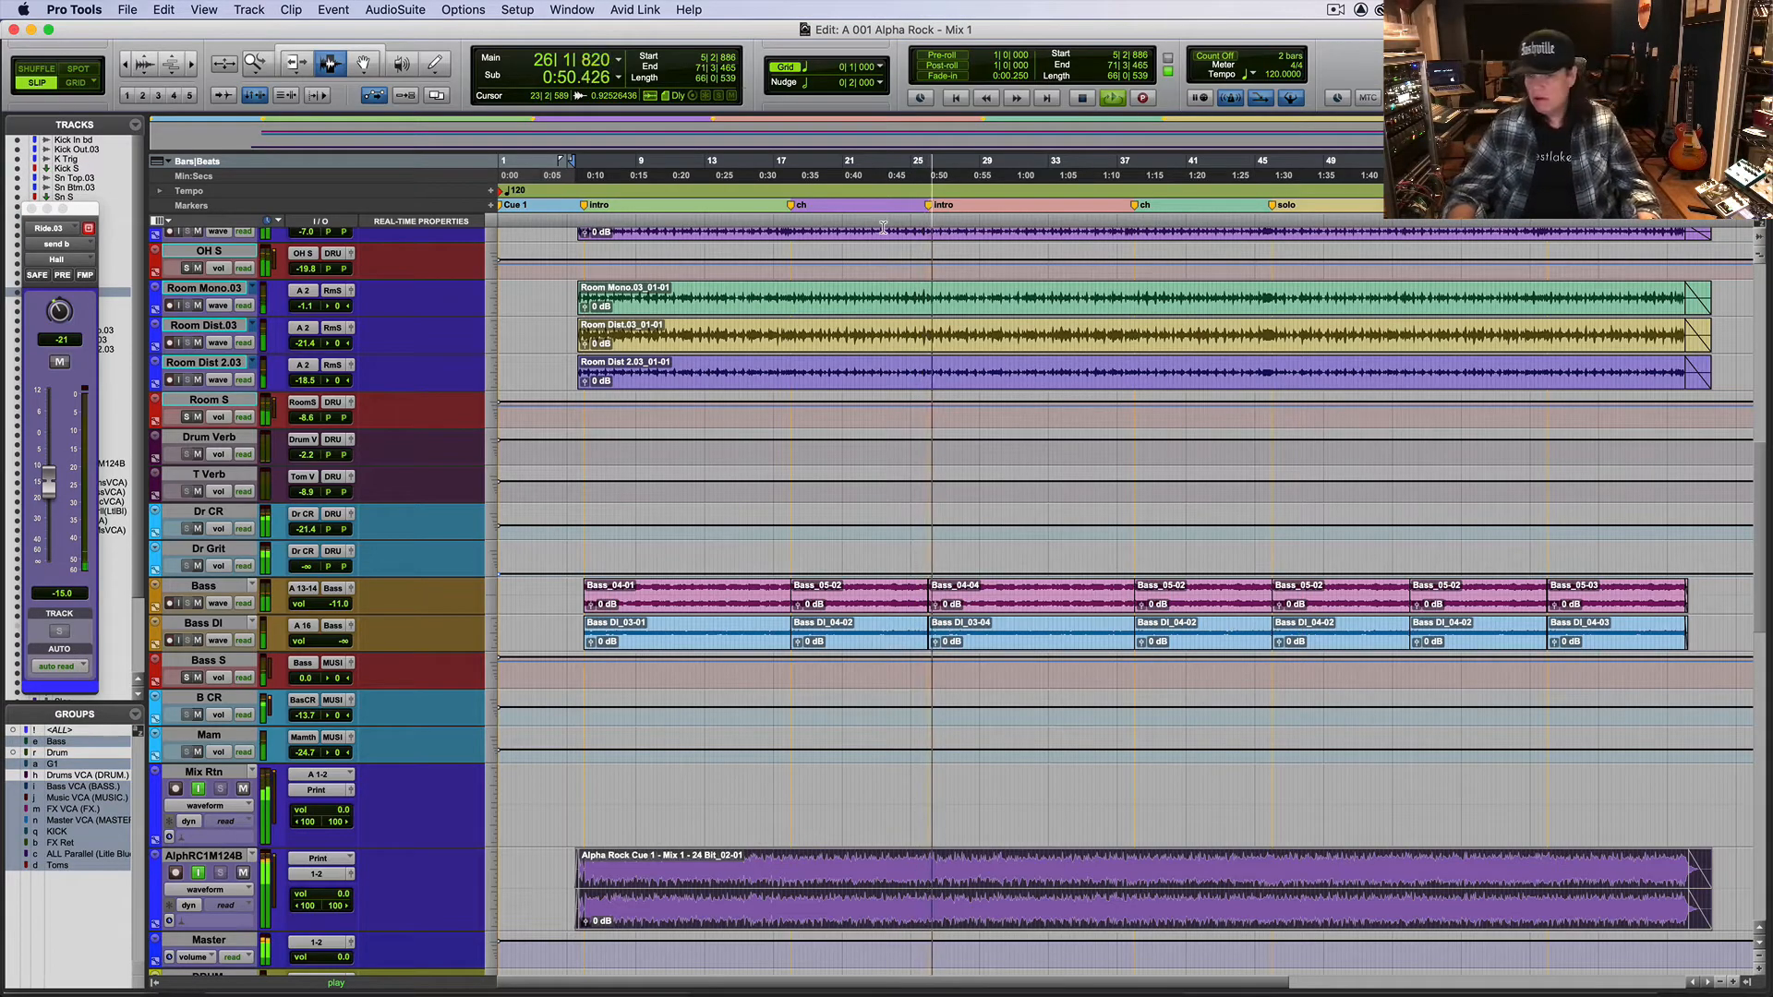
Step: Compare the printed Alpha Rock Mix 1 with the live mix by toggling input monitoring on the AlphRC1M124B track during playback
click(198, 872)
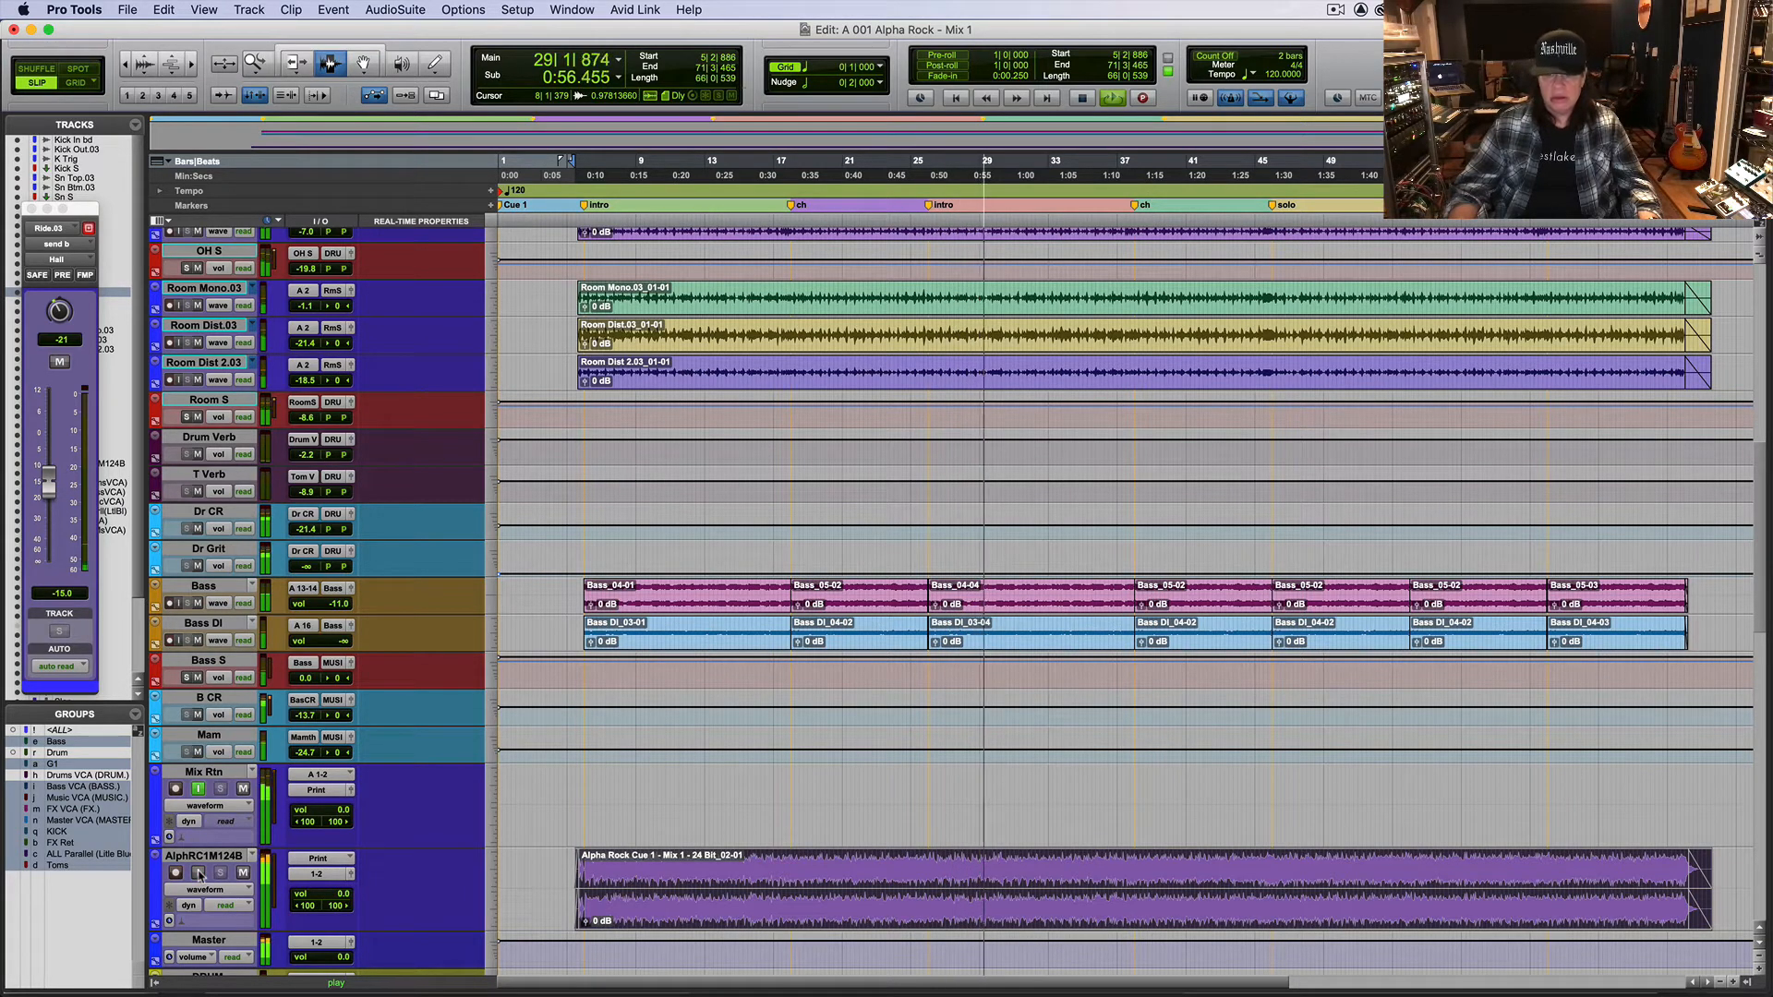
click(198, 873)
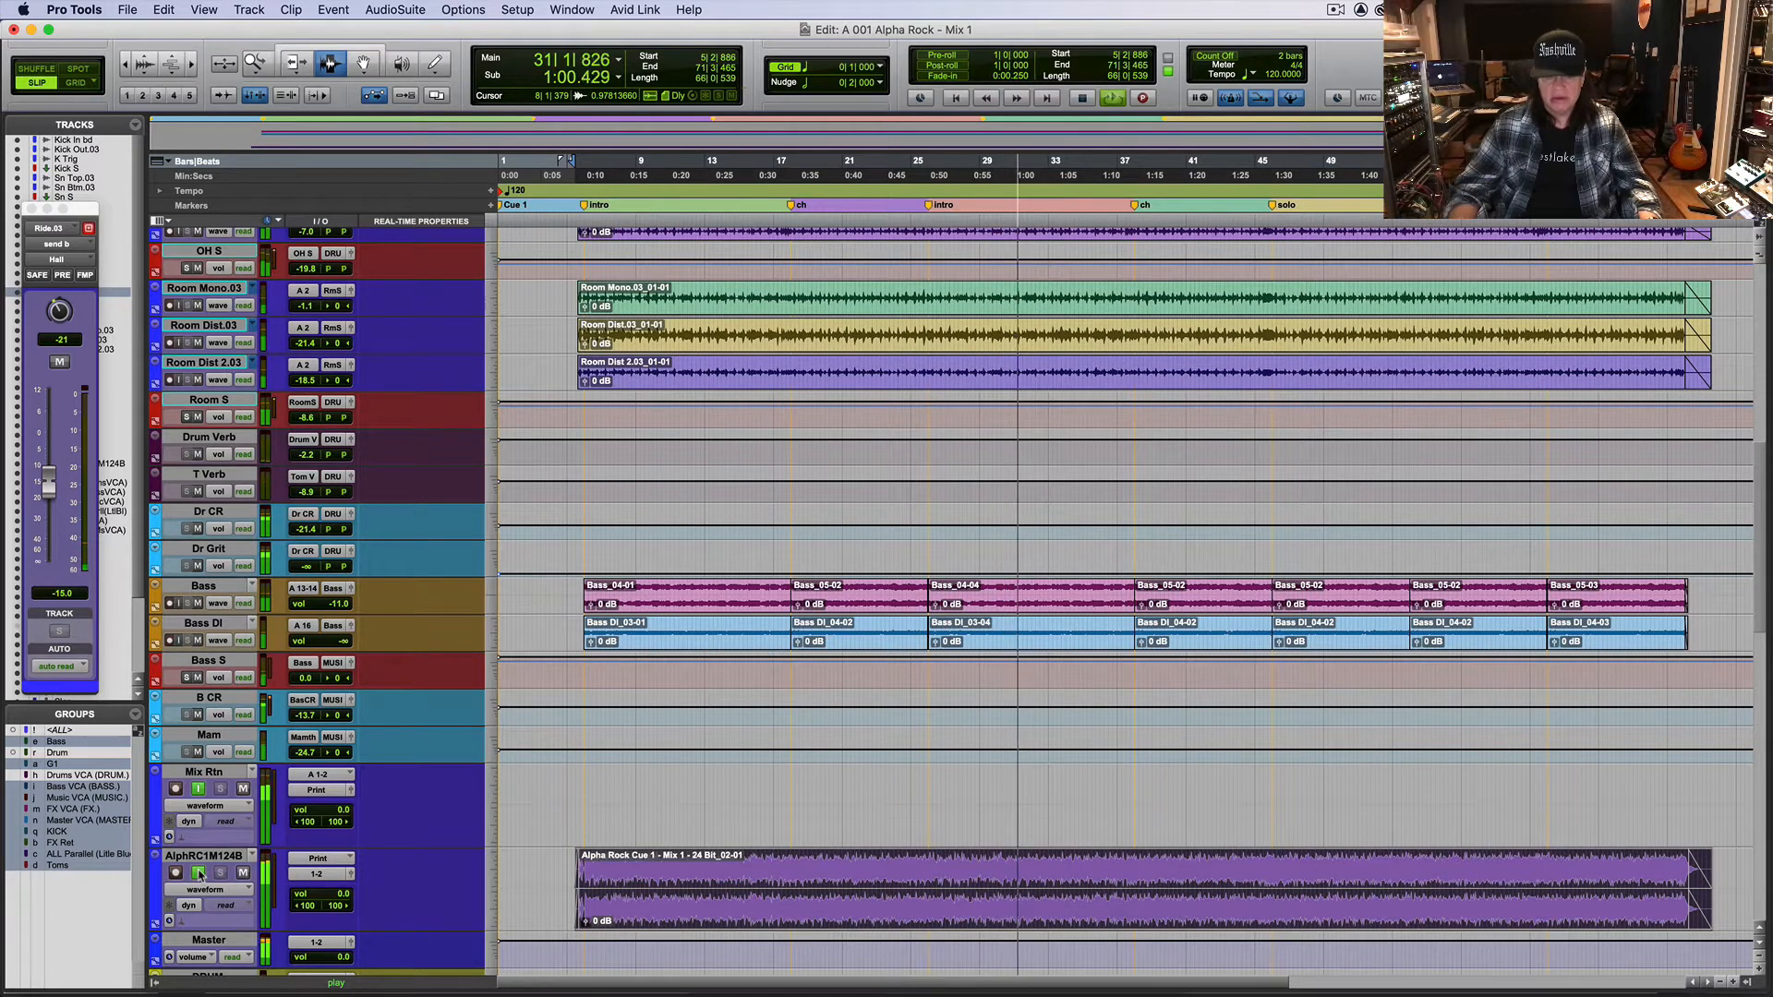
key(space)
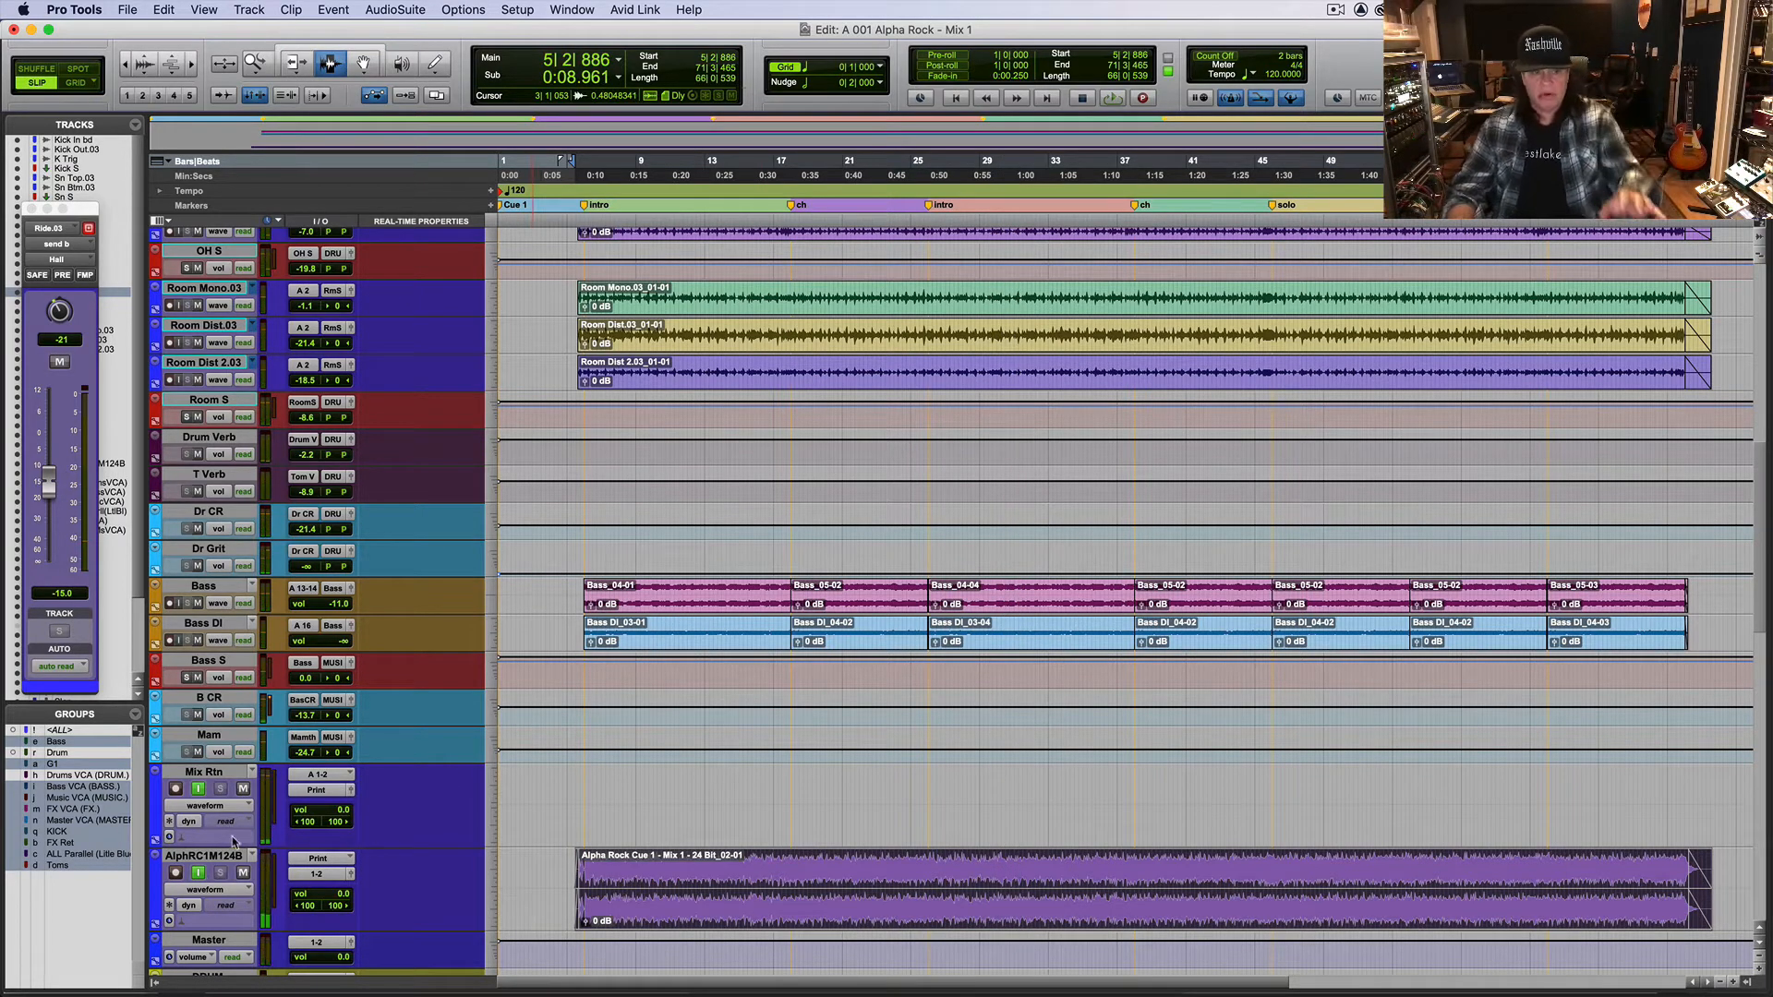
click(216, 856)
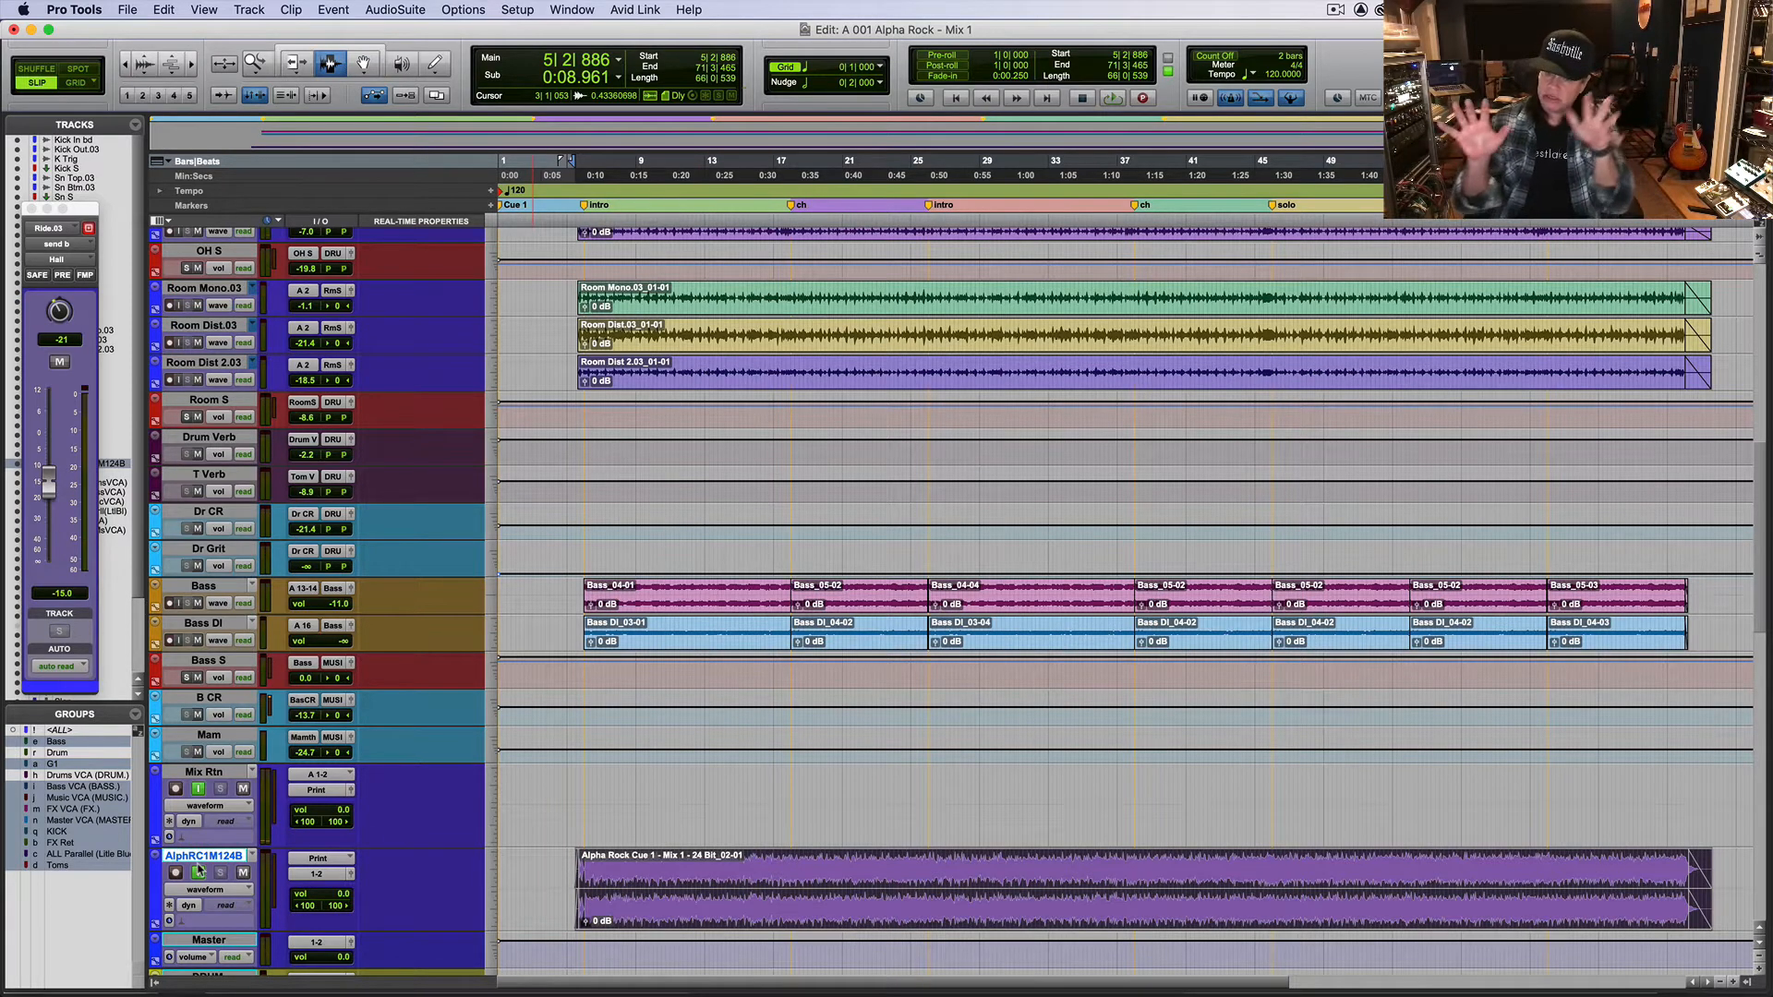
click(198, 871)
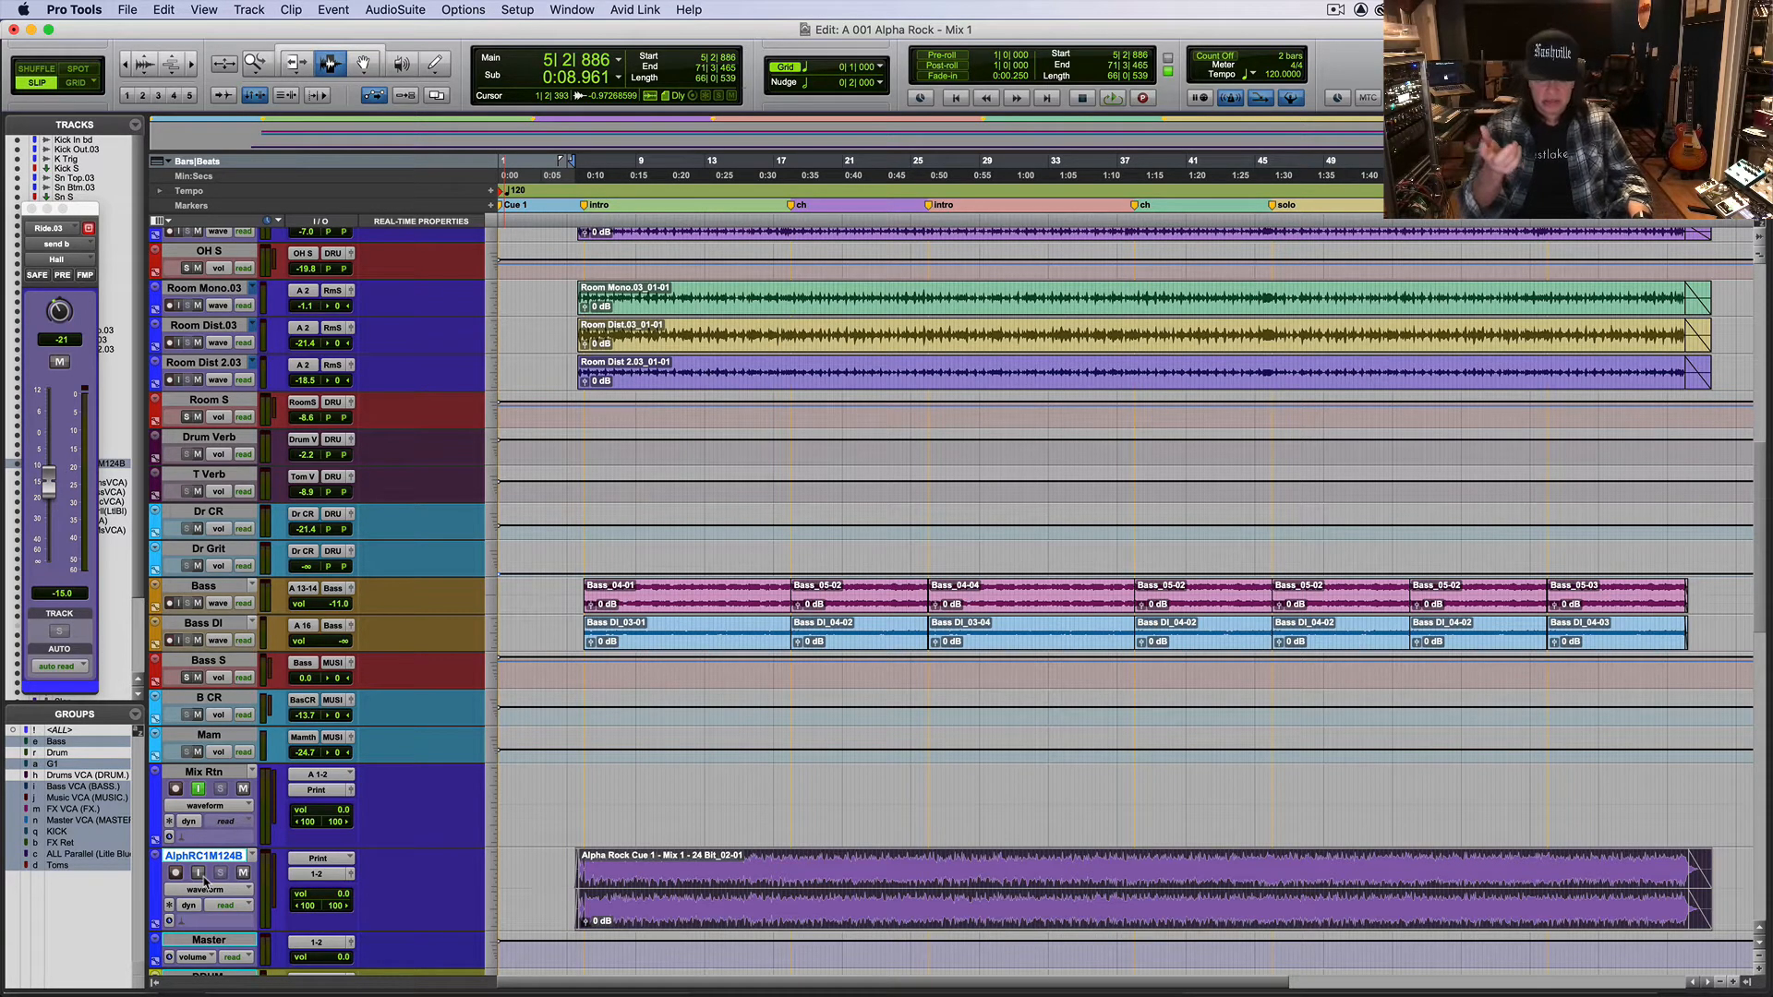
key(space)
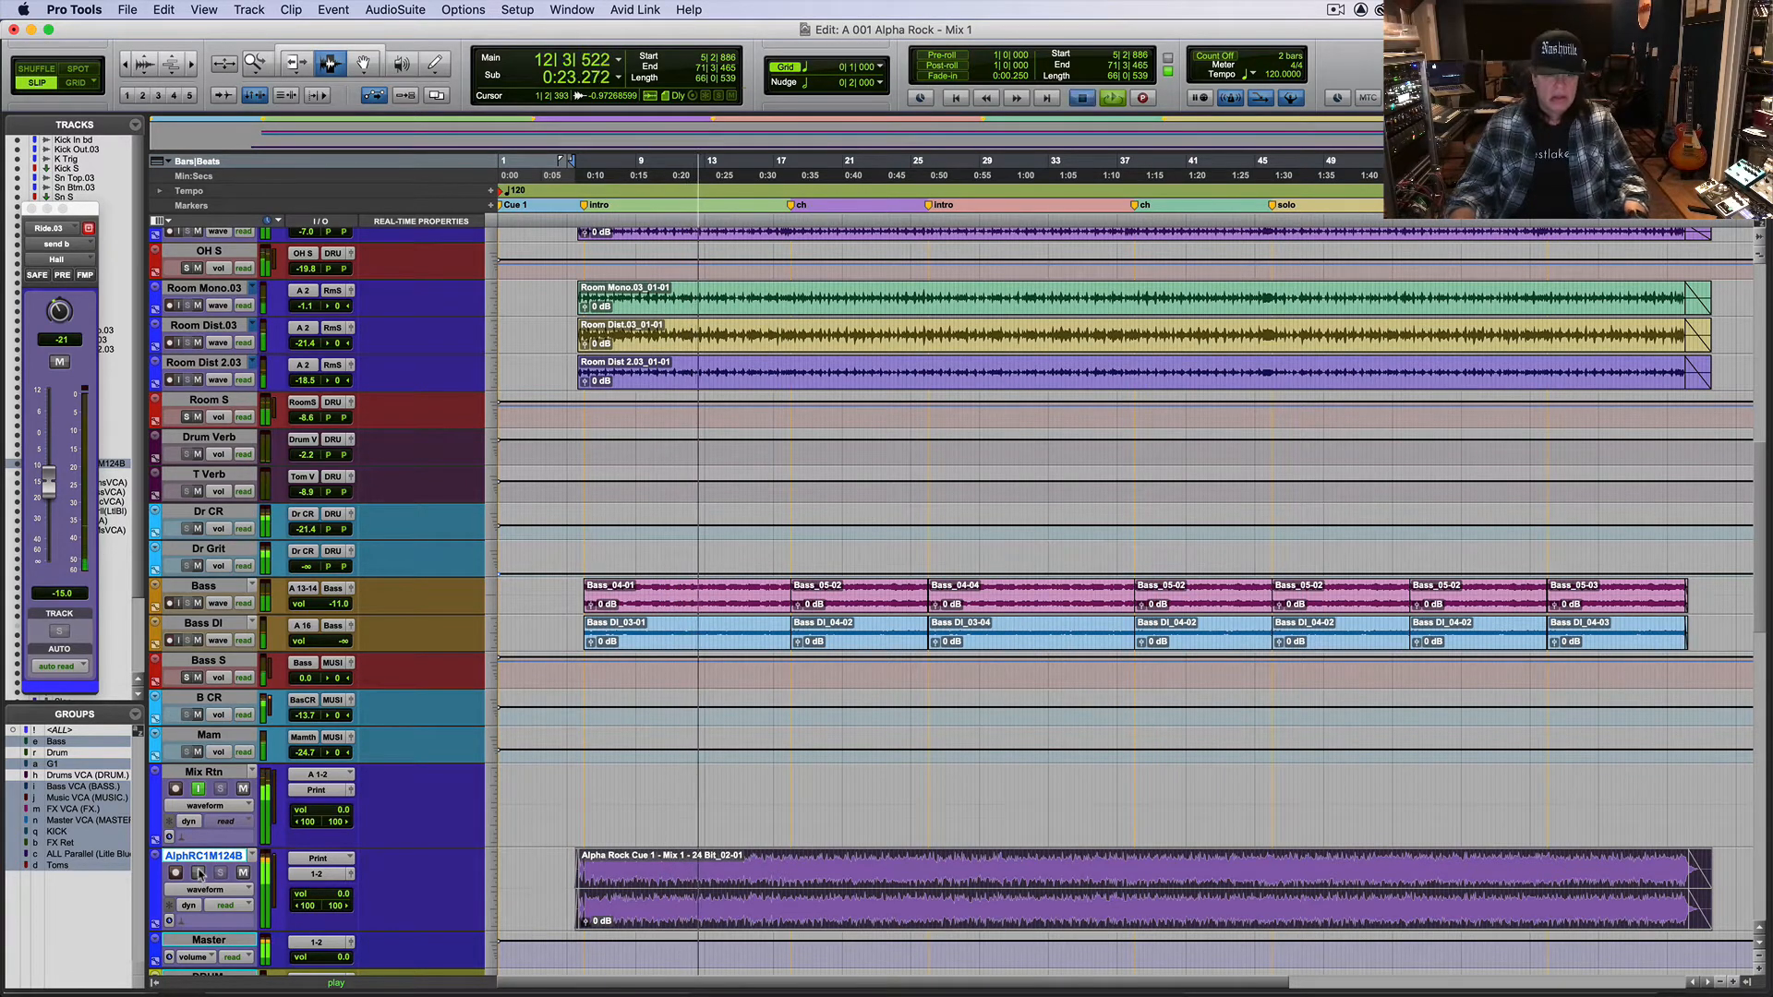
key(space)
click(198, 872)
key(space)
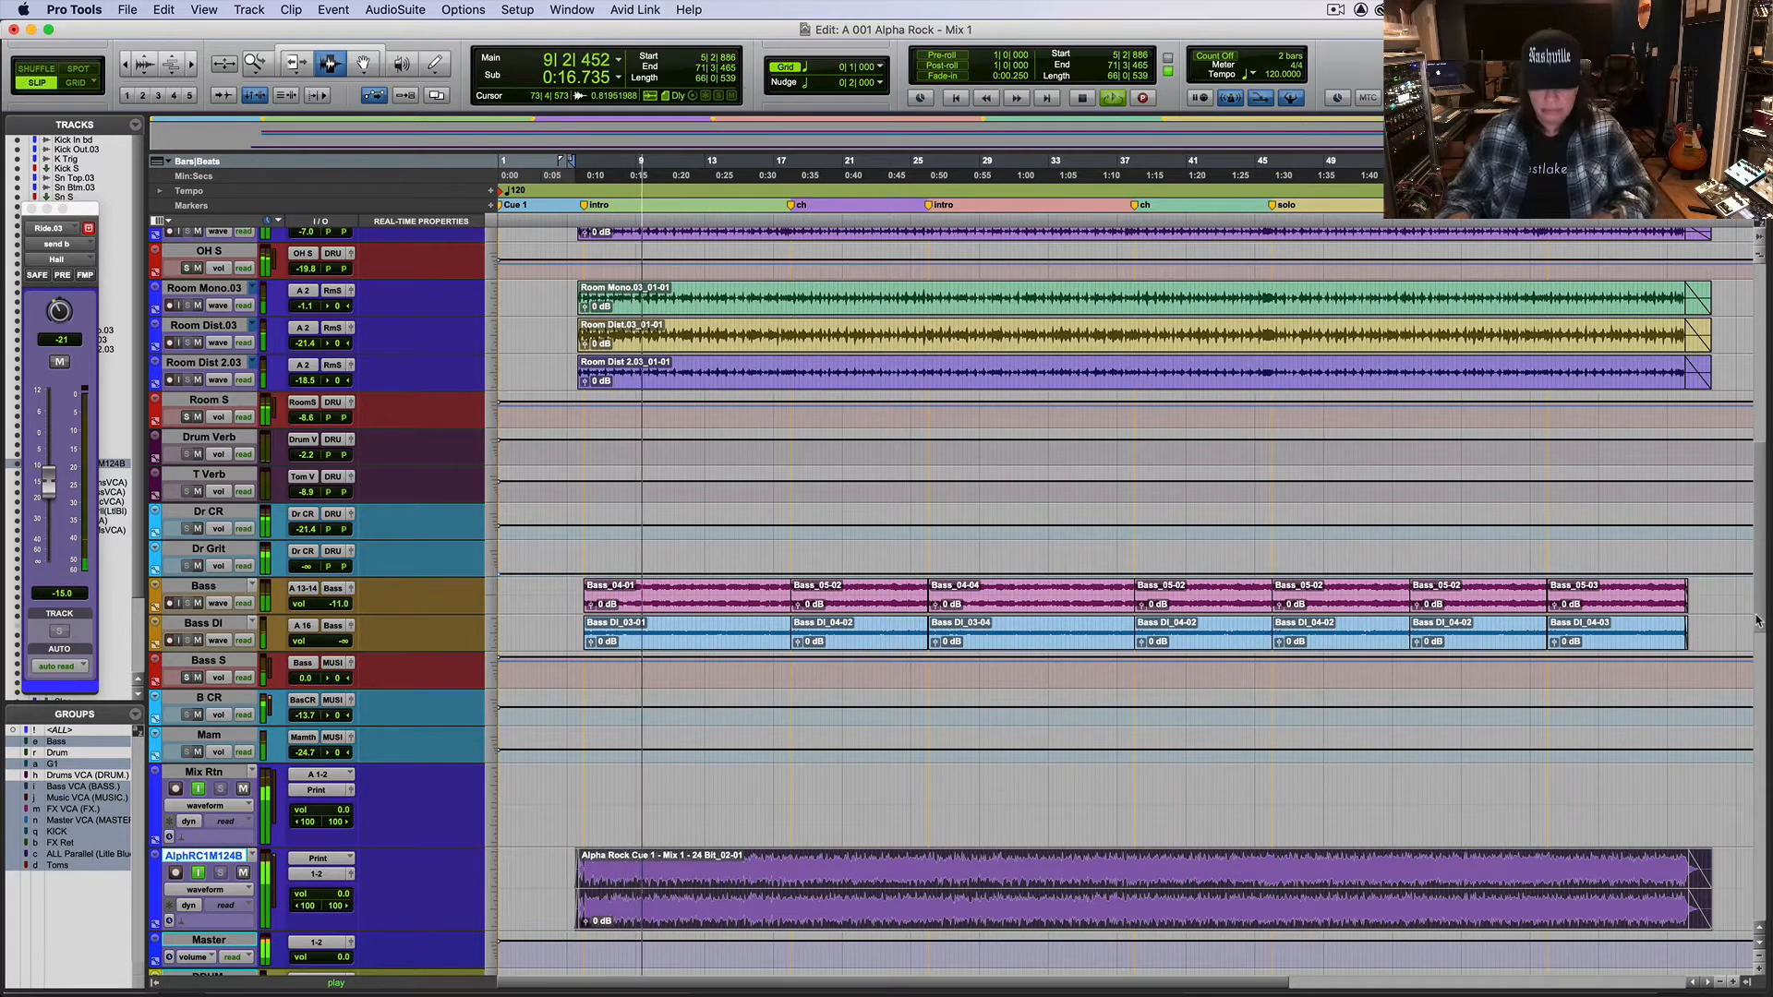
Step: Open the Kick S Pro-Q 3 in the Mix window and set its low cut to about 45.7 Hz with a Q of about 1.16
key(super+equal)
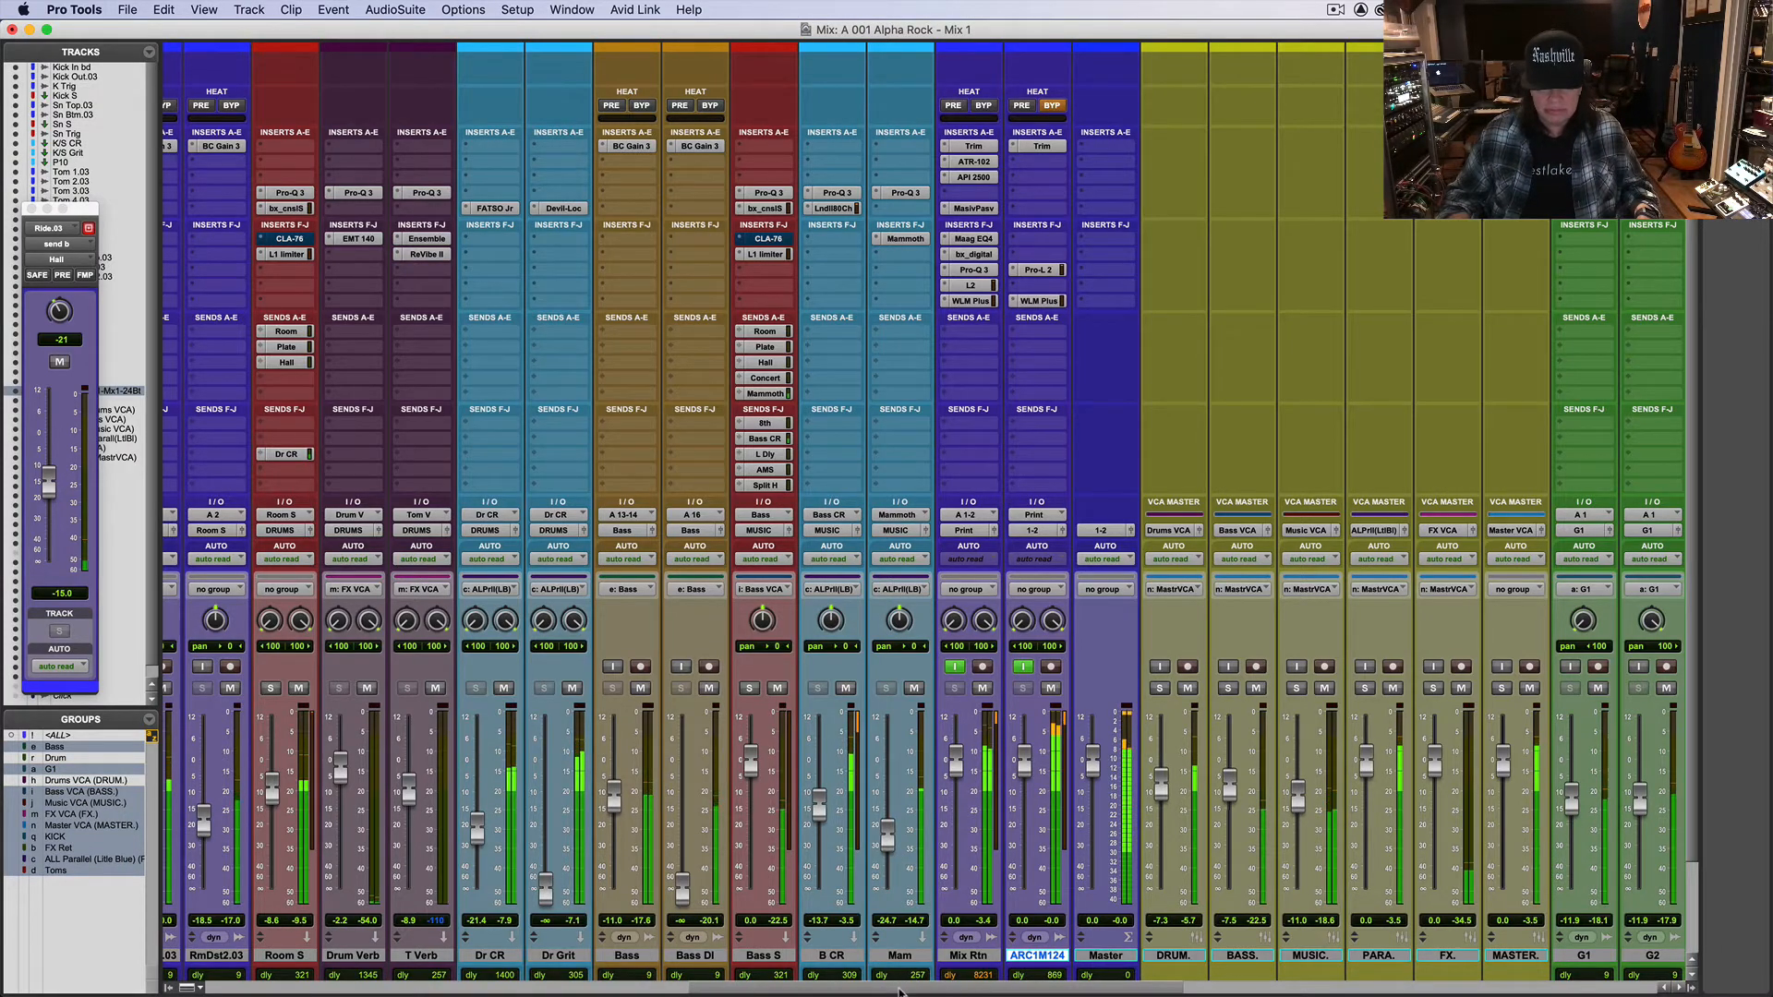
drag(901, 988, 415, 988)
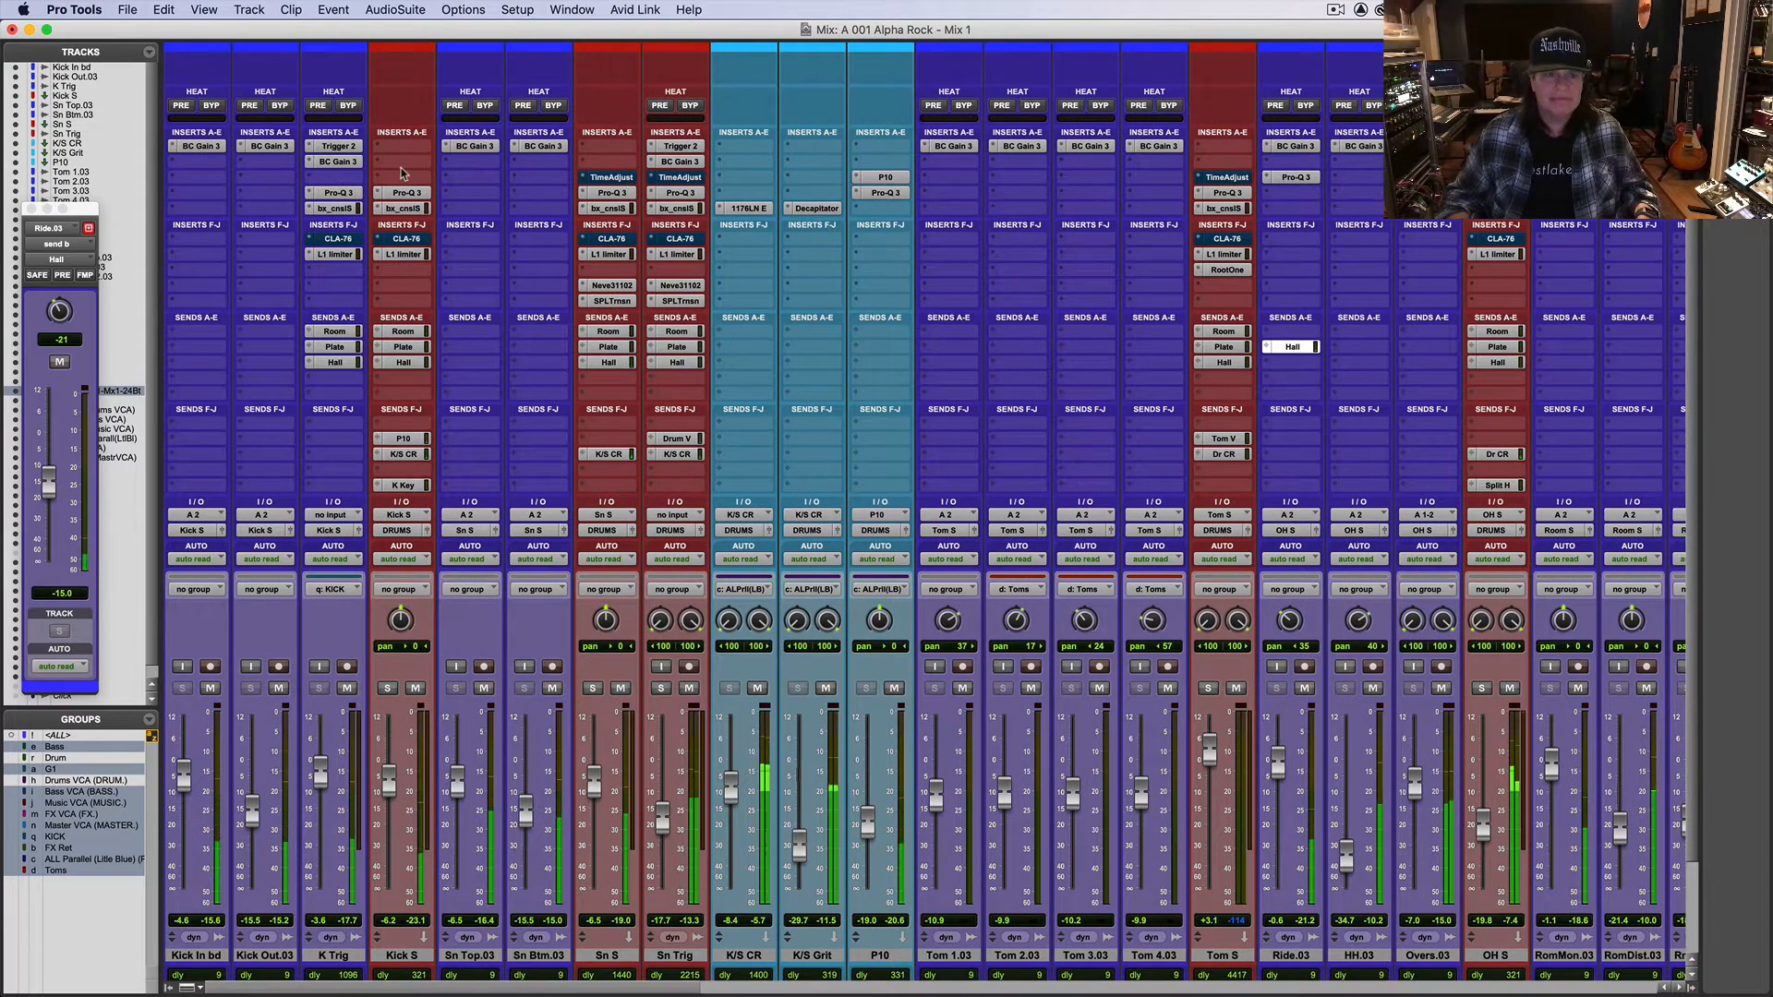
click(406, 192)
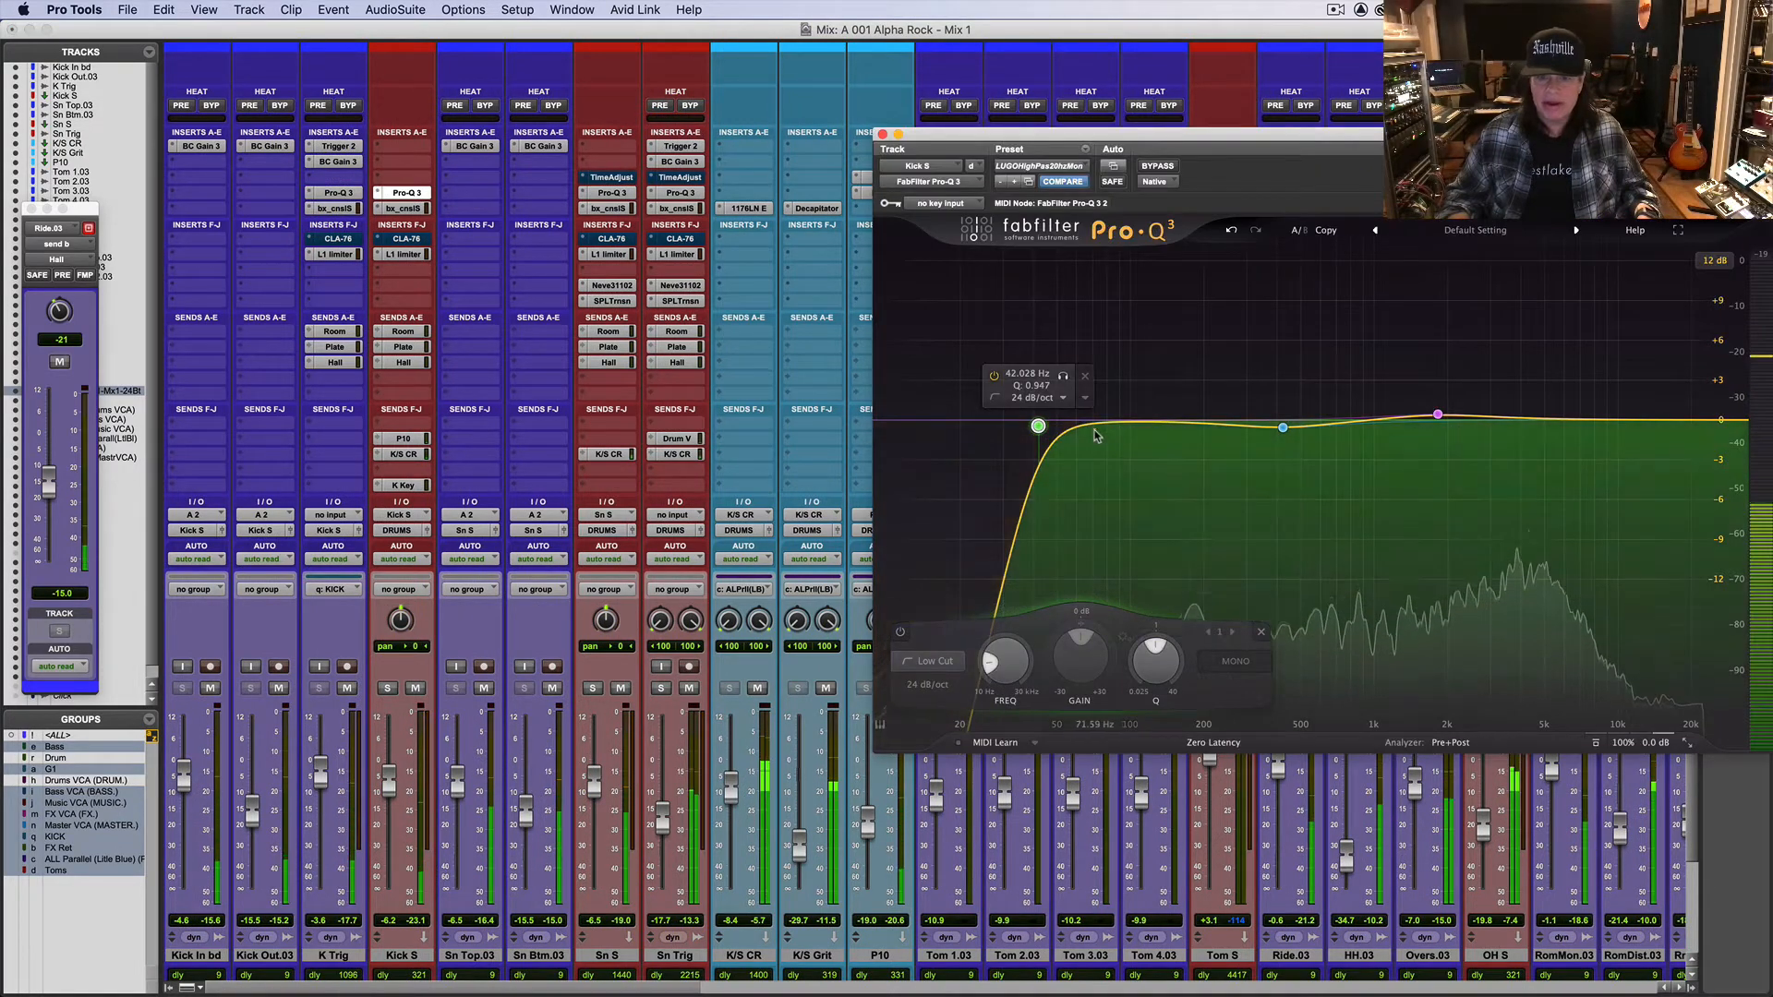
drag(1044, 426, 1053, 409)
key(space)
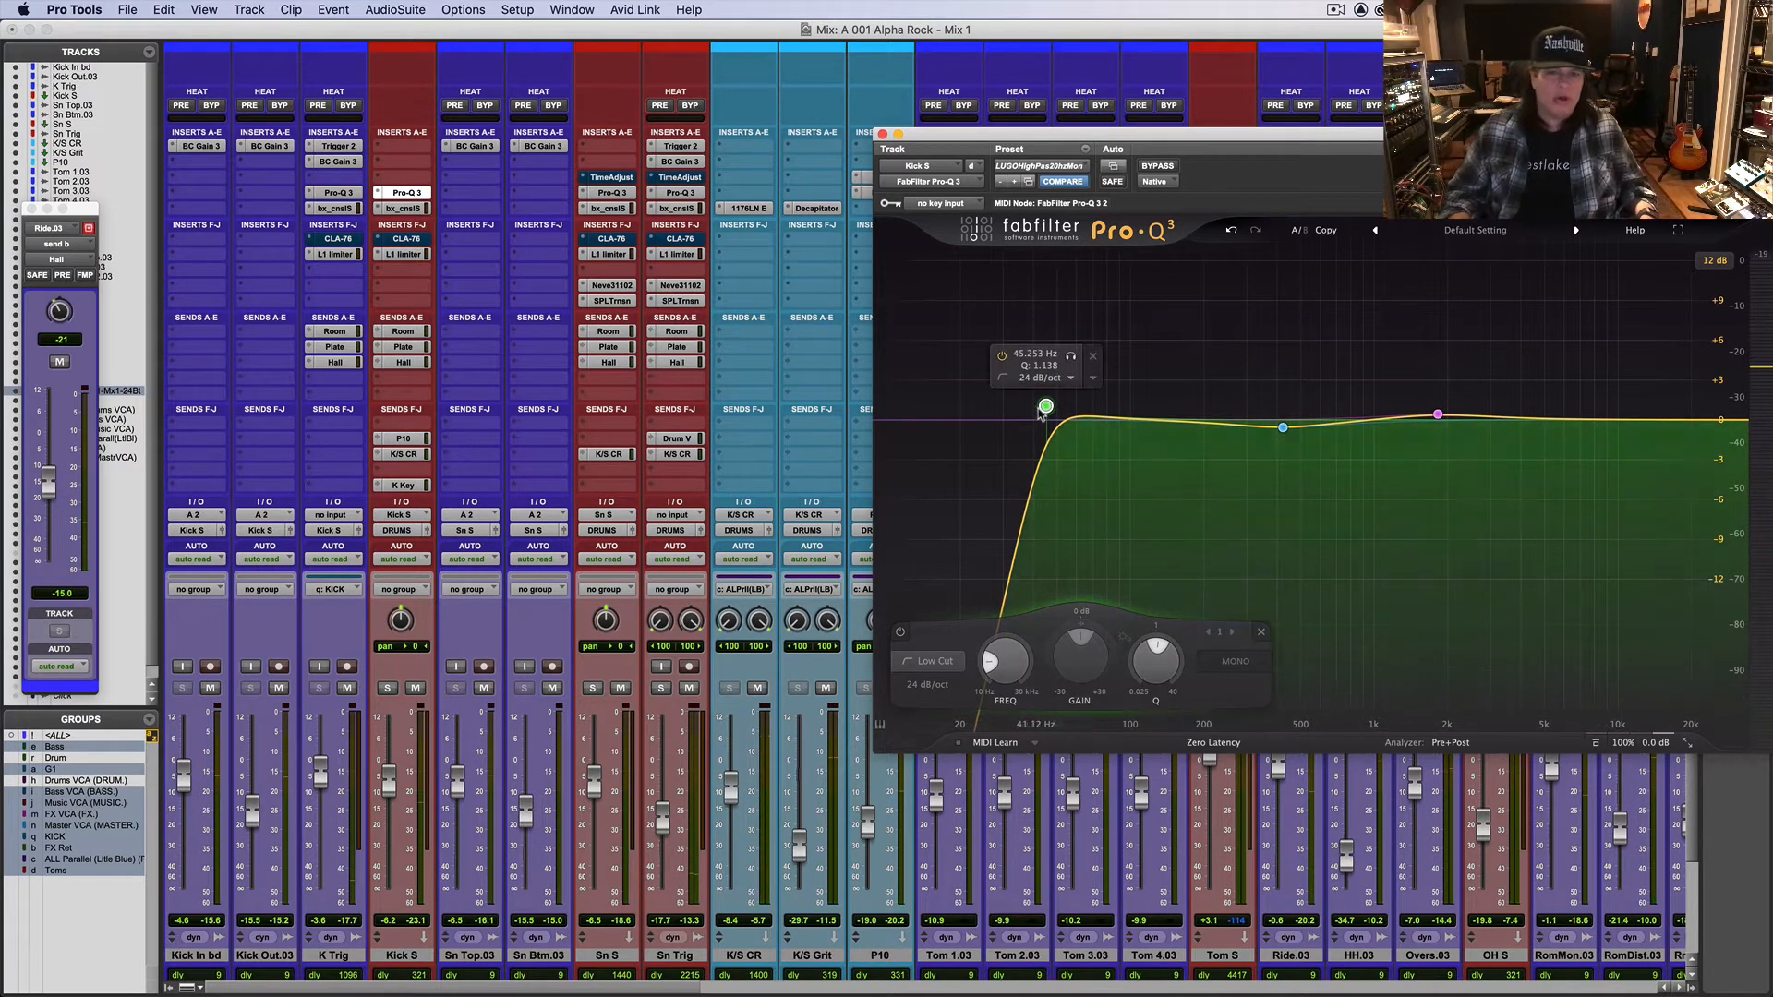
drag(1045, 406, 1047, 407)
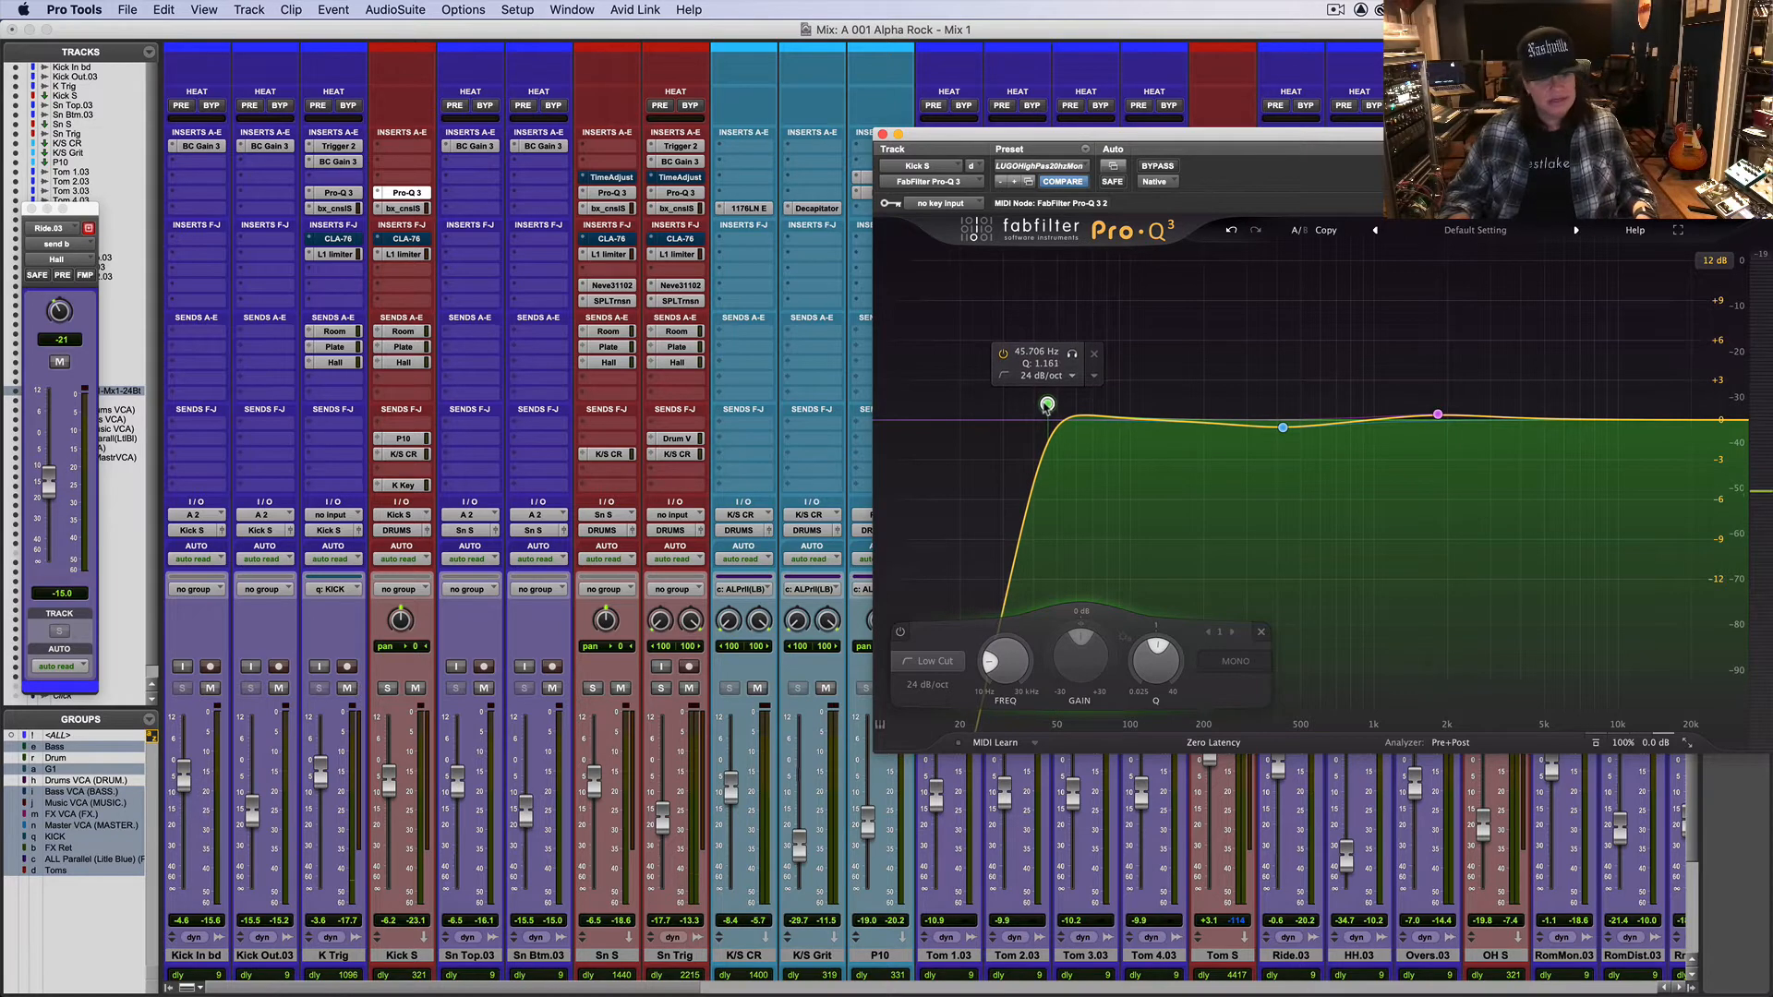
click(695, 716)
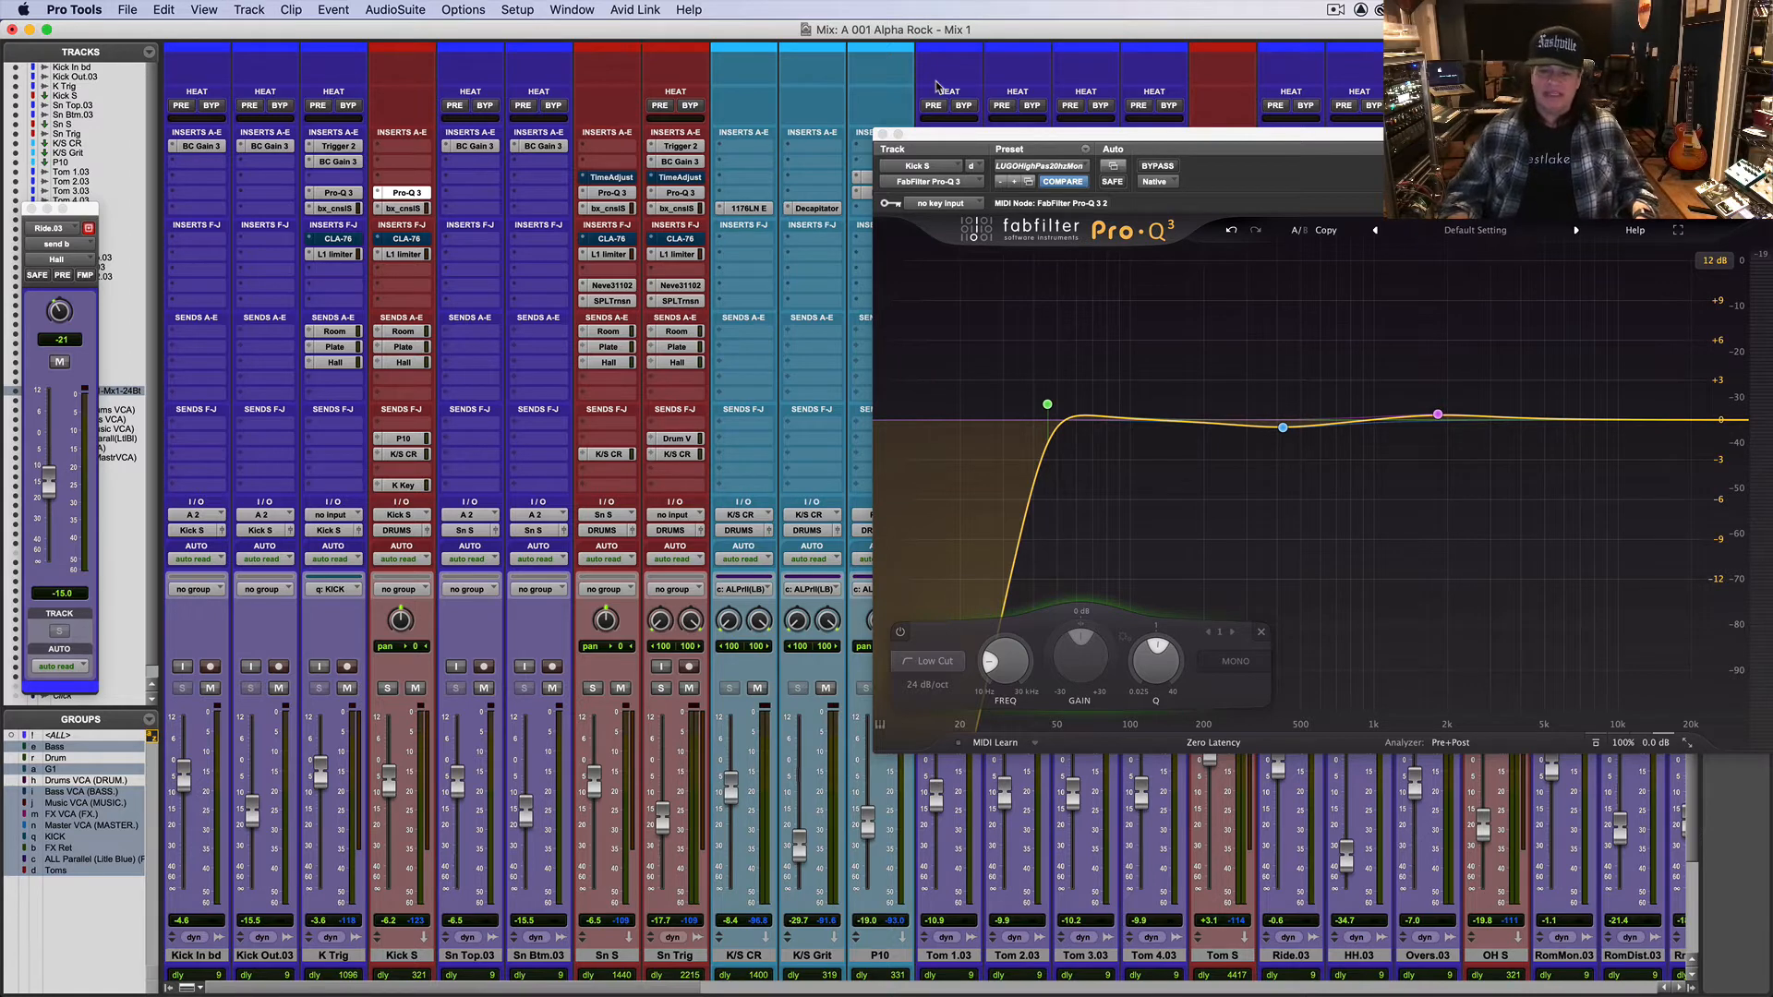
Step: Solo Kick S to audition it during playback, stop the transport and close its EQ window
key(space)
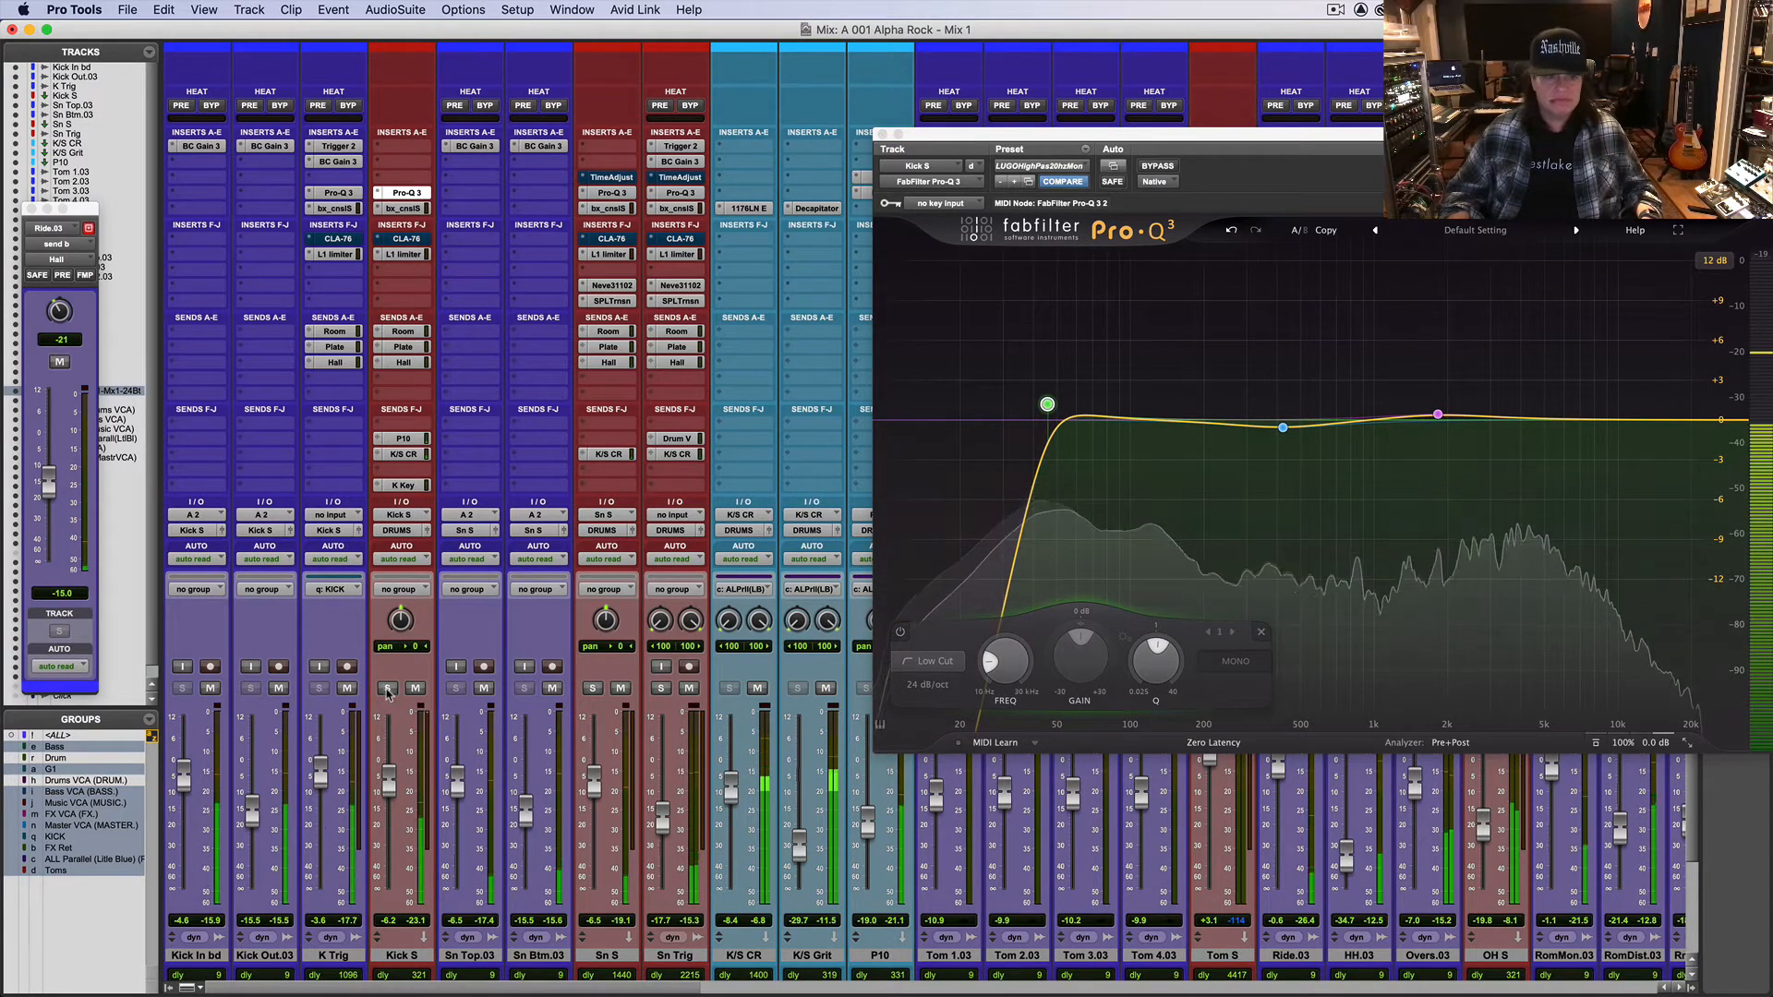
click(388, 688)
key(space)
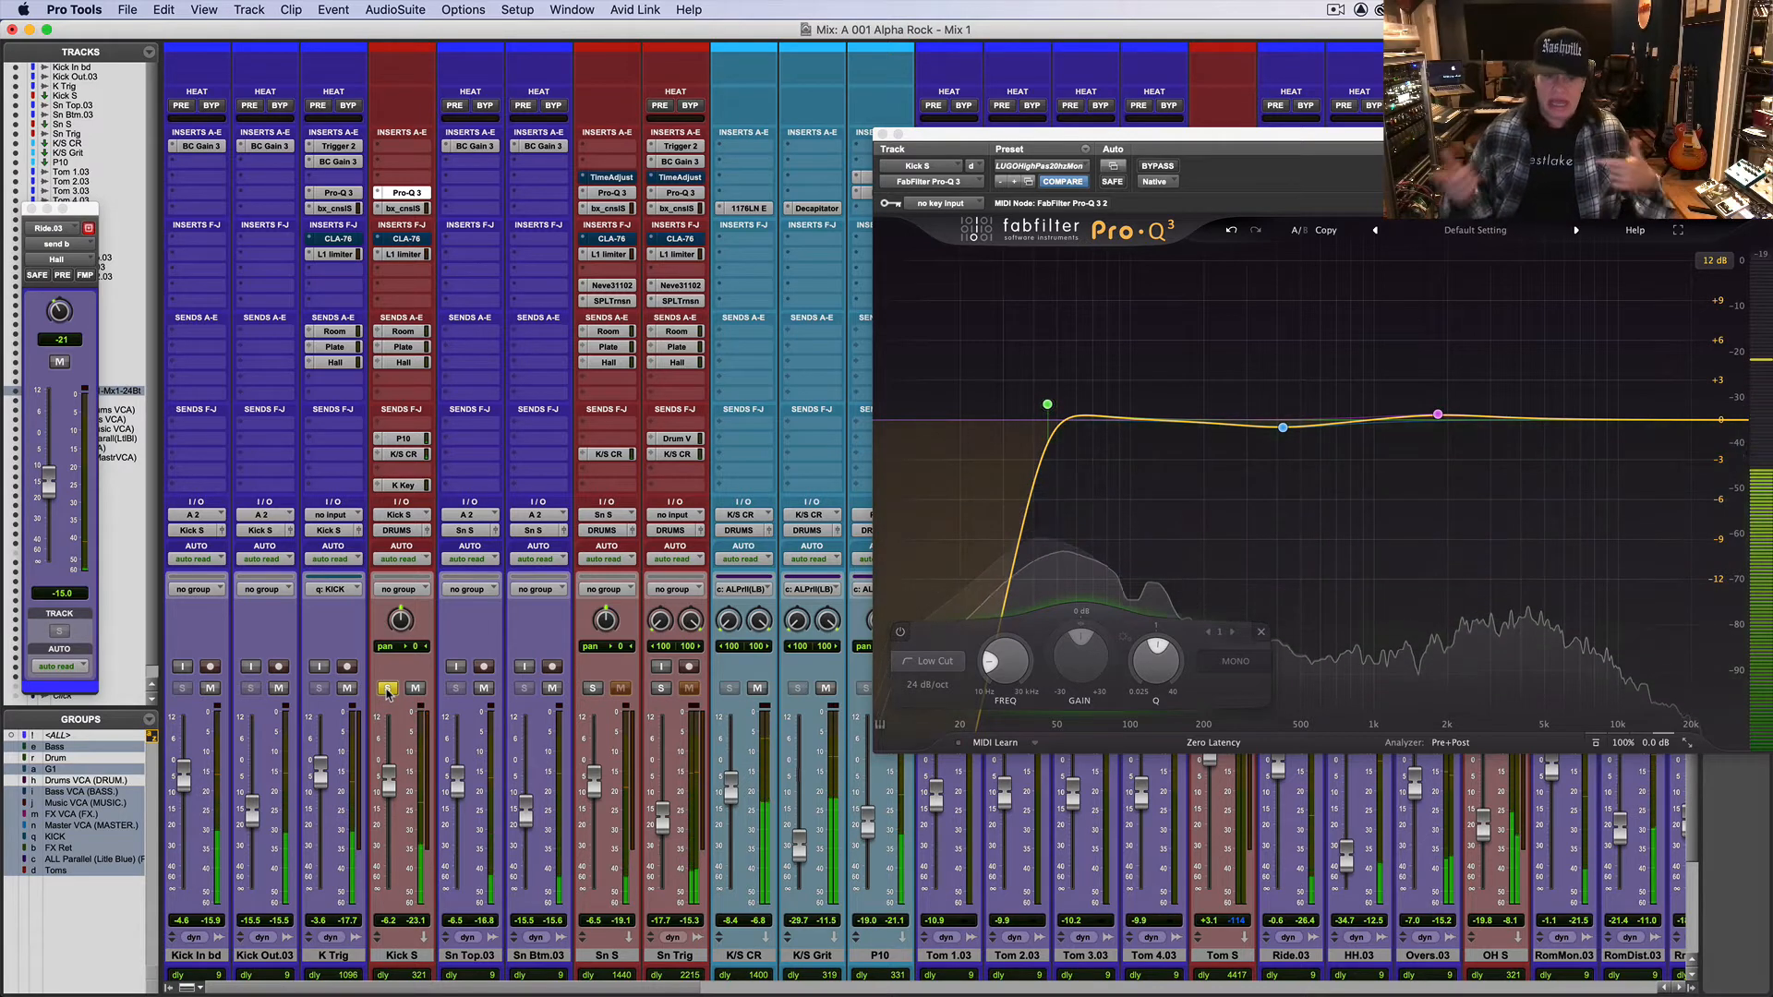
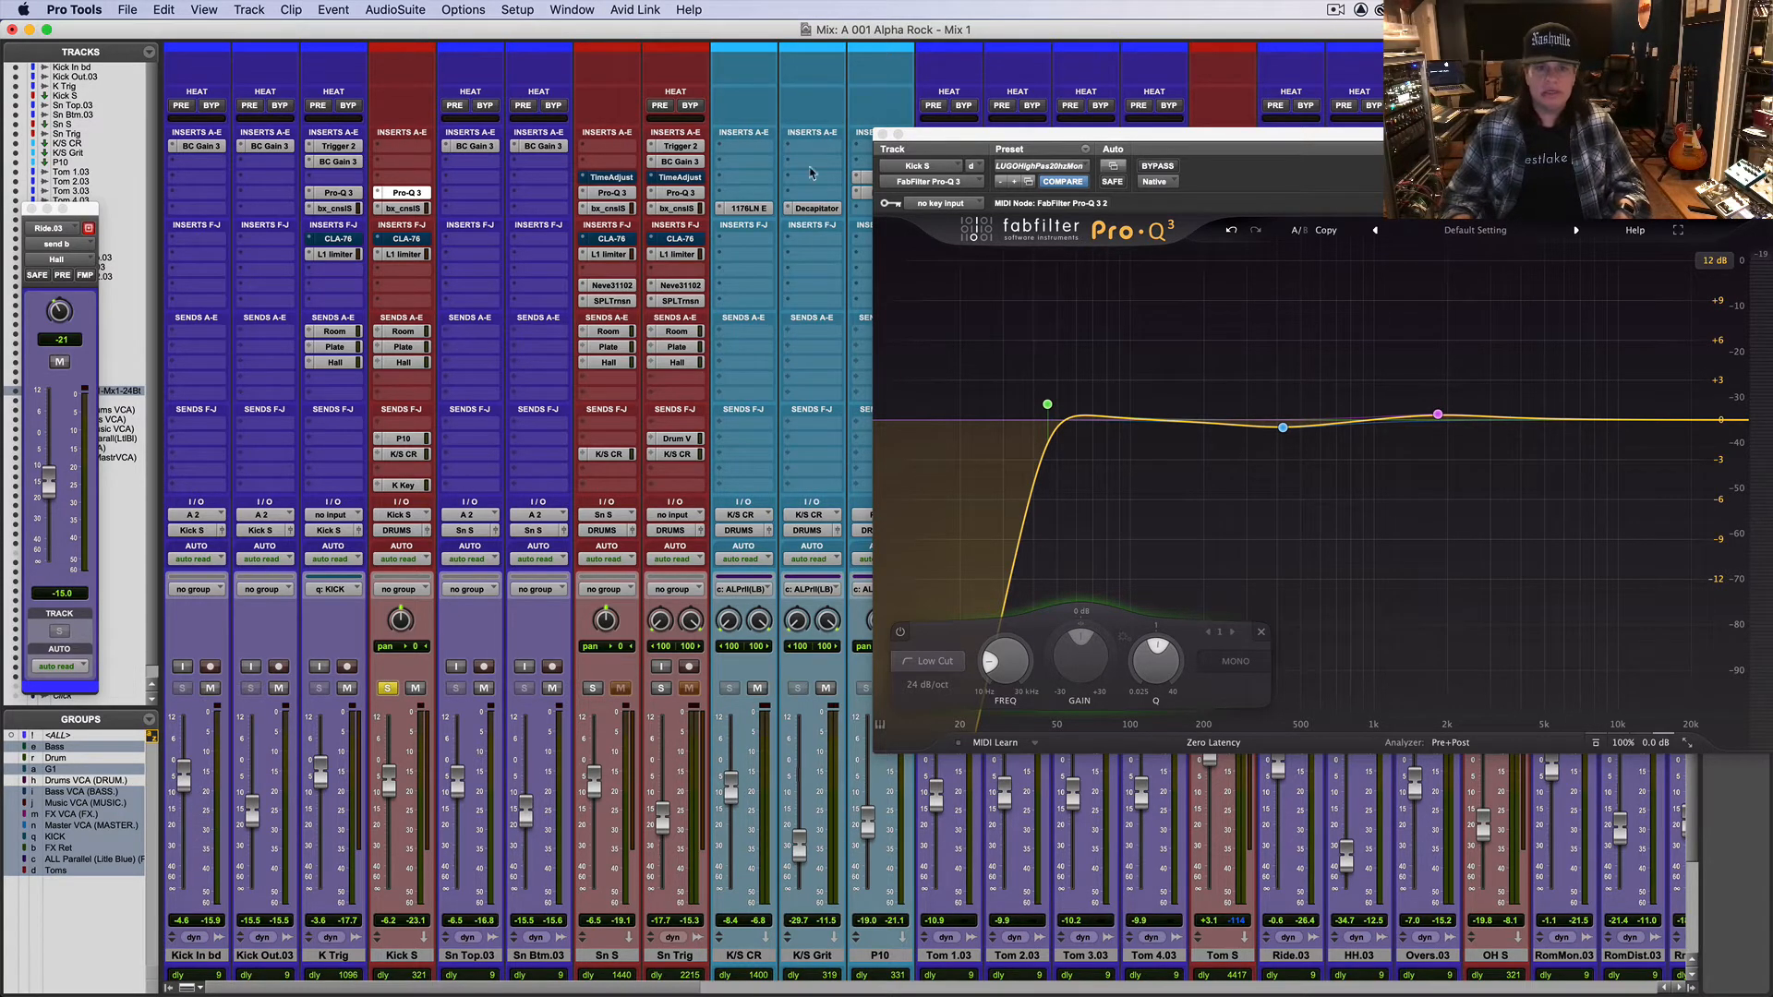
click(882, 135)
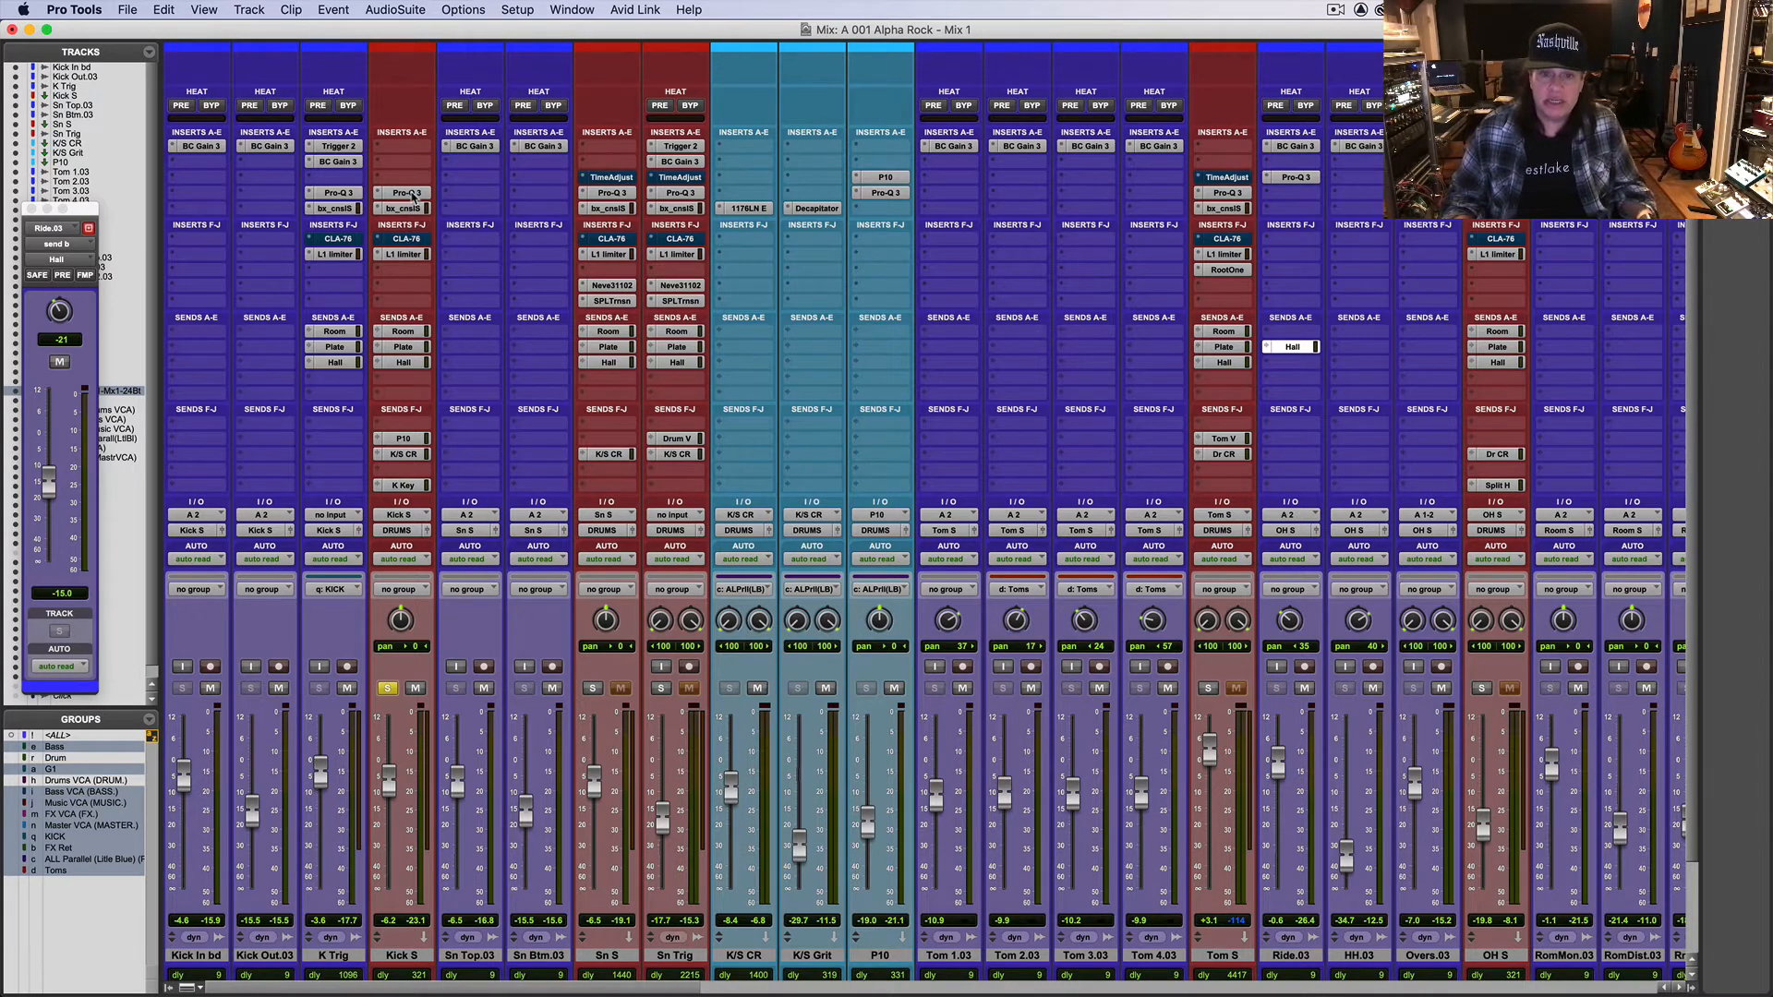
click(411, 194)
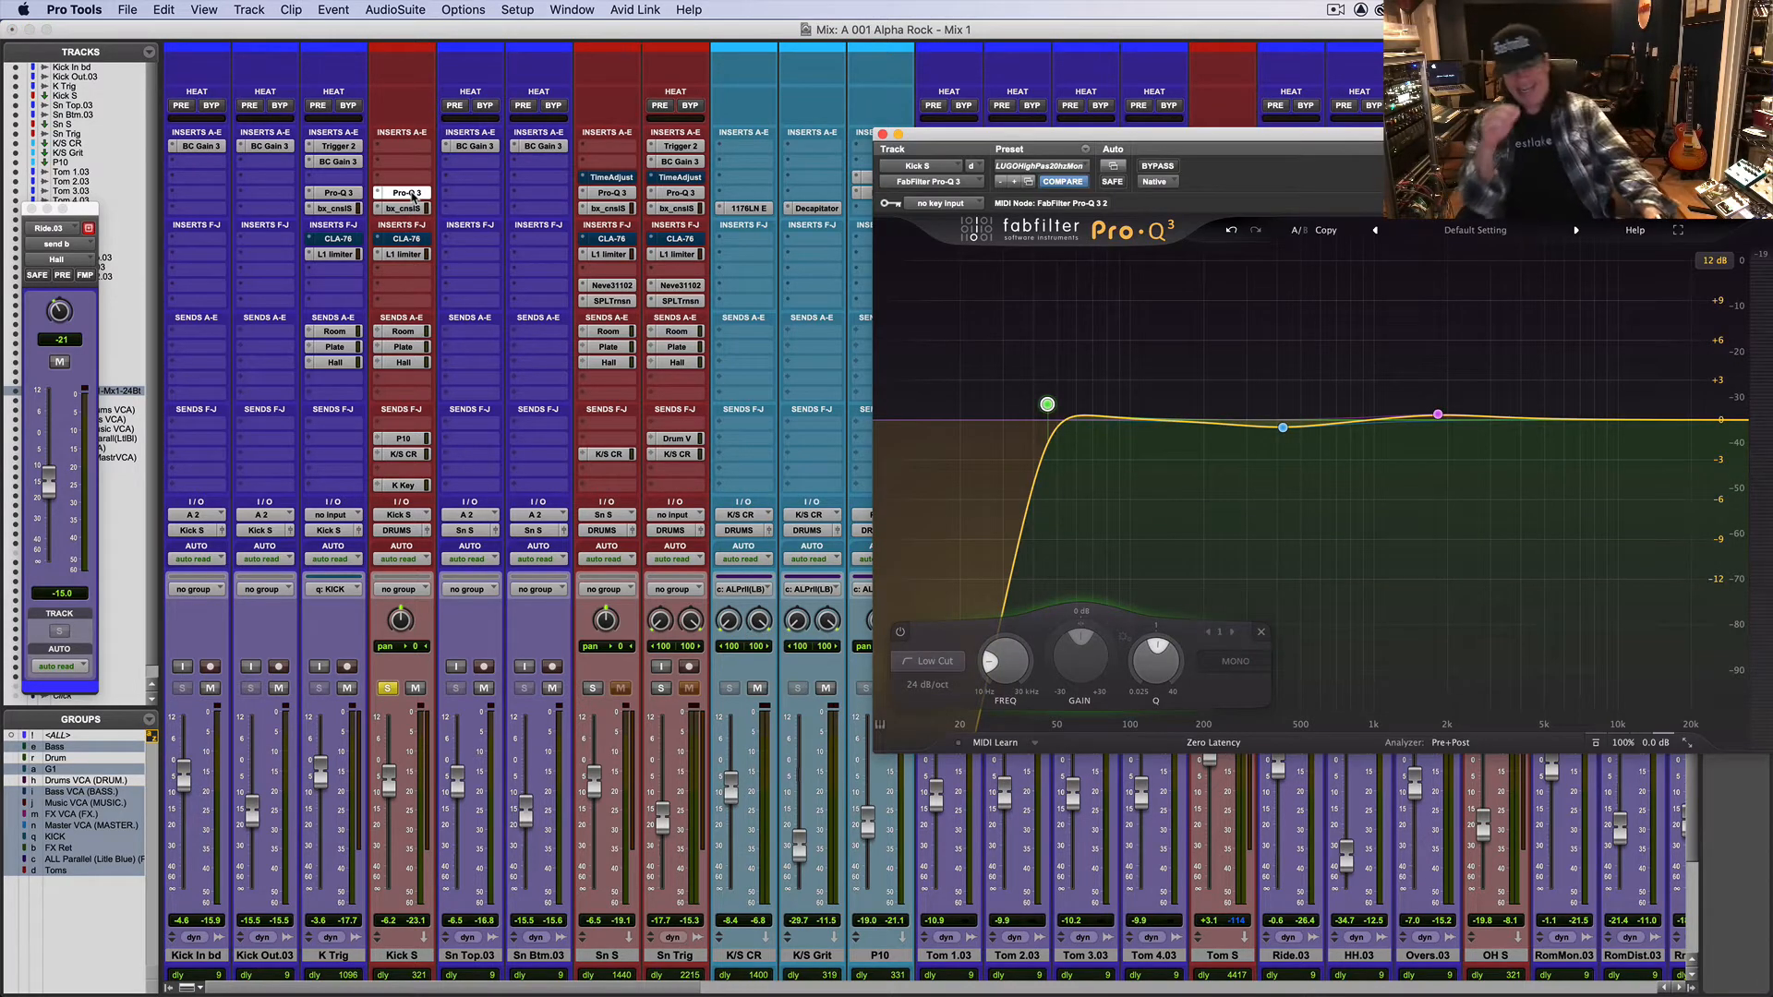
click(411, 194)
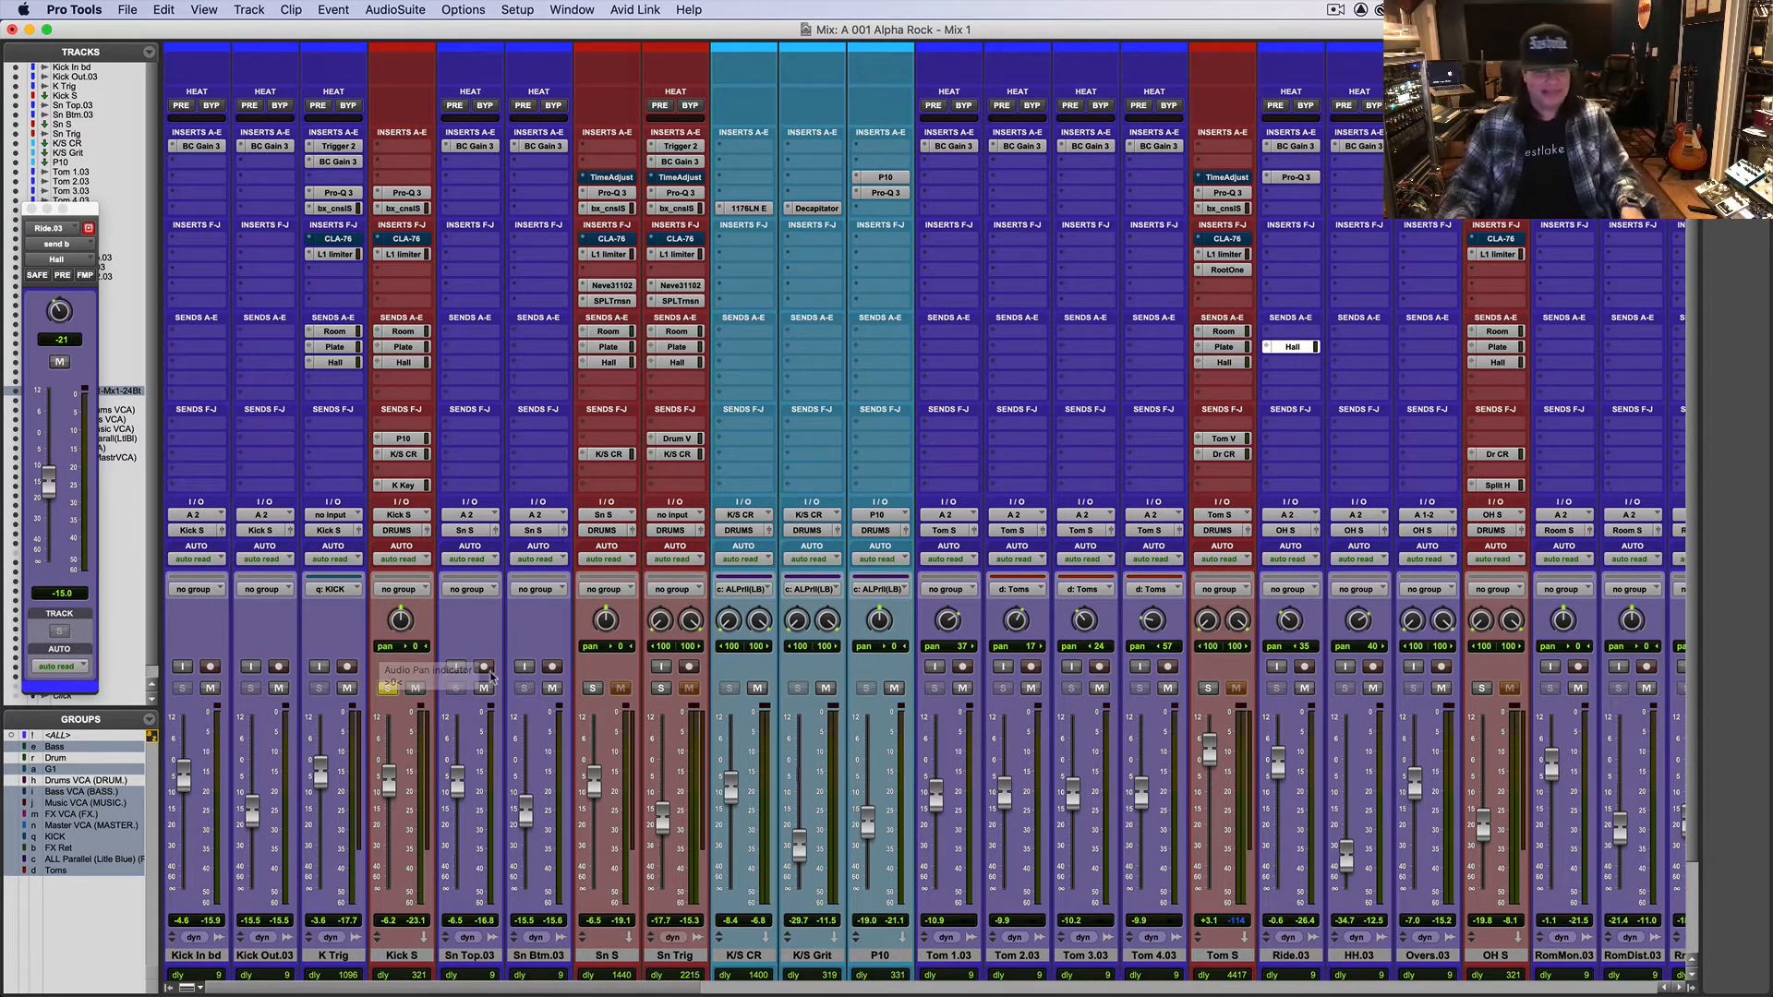
Step: Clear the Kick S solo during playback and raise its fader to -5.7 dB
key(space)
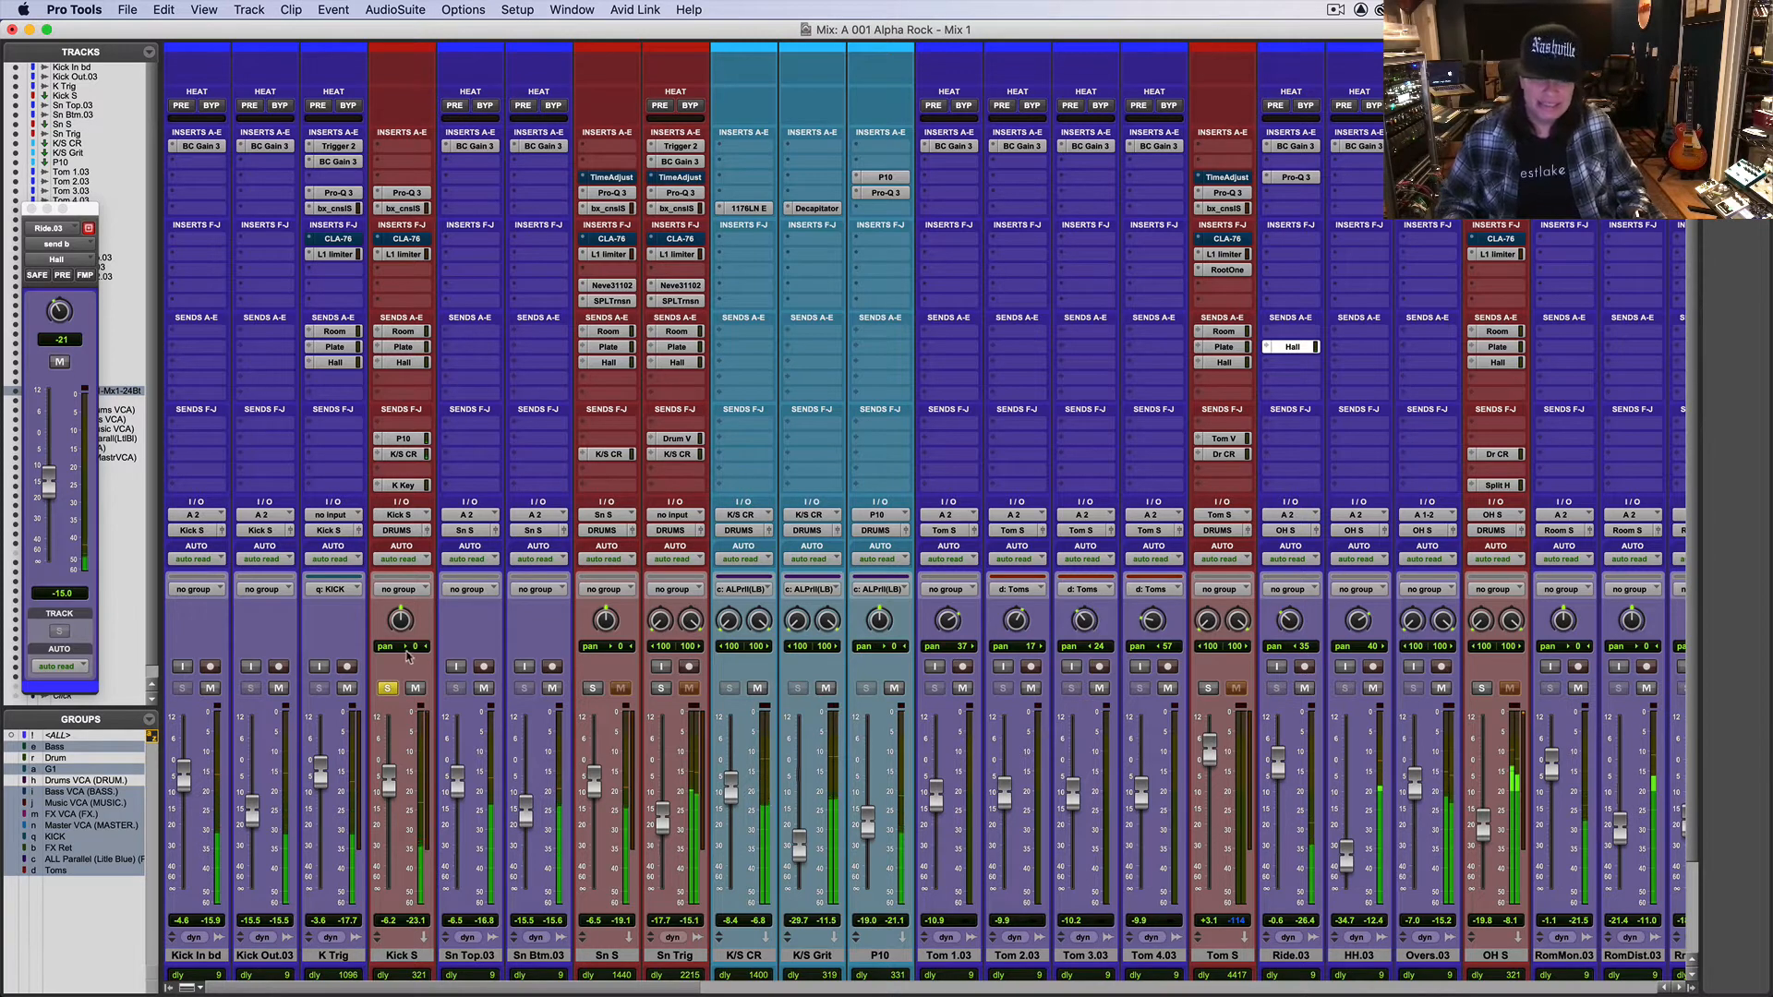
click(387, 688)
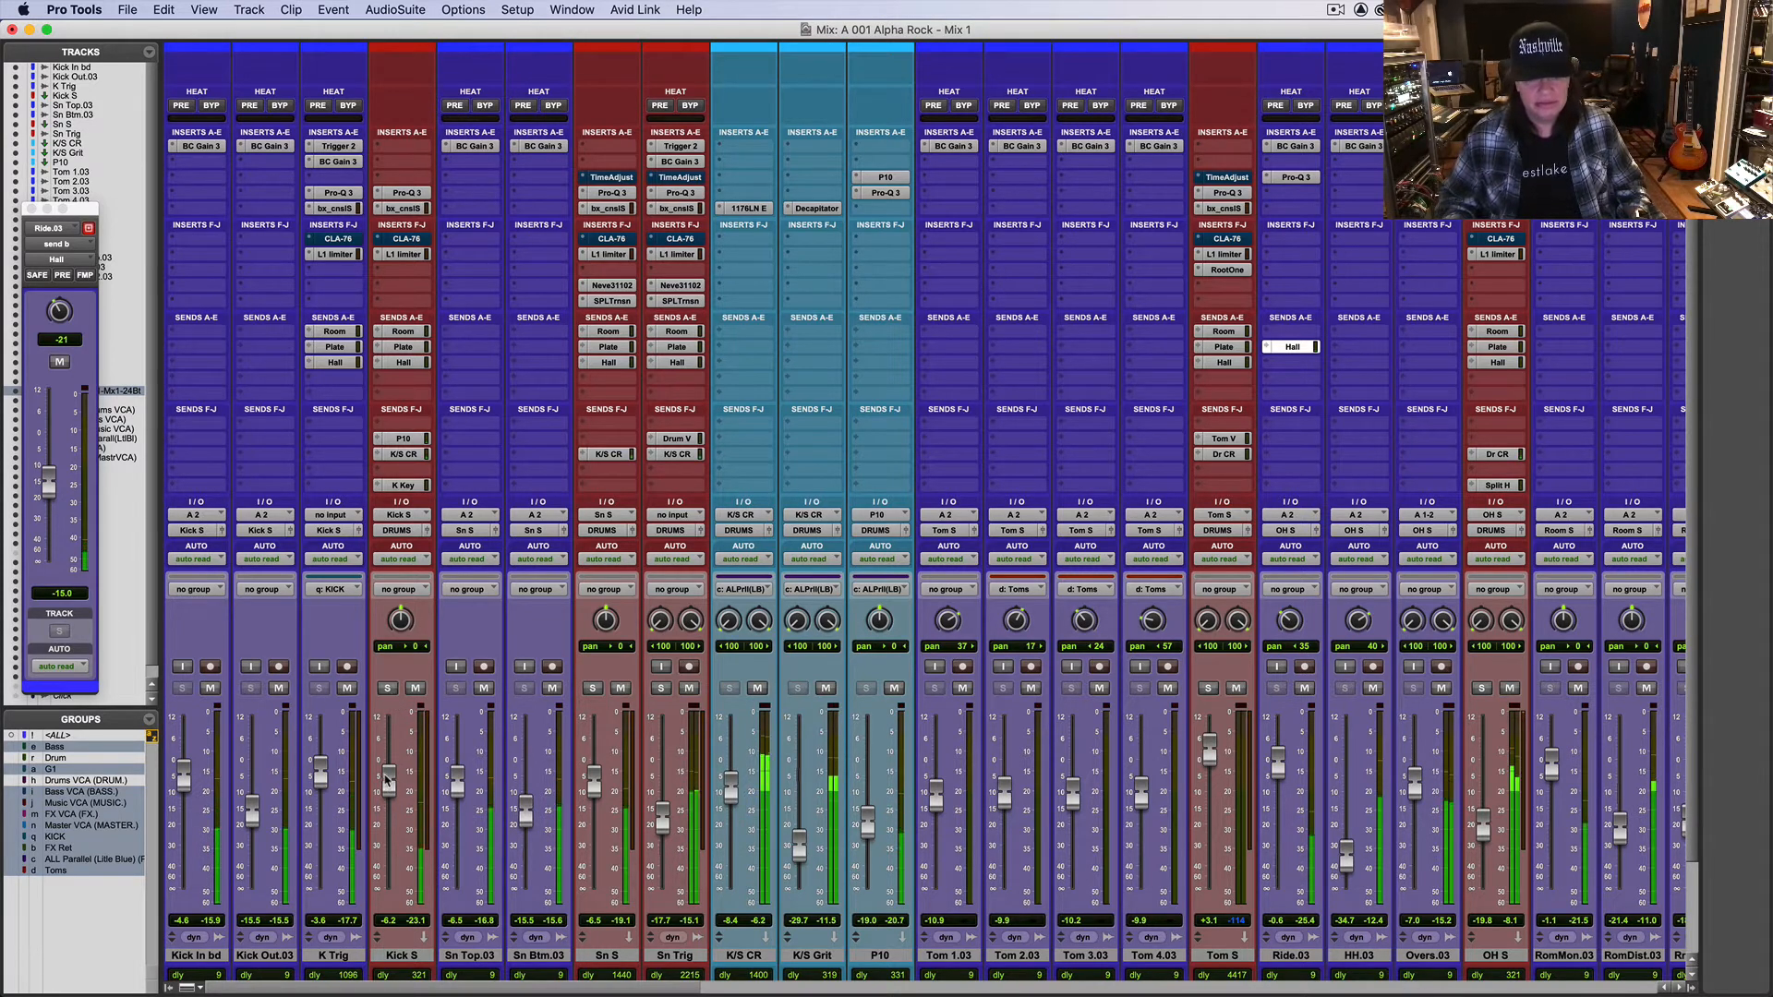
drag(387, 780, 387, 777)
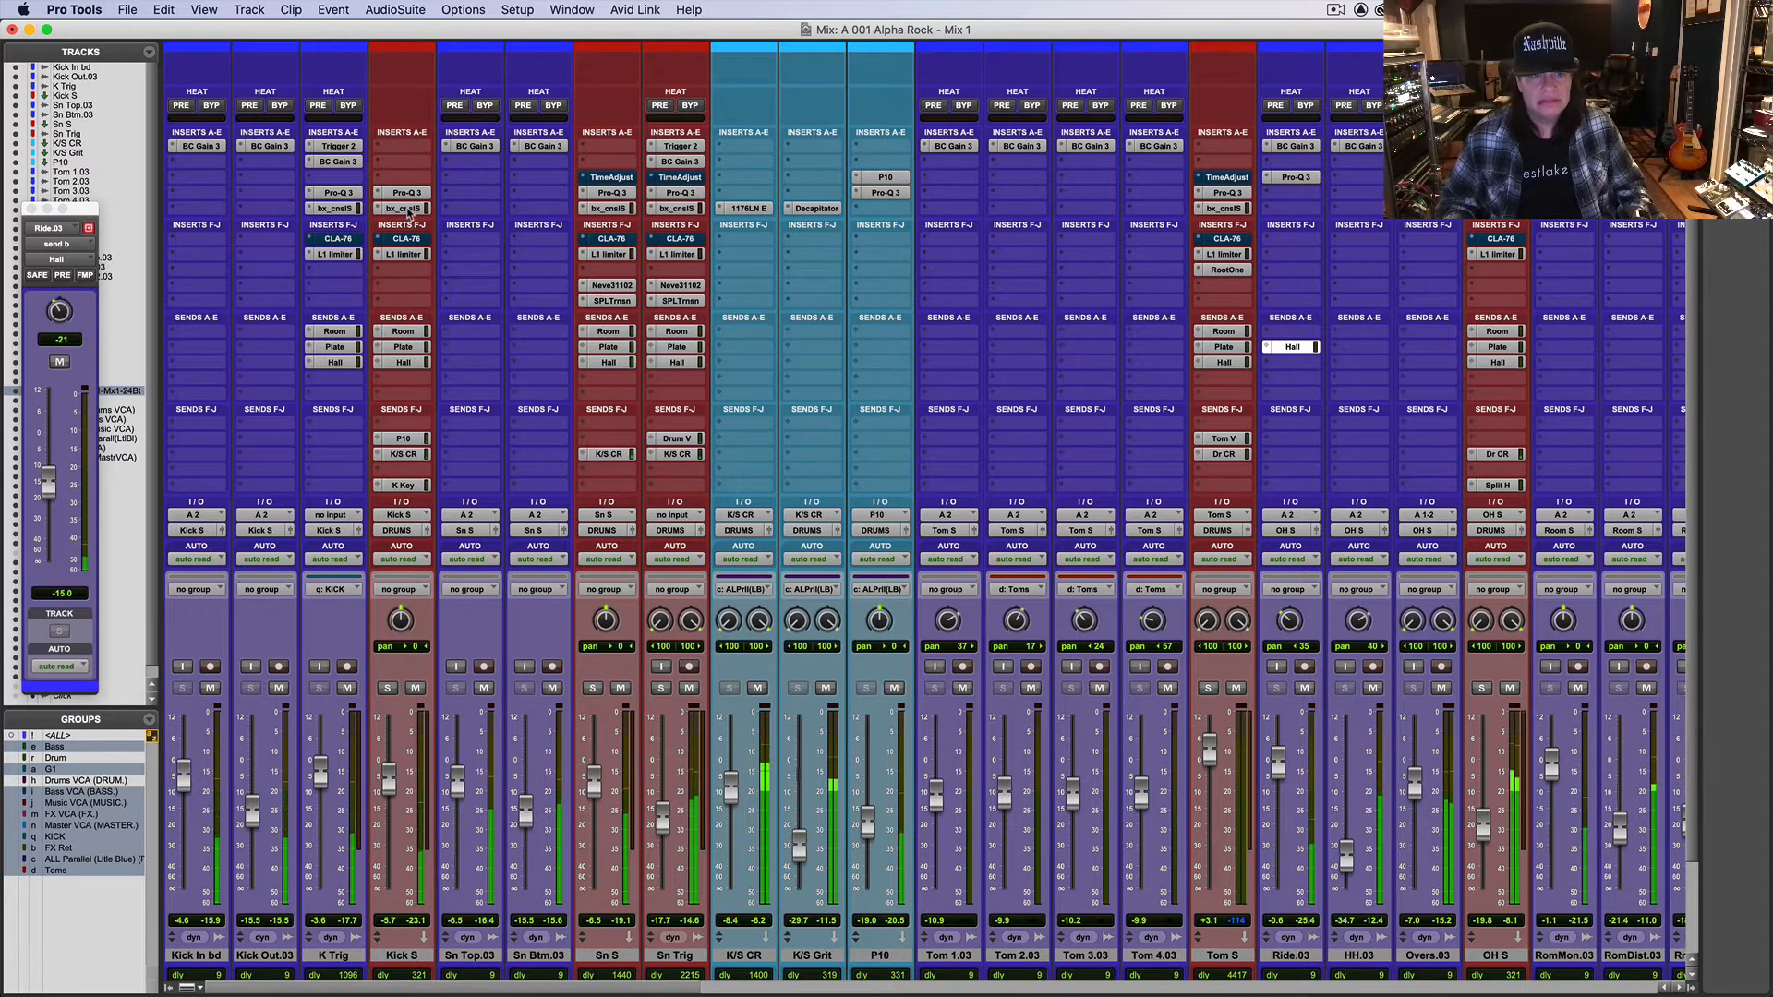
Step: Fine-tune the LF gain and expander threshold in the Kick S bx_console SSL 4000 E, checking the kick briefly in solo
click(406, 208)
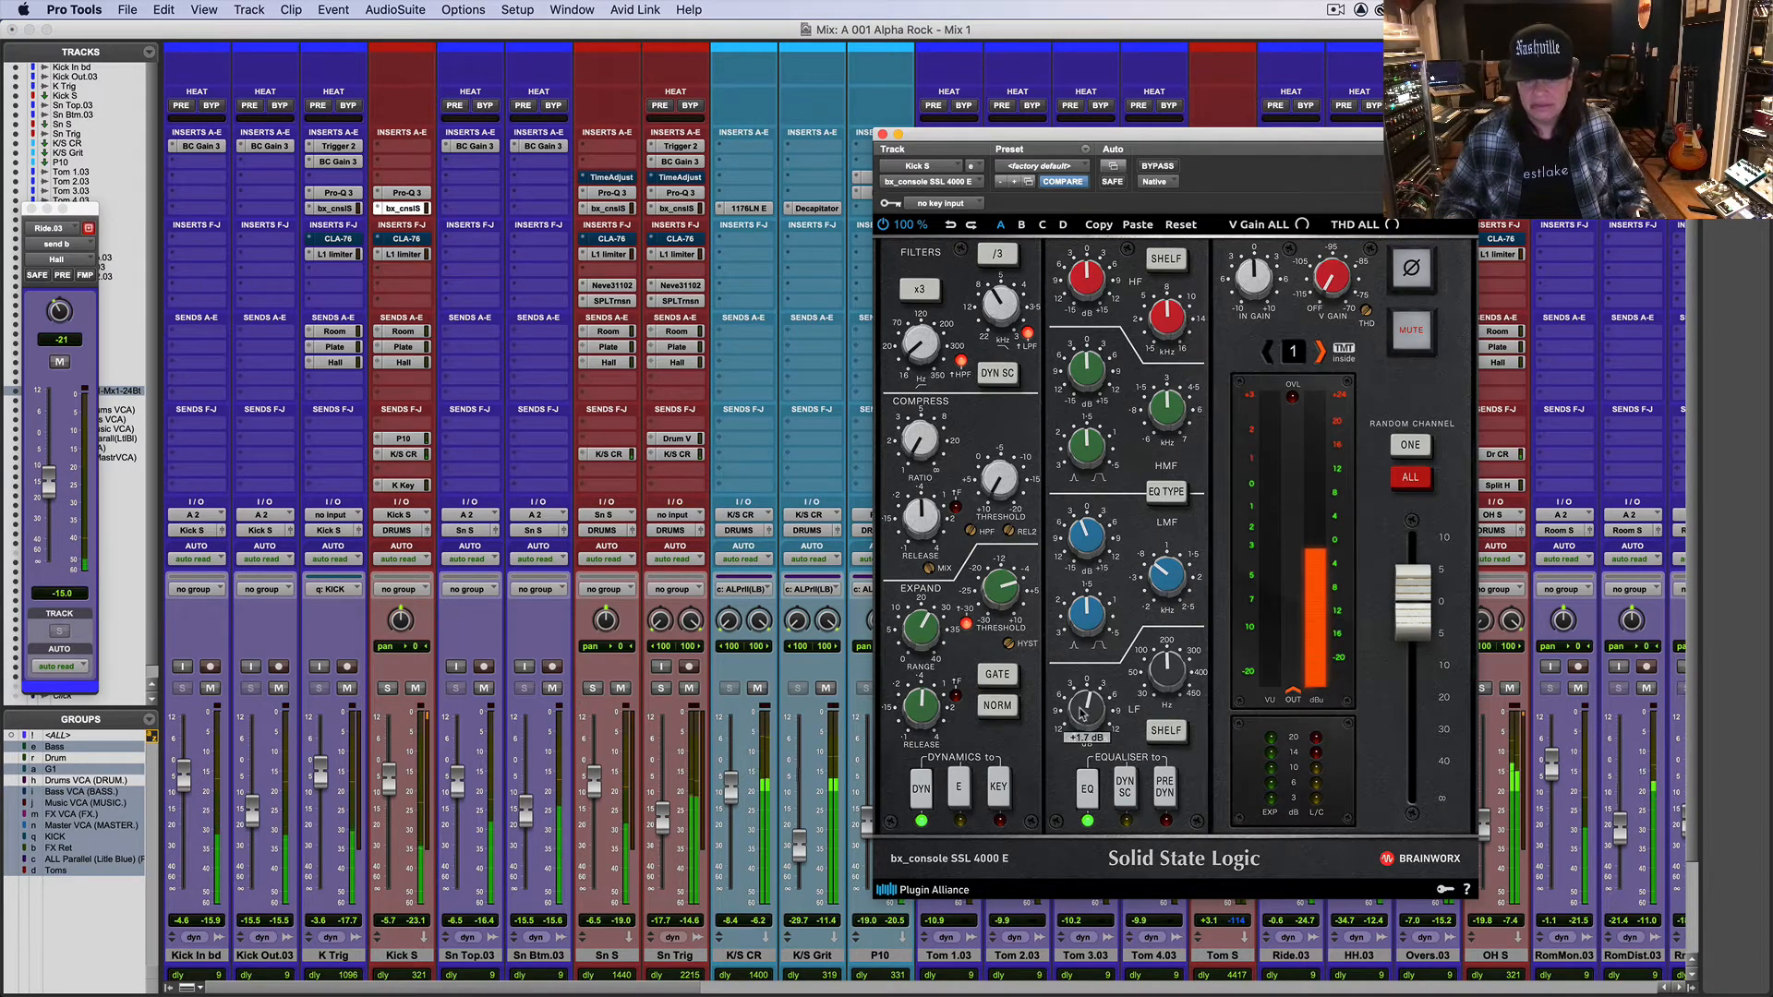
drag(1084, 709, 1083, 711)
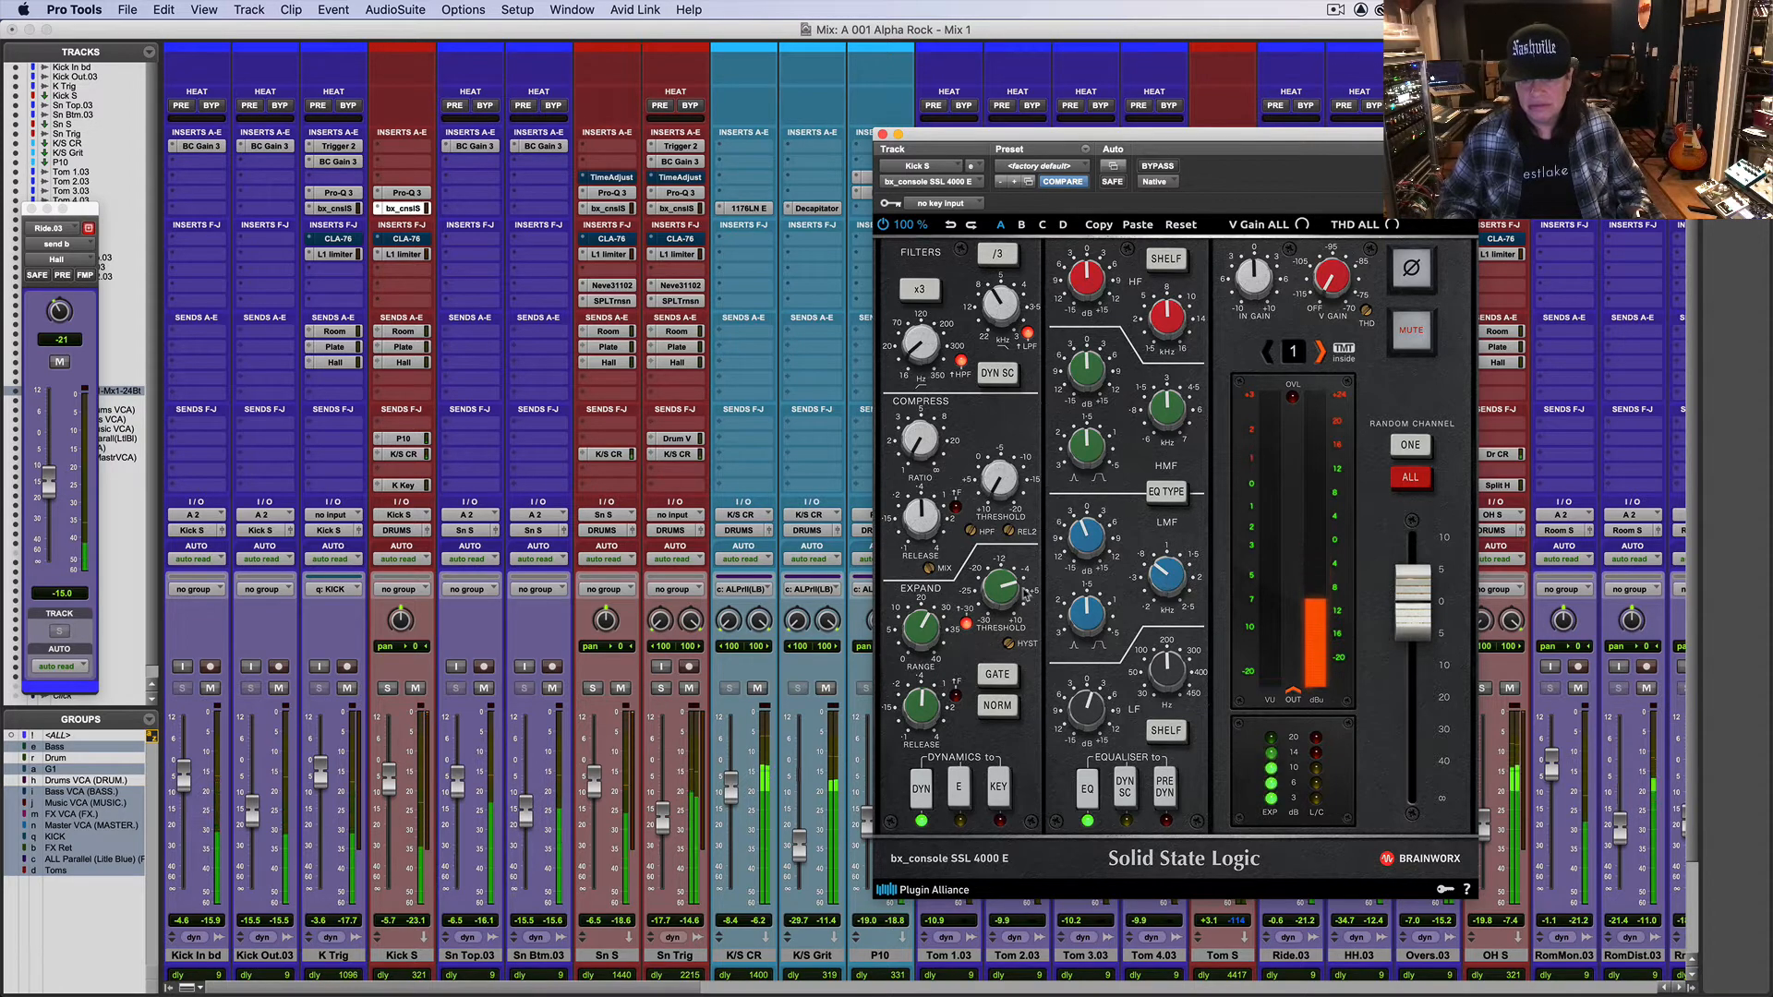
drag(1000, 586, 999, 588)
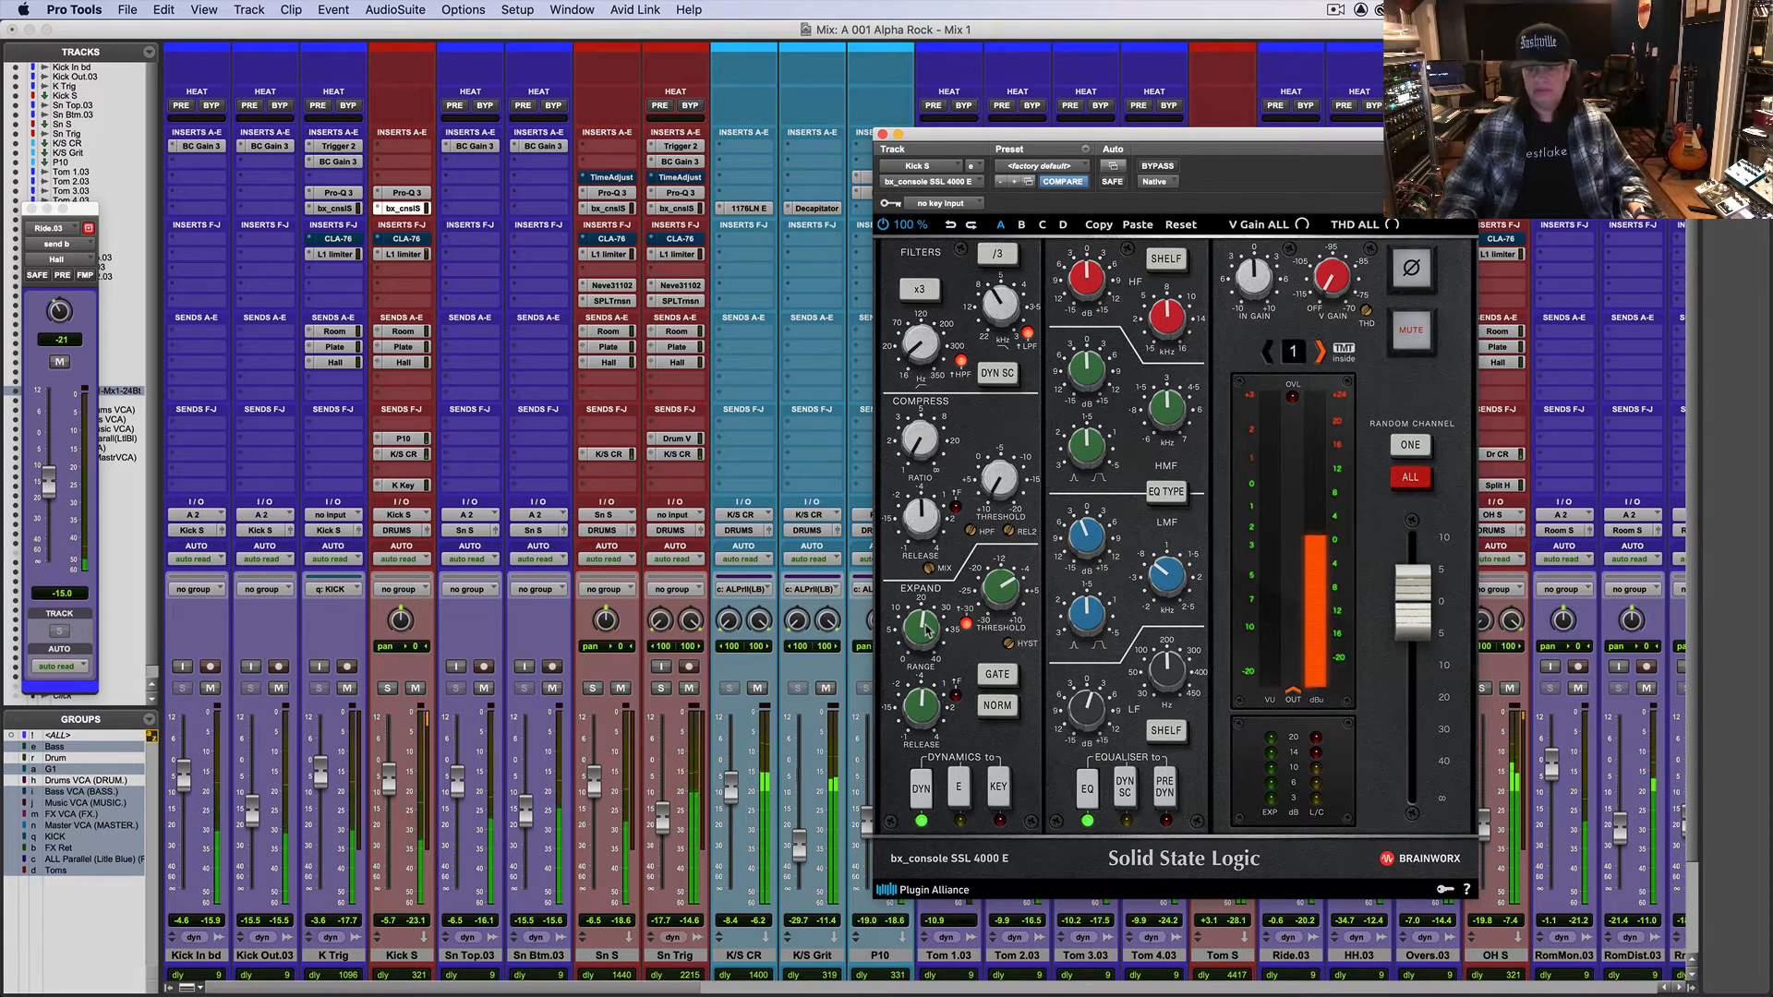
click(388, 688)
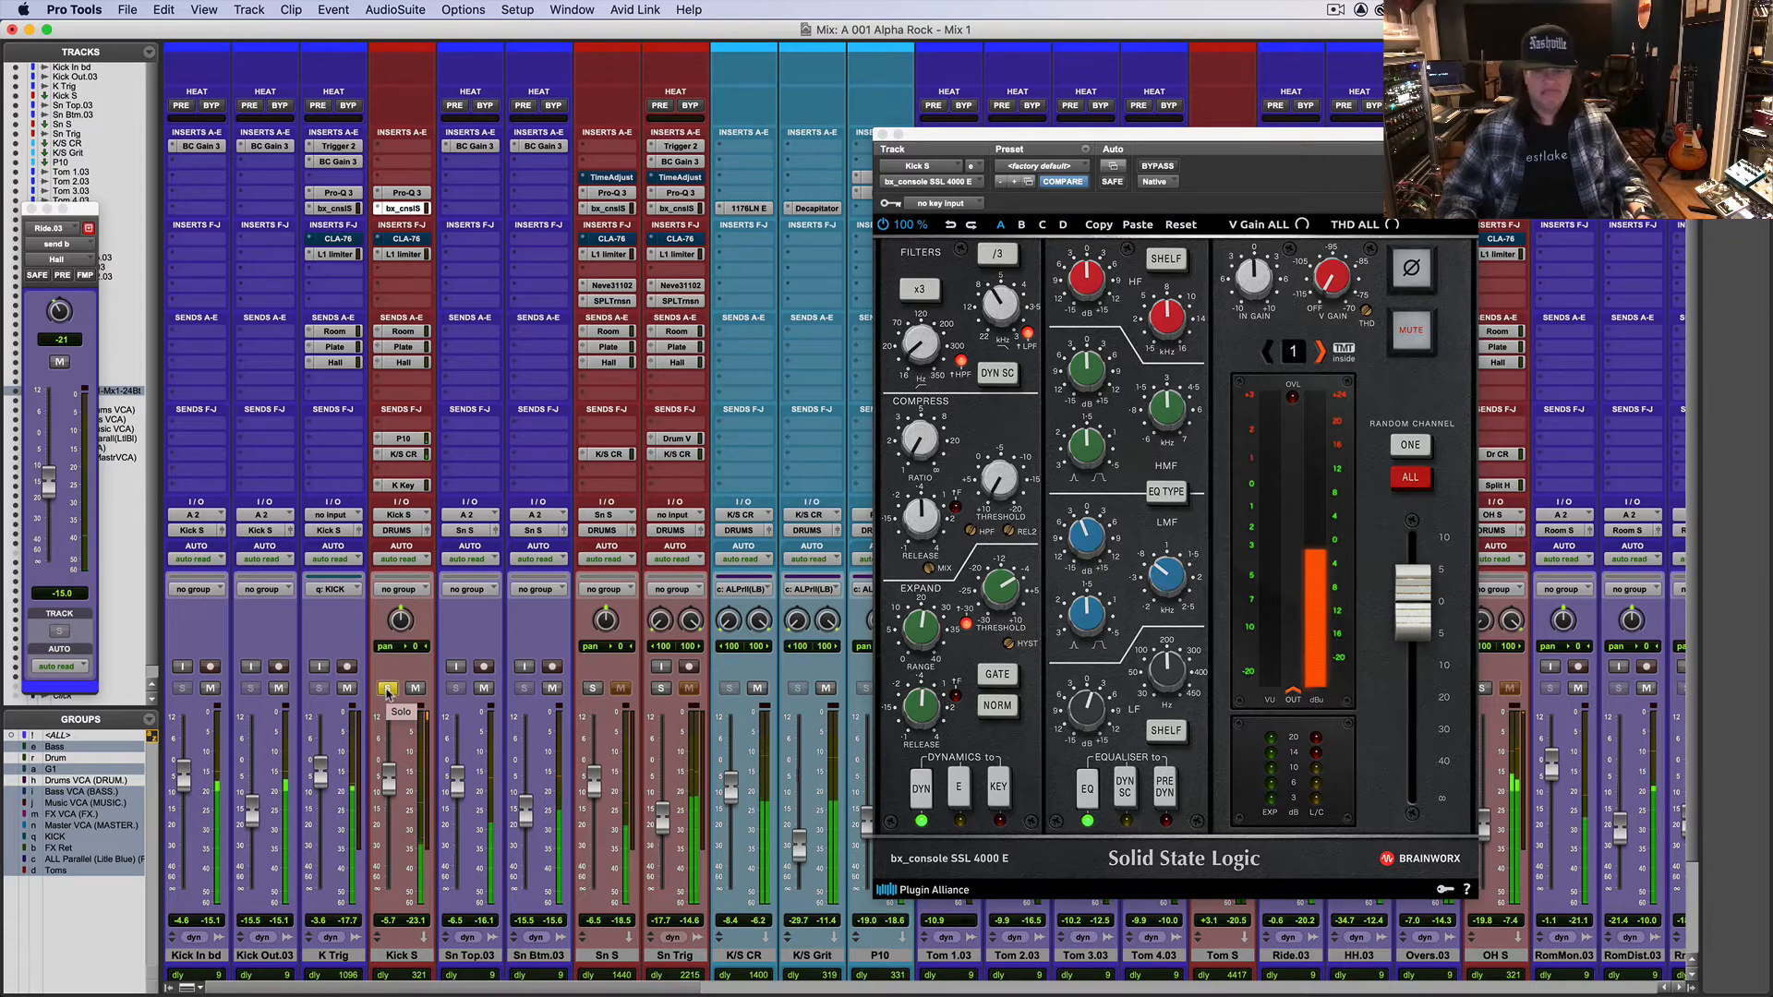
click(388, 688)
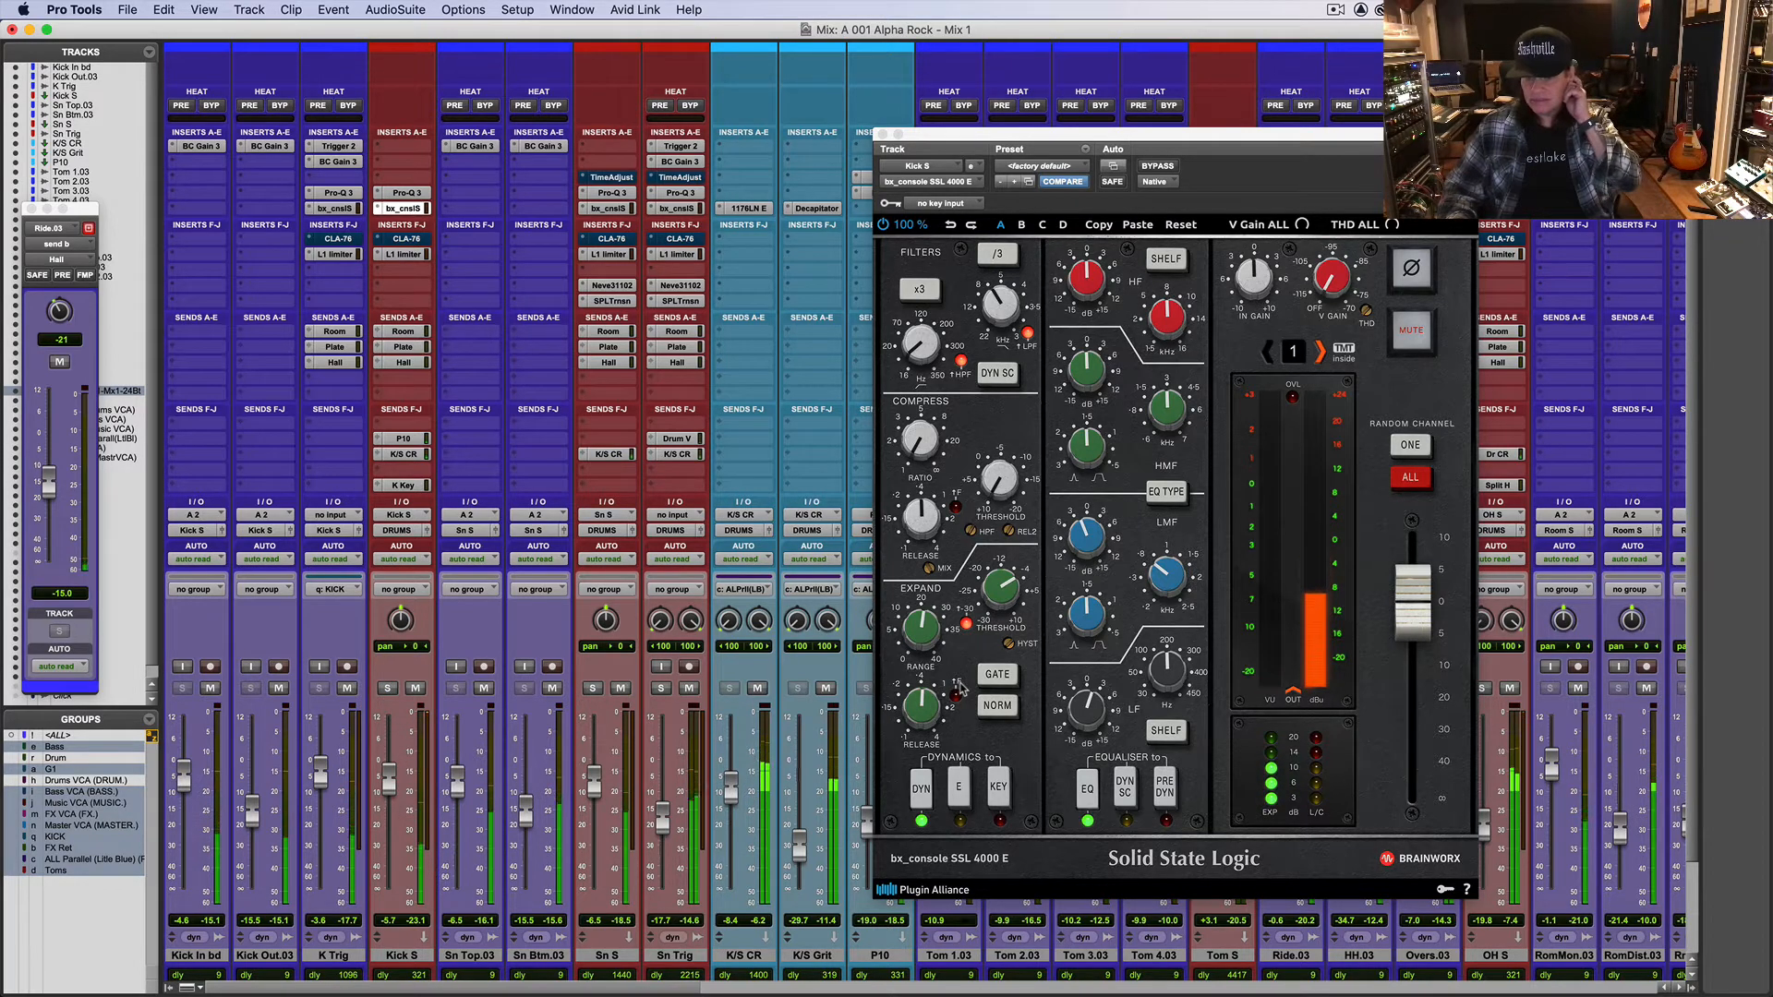
Step: Lower the LF band's frequency in the Kick S console EQ and switch that band to bell
click(1155, 681)
drag(1154, 681, 1076, 705)
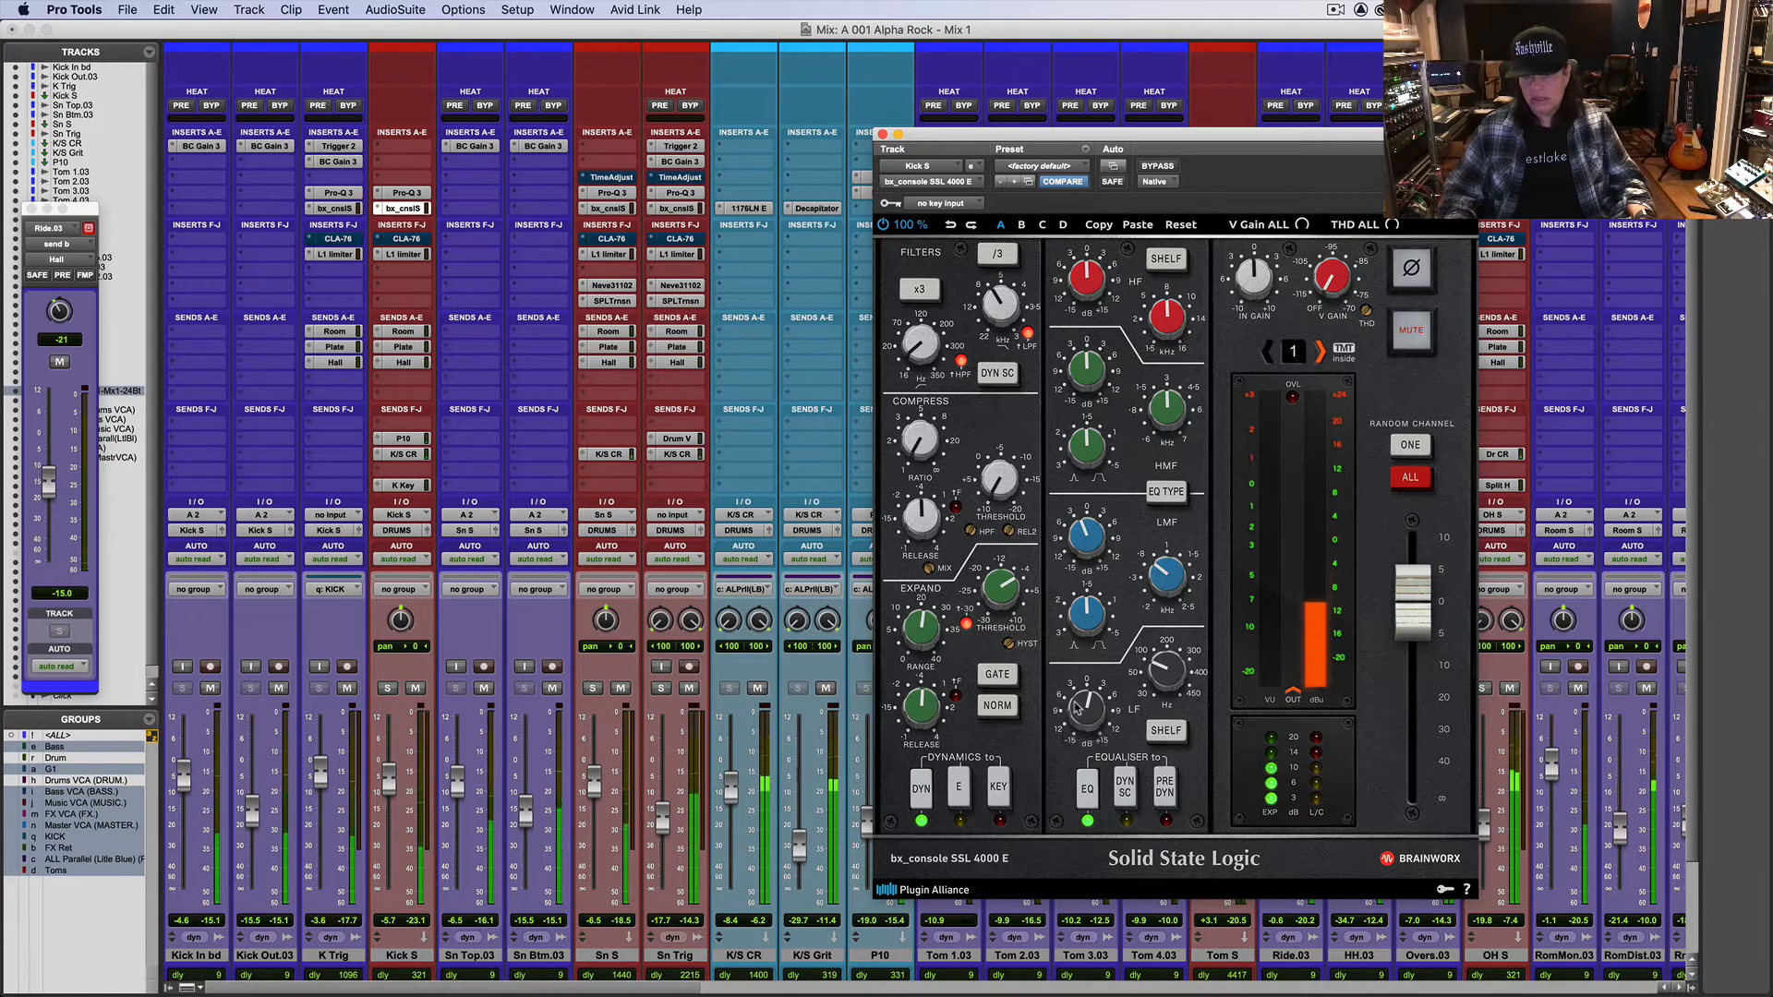
click(1180, 738)
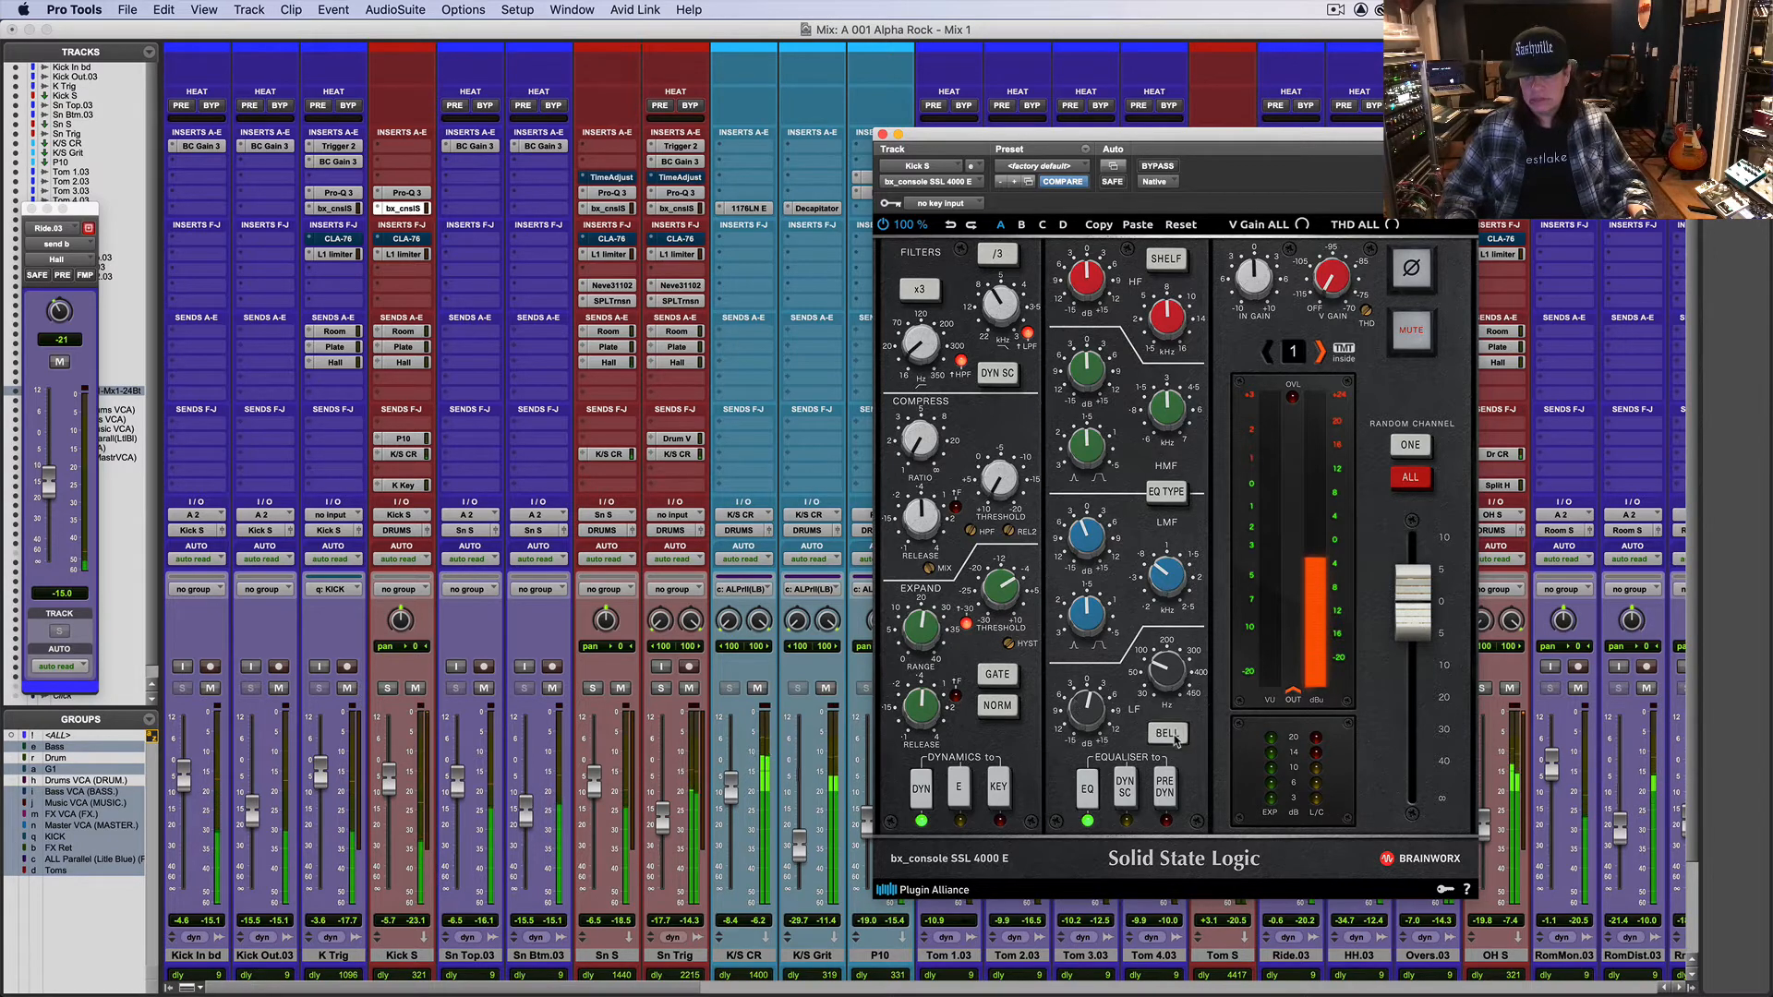
mouse_move(1090, 714)
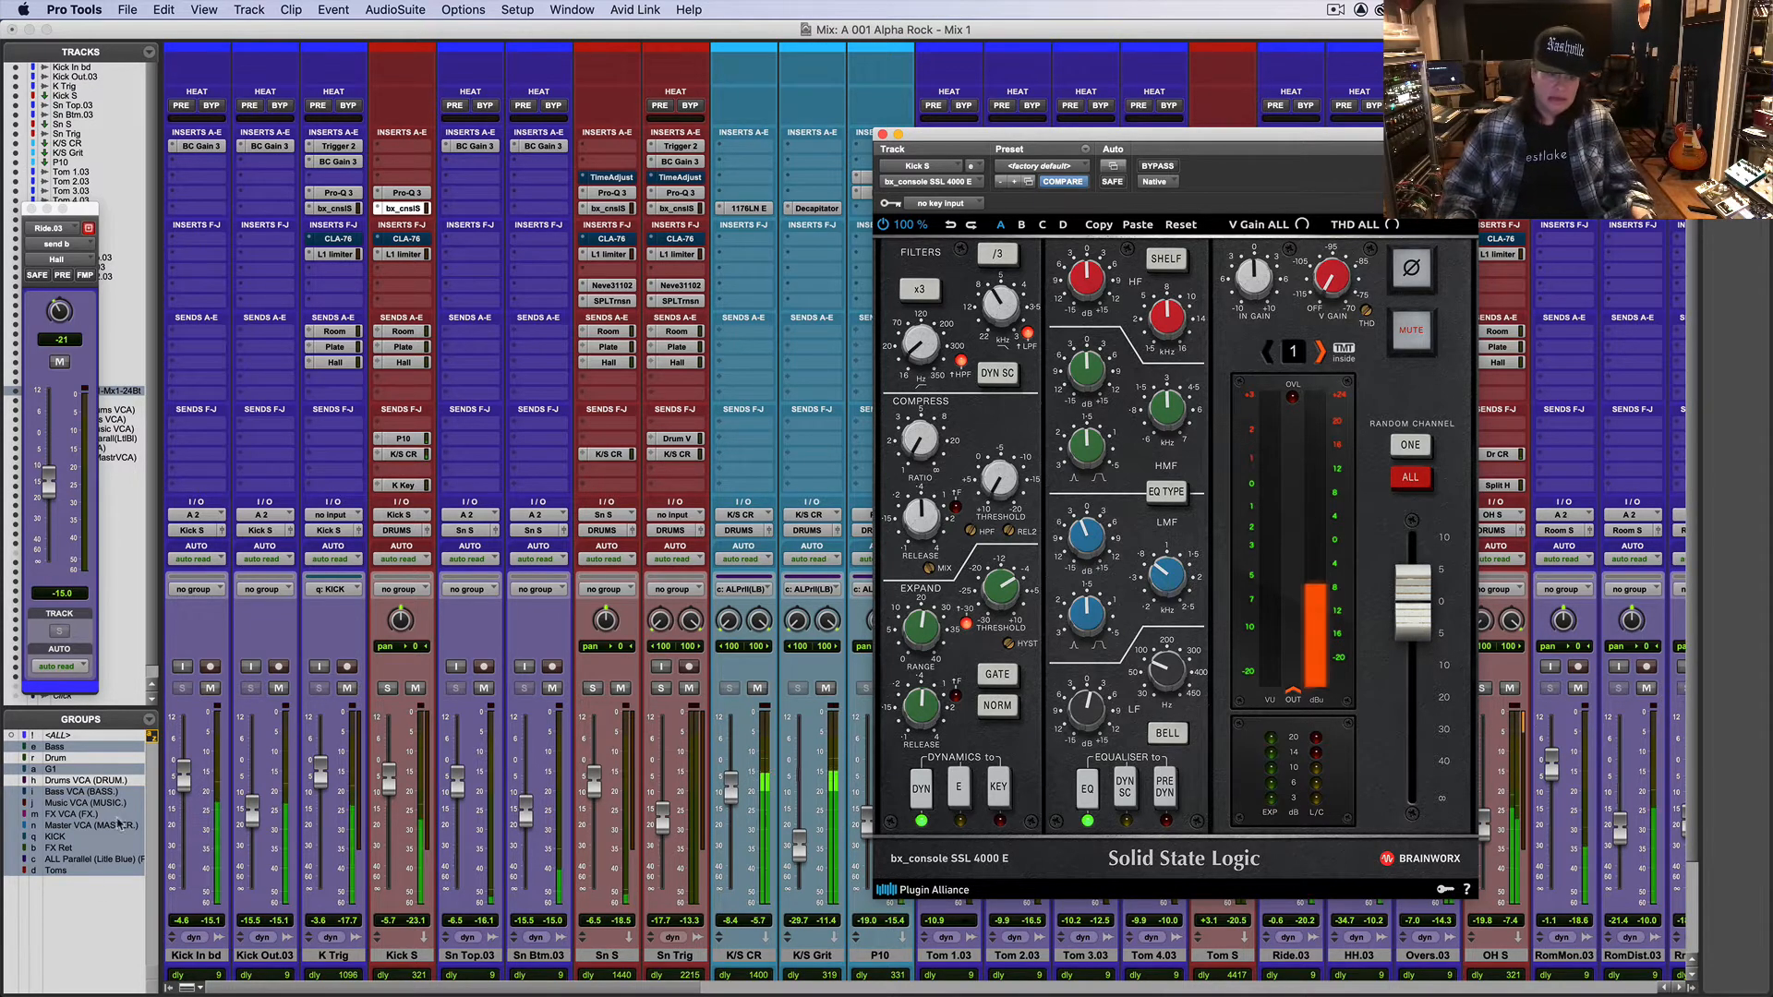
Step: Check Kick S in solo, lower its fader to -7.0 dB, and raise the K/S CR fader to -7.5 dB
click(387, 689)
click(387, 689)
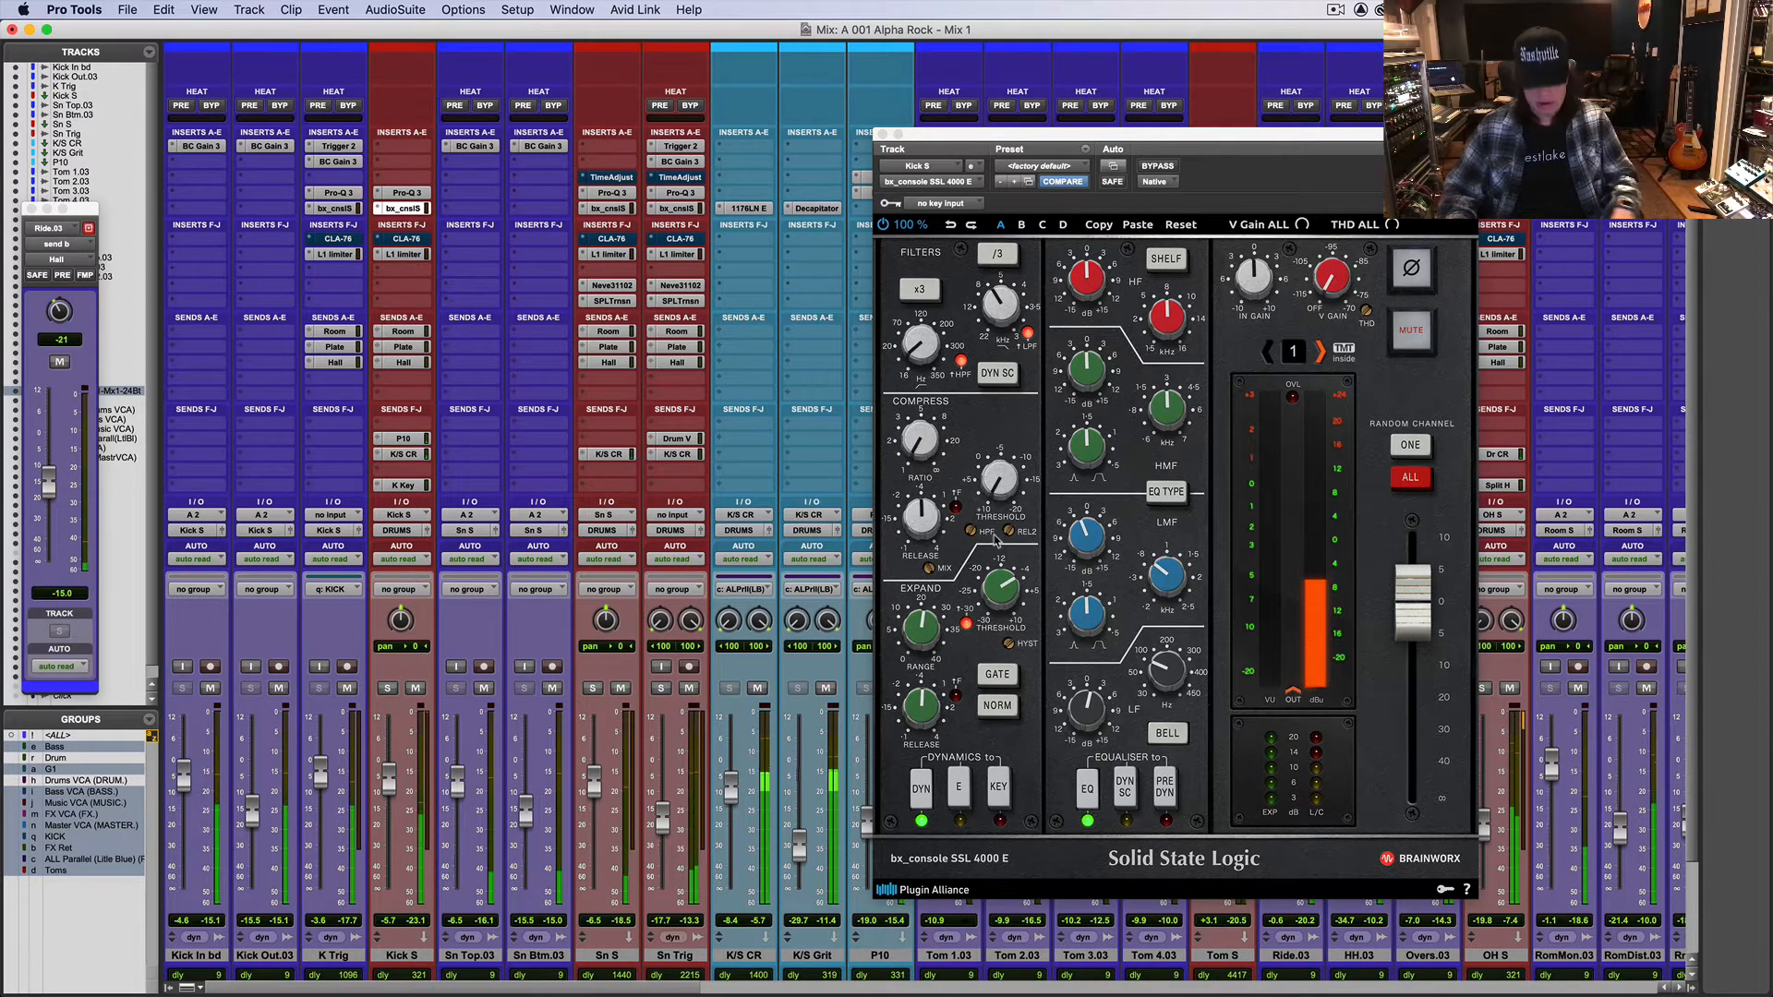
key(super+equal)
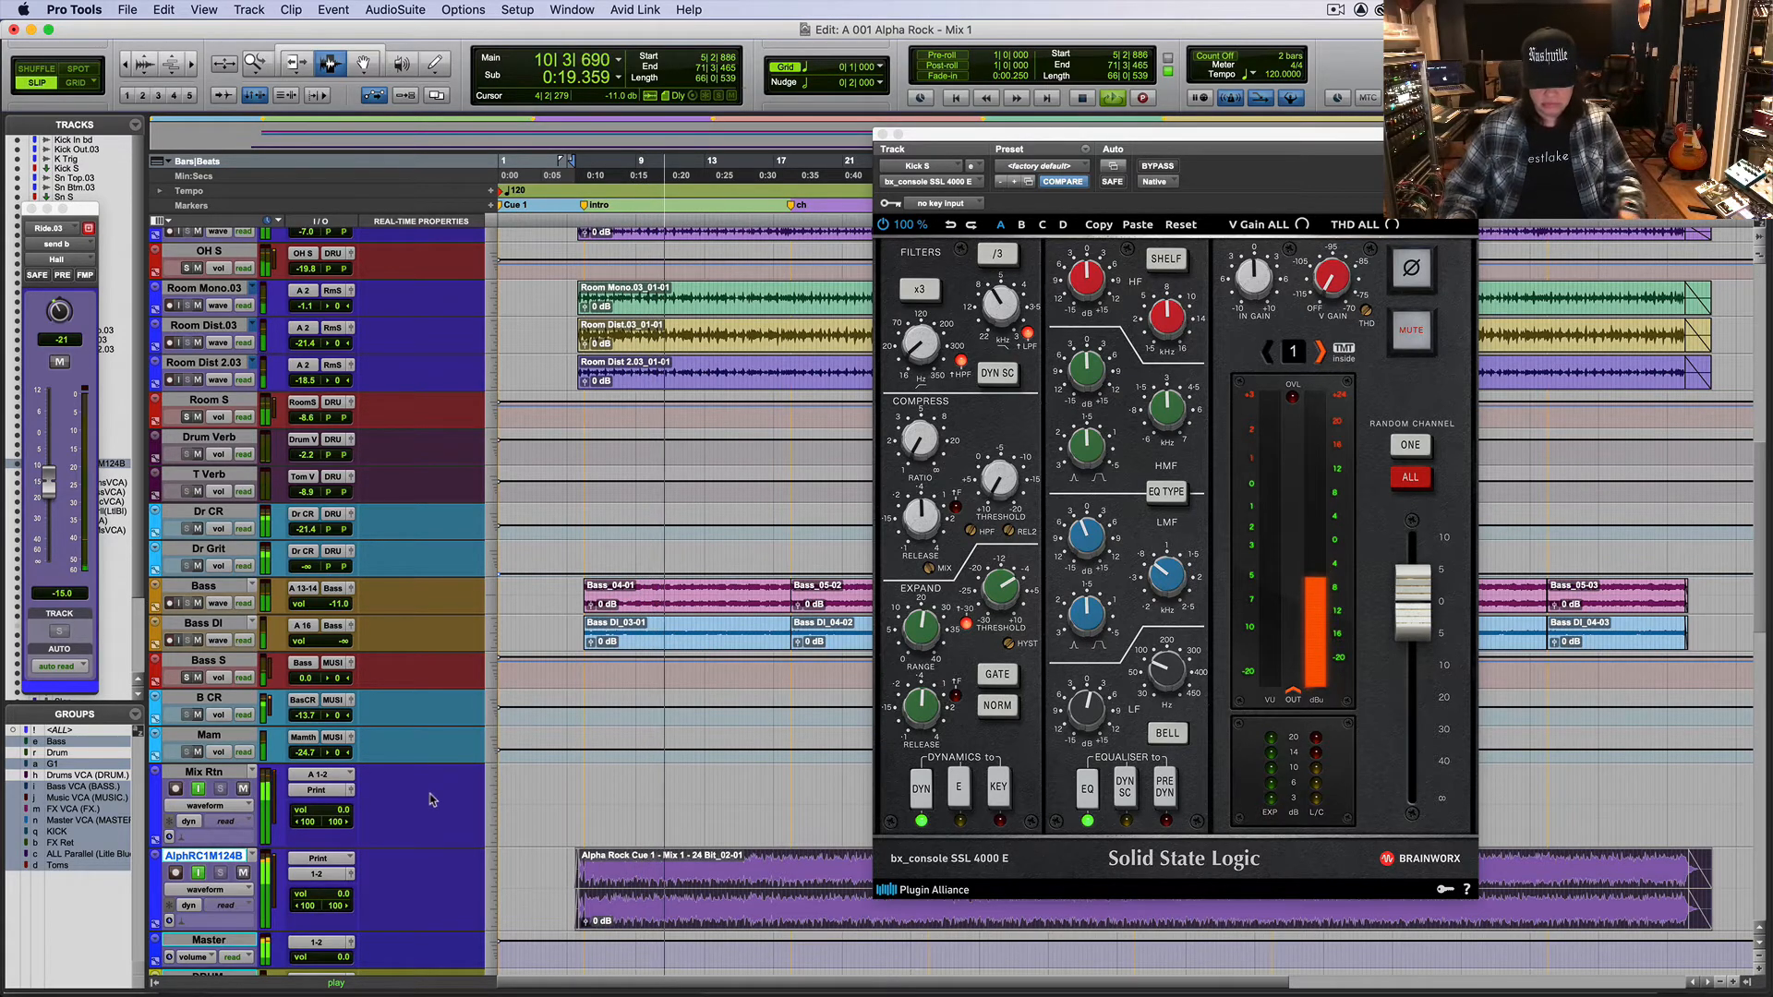
key(super+equal)
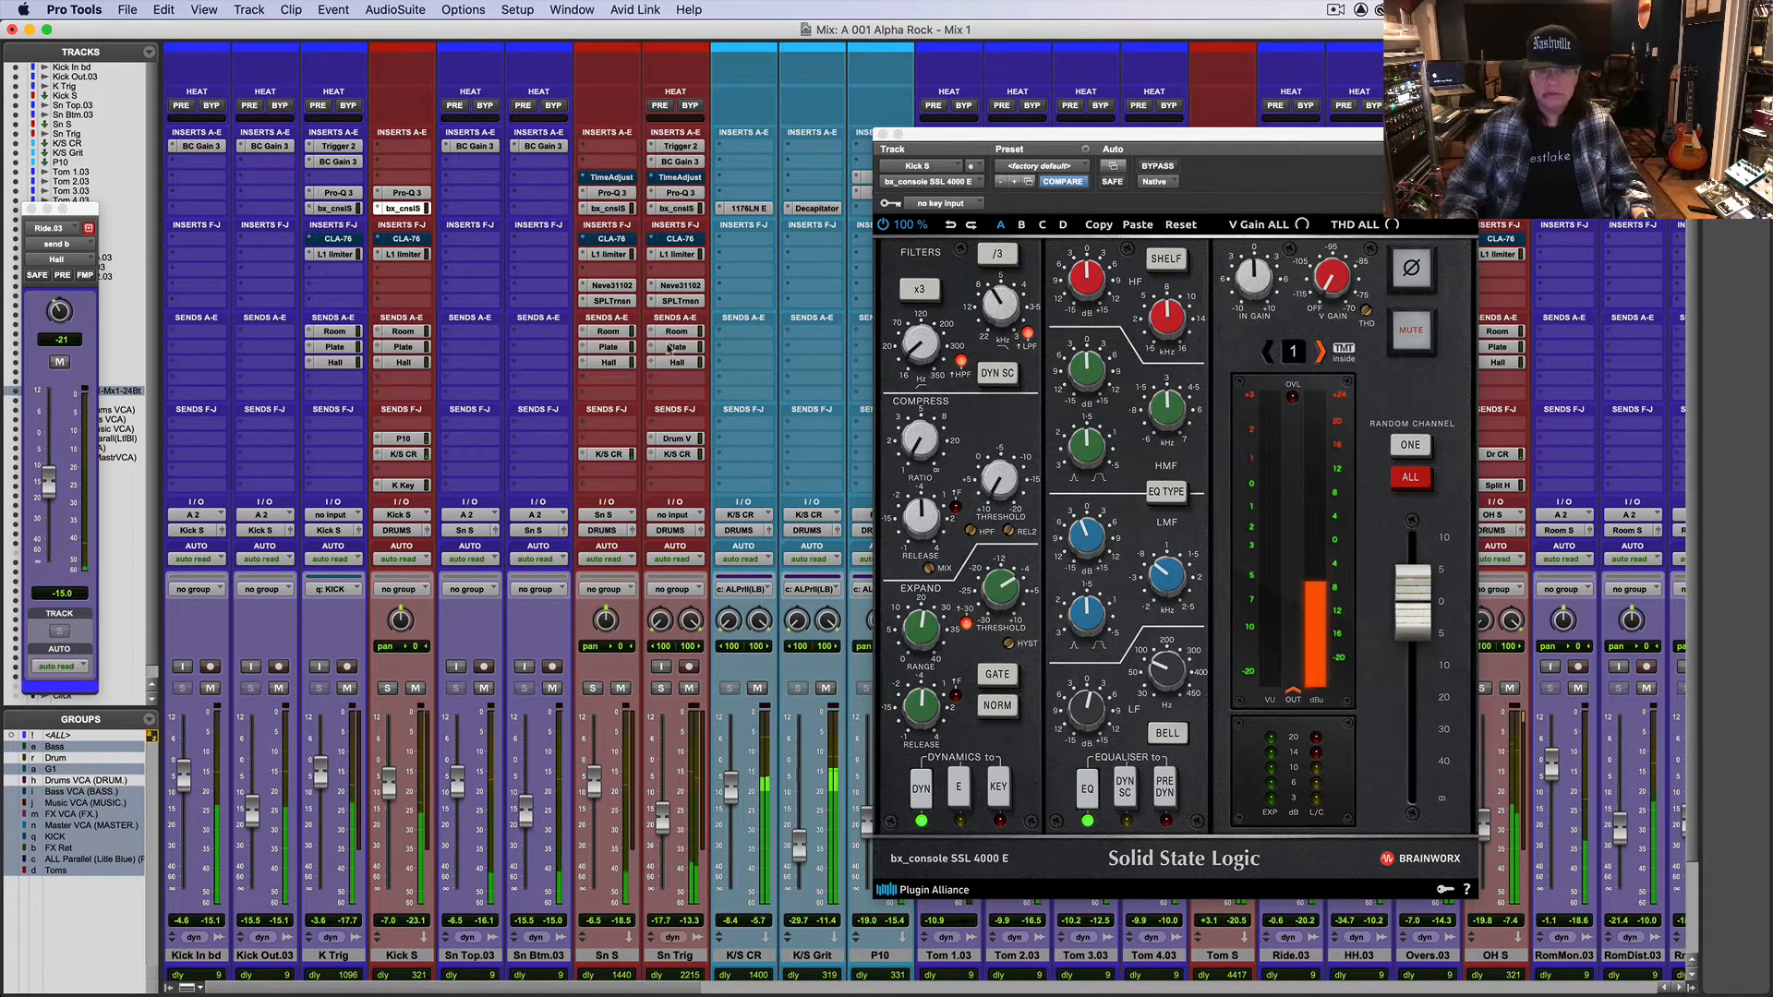
click(882, 135)
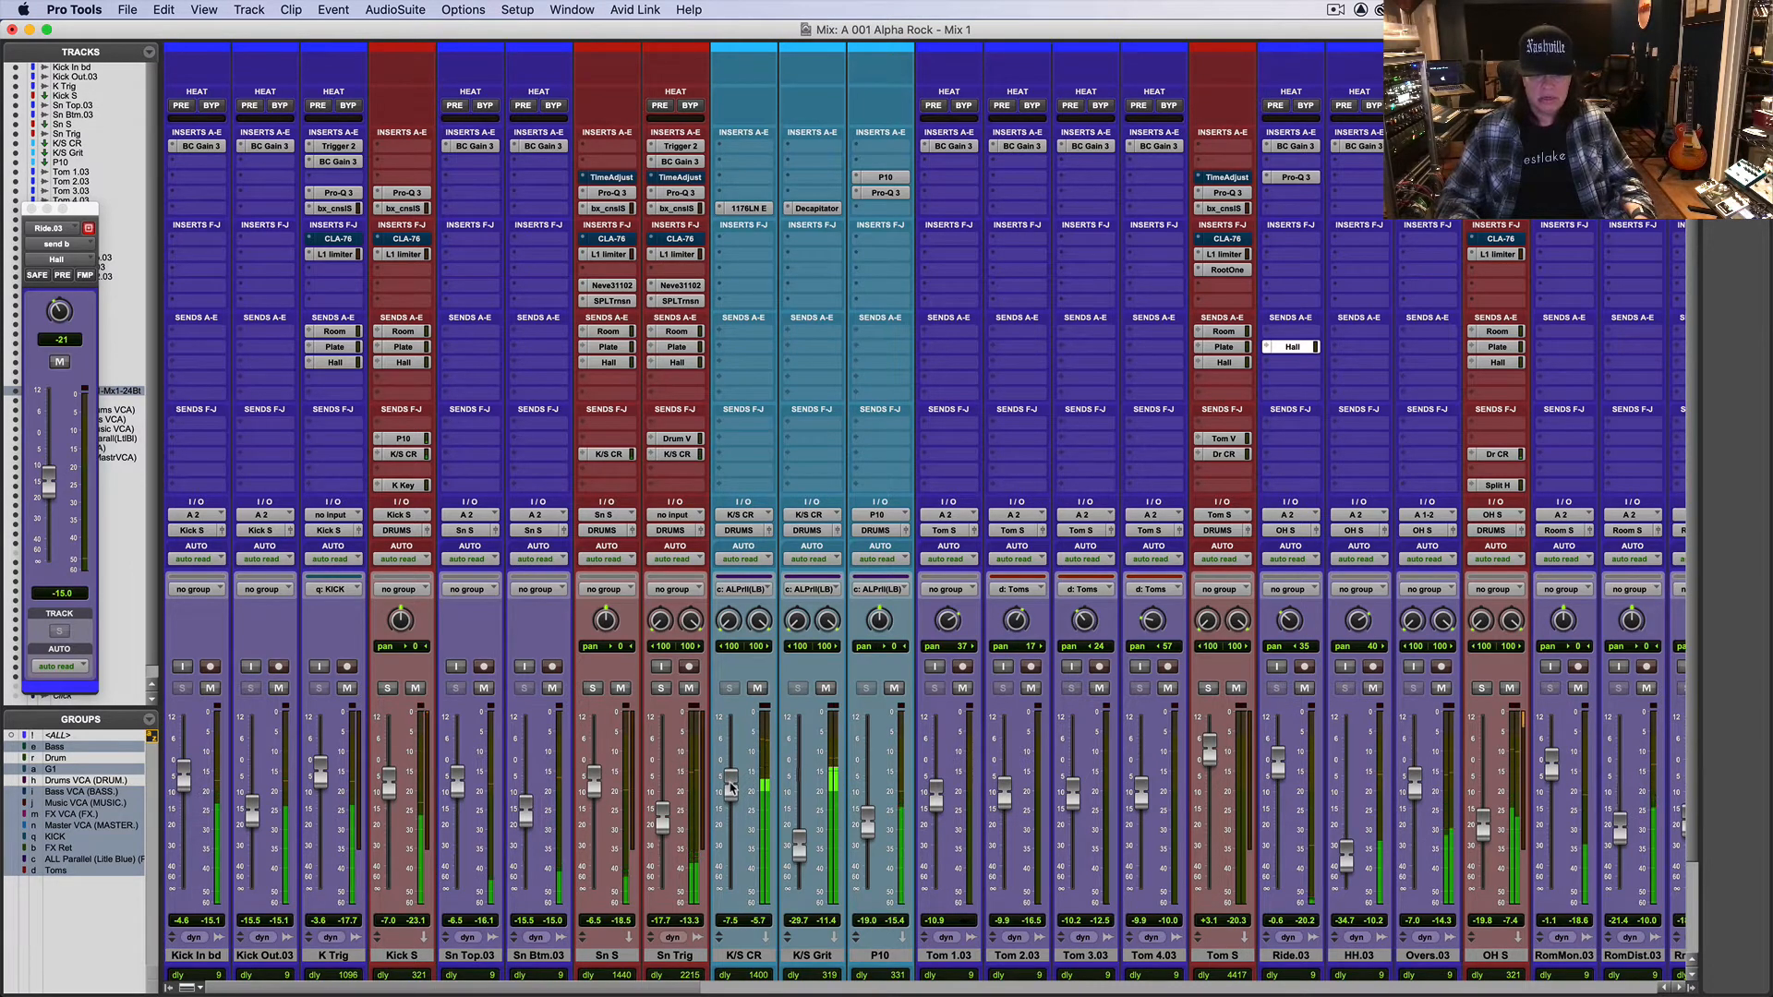
key(super+equal)
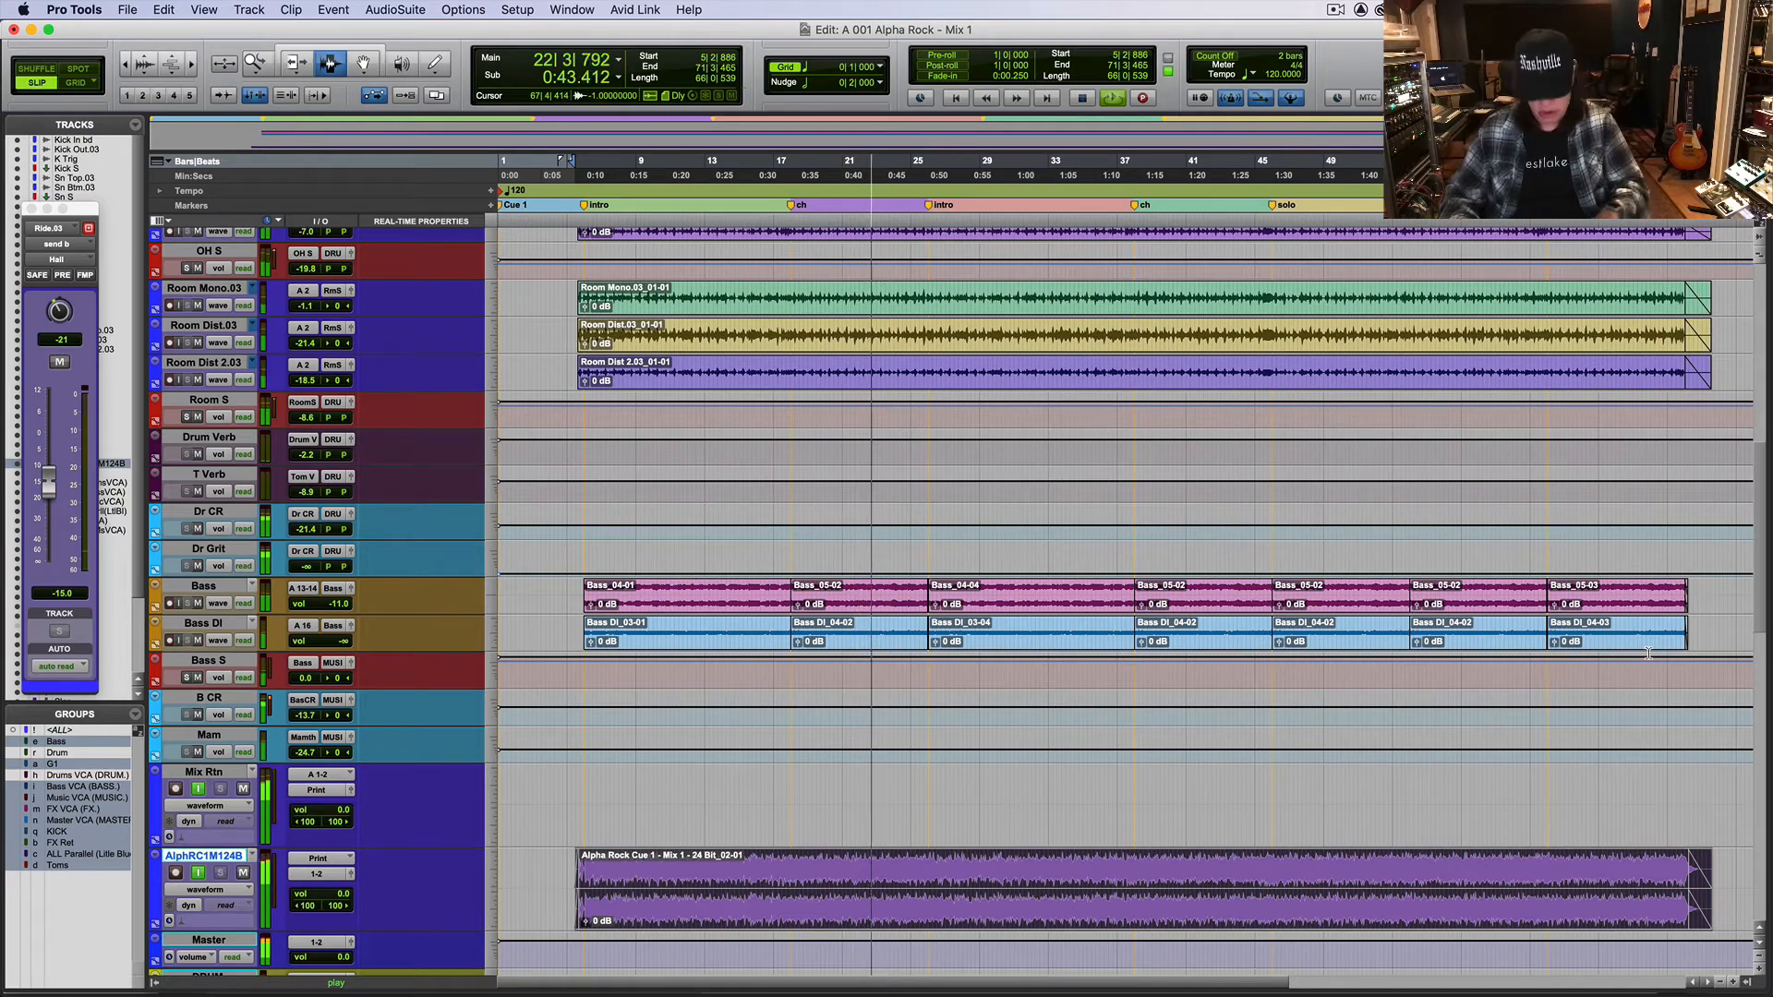
key(super+equal)
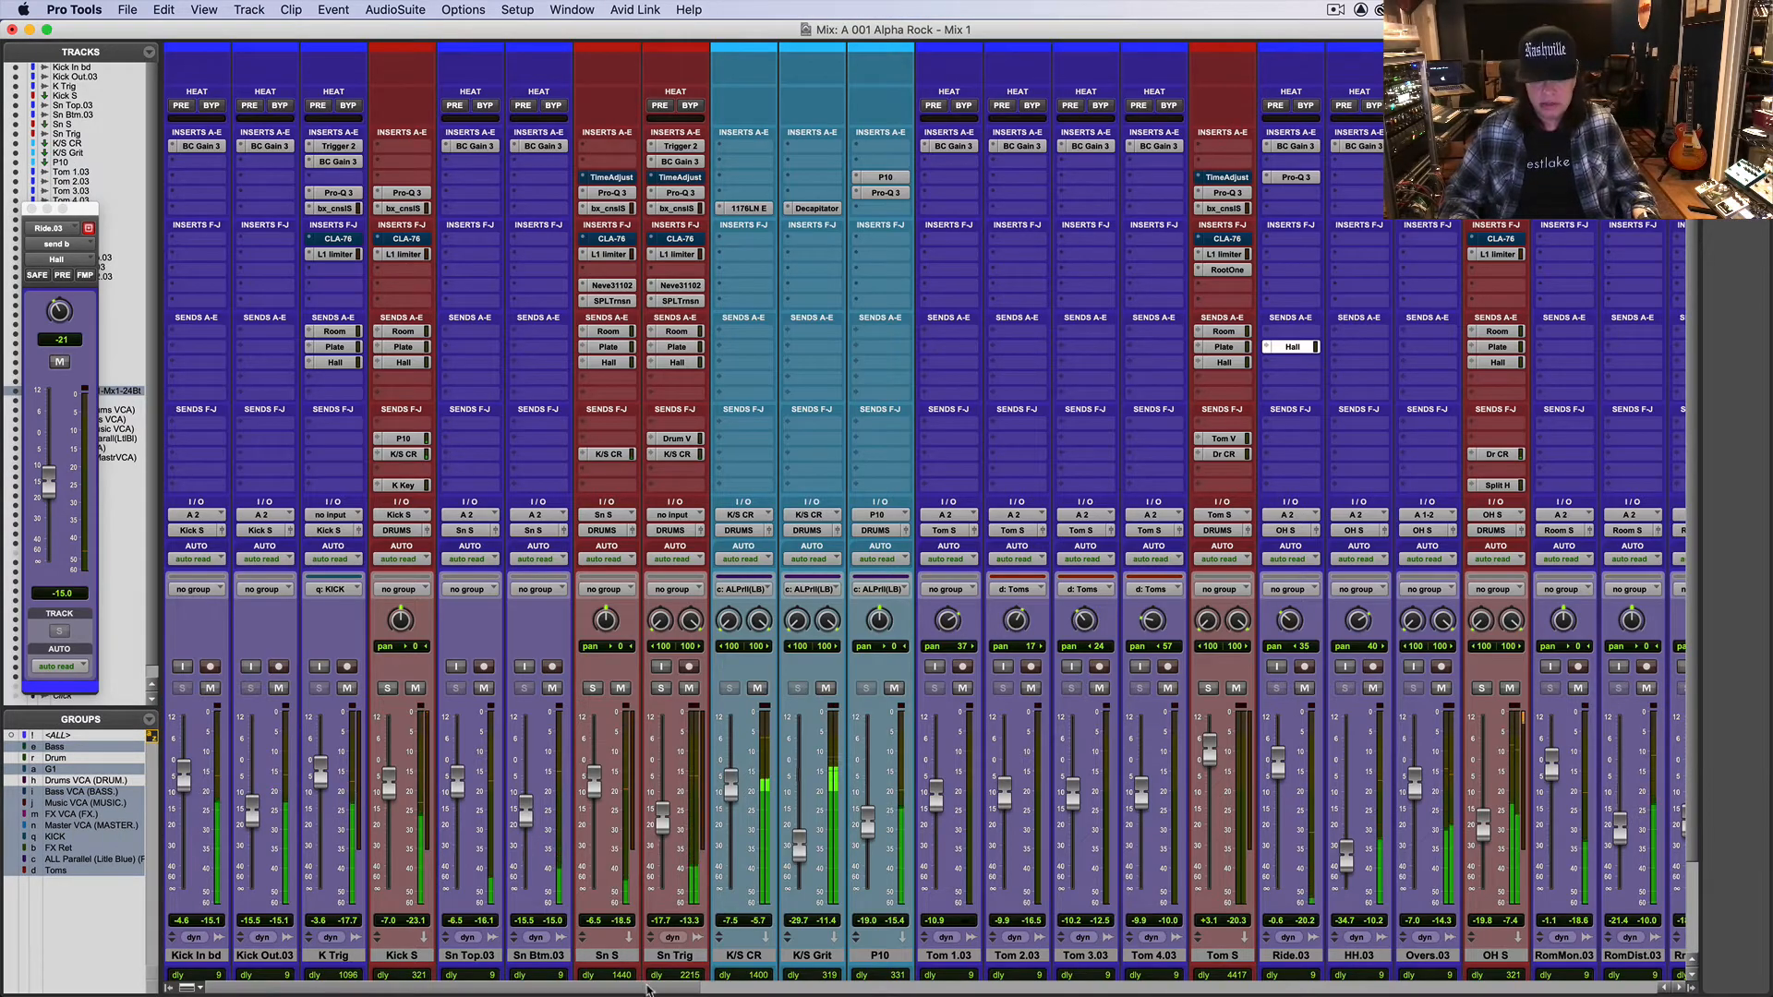
drag(652, 991, 1210, 995)
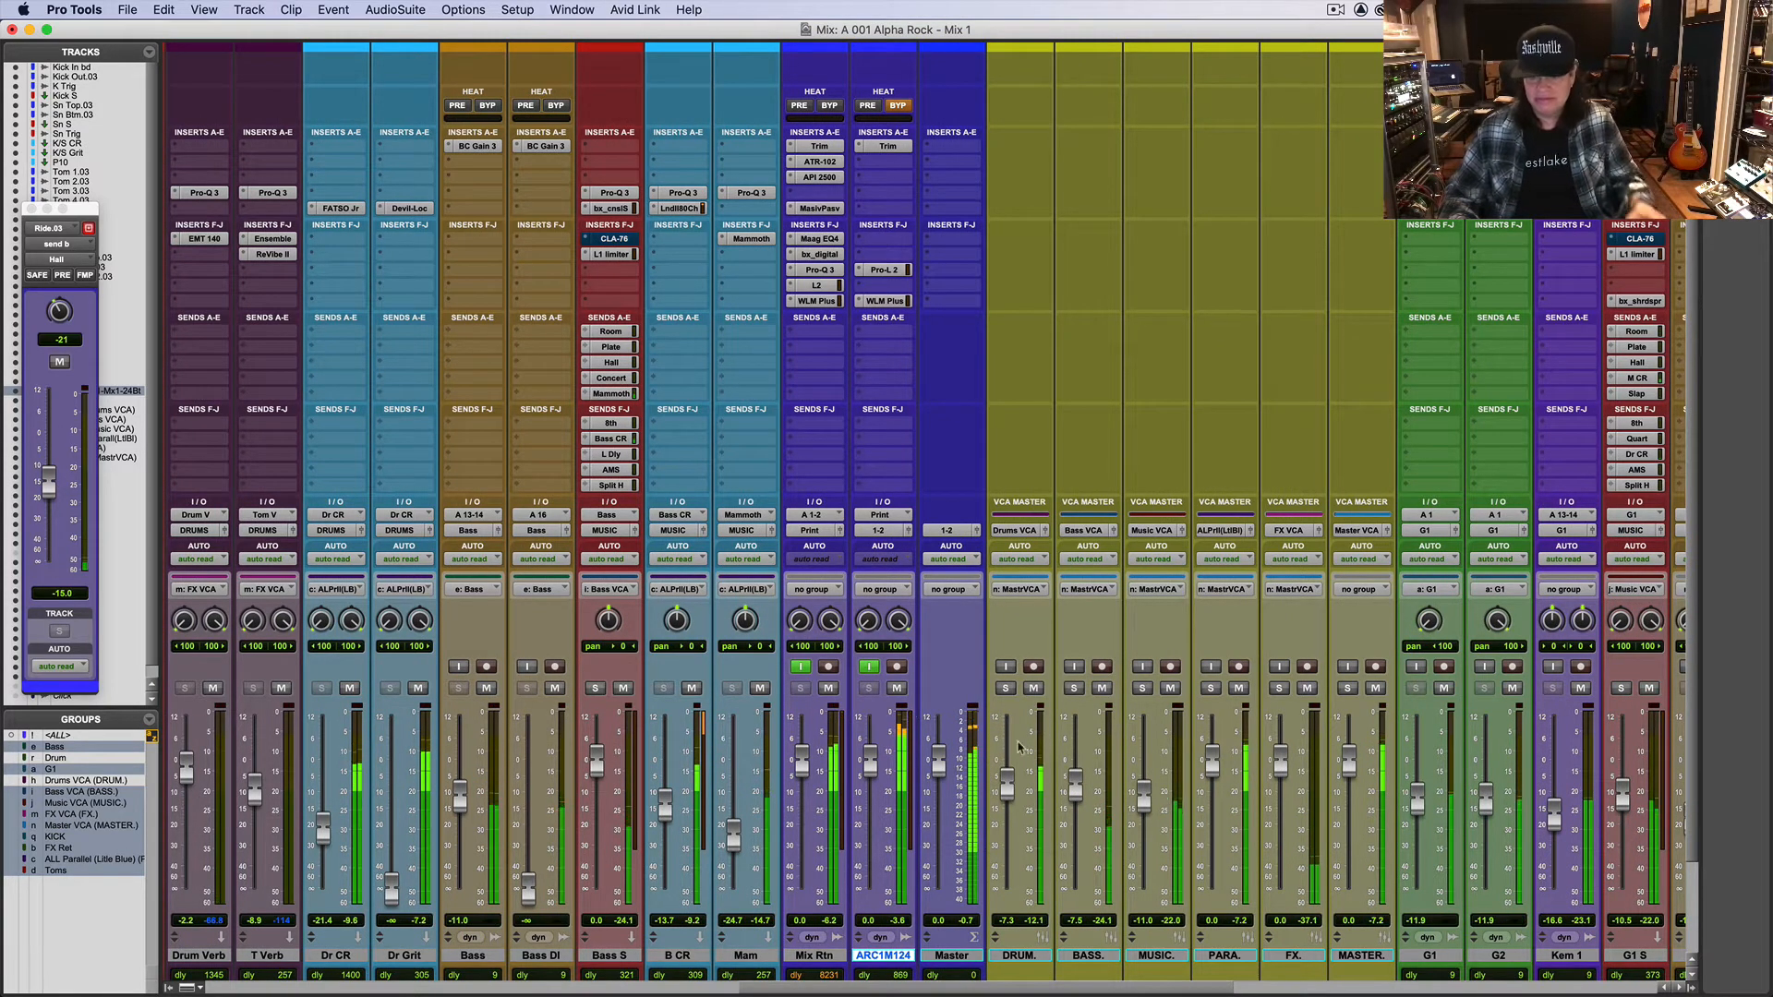
drag(1058, 989, 439, 963)
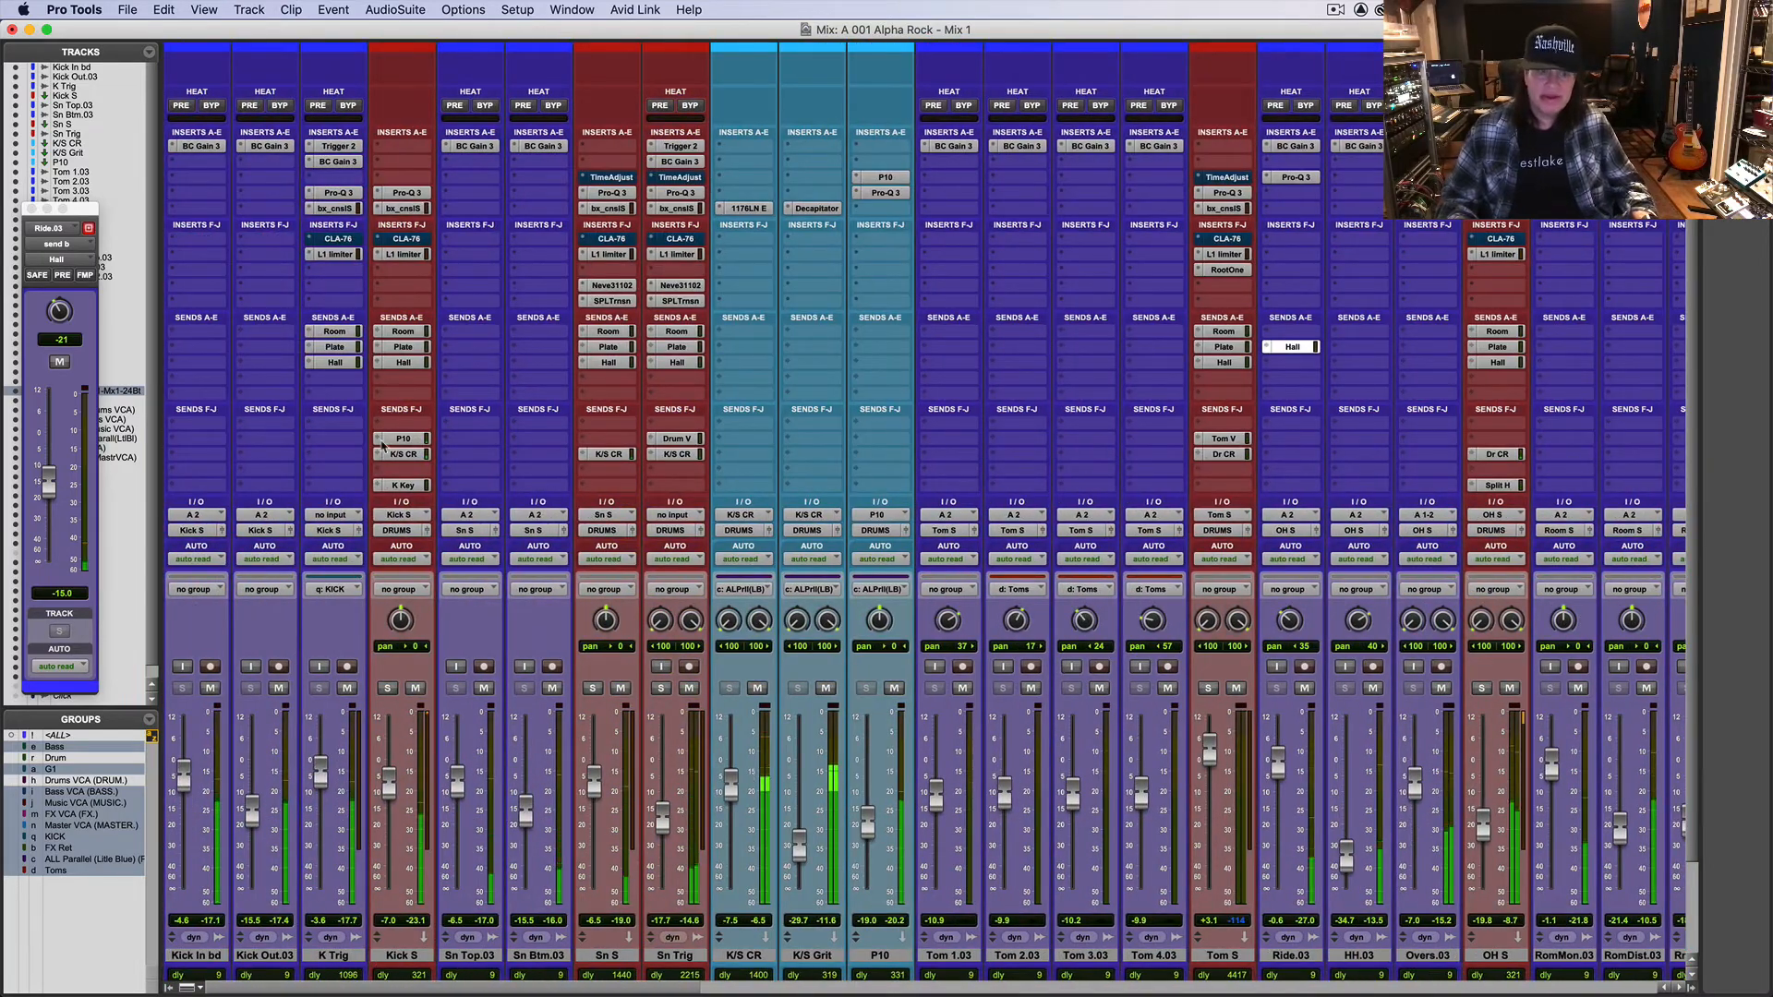
Step: In the Kick S Pro-Q 3, lower the 1.8 kHz band to about -0.1 dB and dip the high shelf near 12.4 kHz
click(410, 193)
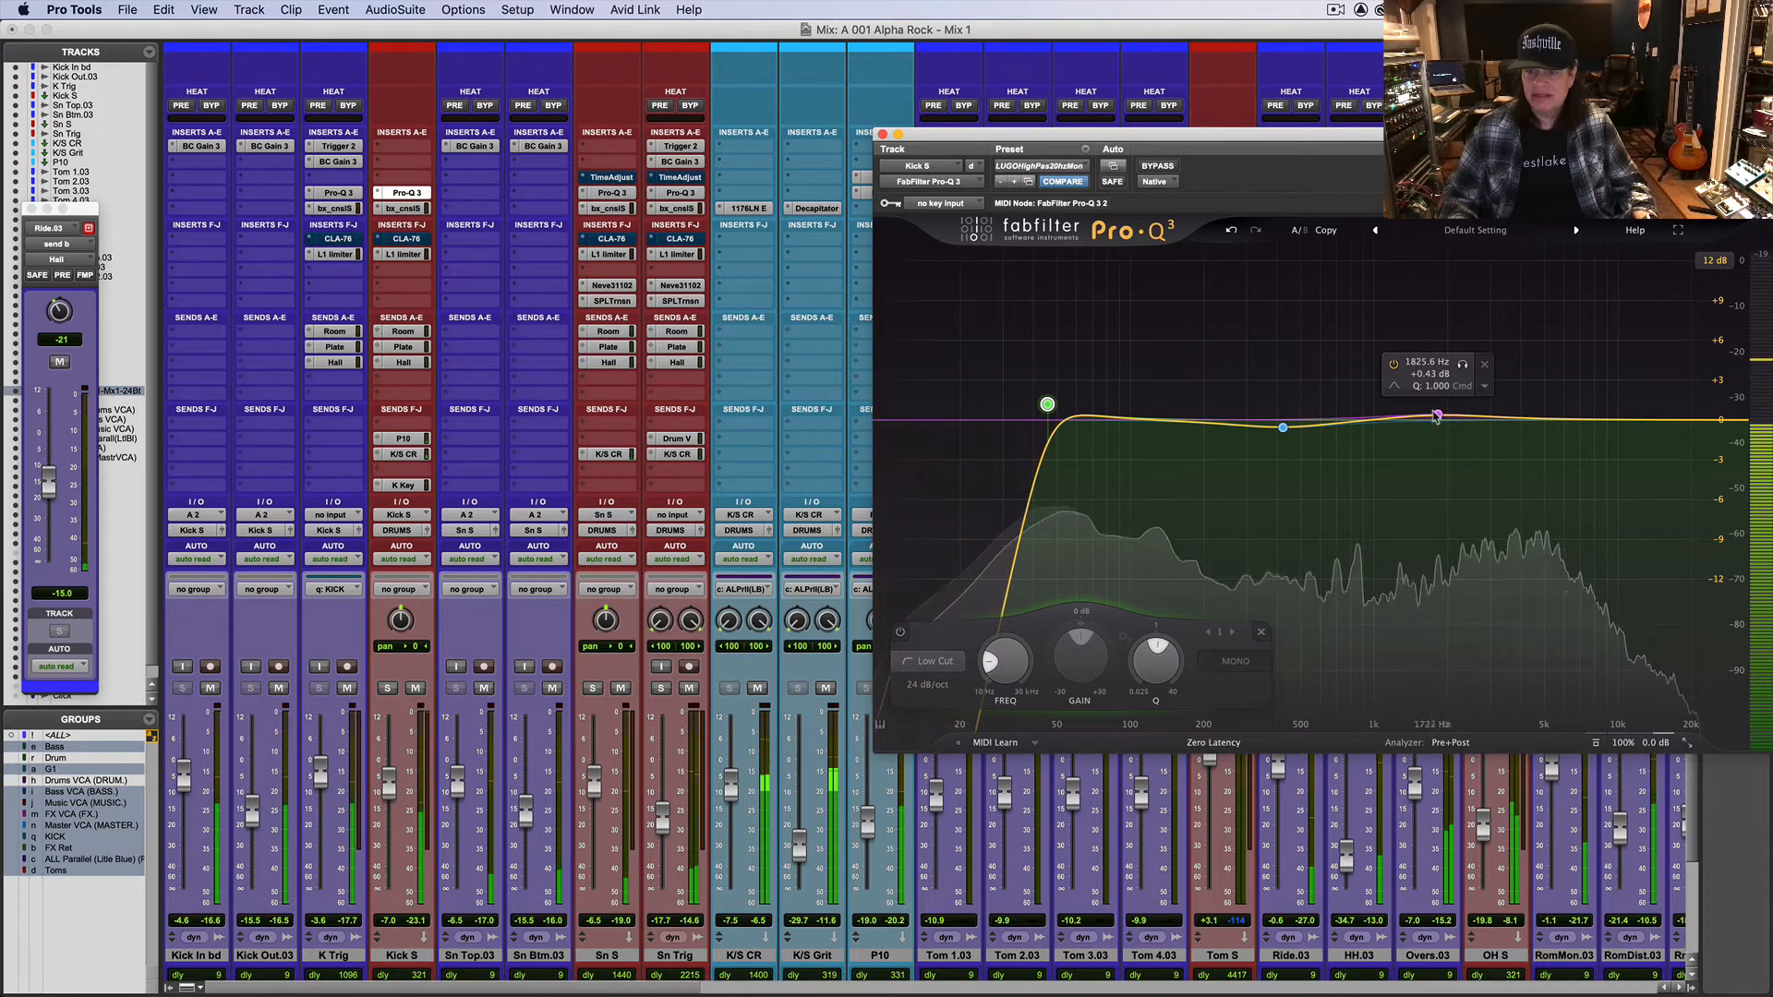
drag(1438, 414, 1438, 421)
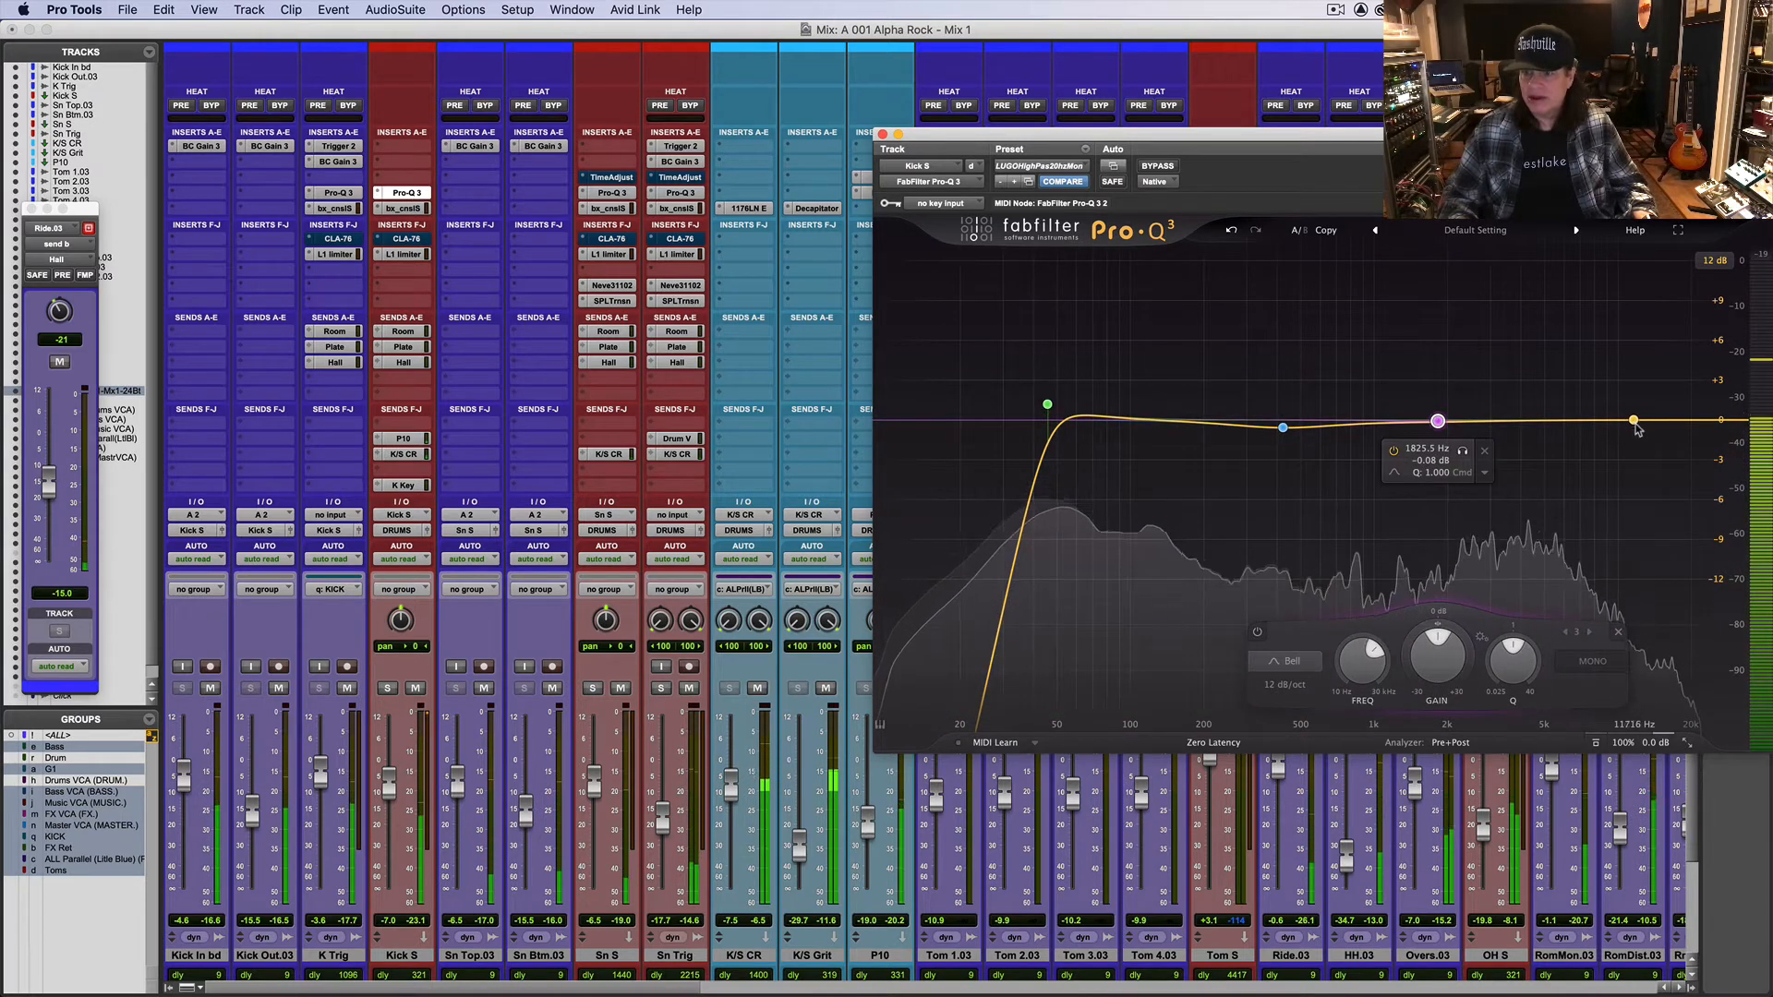
drag(1614, 423, 1640, 425)
Step: Change the highest Pro-Q 3 band on Kick S to a High Cut with a 72 dB/oct slope
click(1394, 662)
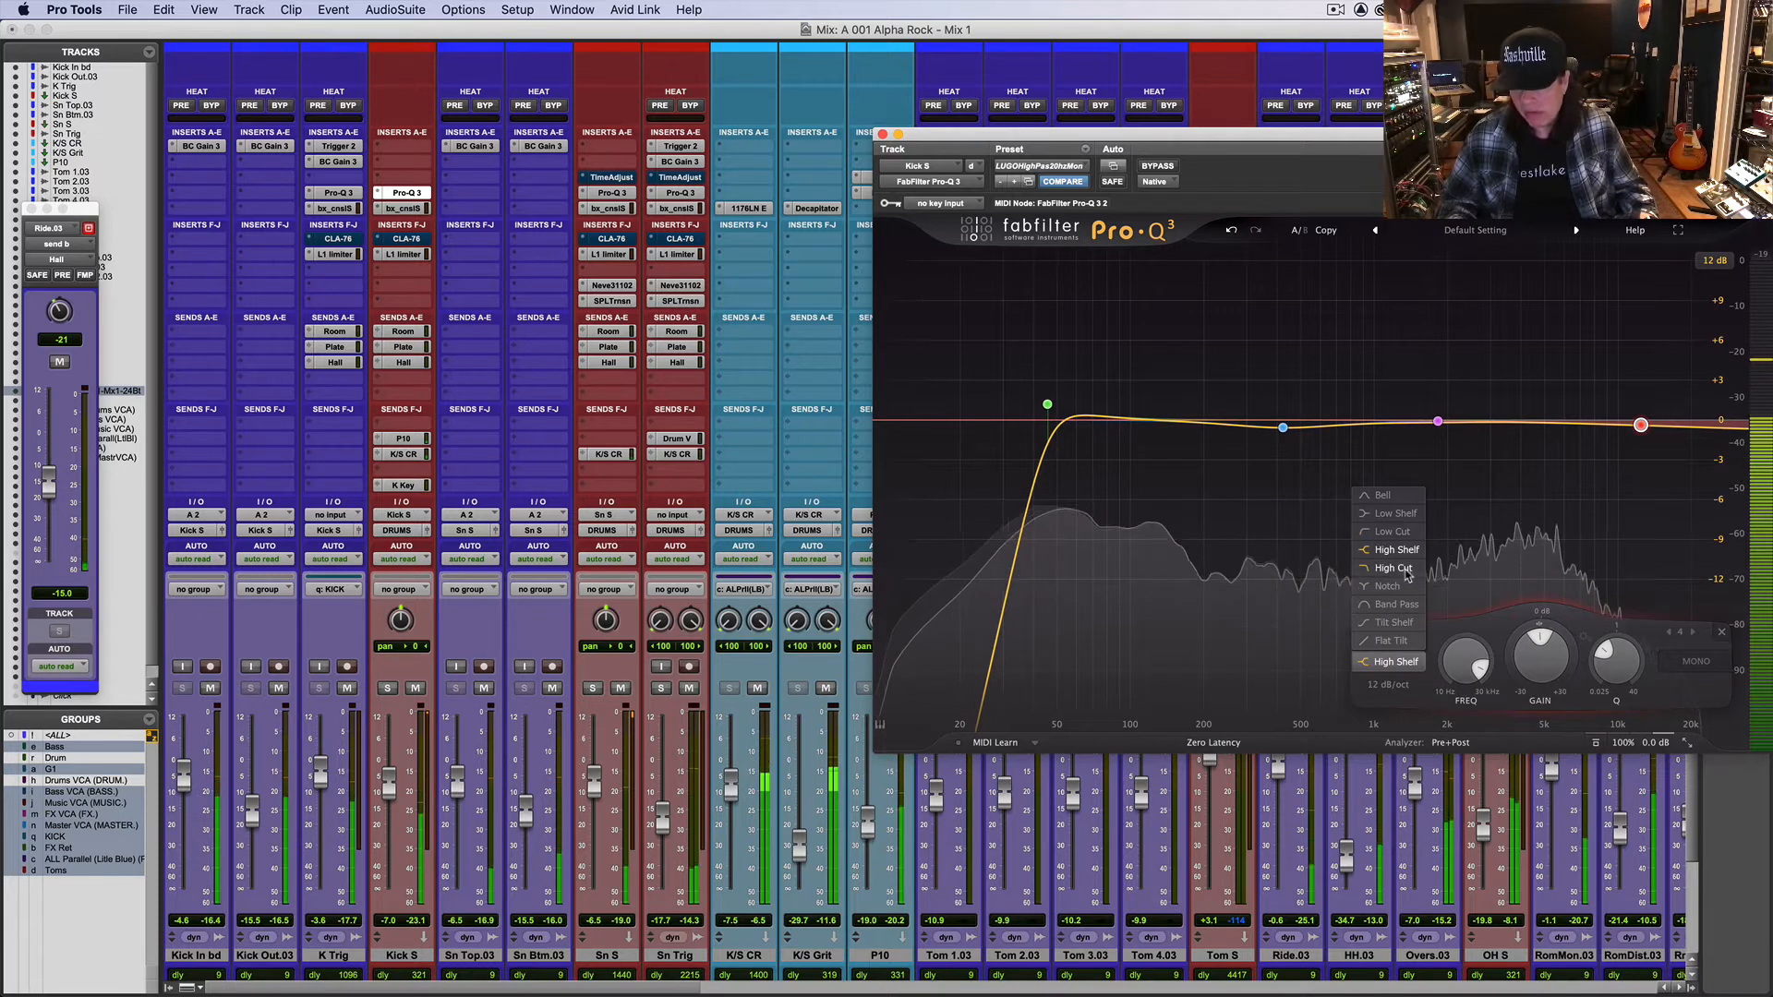
click(1393, 568)
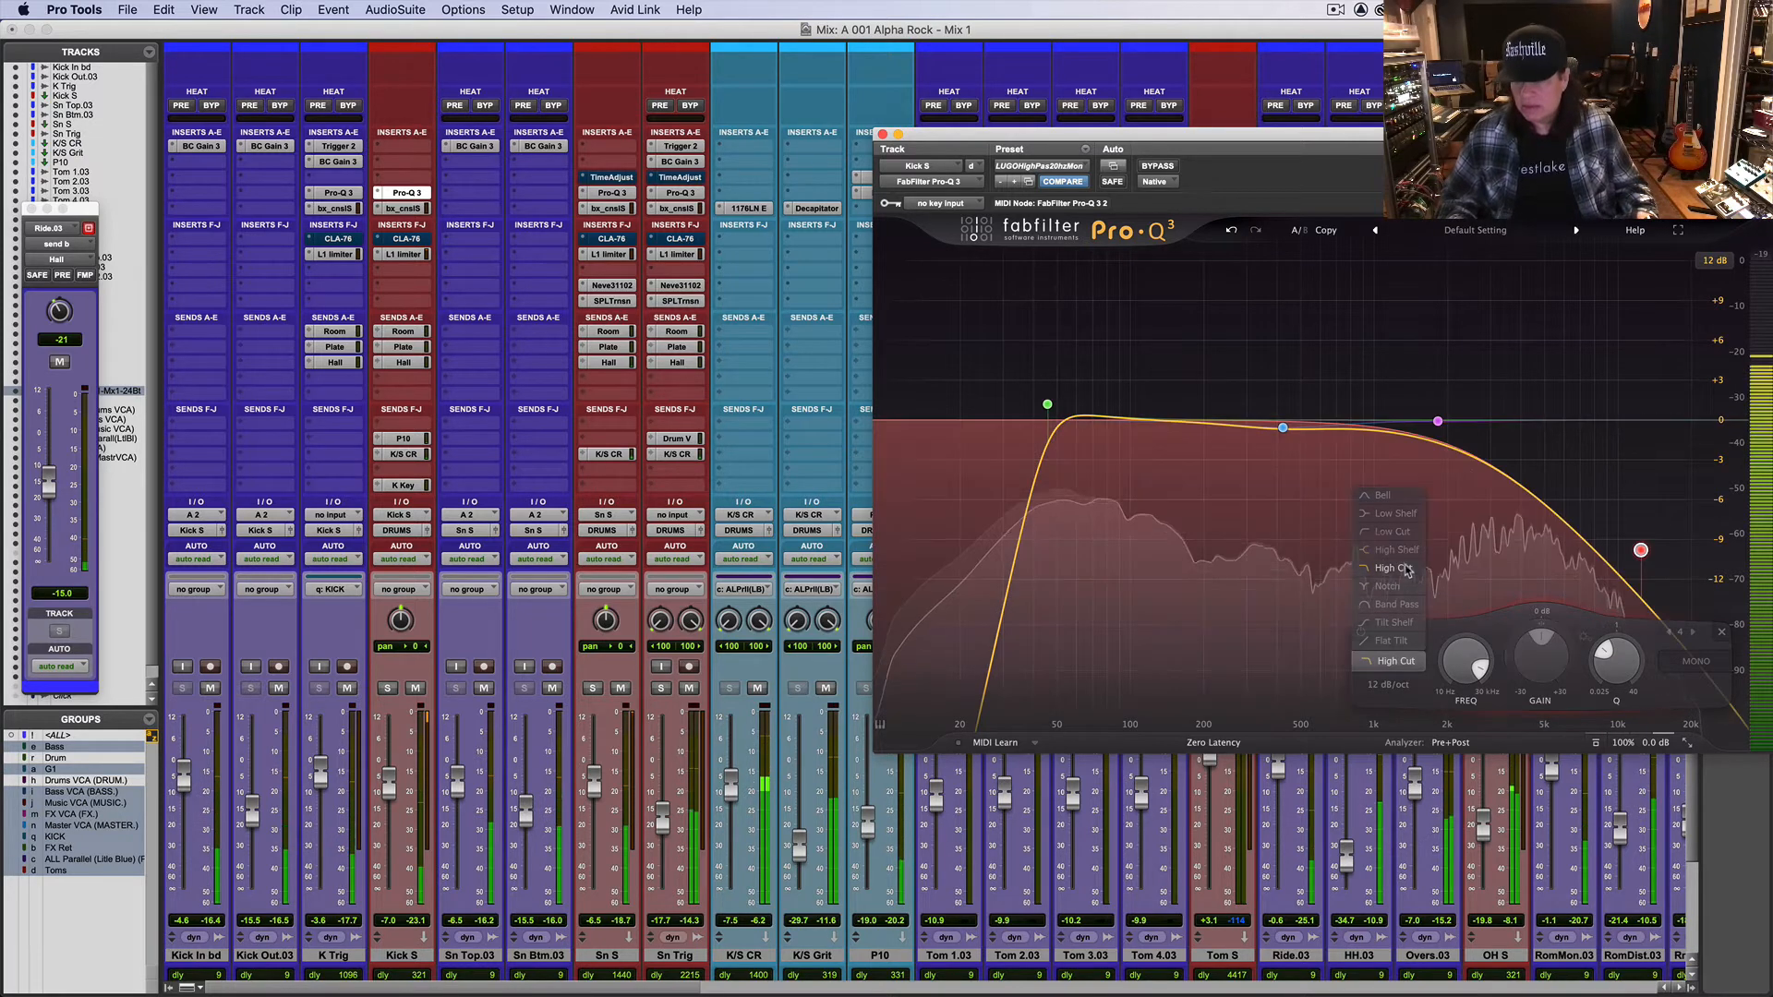
click(1397, 686)
click(1397, 819)
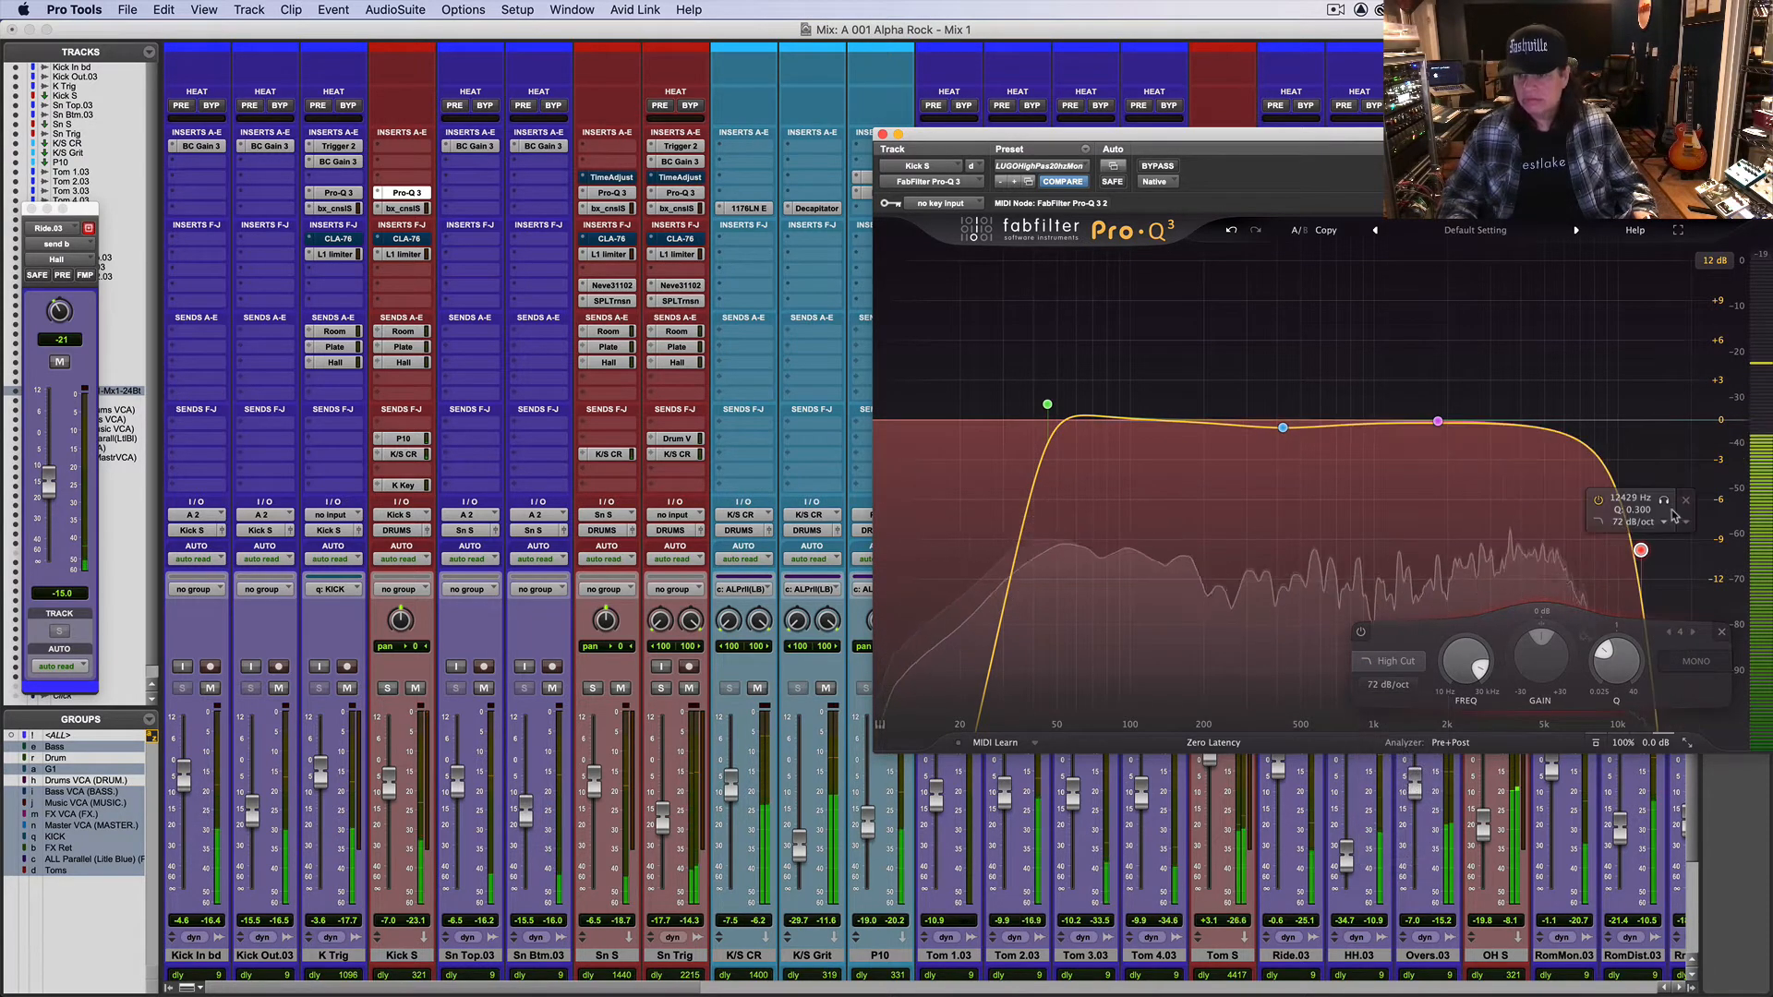
Step: Sweep the high cut down to about 3.3 kHz, settle it at about 6.8 kHz while Kick S is soloed, and clear the solo
drag(1640, 550, 1500, 459)
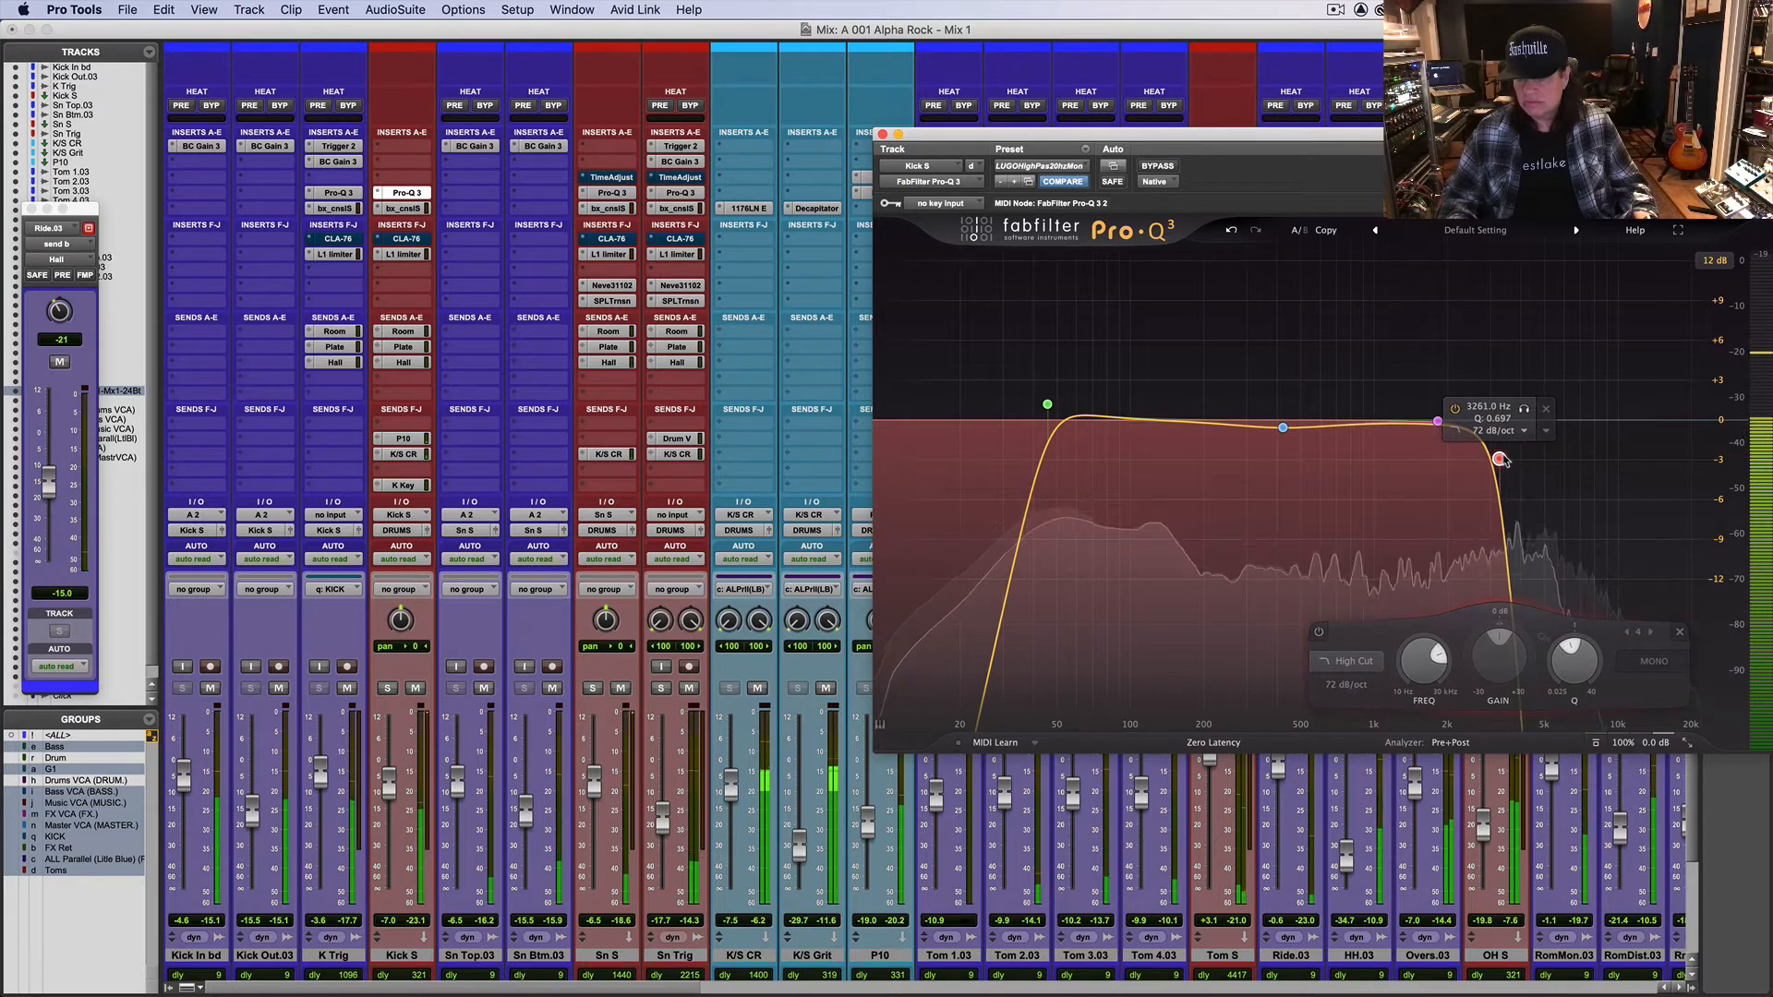
click(386, 689)
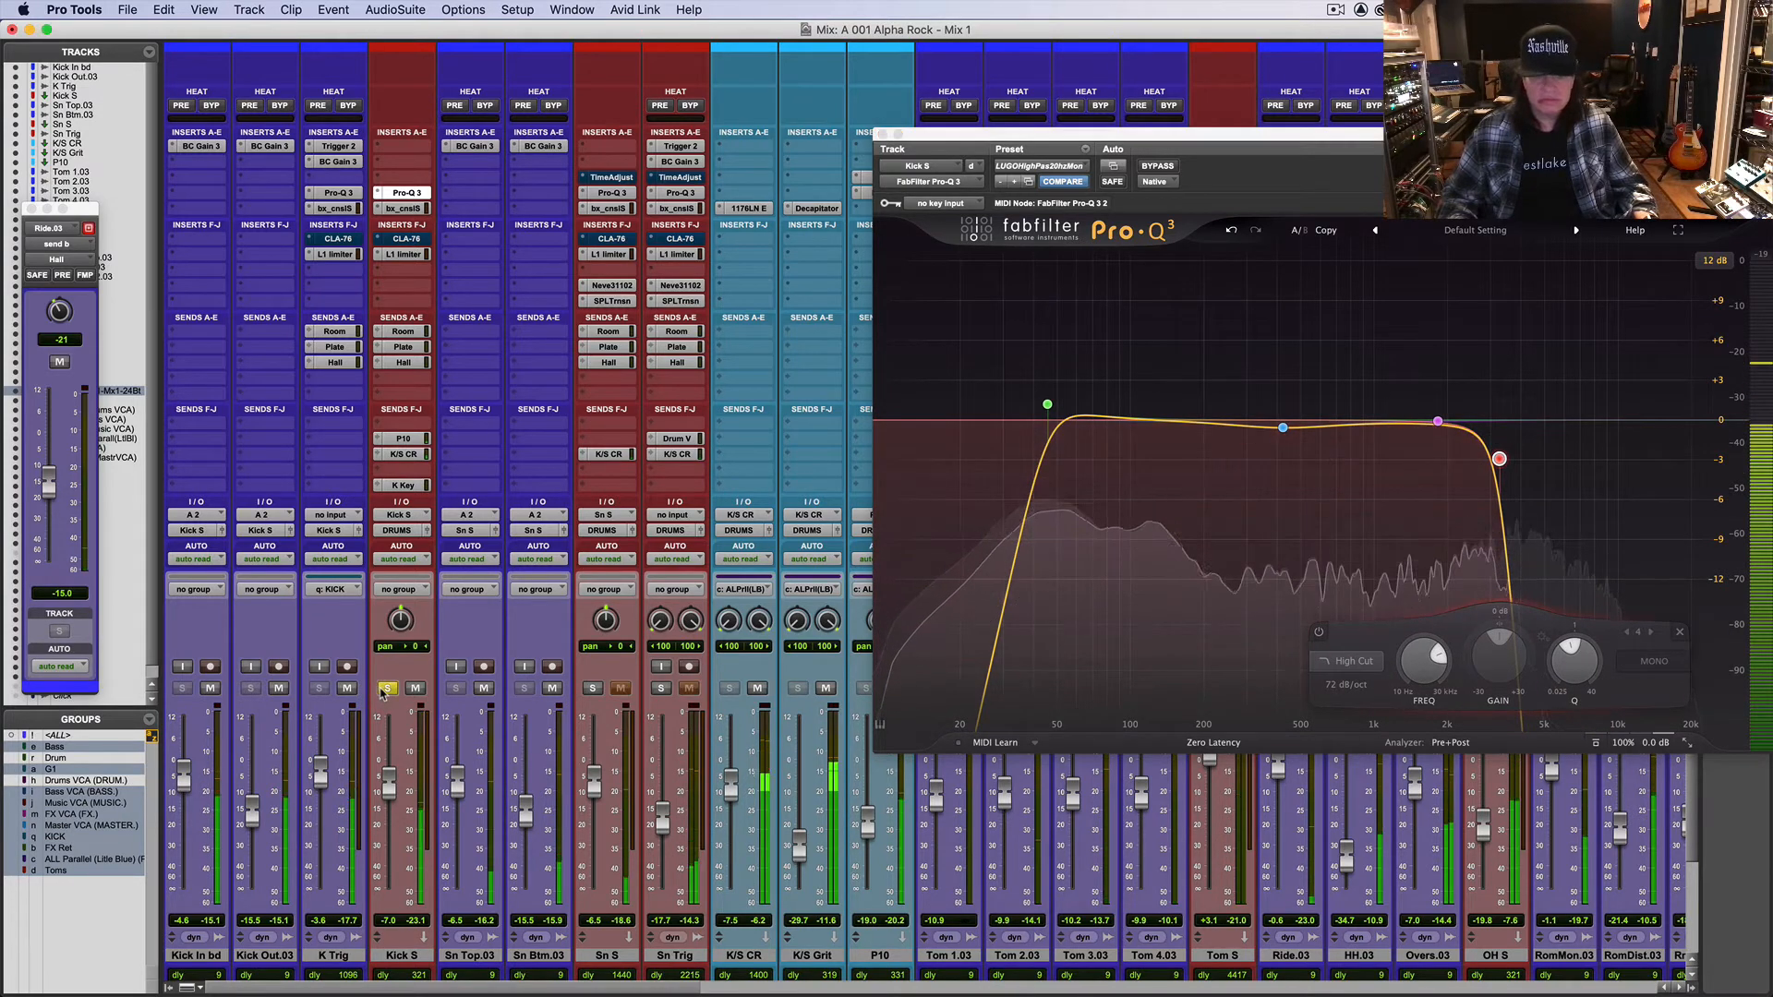
drag(1499, 459, 1578, 462)
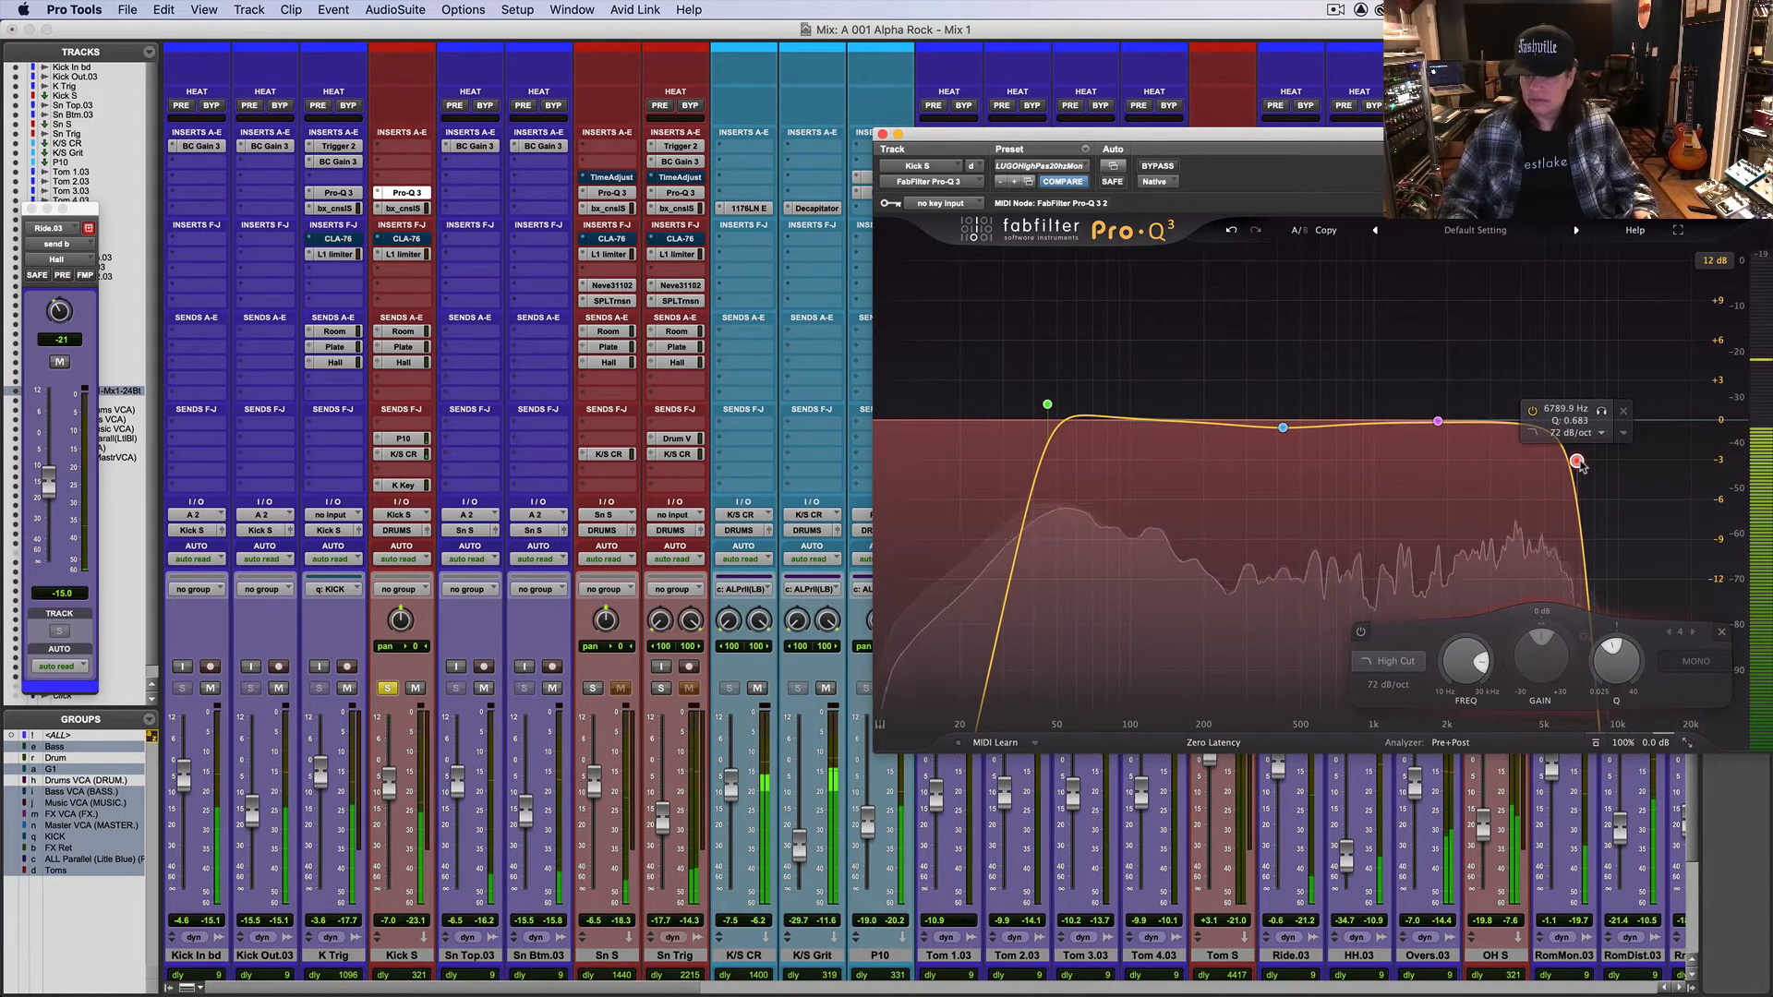
click(385, 691)
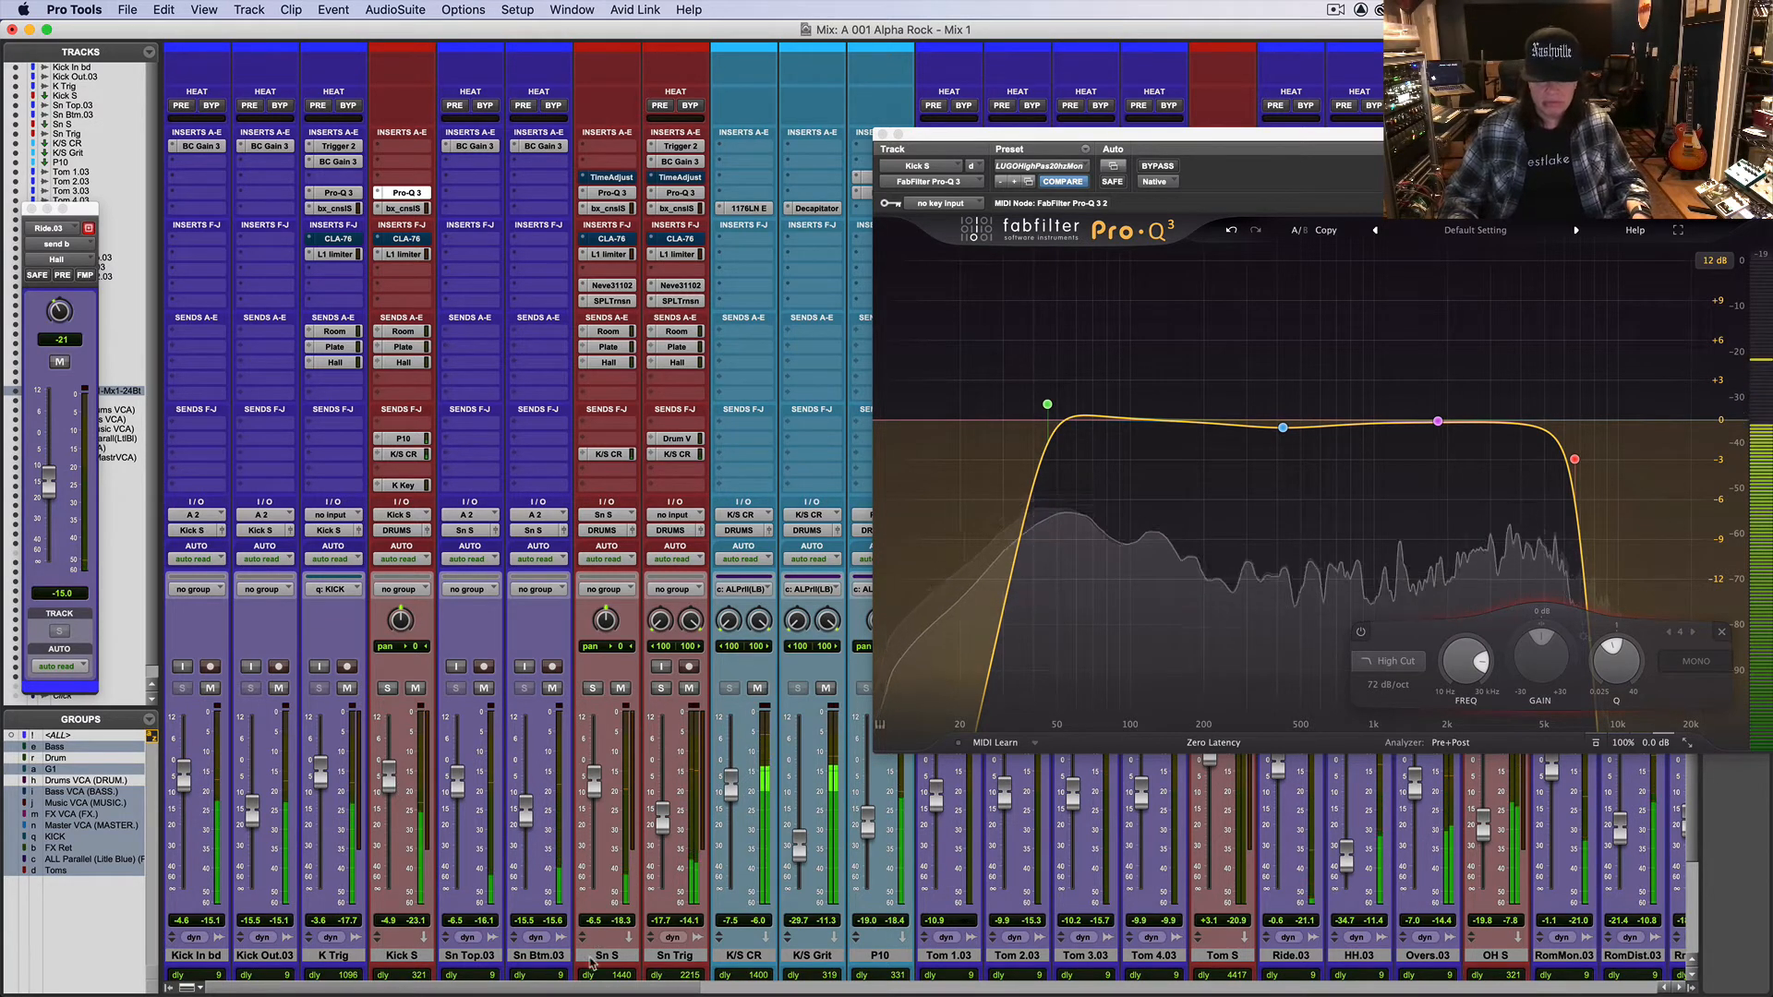
Step: Raise the Kick S fader to -5.4 dB and close the Pro-Q 3 window
drag(592, 989, 513, 966)
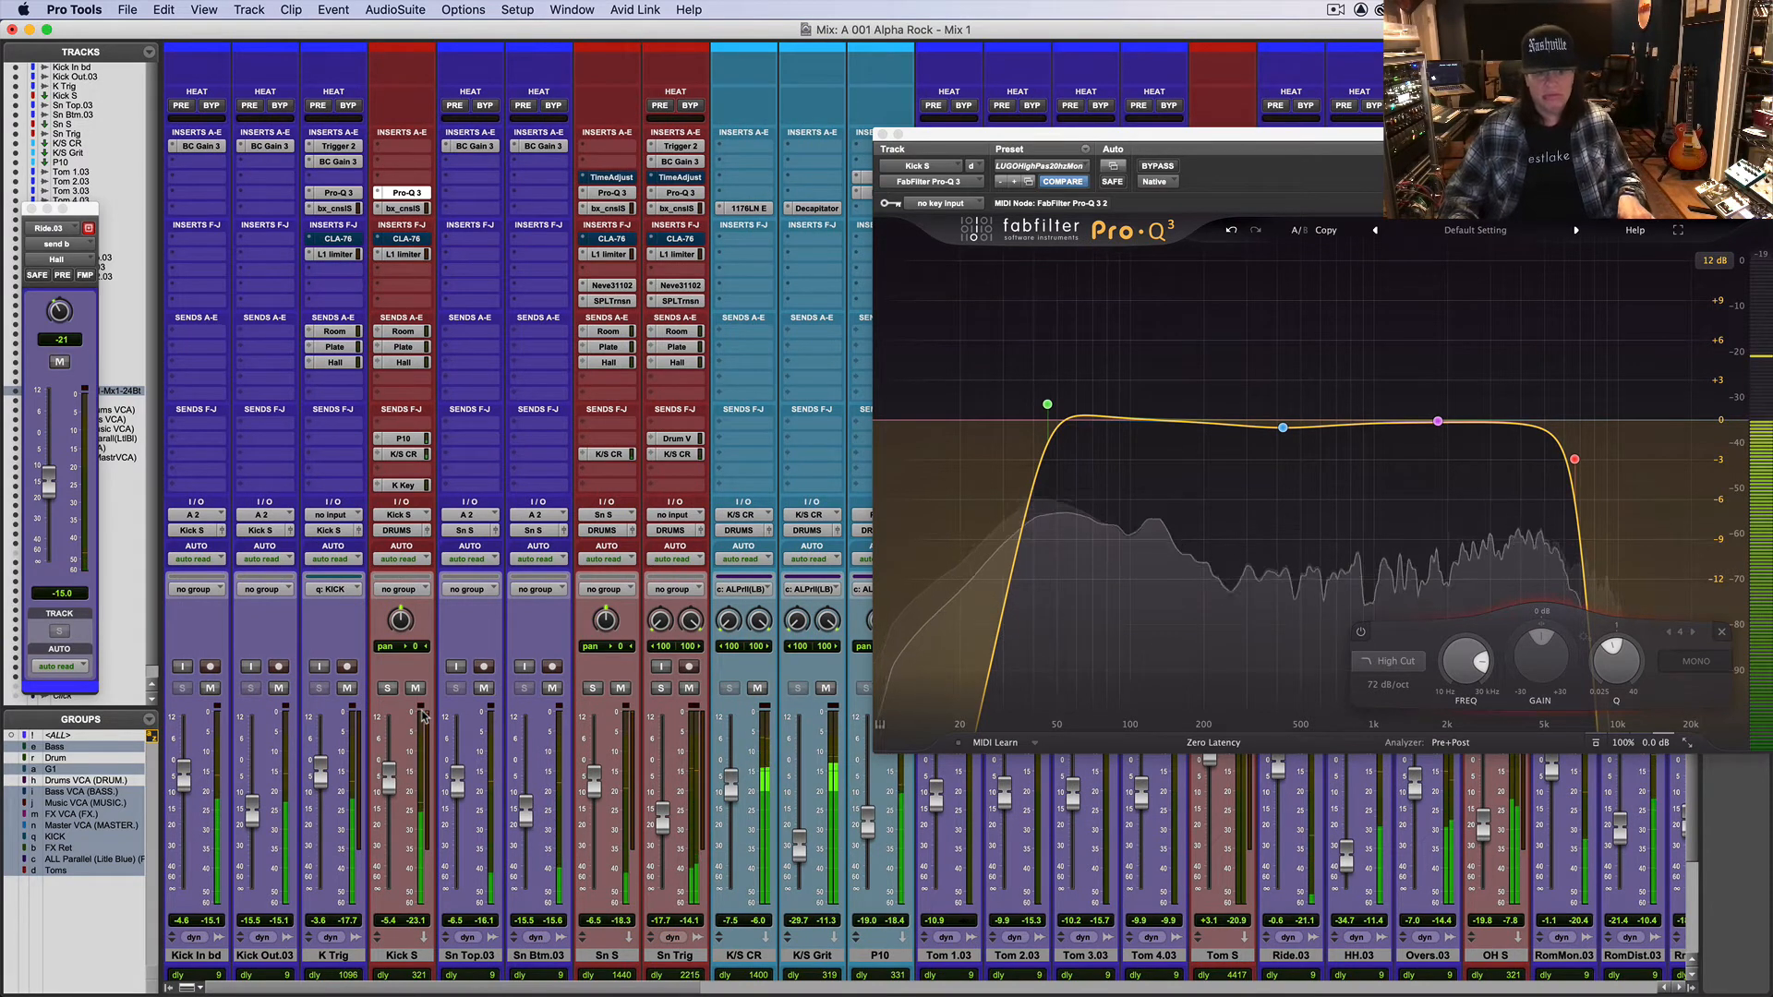
key(super+equal)
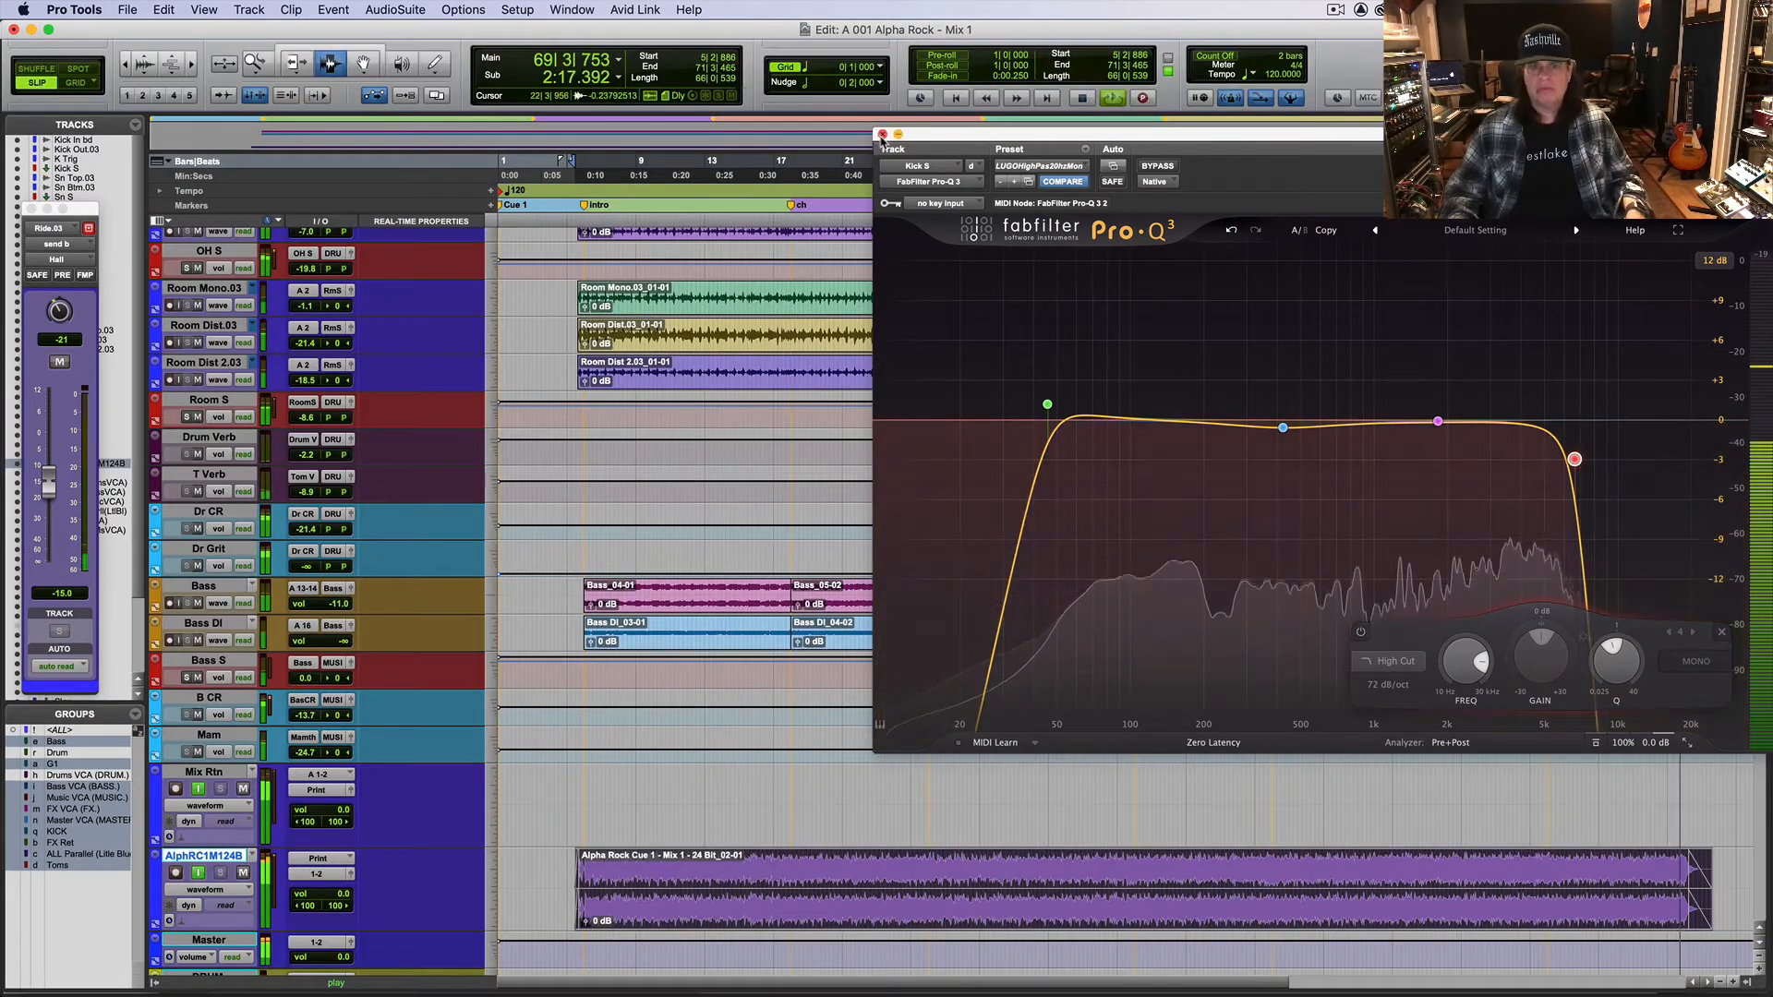
click(882, 135)
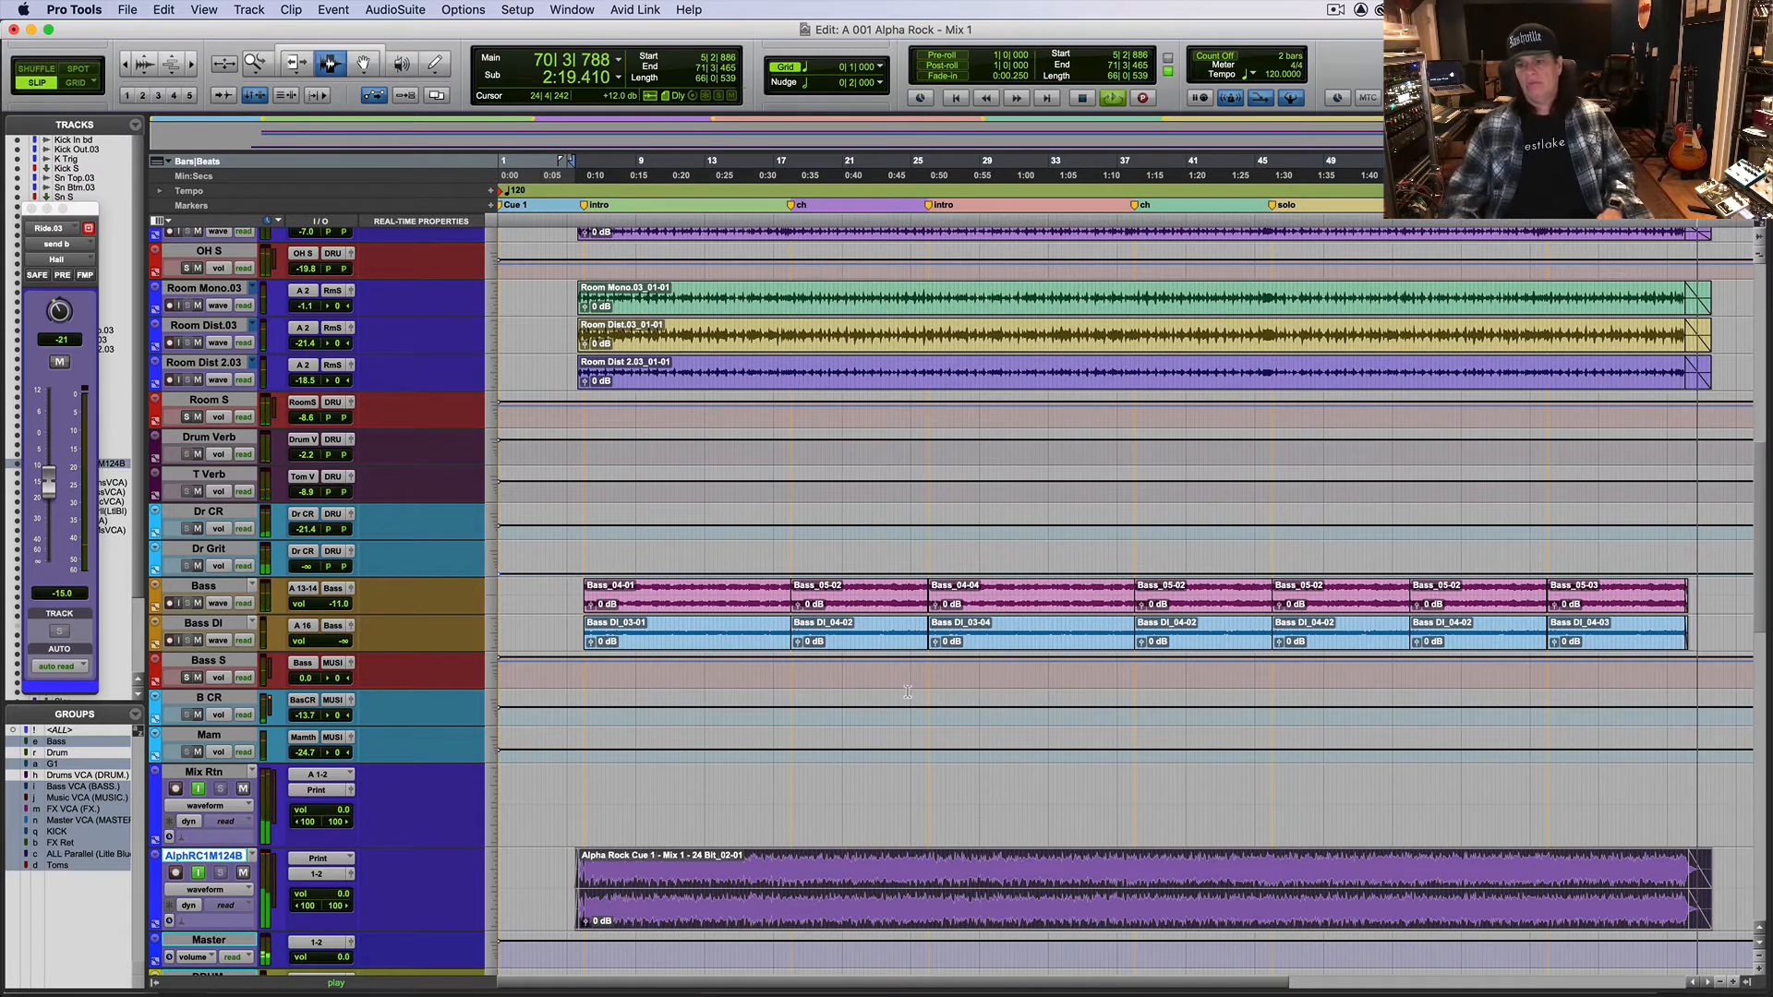
Step: Stop playback and restart it from the beginning of the printed Alpha Rock mix clip
key(space)
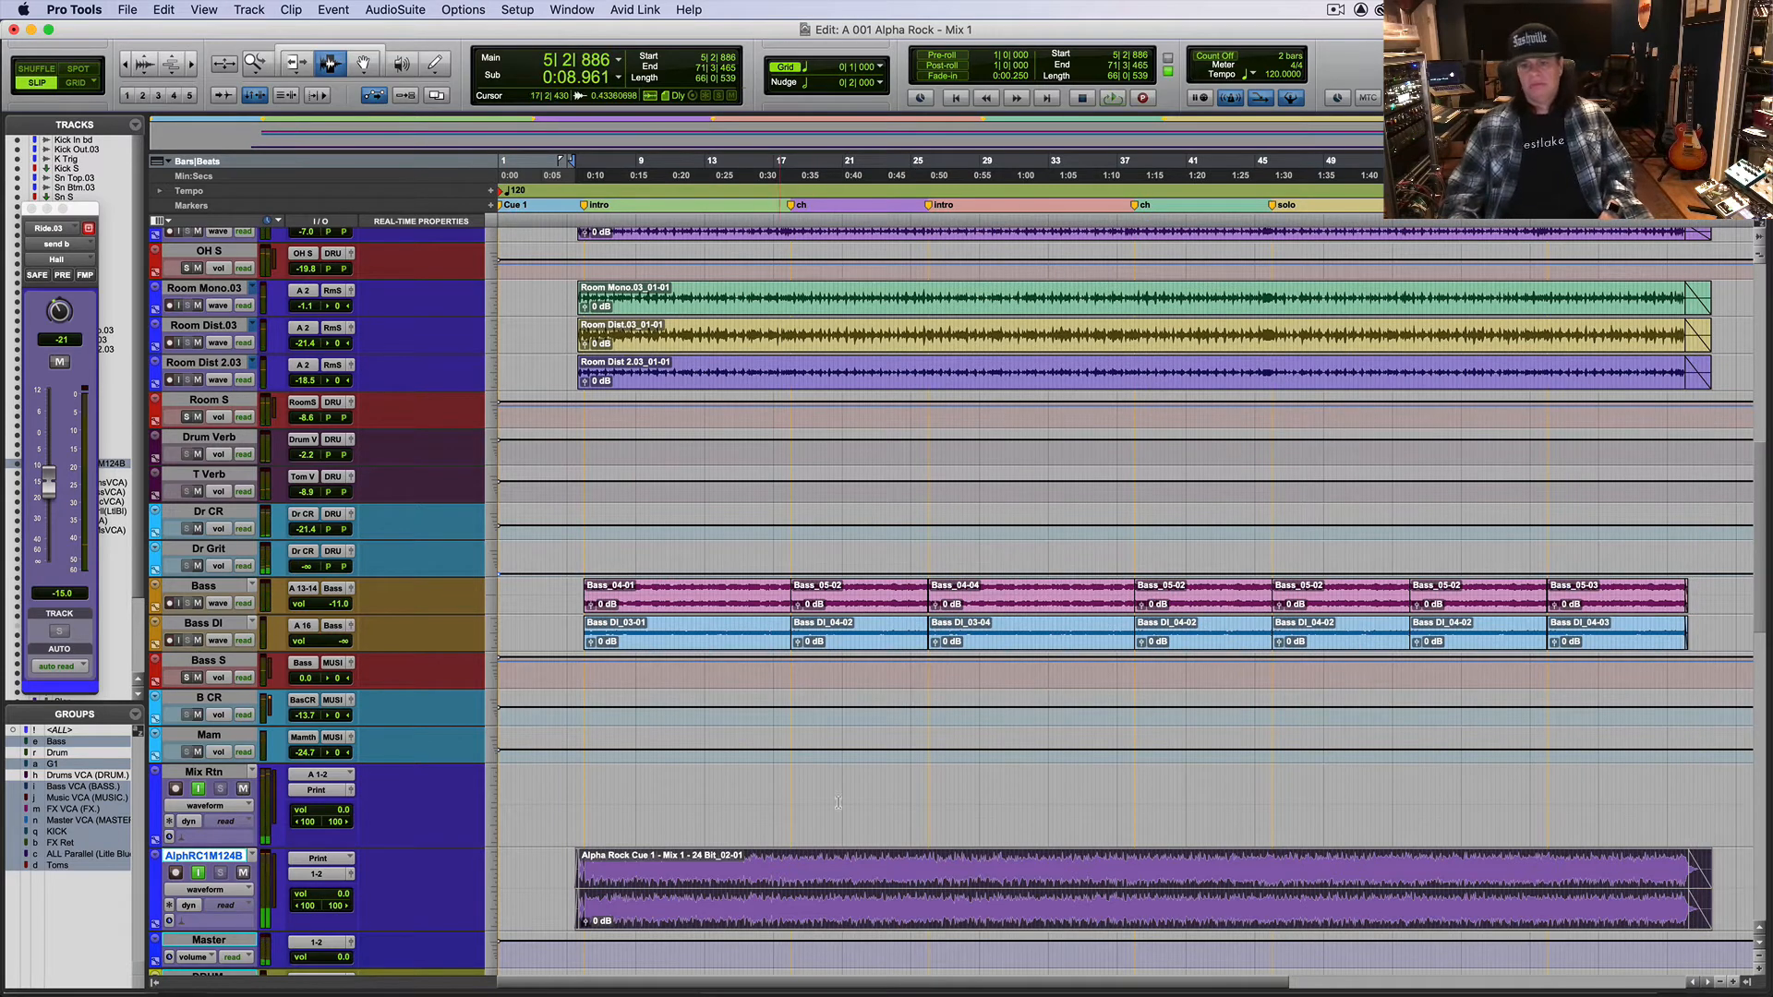
click(574, 862)
key(space)
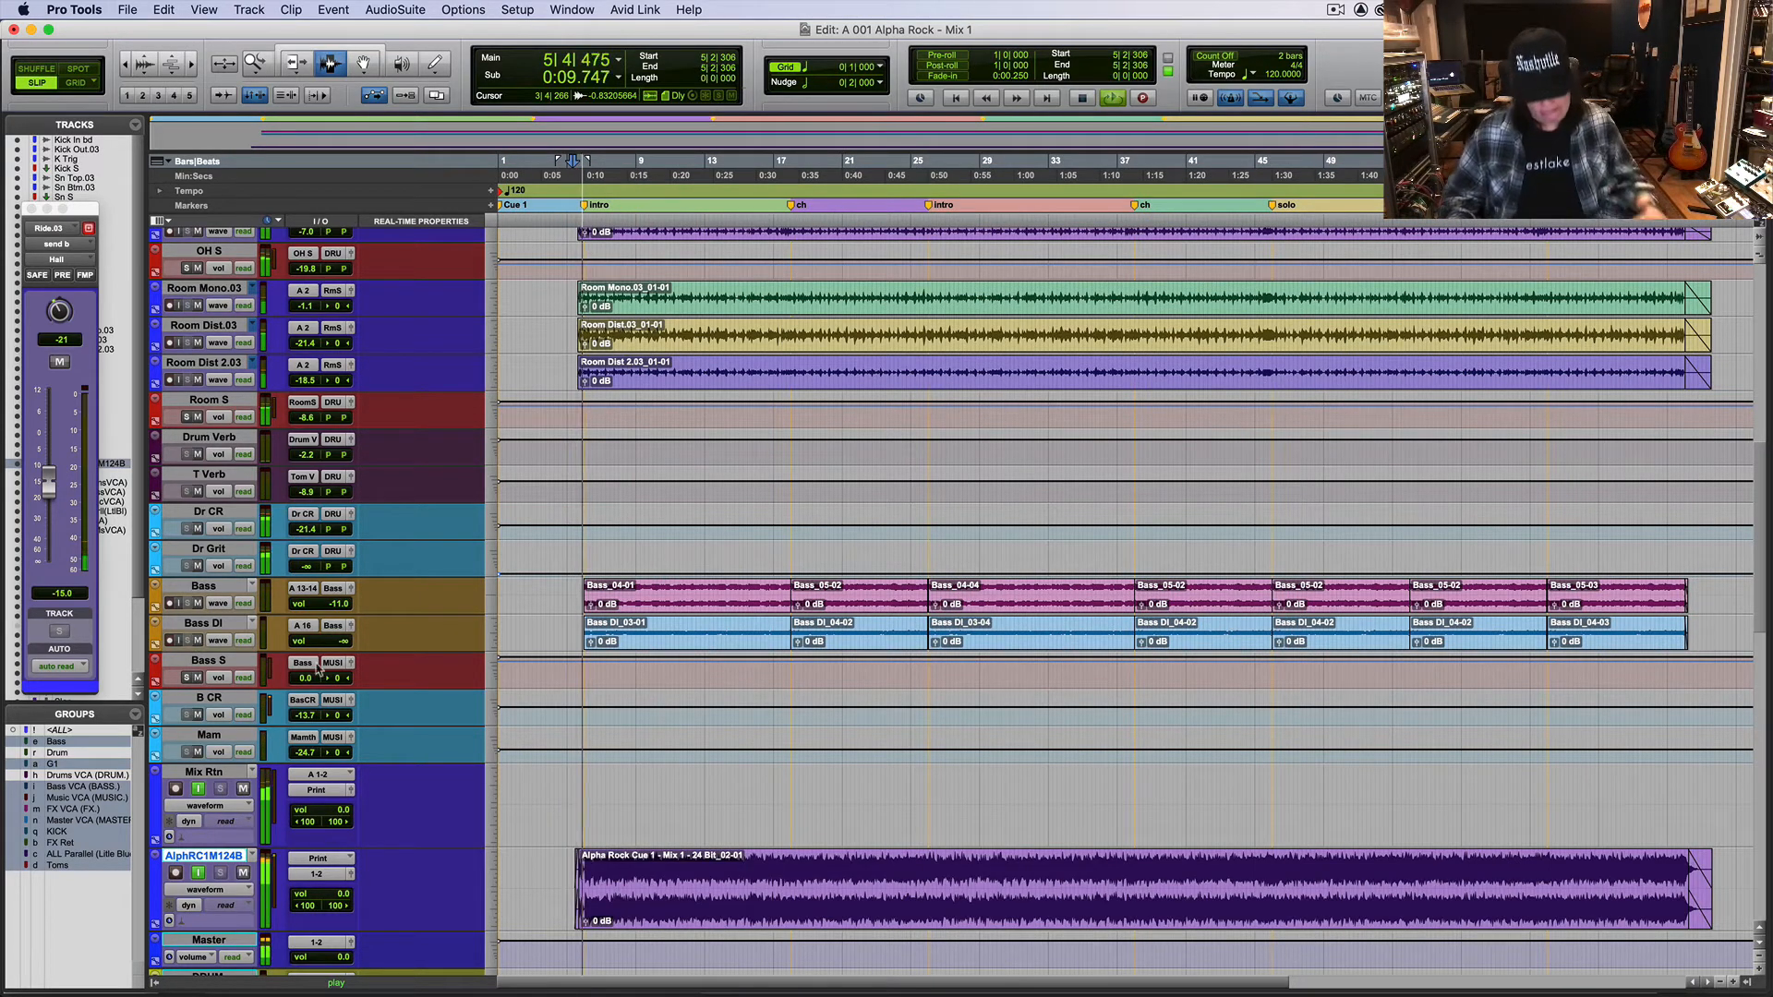
Step: Bypass the Pro-L 2 limiter on the mix print track in the mixer
key(super+equal)
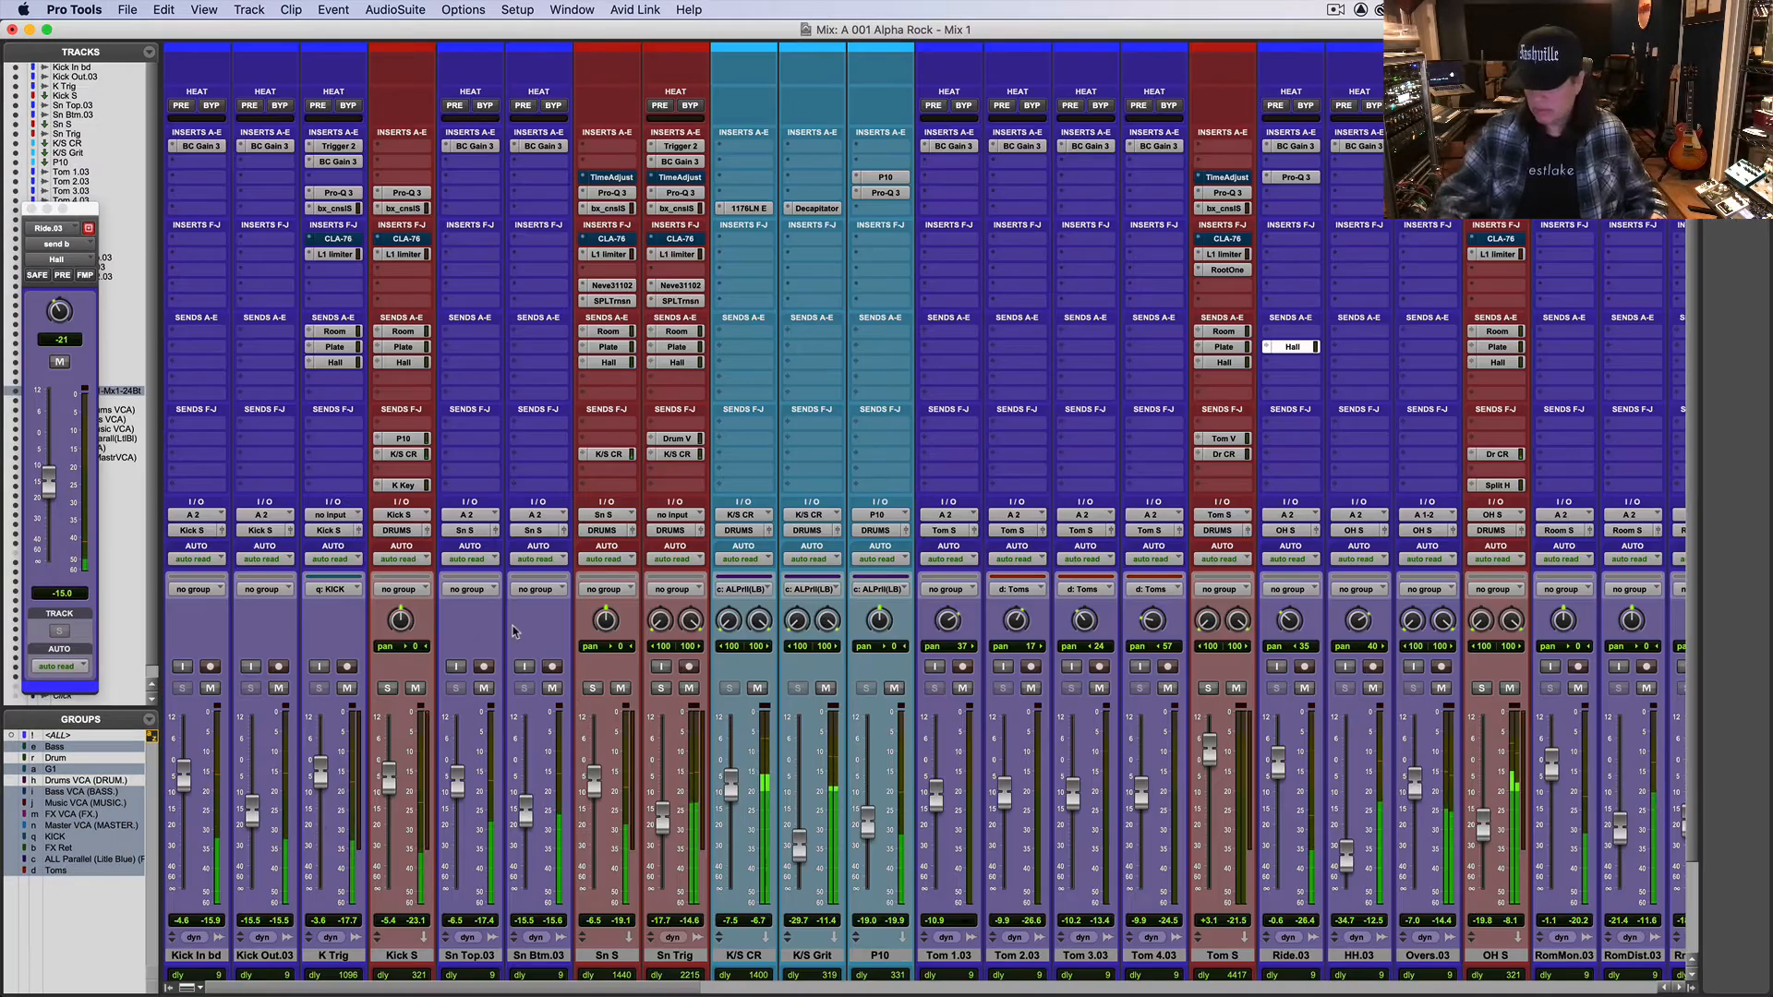
key(super+equal)
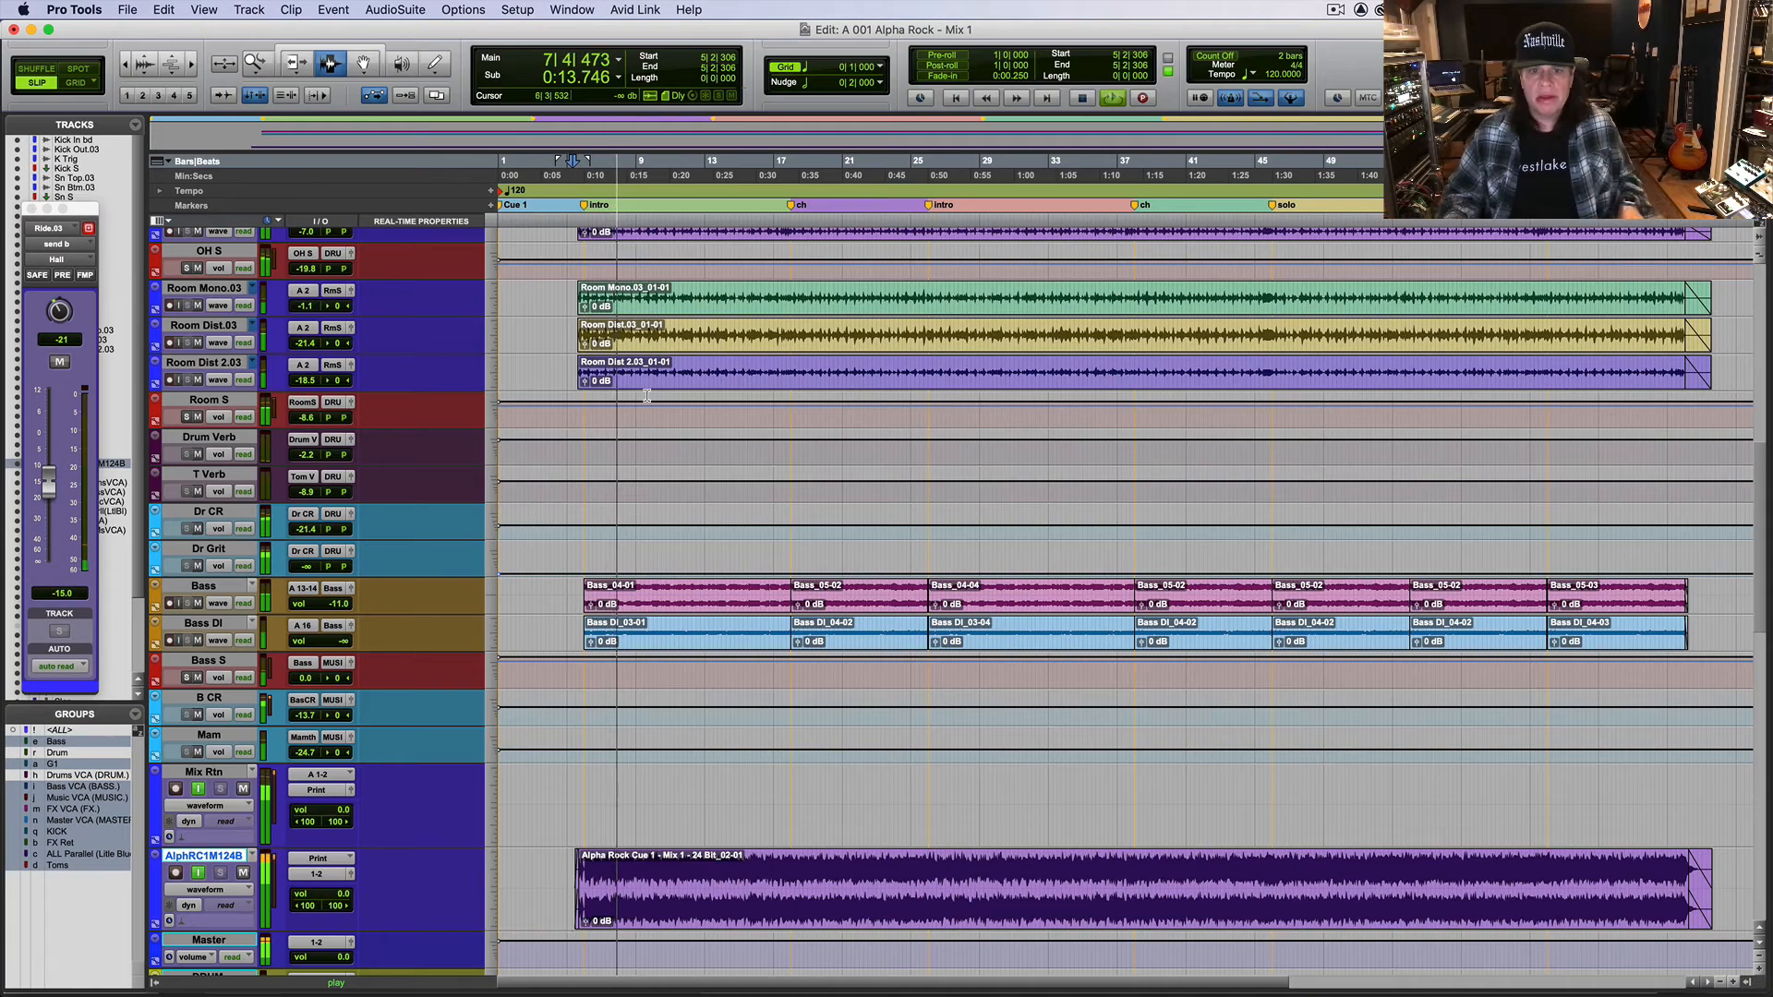
key(super+equal)
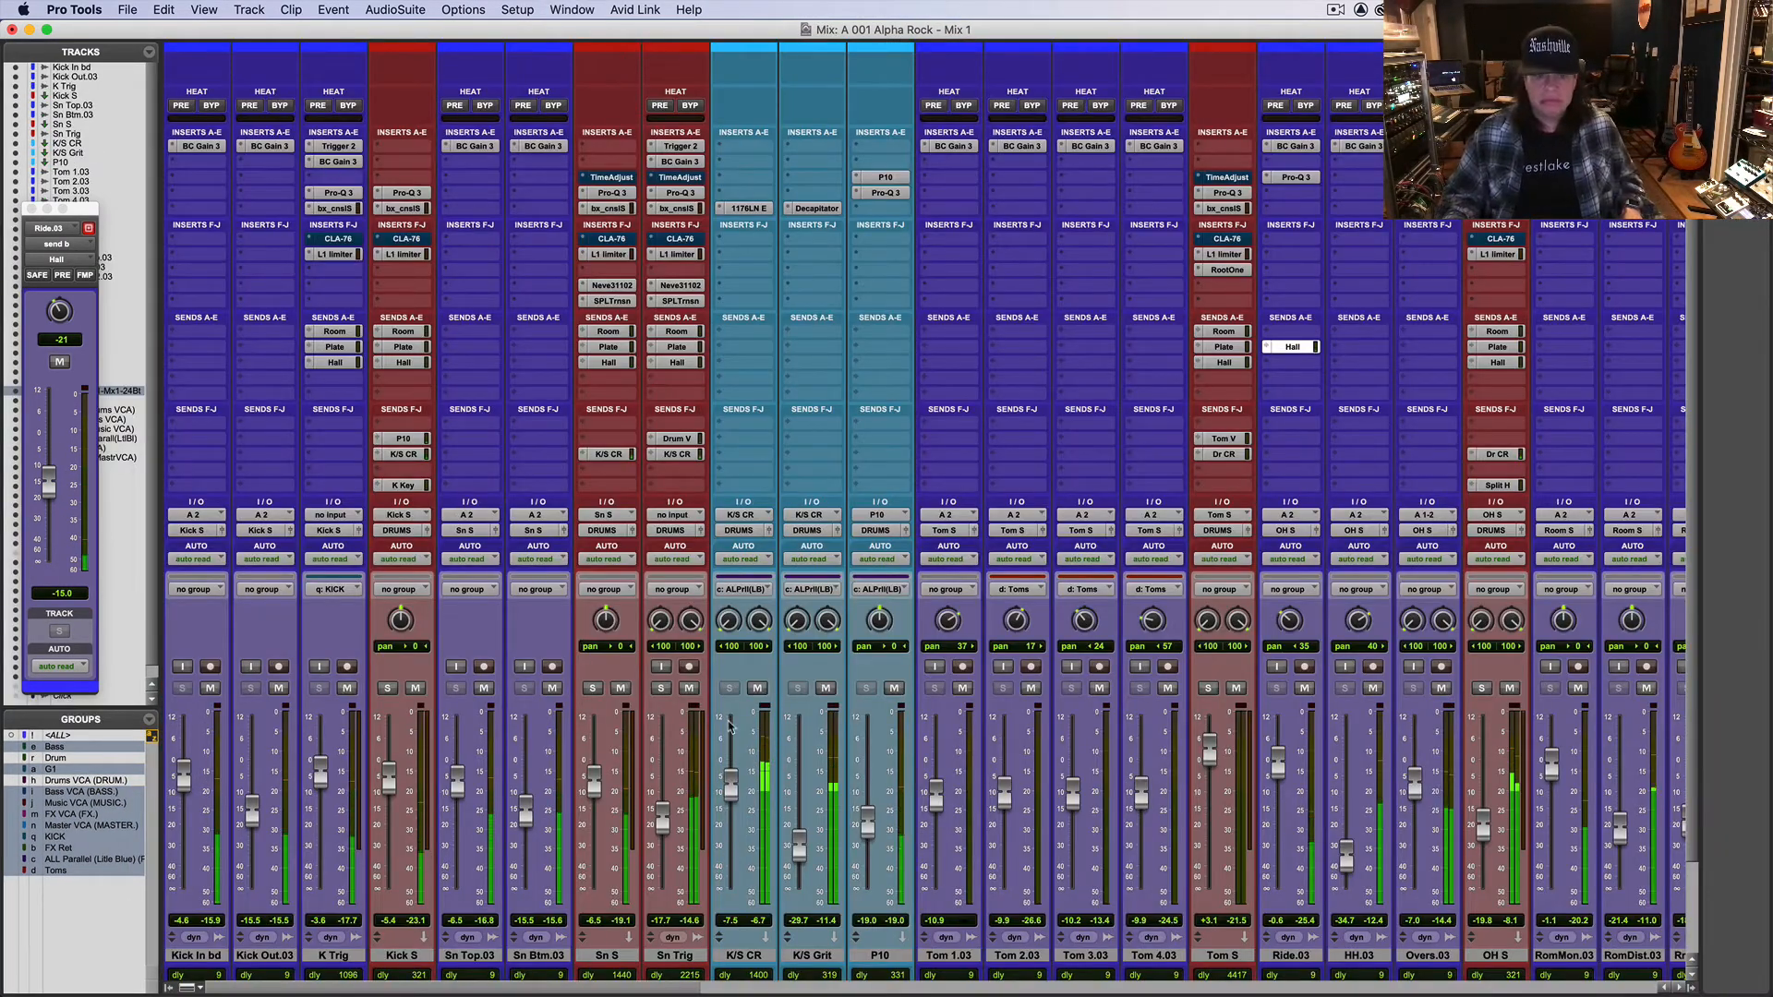
drag(649, 990, 1097, 993)
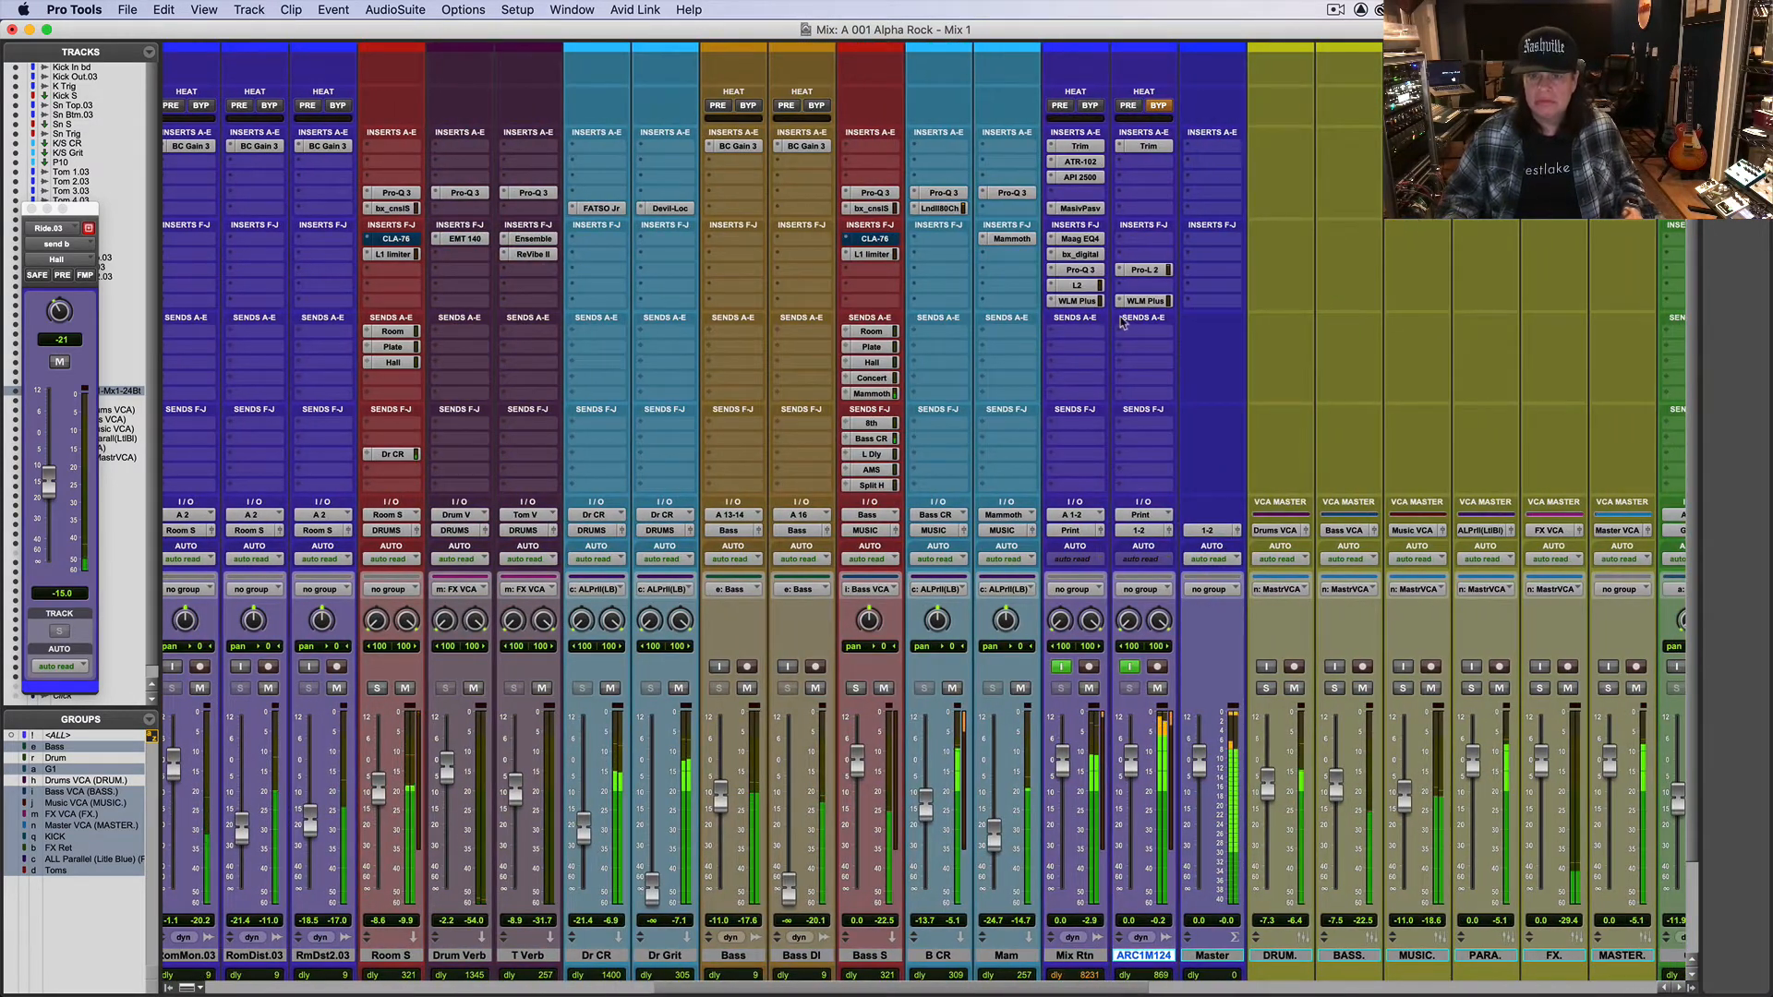
click(1138, 270)
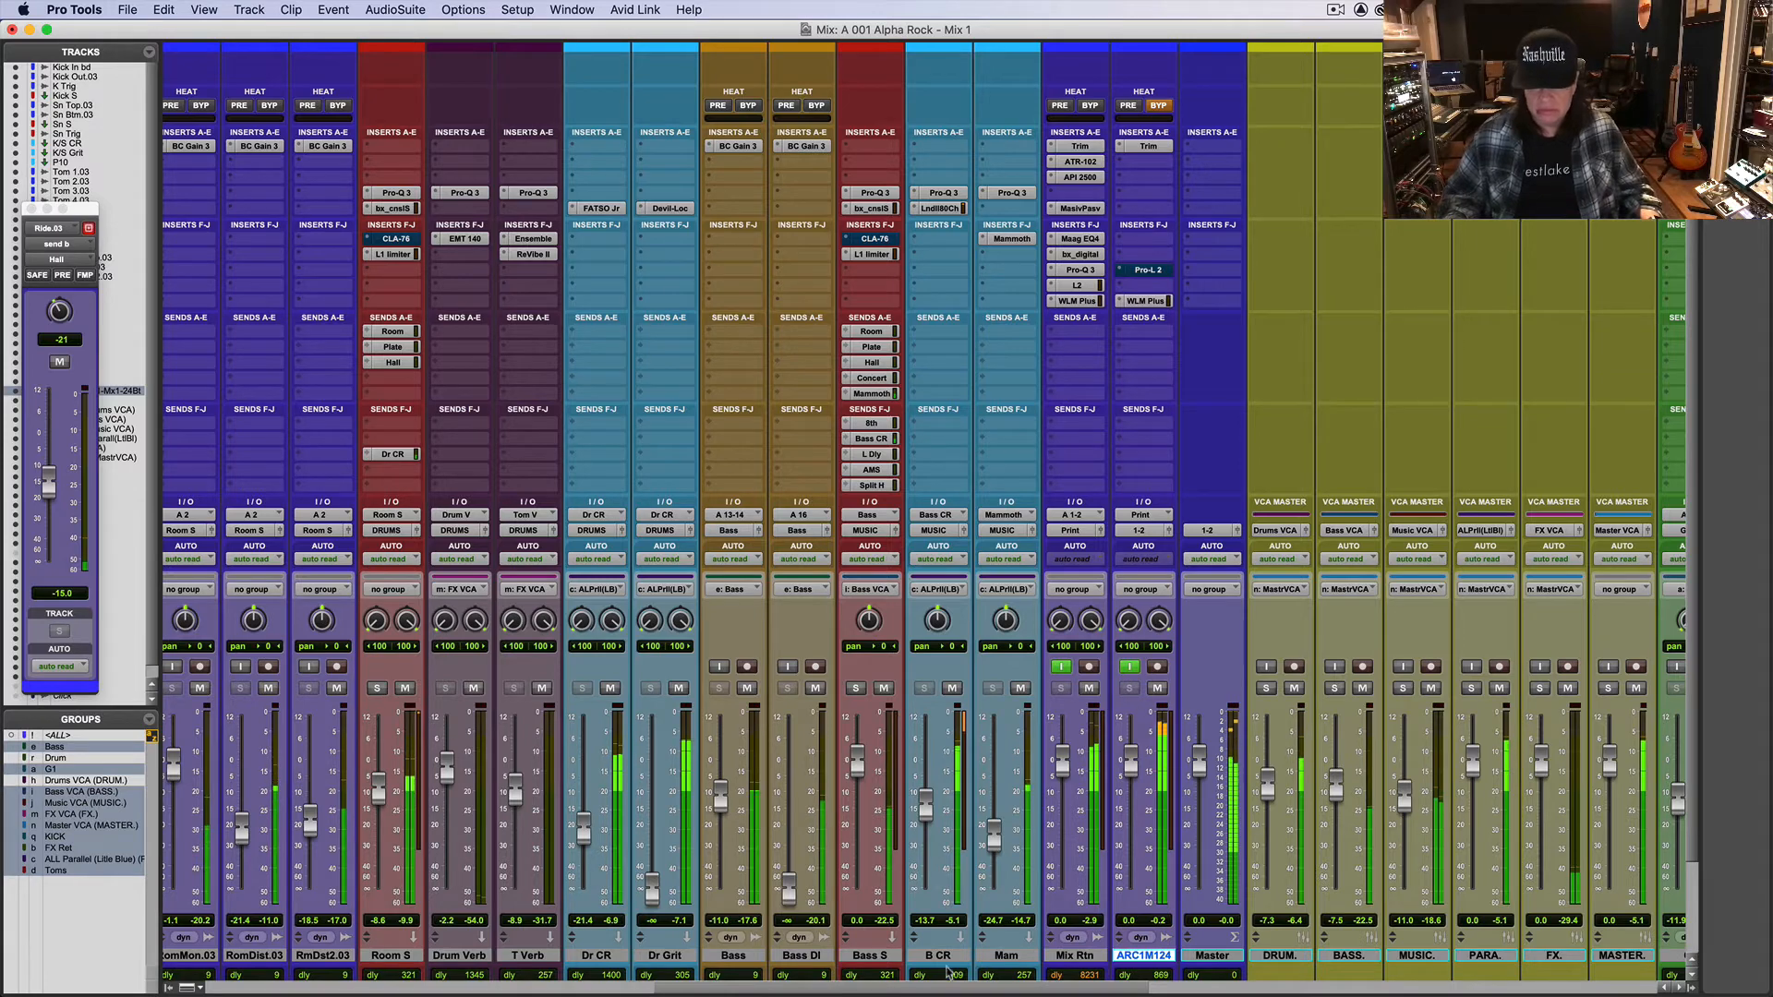
Step: Try the soloed kick with the K Trig fader pulled nearly all the way down, and undo the move
drag(949, 989, 471, 989)
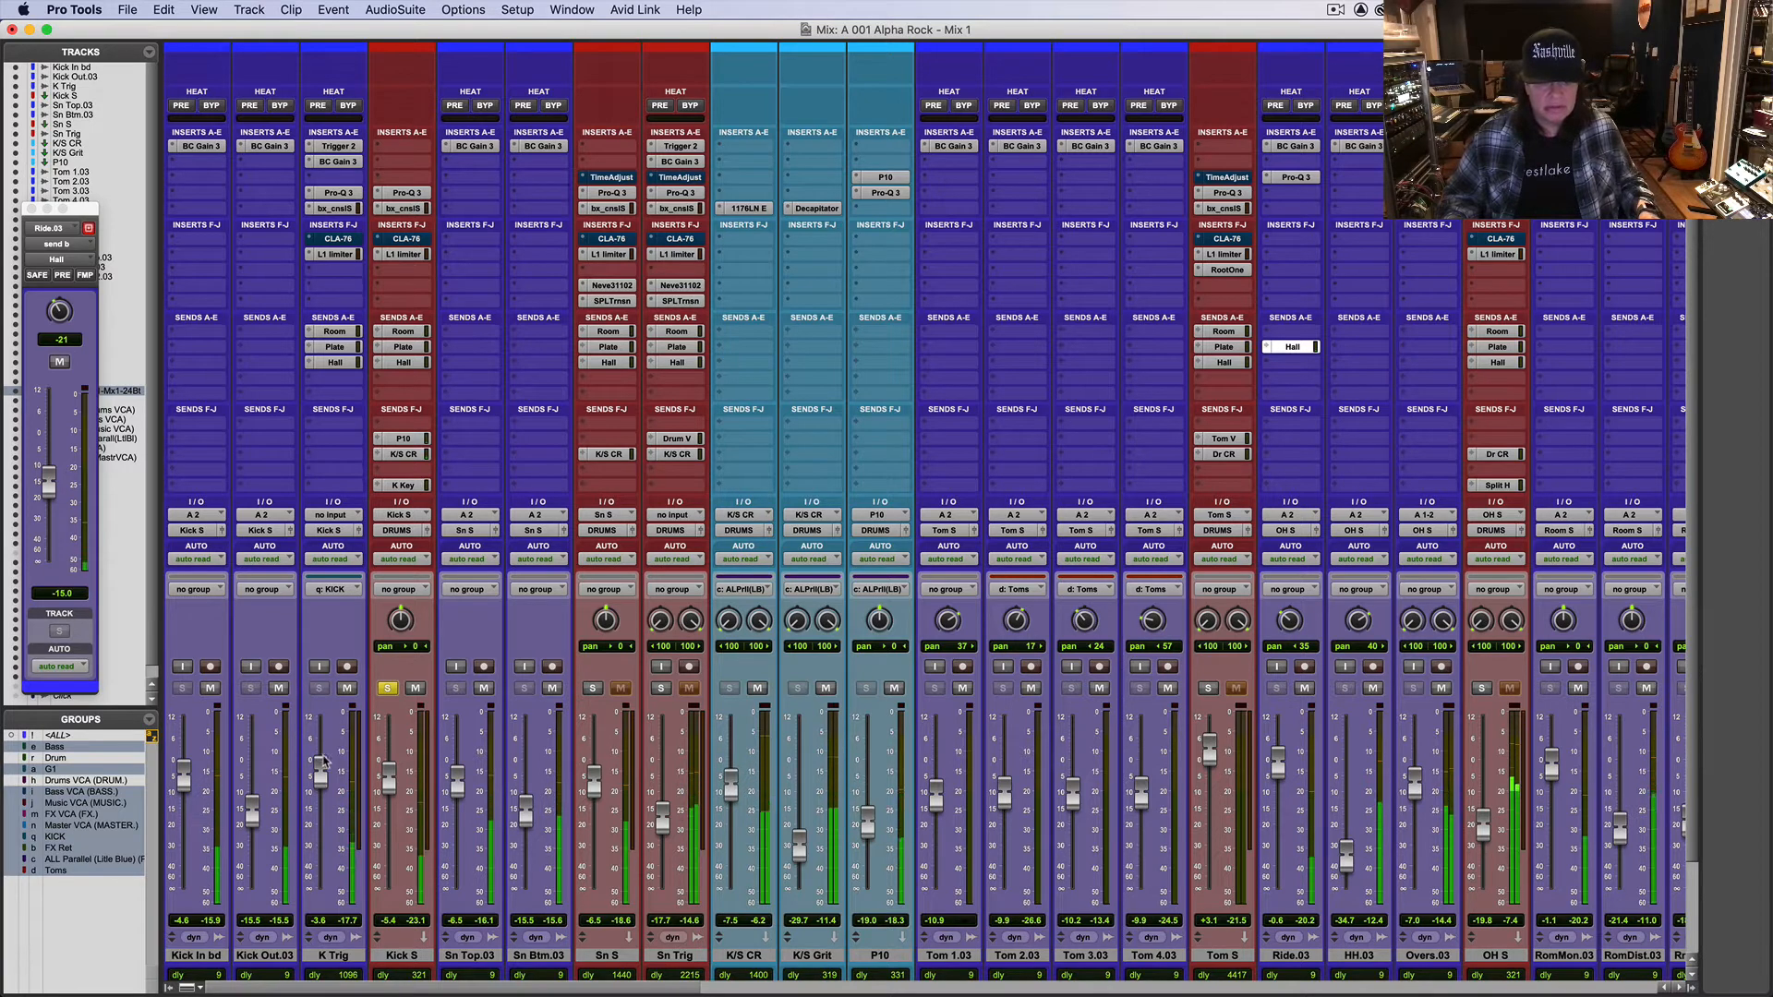
drag(322, 776, 319, 892)
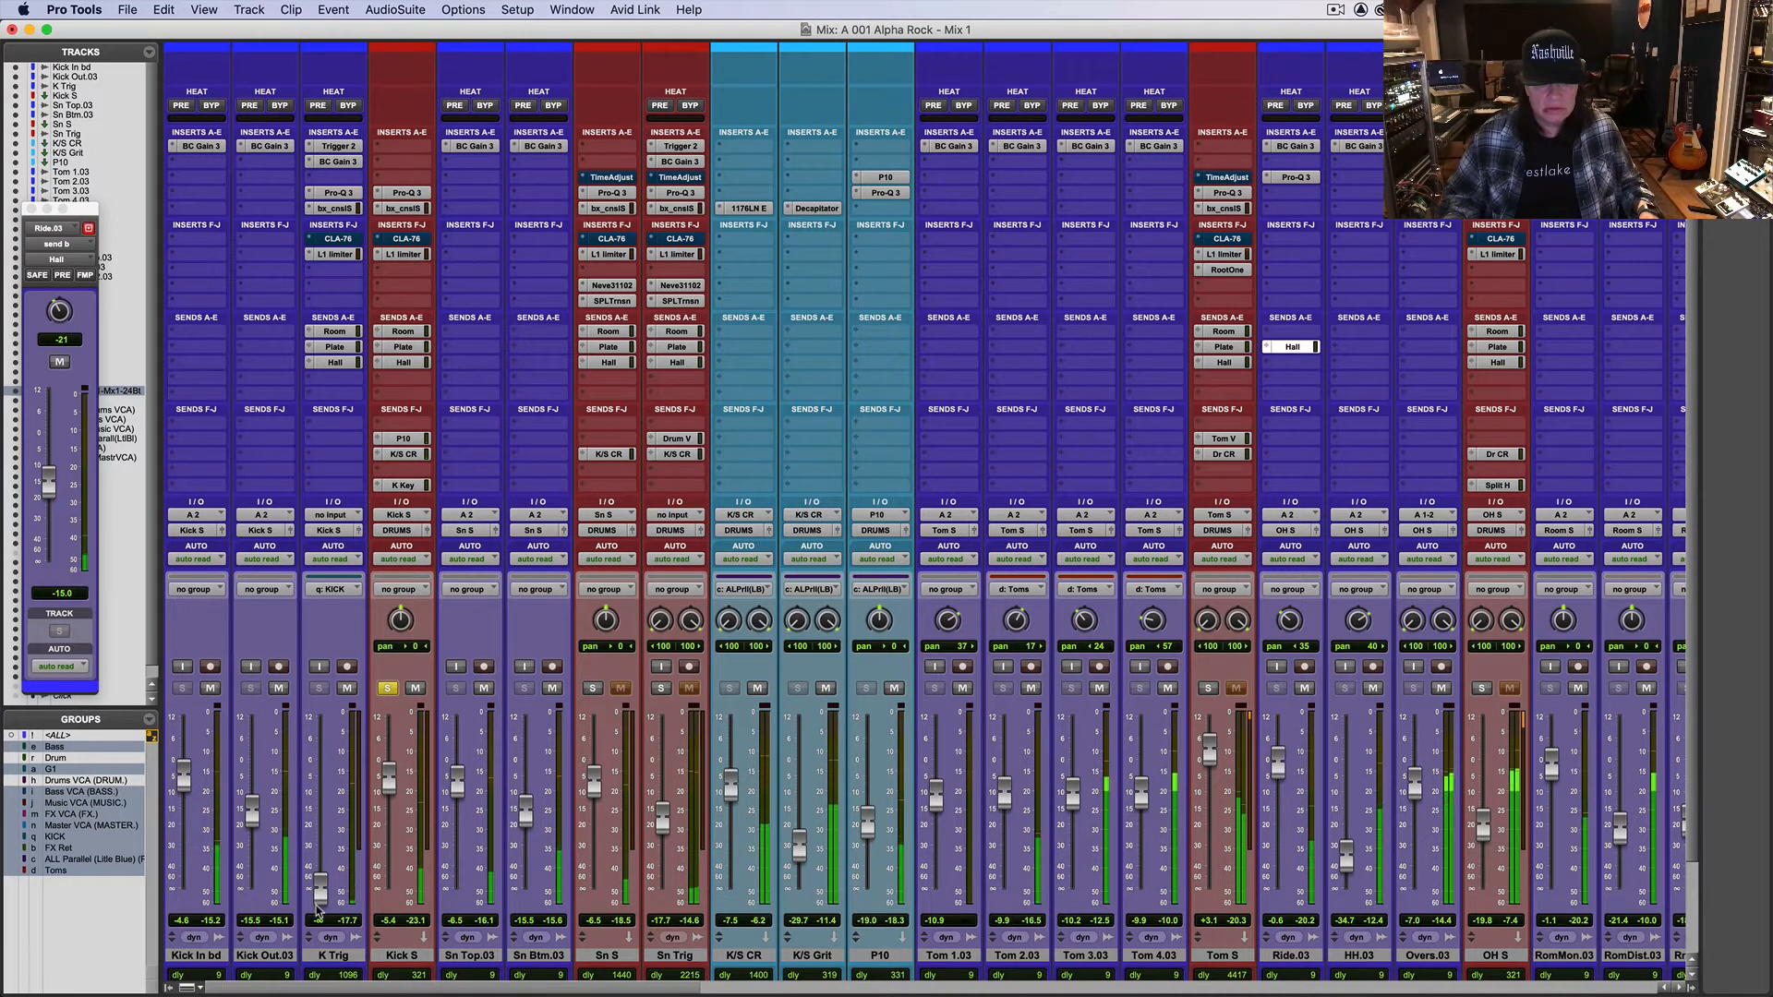
key(super+z)
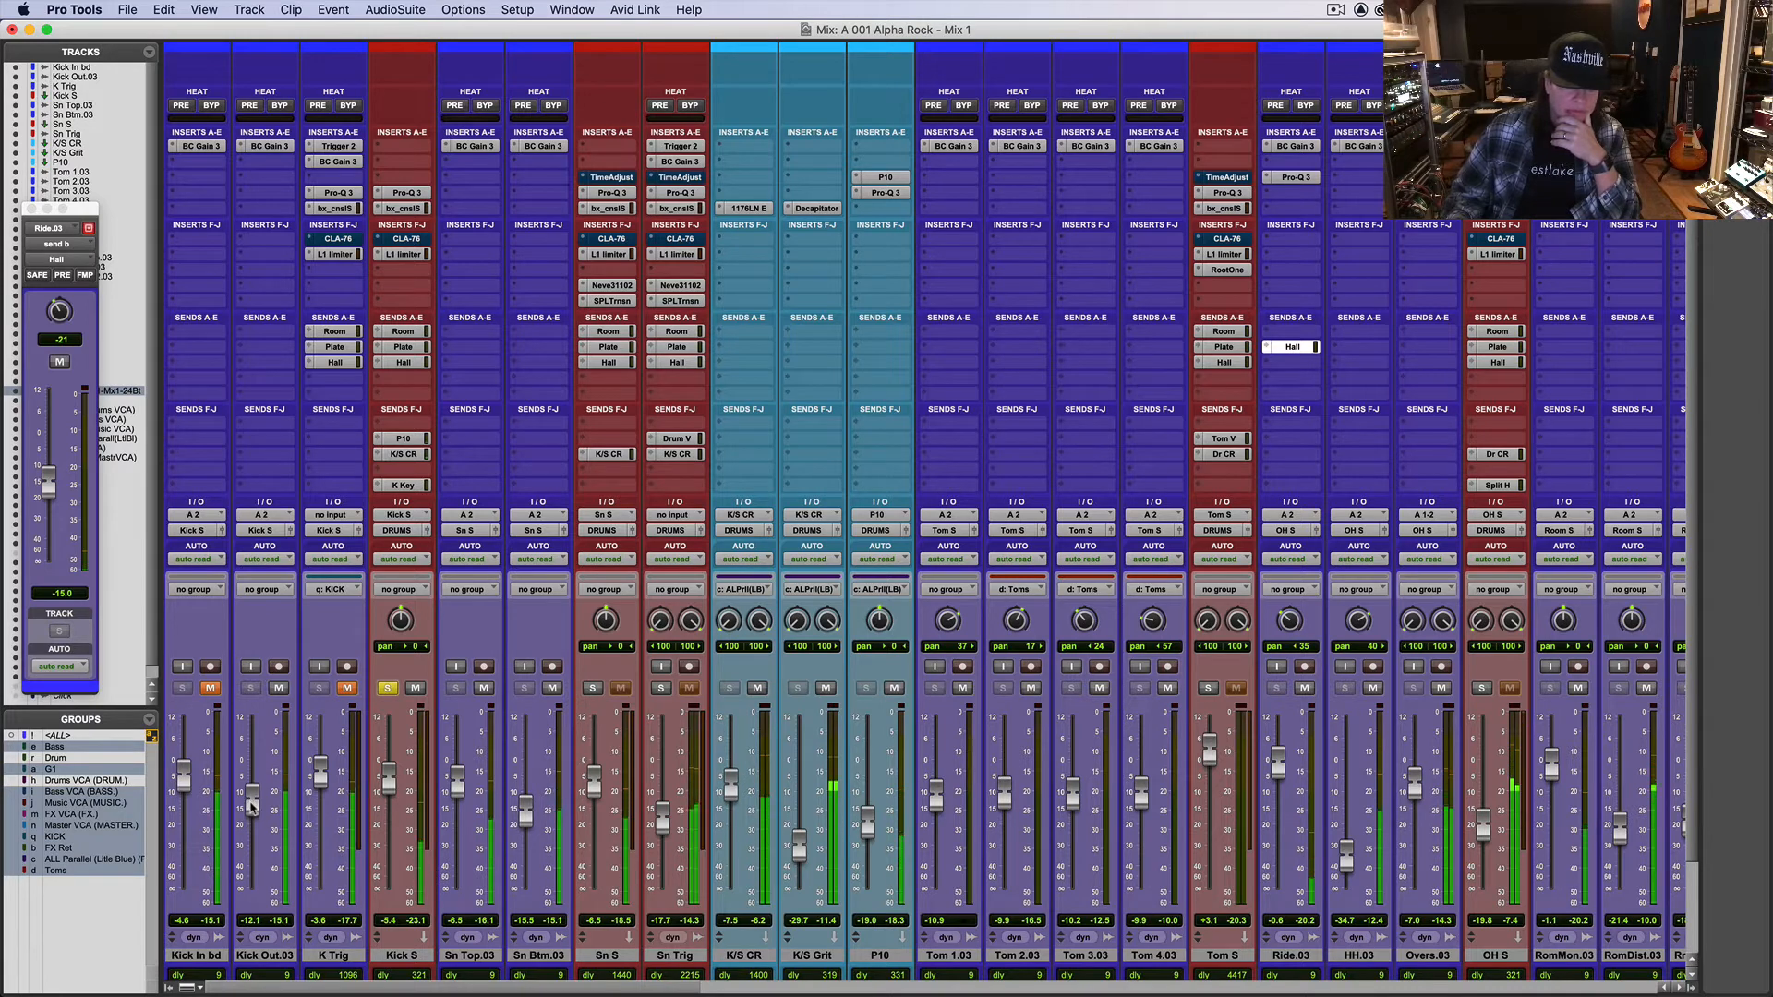
Step: Set the Kick Out.03 fader to -14.5 dB and unmute K Trig
drag(251, 806, 252, 820)
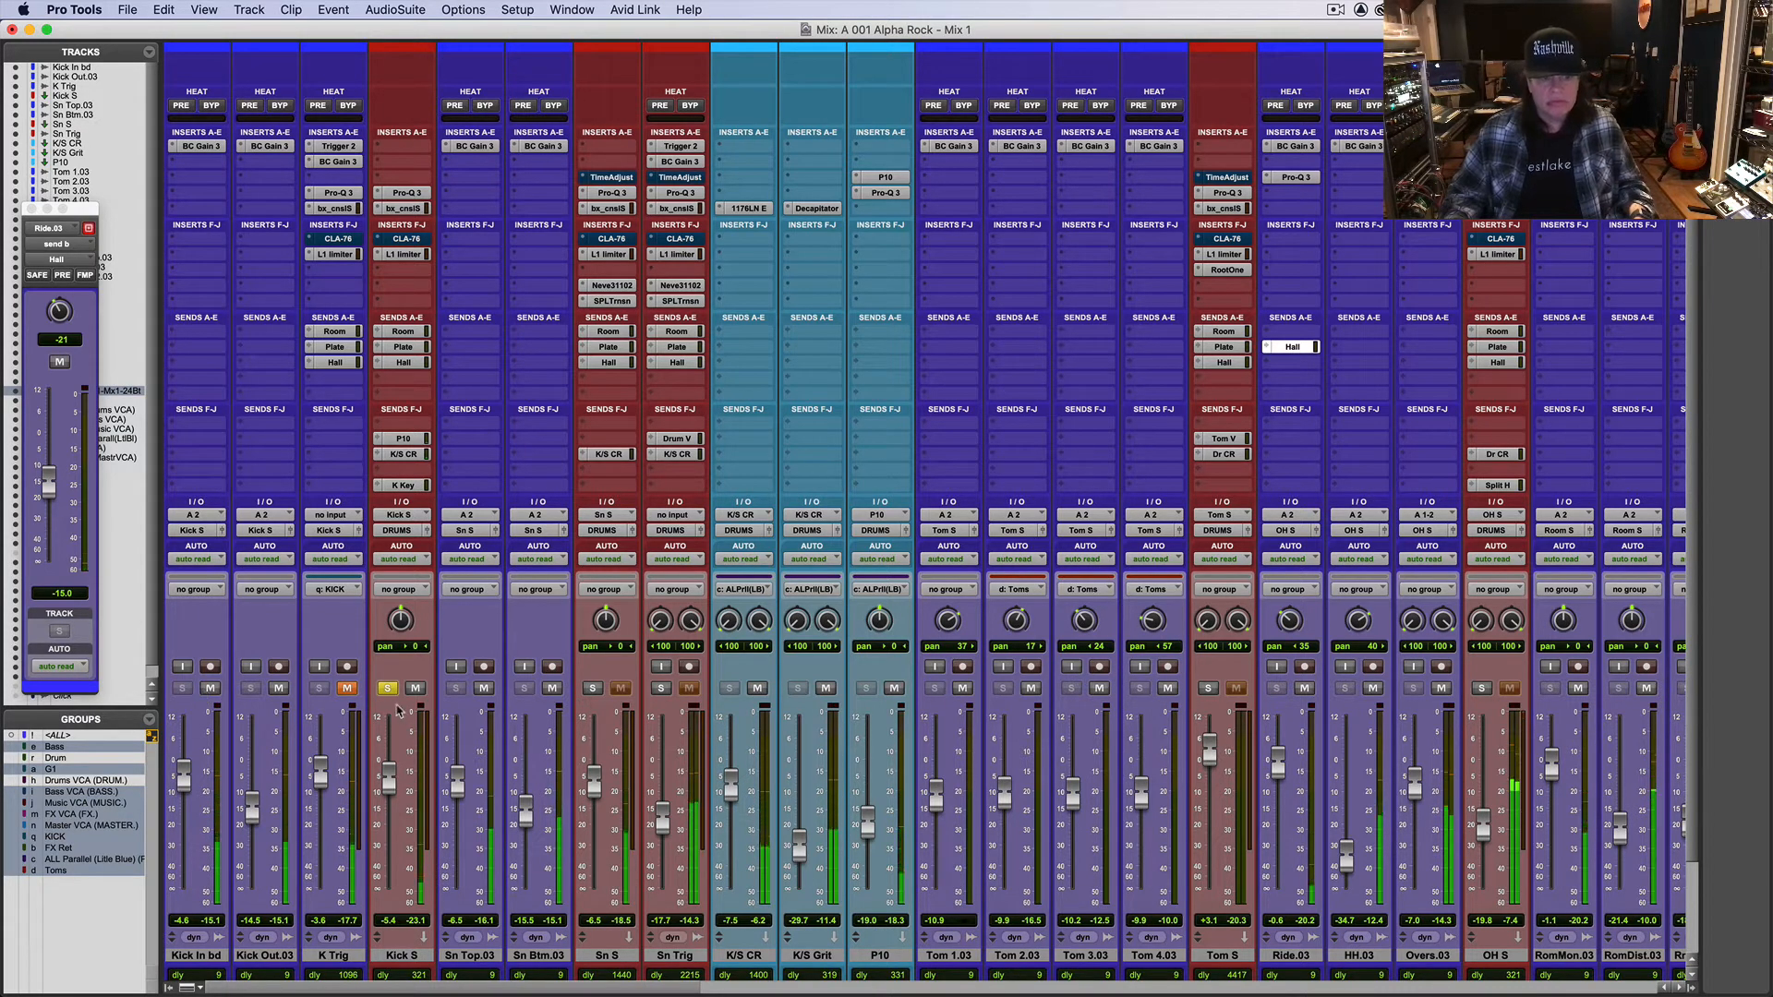
click(347, 688)
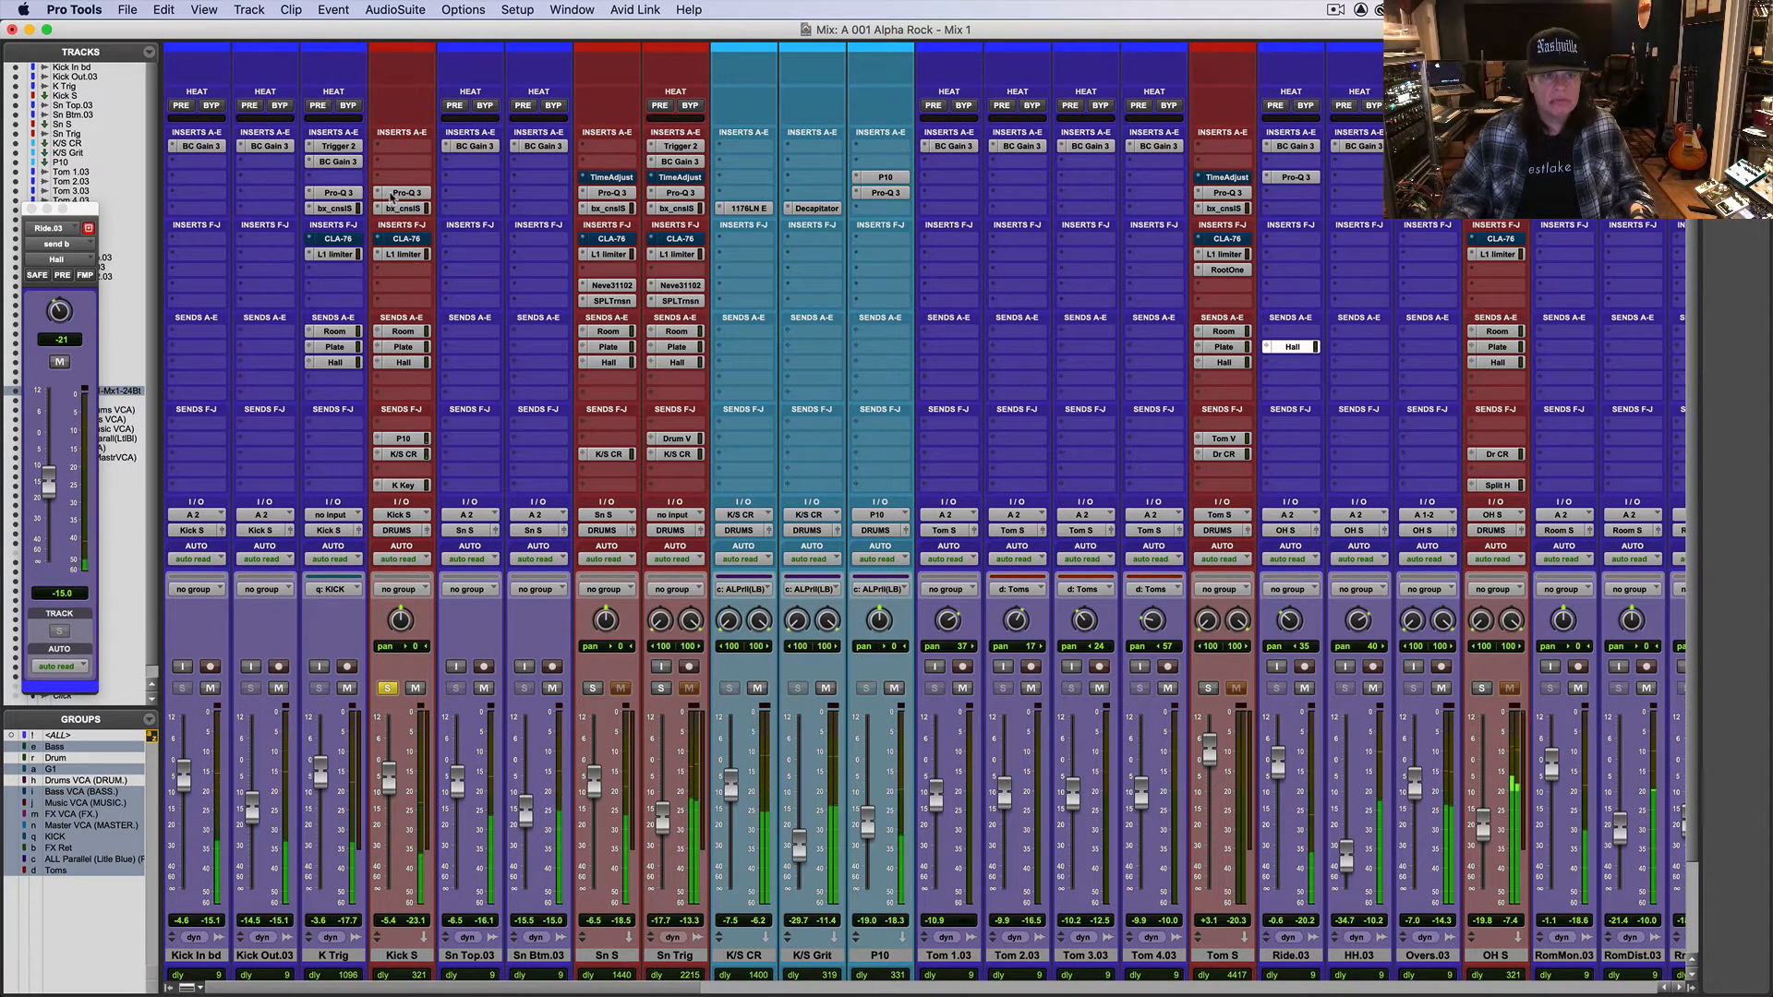
Step: Open the Pro-Q 3 on K Trig and add a bell cut of about -2.9 dB near 9 kHz
click(348, 194)
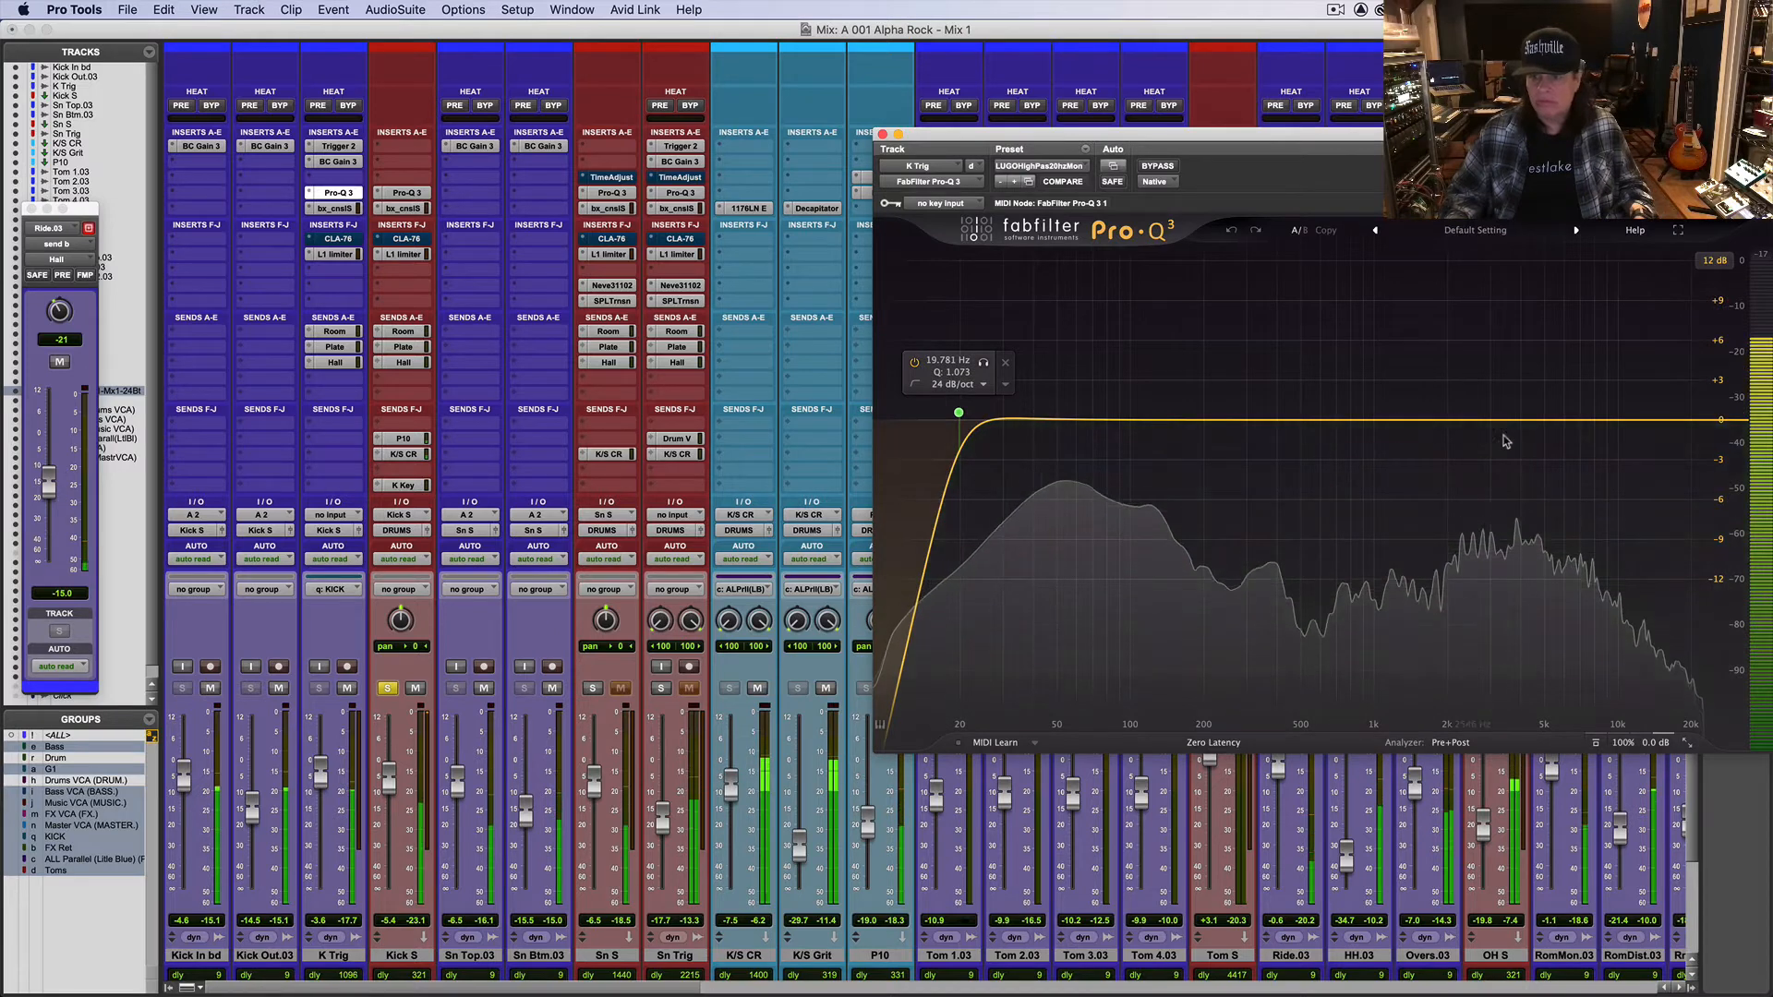
drag(1567, 420, 1608, 457)
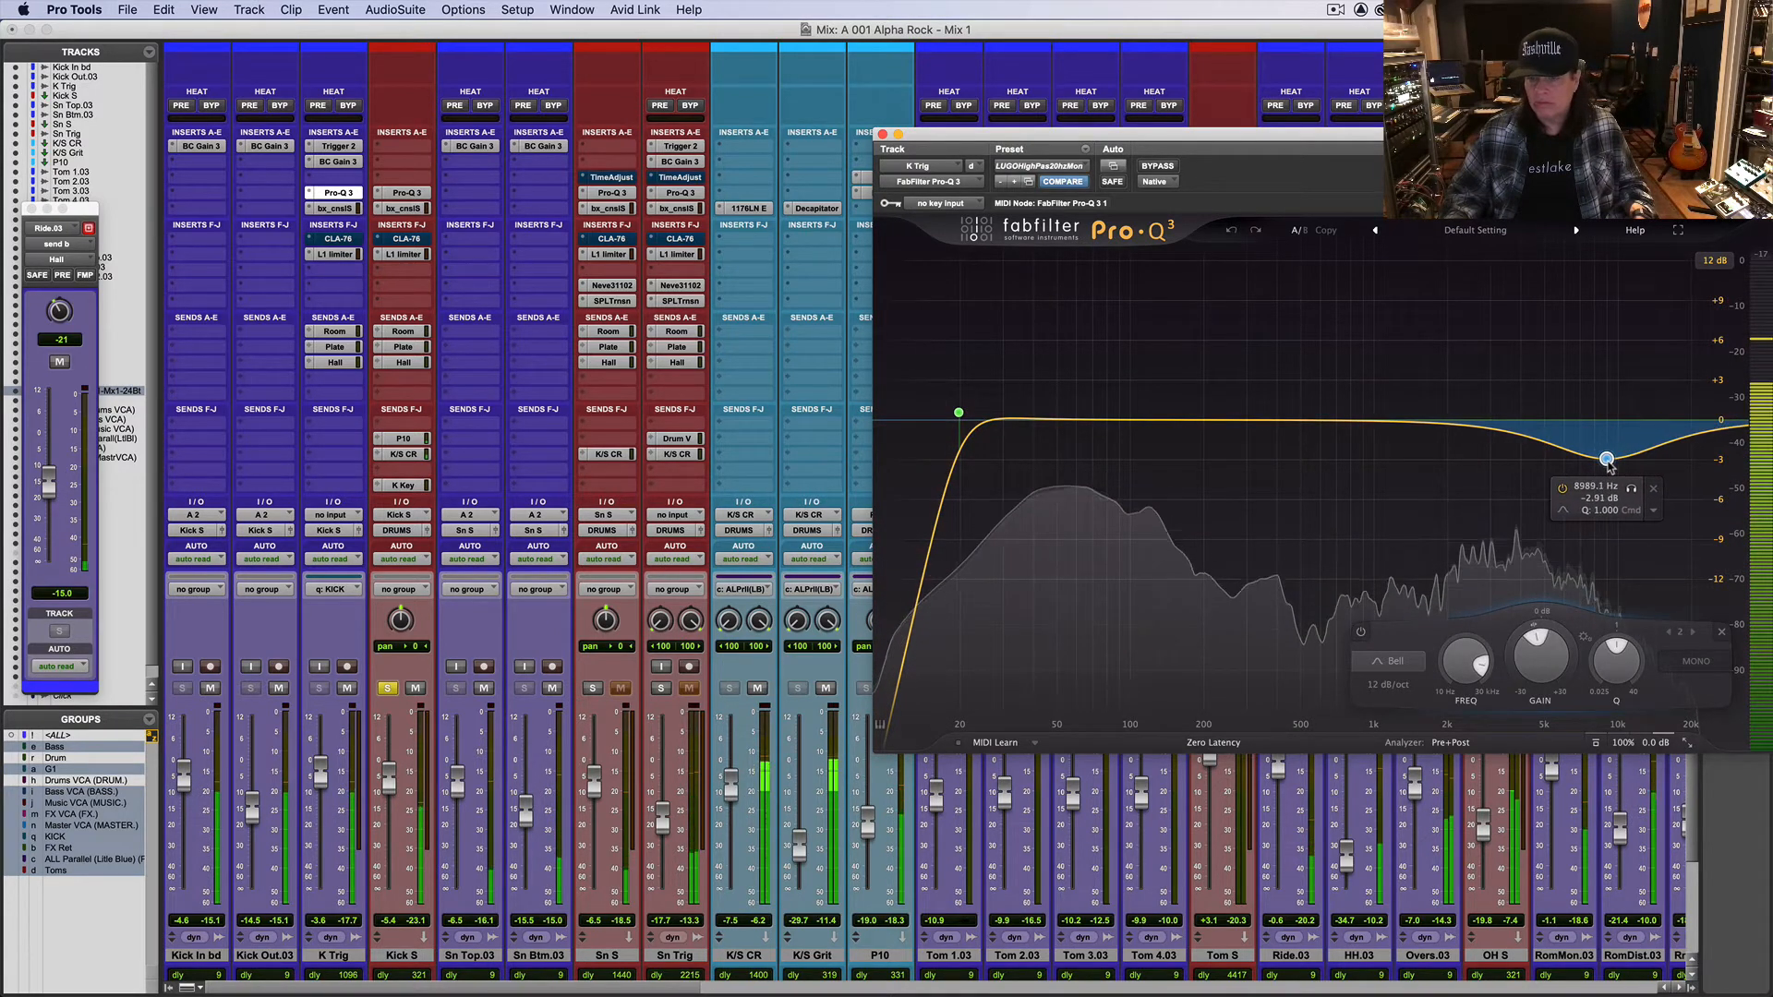
Step: Clear the Kick S solo, lower the Kick S fader to -6.5 dB and close the EQ window
click(388, 689)
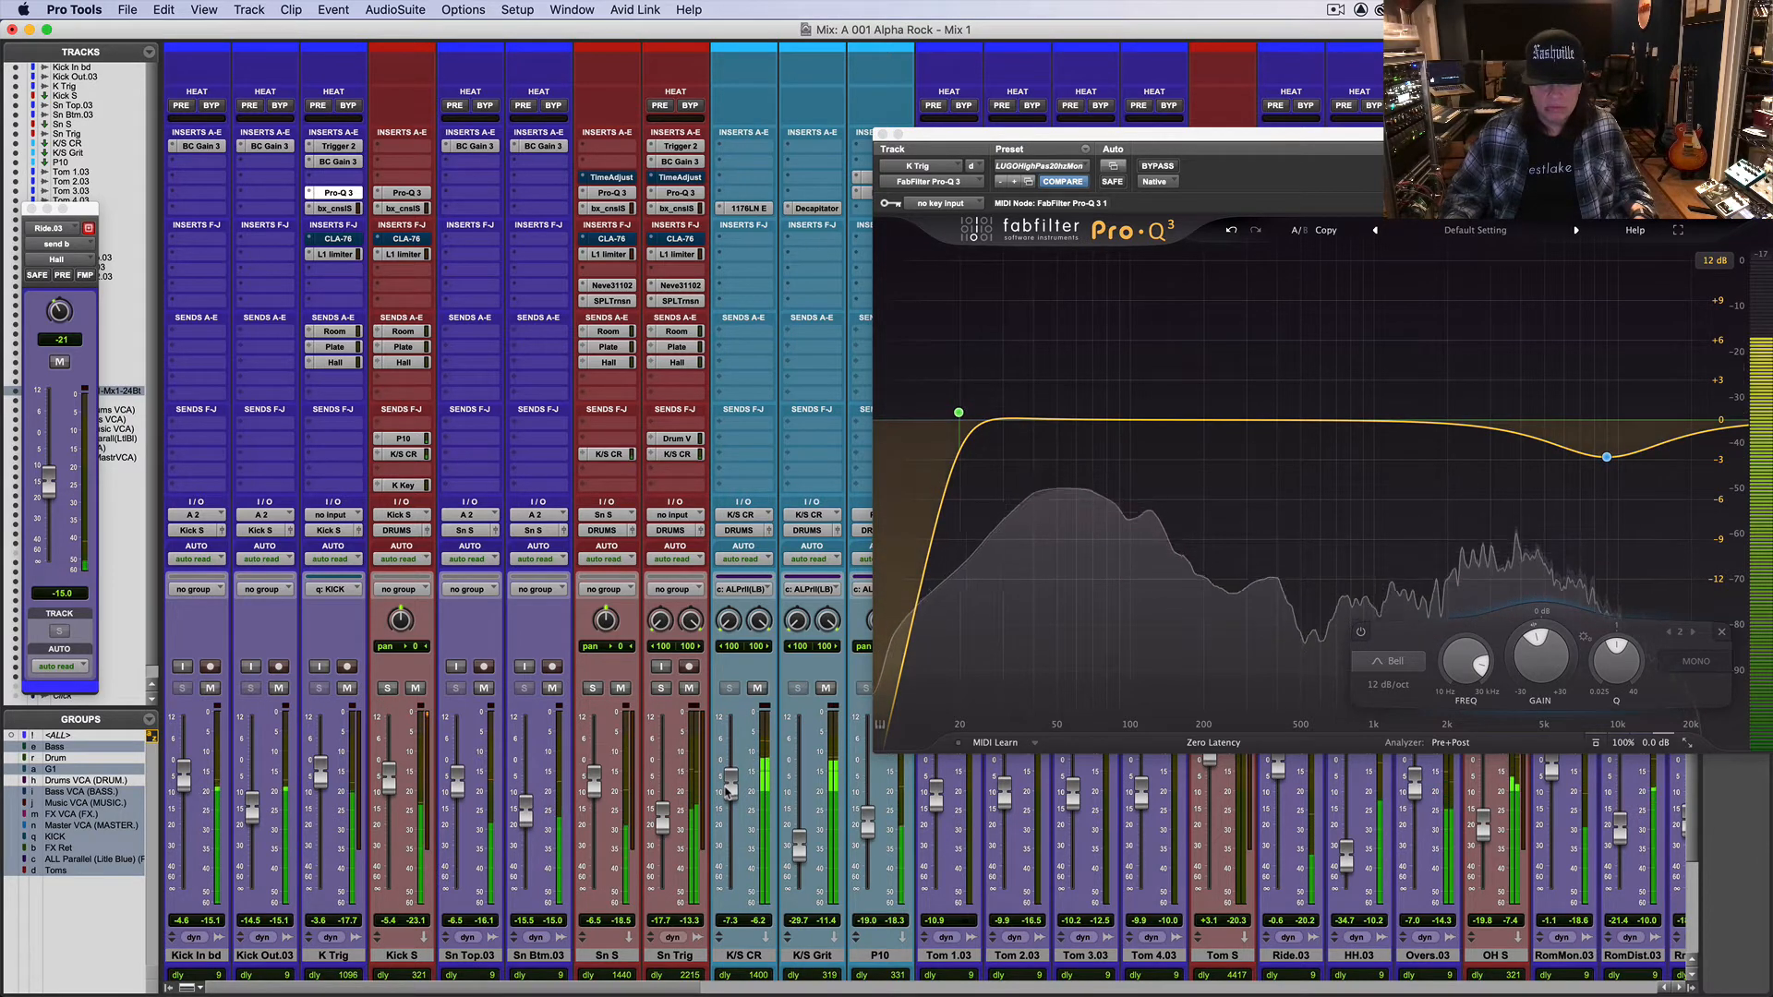
drag(399, 781, 394, 790)
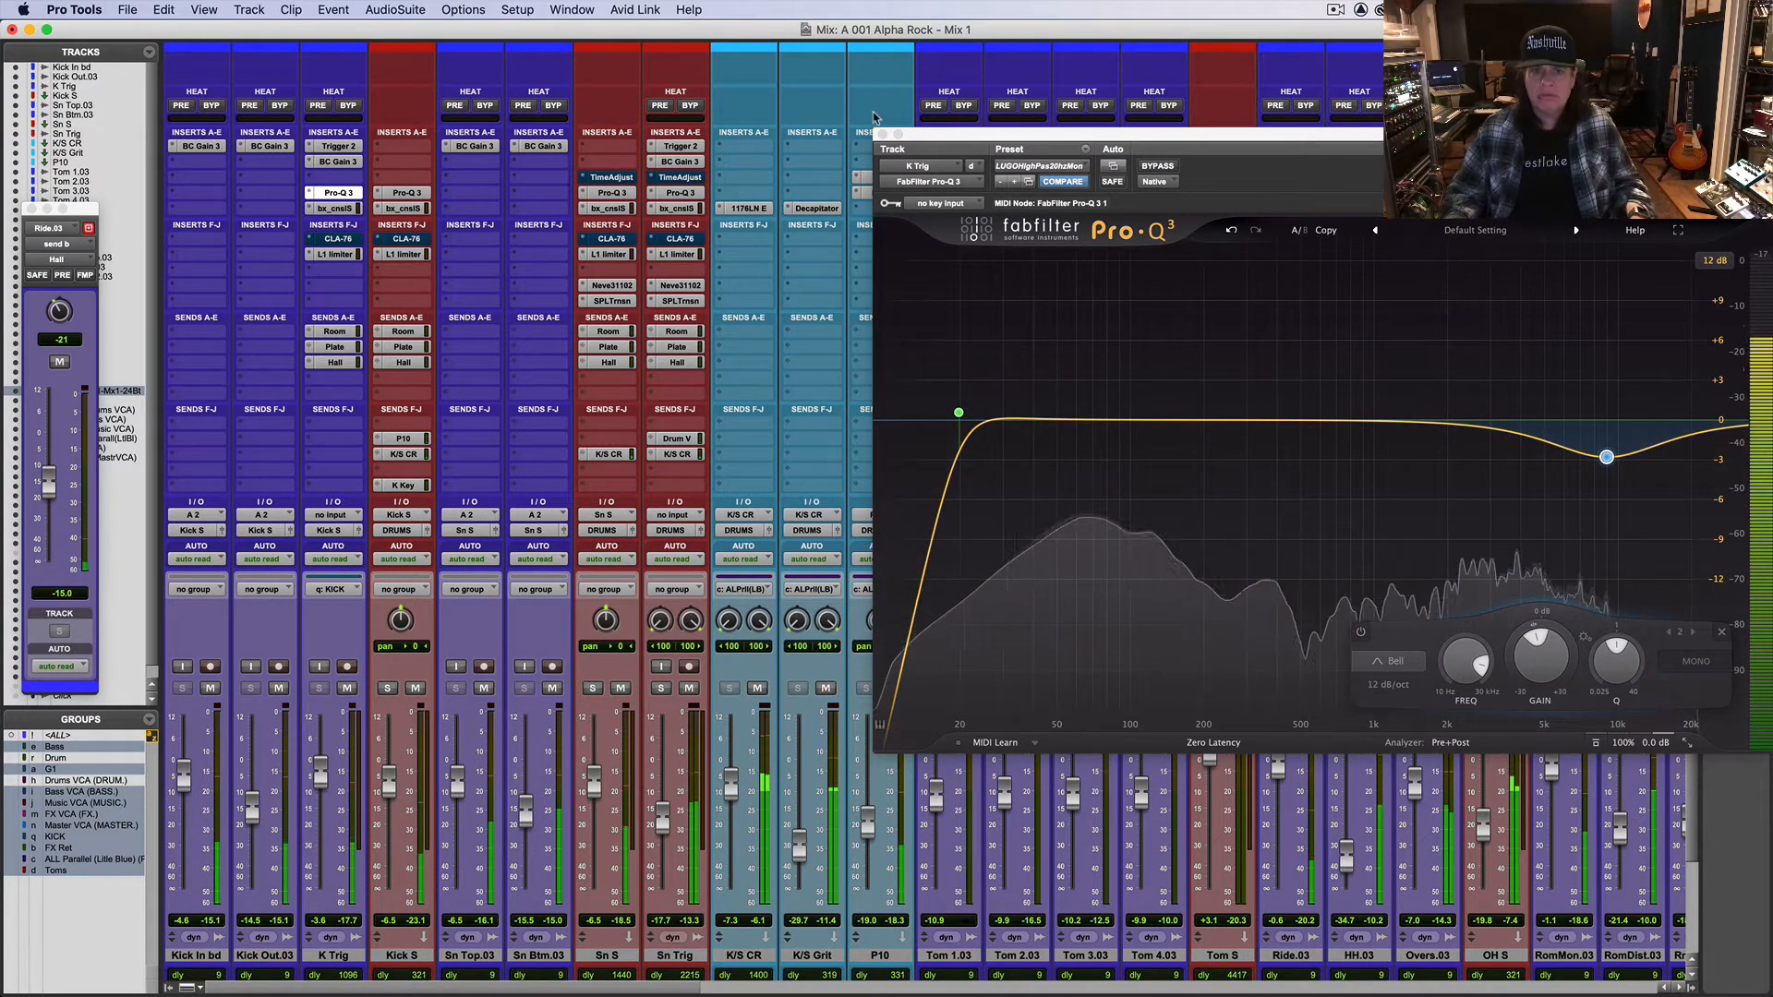
click(882, 134)
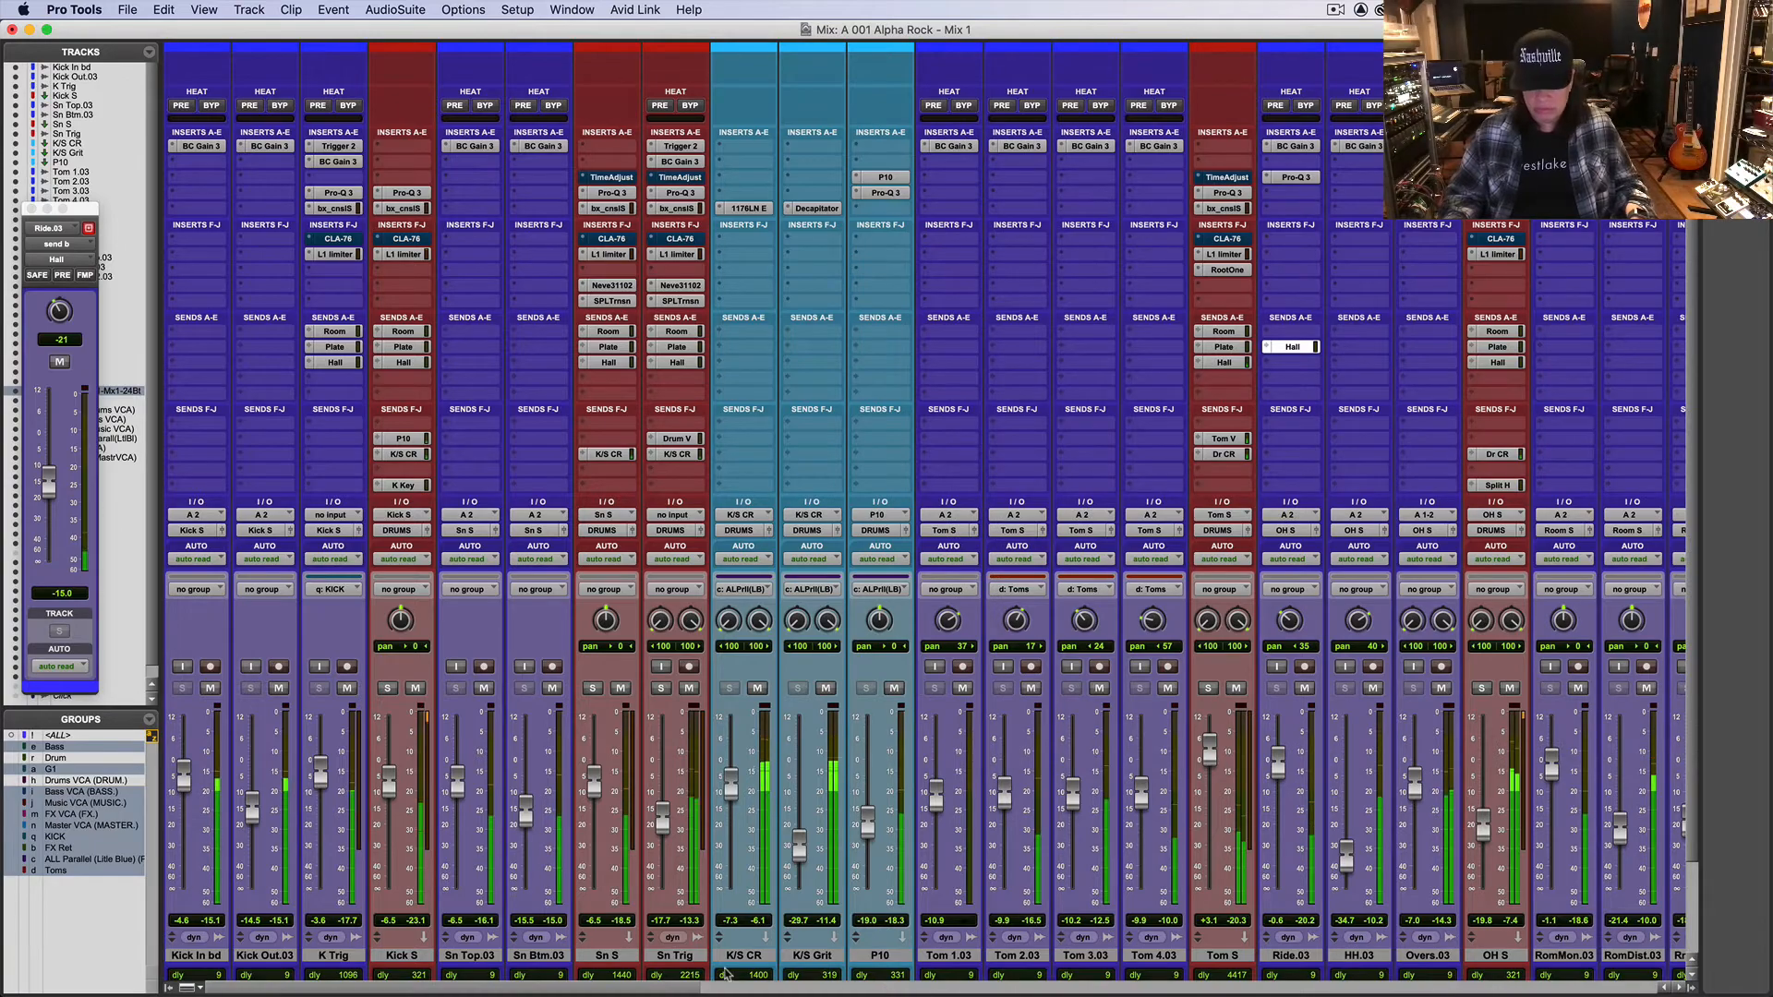
Step: Mute the BASS. and MUSIC. VCA masters and return to the kick channels
drag(885, 991, 1165, 875)
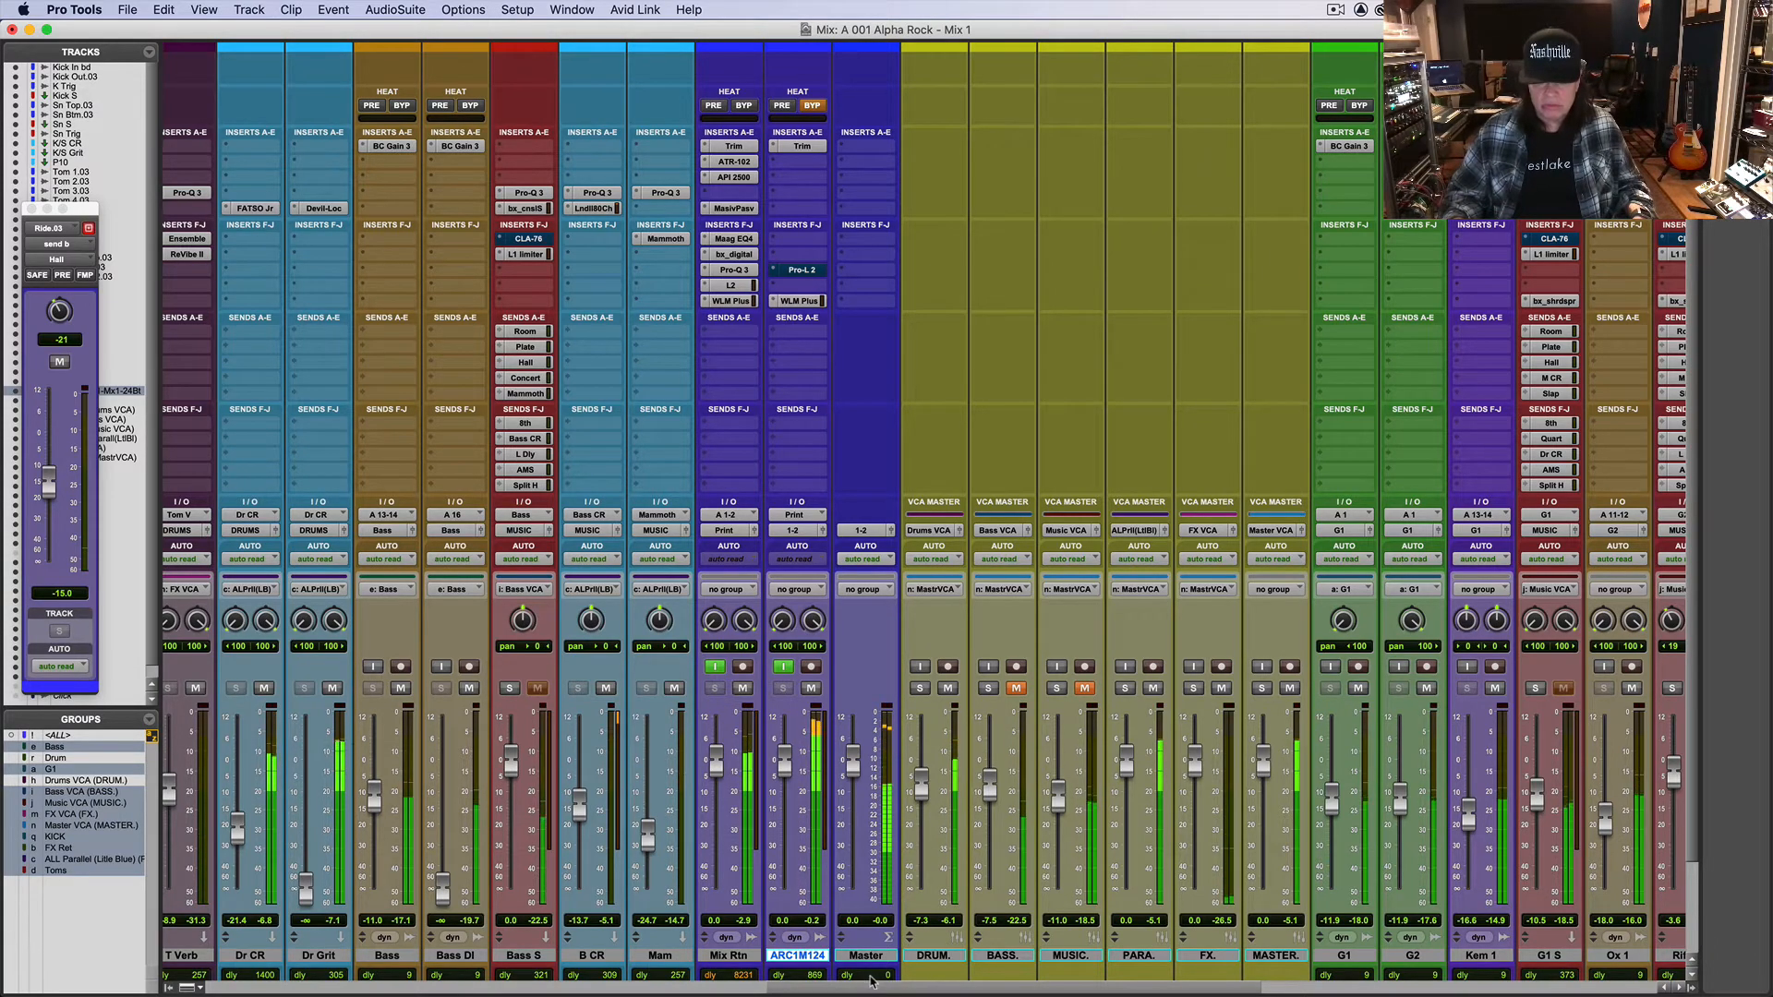
drag(868, 988, 102, 976)
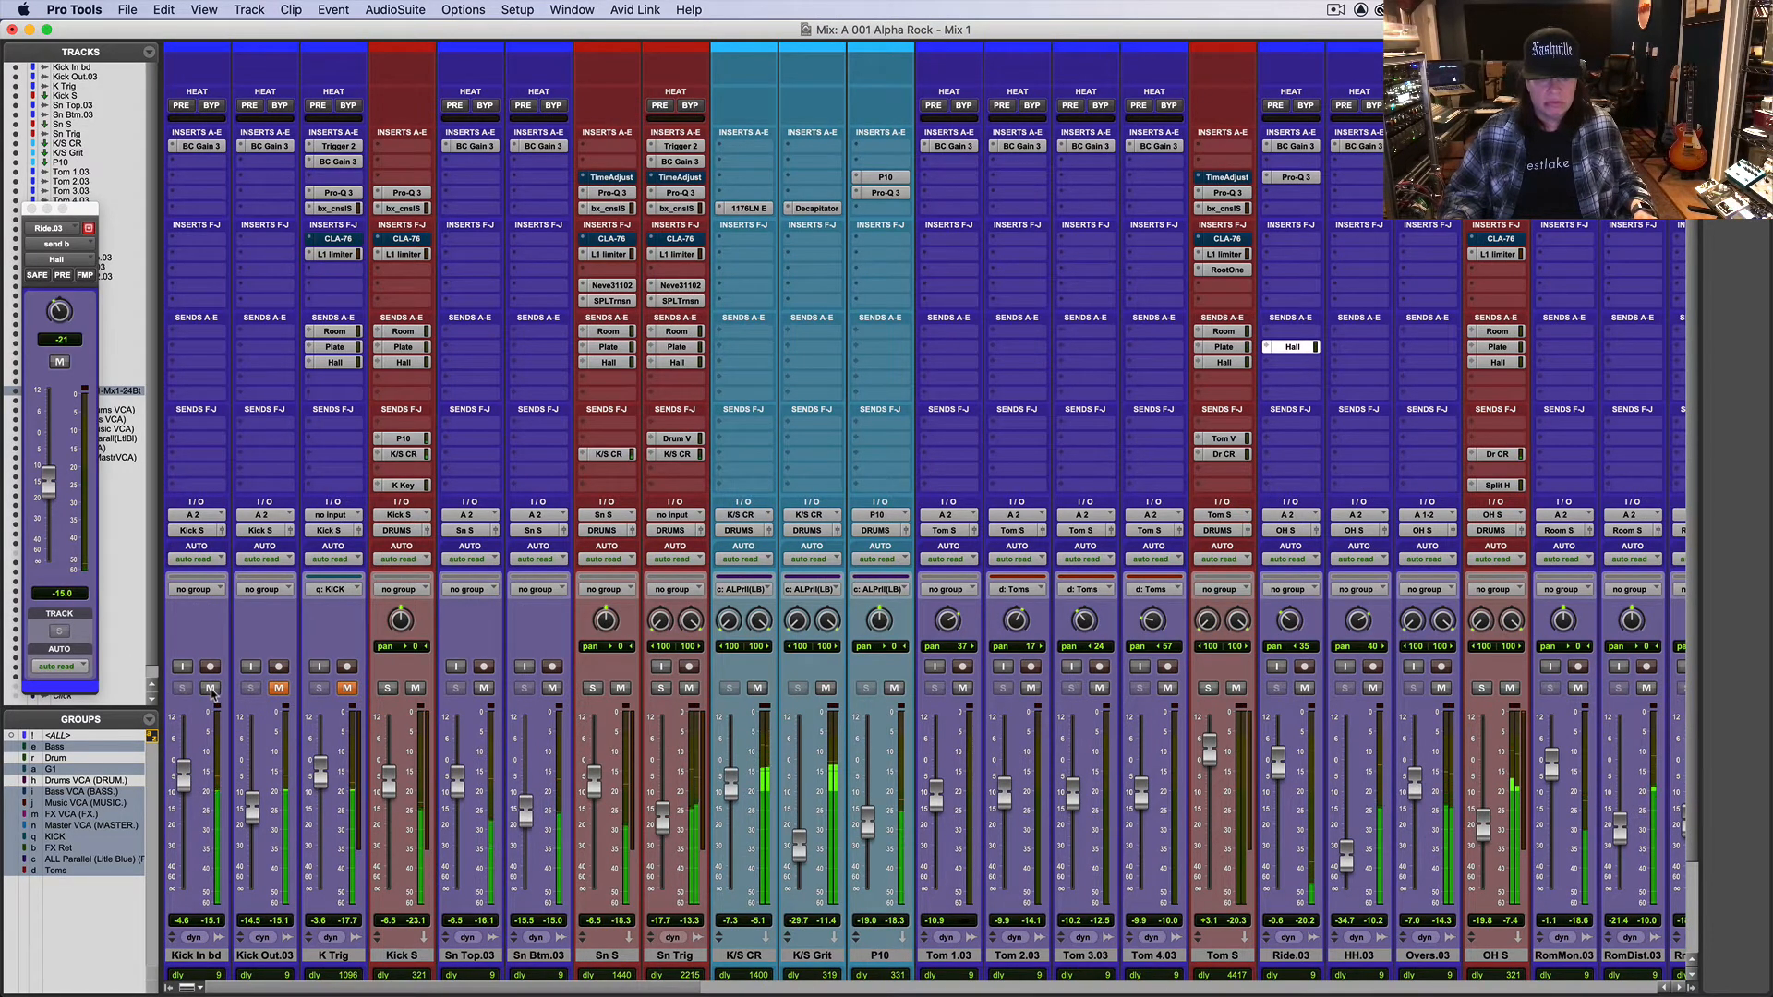
Step: Check the levels of the Hall, Plate and Room sends on Kick S
click(412, 368)
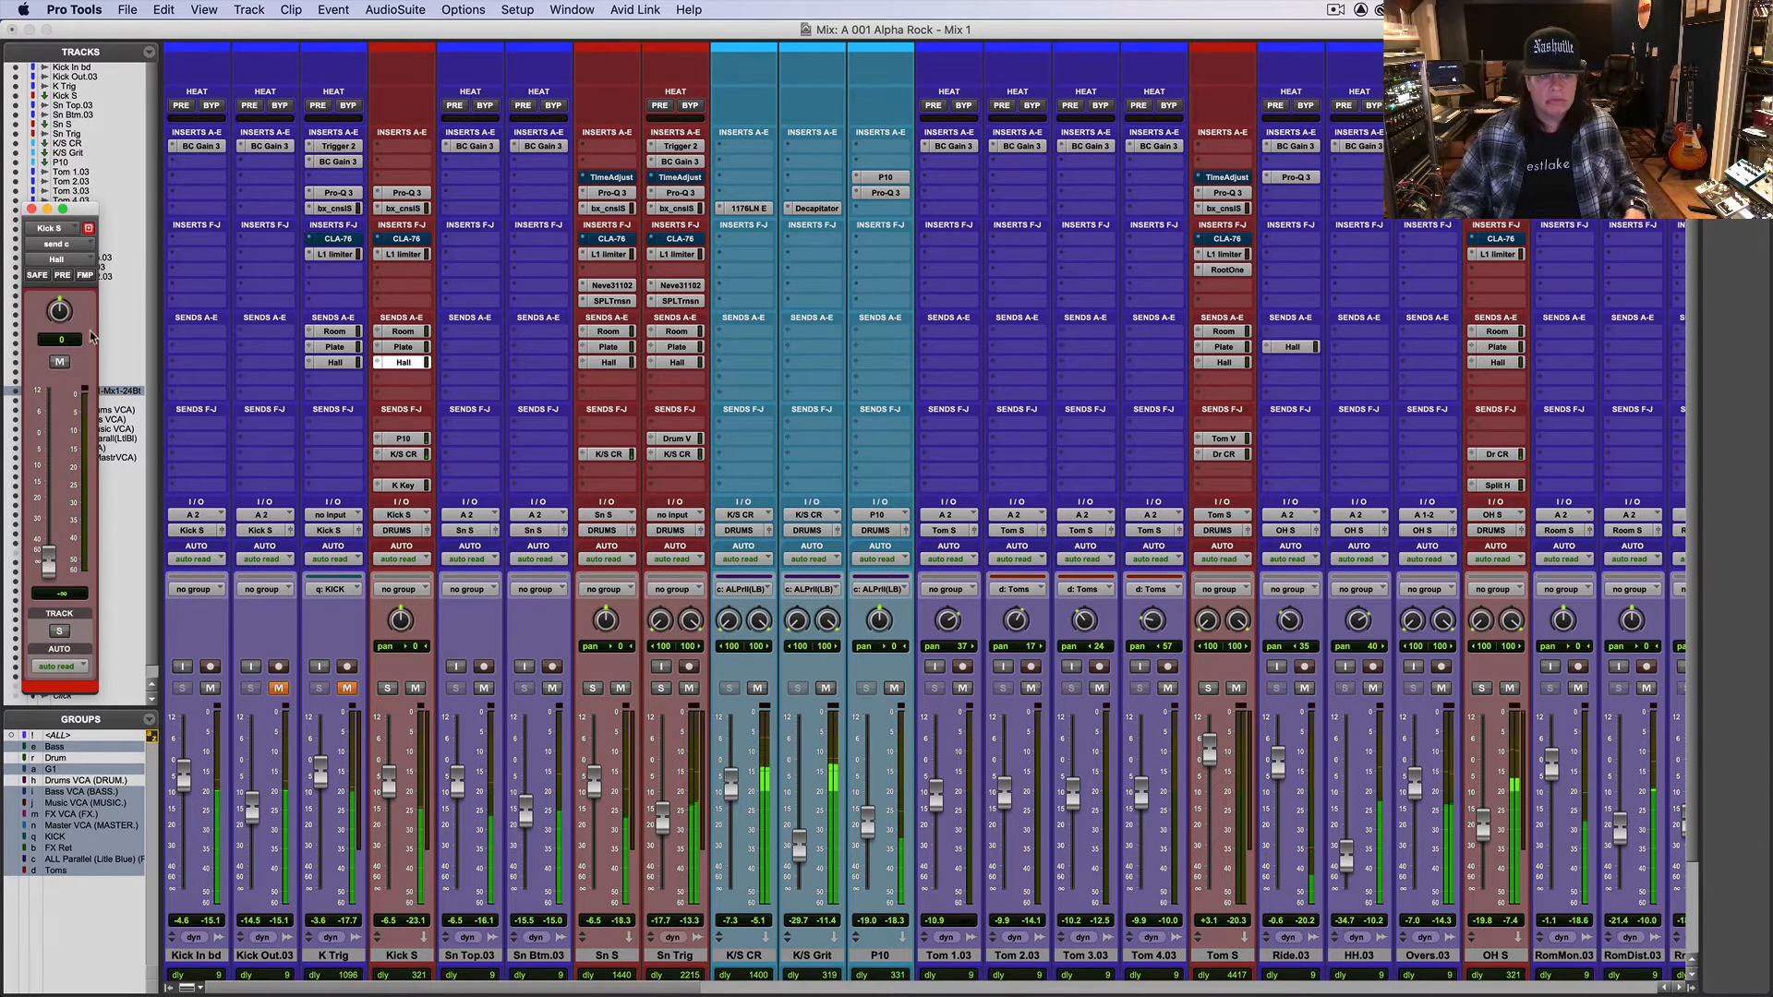
click(406, 346)
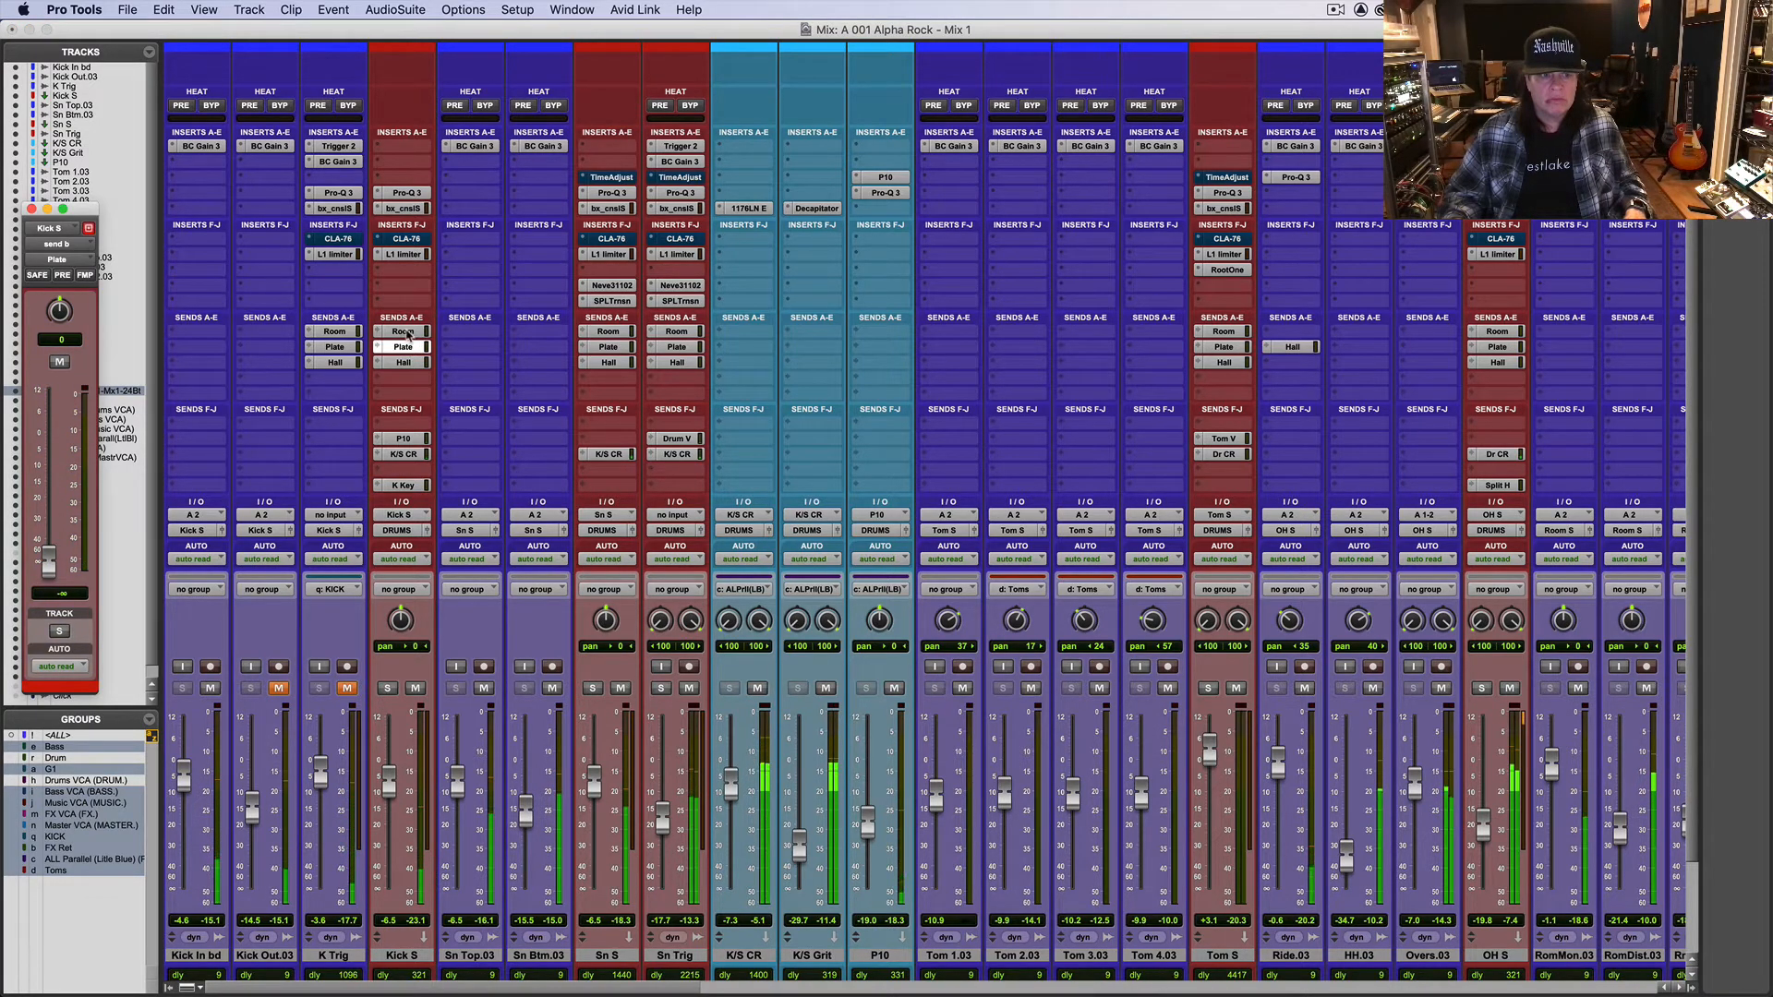
click(404, 333)
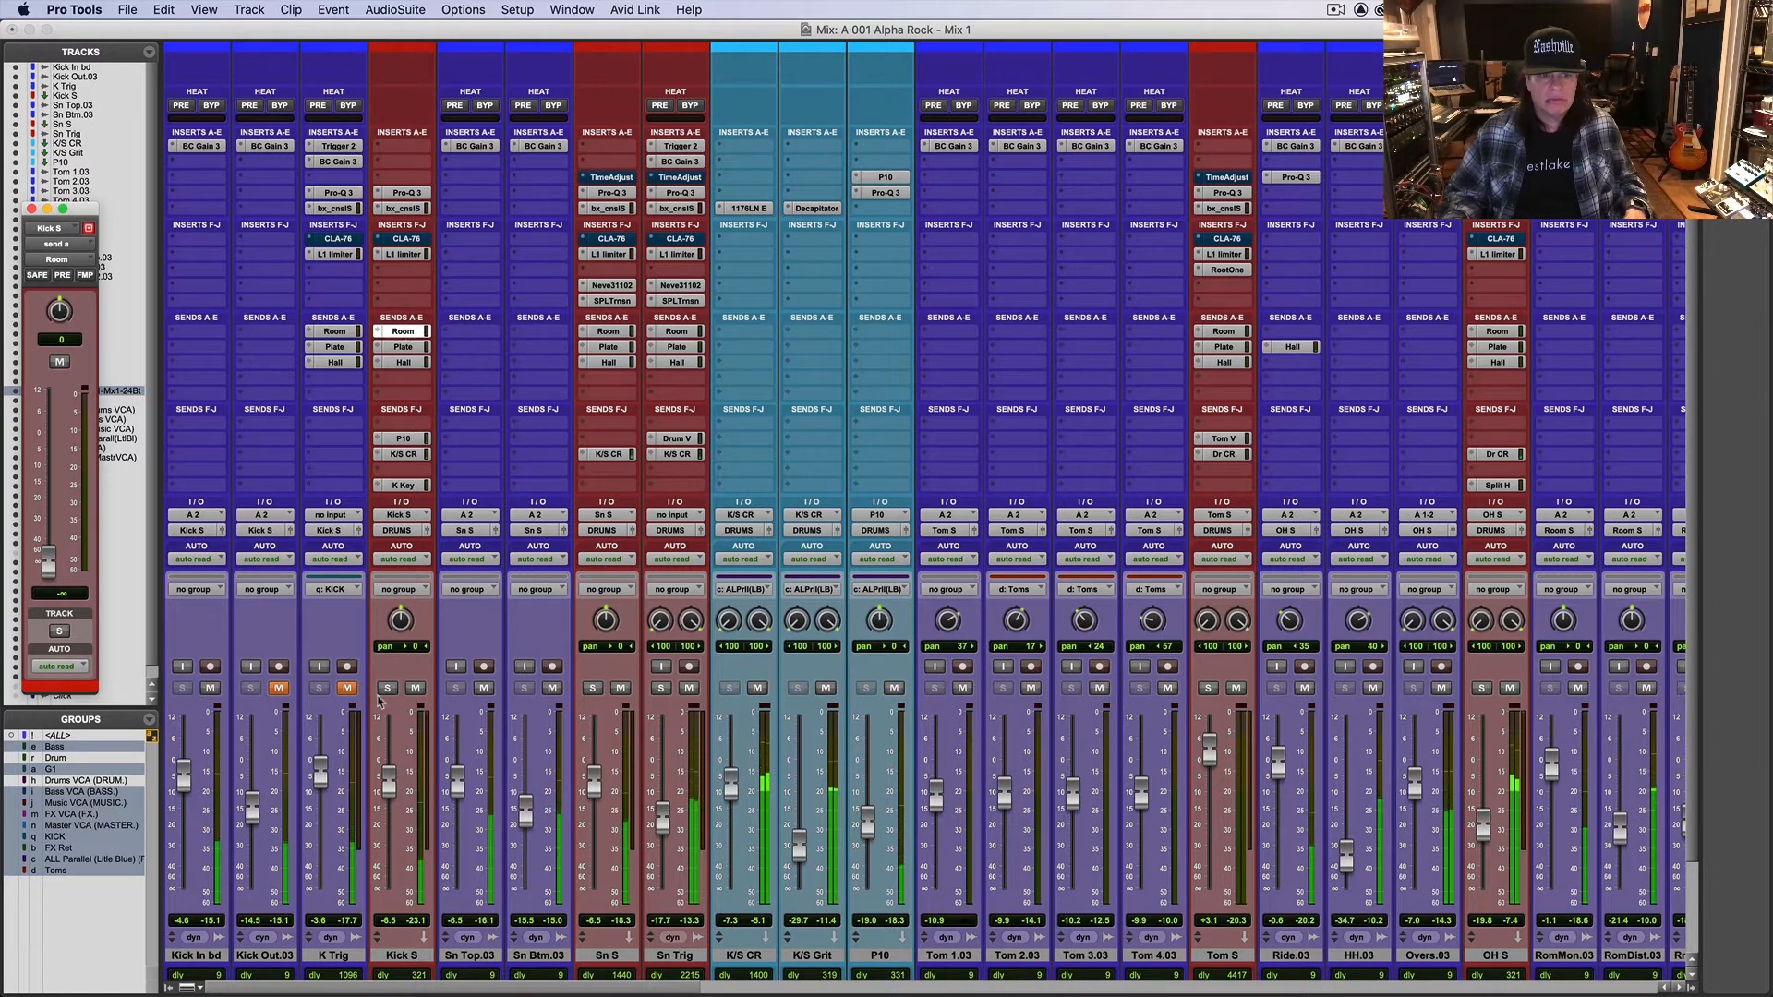
Step: Solo Kick S, unmute Kick Out.03 and K Trig to compare the kick sound, and clear the solo
click(387, 689)
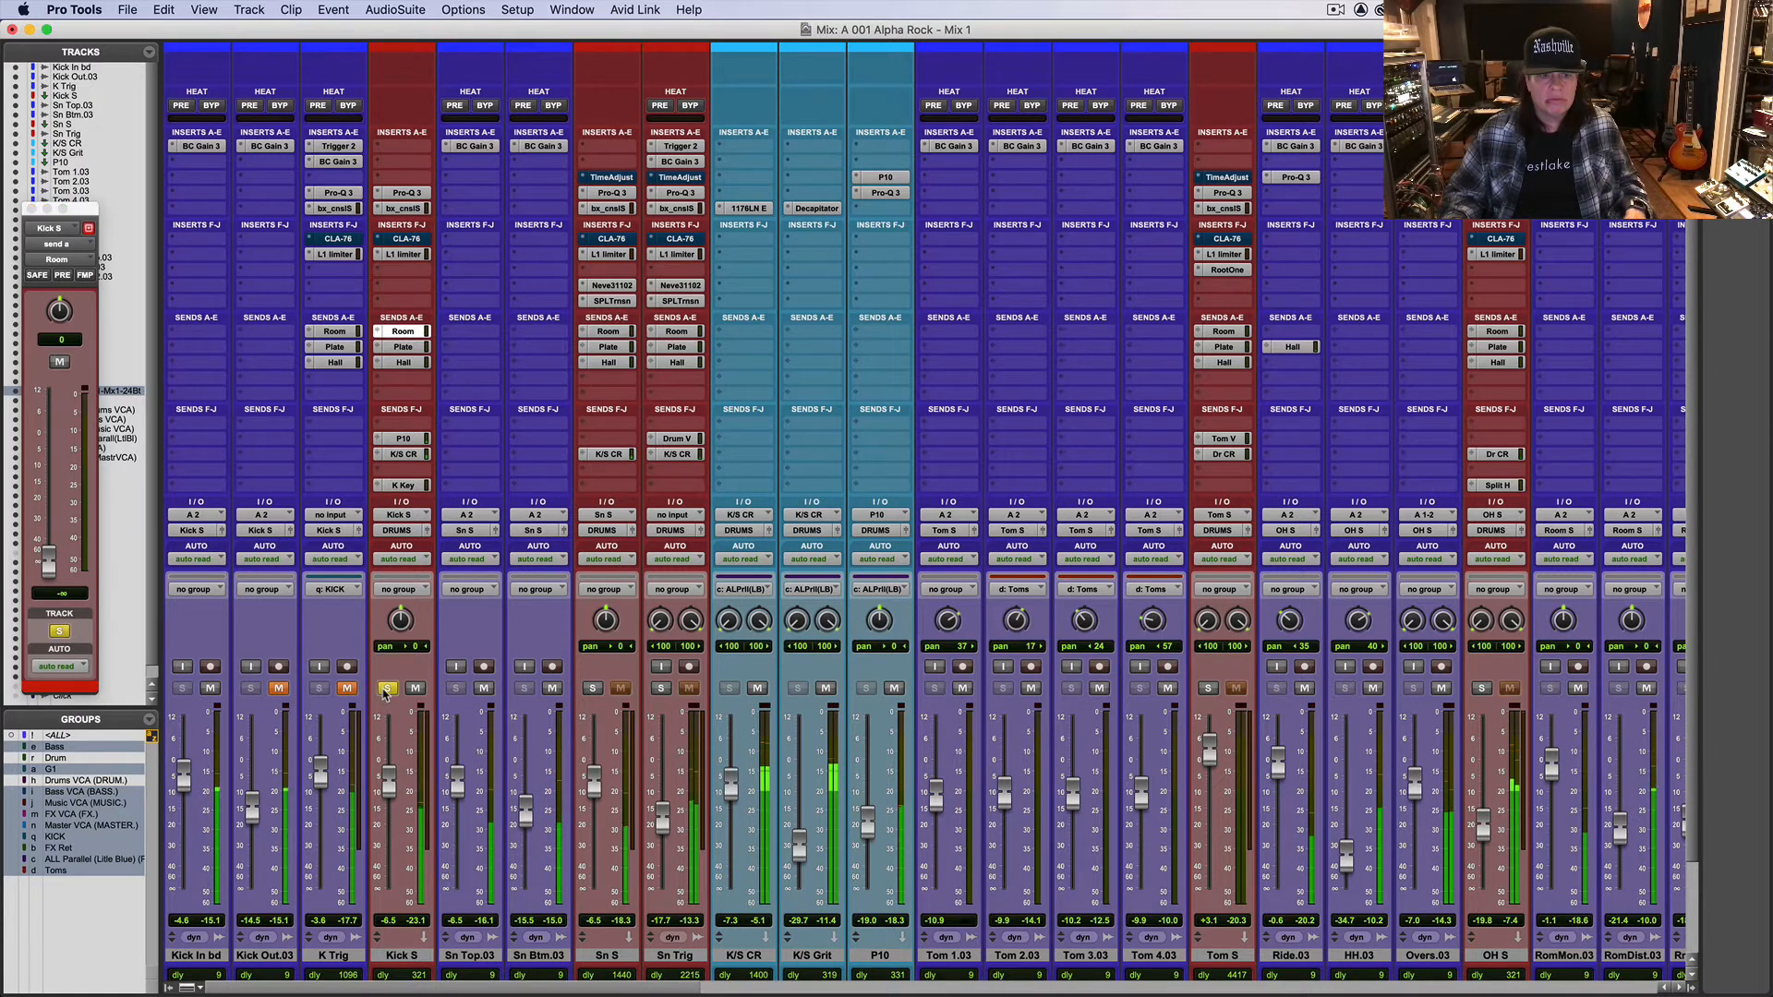
click(278, 688)
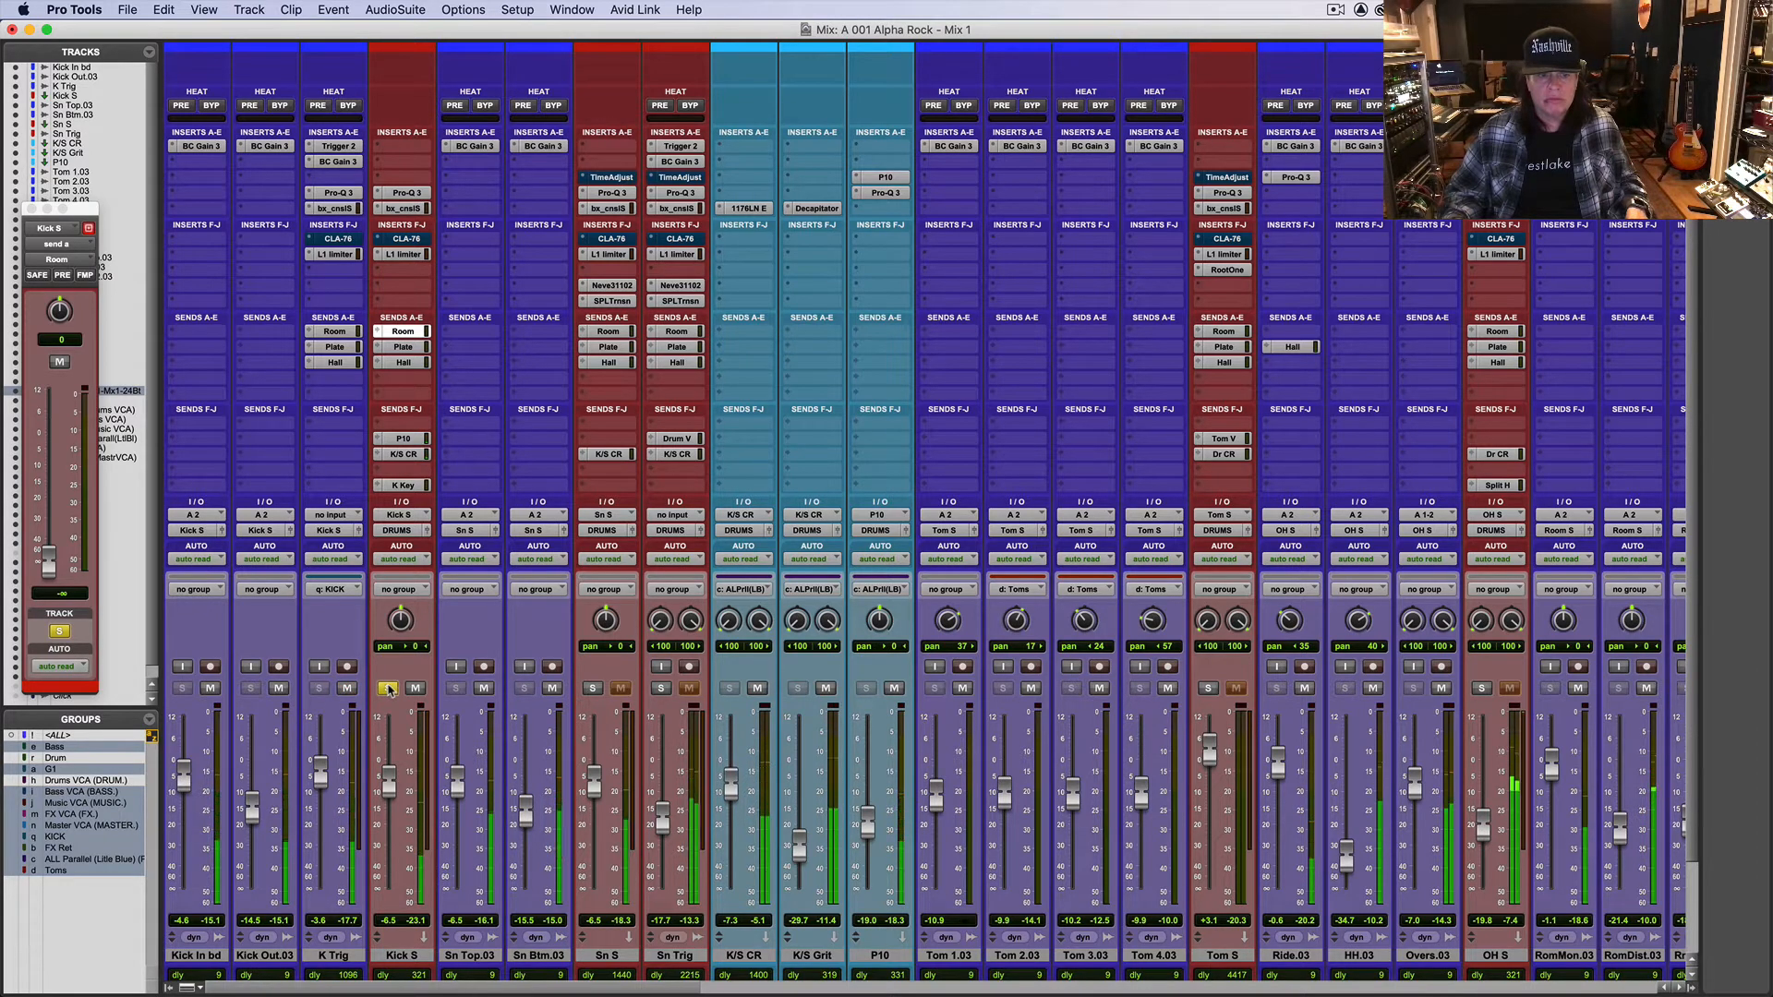
click(388, 689)
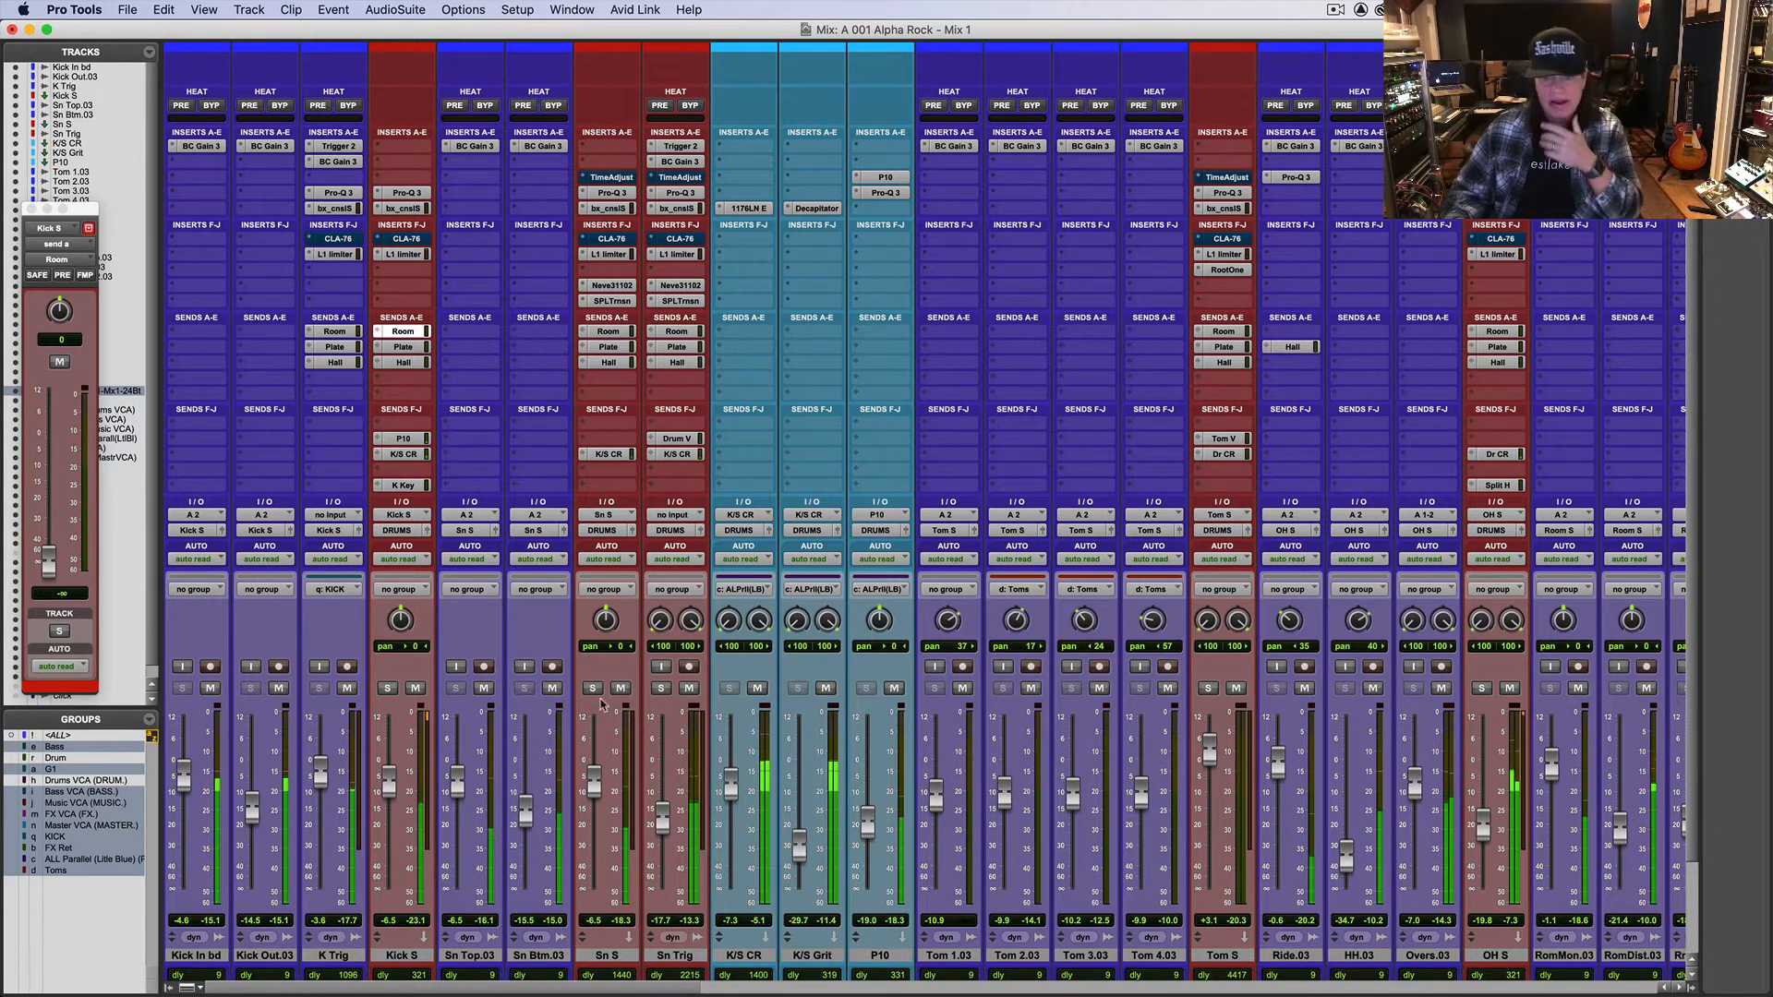
Step: Lower the Ride.03 fader to -2.0 dB, and audition the OH S overheads in solo before clearing that solo
drag(1278, 767, 1278, 772)
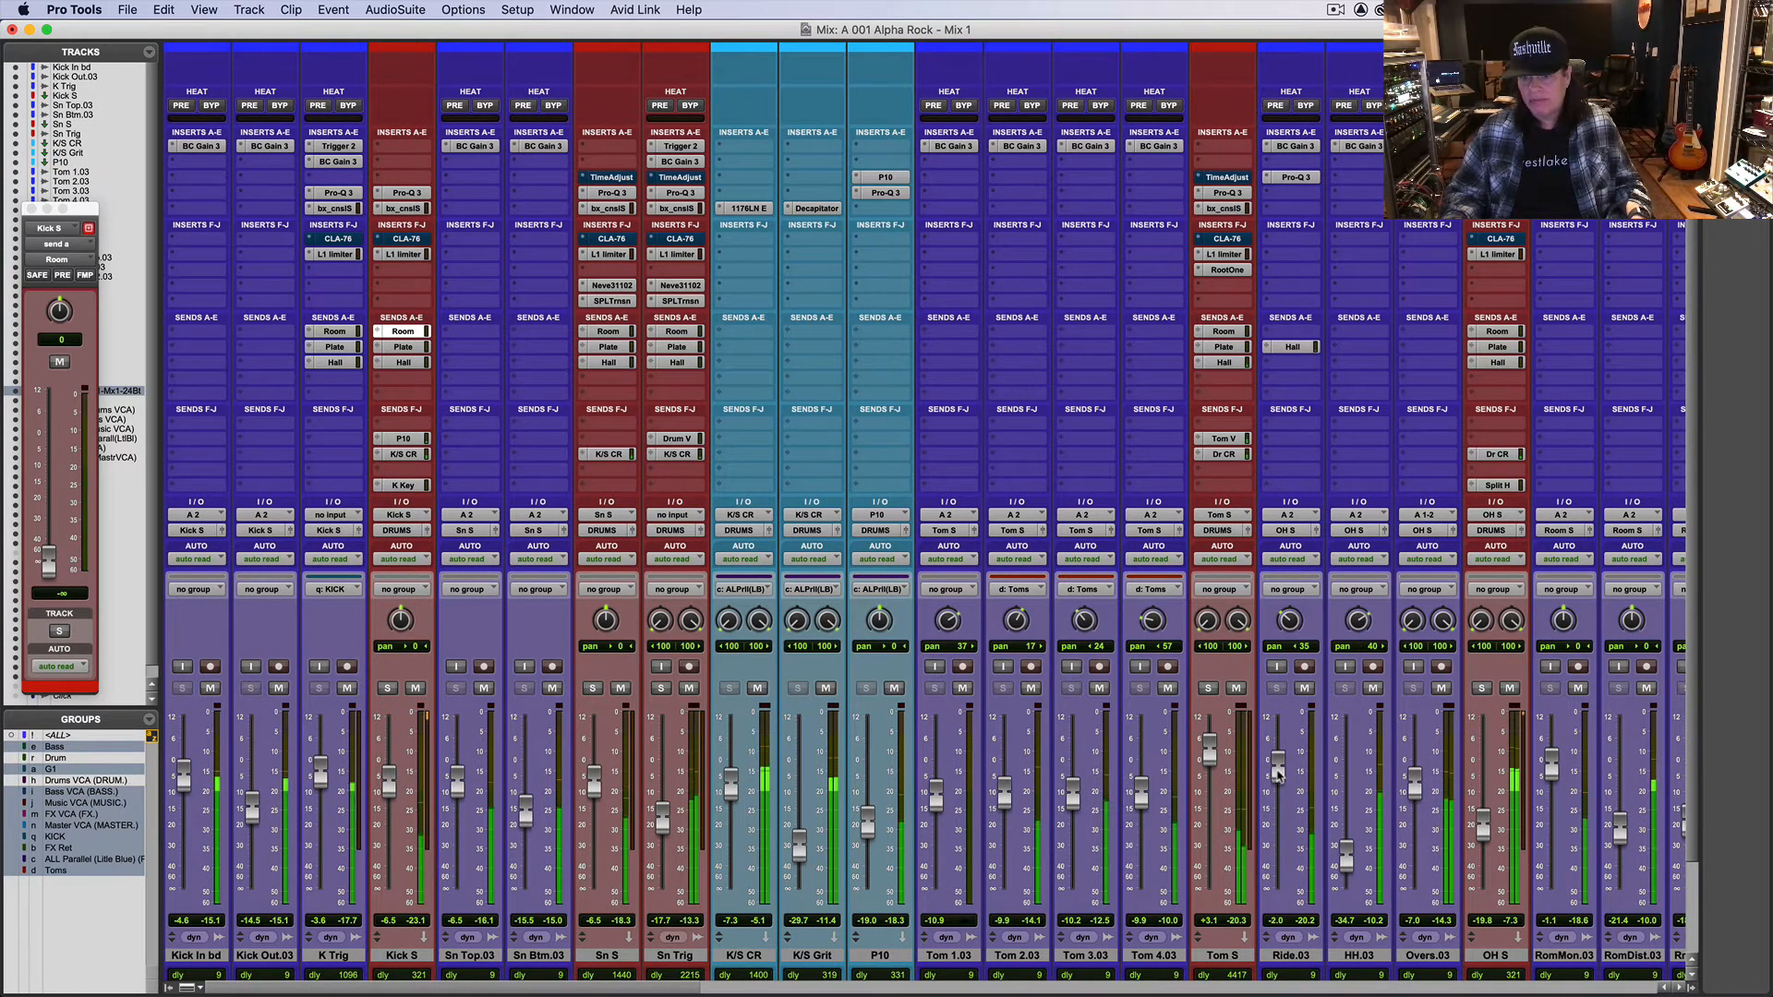
click(1484, 689)
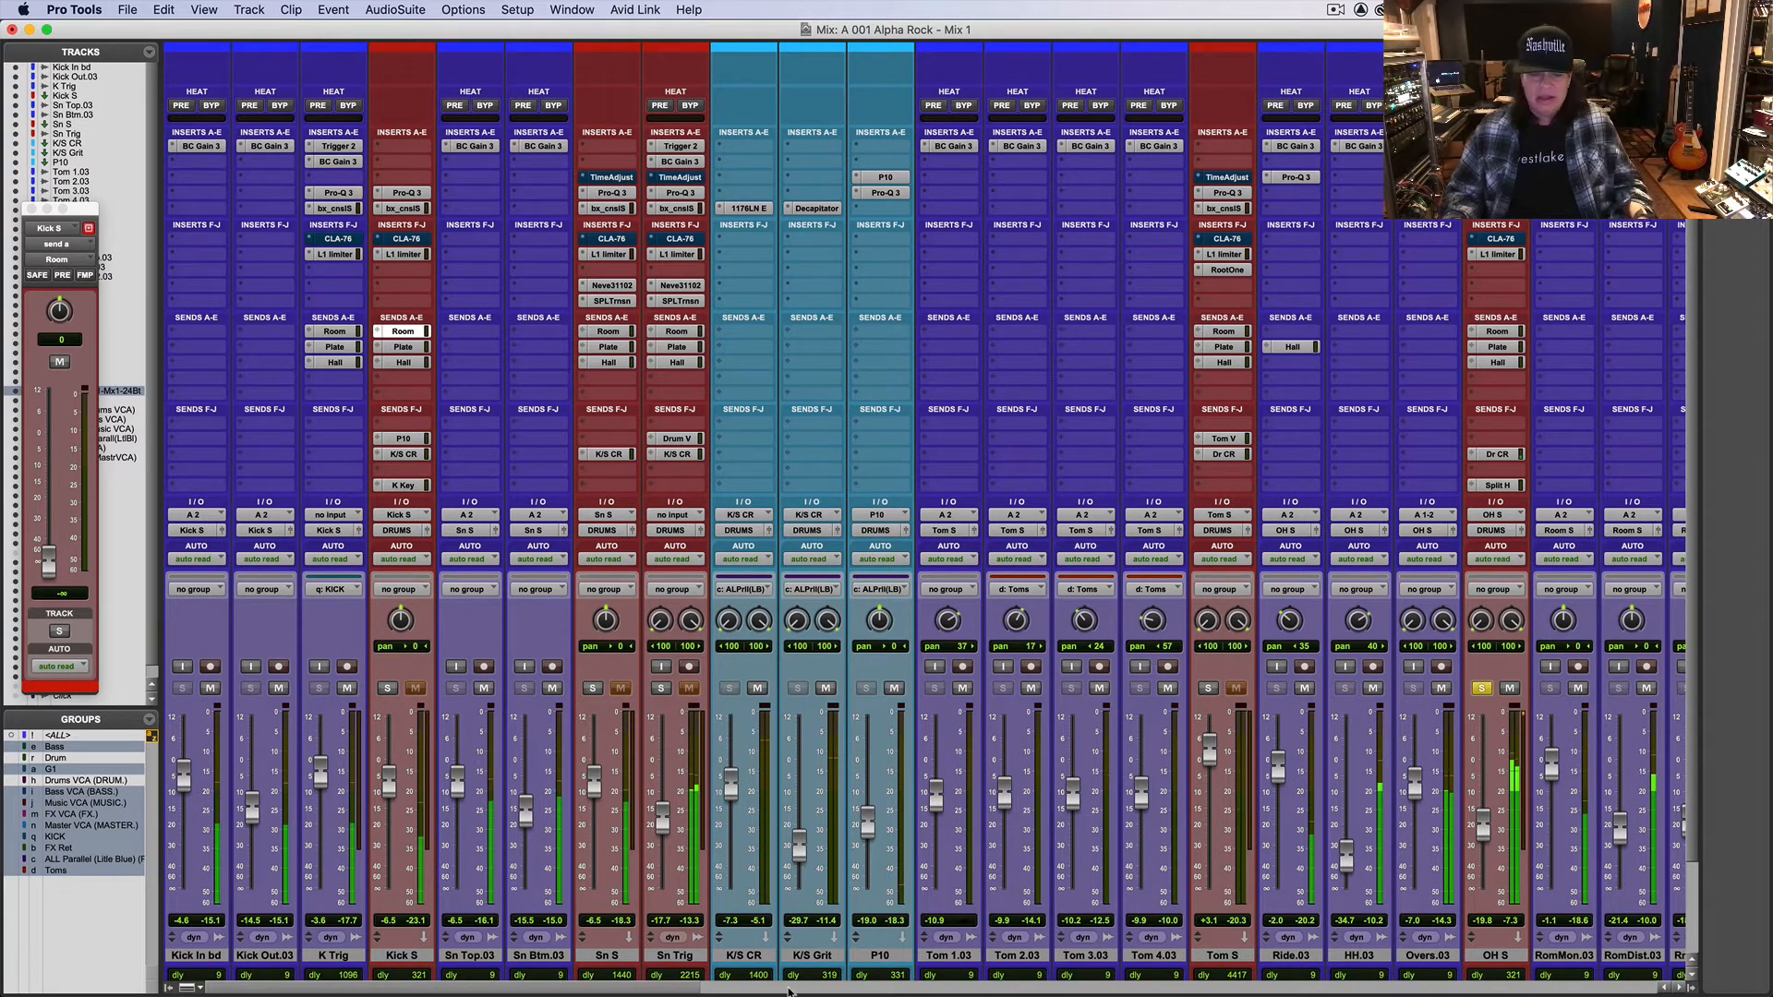
drag(702, 993, 916, 995)
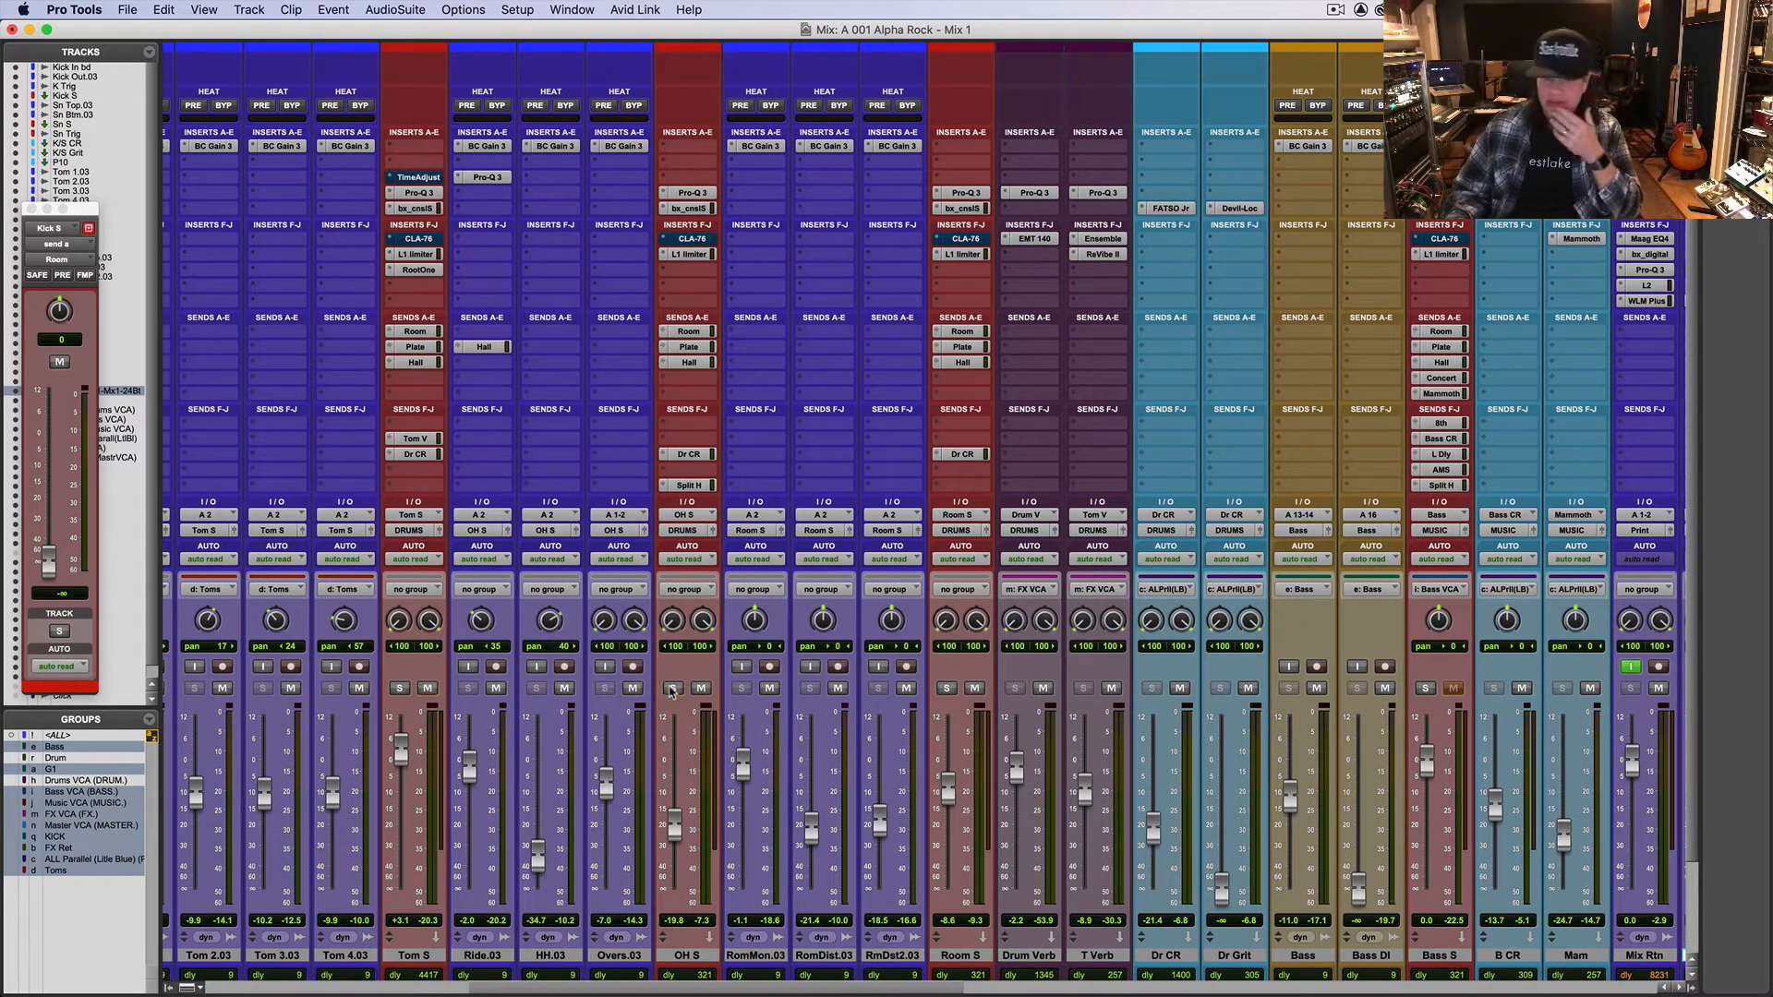
Step: Audition Room S soloed and muted during playback, restore it, and raise the Drum Verb fader to about -0.6 dB
click(951, 690)
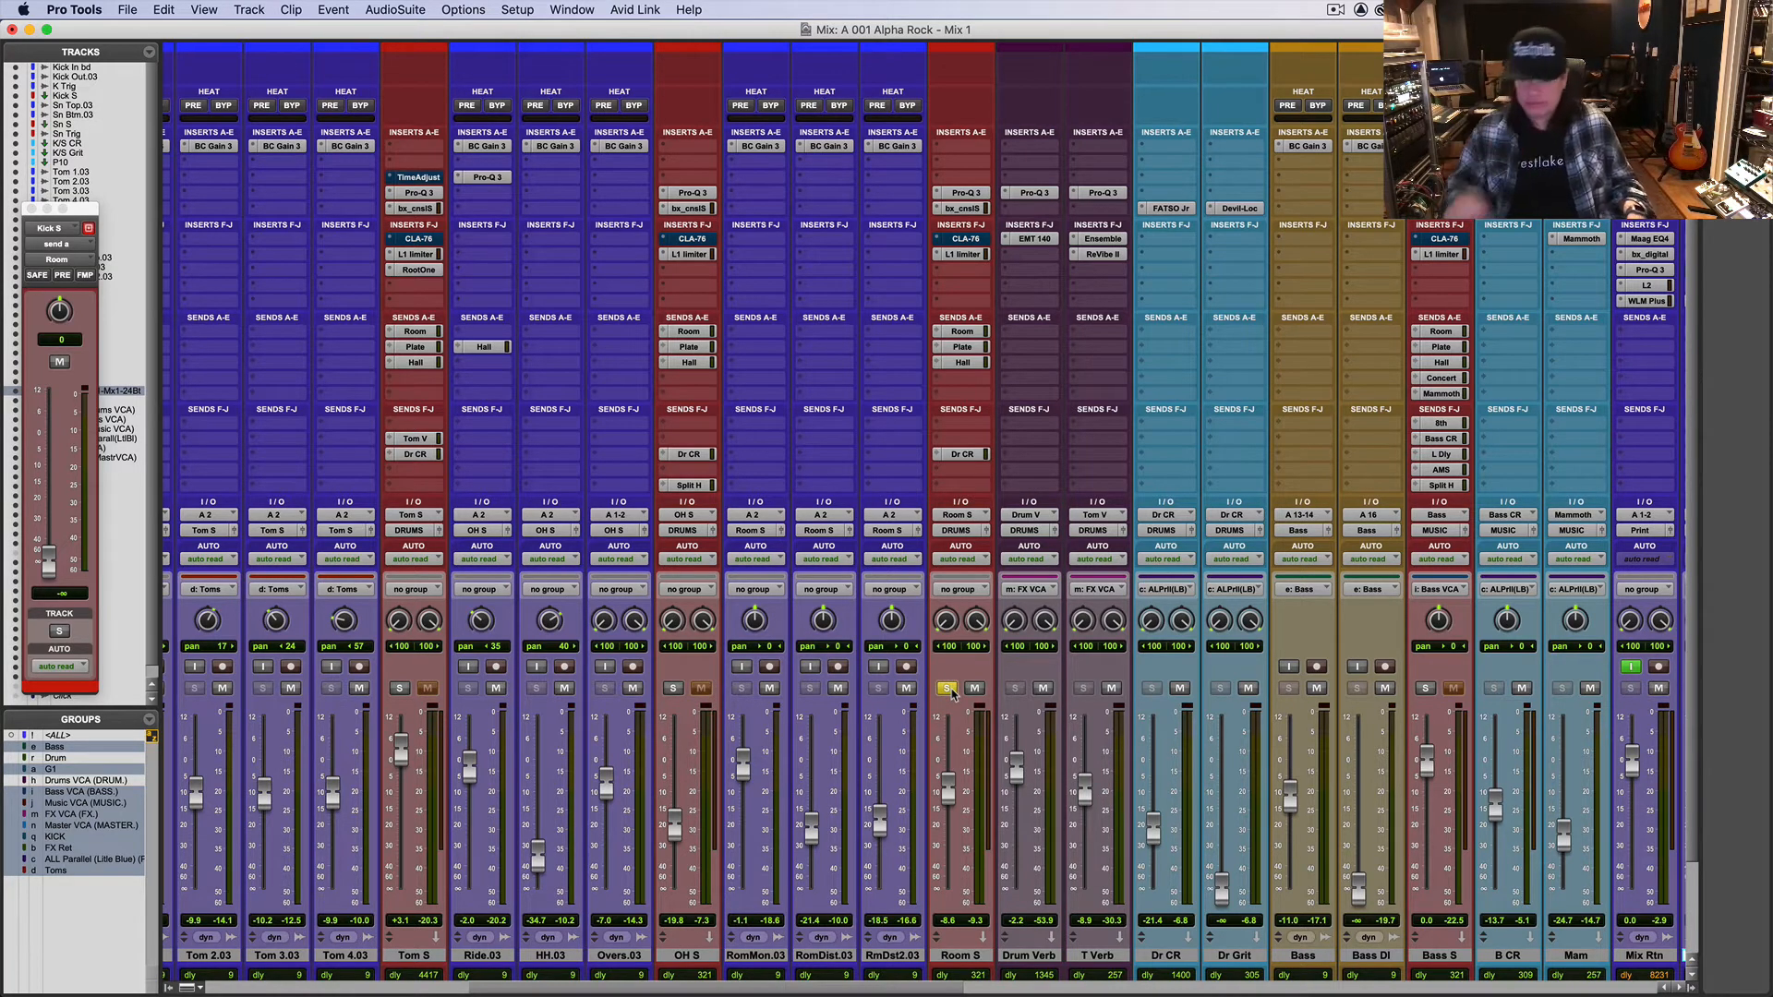
key(space)
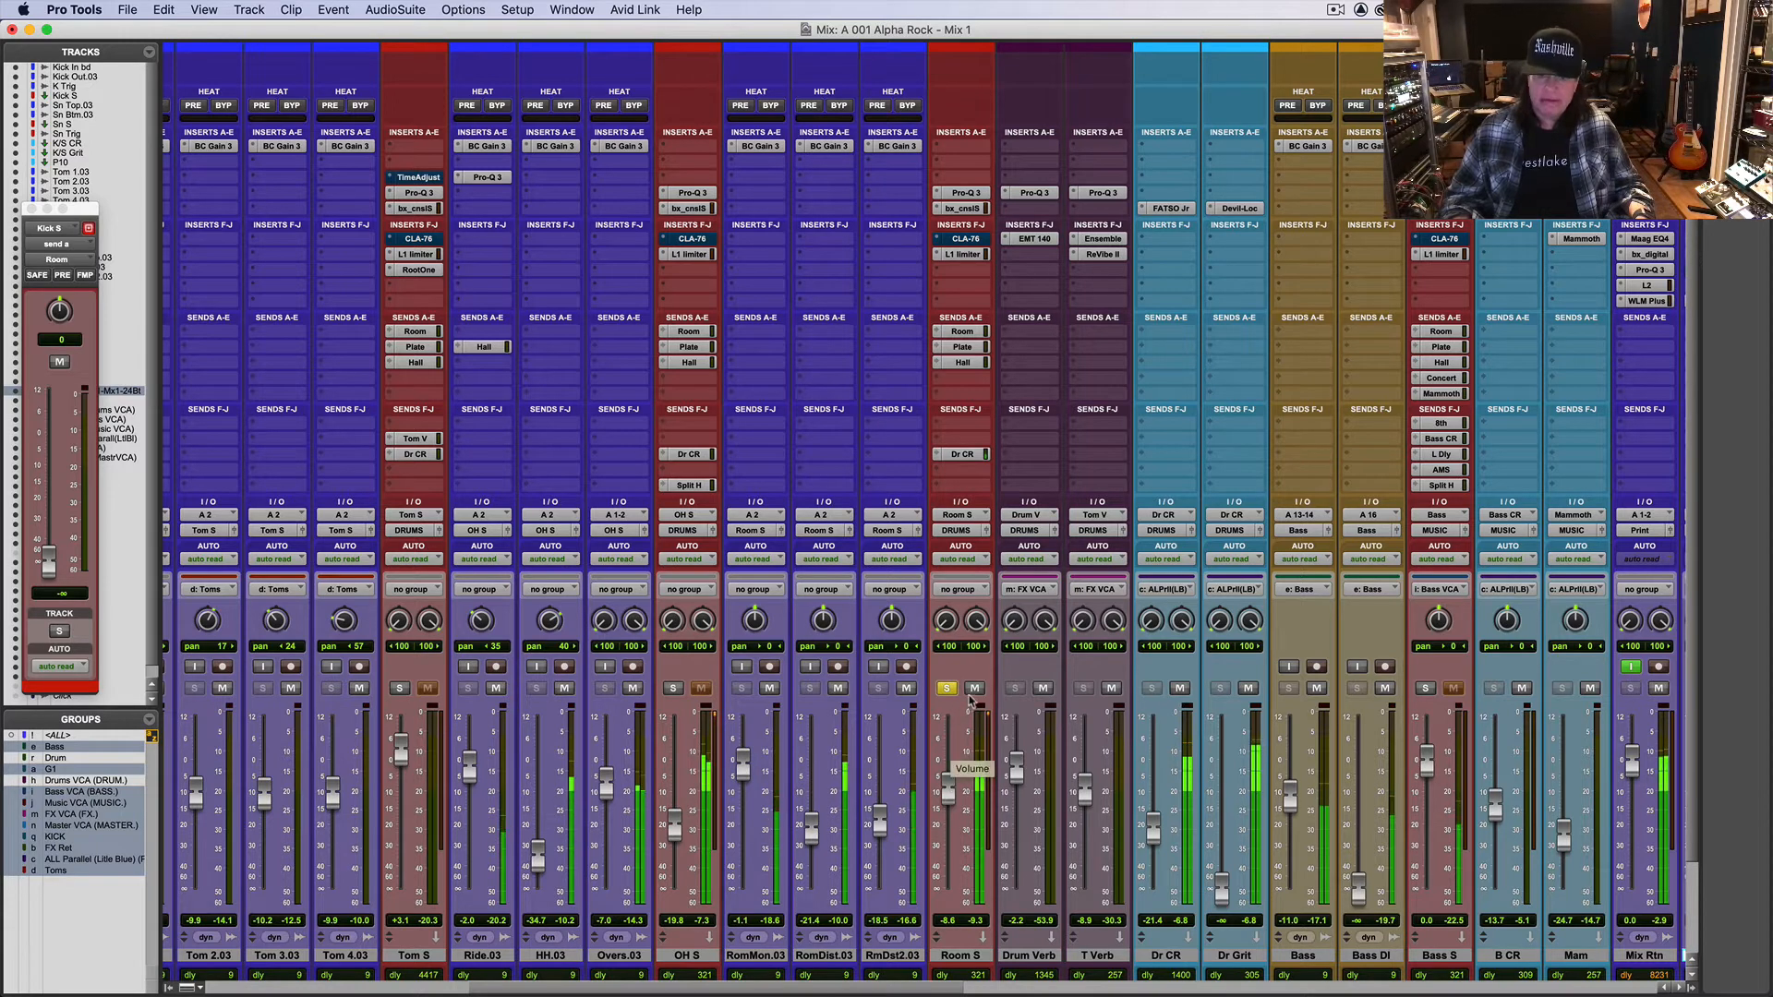
click(946, 688)
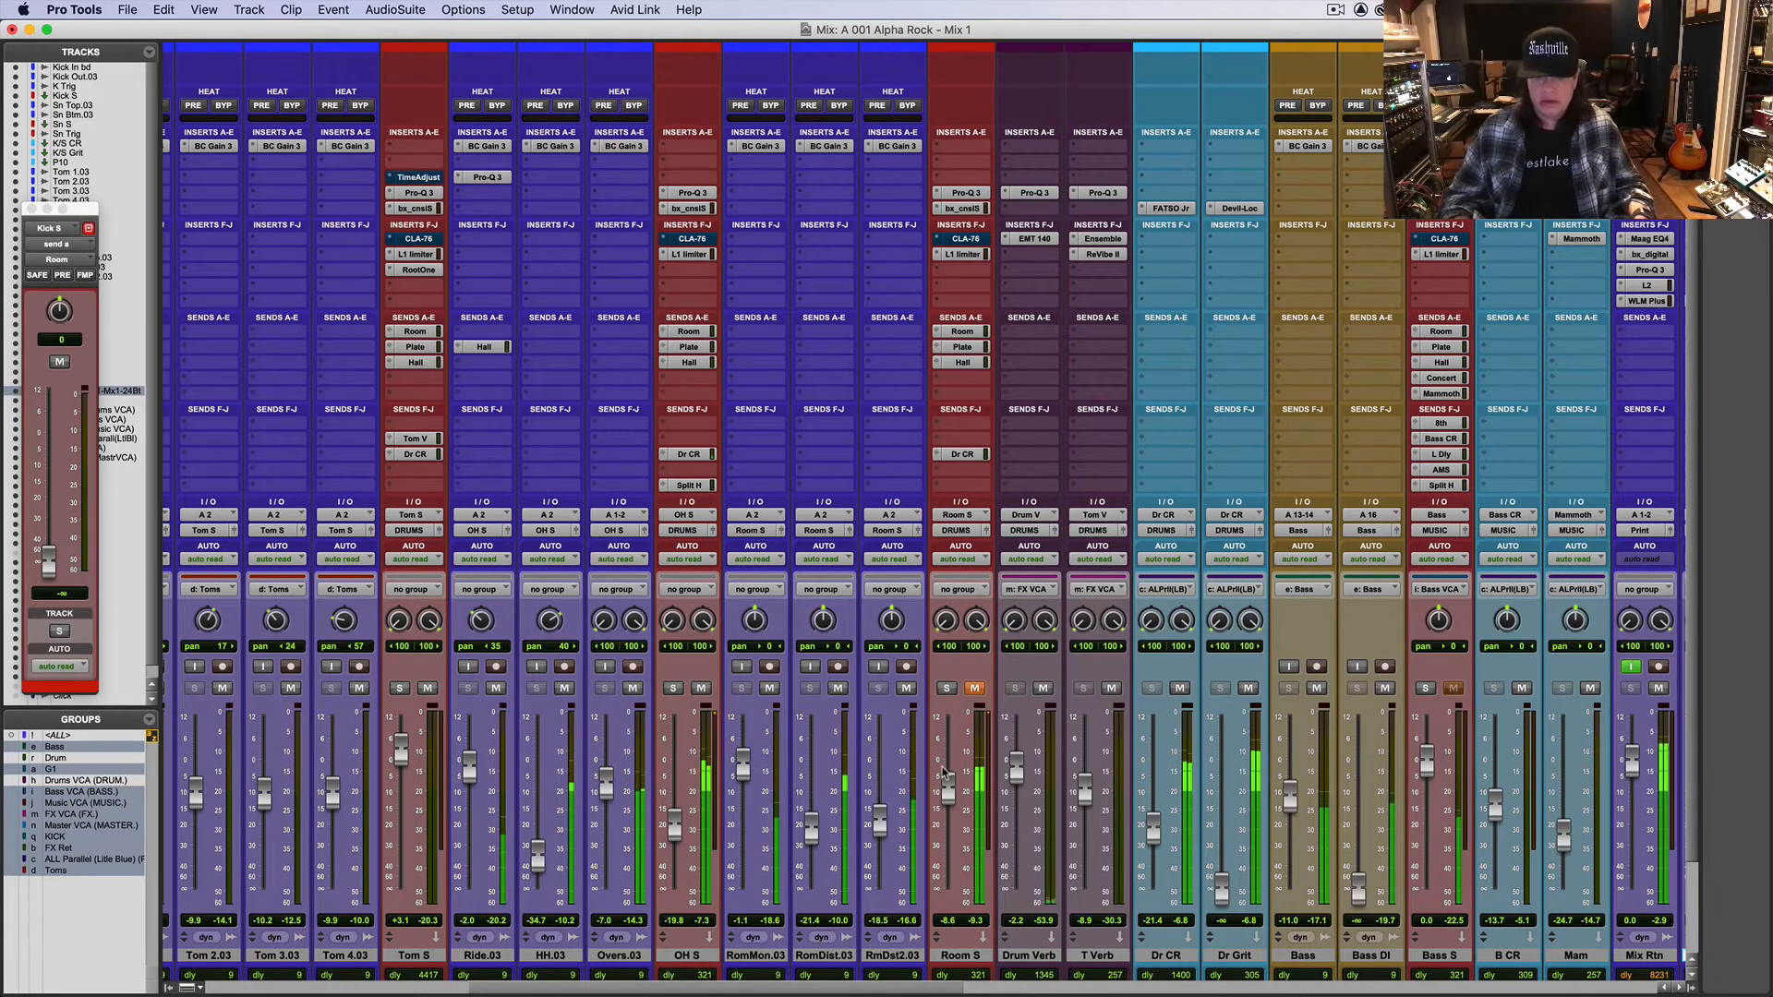
click(976, 689)
drag(948, 786, 1010, 773)
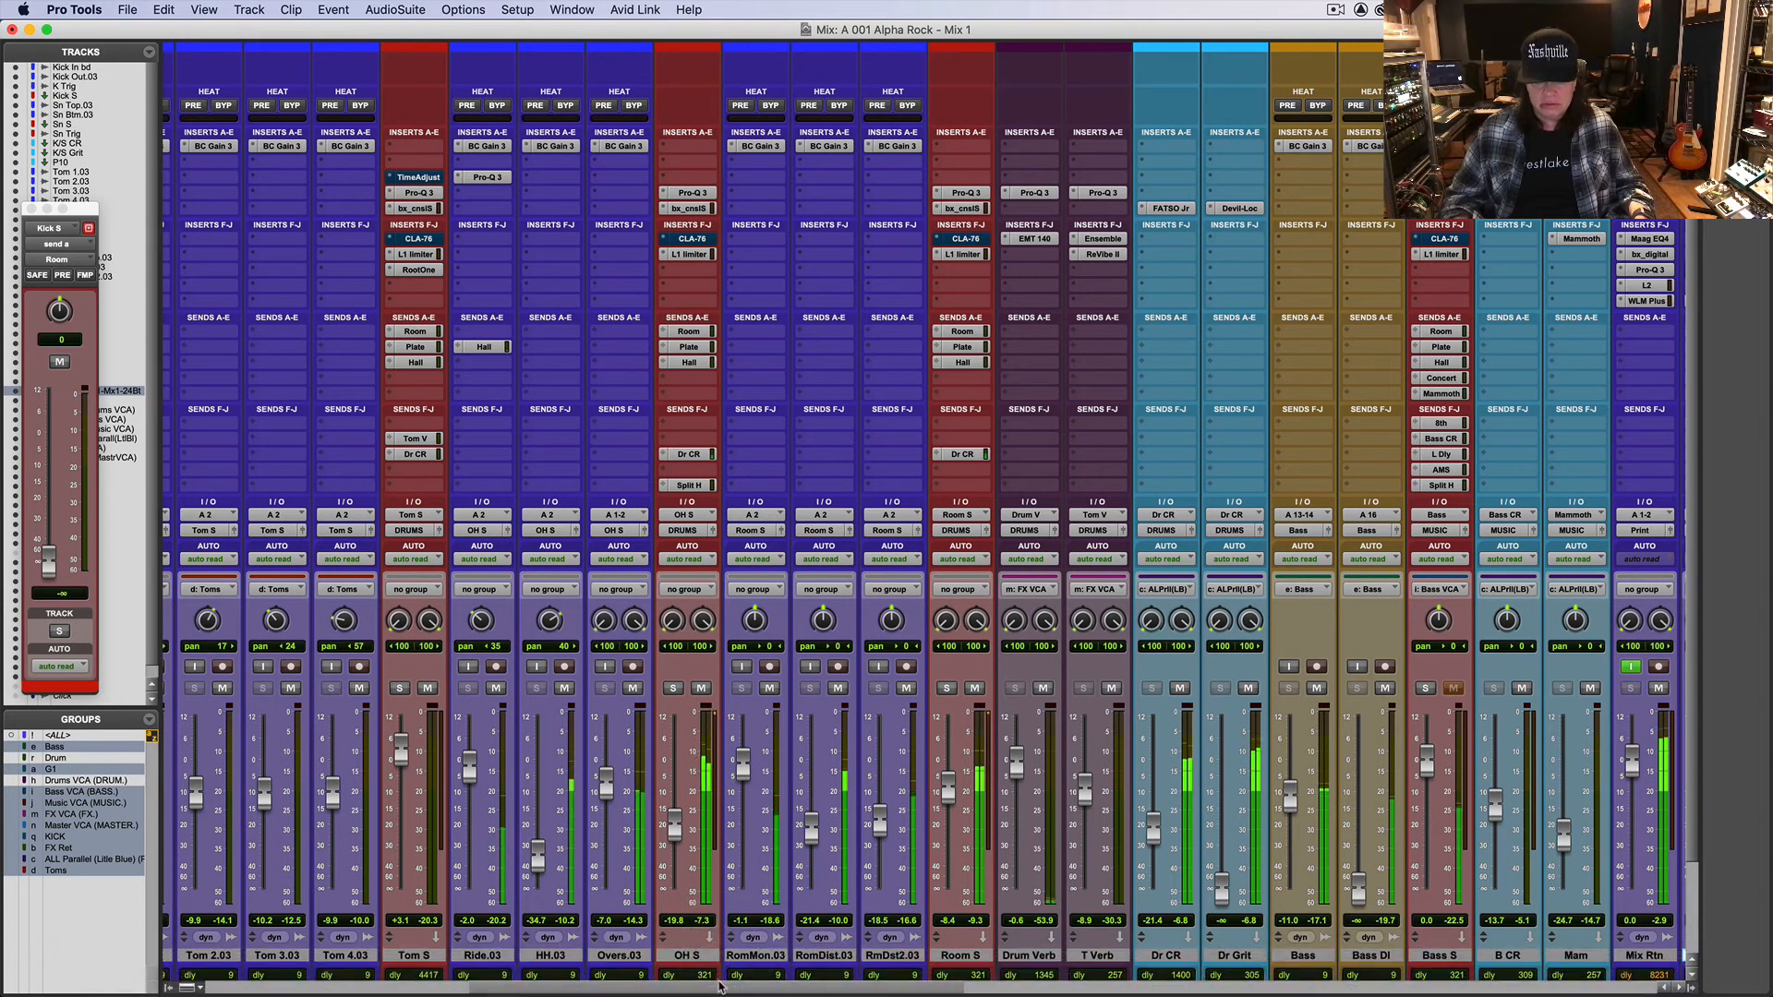
Step: Unmute the BASS. and MUSIC. VCA masters and raise the DRUM. VCA fader to -6.8 dB
drag(716, 987, 979, 991)
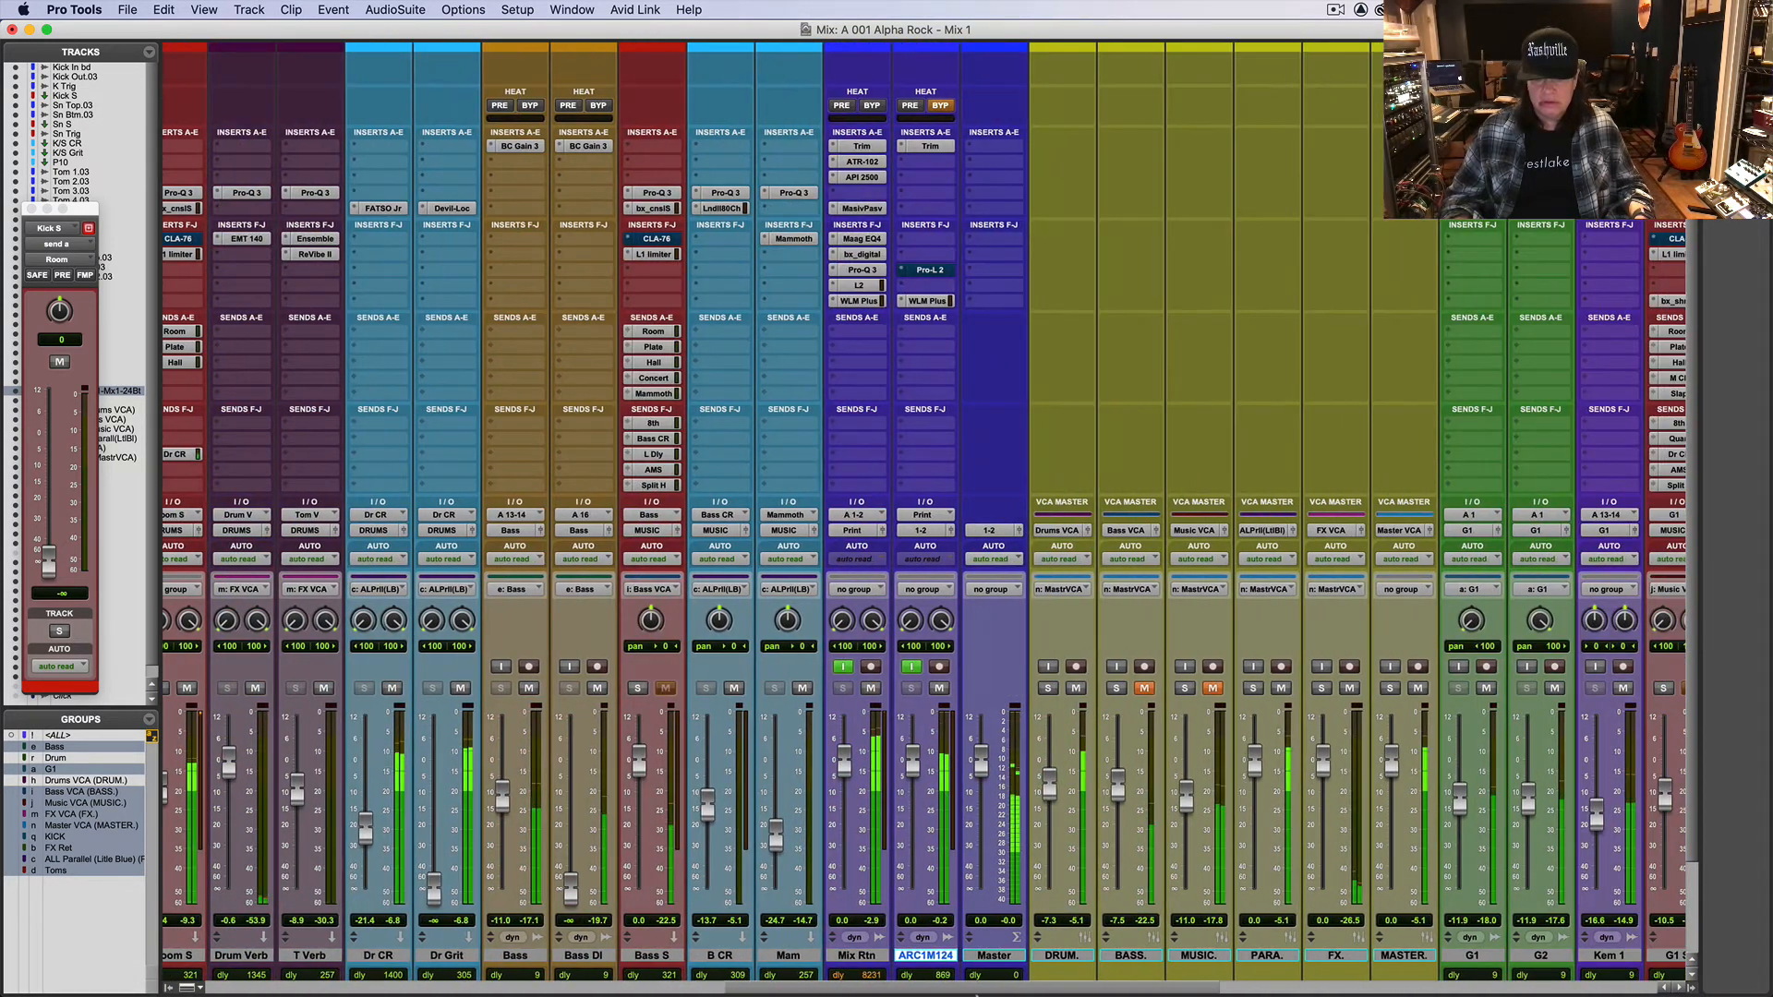
click(1143, 689)
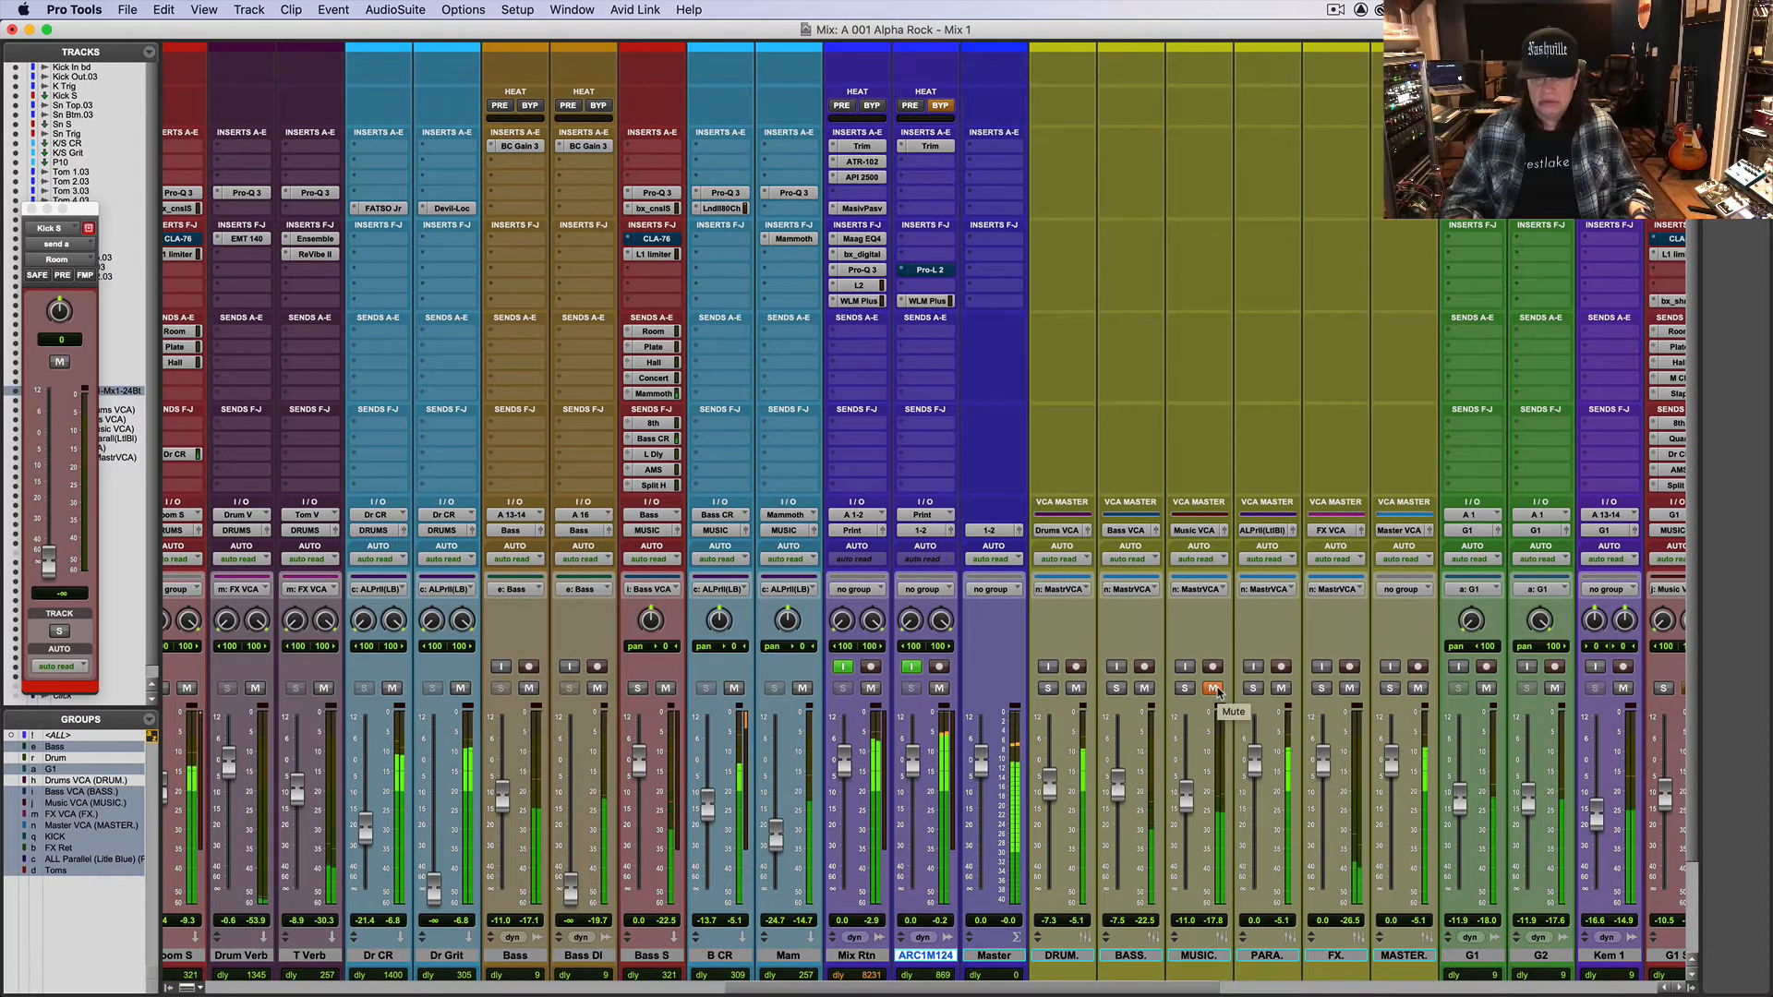
click(1214, 688)
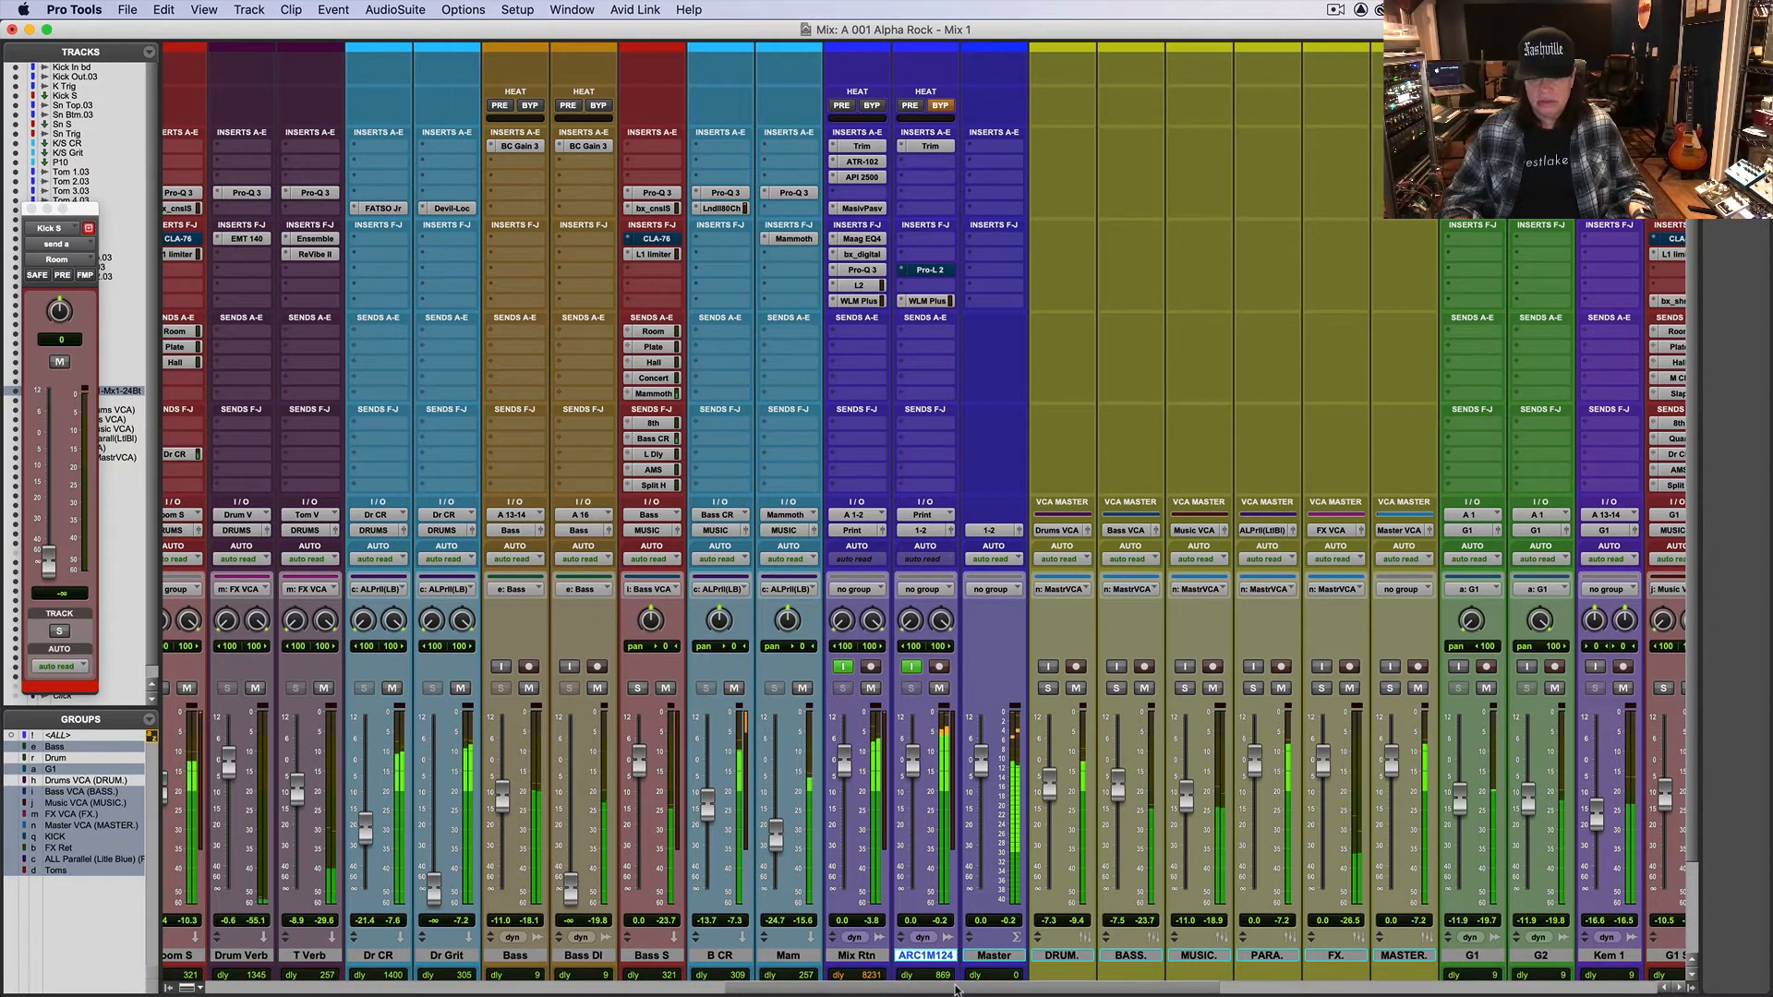
scroll(974, 969, right, 2)
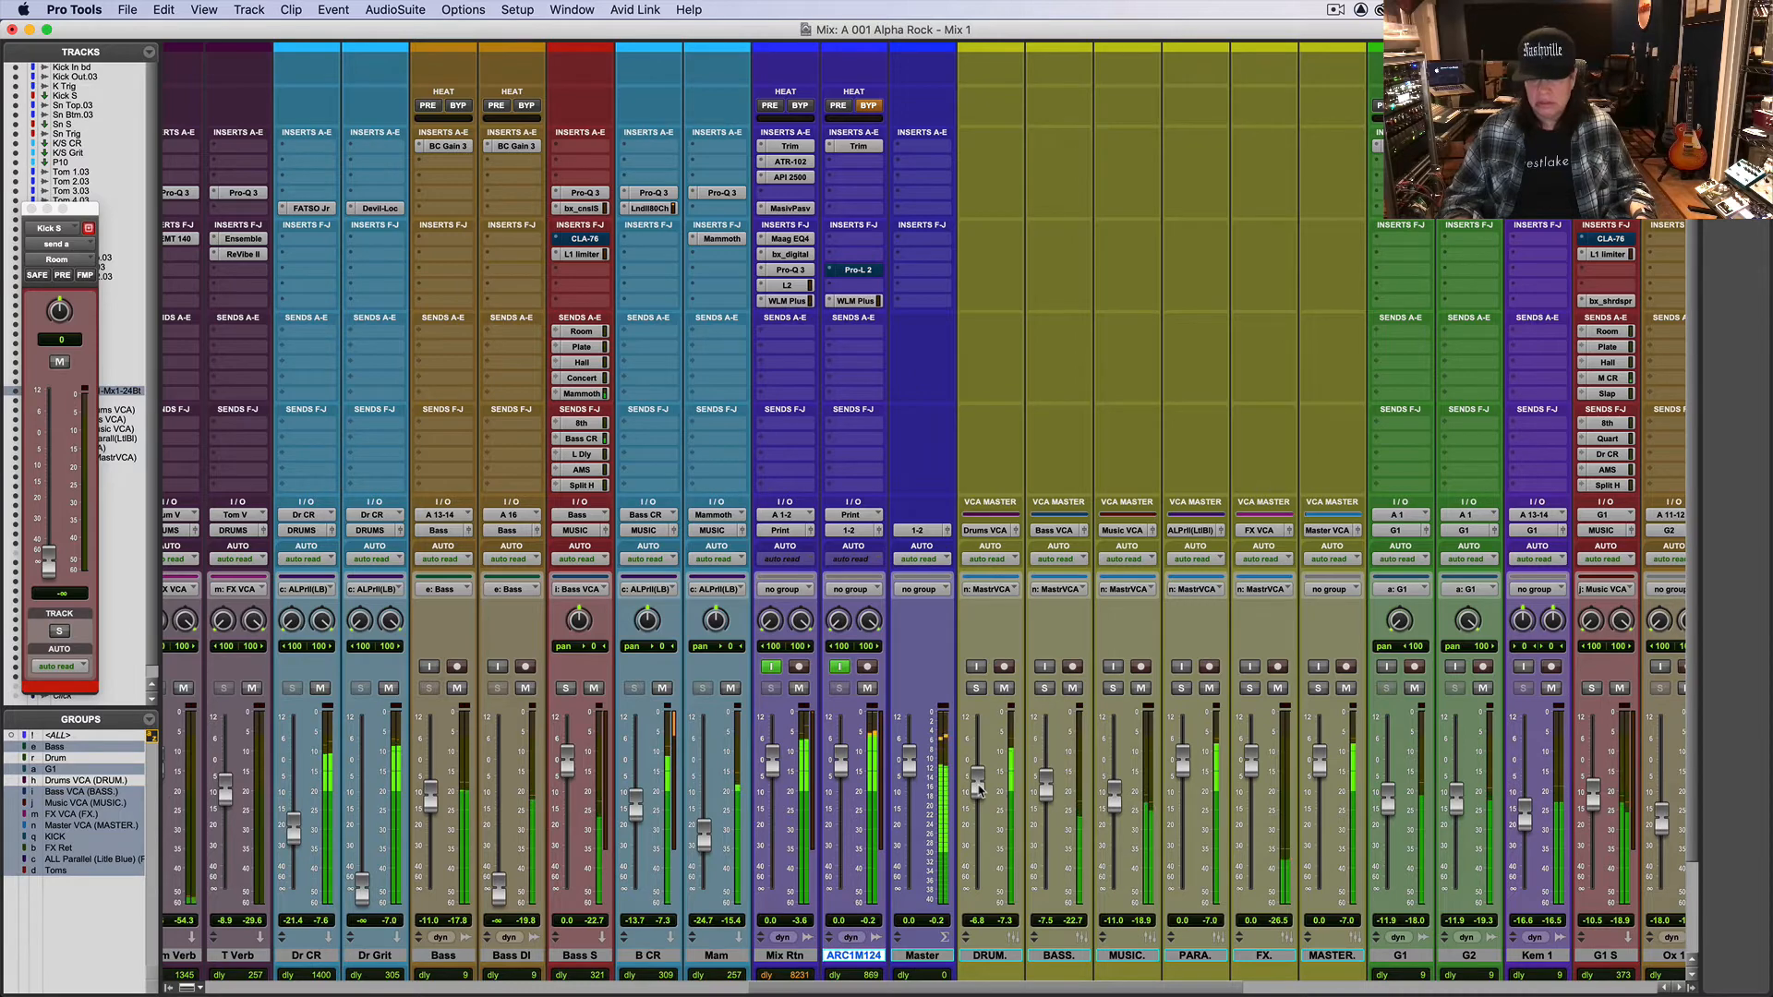
Step: Lower the P10 parallel track's fader to -22.8 dB and set the Kick S fader to -6.2 dB
drag(1019, 991, 480, 991)
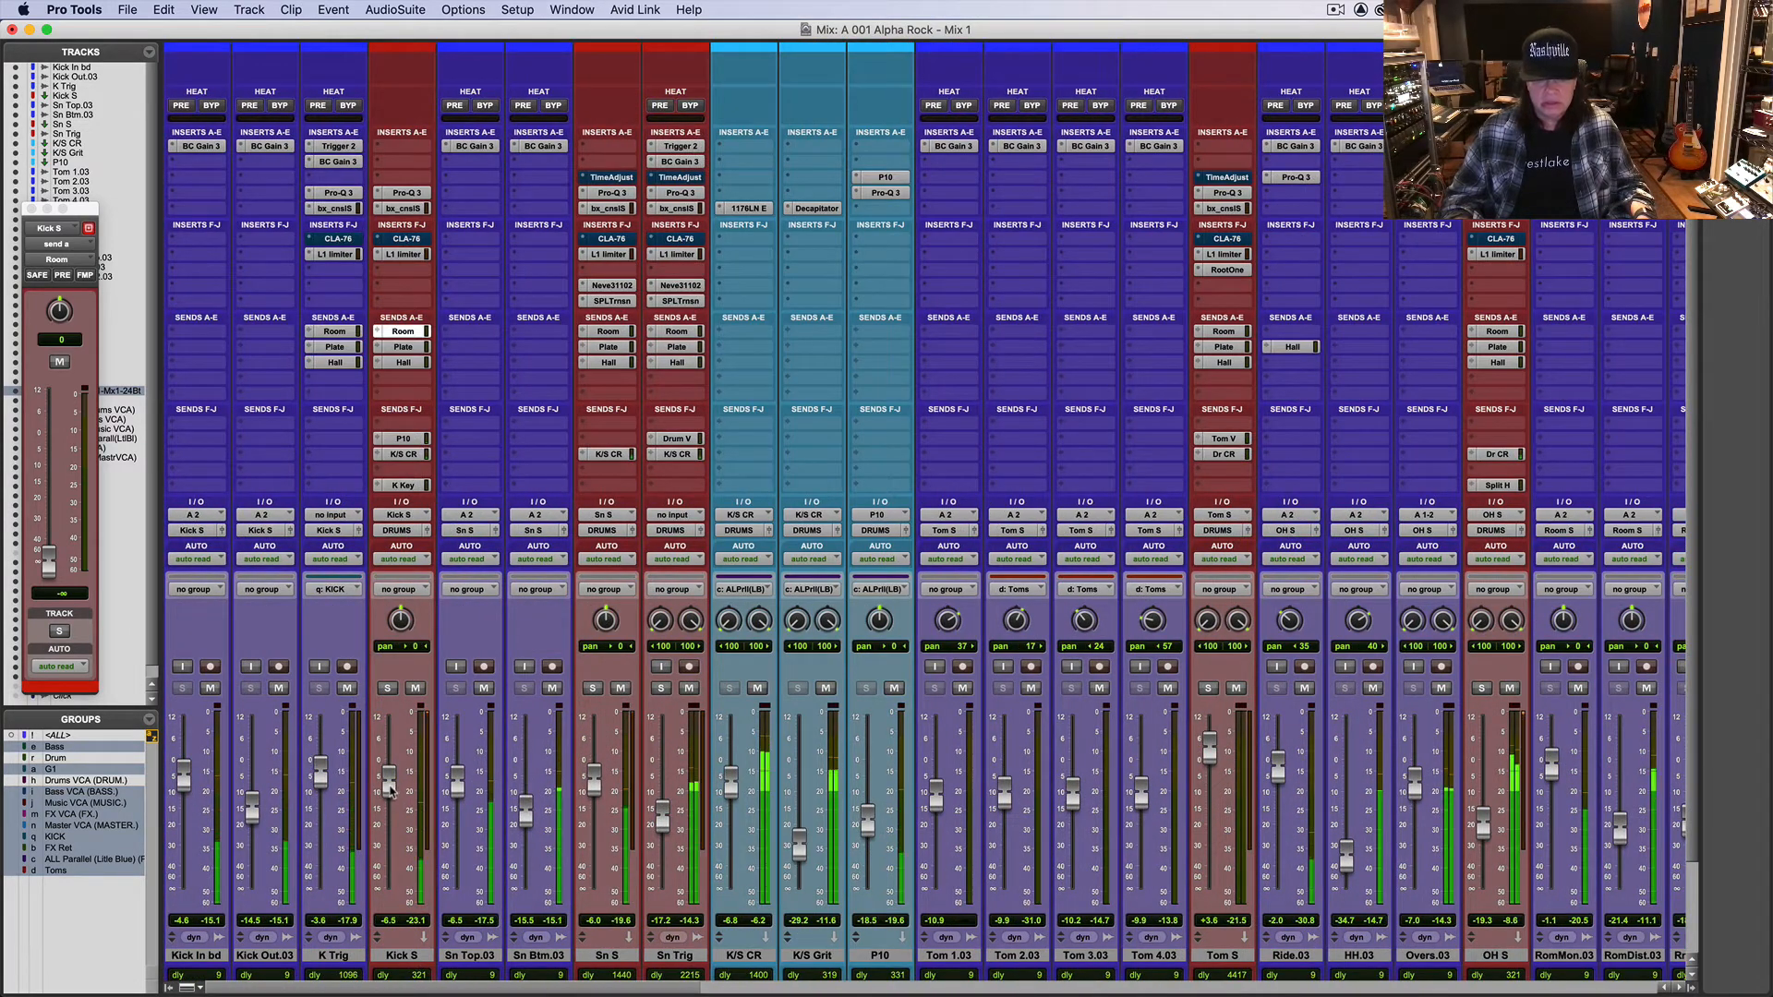
drag(868, 825, 869, 839)
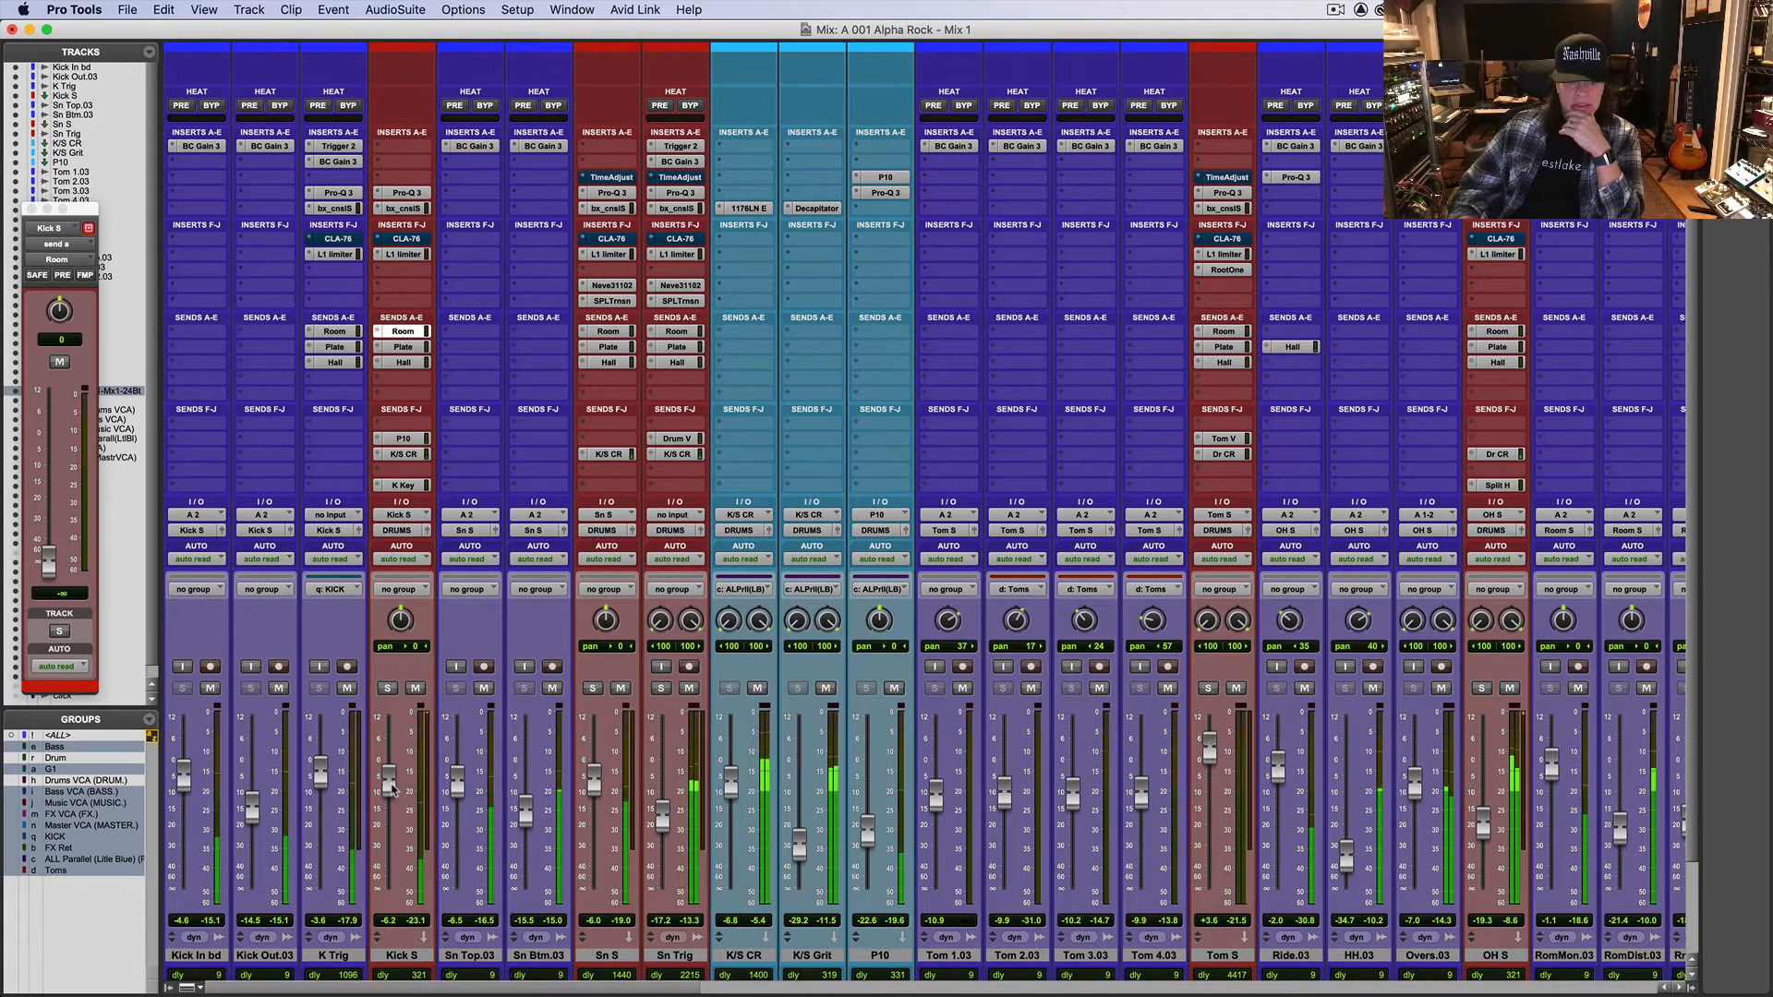
Step: Solo Riff S, open its Pro-Q 3 and add a slight bell cut in the low mids at about 350 Hz
drag(590, 991, 1322, 993)
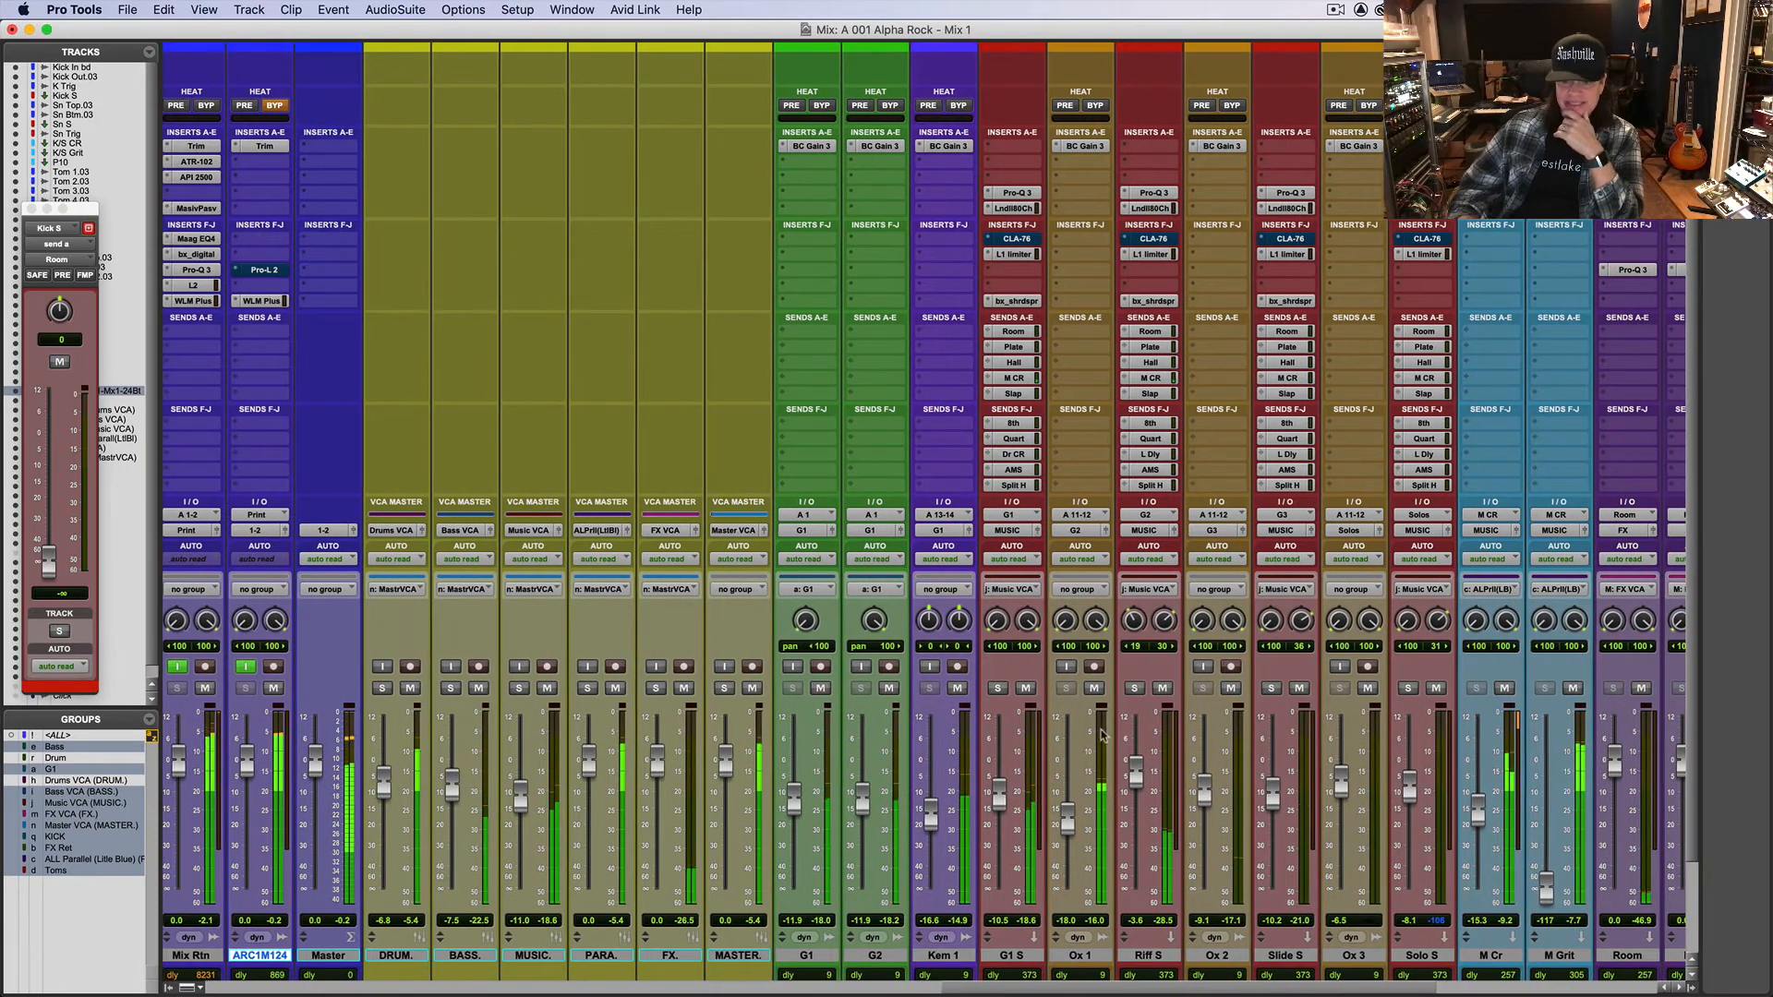
click(1142, 691)
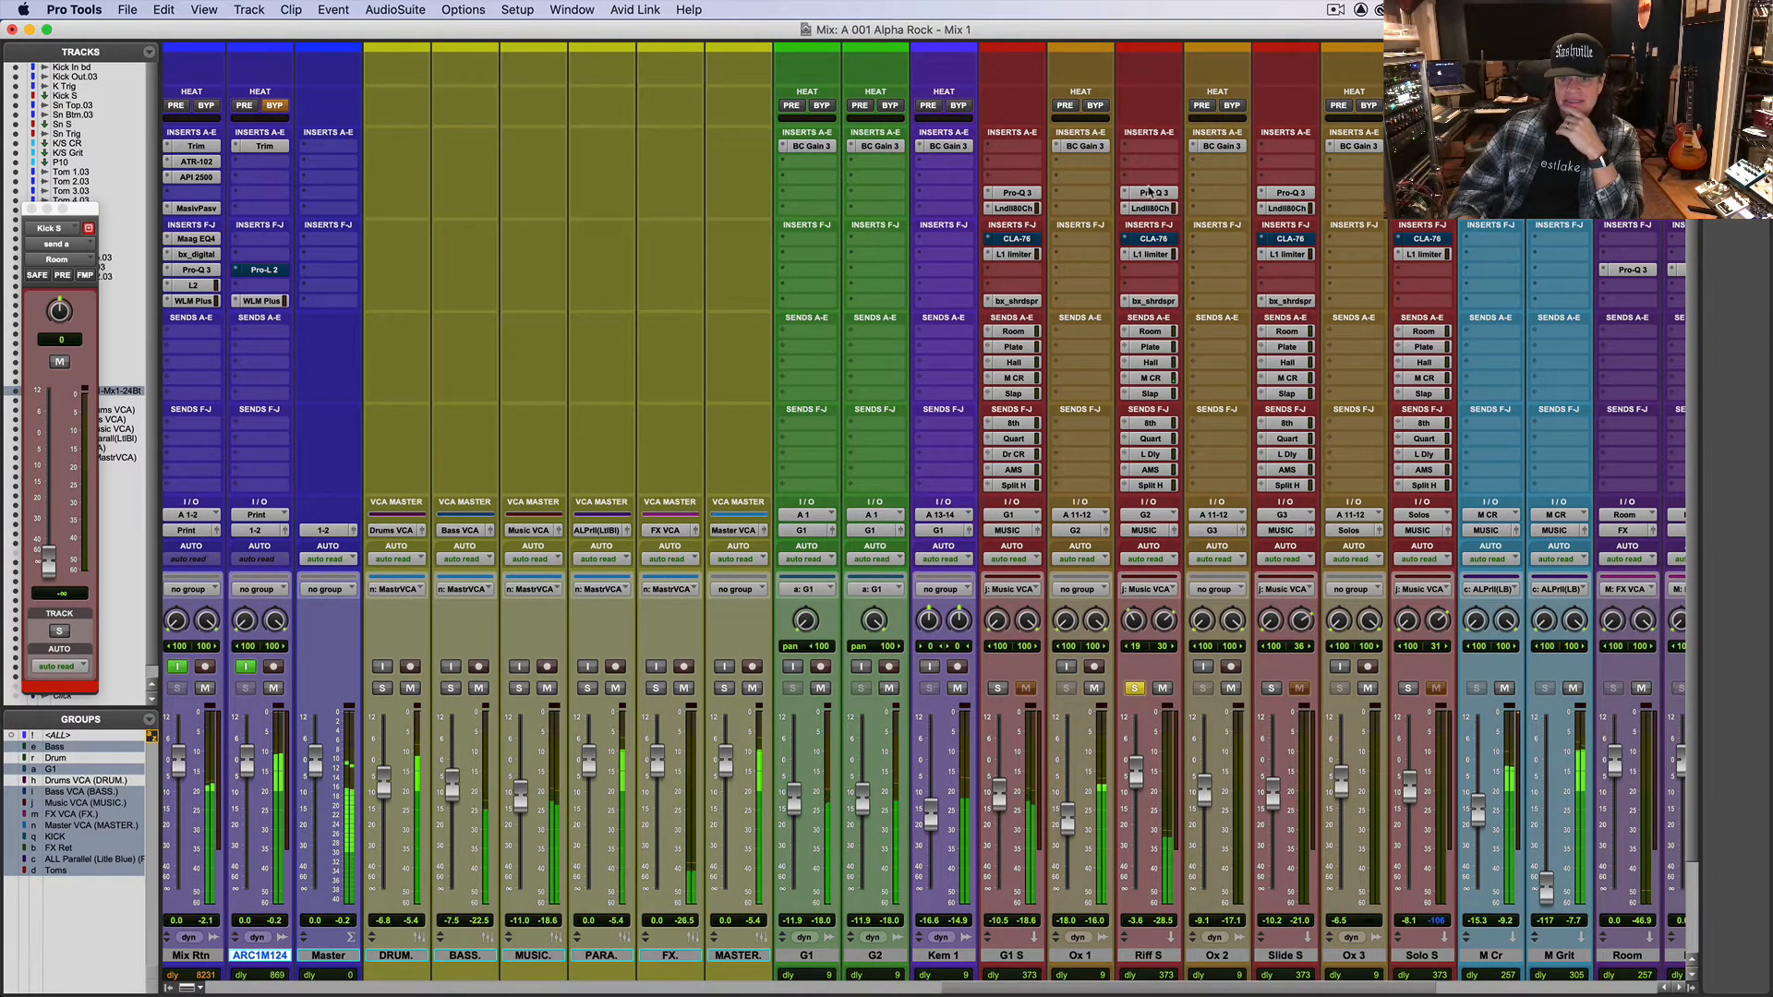
click(1150, 193)
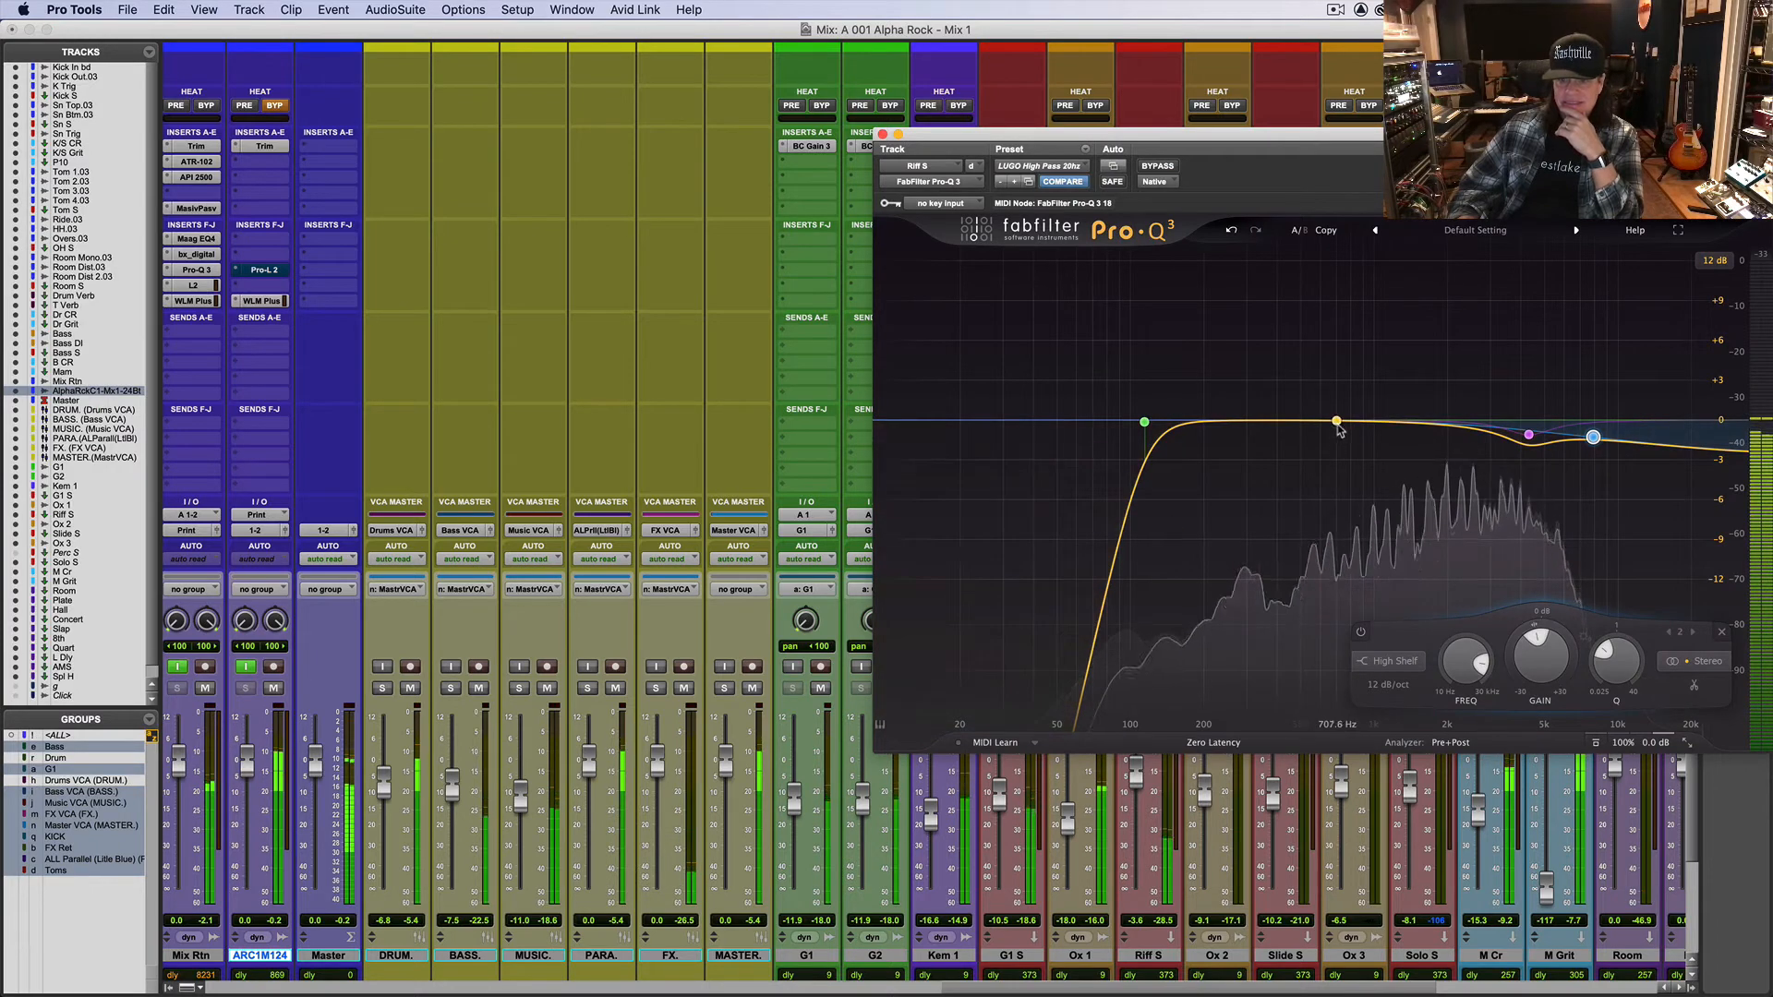
drag(1312, 423, 1261, 436)
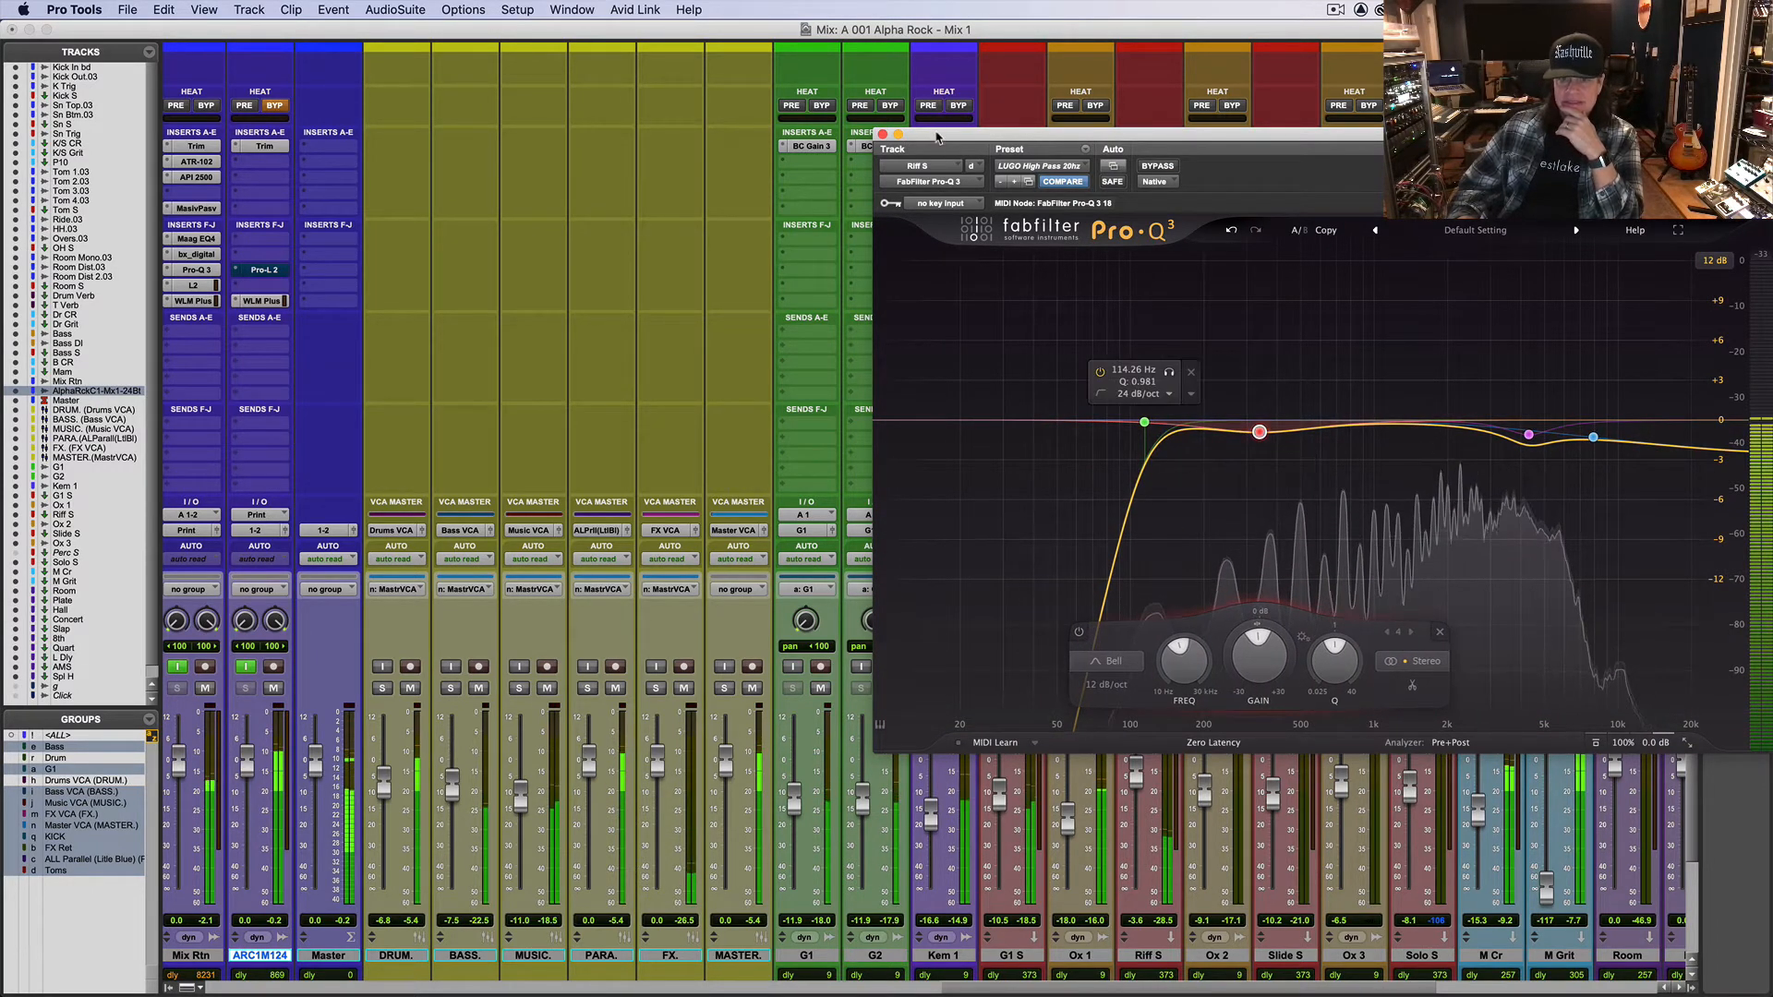
Step: Add a High Cut band at about 17 kHz with a 48 dB/oct slope to the Riff S Pro-Q 3
drag(929, 137, 759, 64)
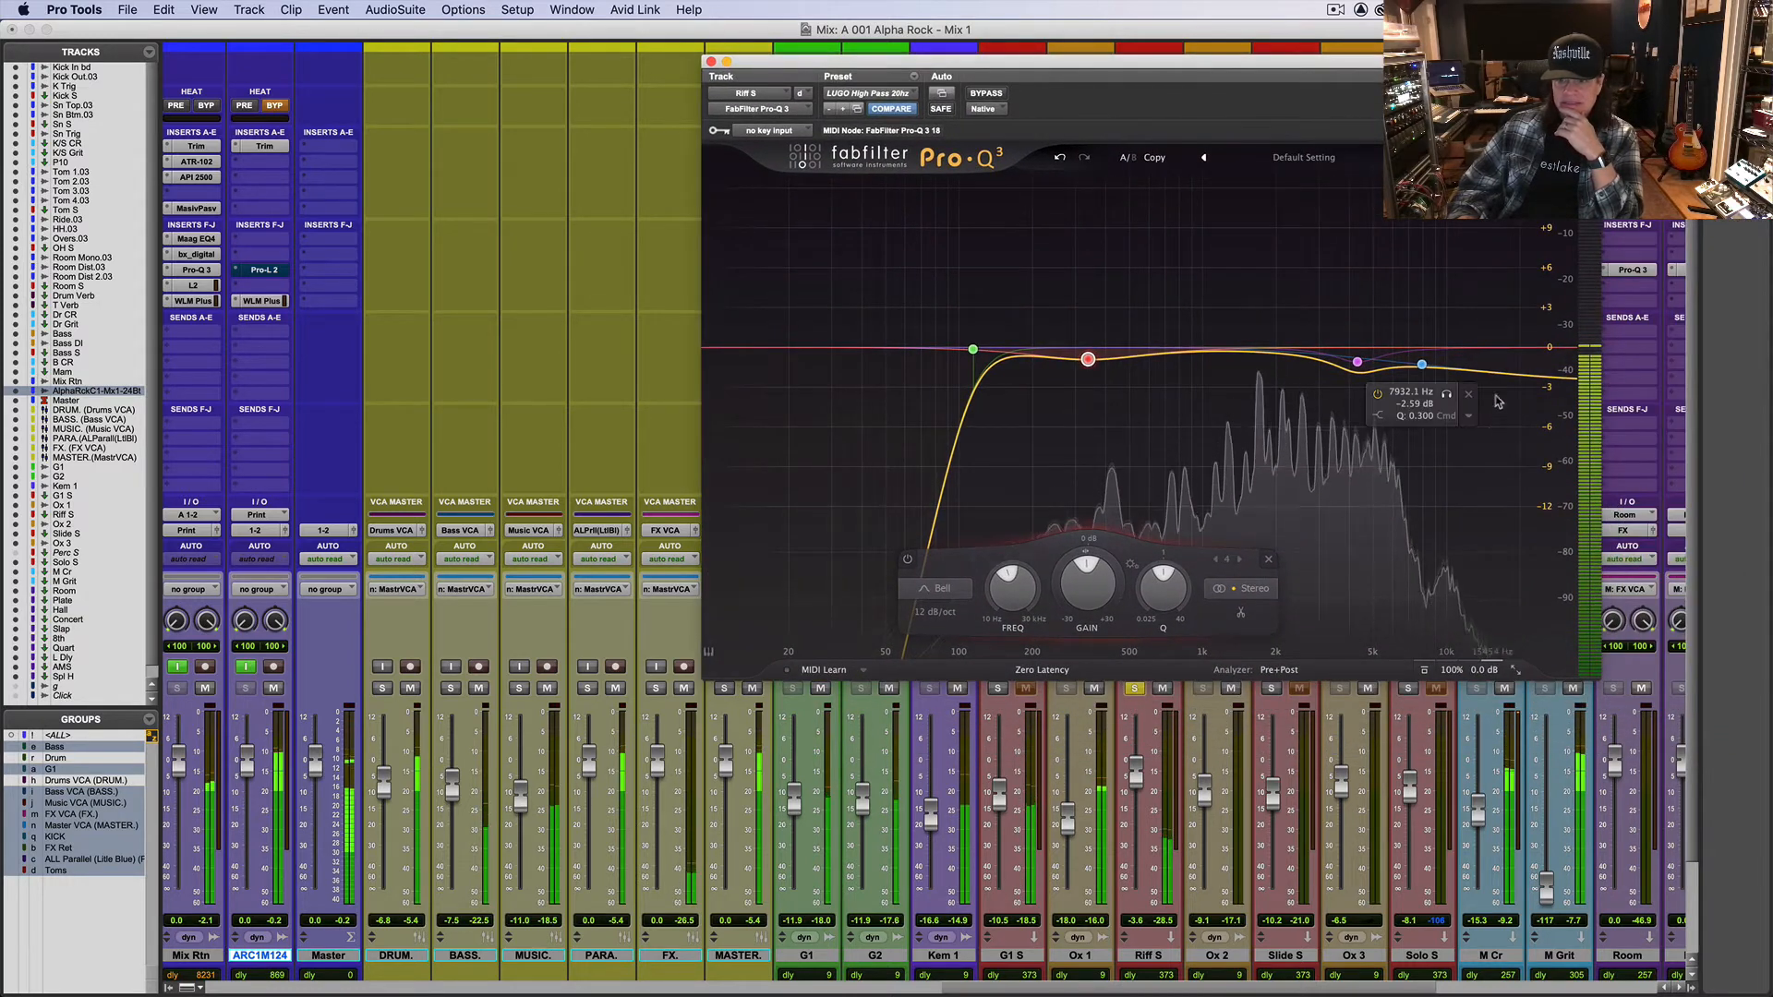
drag(1500, 374, 1503, 352)
click(1226, 589)
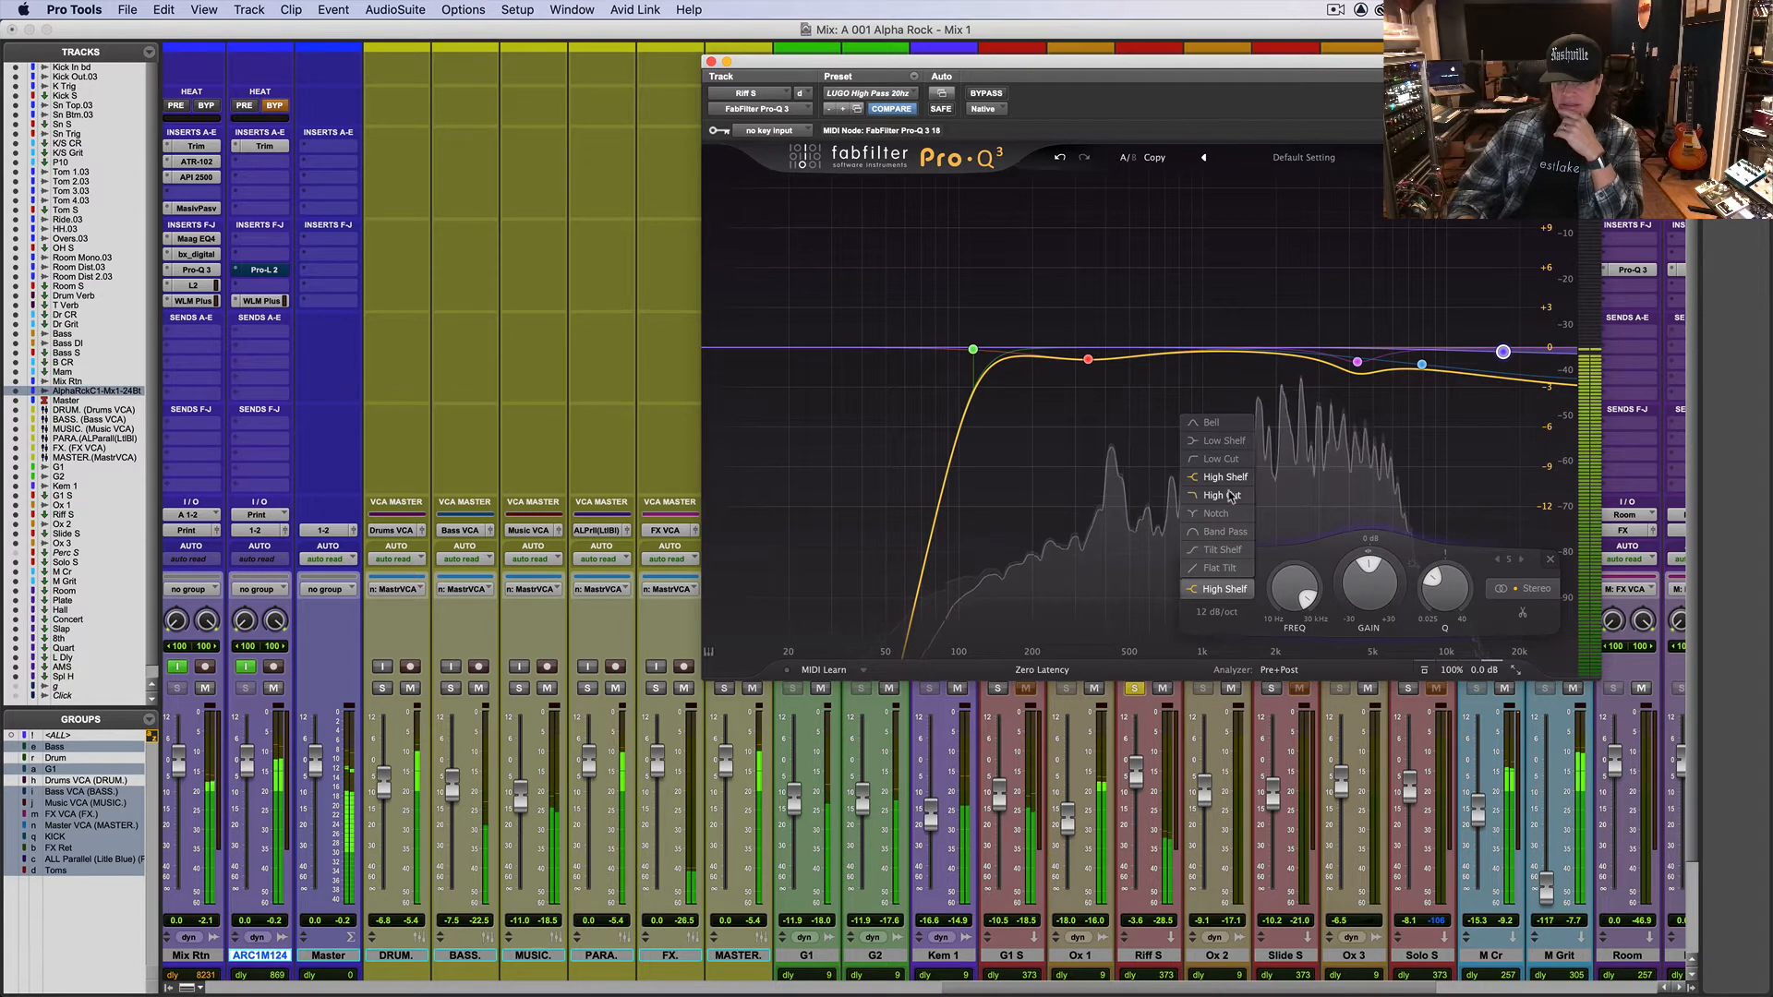
click(1230, 497)
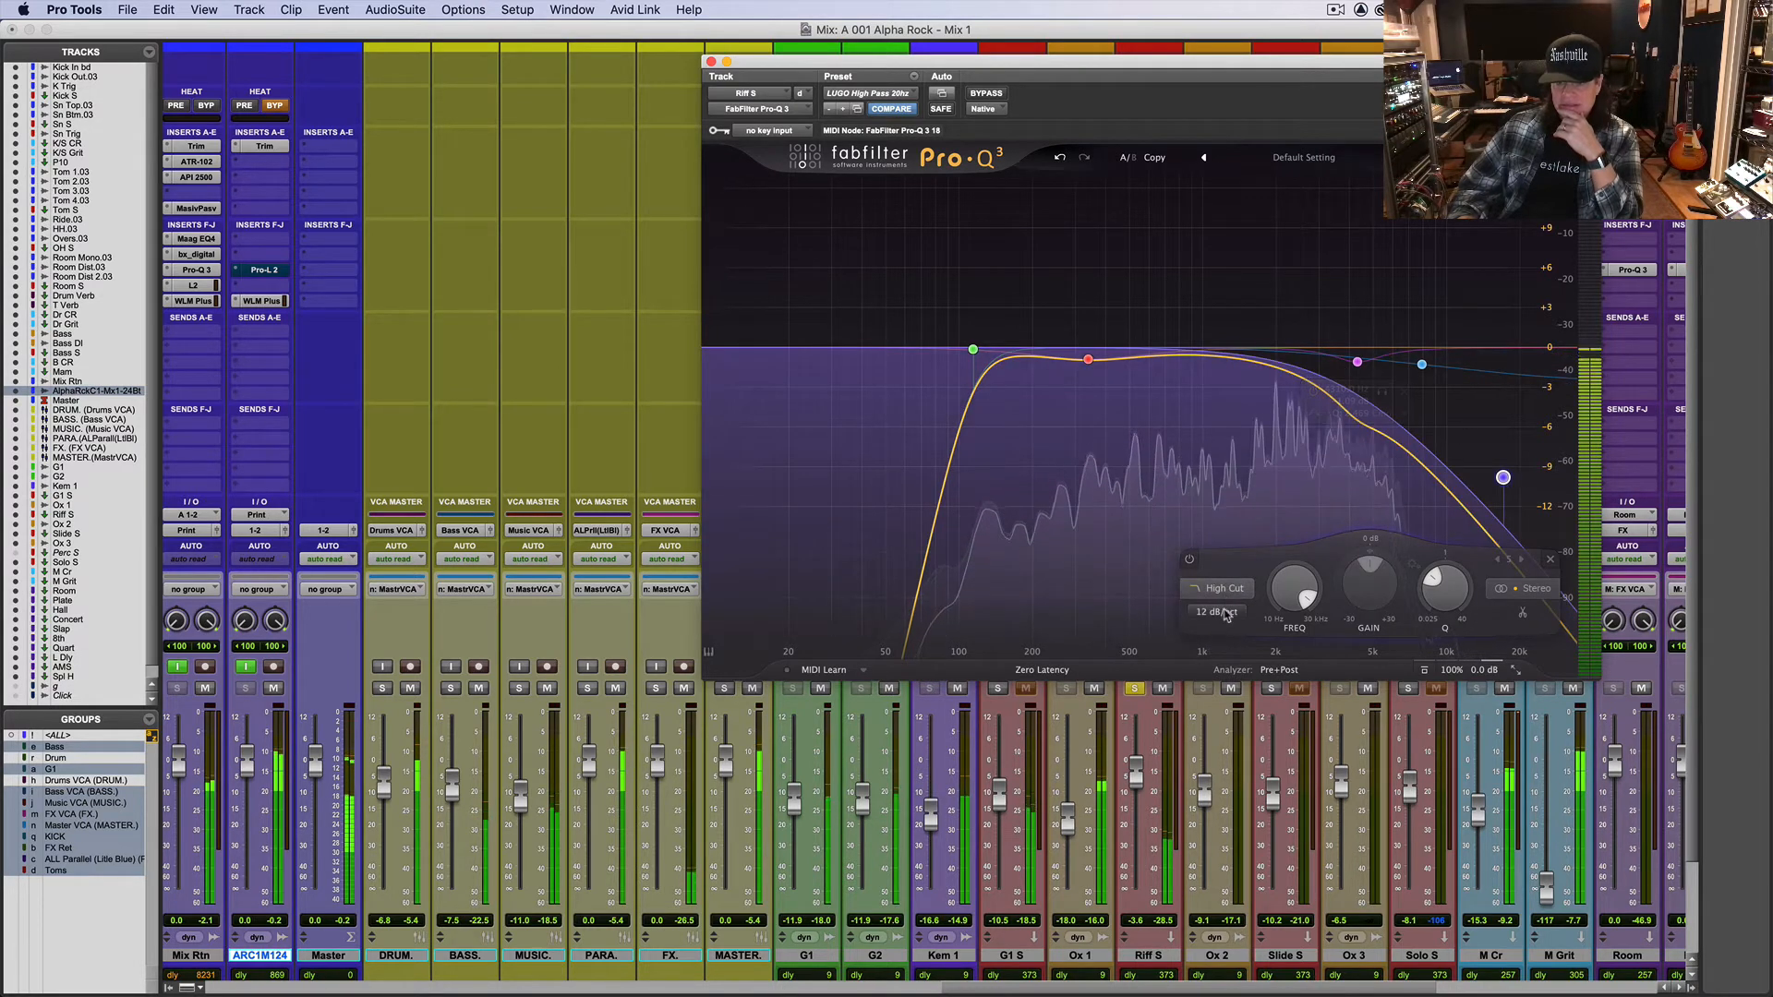
click(1219, 613)
click(1235, 732)
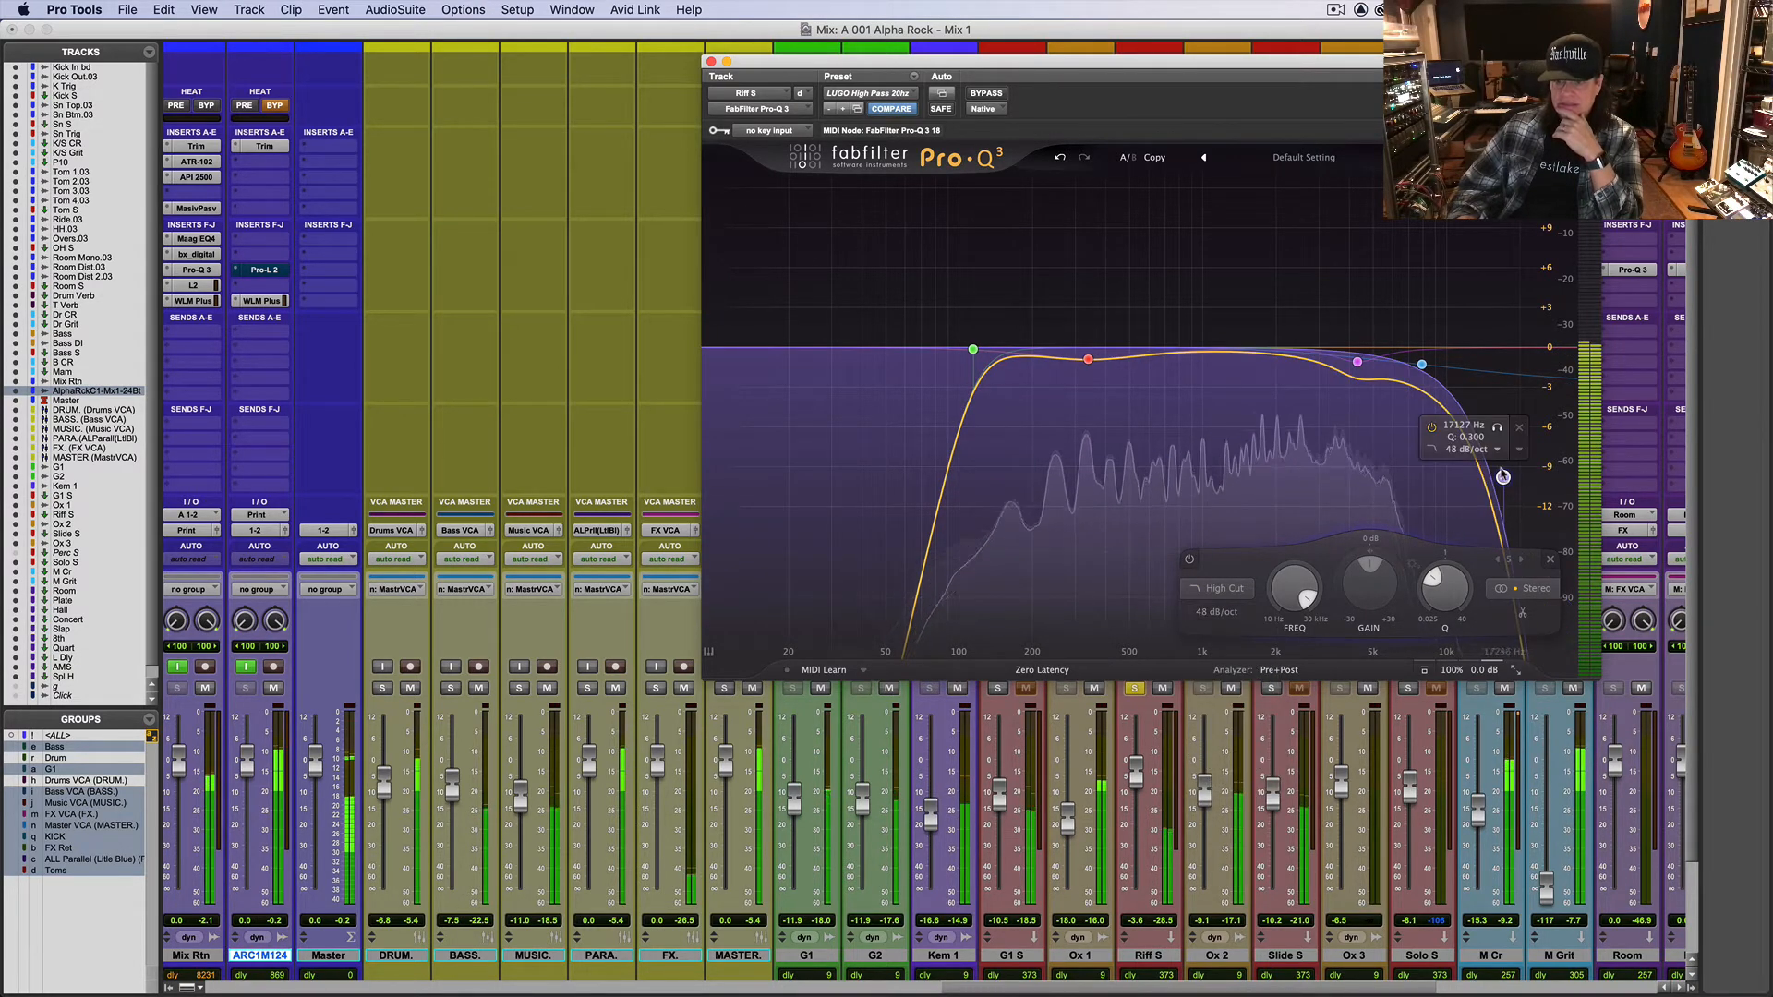
Step: Lower the Riff S high cut to about 11 kHz, take Riff S out of solo and close the EQ
drag(1504, 477, 1467, 446)
click(1135, 689)
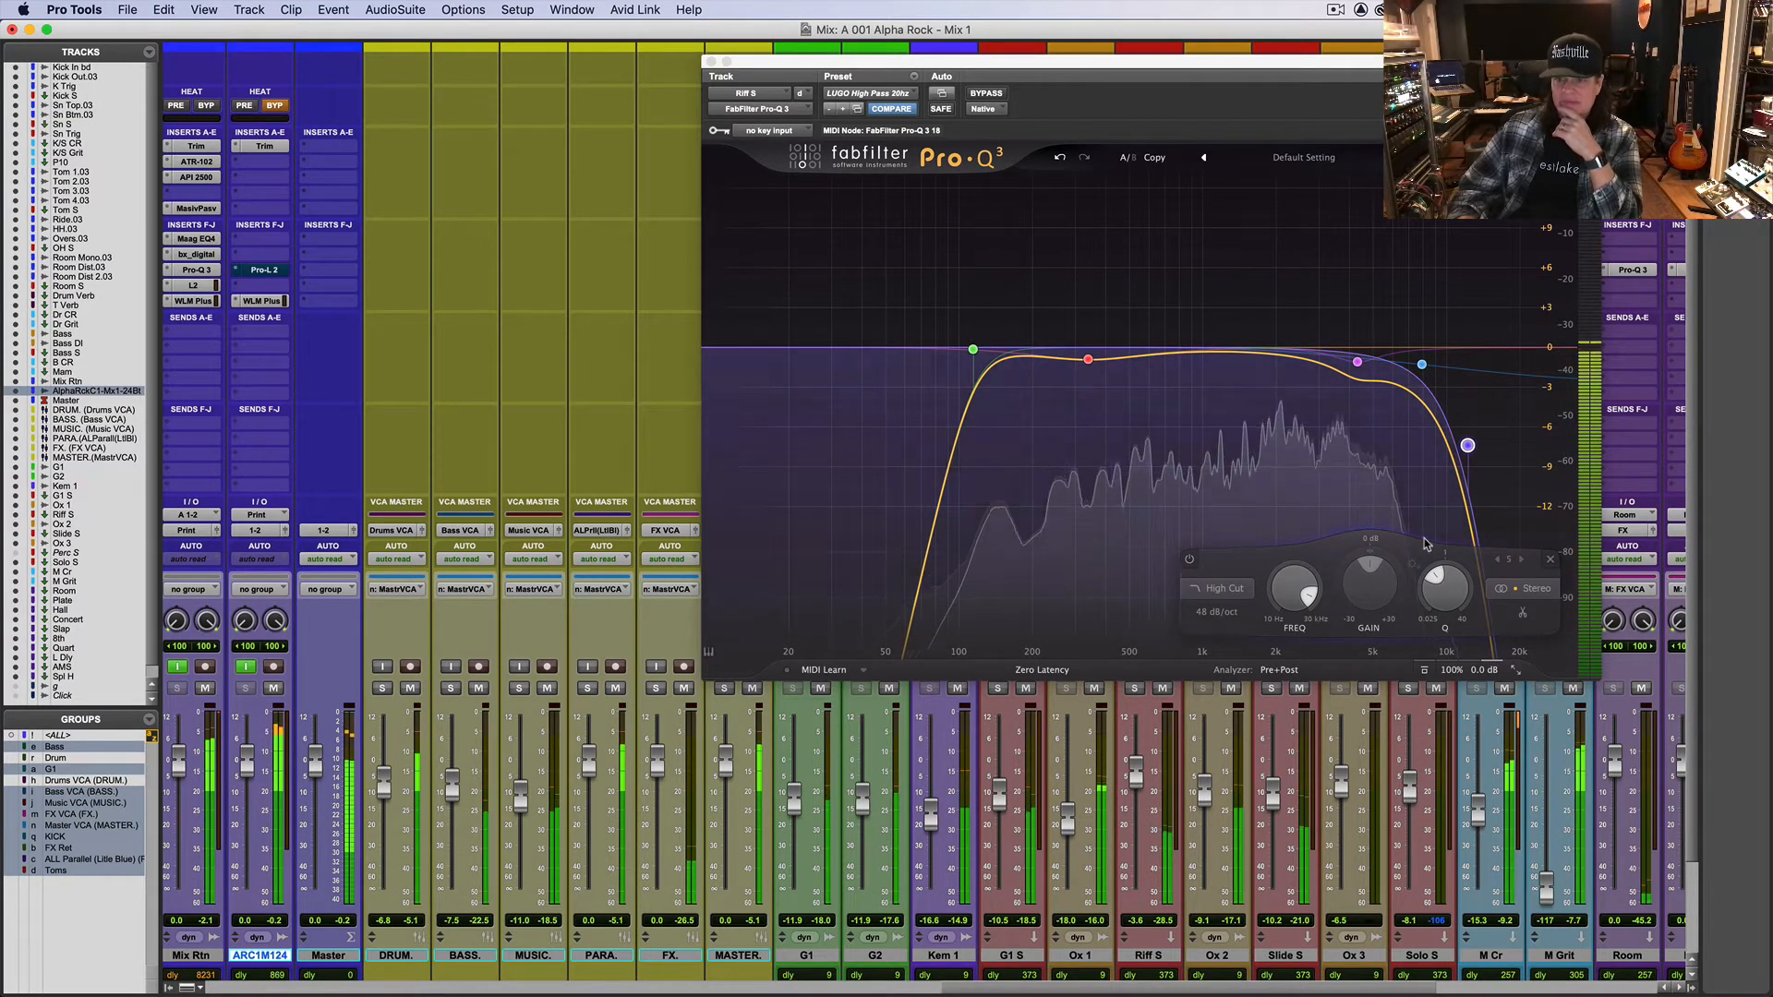
drag(1468, 446, 1456, 420)
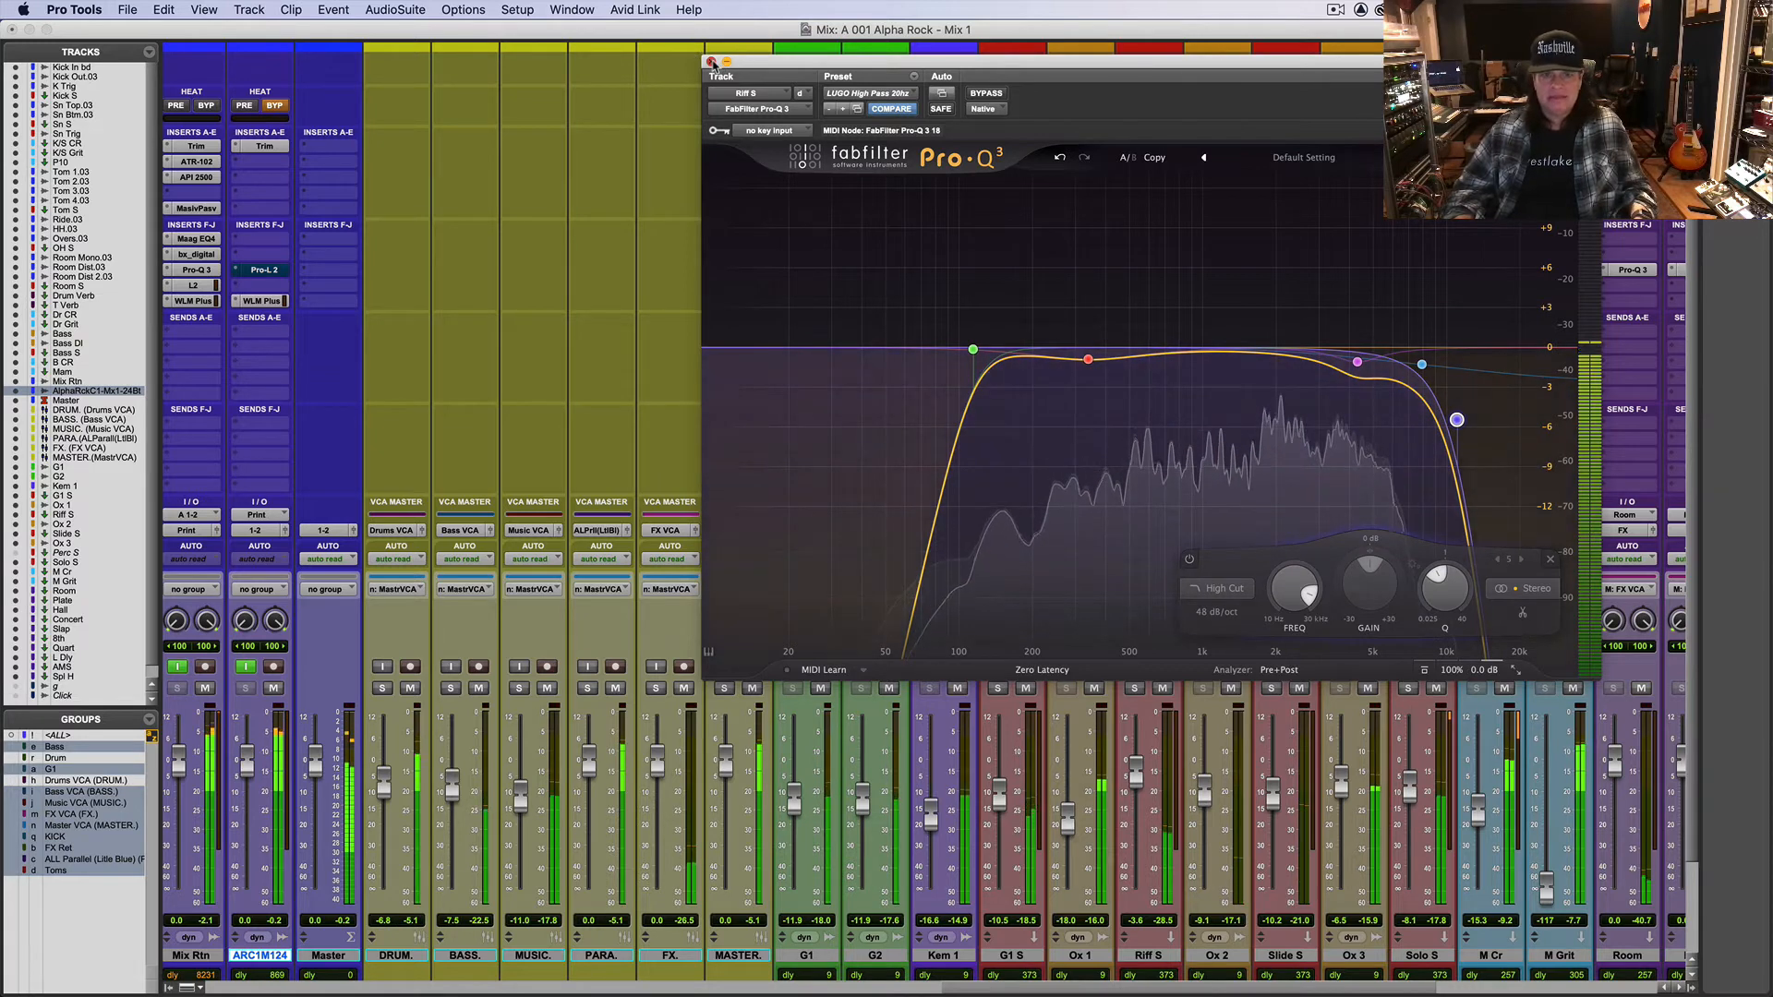
click(712, 62)
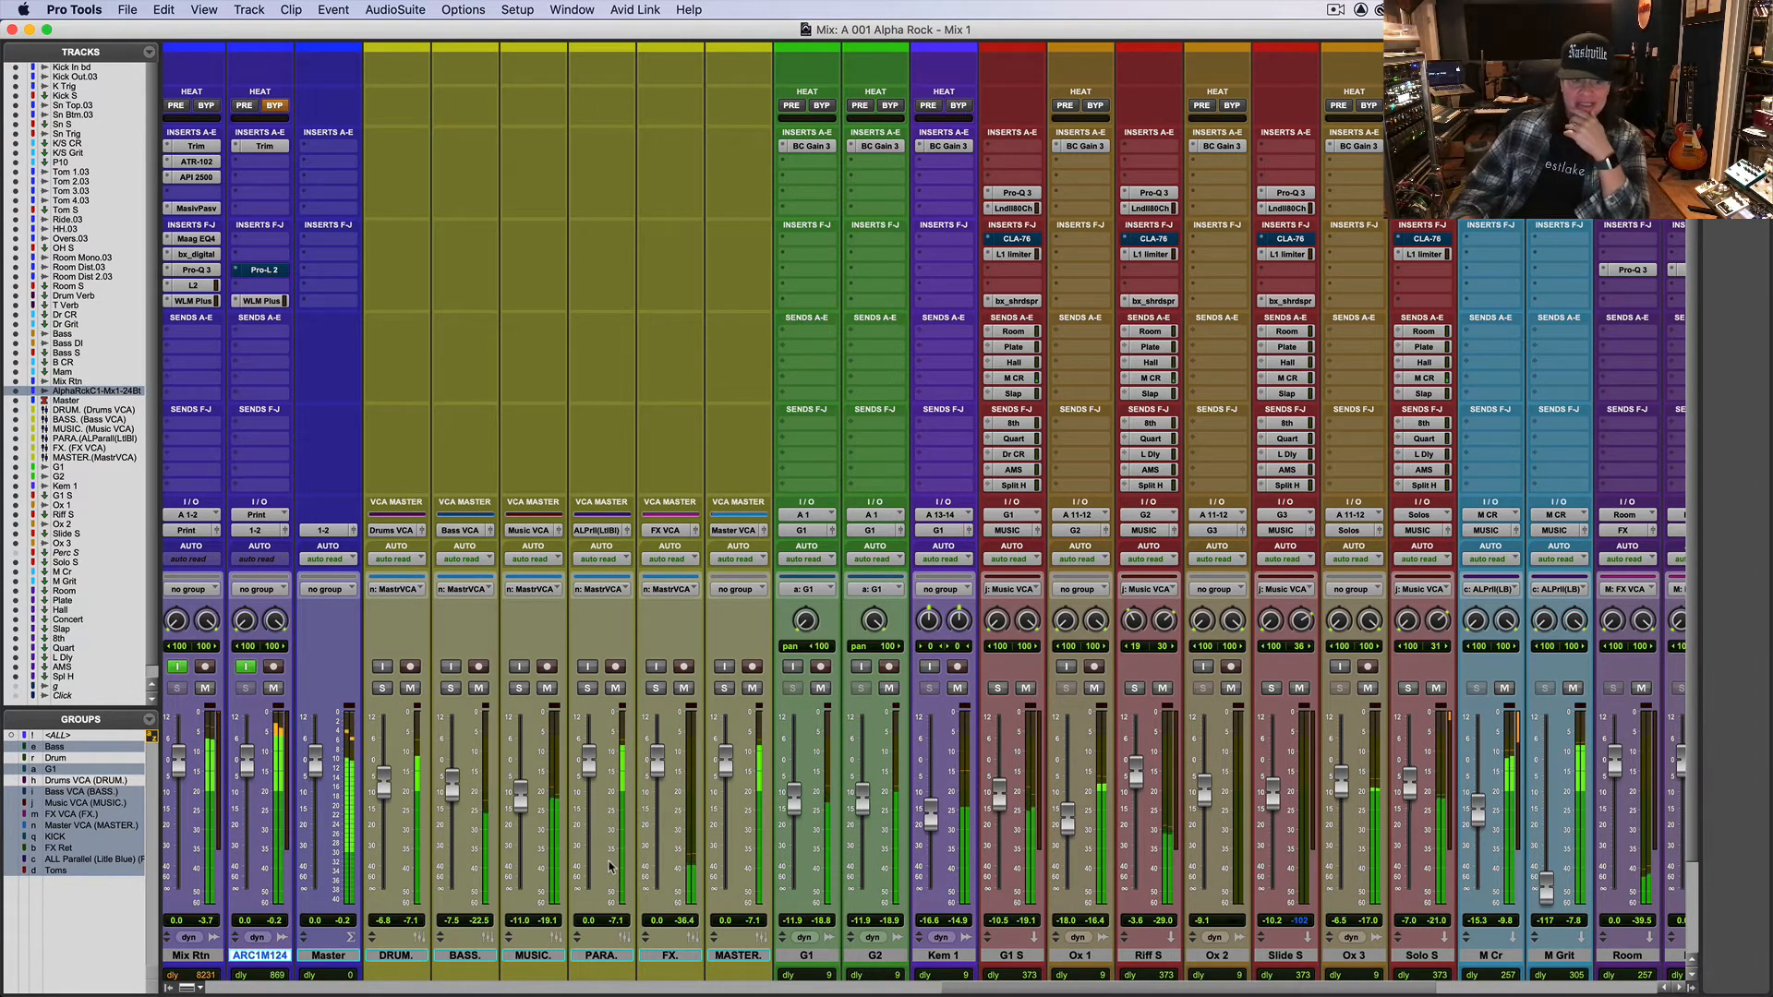
Step: Locate the guitar solo clips in the arrangement and raise the Solo S fader to -6.2 dB
key(super+equal)
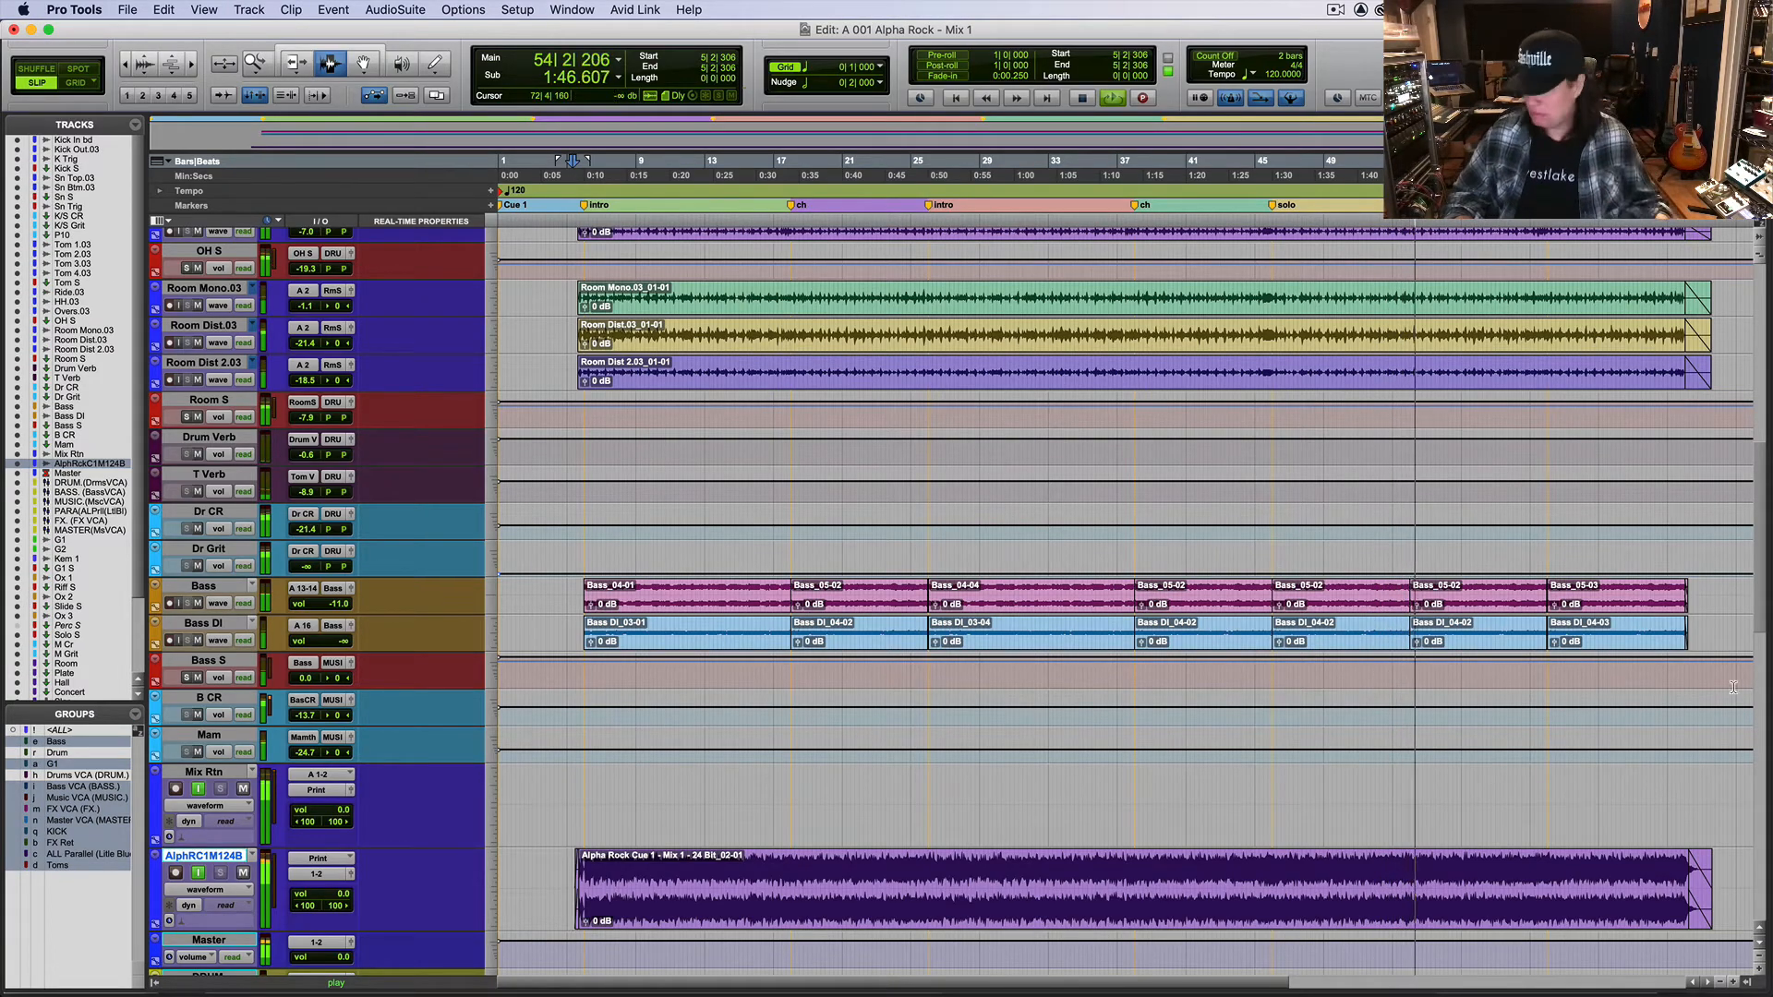
drag(1764, 628, 1767, 882)
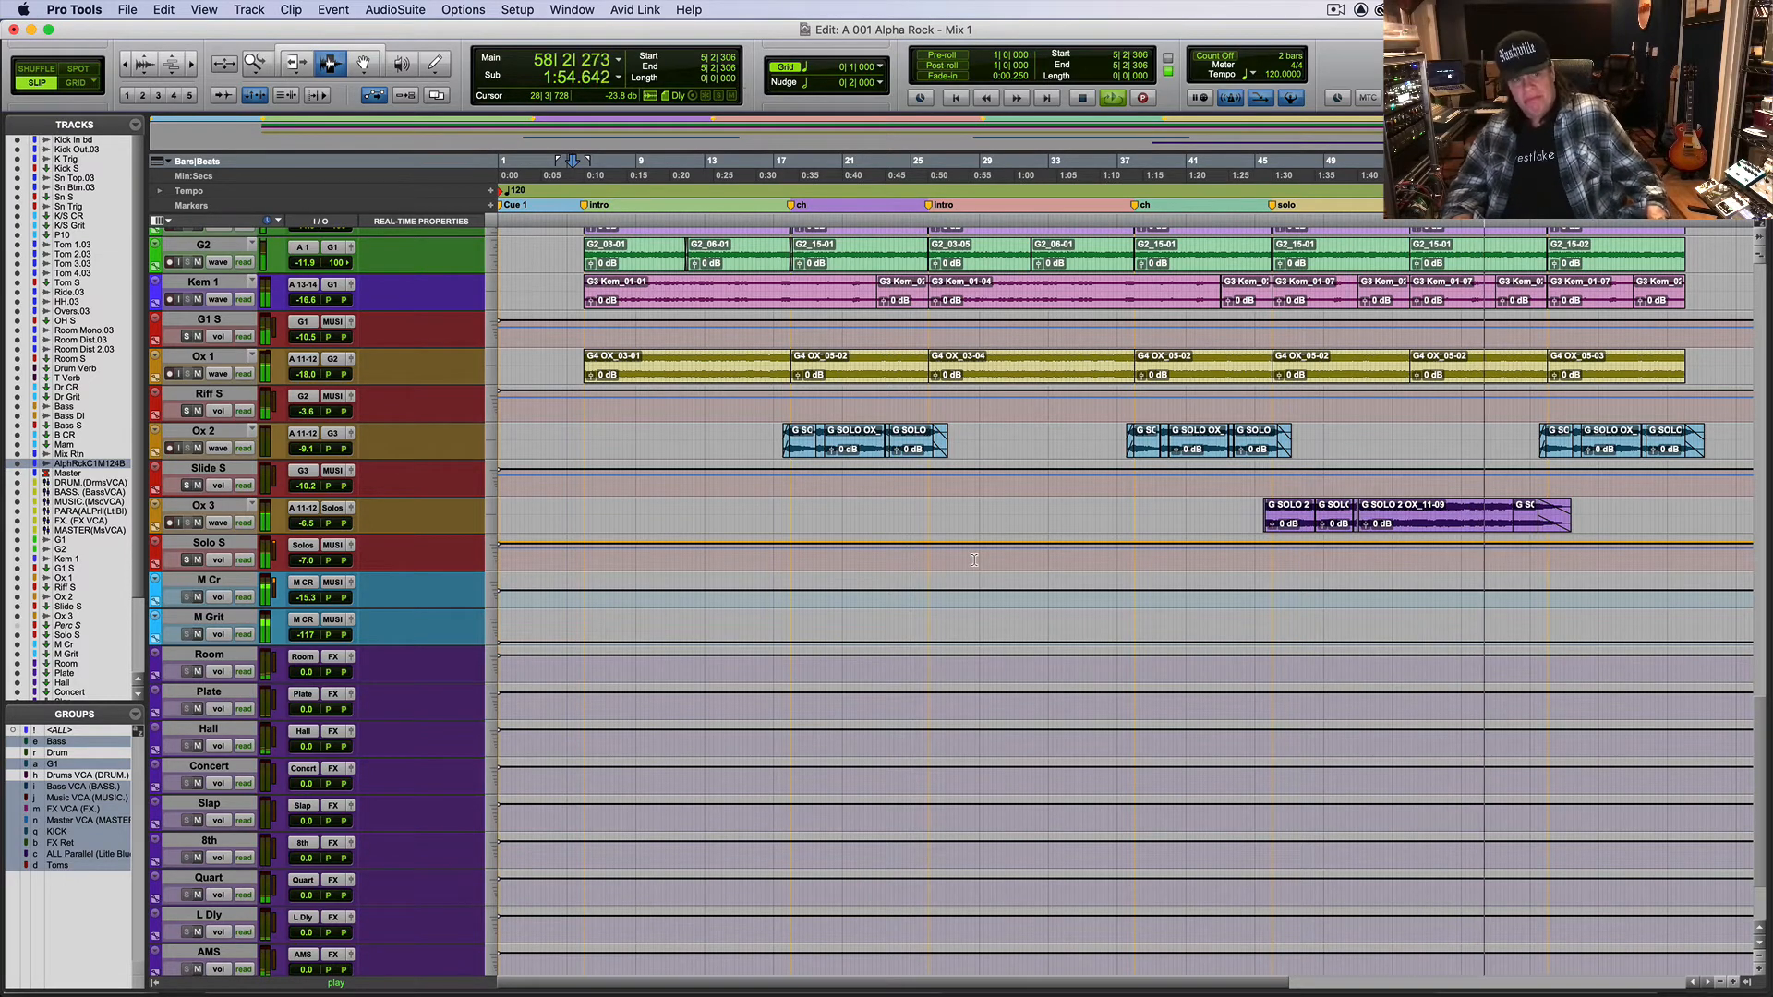
key(super+equal)
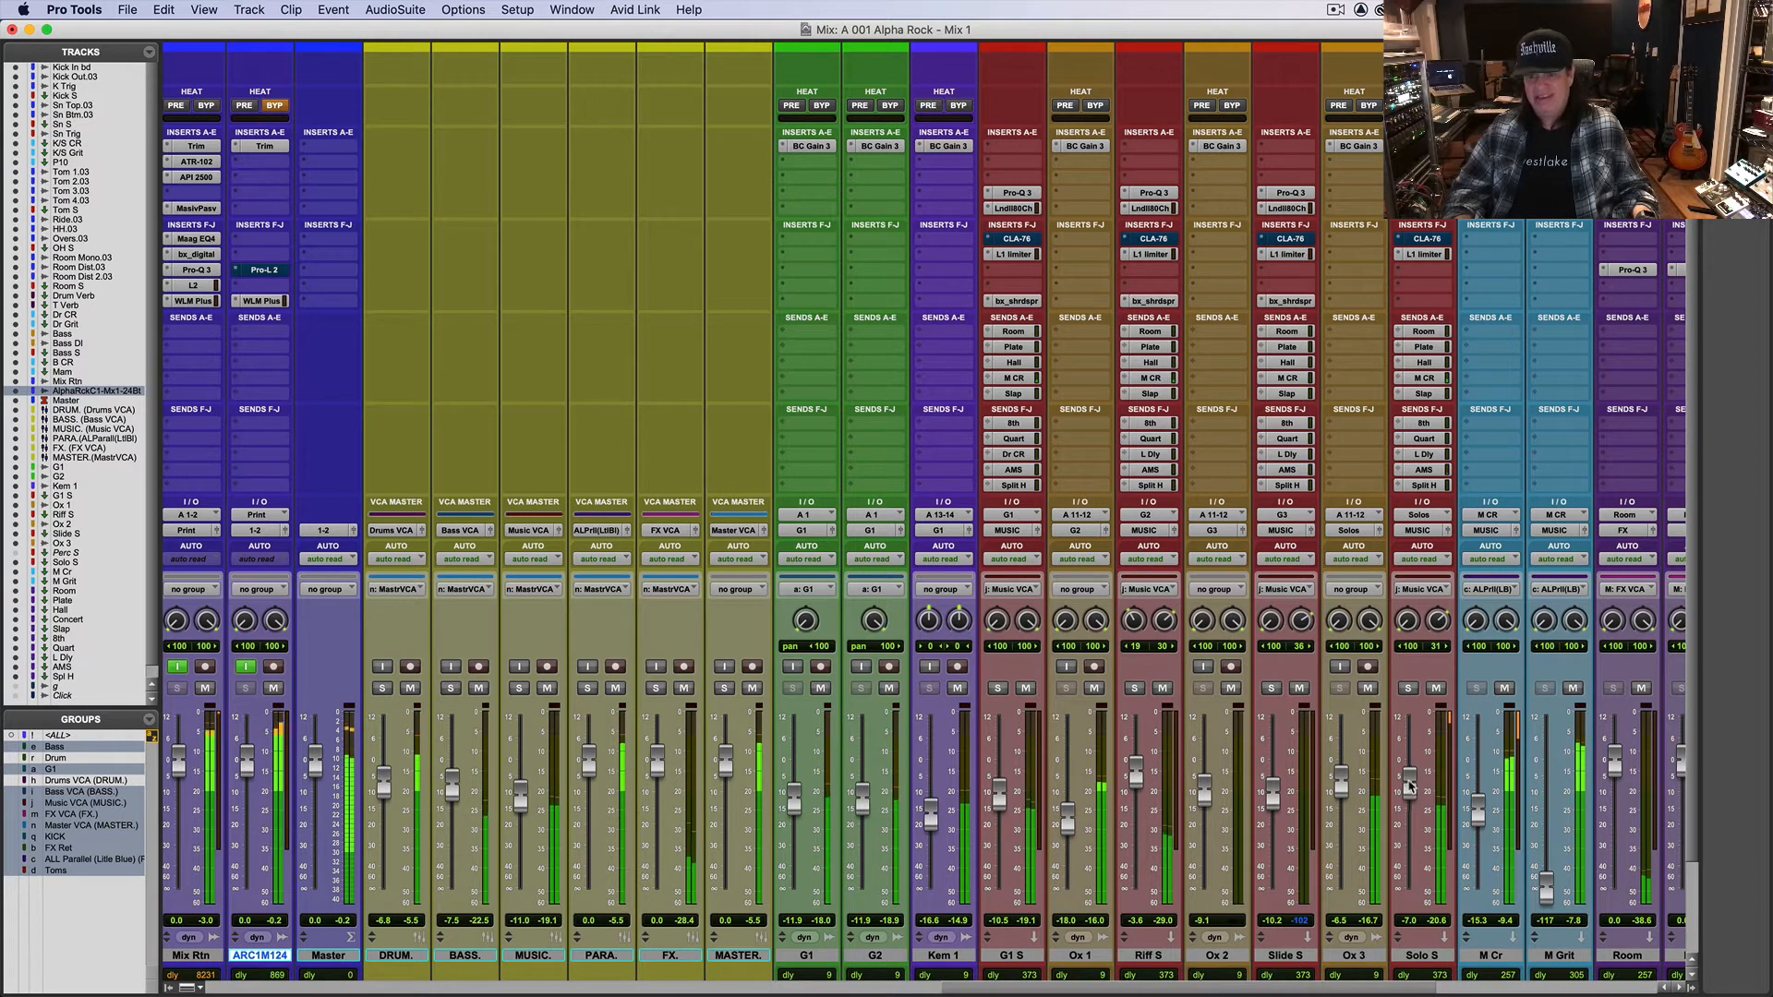
Step: Restart playback just before the first solo clip on Ox 3 and zoom in on its start
key(super+equal)
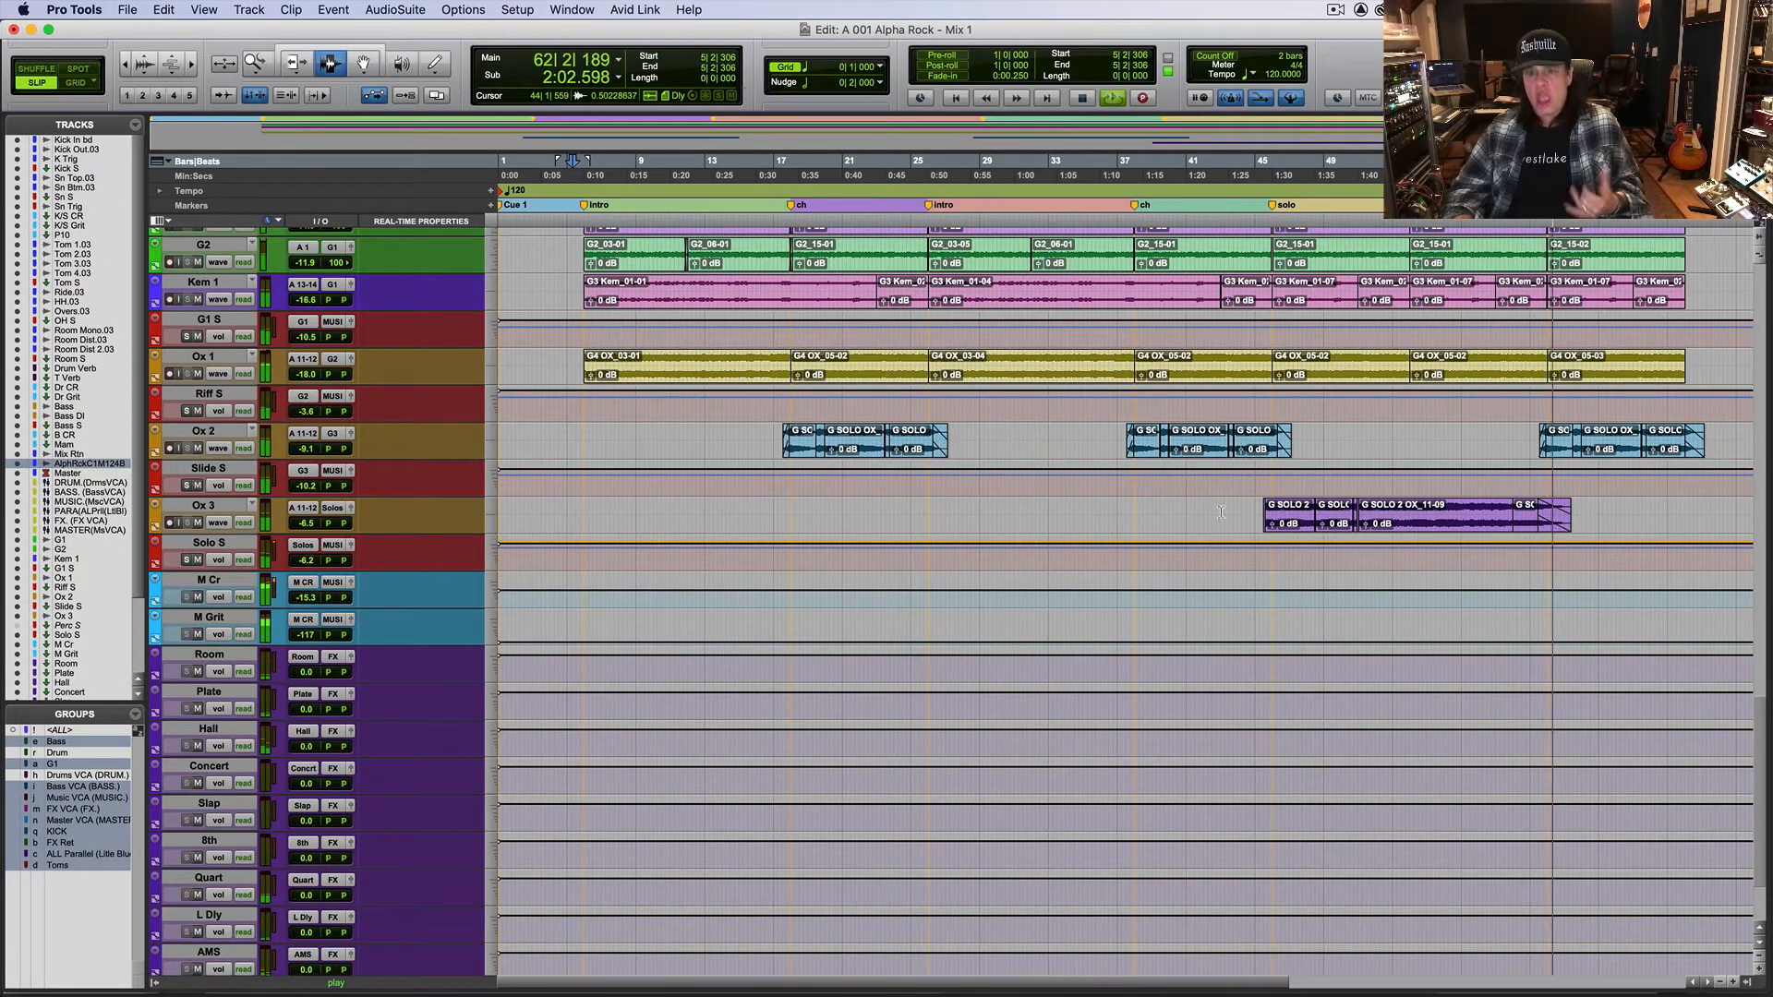
click(1257, 519)
key(space)
key(space)
key(super+bracketright)
key(super+bracketright)
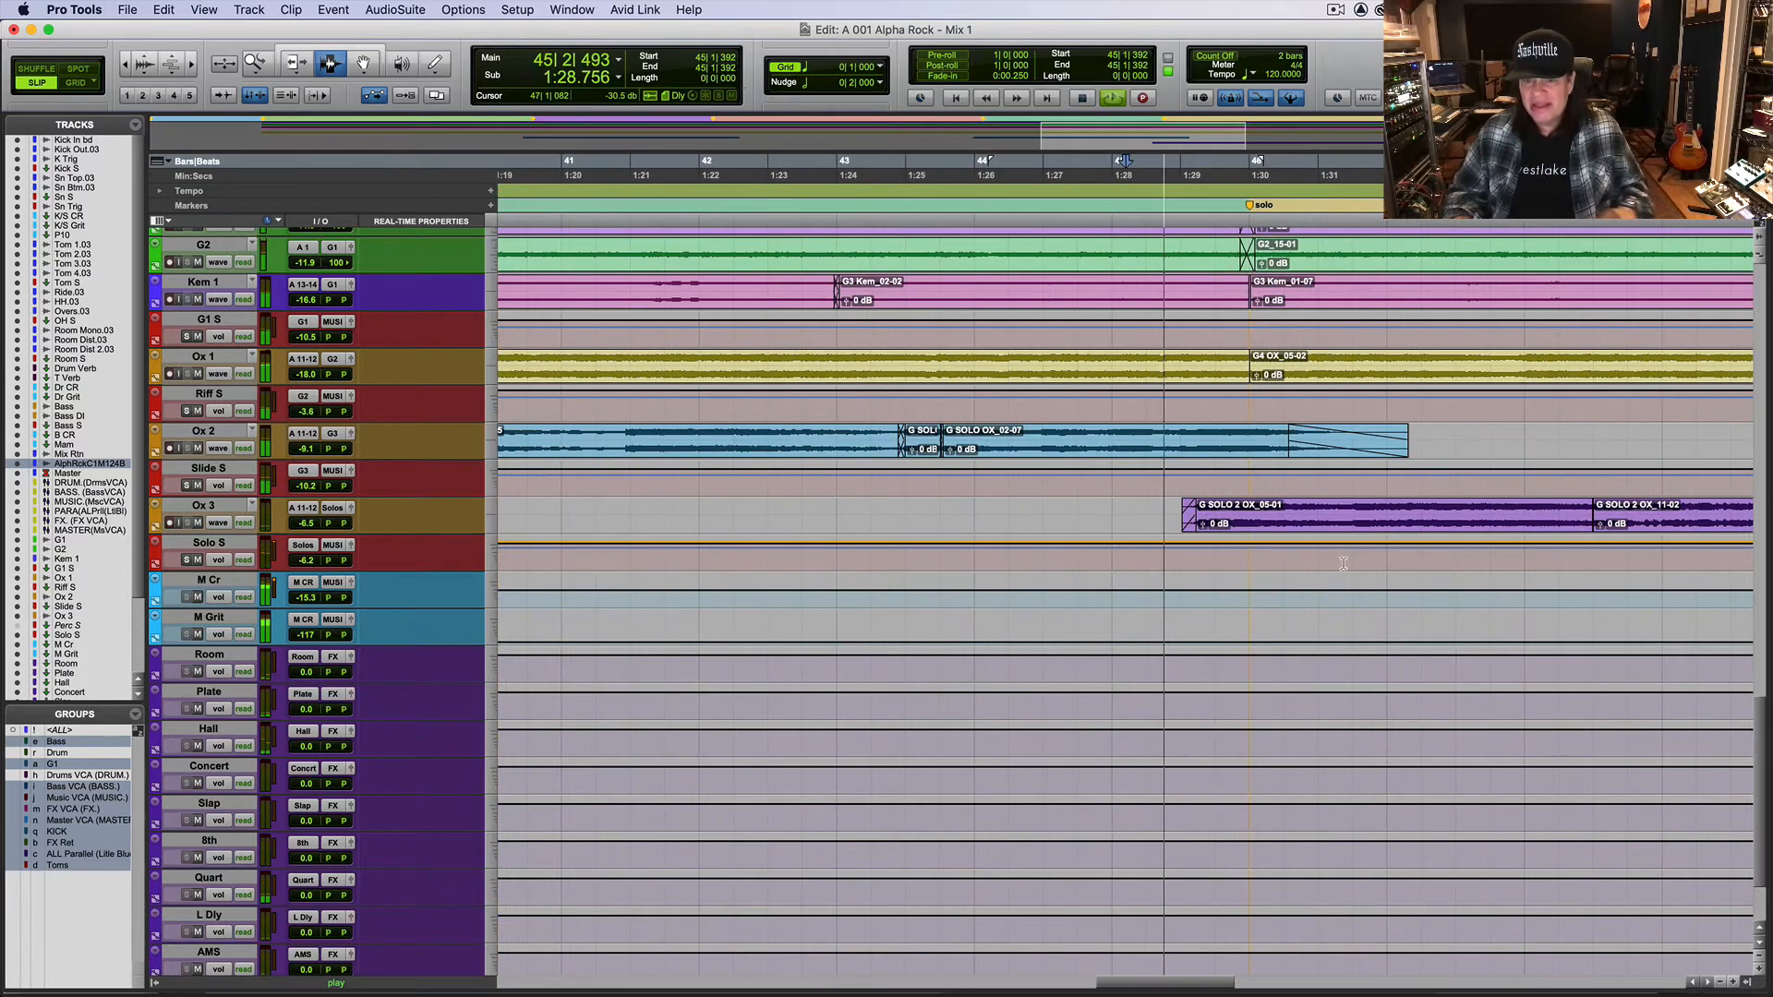
Step: Check the Solo S fader against the full mix and raise the BASS. VCA fader to -7.3 dB
key(super+equal)
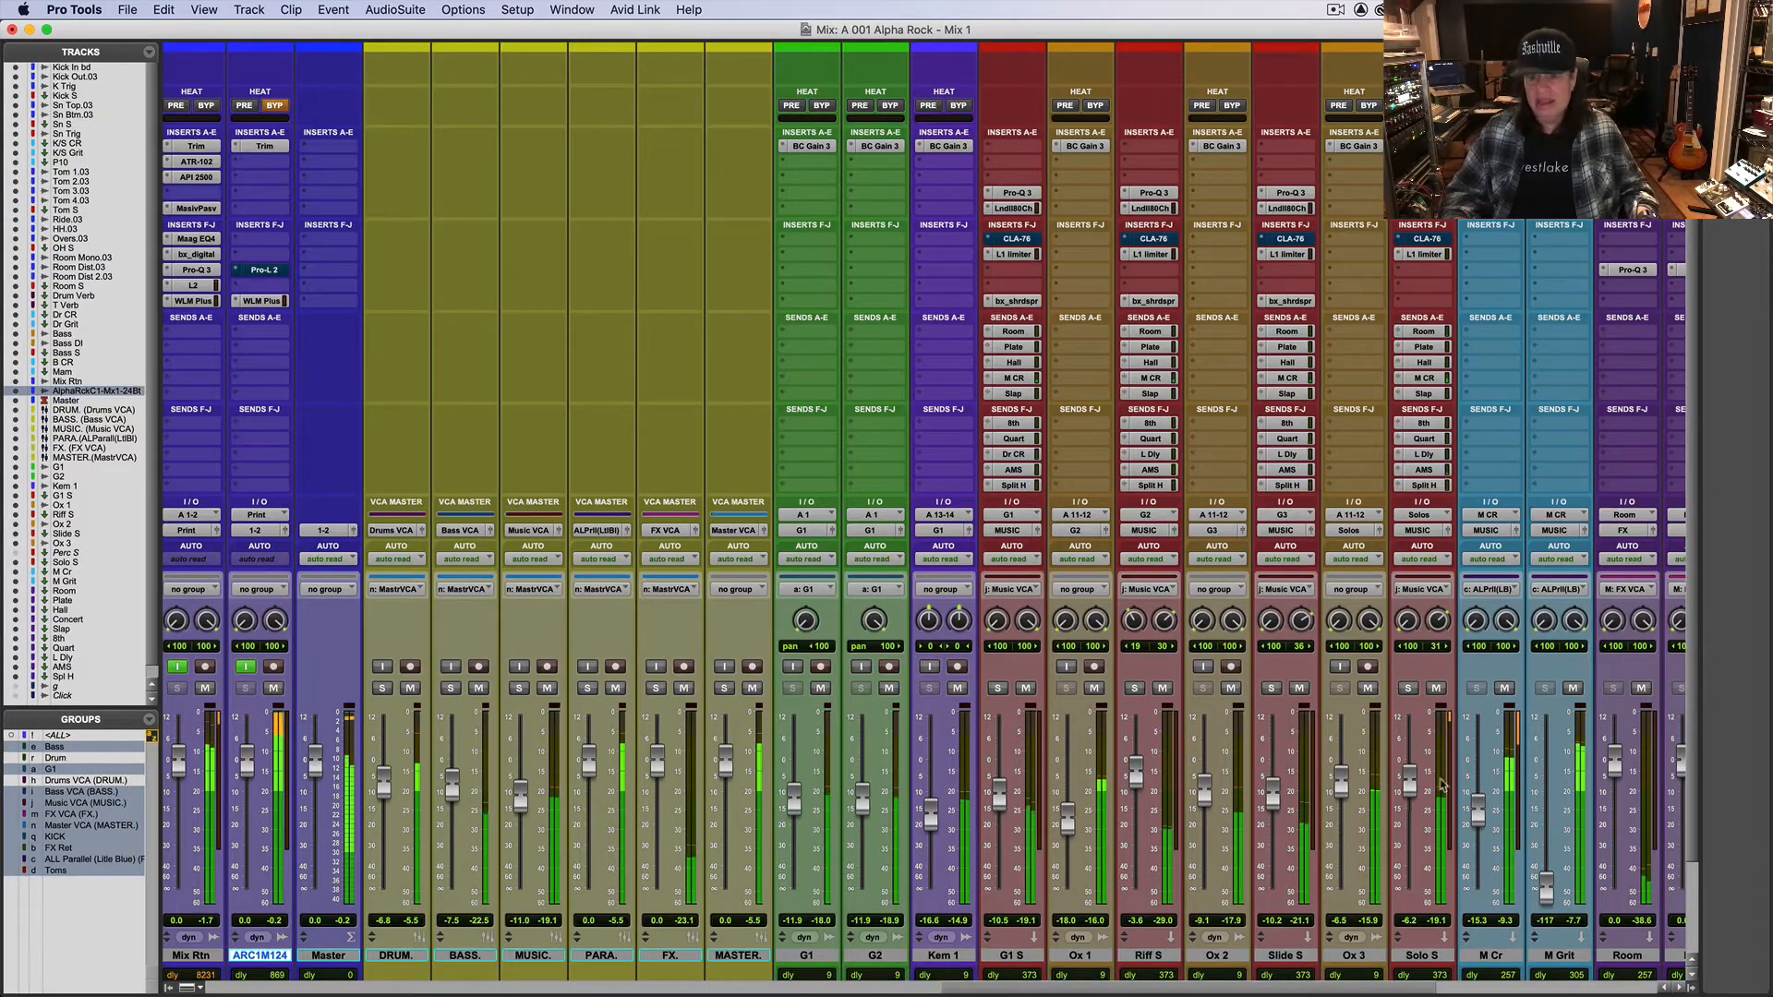
drag(1408, 778, 1408, 774)
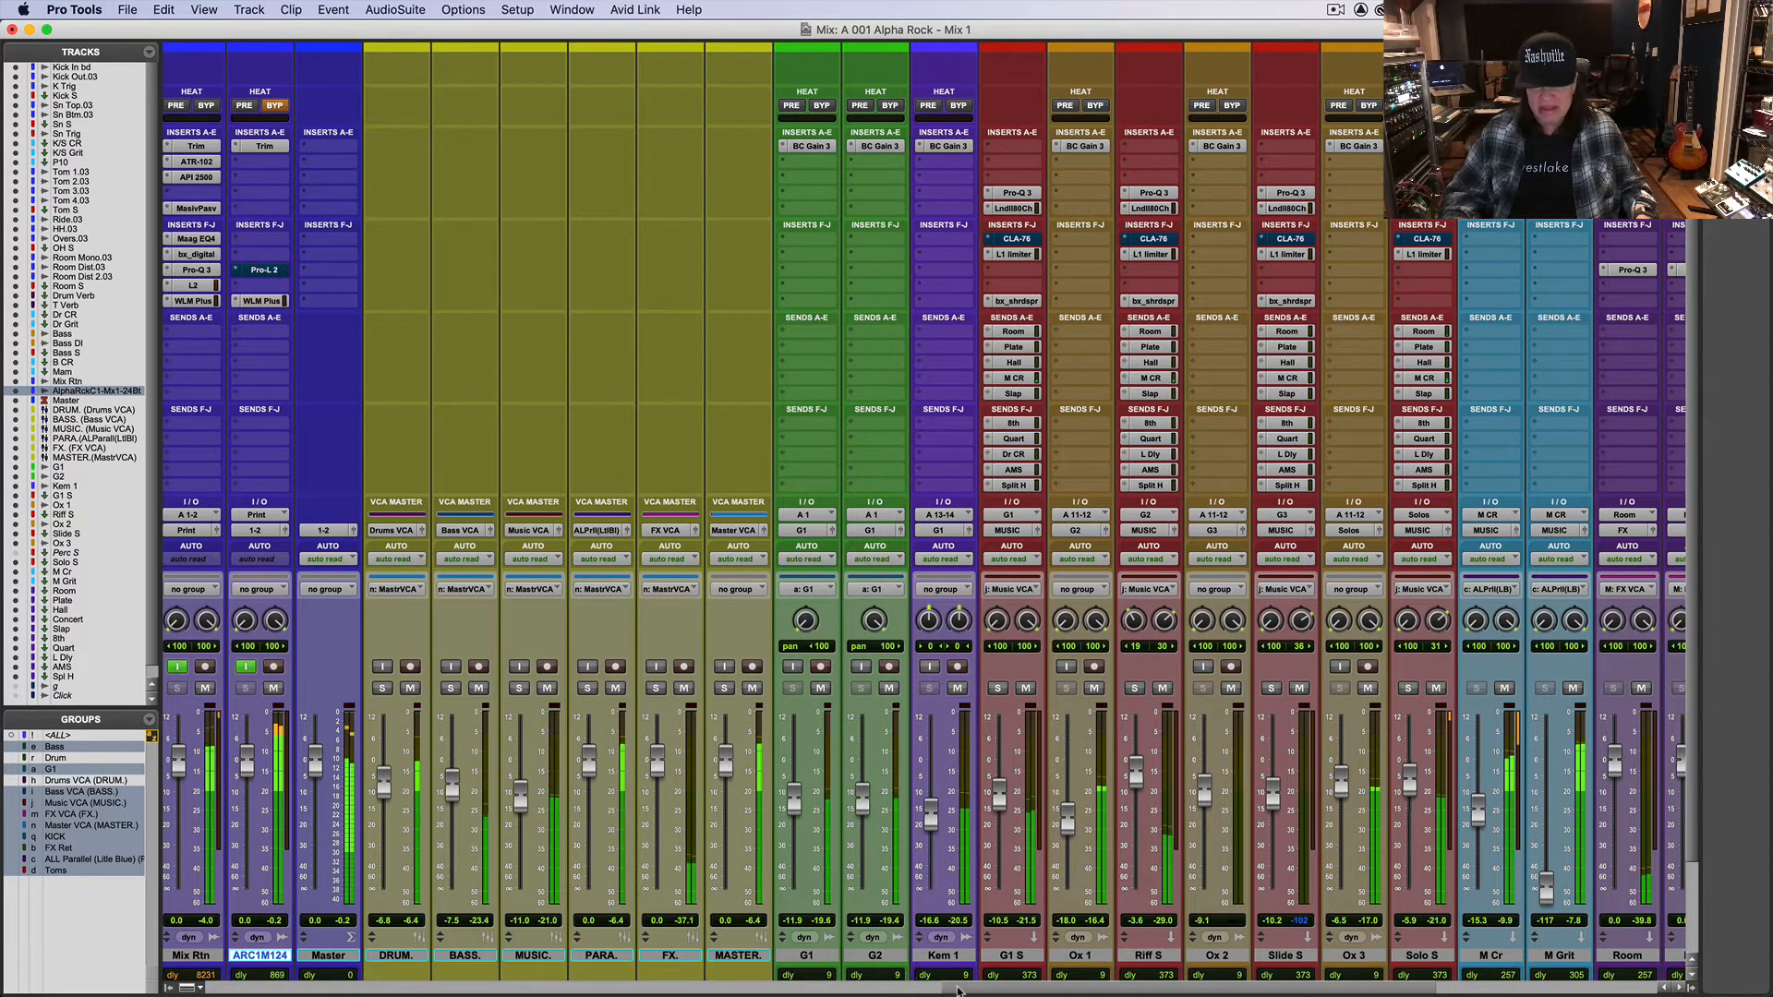
drag(957, 991, 902, 991)
drag(684, 795, 684, 793)
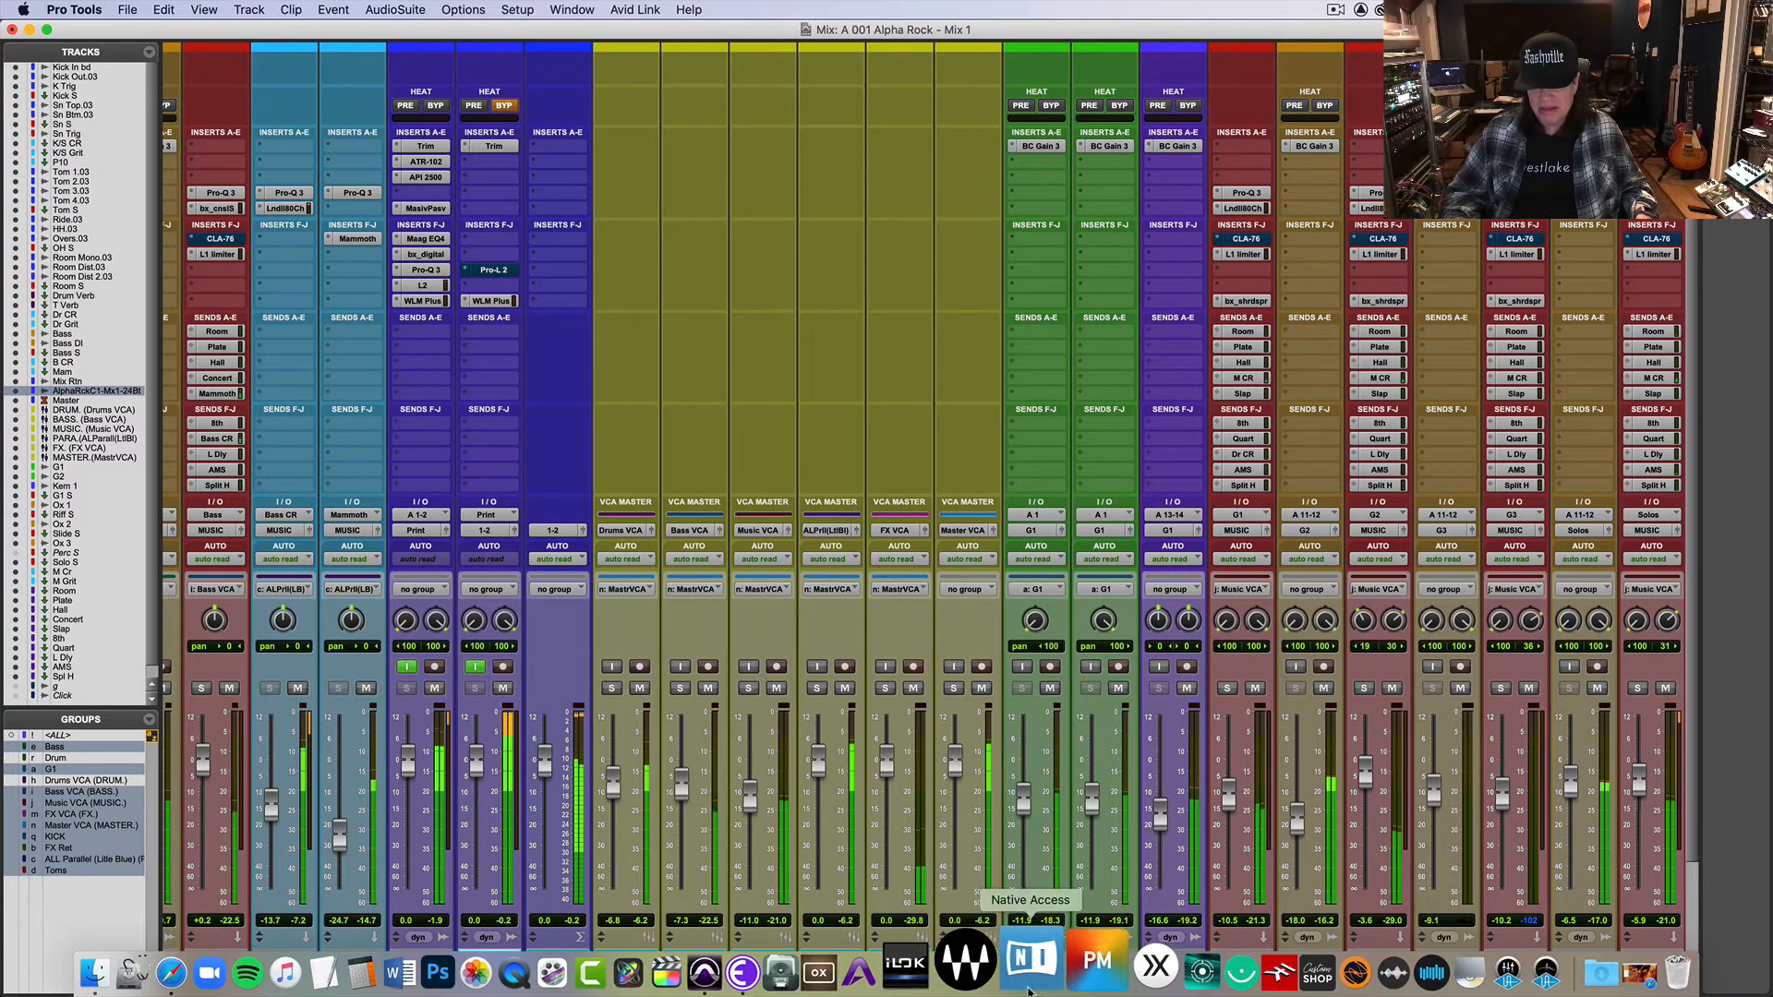
Step: Solo Solo S and reduce the 3.8 kHz bell boost in its Pro-Q 3 to about +0.14 dB
drag(1019, 986, 1151, 986)
click(1122, 690)
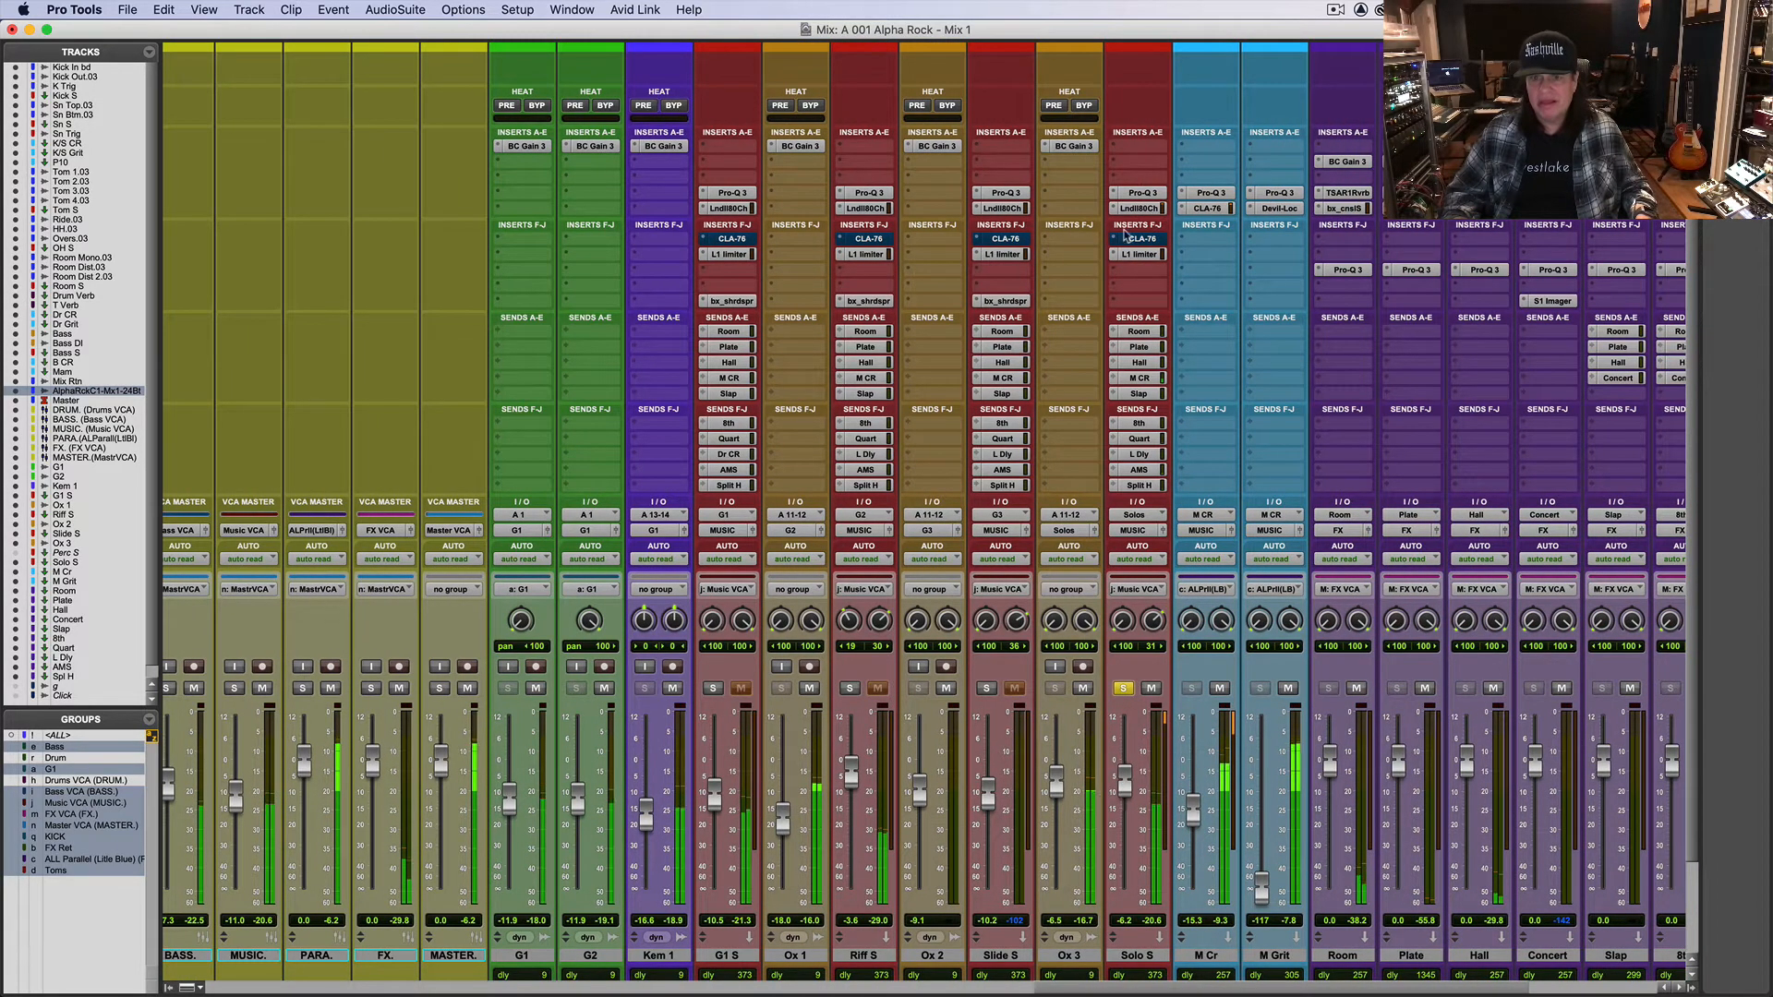
click(1143, 194)
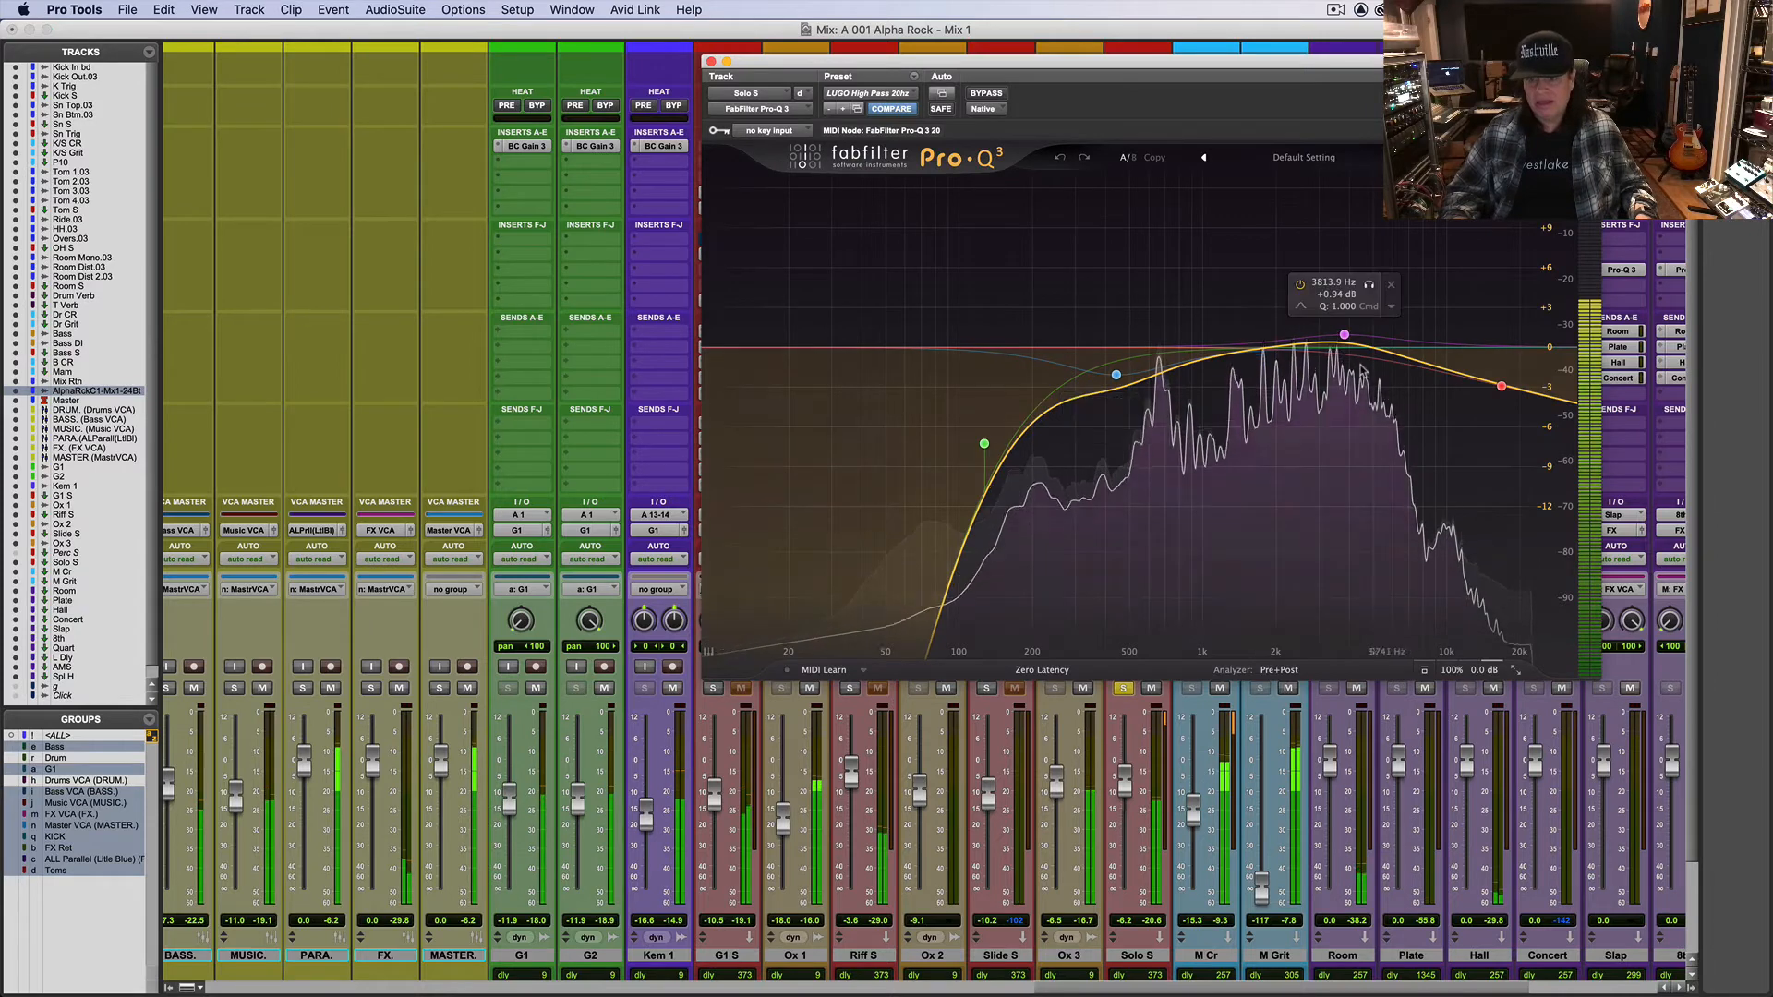
drag(1342, 341, 1345, 346)
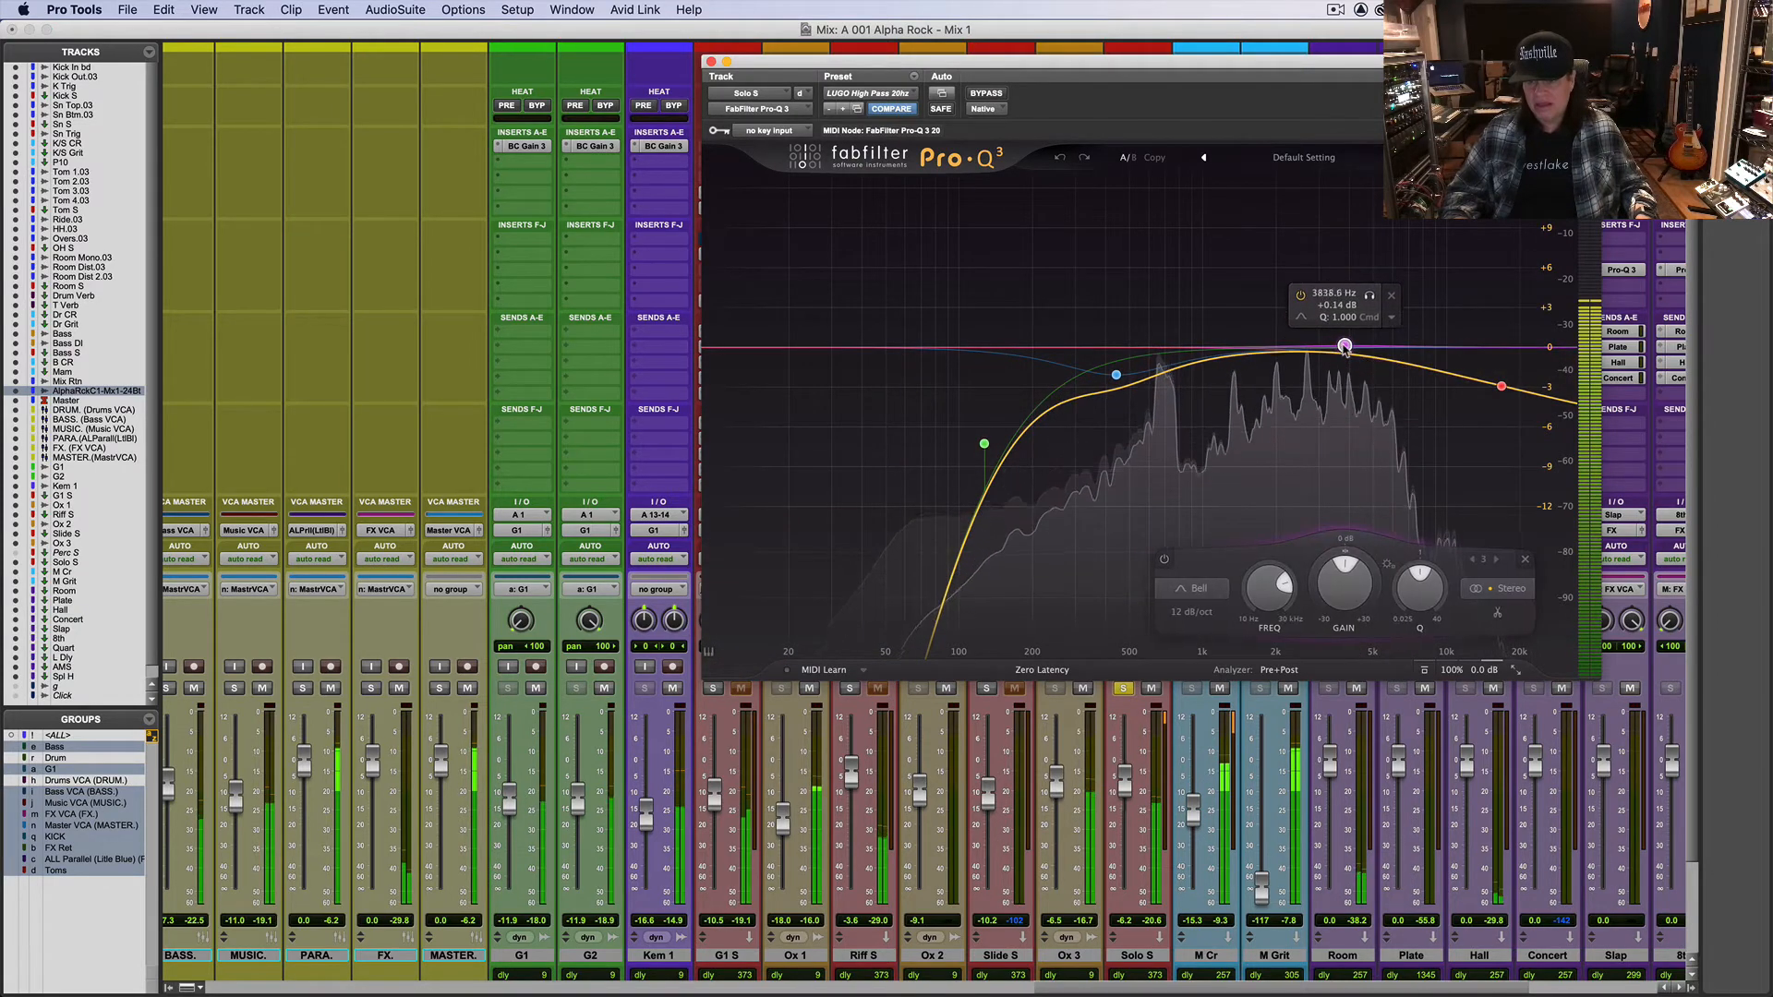
click(711, 62)
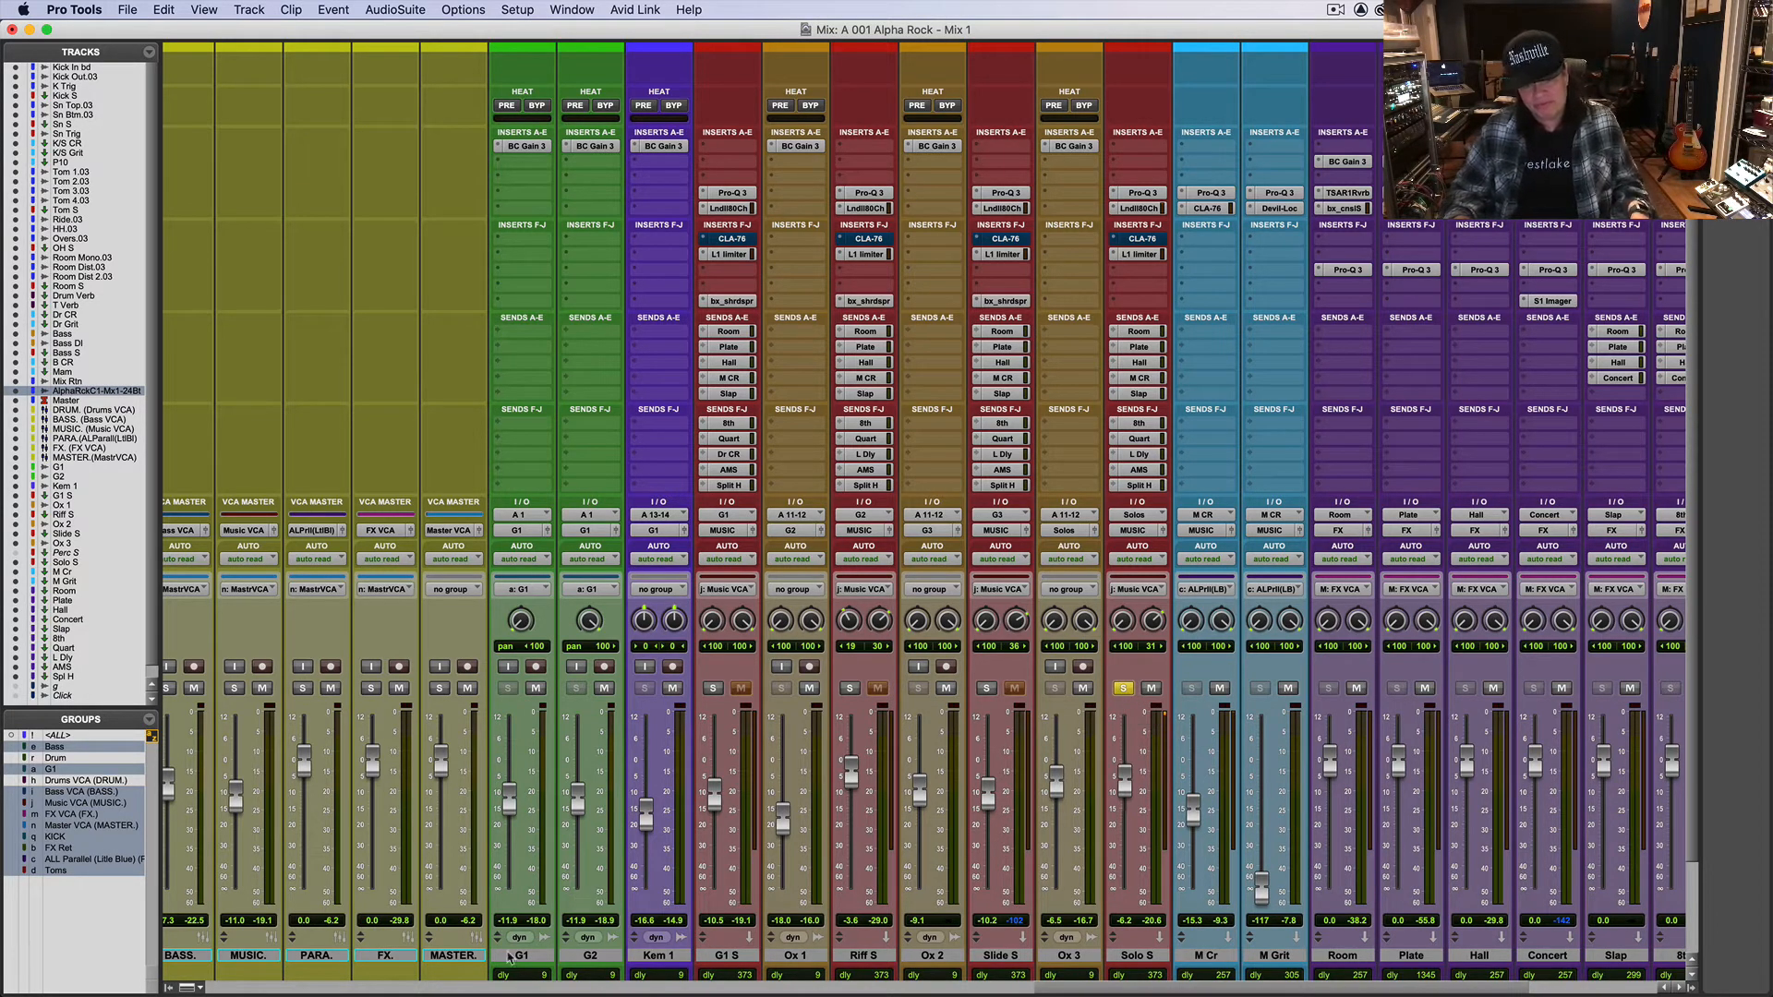
Step: Select the G1, G2 and Kem 1 tracks and colour them all green
click(532, 956)
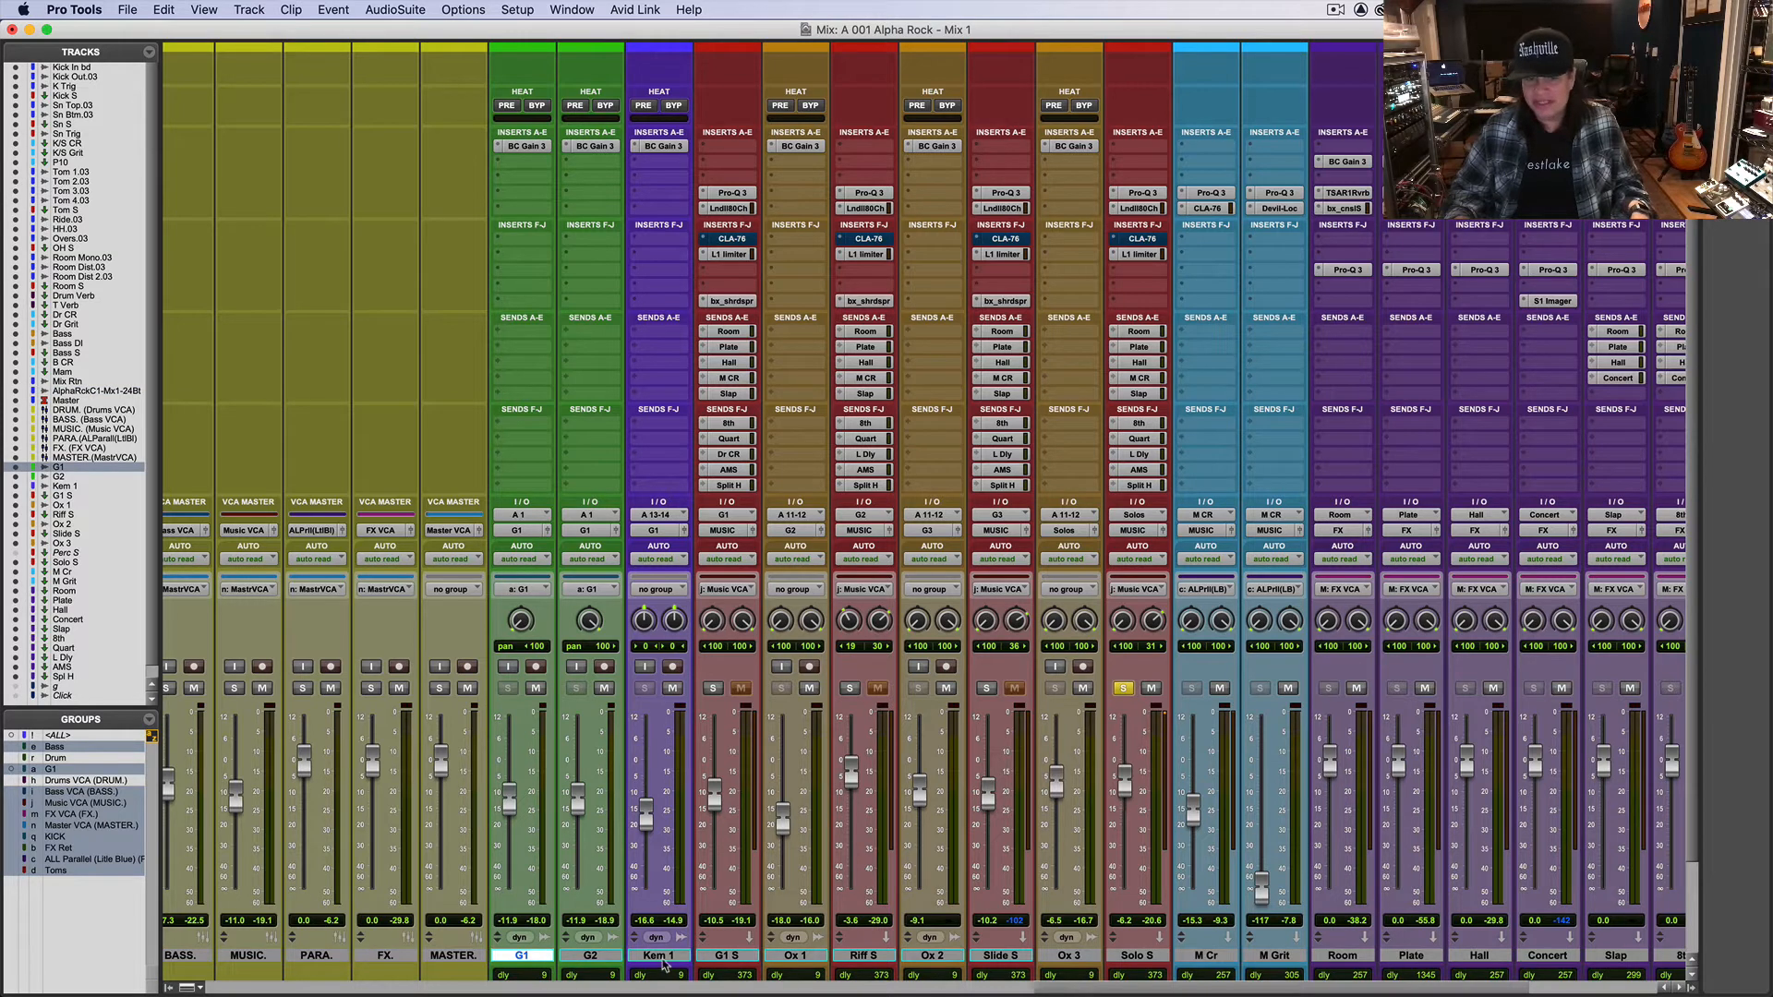
shift+click(661, 959)
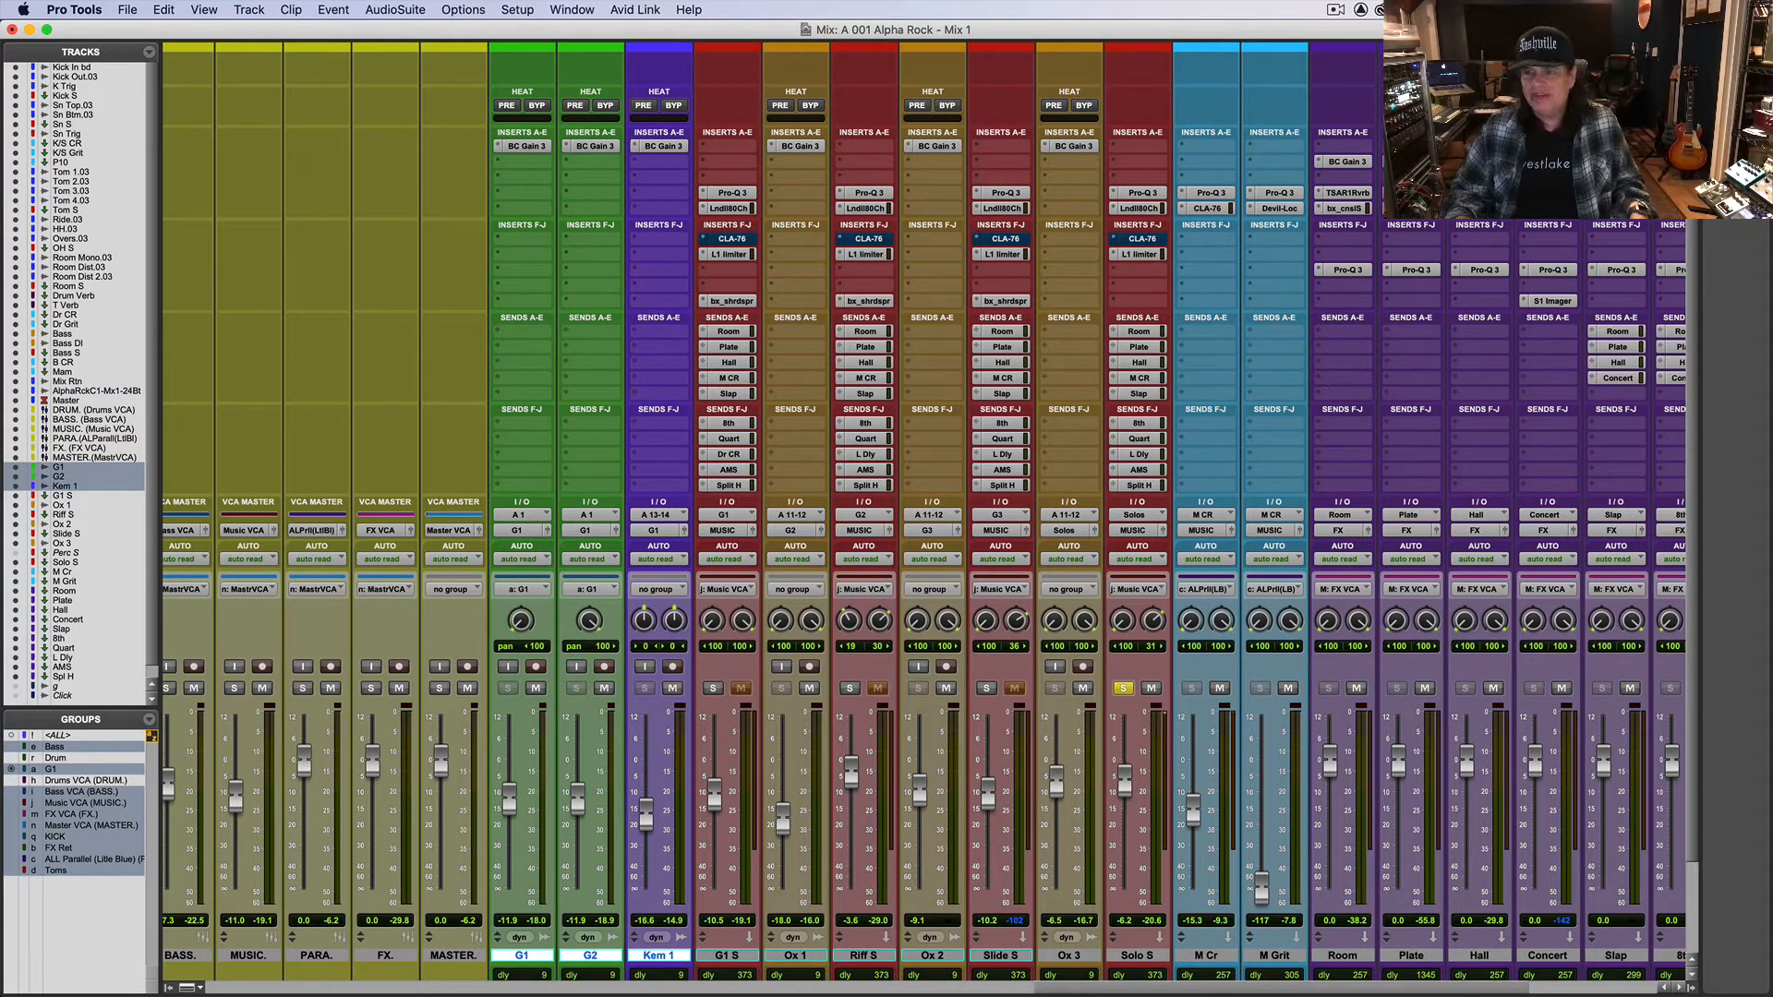
drag(1487, 28, 1292, 7)
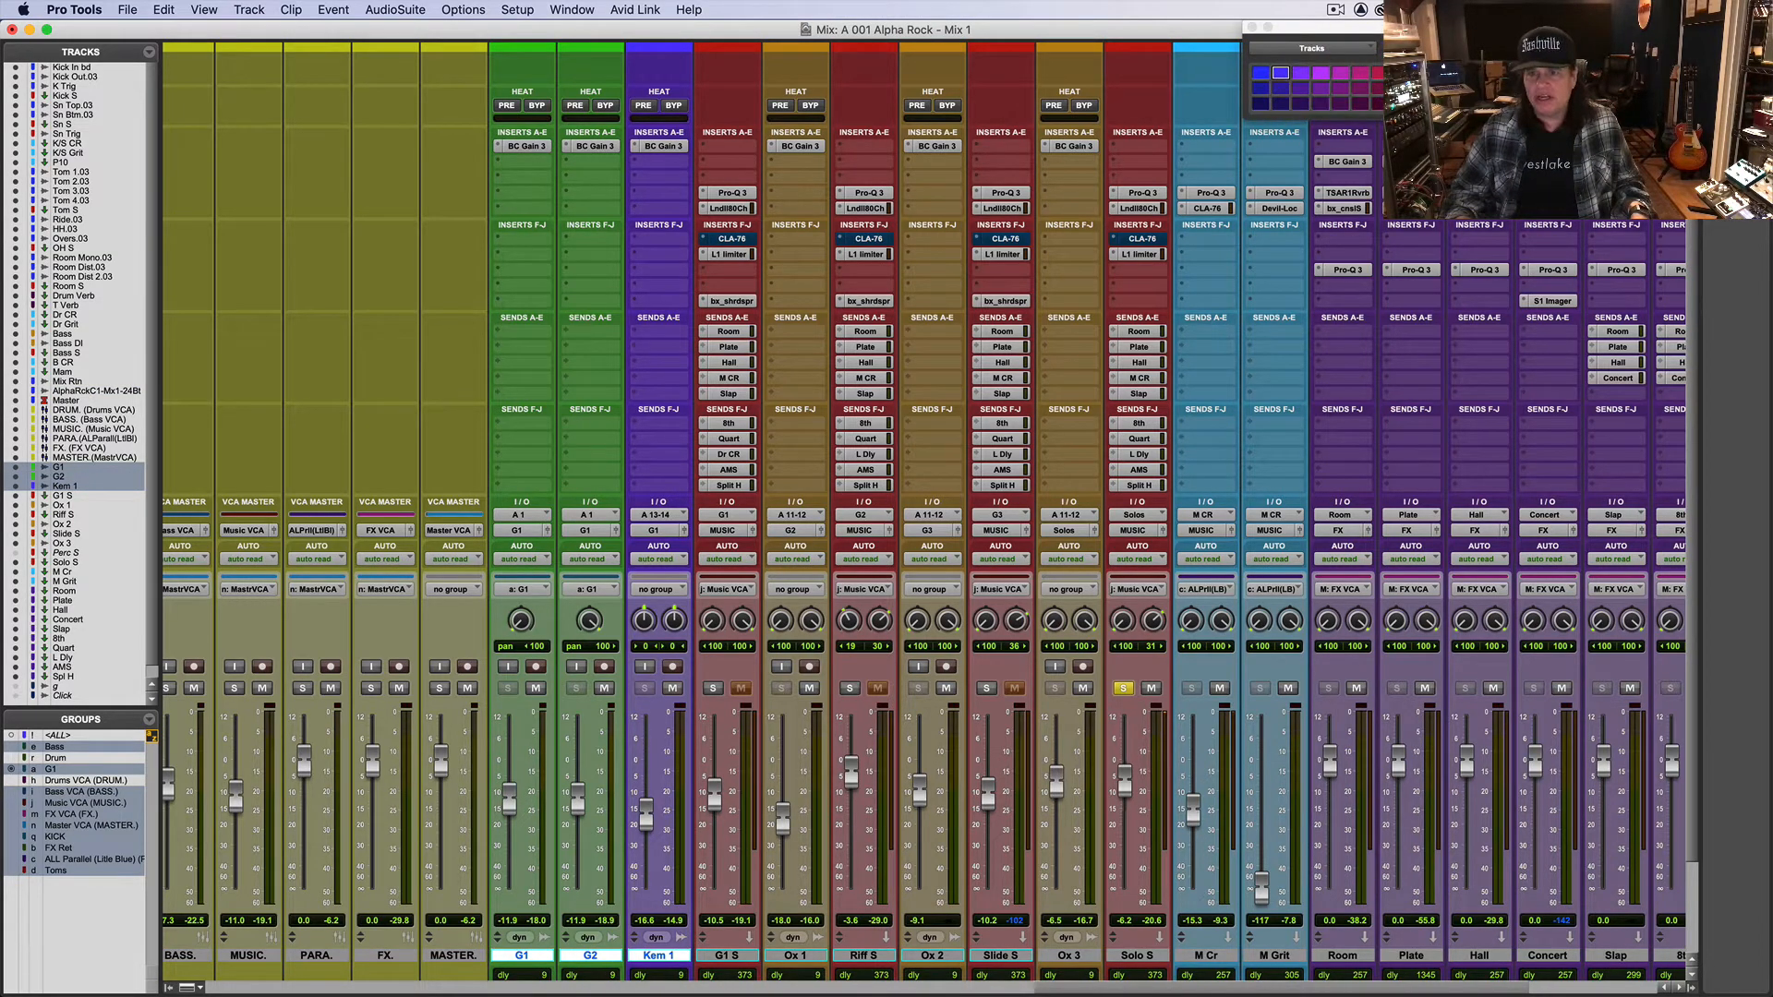
click(1542, 73)
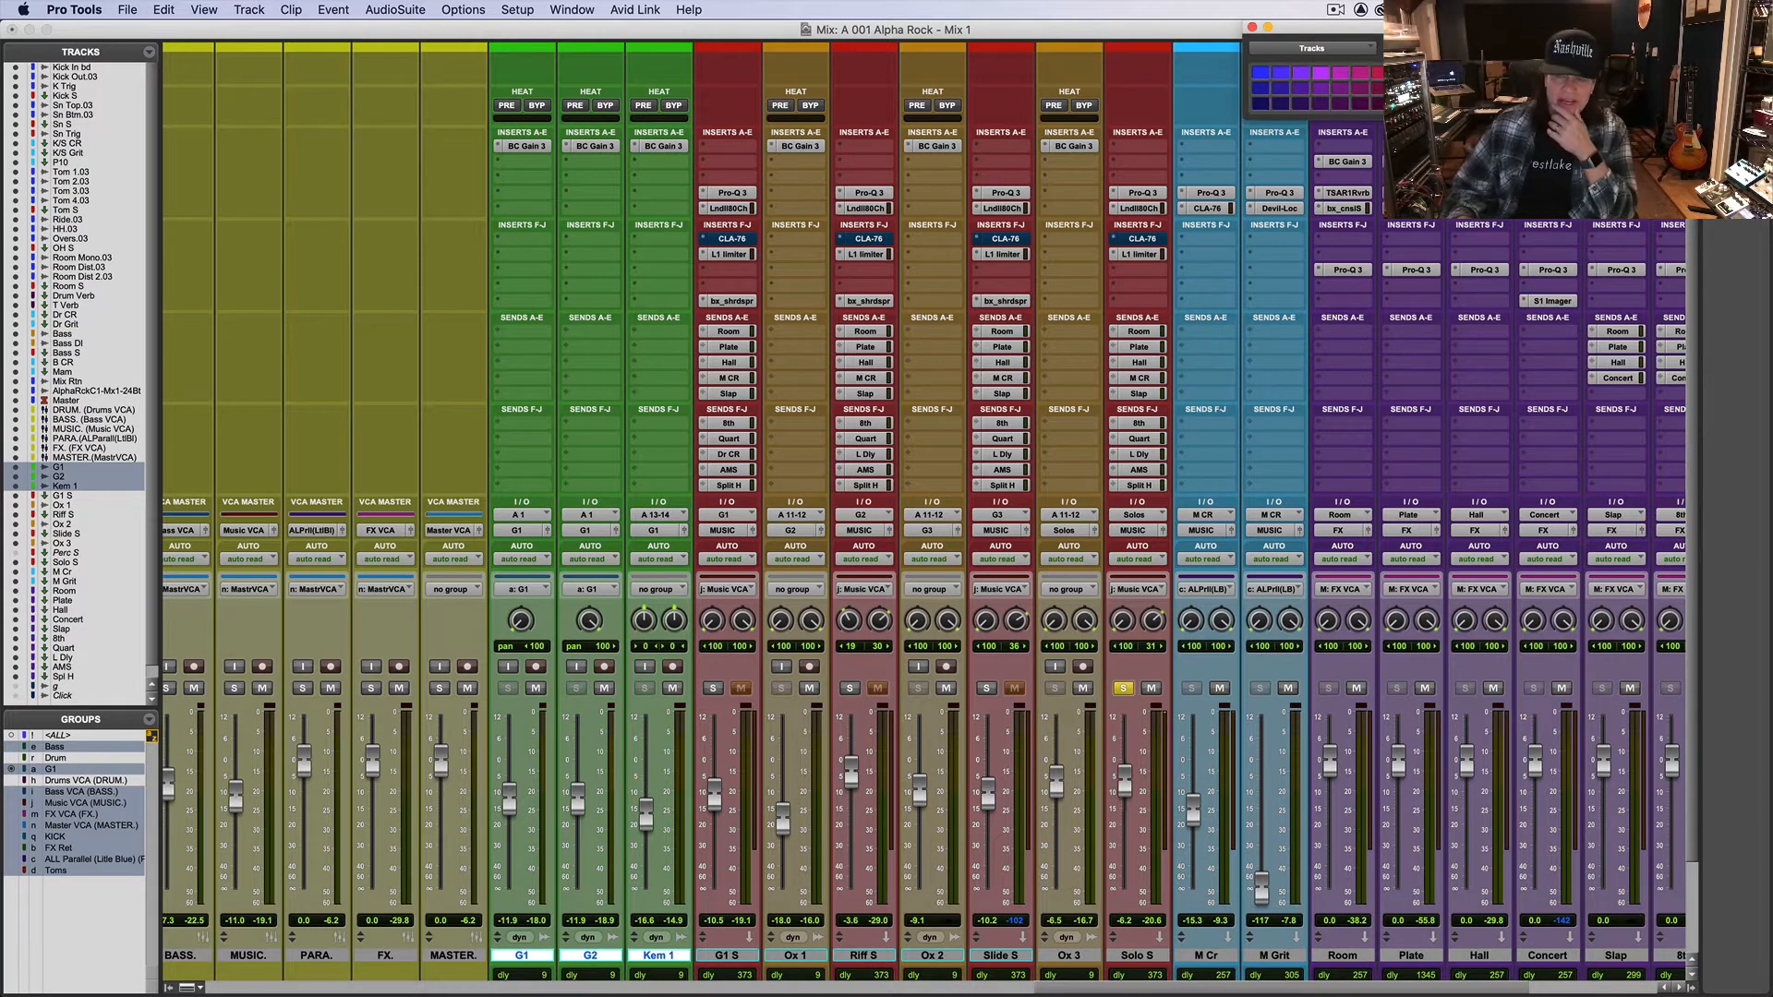
drag(1296, 31, 1441, 31)
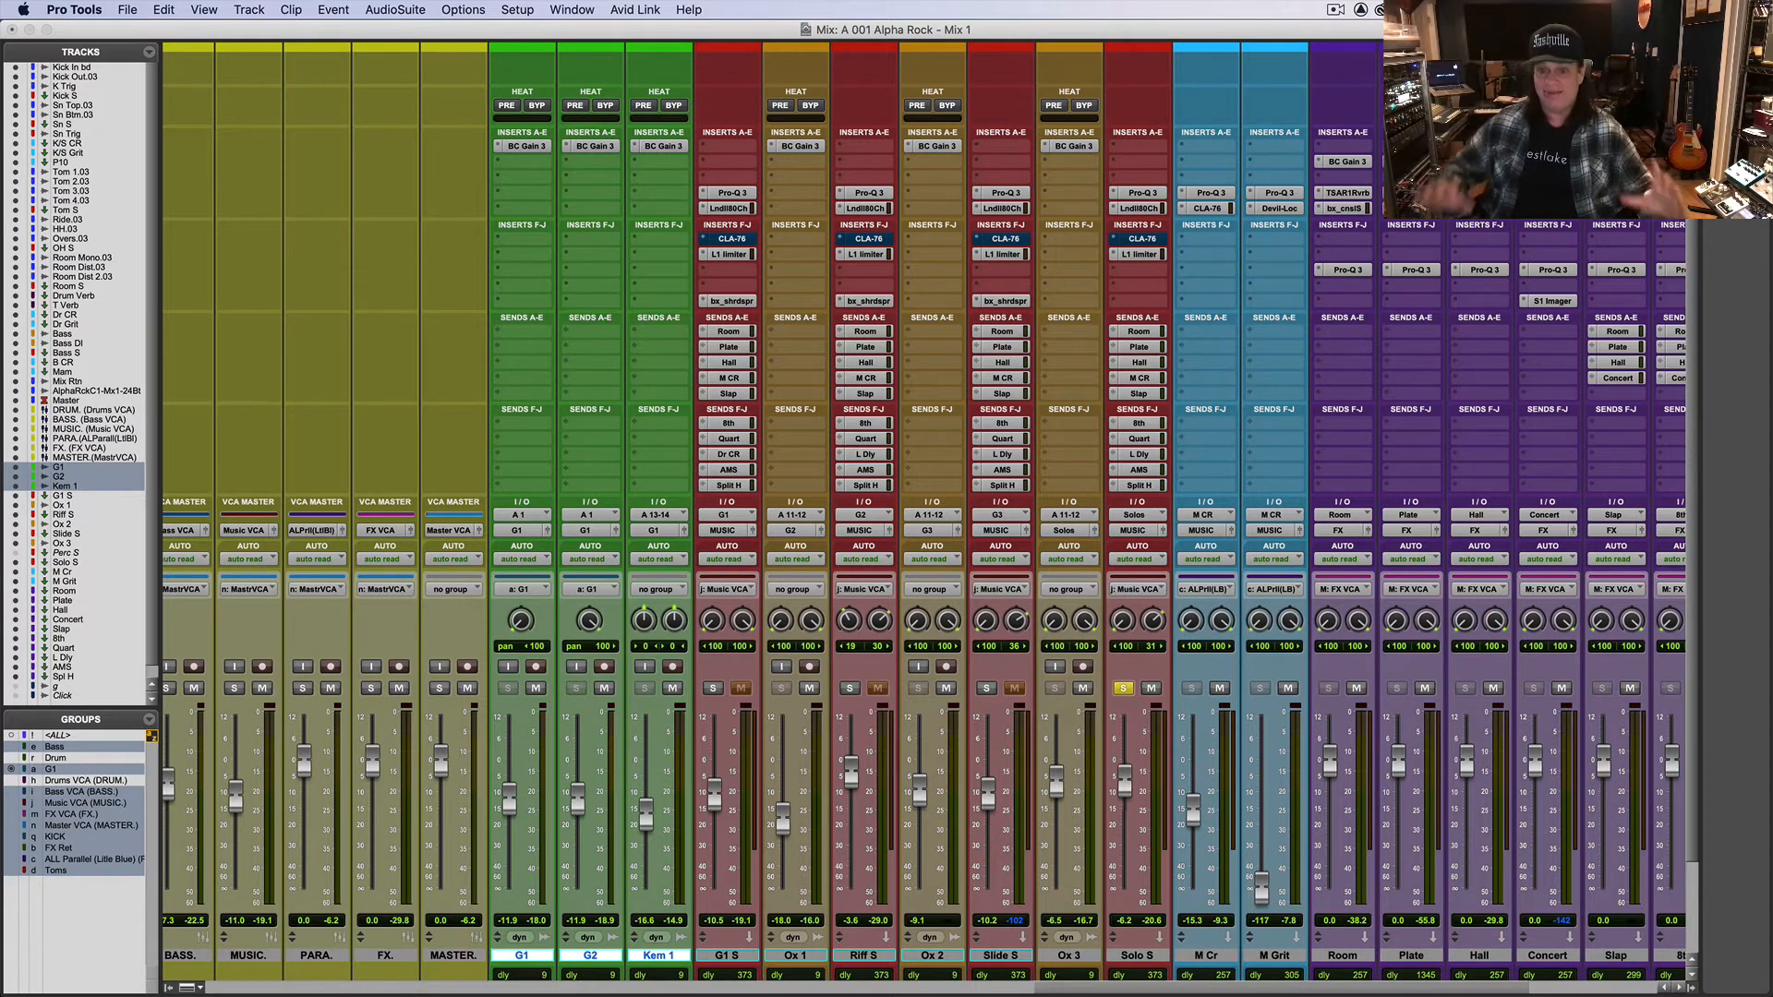
Step: Play the song from just before the first solo clip on Ox 3 to audition the solo entry
key(super+equal)
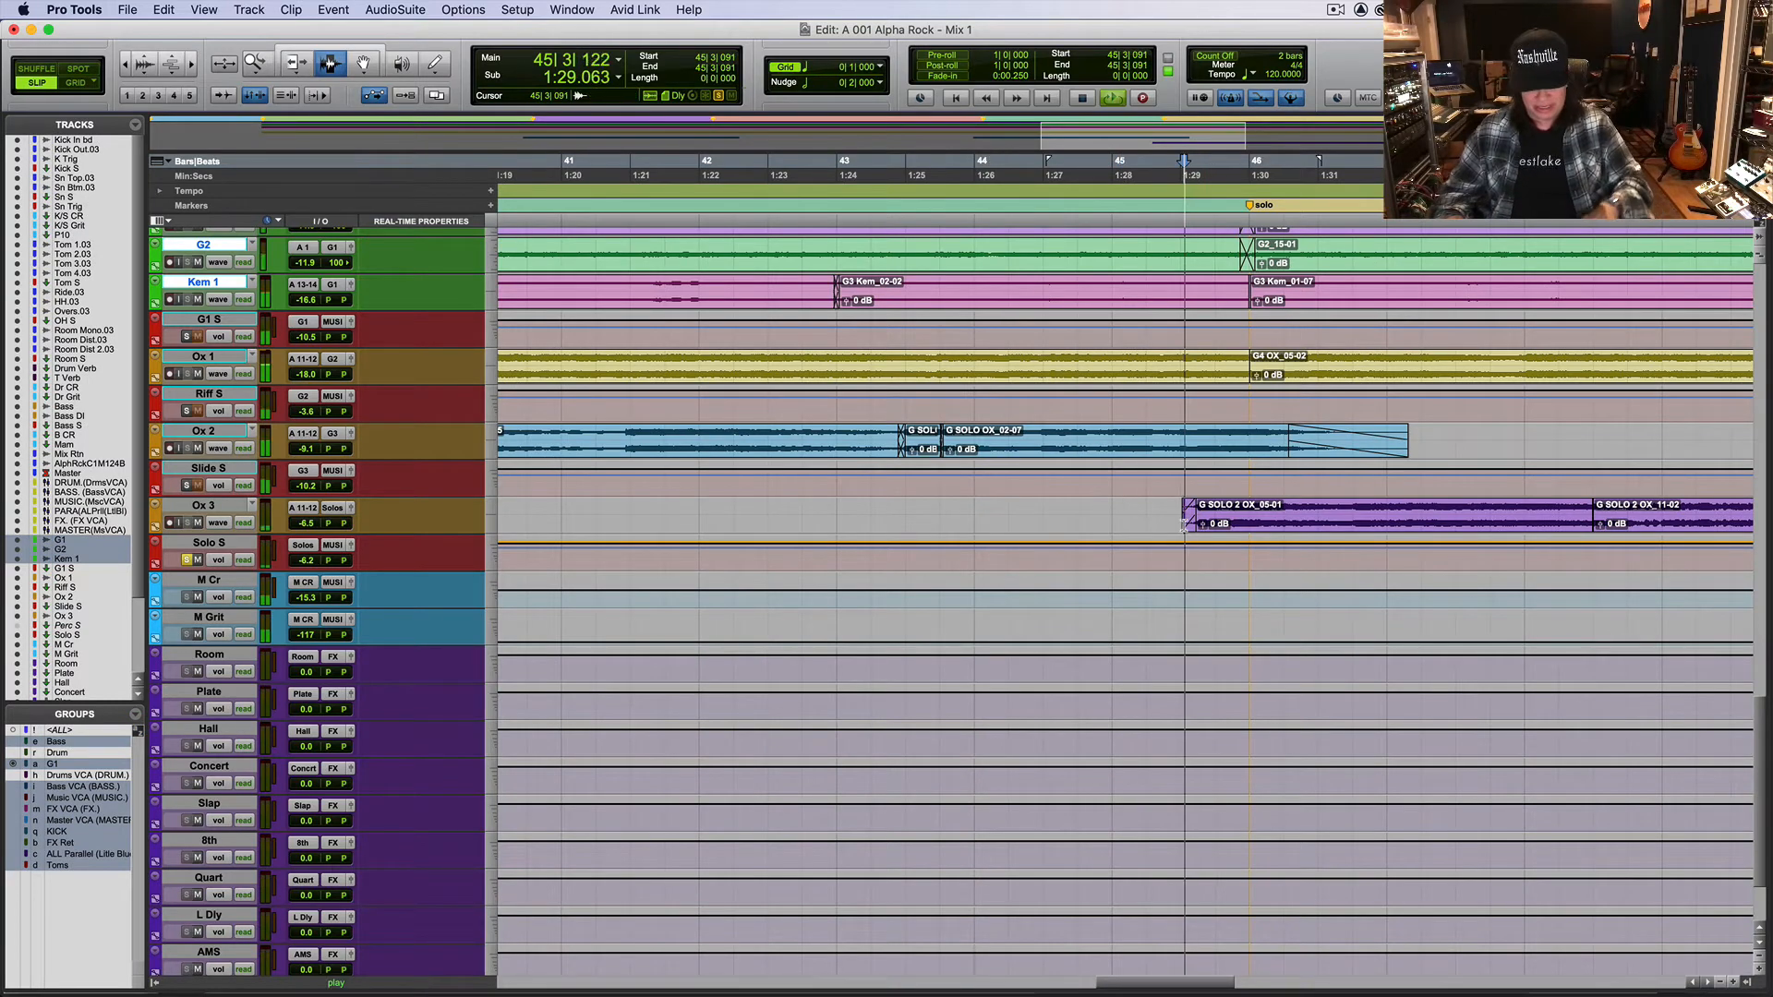
key(super+equal)
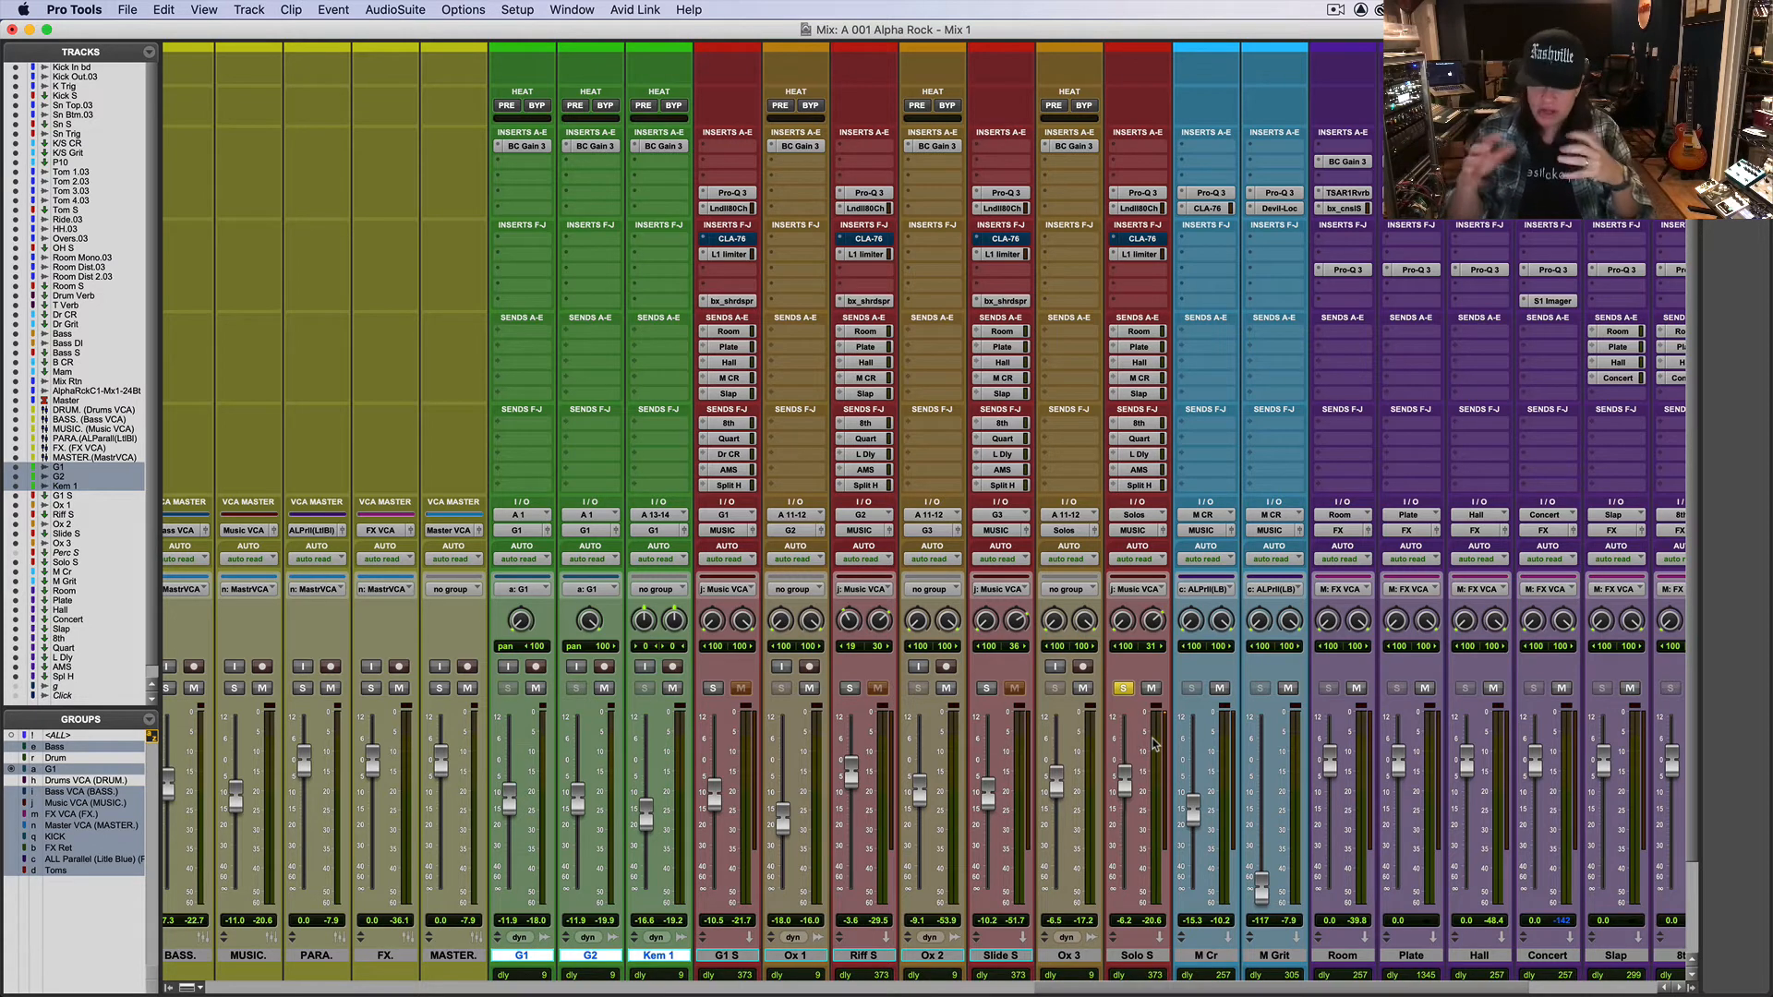
key(super+equal)
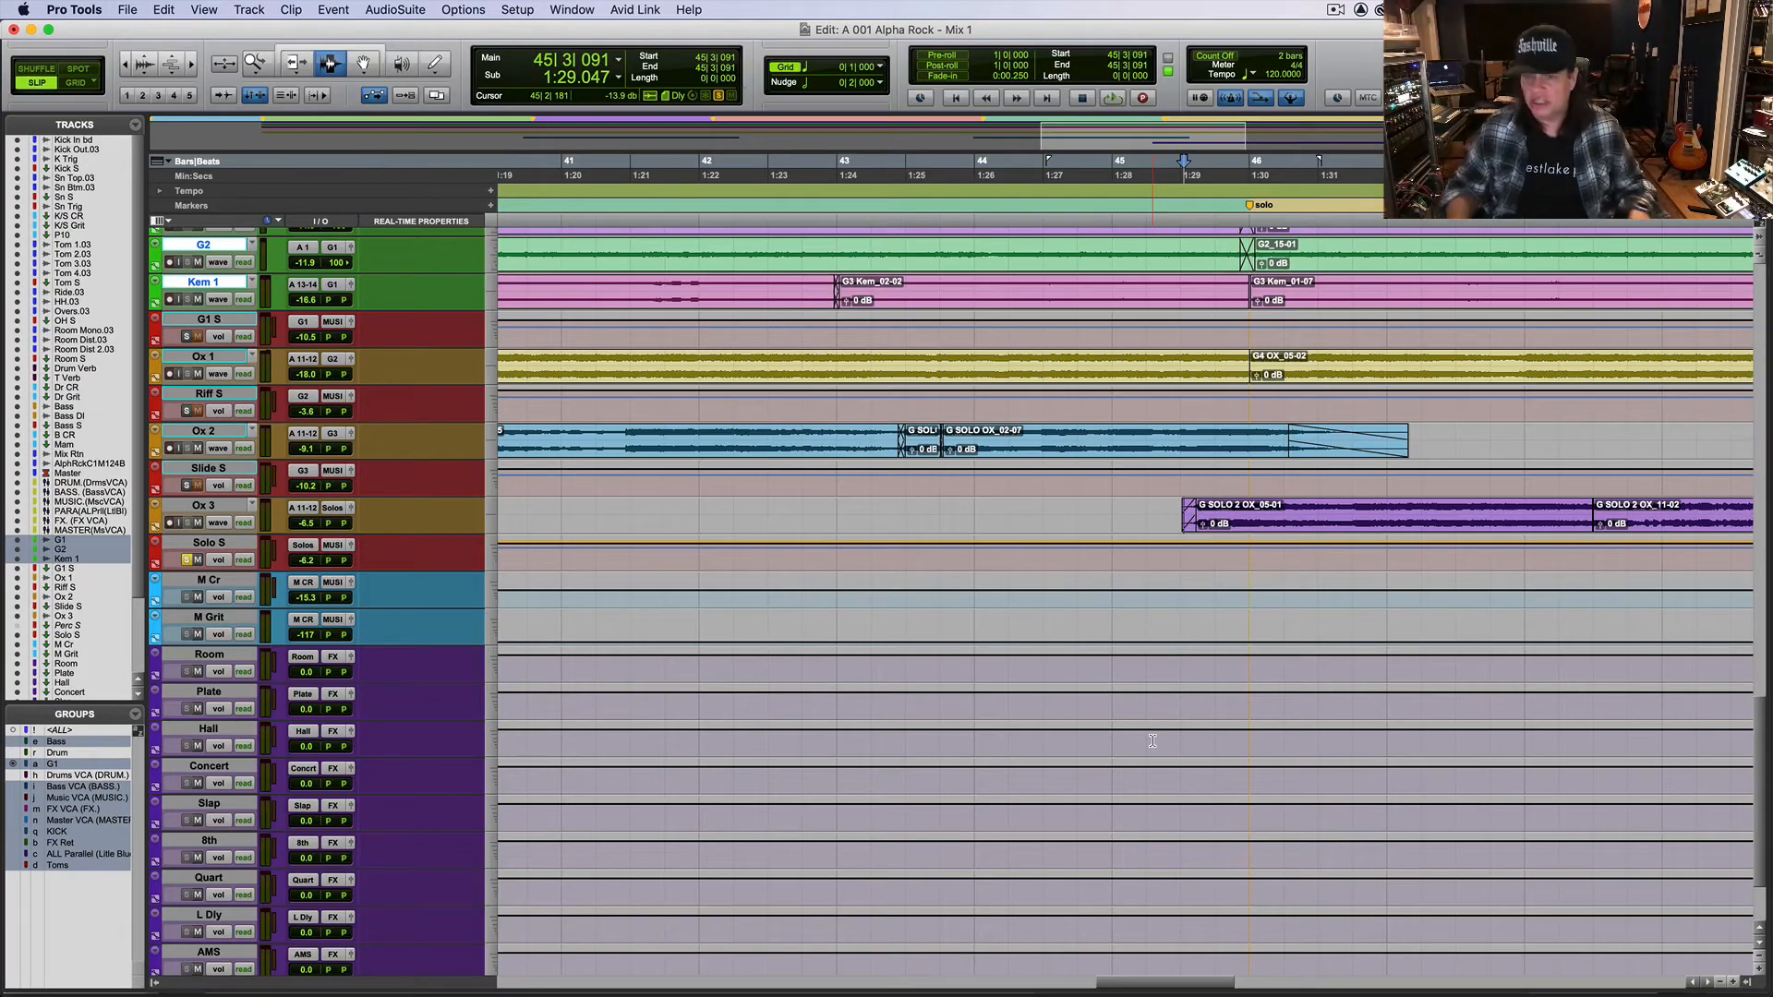
click(1174, 506)
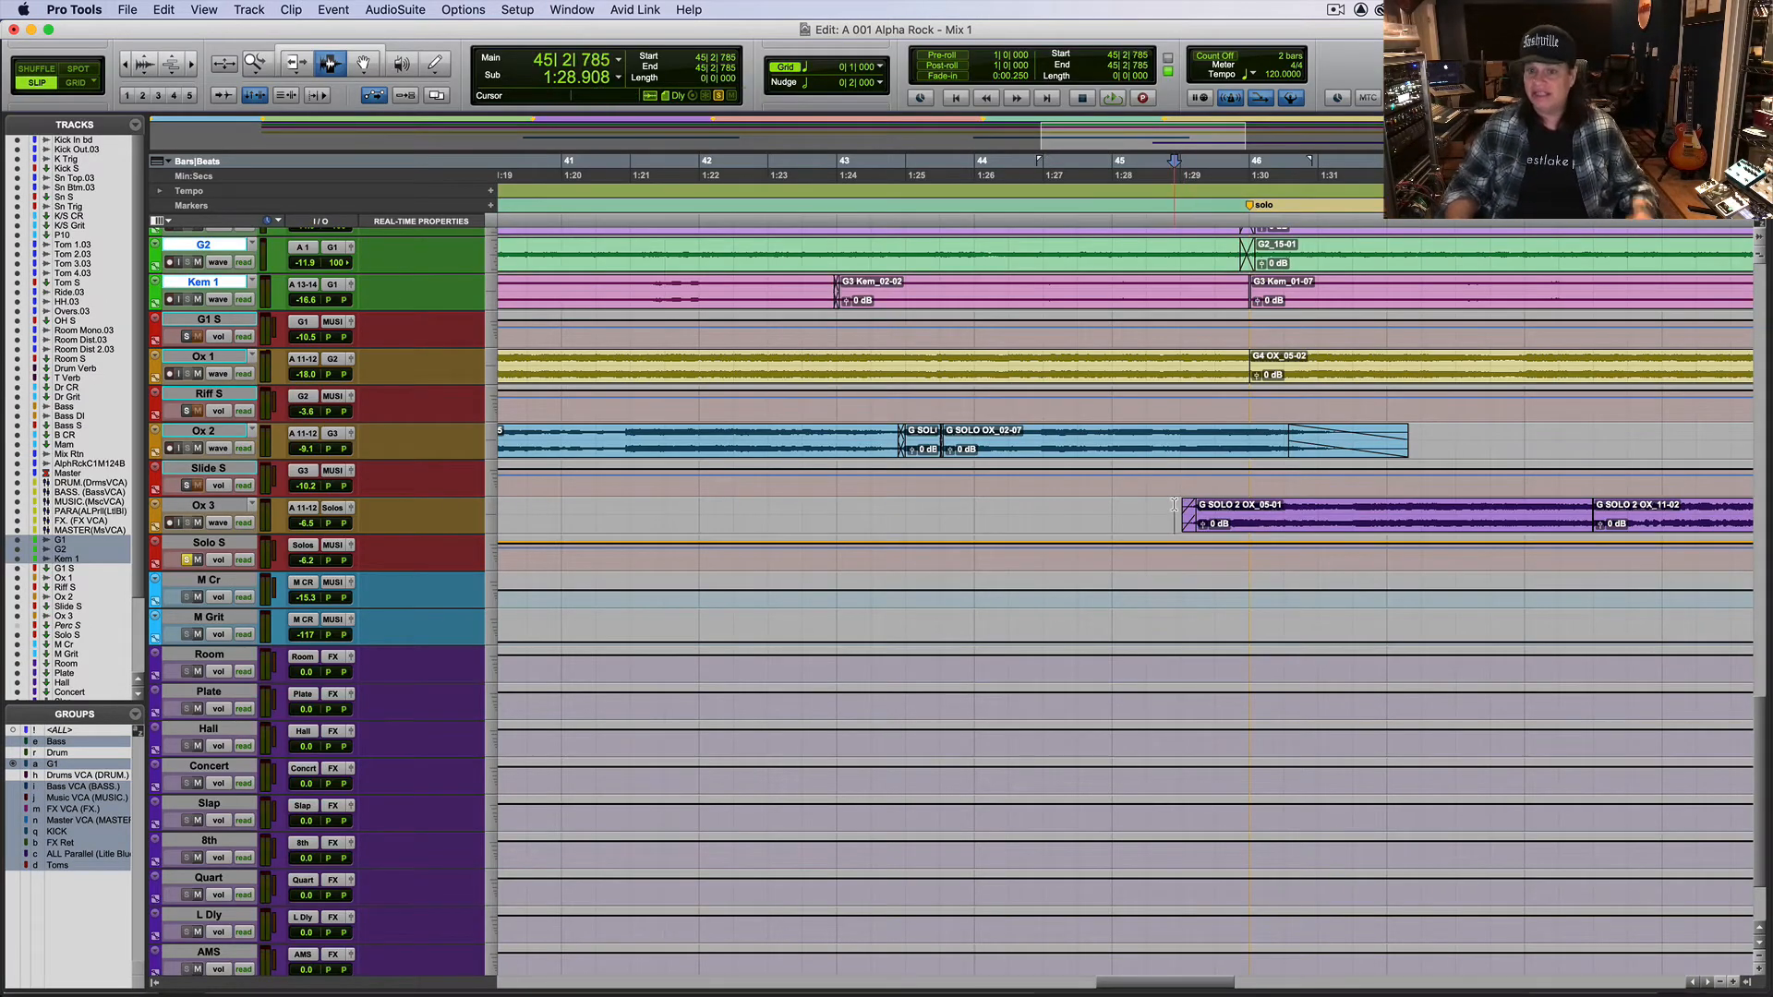
key(space)
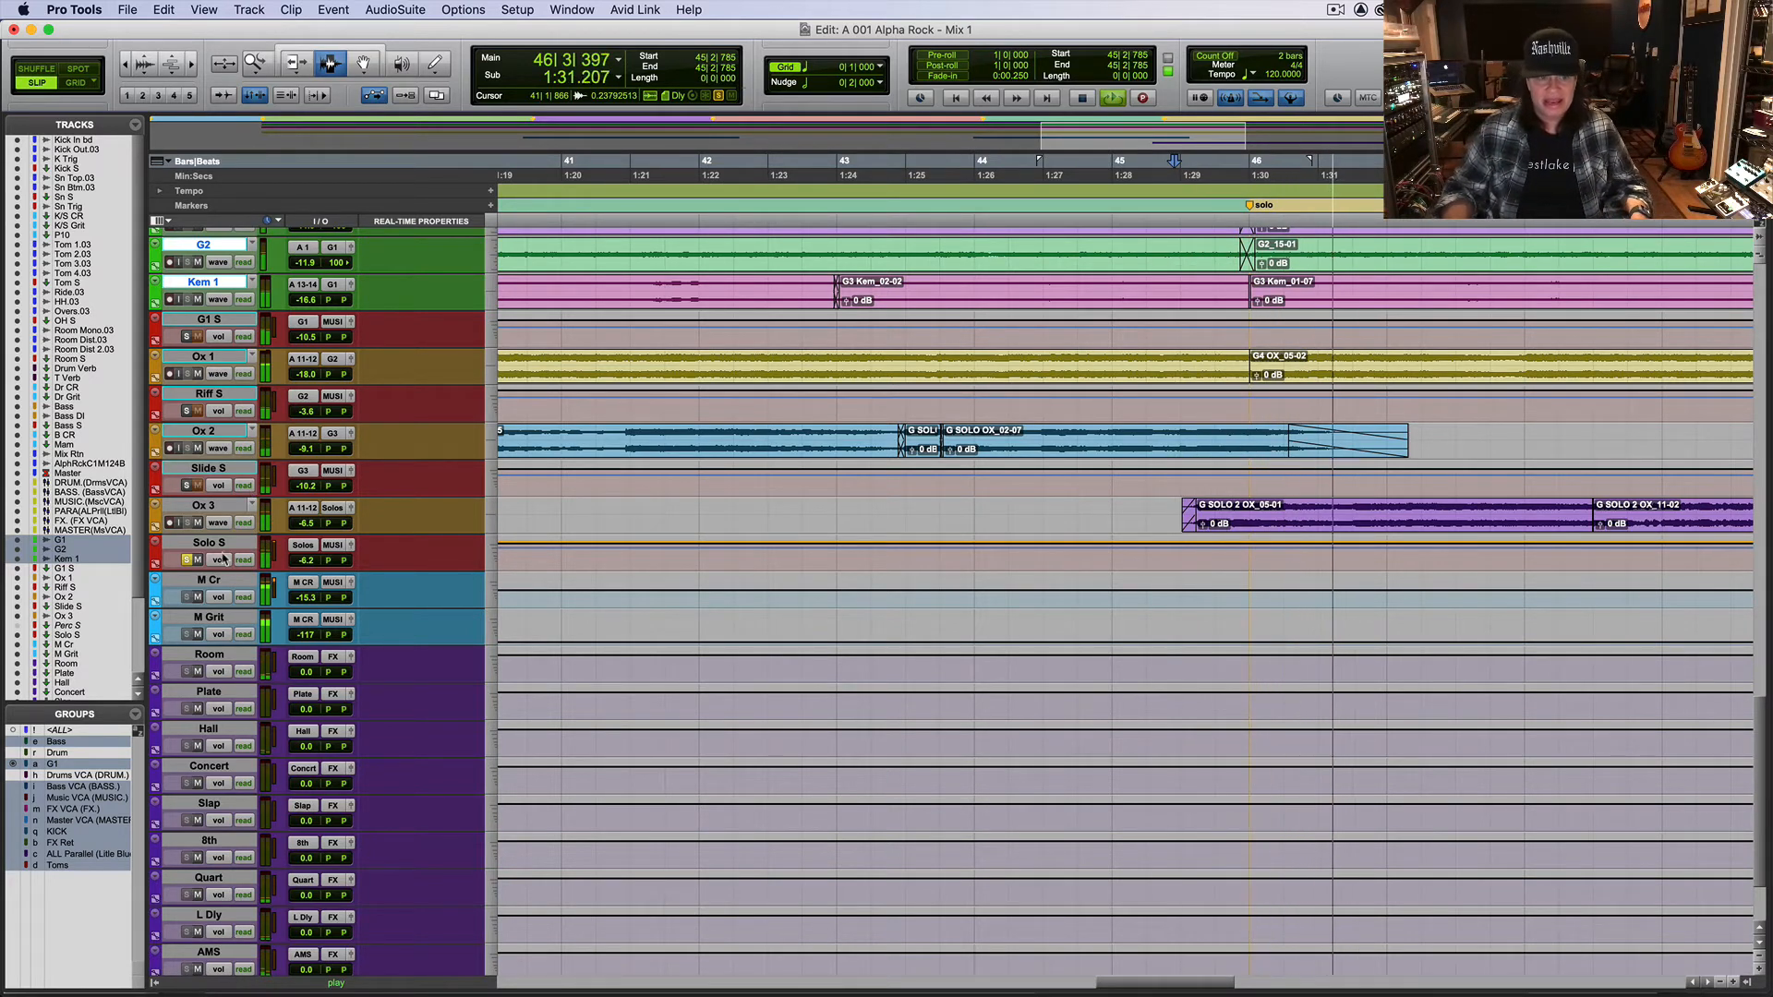
Step: Lower the clip gain of the last solo clip on Ox 3 to -2.3 dB
key(r)
key(r)
key(r)
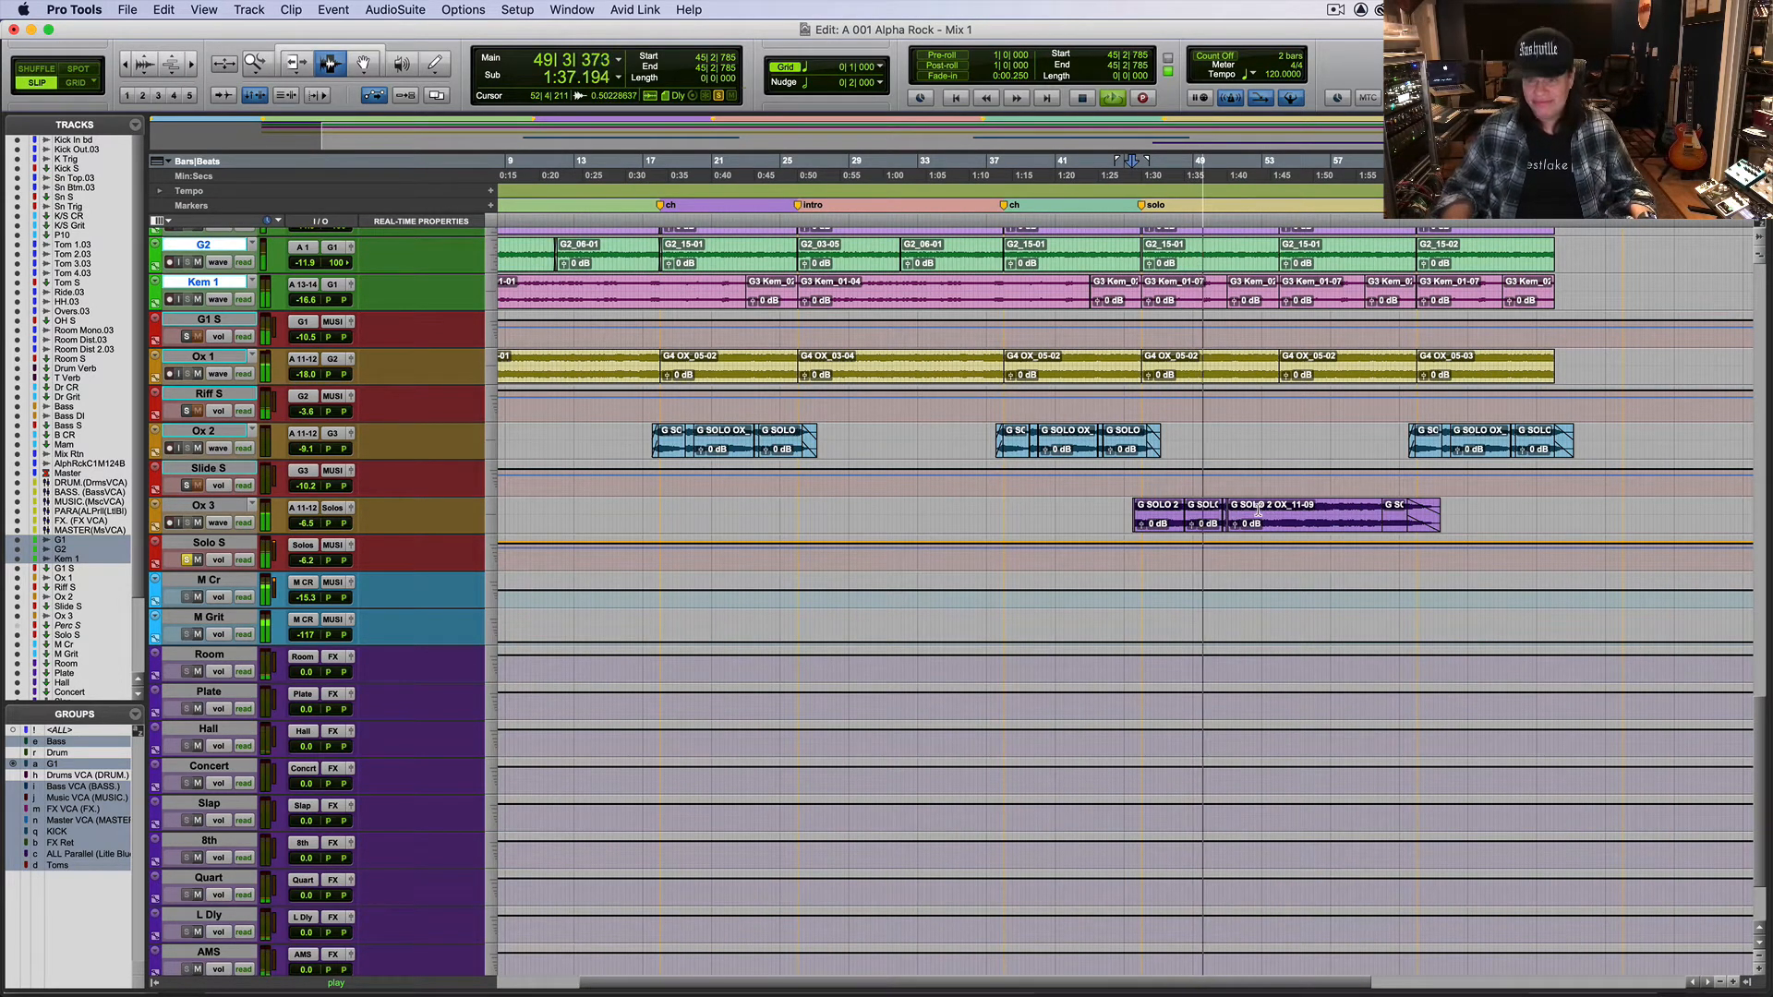
key(t)
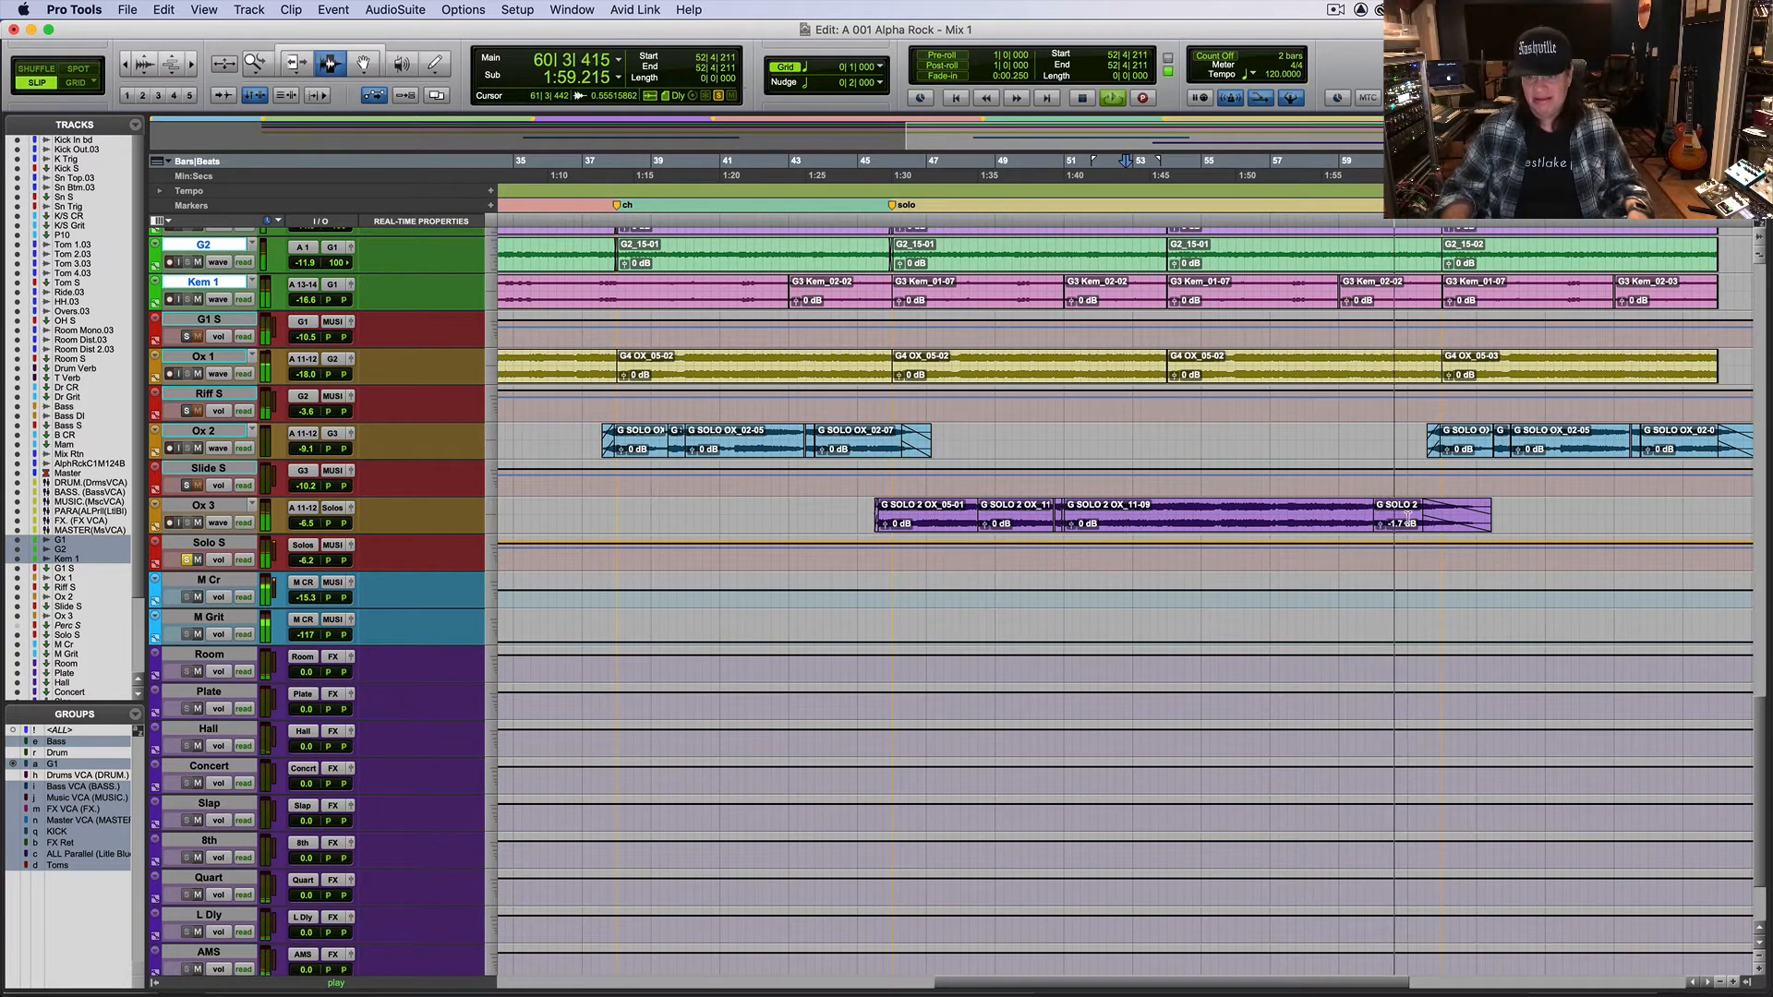
drag(1380, 528, 1380, 541)
Step: Take Solo S out of solo, replay from bar 44 in the full mix and raise the Solo S fader to -5.9 dB
click(823, 517)
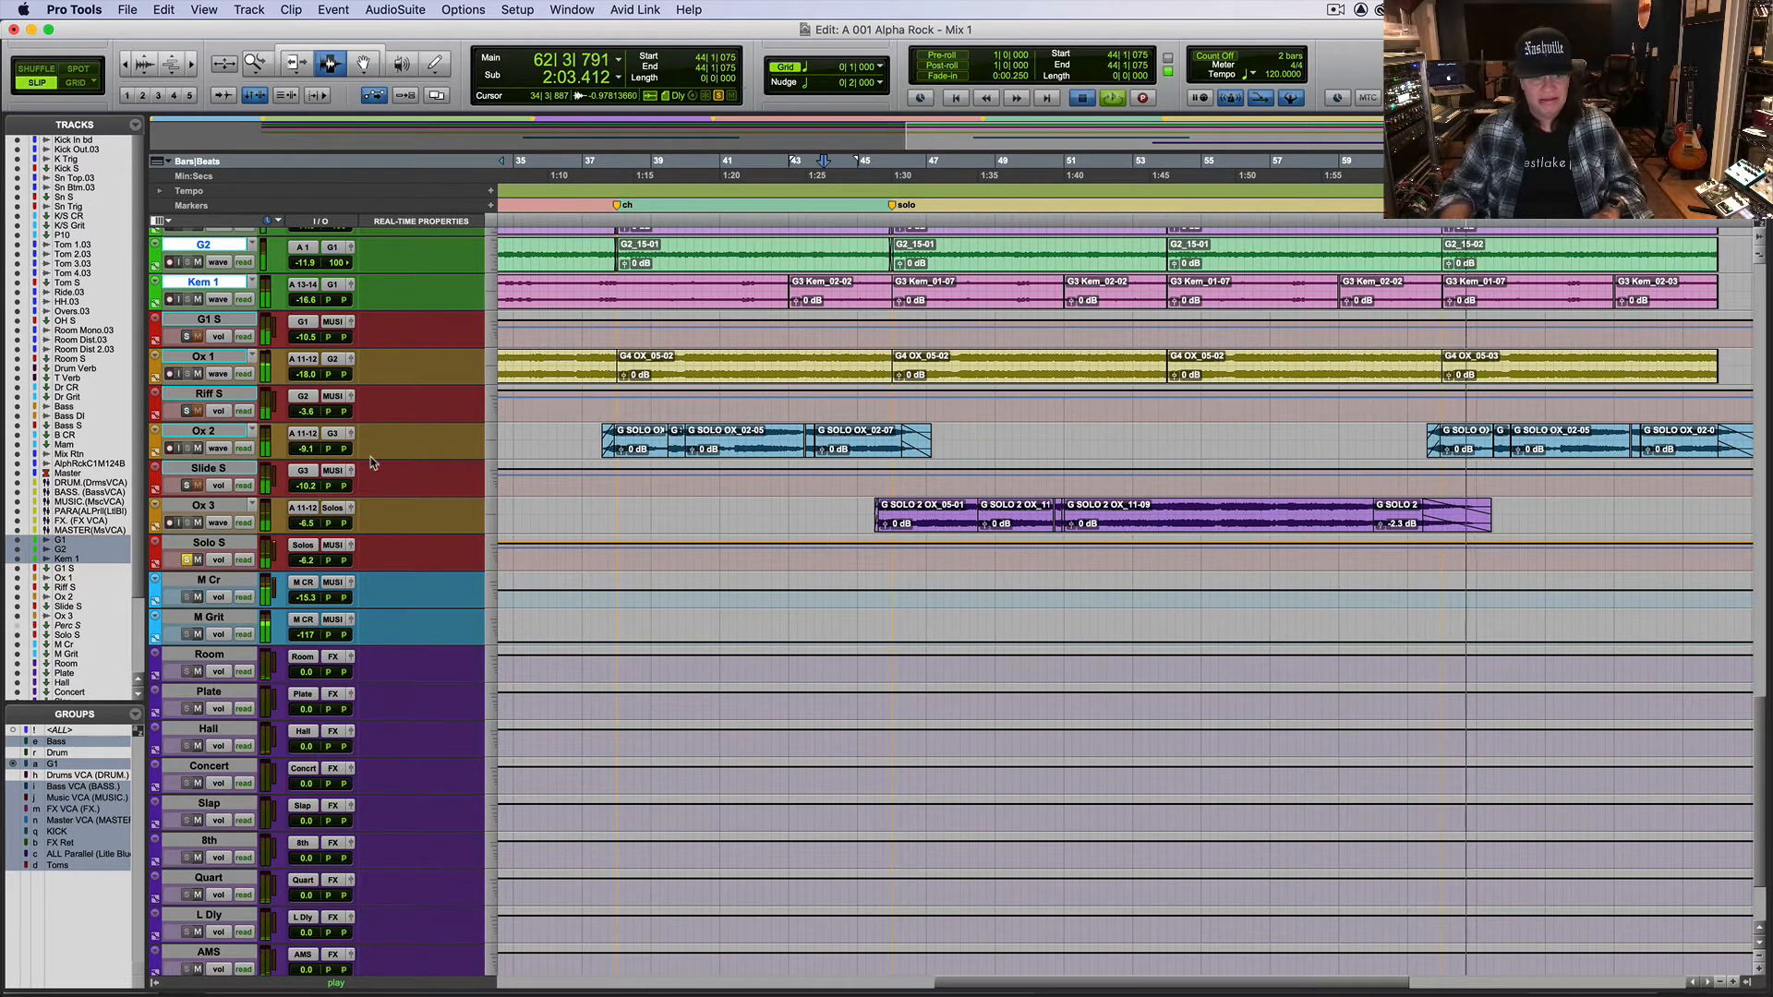
key(space)
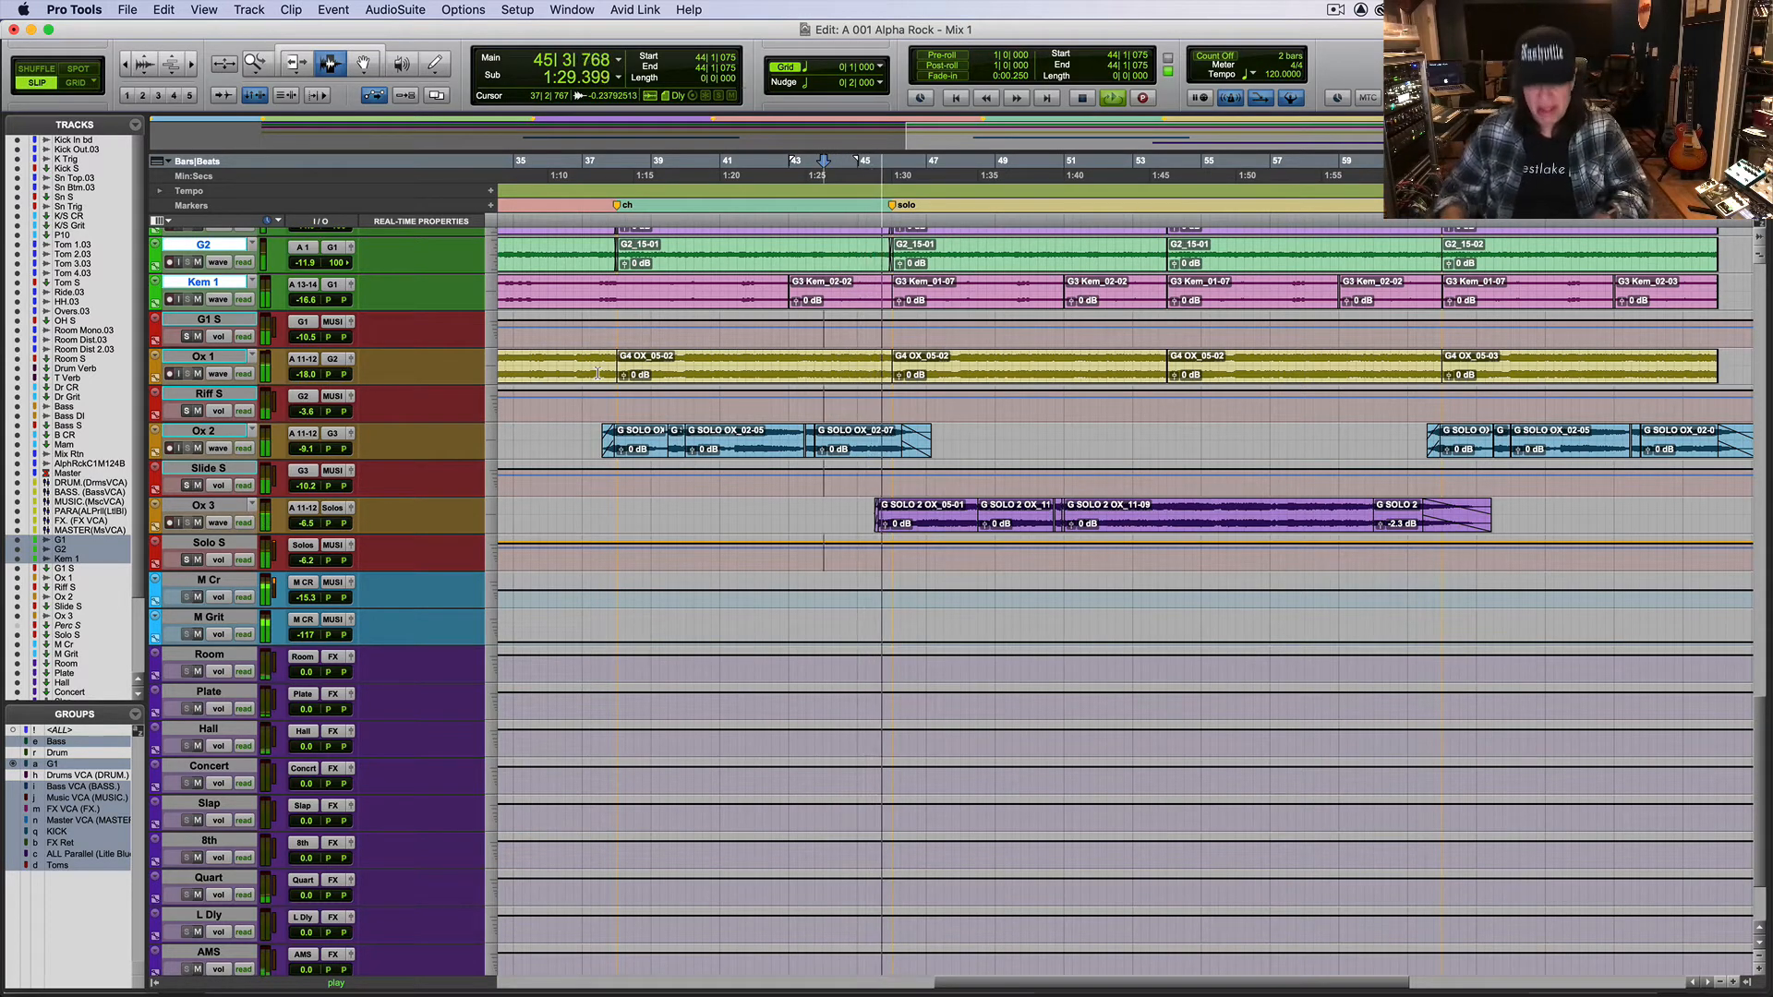
key(super+equal)
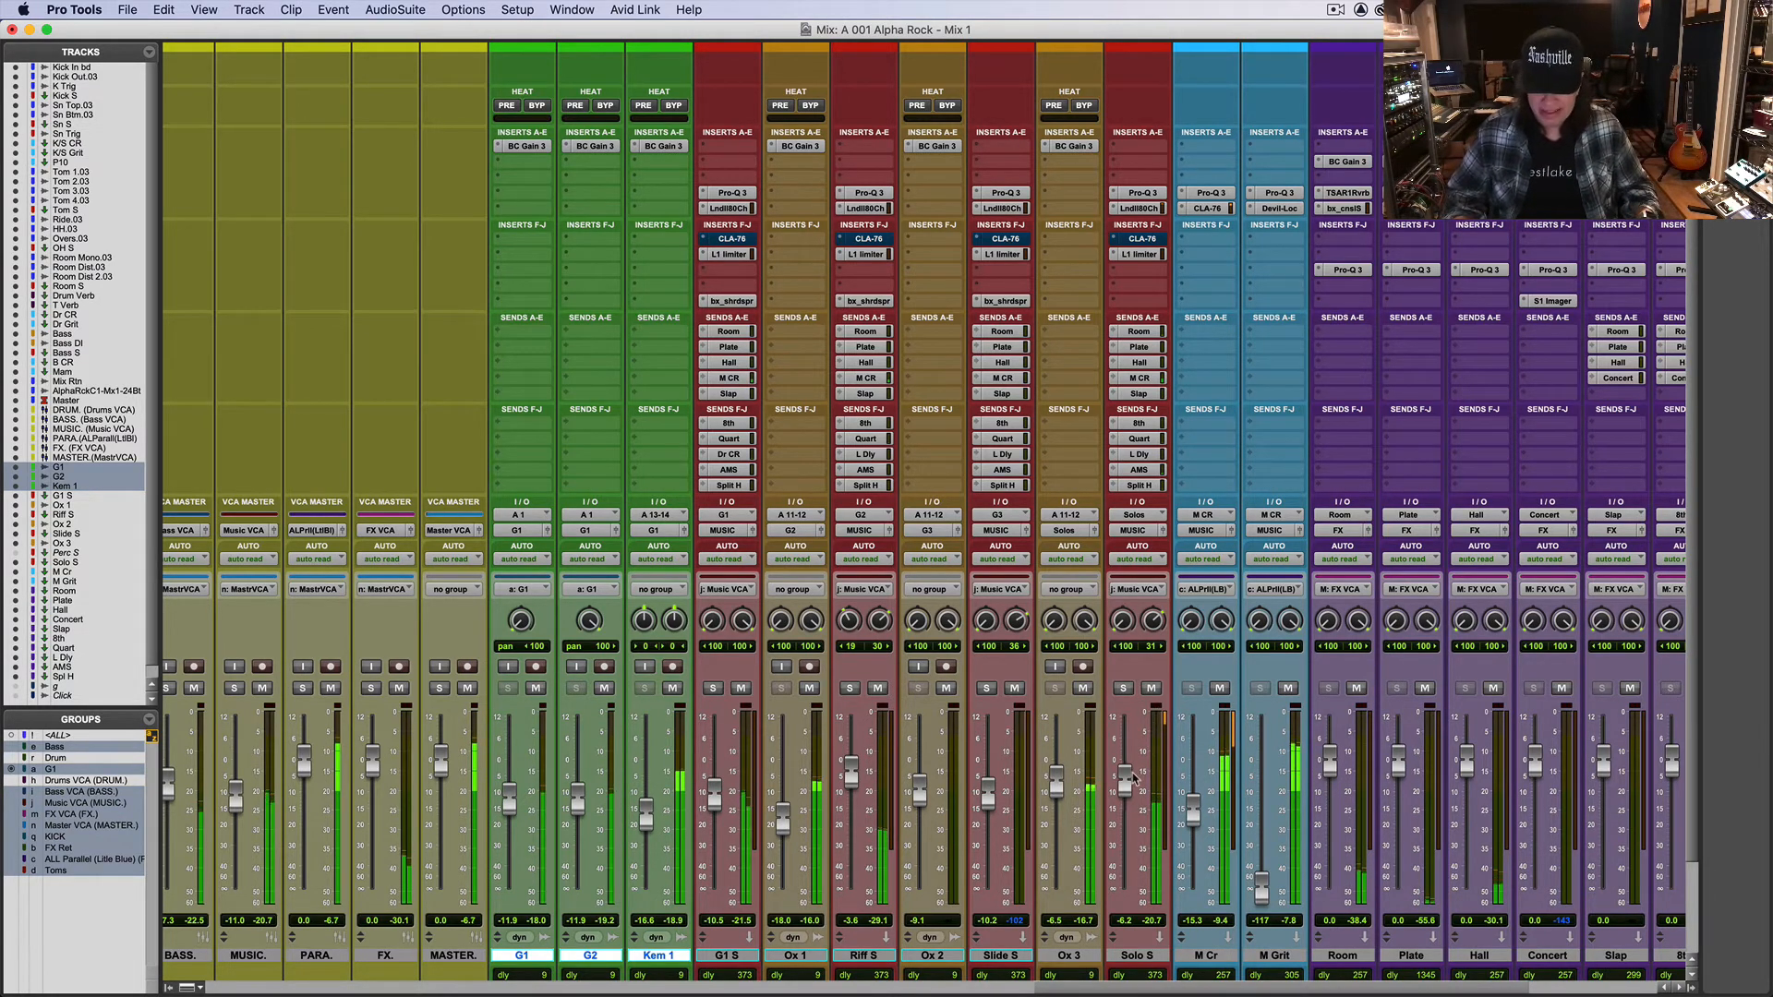
drag(1133, 783, 1135, 779)
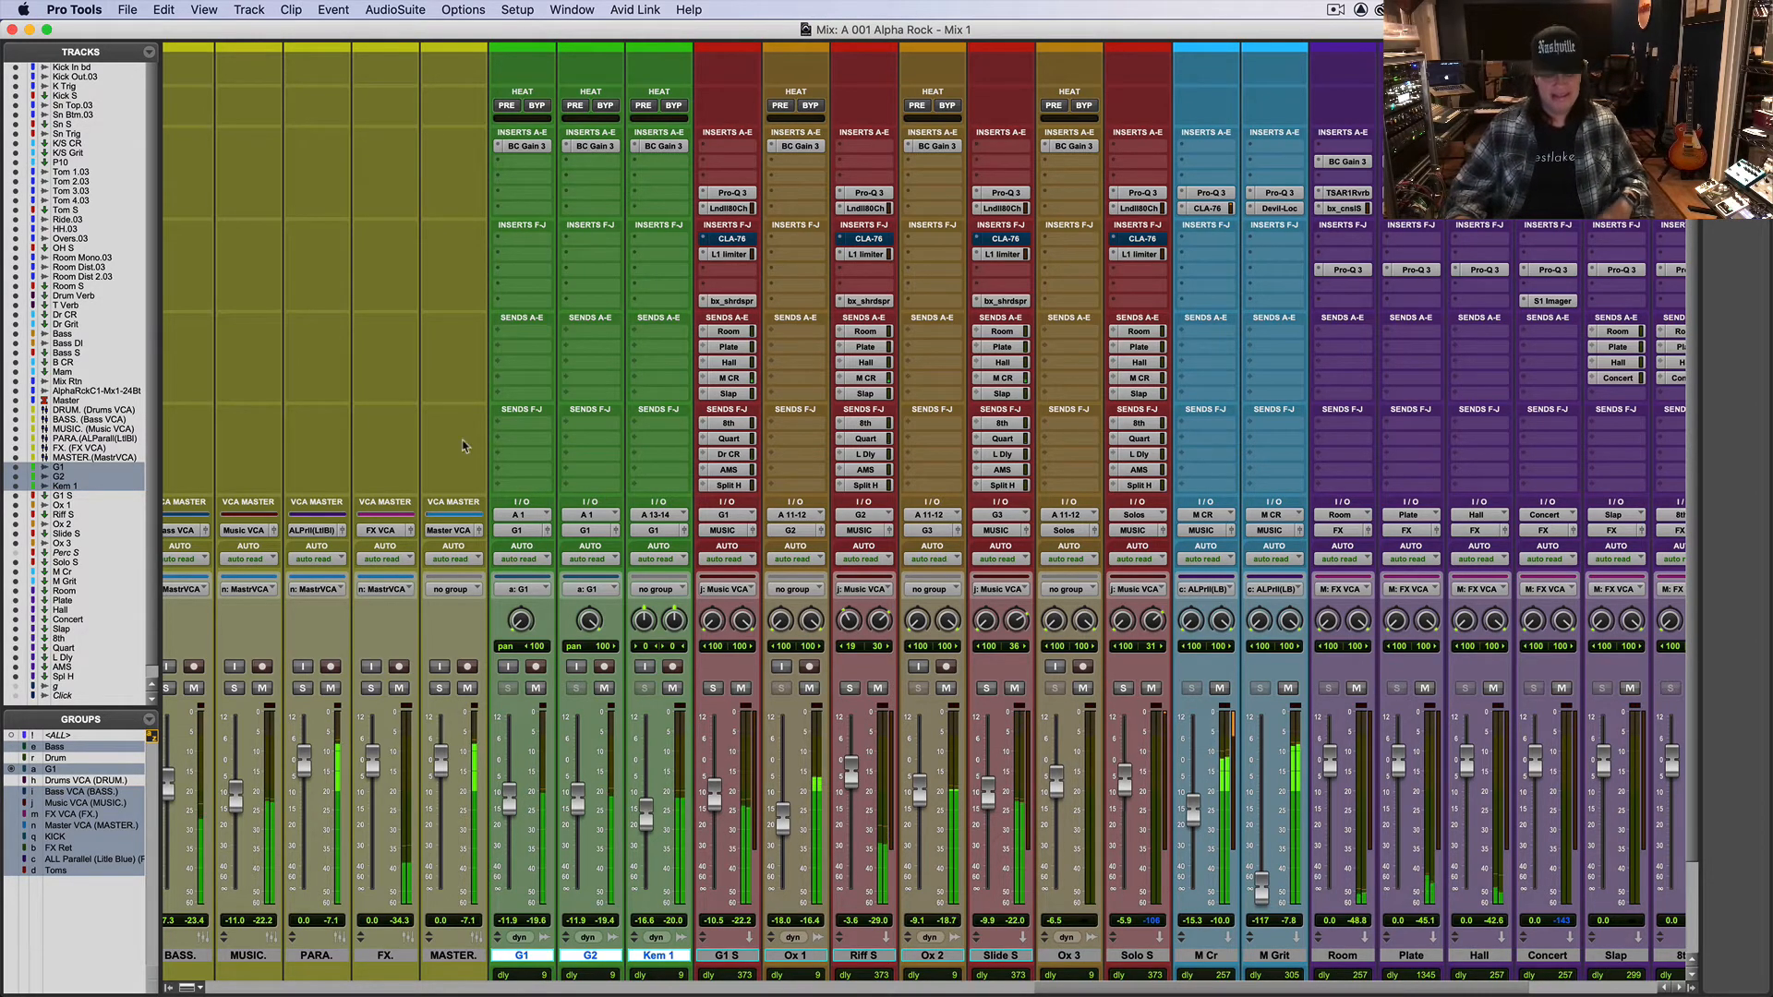
Step: Stop playback, return to the start of the session and clear the selected clips from the session
key(super+equal)
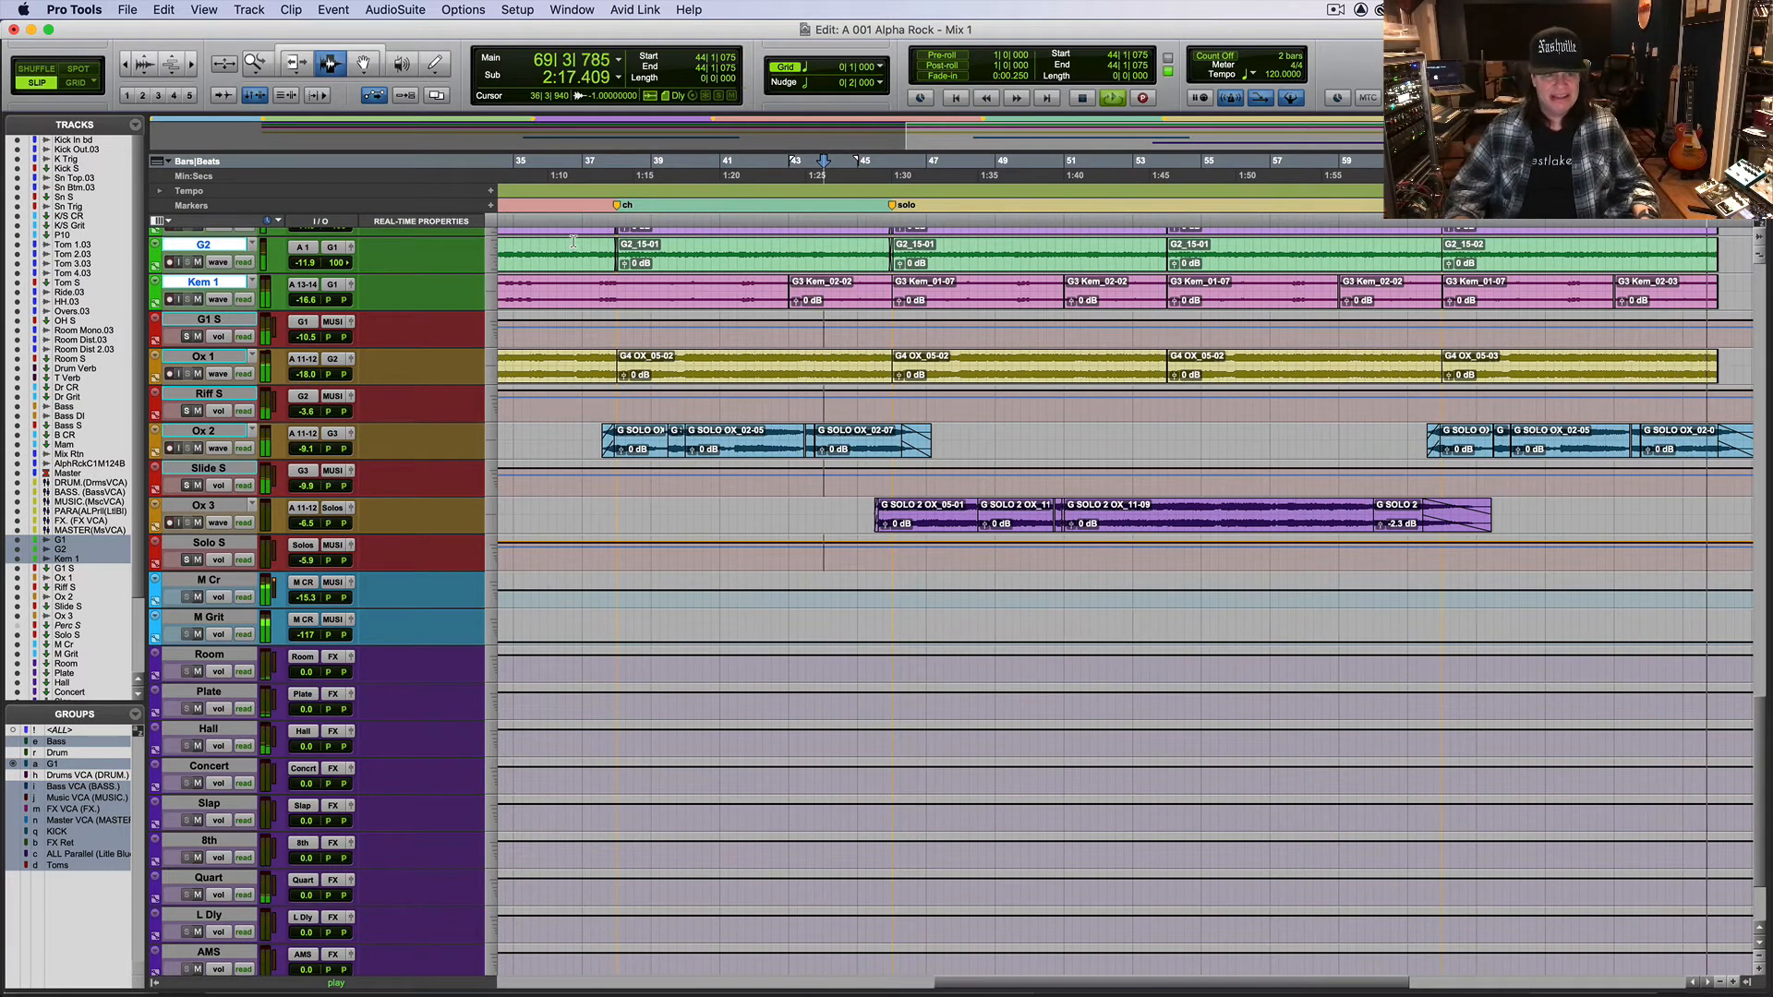
key(super+bracketleft)
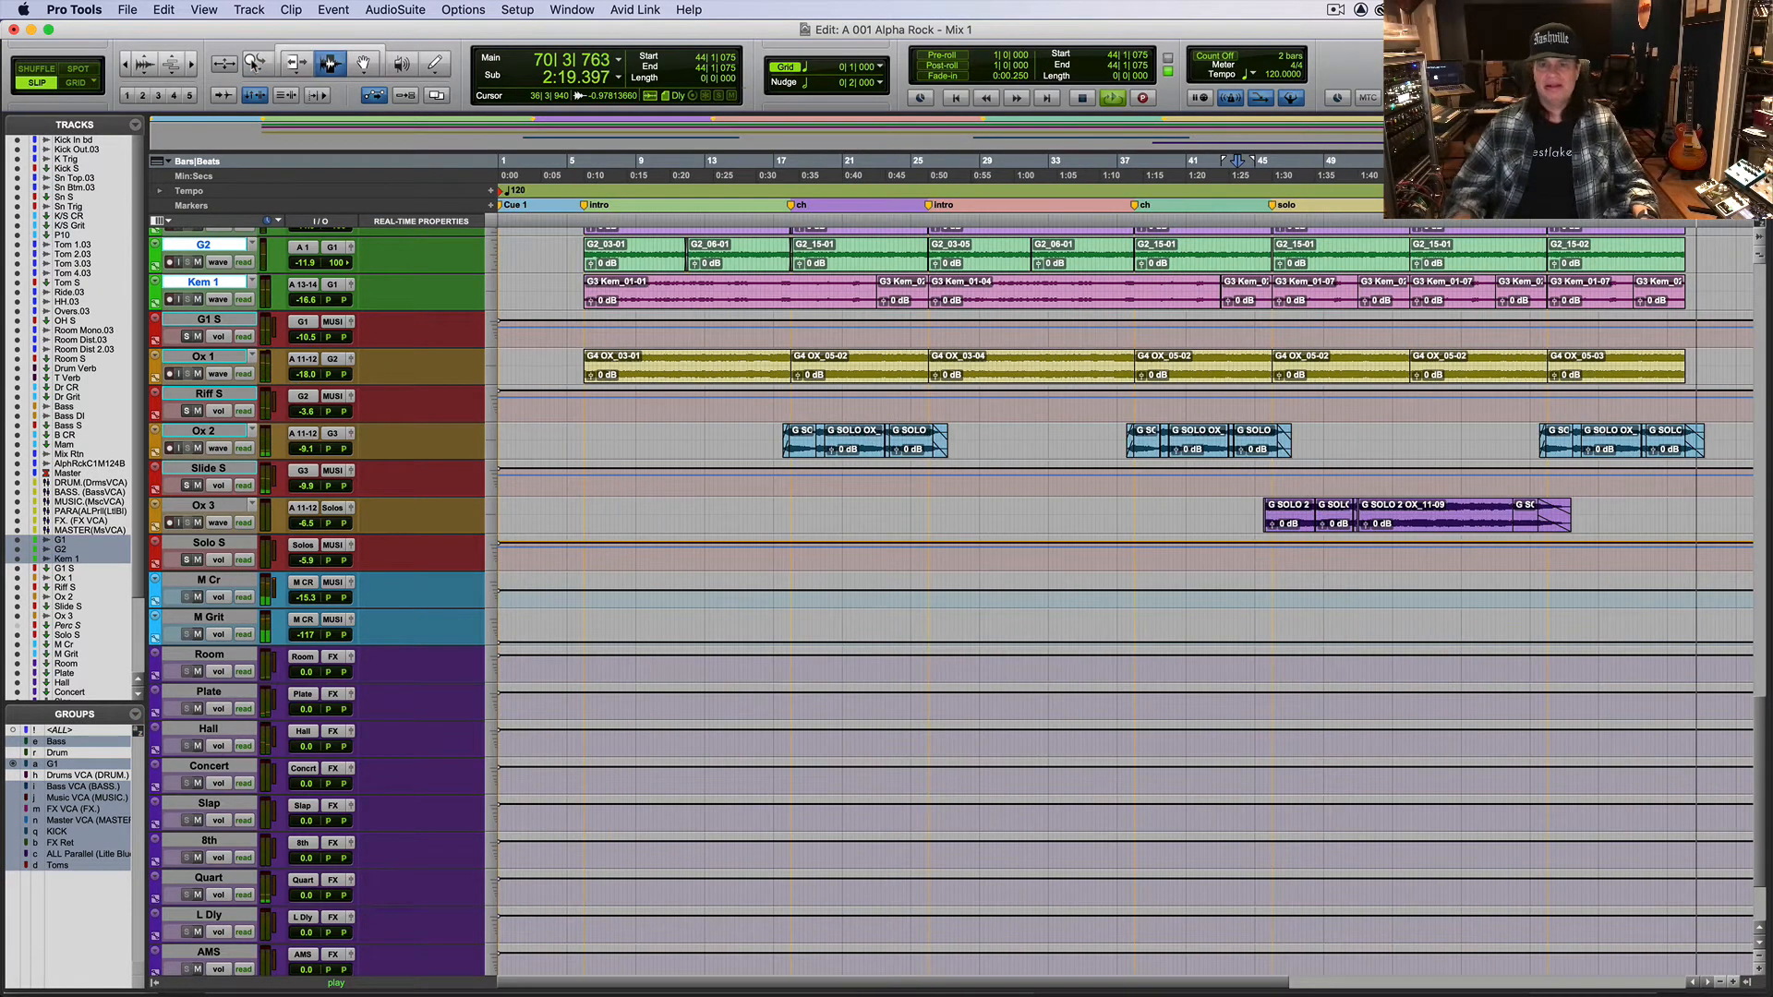
key(space)
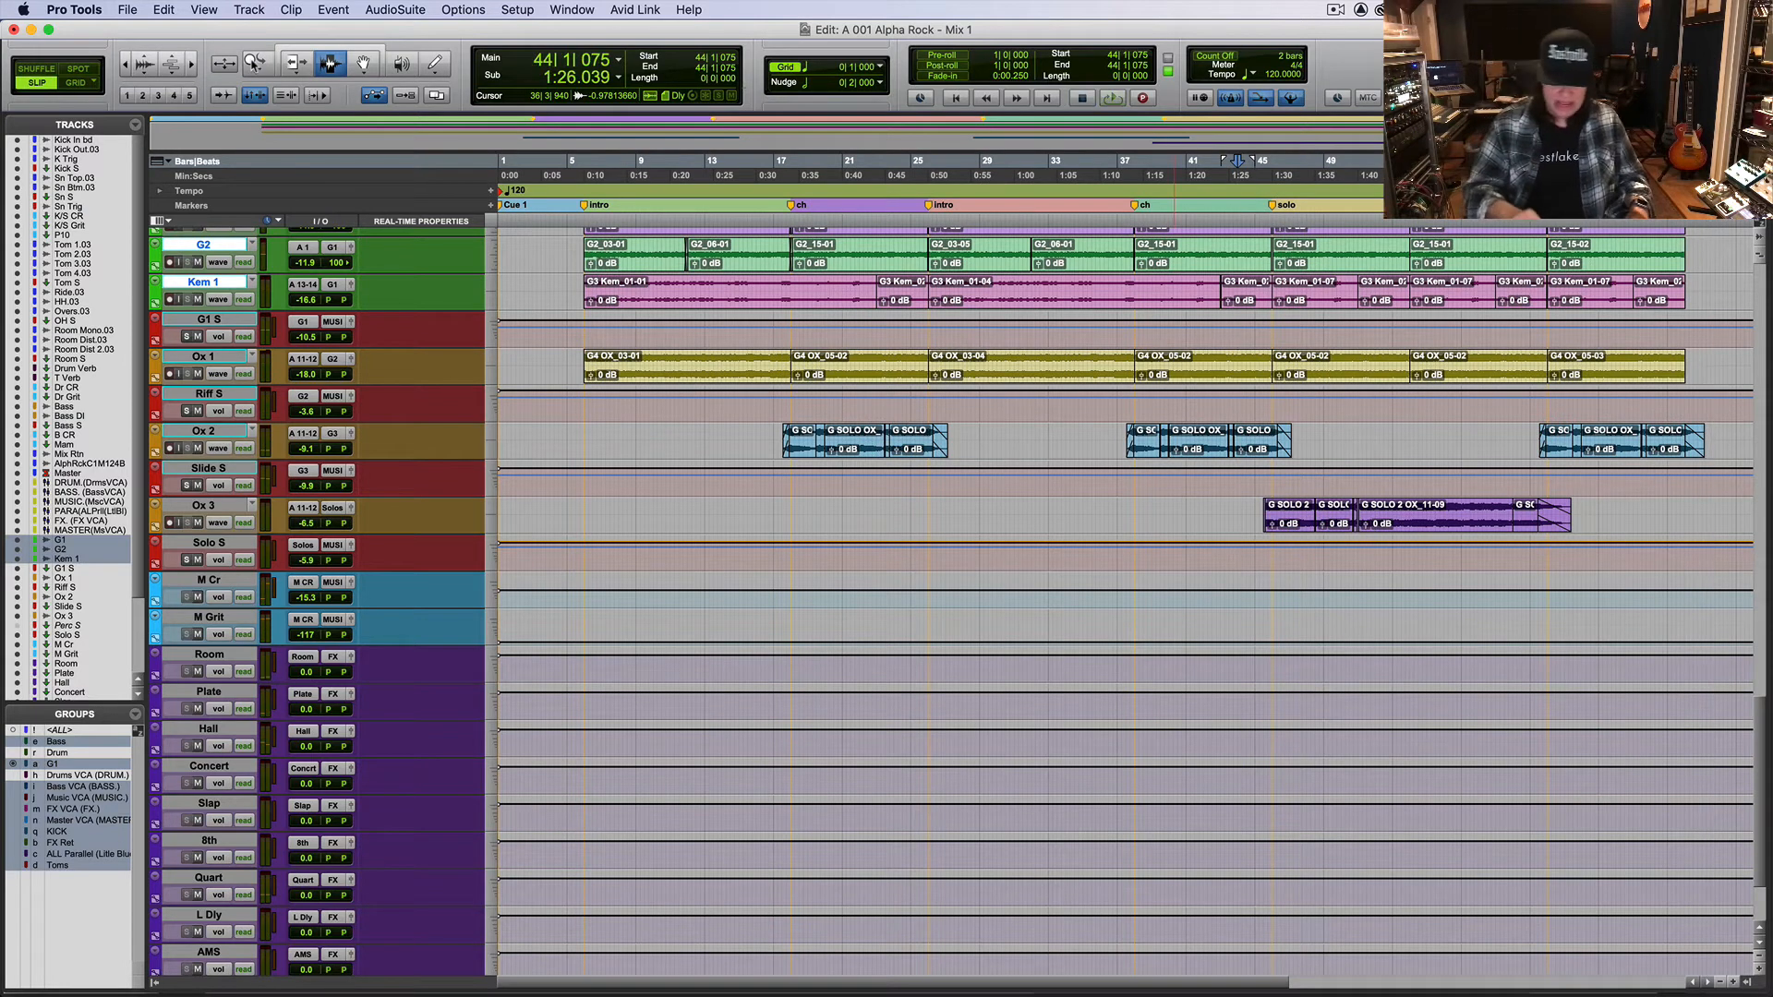
key(Return)
key(super+shift+b)
key(Return)
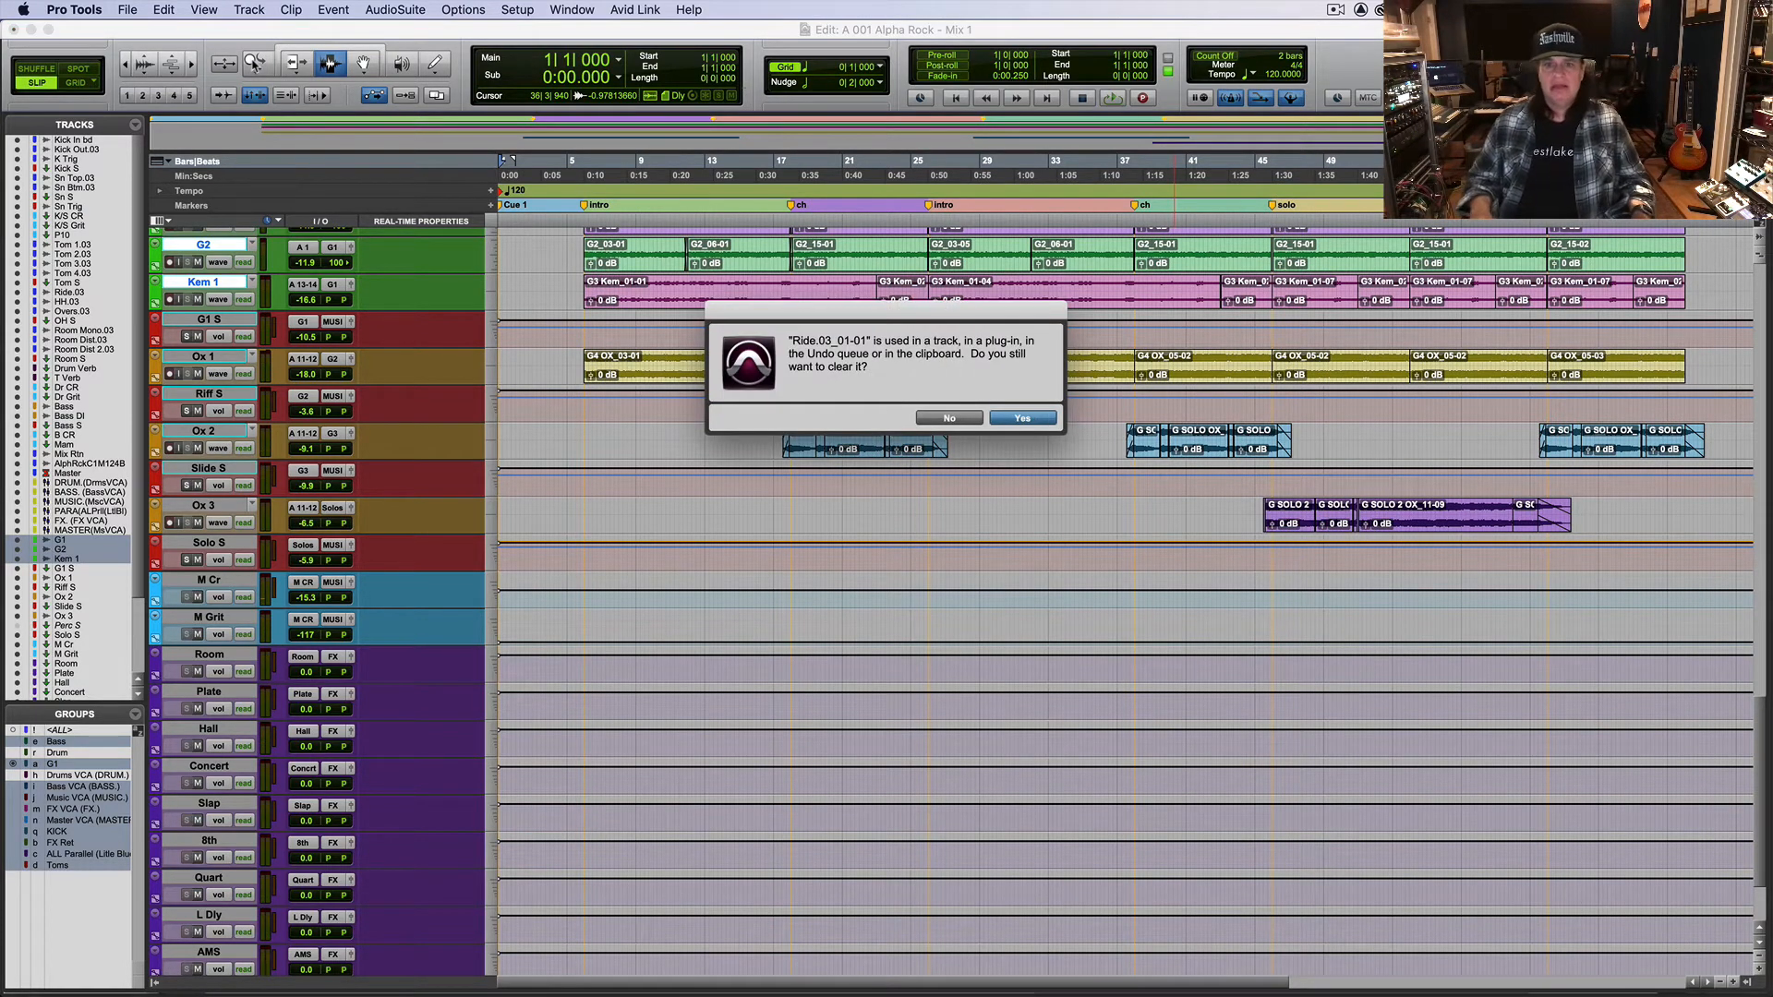
key(Return)
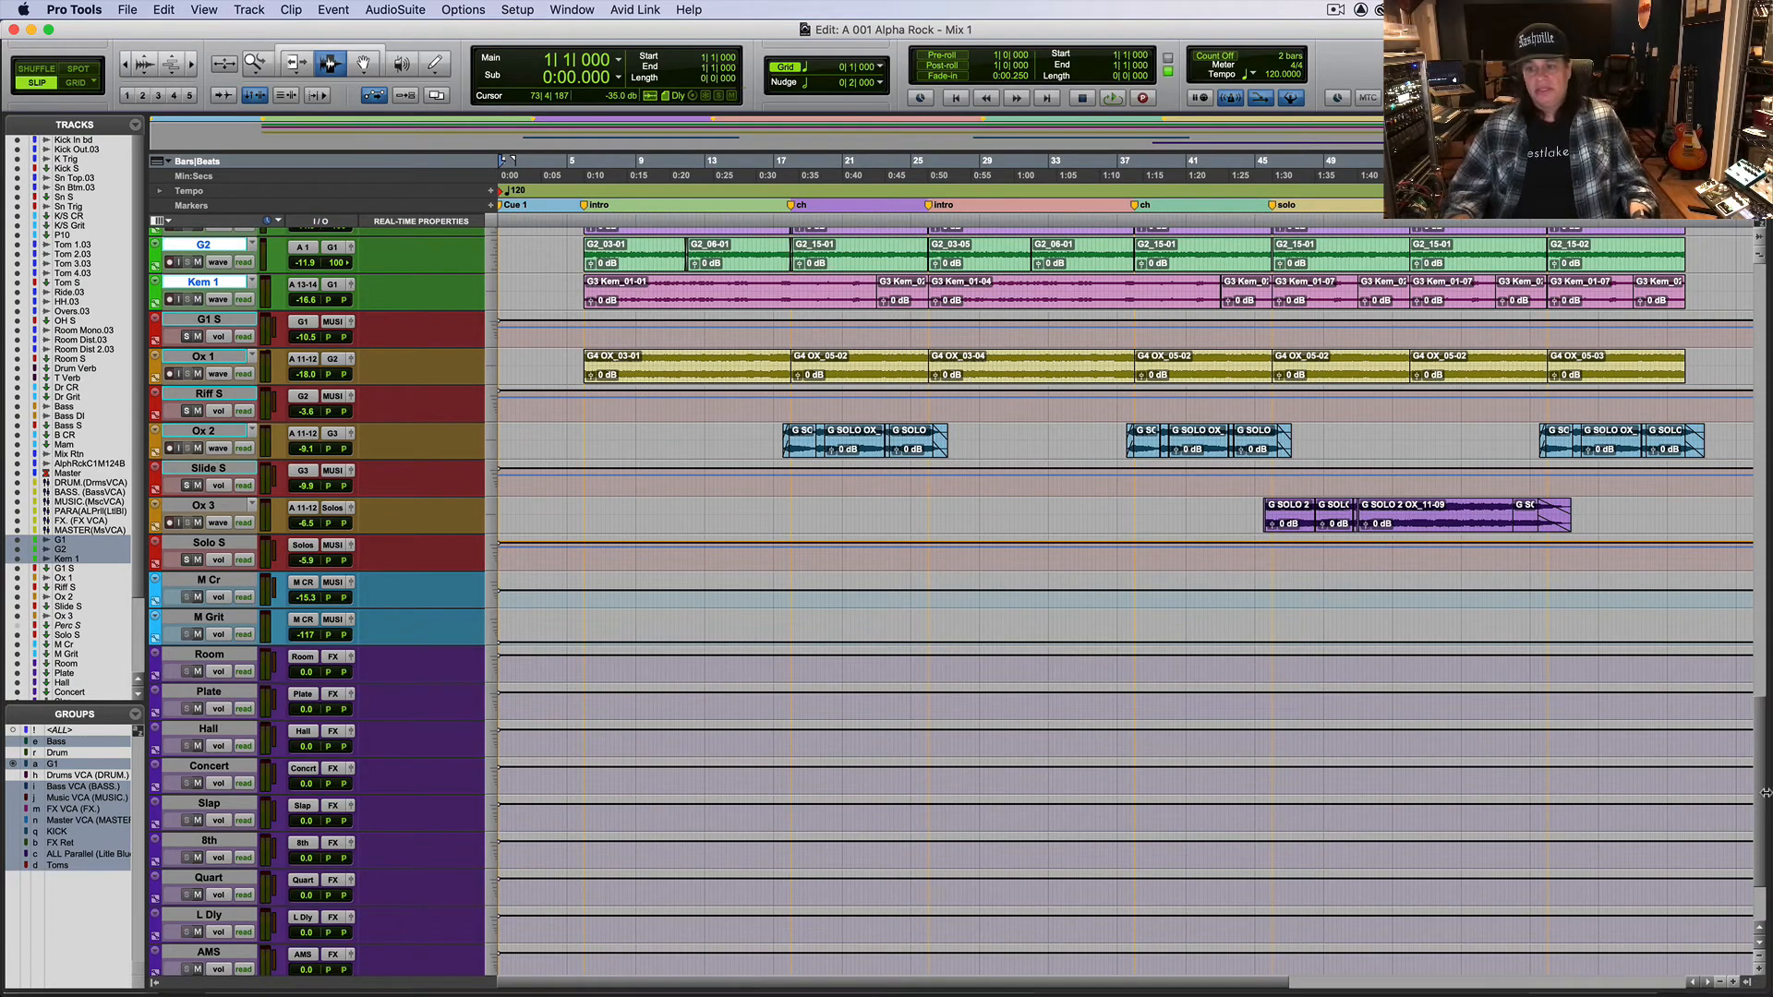
Step: Select the AlphRC1M124B mix print track and arm it for recording
drag(1762, 810, 1767, 326)
scroll(721, 600, down, 15)
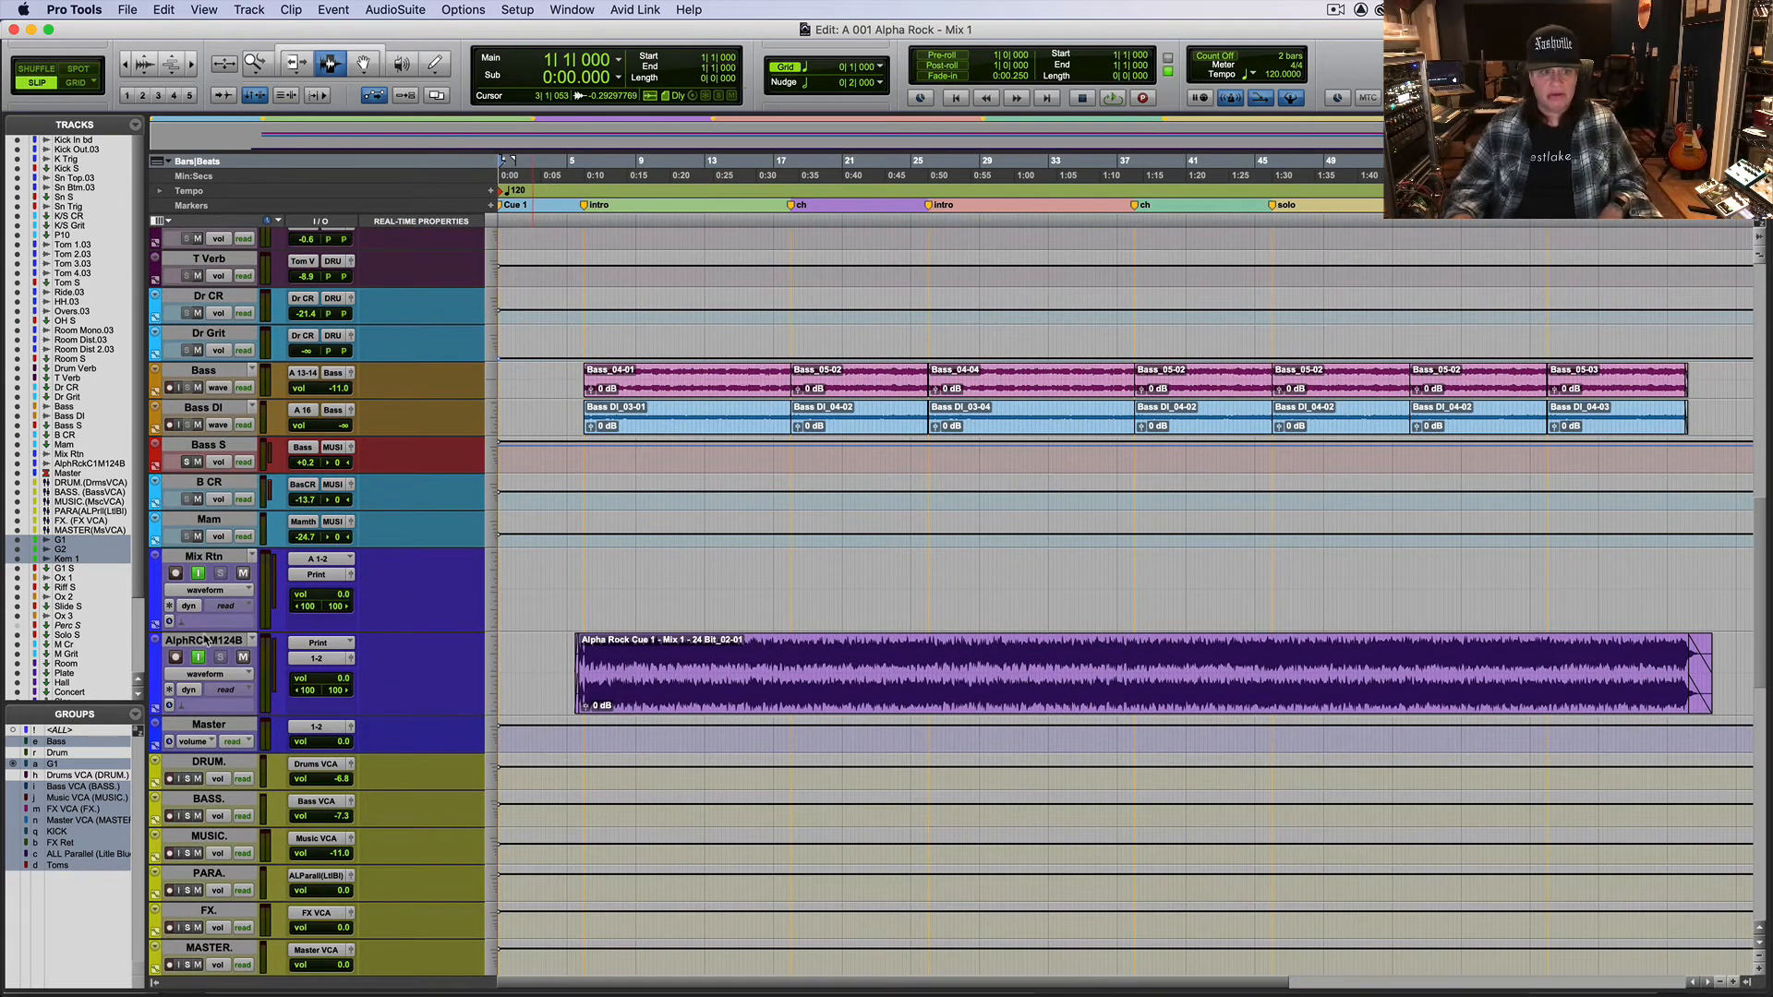
click(205, 639)
click(174, 657)
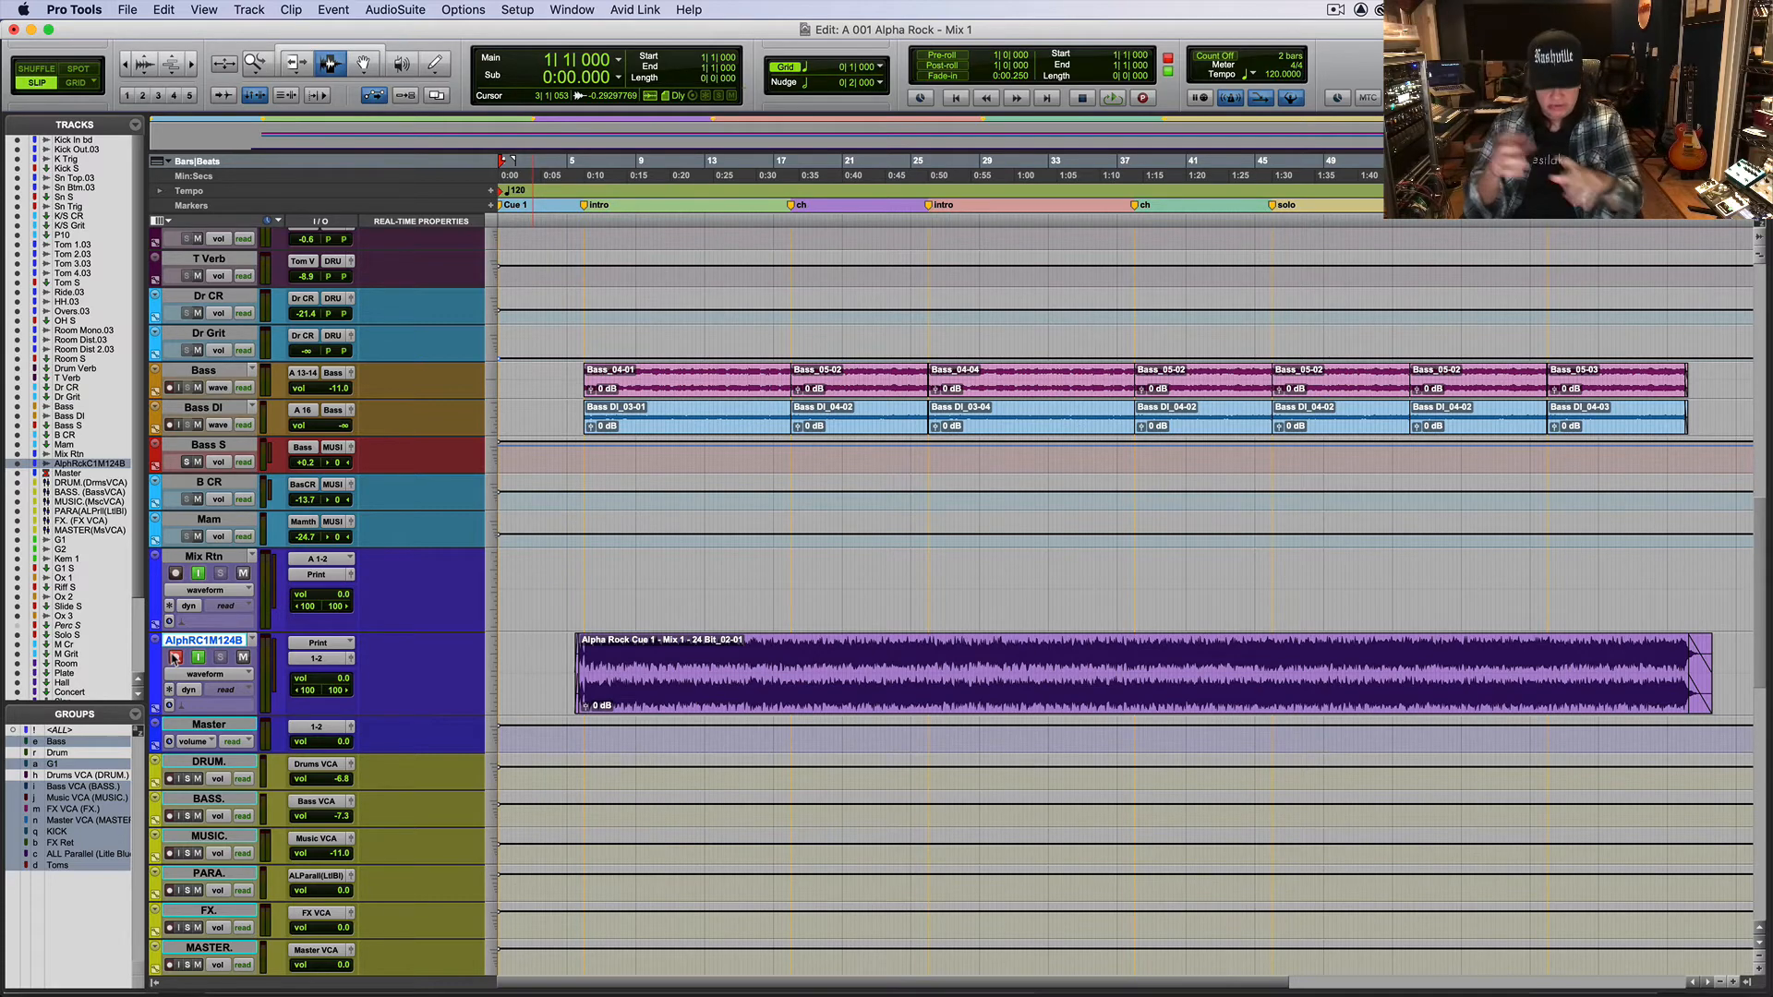
Step: Select the G1 and G2 tracks together and put the G1 S submaster in solo
key(super+equal)
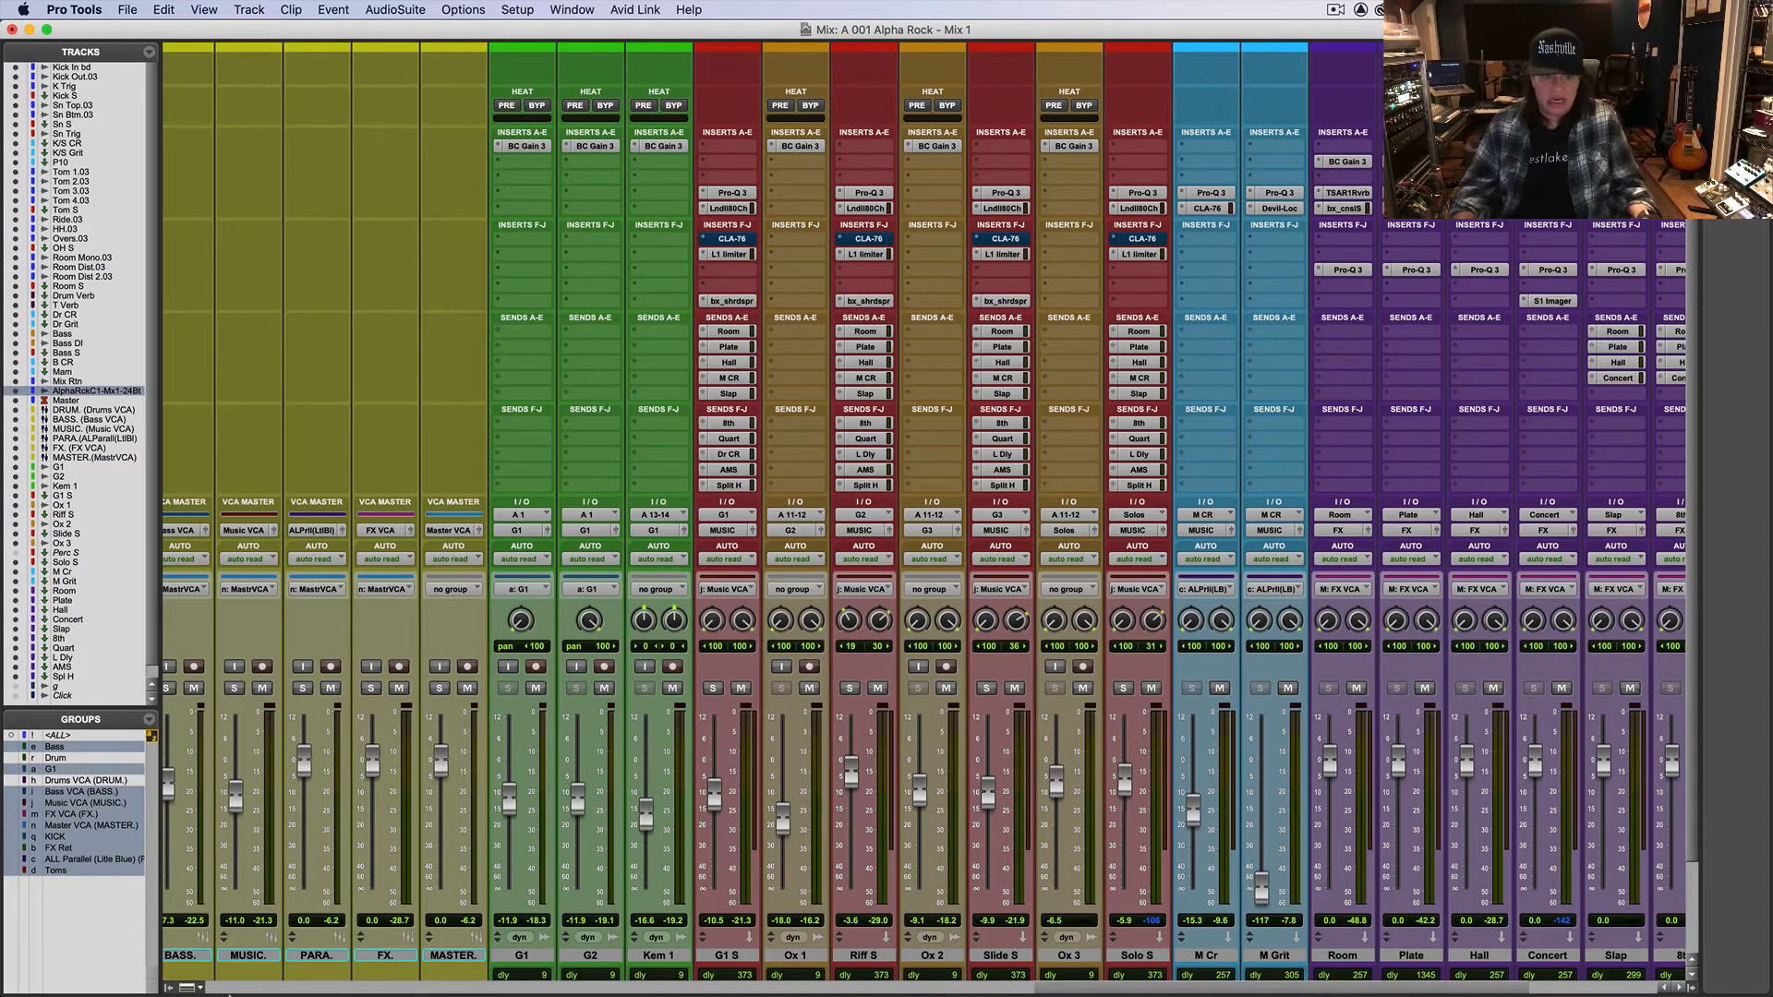
click(523, 955)
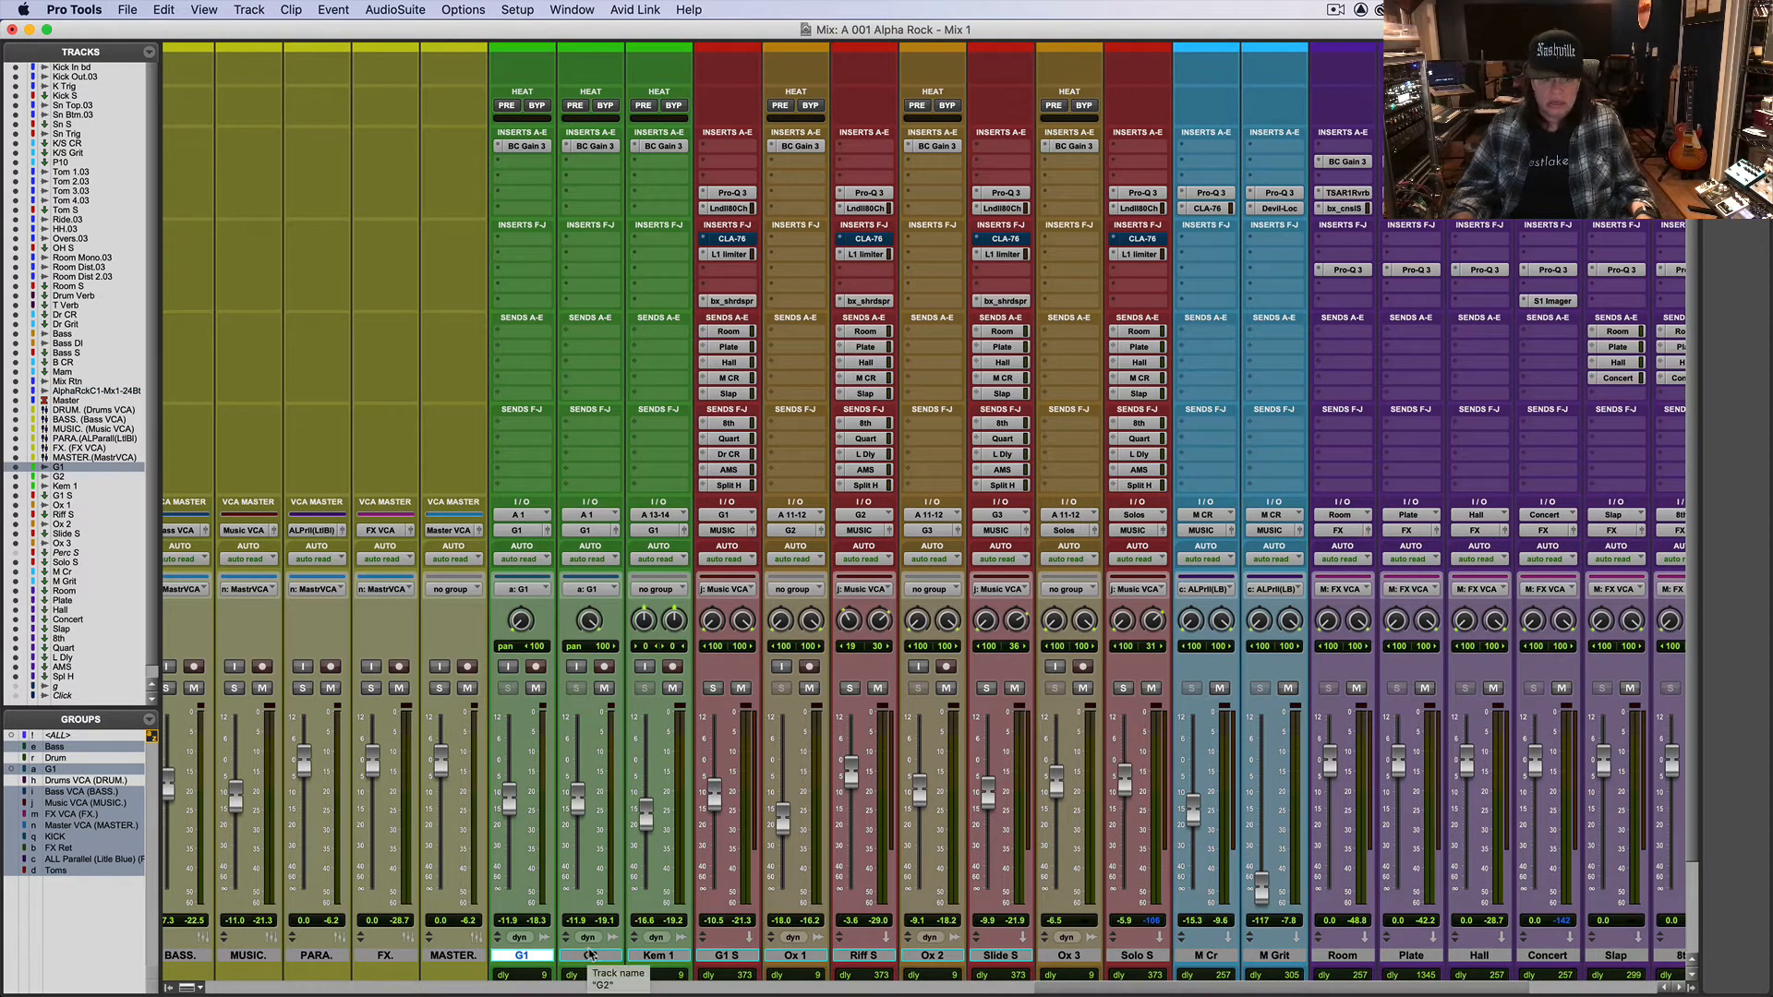
shift+click(591, 955)
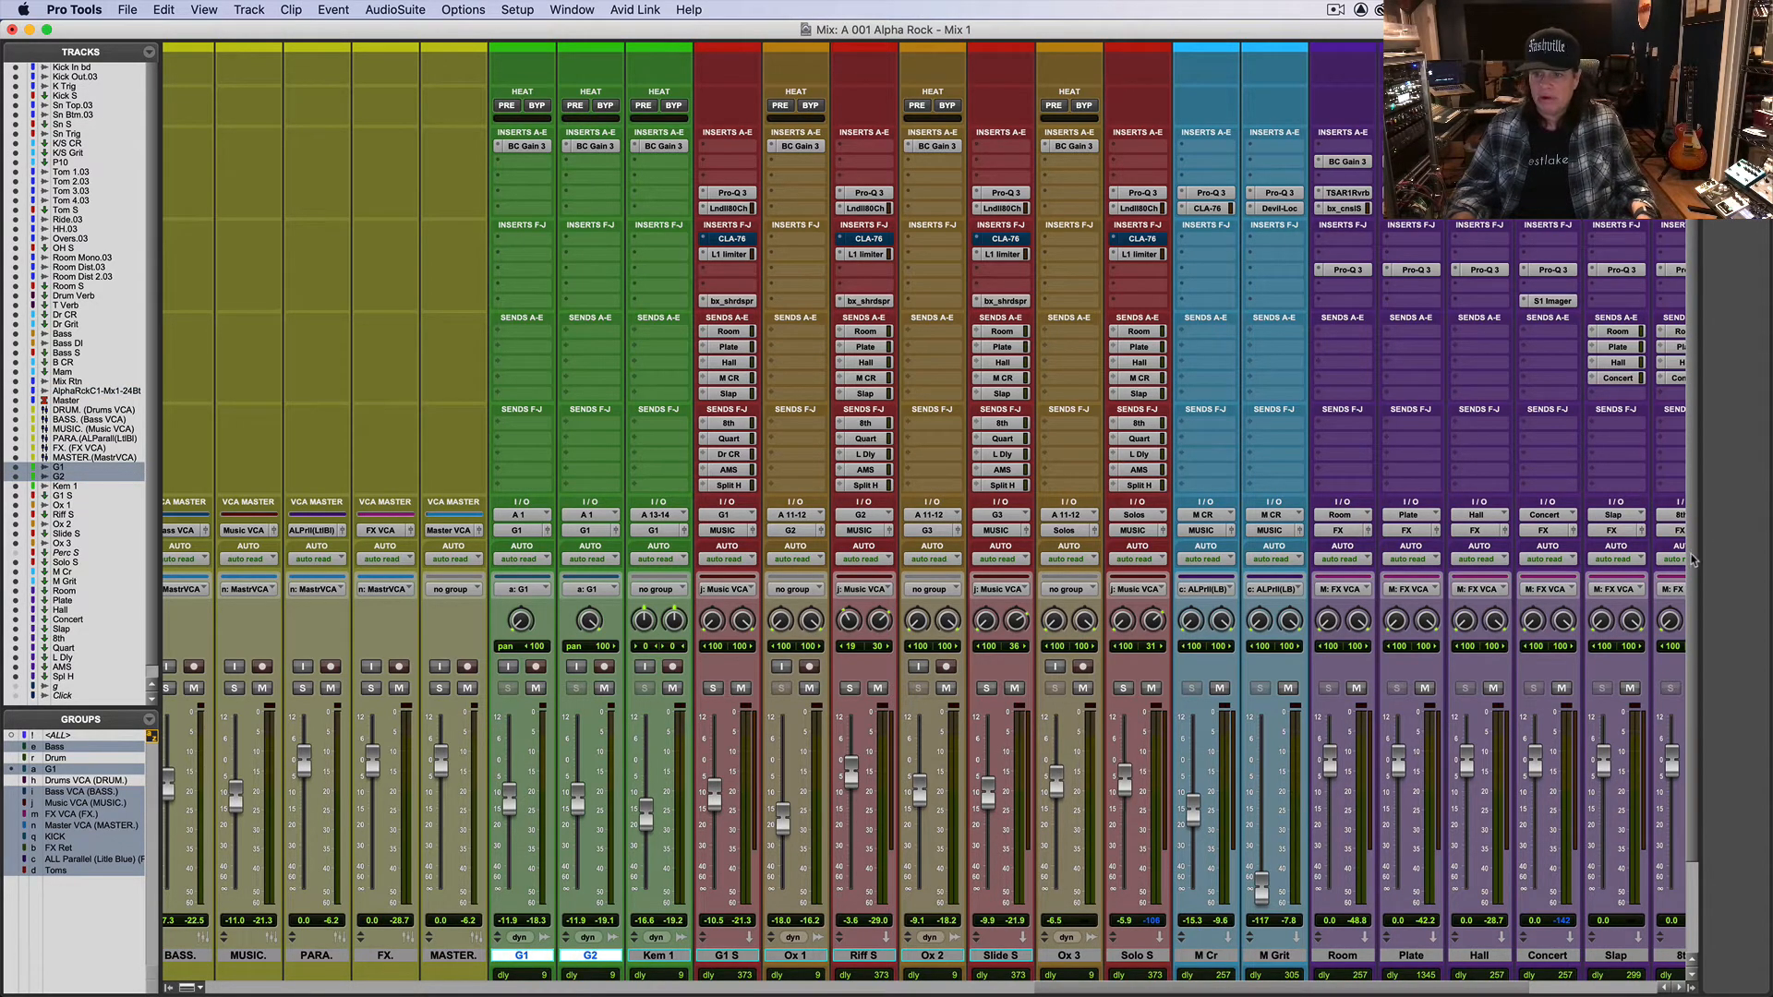
scroll(1679, 738, down, 3)
scroll(1679, 739, up, 2)
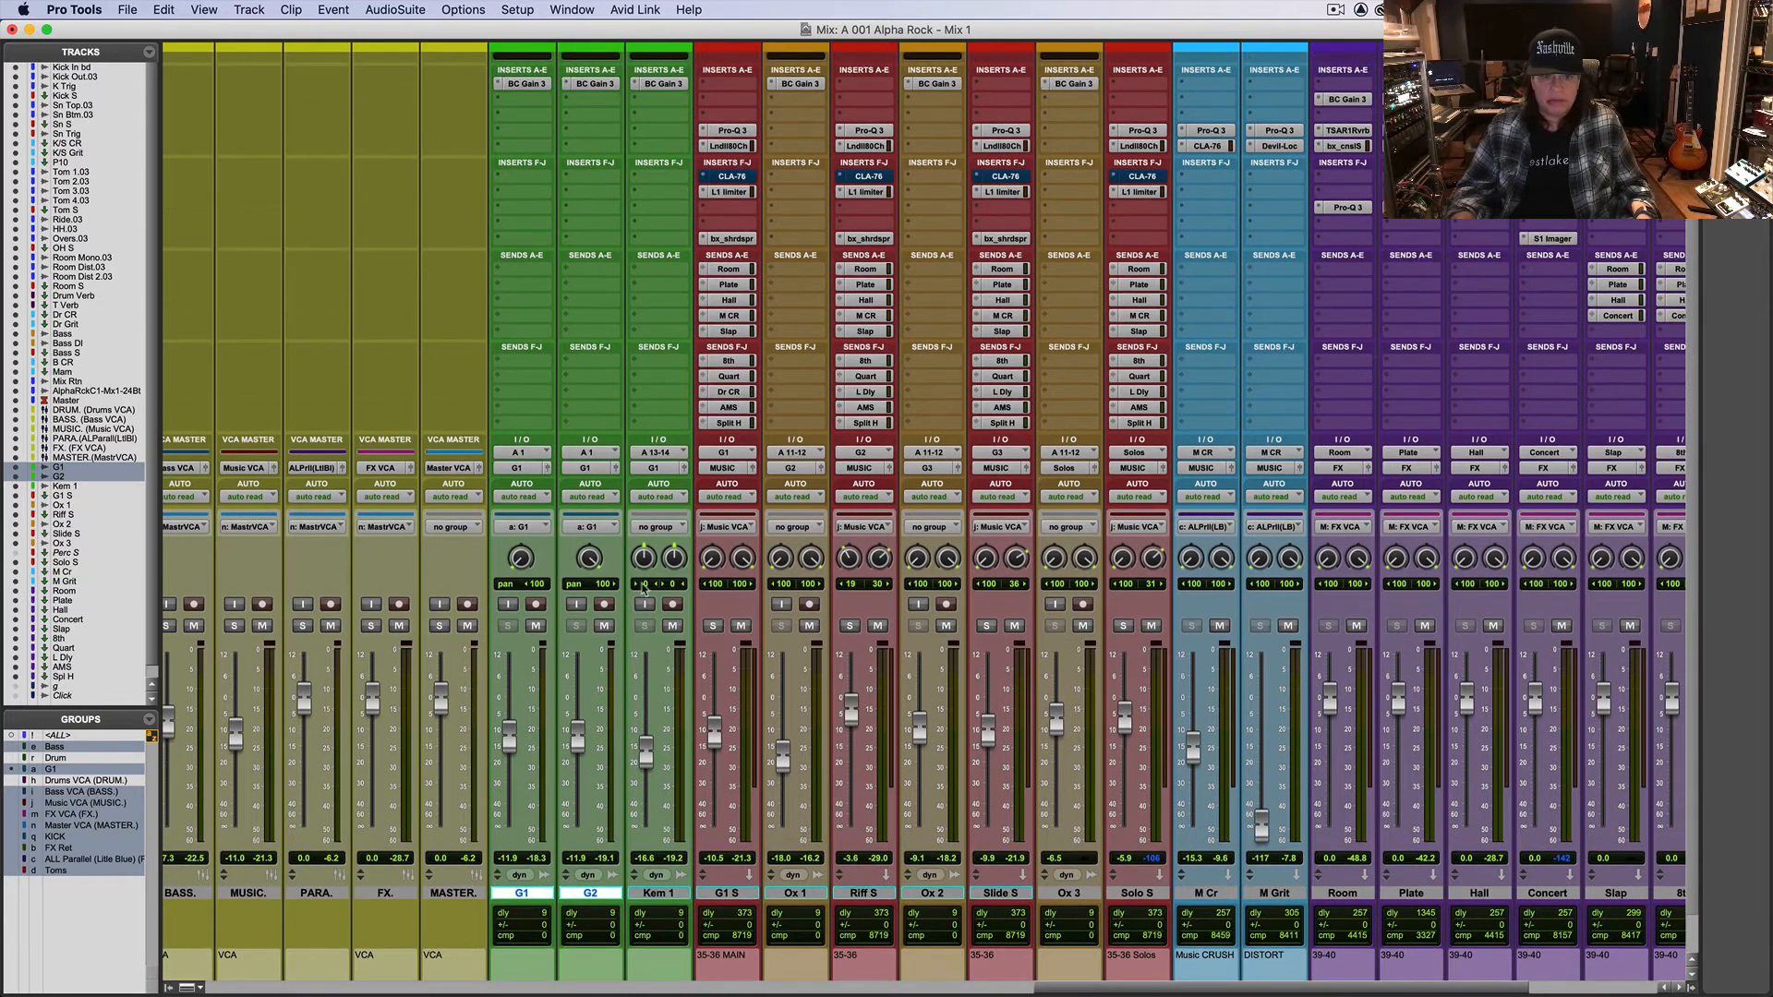
click(714, 627)
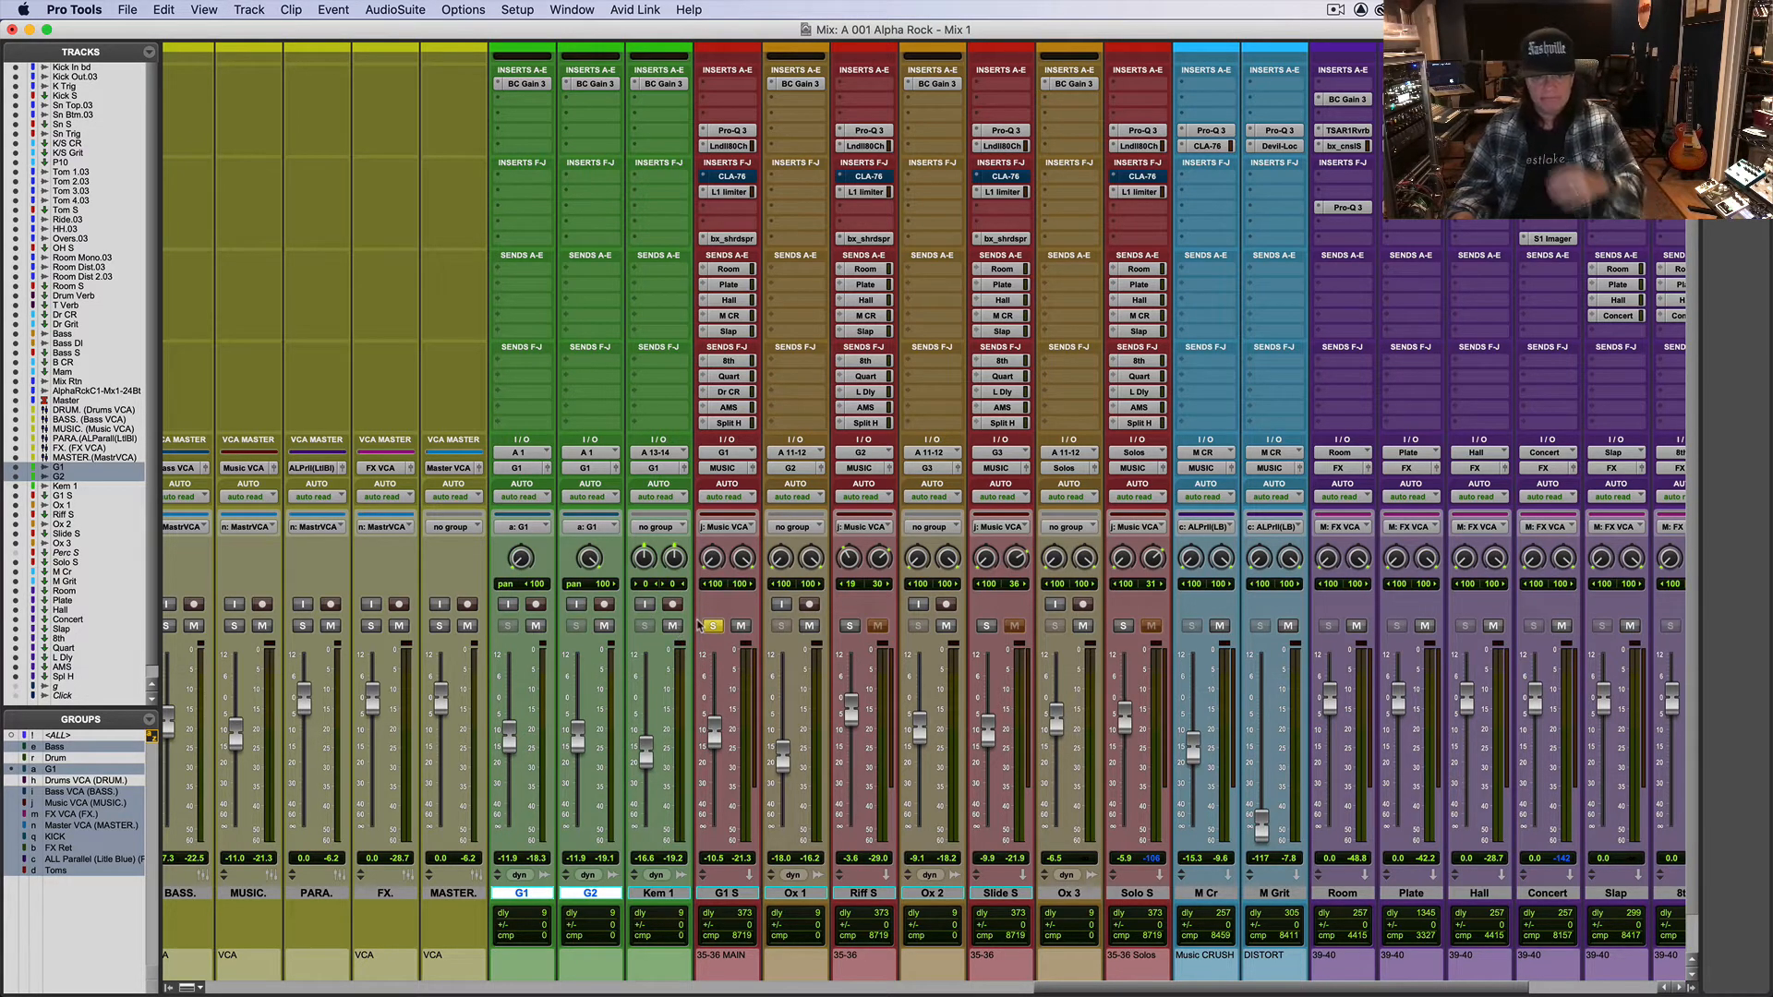
Step: Place the playback position just before the first G1 clip at the intro marker
key(super+equal)
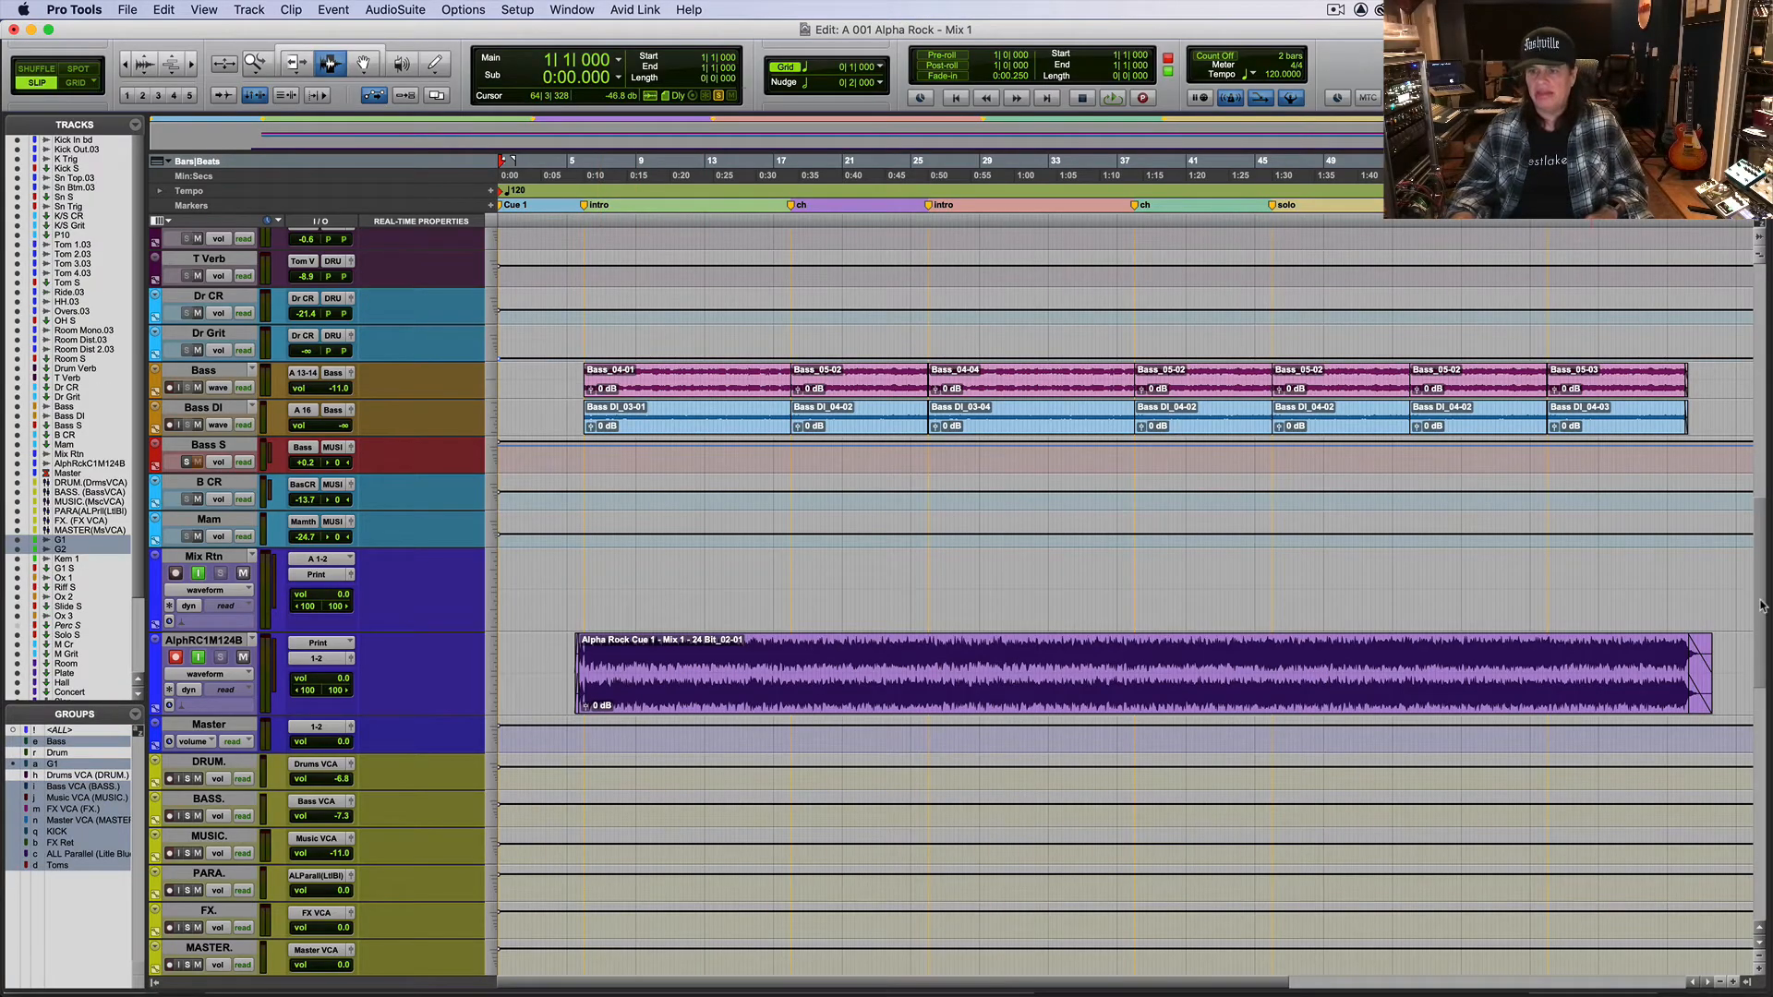
drag(1762, 608, 1770, 718)
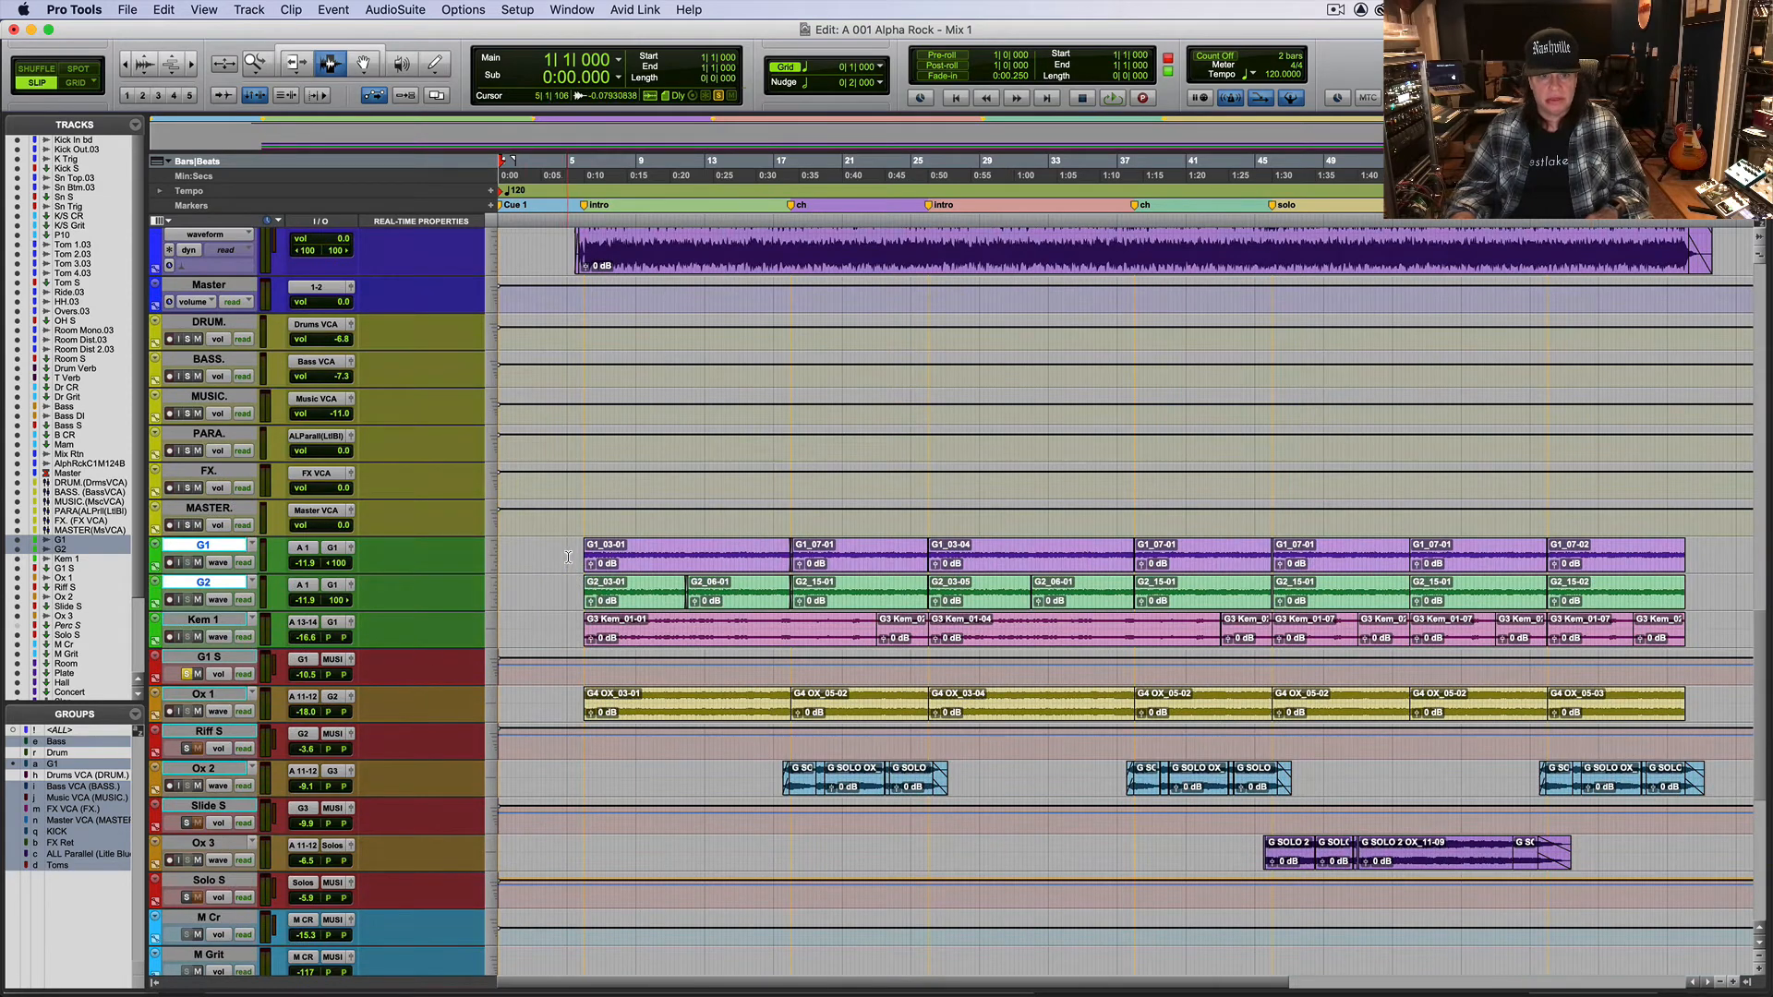
click(598, 554)
key(super+bracketright)
key(super+bracketright)
key(super+bracketright)
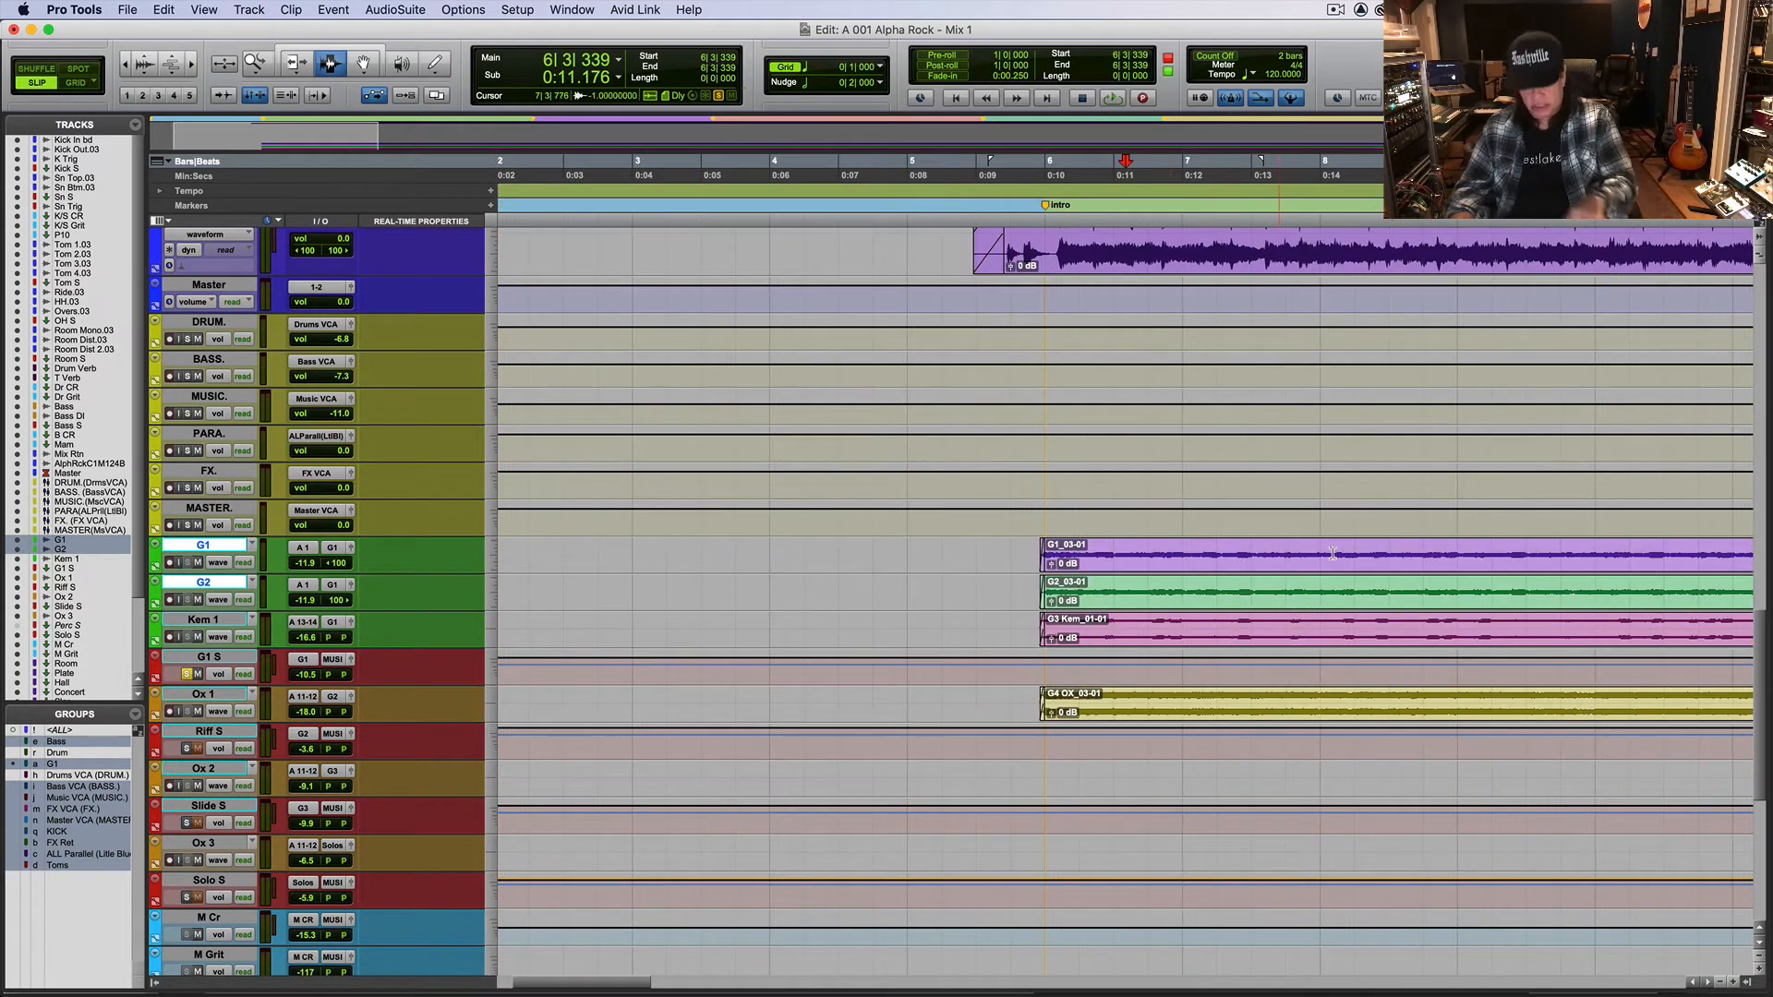
key(super+bracketleft)
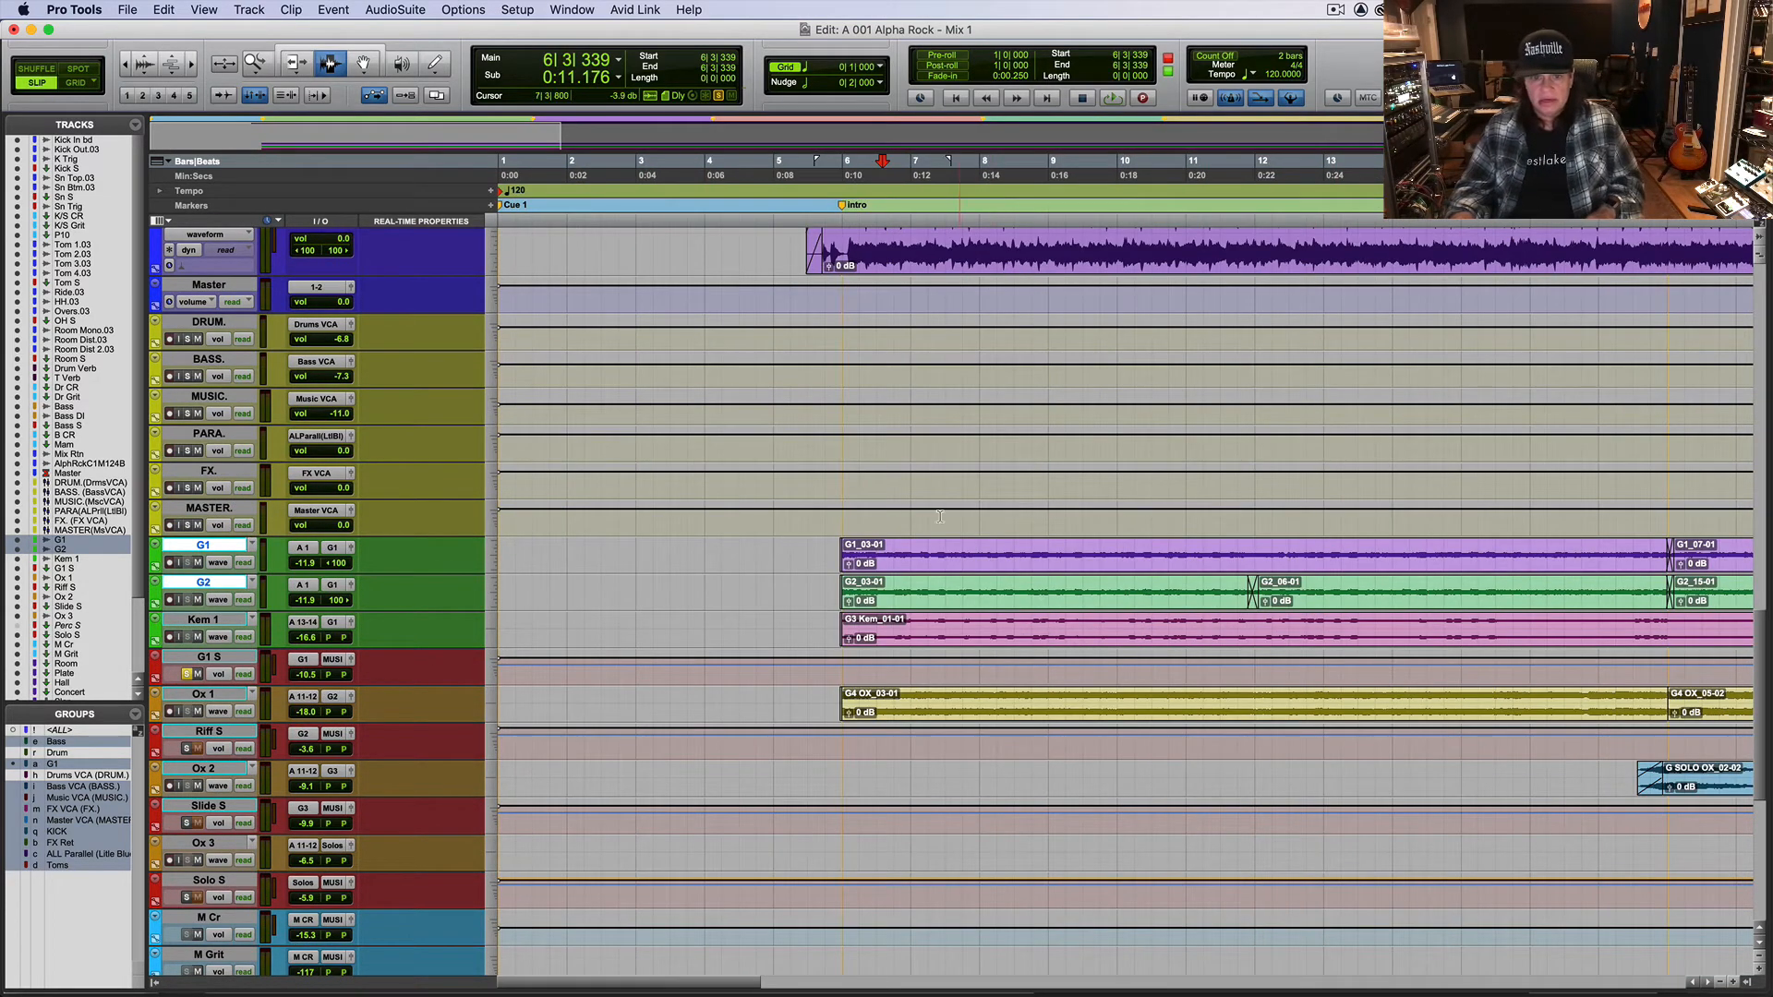
click(833, 568)
Step: Play the intro with G1 S soloed and compare the guitar layers by unmuting G2 and Kem 1 in turn
key(super+equal)
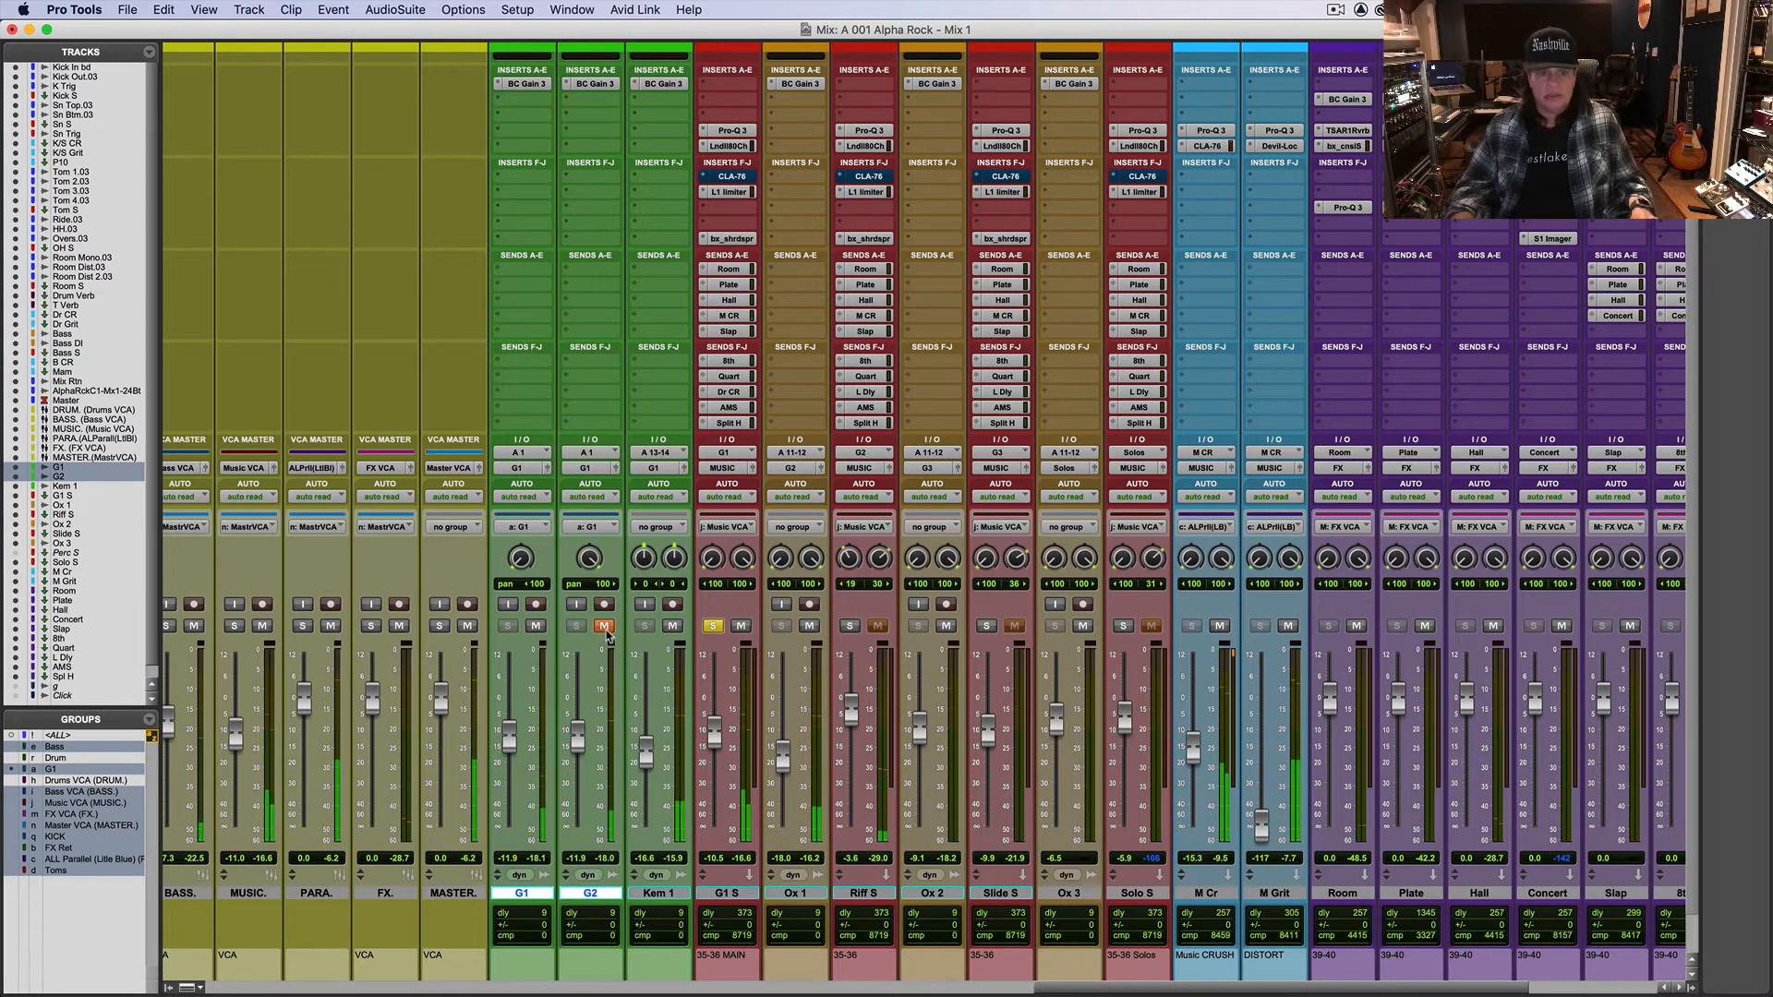
click(605, 627)
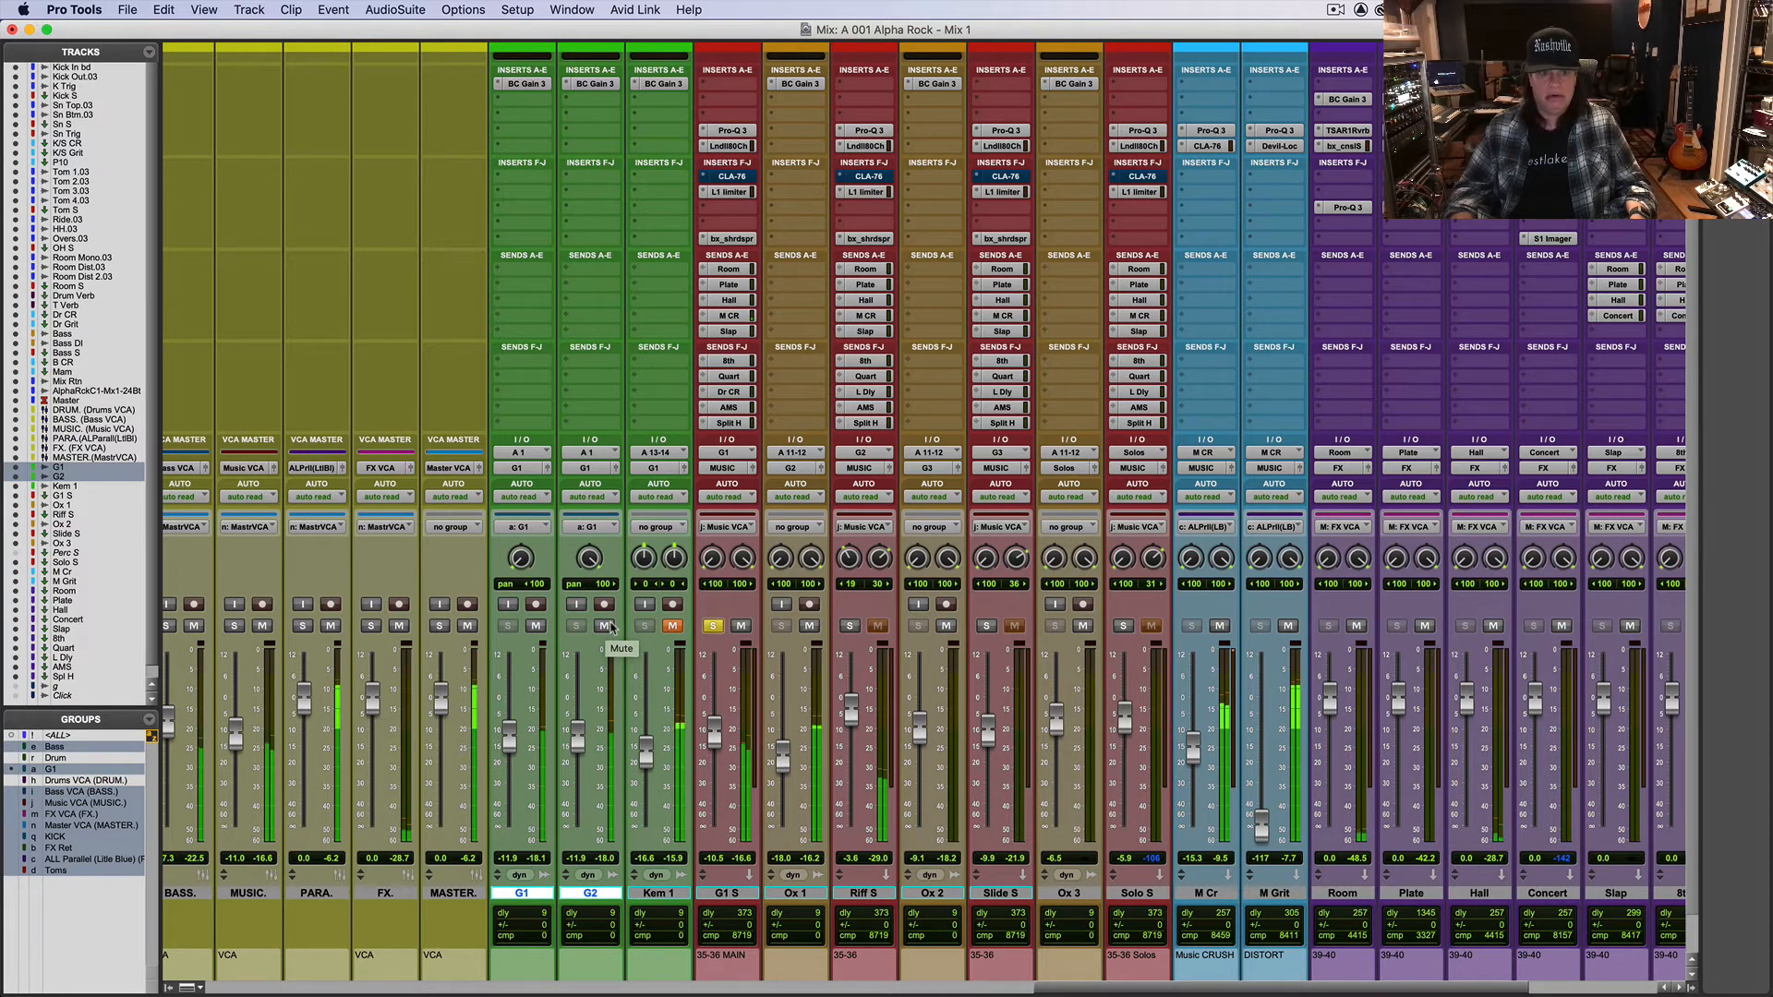
click(672, 626)
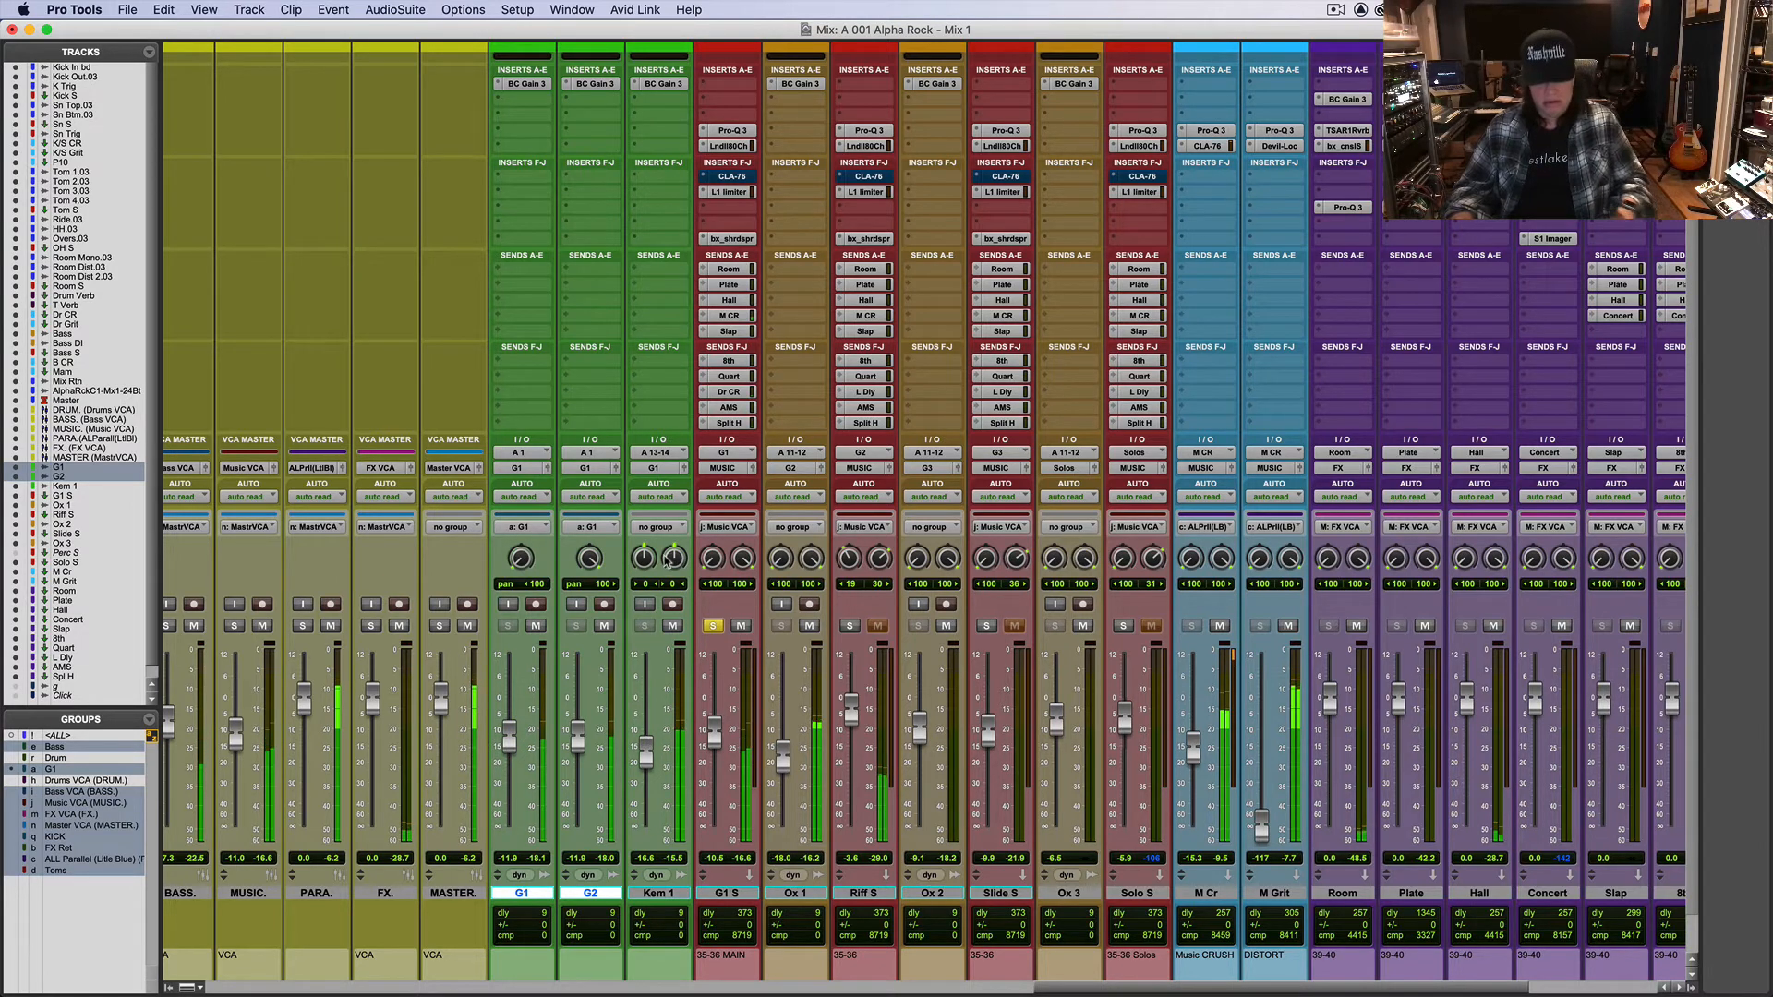
Step: Stop playback, solo Riff S instead of G1 S and play from just before the first Ox 1 clip
key(super+equal)
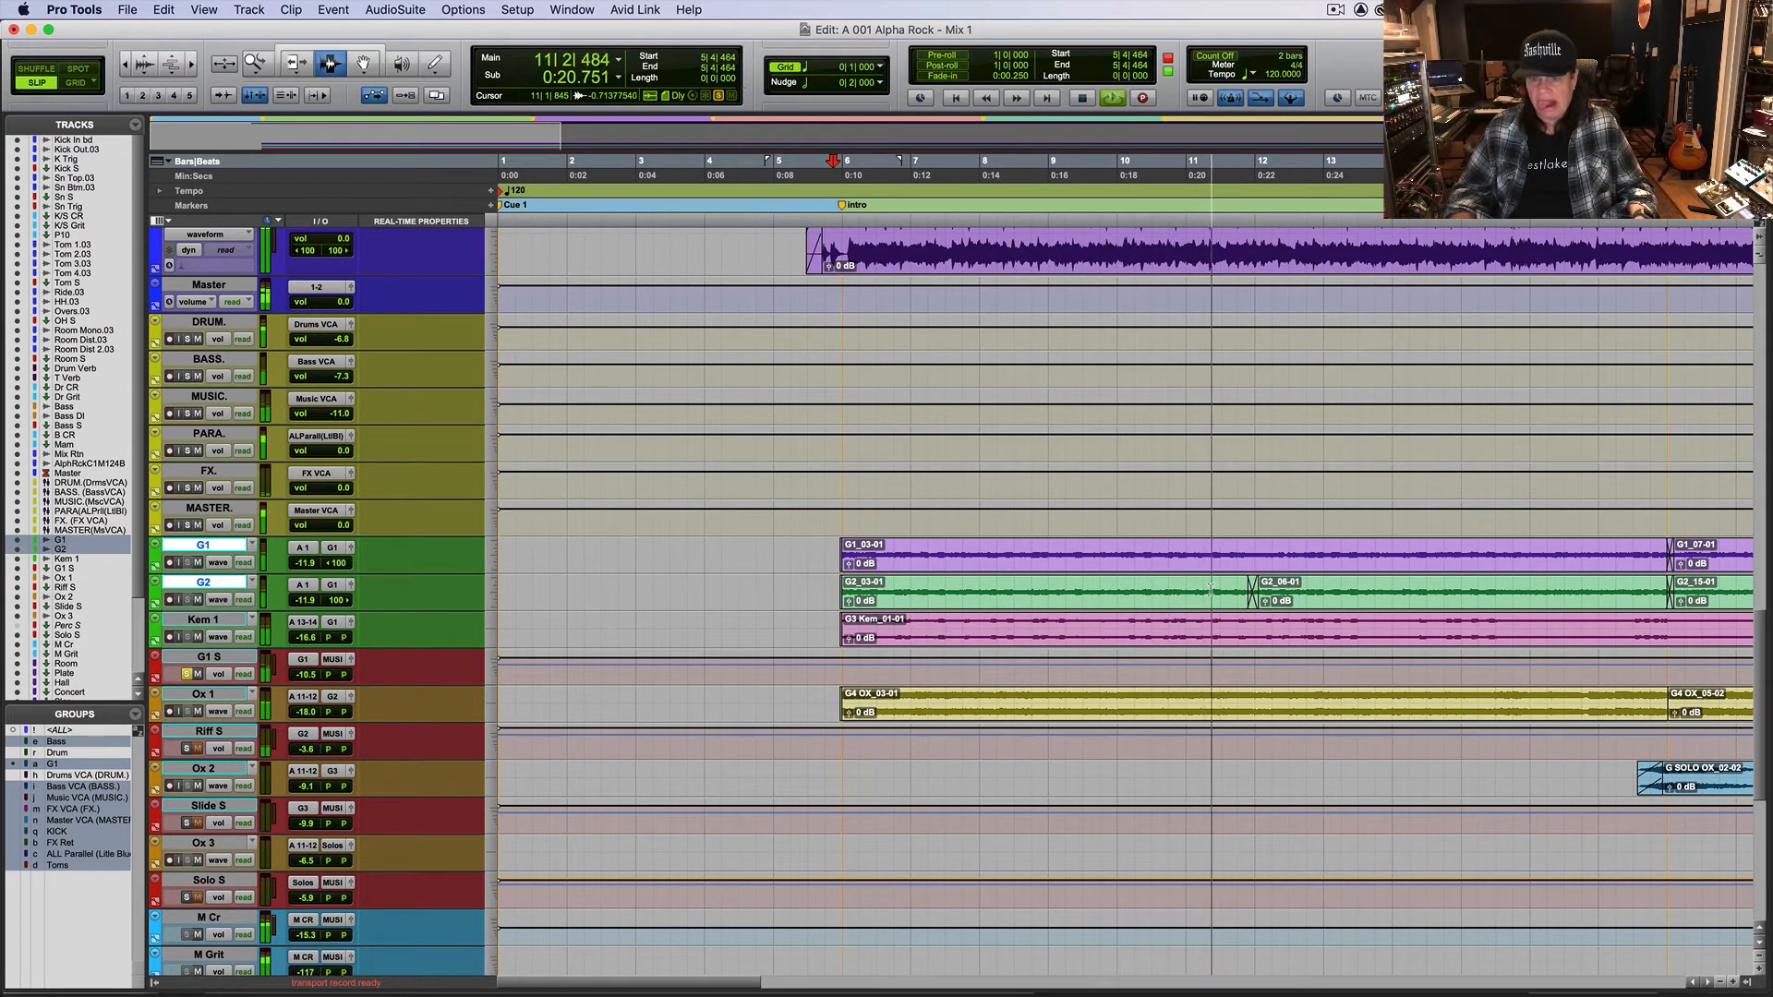
key(super+bracketleft)
key(super+bracketleft)
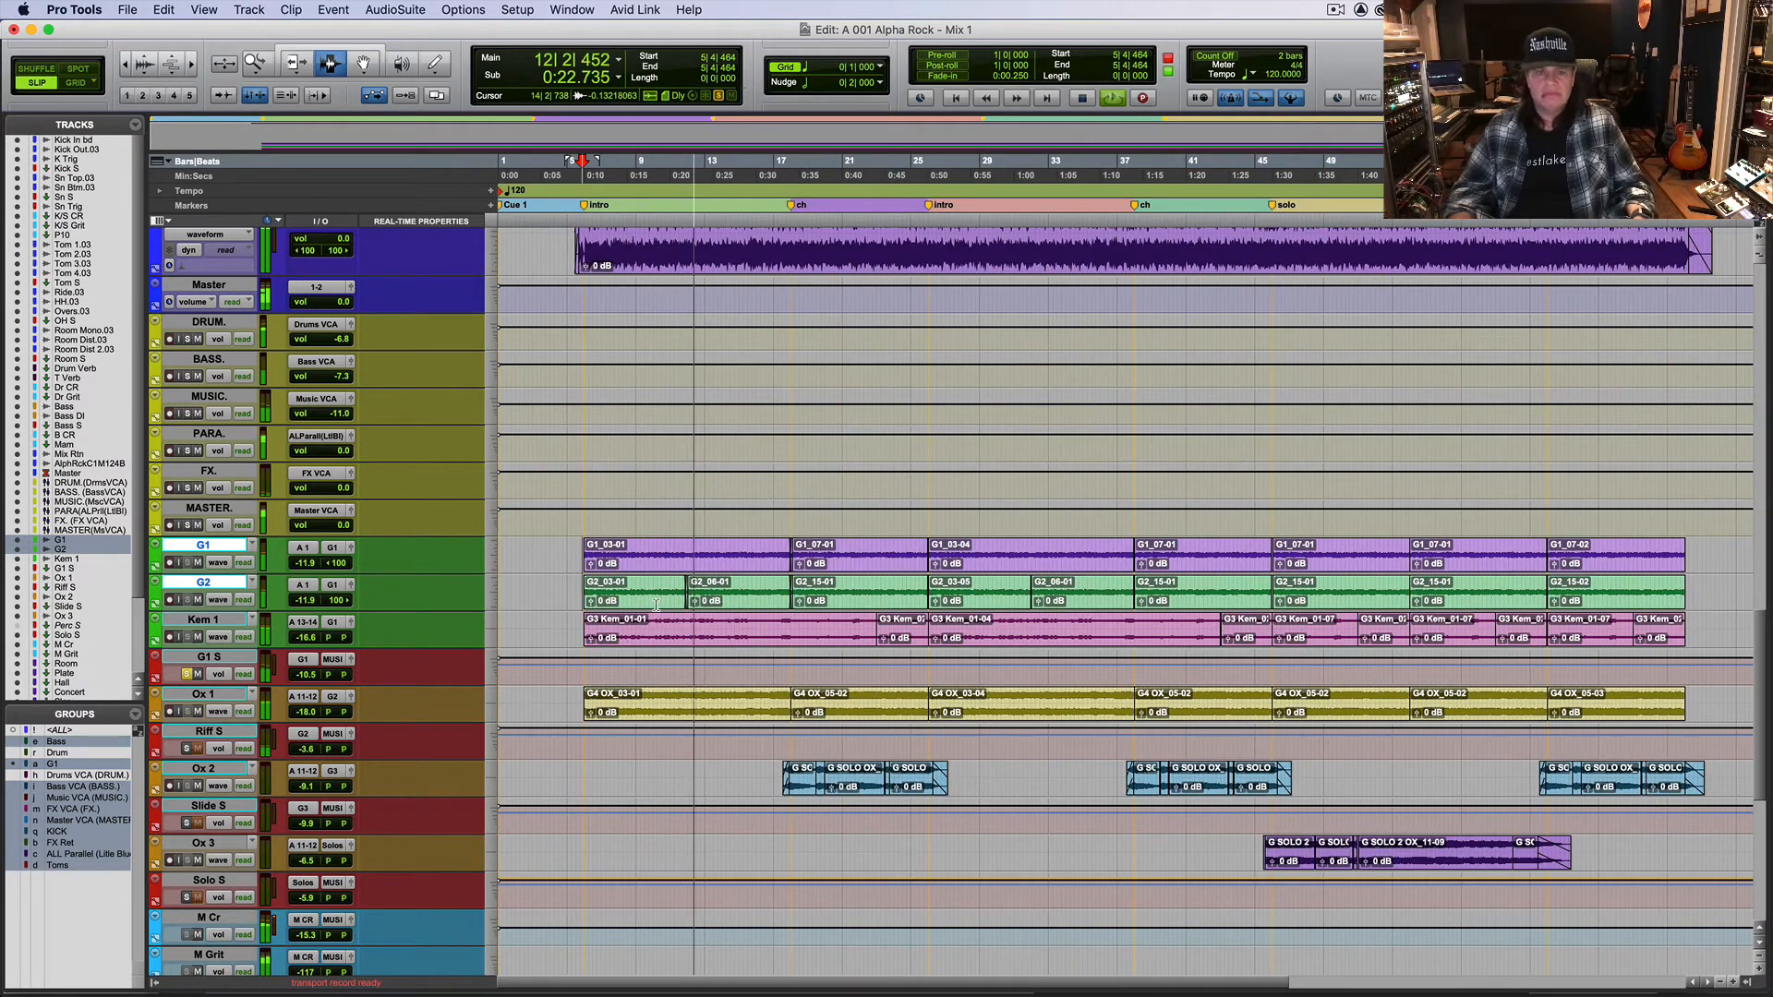
key(space)
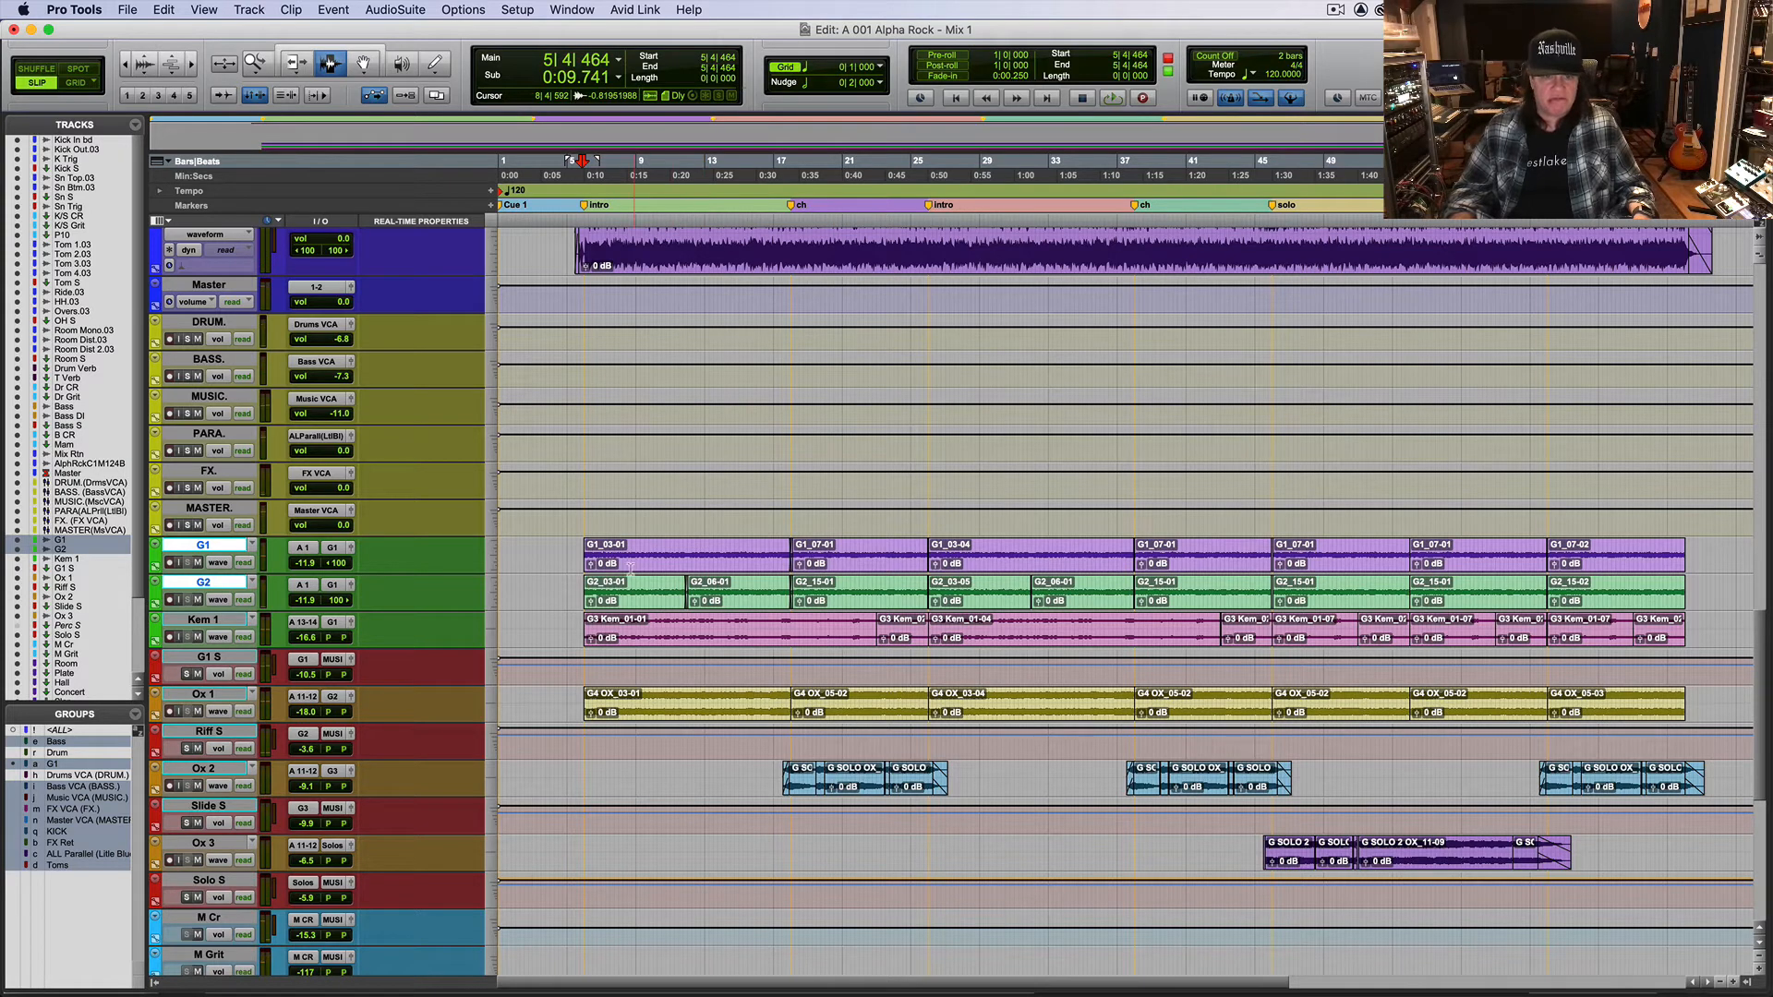
click(580, 560)
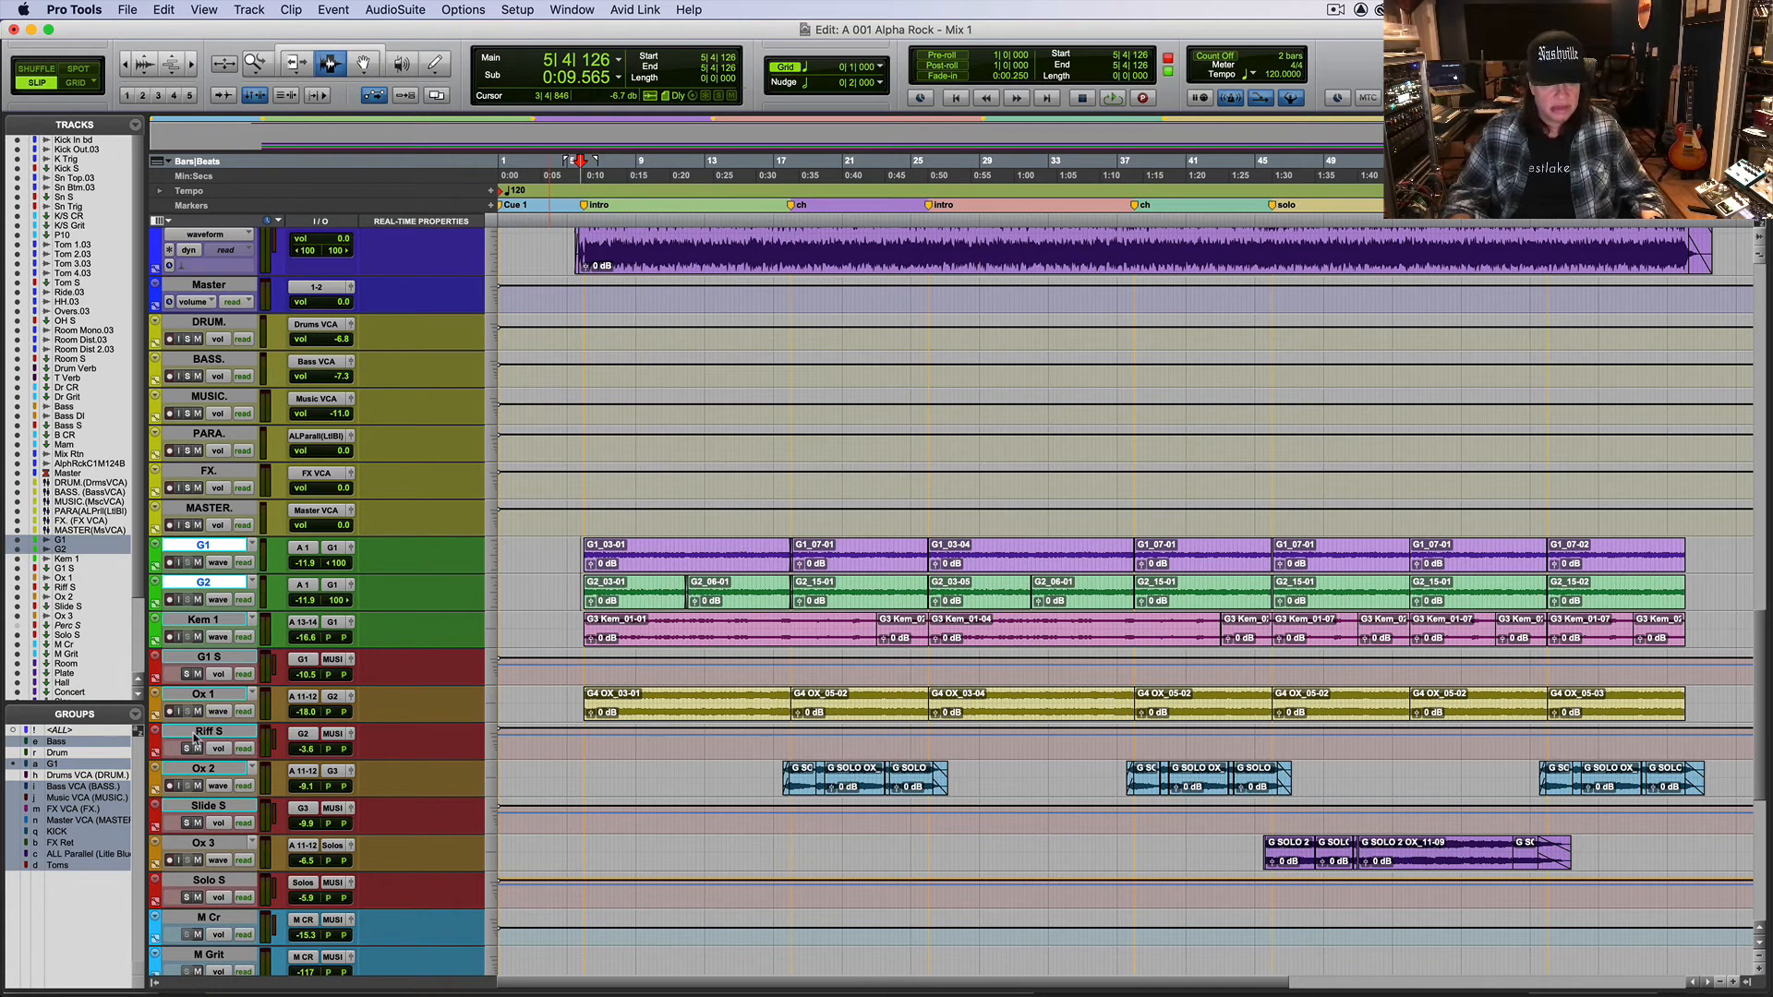
click(583, 708)
key(space)
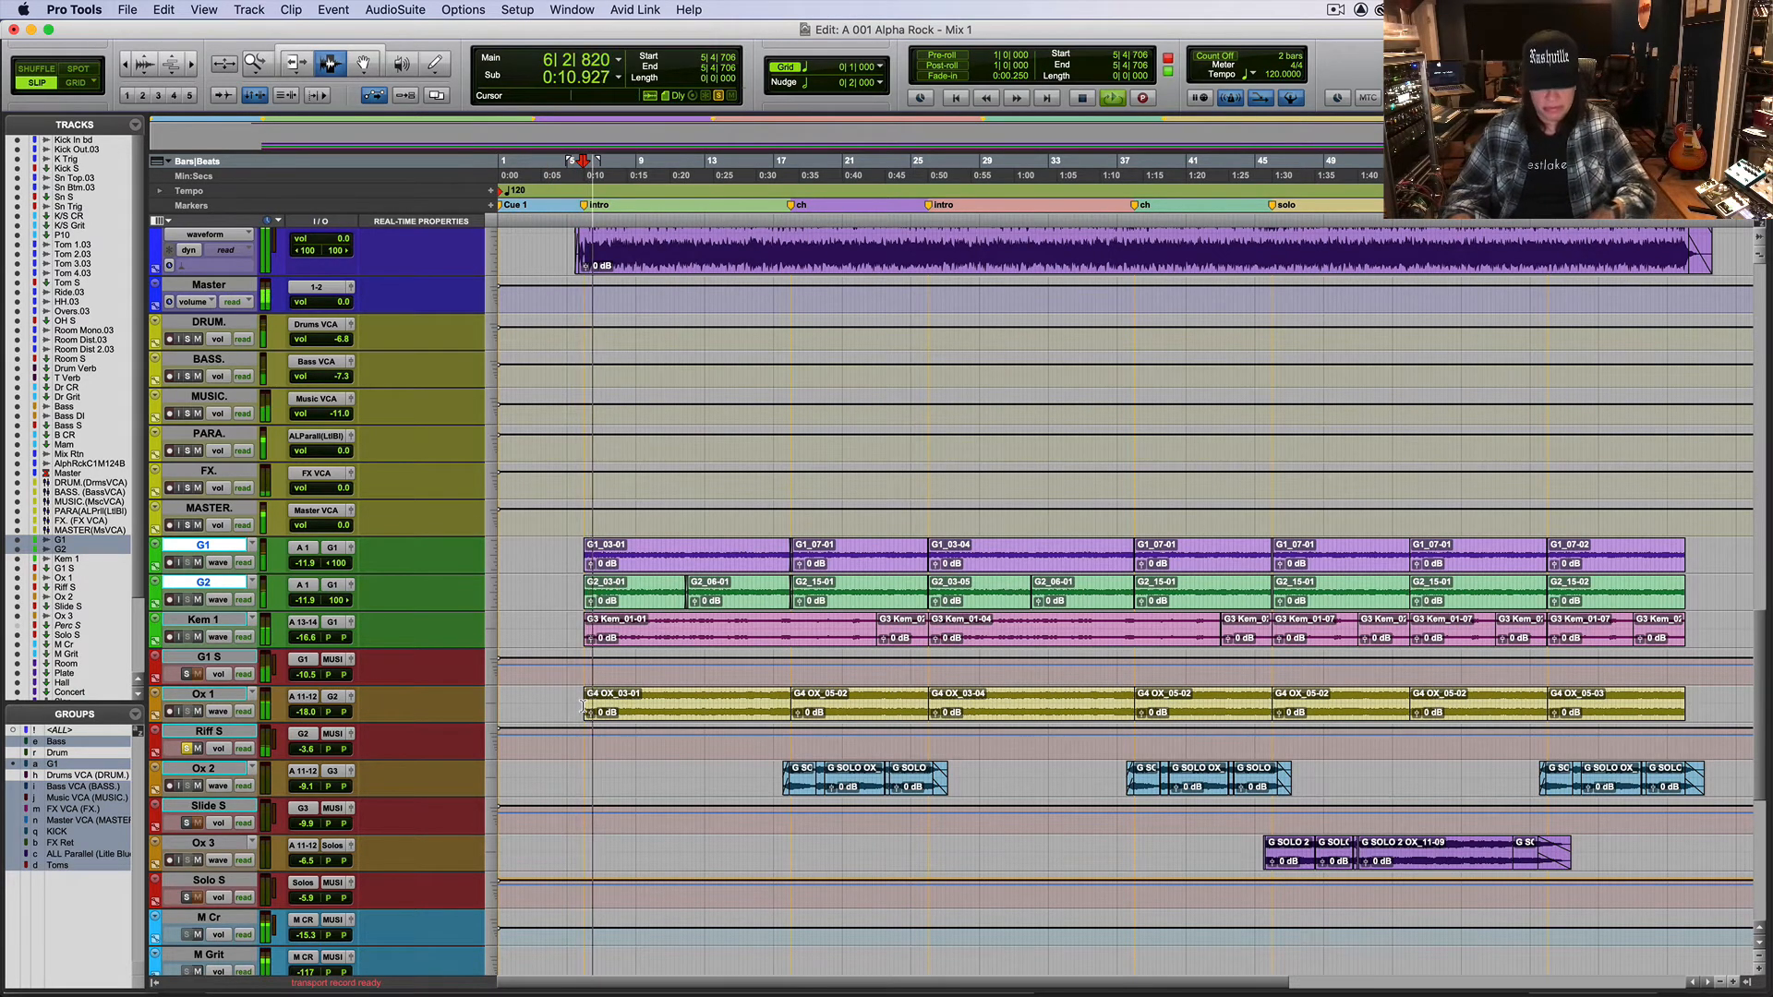
Step: Solo Slide S instead of Riff S and audition it from just before the first Ox 2 clip
key(super+equal)
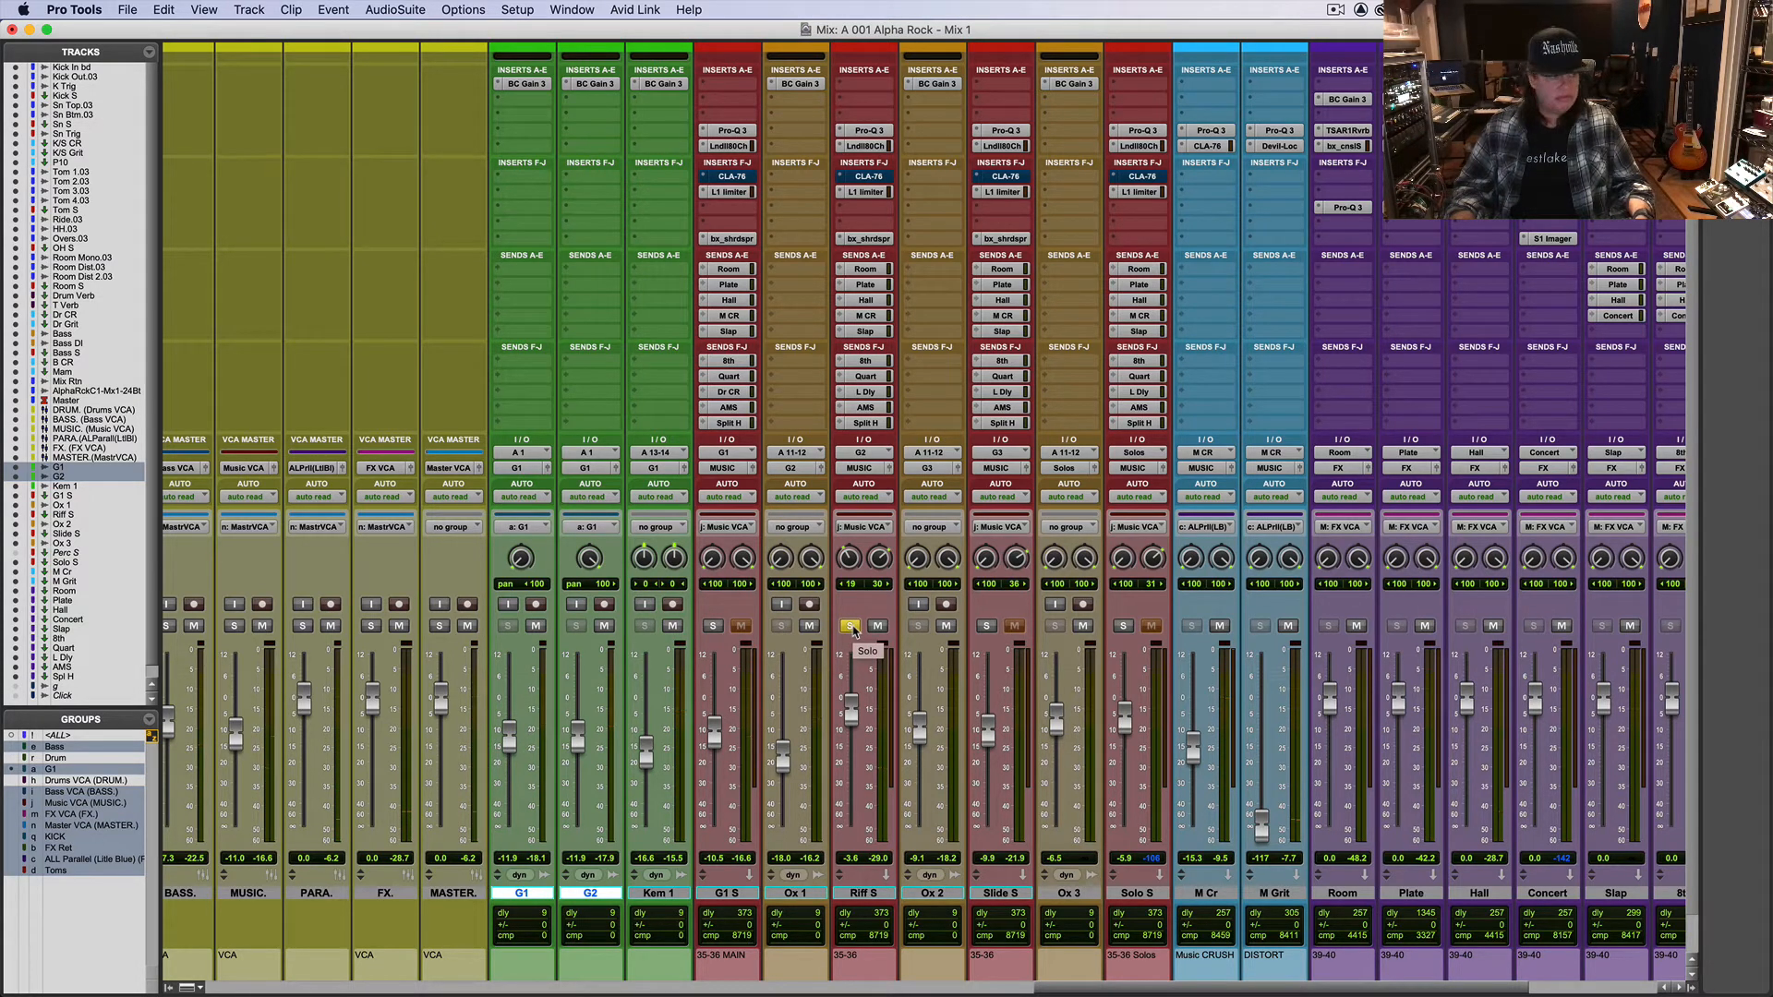
click(850, 627)
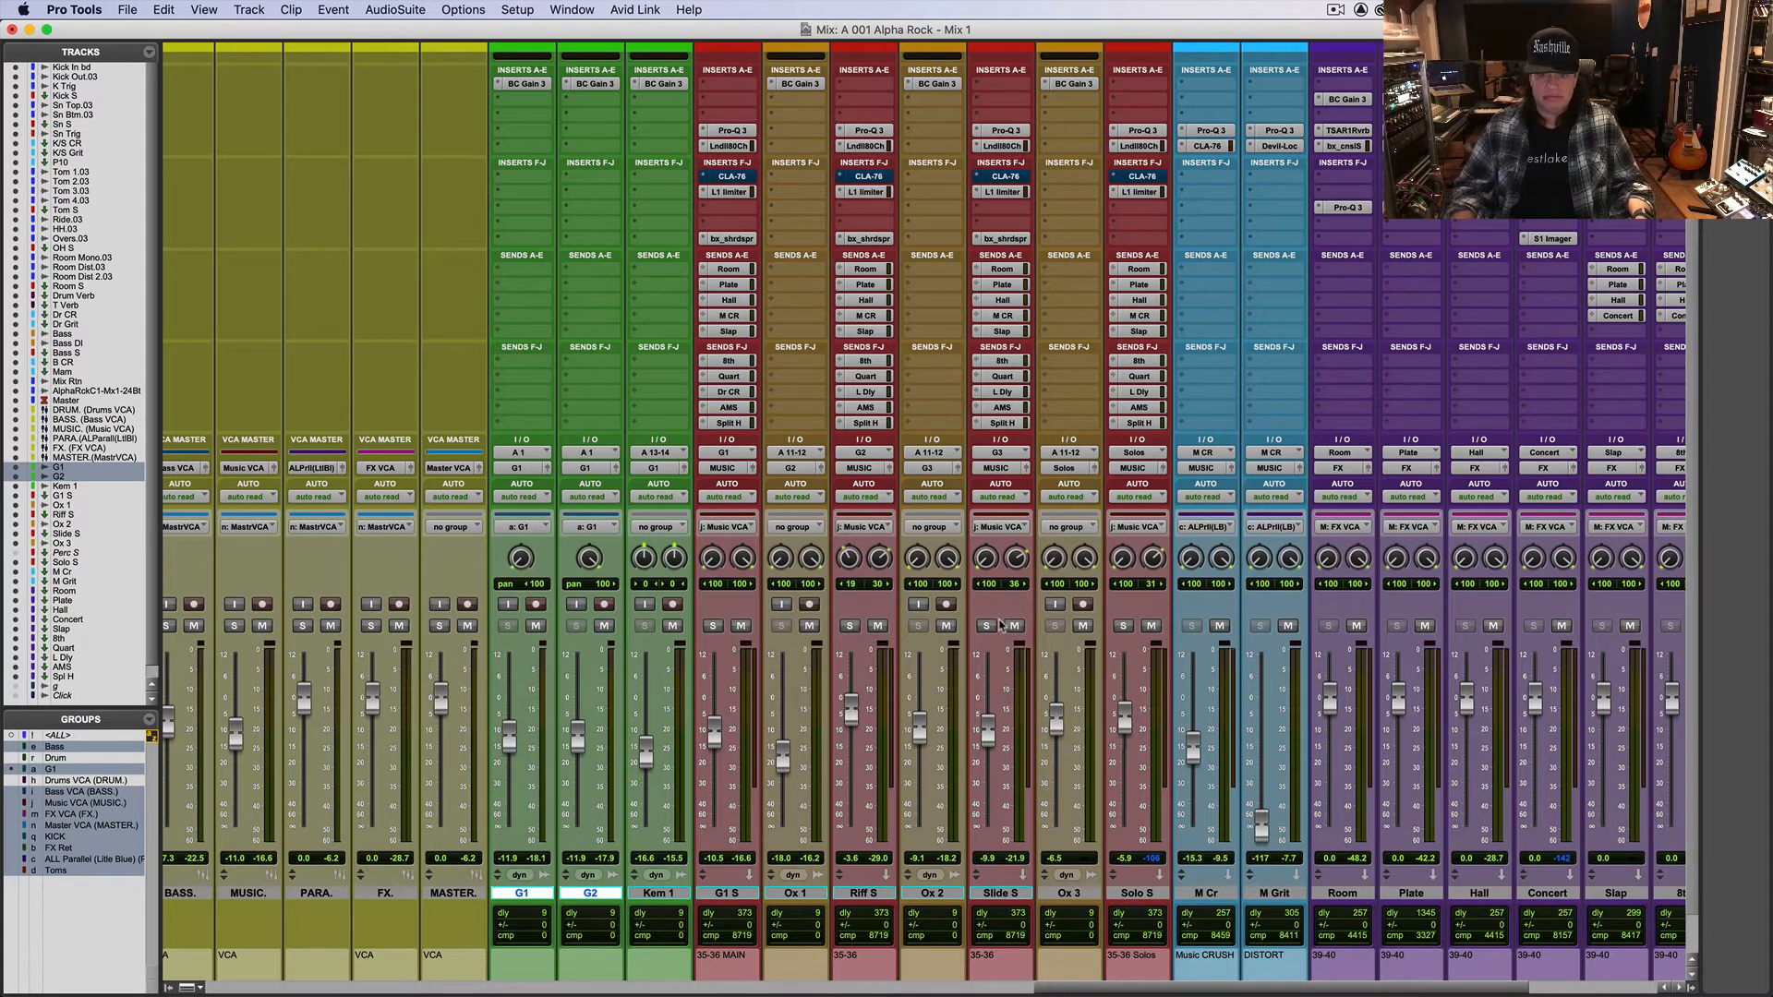
click(986, 627)
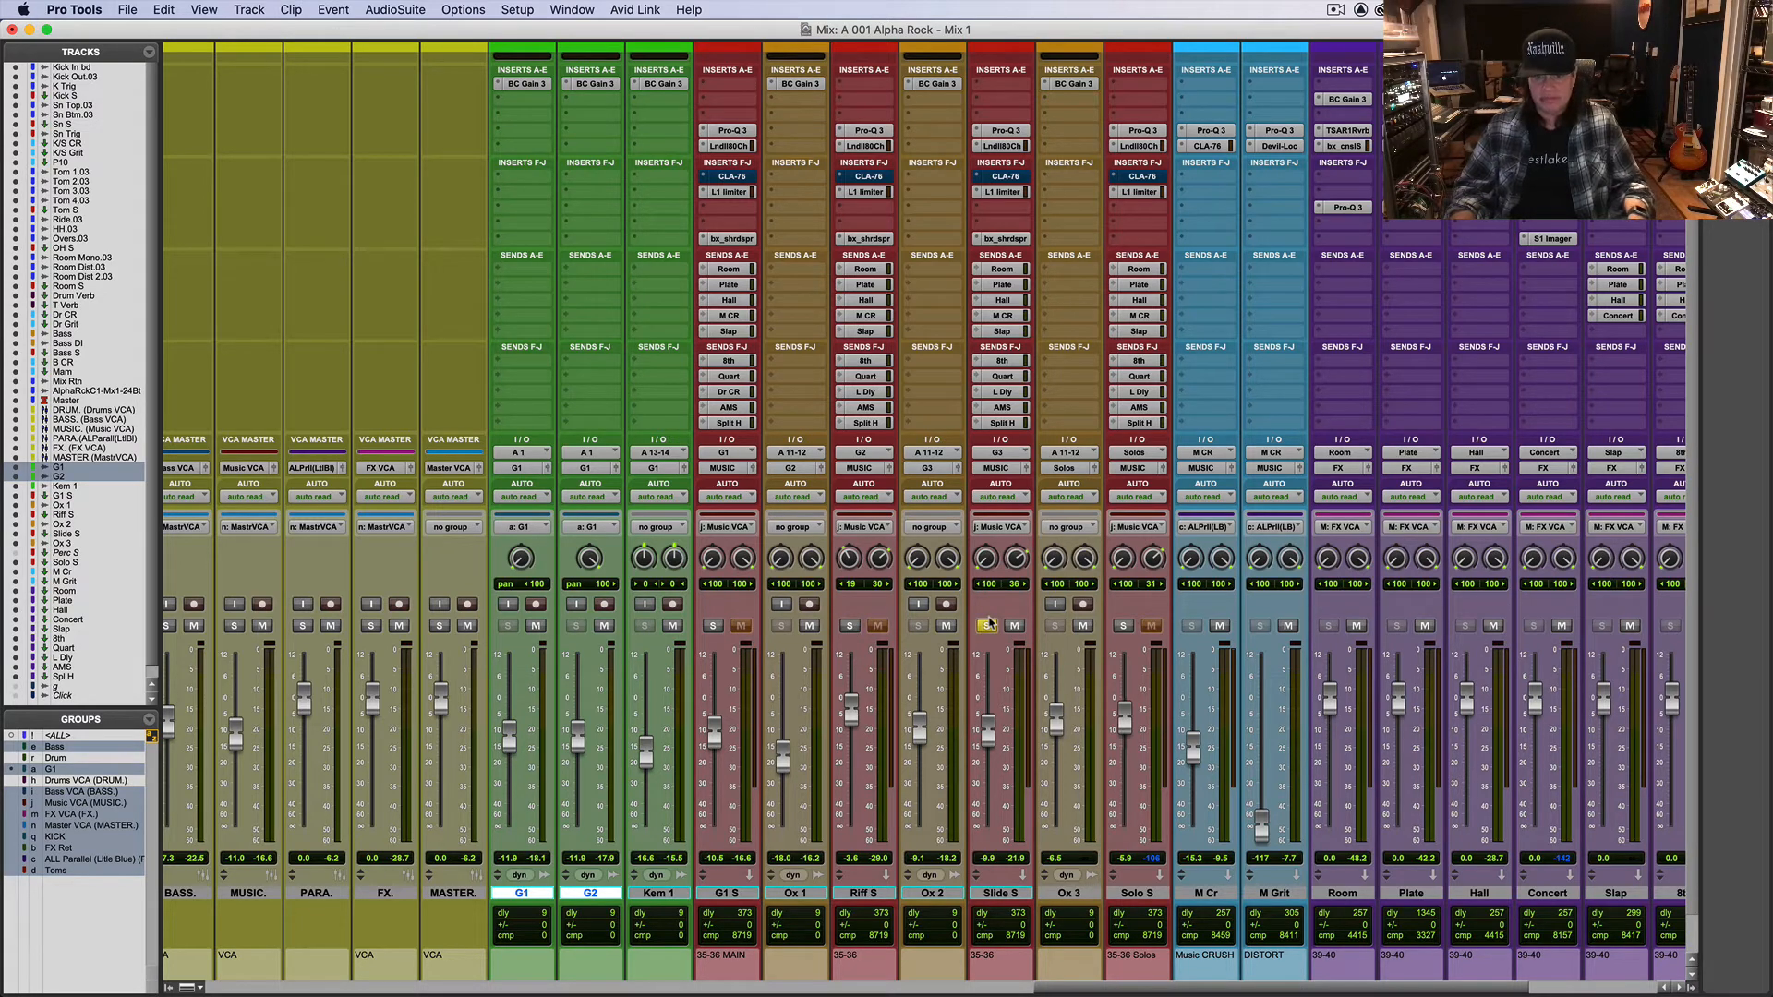
key(super+equal)
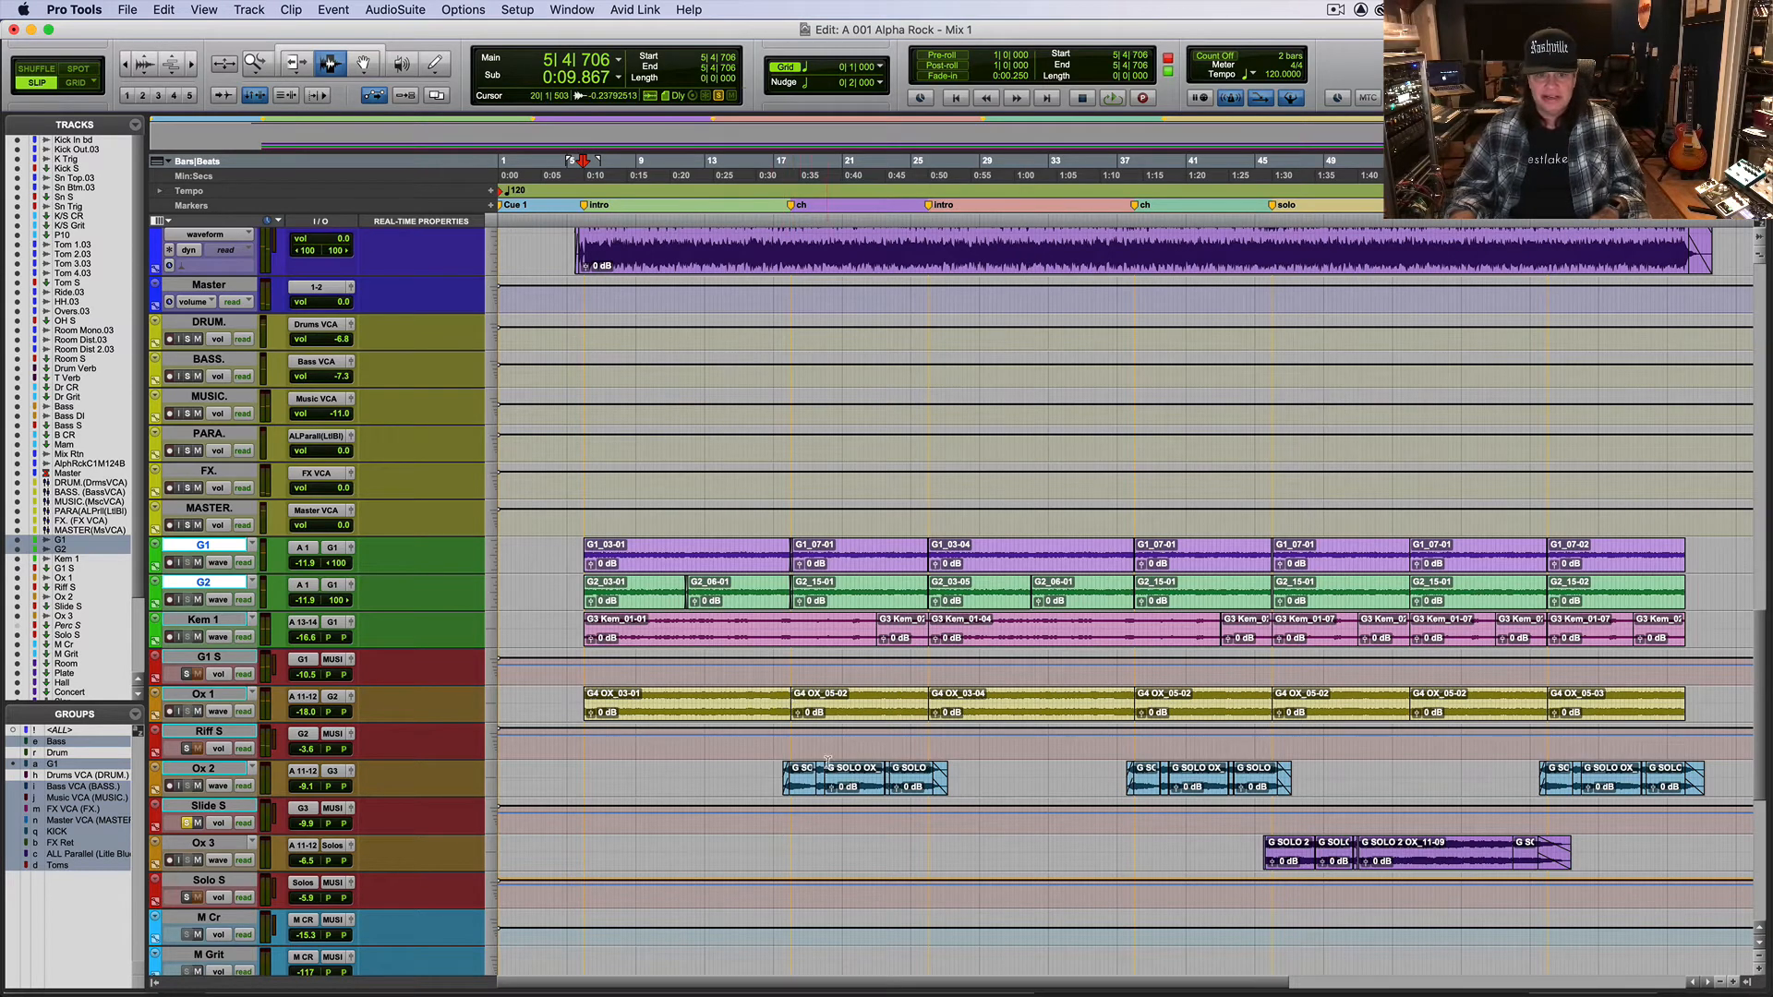
key(super+equal)
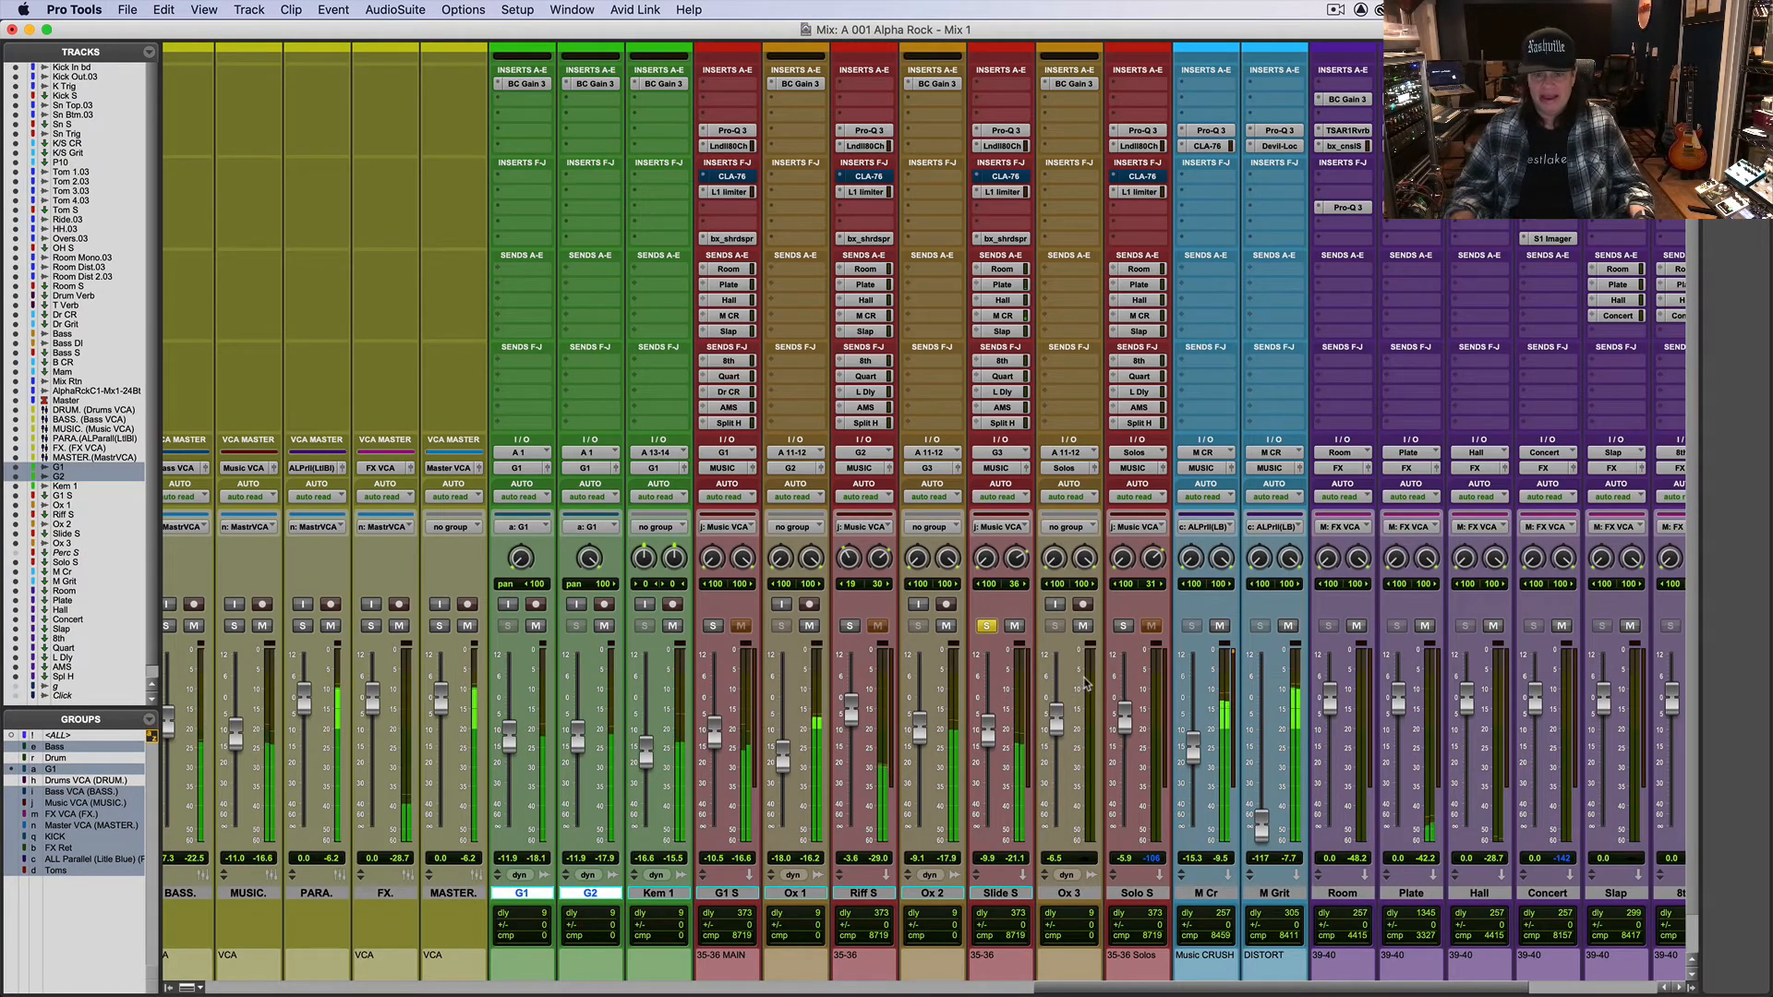
Step: Solo Solo S instead of Slide S, audition it from just before the first Ox 3 clip, and release the solo
click(987, 627)
click(1123, 626)
key(super+equal)
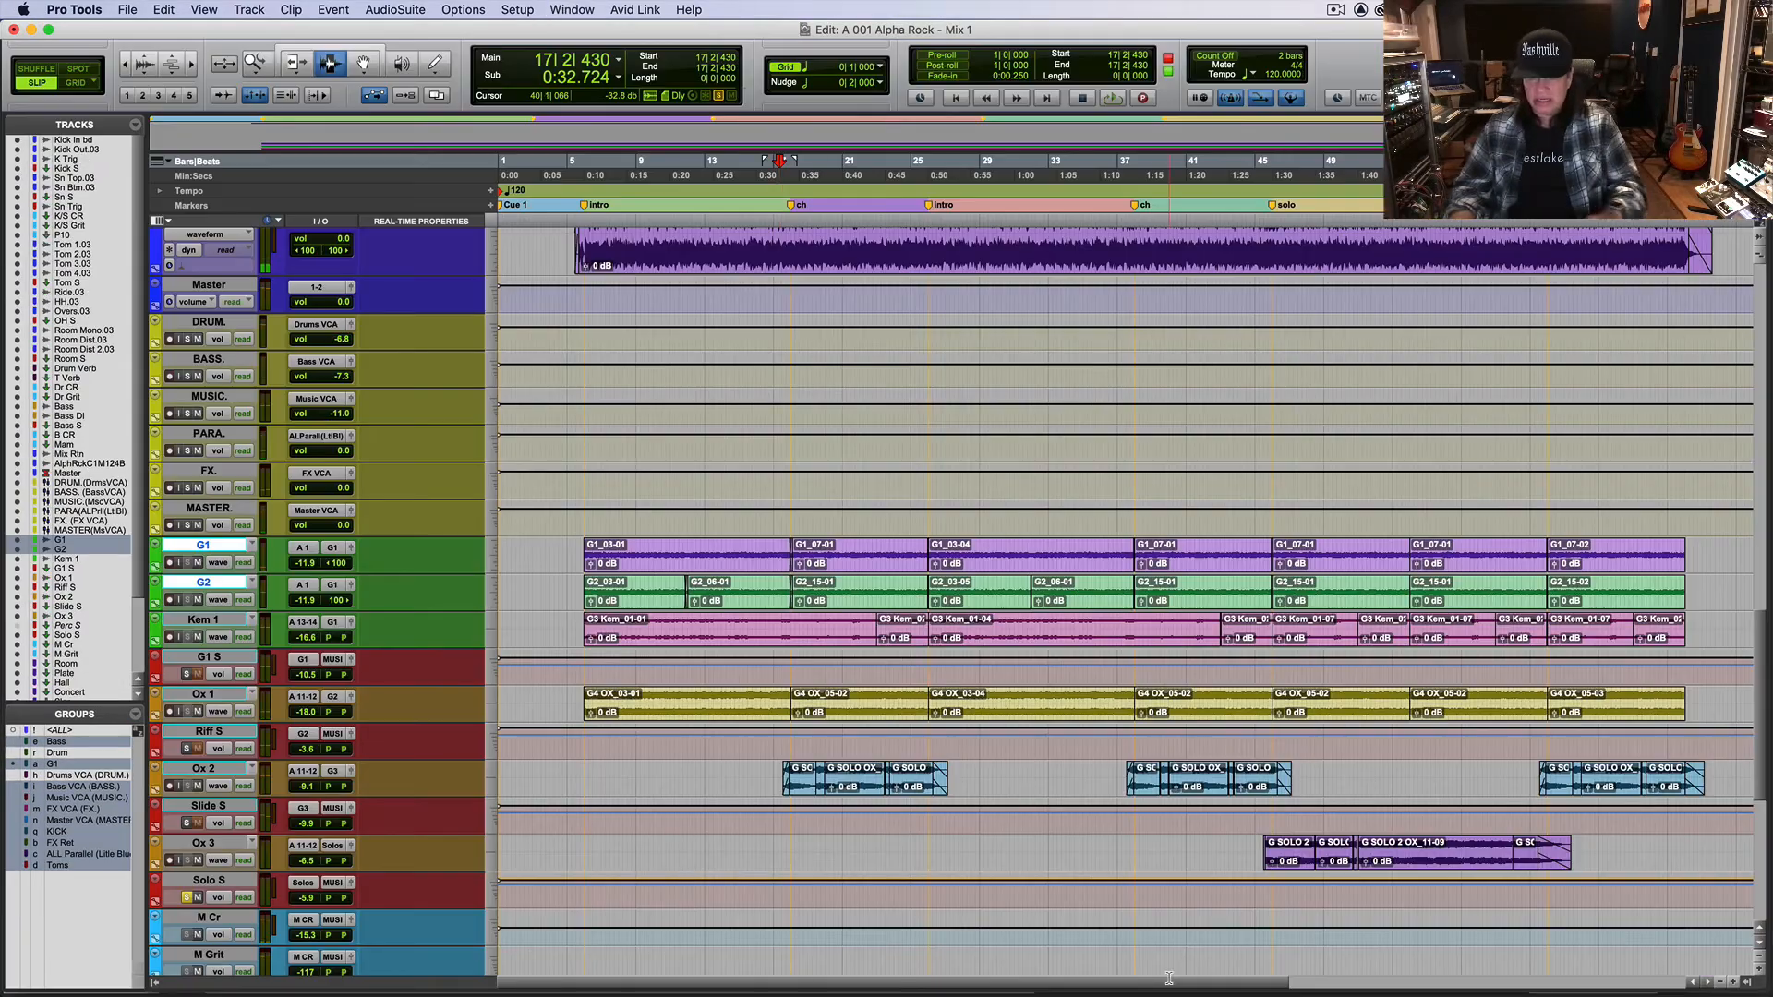
click(1259, 842)
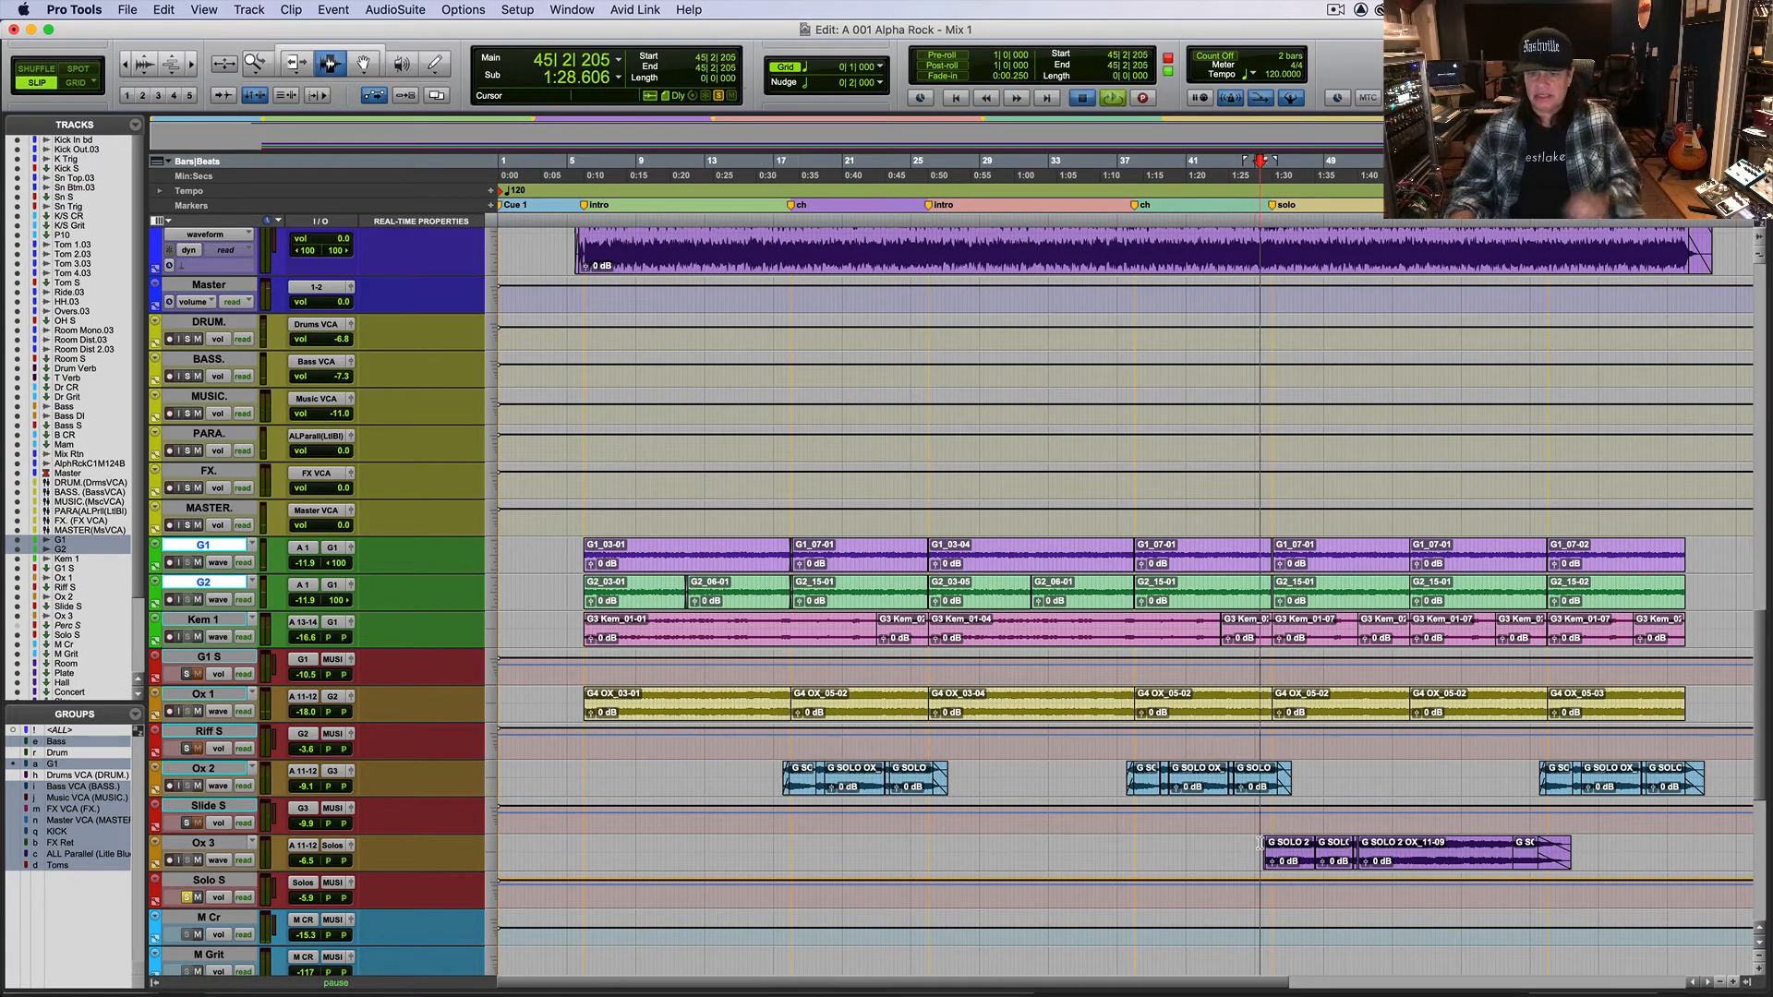
key(space)
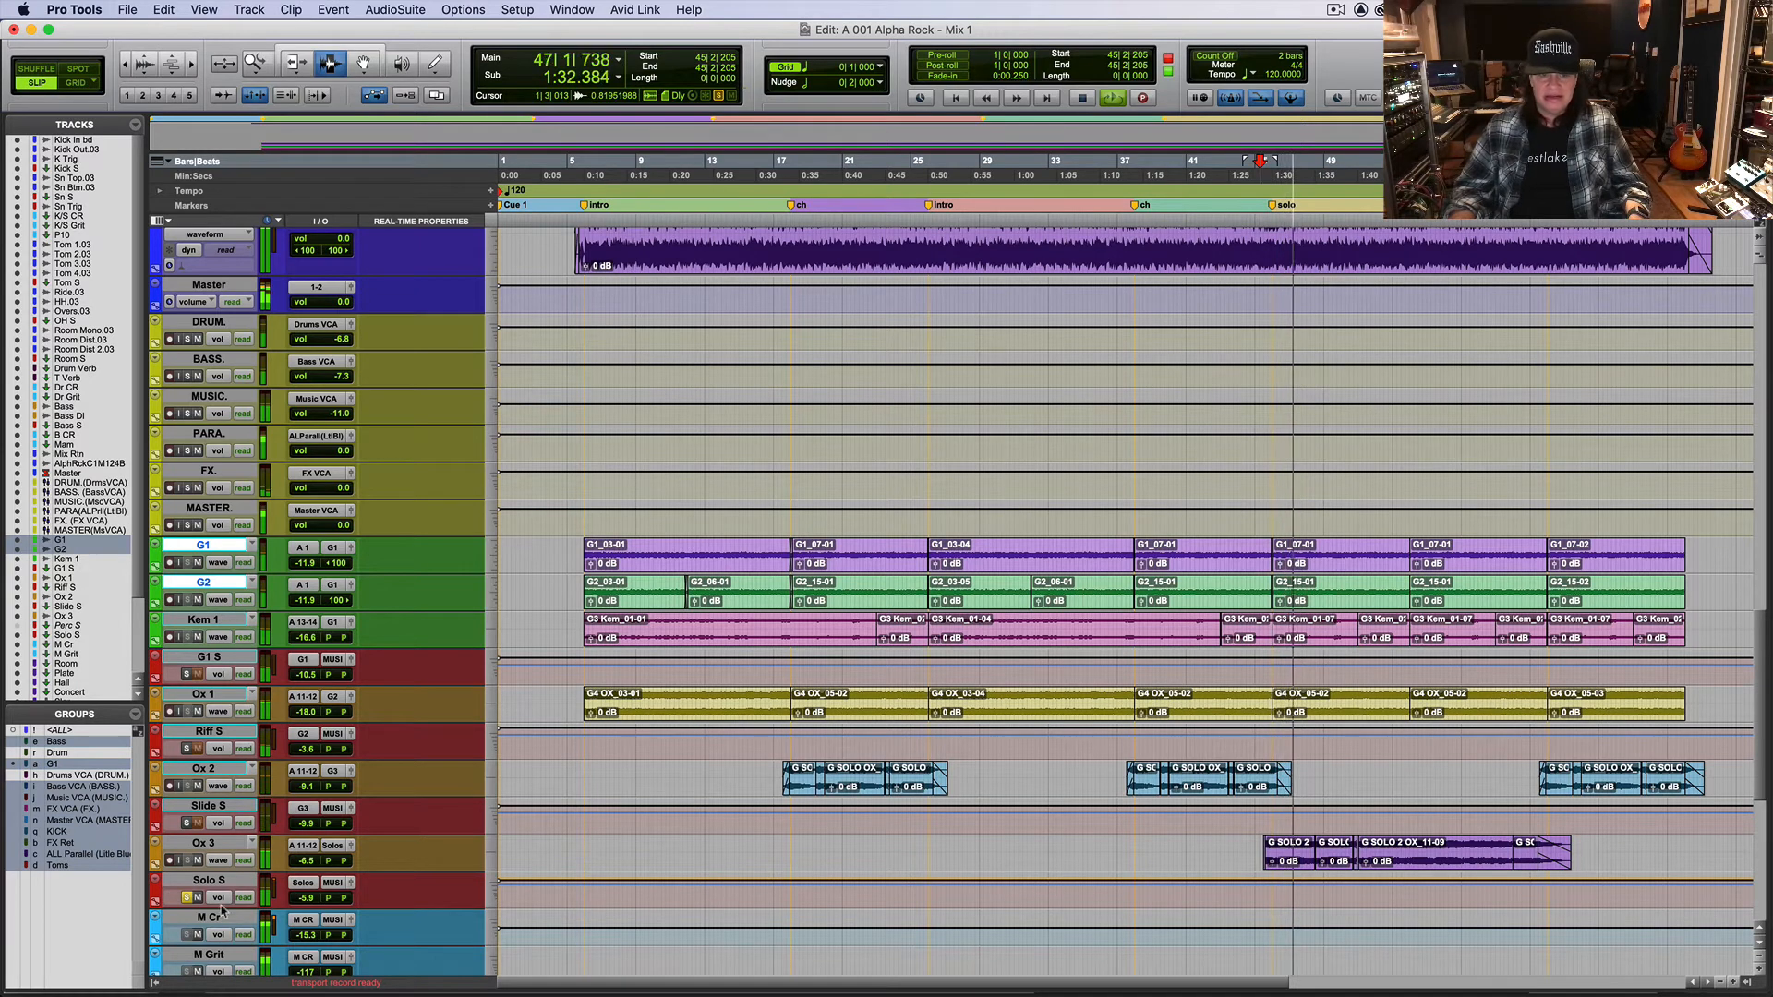
key(space)
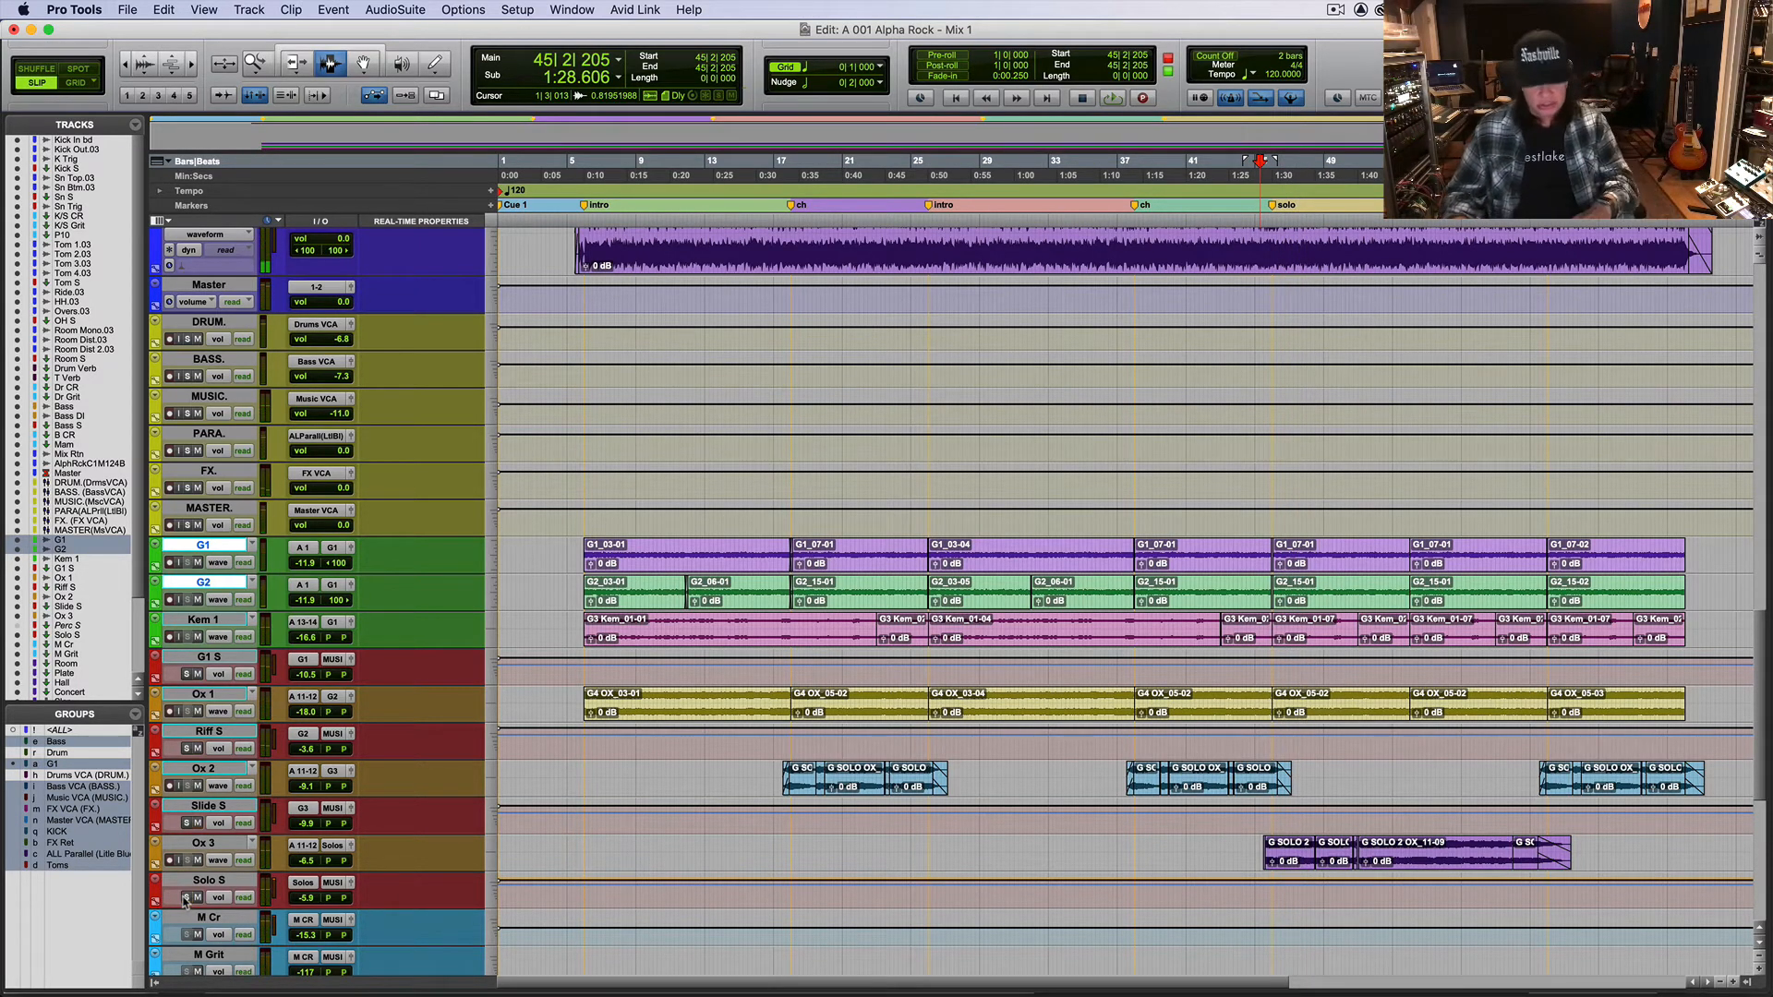
key(super+equal)
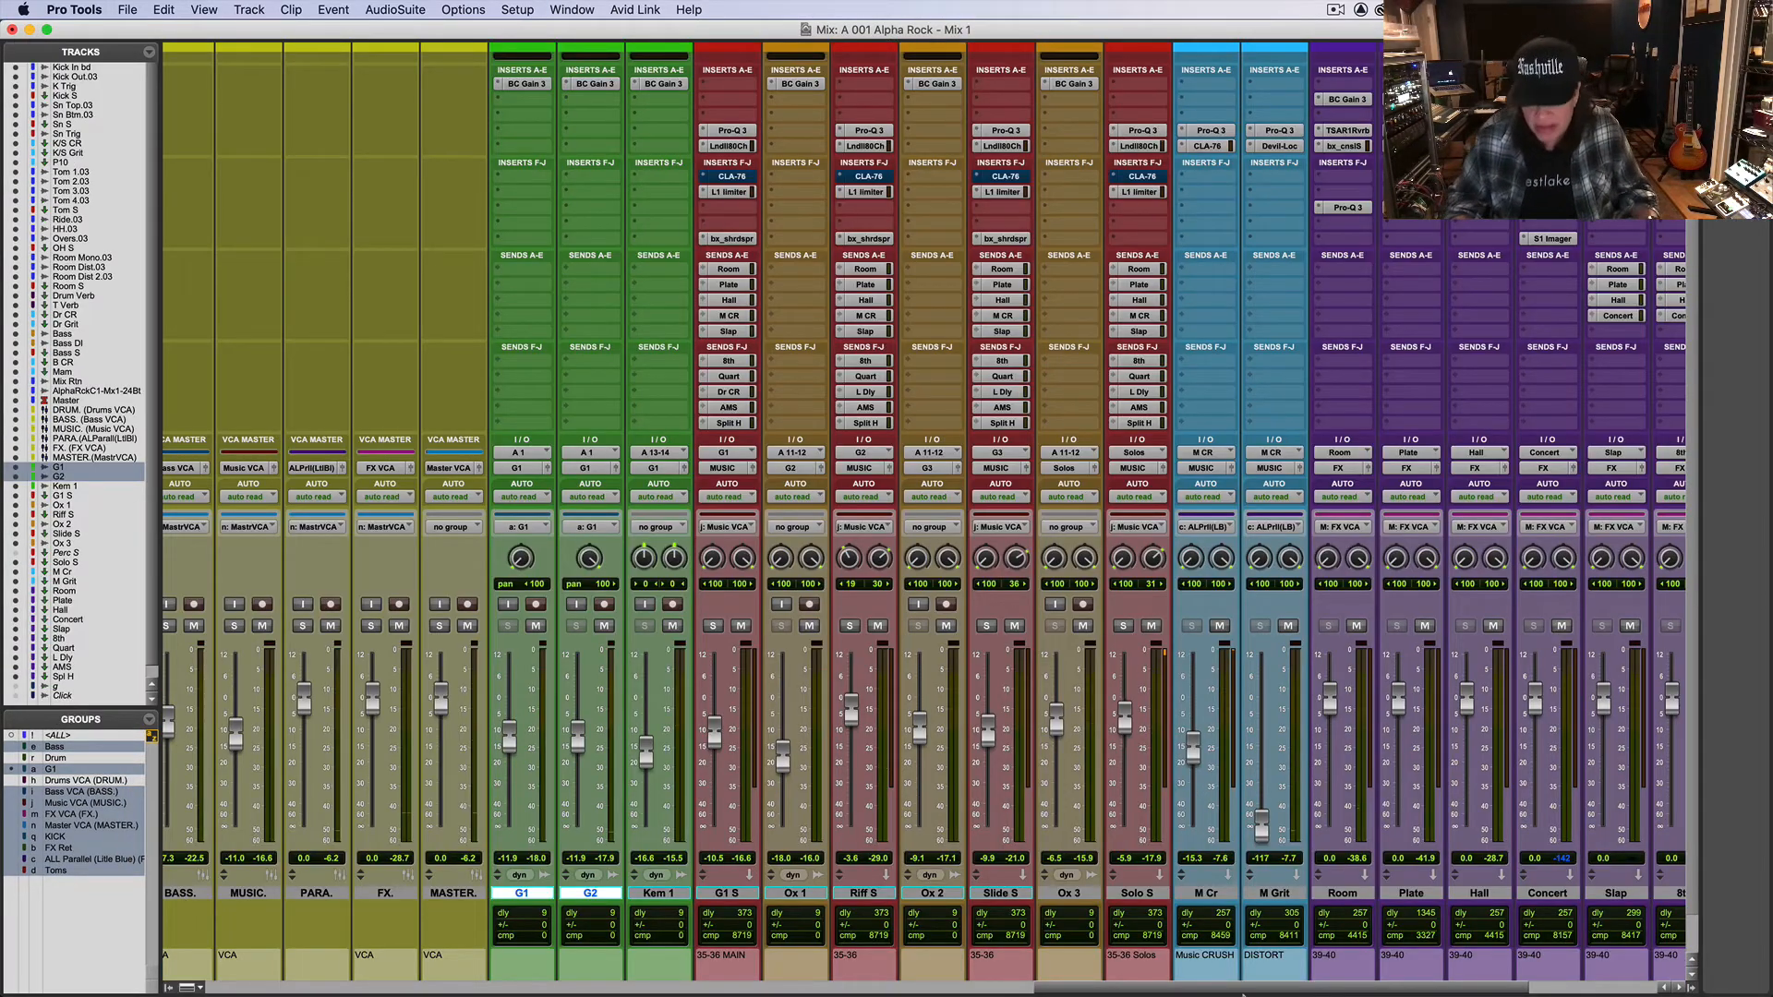
scroll(1690, 806, up, 2)
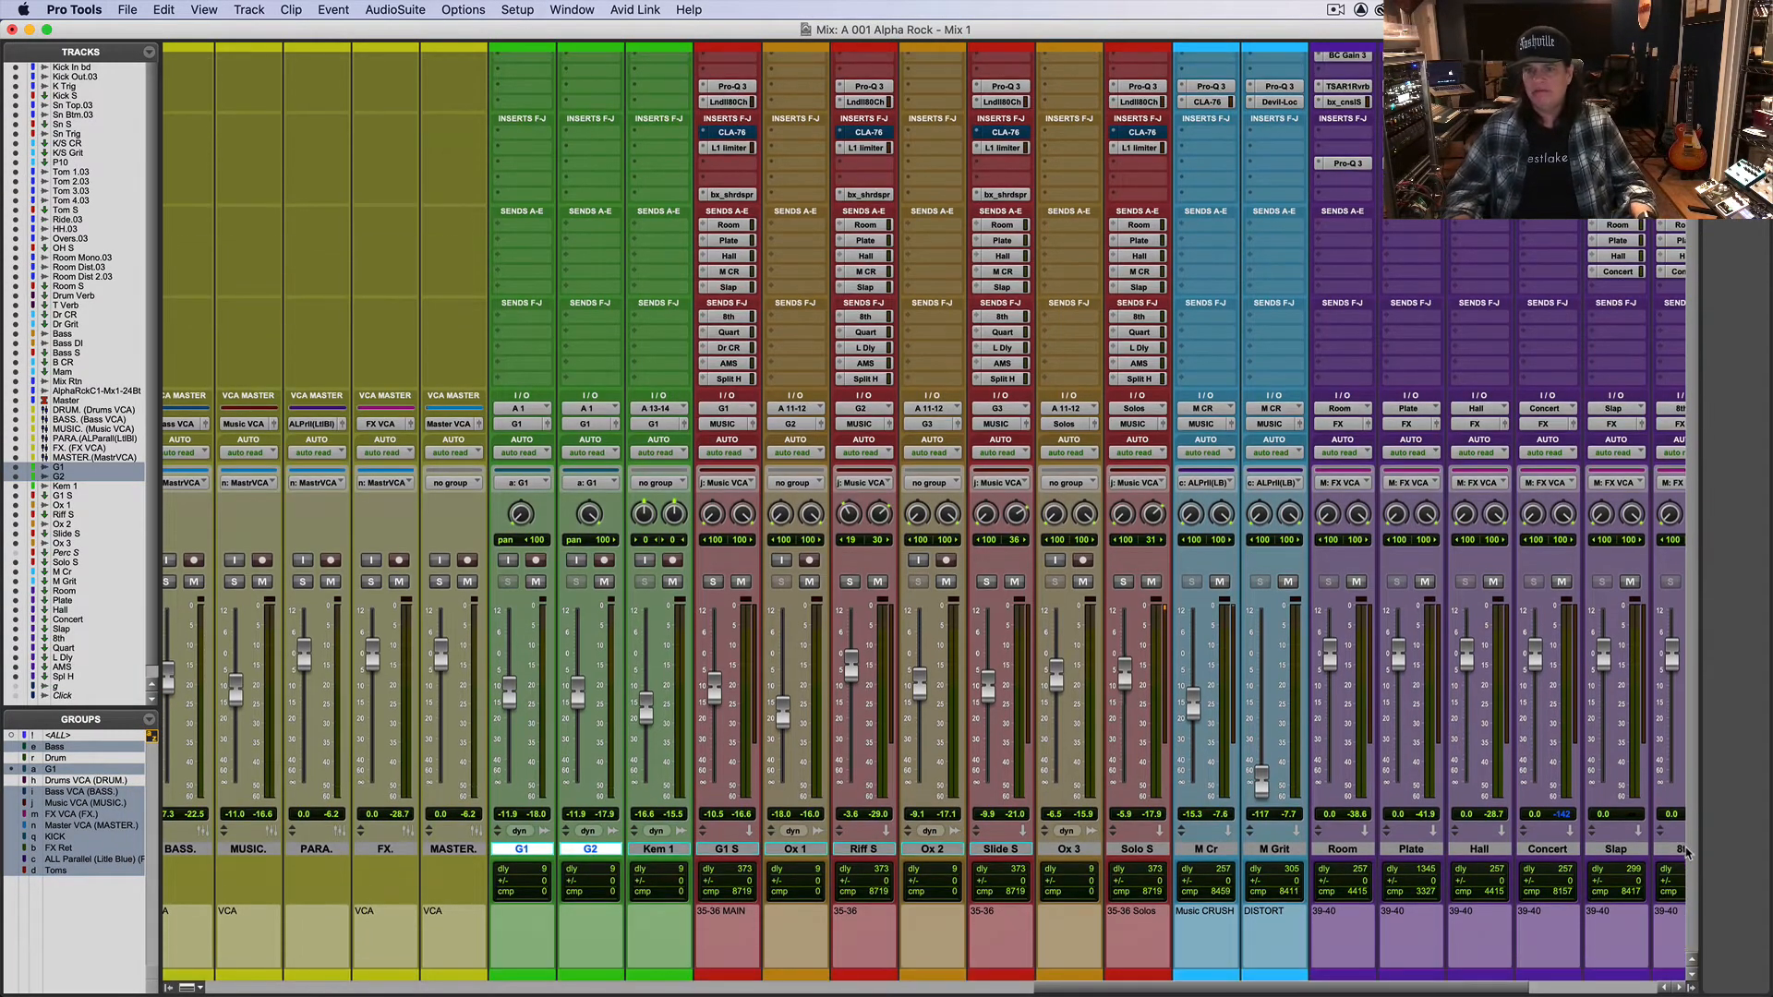
Step: Place the edit cursor near the start of the recorded clip on the Alpha Rock print track, just inside the intro
scroll(1711, 756, down, 2)
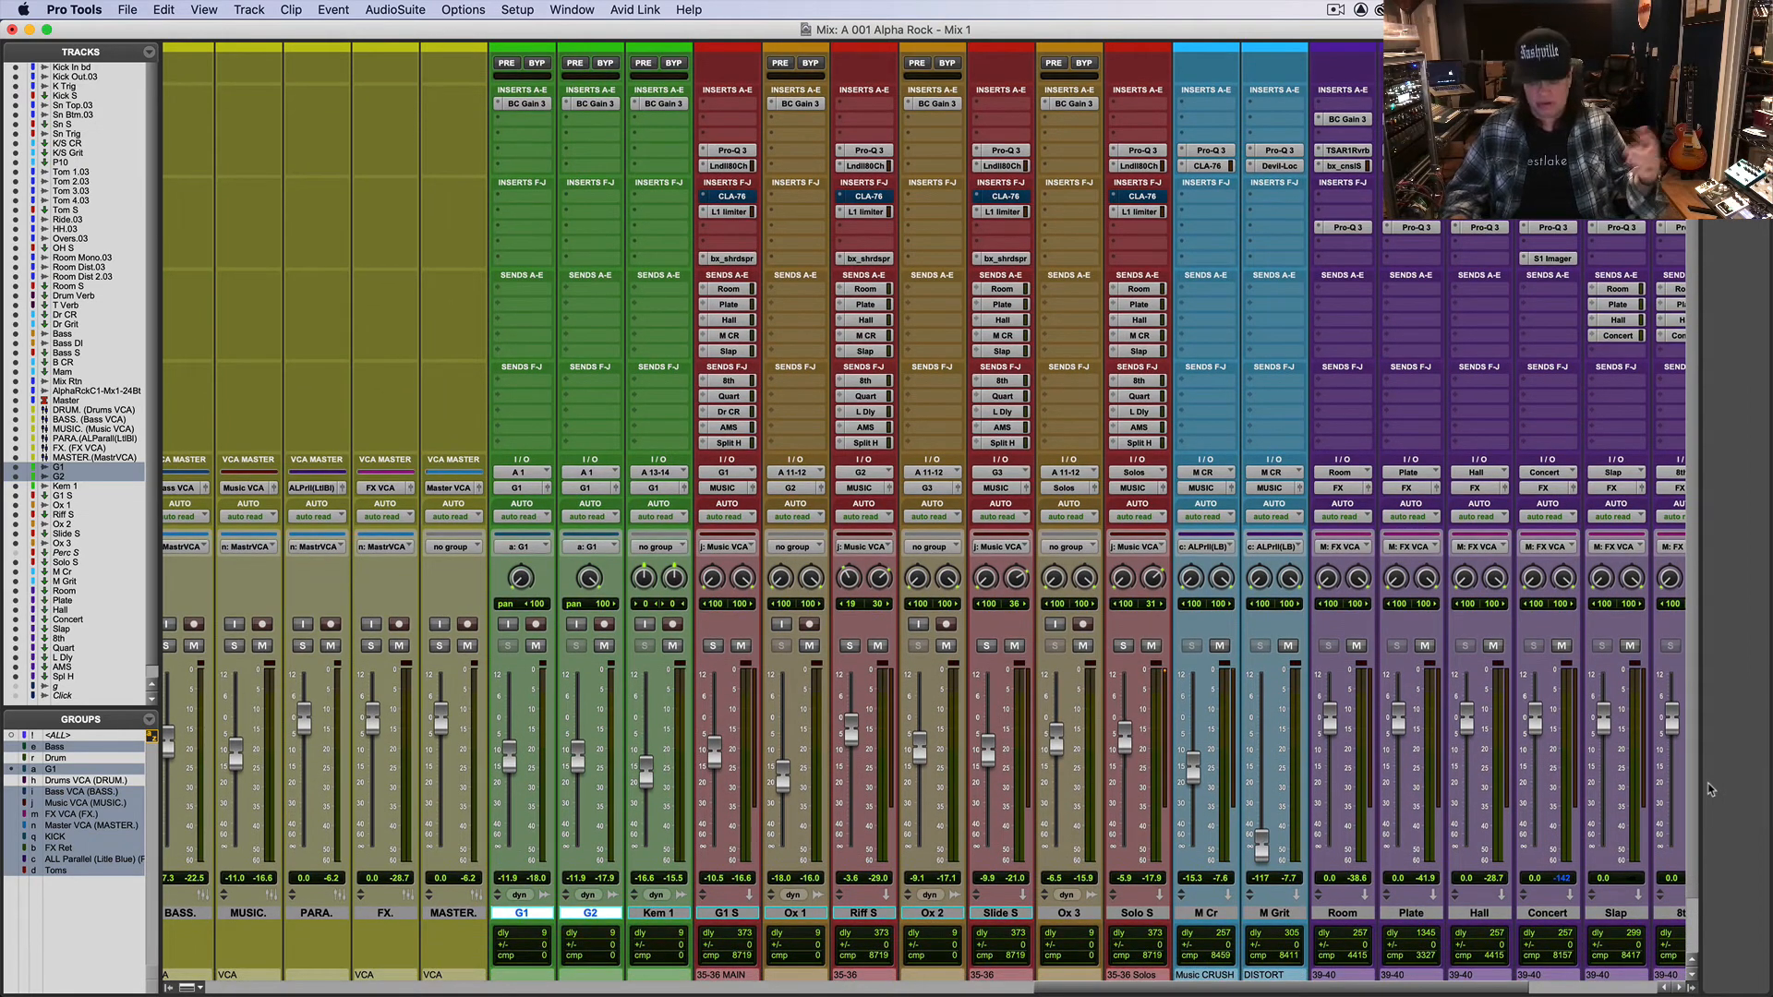
key(super+equal)
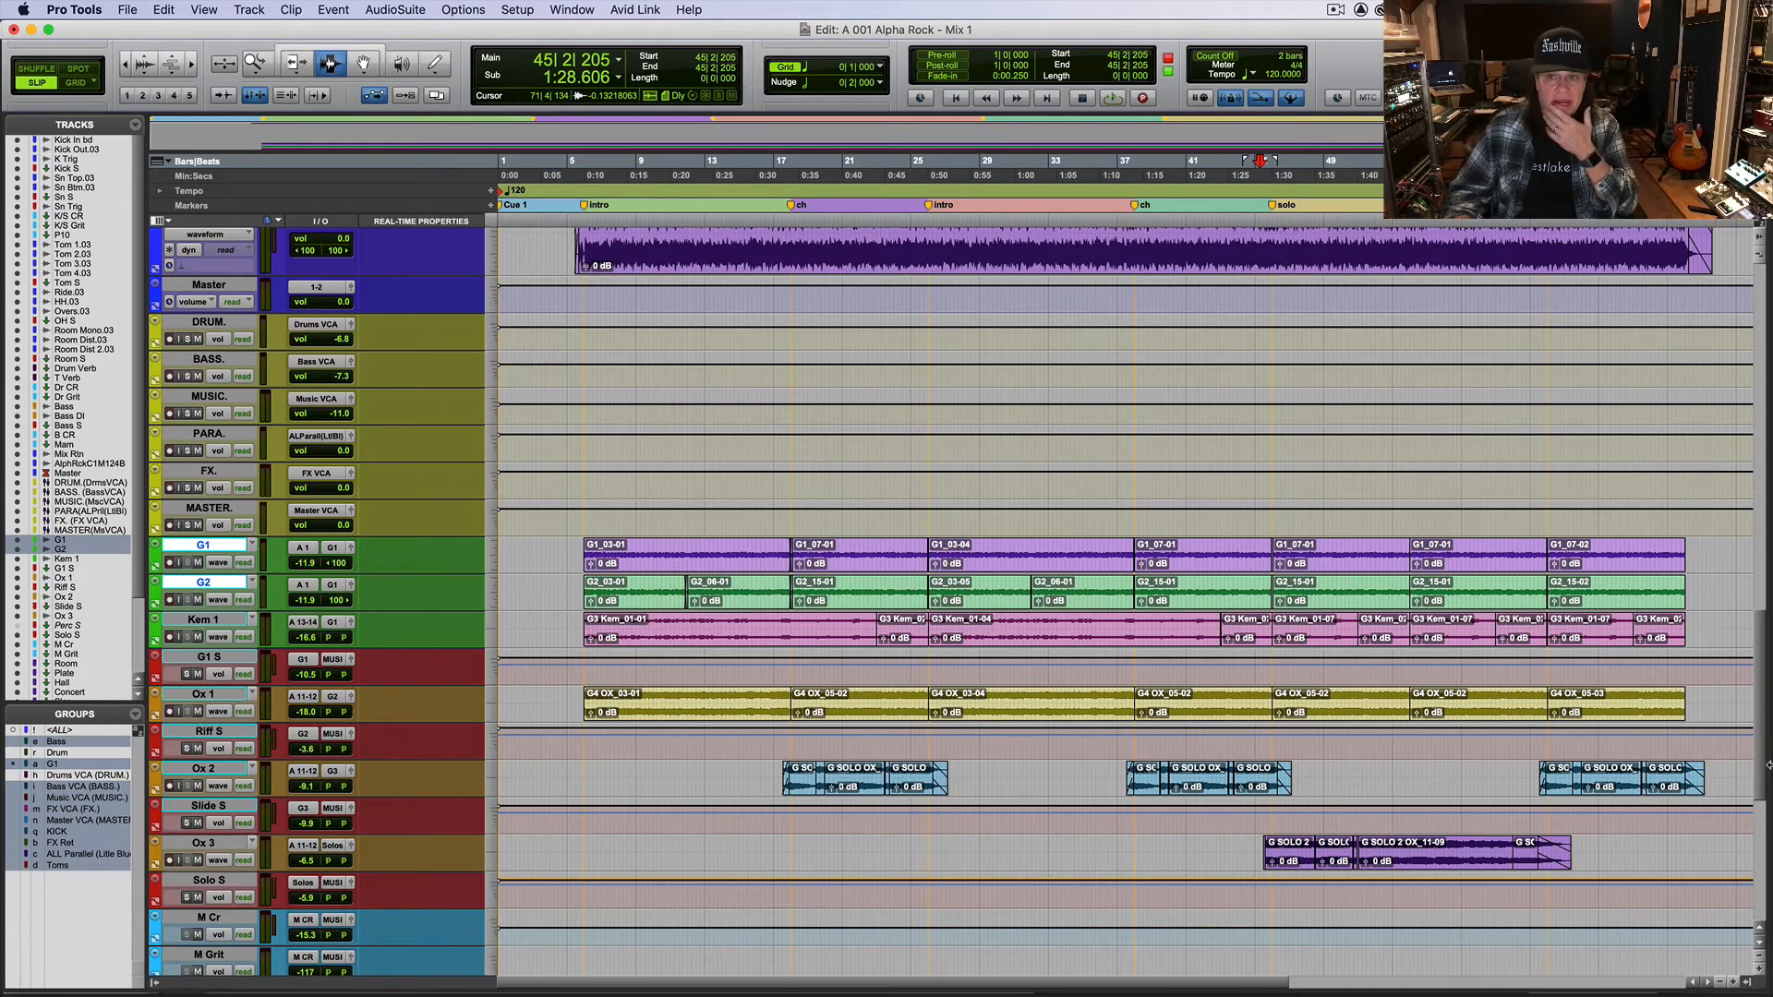
drag(1760, 759, 1743, 571)
scroll(1108, 601, down, 8)
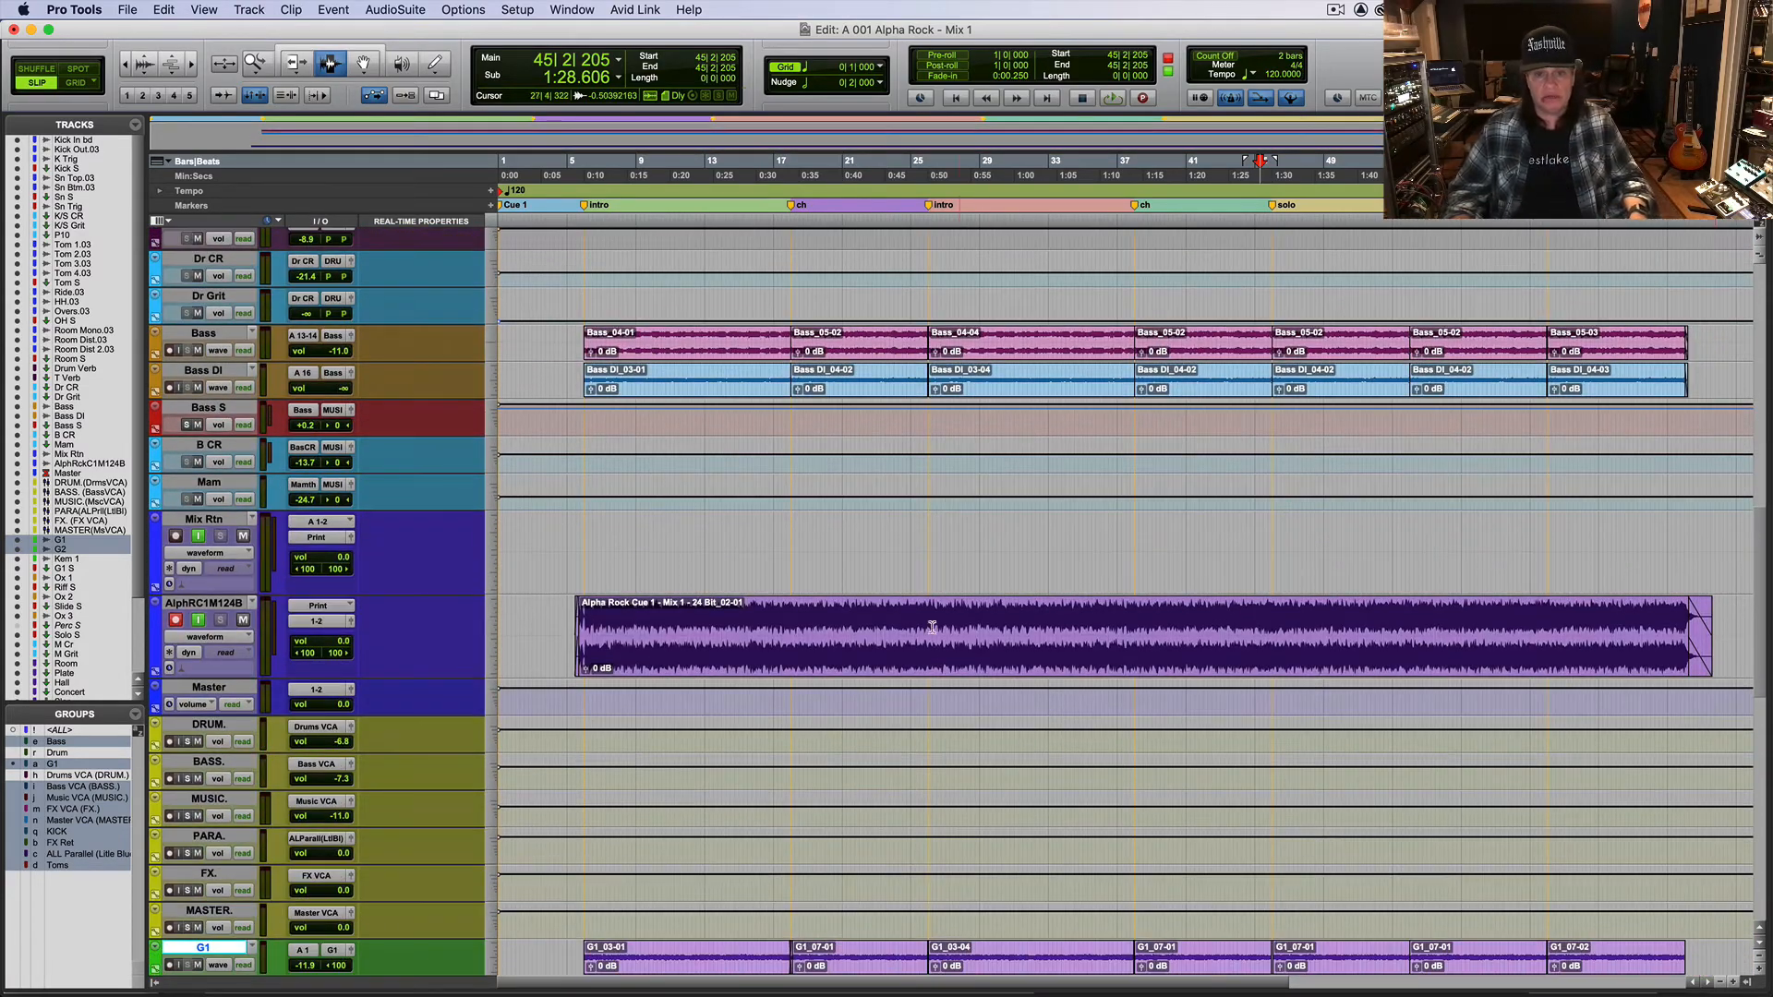
click(919, 638)
double_click(686, 619)
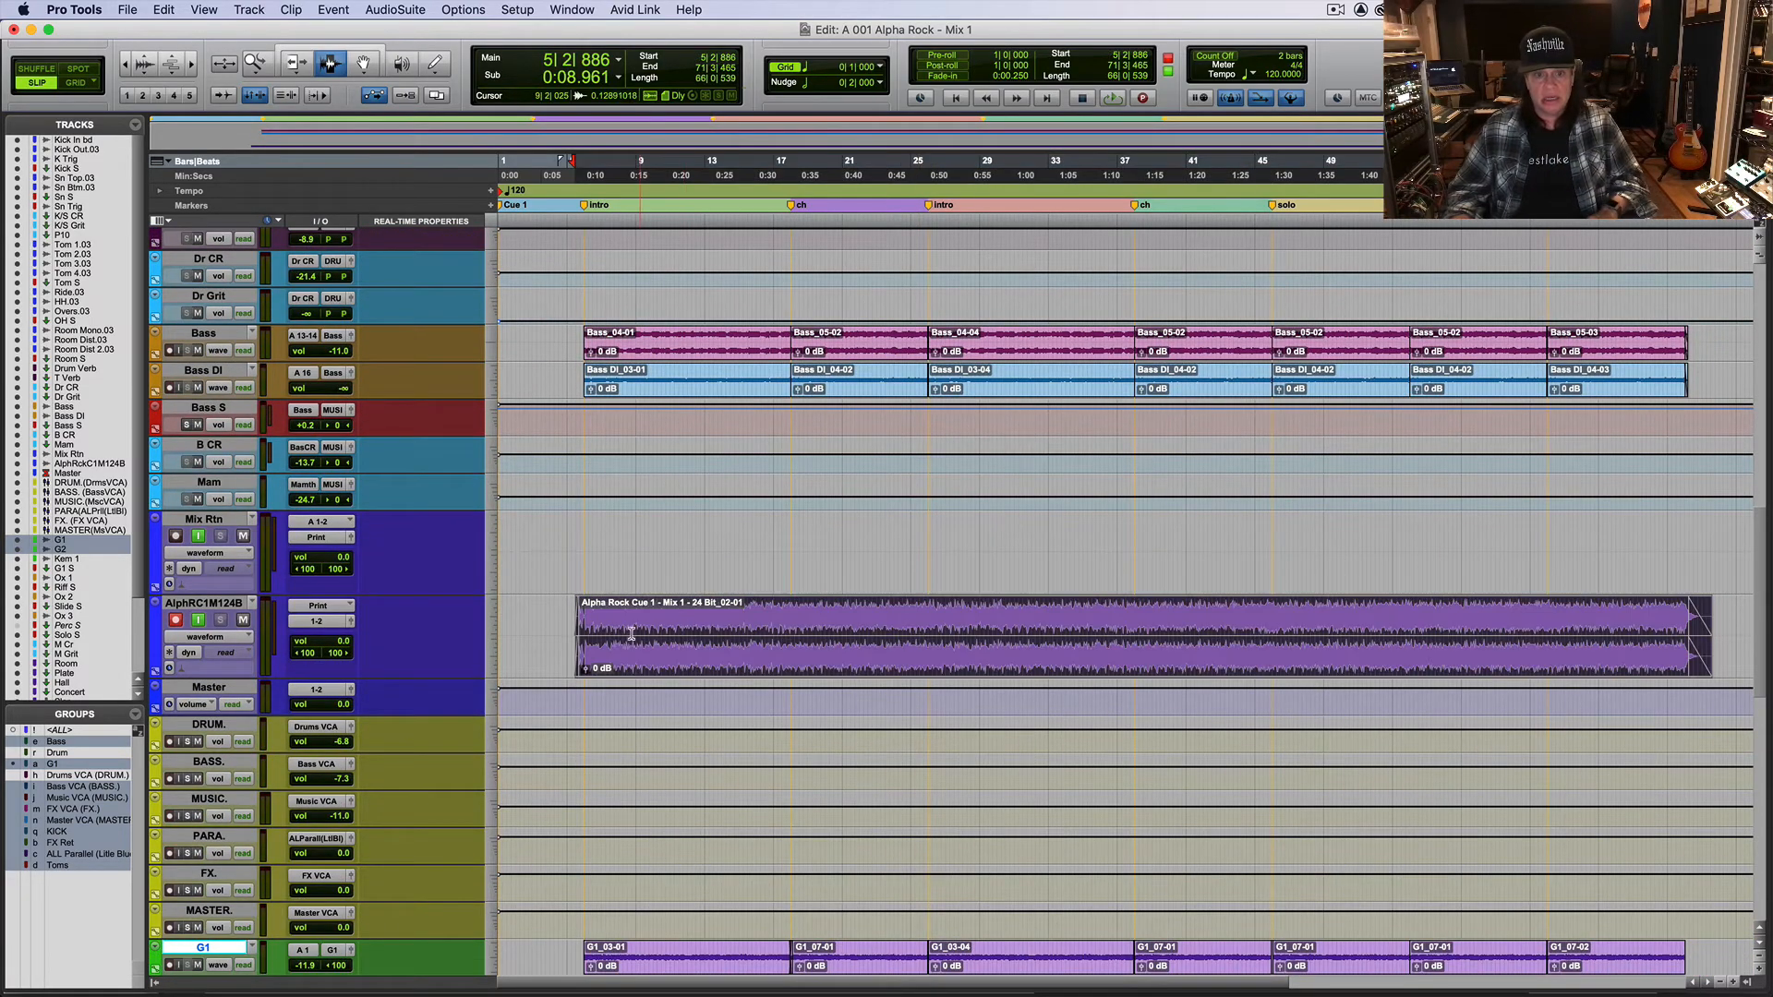
click(599, 637)
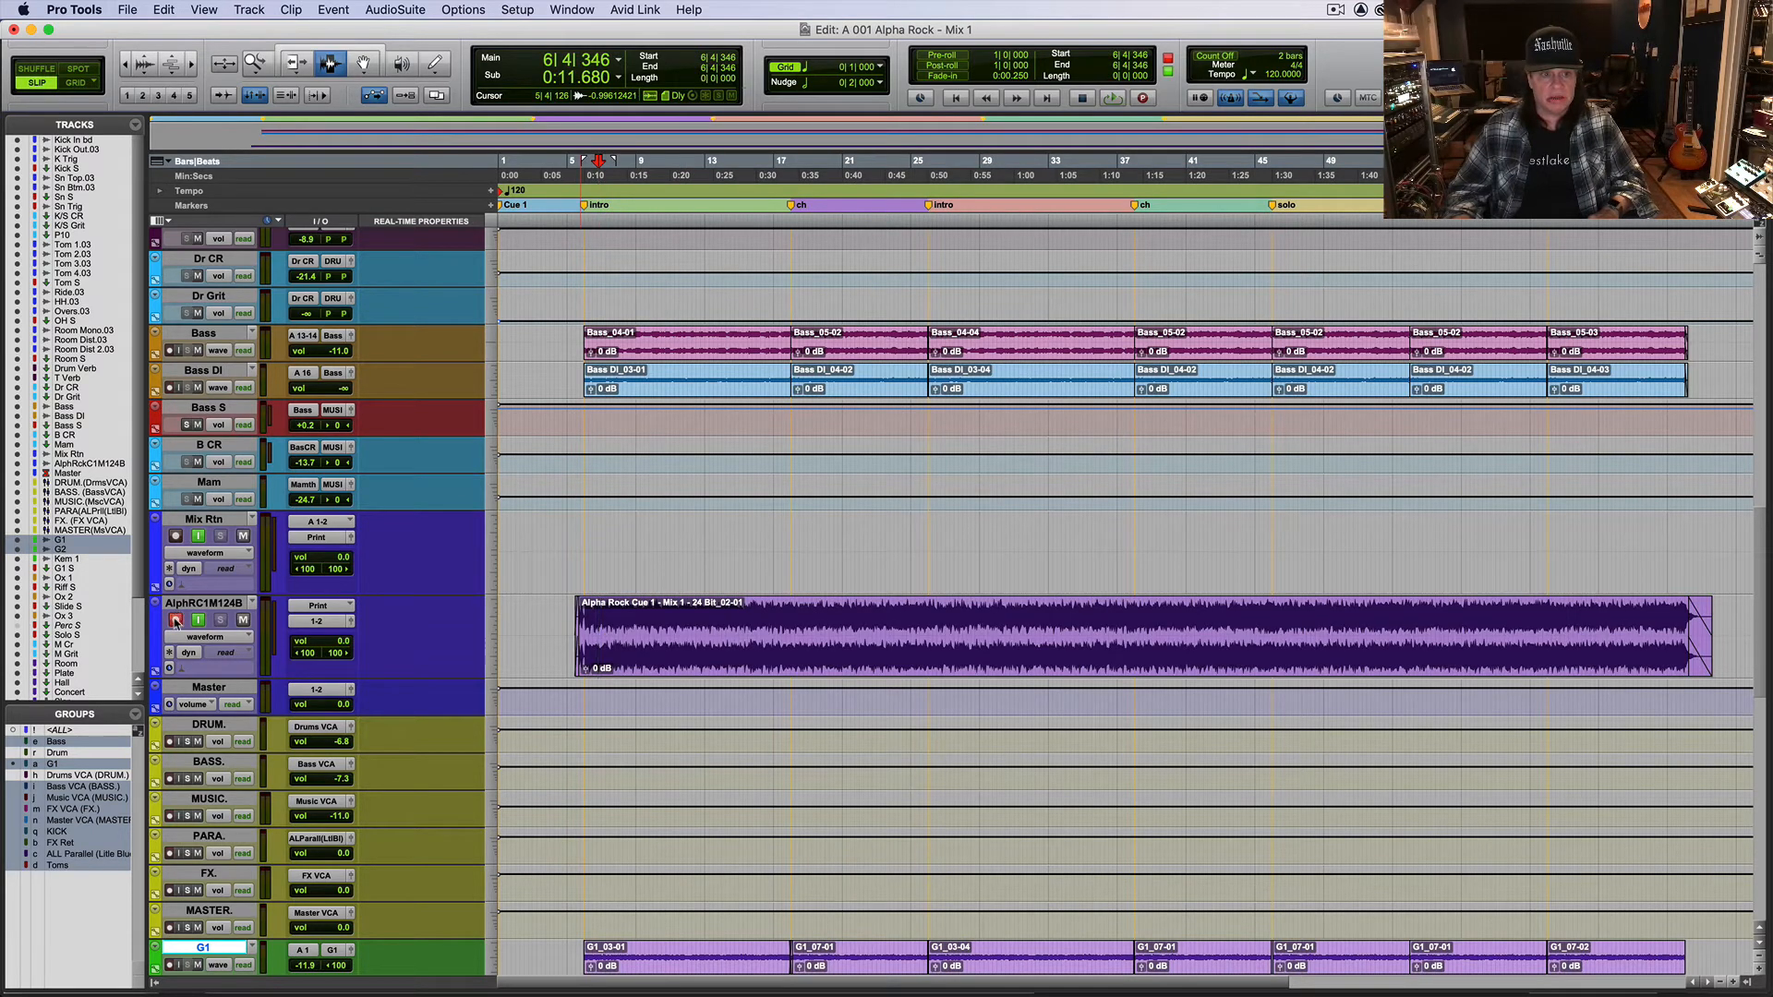
Step: Disarm recording on the print track and compare the recorded mix with the live mix by enabling its input monitoring between playbacks
click(175, 621)
click(211, 603)
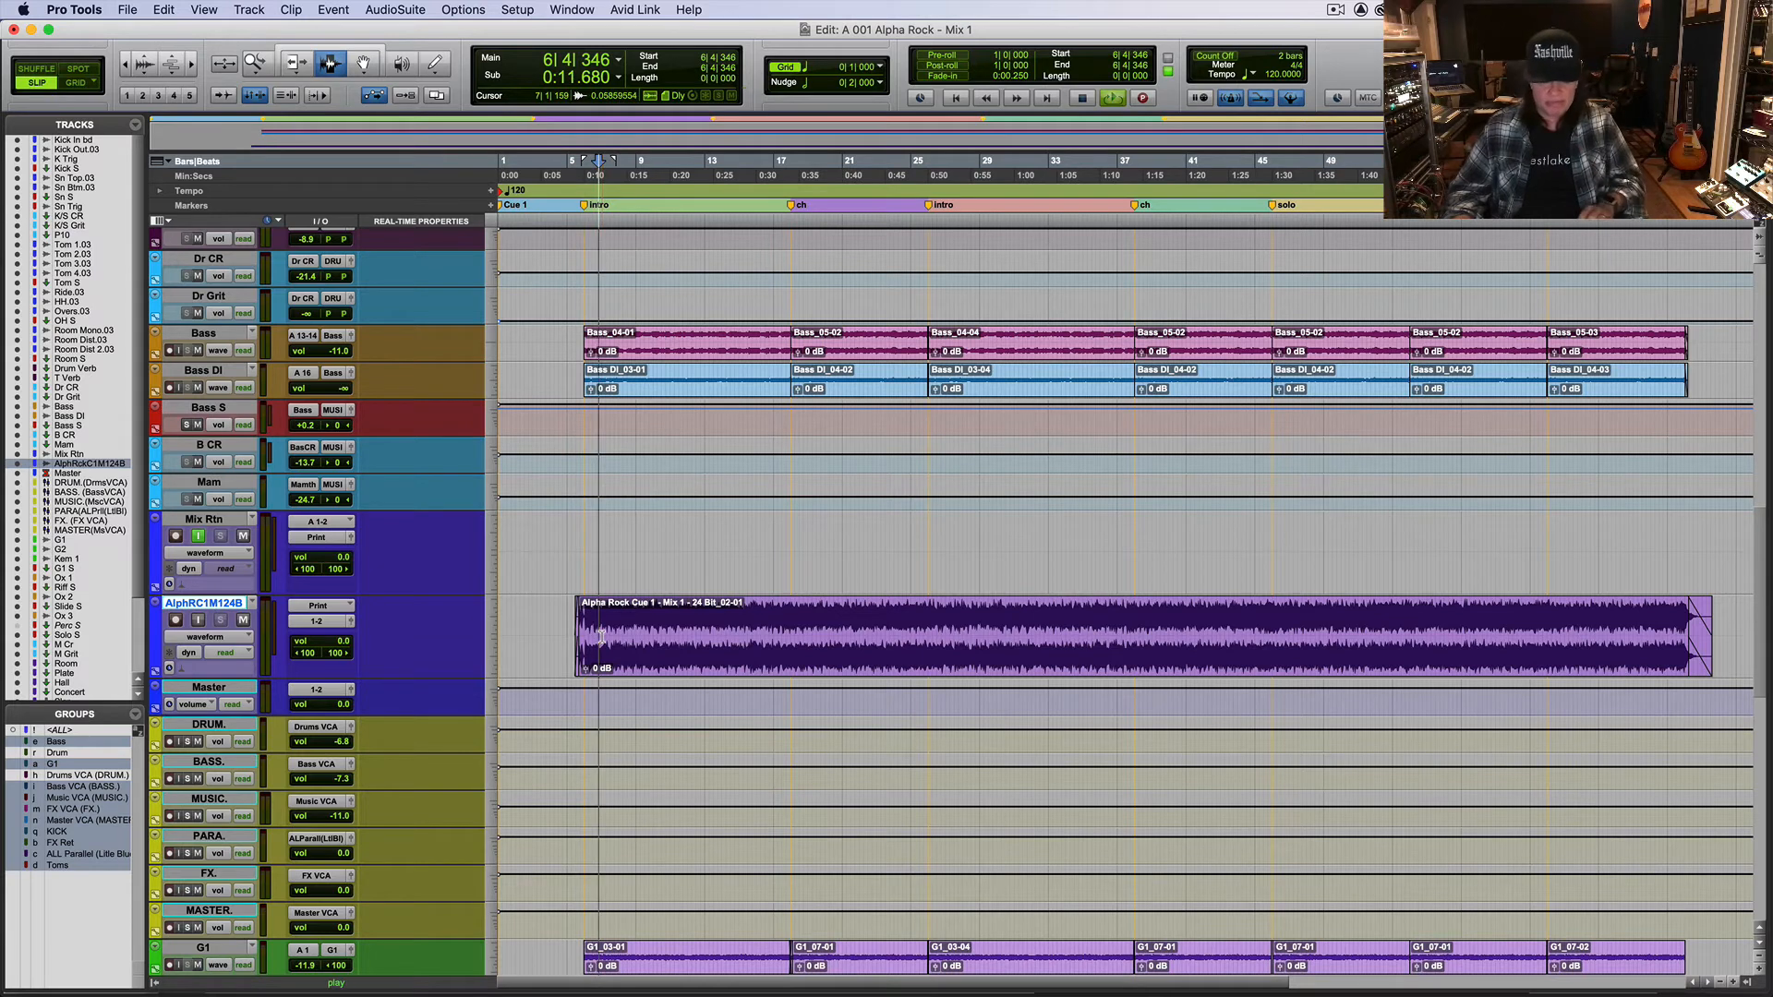
key(space)
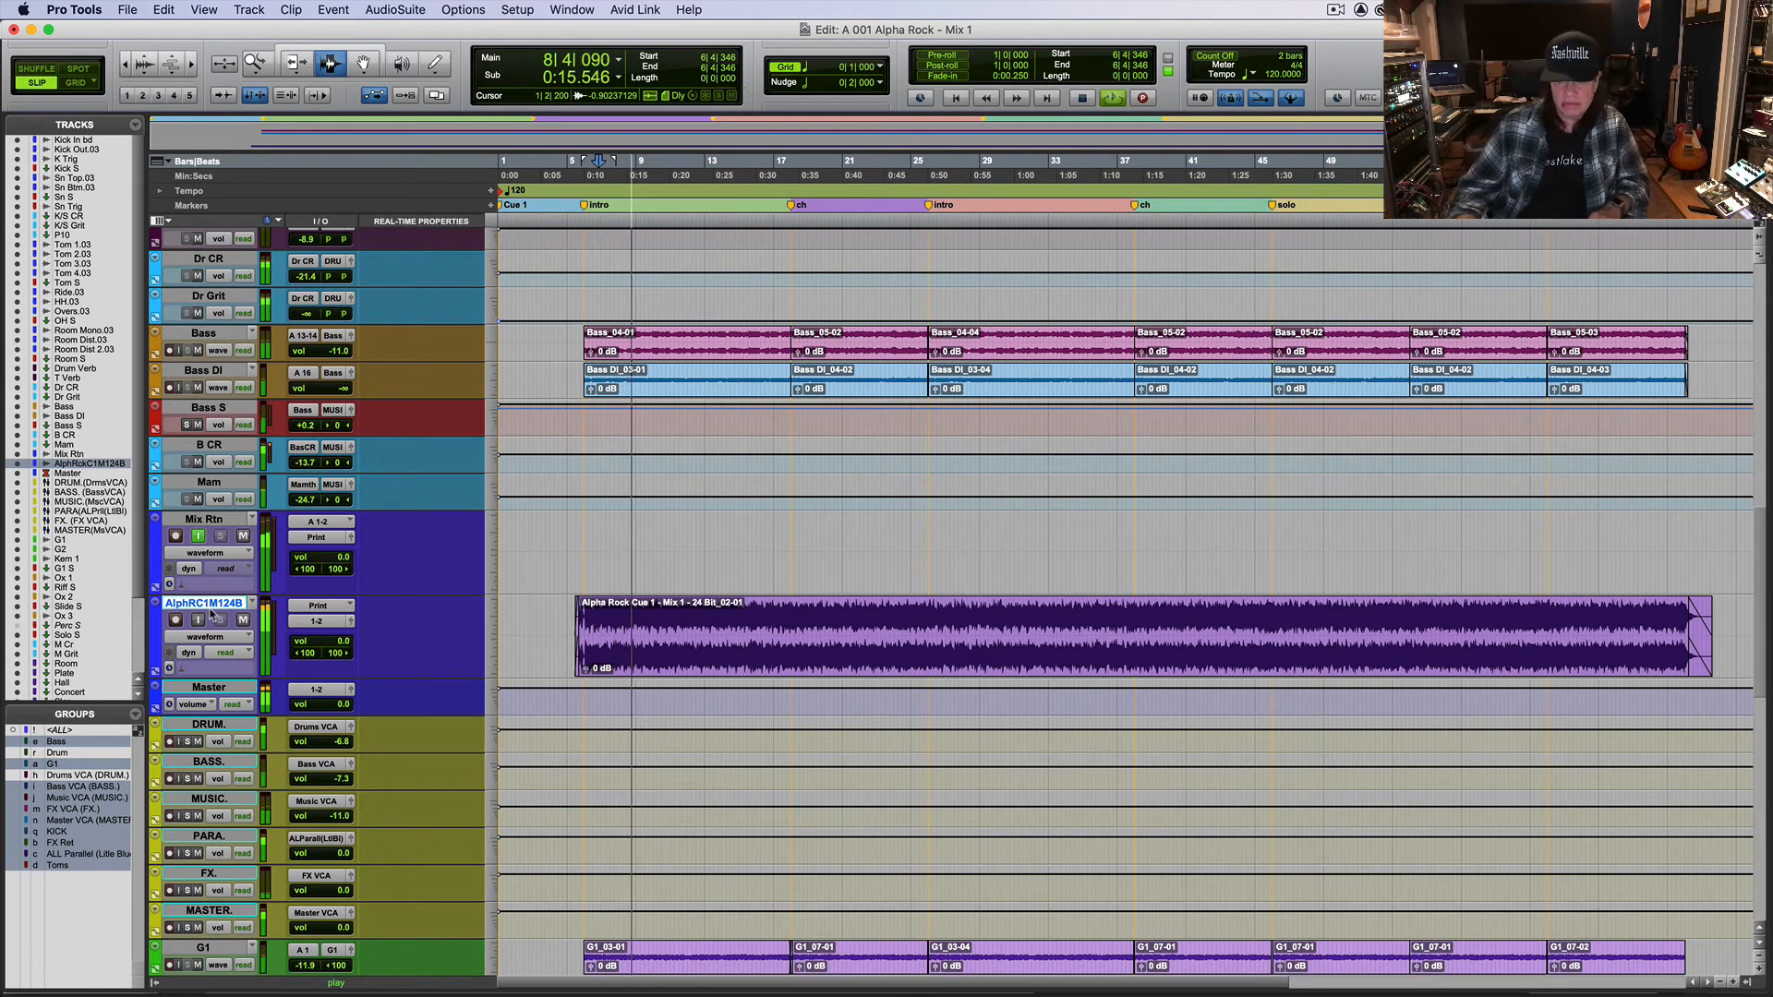
key(space)
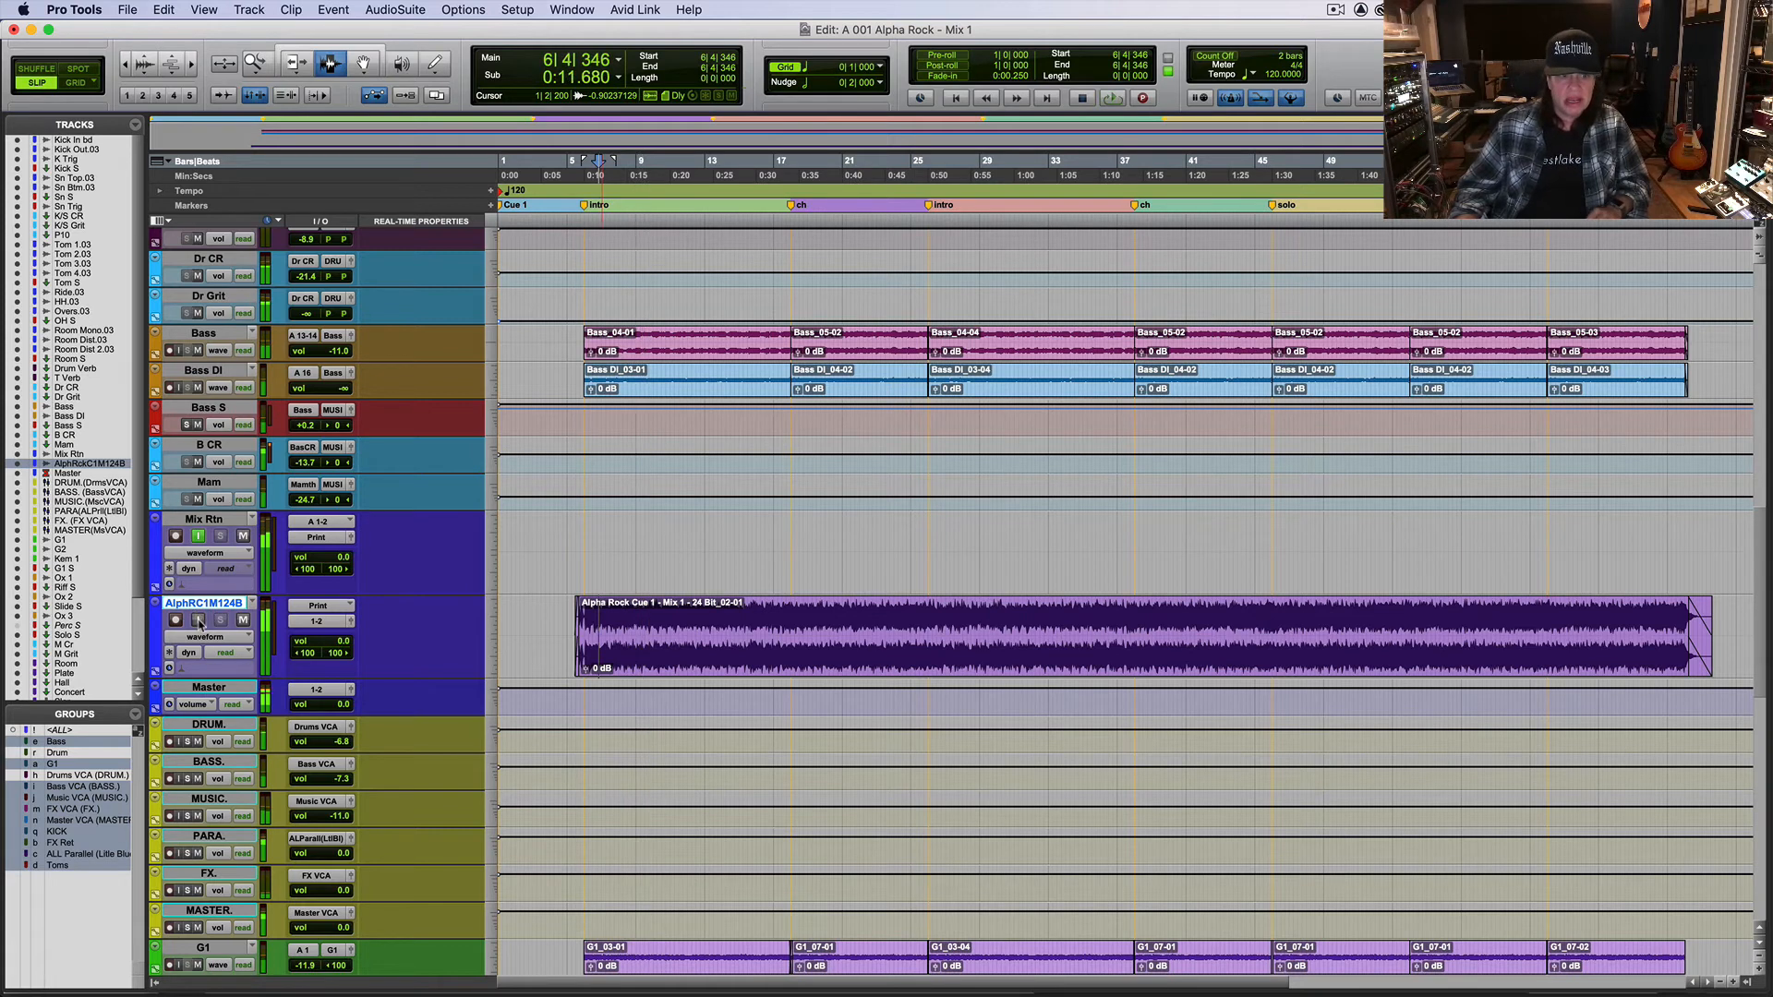
click(199, 621)
key(space)
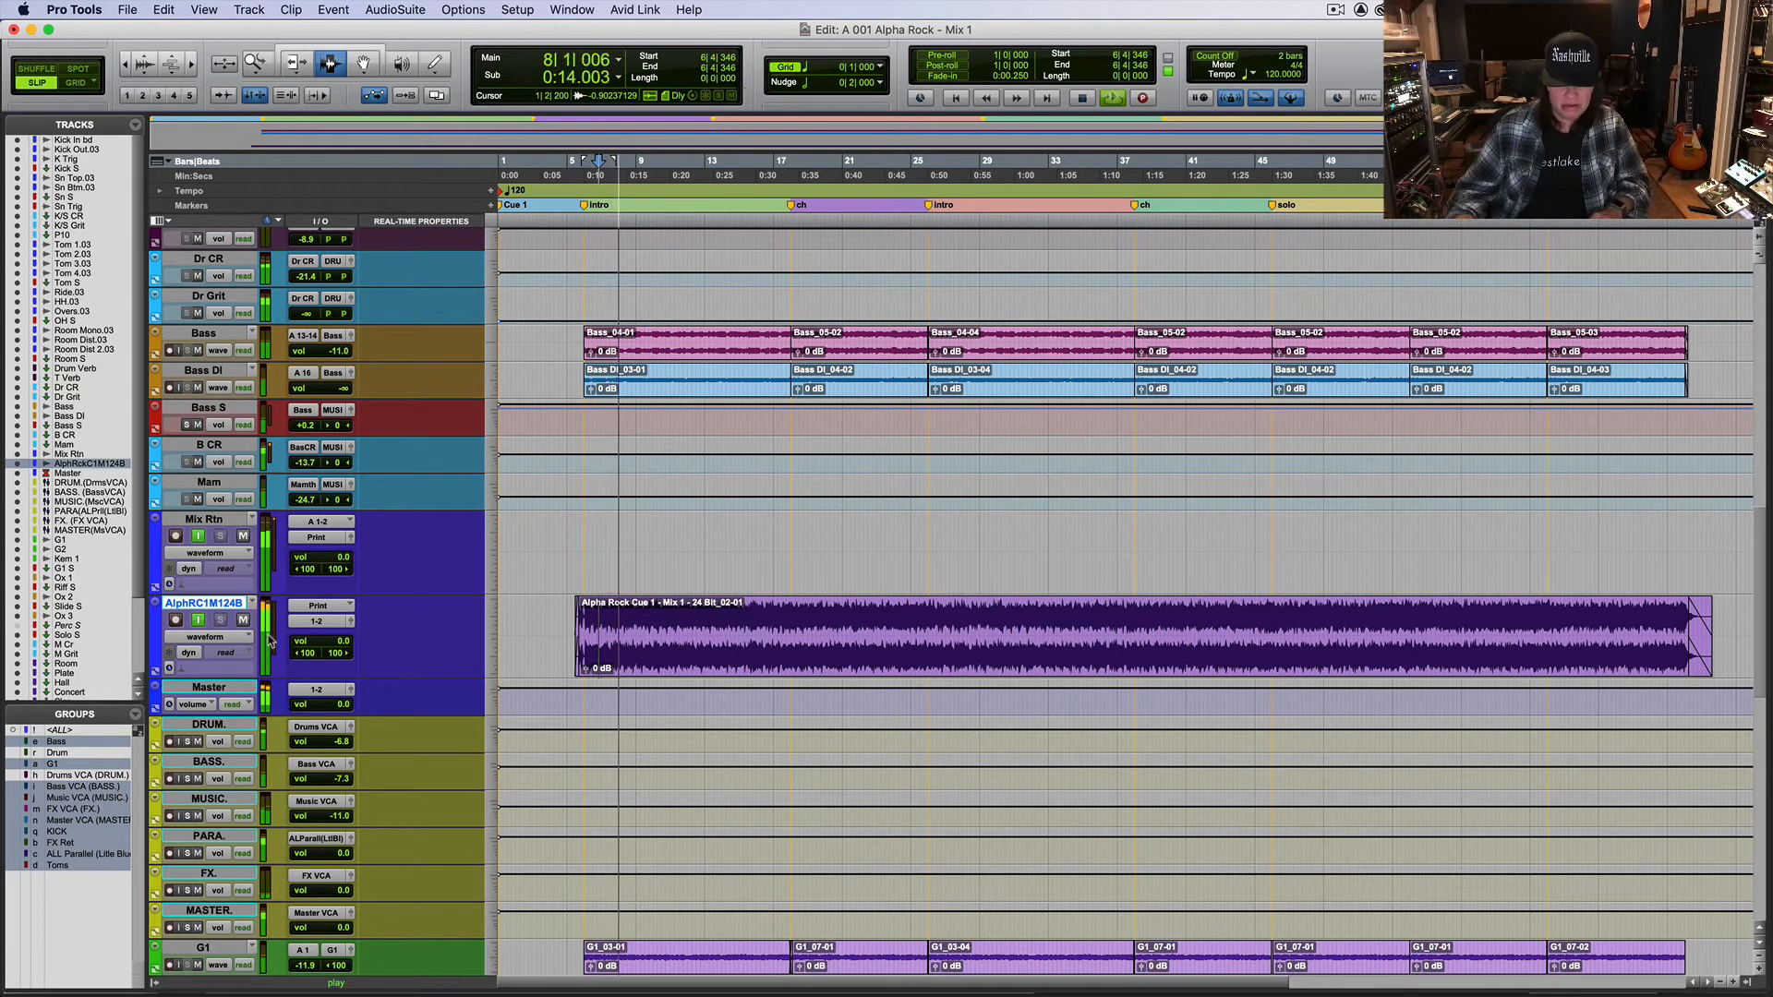
Step: Lower the Kick S fader to -7.5 dB during playback
key(super+equal)
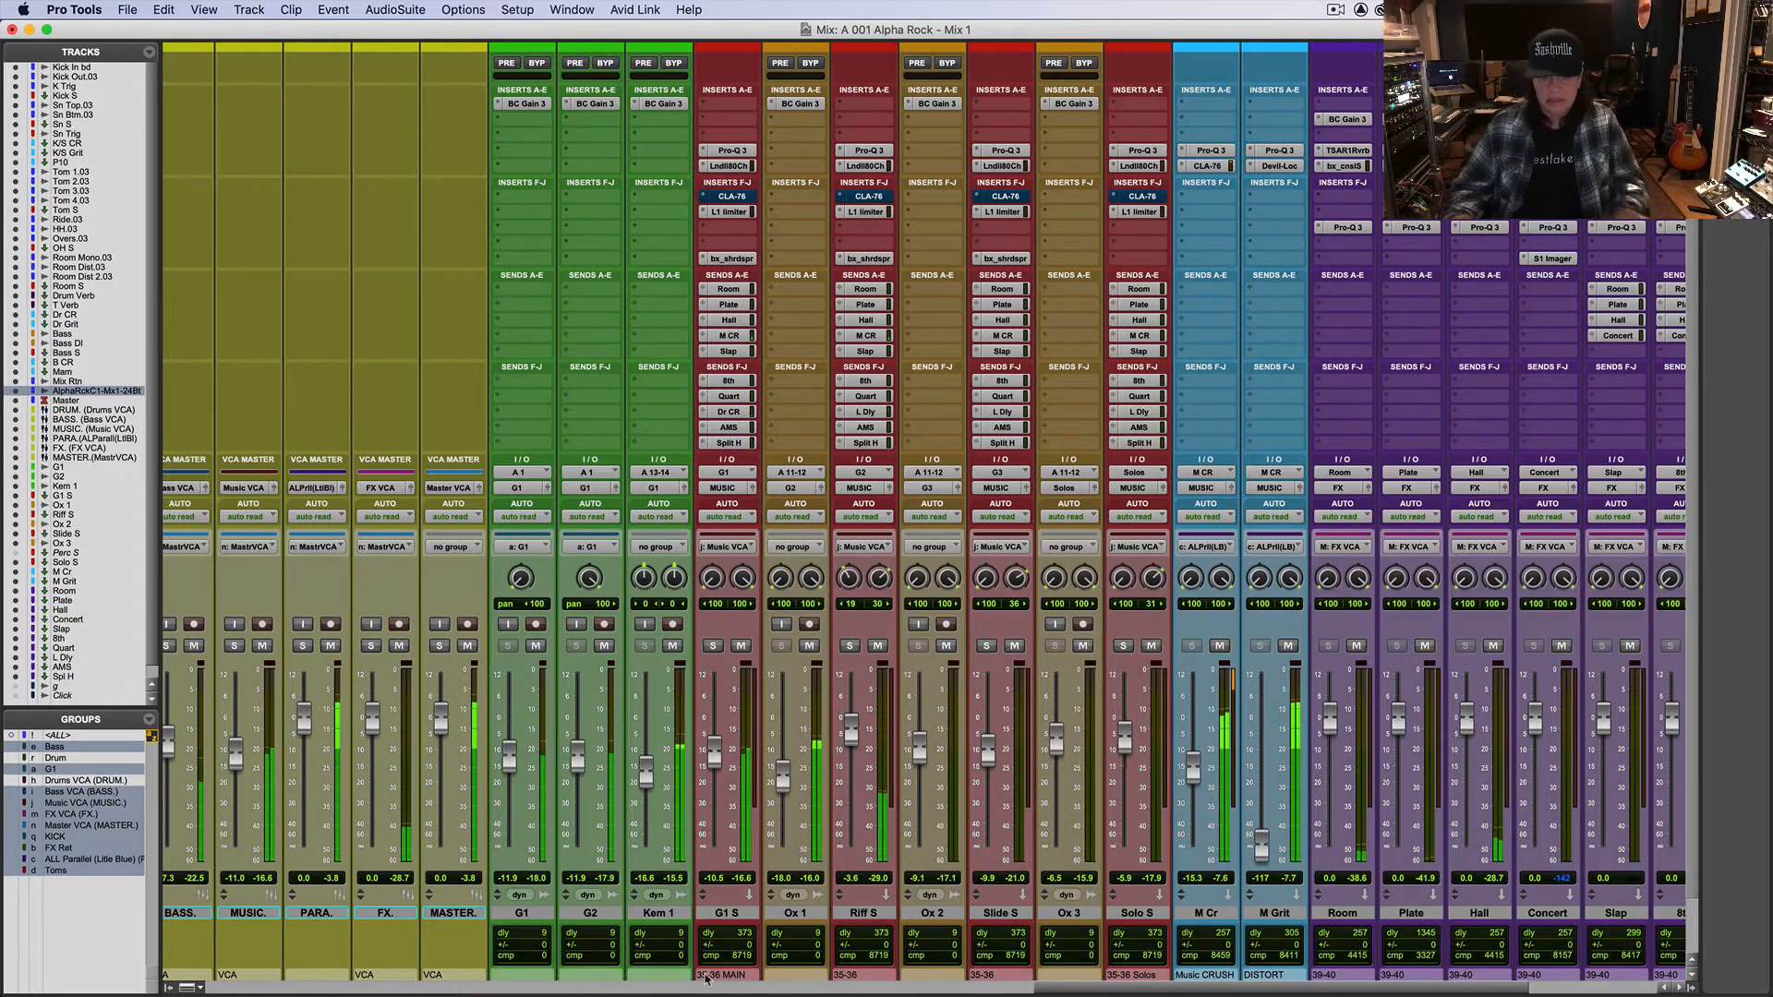
drag(707, 981, 277, 989)
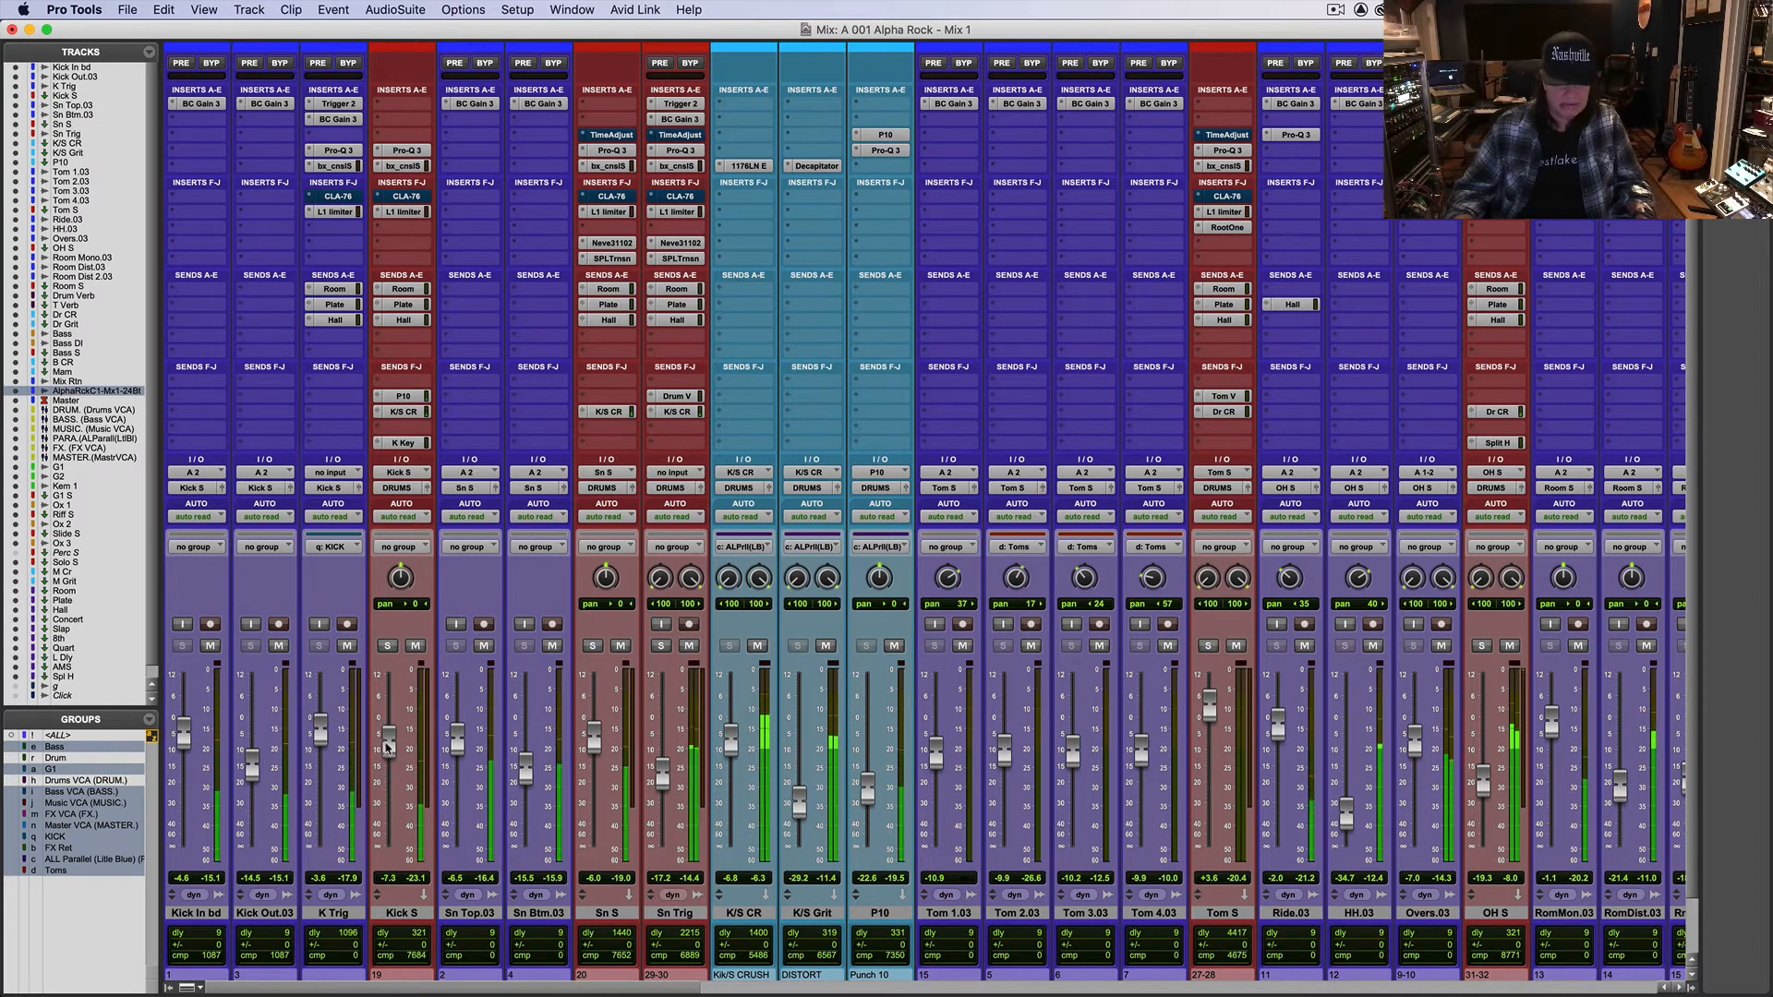
drag(387, 749, 389, 749)
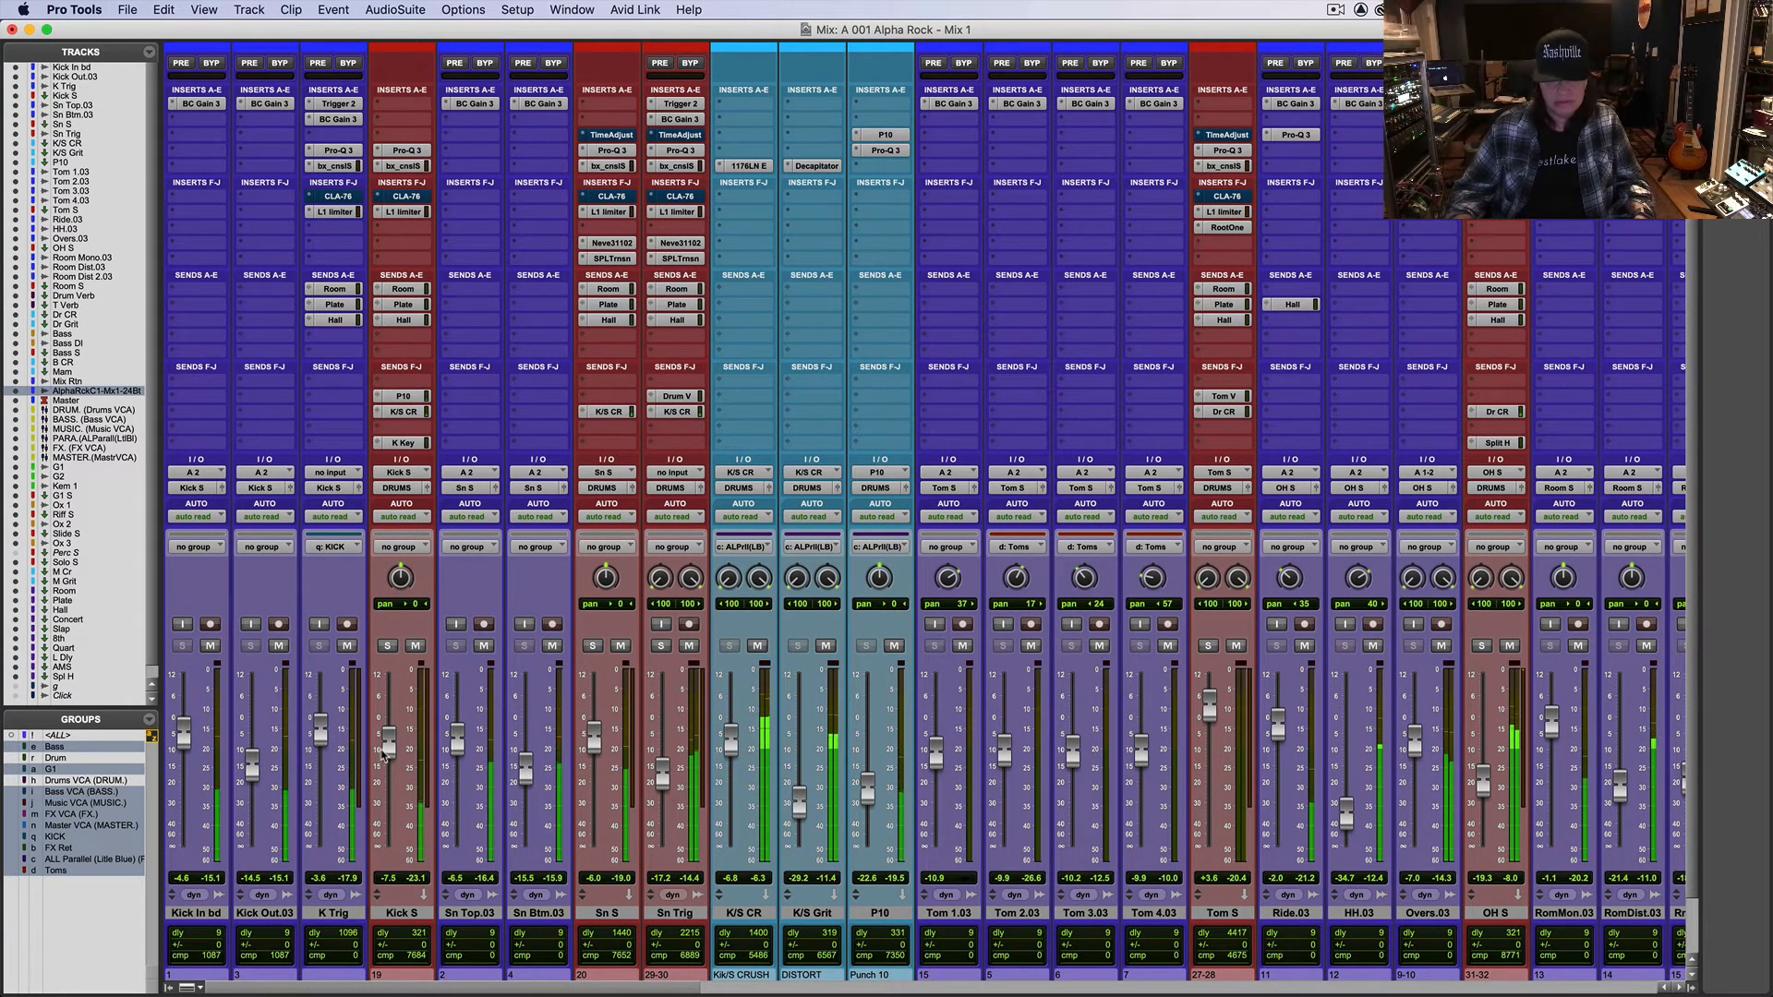
Step: Turn off the print track's input monitoring and replay the recorded mix from the intro for comparison
key(super+equal)
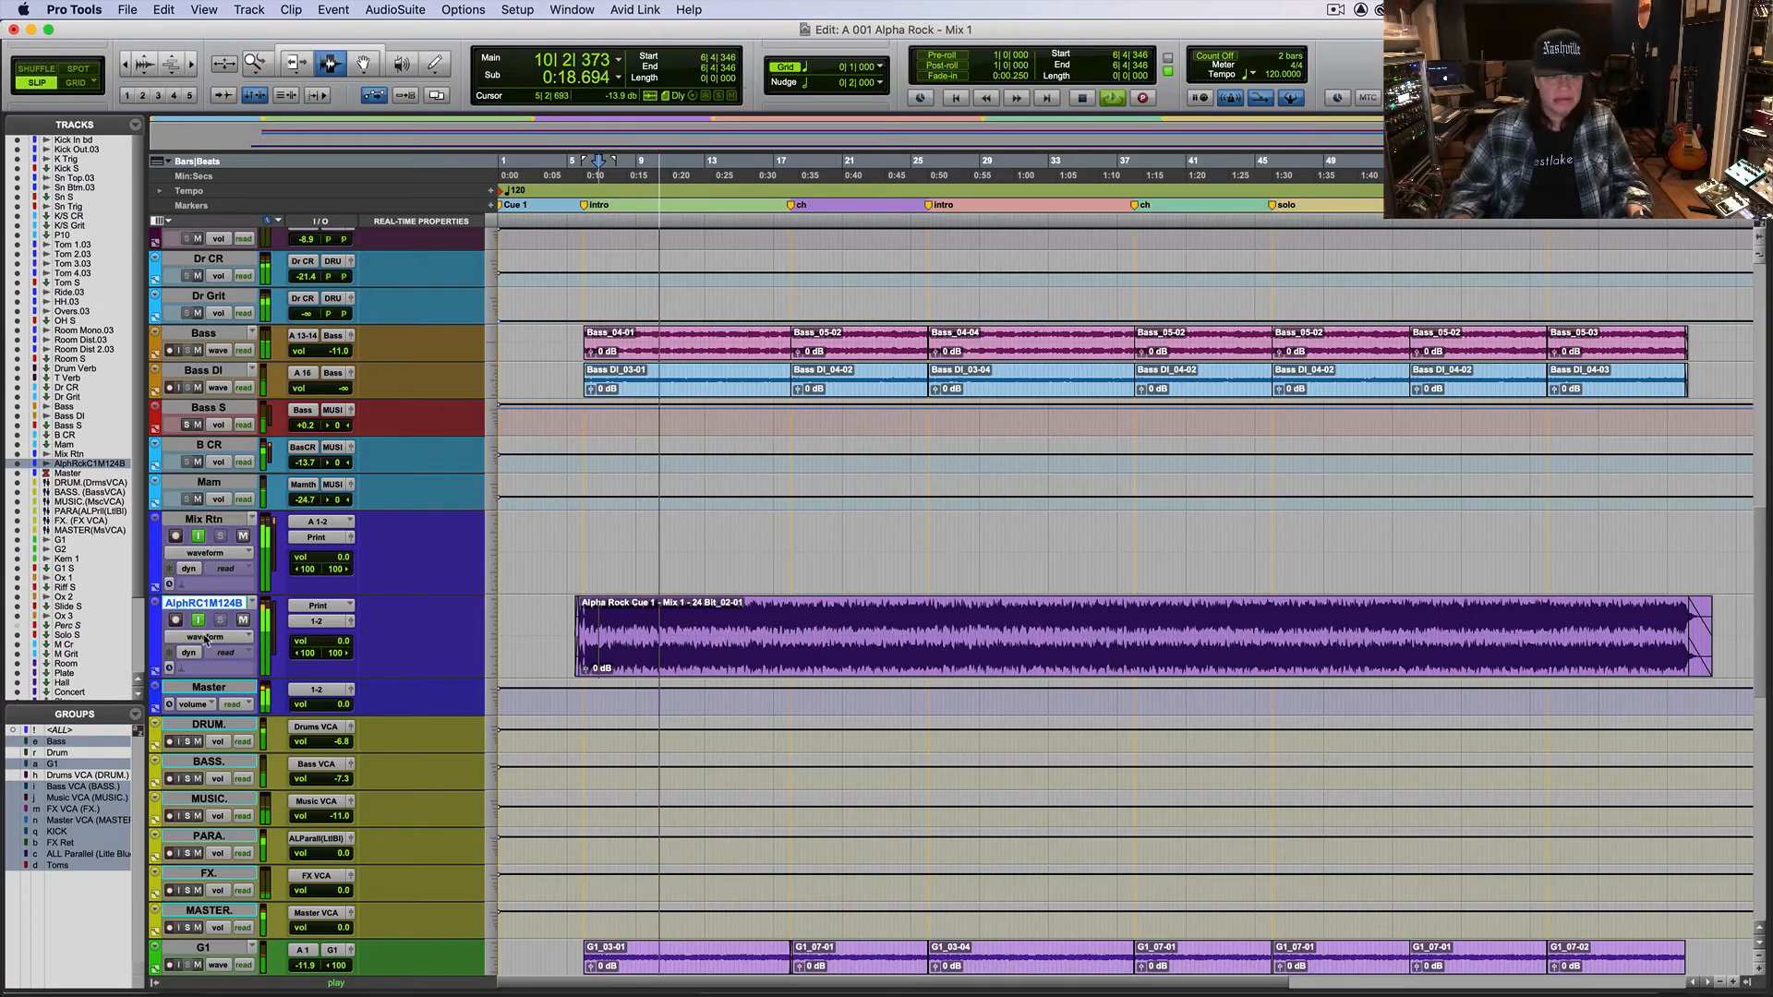
click(201, 622)
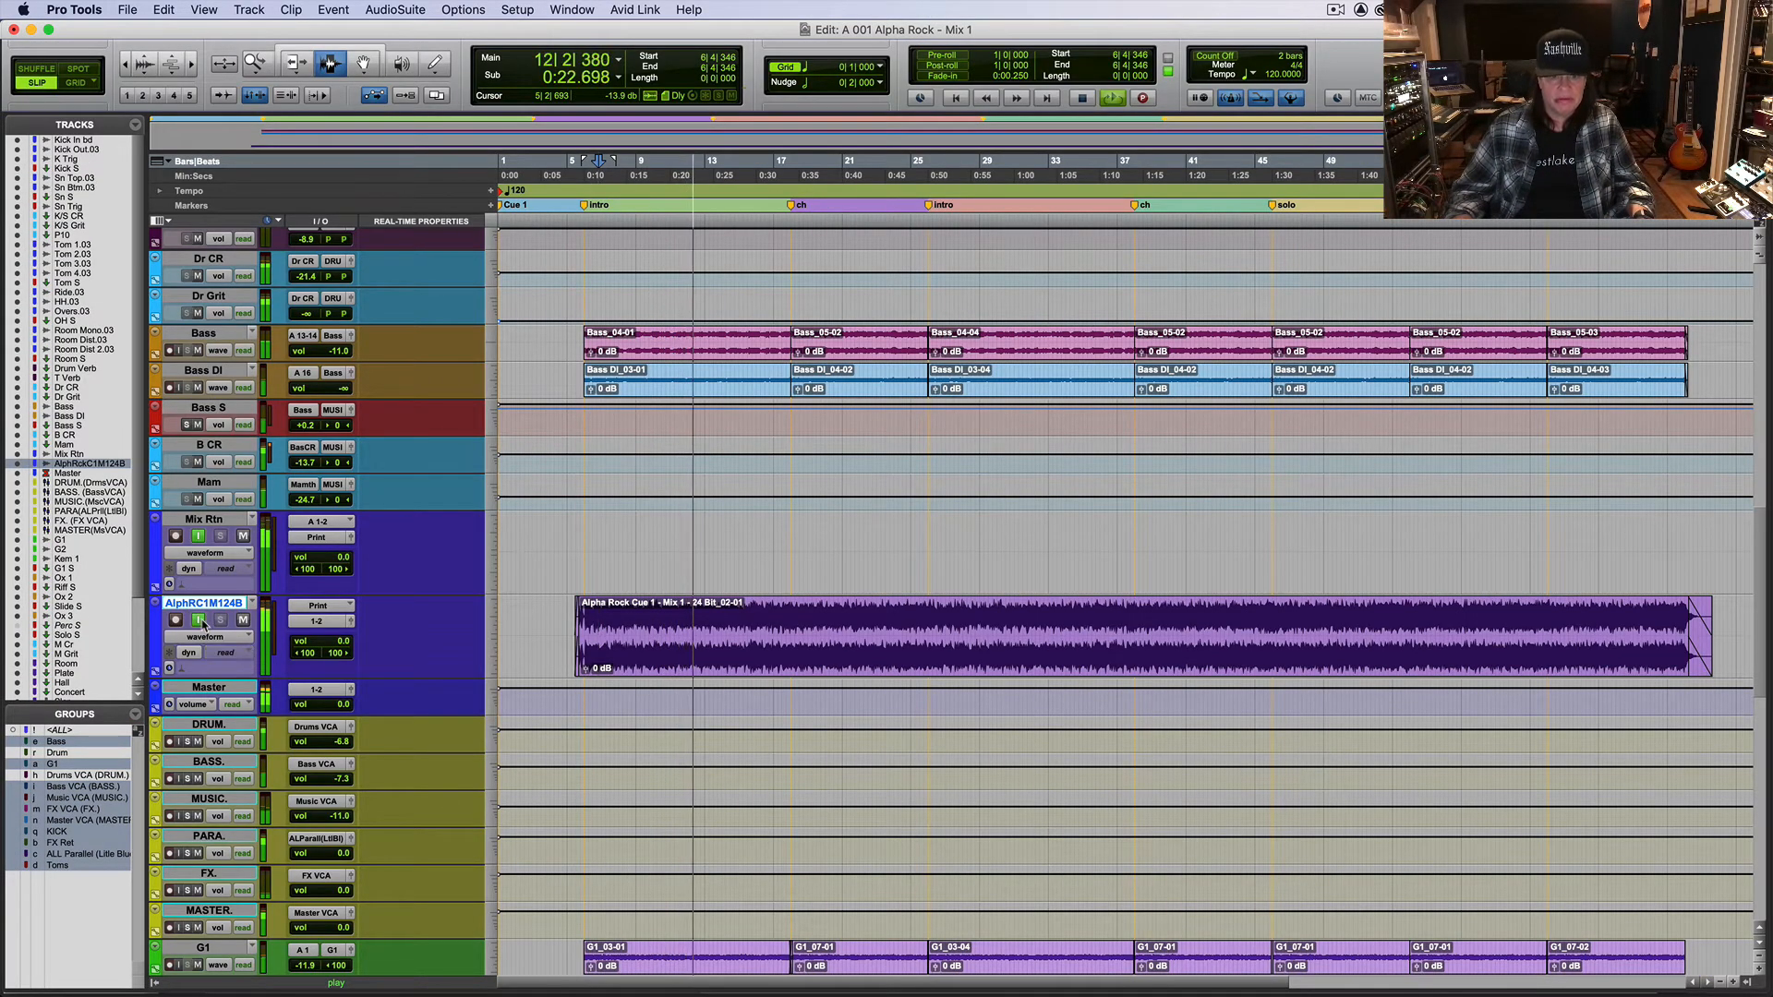
key(space)
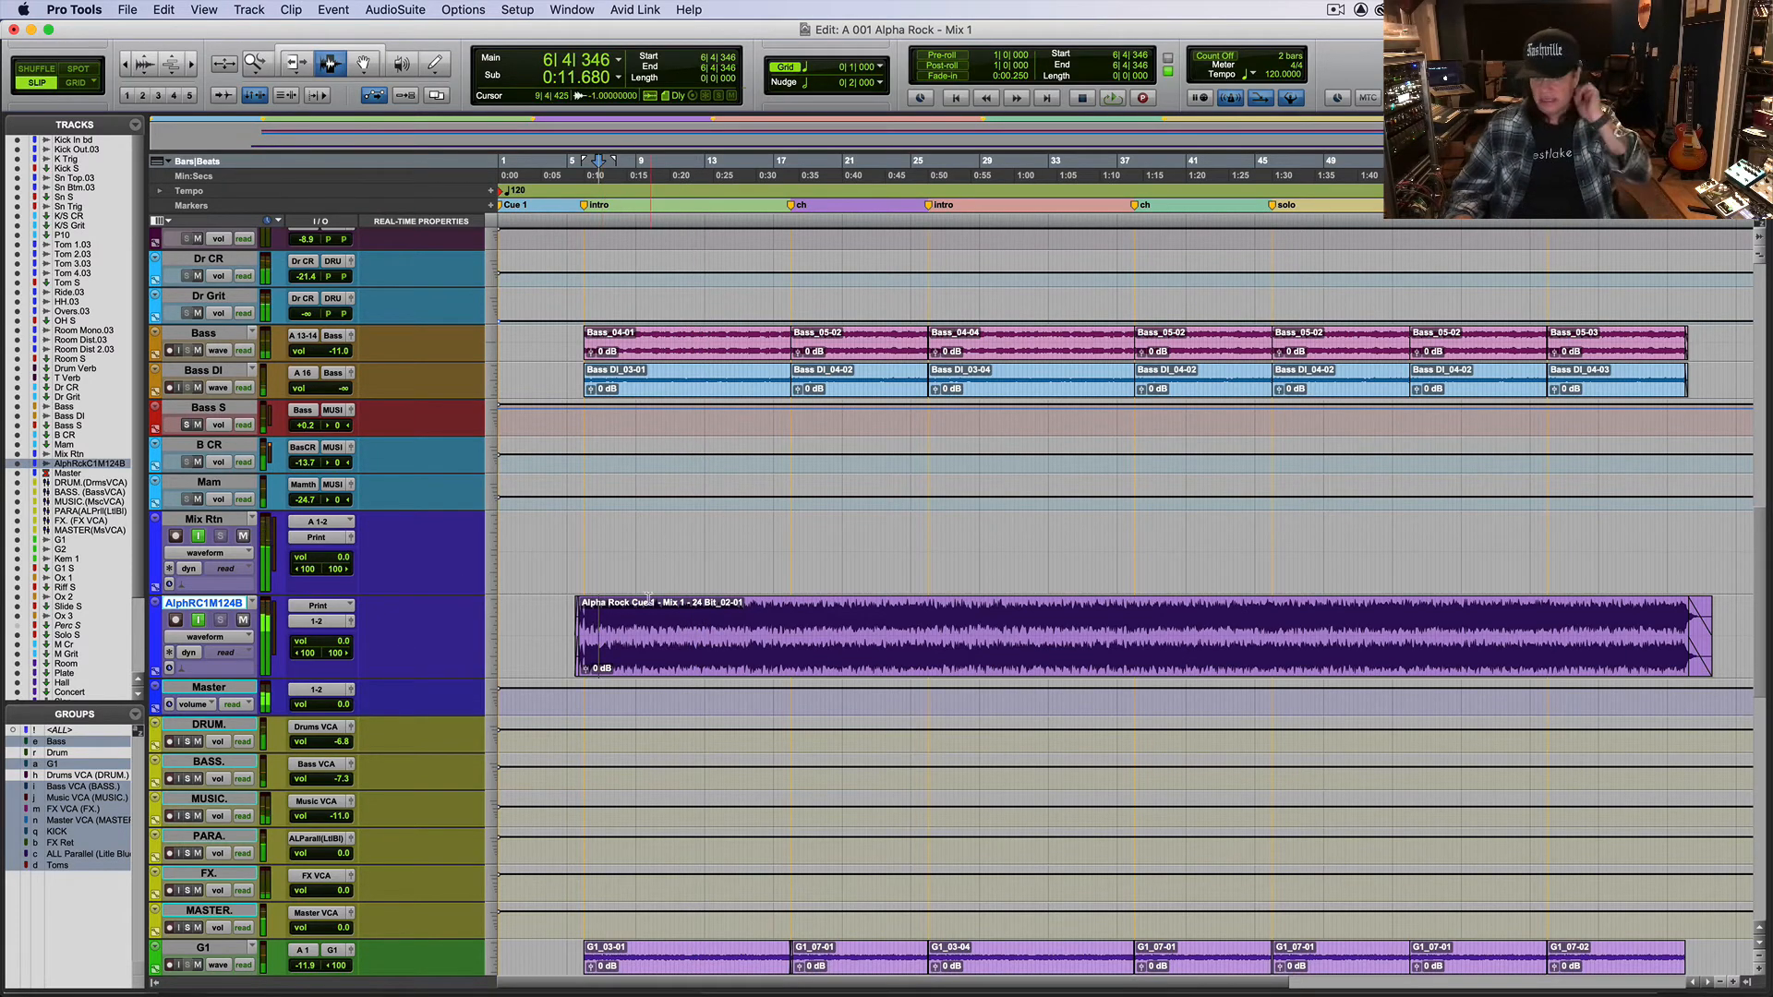
key(super+equal)
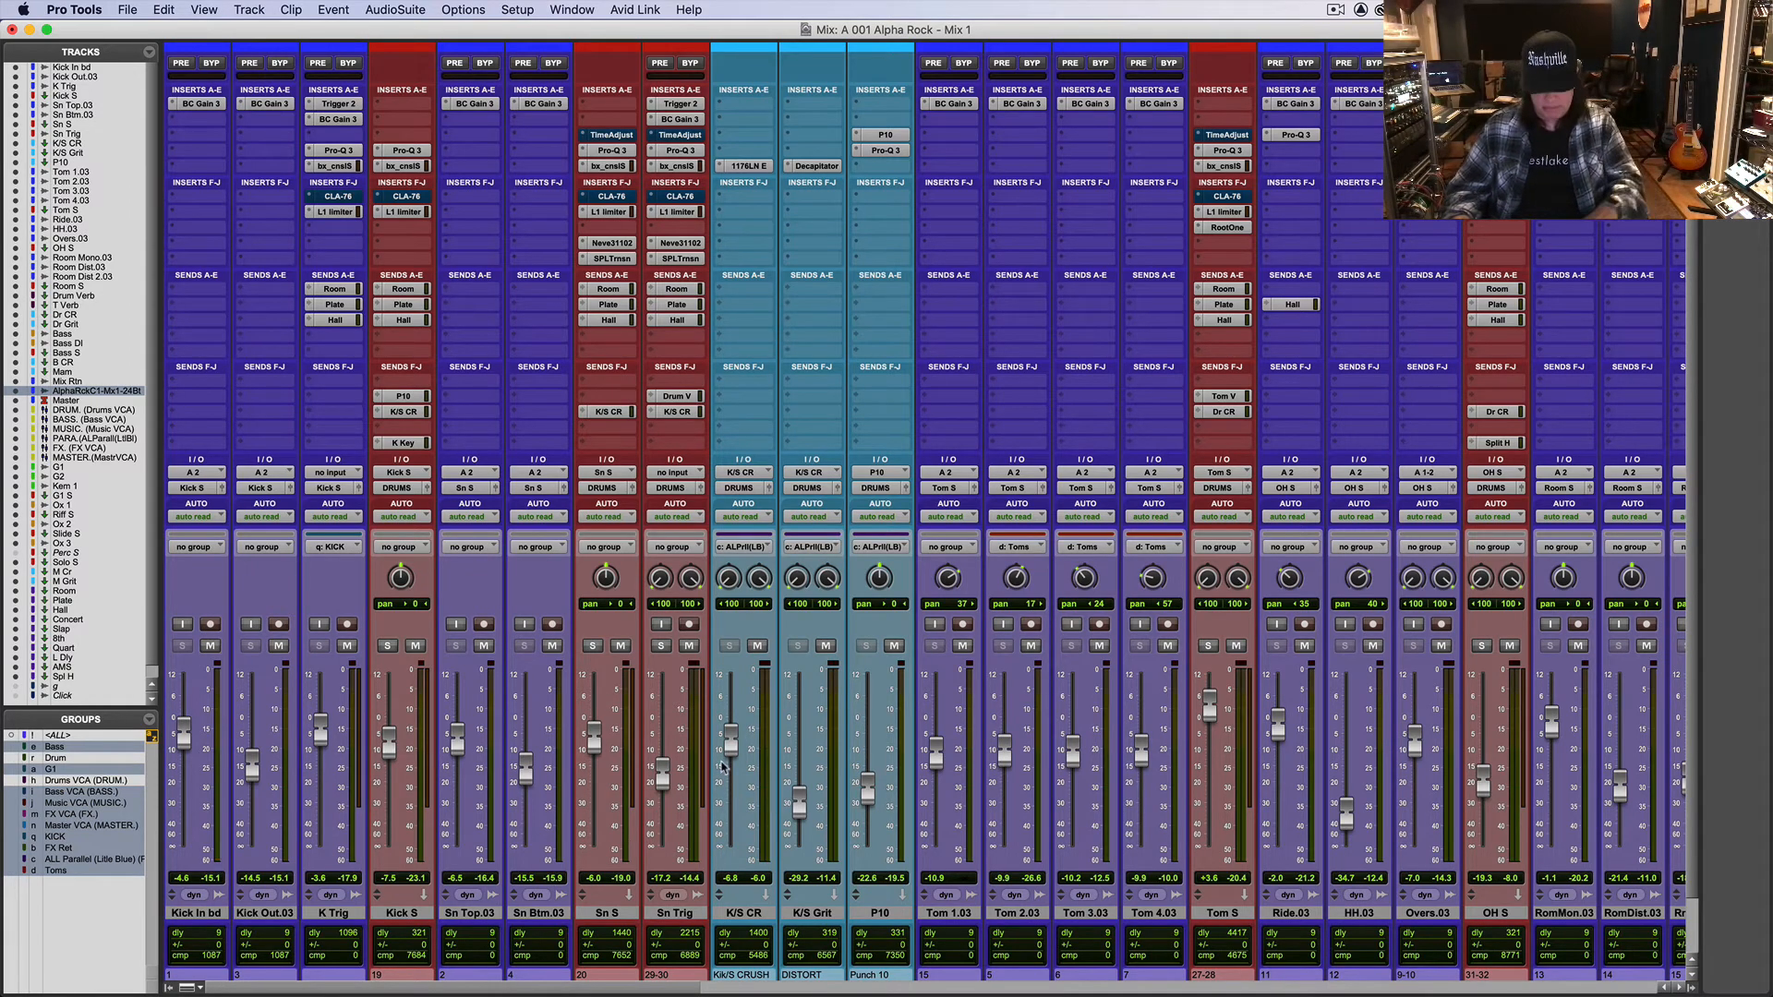
key(super+equal)
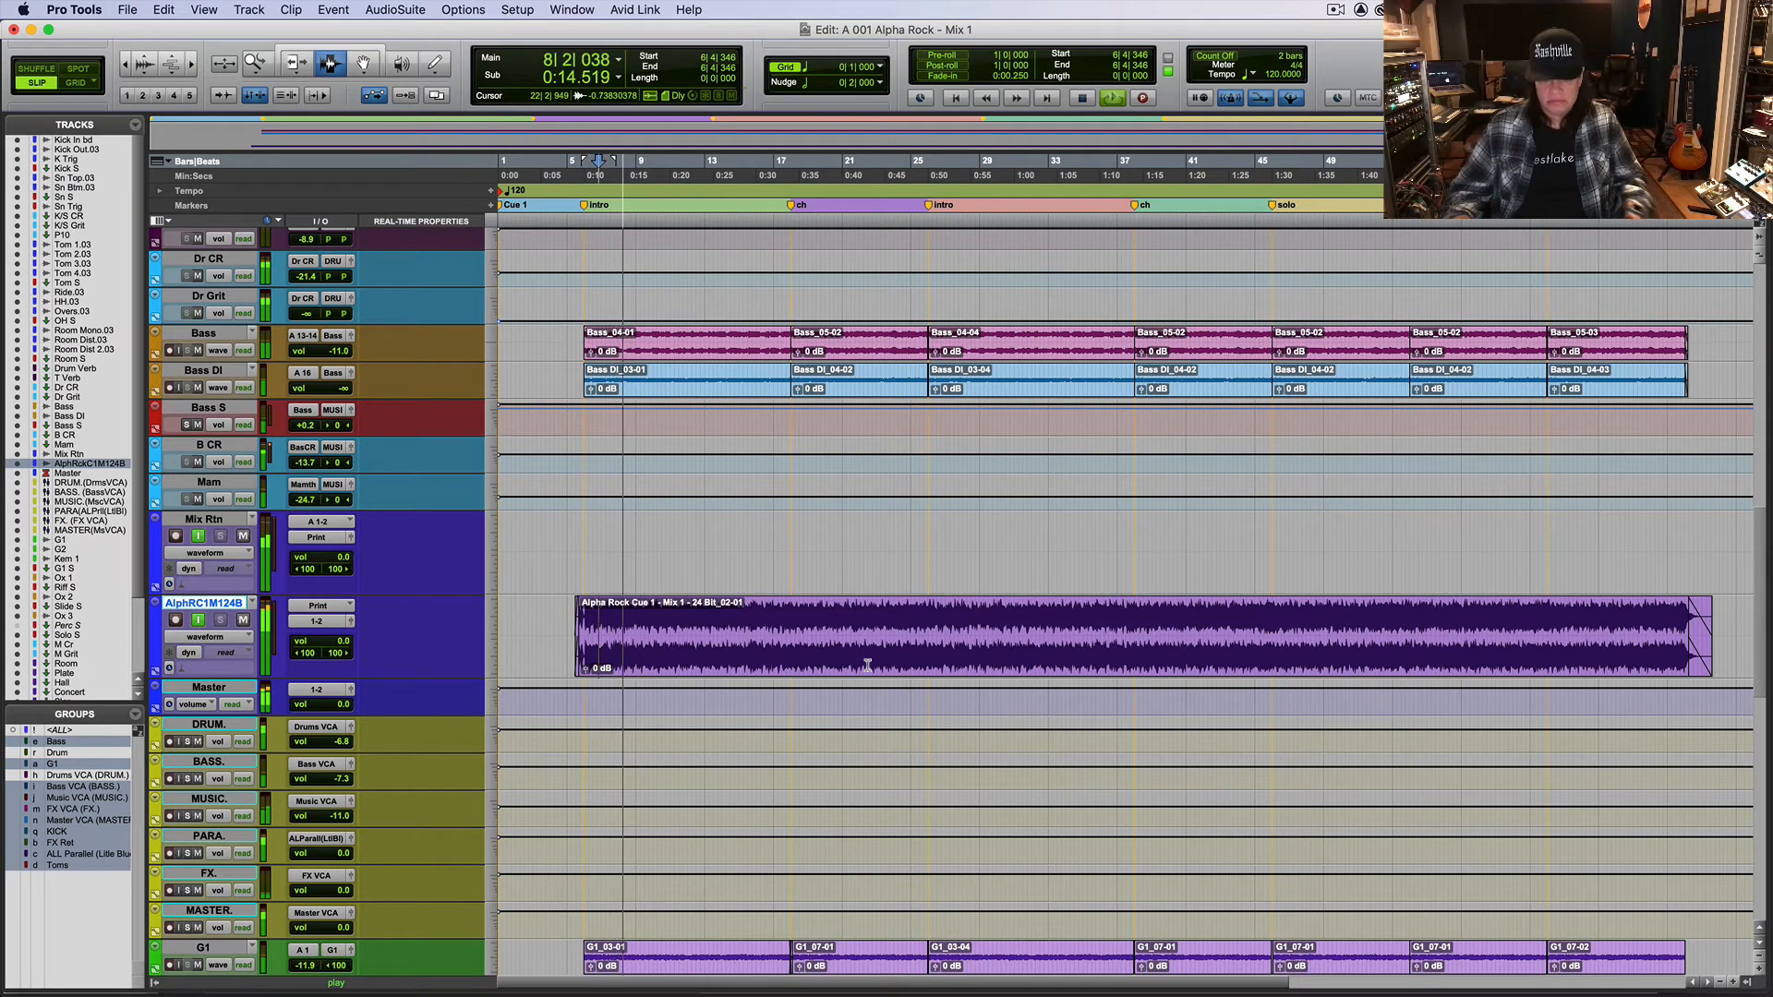
key(super+equal)
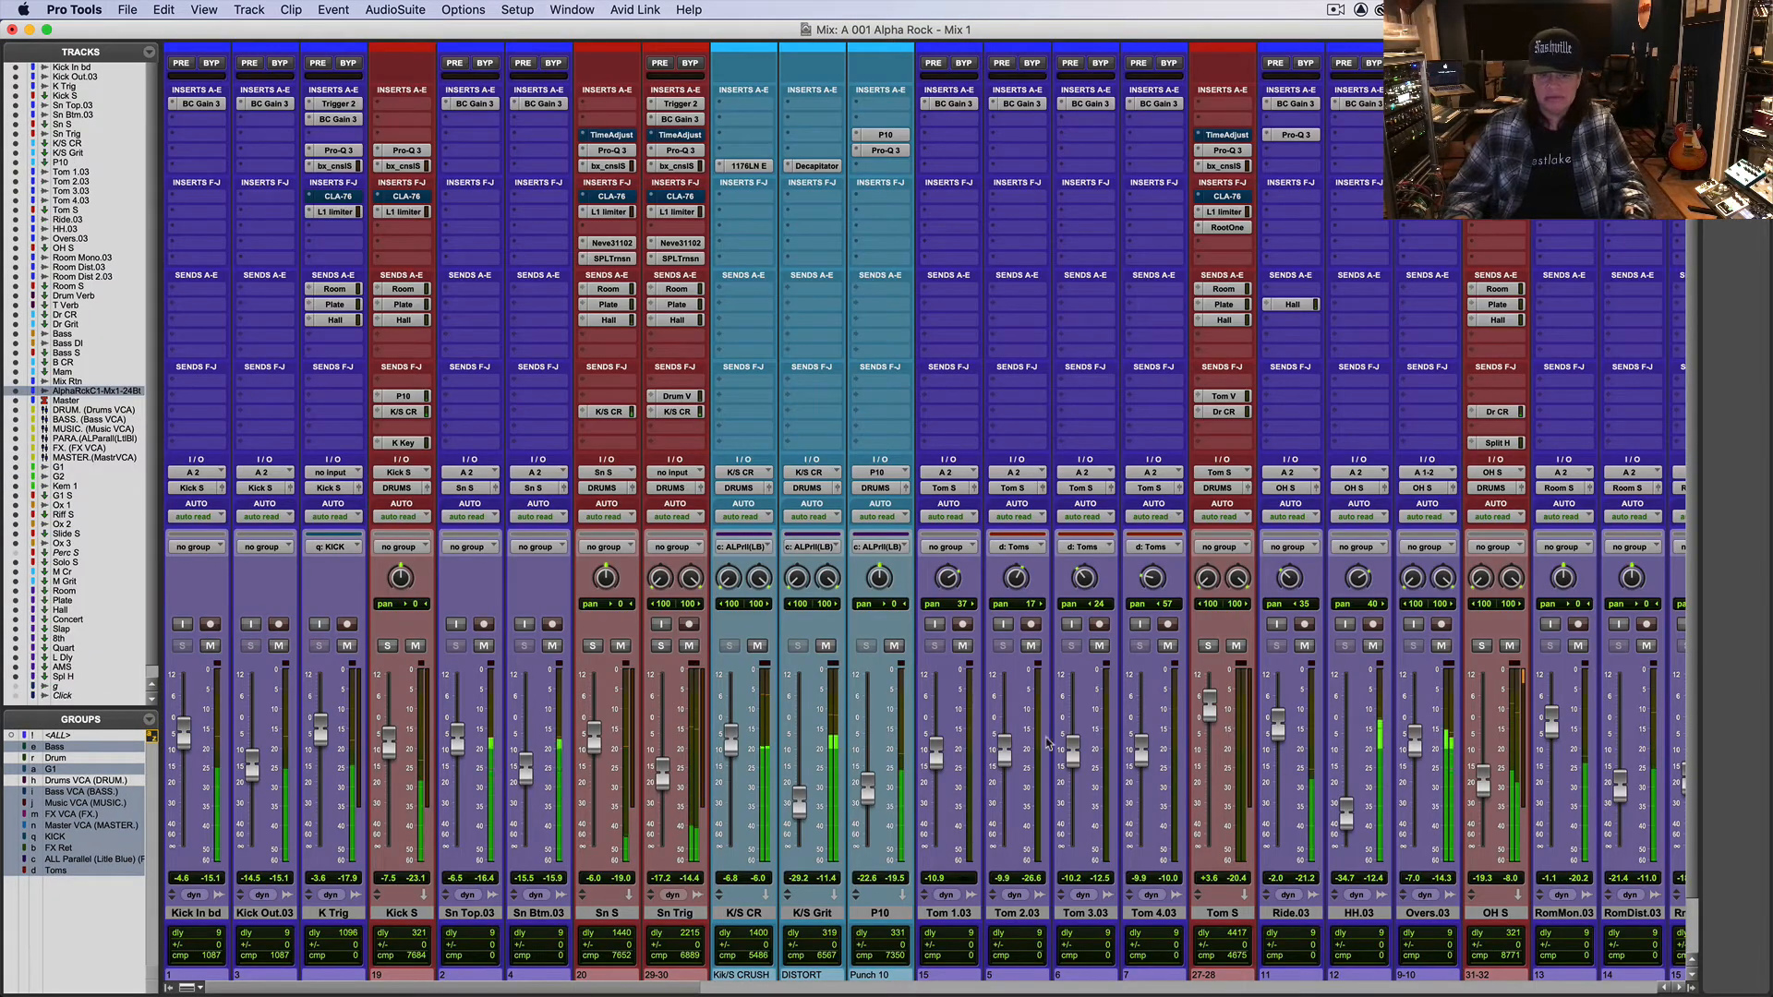
Step: Raise the Drum Verb fader to +5.5 dB
mouse_move(695, 991)
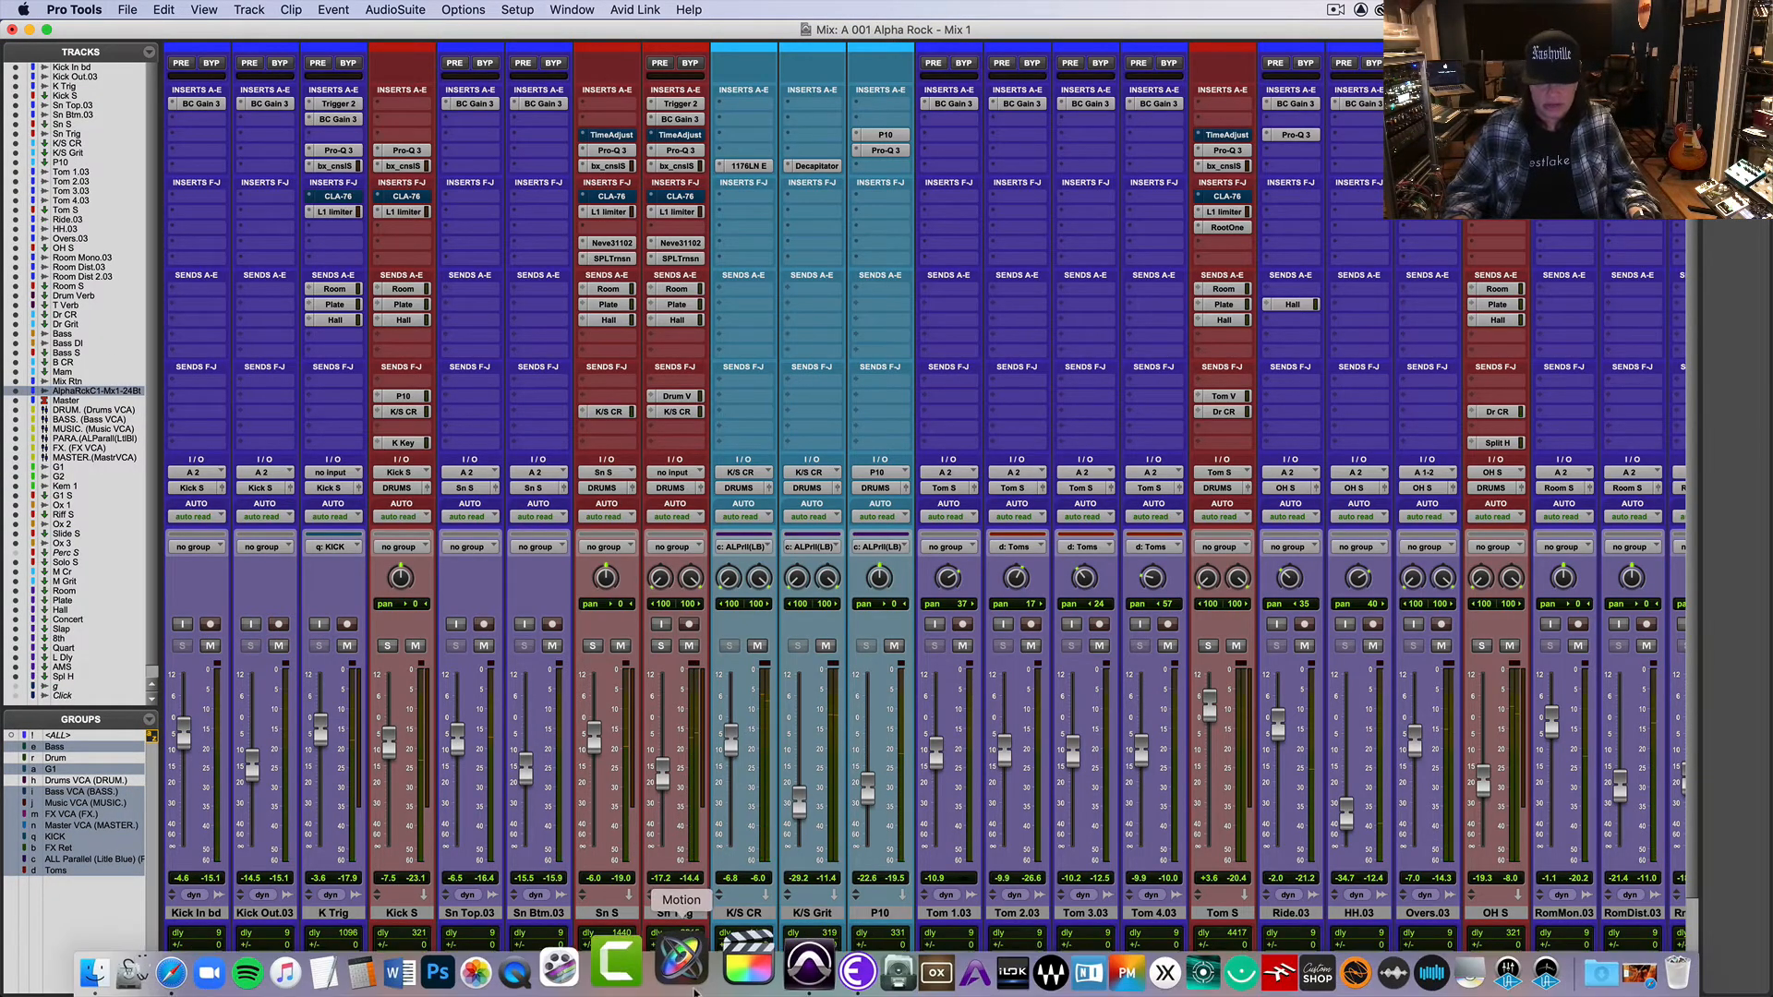
drag(684, 989, 905, 993)
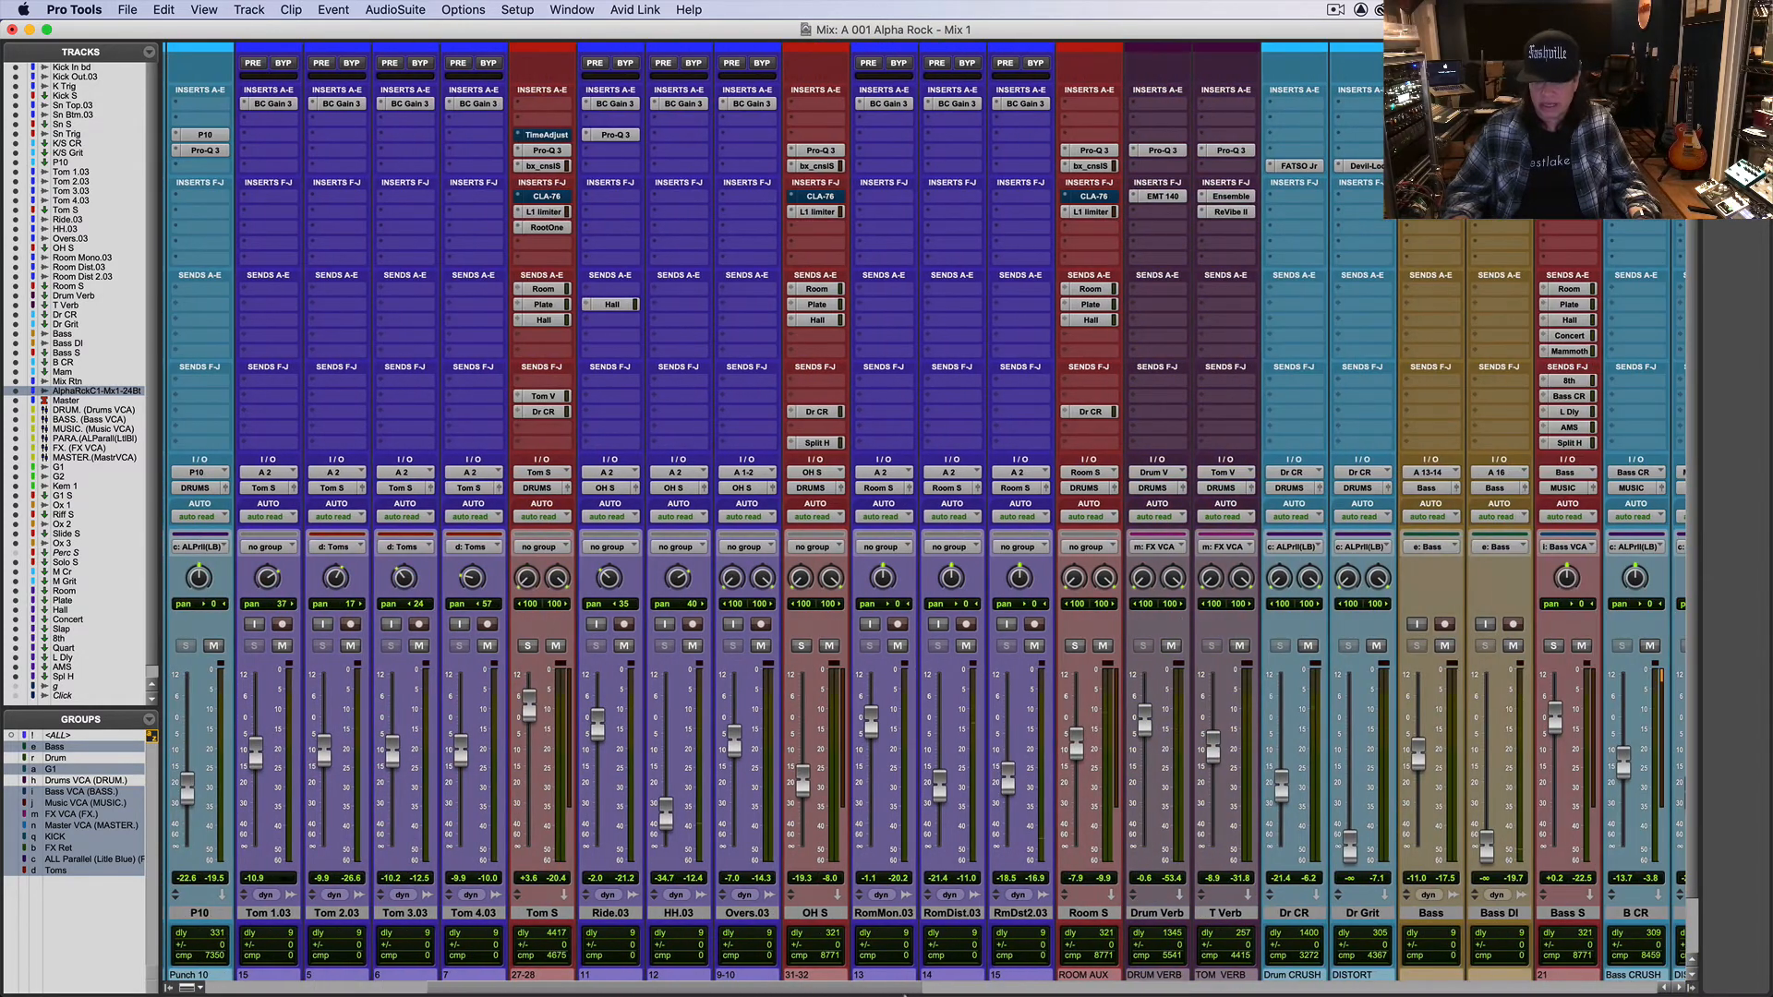
mouse_move(1150, 733)
mouse_down()
mouse_move(1157, 666)
mouse_move(1150, 721)
mouse_move(1150, 701)
mouse_up()
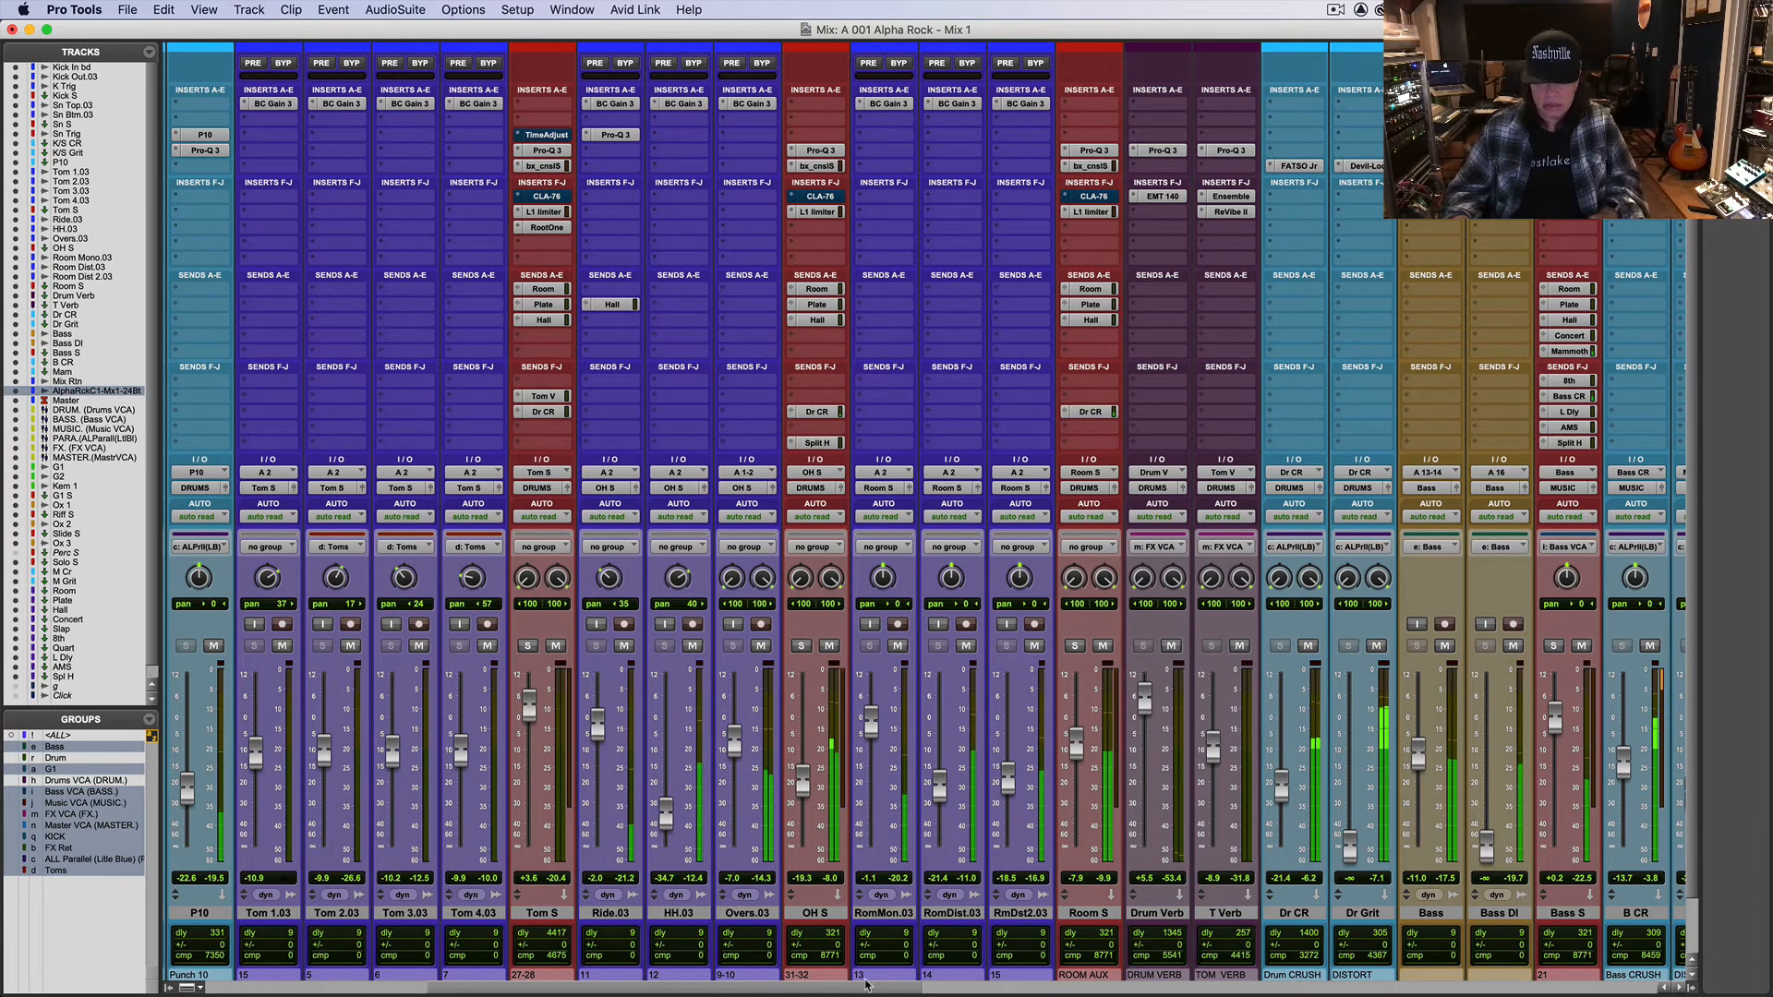
Step: Set the Hall send level to -20.1 dB on Sn Trig and -17.7 dB on Sn S
drag(869, 990, 665, 990)
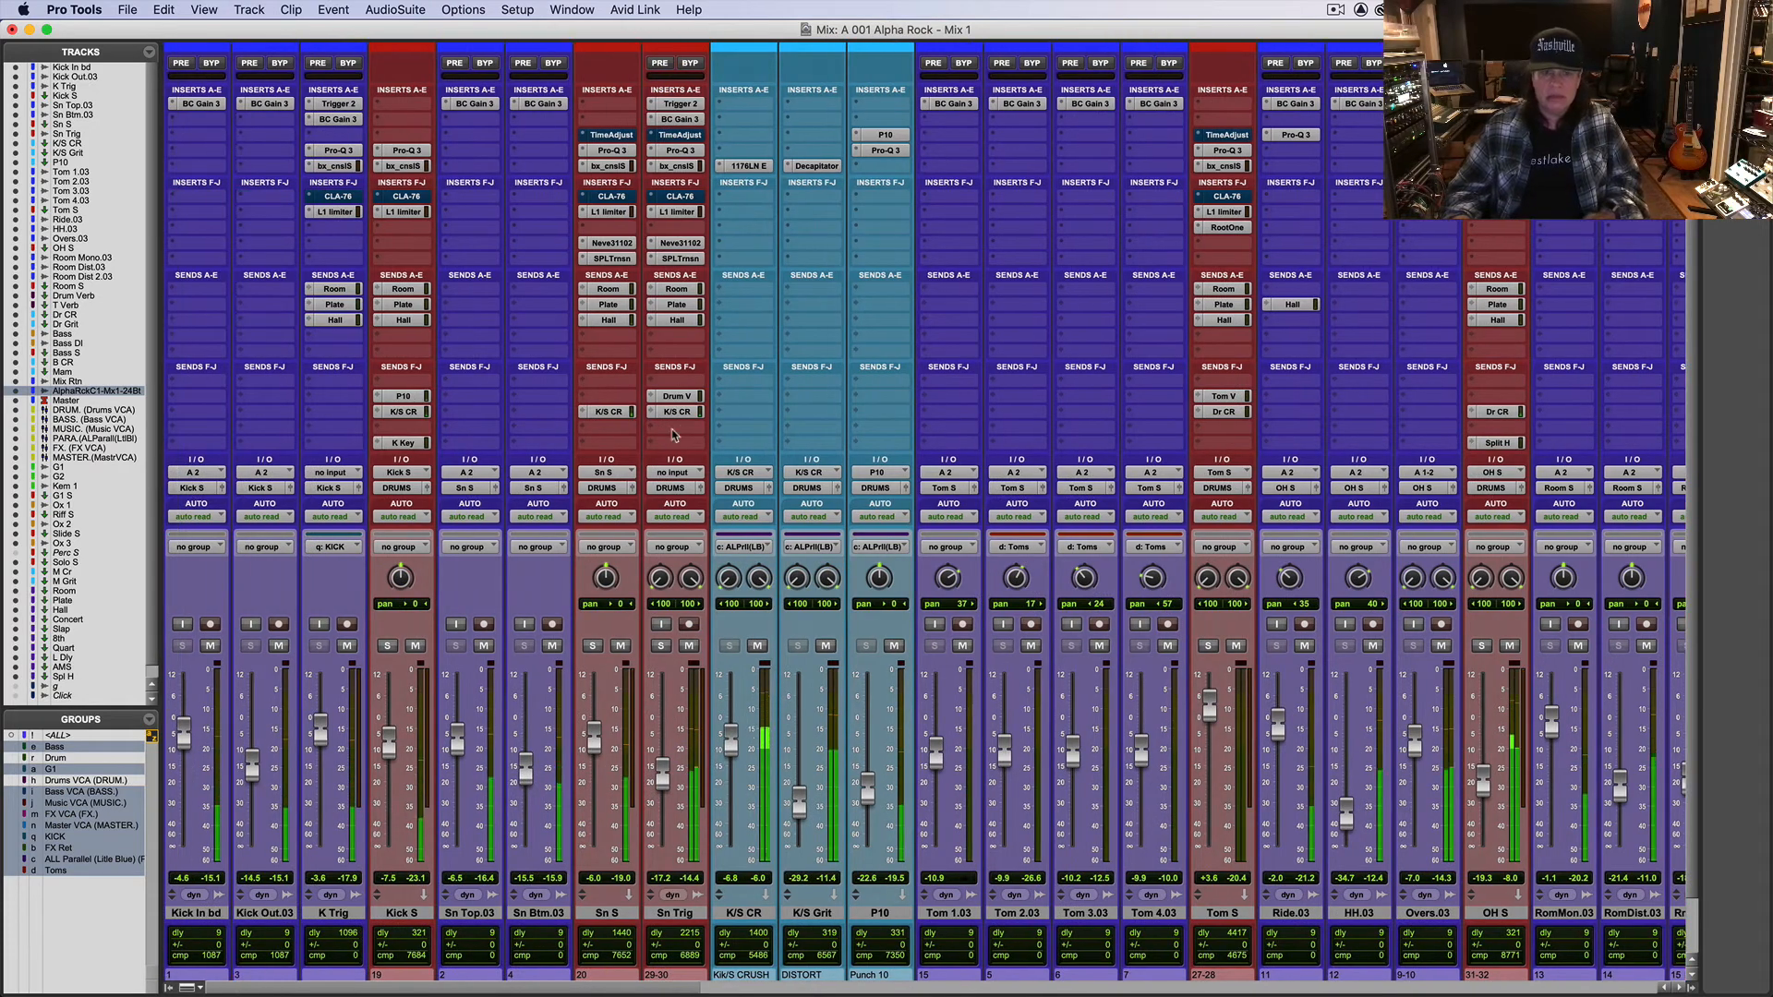
click(677, 320)
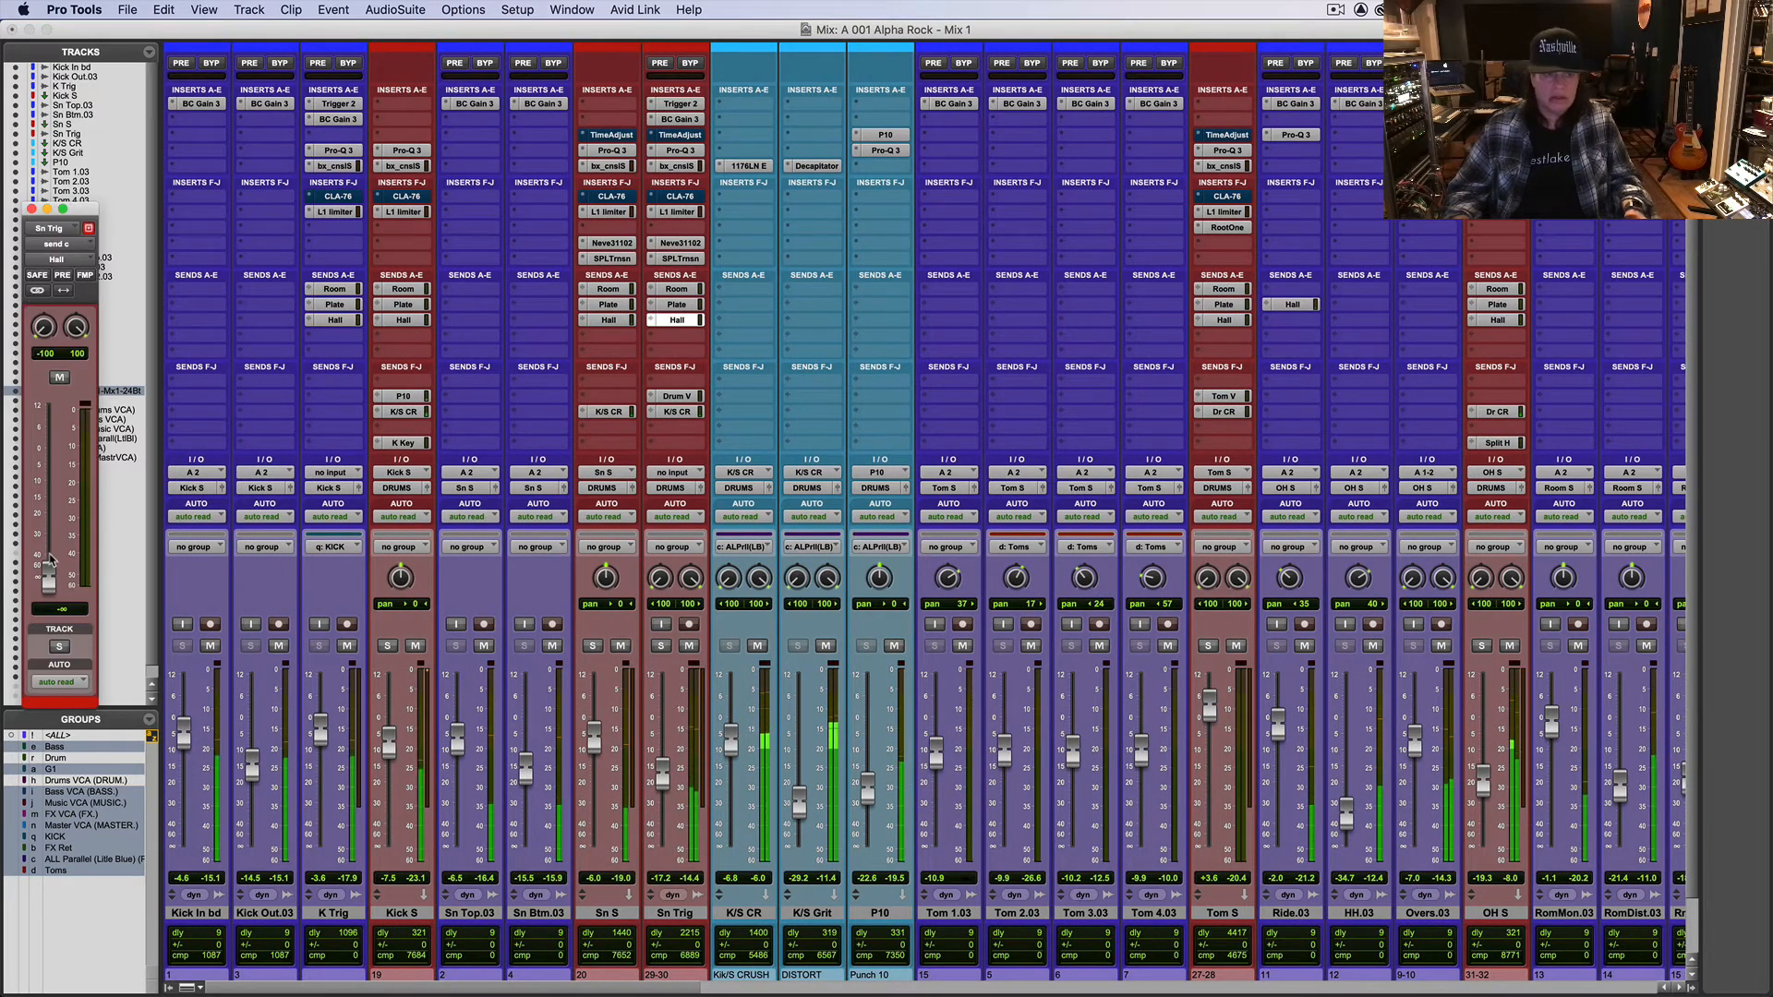
drag(51, 577, 58, 321)
drag(48, 406, 44, 518)
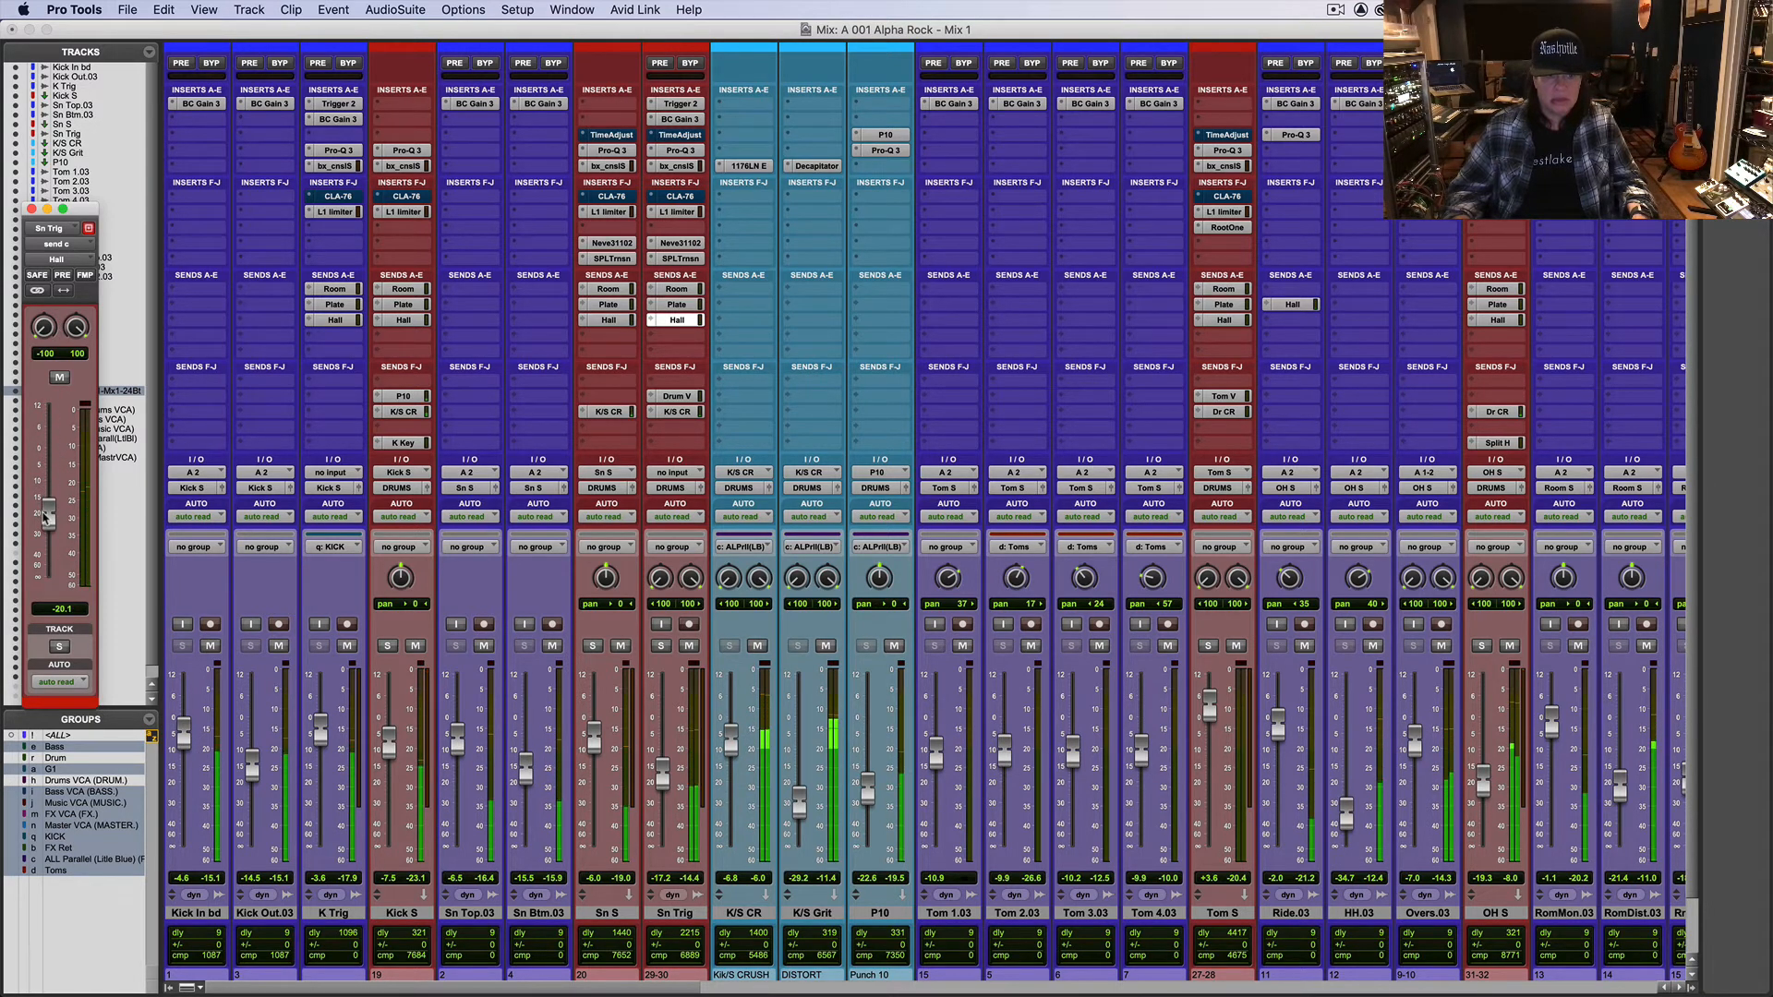
click(607, 321)
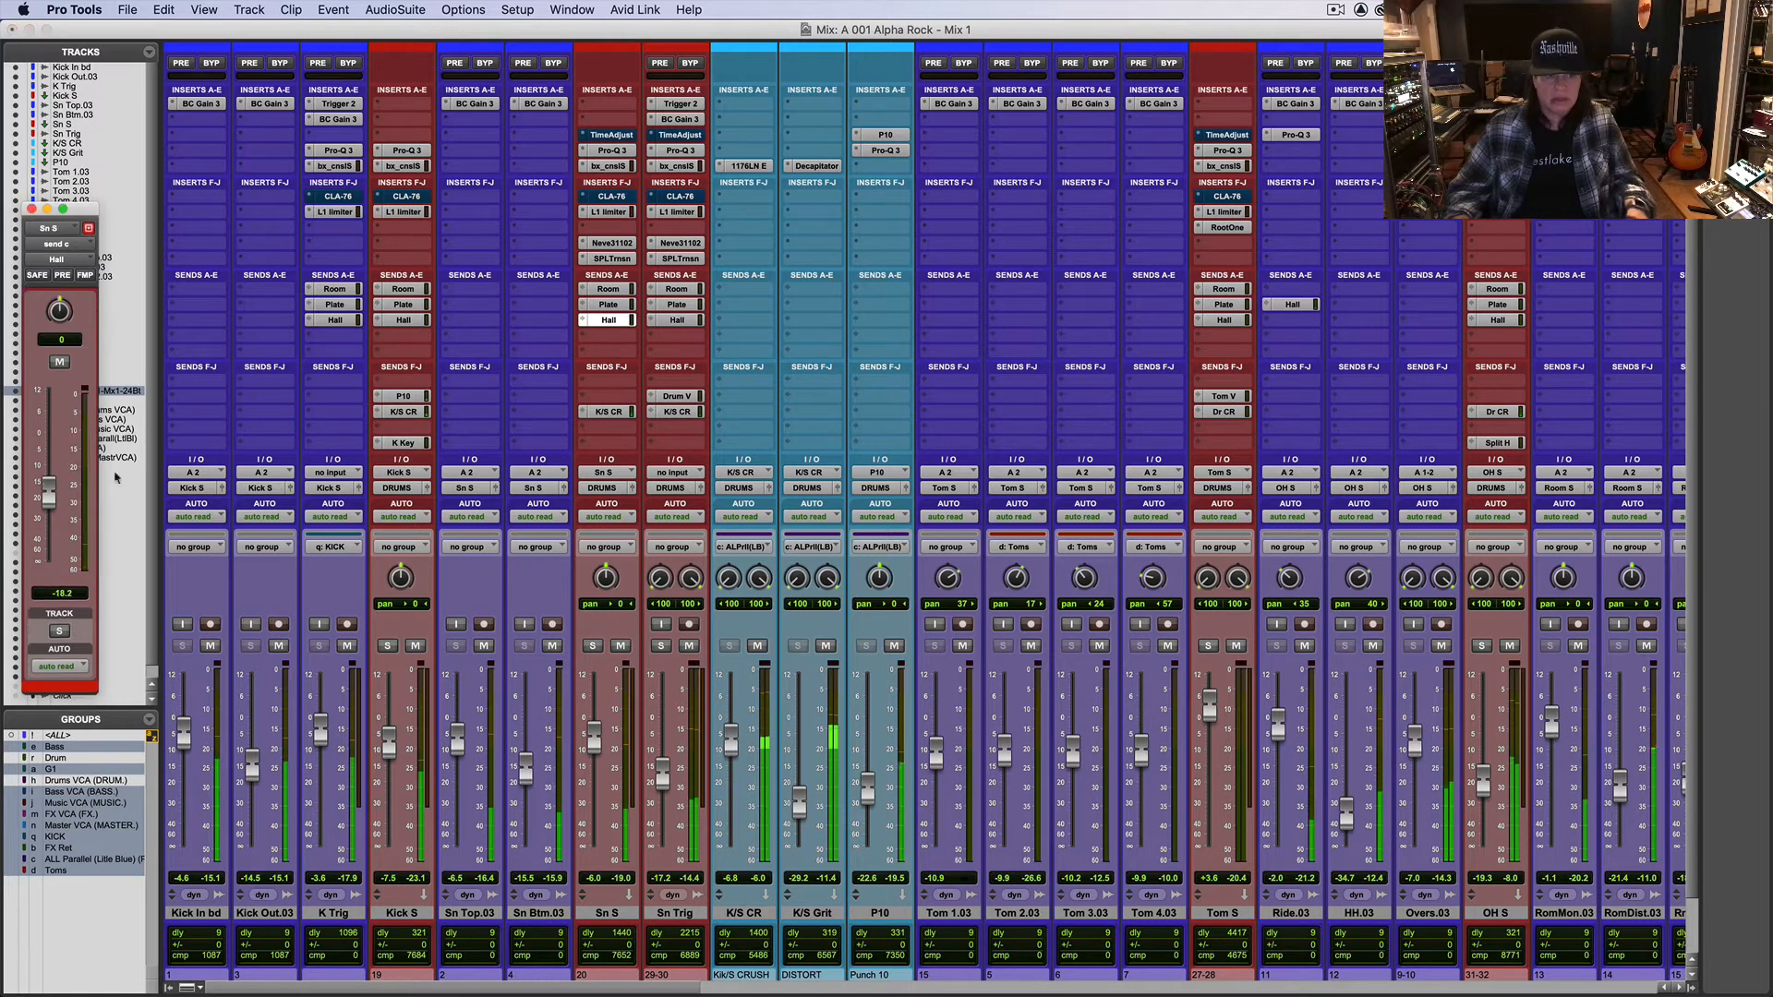
mouse_move(44, 513)
mouse_down()
mouse_move(45, 445)
mouse_move(46, 514)
mouse_up()
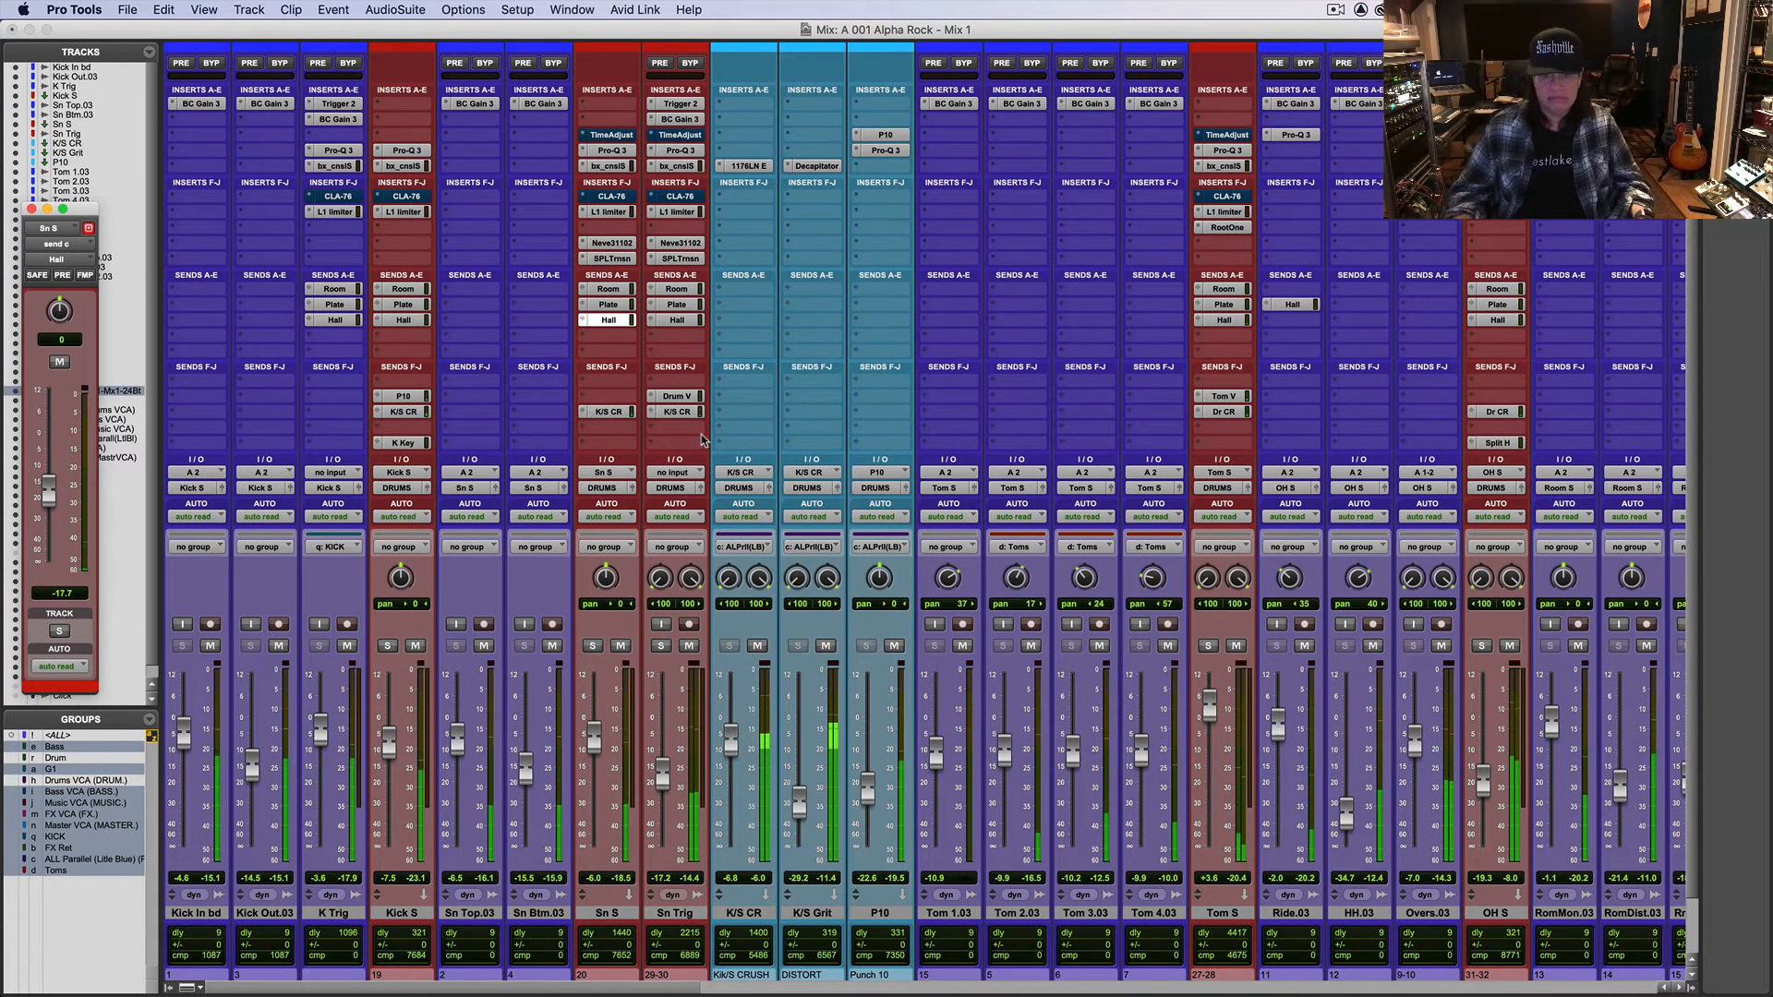
Step: Set the Tom S fader to +3.3 dB and the Kick S fader to -6.2 dB
click(1209, 709)
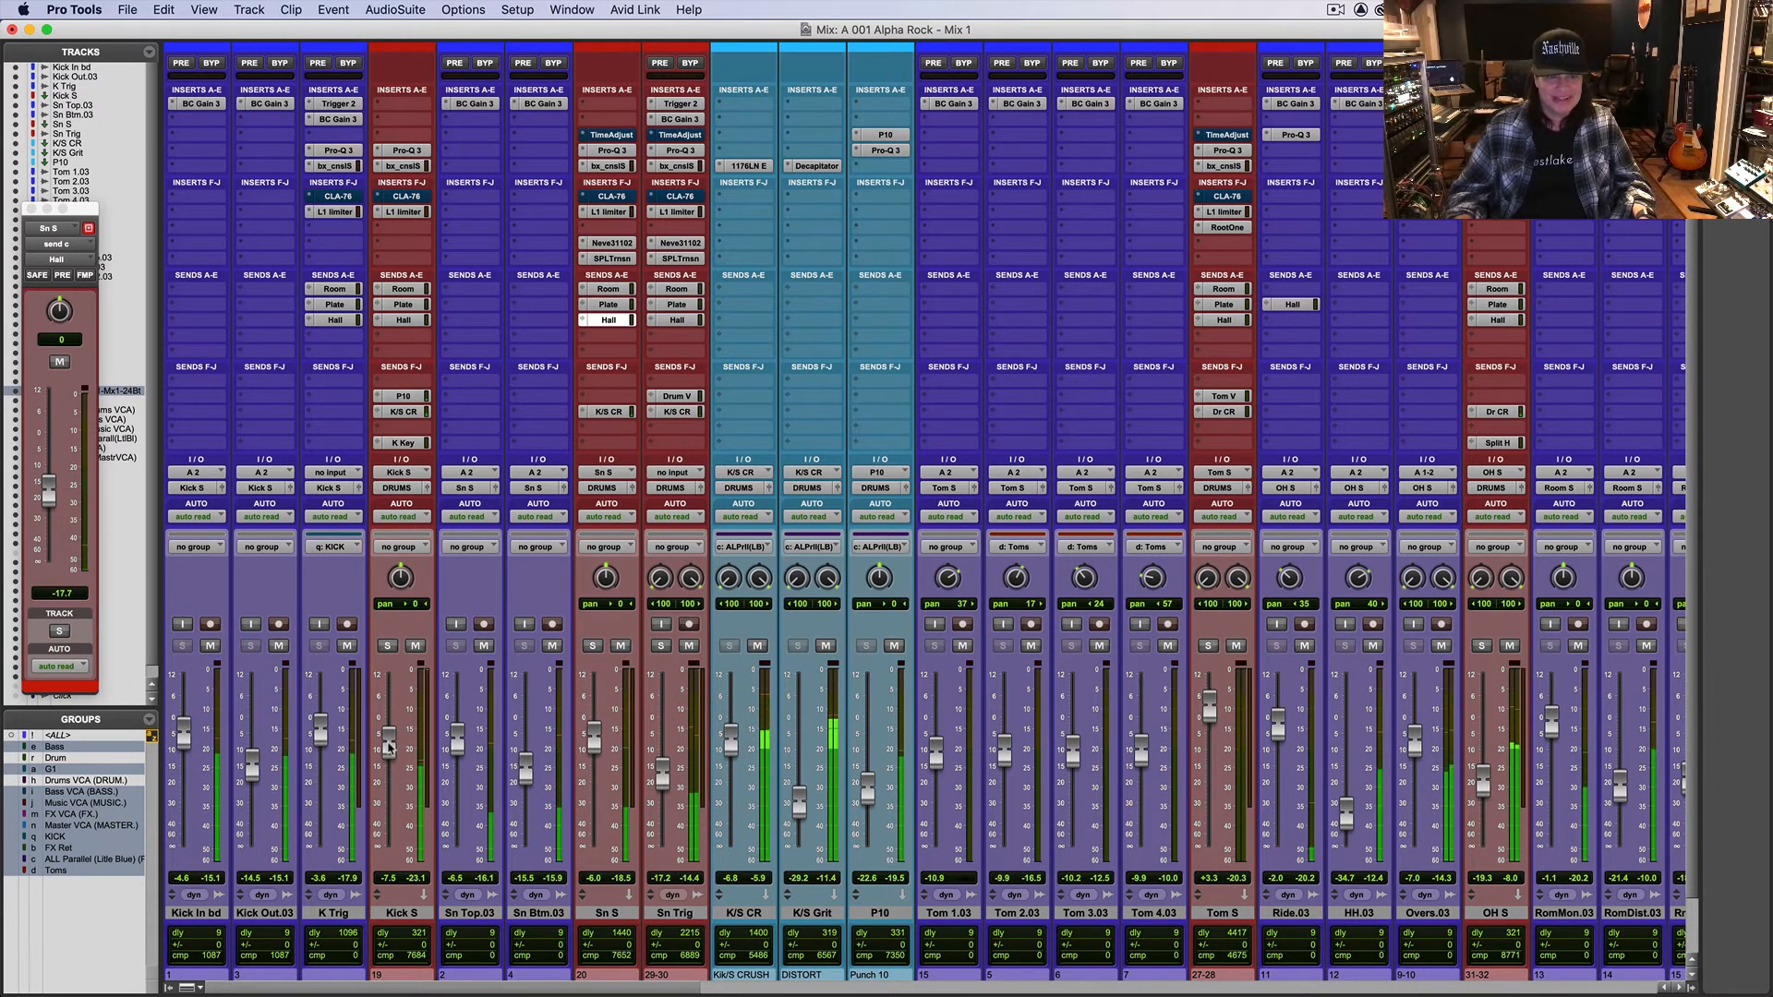
drag(388, 746, 388, 742)
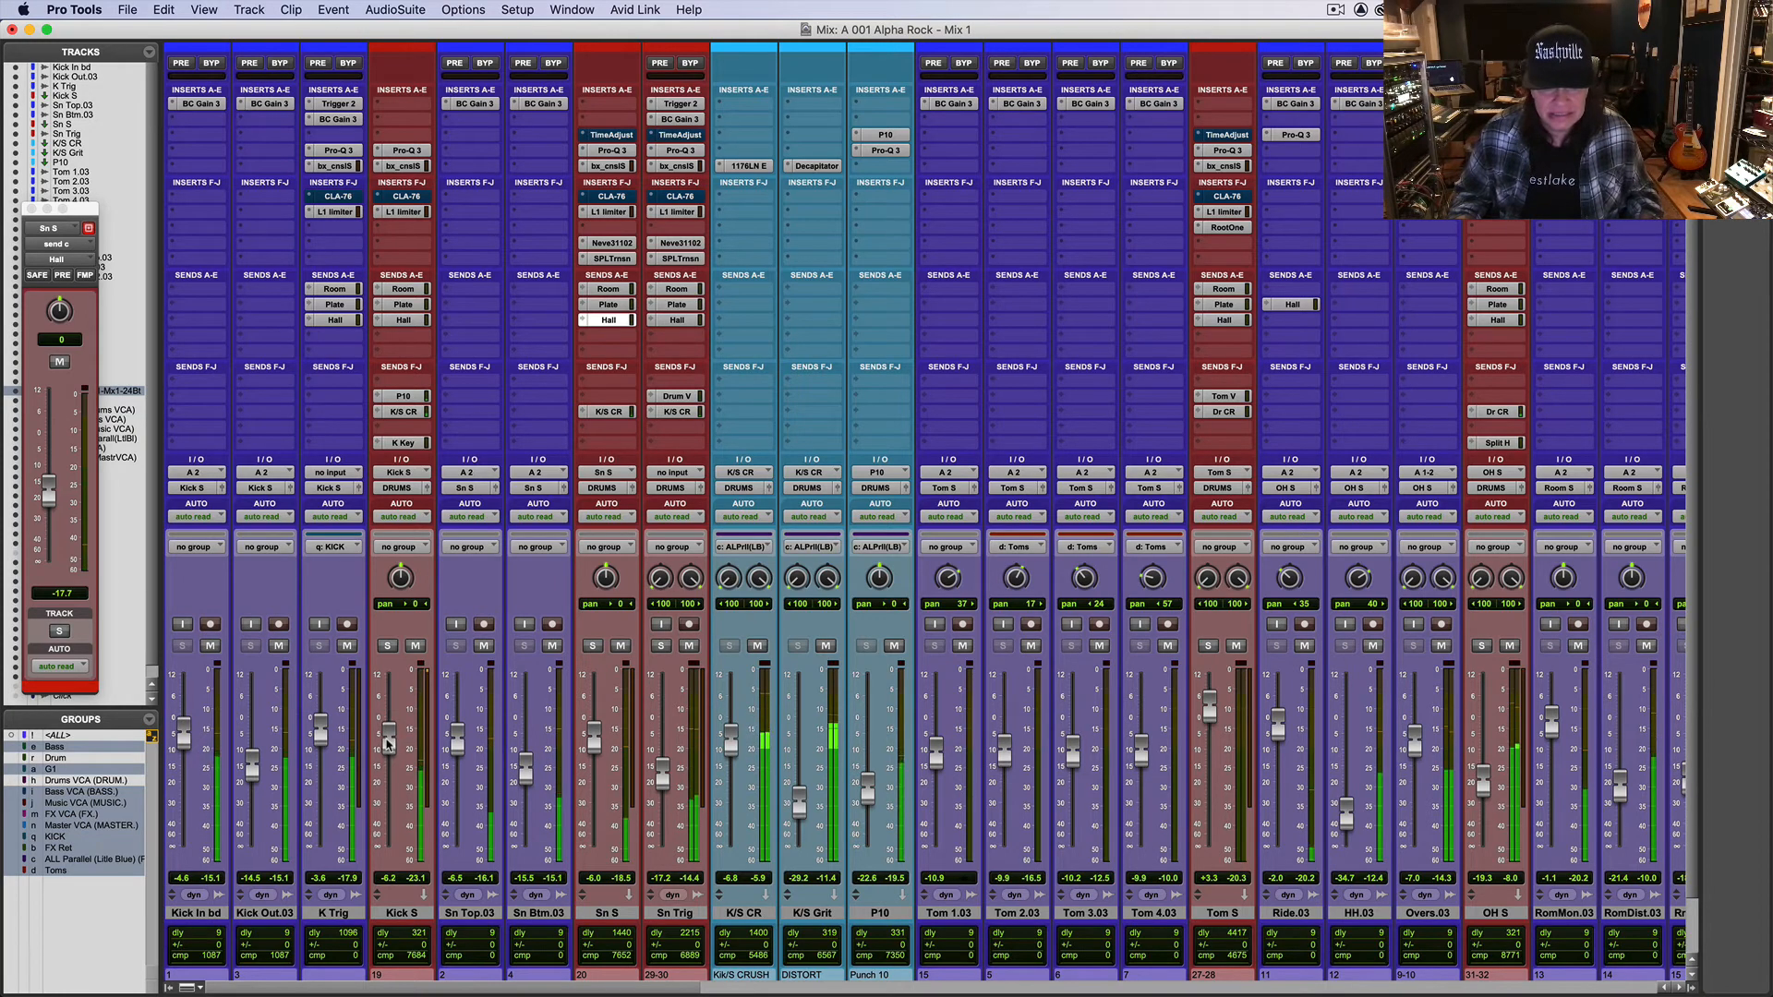
Step: Solo Kick S and Bass S together and raise the low cut in Bass S's Pro-Q 3 to about 82.5 Hz
click(388, 647)
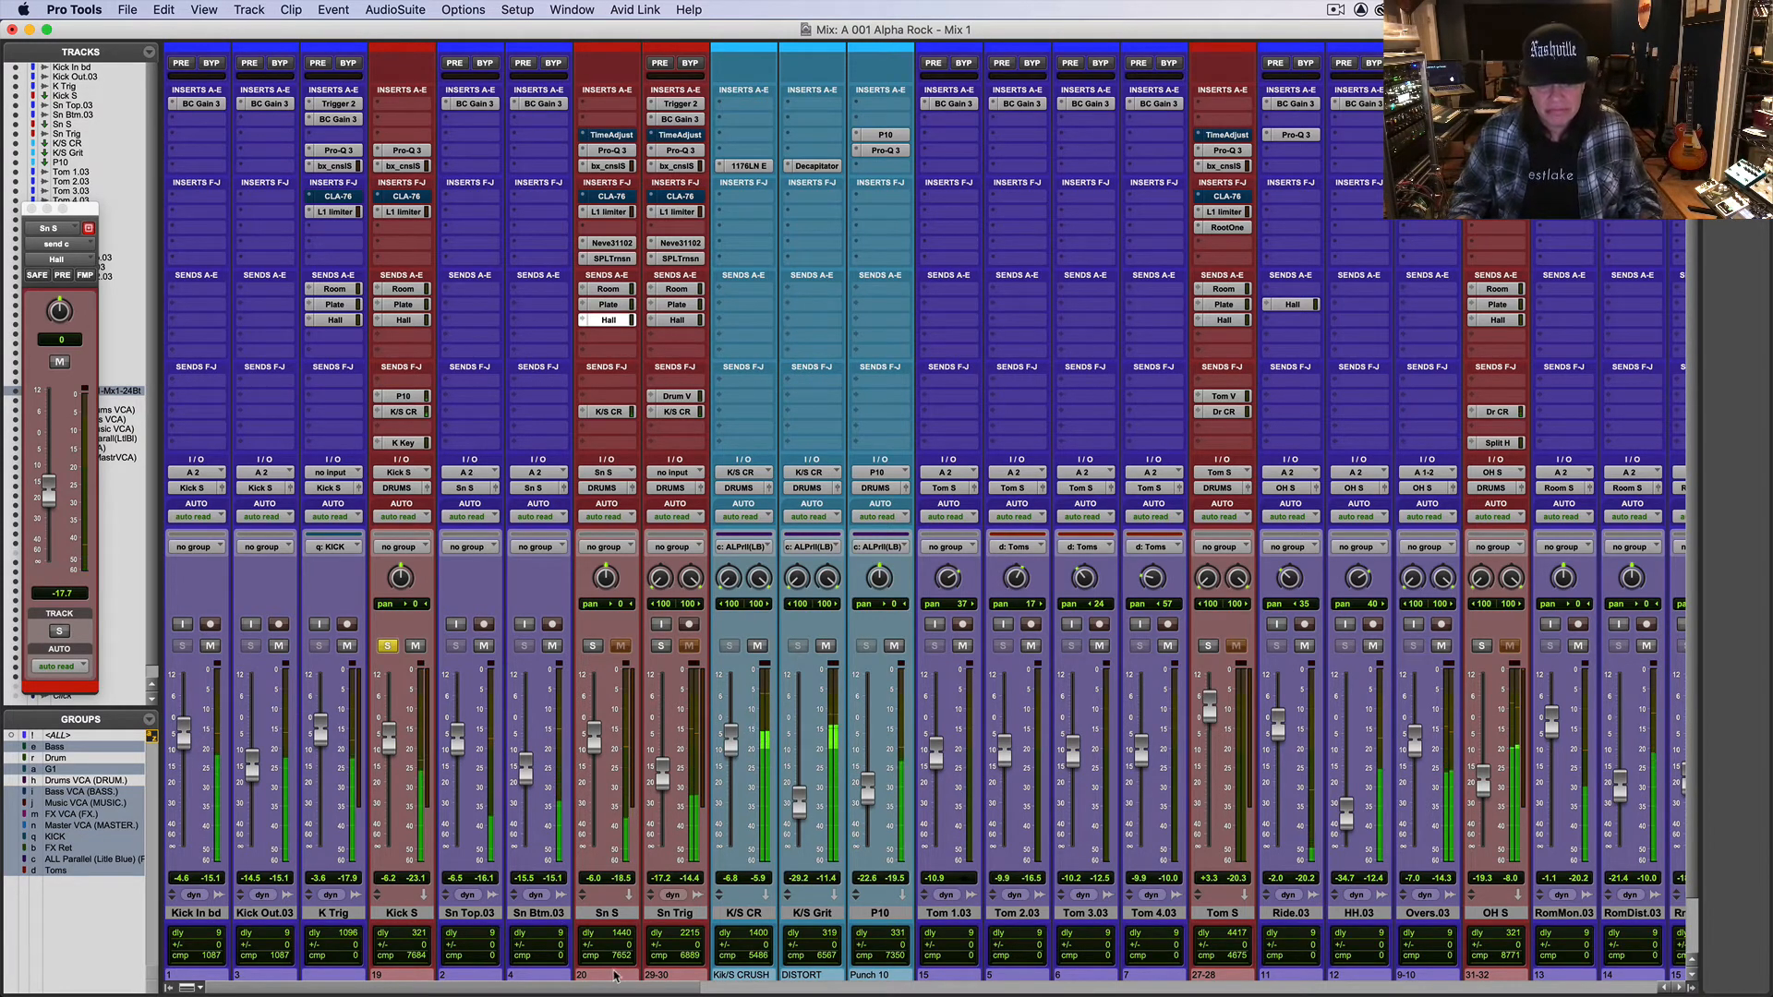
drag(628, 988, 857, 993)
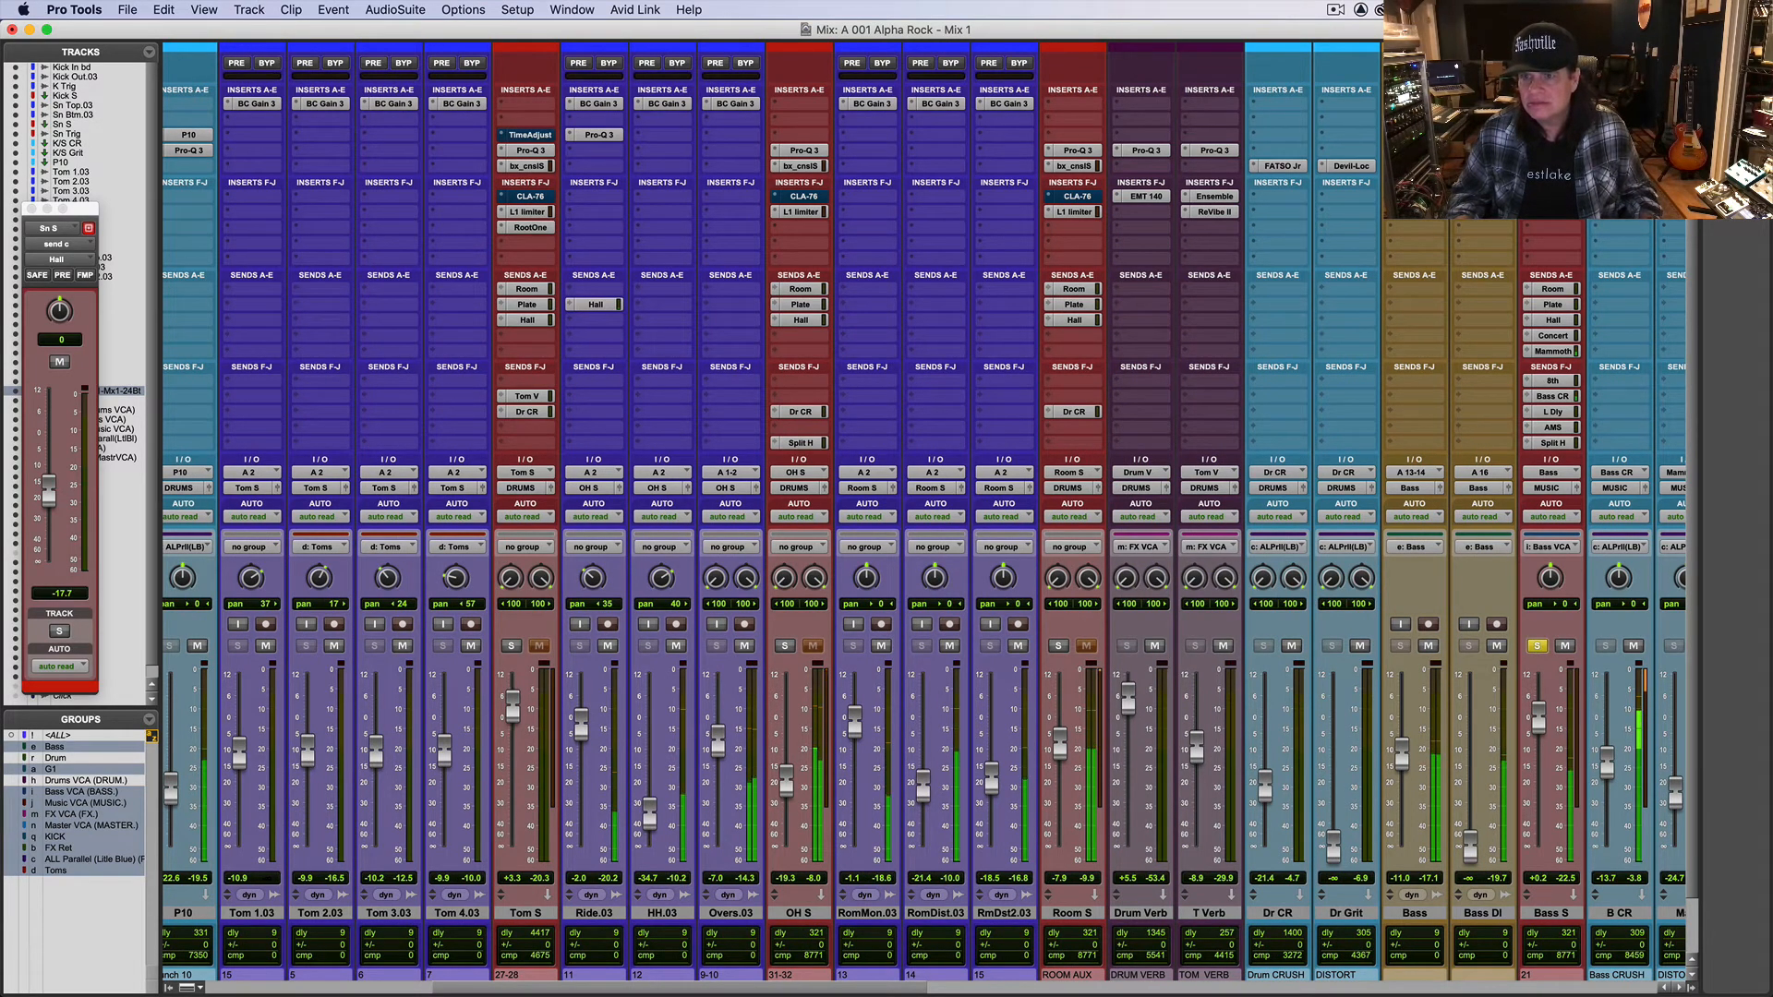
click(1556, 151)
mouse_move(912, 372)
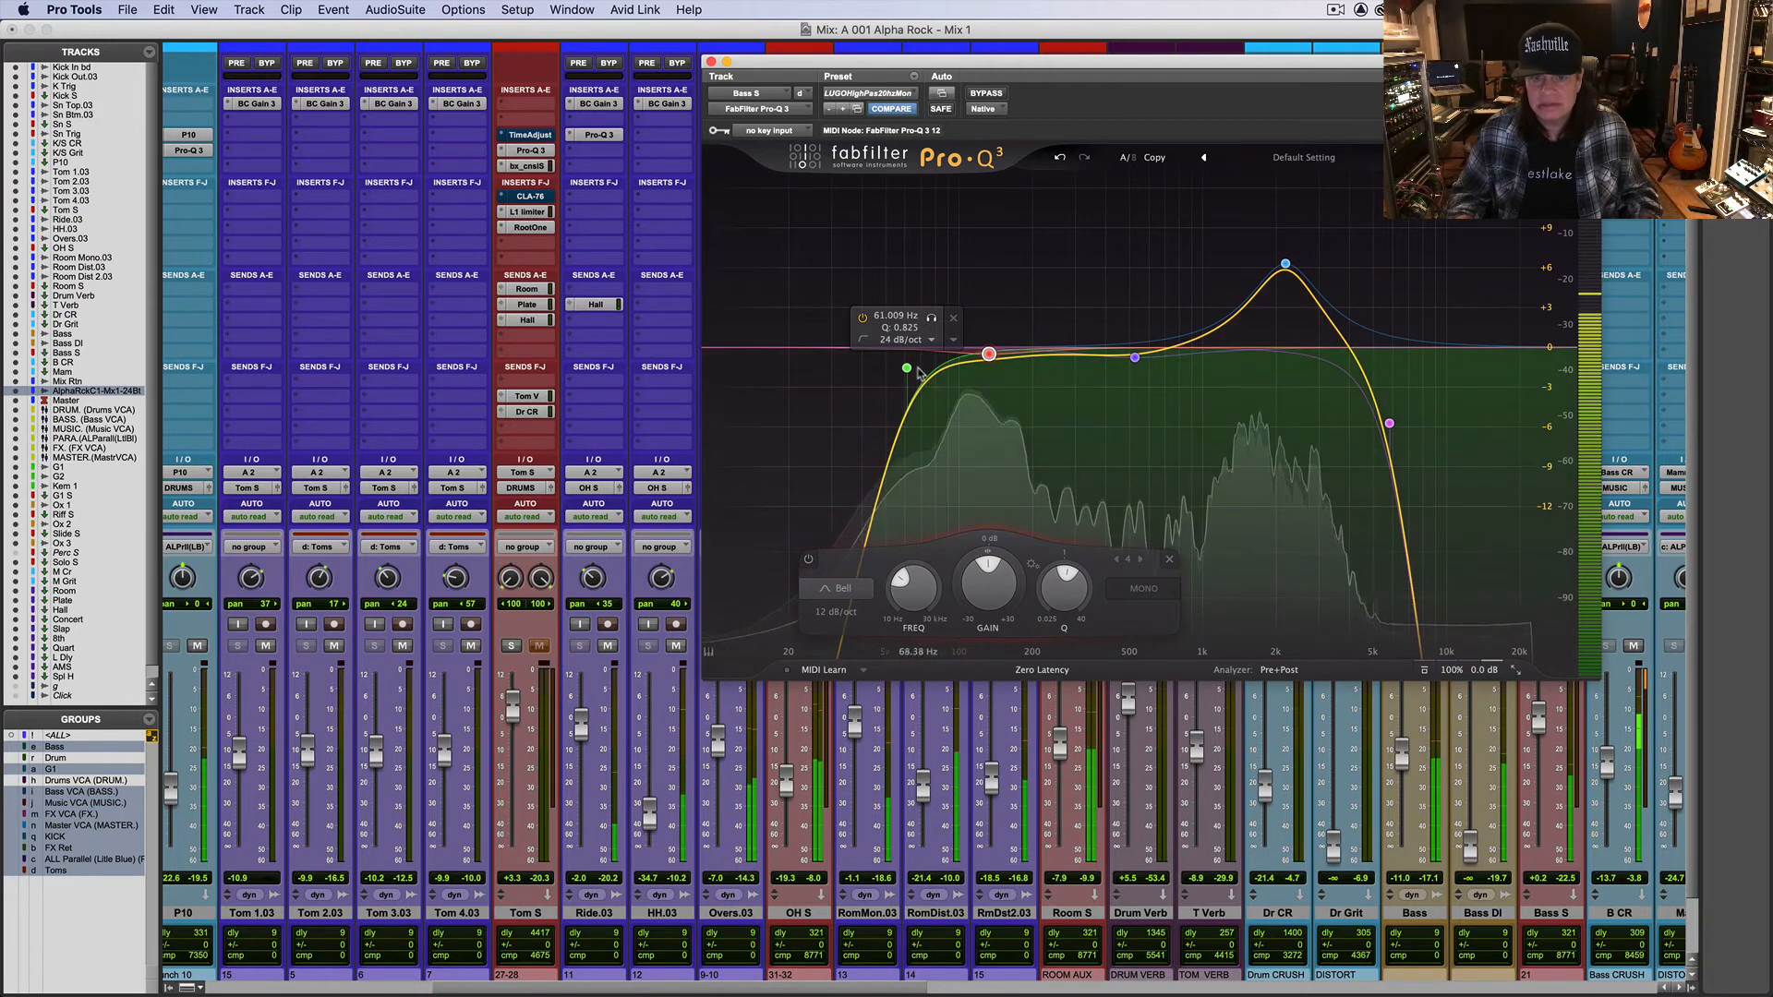
drag(913, 369, 944, 404)
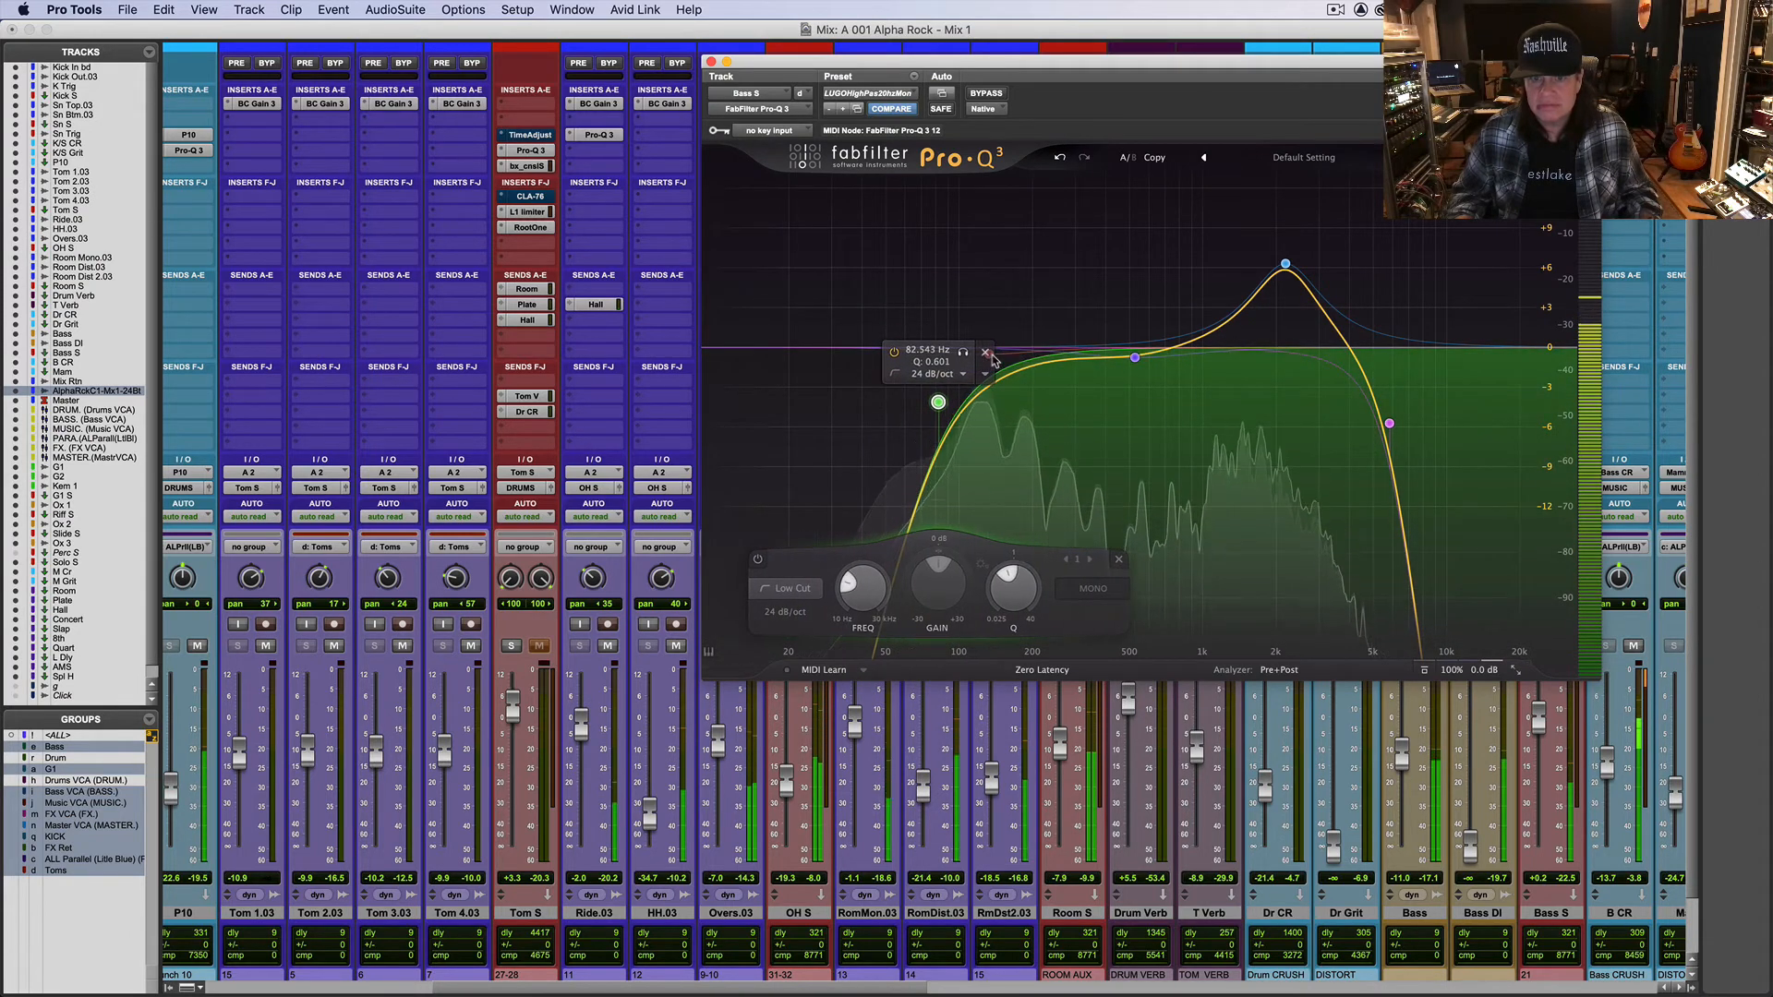
click(988, 356)
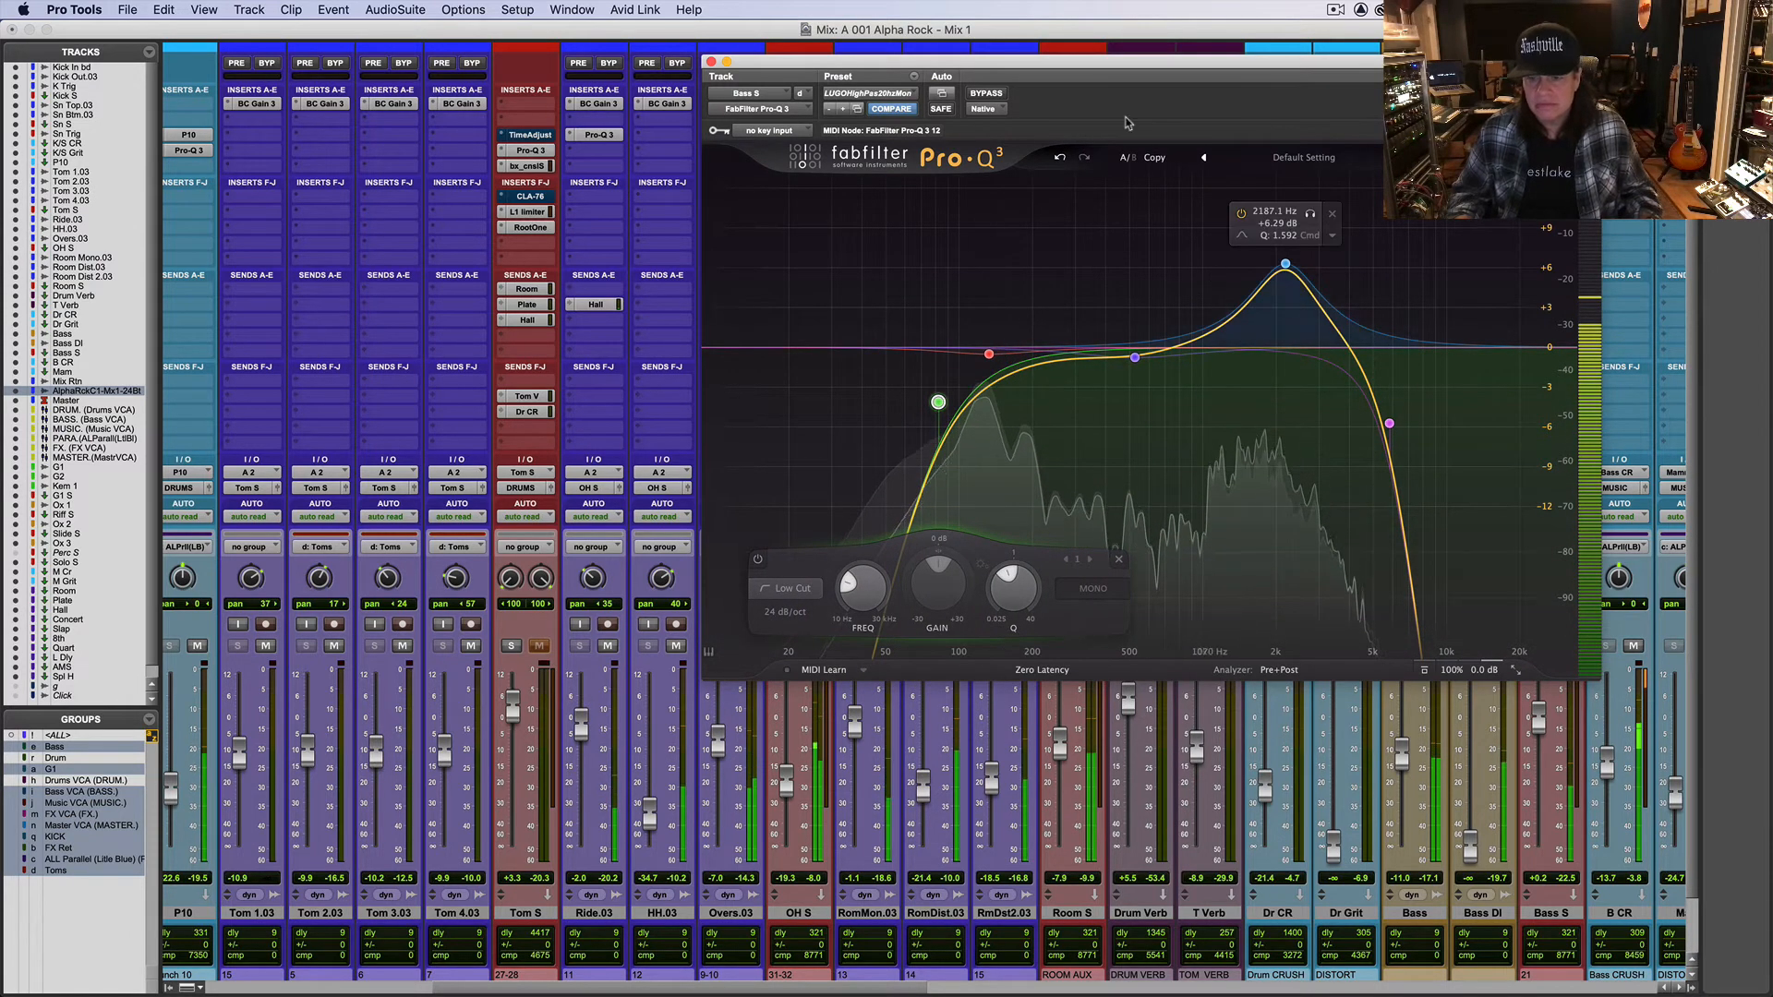
drag(981, 59, 650, 24)
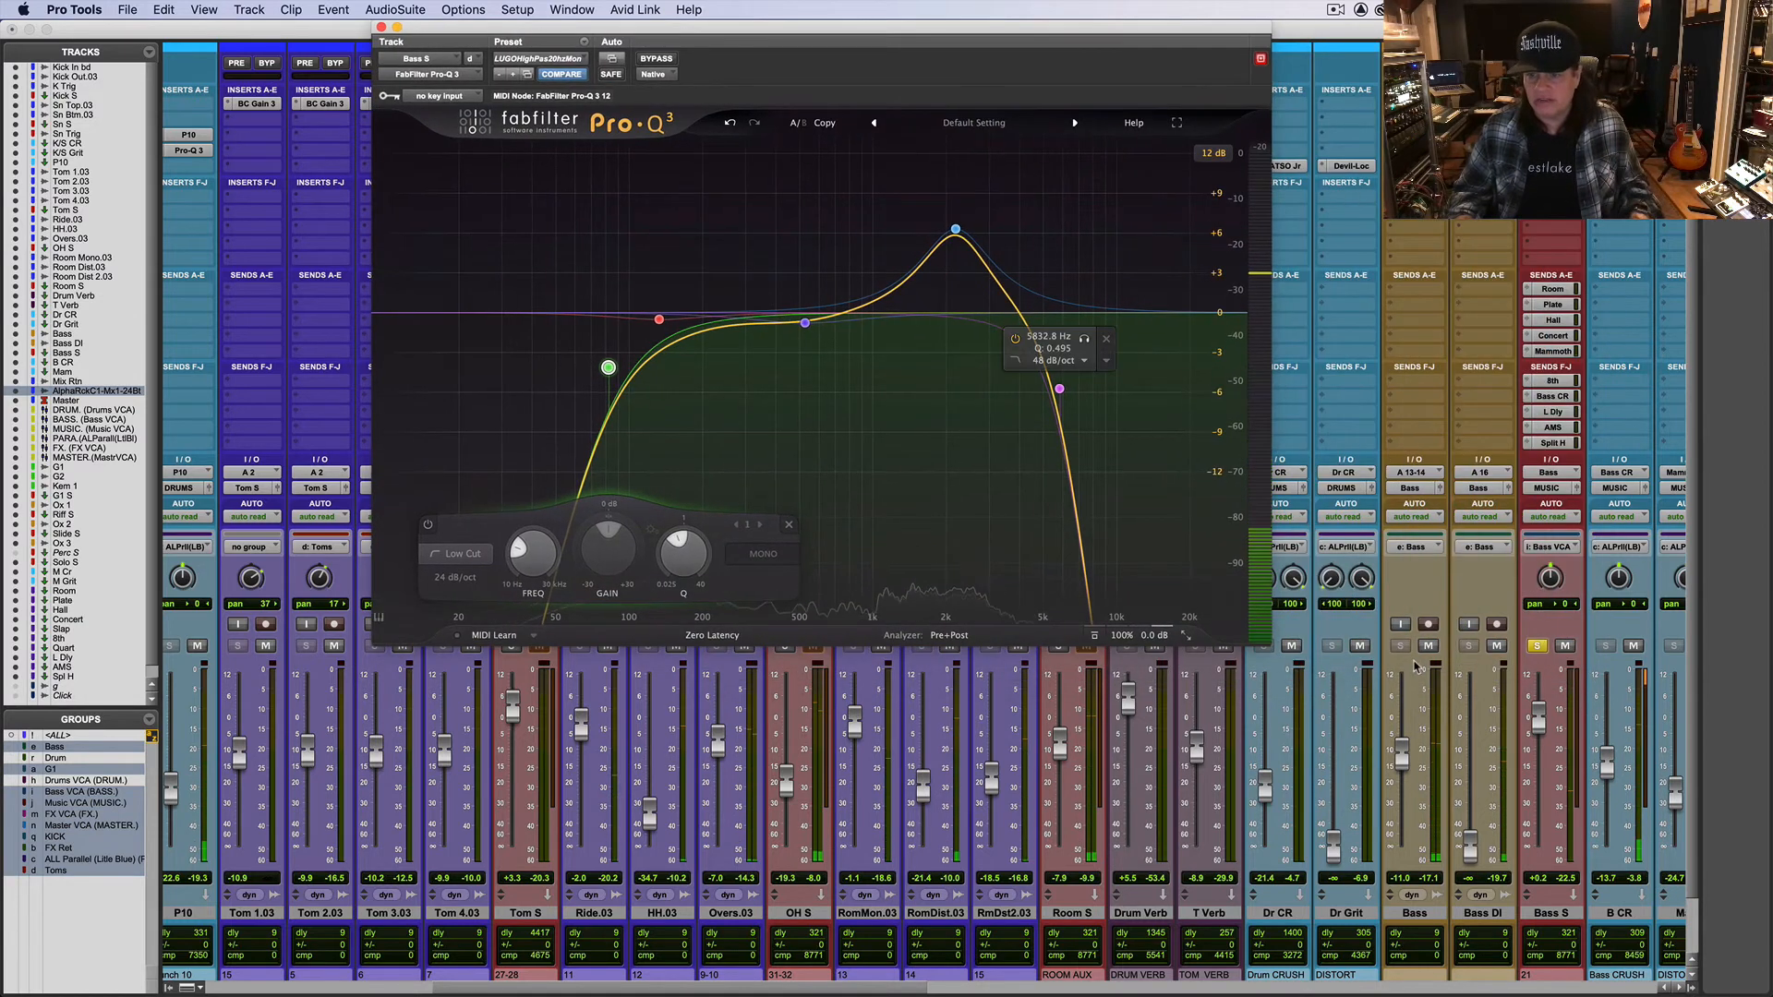
Step: Release the kick and bass solos and play the full mix
click(1538, 647)
click(1539, 647)
key(space)
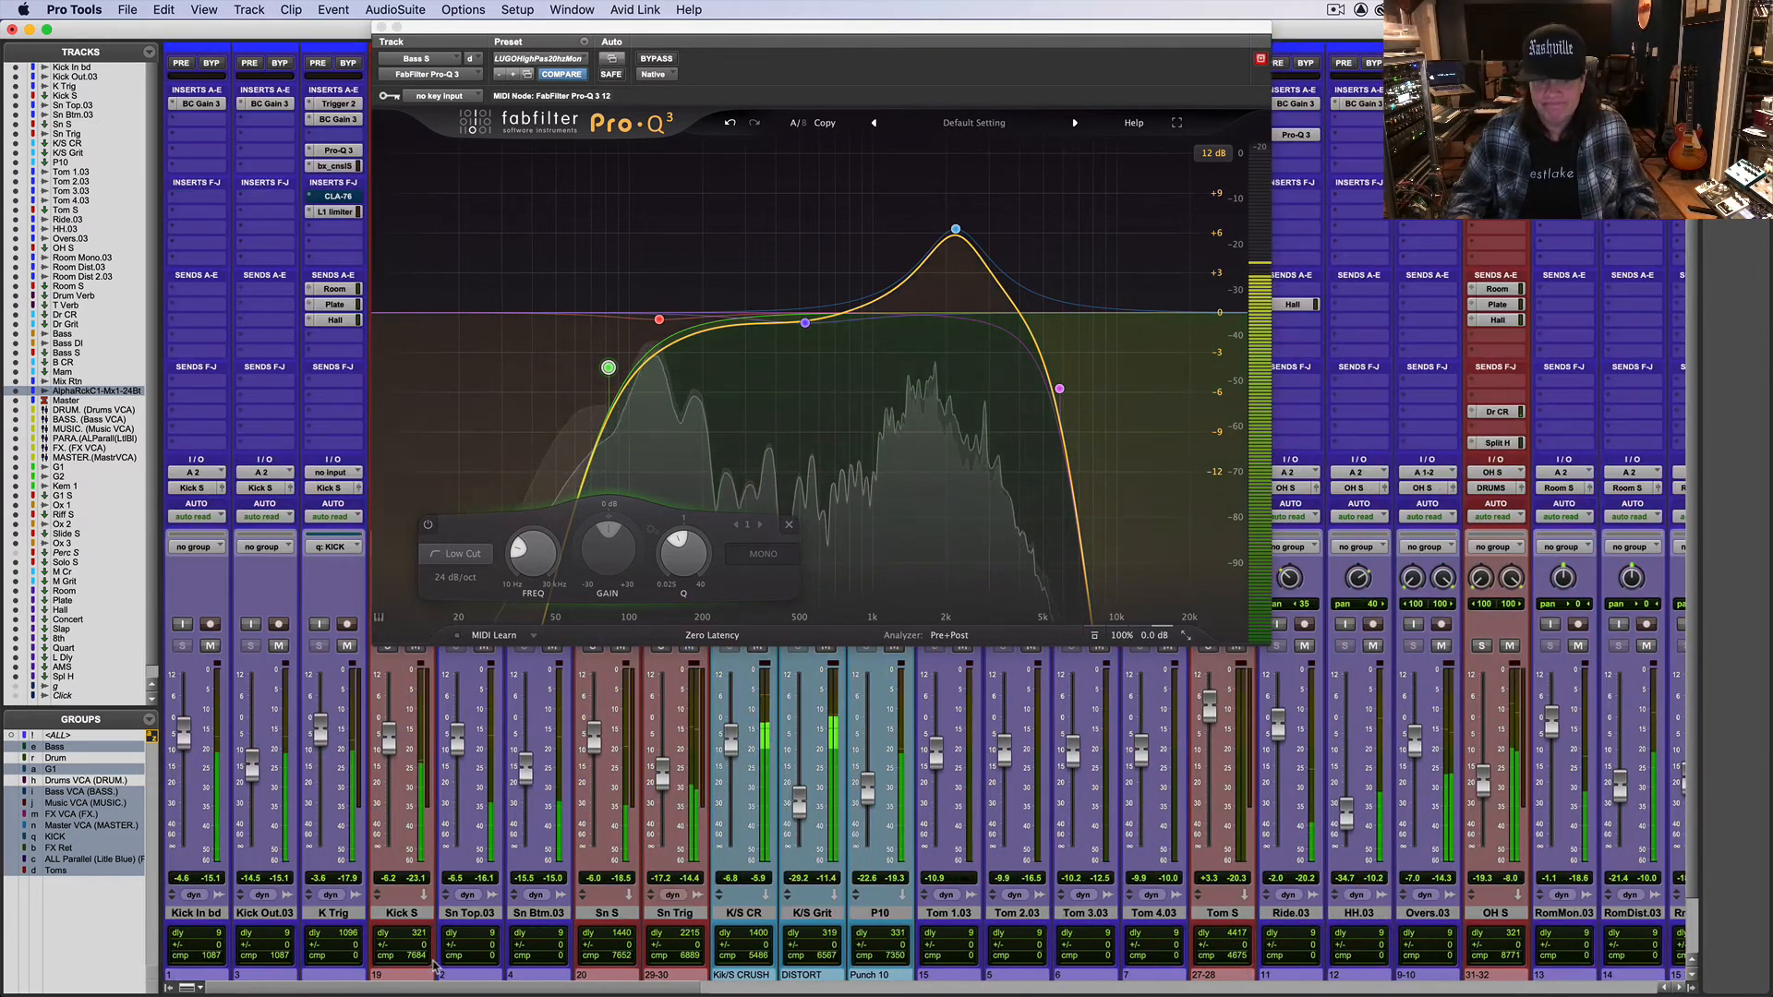
Step: Raise the band near 133 Hz in Bass S's Pro-Q 3 to about 0 dB, then stop playback
drag(827, 988, 591, 988)
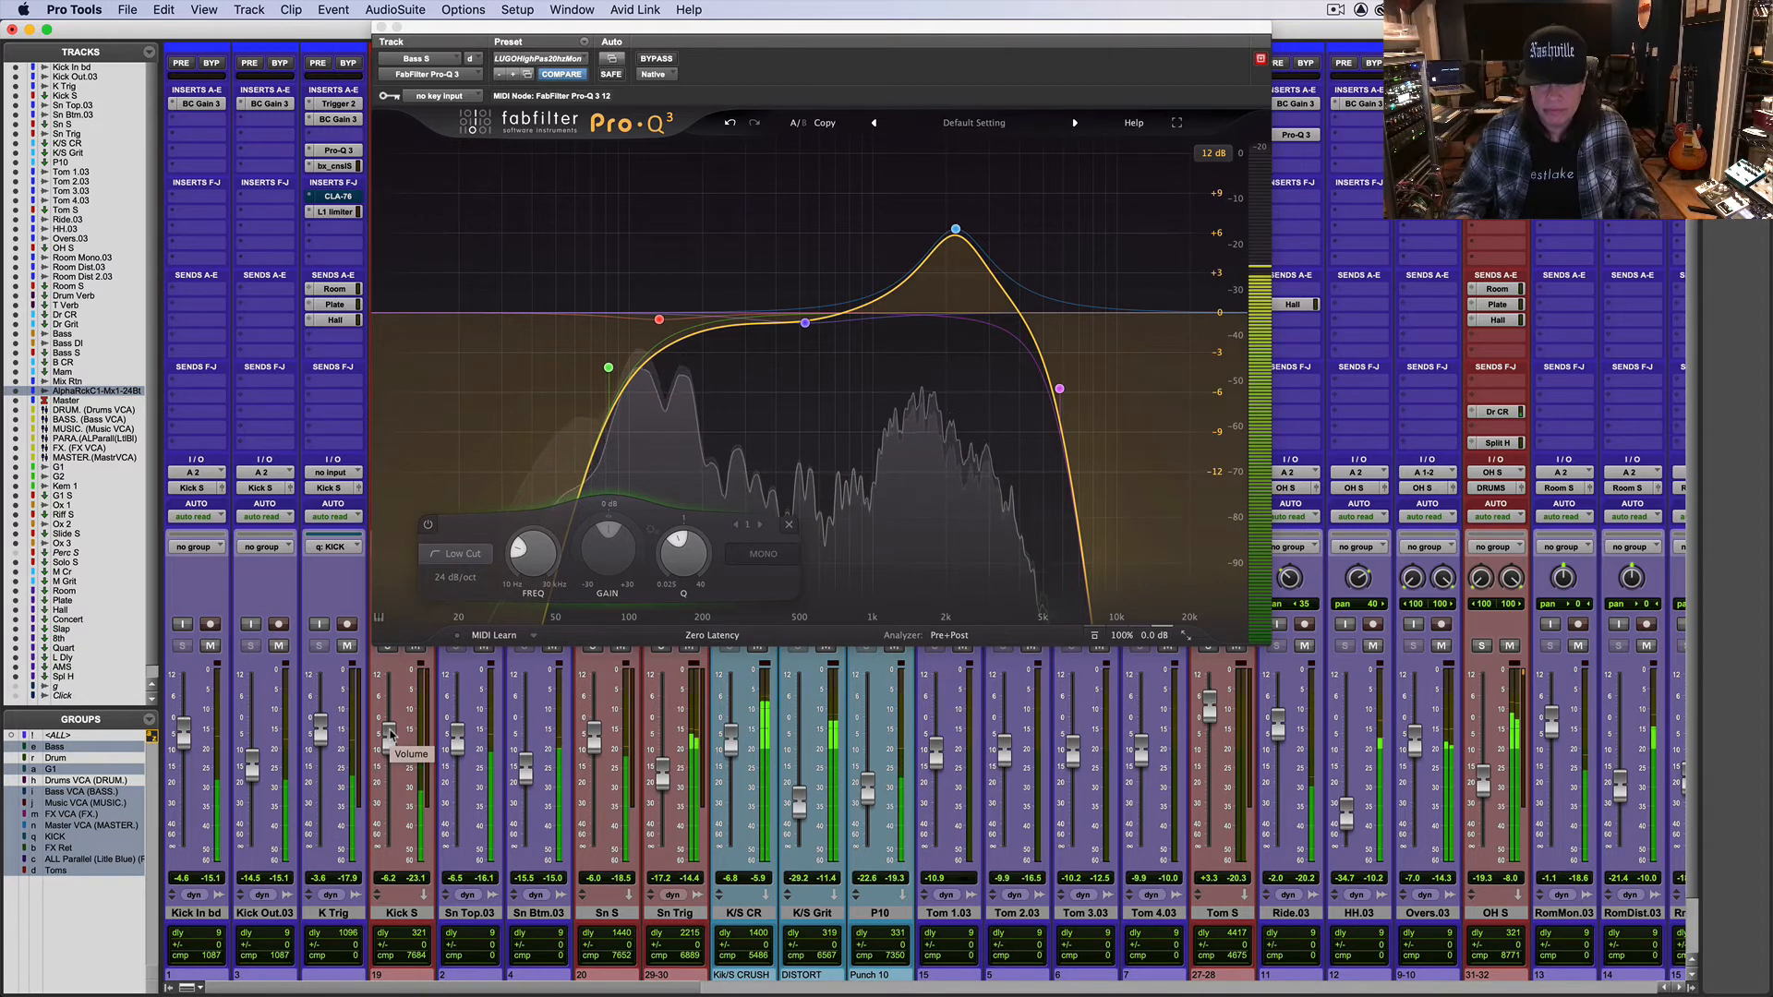
mouse_move(661, 321)
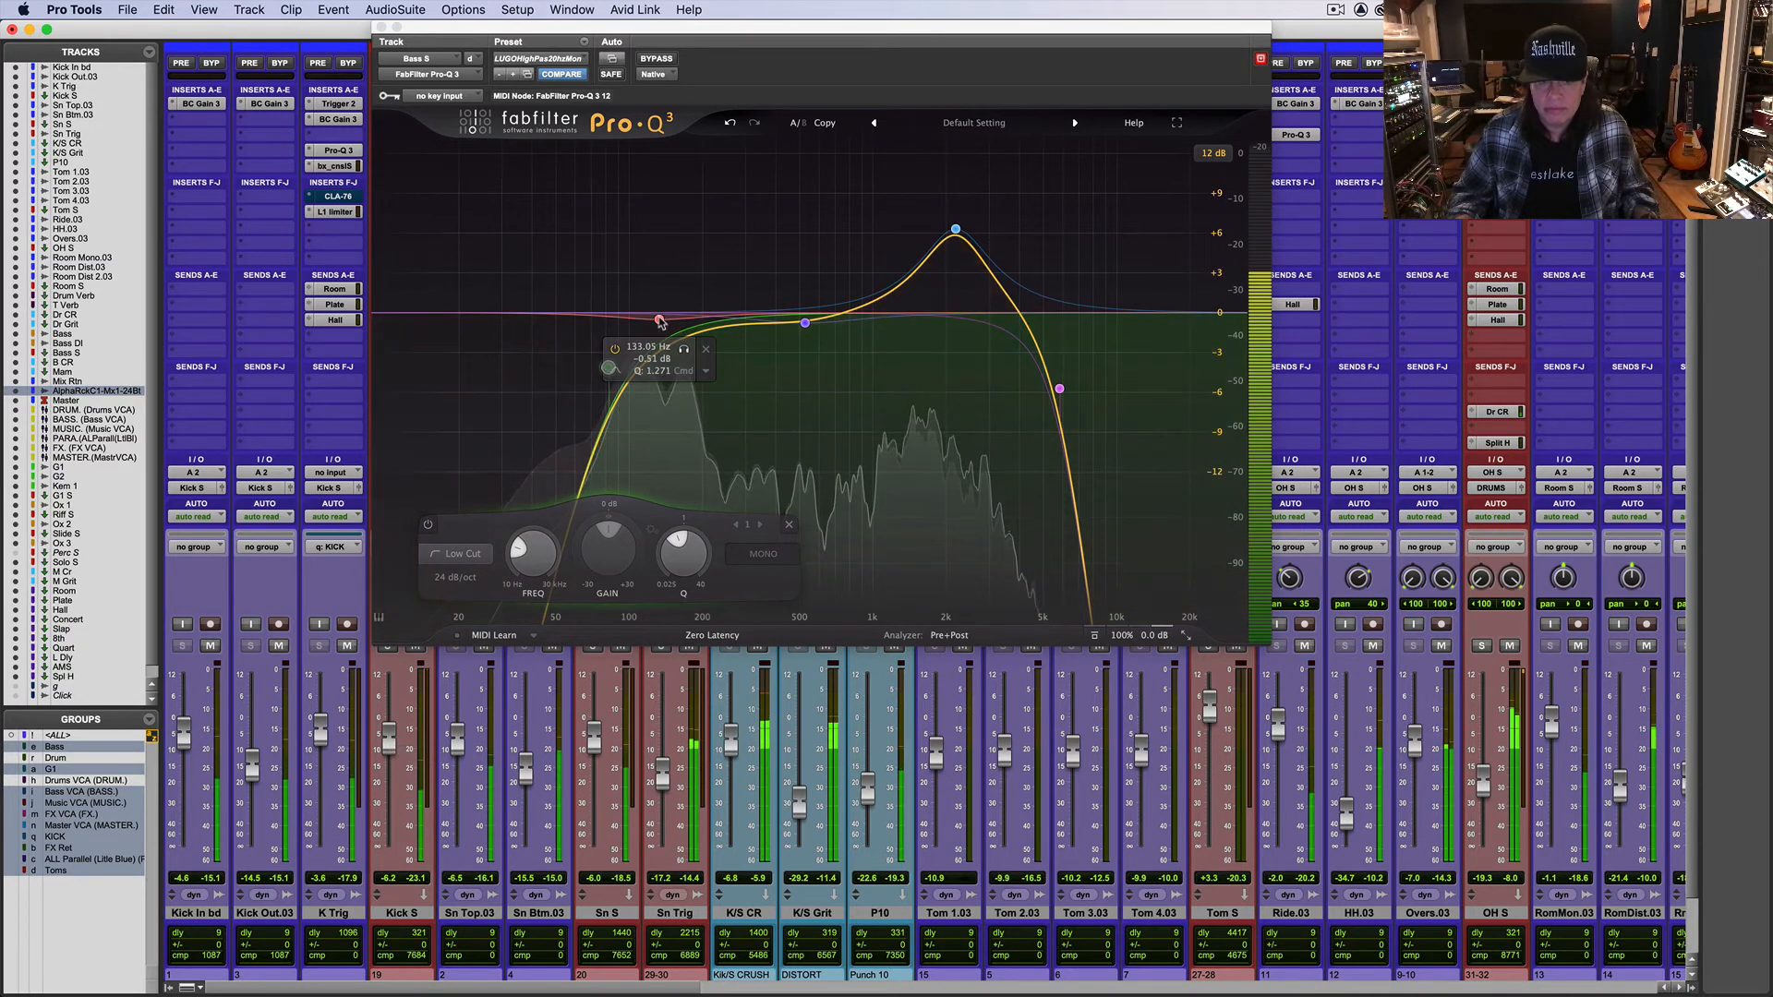
mouse_move(661, 322)
mouse_down()
mouse_move(615, 287)
mouse_move(621, 314)
mouse_move(649, 314)
mouse_up()
key(space)
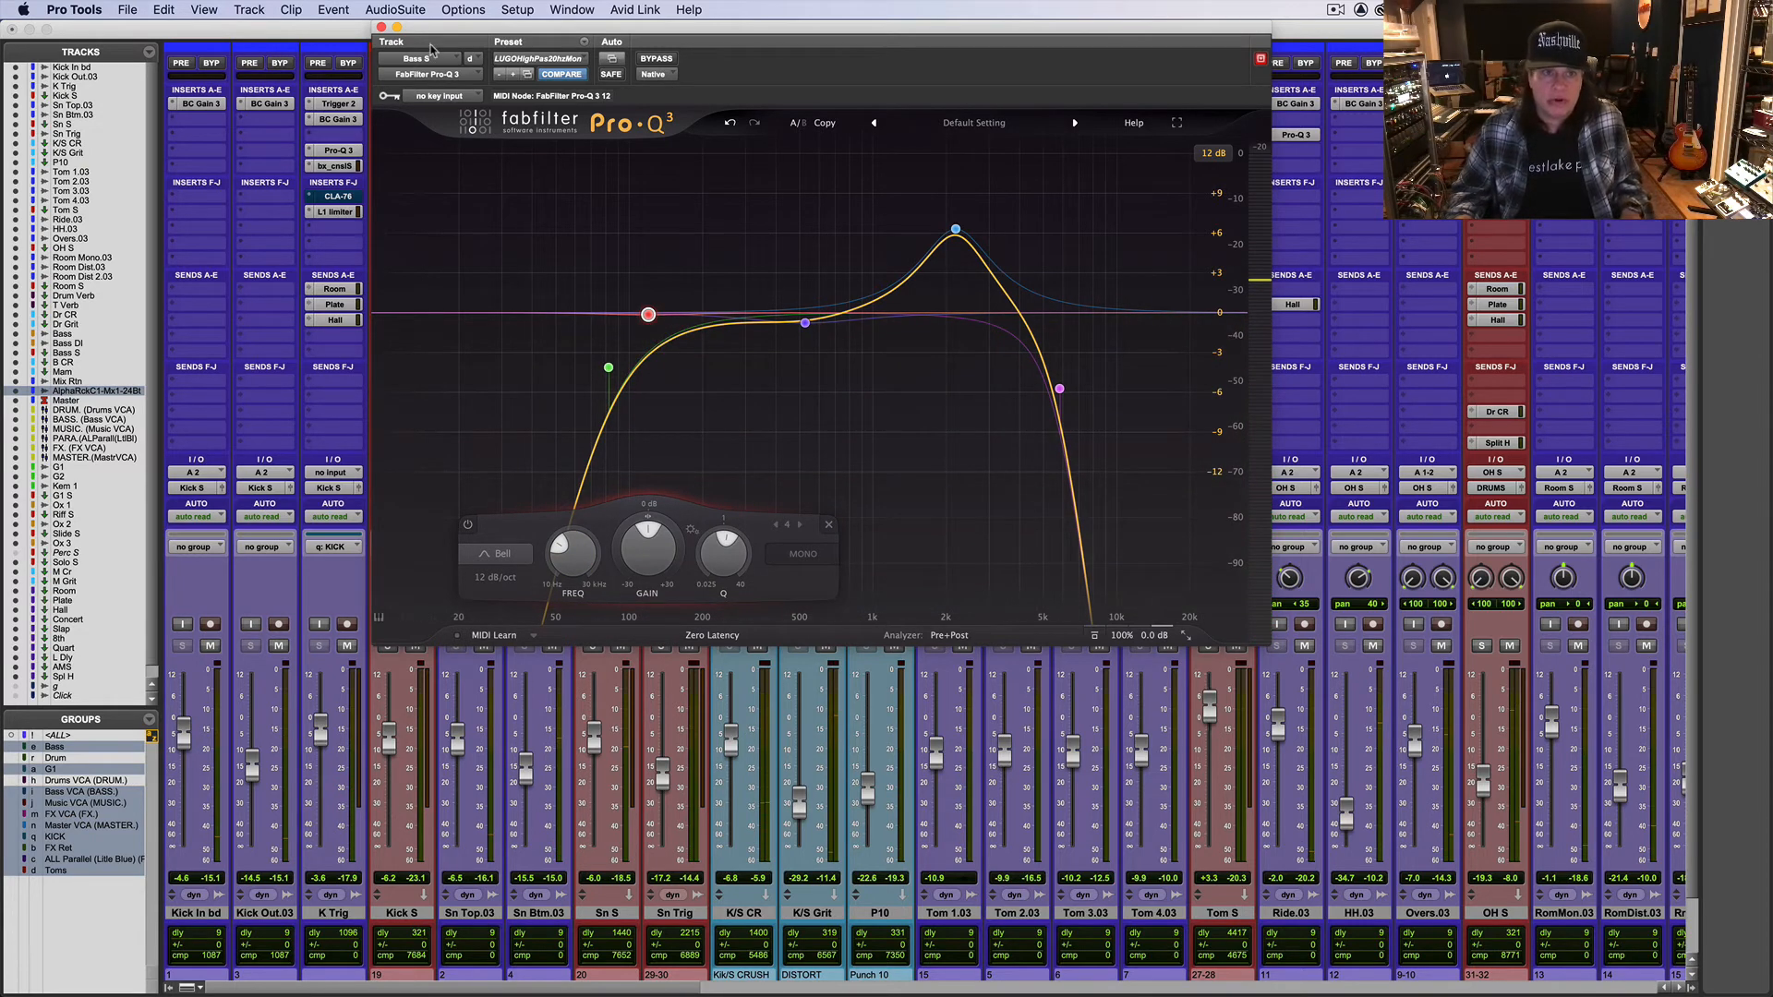
Step: Resume playback, solo Kick S and raise the P10 fader to -19.5 dB
drag(431, 28, 715, 46)
key(space)
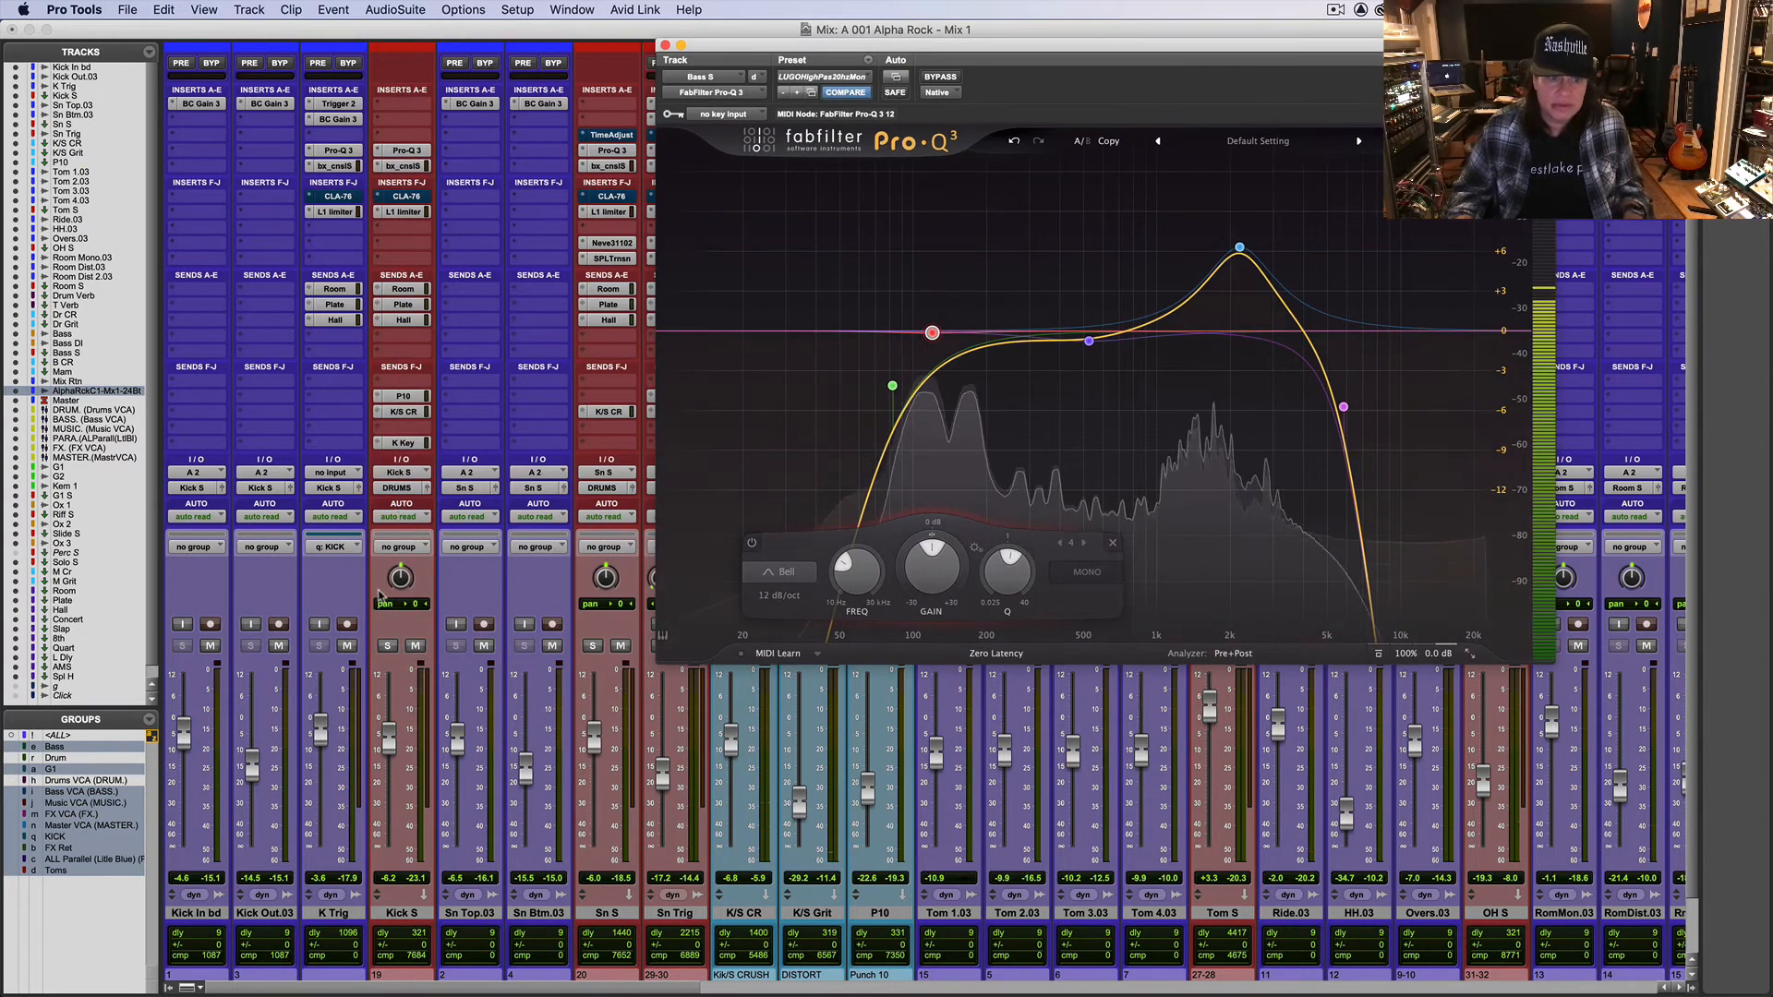
click(388, 647)
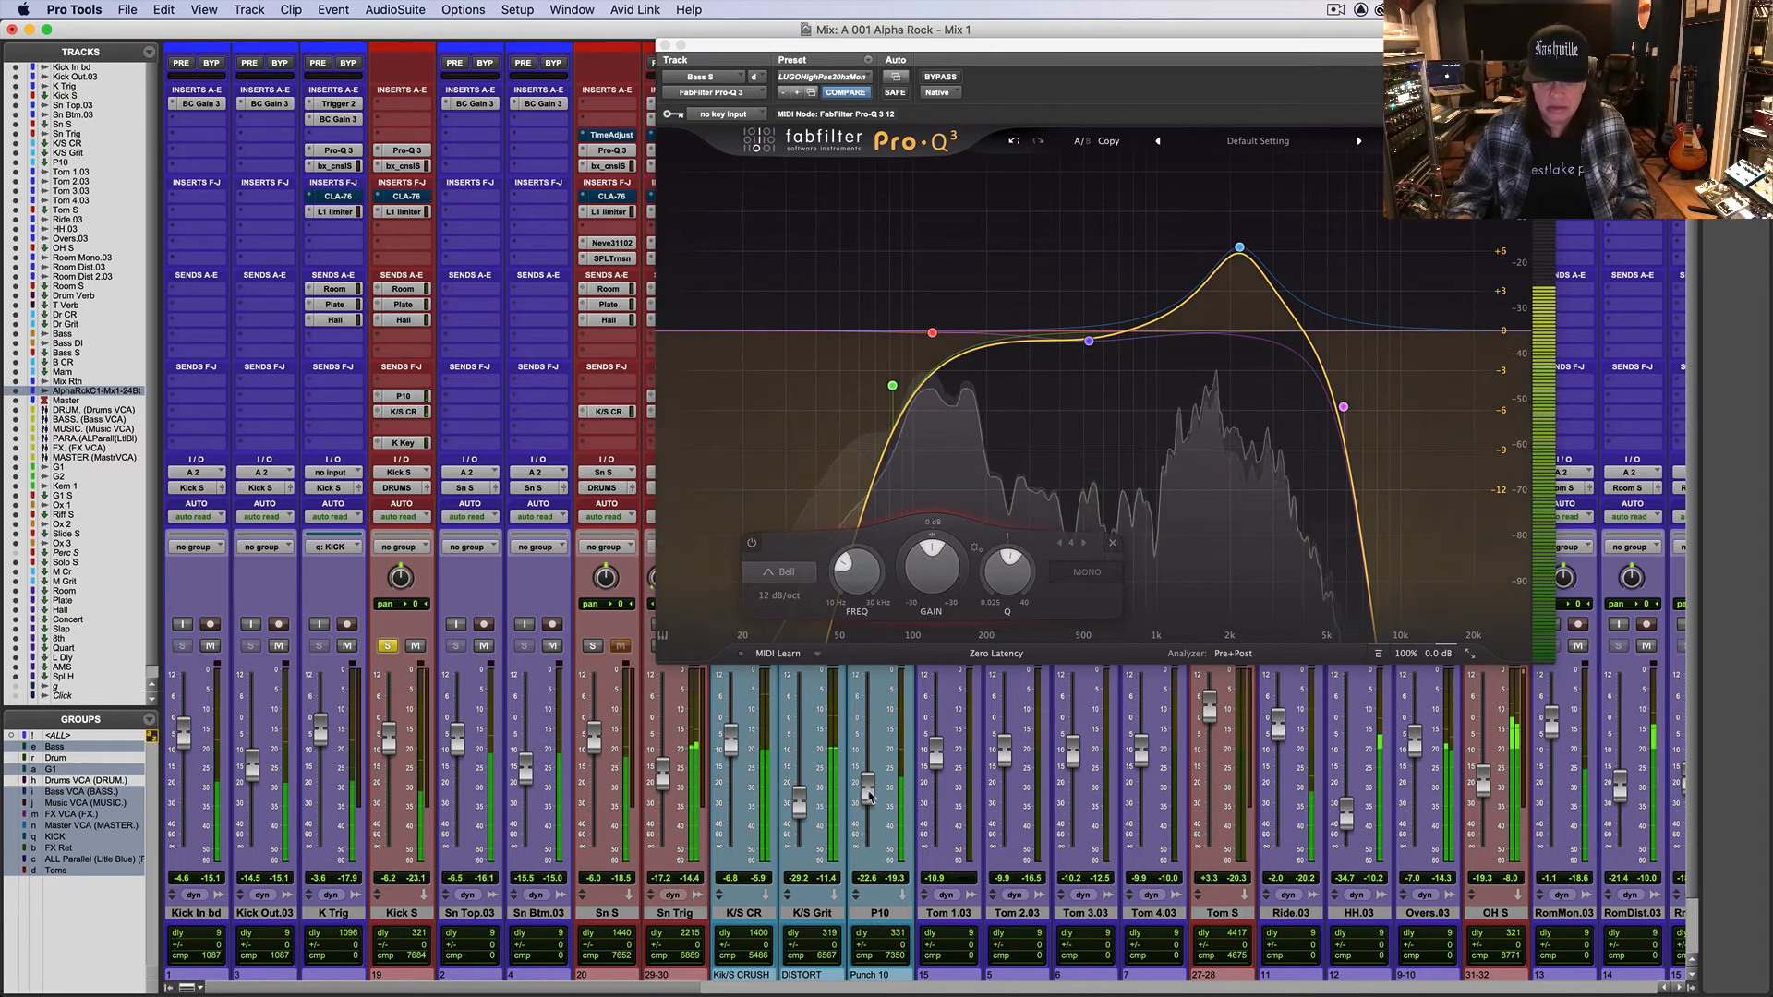
drag(868, 787, 868, 782)
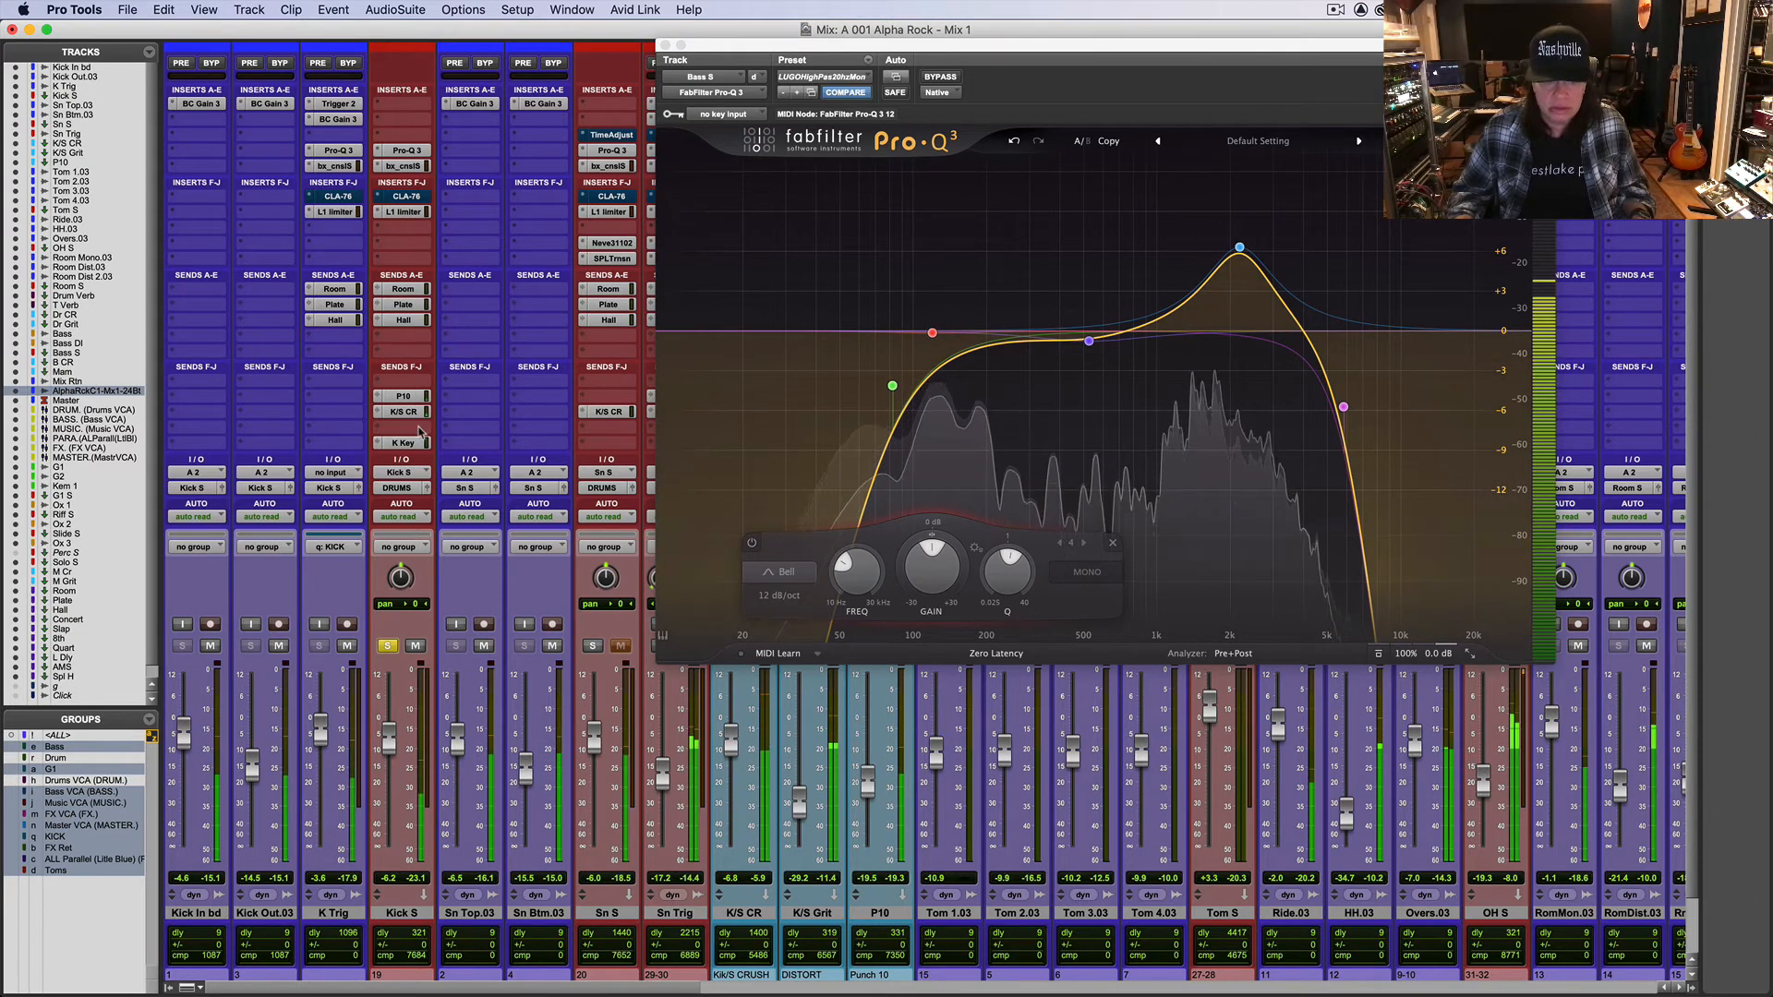
Step: In Kick S's Pro-Q 3, deepen the cut near 423 Hz to about -2 dB and set the upper-mid bell to 1905.8 Hz at +0.25 dB
click(406, 151)
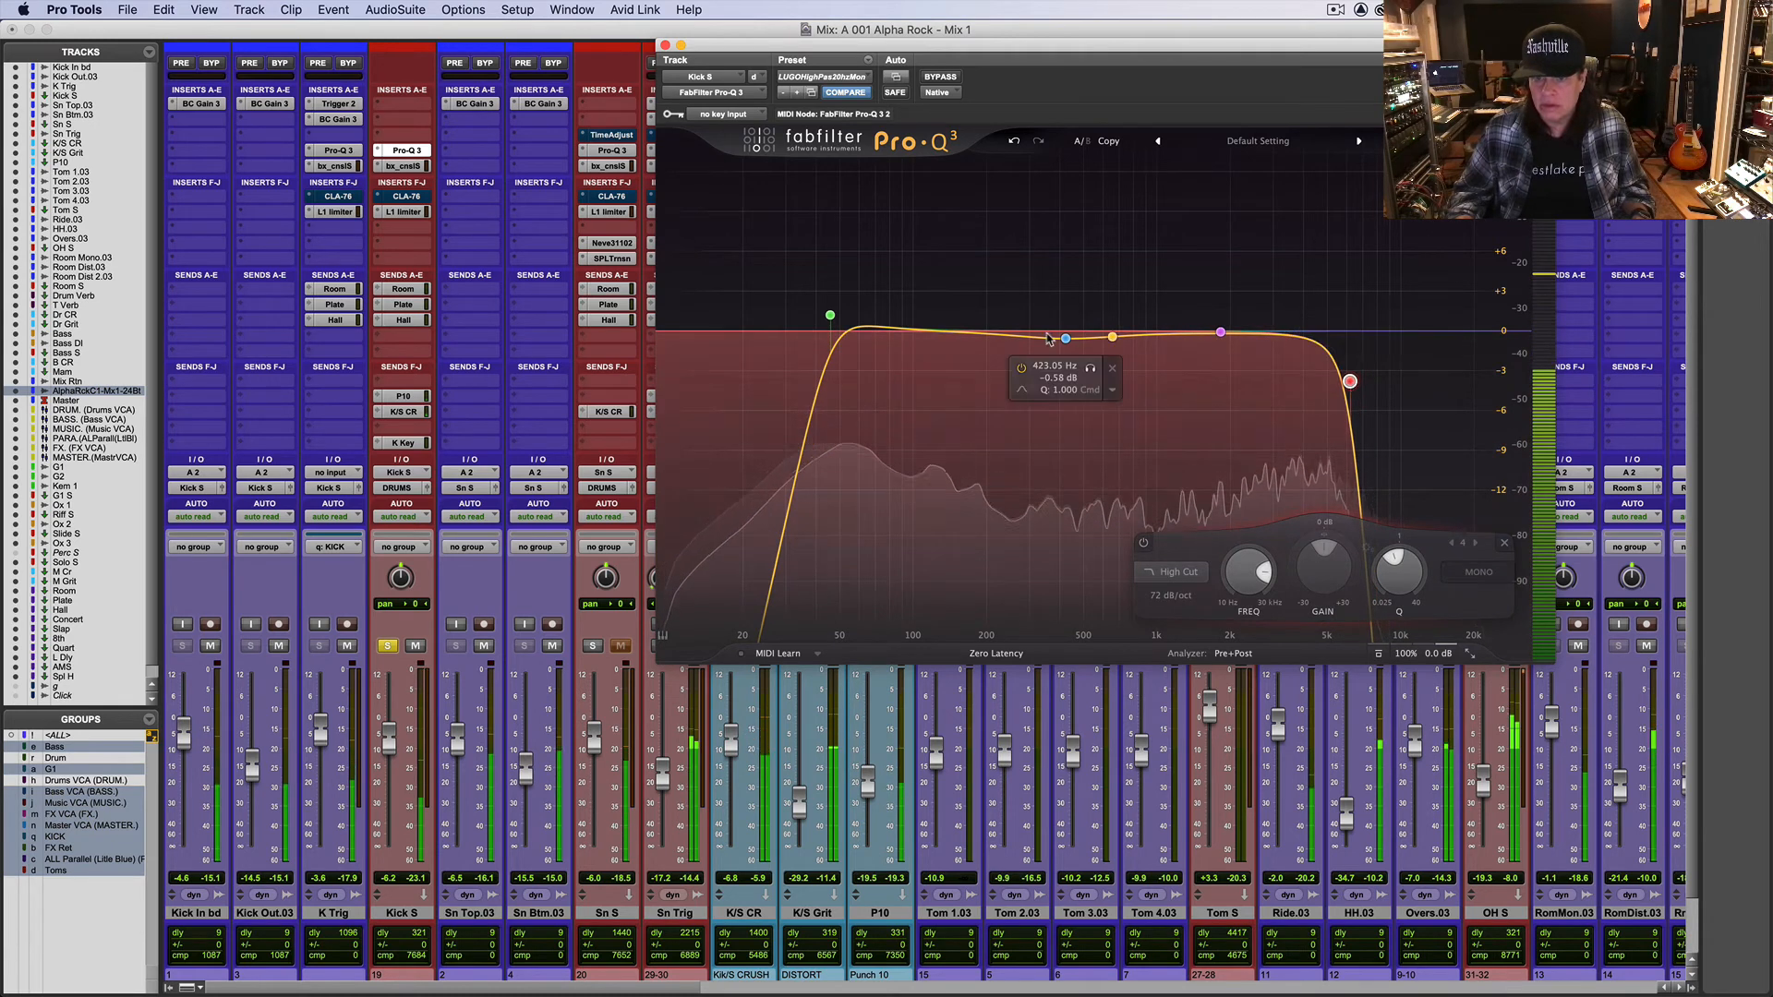
drag(1066, 339, 1061, 359)
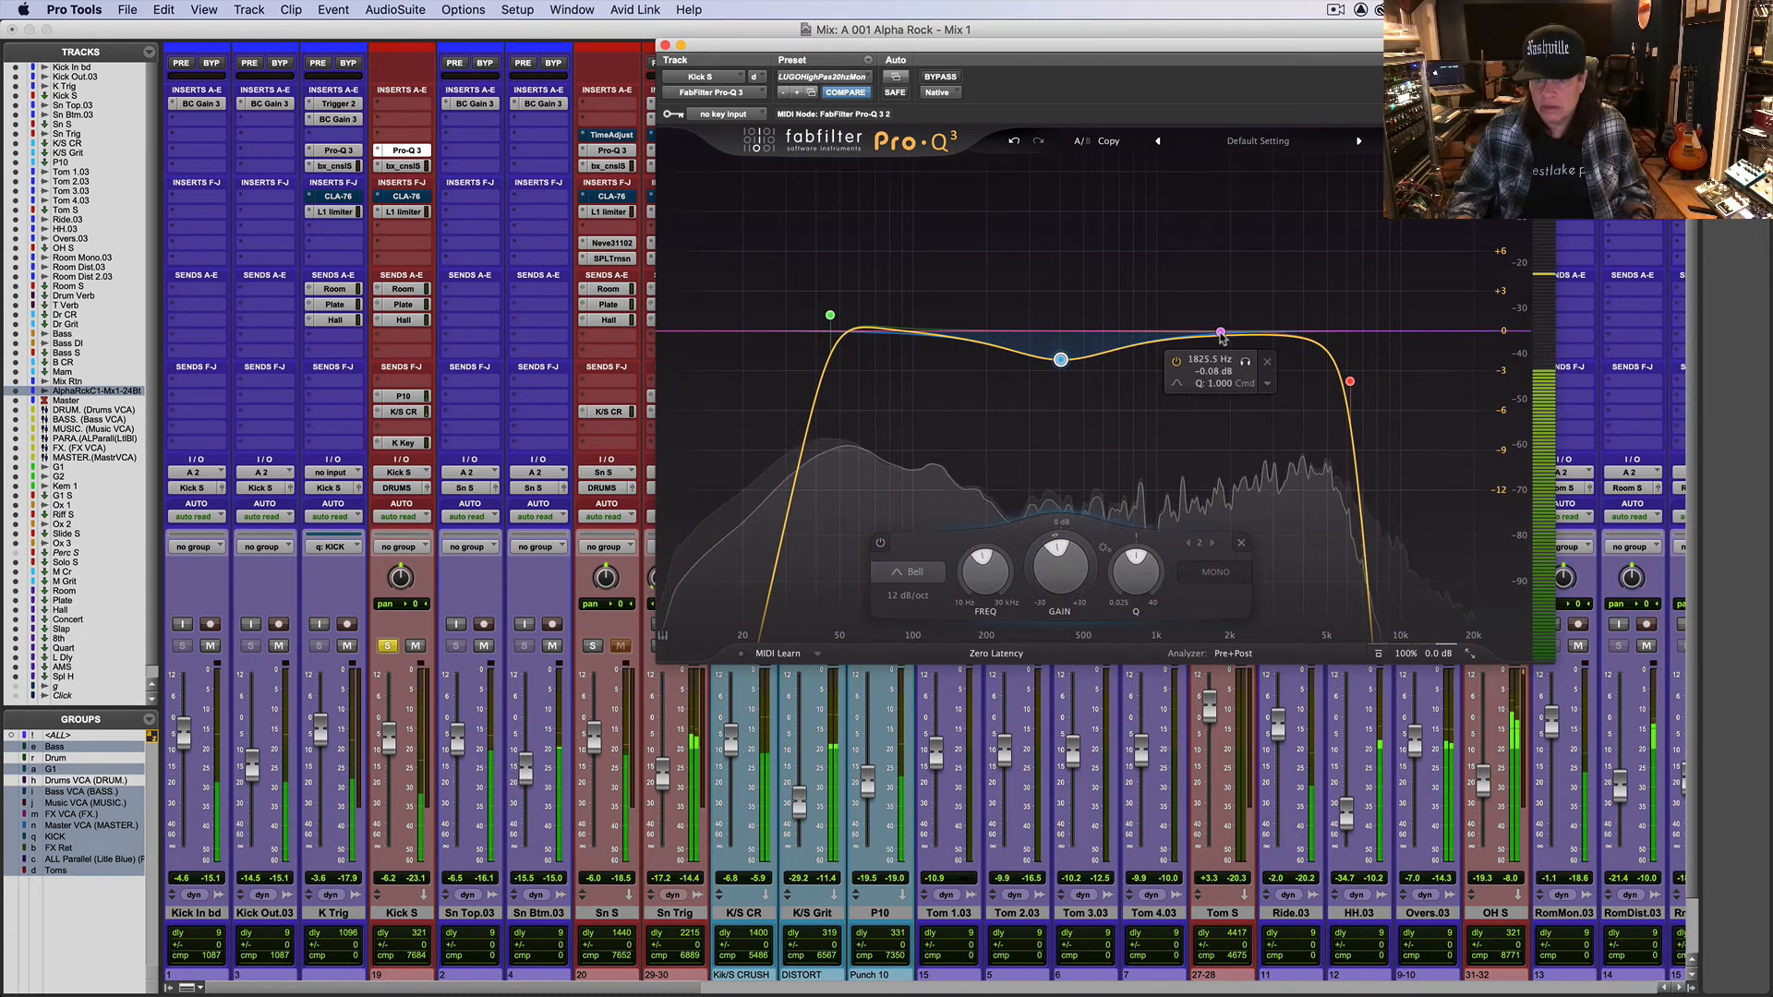
drag(1221, 333, 1224, 330)
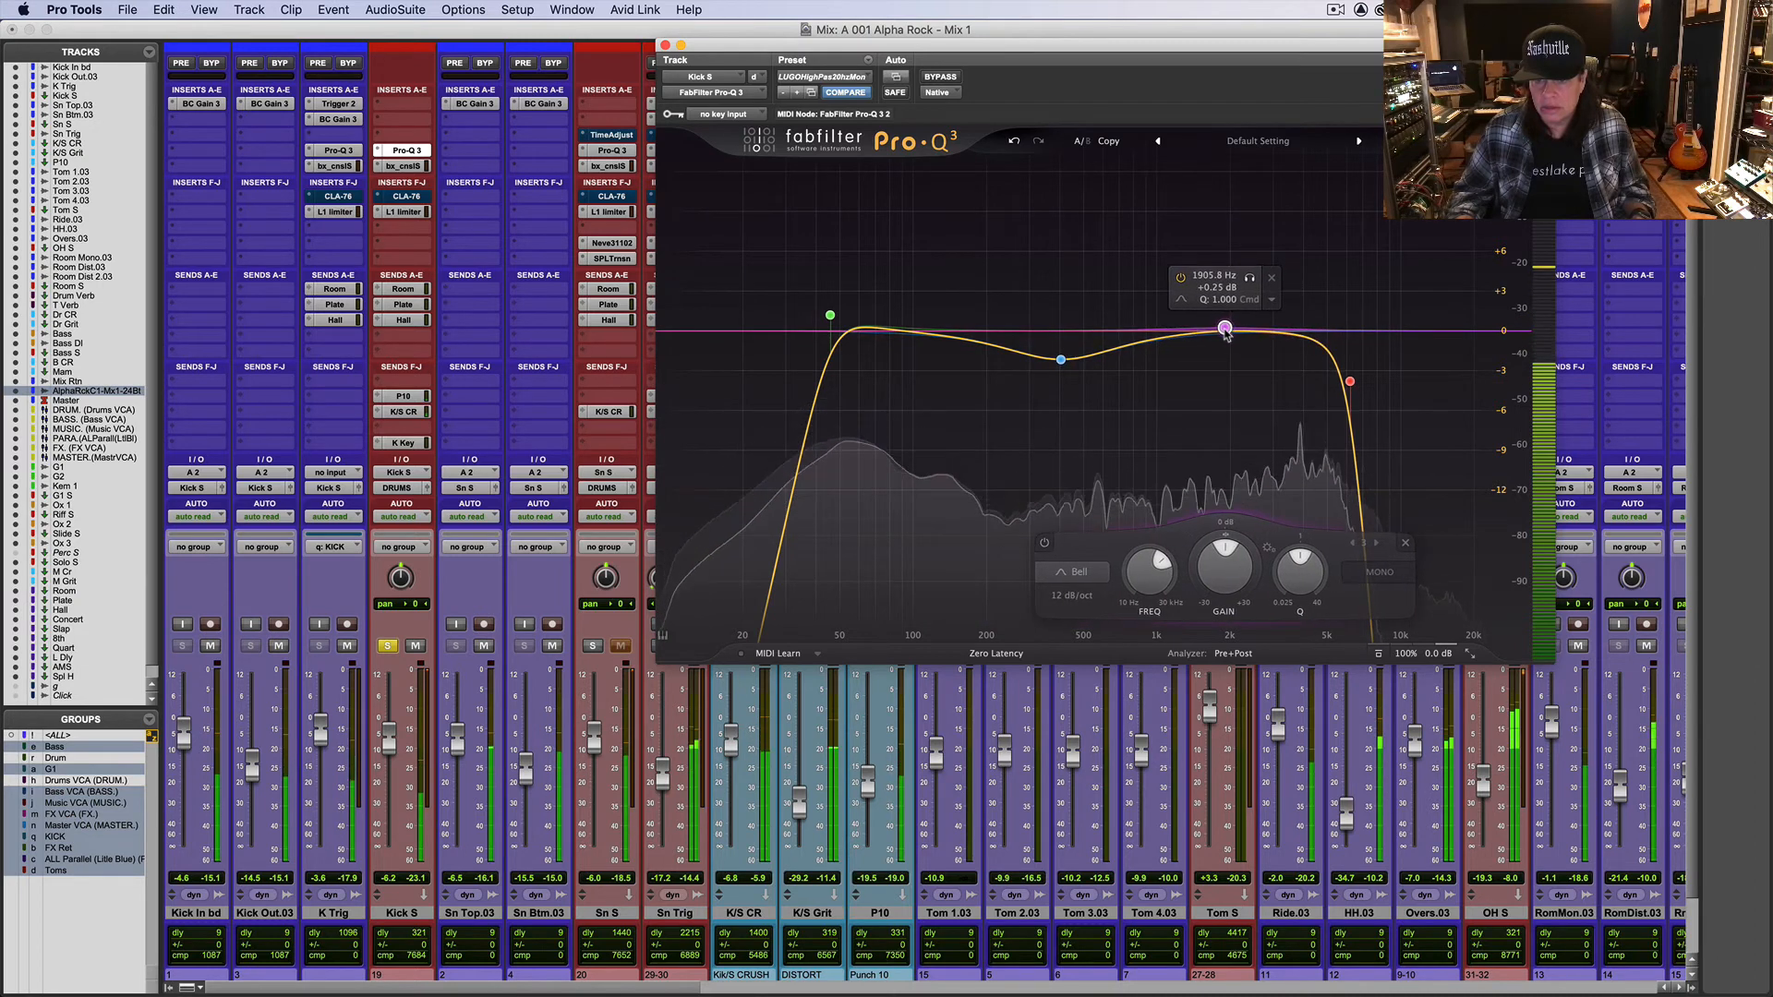
Step: Release the Kick S solo, set its fader to -5.7 dB and close its EQ
click(1437, 707)
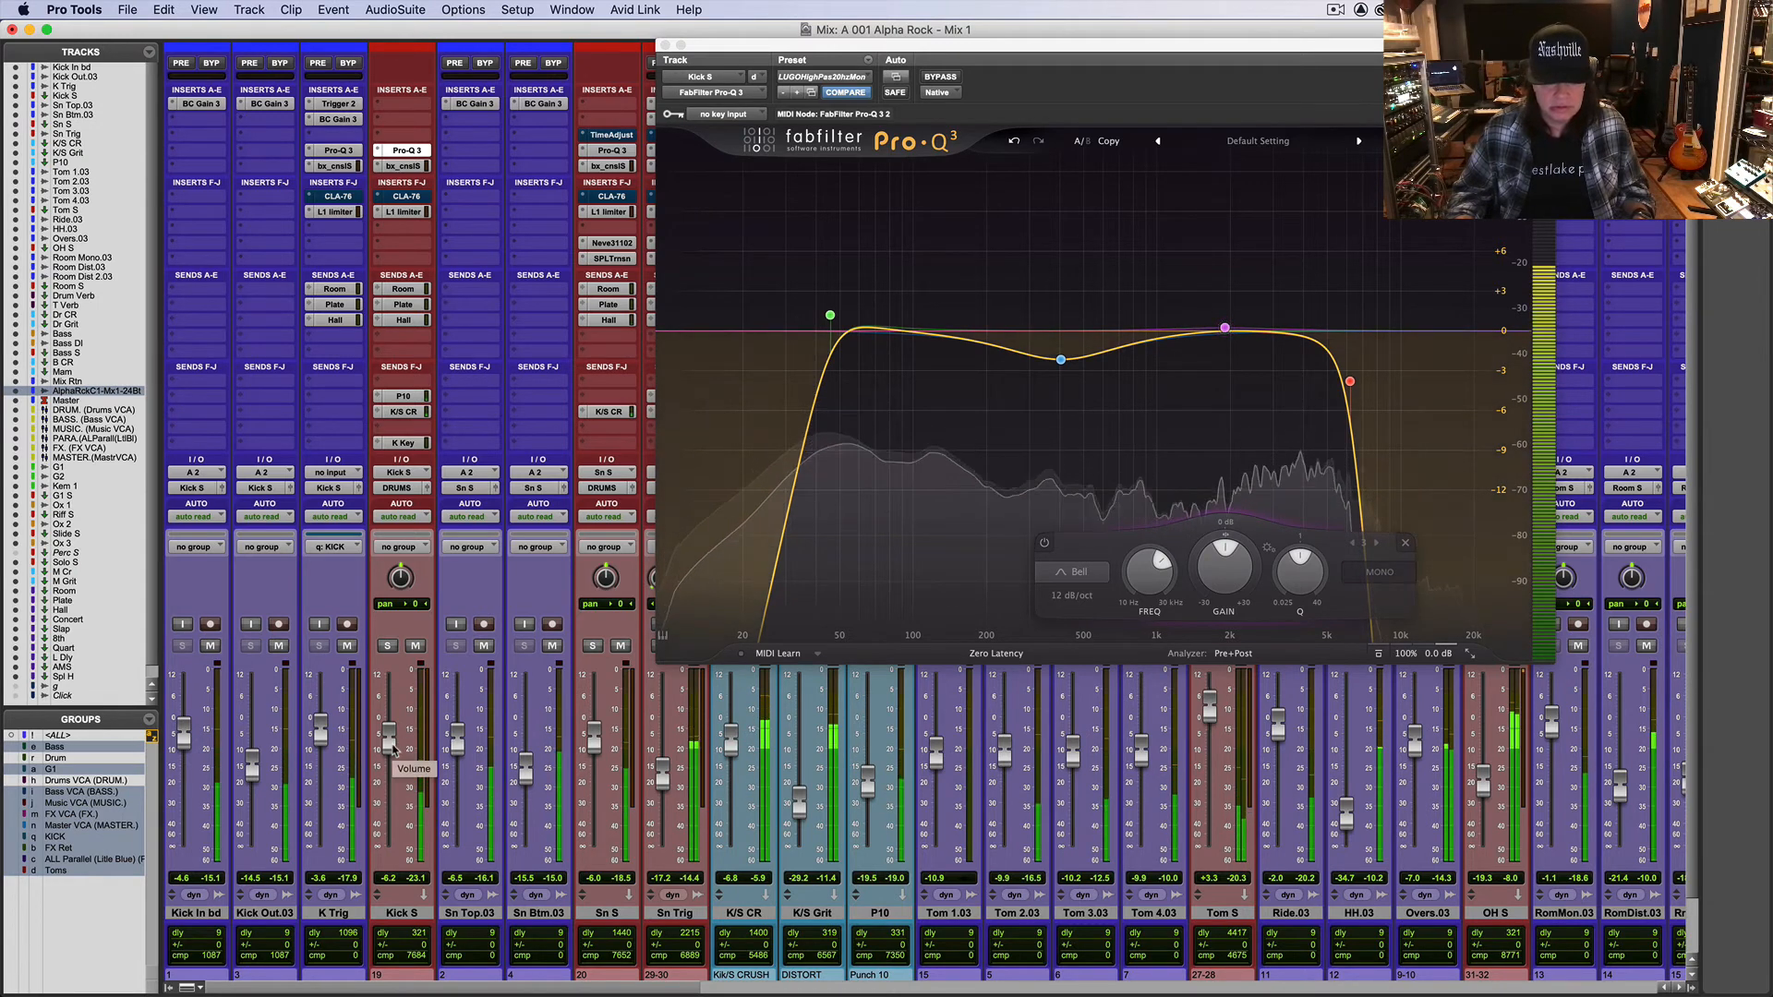
drag(391, 747, 391, 745)
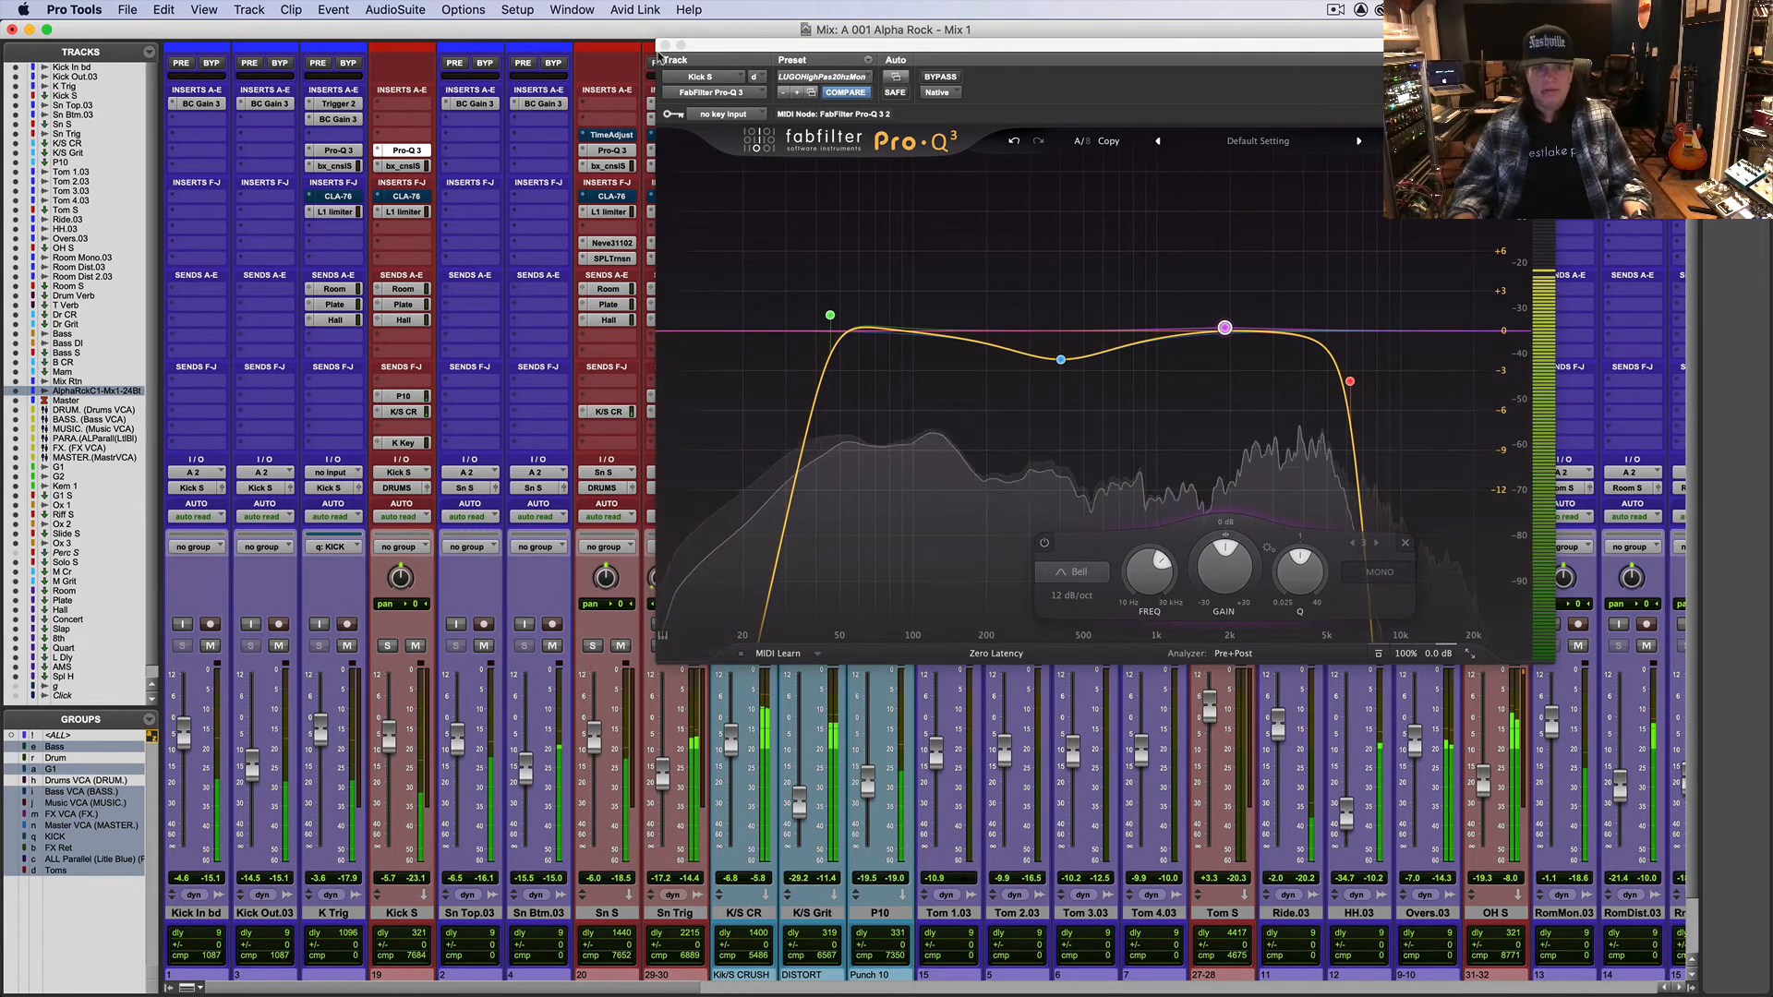
click(665, 46)
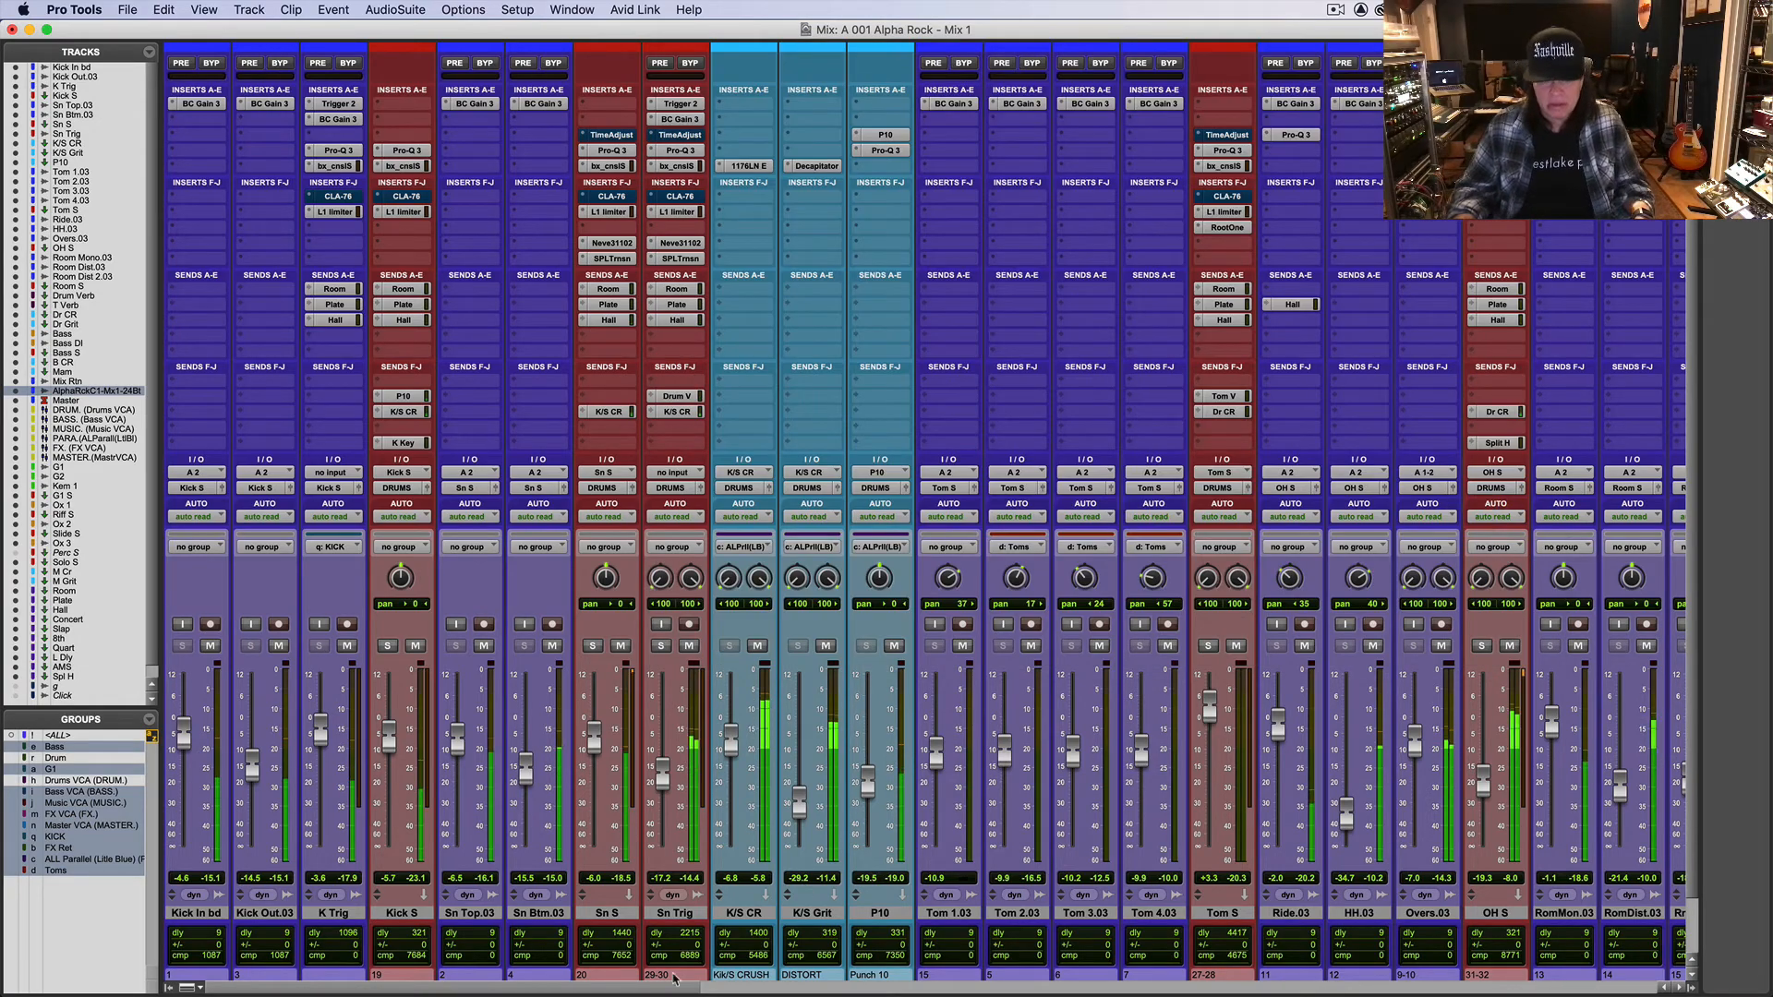
Step: Compare the earlier print with the live mix by toggling input monitoring on the AlphRC1M124B print track
drag(674, 988, 1515, 994)
key(super+equal)
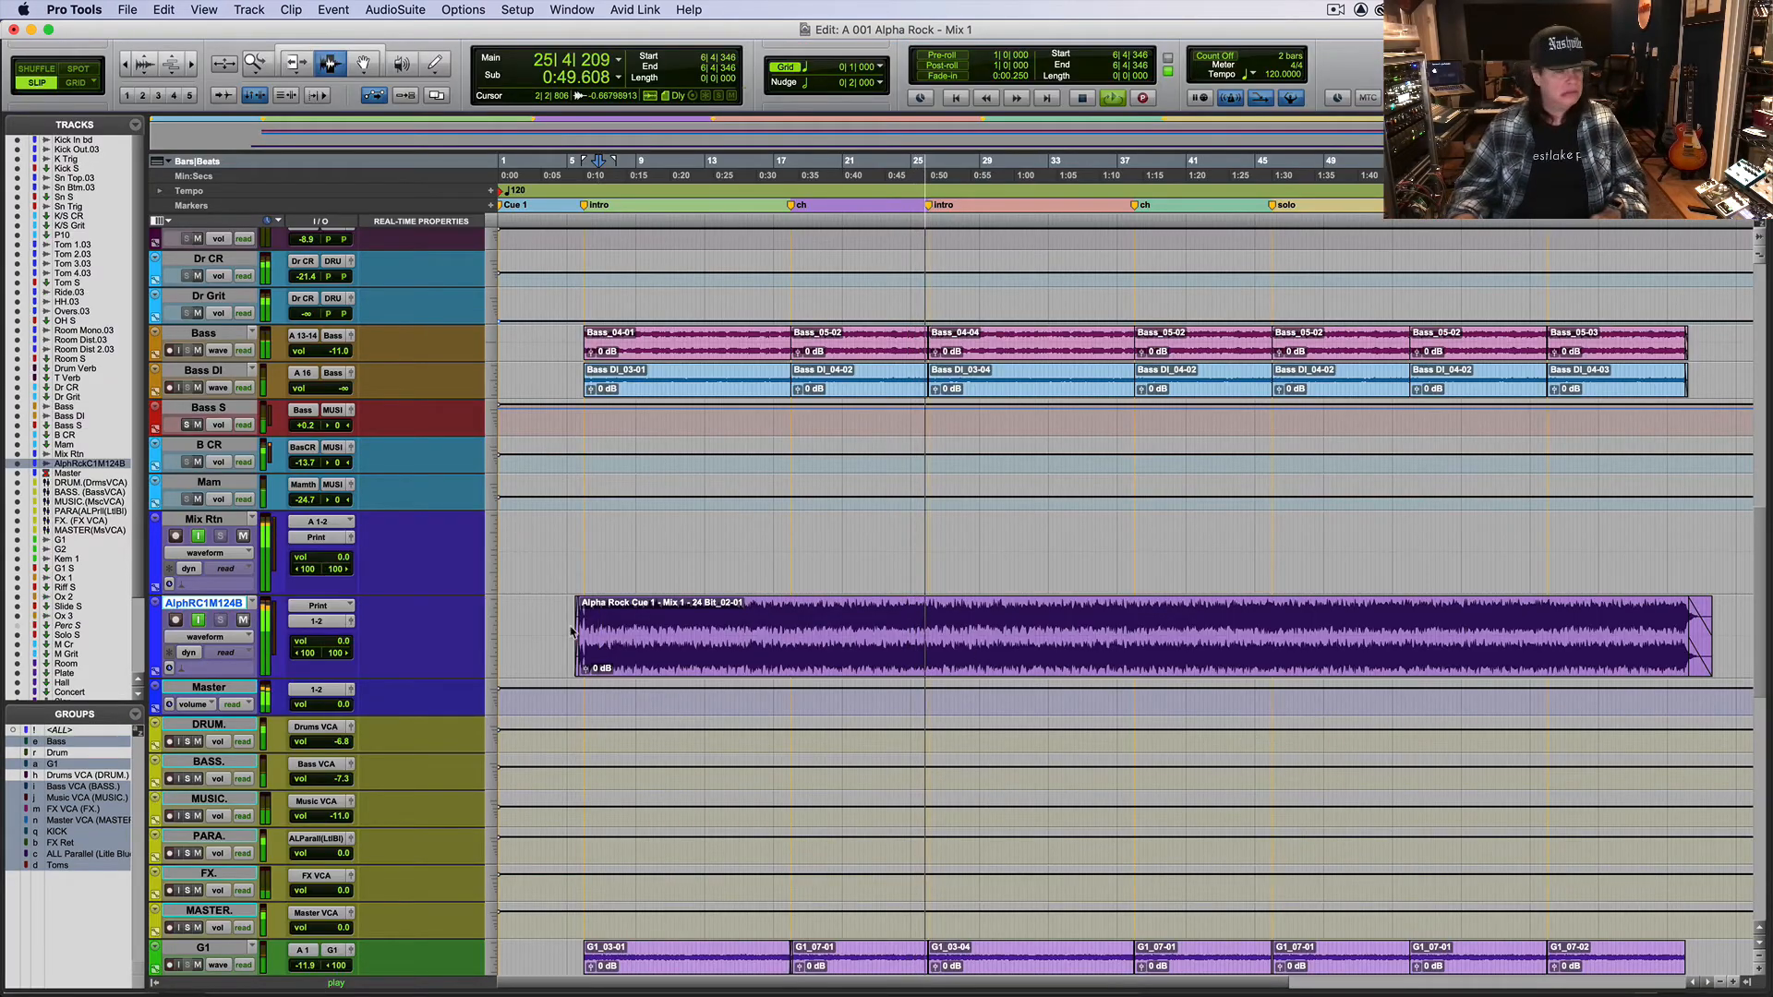
click(199, 621)
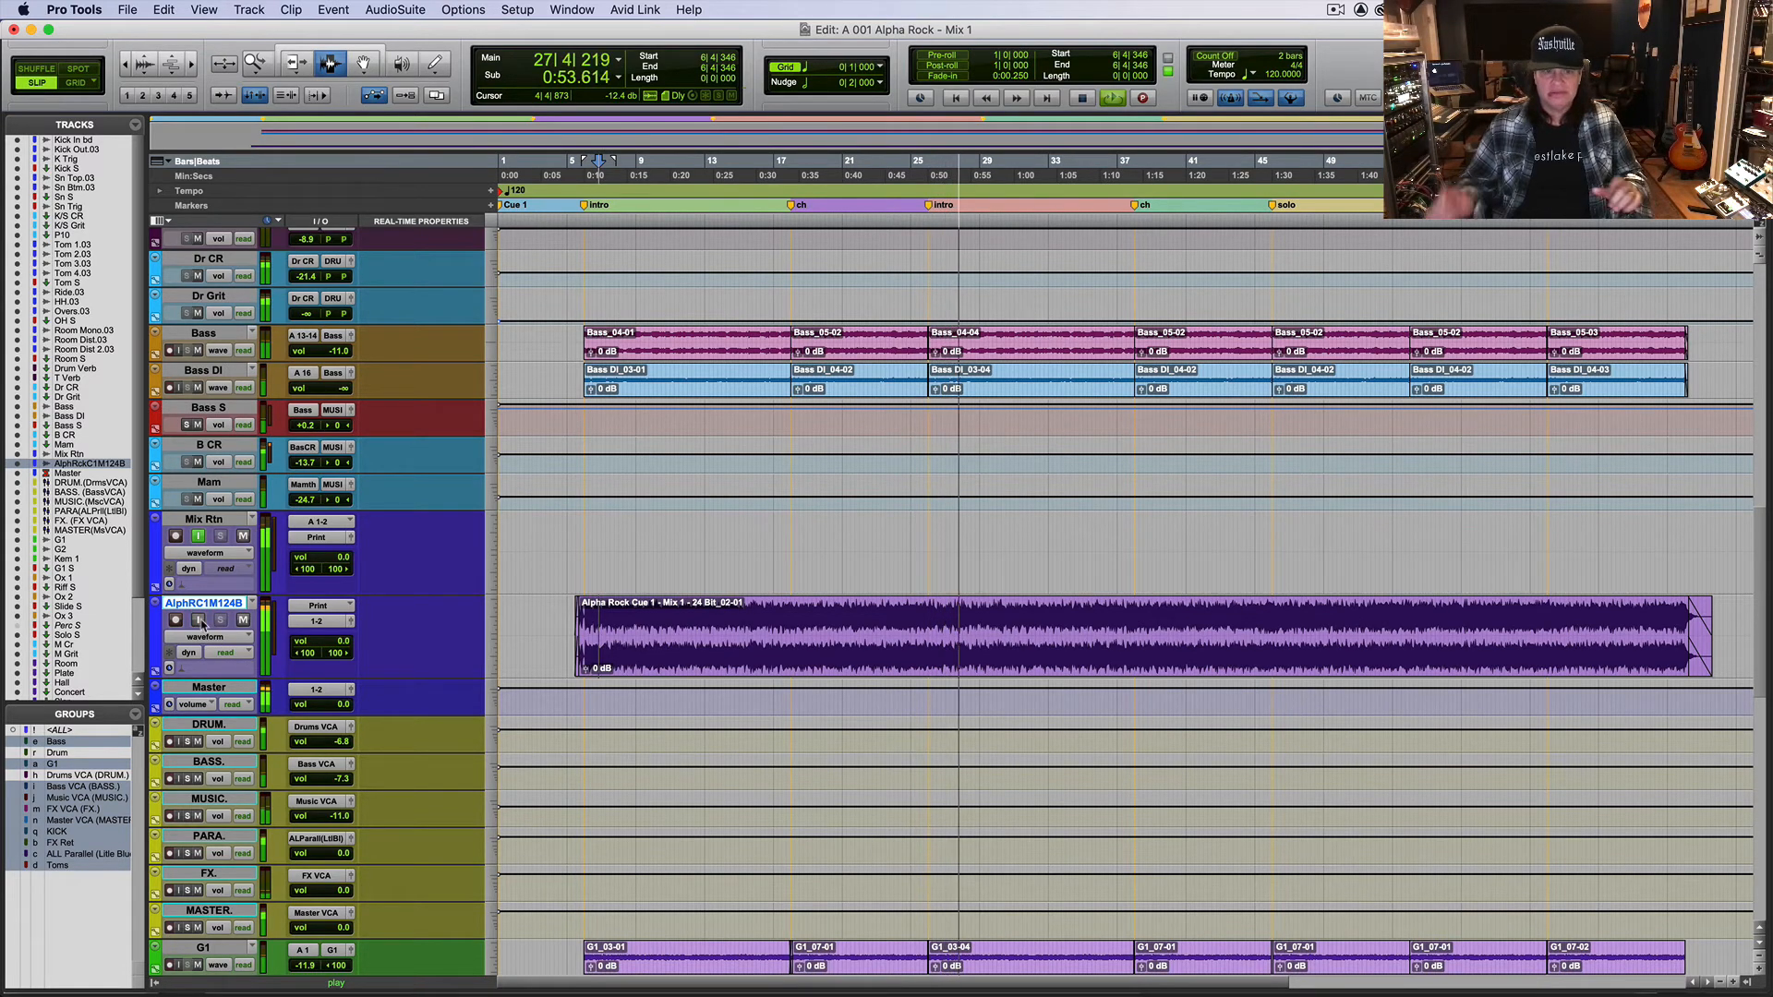
click(198, 620)
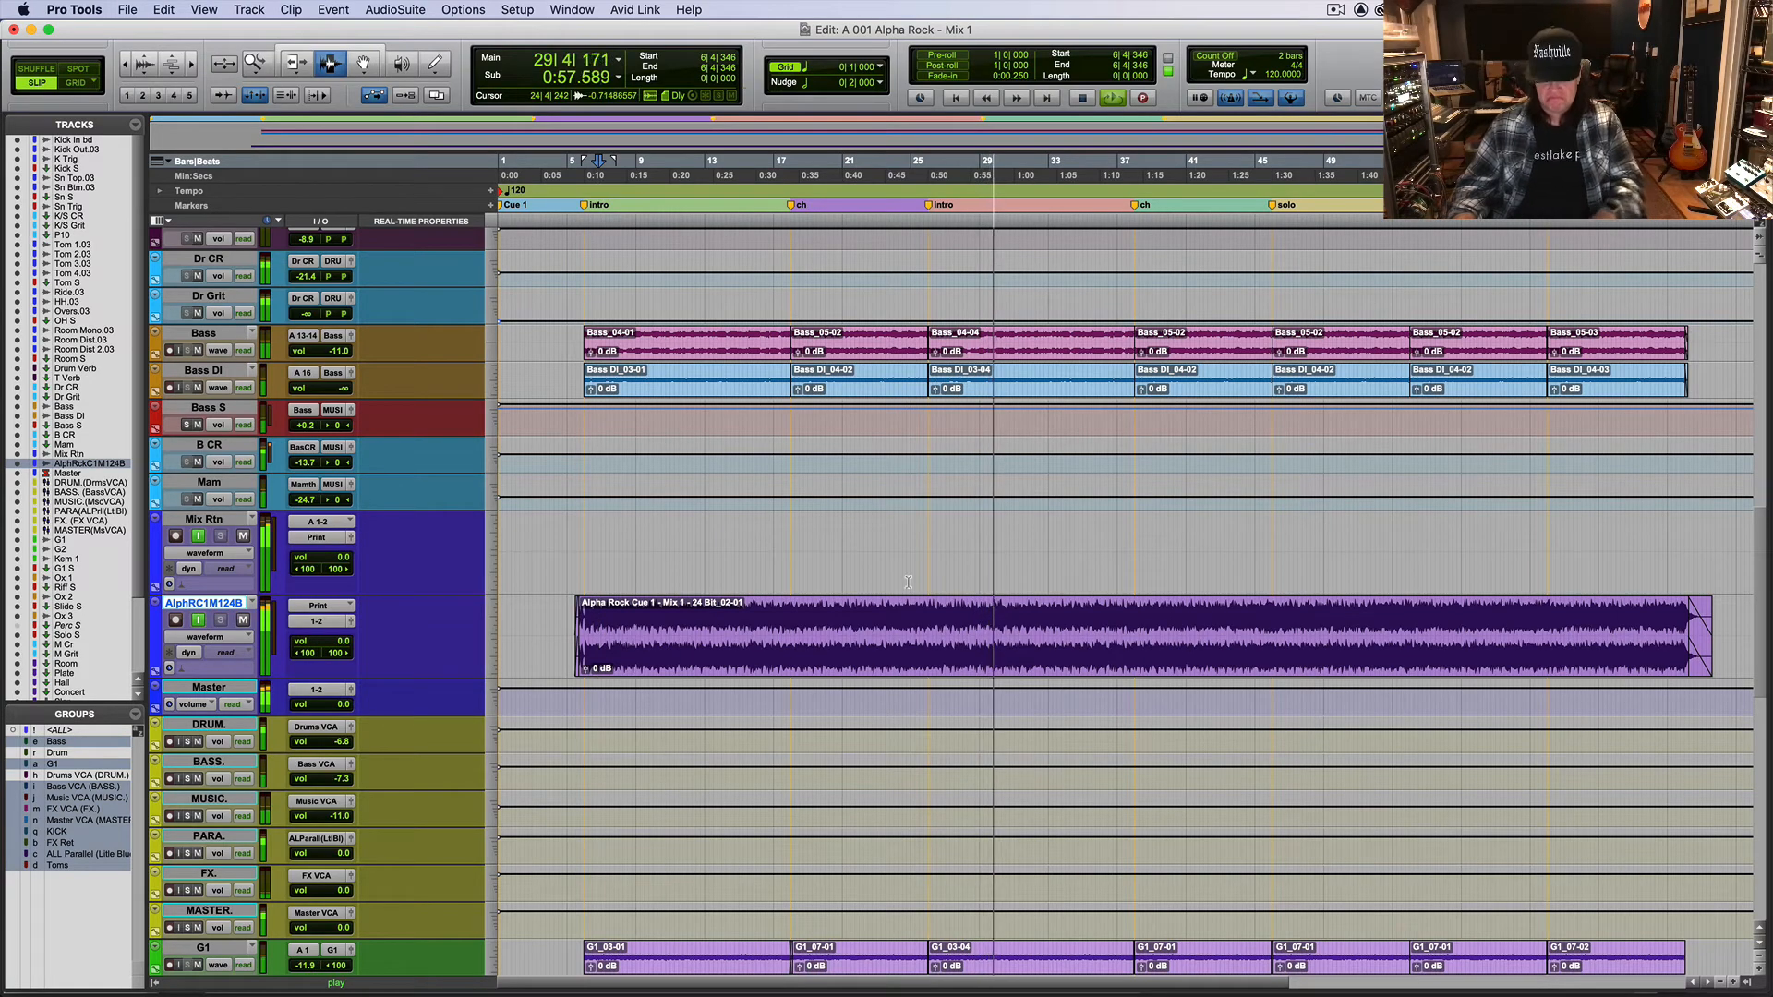
Step: Lower the Kick S fader to -7.0 dB in the mixer
key(super+equal)
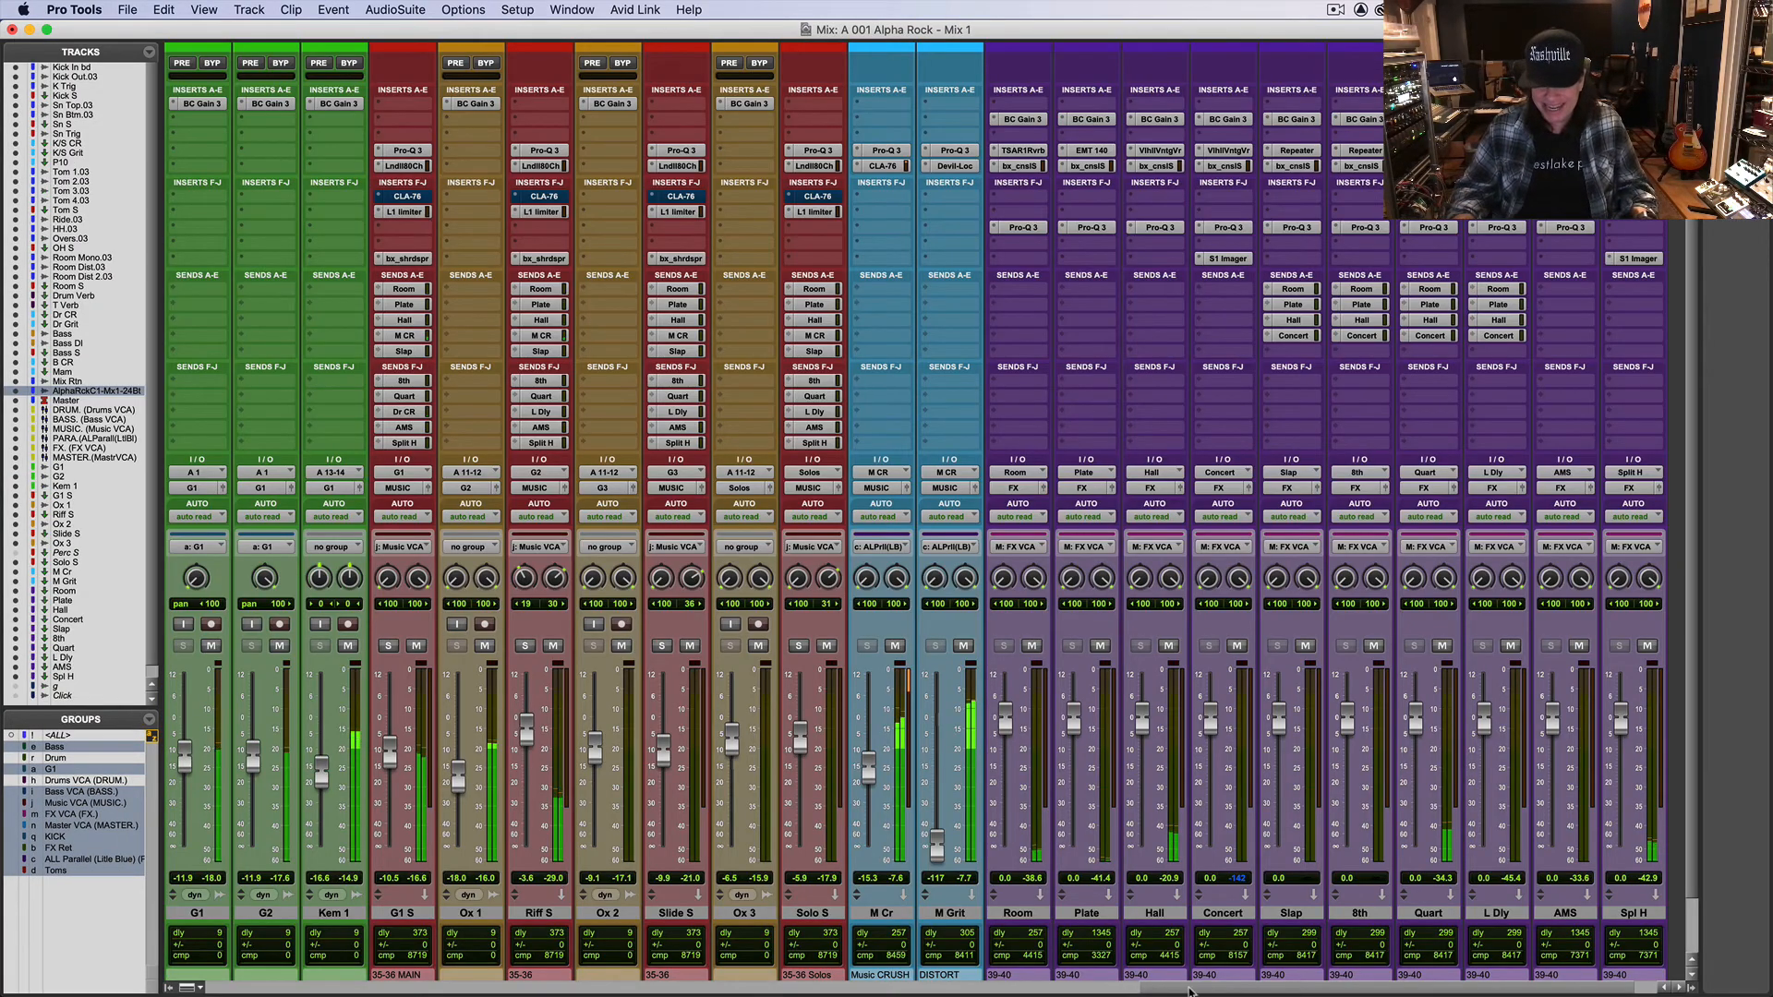
drag(1173, 991, 203, 991)
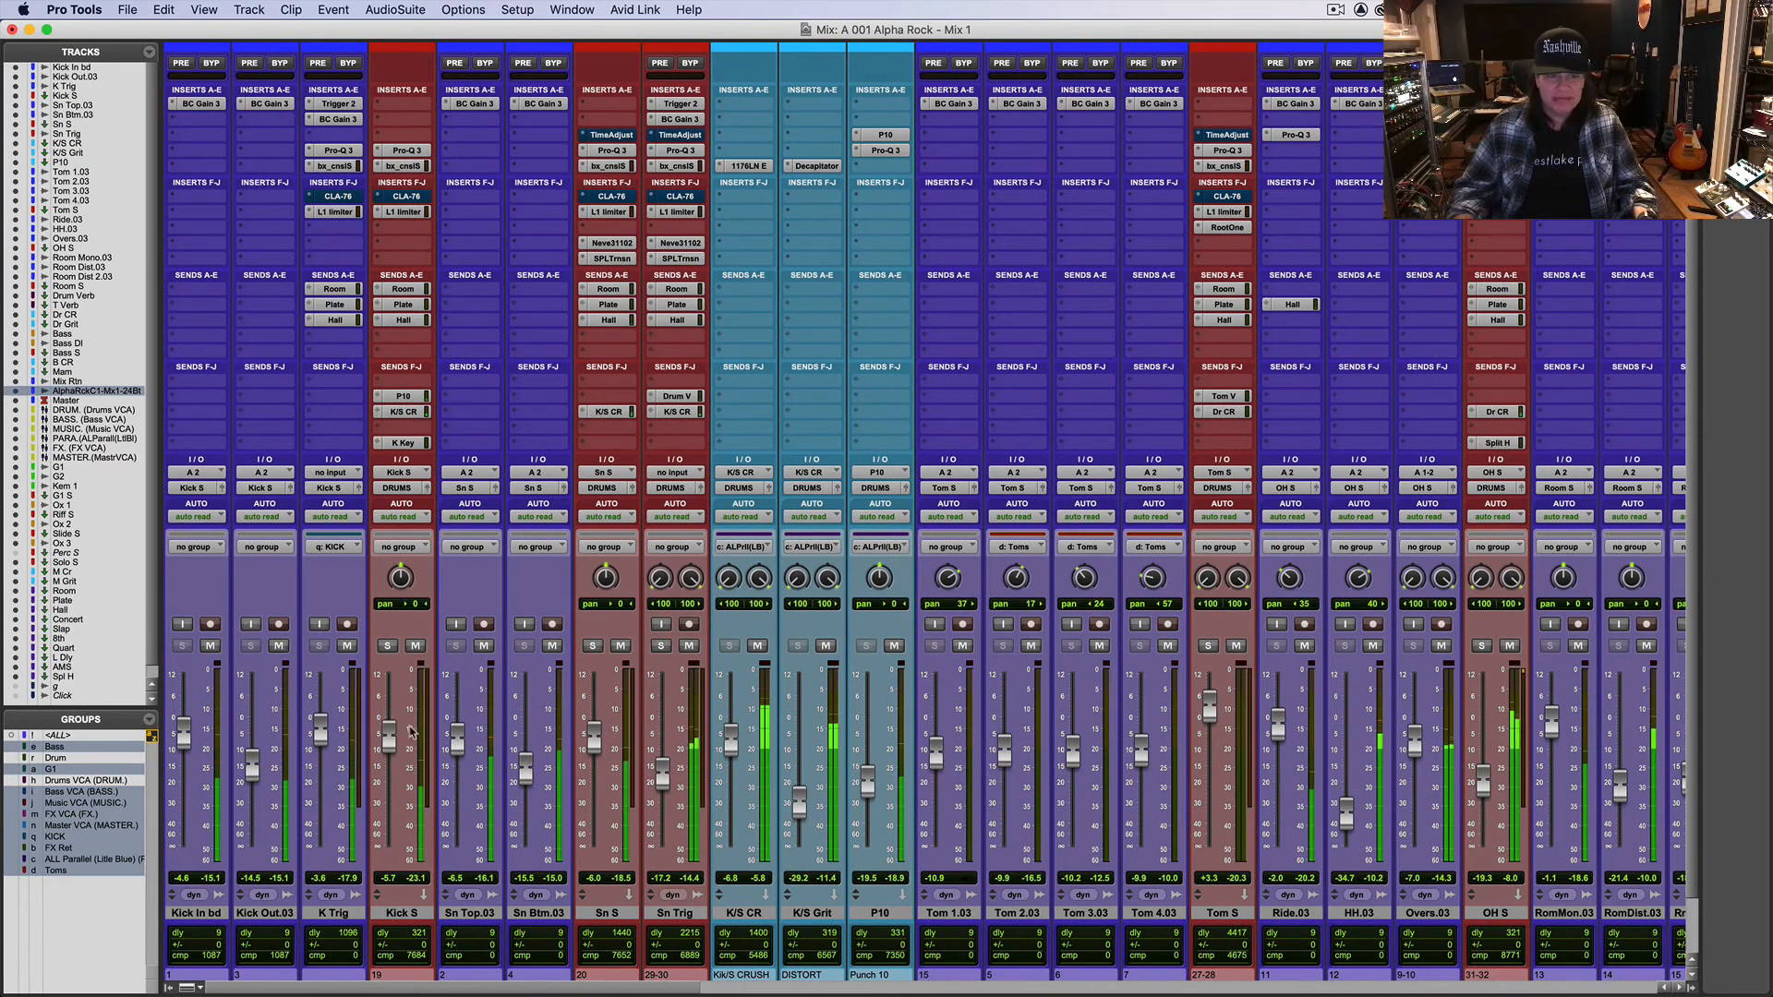
drag(394, 737, 395, 740)
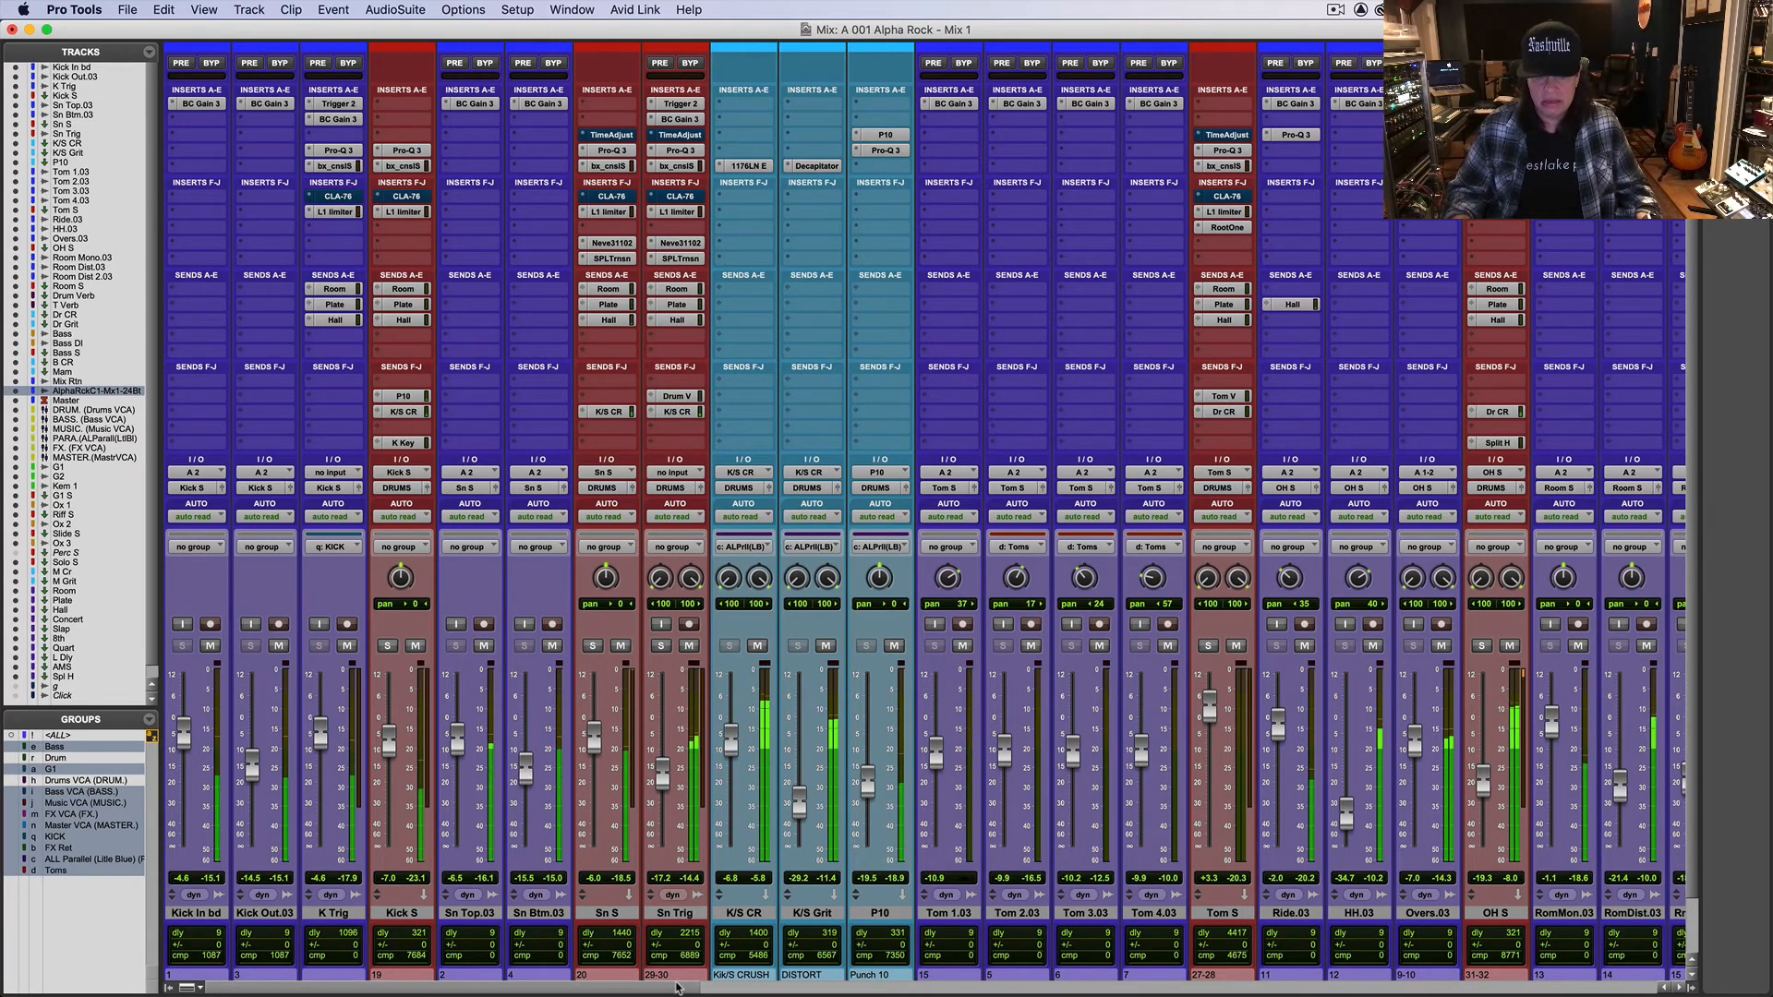
Step: Inspect the L2 Ultramaximizer settings on the Mix Rtn track
drag(677, 988, 1132, 994)
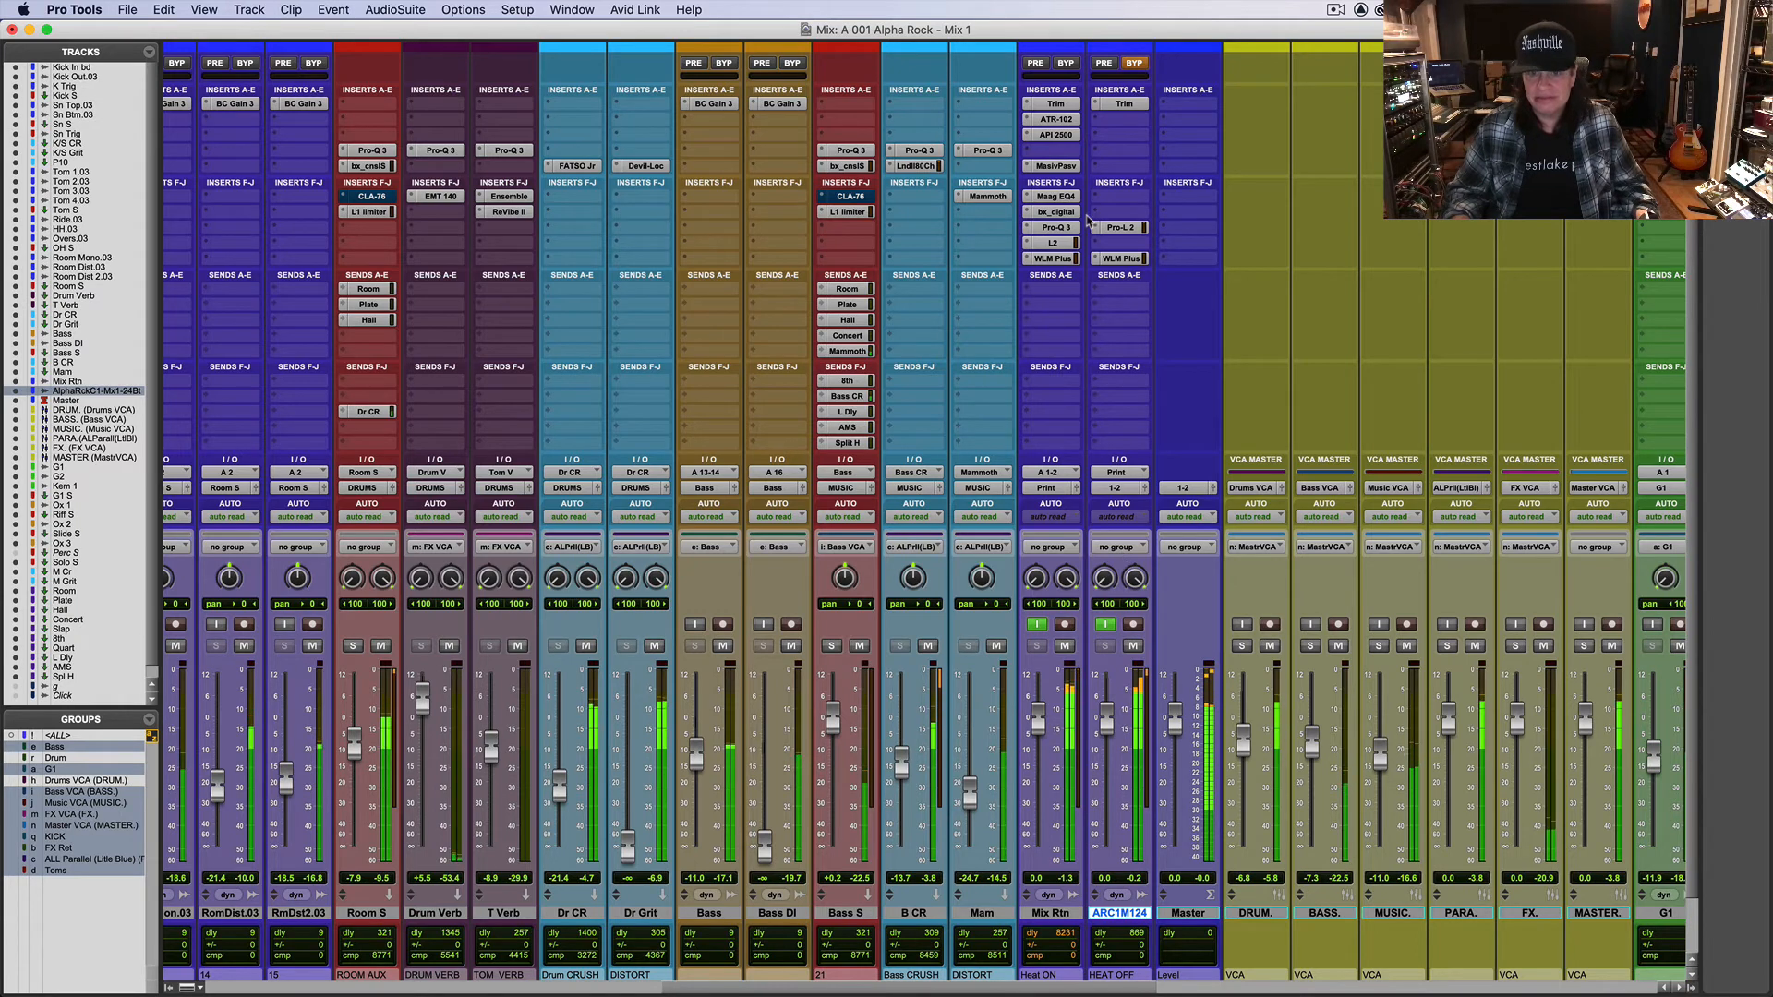
click(1052, 242)
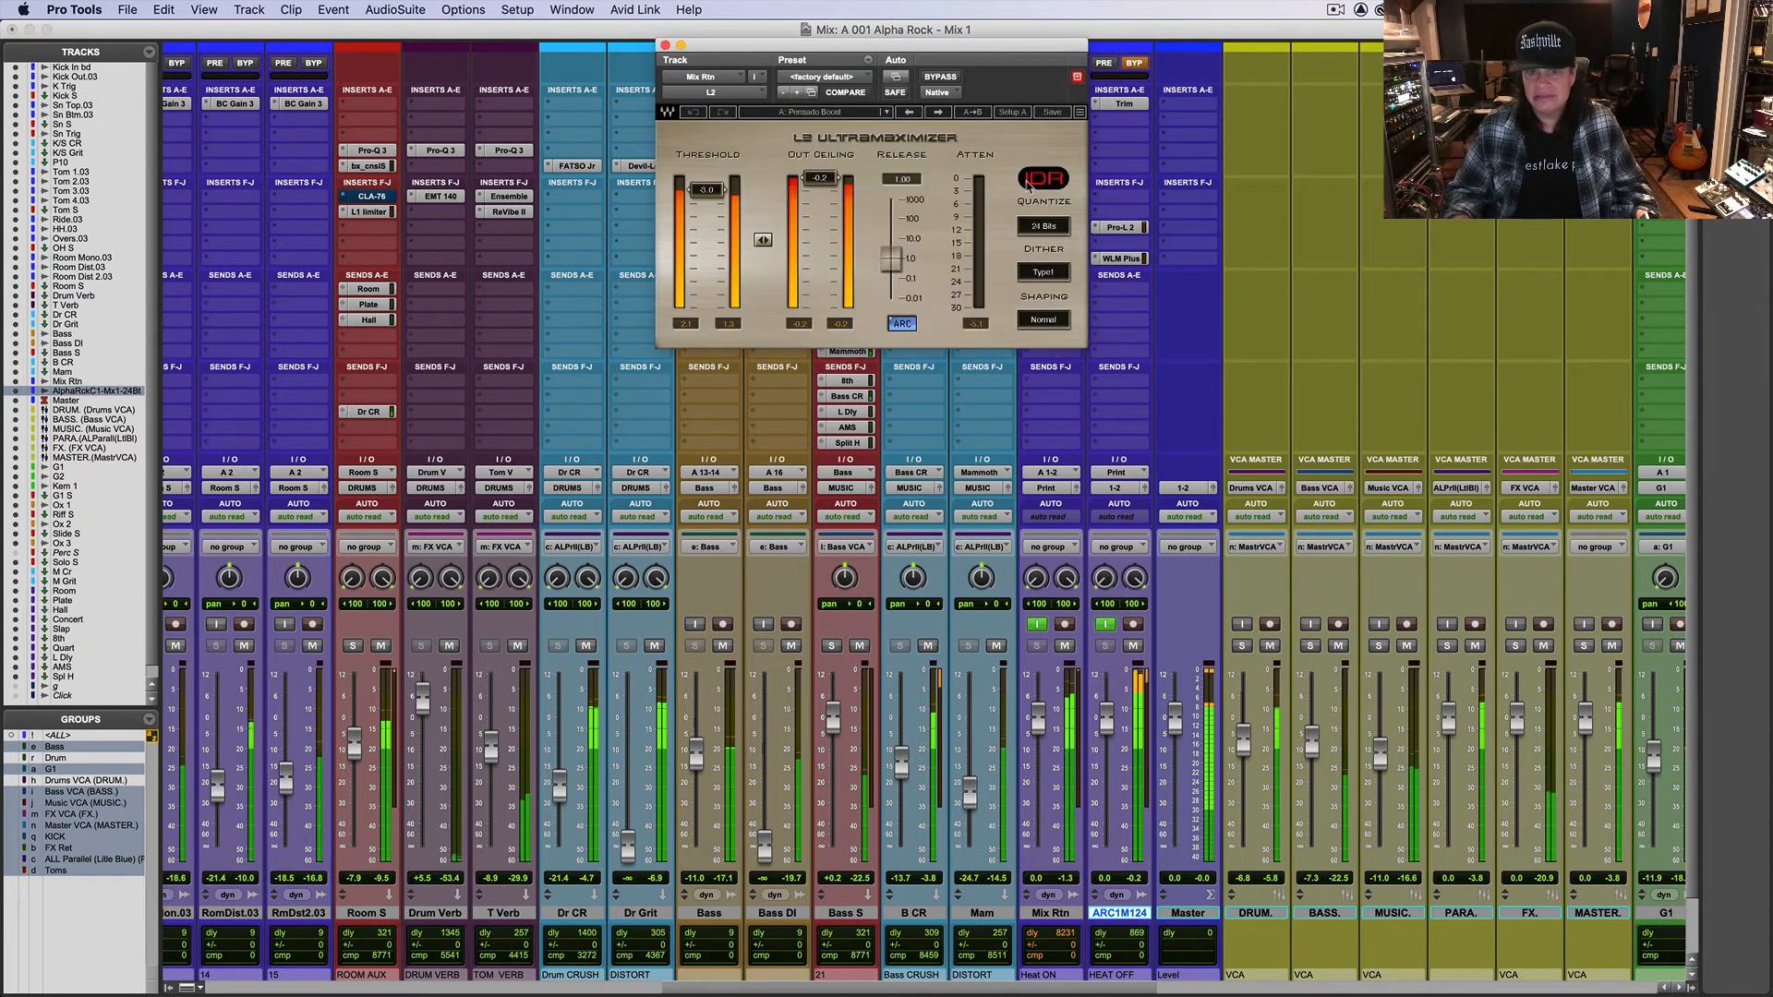
click(665, 44)
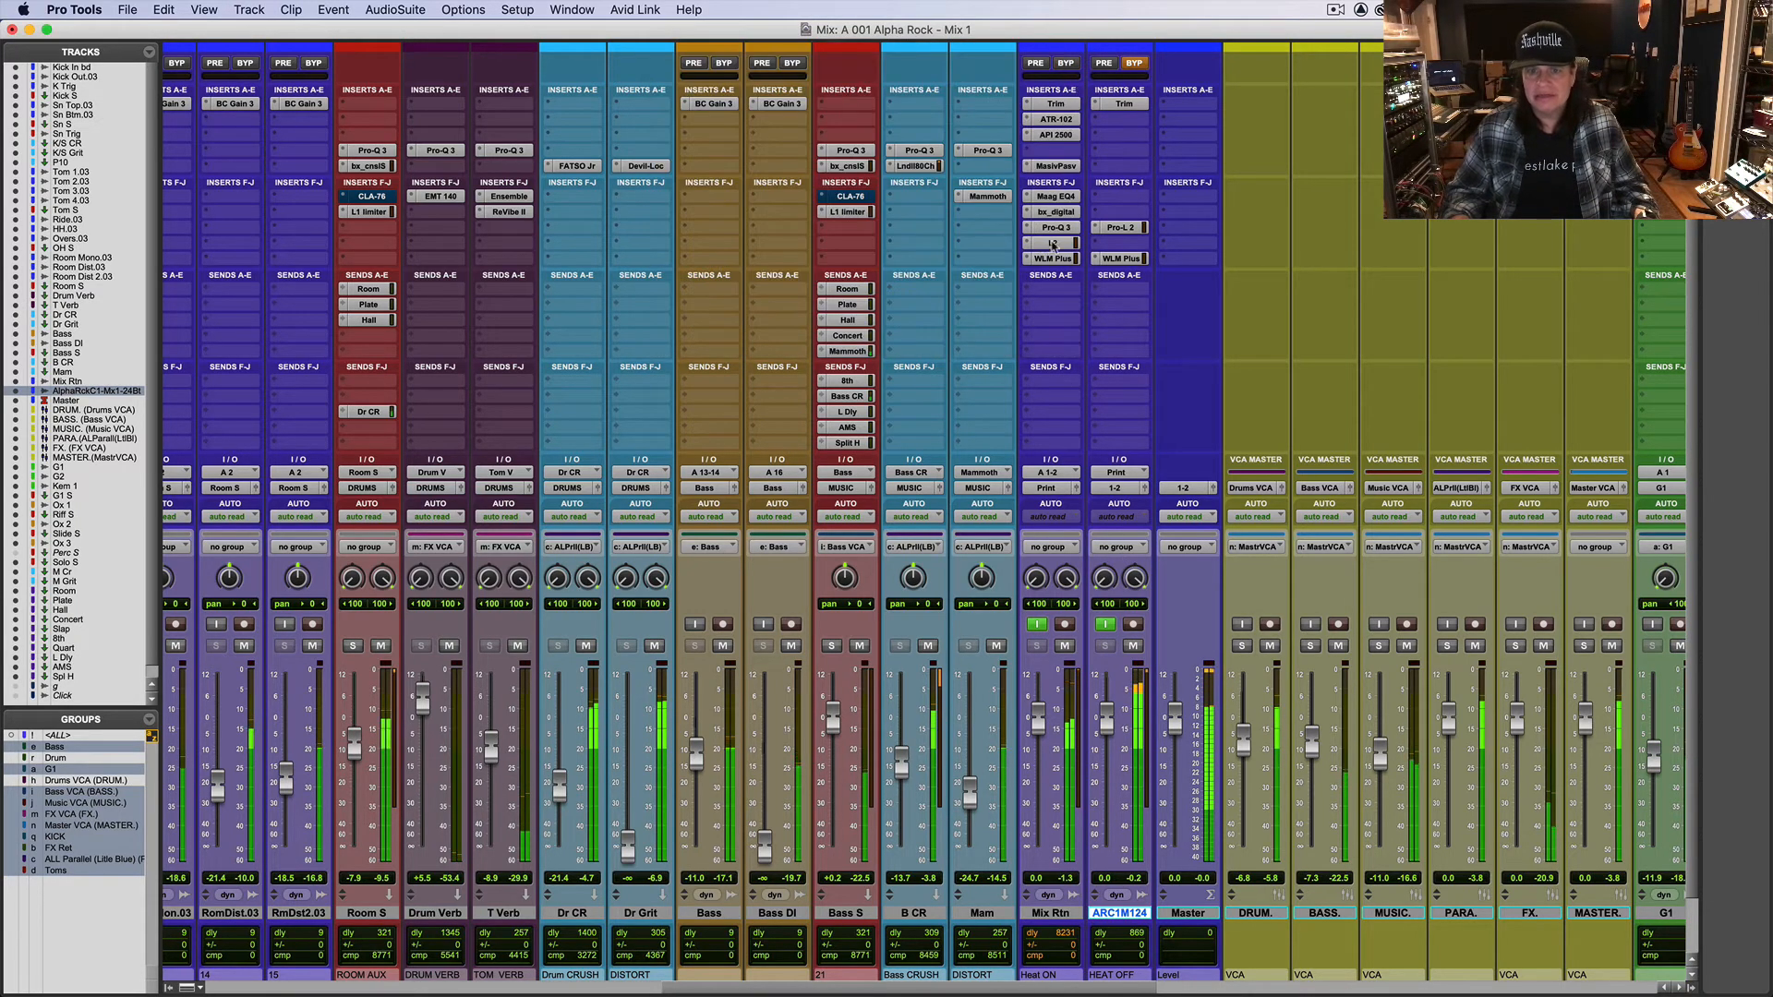
Step: In Mix Rtn's Pro-Q 3, lower the high shelf slightly and set the low cut to about 17.3 Hz with a Q of 0.824
click(1056, 227)
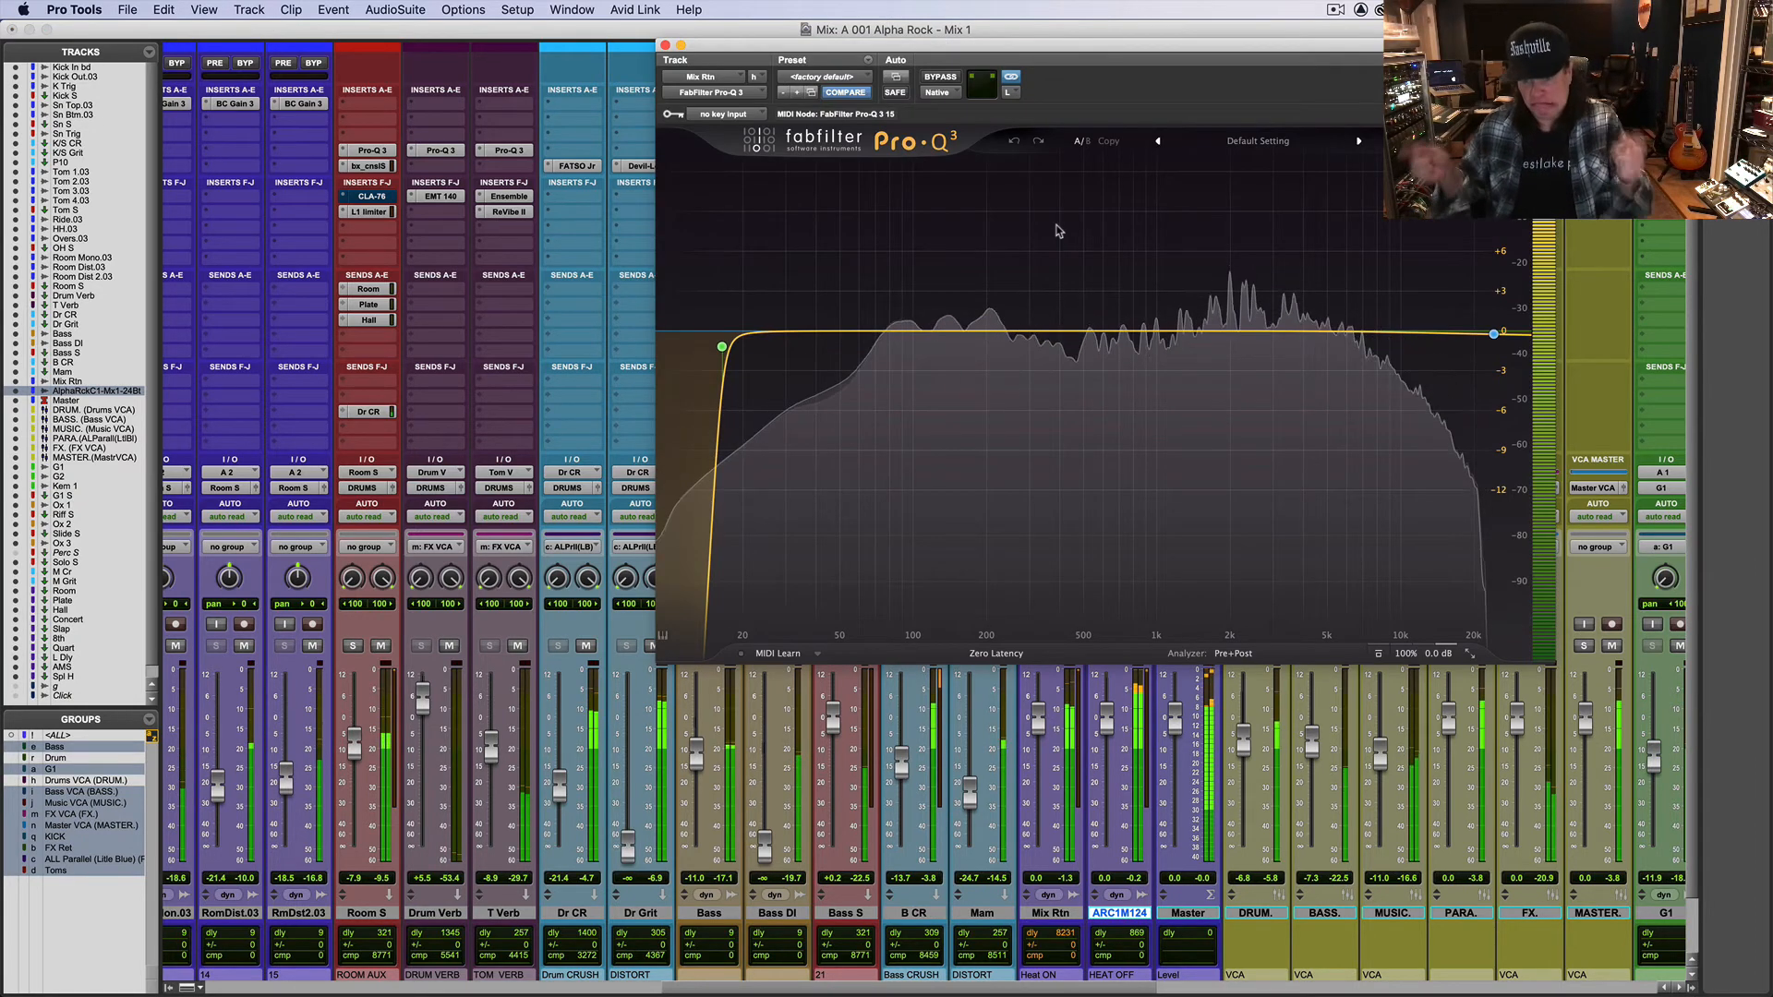
click(1495, 334)
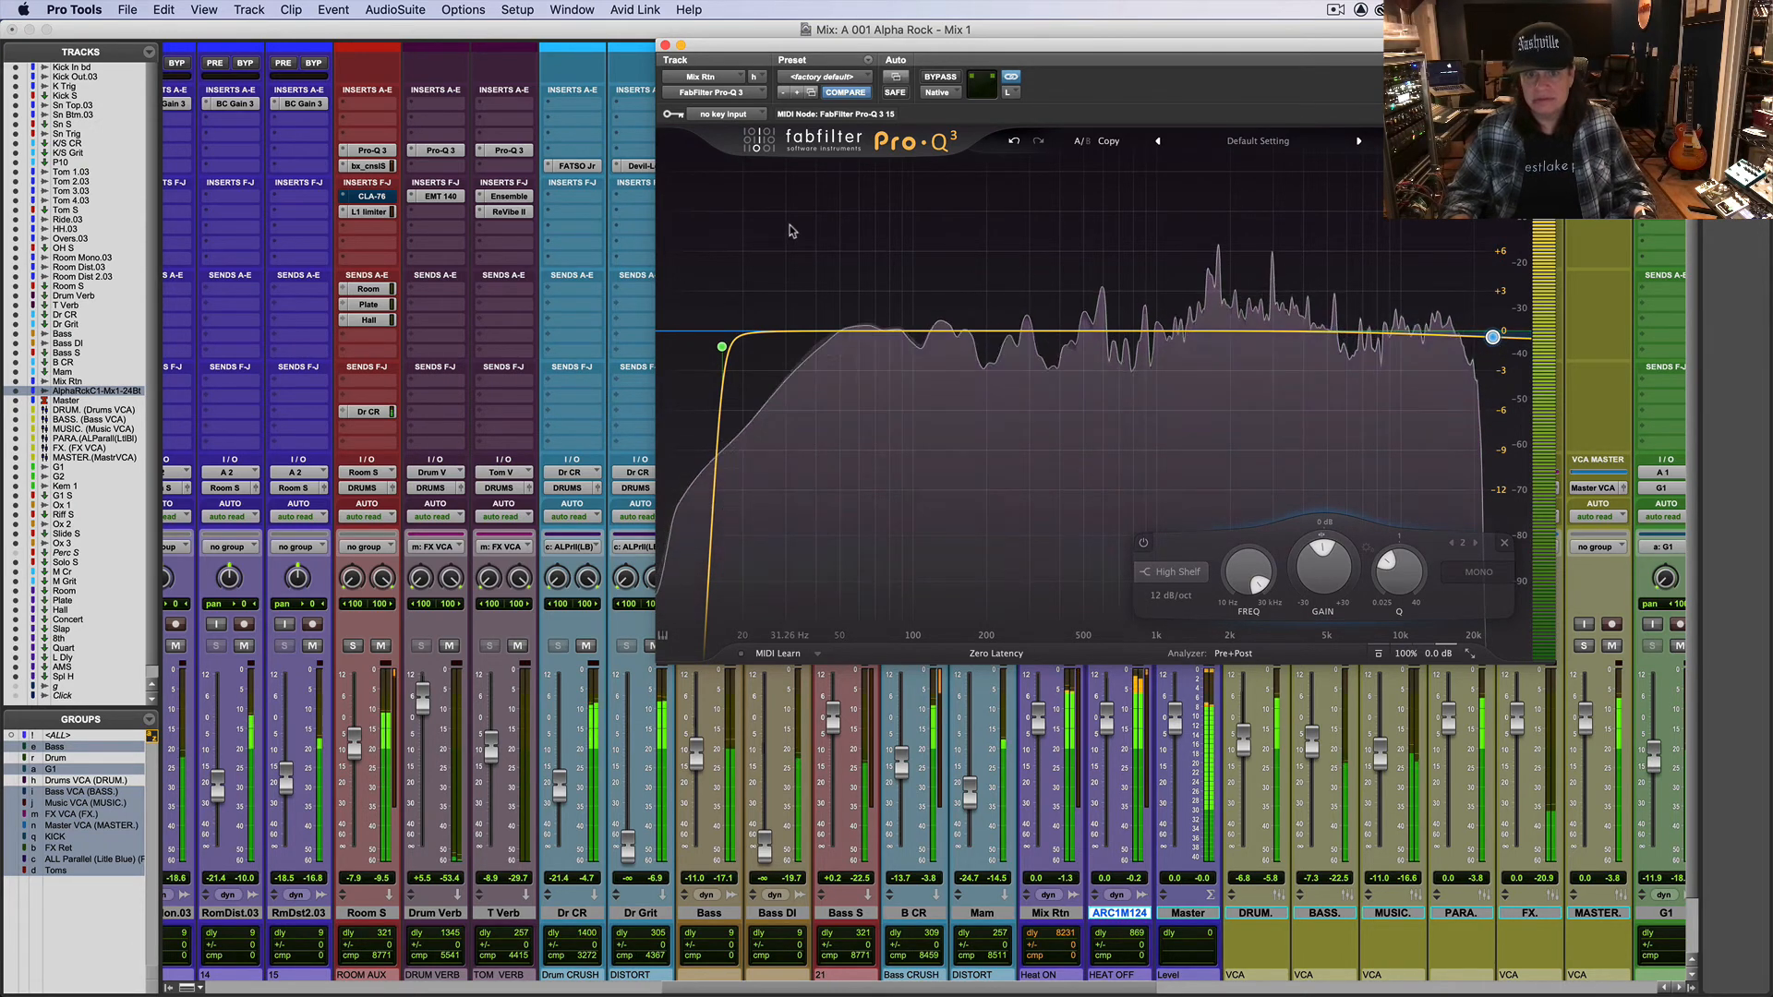
click(723, 349)
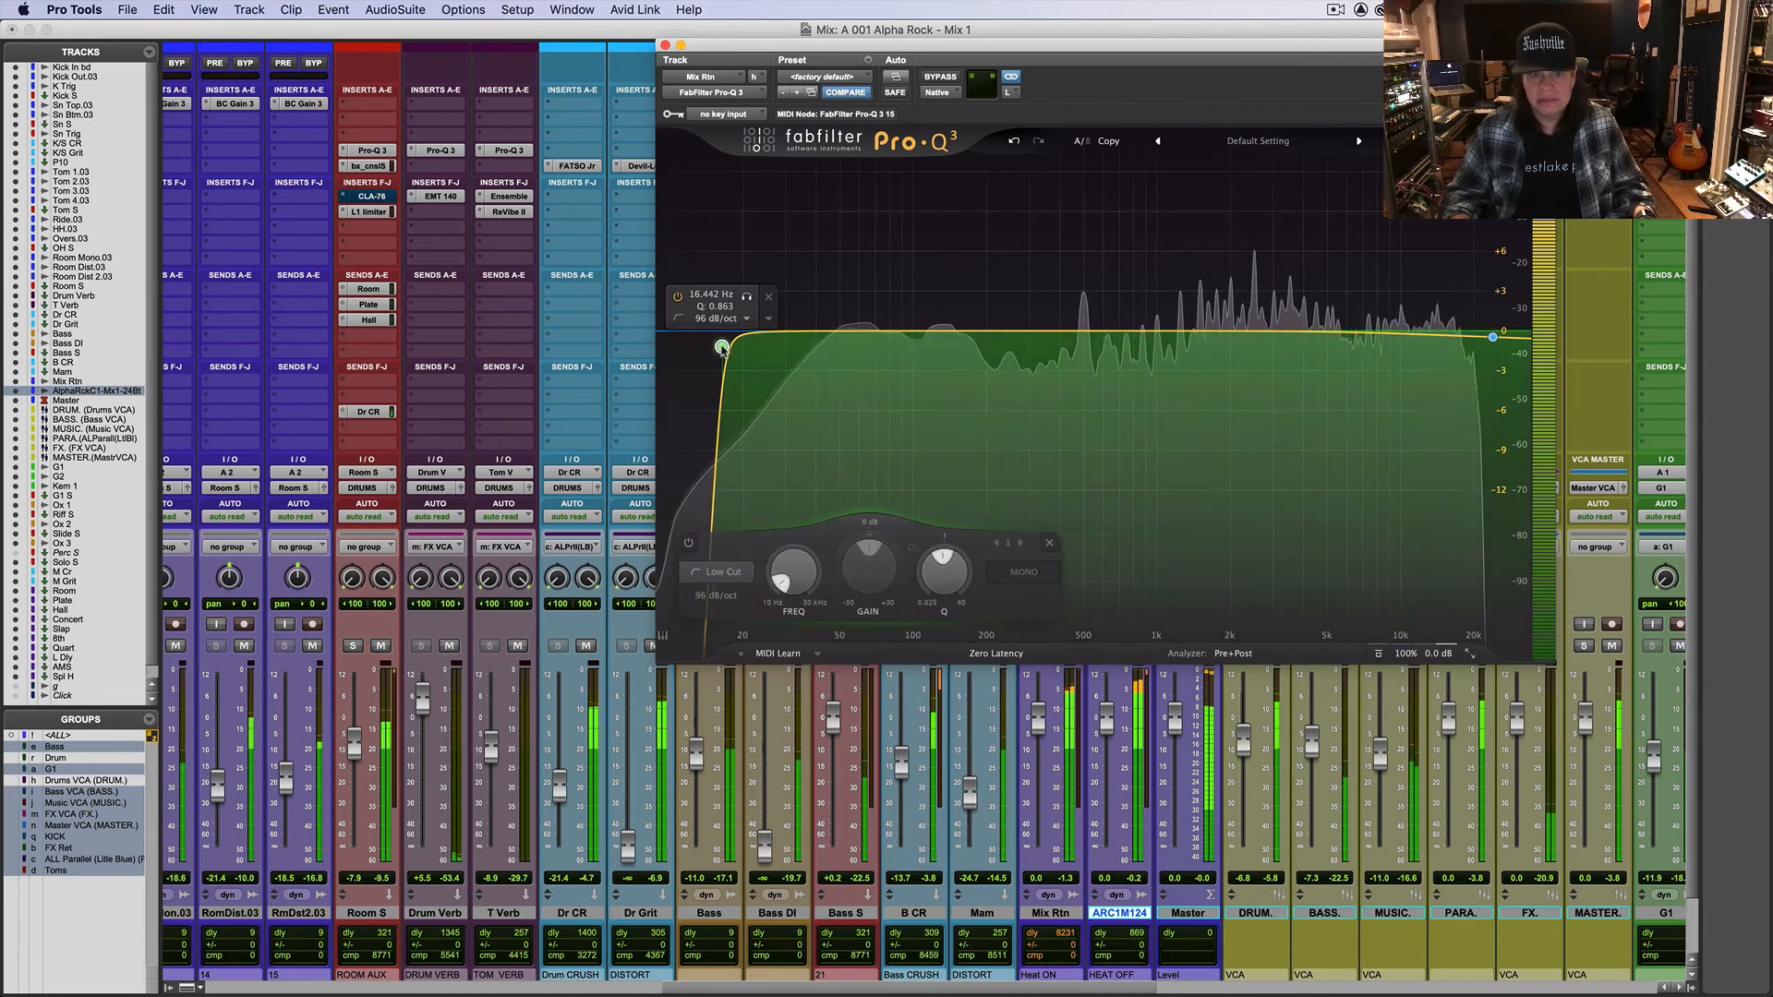
drag(724, 353, 728, 355)
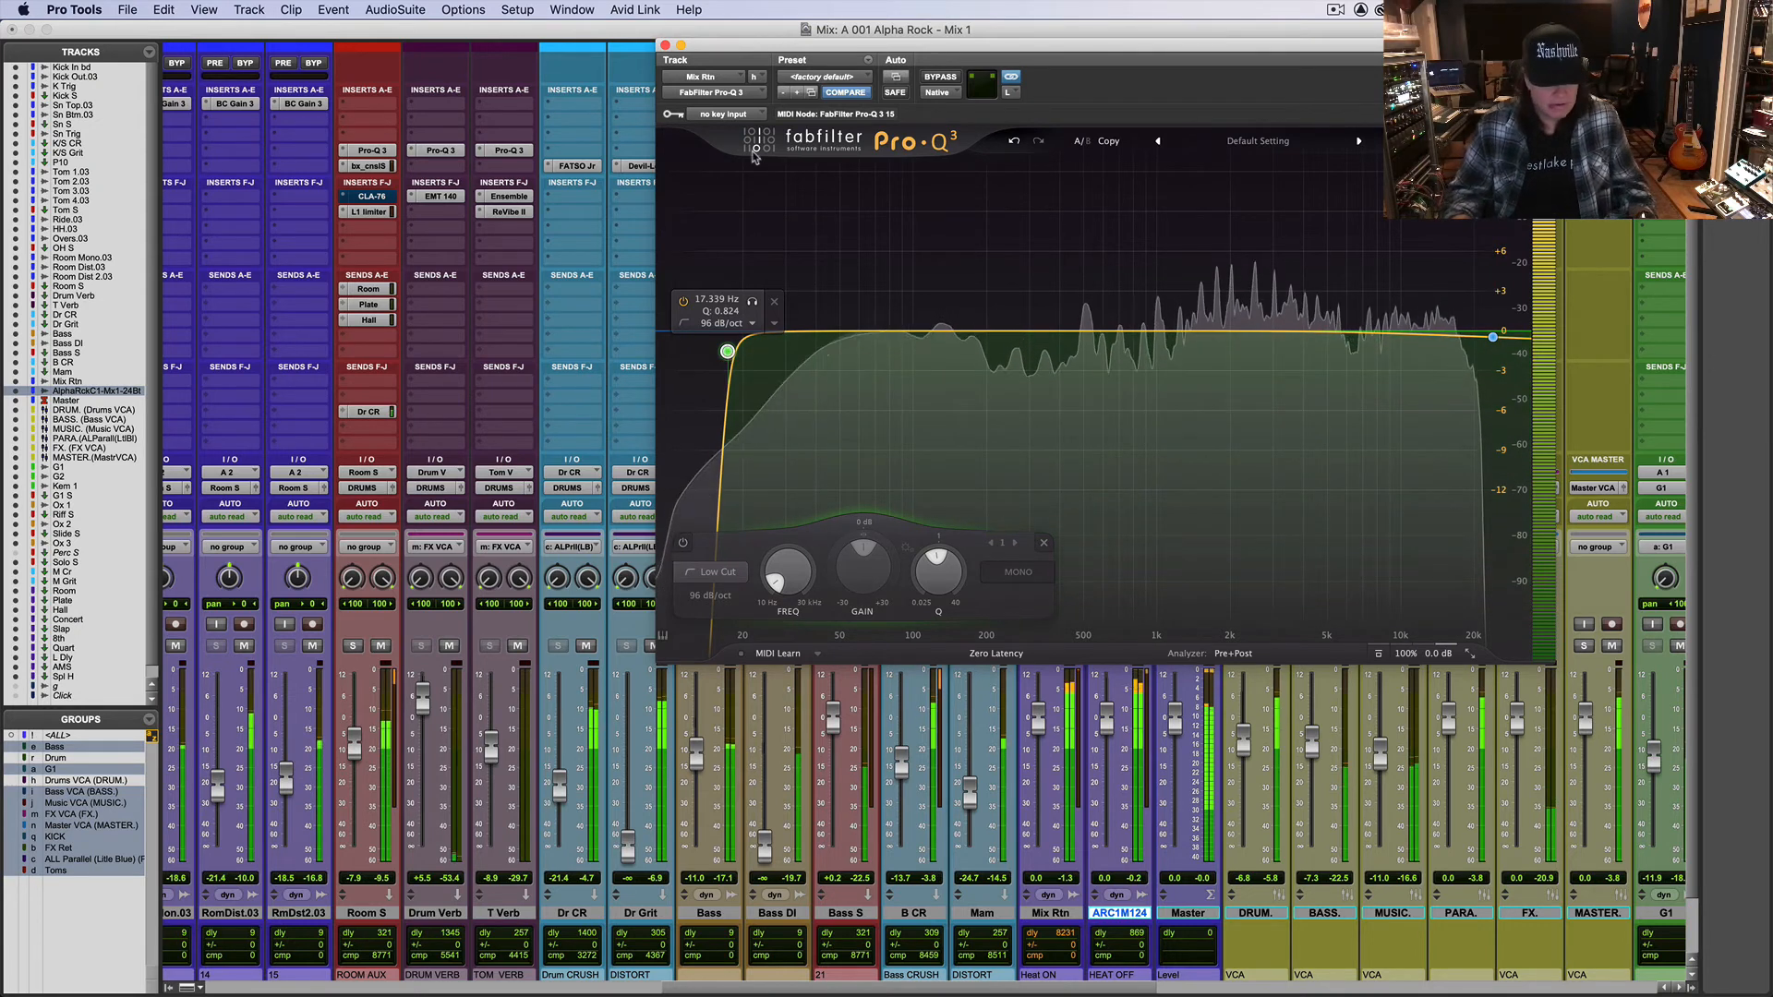
click(665, 45)
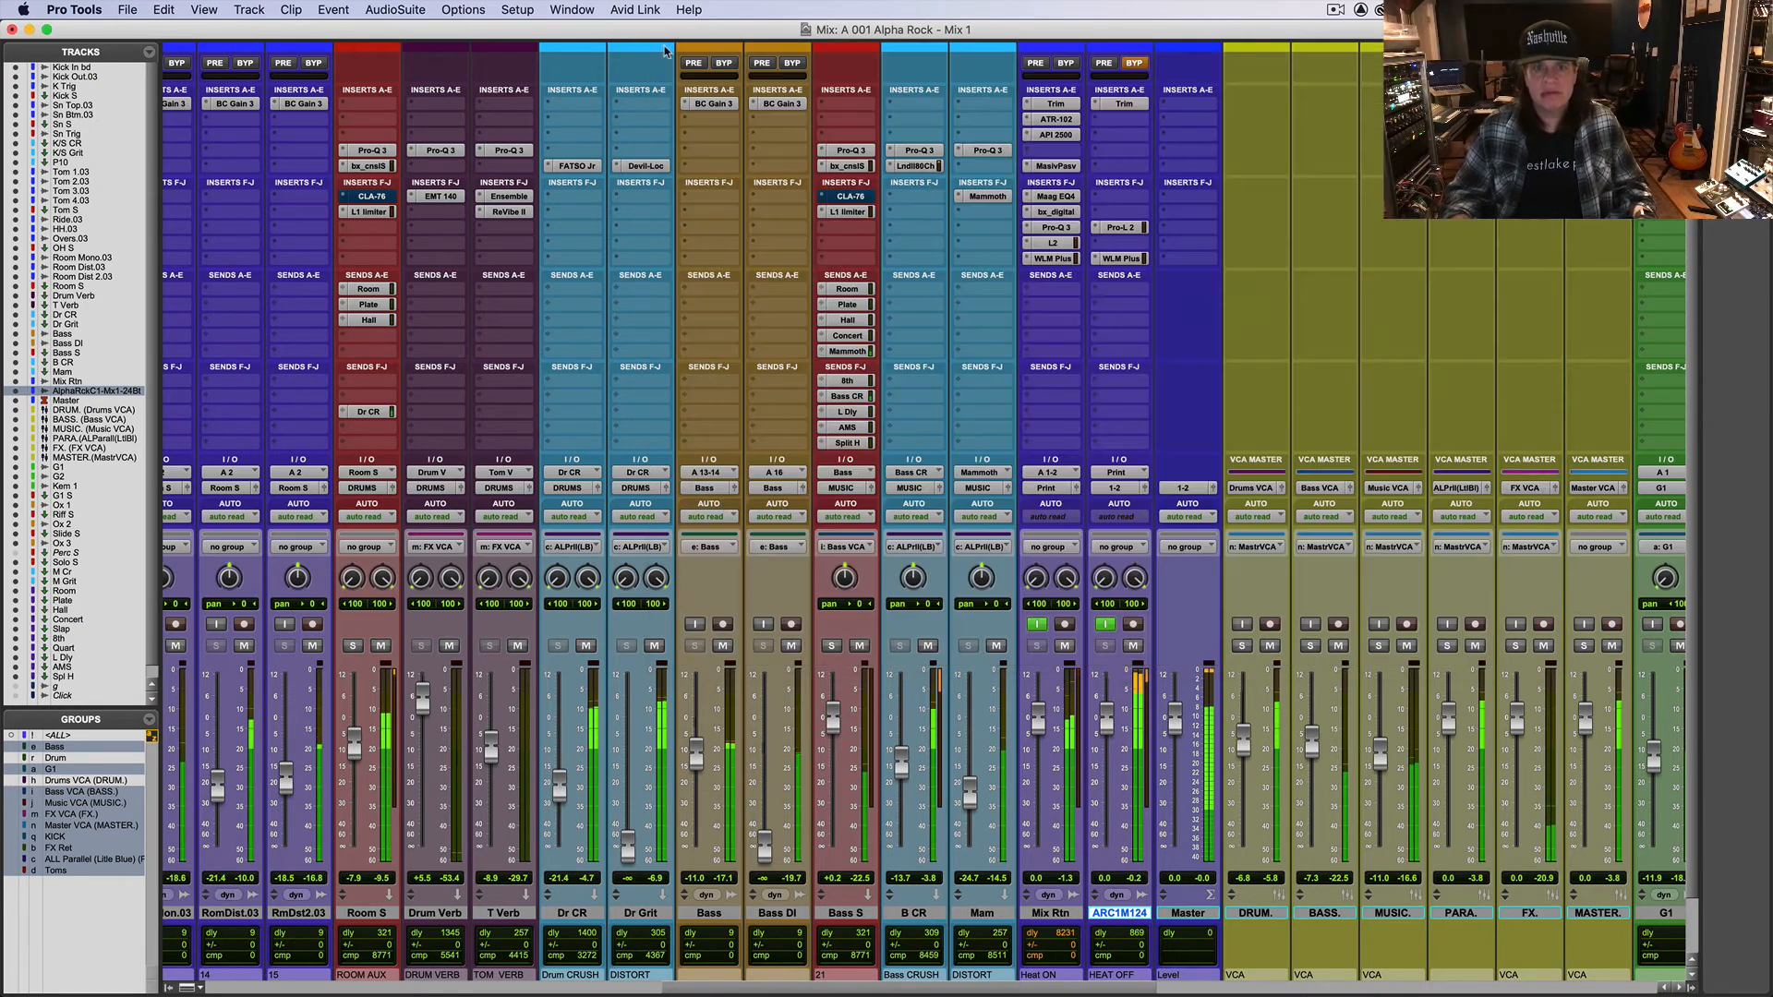
Step: Delete the earlier Alpha Rock Cue 1 mix clip from the AlphRC1M124B print track
key(super+equal)
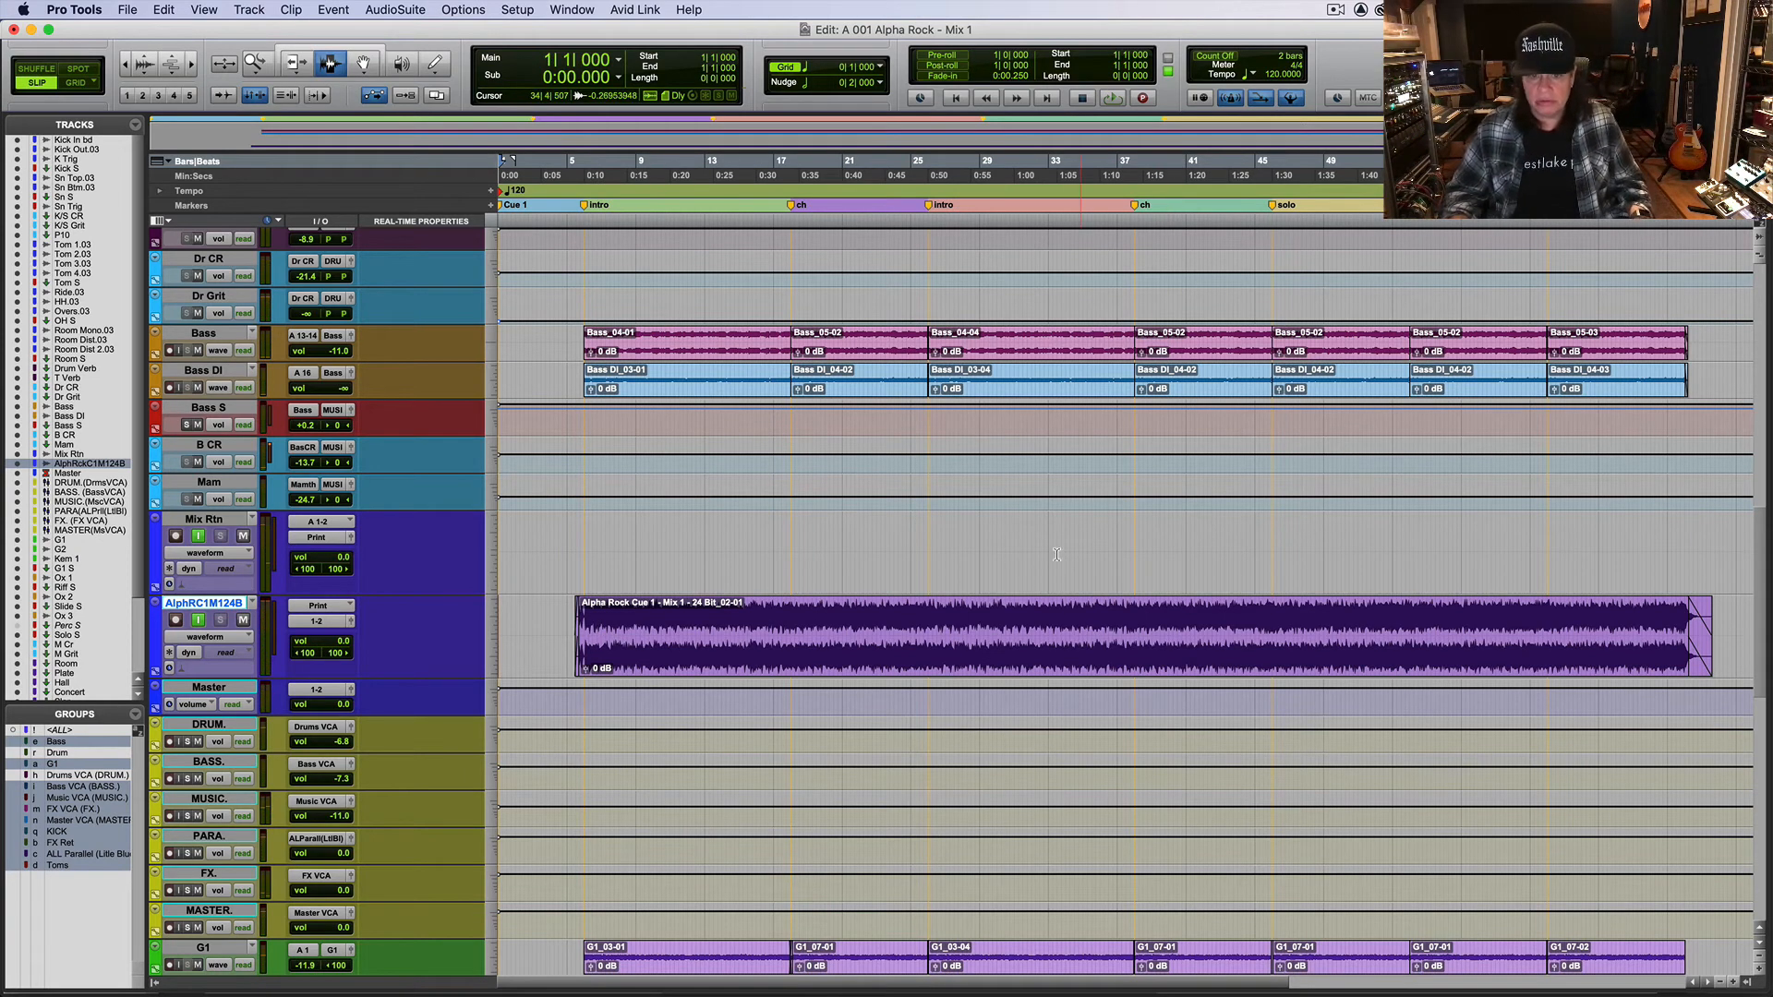
double_click(1013, 630)
key(Delete)
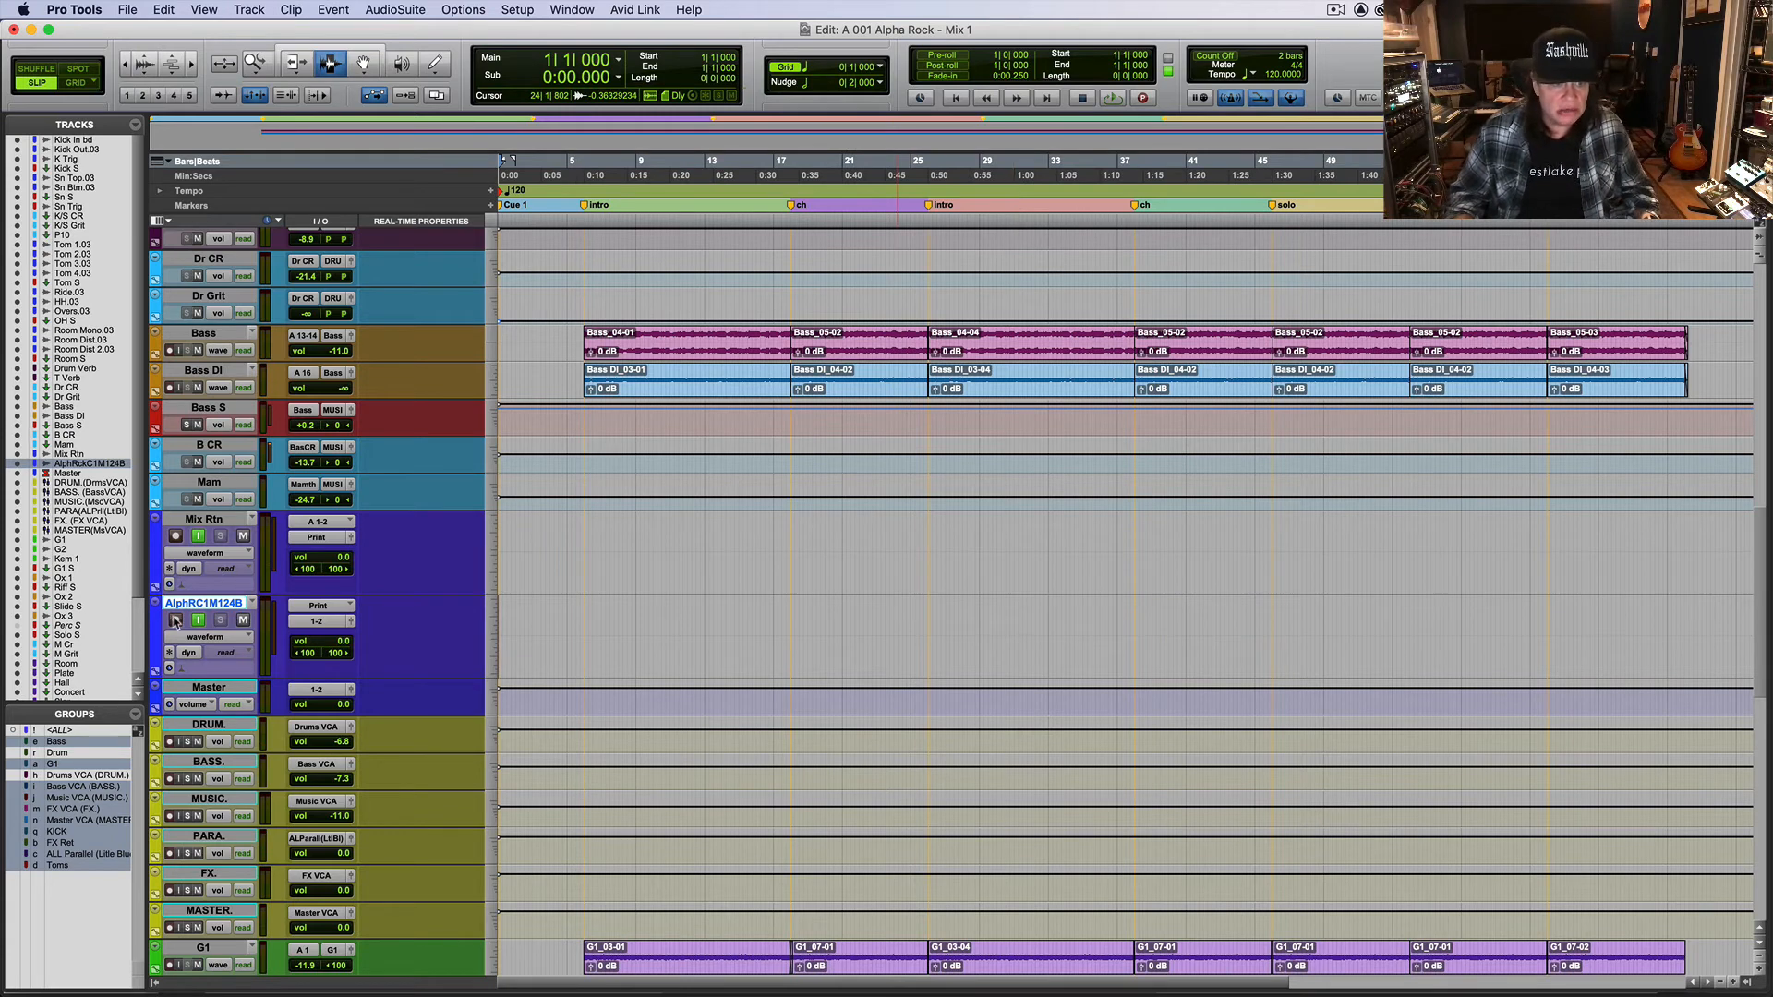
Step: Record-enable the print track and record the full mix onto it from 5|2|644, just before the intro
click(580, 617)
key(t)
key(t)
key(t)
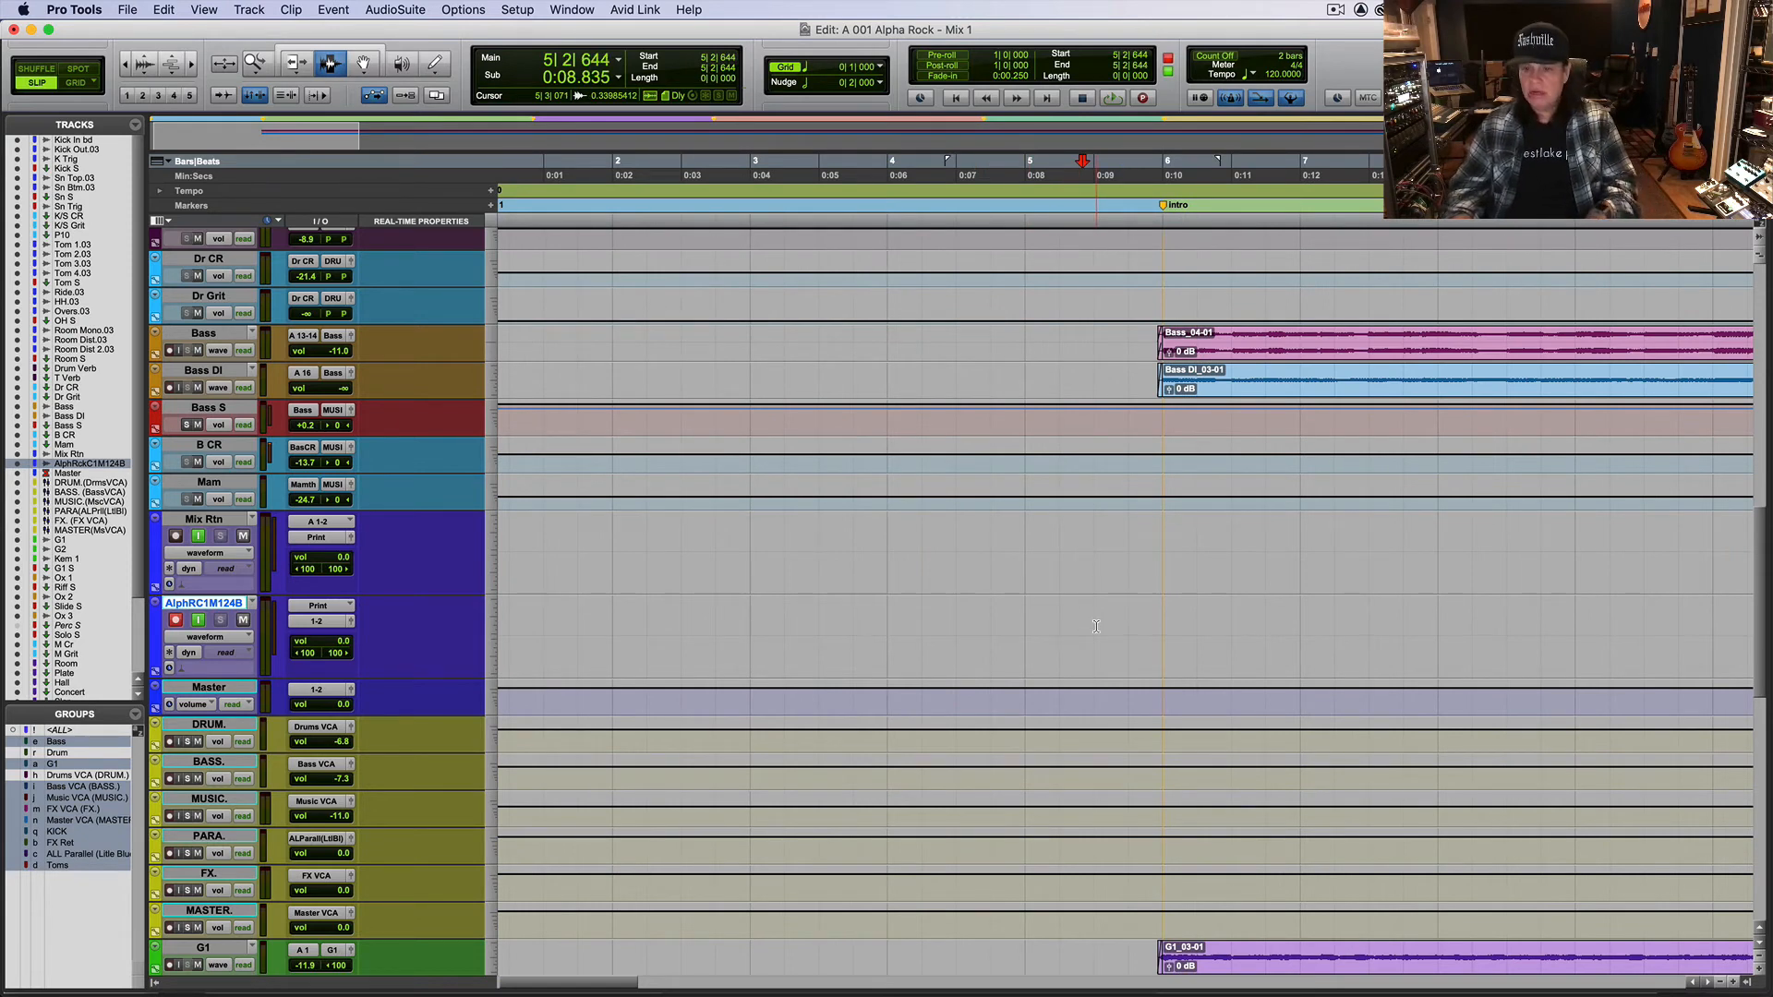
key(r)
key(r)
key(r)
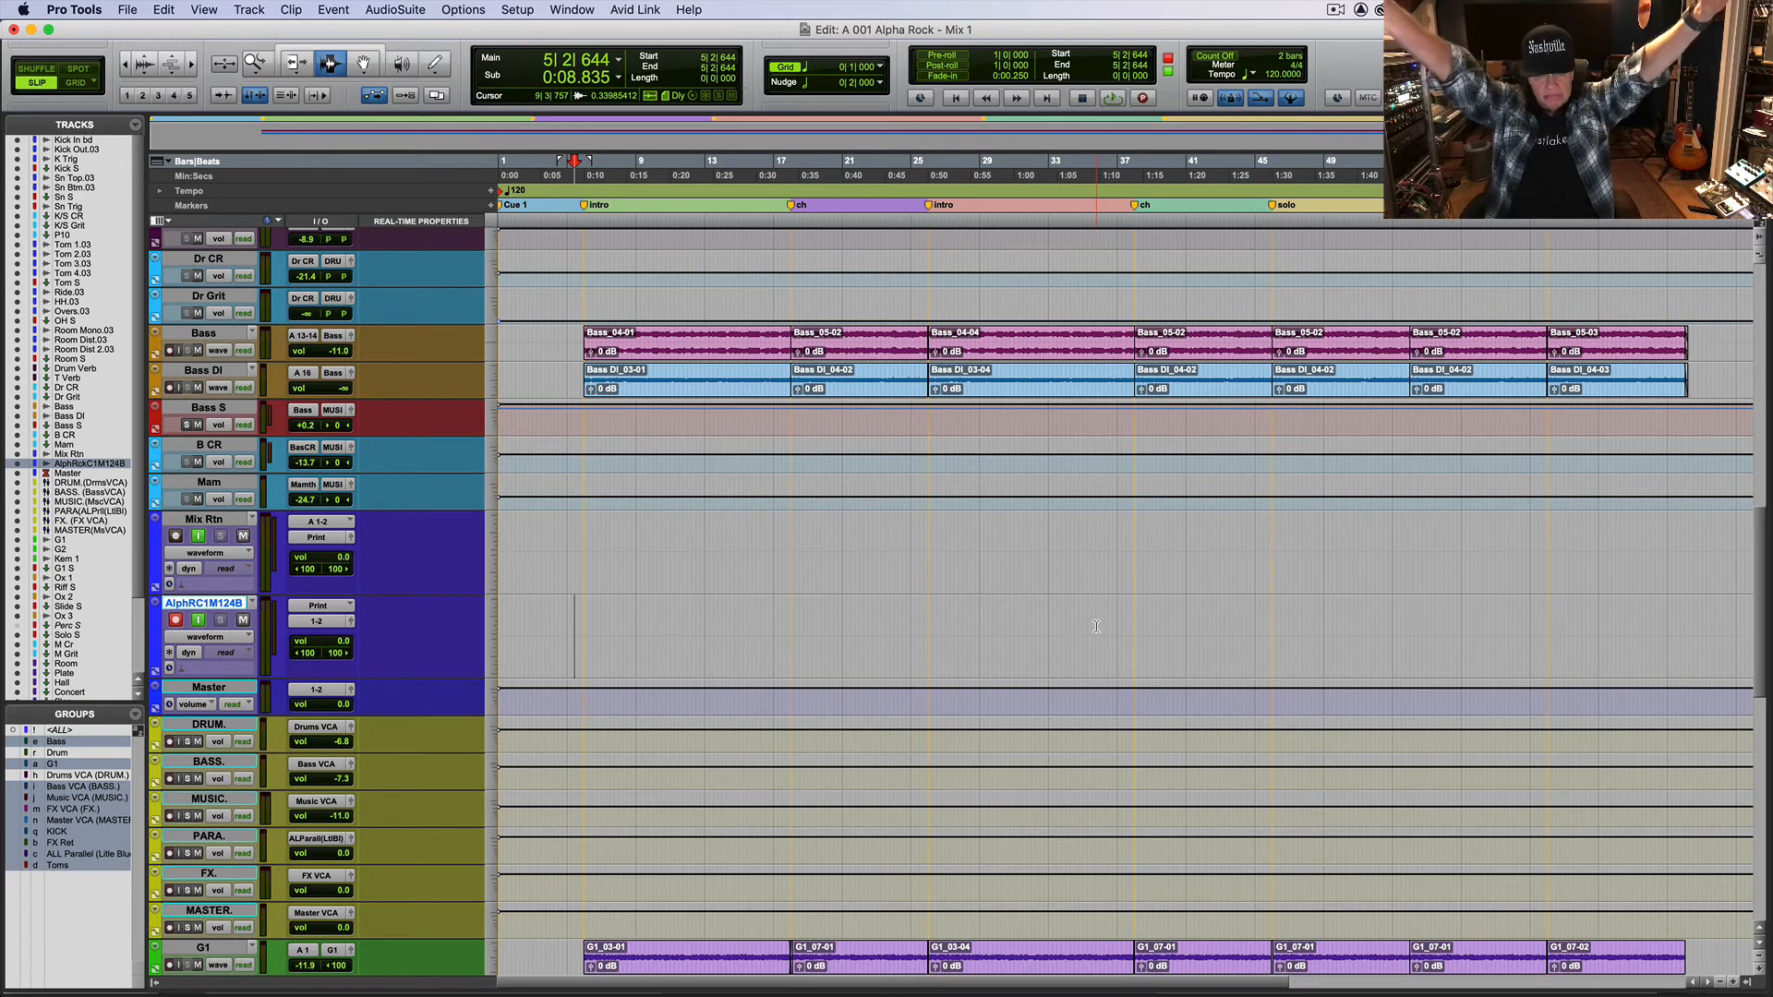
key(super+space)
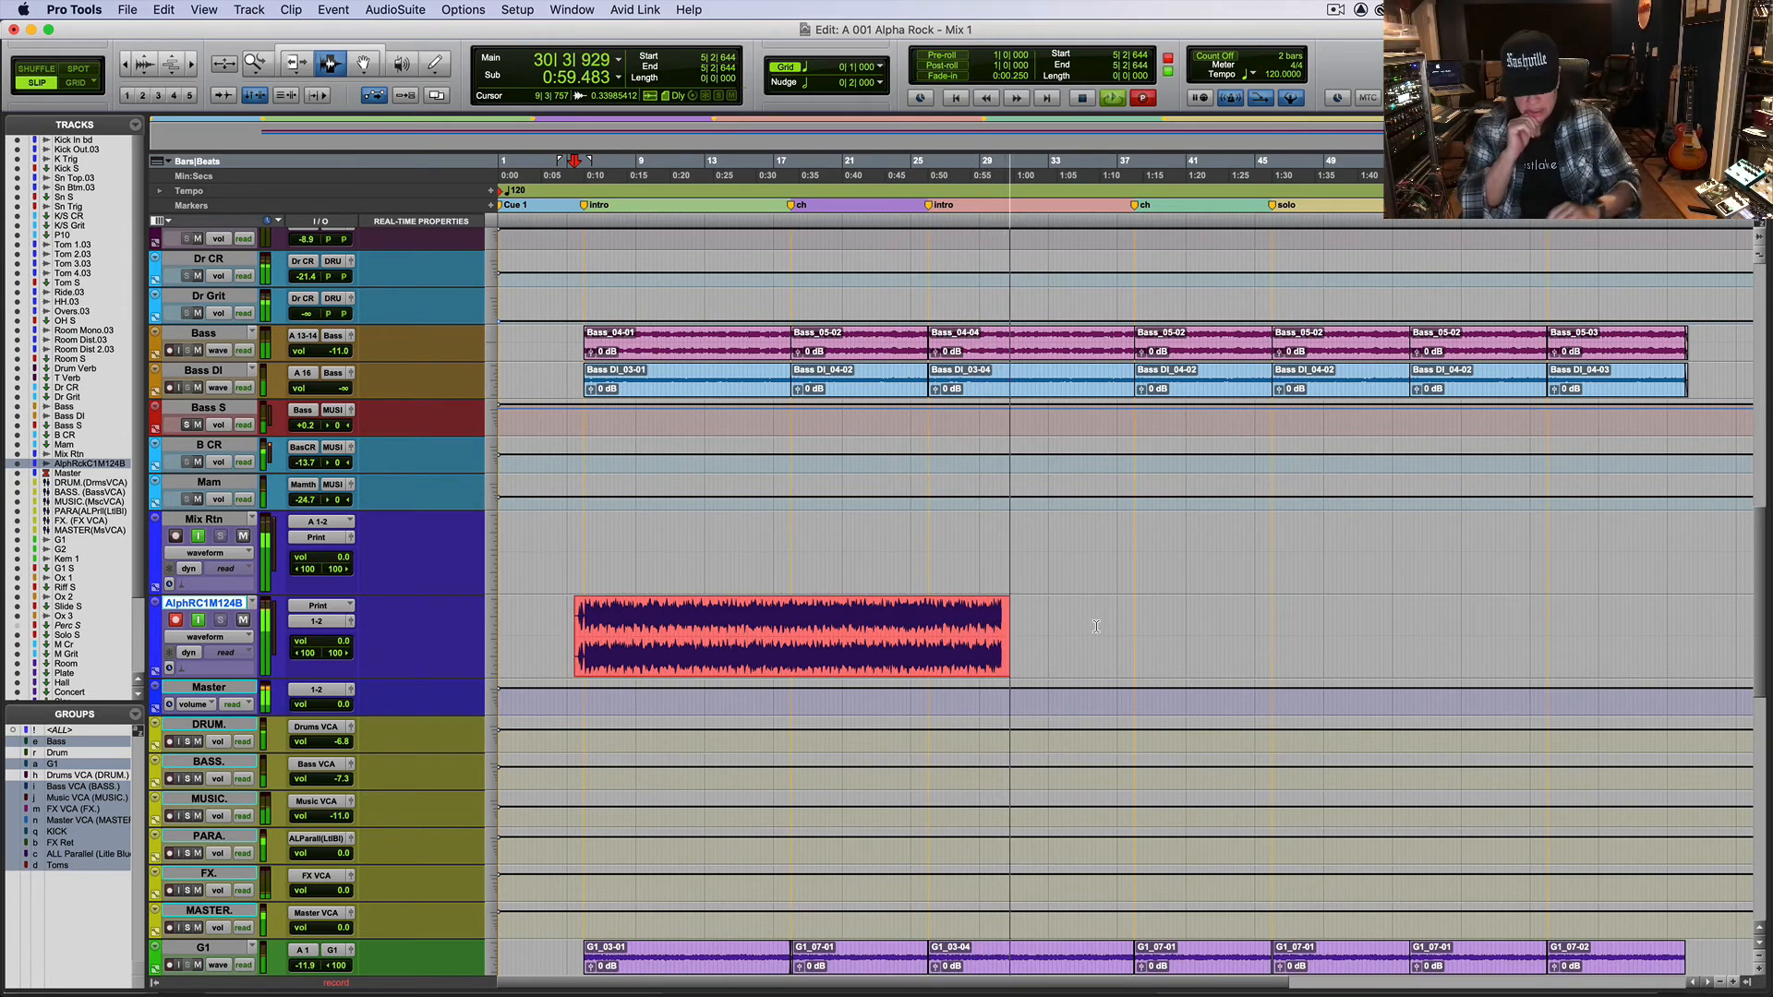
Step: Dismiss the audio processing error and start playback from 37|1|180 over the partial print
key(super+equal)
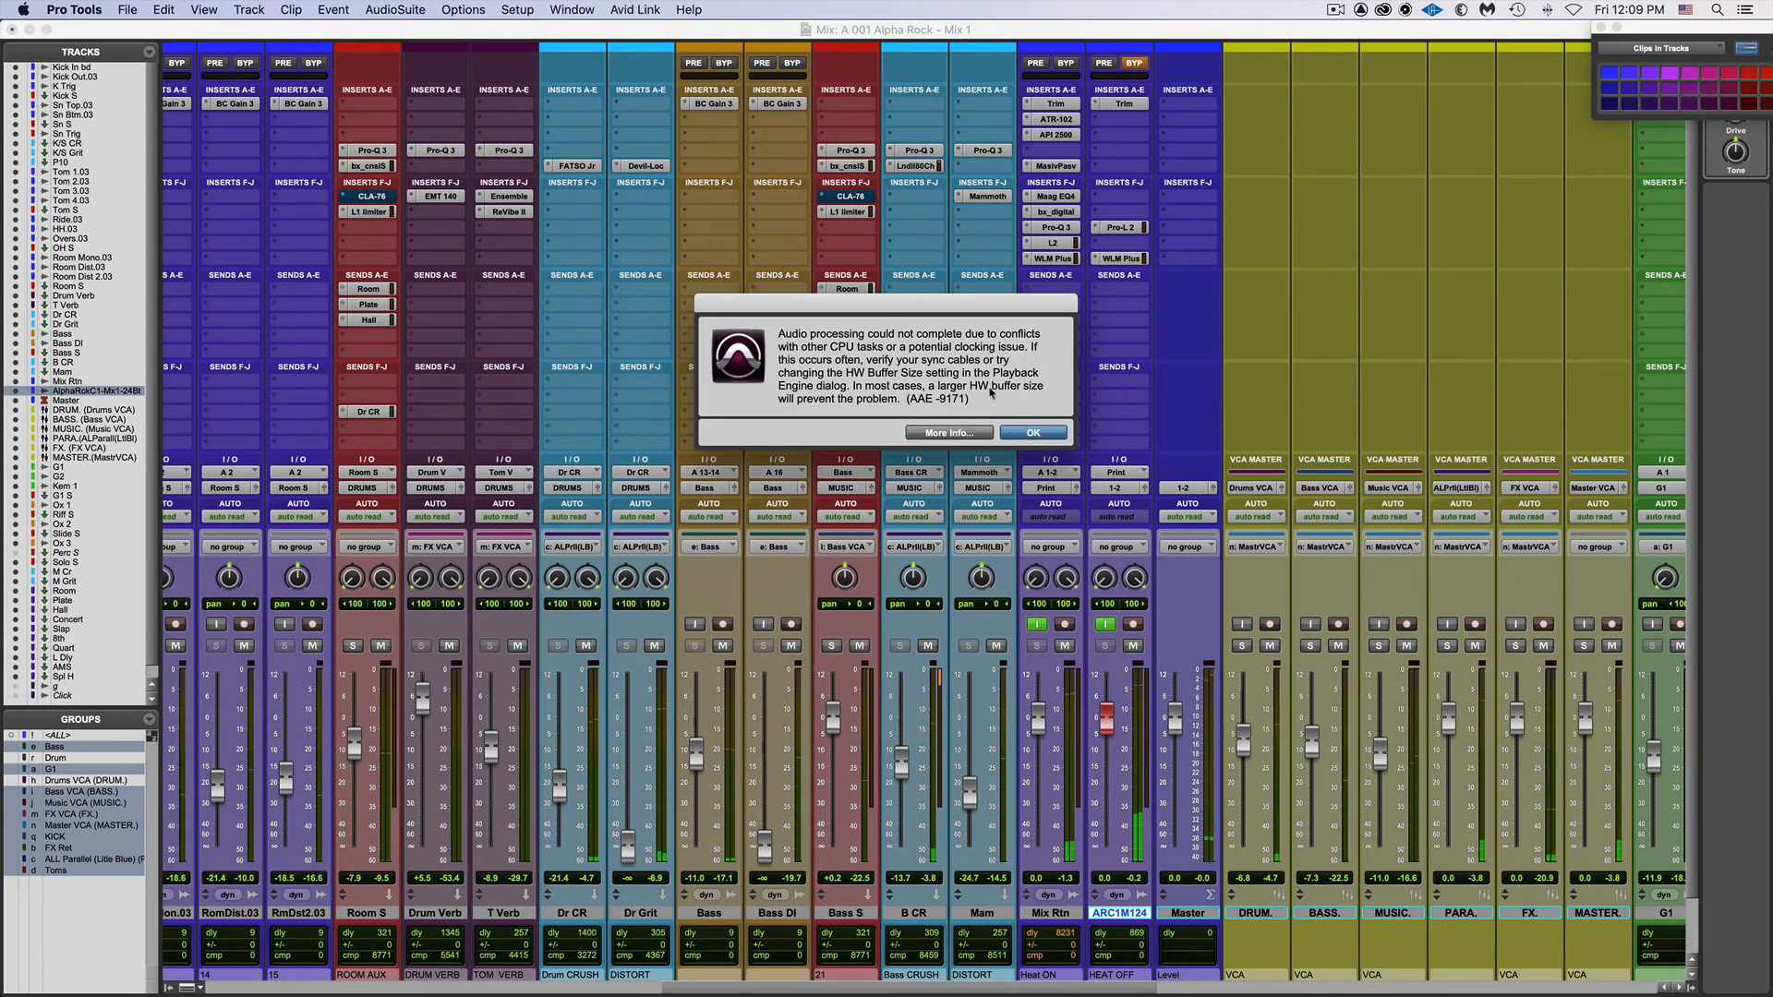
click(1034, 433)
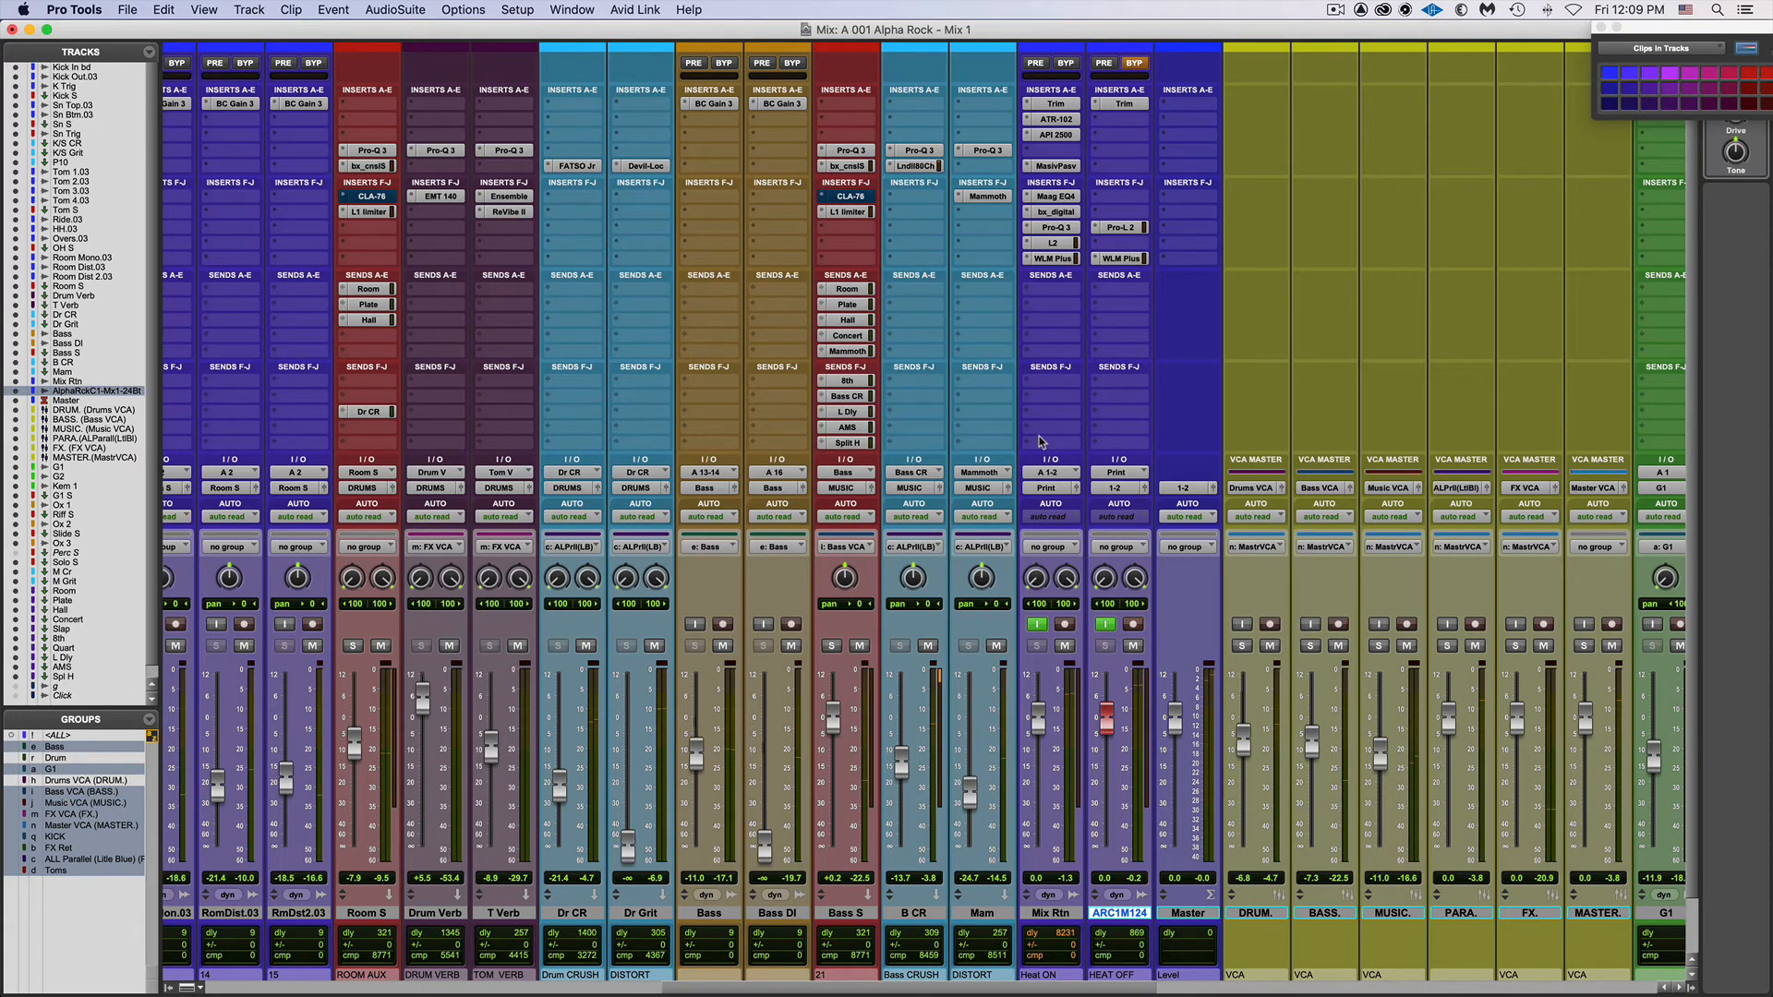
key(super+equal)
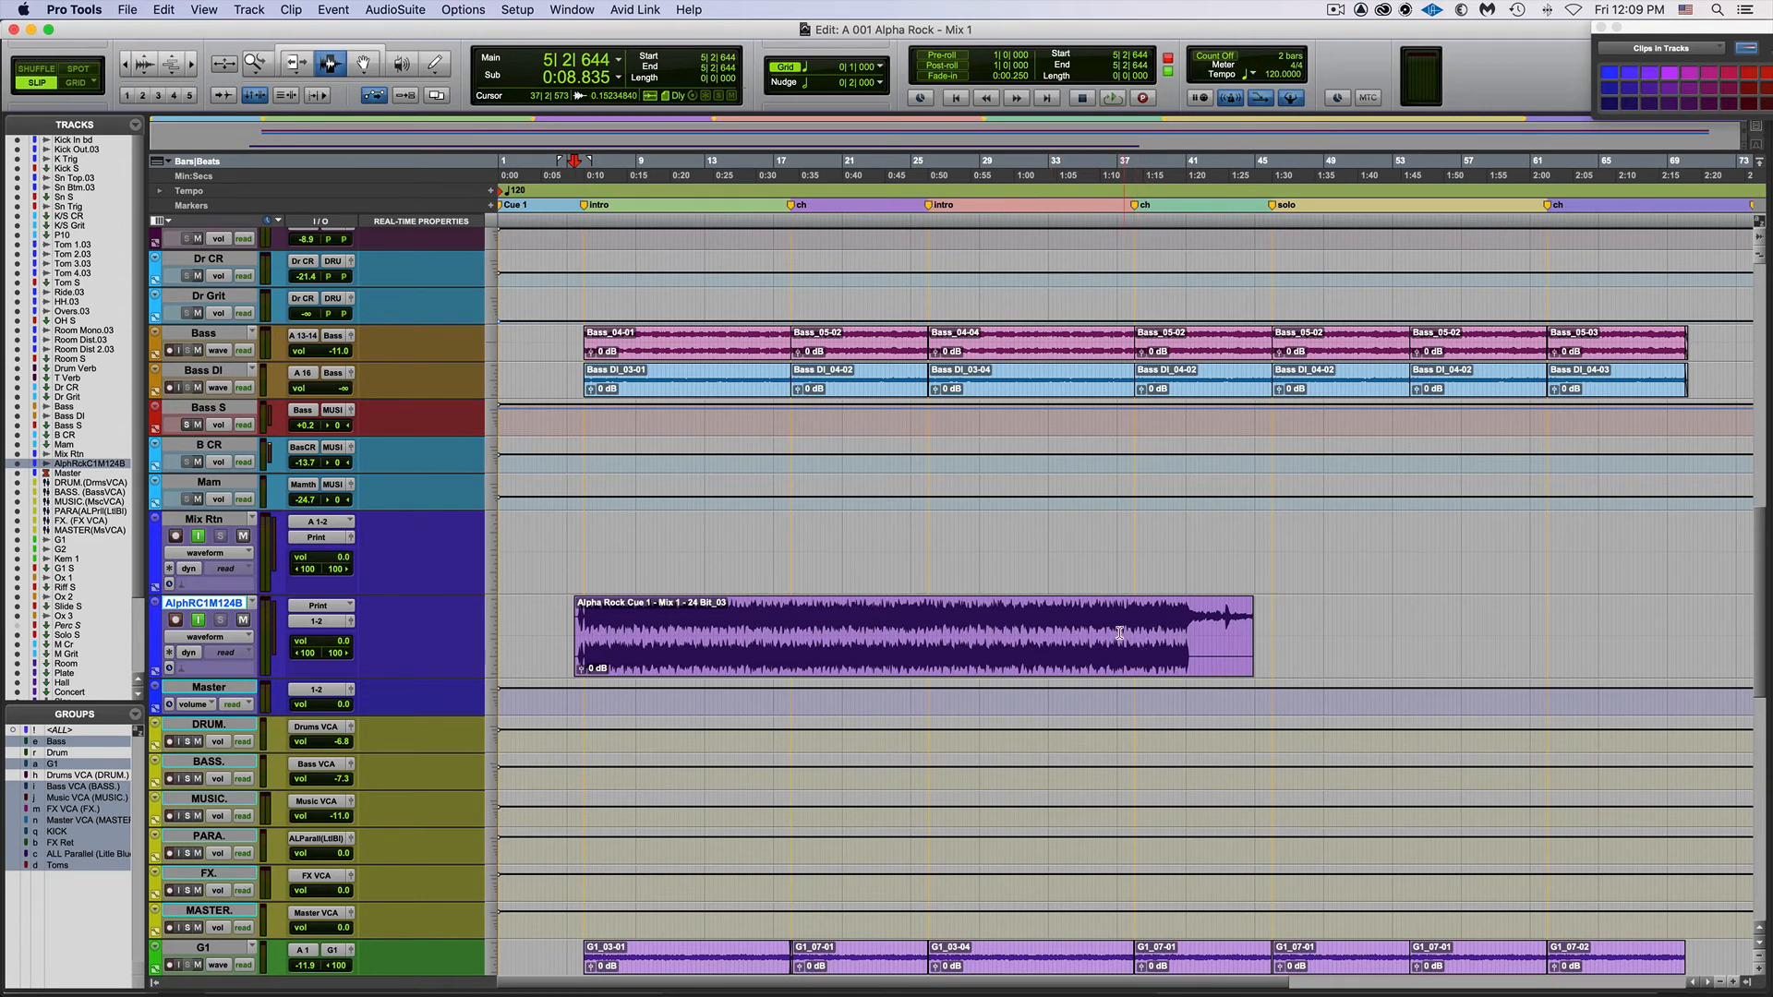
key(space)
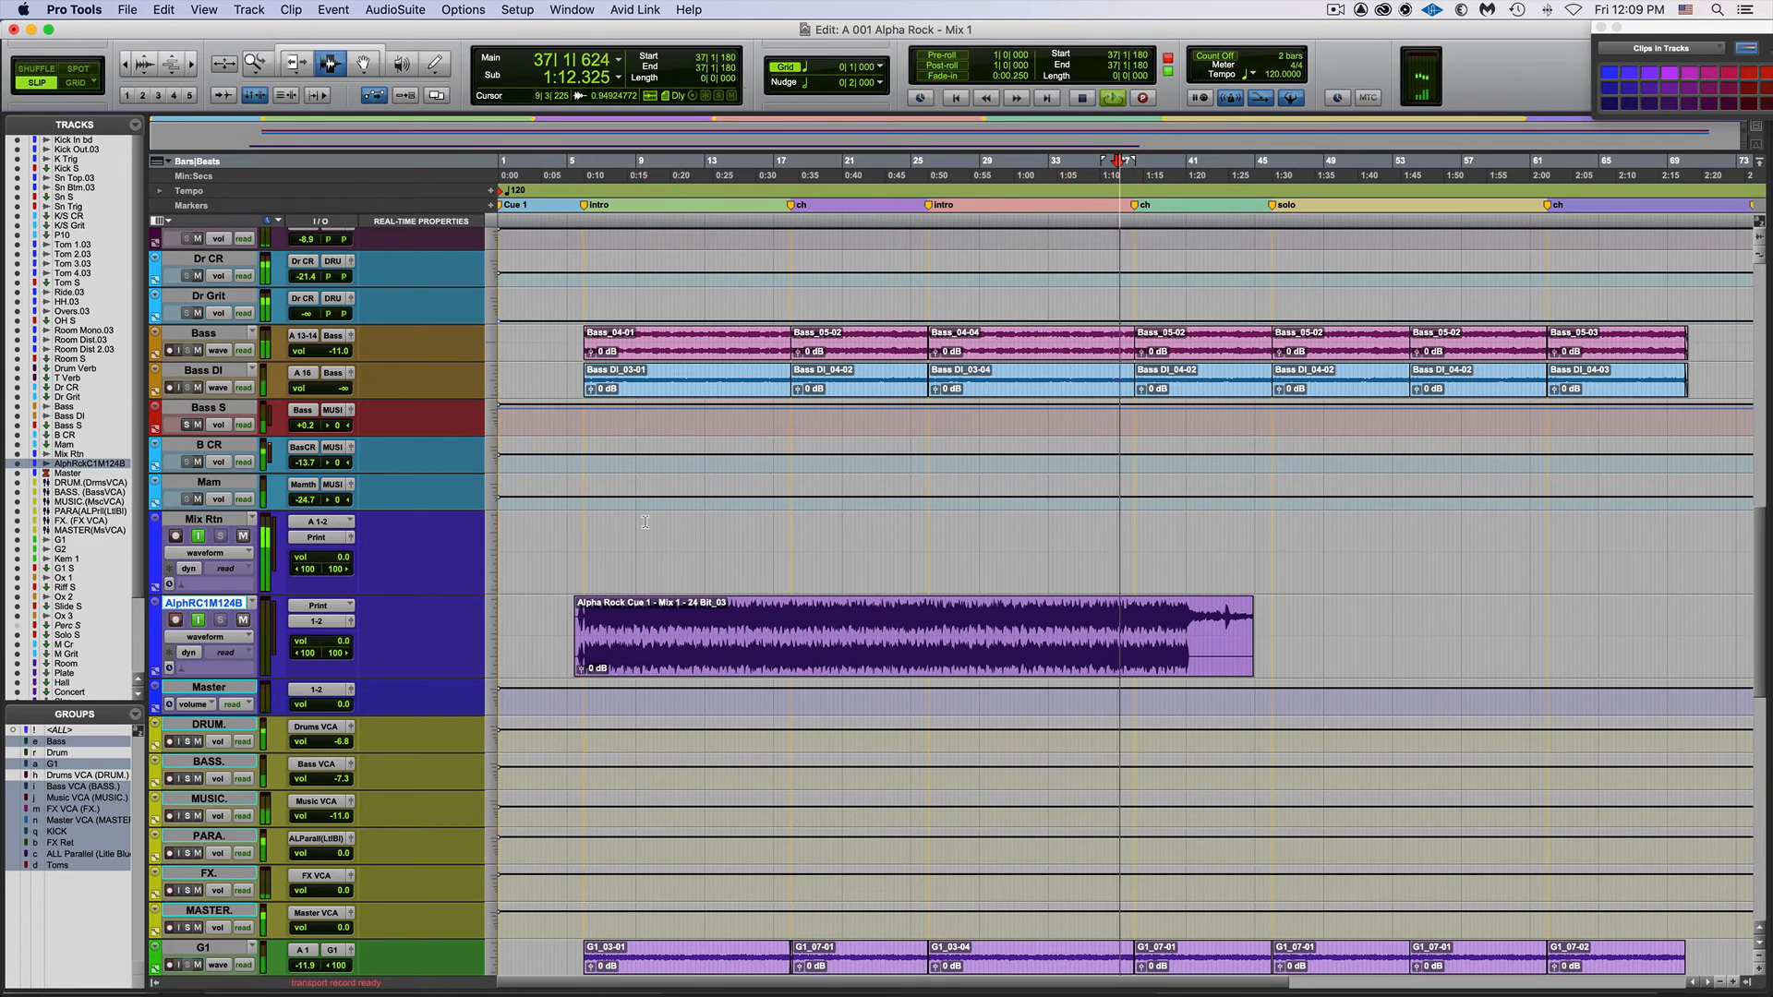
Step: Punch in recording on the AlphRC1M124B print track at about 39|2|731, capture the mix through its ending tail past bar 73, and stop
key(super+bracketright)
key(super+bracketright)
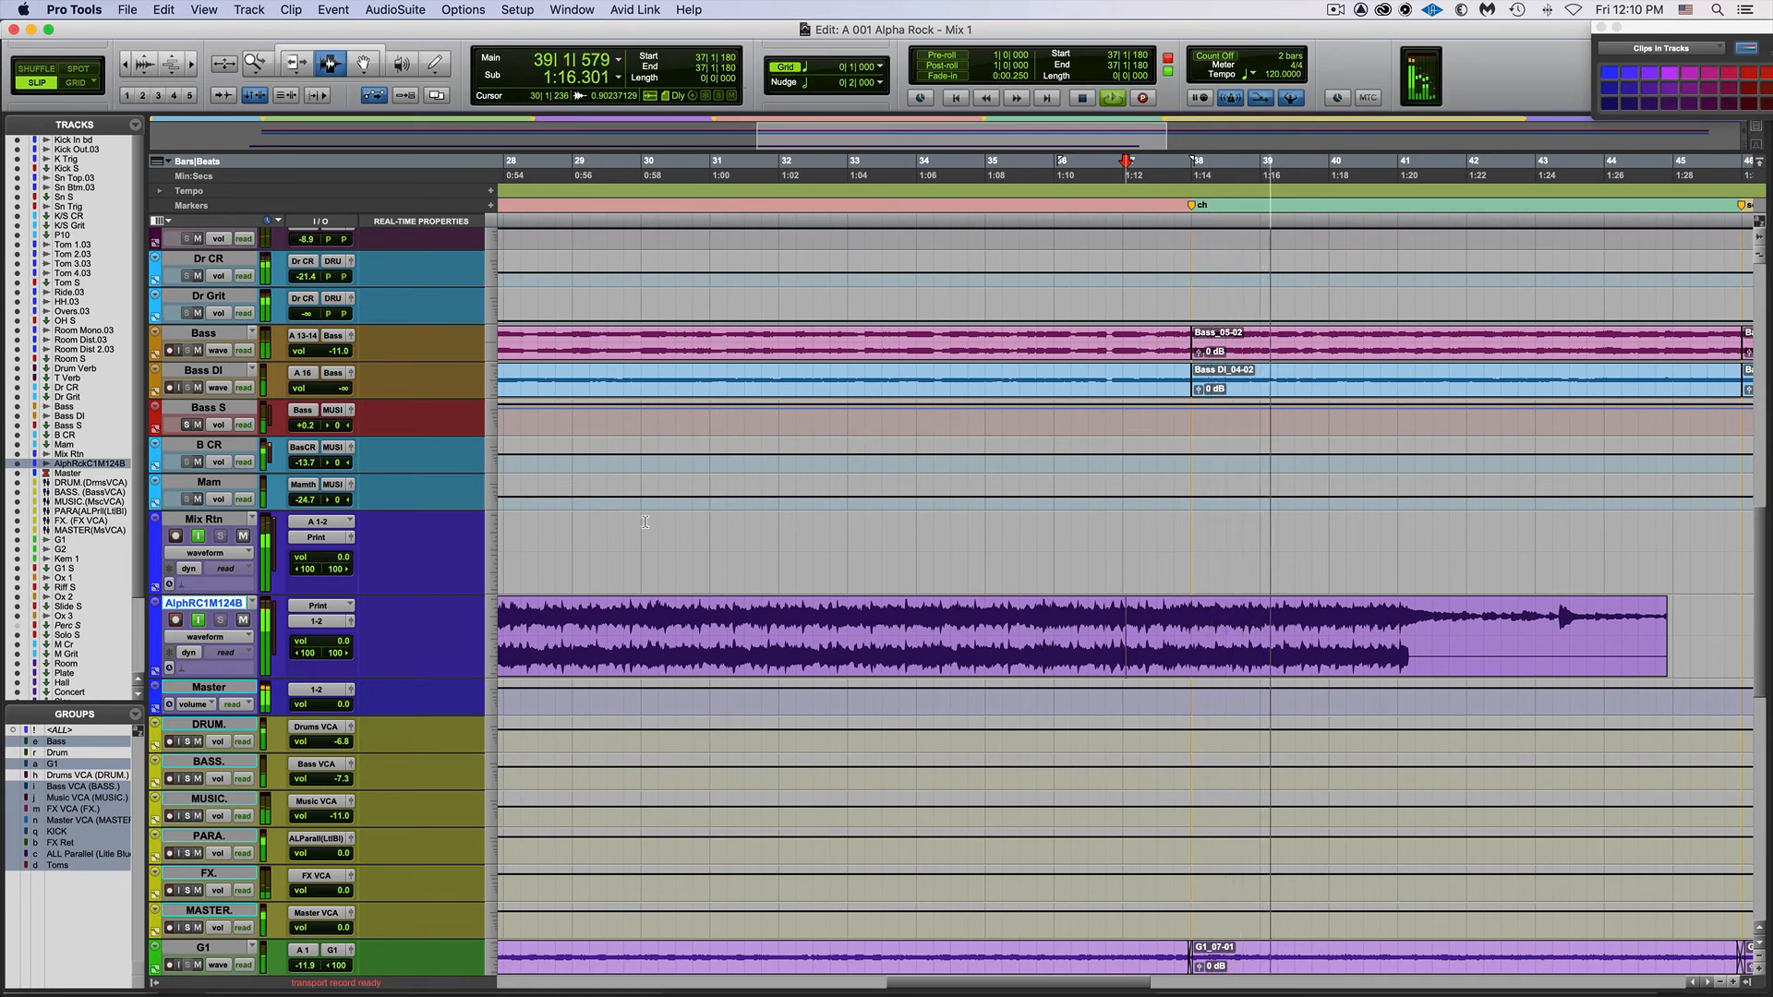
key(super+shift+space)
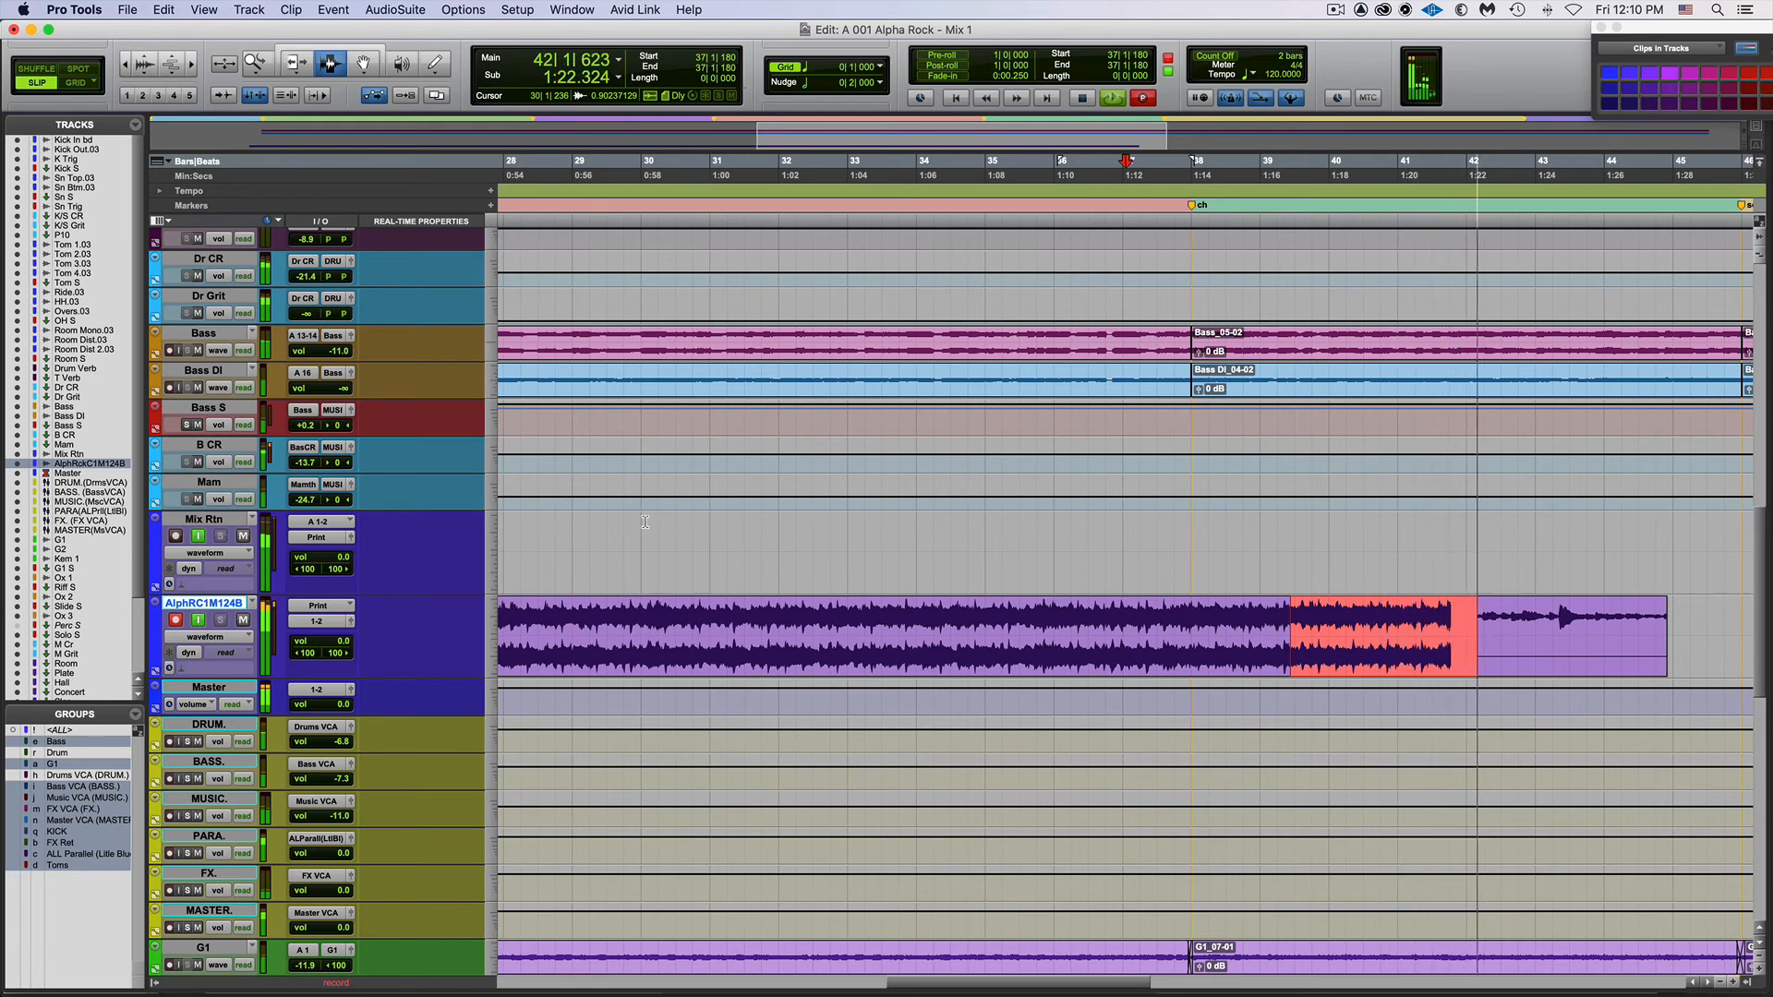
key(super+bracketleft)
key(super+bracketleft)
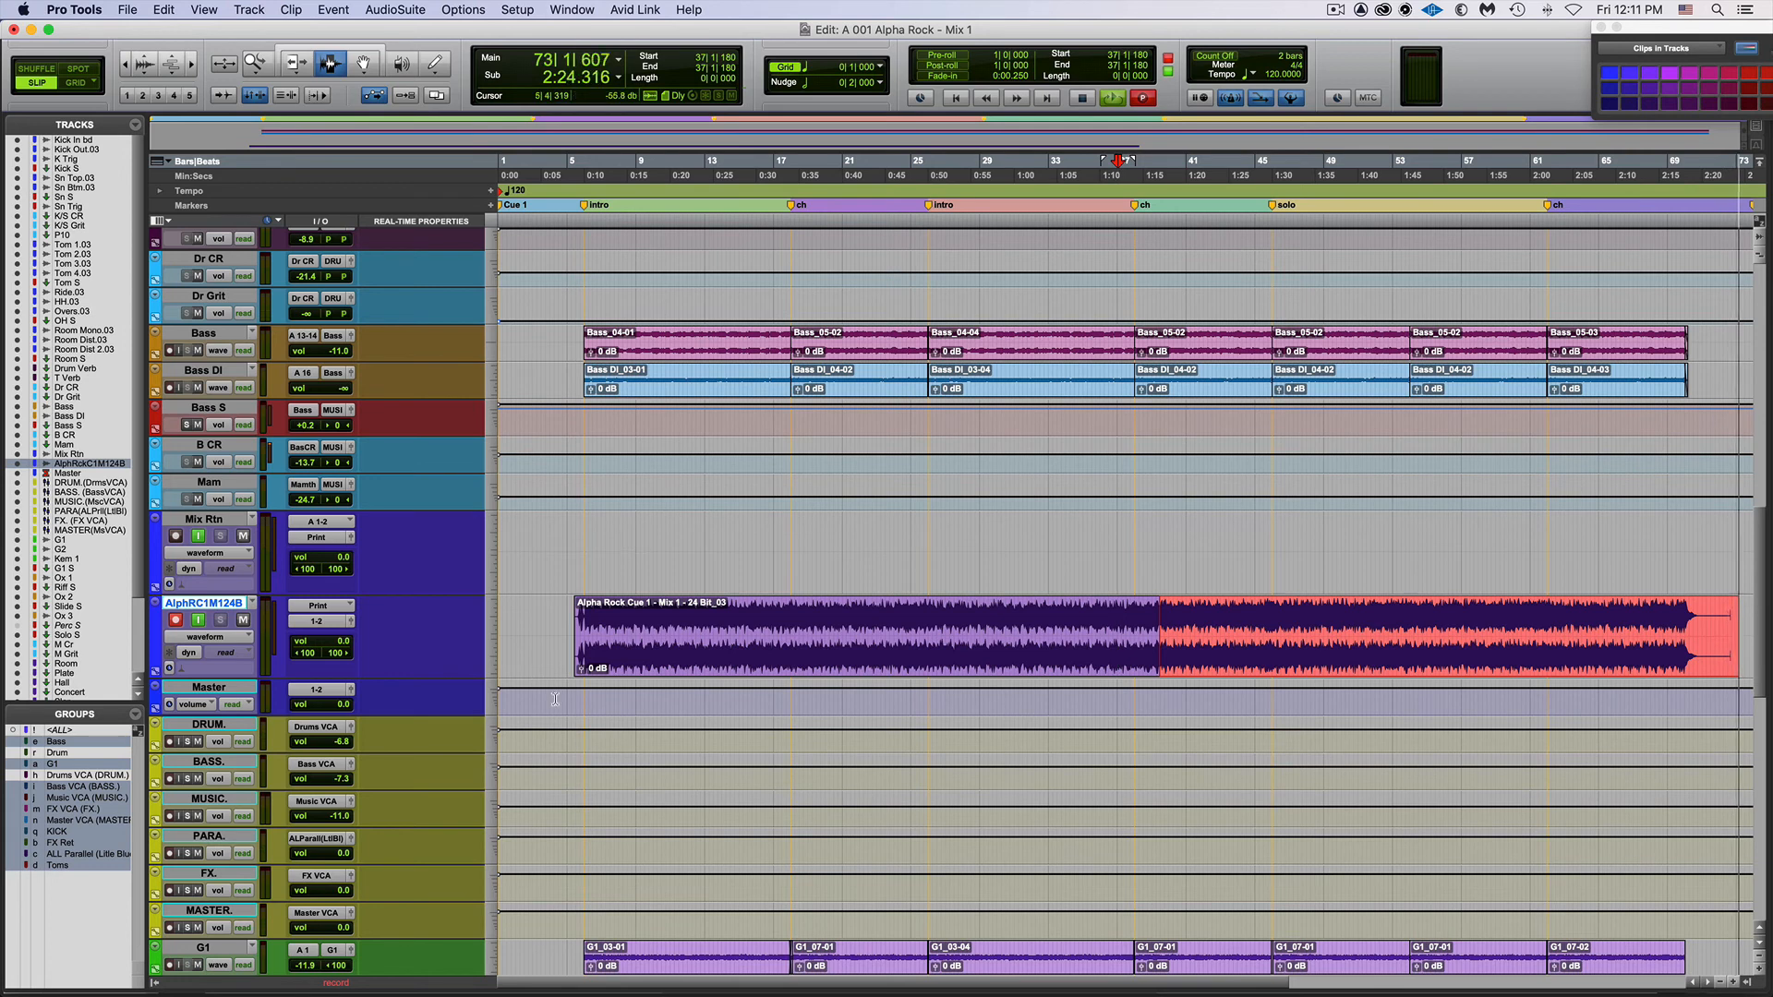
key(space)
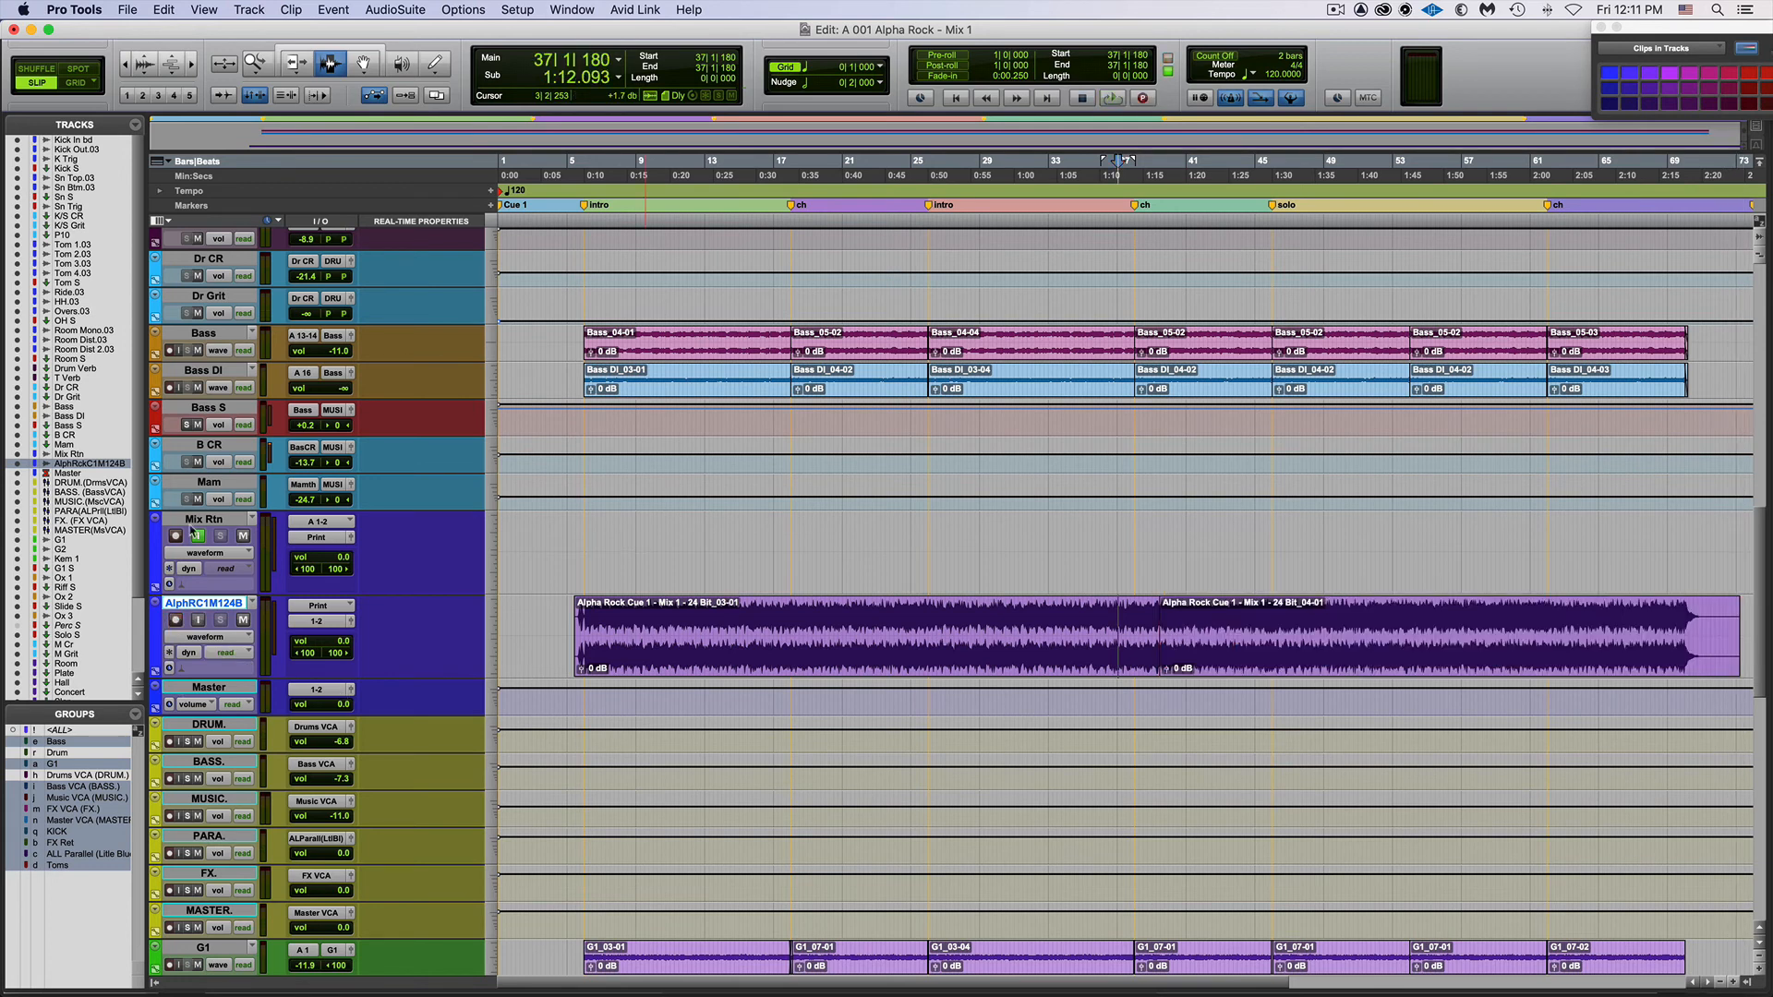
Step: Add a short crossfade from about 39|2|723 across the punch-in junction between the two print clips
double_click(1222, 653)
key(t)
key(t)
key(t)
key(t)
key(t)
key(t)
key(t)
key(t)
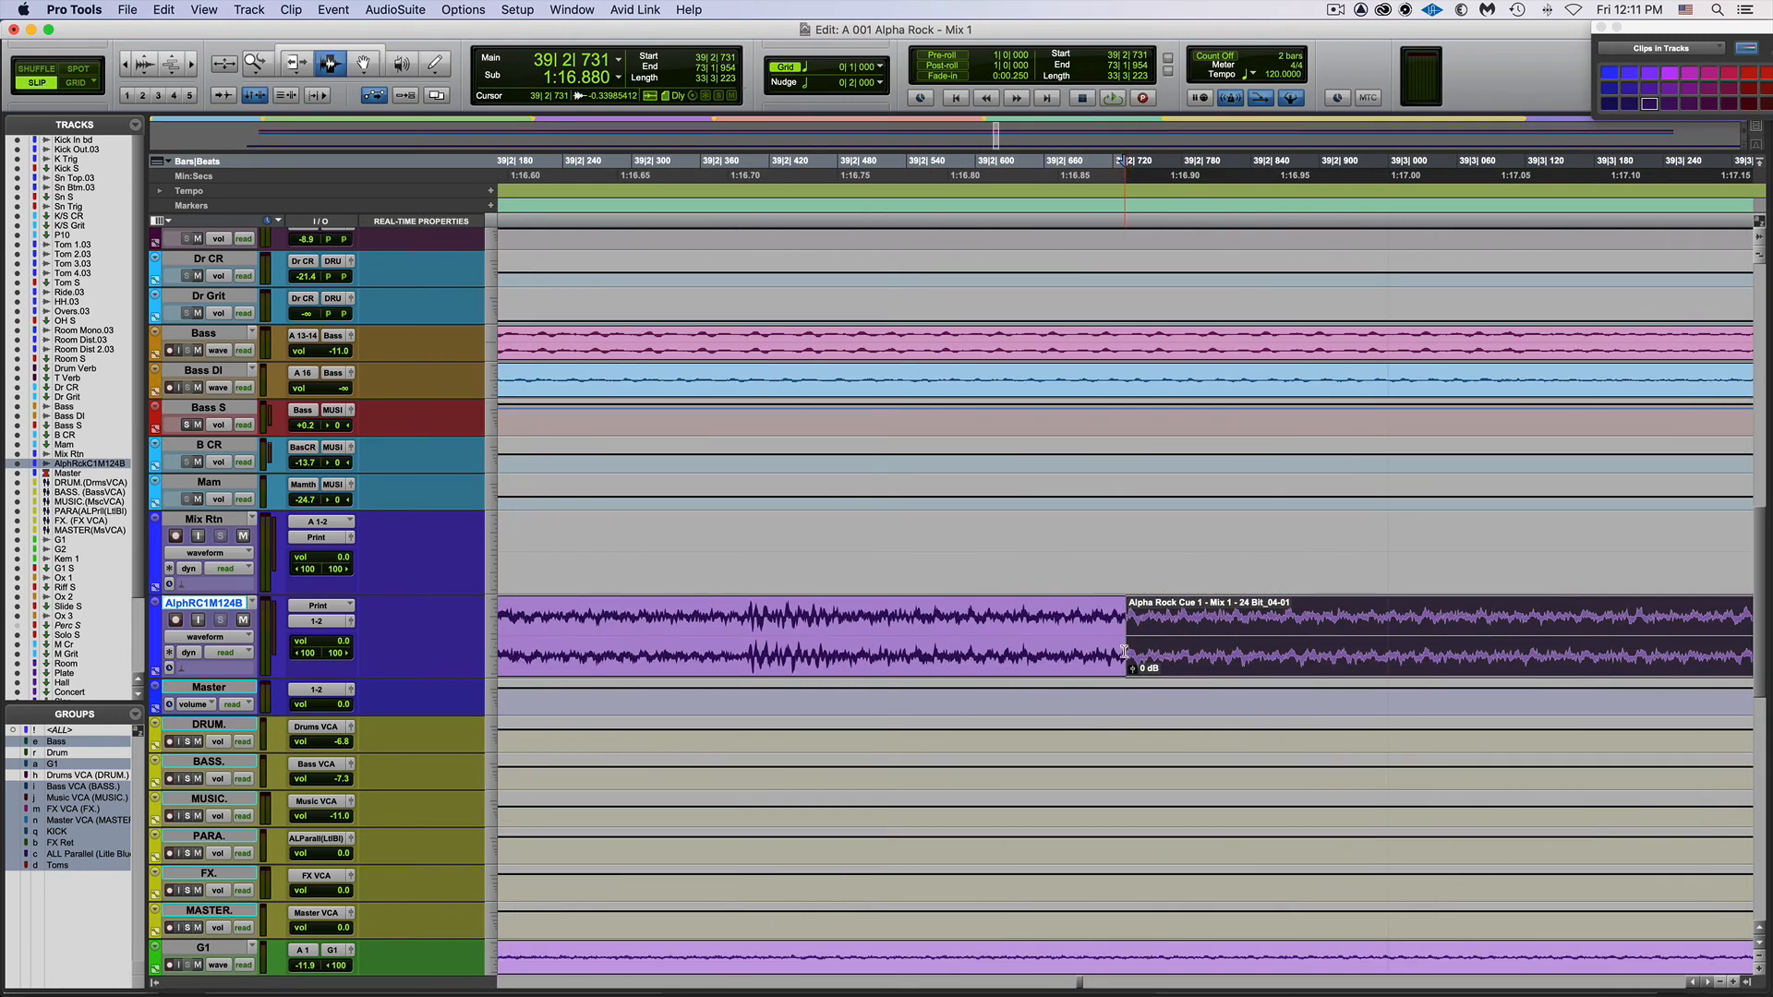
drag(1117, 654, 1134, 653)
key(Return)
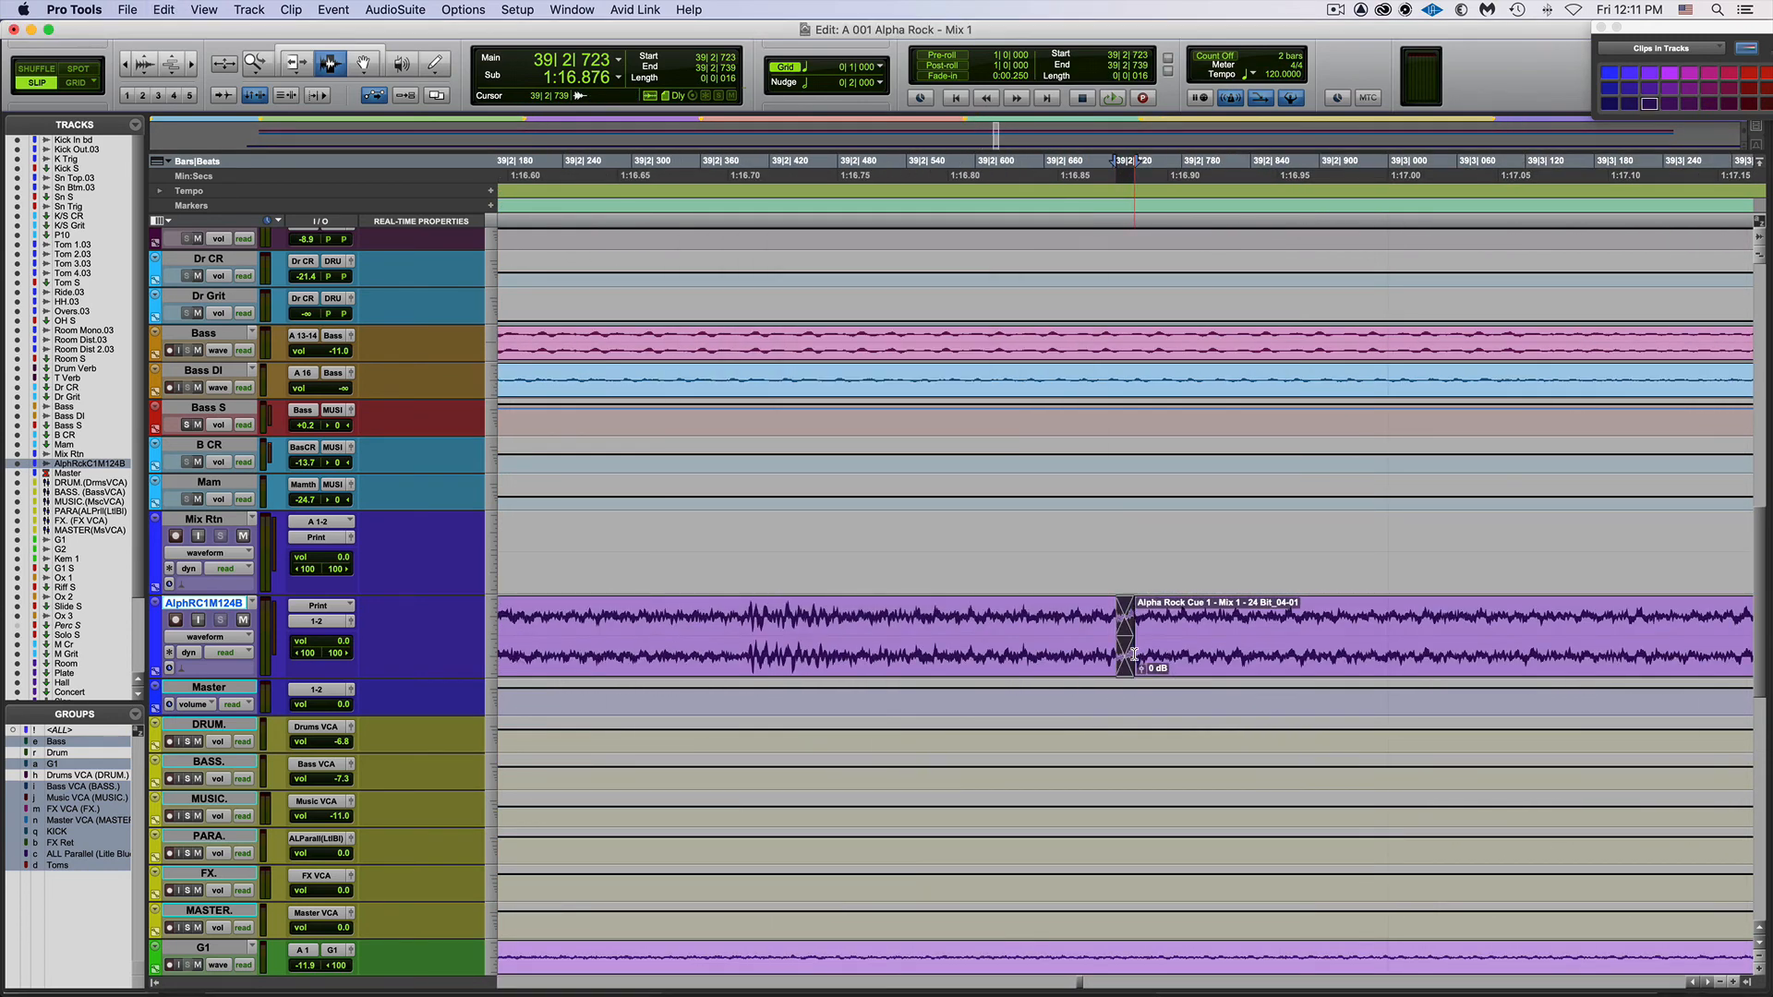
Step: Play the print across the punch-in crossfade from 39|1|037 and again from 38|3|528 to check the transition
key(r)
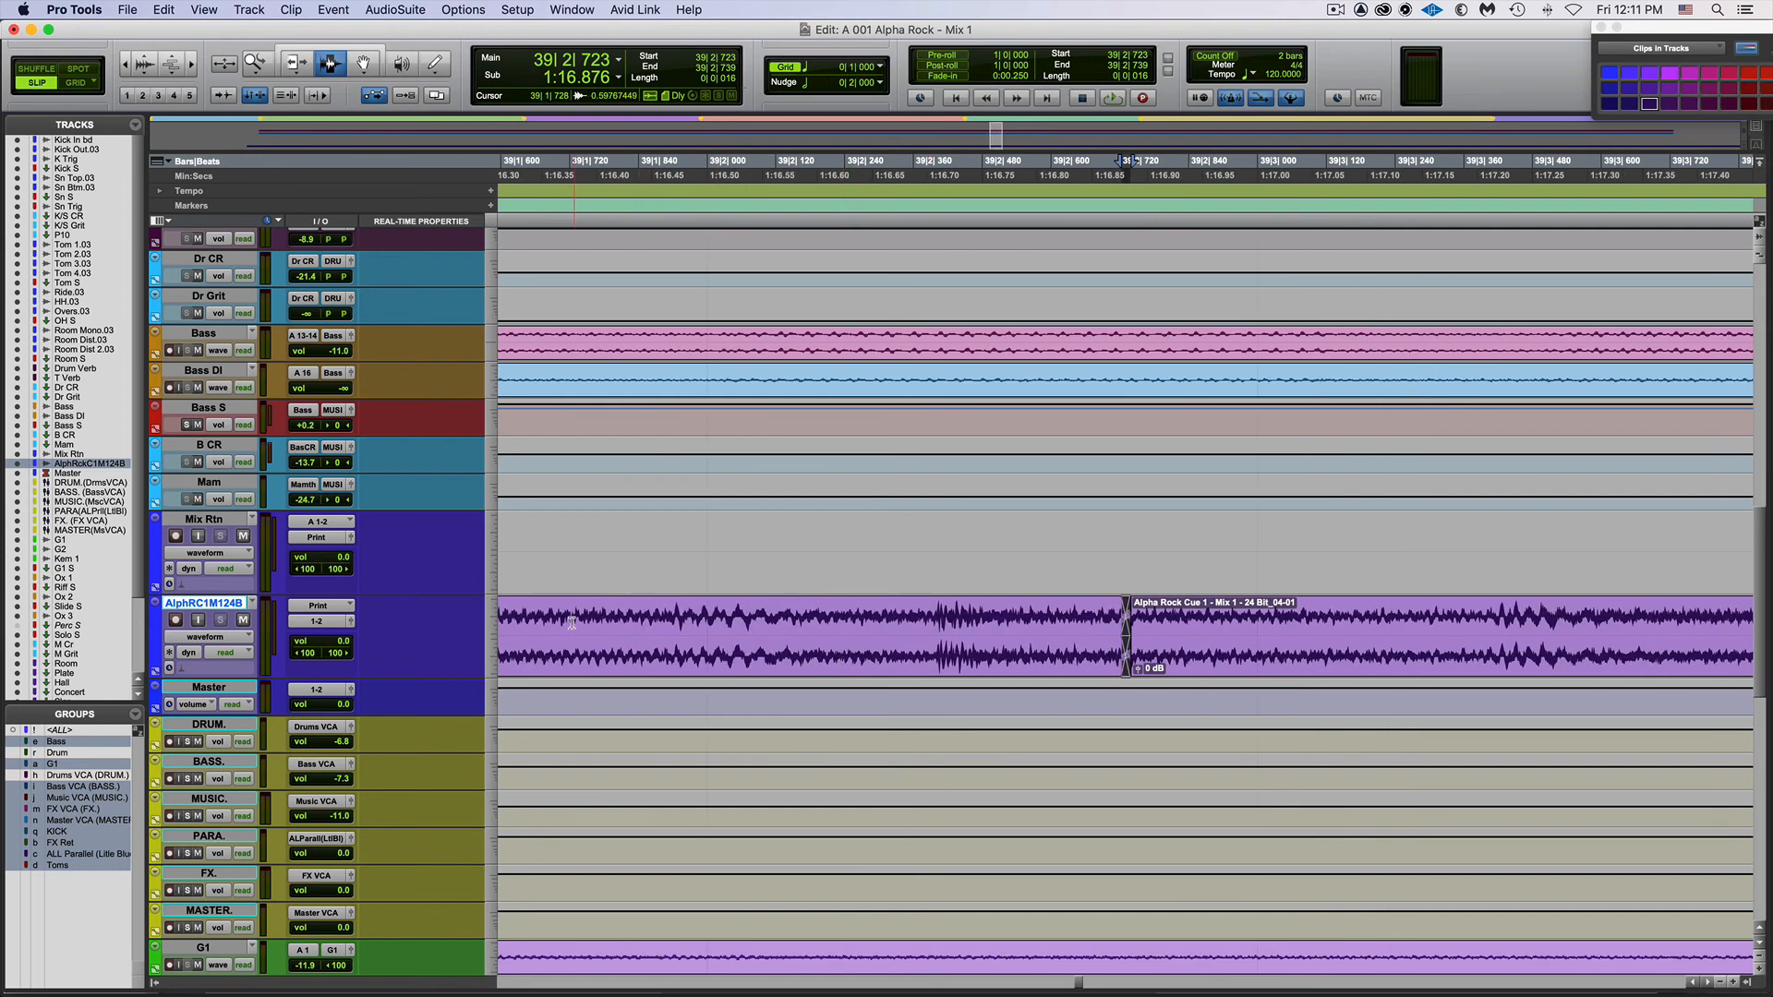
key(r)
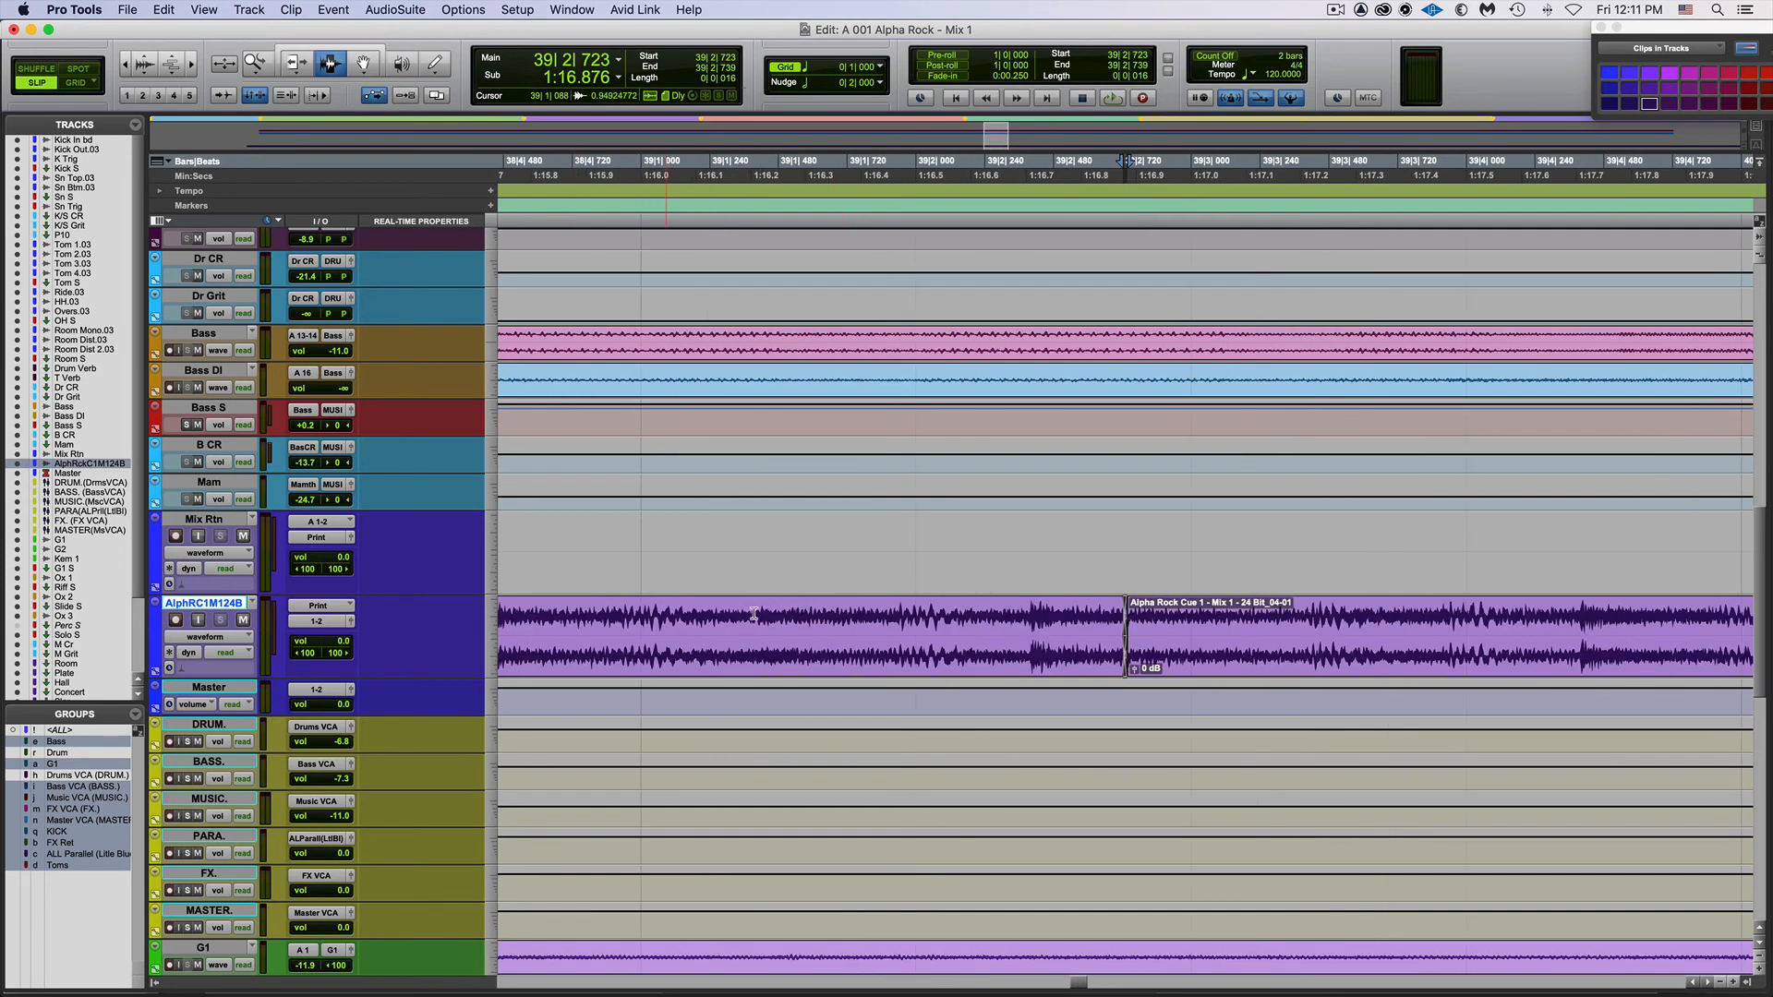
key(space)
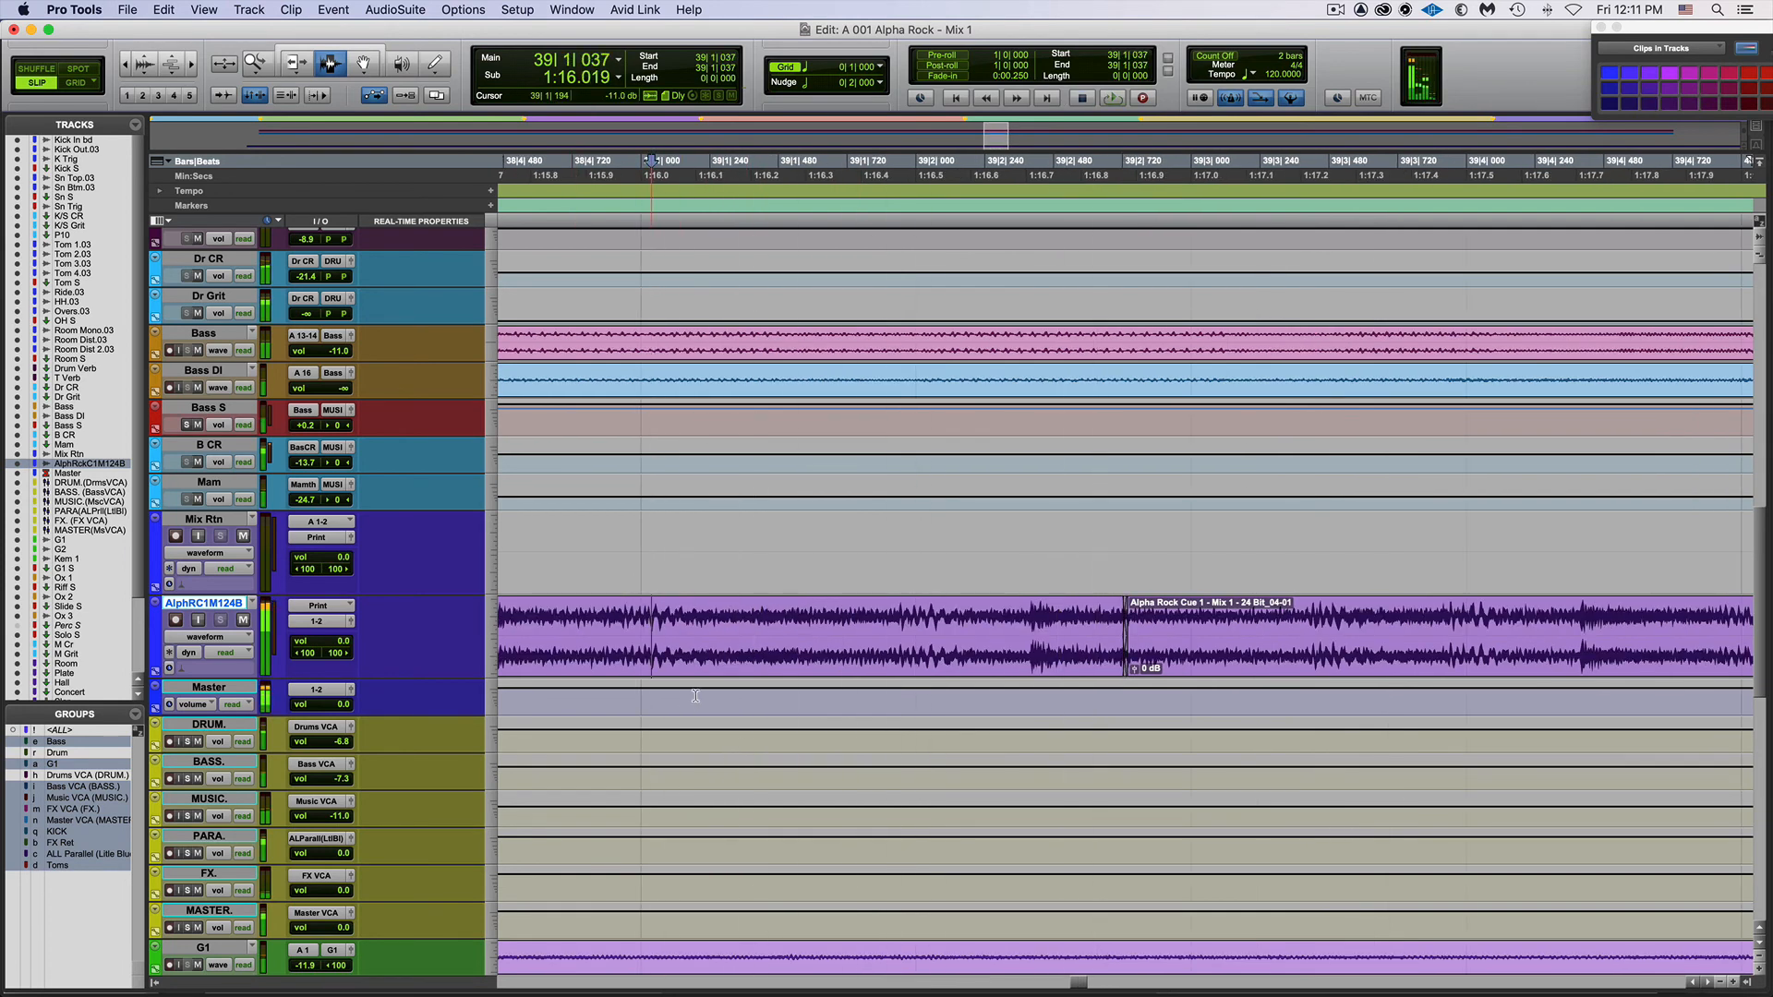
key(r)
click(684, 648)
key(space)
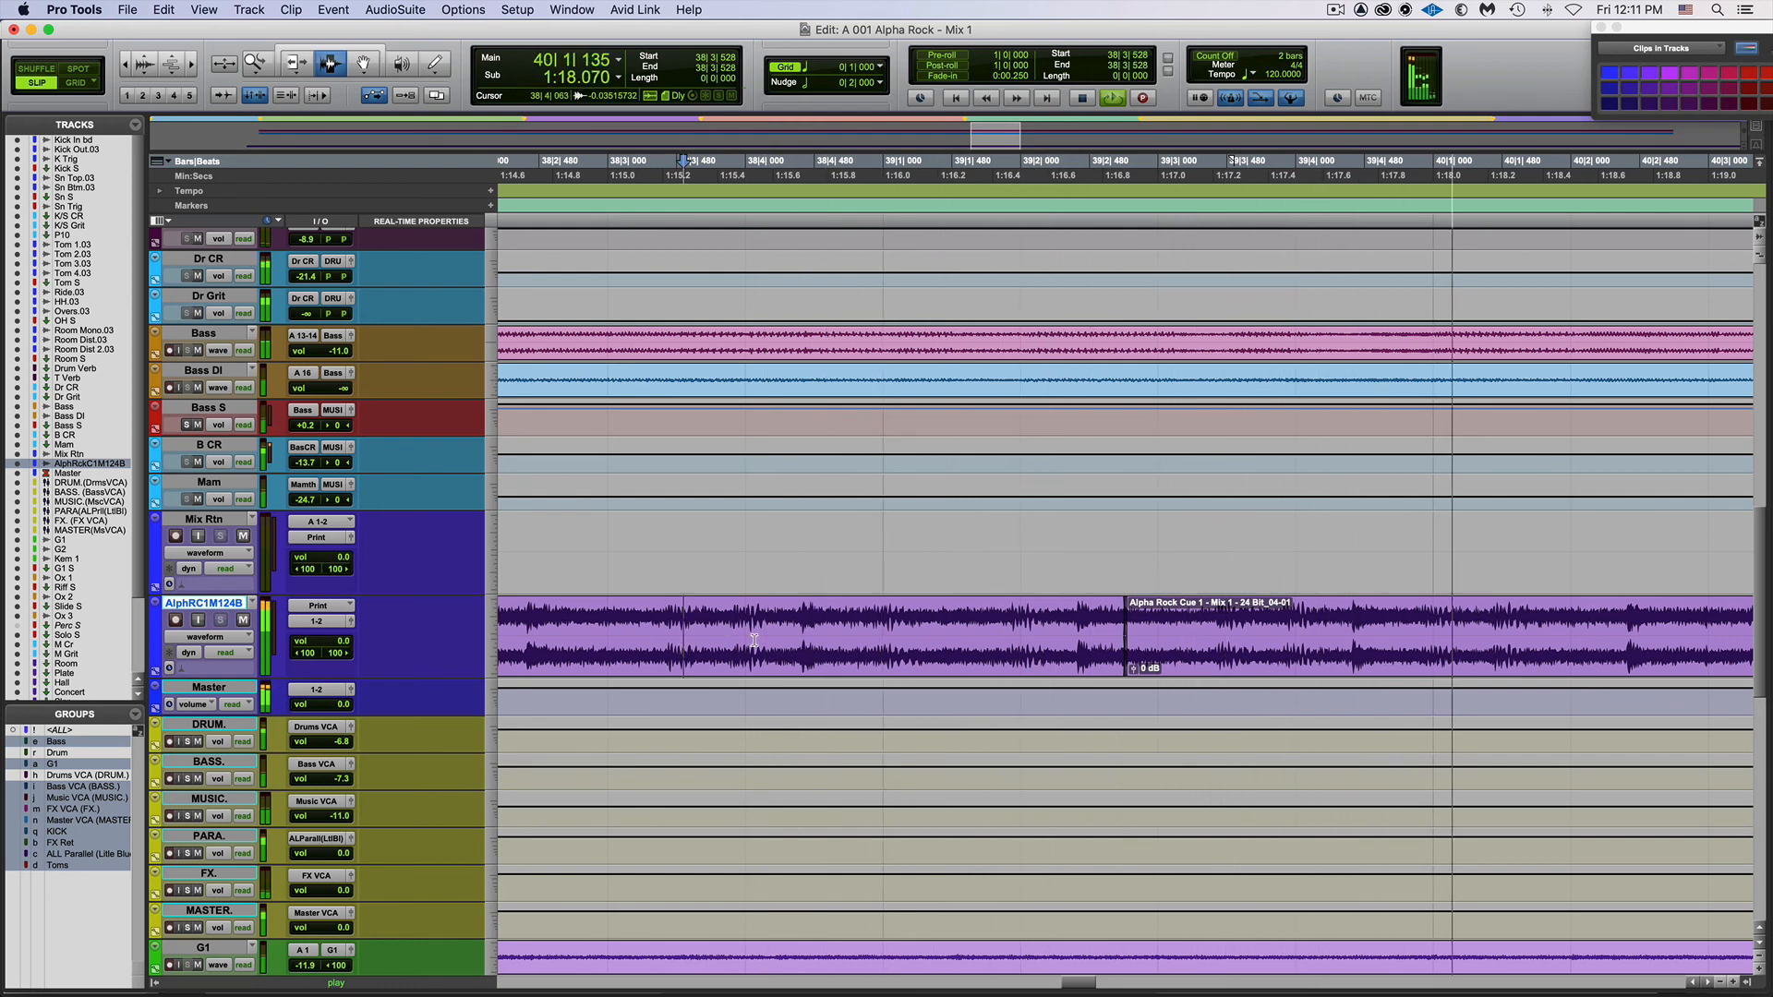
Step: Move the crossfade junction earlier so the second print clip takes over at about 39|2|395, just before the transient
key(t)
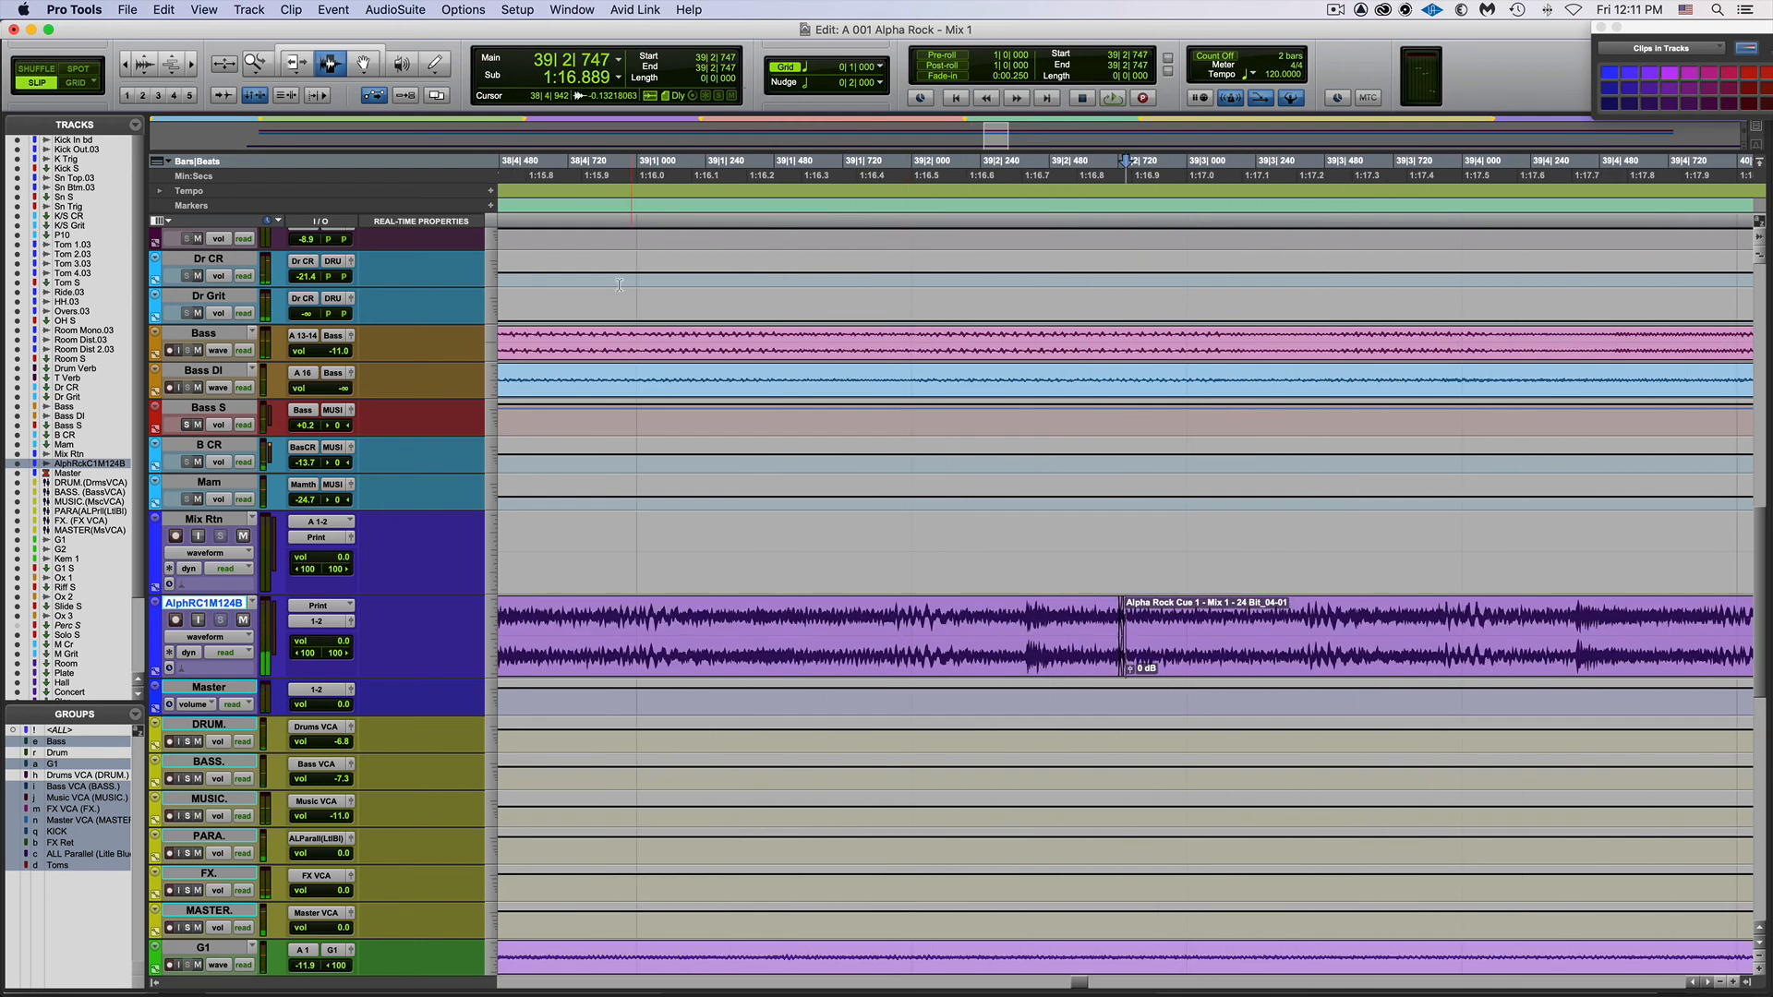
key(t)
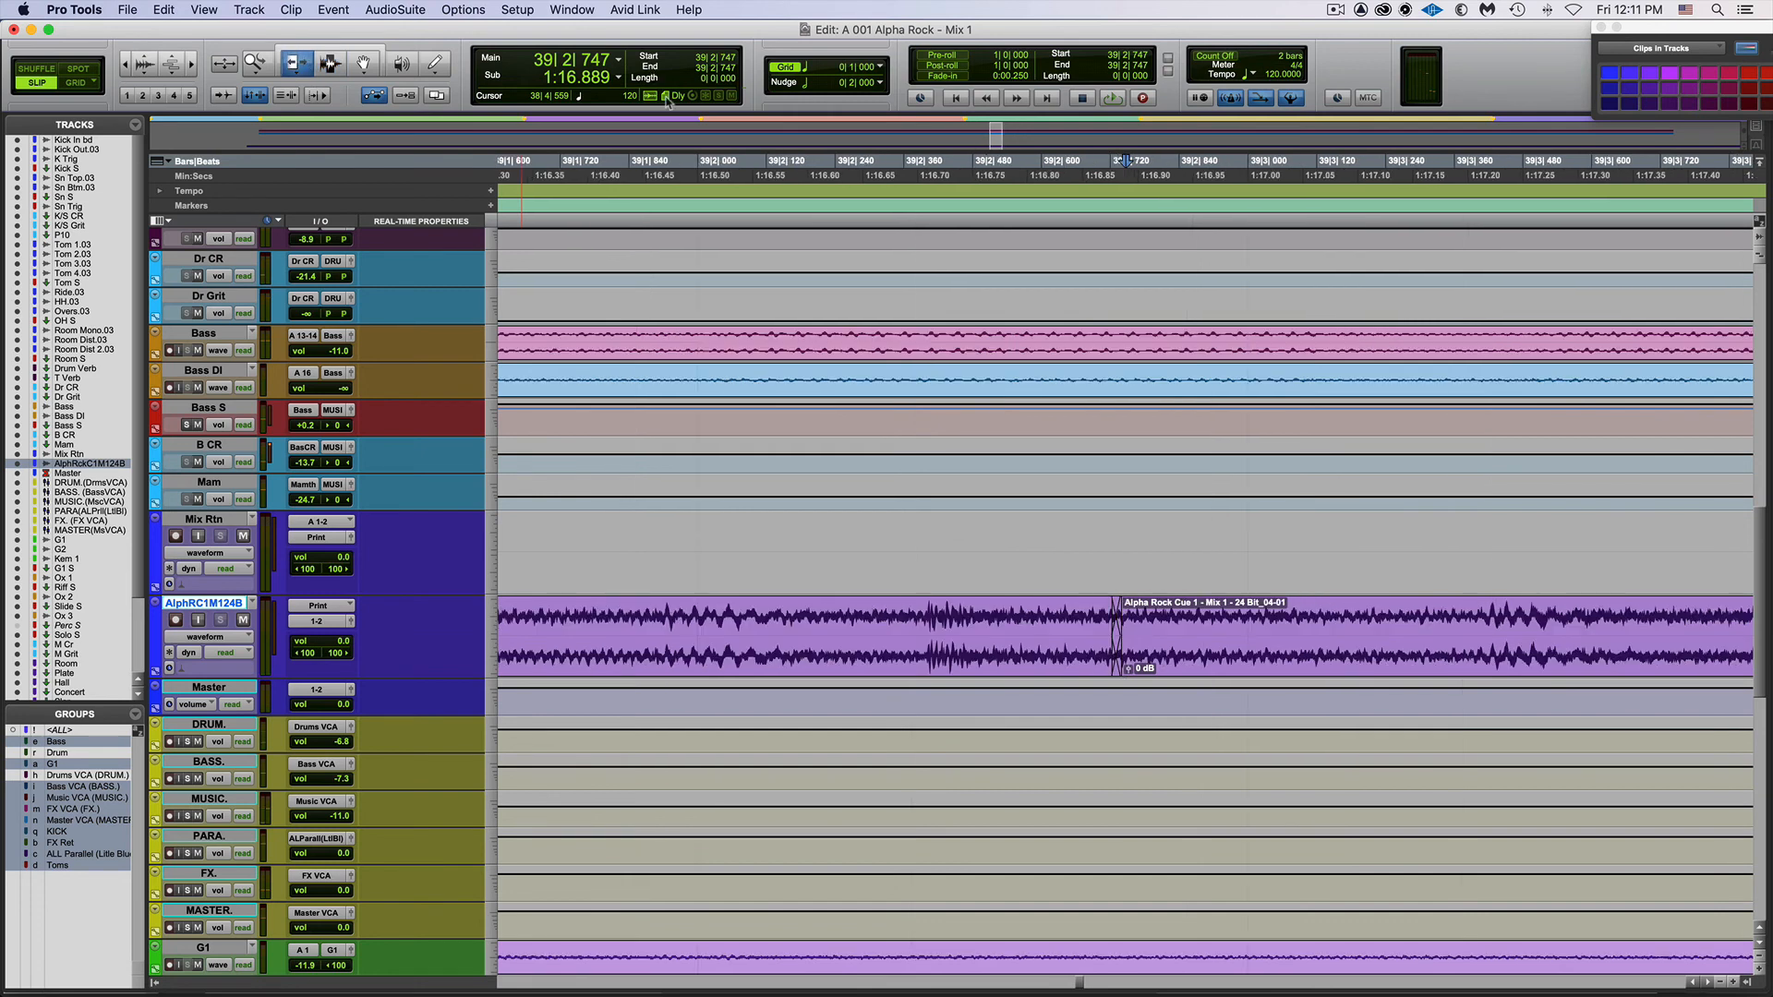
drag(1134, 630, 927, 623)
key(t)
key(t)
key(t)
key(t)
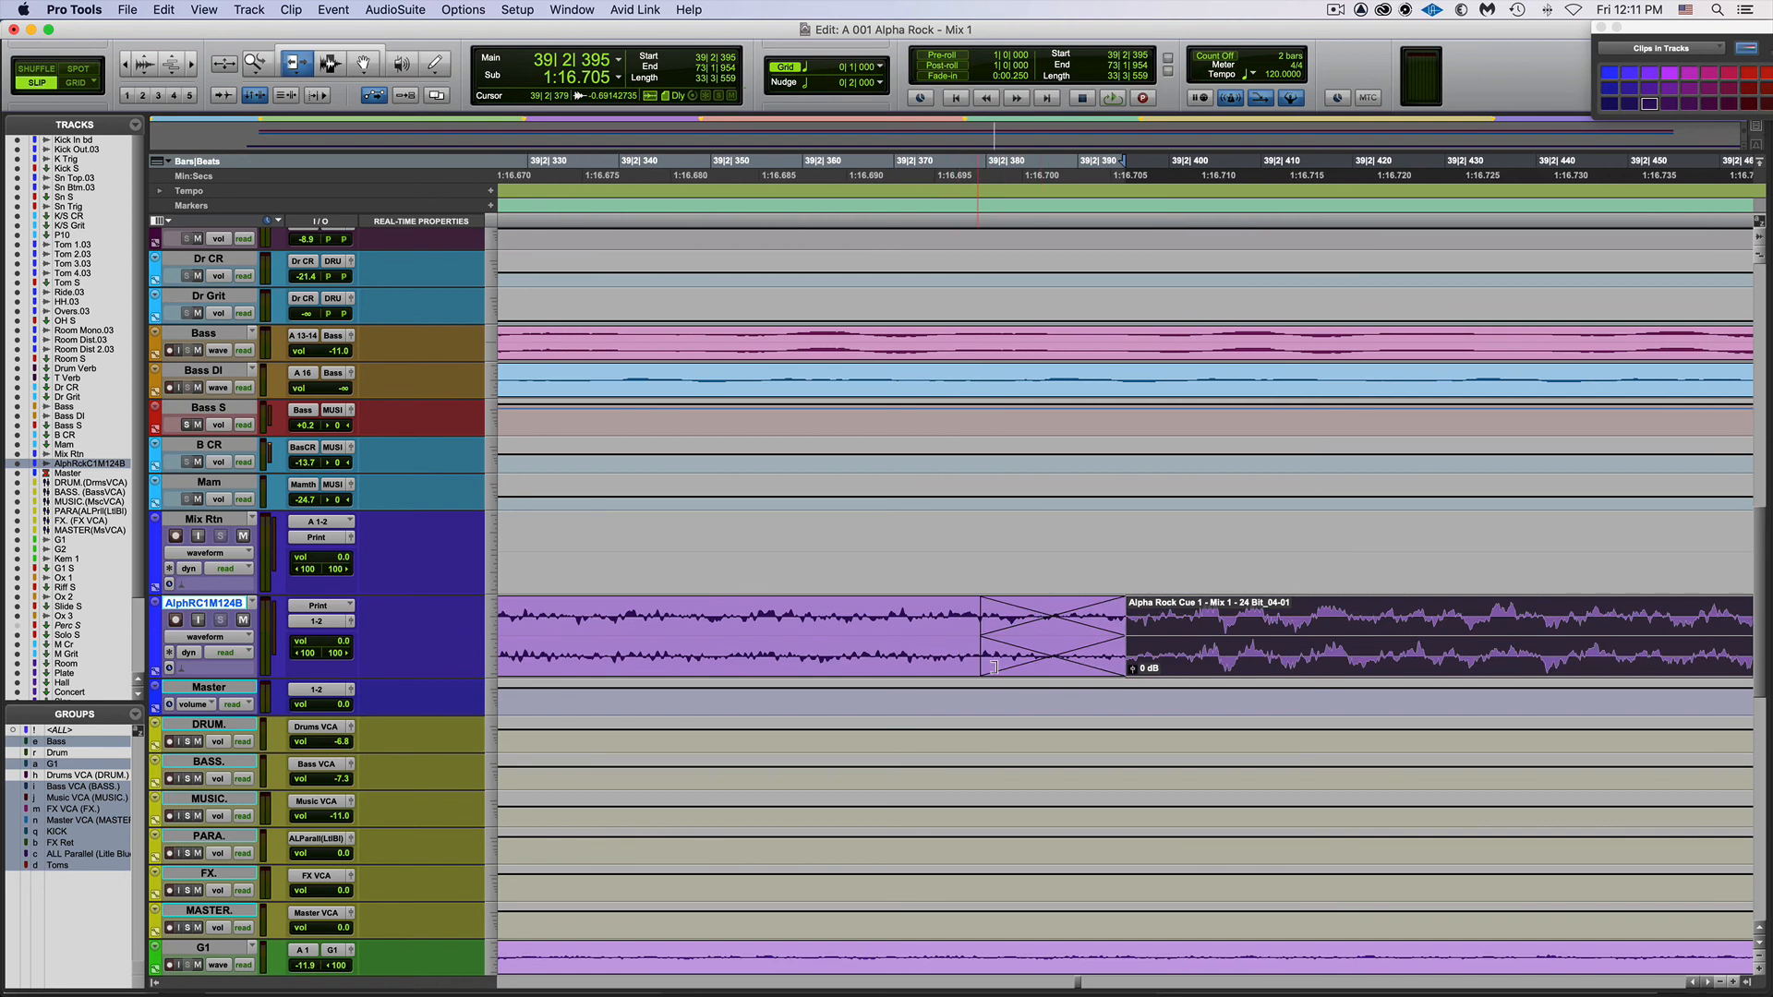
Step: Play the print from 38|2|503 across the moved crossfade to check the transition
key(r)
key(r)
key(r)
key(r)
key(r)
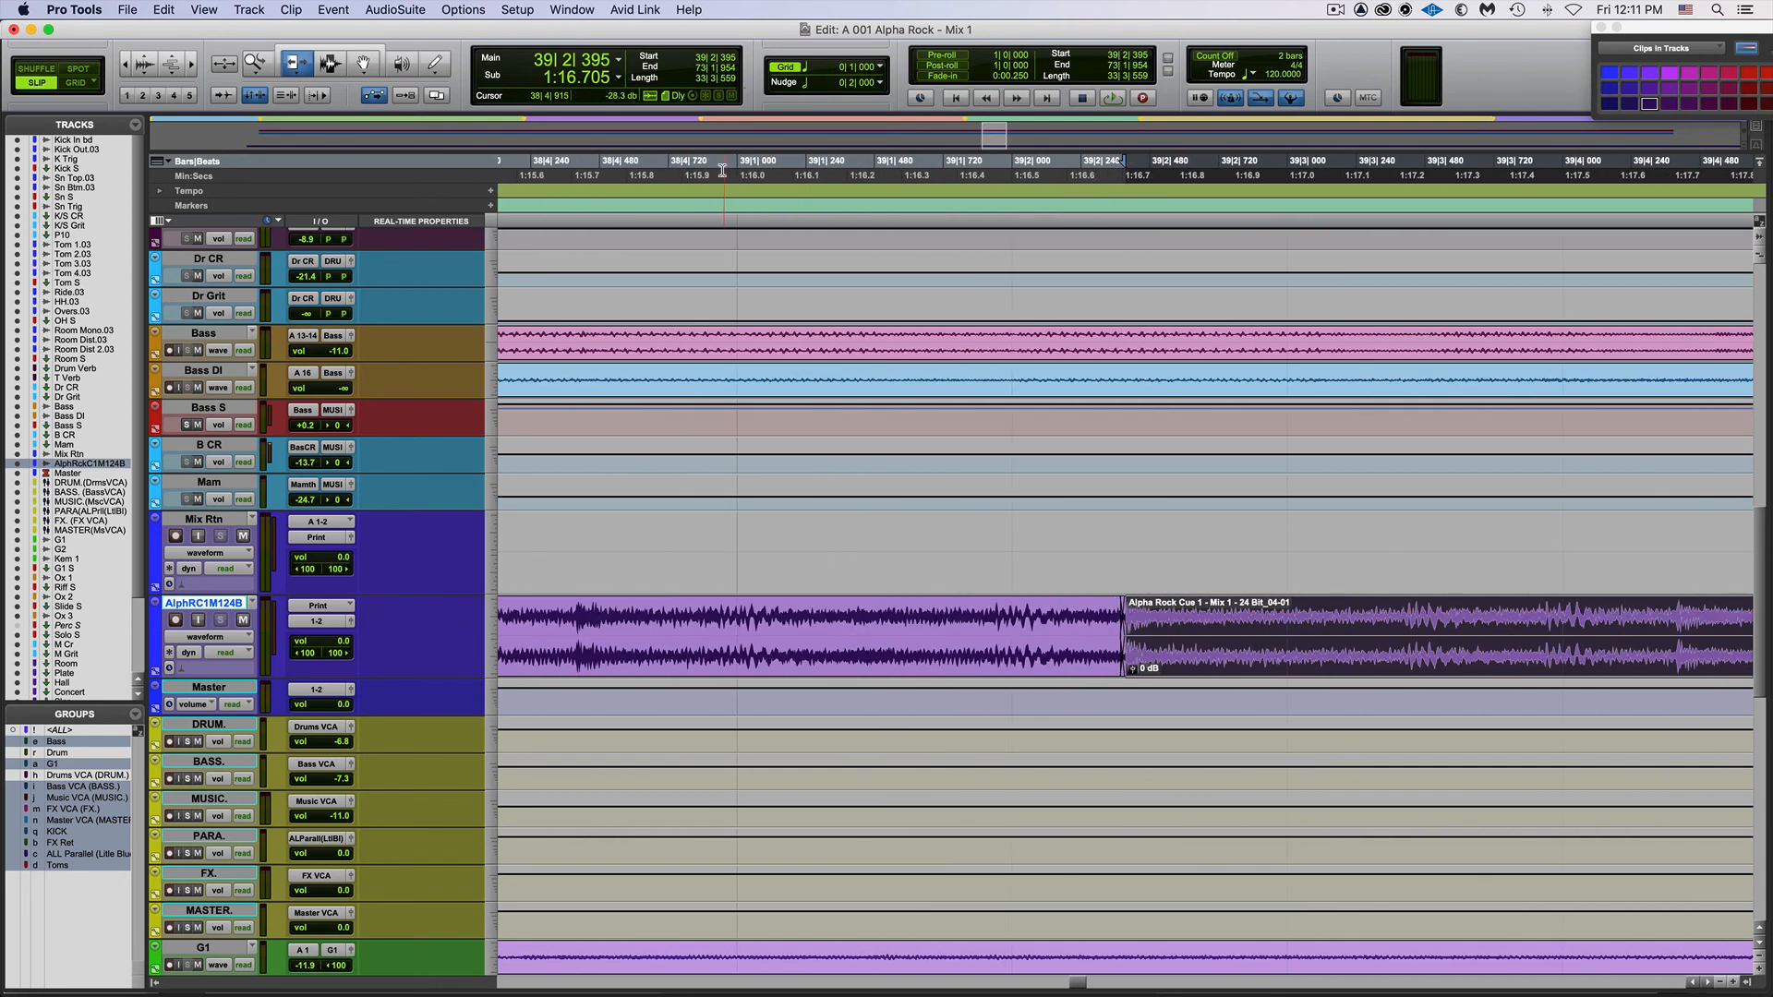
click(993, 222)
key(space)
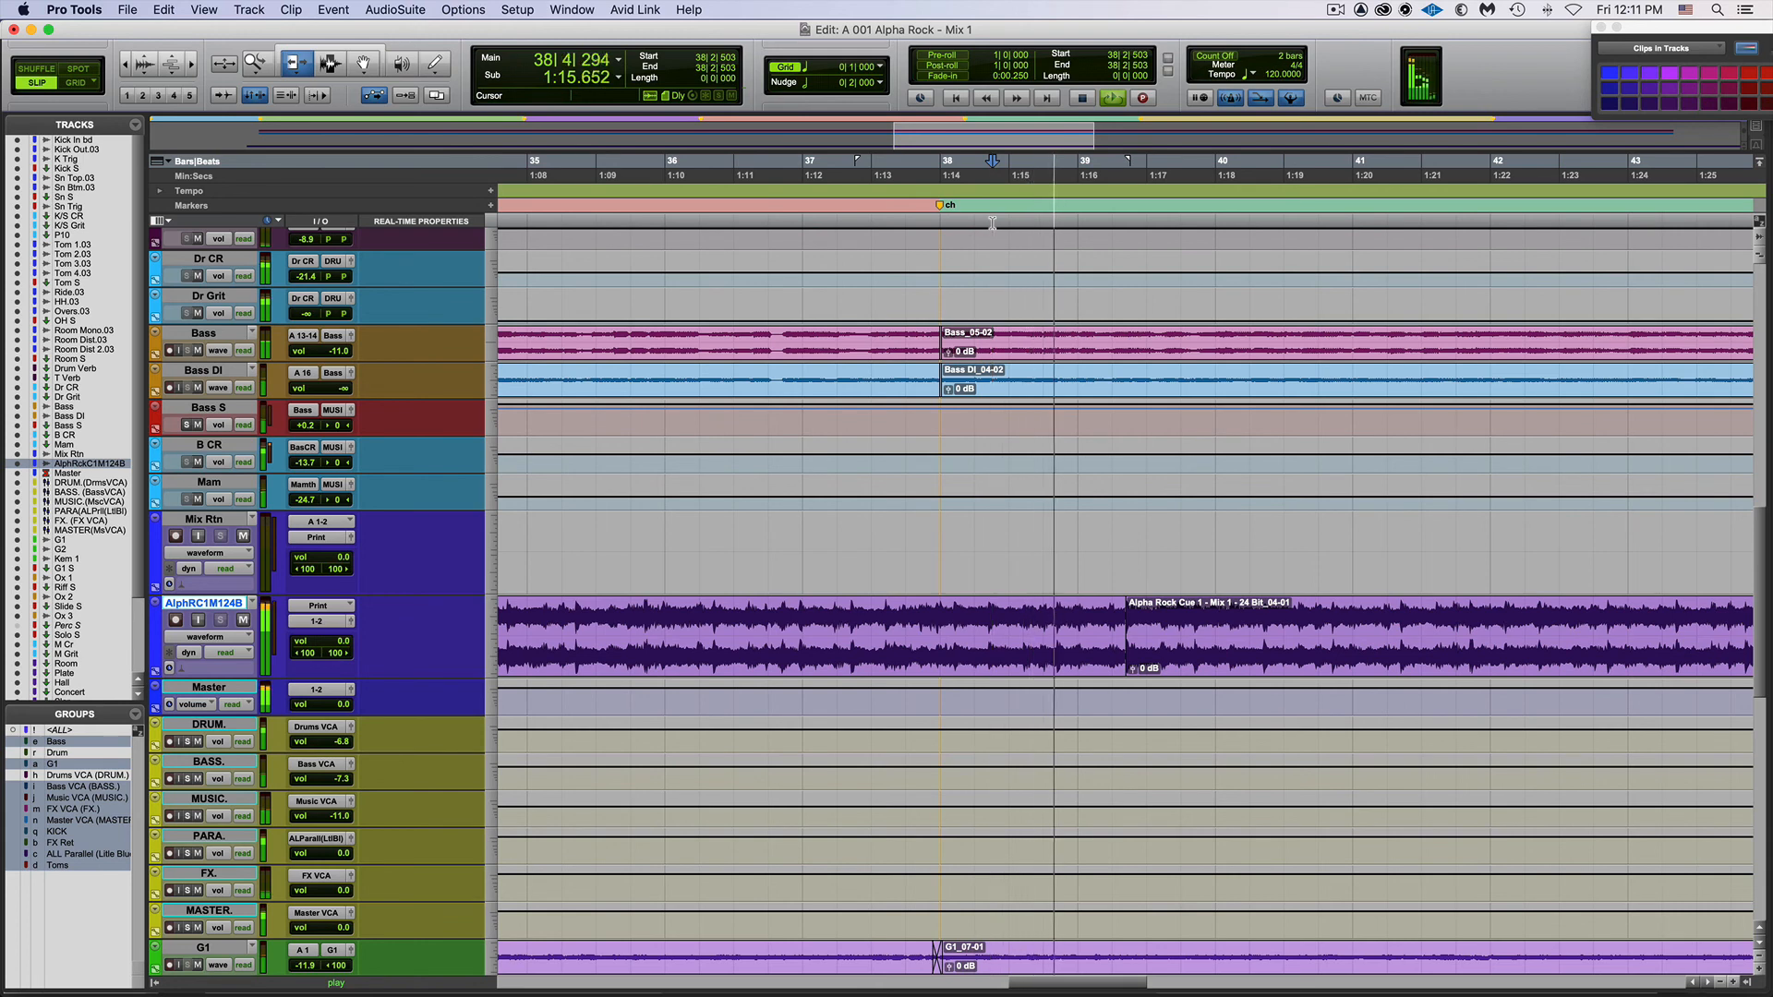
key(space)
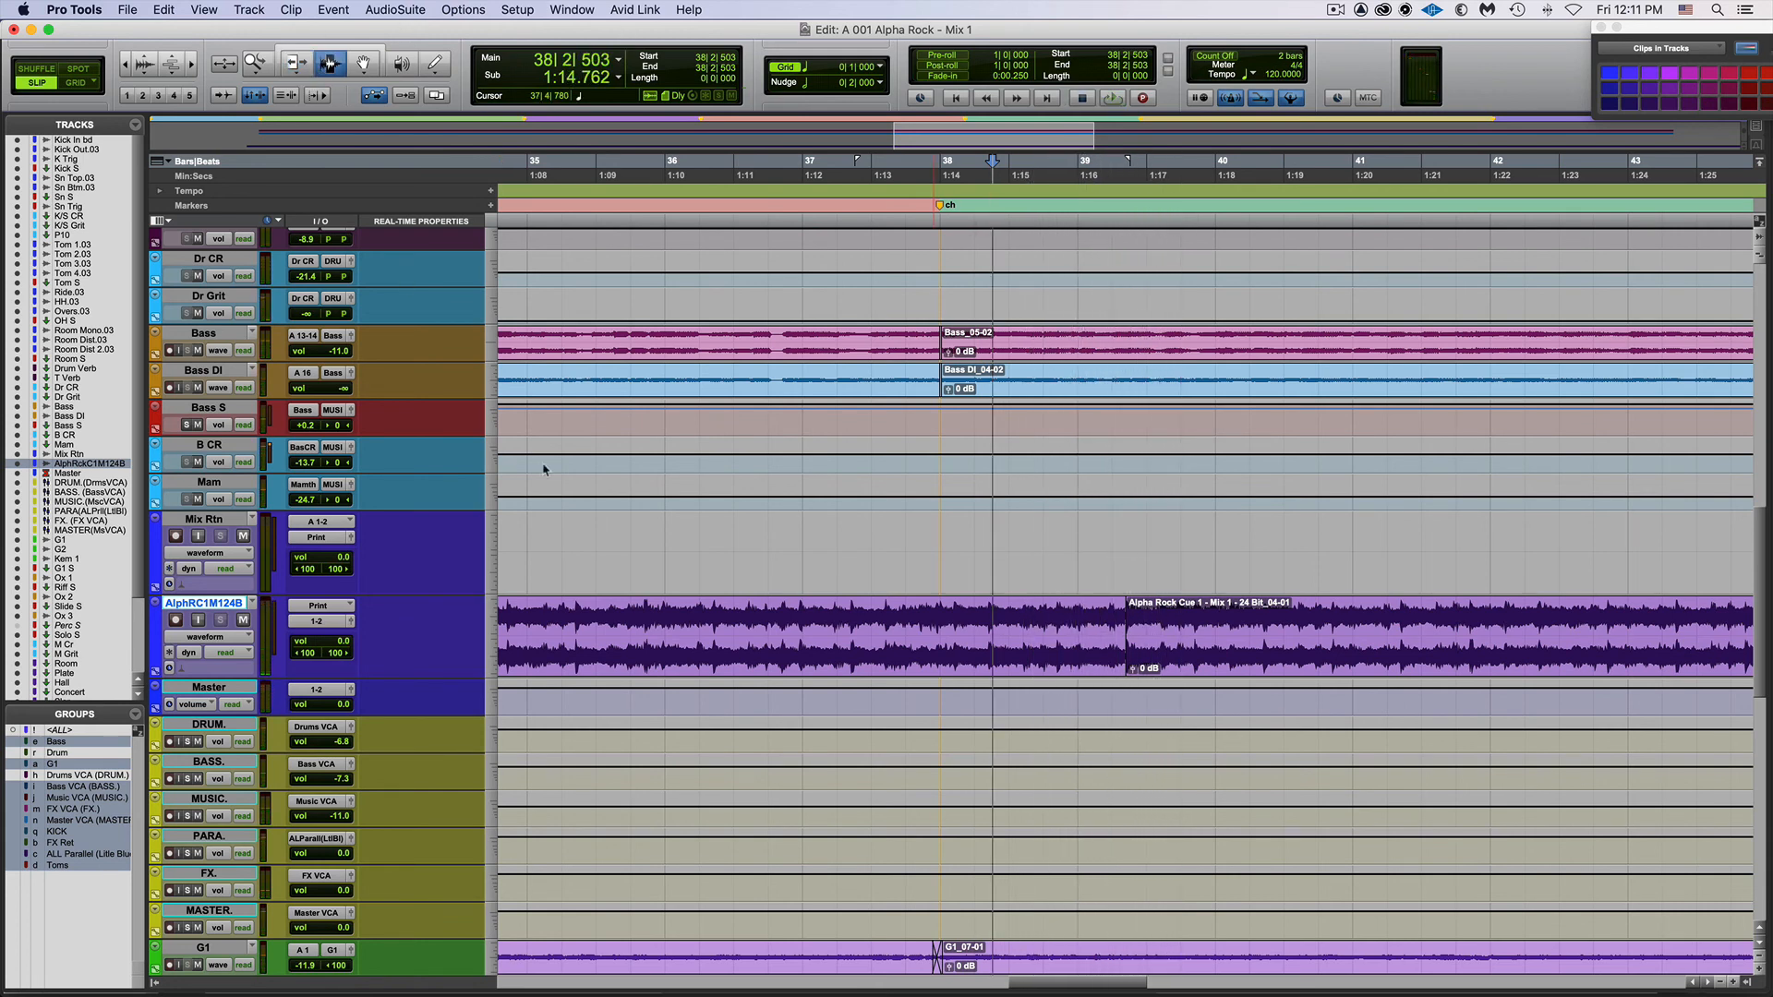
Step: Trim the excess lead-in from the start of the print so the first clip begins at about 5|3|313
key(alt+a)
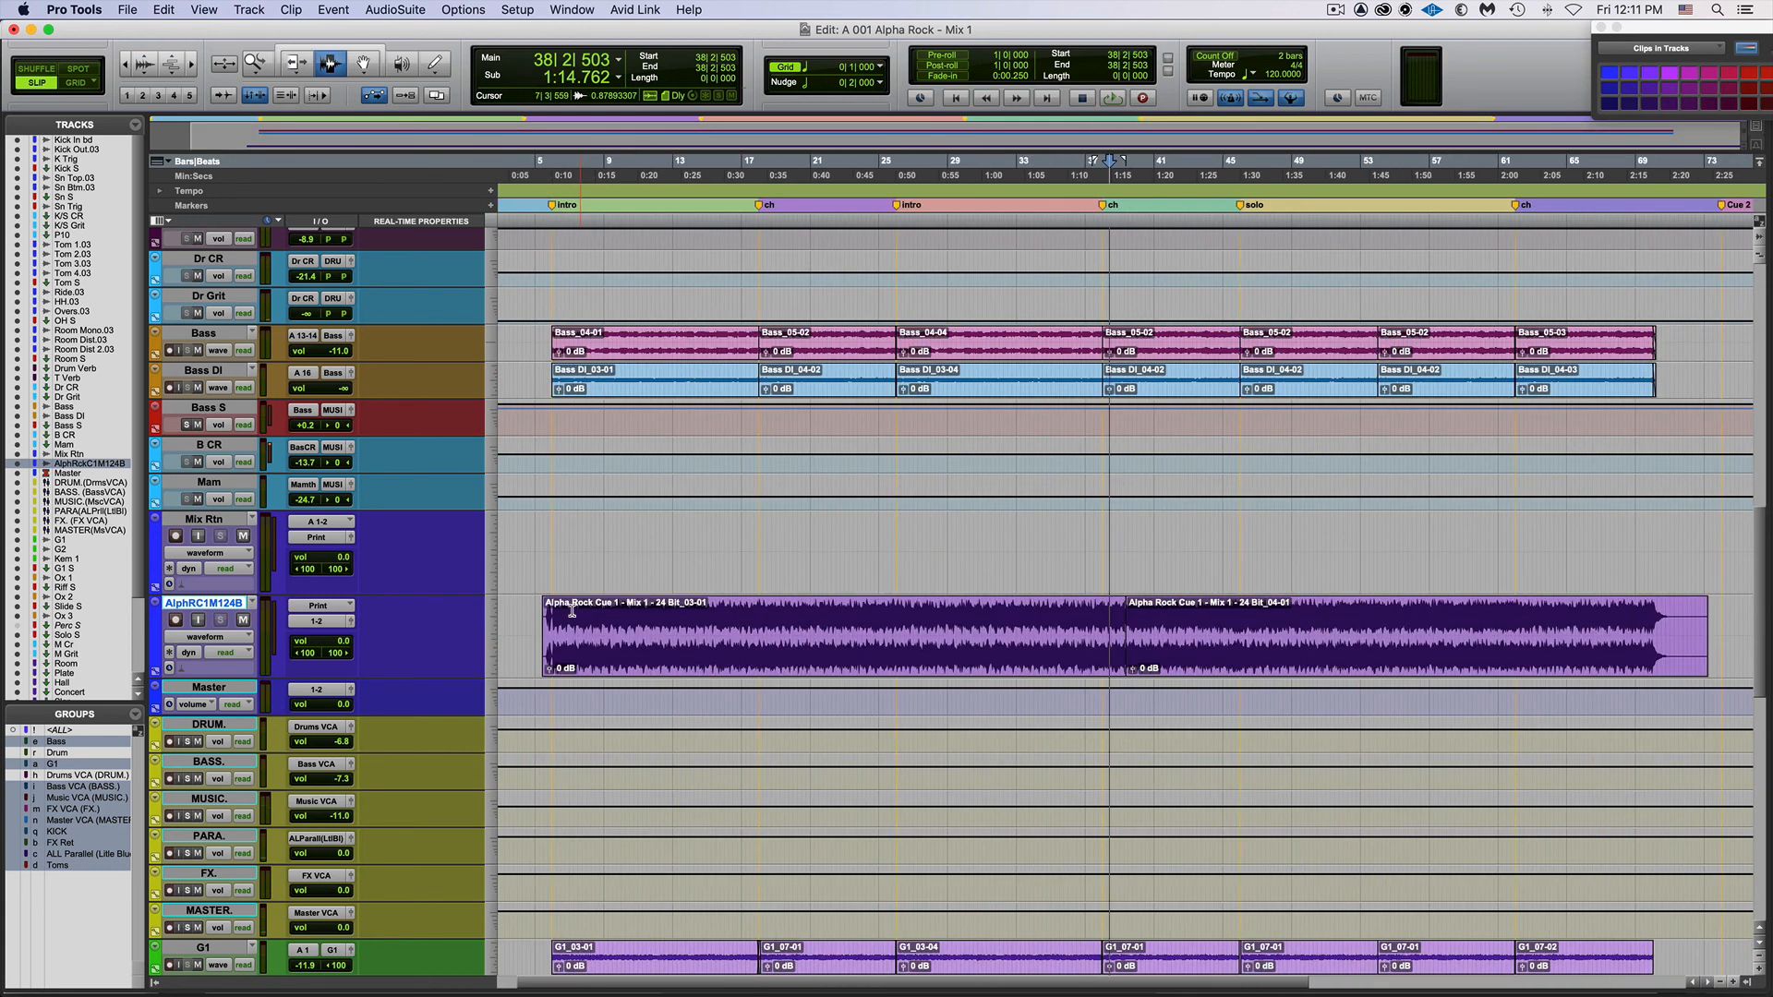
key(t)
key(t)
key(t)
key(t)
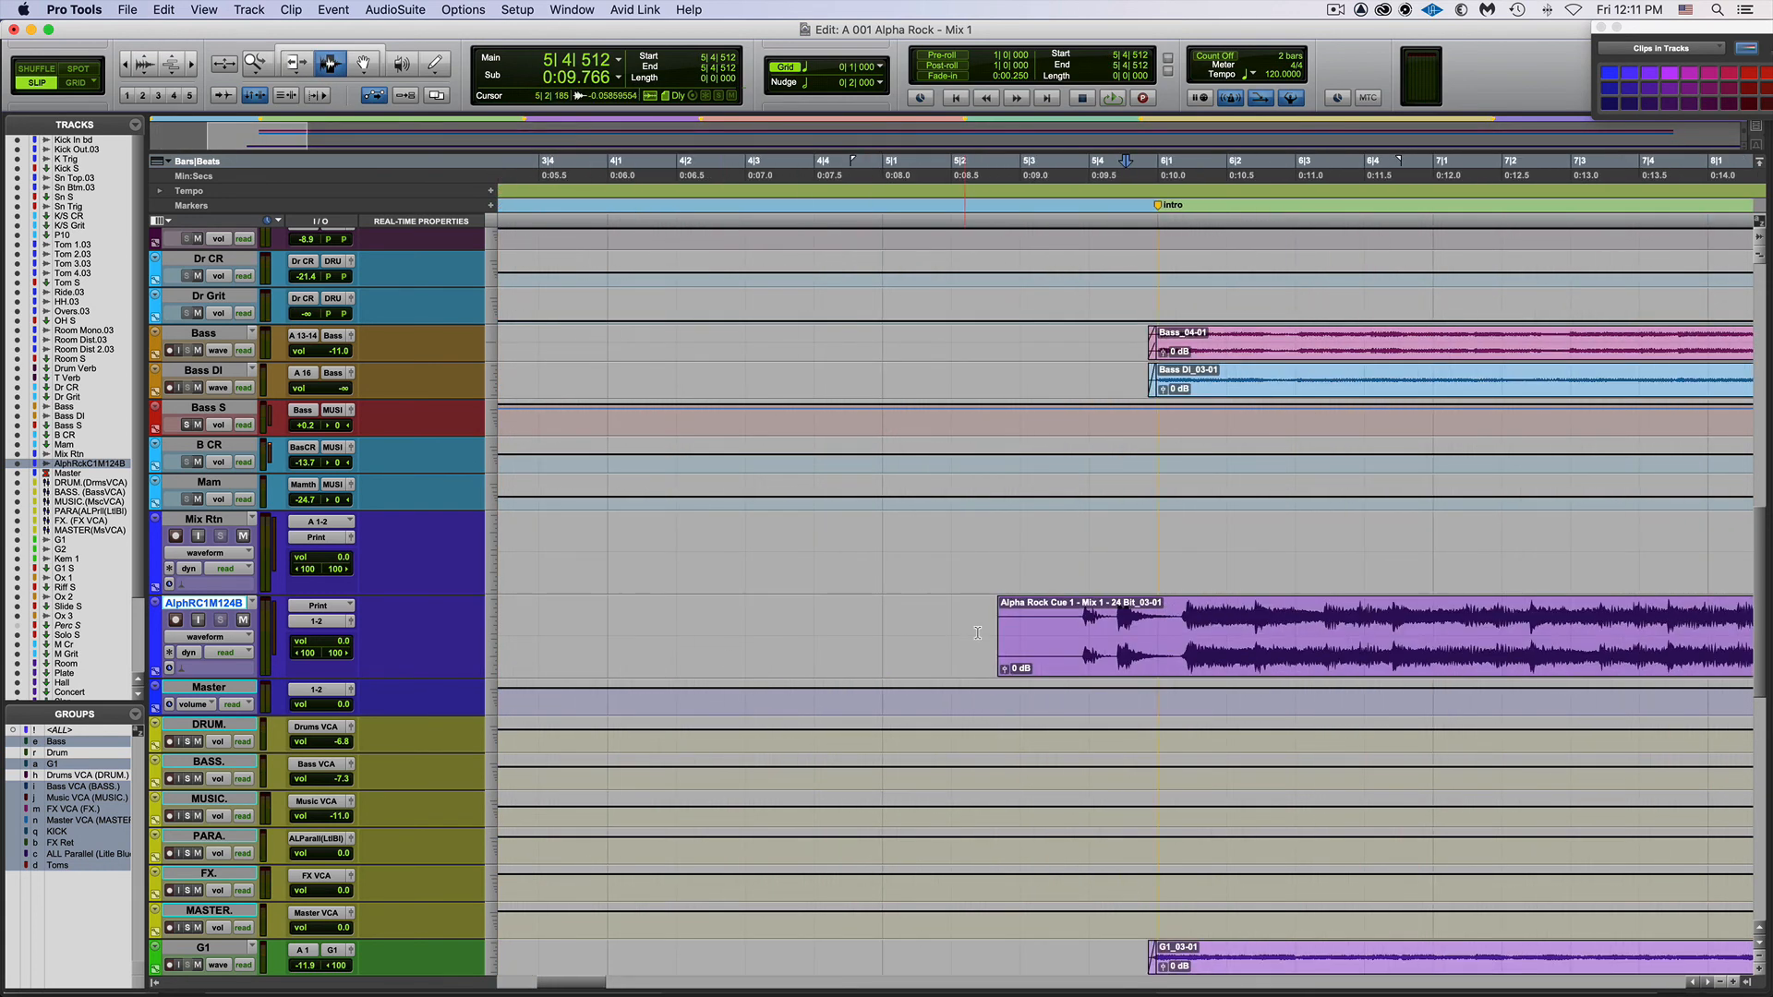
key(Delete)
Step: Apply a standard, equal-gain fade-in to the print's opening, ending at 5|3|856, and play it from 5|3|228
drag(1047, 647, 1060, 643)
key(super+f)
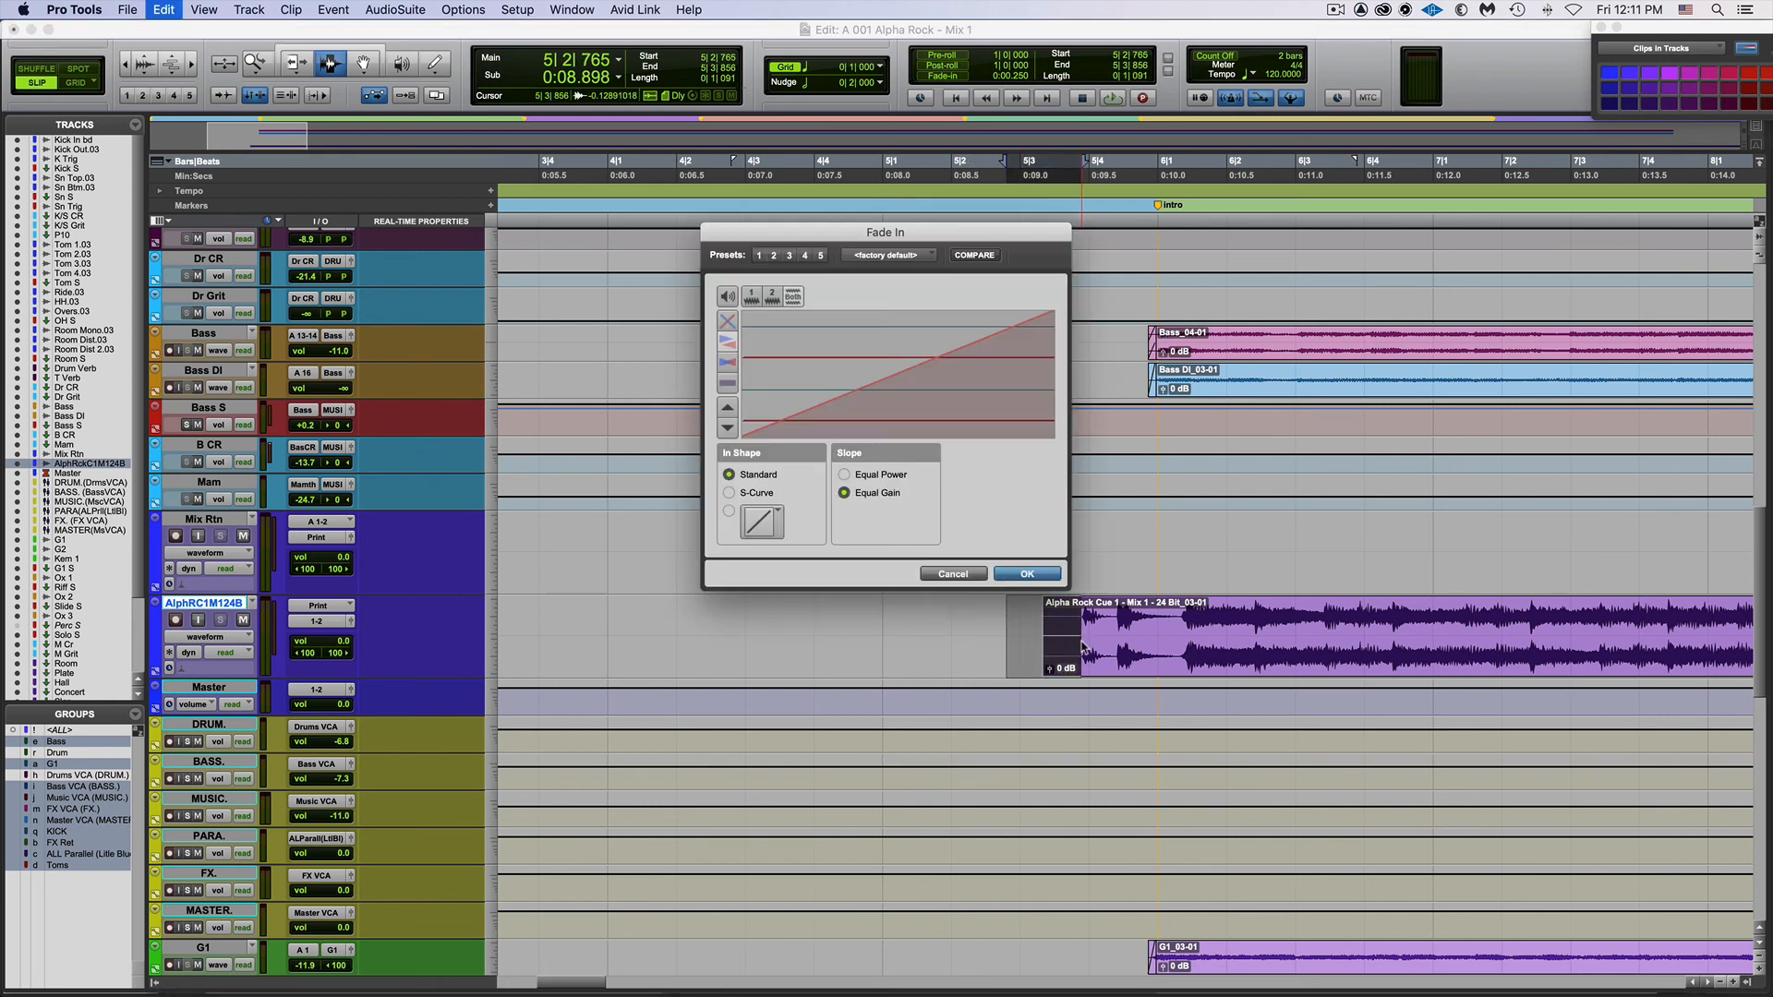
key(Return)
click(1036, 642)
key(space)
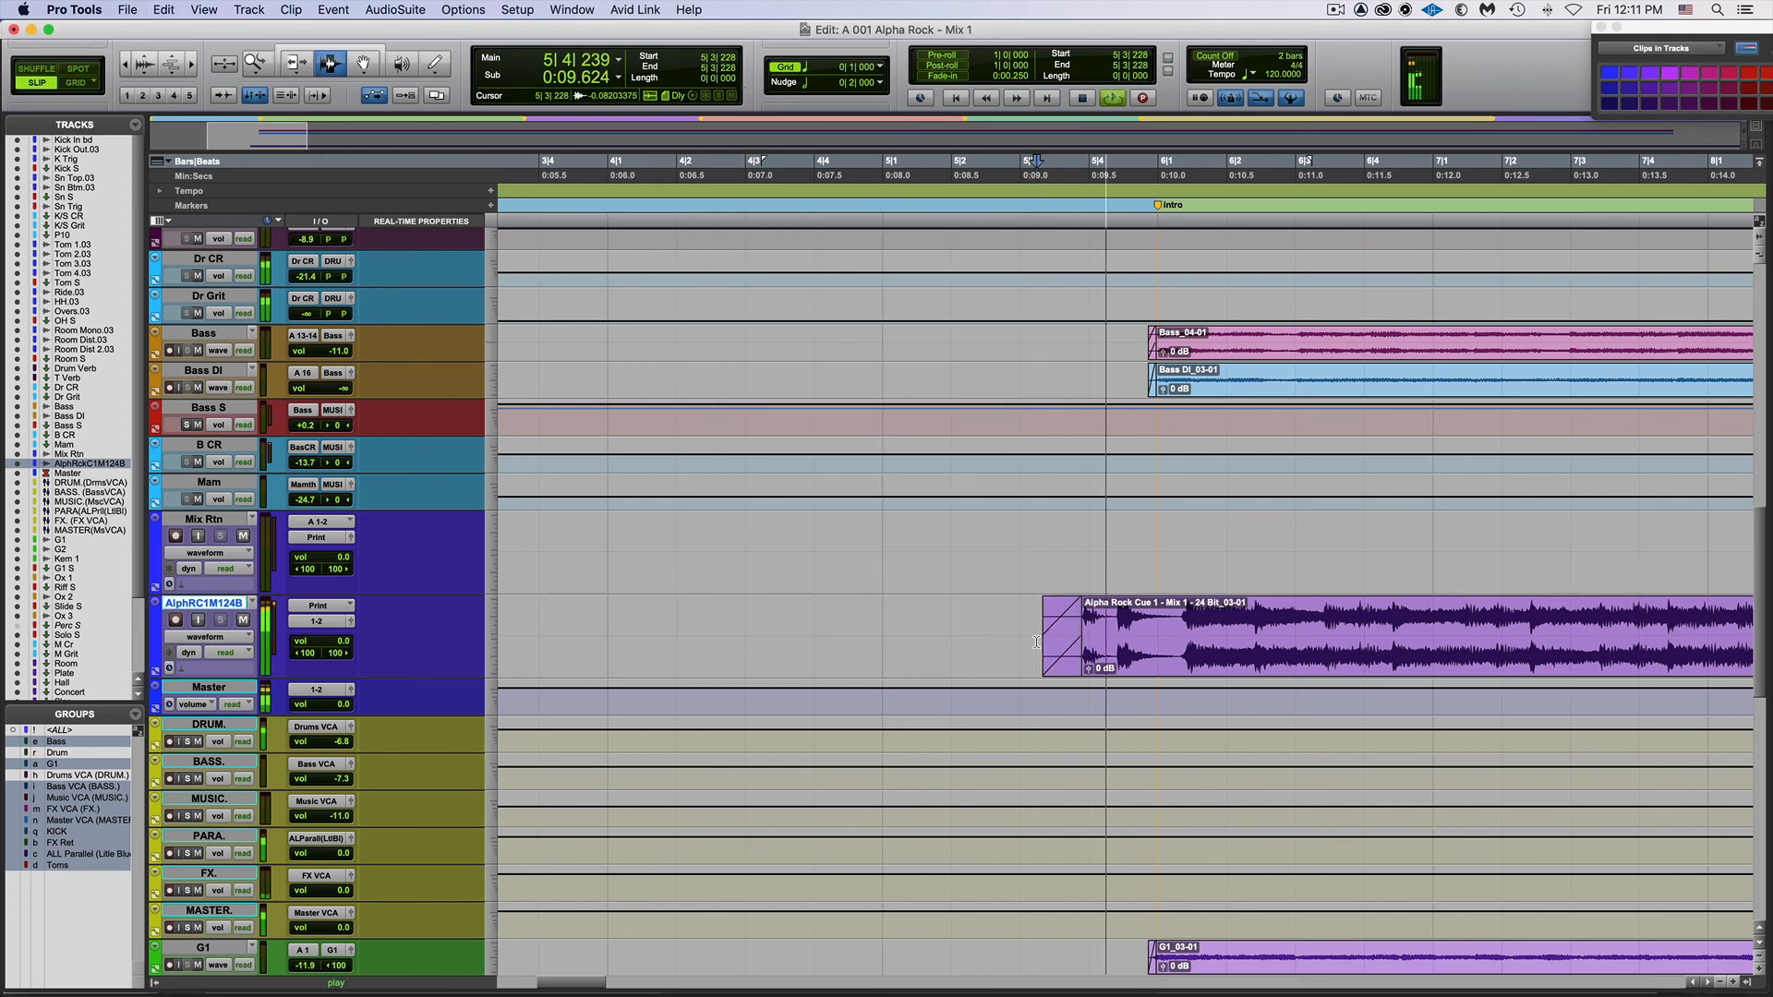
key(space)
Step: Play the print's ending tail from 70|2|094 to judge where the sound dies away
key(r)
key(r)
key(r)
key(r)
key(r)
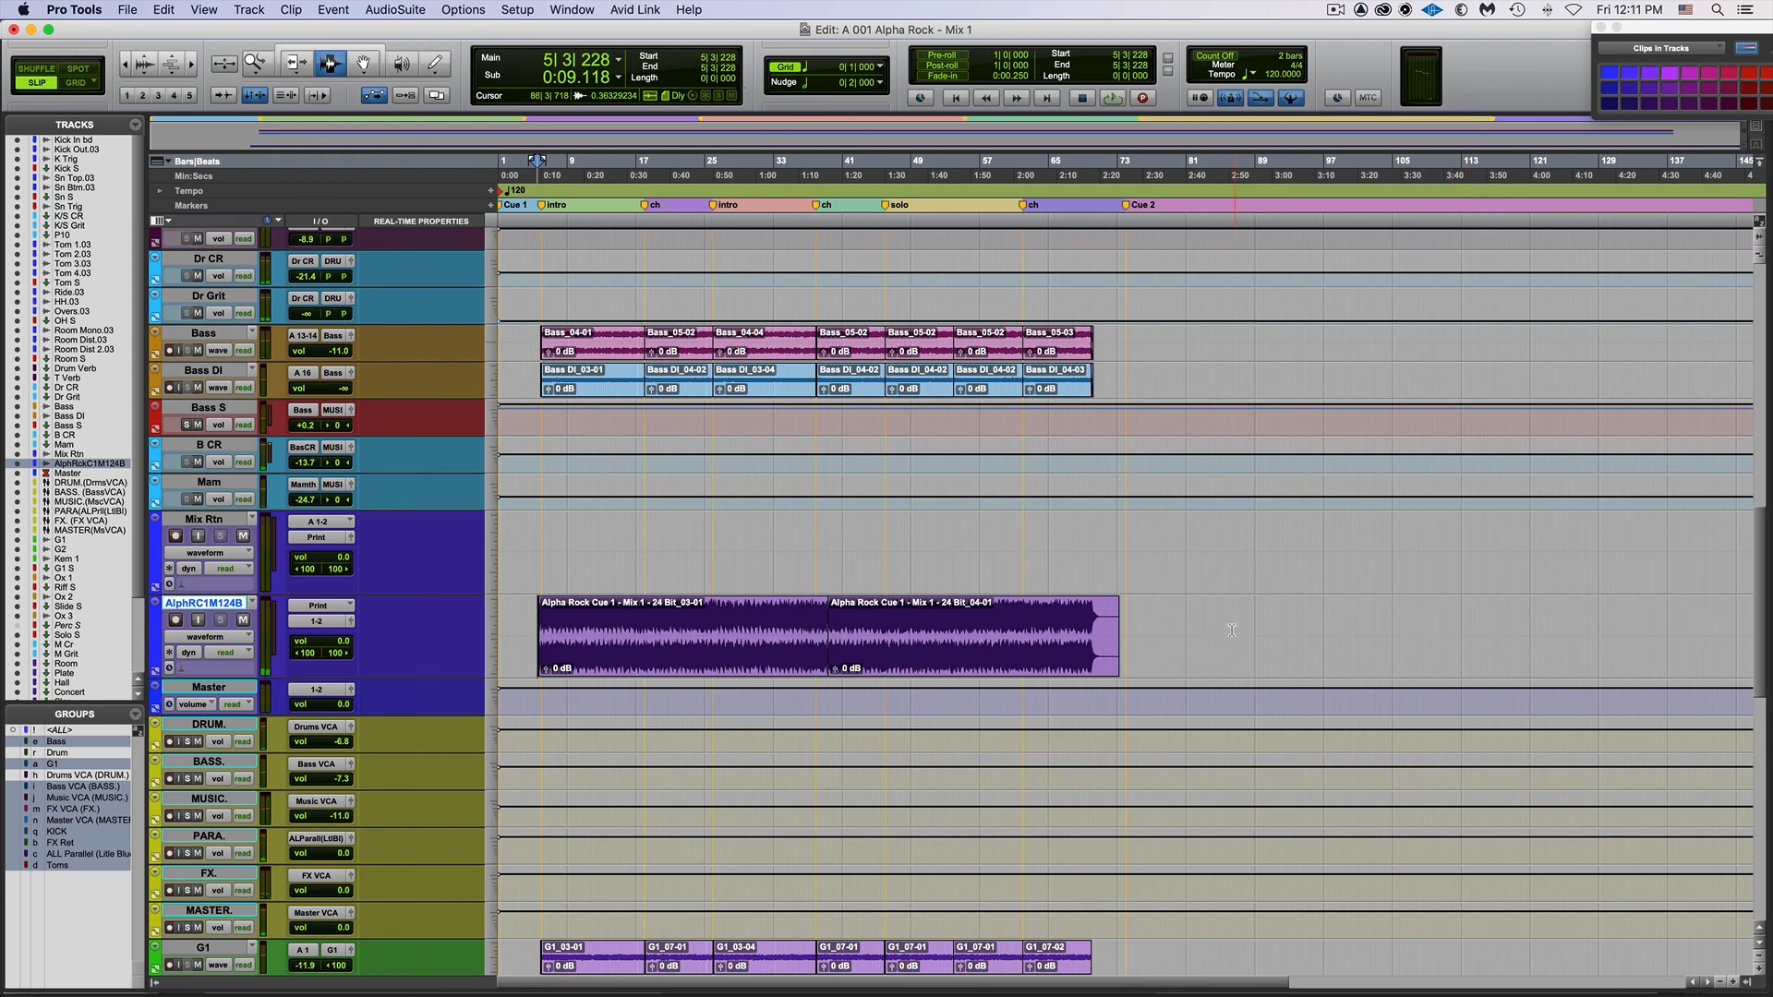
key(t)
key(t)
key(t)
key(t)
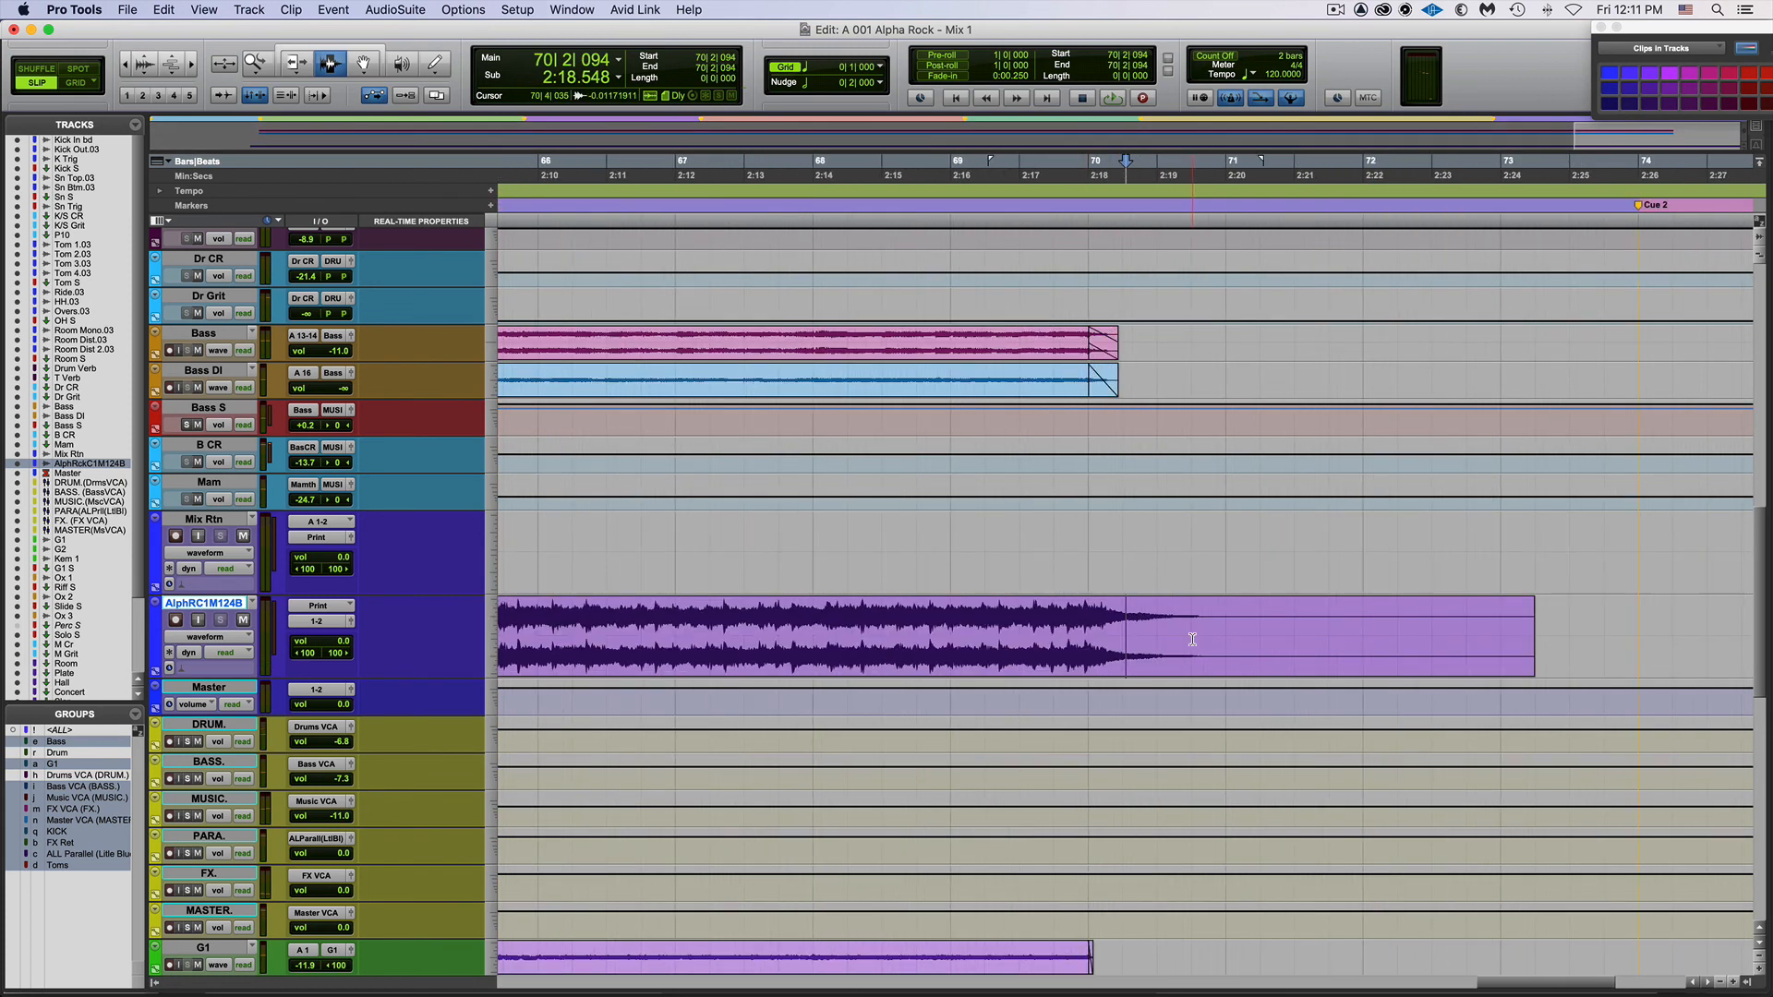
key(space)
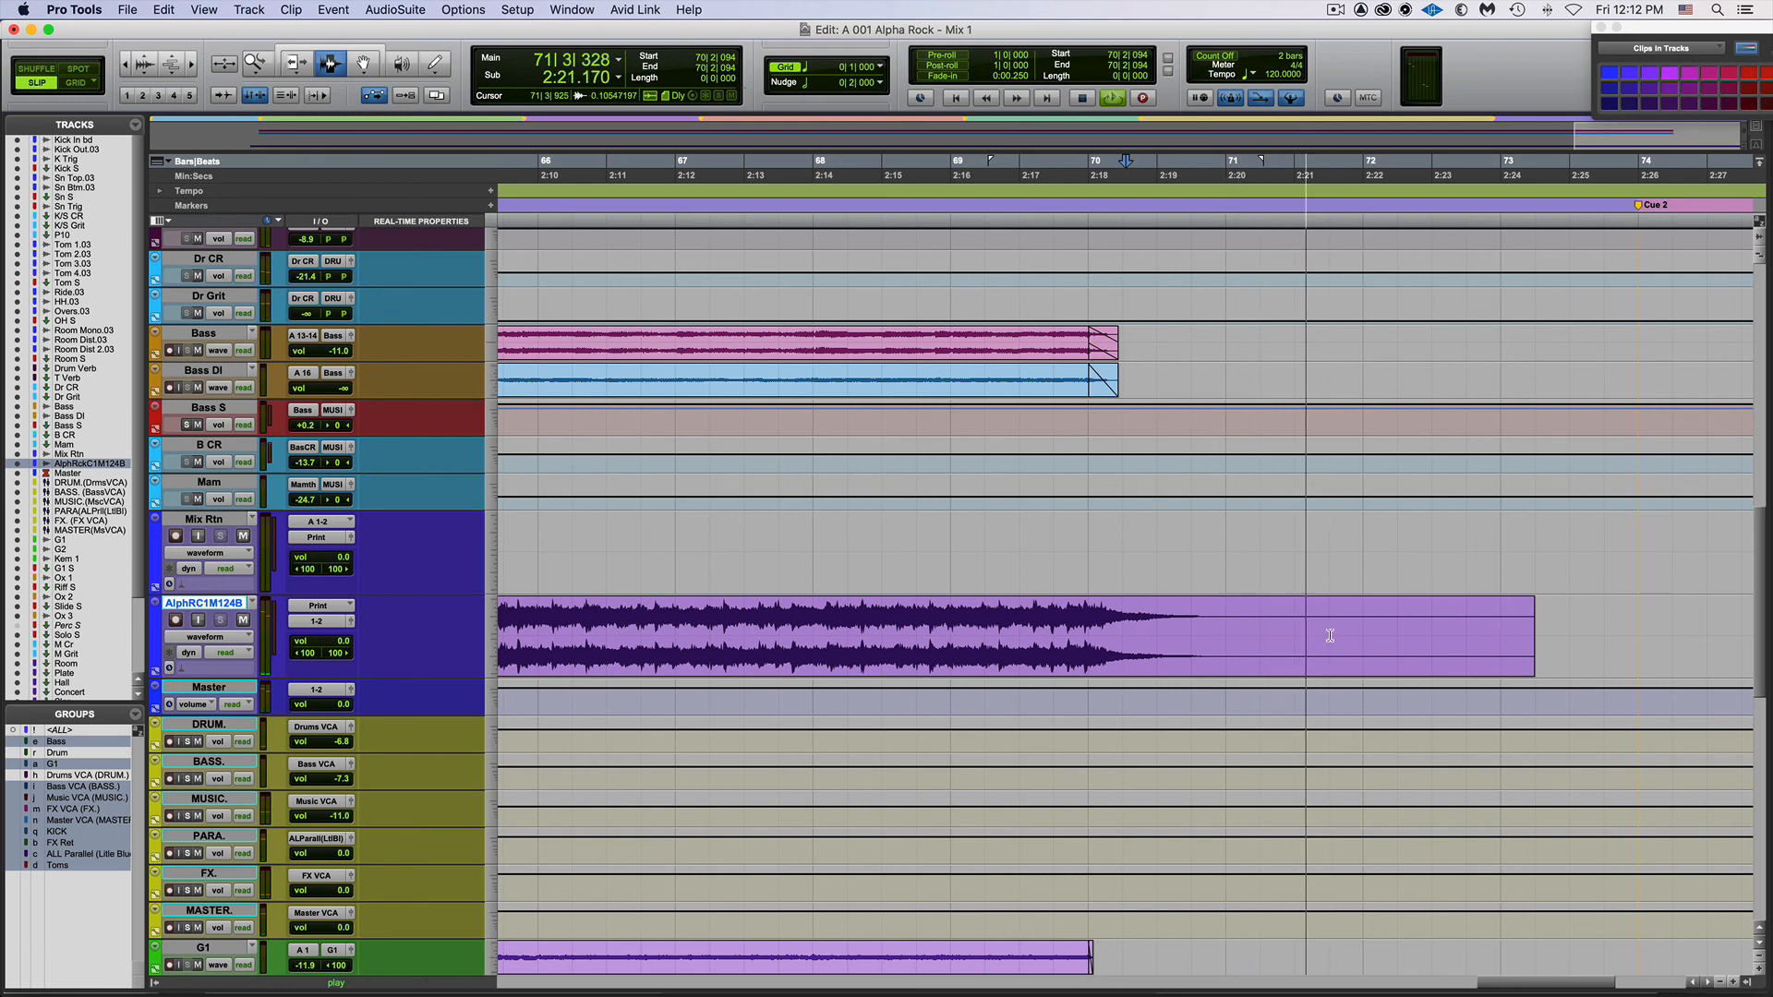
Step: Trim the print's end to about 71|3|900, apply a standard, equal-gain fade-out from 70|1|000, and play the ending
drag(1326, 663, 1101, 643)
key(super+f)
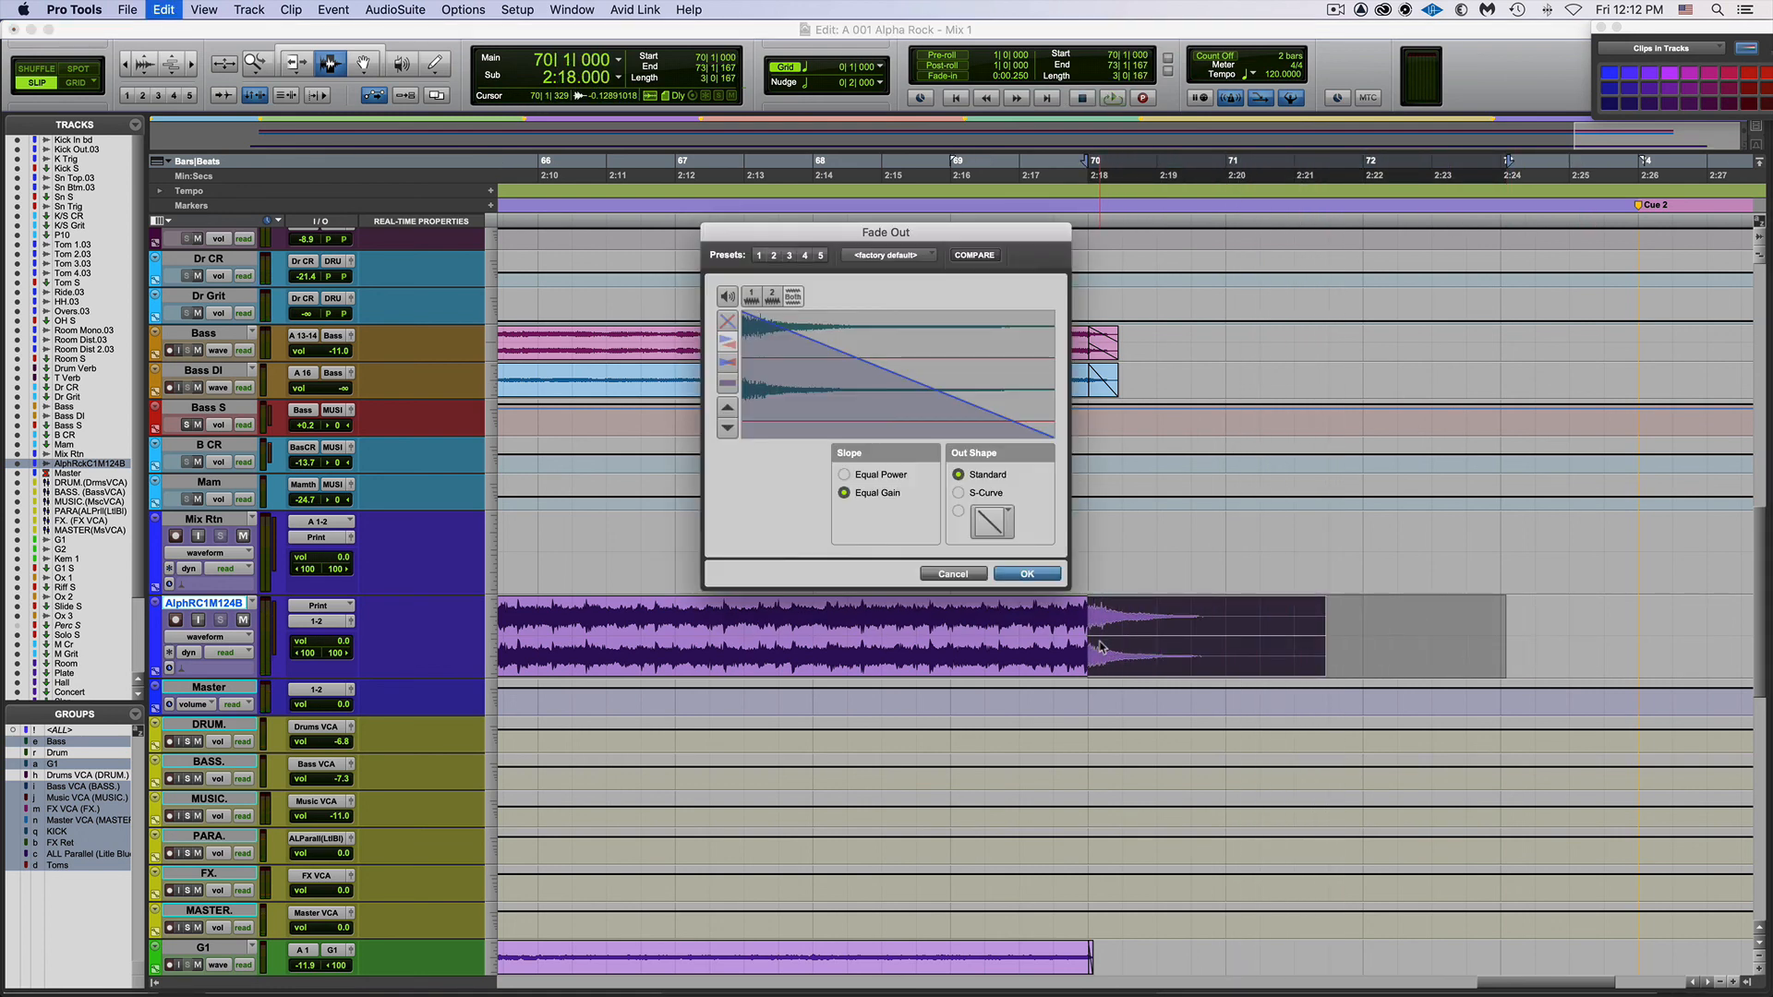
key(Return)
click(1062, 620)
key(space)
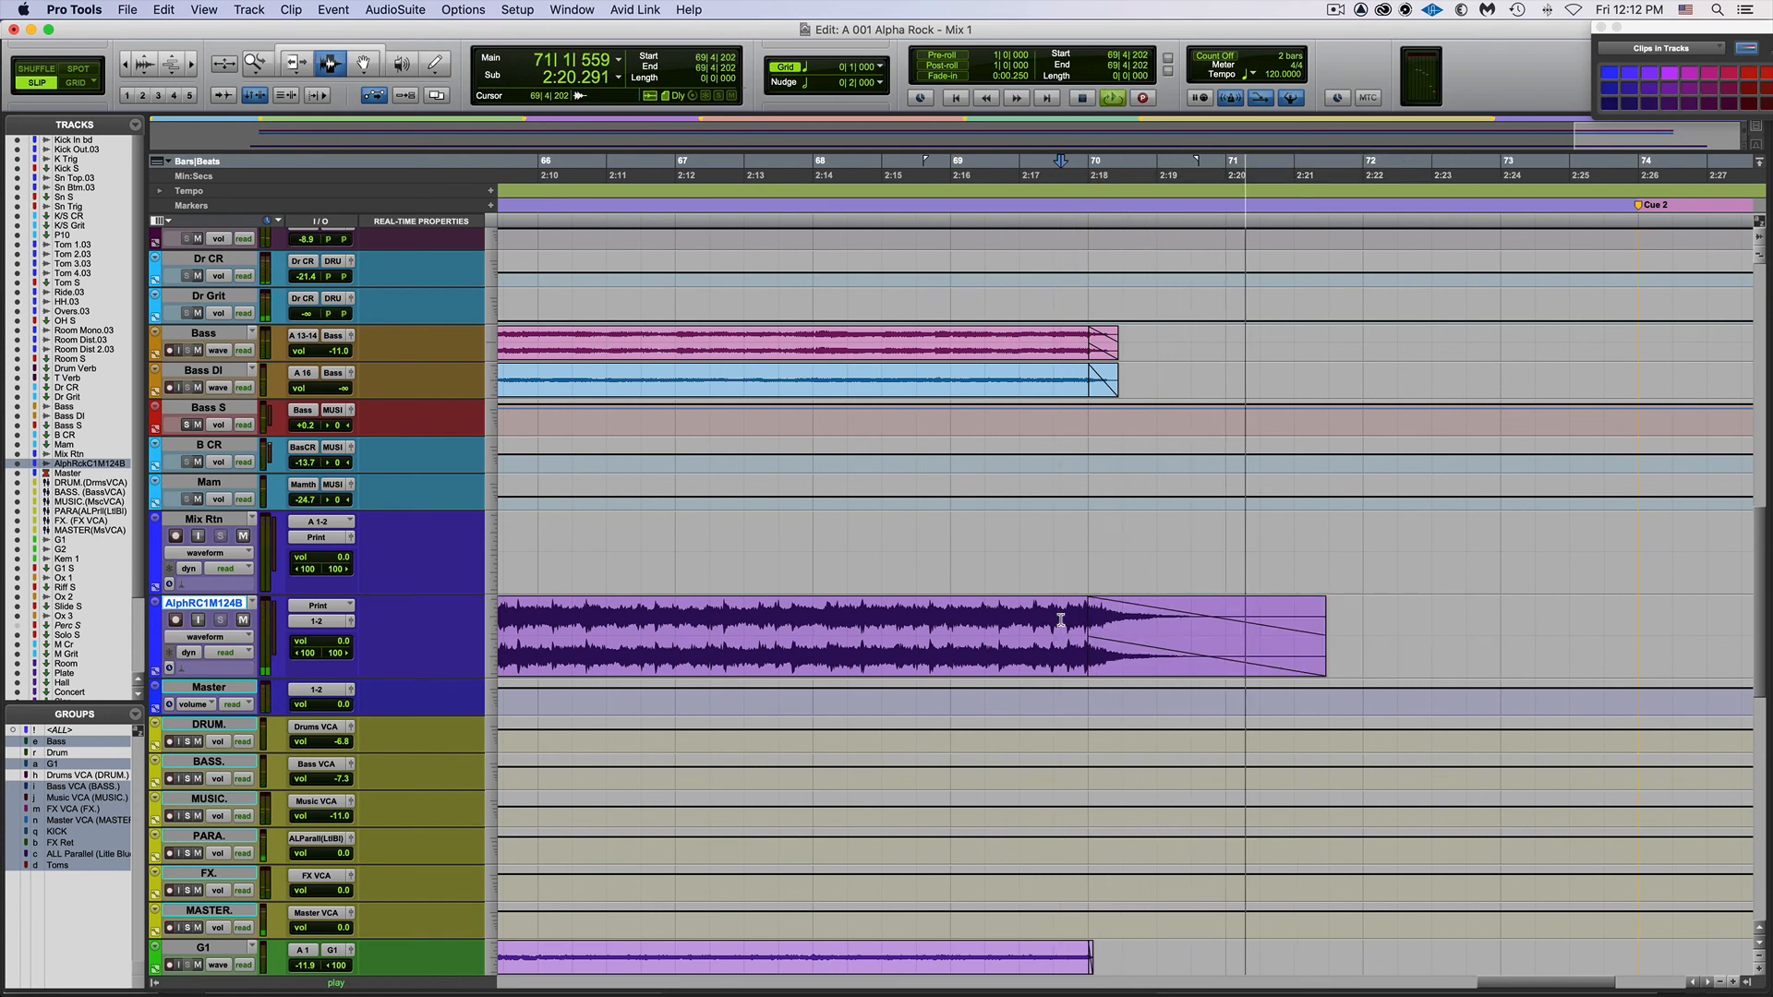
key(space)
Step: Select the entire finished print, both clips and their fades, from 5|3|313 to 71|3|900
key(r)
key(r)
key(r)
key(r)
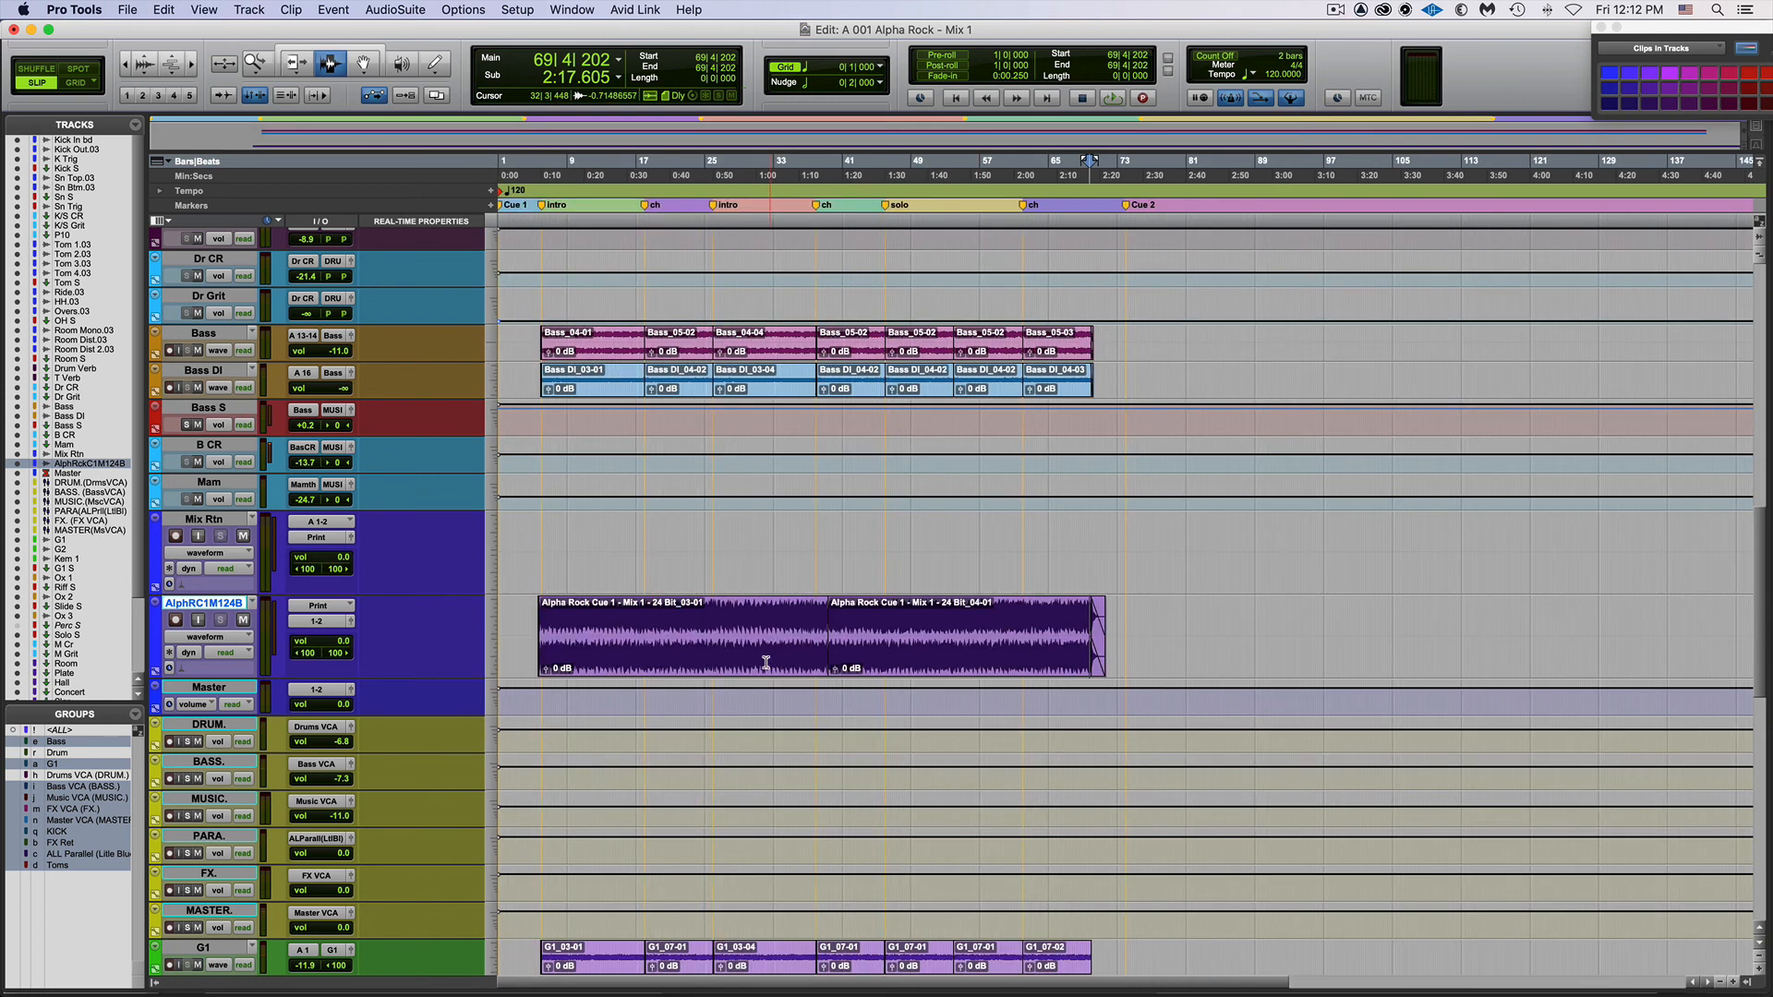
double_click(669, 640)
shift+click(944, 643)
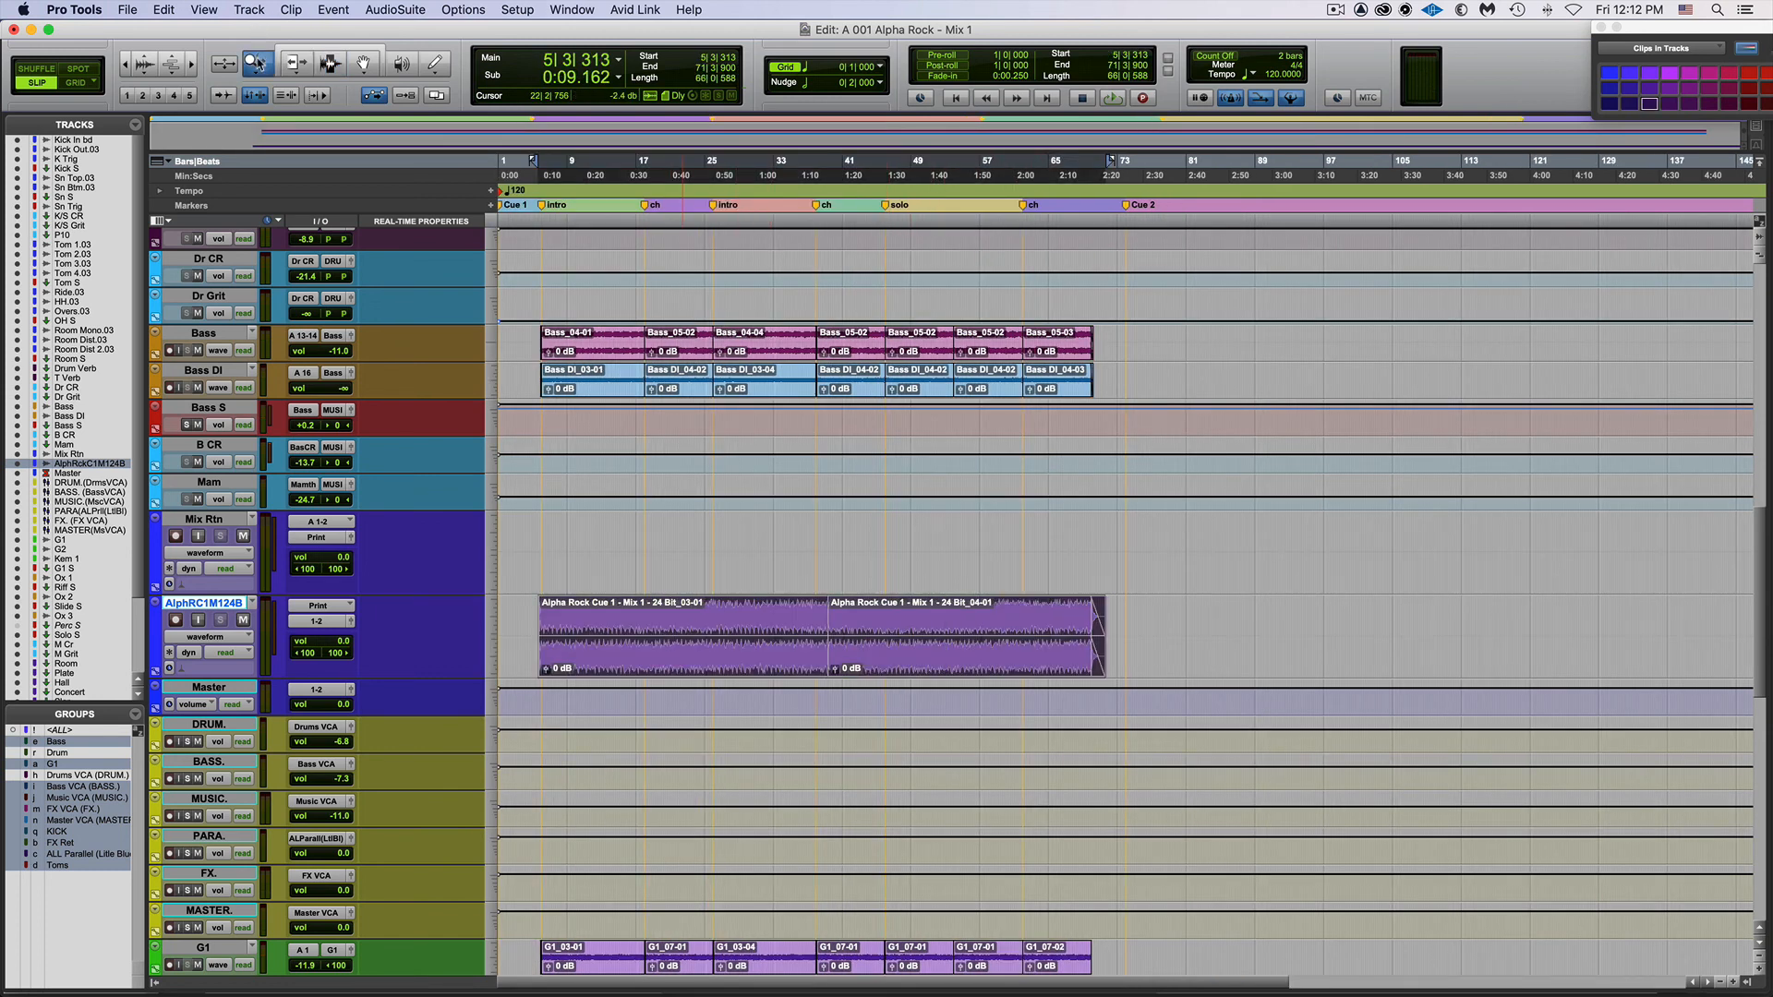
key(t)
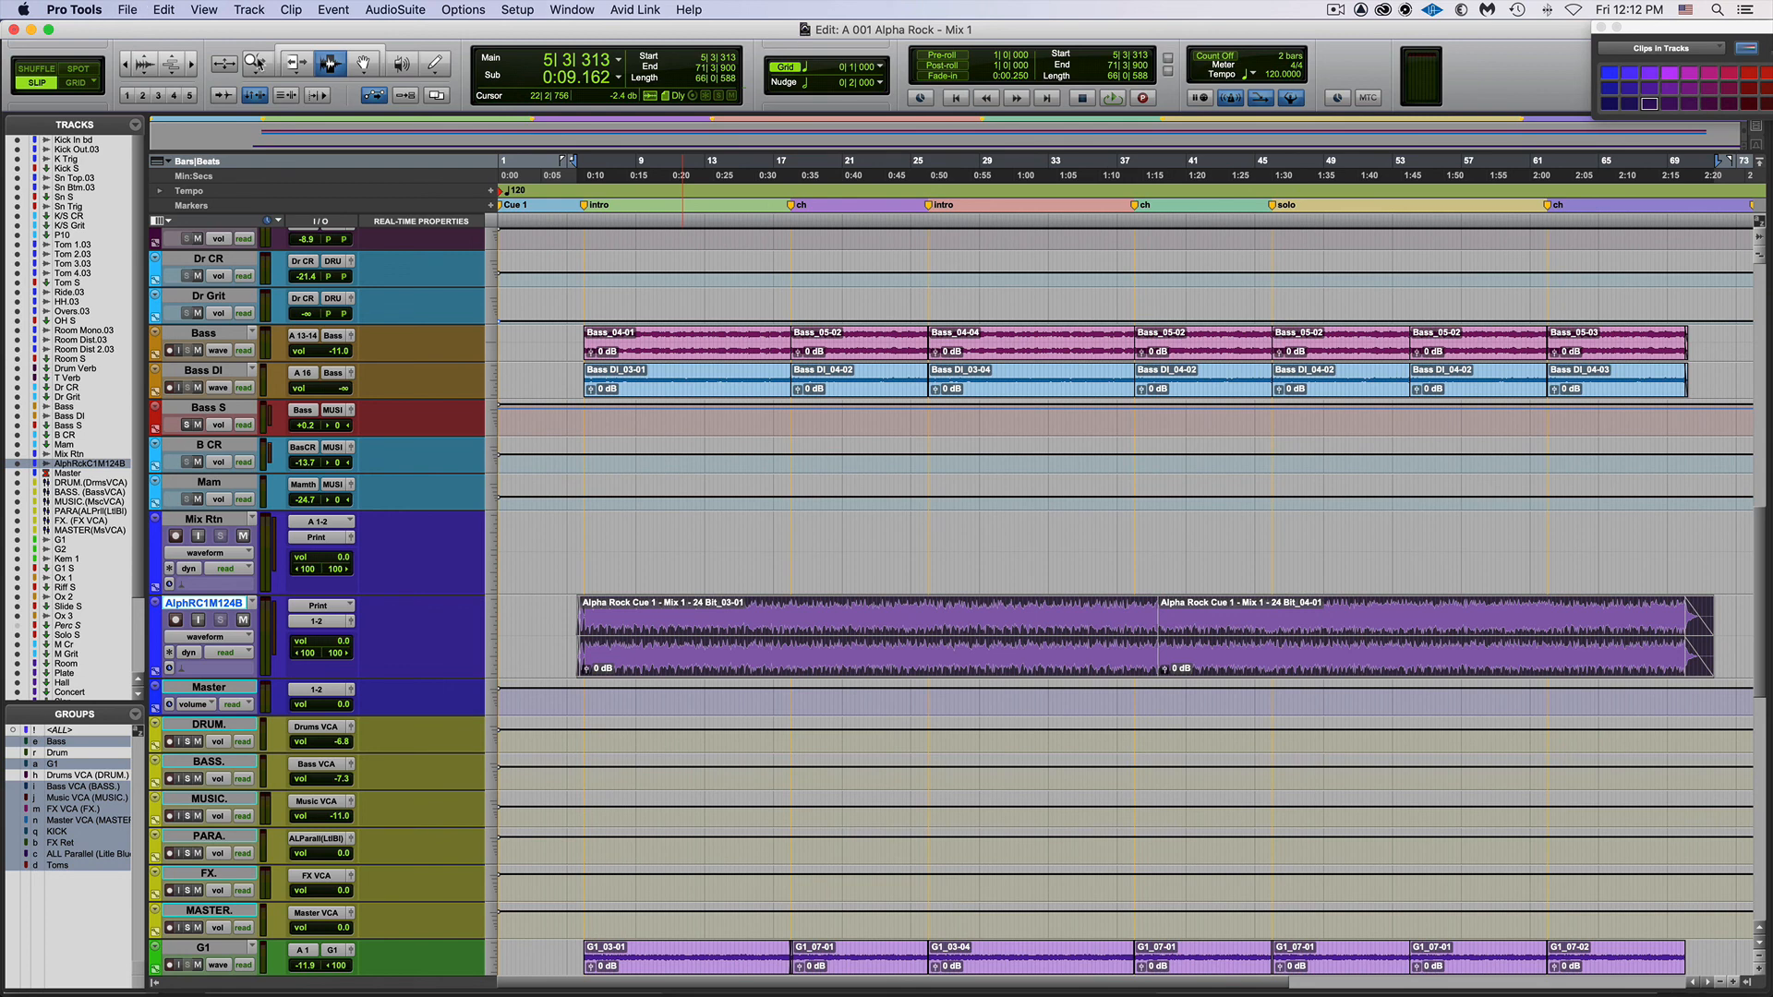
click(1336, 13)
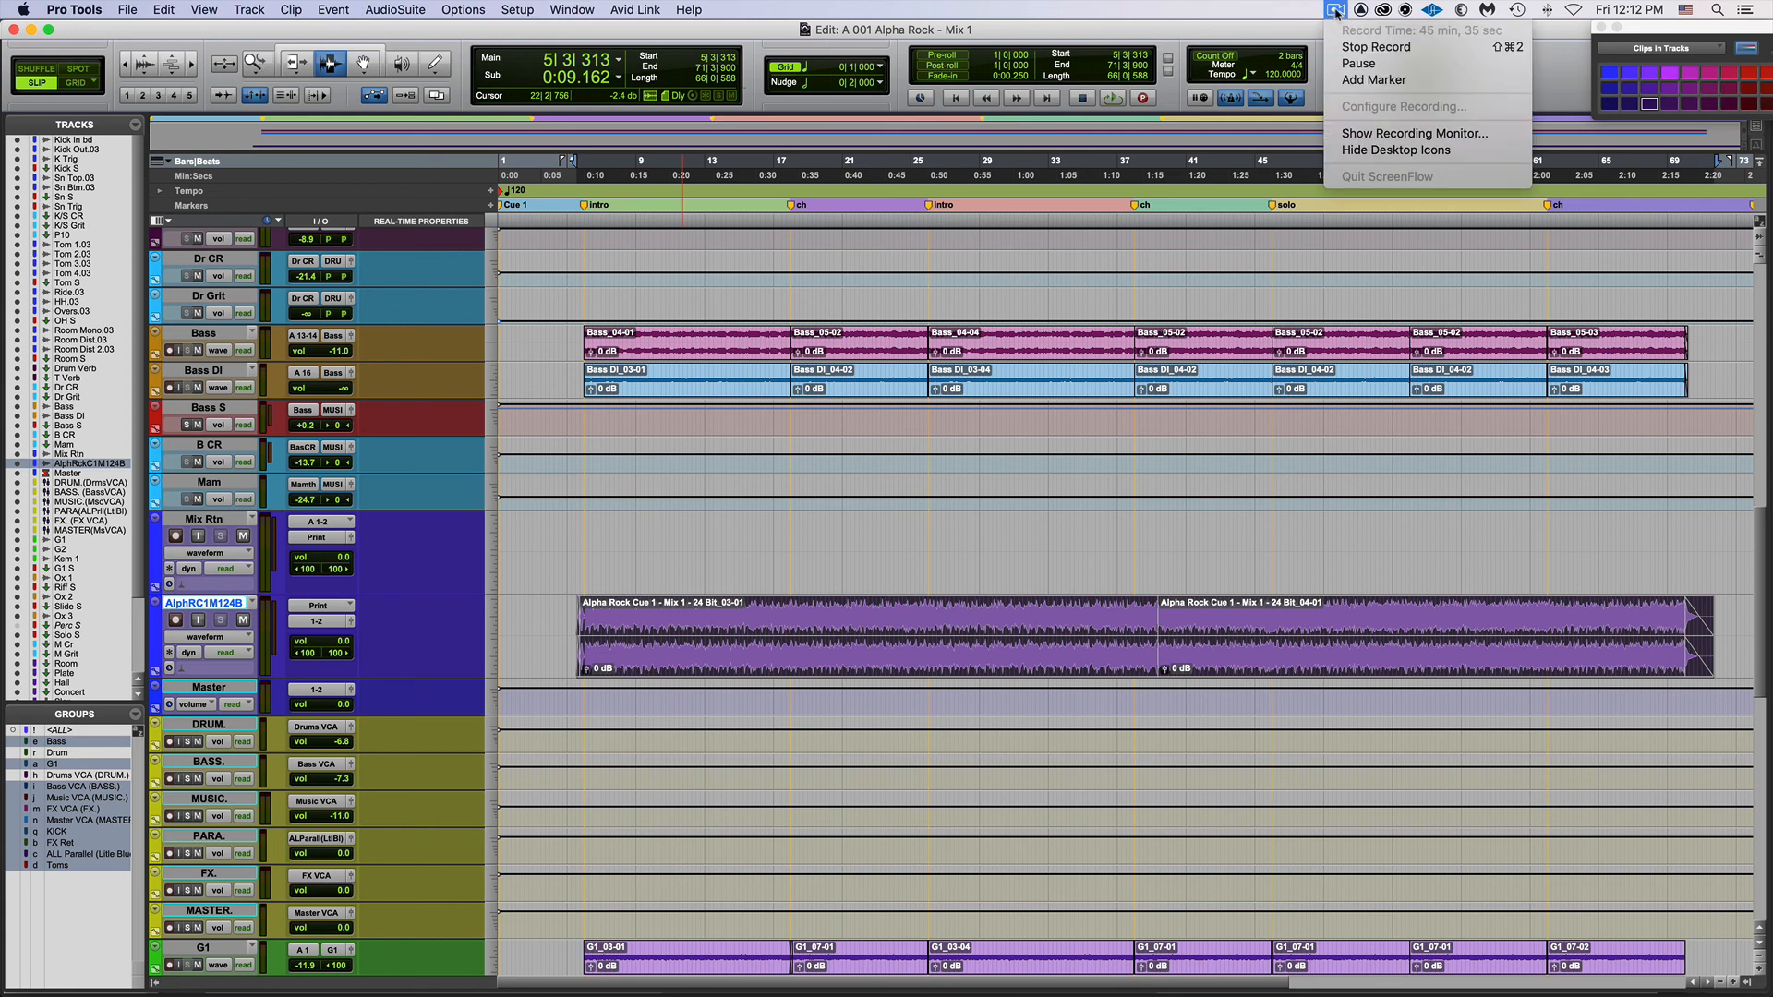
click(1272, 34)
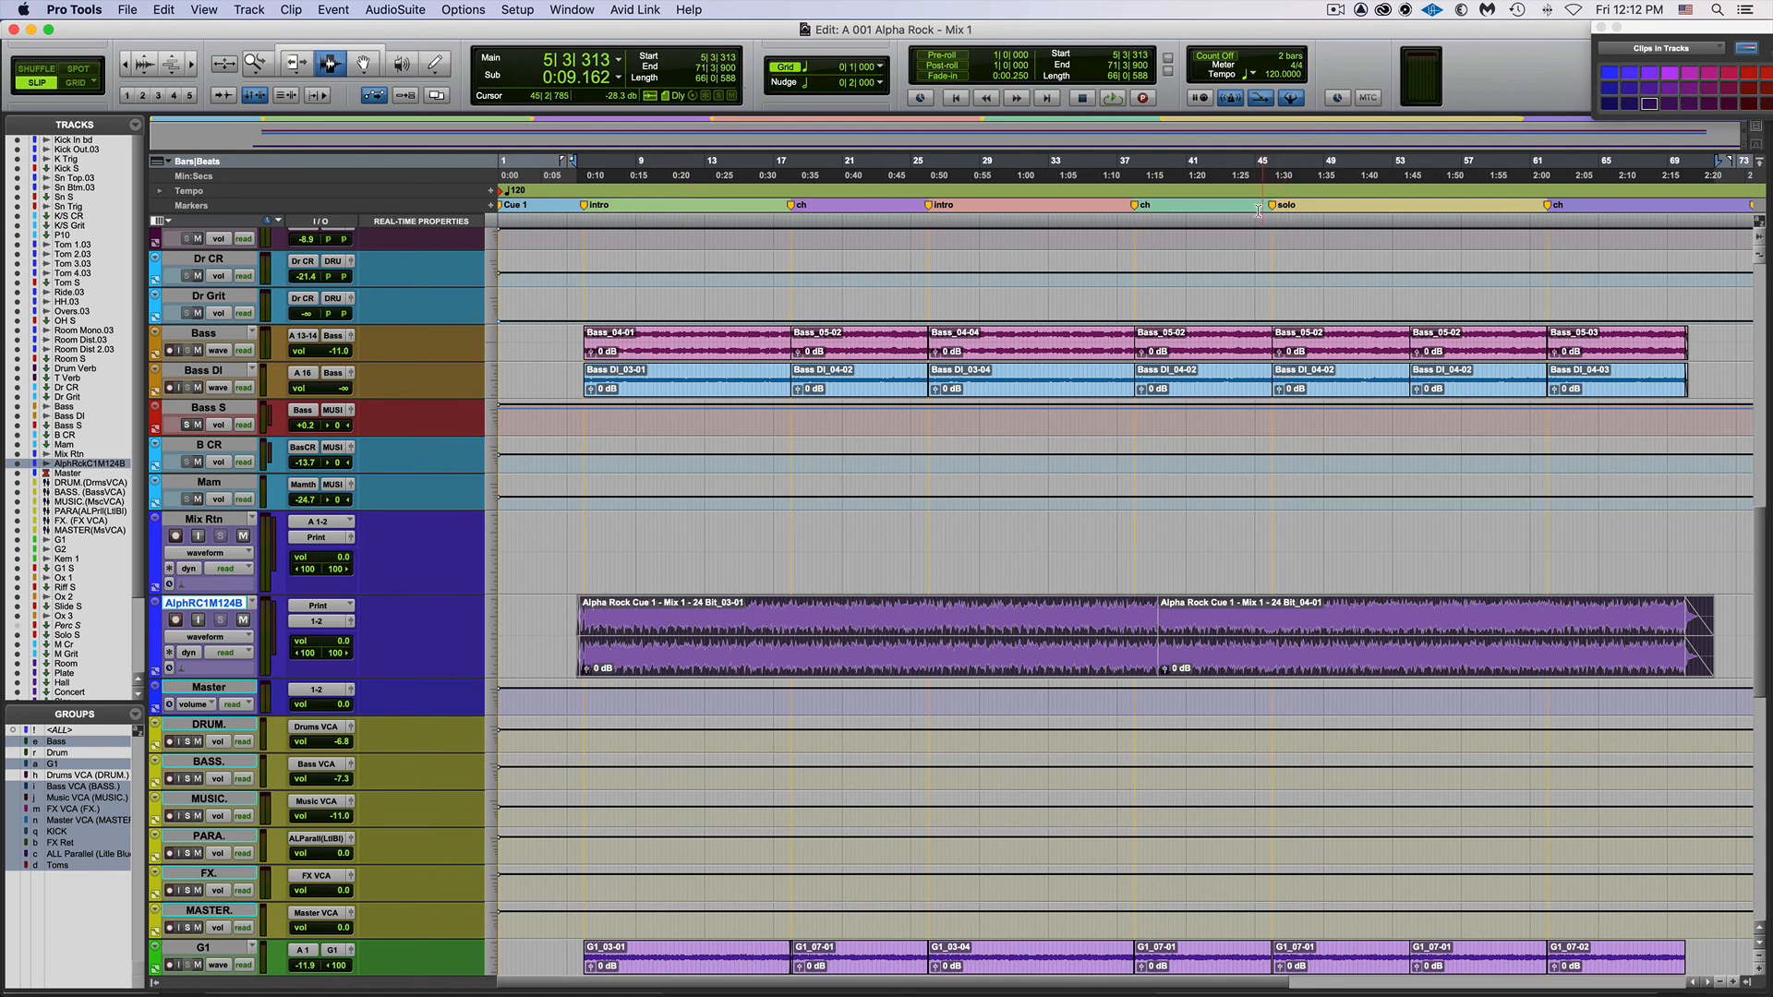